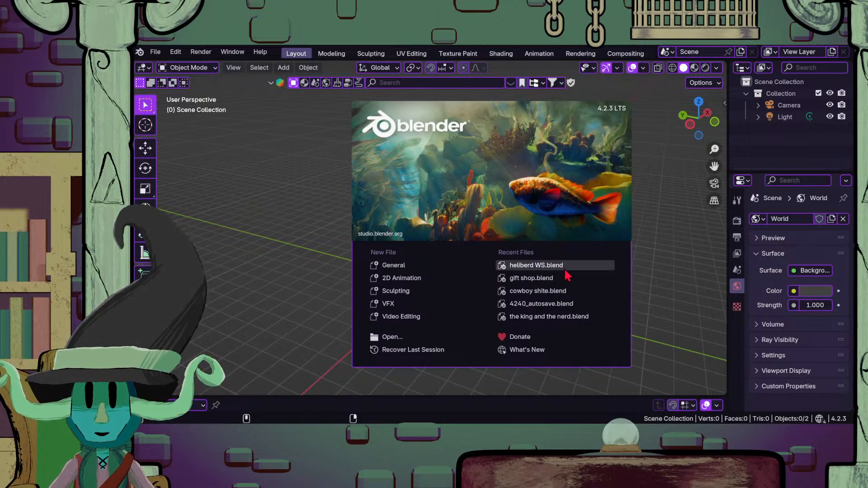
- Open the recent file heliberd WS.blend
mouse_move(564, 270)
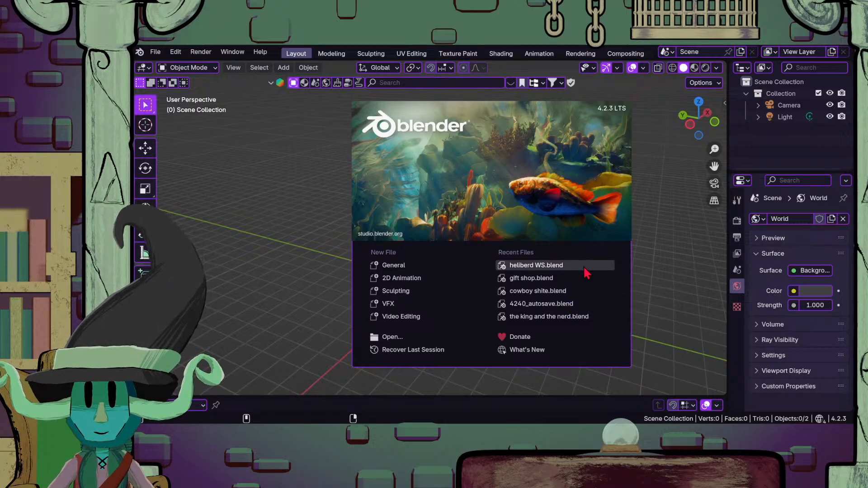
left_click(565, 265)
scroll(558, 234, "down", 5)
scroll(423, 287, "up", 3)
scroll(422, 288, "down", 3)
mouse_move(449, 289)
middle_mouse_down("shift")
mouse_move(554, 277)
mouse_move(459, 304)
mouse_move(485, 281)
mouse_move(384, 302)
mouse_move(484, 252)
middle_mouse_up("shift")
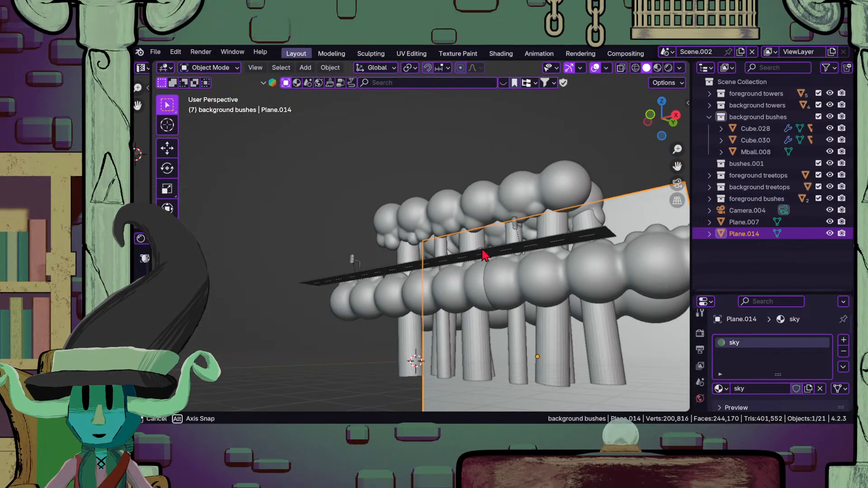
- Switch the viewport to rendered shading and show the city backdrop through the scene camera, fitted to the view
left_click(668, 68)
mouse_move(449, 248)
middle_mouse_down()
mouse_move(481, 251)
mouse_move(526, 297)
mouse_move(465, 248)
mouse_move(387, 262)
mouse_move(343, 255)
mouse_move(470, 252)
mouse_move(399, 297)
mouse_move(443, 316)
mouse_move(550, 294)
mouse_move(438, 259)
middle_mouse_up()
middle_click_drag(335, 263, 430, 206)
key("KP_0")
key("Home")
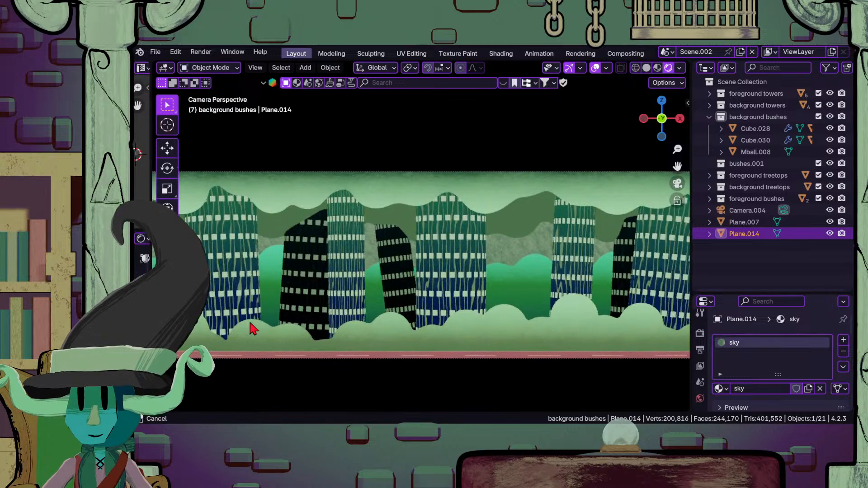
- Examine the towers and the foreground bushes up close across the width of the camera view
scroll(420, 289, "up", 2)
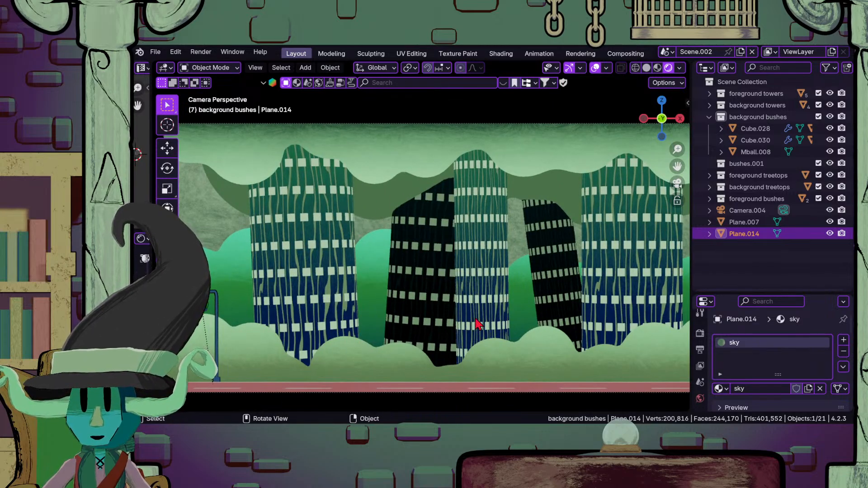
scroll(298, 283, "up", 3)
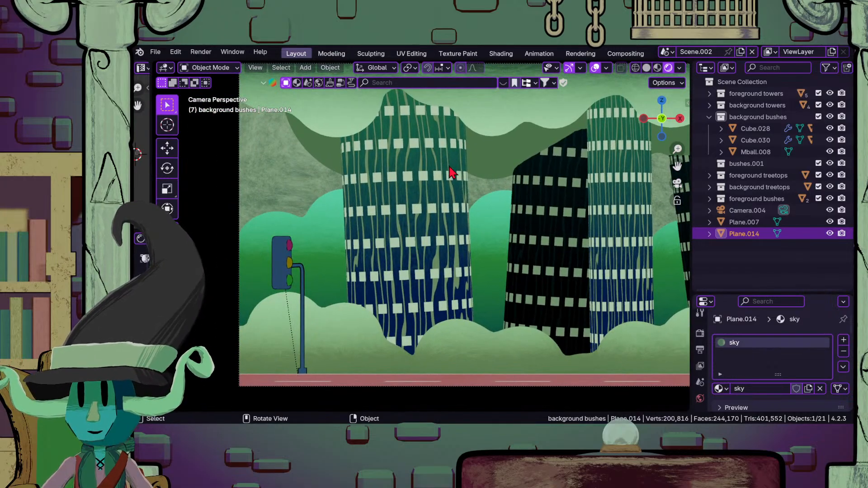
scroll(517, 235, "down", 2)
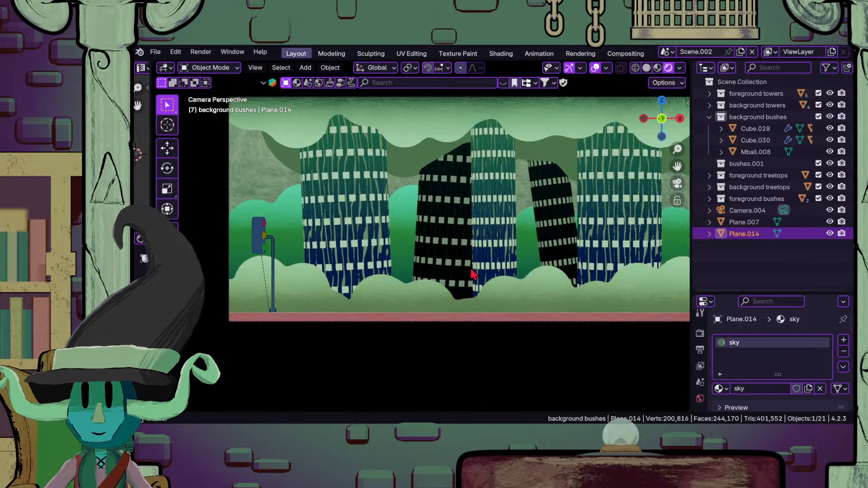
middle_click_drag(471, 270, 342, 231, "shift")
middle_click_drag(594, 222, 344, 274, "shift")
scroll(521, 322, "up", 1)
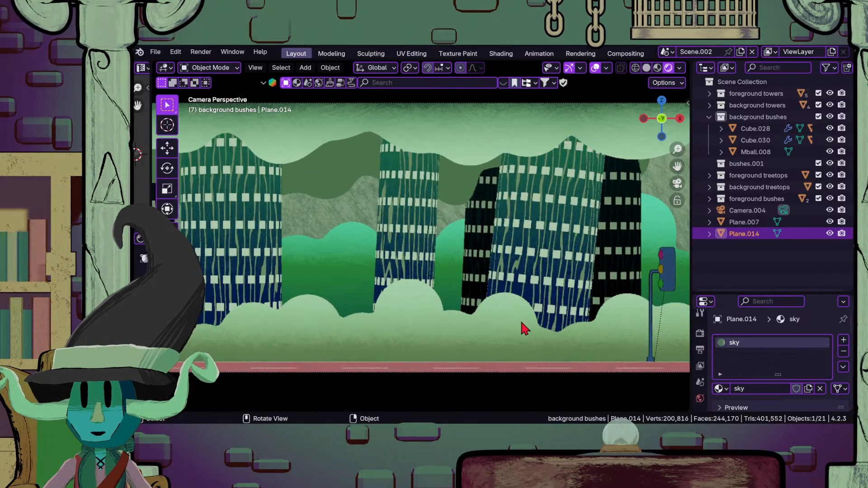
scroll(523, 327, "up", 4)
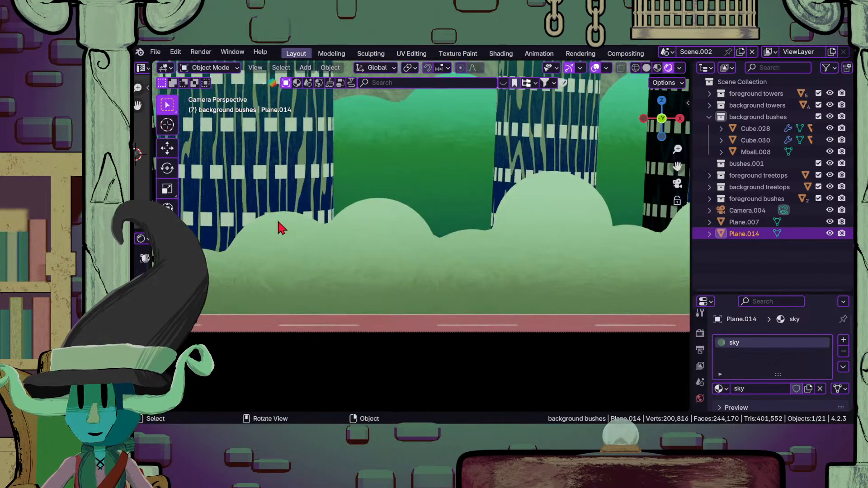
middle_click_drag(288, 232, 476, 269, "shift")
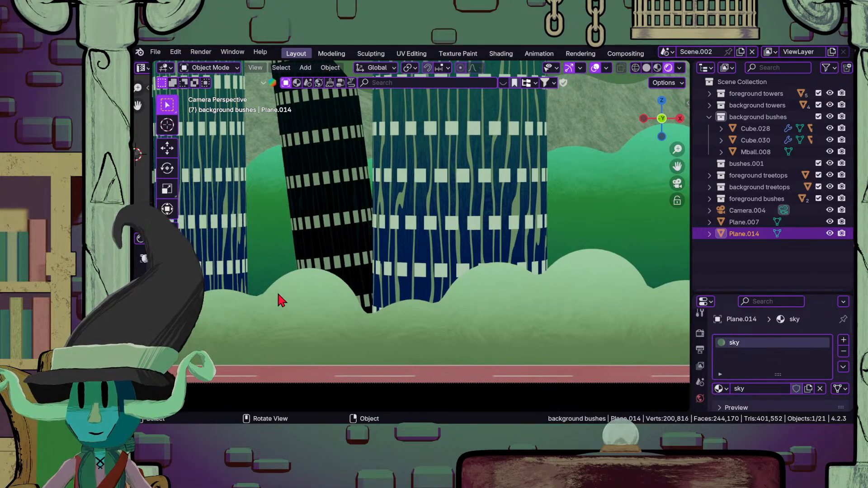
middle_click_drag(243, 304, 590, 265, "shift")
scroll(475, 209, "down", 5)
middle_click_drag(476, 208, 560, 317, "shift")
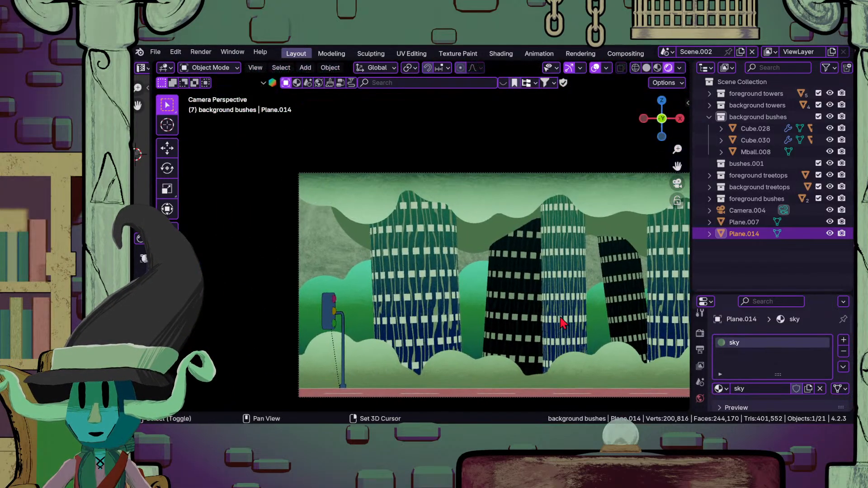
scroll(560, 322, "up", 3)
middle_click_drag(449, 300, 548, 200, "shift")
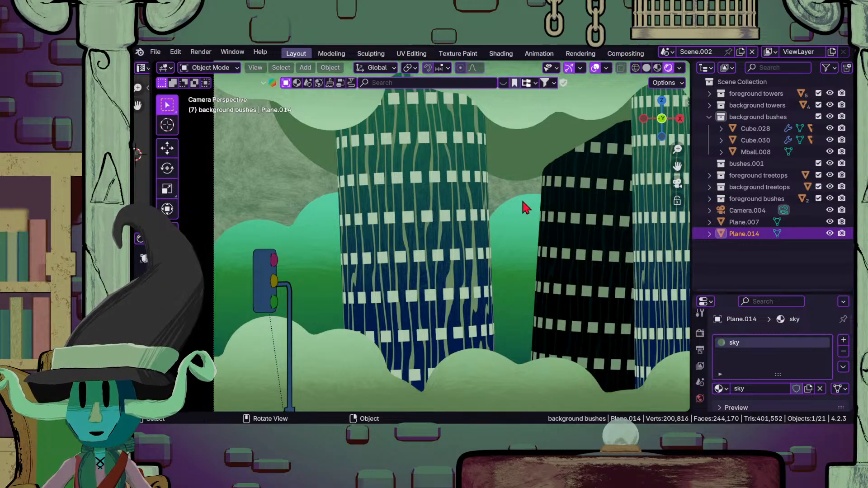
- Examine how the treetops and the foreground and background towers overlap along the backdrop
scroll(520, 205, "down", 4)
scroll(421, 222, "up", 5)
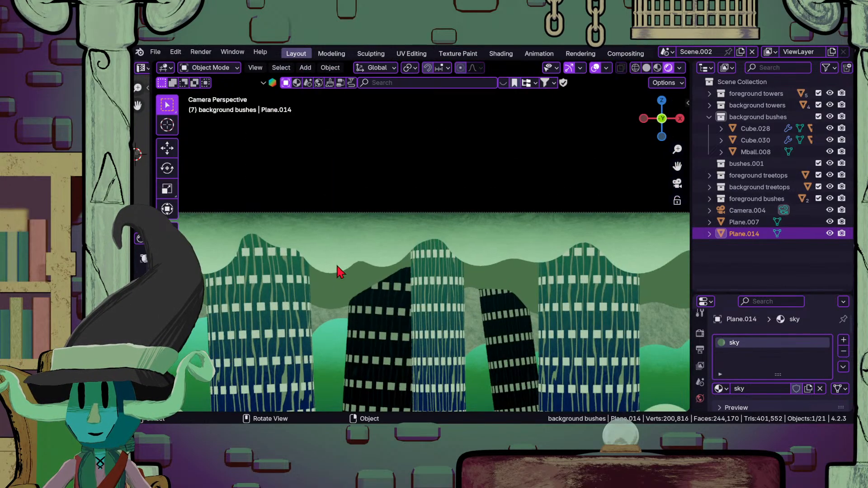
scroll(592, 306, "down", 5)
middle_click_drag(581, 304, 432, 295, "shift")
scroll(443, 299, "up", 3)
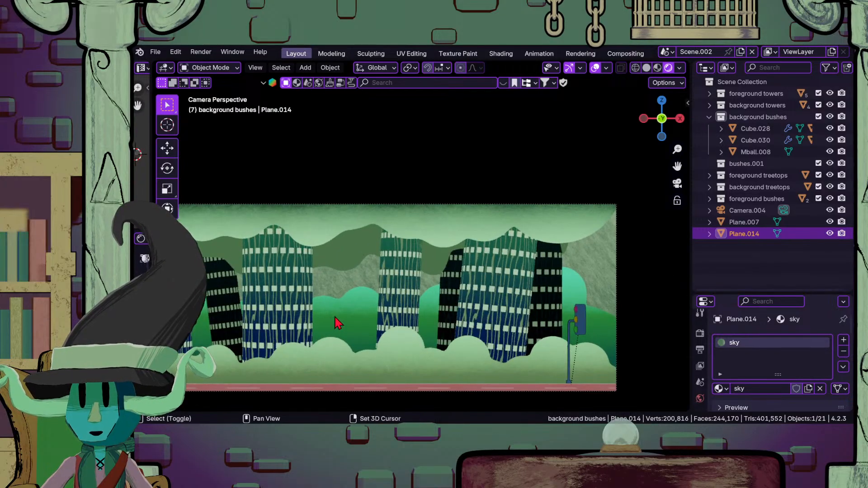
middle_click_drag(334, 316, 643, 253, "shift")
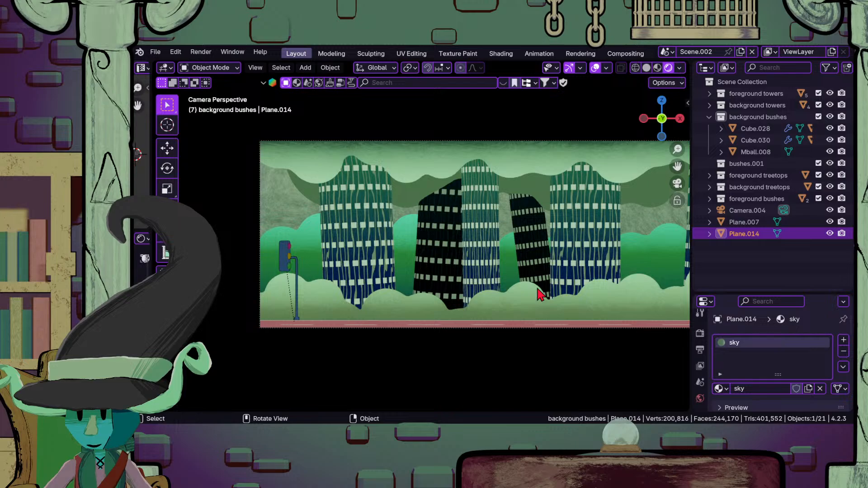
scroll(529, 296, "down", 2)
middle_click_drag(528, 297, 593, 250, "shift")
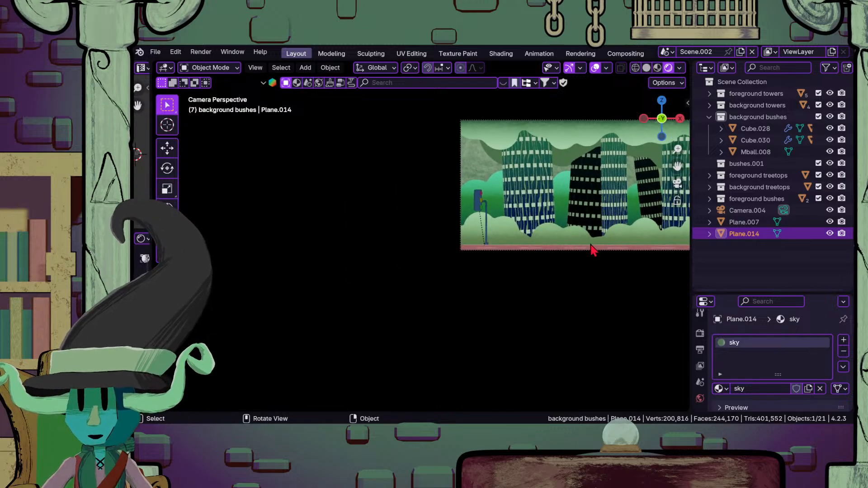
- Examine the traffic lights at both ends of the road and the bushes and towers between them
scroll(516, 263, "up", 2)
middle_click_drag(516, 263, 399, 313, "shift")
scroll(399, 313, "up", 2)
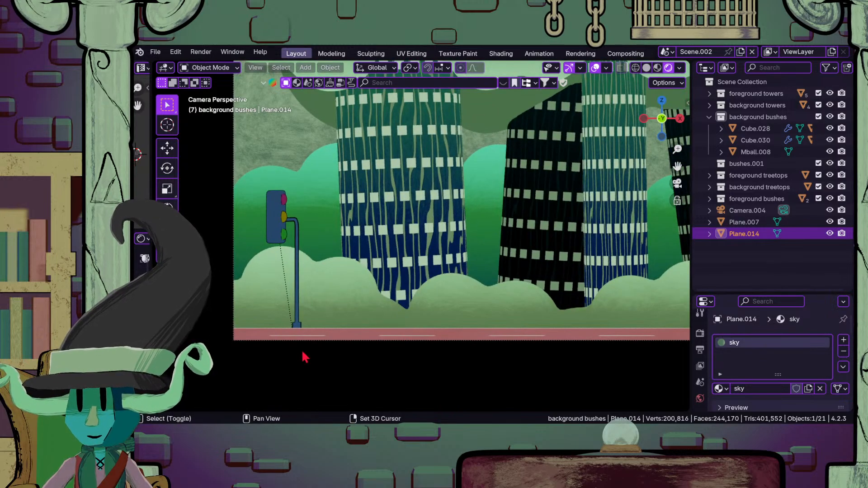
scroll(302, 352, "up", 2)
scroll(353, 360, "down", 2)
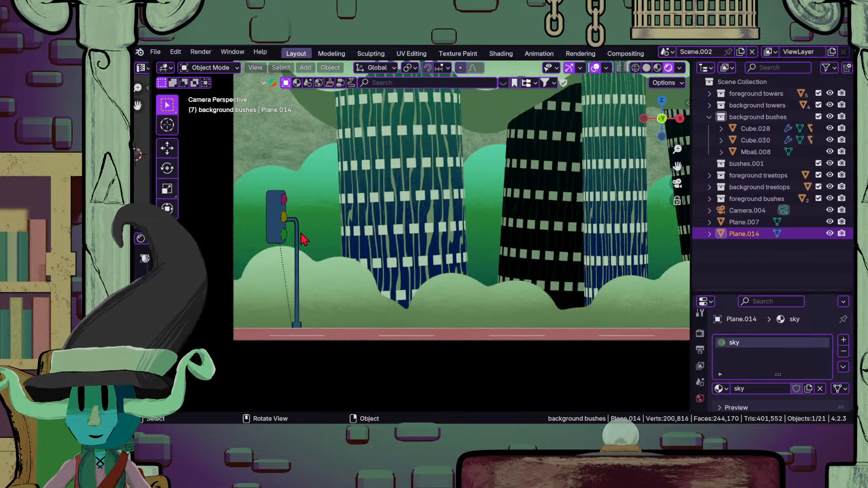
scroll(540, 282, "down", 2)
middle_click_drag(540, 282, 322, 304, "shift")
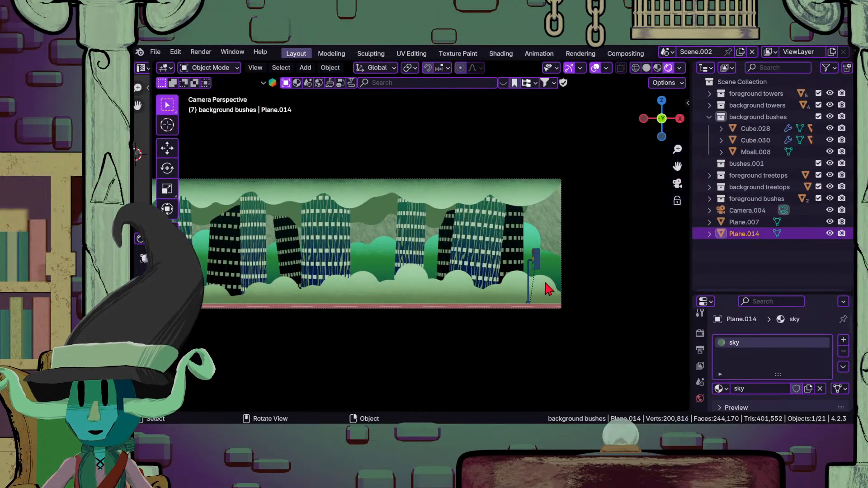
scroll(543, 285, "up", 2)
middle_click_drag(546, 318, 504, 312, "shift")
scroll(506, 317, "up", 2)
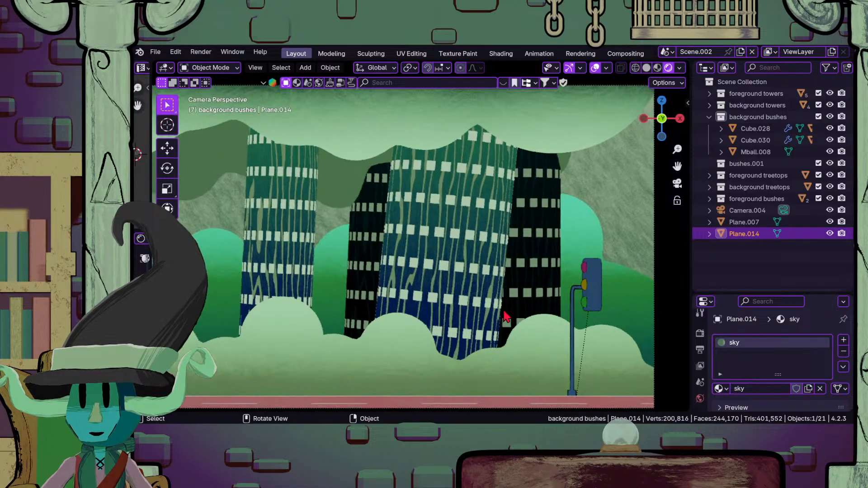
mouse_move(352, 342)
middle_mouse_down("shift")
mouse_move(486, 299)
mouse_move(504, 340)
mouse_move(354, 325)
mouse_move(432, 325)
mouse_move(601, 306)
middle_mouse_up("shift")
middle_click_drag(355, 318, 533, 320, "shift")
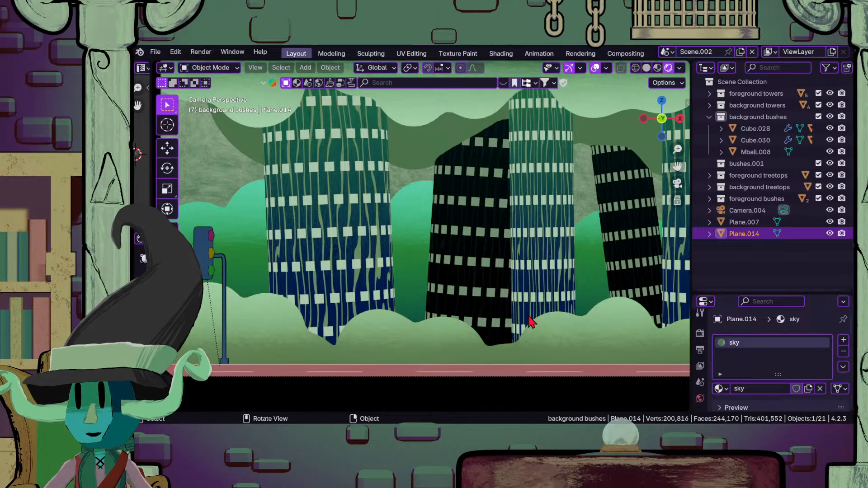
- Examine the backdrop from end to end and its layered depth from an angled view, ending in the camera view
scroll(535, 327, "down", 5)
middle_click_drag(597, 244, 420, 305, "shift")
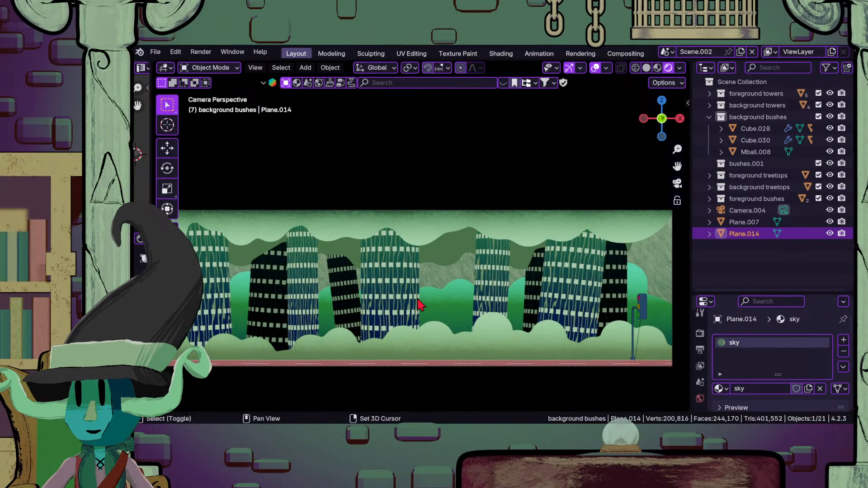
middle_click_drag(530, 309, 446, 307, "shift")
scroll(446, 307, "up", 1)
middle_click_drag(390, 322, 574, 286, "shift")
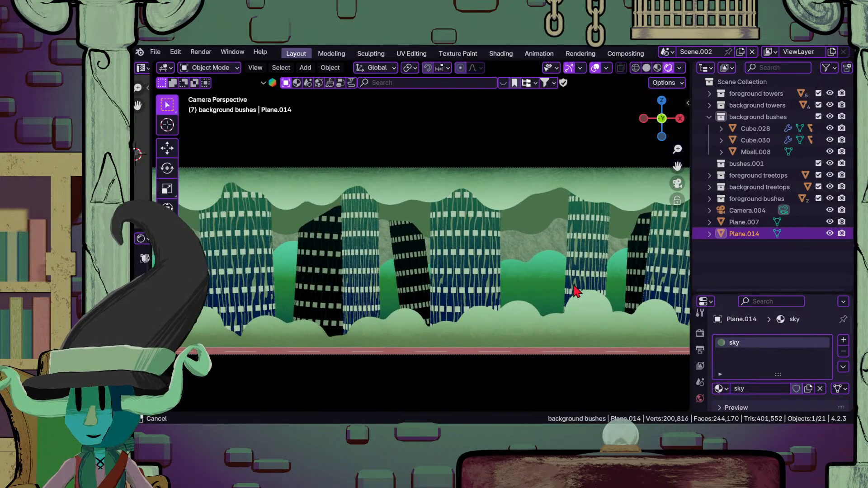
middle_click_drag(347, 299, 549, 293, "shift")
scroll(550, 295, "down", 2)
scroll(550, 295, "up", 3)
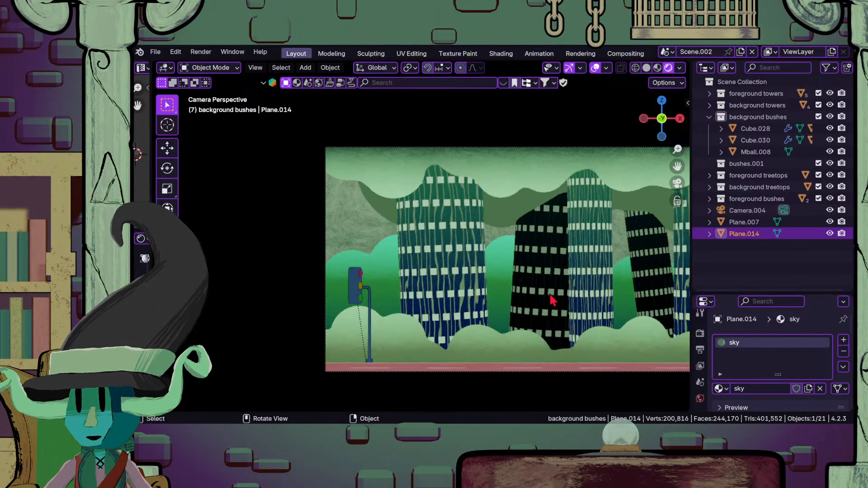
scroll(550, 300, "down", 1)
middle_click_drag(616, 294, 310, 300, "shift")
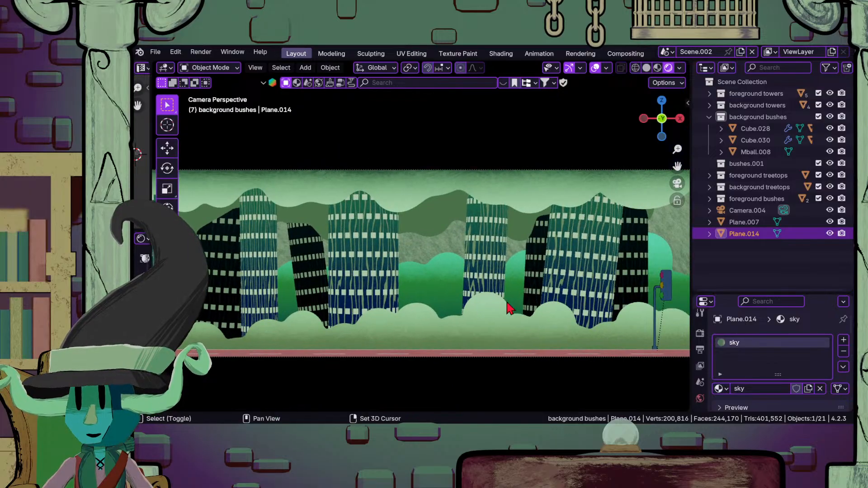
middle_click_drag(568, 305, 529, 273, "shift")
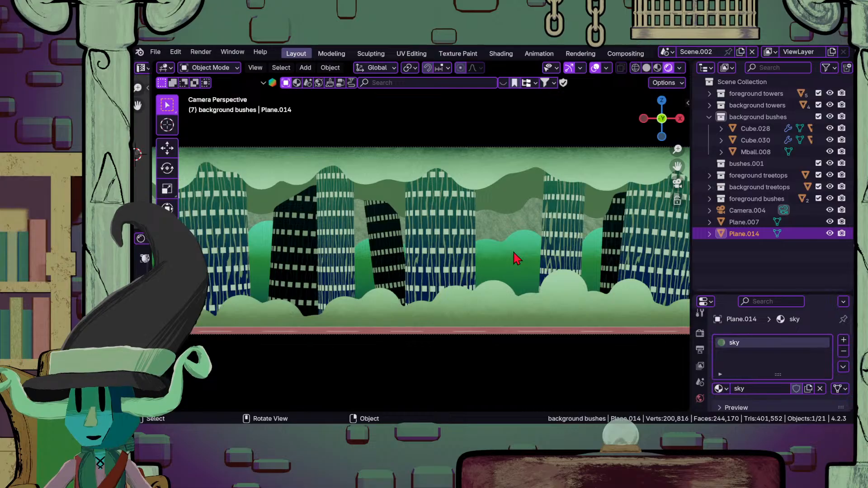
middle_click_drag(516, 252, 394, 264, "shift")
middle_click_drag(515, 263, 433, 329)
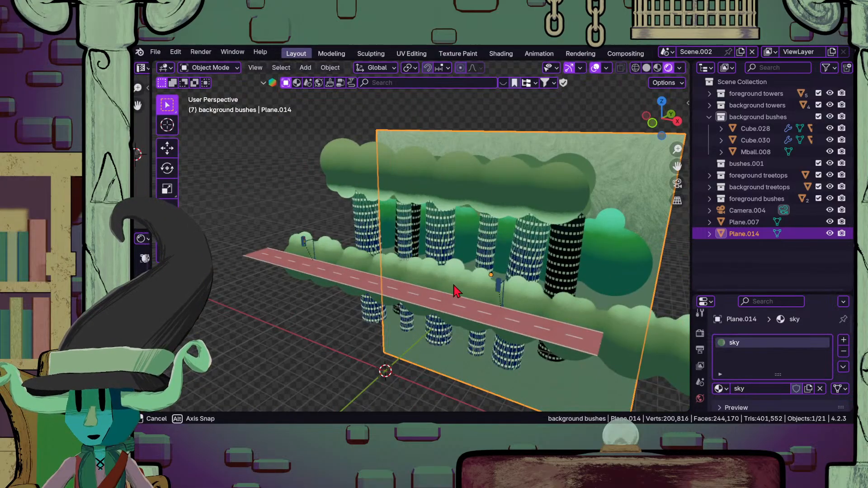
key("KP_0")
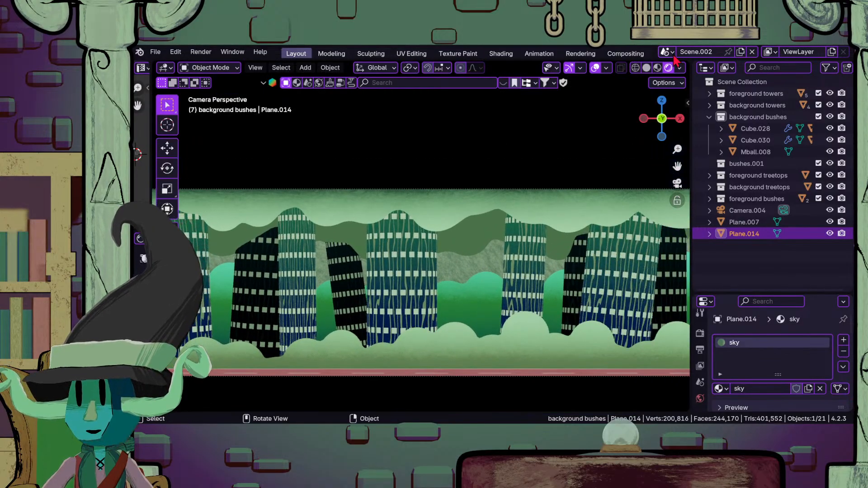
- Switch from Scene.002 to the scene named Scene and view it through its camera
left_click(668, 52)
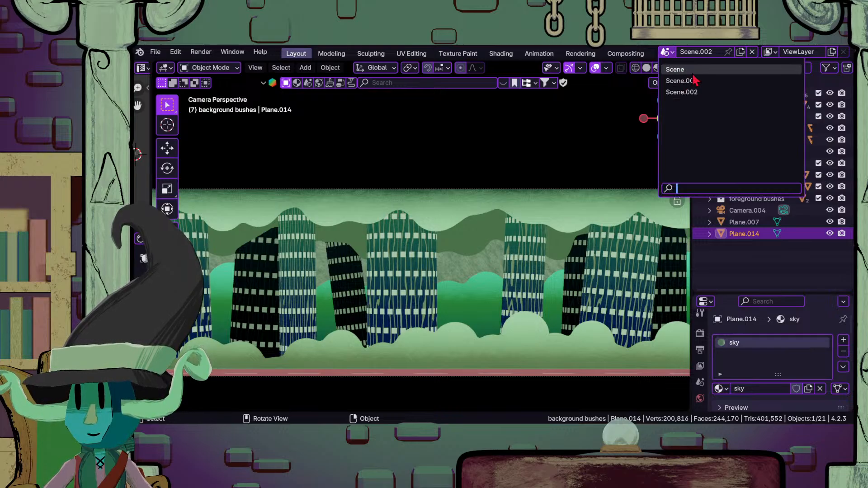
left_click(693, 74)
key("KP_0")
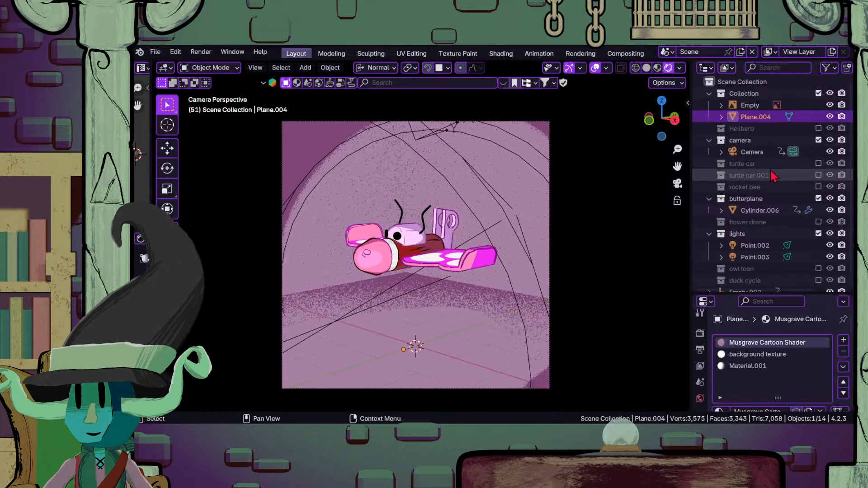
- Exclude the camera and butterplane collections, enable the Heliberd collection and briefly play its animation
left_click(818, 139)
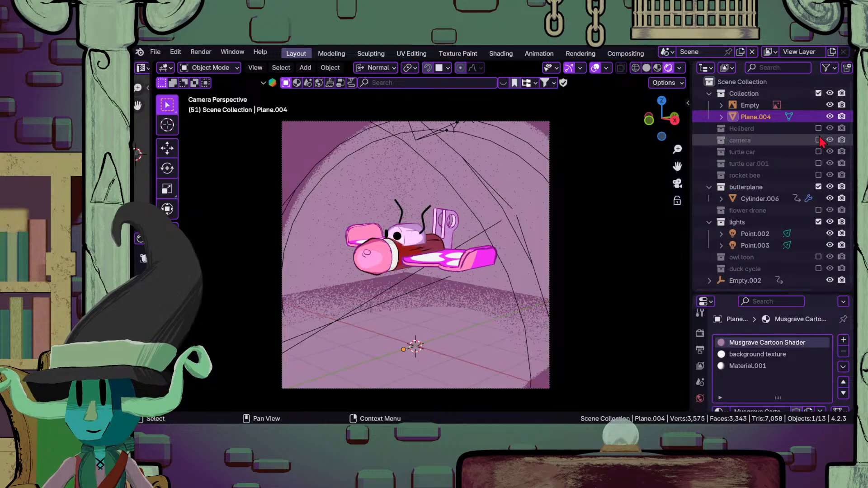
left_click(818, 187)
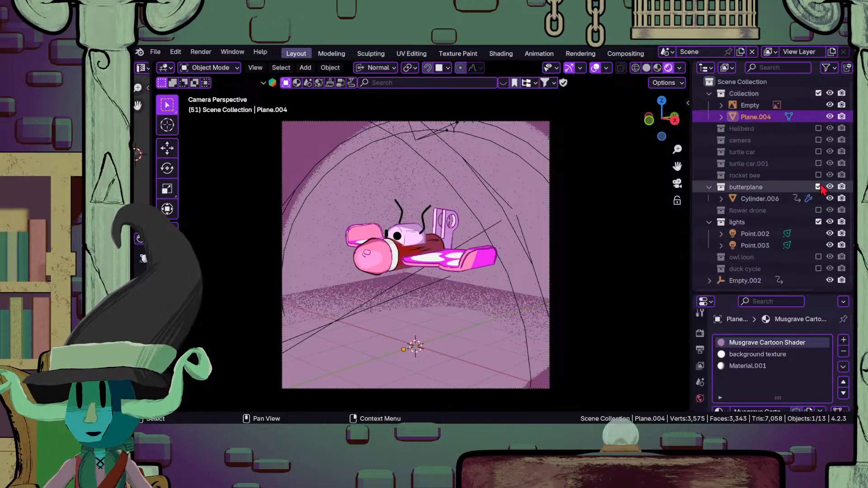
left_click(818, 129)
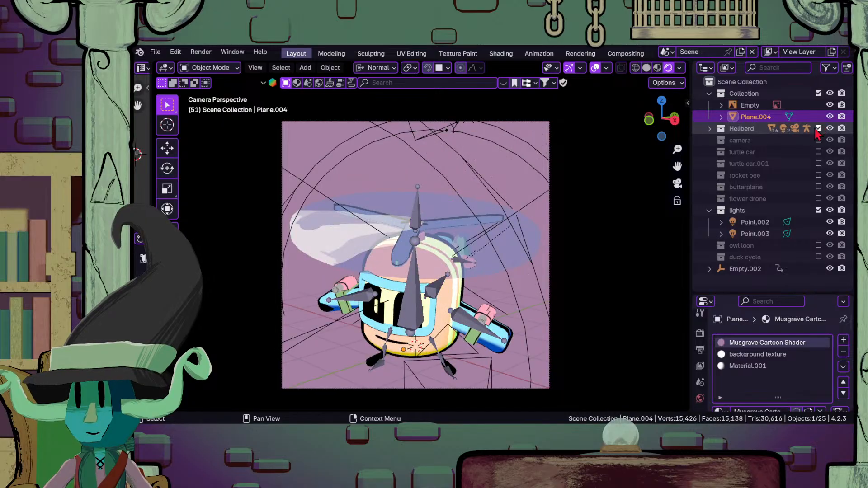
key("space")
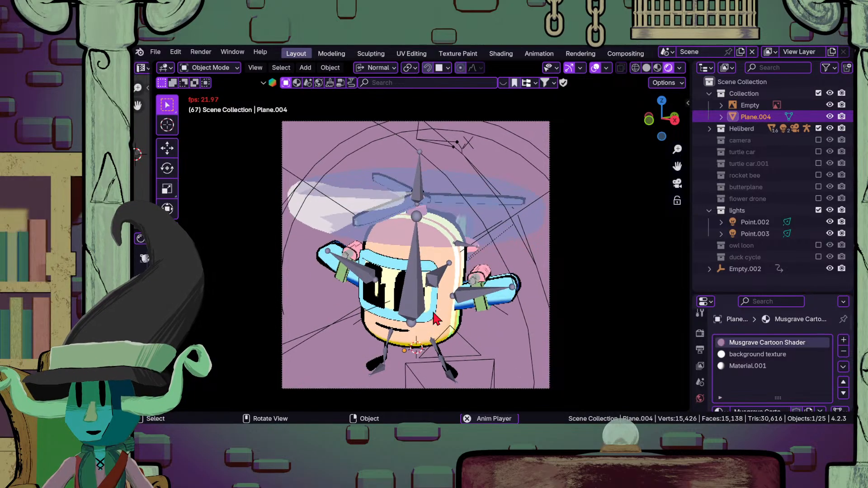
key("space")
- Switch back to Scene.002 and enlarge the city backdrop in the camera view
left_click(667, 52)
left_click(684, 95)
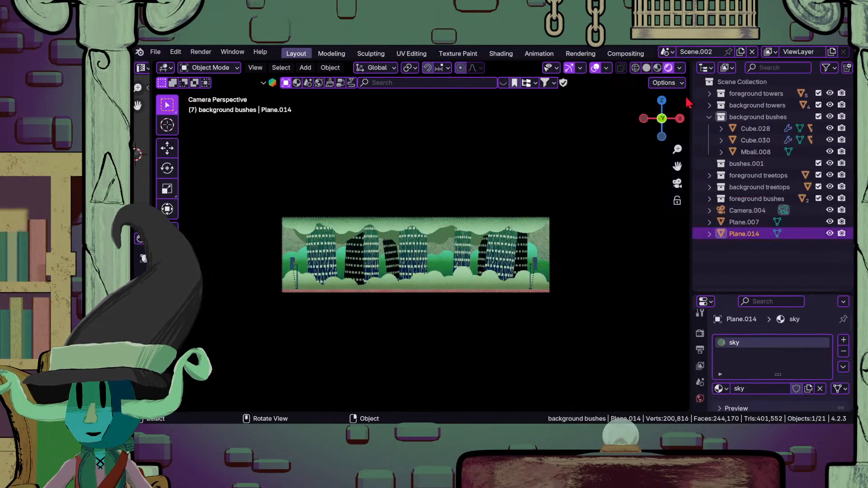
scroll(314, 341, "up", 3)
mouse_move(320, 318)
middle_mouse_down("shift")
mouse_move(445, 299)
mouse_move(325, 331)
middle_mouse_up("shift")
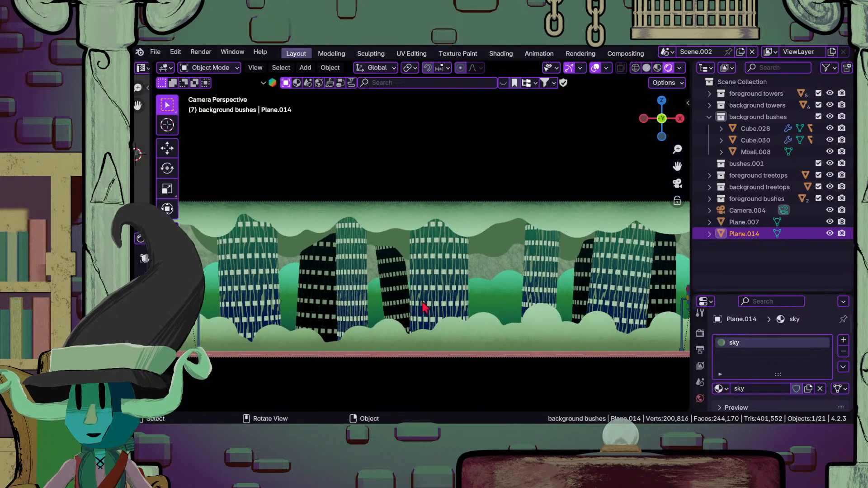
- Examine the city backdrop up close through the camera, from the central towers to the traffic lights at both ends
scroll(423, 275, "up", 2)
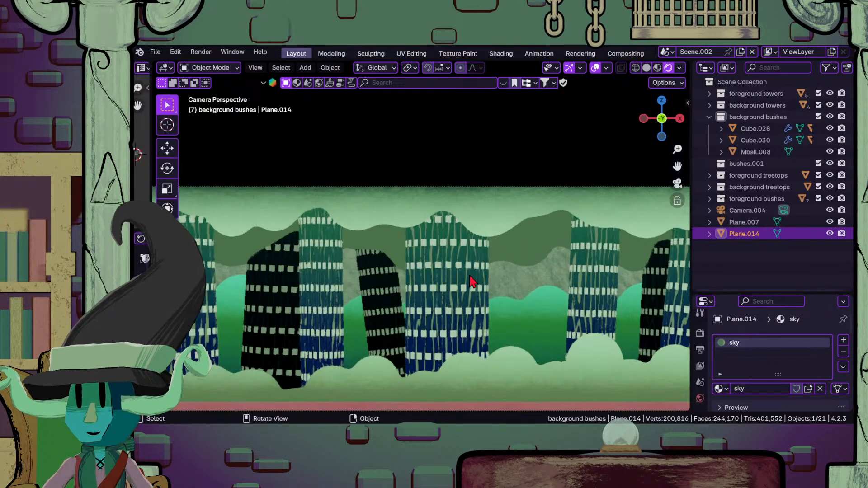
scroll(472, 299, "up", 1)
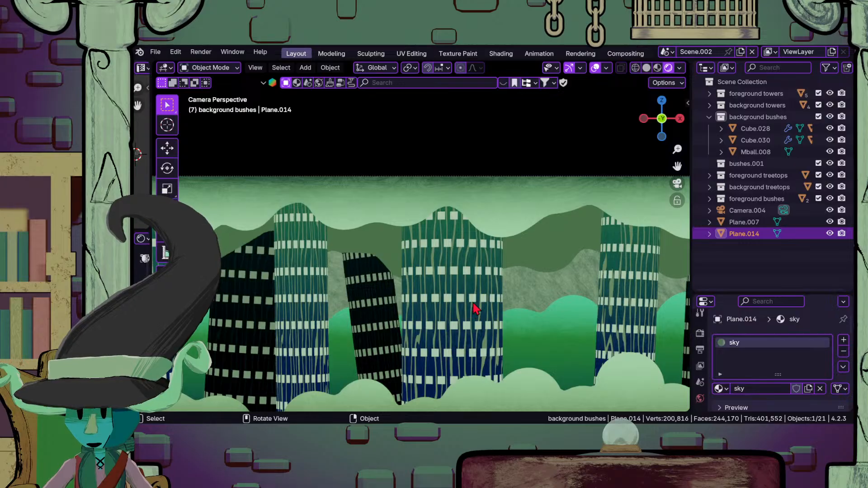
scroll(475, 310, "down", 2)
scroll(517, 291, "down", 1)
middle_click_drag(559, 279, 416, 297, "shift")
scroll(416, 298, "up", 1)
middle_click_drag(357, 329, 452, 330, "shift")
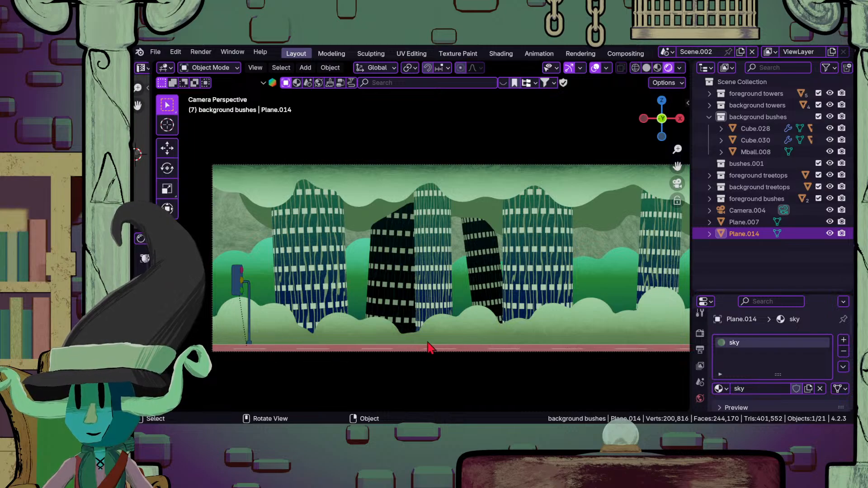
scroll(612, 331, "down", 2)
middle_click_drag(611, 326, 459, 312, "shift")
scroll(459, 357, "up", 3)
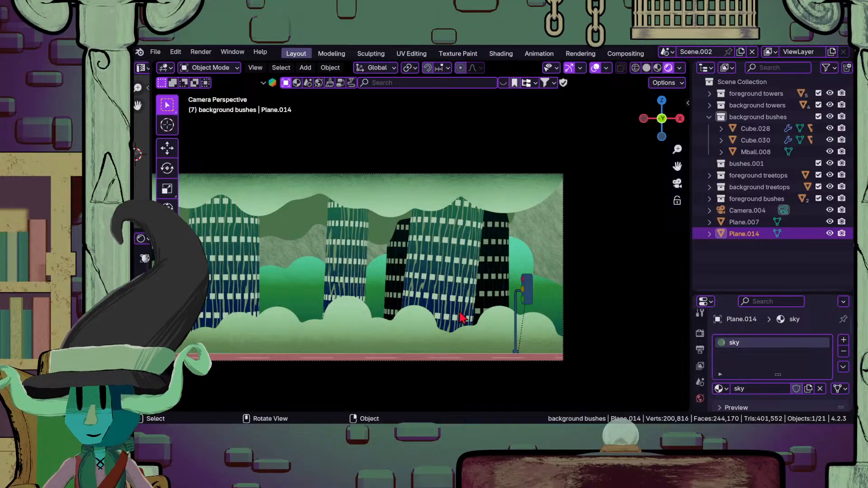
mouse_move(355, 308)
middle_mouse_down("shift")
mouse_move(495, 308)
mouse_move(367, 310)
middle_mouse_up("shift")
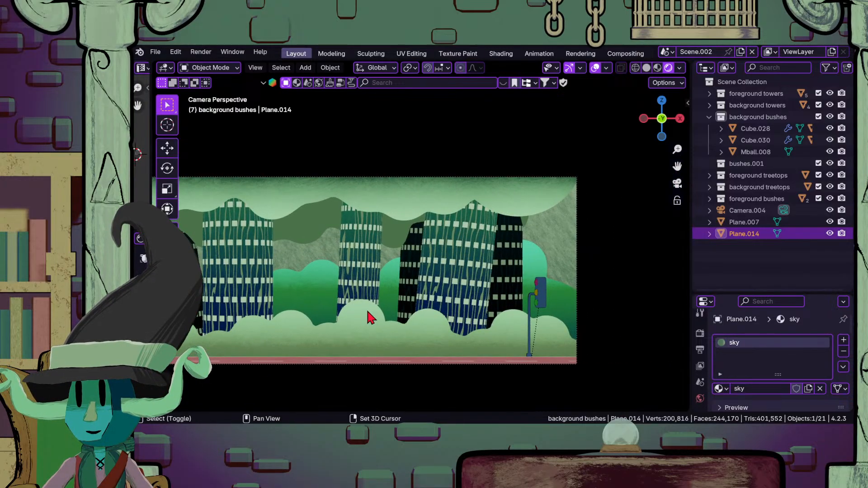
middle_click_drag(263, 297, 579, 280, "shift")
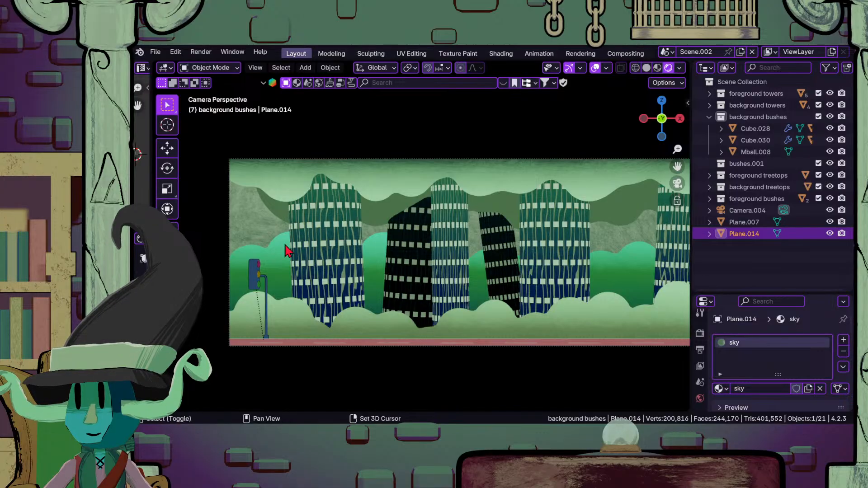
middle_click_drag(287, 247, 453, 253, "shift")
scroll(506, 281, "up", 1)
middle_click_drag(506, 285, 425, 290, "shift")
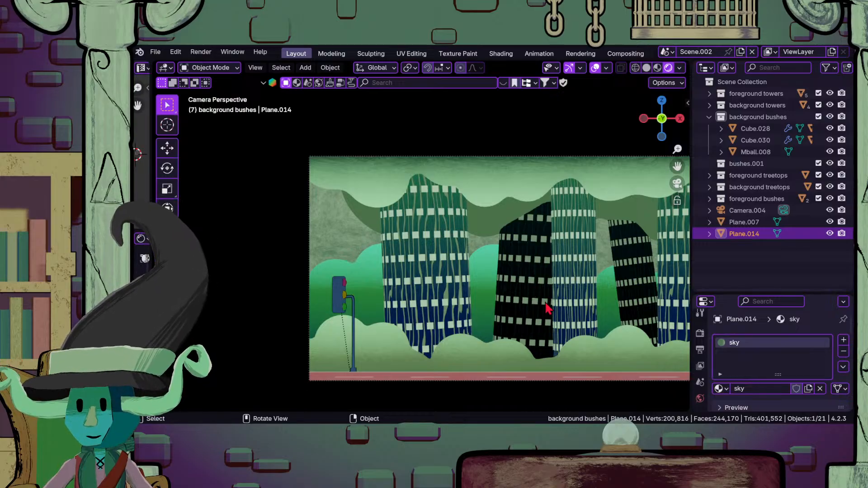
- Review the full width of the backdrop once more, ending on a close view of its towers, bushes and treetops
scroll(550, 302, "down", 2)
middle_click_drag(605, 263, 409, 276, "shift")
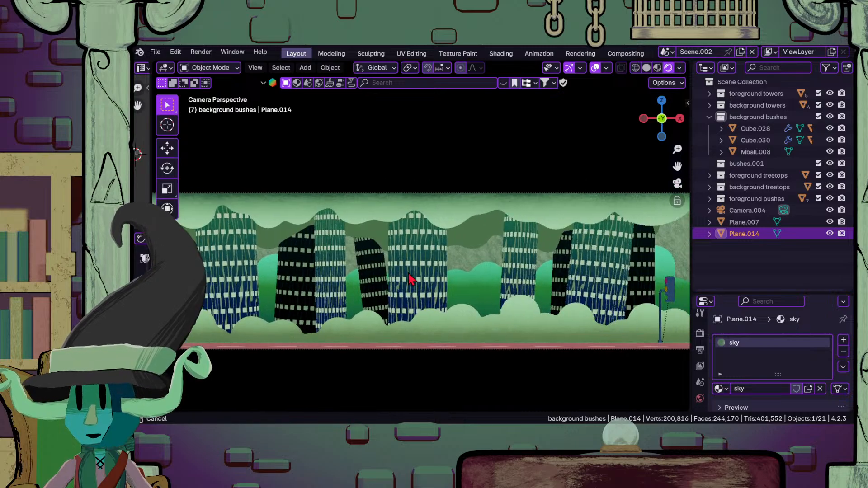
middle_click_drag(526, 304, 454, 303, "shift")
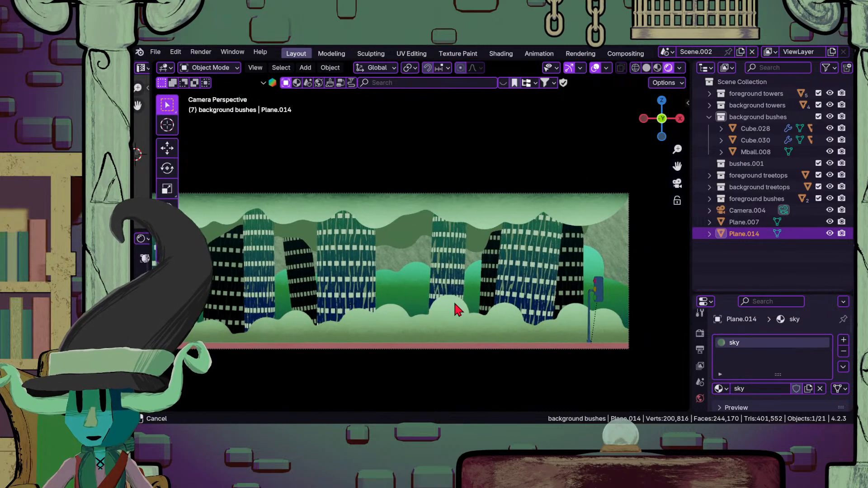
middle_click_drag(329, 318, 446, 319, "shift")
scroll(439, 321, "up", 2)
middle_click_drag(355, 324, 435, 298, "shift")
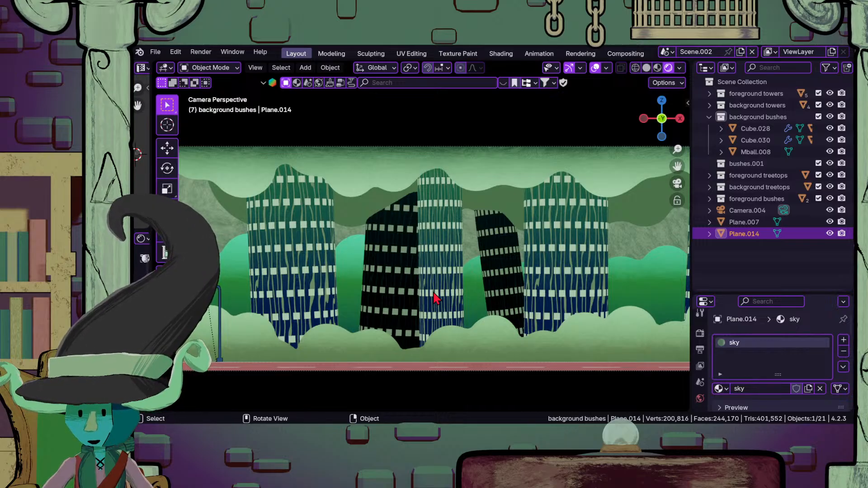
scroll(434, 294, "down", 2)
middle_click_drag(572, 258, 515, 249, "shift")
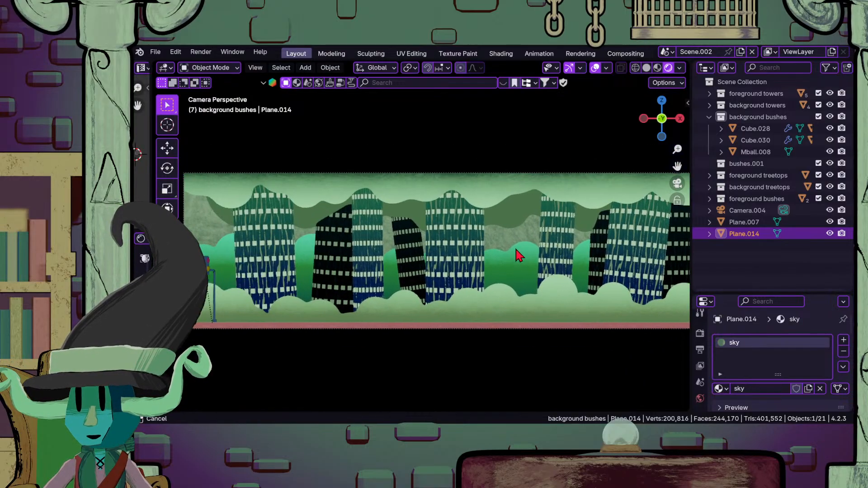
middle_click_drag(358, 262, 397, 300, "shift")
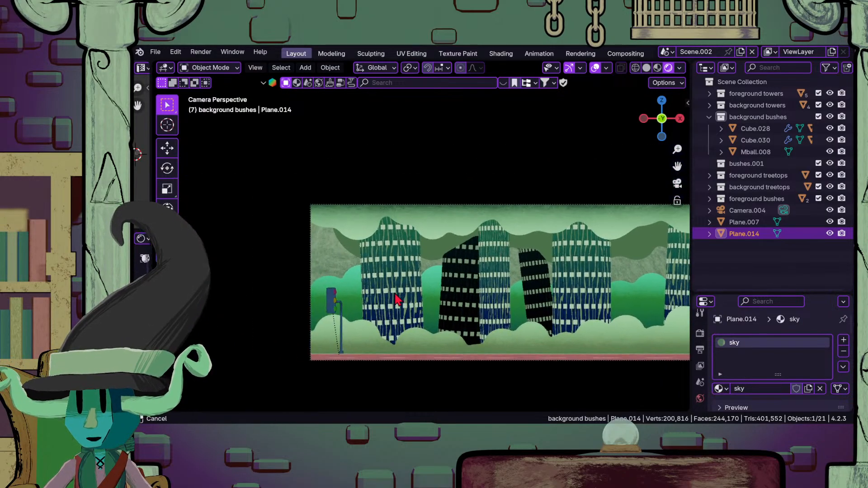
scroll(407, 300, "up", 3)
middle_click_drag(567, 342, 514, 280, "shift")
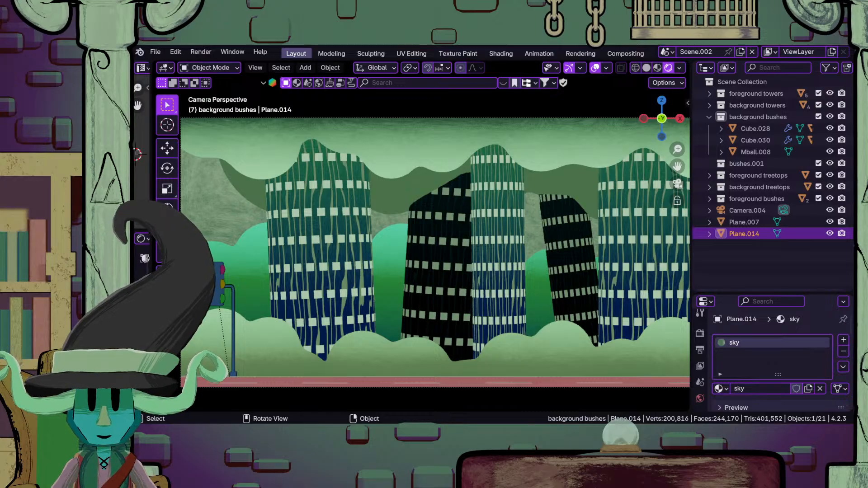
- Inspect the backdrop's layers from an angled view, return to the camera view and save heliberd WS.blend
scroll(418, 328, "down", 5)
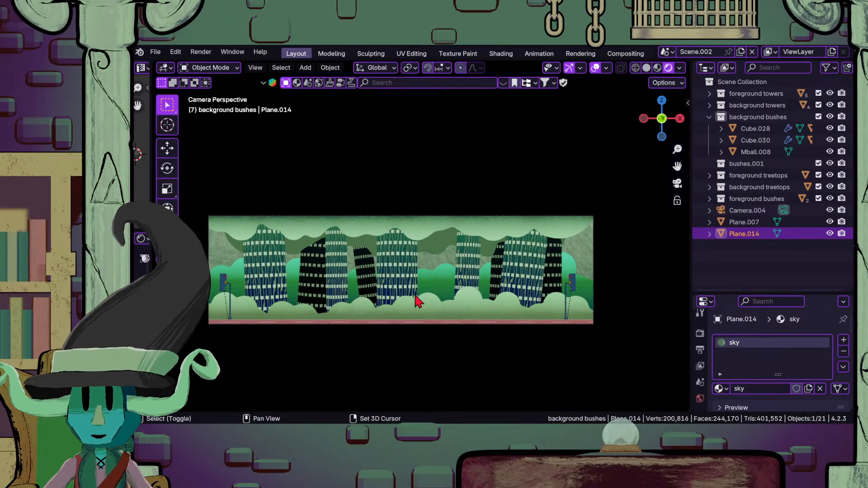
middle_click_drag(418, 302, 459, 294, "shift")
middle_click_drag(533, 274, 482, 317, "shift")
key("KP_0")
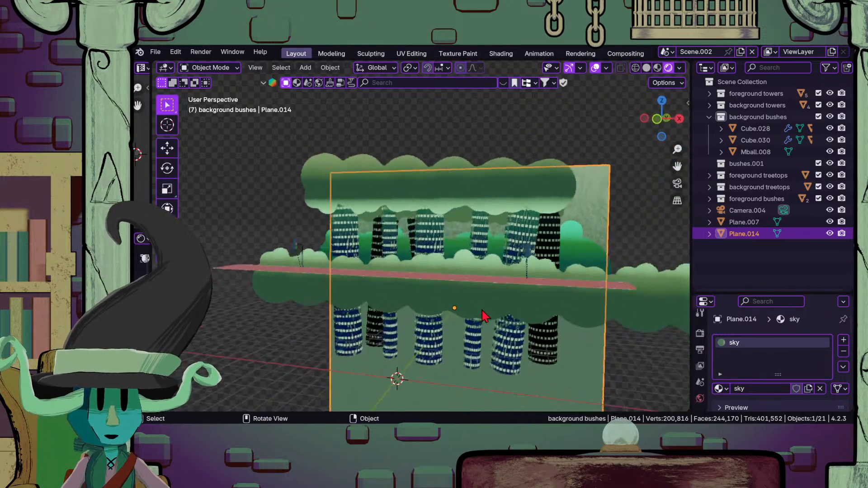
key("ctrl+s")
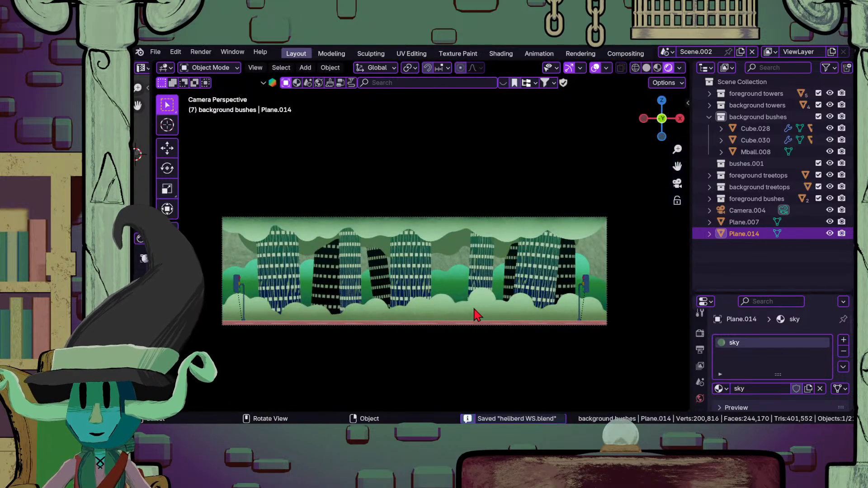
scroll(452, 321, "up", 2)
middle_click_drag(441, 314, 442, 337, "shift")
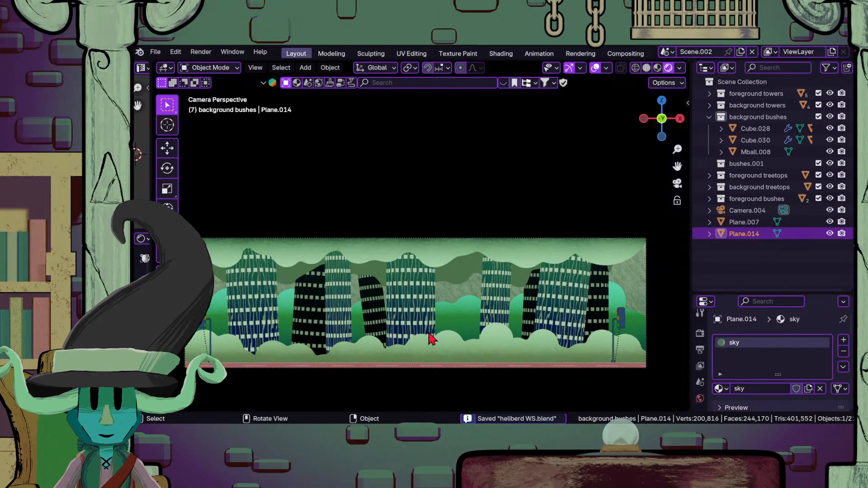
- Open the recent file cowboy shite.blend
left_click(155, 51)
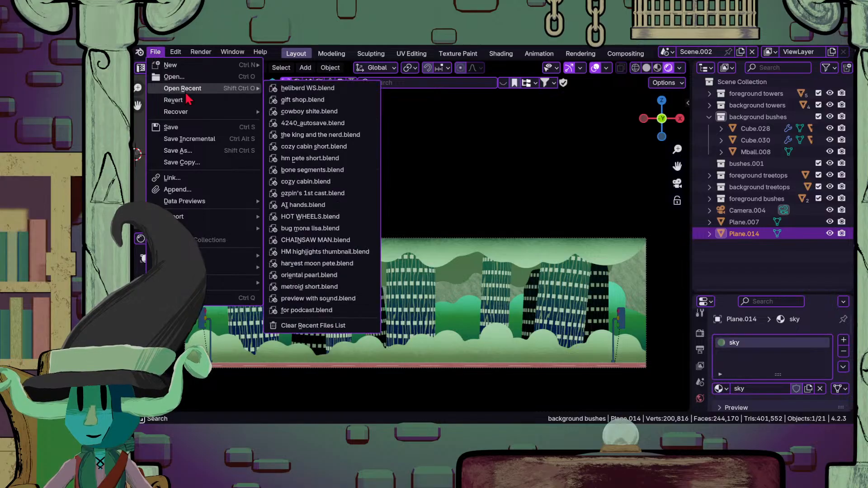
mouse_move(345, 117)
left_click(343, 112)
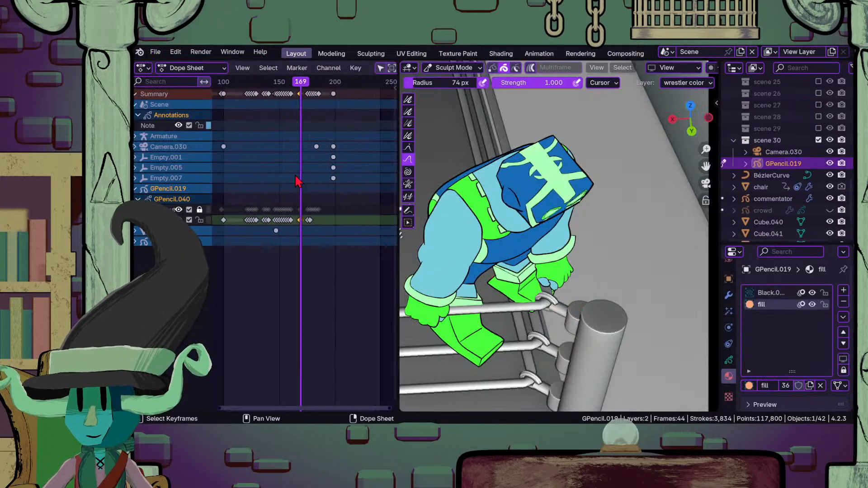
- Insert a blank Grease Pencil frame at frame 179 on the wrestler color layer
scroll(297, 180, "up", 5)
left_click_drag(279, 84, 329, 121)
scroll(581, 284, "down", 6)
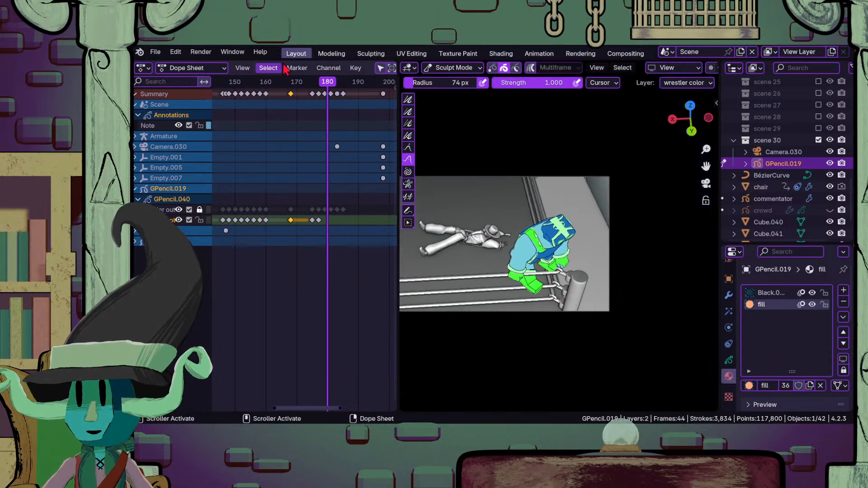
left_click_drag(330, 83, 328, 116)
scroll(548, 288, "up", 8)
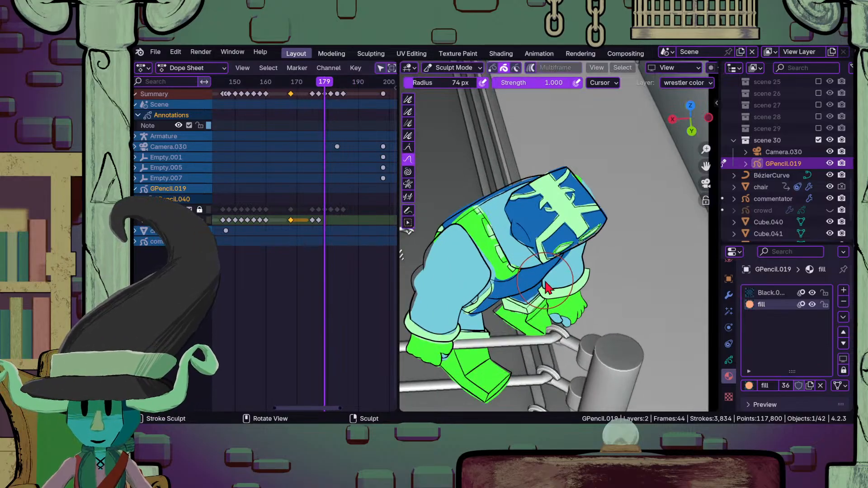
key("i")
left_click(545, 286)
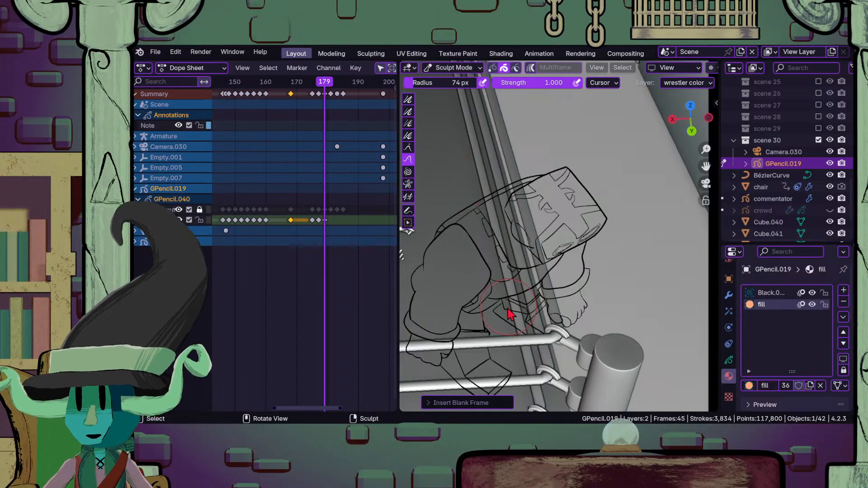
- Fill the wrestler's leg area above the rope with the palette's light blue in Draw Mode and refine its edge in Sculpt Mode
mouse_move(484, 349)
middle_mouse_down("ctrl")
mouse_move(507, 329)
mouse_move(533, 243)
mouse_move(452, 296)
mouse_move(531, 293)
mouse_move(558, 223)
mouse_move(523, 232)
middle_mouse_up("ctrl")
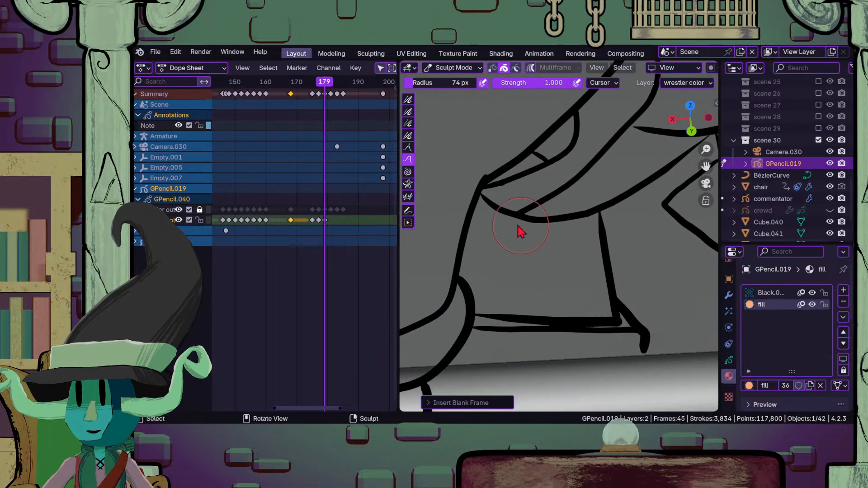
left_click(451, 68)
left_click(455, 119)
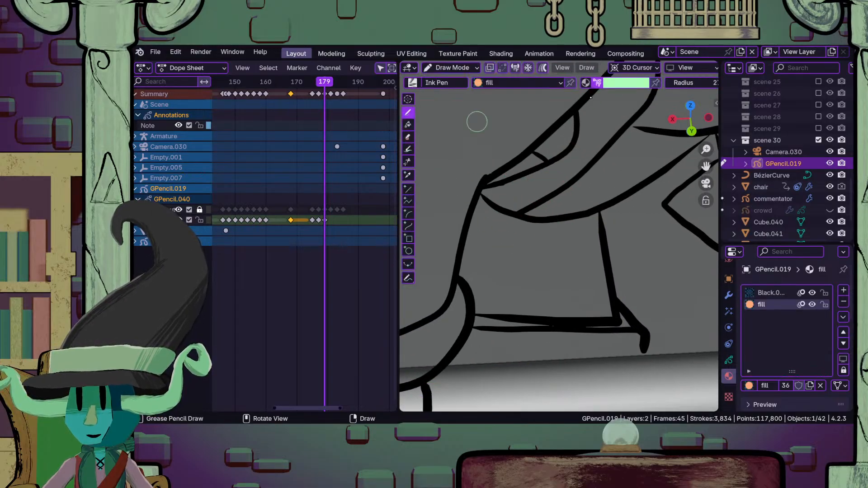
left_click(639, 83)
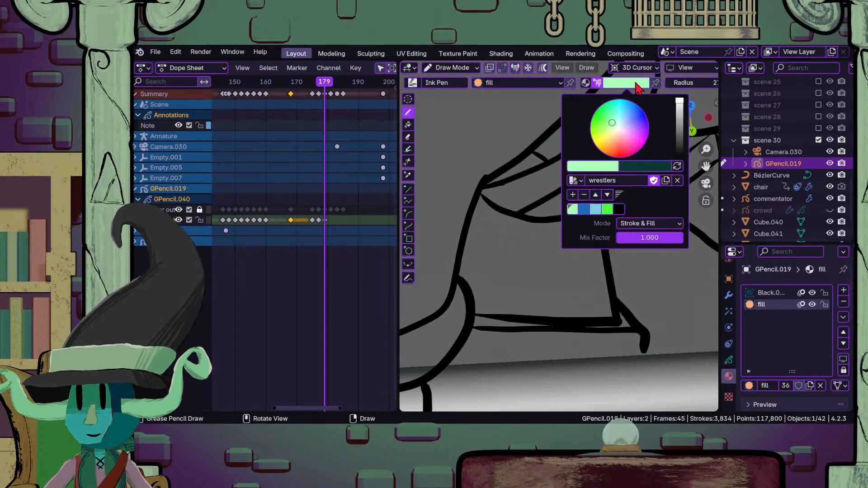
left_click(597, 209)
mouse_move(597, 212)
left_mouse_down()
mouse_move(578, 235)
mouse_move(510, 214)
mouse_move(472, 237)
mouse_move(461, 275)
mouse_move(477, 314)
mouse_move(628, 317)
left_mouse_up()
left_click(452, 67)
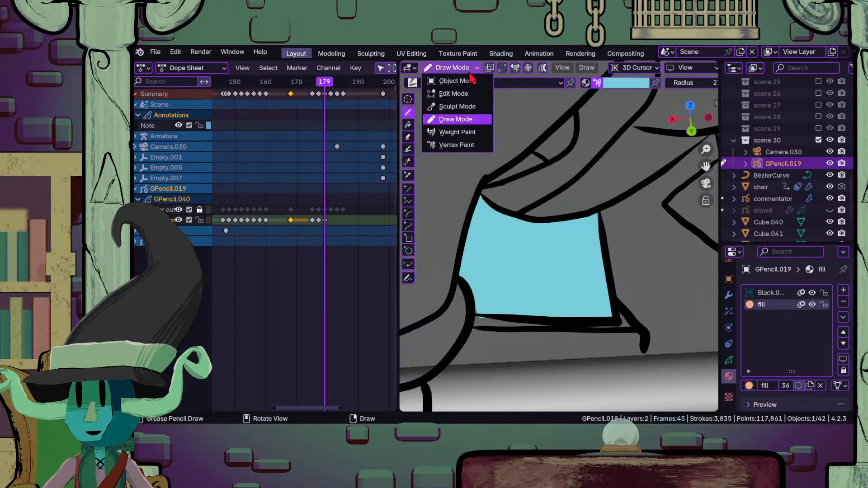
left_click(452, 104)
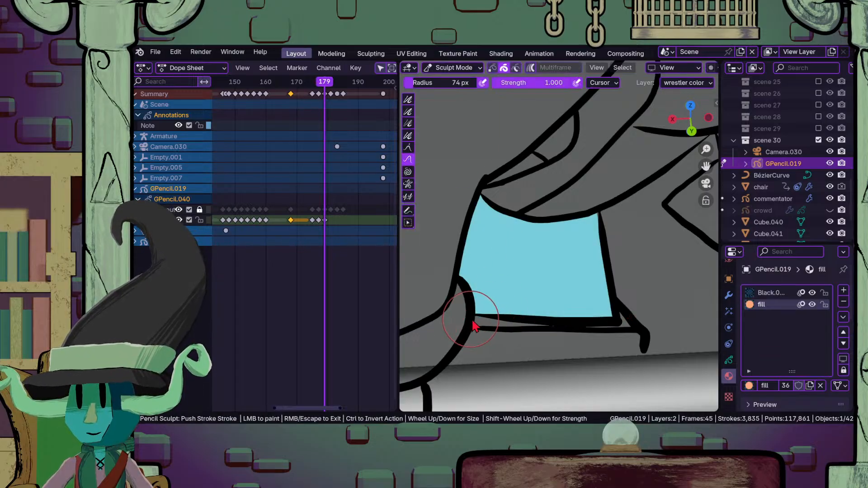
- Return to Draw Mode and fill the area just under the wrestler's torso with the palette's light blue
scroll(524, 298, "down", 2)
middle_click_drag(562, 269, 440, 348, "shift")
scroll(558, 276, "up", 3)
middle_click_drag(568, 269, 473, 284, "shift")
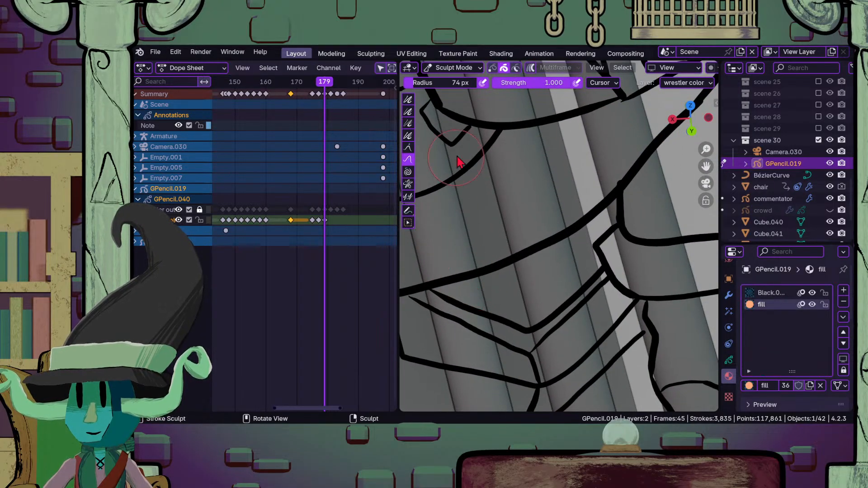
left_click(456, 67)
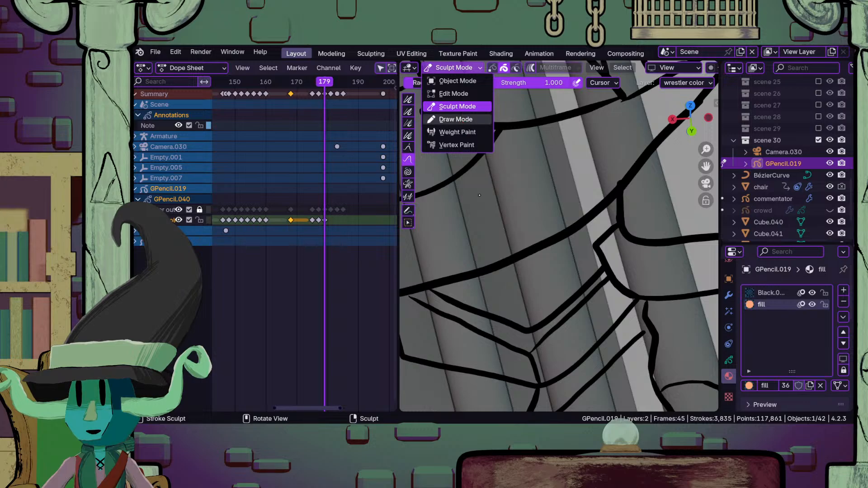
left_click(466, 118)
scroll(507, 258, "down", 4)
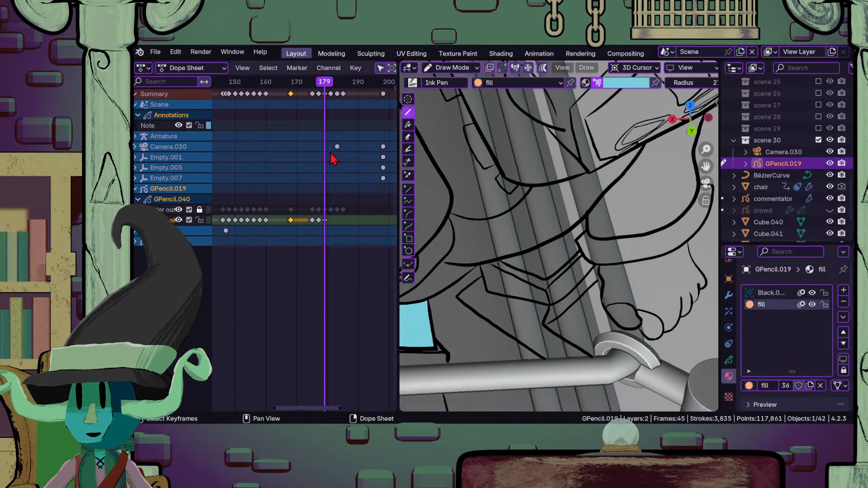
left_click_drag(328, 83, 325, 91)
scroll(562, 268, "up", 5)
mouse_move(448, 242)
left_mouse_down()
mouse_move(558, 282)
mouse_move(627, 227)
mouse_move(638, 211)
mouse_move(632, 187)
mouse_move(653, 168)
mouse_move(651, 147)
mouse_move(524, 213)
left_mouse_up()
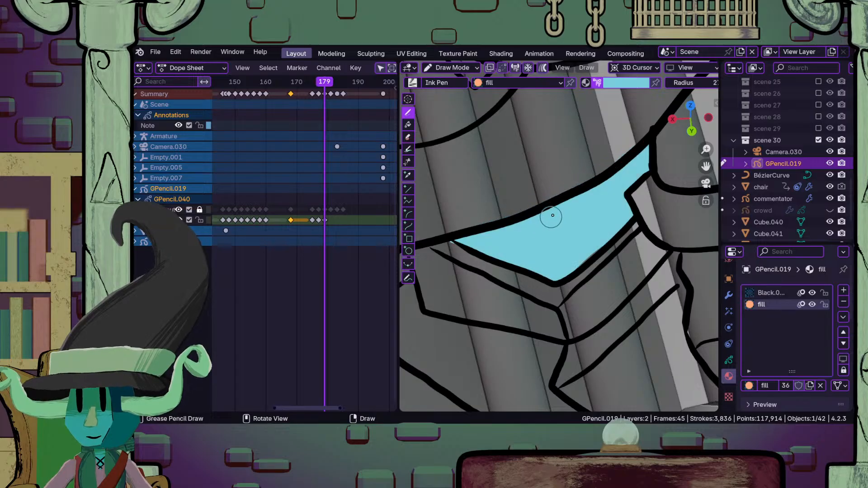
- Draw a black line with the Black.038 material across the light blue shape, following its lower edge
mouse_move(536, 201)
middle_mouse_down("ctrl")
mouse_move(536, 271)
mouse_move(533, 219)
mouse_move(547, 184)
mouse_move(511, 209)
middle_mouse_up("ctrl")
left_click(768, 293)
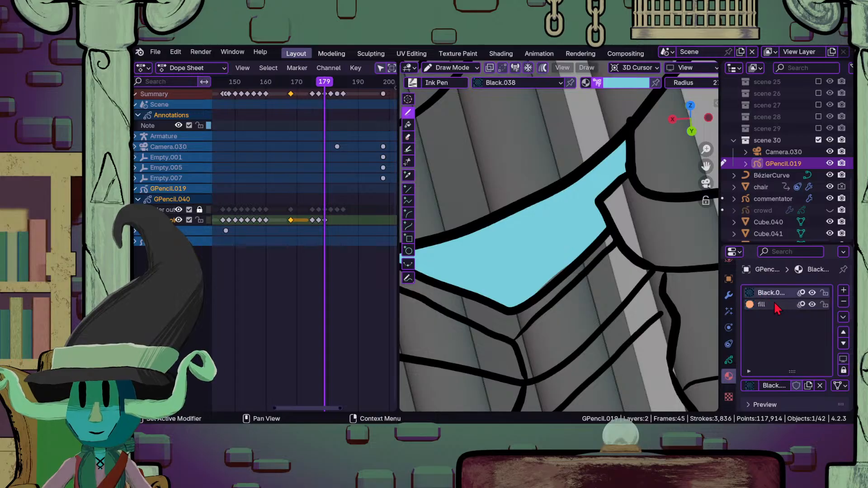
mouse_move(498, 251)
middle_mouse_down("shift")
mouse_move(555, 257)
mouse_move(517, 325)
mouse_move(513, 271)
mouse_move(434, 295)
middle_mouse_up("shift")
left_click(627, 84)
left_click(619, 211)
mouse_move(419, 287)
left_mouse_down()
mouse_move(507, 315)
mouse_move(517, 290)
mouse_move(615, 216)
left_mouse_up()
- Fill the part above the black line with the palette's darker blue using the fill material, and reselect the Black.038 material
mouse_move(536, 226)
middle_mouse_down("ctrl")
mouse_move(540, 287)
mouse_move(520, 291)
mouse_move(514, 271)
mouse_move(533, 245)
mouse_move(583, 226)
middle_mouse_up("ctrl")
left_click(761, 305)
left_click(633, 83)
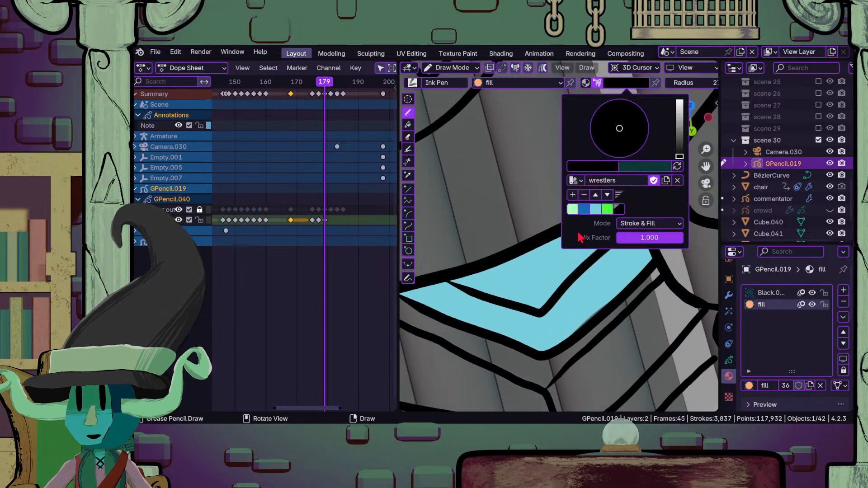
left_click(584, 209)
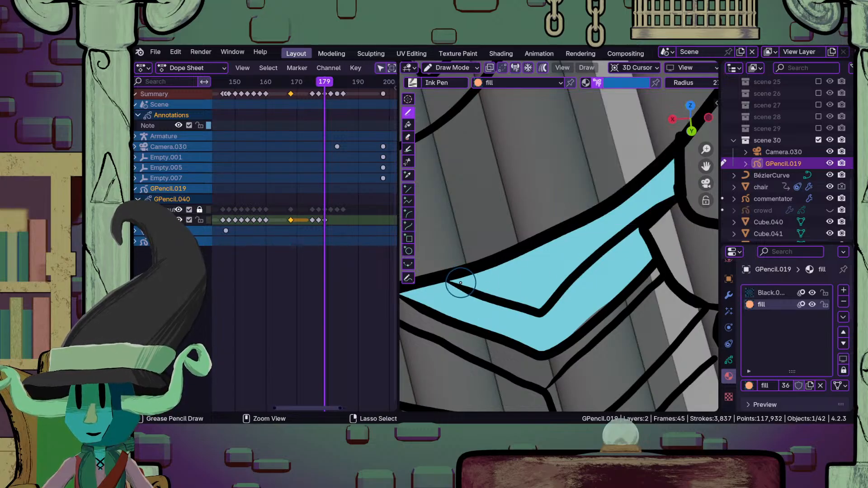
mouse_move(451, 281)
left_mouse_down("shift")
mouse_move(544, 312)
mouse_move(599, 246)
mouse_move(685, 188)
mouse_move(676, 144)
mouse_move(625, 192)
mouse_move(531, 246)
left_mouse_up("shift")
left_click(786, 293)
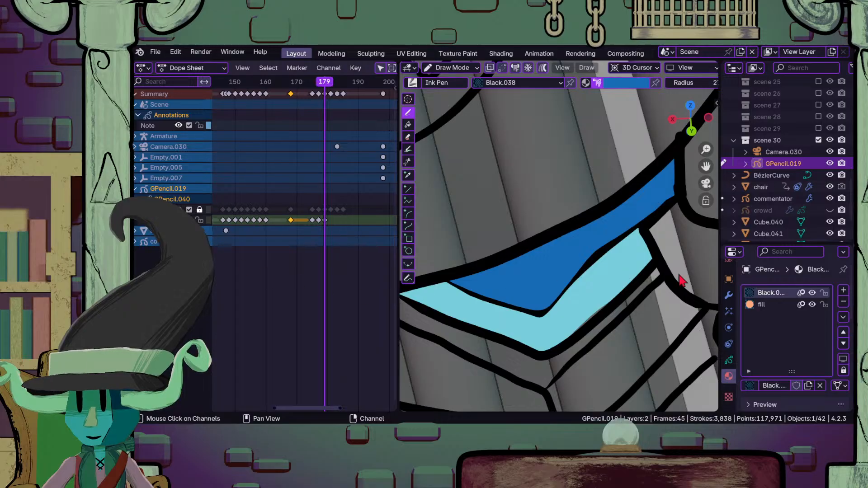
- On the wrestler outline layer, retrace the V-shaped boundary between the dark and light blue areas in the palette's black
left_click(167, 209)
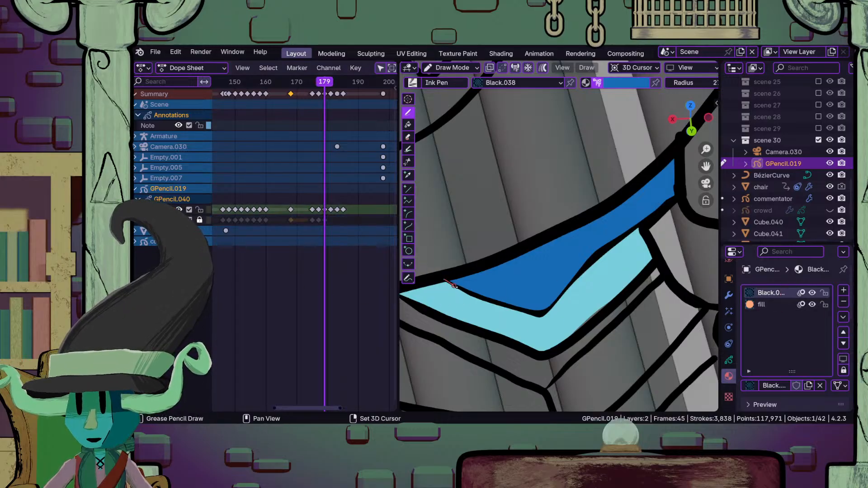
left_click(632, 86)
left_click(619, 209)
mouse_move(447, 284)
left_mouse_down()
mouse_move(551, 315)
mouse_move(558, 291)
left_mouse_up()
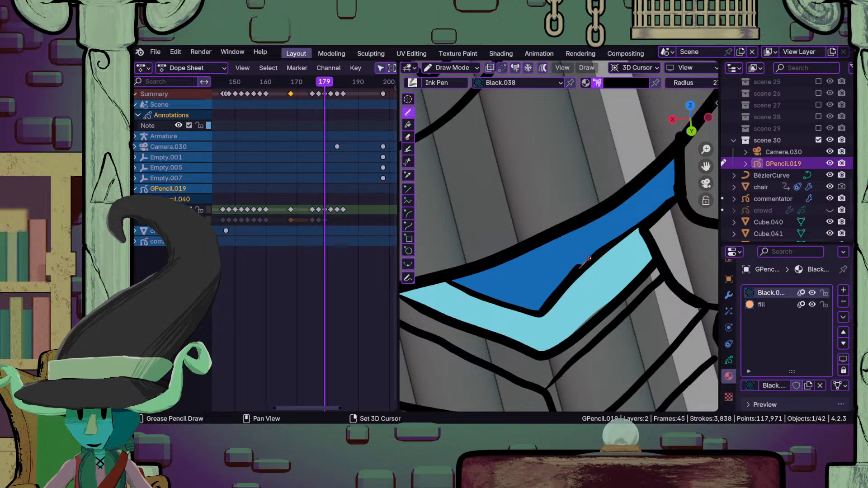
left_click_drag(691, 189, 692, 189)
- In Sculpt Mode, push the light blue fill's edges on the wrestler color layer inside the black outlines, starting at its pointed tip
mouse_move(519, 268)
middle_mouse_down("ctrl")
mouse_move(525, 337)
mouse_move(535, 214)
middle_mouse_up("ctrl")
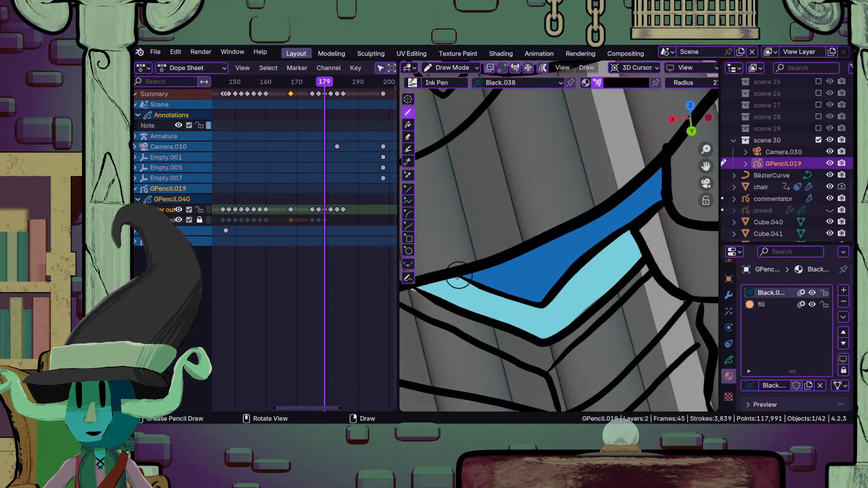
mouse_move(469, 293)
middle_mouse_down("shift")
mouse_move(539, 319)
mouse_move(537, 254)
mouse_move(514, 213)
middle_mouse_up("shift")
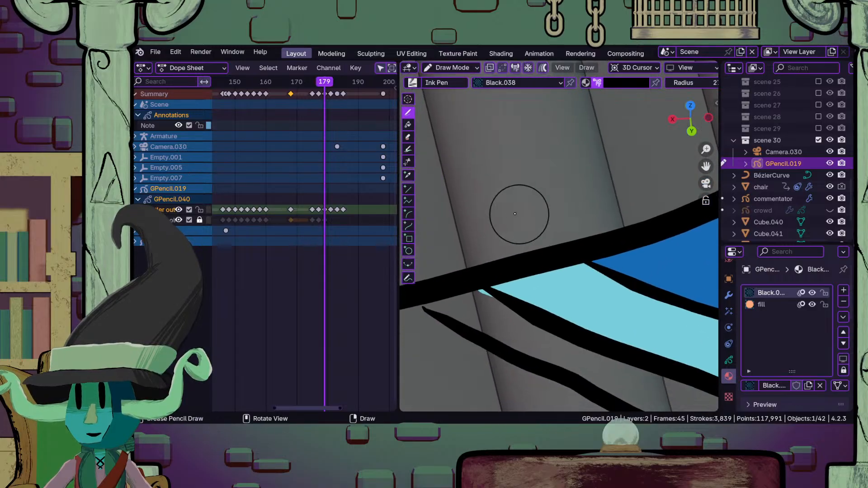
left_click(452, 68)
left_click(452, 107)
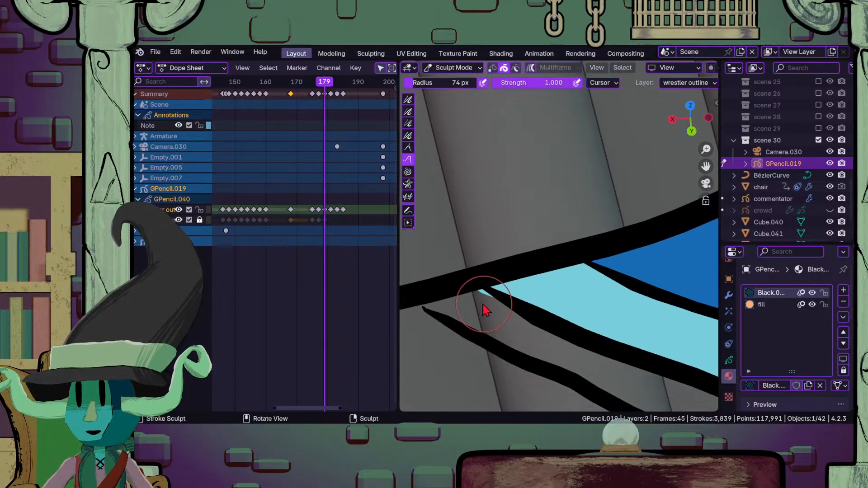
left_click(762, 304)
mouse_move(479, 301)
left_mouse_down()
mouse_move(492, 308)
mouse_move(494, 296)
left_mouse_up()
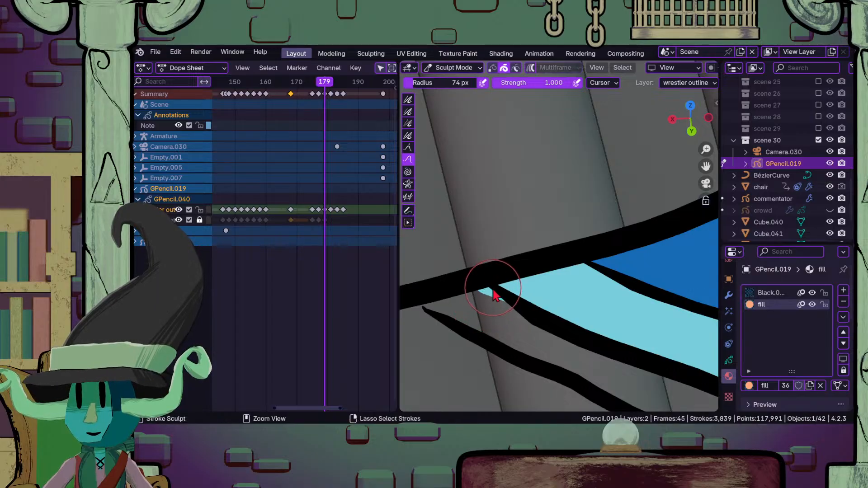
left_click(728, 360)
left_click(769, 341)
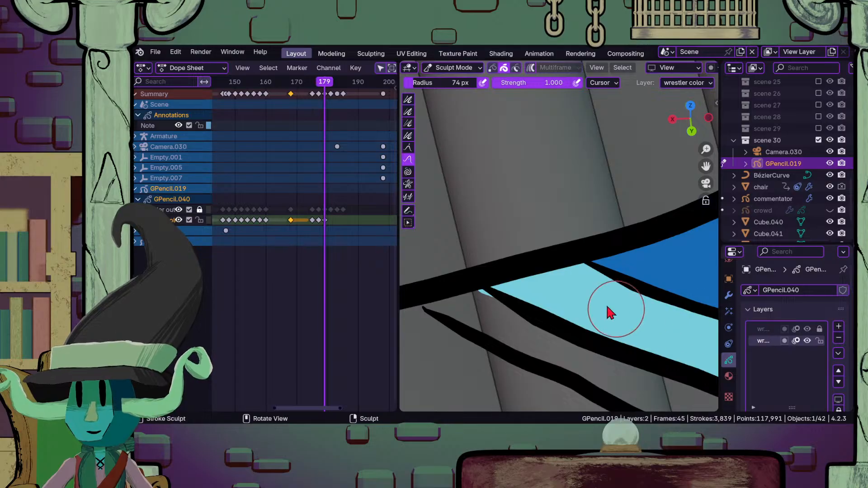
left_click_drag(475, 308, 498, 274)
mouse_move(498, 275)
middle_mouse_down("ctrl")
mouse_move(480, 338)
mouse_move(499, 356)
middle_mouse_up("ctrl")
mouse_move(514, 317)
middle_mouse_down("ctrl")
mouse_move(542, 257)
mouse_move(438, 263)
middle_mouse_up("ctrl")
middle_click_drag(514, 251, 560, 203, "ctrl")
middle_click_drag(560, 253, 467, 259, "shift")
middle_click_drag(514, 288, 536, 259, "ctrl")
mouse_move(581, 316)
left_mouse_down()
mouse_move(592, 325)
mouse_move(611, 301)
left_mouse_up()
left_click_drag(546, 337, 560, 343)
- Return to Draw Mode and fill the band below the light blue shape with the palette's light green using the fill material
mouse_move(565, 295)
middle_mouse_down("ctrl")
mouse_move(568, 335)
mouse_move(533, 303)
middle_mouse_up("ctrl")
middle_click_drag(458, 292, 573, 237, "shift")
mouse_move(608, 193)
middle_mouse_down("shift")
mouse_move(559, 214)
mouse_move(522, 267)
mouse_move(531, 218)
middle_mouse_up("shift")
left_click(474, 70)
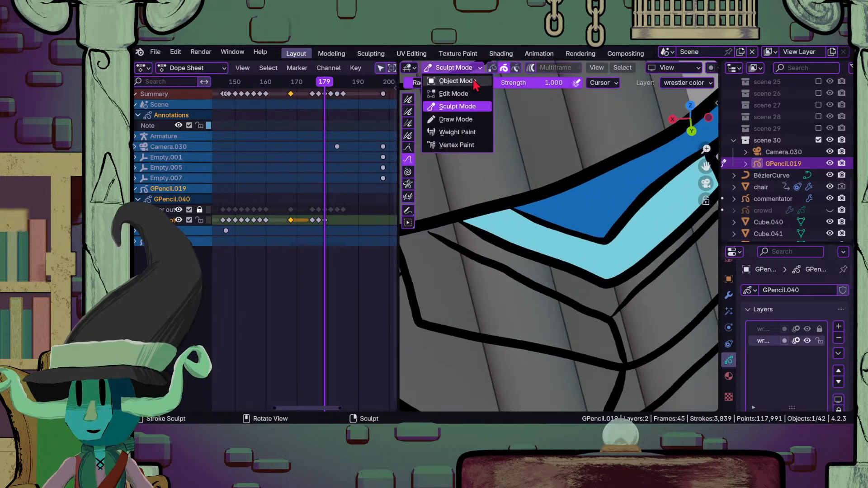
left_click(471, 121)
left_click(627, 83)
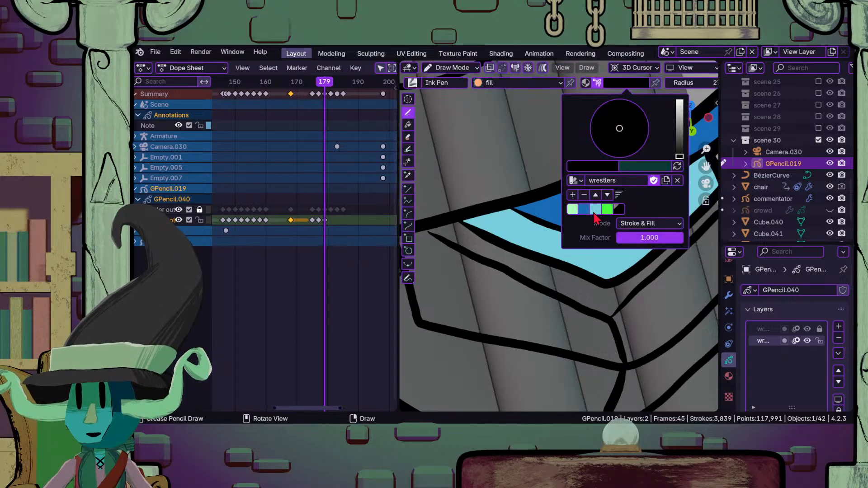
left_click(574, 210)
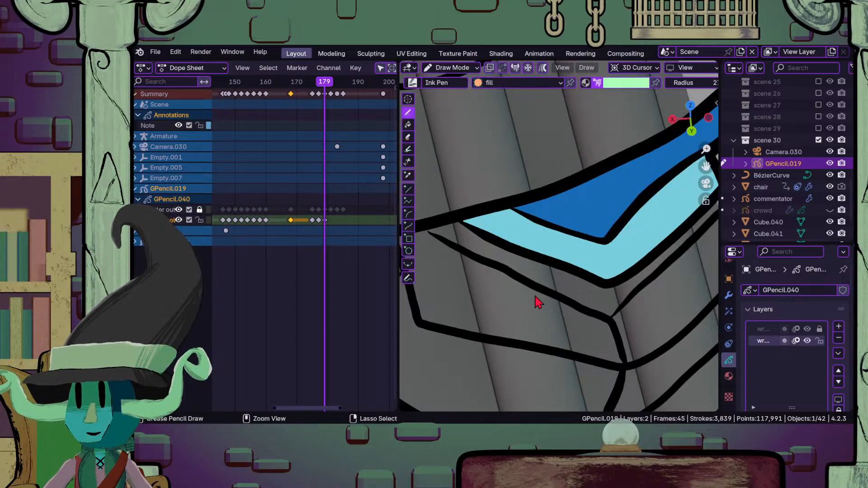
middle_click_drag(537, 301, 529, 325, "ctrl")
mouse_move(519, 272)
middle_mouse_down("shift")
mouse_move(507, 275)
mouse_move(521, 298)
mouse_move(510, 278)
middle_mouse_up("shift")
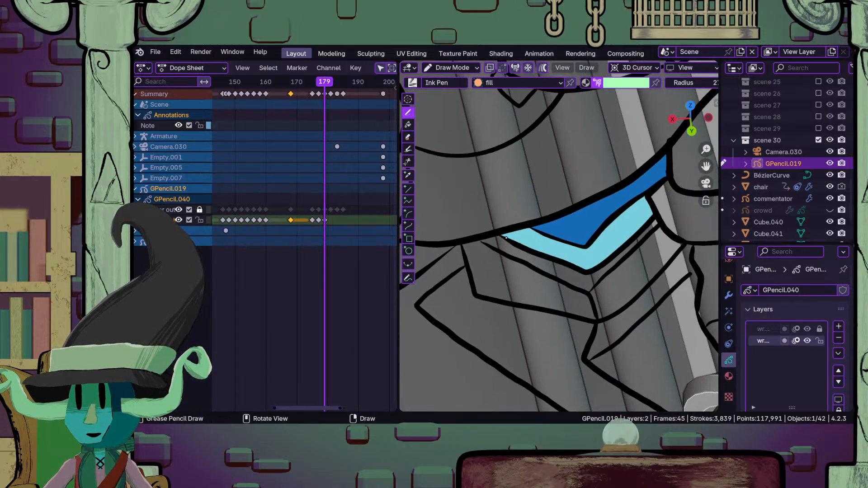
mouse_move(462, 248)
left_mouse_down()
mouse_move(478, 295)
mouse_move(602, 320)
mouse_move(642, 302)
mouse_move(689, 253)
mouse_move(686, 232)
mouse_move(655, 217)
mouse_move(549, 228)
mouse_move(603, 226)
mouse_move(611, 254)
mouse_move(570, 266)
mouse_move(543, 258)
left_mouse_up()
- Push the light green band's edges to its black outline in Sculpt Mode
mouse_move(546, 291)
middle_mouse_down("ctrl")
mouse_move(550, 263)
mouse_move(497, 231)
middle_mouse_up("ctrl")
left_click(469, 68)
left_click(463, 107)
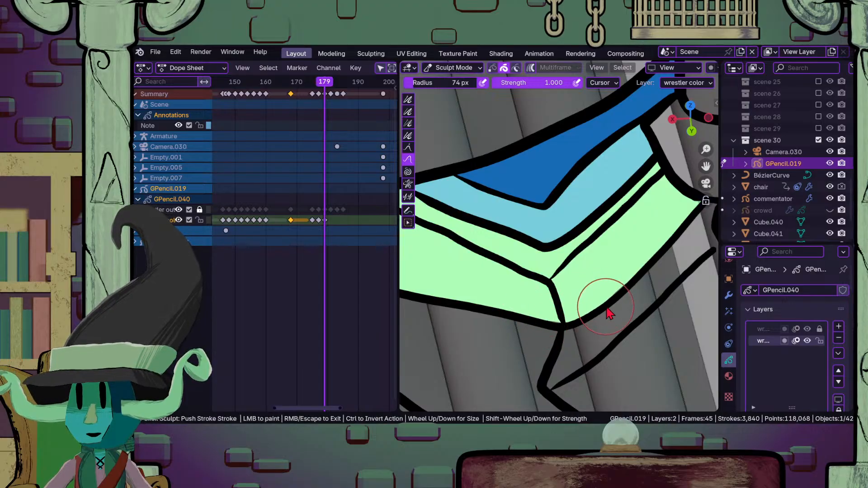
- Return to Draw Mode and fill the narrow strip between the light blue leg area and the rope with light green
middle_click_drag(617, 234, 576, 151, "ctrl")
middle_click_drag(601, 256, 510, 169, "shift")
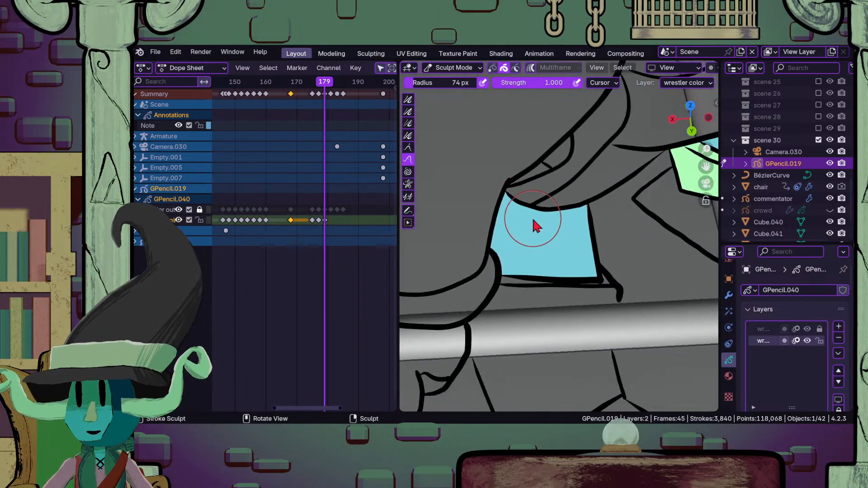
mouse_move(545, 255)
middle_mouse_down("ctrl")
mouse_move(560, 257)
mouse_move(560, 339)
mouse_move(533, 305)
mouse_move(539, 282)
middle_mouse_up("ctrl")
left_click(452, 68)
left_click(465, 119)
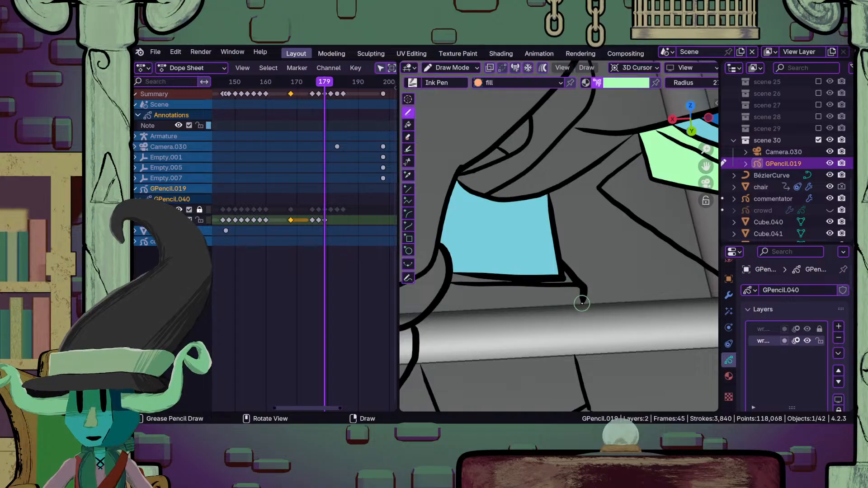
left_click_drag(563, 275, 534, 280, "shift")
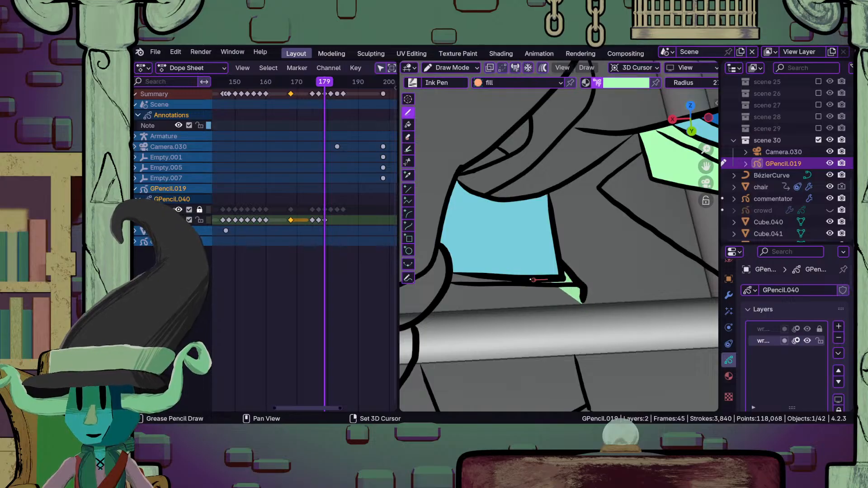
mouse_move(442, 270)
left_mouse_down("shift")
mouse_move(442, 291)
mouse_move(416, 321)
mouse_move(442, 310)
left_mouse_up("shift")
- Fill the large folded shape beneath the light green band with the palette's bright green, following its outline
mouse_move(546, 264)
middle_mouse_down("ctrl")
mouse_move(566, 224)
mouse_move(545, 255)
mouse_move(569, 243)
middle_mouse_up("ctrl")
mouse_move(643, 165)
middle_mouse_down("shift")
mouse_move(519, 271)
mouse_move(529, 345)
mouse_move(527, 302)
mouse_move(503, 260)
mouse_move(524, 276)
middle_mouse_up("shift")
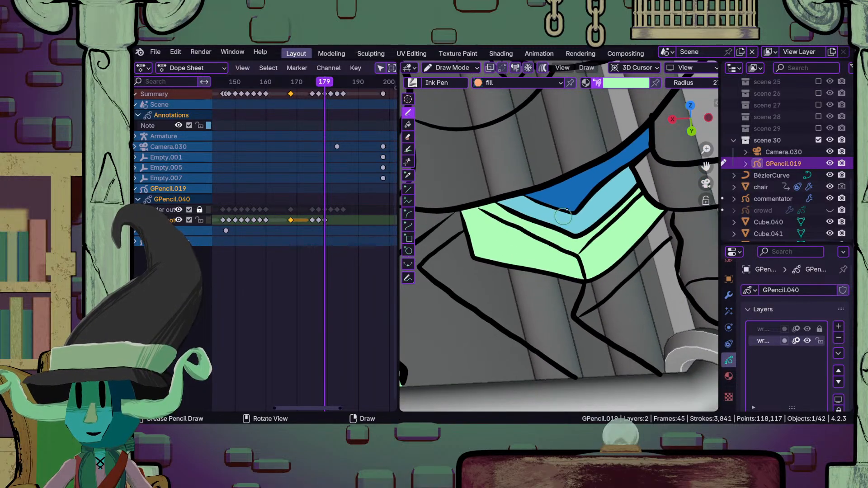
left_click(641, 84)
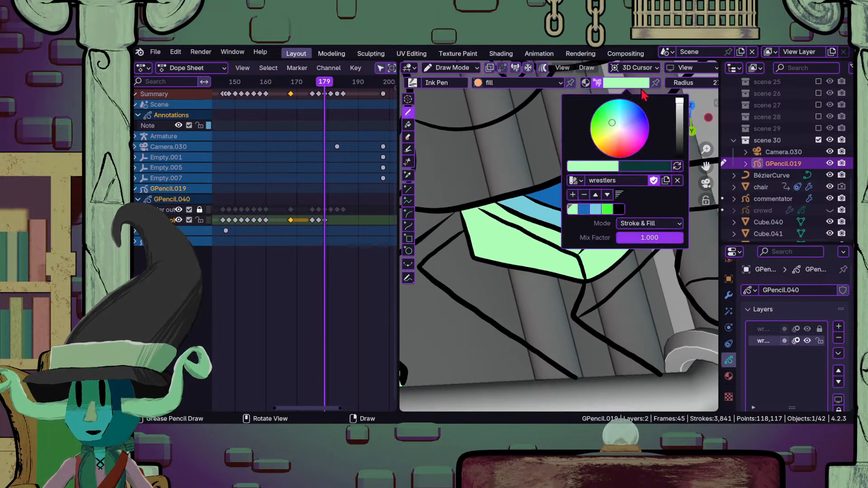
left_click(583, 210)
left_click(607, 209)
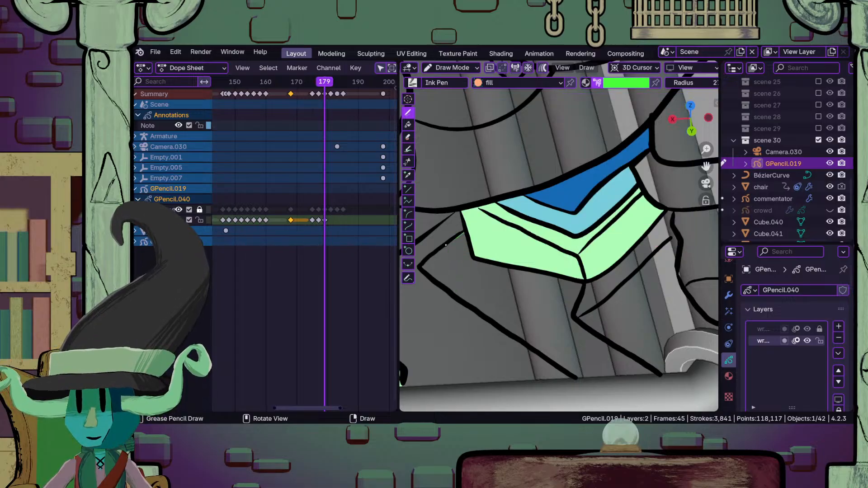
mouse_move(422, 265)
left_mouse_down()
mouse_move(578, 378)
mouse_move(664, 375)
mouse_move(668, 332)
mouse_move(706, 327)
mouse_move(680, 280)
mouse_move(672, 196)
left_mouse_up()
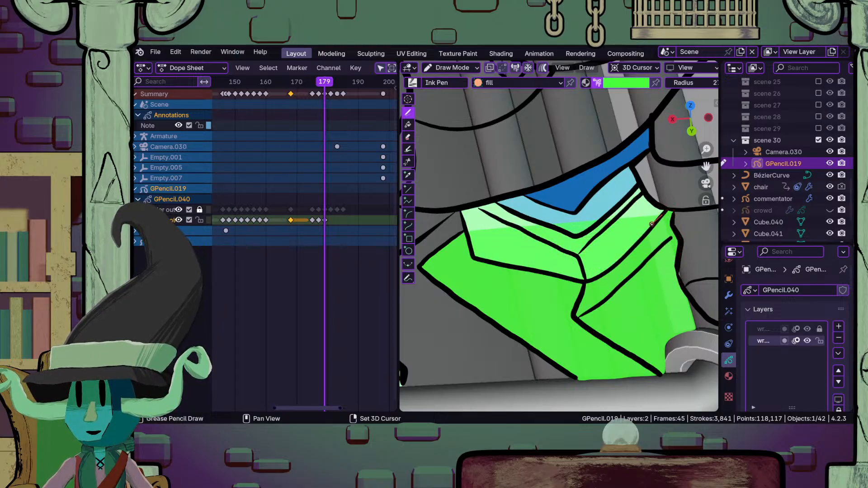
left_click_drag(642, 233, 580, 285)
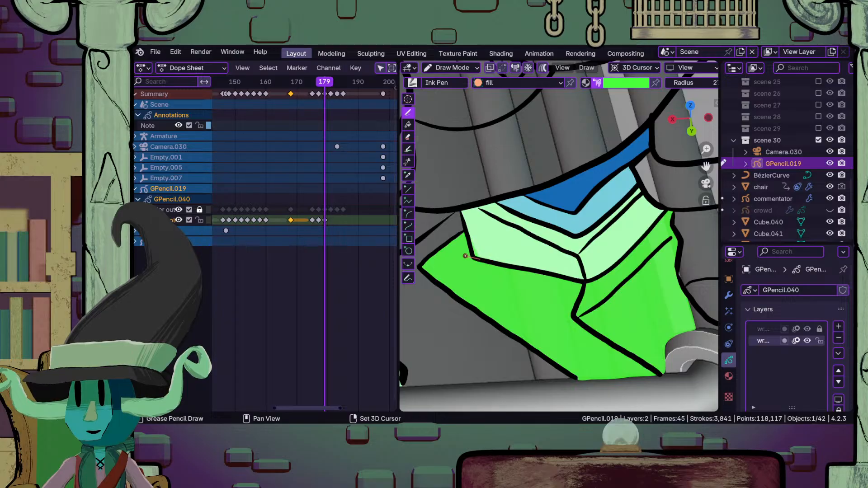
left_click_drag(461, 254, 462, 255)
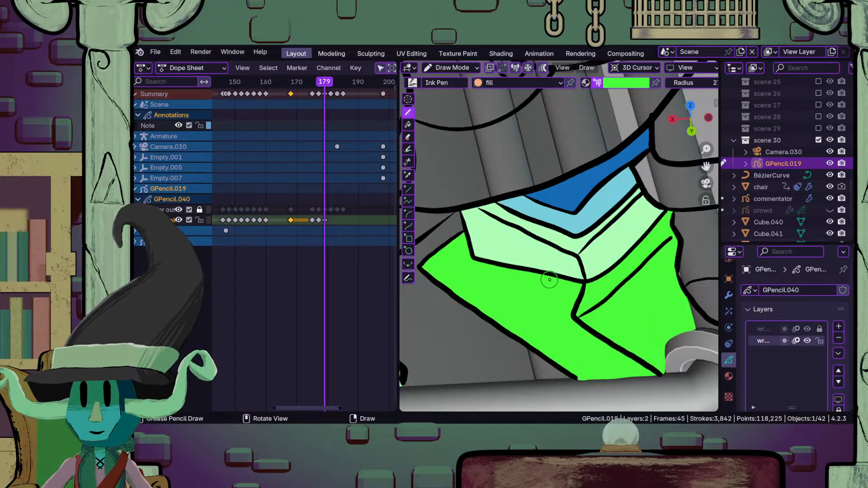
- Fill the wrestler's bent leg below the upper rope with bright green, down to its lowest corner
mouse_move(573, 273)
middle_mouse_down("ctrl")
mouse_move(615, 357)
mouse_move(628, 278)
mouse_move(488, 250)
middle_mouse_up("ctrl")
mouse_move(509, 284)
middle_mouse_down("ctrl")
mouse_move(489, 389)
mouse_move(472, 406)
mouse_move(446, 299)
mouse_move(620, 231)
middle_mouse_up("ctrl")
middle_click_drag(470, 324, 597, 247, "shift")
mouse_move(542, 287)
middle_mouse_down("ctrl")
mouse_move(537, 258)
mouse_move(564, 232)
middle_mouse_up("ctrl")
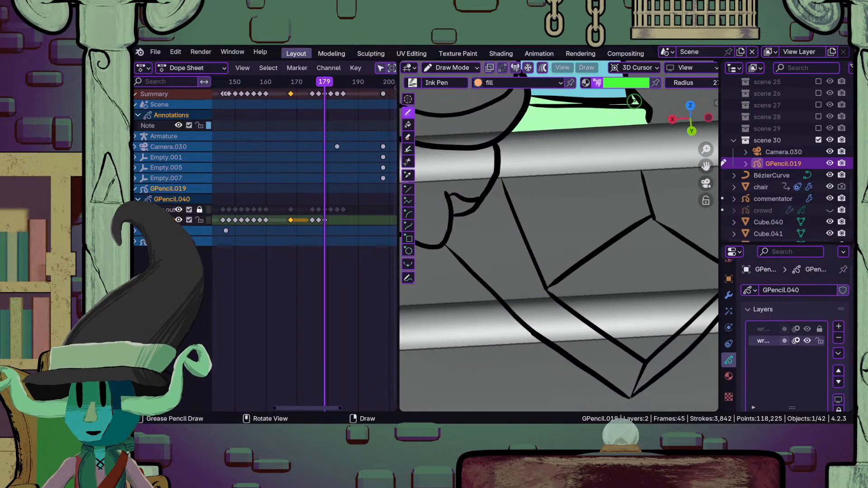
mouse_move(472, 203)
middle_mouse_down("ctrl")
mouse_move(490, 234)
mouse_move(507, 215)
mouse_move(532, 211)
mouse_move(514, 215)
middle_mouse_up("ctrl")
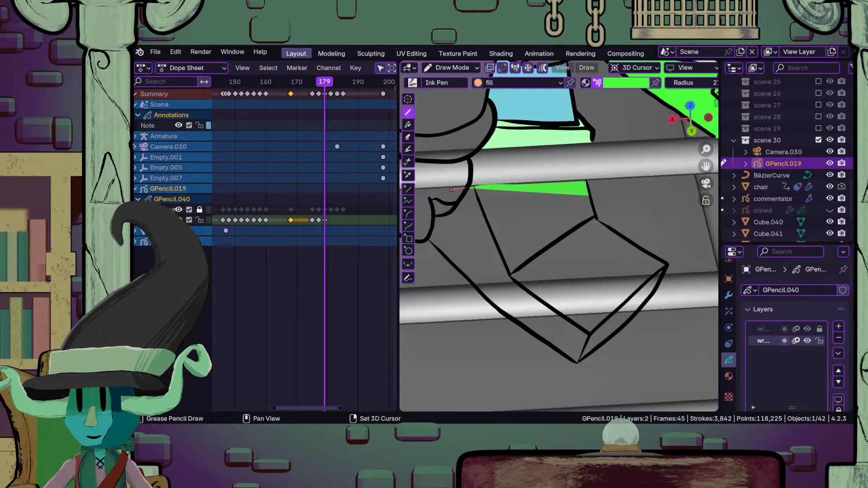
mouse_move(449, 192)
left_mouse_down()
mouse_move(428, 206)
mouse_move(425, 226)
mouse_move(440, 256)
mouse_move(506, 316)
mouse_move(575, 362)
mouse_move(646, 300)
mouse_move(669, 253)
left_mouse_up()
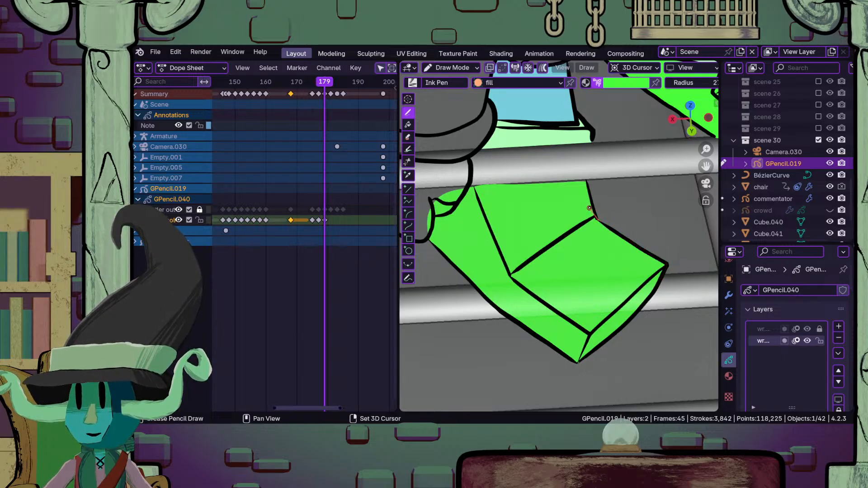
left_click_drag(591, 213, 585, 212)
- Fill the small pointed gap between the hand and the bright green leg with the palette's light blue
middle_click_drag(511, 240, 503, 291, "ctrl")
mouse_move(456, 257)
middle_mouse_down("ctrl")
mouse_move(482, 244)
mouse_move(577, 279)
mouse_move(560, 244)
middle_mouse_up("ctrl")
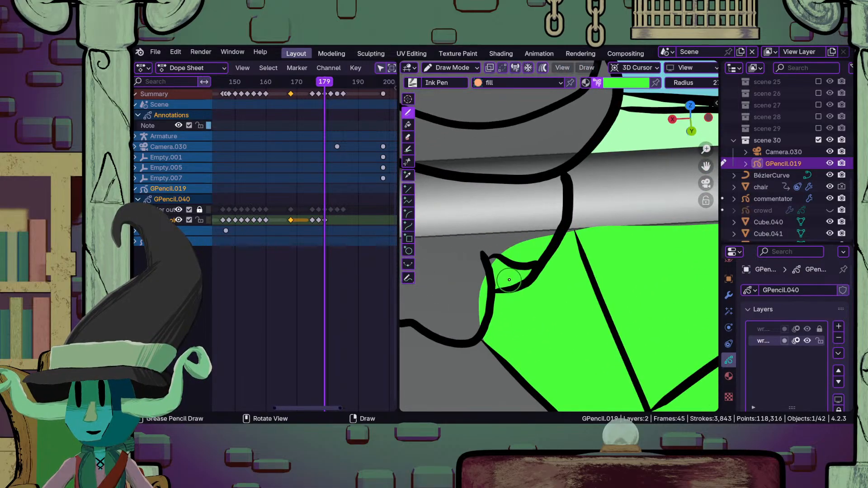
middle_click_drag(509, 281, 544, 280, "shift")
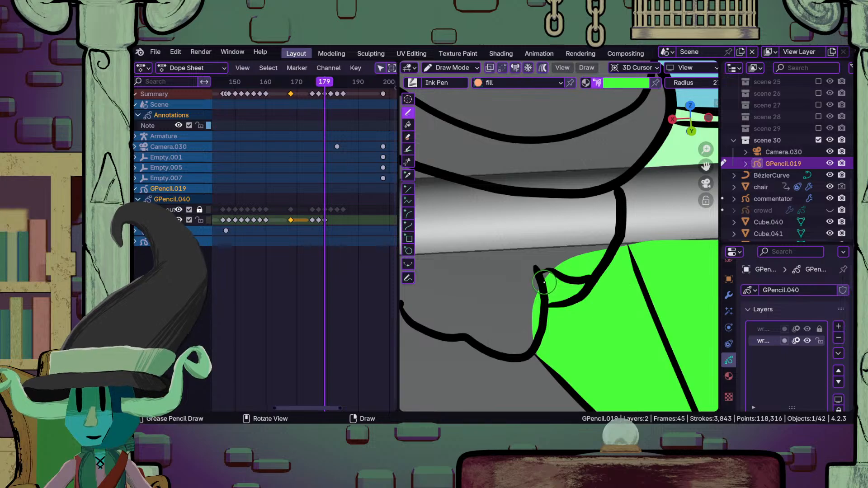
left_click(630, 83)
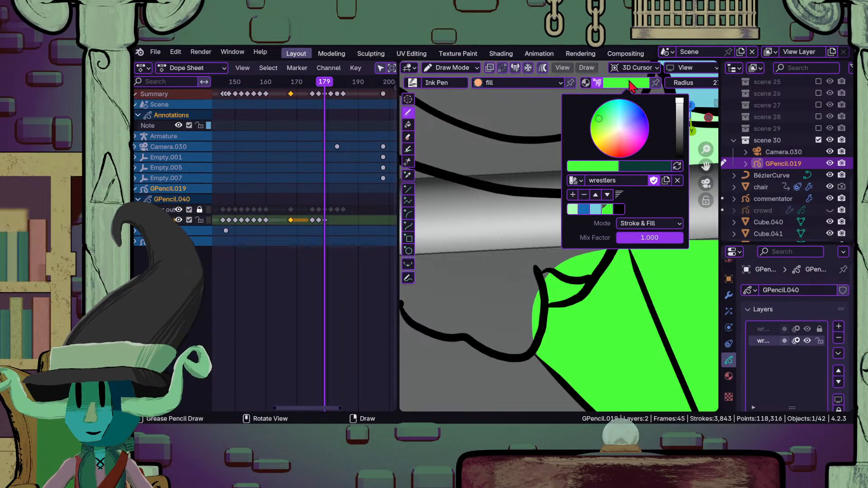
left_click(596, 210)
mouse_move(547, 309)
middle_mouse_down("ctrl")
mouse_move(558, 268)
mouse_move(552, 316)
mouse_move(563, 282)
mouse_move(480, 260)
middle_mouse_up("ctrl")
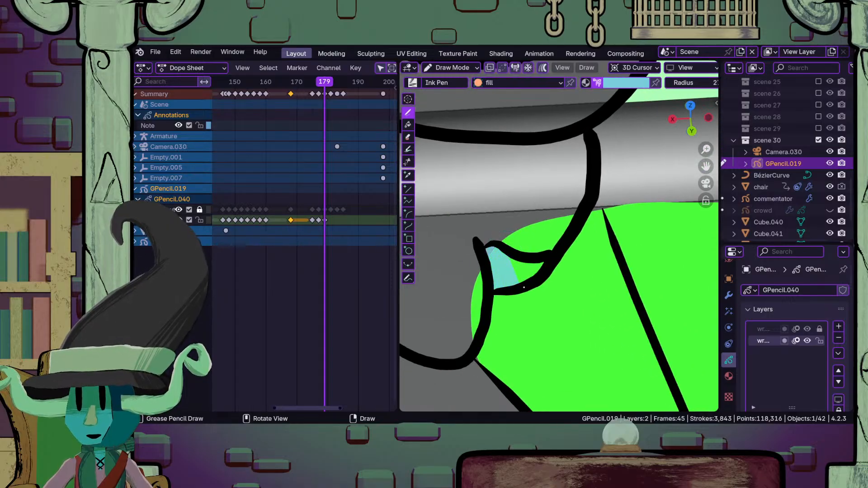
left_click_drag(546, 256, 498, 254)
- Fill the hand beneath the cuff beside the bent leg with the palette's bright green
mouse_move(502, 266)
middle_mouse_down("ctrl")
mouse_move(491, 311)
mouse_move(478, 208)
mouse_move(508, 271)
mouse_move(567, 299)
mouse_move(507, 203)
middle_mouse_up("ctrl")
left_click(643, 86)
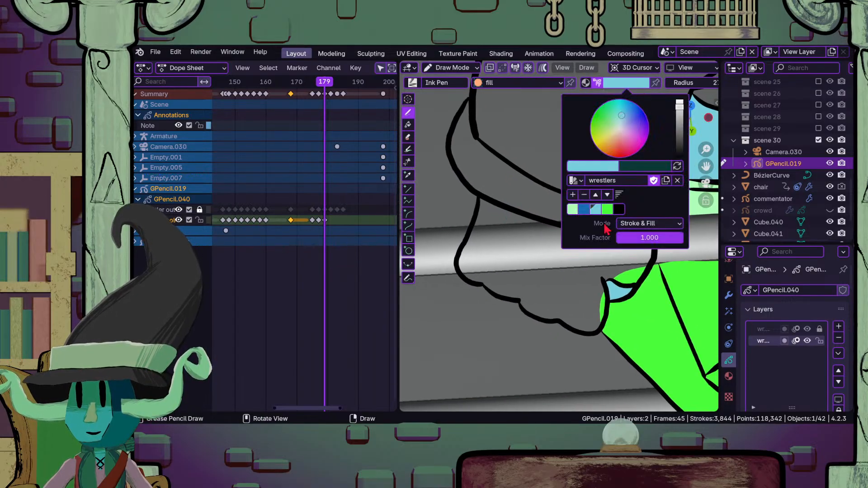
left_click(607, 209)
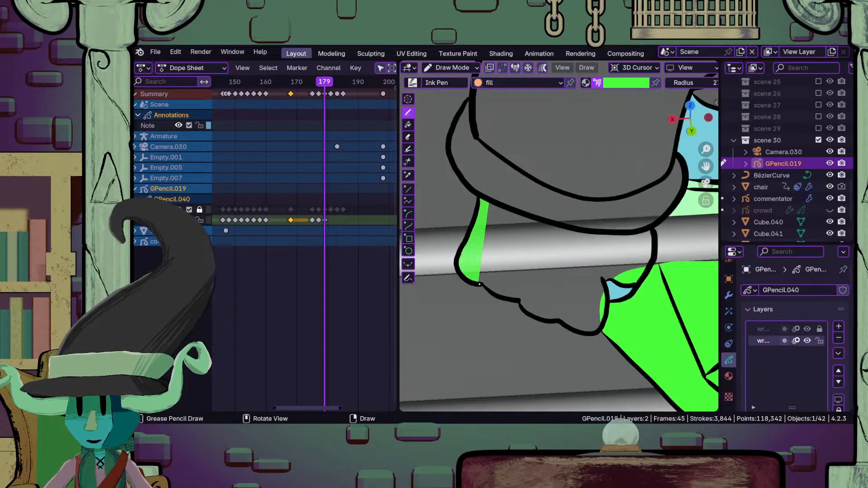
mouse_move(492, 294)
left_mouse_down()
mouse_move(592, 332)
mouse_move(609, 312)
mouse_move(604, 281)
left_mouse_up()
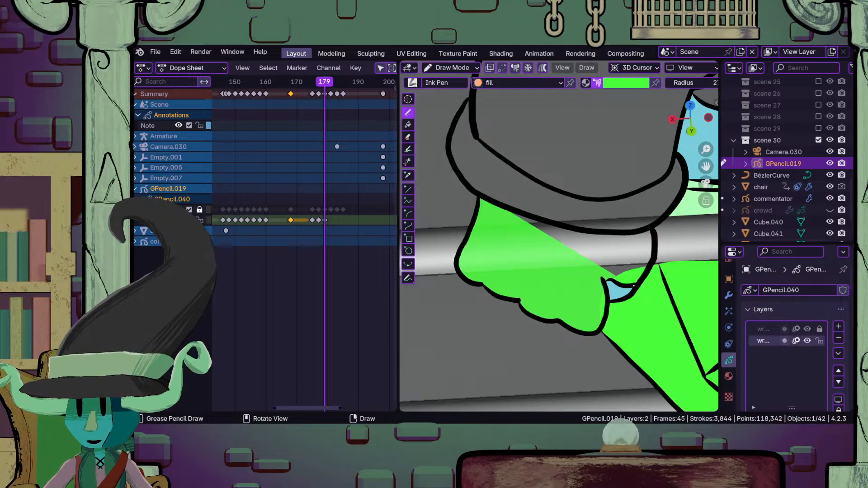
mouse_move(646, 274)
left_mouse_down()
mouse_move(651, 231)
mouse_move(541, 220)
left_mouse_up()
- Fill the wrestler's other hand, below the cuff near the ring post, with bright green
mouse_move(565, 225)
middle_mouse_down("ctrl")
mouse_move(555, 267)
mouse_move(578, 209)
middle_mouse_up("ctrl")
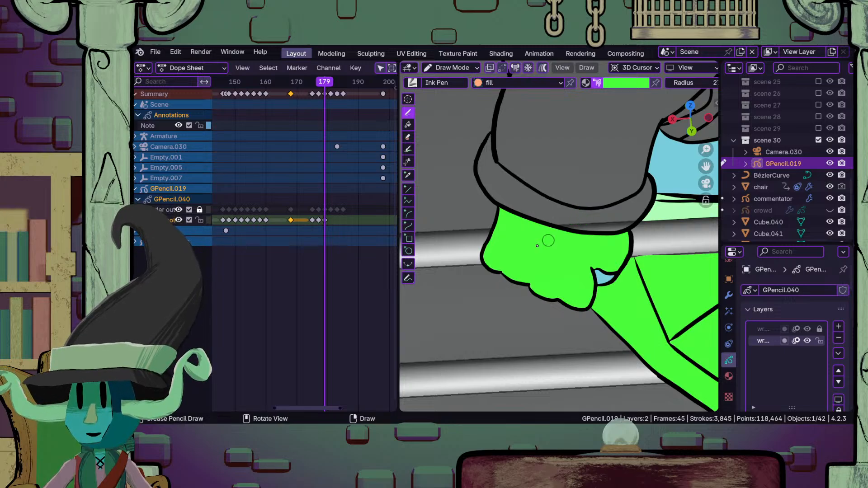
middle_click_drag(544, 269, 509, 229, "ctrl")
scroll(513, 270, "up", 10)
middle_click_drag(502, 275, 498, 248, "ctrl")
middle_click_drag(577, 244, 587, 244, "ctrl")
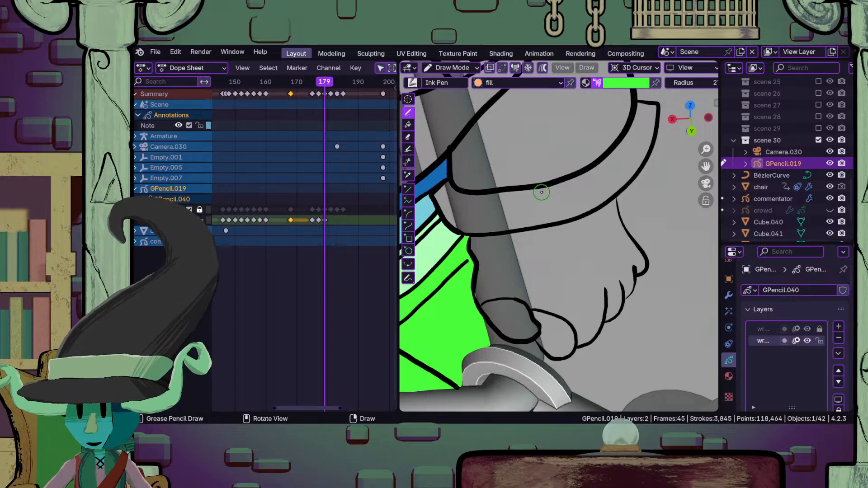
middle_click_drag(575, 275, 600, 186, "ctrl")
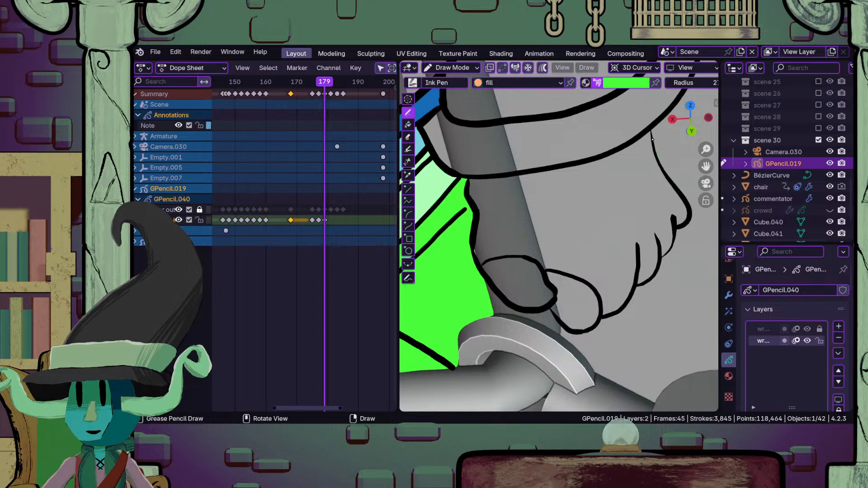
mouse_move(647, 131)
left_mouse_down()
mouse_move(615, 173)
mouse_move(498, 176)
mouse_move(471, 200)
mouse_move(475, 251)
mouse_move(518, 306)
mouse_move(535, 308)
mouse_move(561, 288)
mouse_move(608, 315)
mouse_move(657, 268)
mouse_move(672, 242)
mouse_move(658, 236)
left_mouse_up()
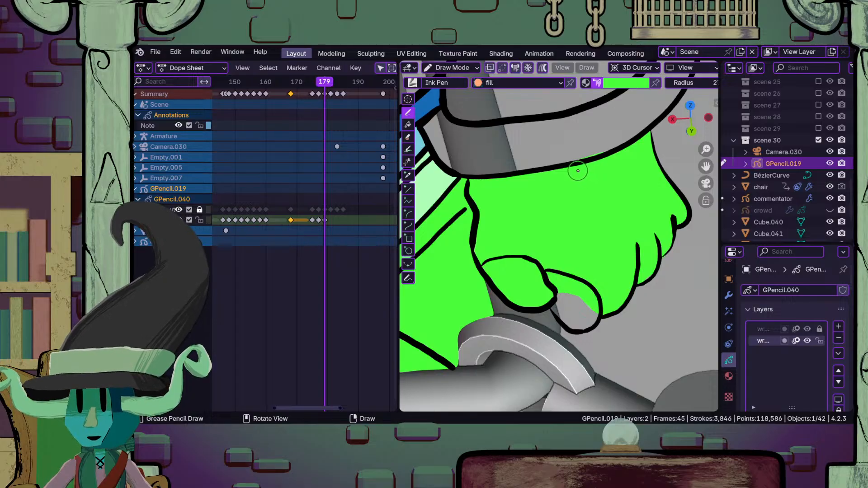
- Fill the two rounded shapes at the lower edge of the bright green hand with the palette's light blue
middle_click_drag(526, 301, 535, 254, "ctrl")
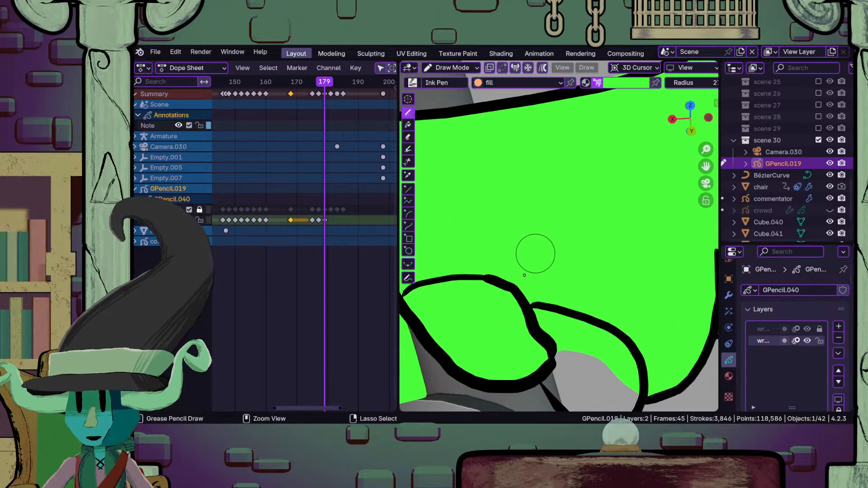
mouse_move(525, 299)
middle_mouse_down("shift")
mouse_move(517, 254)
mouse_move(523, 314)
mouse_move(517, 287)
middle_mouse_up("shift")
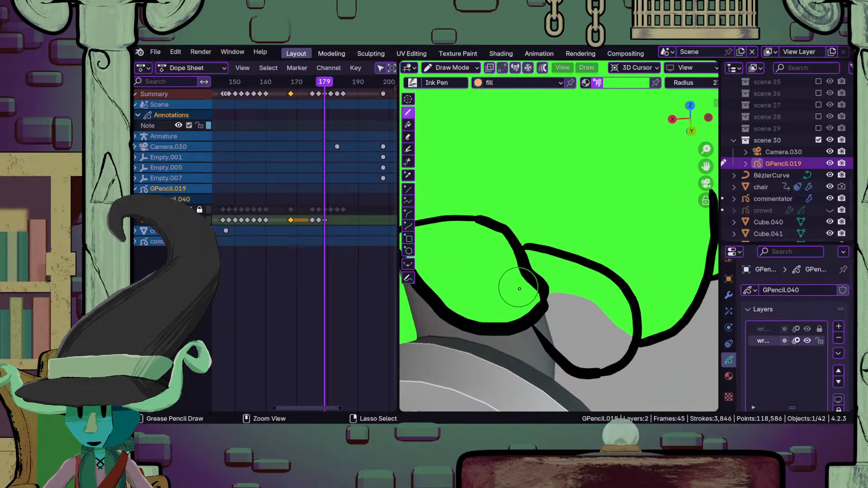
mouse_move(551, 199)
middle_mouse_down("ctrl")
mouse_move(559, 224)
mouse_move(591, 181)
mouse_move(561, 197)
middle_mouse_up("ctrl")
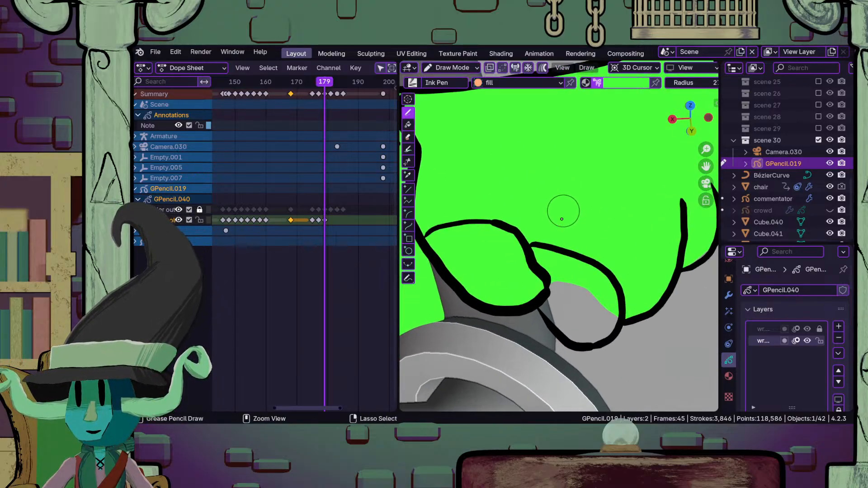
middle_click_drag(586, 183, 618, 136, "ctrl")
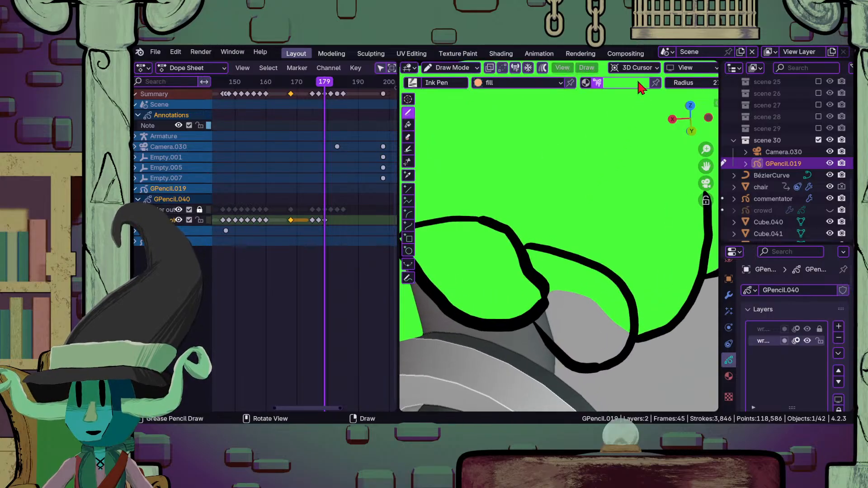
left_click(638, 83)
left_click(575, 212)
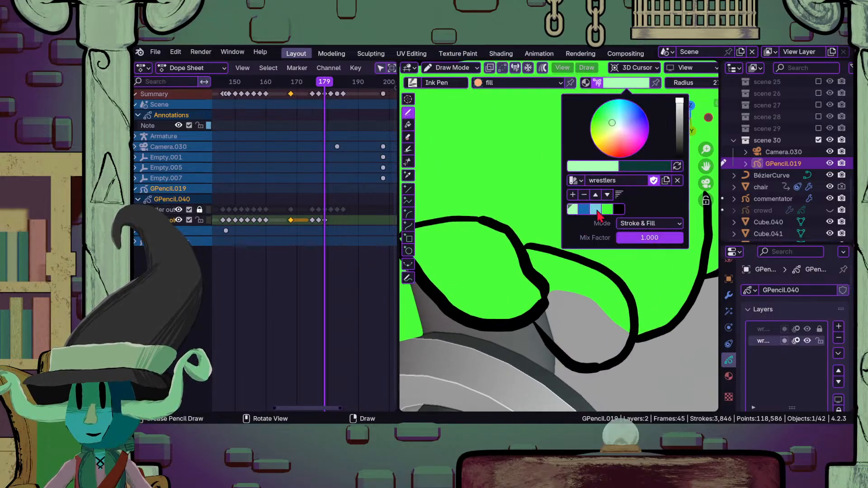
left_click(598, 211)
mouse_move(536, 250)
middle_mouse_down("ctrl")
mouse_move(539, 263)
mouse_move(540, 240)
middle_mouse_up("ctrl")
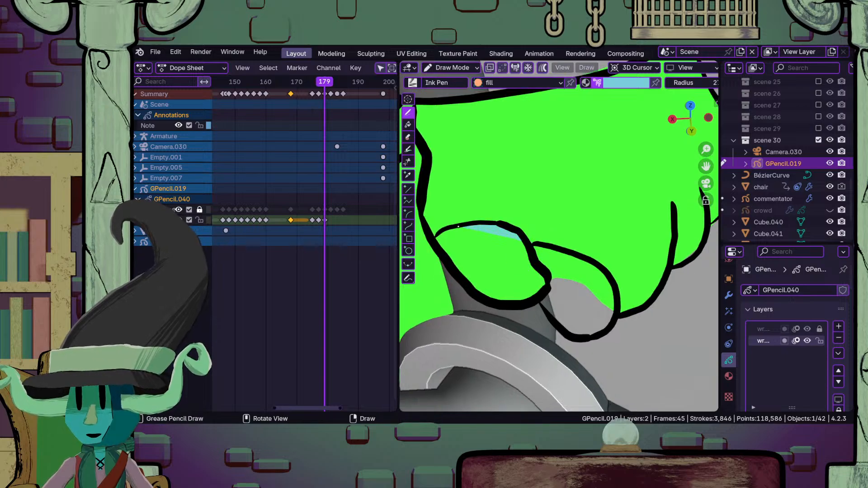
mouse_move(437, 233)
left_mouse_down()
mouse_move(519, 253)
mouse_move(493, 298)
mouse_move(567, 293)
mouse_move(597, 259)
mouse_move(610, 302)
mouse_move(606, 272)
mouse_move(610, 289)
mouse_move(570, 253)
mouse_move(560, 258)
mouse_move(596, 280)
left_mouse_up()
middle_click_drag(534, 258, 547, 241, "ctrl")
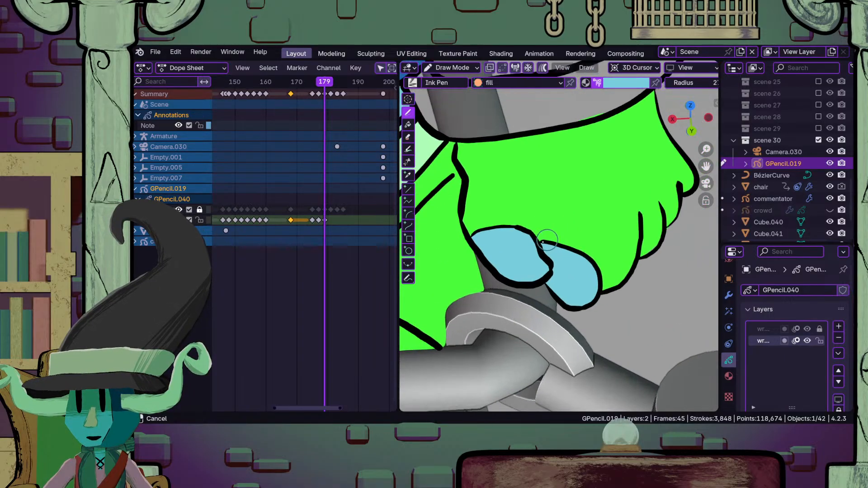
- Touch up the upper edge of the first rounded light blue shape with a short stroke along its outline
scroll(542, 251, "up", 8)
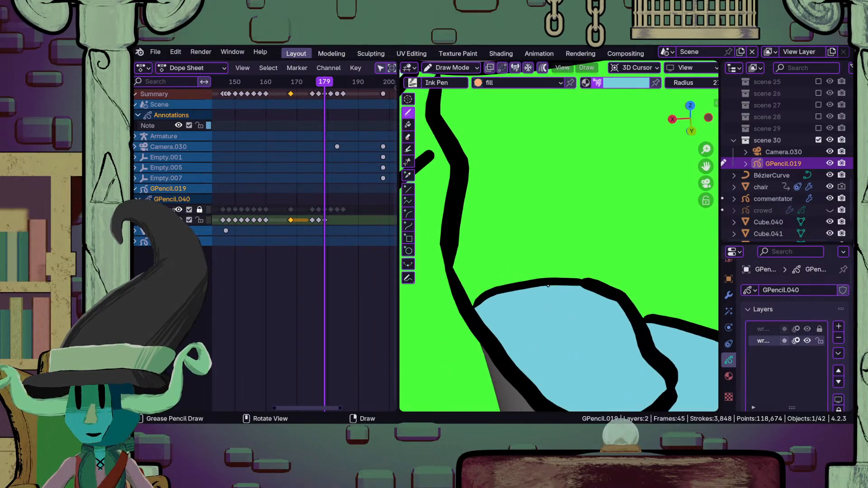
left_click_drag(578, 282, 529, 281)
middle_click_drag(527, 279, 556, 356, "ctrl")
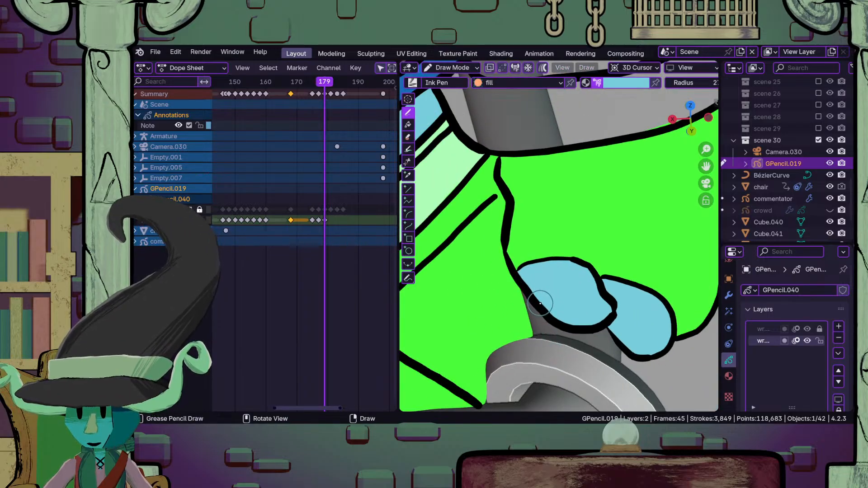
- Fill the cuff above the bright green hand with the palette's pale green
mouse_move(523, 234)
middle_mouse_down("ctrl")
mouse_move(573, 248)
mouse_move(551, 231)
mouse_move(559, 205)
mouse_move(545, 273)
mouse_move(546, 252)
mouse_move(575, 280)
mouse_move(591, 254)
mouse_move(577, 253)
middle_mouse_up("ctrl")
left_click(641, 85)
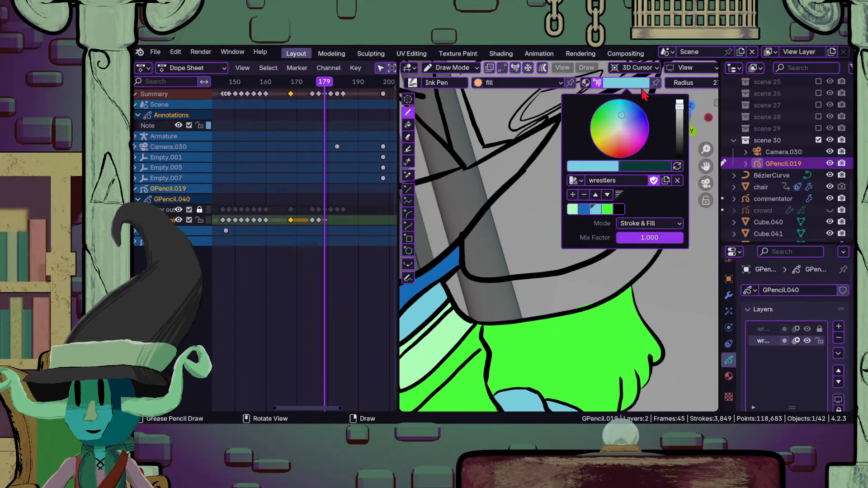
left_click(573, 209)
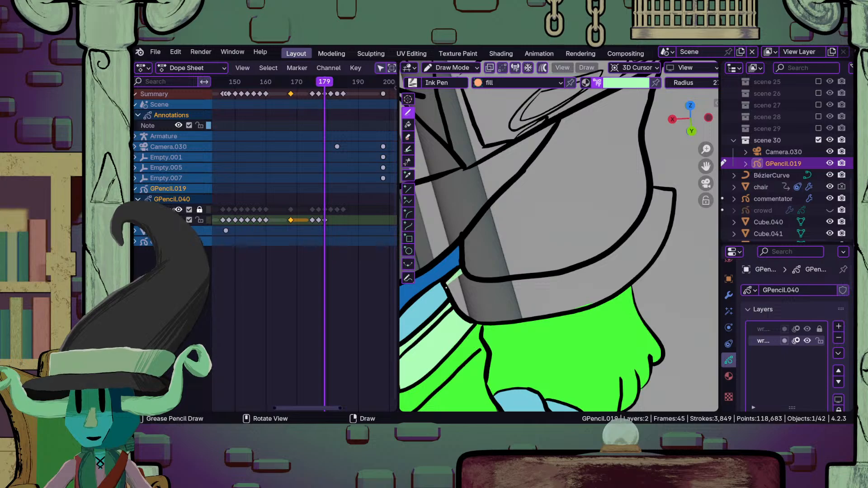
mouse_move(462, 313)
left_mouse_down()
mouse_move(556, 316)
mouse_move(624, 296)
mouse_move(656, 257)
mouse_move(676, 193)
mouse_move(667, 199)
mouse_move(641, 189)
mouse_move(646, 198)
mouse_move(618, 235)
mouse_move(560, 263)
mouse_move(479, 274)
left_mouse_up()
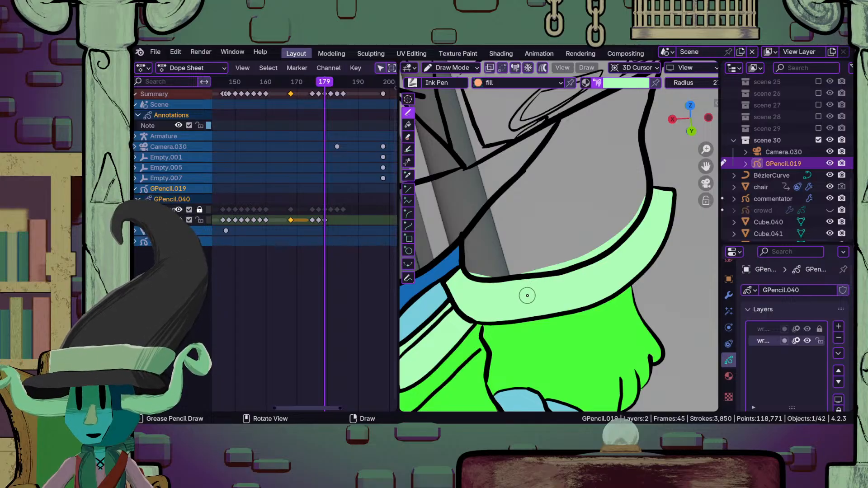
- Fill the limb section between the pale green cuff and the hem above it with the palette's light blue
middle_click_drag(576, 240, 579, 280, "ctrl")
mouse_move(562, 251)
middle_mouse_down("ctrl")
mouse_move(565, 285)
mouse_move(566, 219)
mouse_move(558, 221)
mouse_move(572, 324)
mouse_move(576, 272)
mouse_move(551, 288)
mouse_move(600, 233)
mouse_move(596, 250)
middle_mouse_up("ctrl")
left_click(642, 85)
left_click(595, 211)
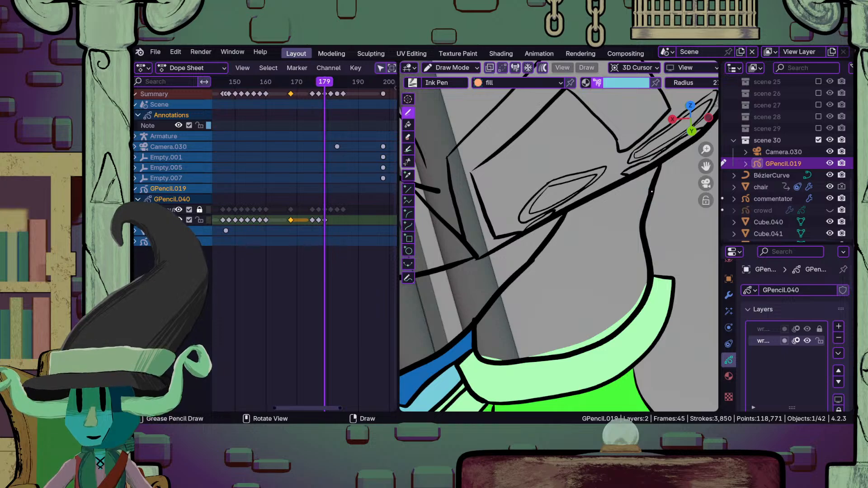
mouse_move(632, 180)
left_mouse_down()
mouse_move(561, 226)
mouse_move(481, 320)
mouse_move(479, 344)
mouse_move(507, 361)
mouse_move(585, 348)
mouse_move(632, 318)
mouse_move(650, 287)
left_mouse_up()
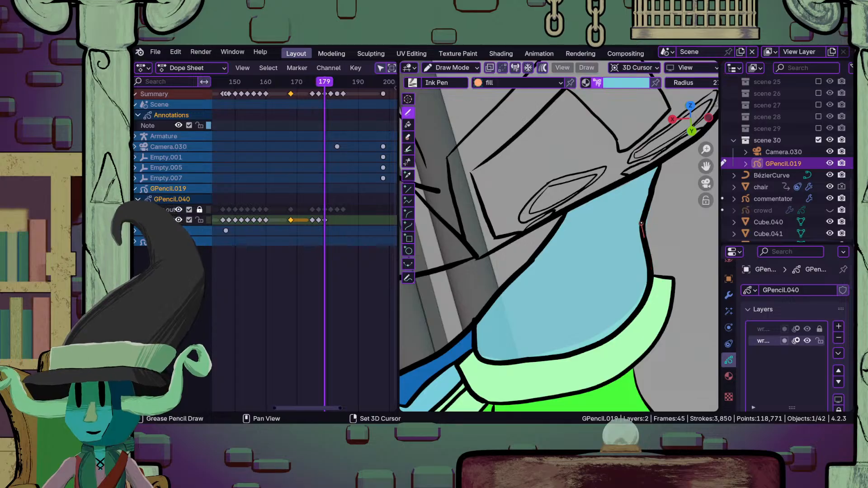
left_click_drag(651, 207, 652, 198, "shift")
scroll(604, 237, "up", 4)
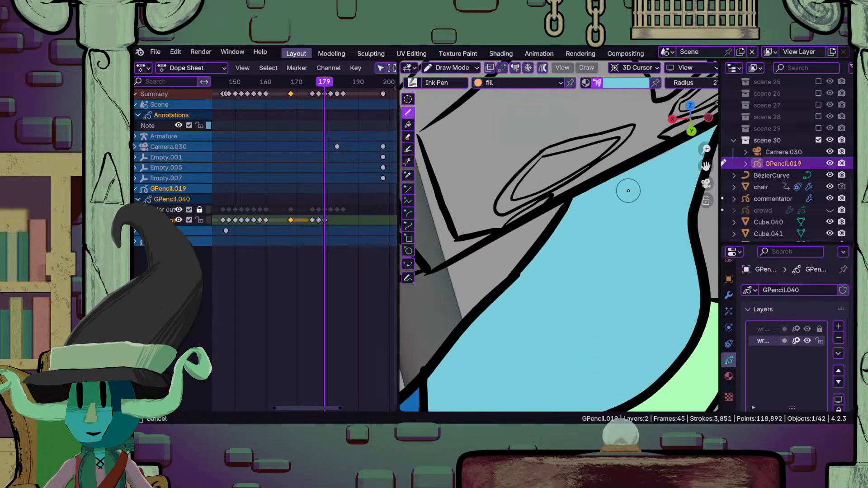
left_click(473, 68)
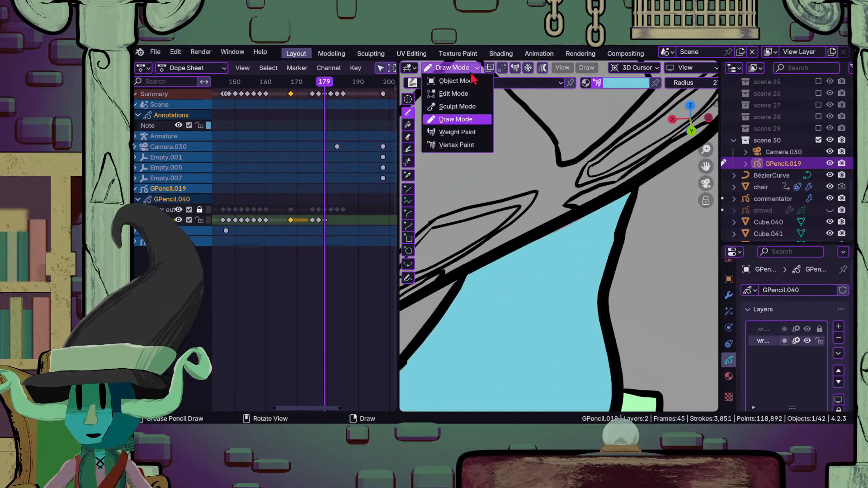
left_click(458, 106)
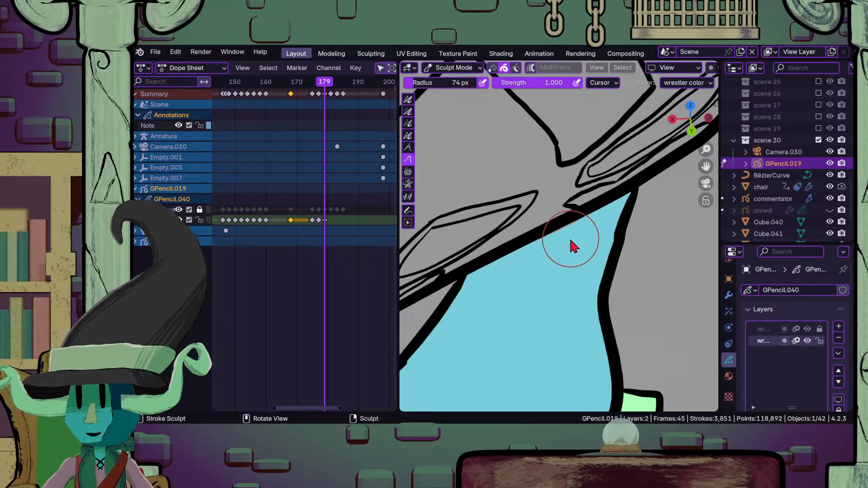
mouse_move(568, 235)
middle_mouse_down("ctrl")
mouse_move(521, 292)
mouse_move(513, 222)
middle_mouse_up("ctrl")
mouse_move(491, 273)
middle_mouse_down("ctrl")
mouse_move(463, 327)
mouse_move(519, 300)
mouse_move(493, 326)
middle_mouse_up("ctrl")
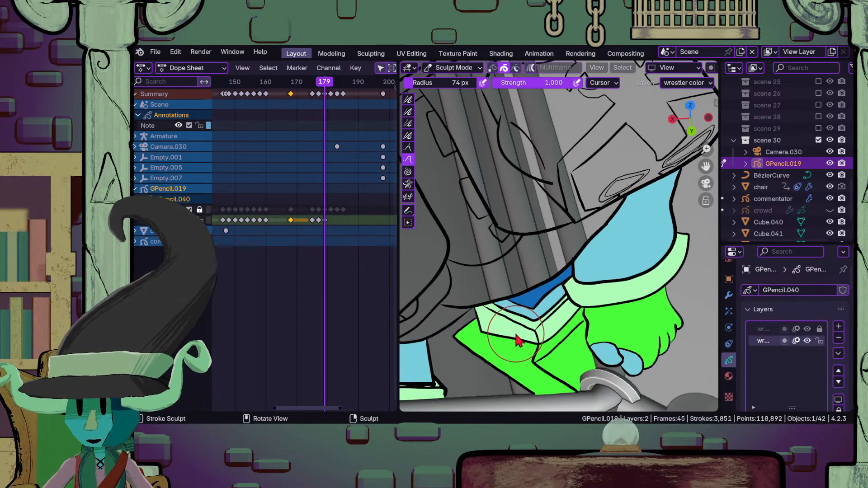
middle_click_drag(503, 333, 542, 260, "ctrl")
mouse_move(535, 228)
middle_mouse_down("ctrl")
mouse_move(541, 223)
mouse_move(508, 277)
mouse_move(514, 232)
middle_mouse_up("ctrl")
left_click(452, 68)
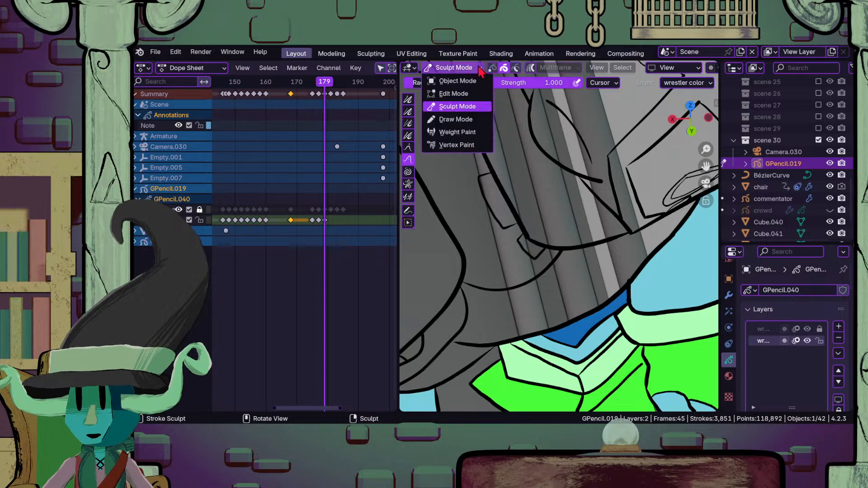
left_click(456, 120)
- Fill the wide curved area below the hem, beside the light blue limb, with the palette's dark blue
left_click(645, 84)
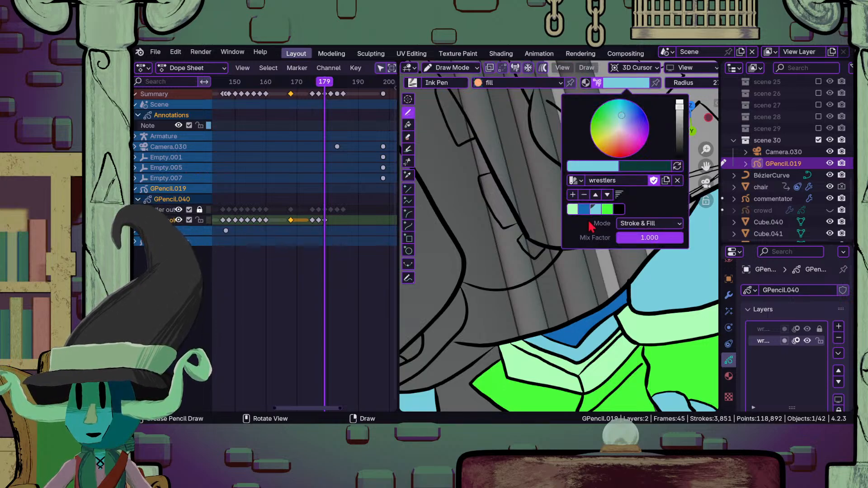
left_click(583, 210)
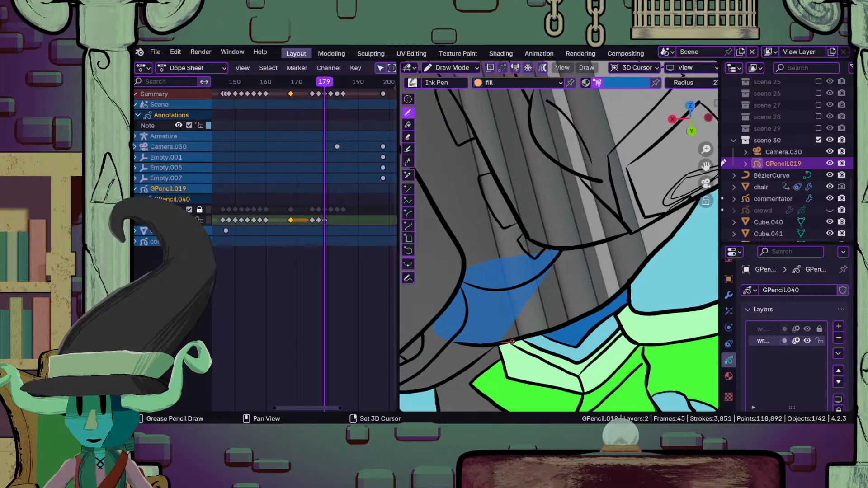
left_click_drag(550, 330, 572, 320)
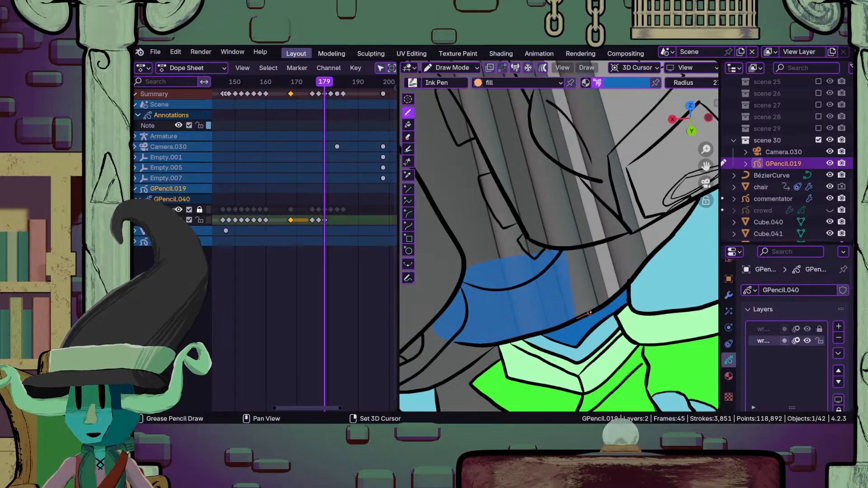
left_click_drag(633, 280, 700, 198)
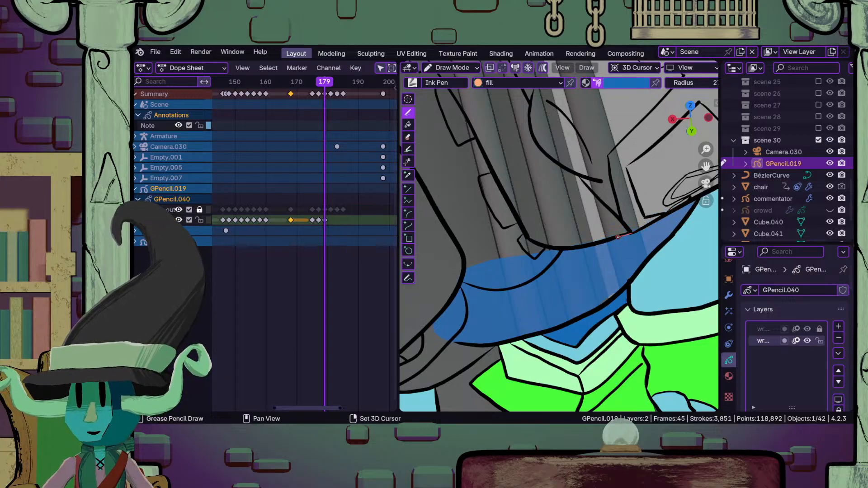
left_click_drag(568, 251, 560, 253, "shift")
- Sculpt the dark blue fill's lower edge near the light blue limb so it meets the outline
middle_click_drag(544, 286, 575, 240, "ctrl")
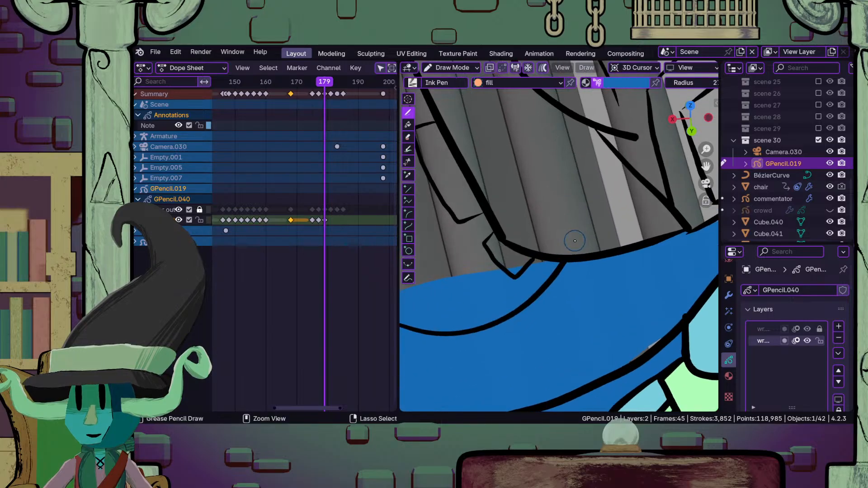
middle_click_drag(558, 269, 516, 234, "shift")
left_click(452, 68)
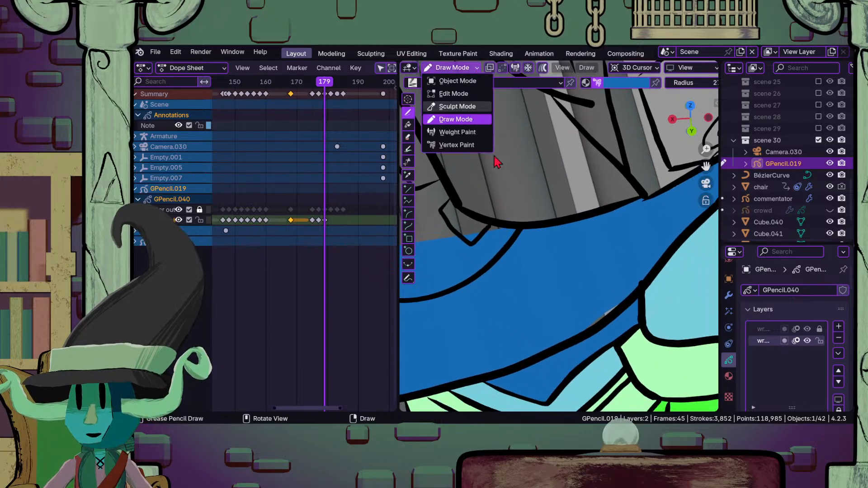
left_click(464, 104)
left_click_drag(601, 319, 607, 327)
left_click_drag(604, 314, 613, 327)
left_click_drag(590, 319, 603, 341)
middle_click_drag(541, 273, 567, 329, "ctrl")
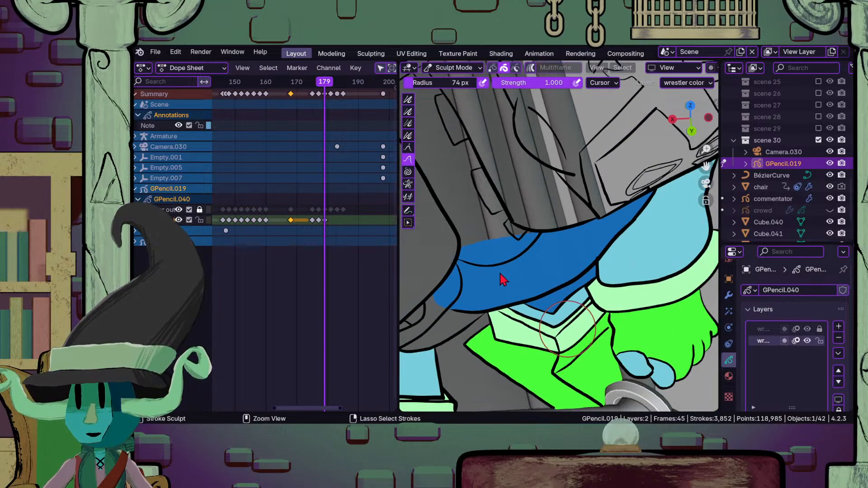
- Fill the narrow tapering area between the dark blue section and the lower light blue leg with dark blue
mouse_move(403, 353)
middle_mouse_down("shift")
mouse_move(488, 286)
mouse_move(520, 299)
mouse_move(527, 284)
mouse_move(505, 249)
middle_mouse_up("shift")
left_click(477, 67)
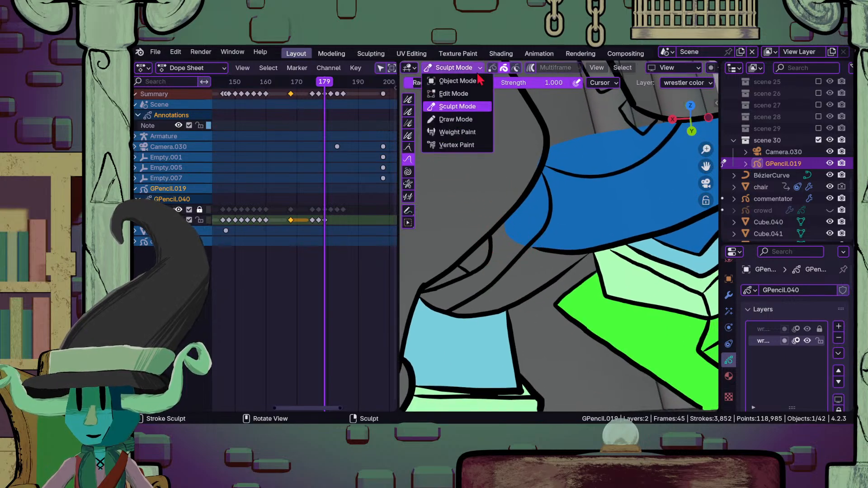
left_click(470, 119)
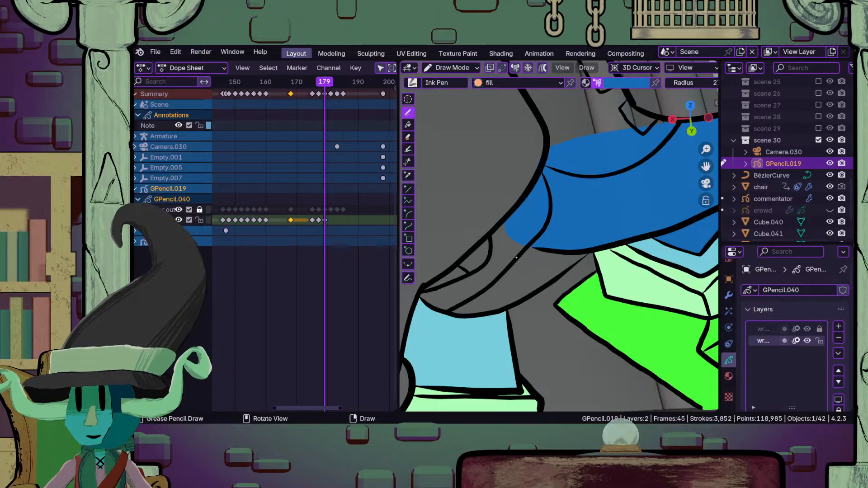
left_click_drag(456, 316, 476, 316, "shift")
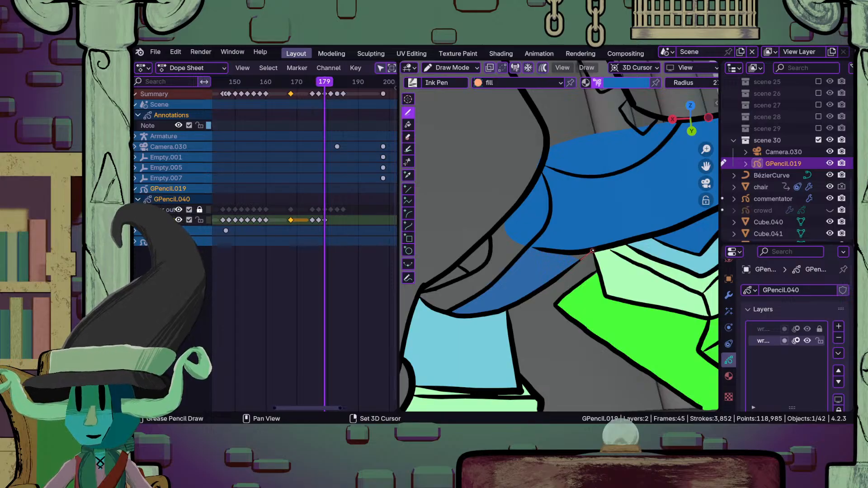
left_click_drag(601, 241, 580, 242, "shift")
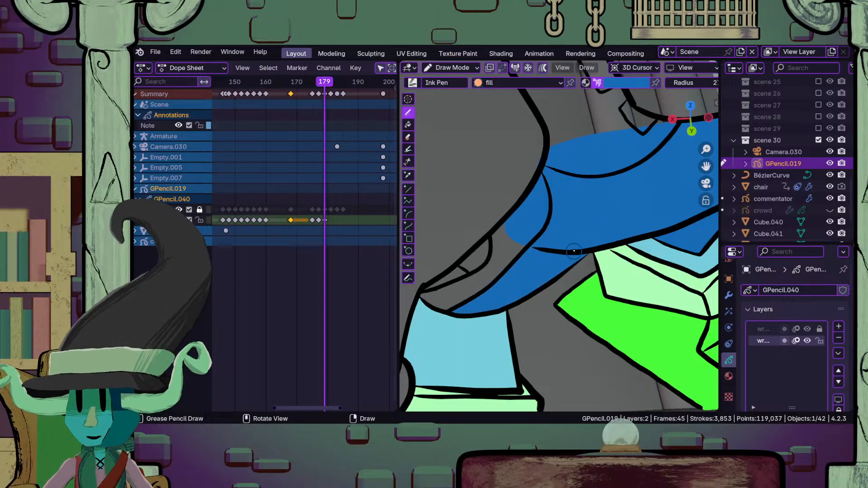
- Fill the curved band along the inner edge of the dark blue area with the palette's pale green
middle_click_drag(554, 229, 576, 225, "ctrl")
middle_click_drag(575, 225, 612, 220, "shift")
left_click(620, 83)
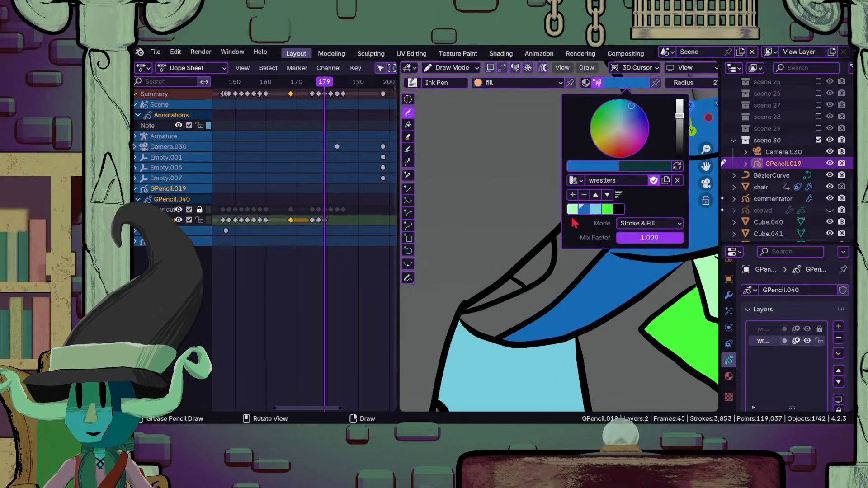
left_click(572, 211)
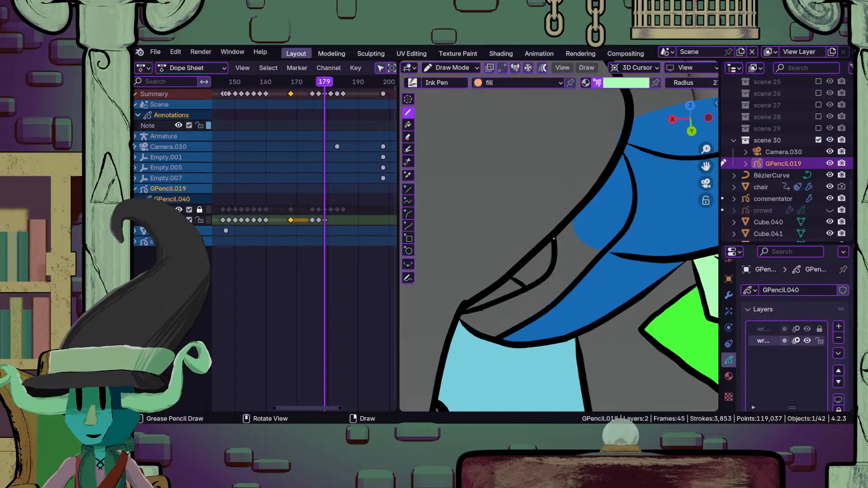
mouse_move(552, 264)
left_mouse_down()
mouse_move(465, 312)
mouse_move(497, 315)
mouse_move(584, 269)
mouse_move(639, 202)
mouse_move(618, 141)
left_mouse_up()
left_click_drag(597, 189, 587, 198)
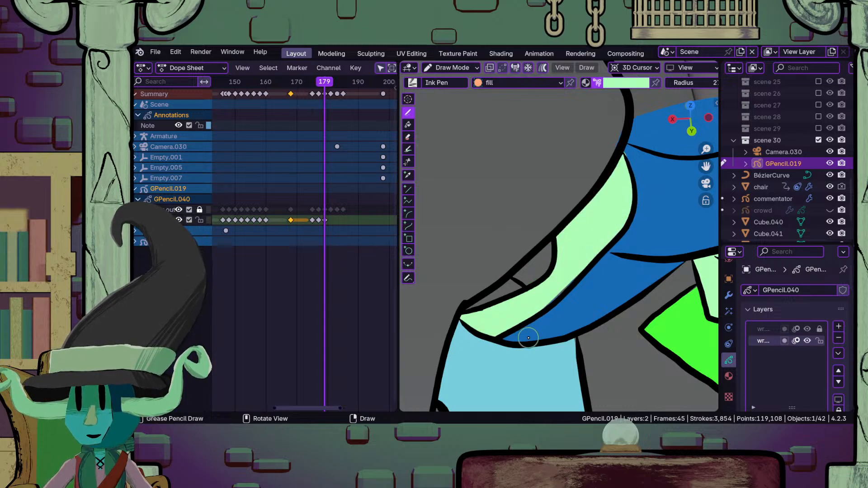
- Sculpt the pale green band's edge against the outline it shares with the dark blue fill
scroll(533, 291, "up", 2)
left_click(475, 68)
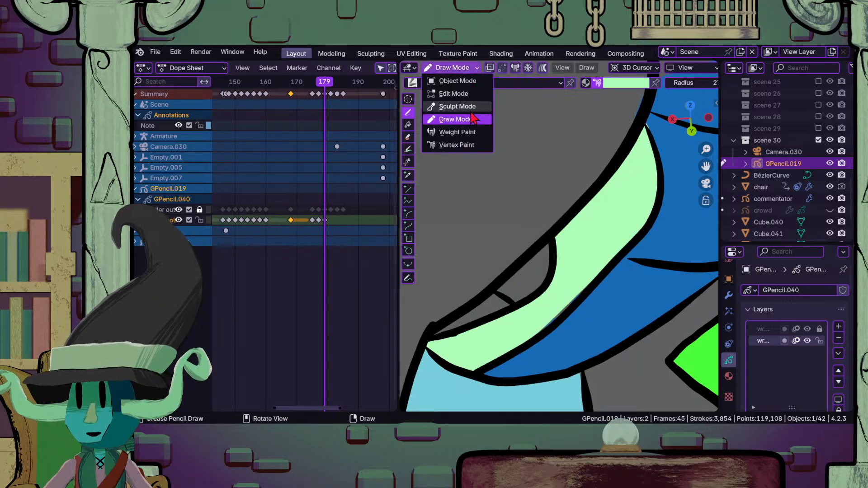
left_click(457, 106)
mouse_move(570, 309)
left_mouse_down()
mouse_move(568, 325)
mouse_move(577, 315)
left_mouse_up()
middle_click_drag(626, 160, 553, 271, "shift")
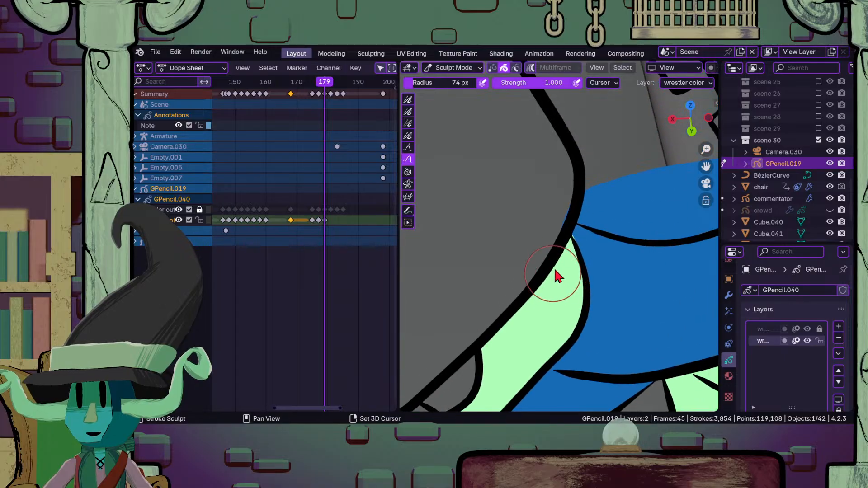
- Sculpt the pale green band's upper tip into the corner between the black outlines
left_click_drag(580, 240, 575, 228)
scroll(570, 275, "down", 6)
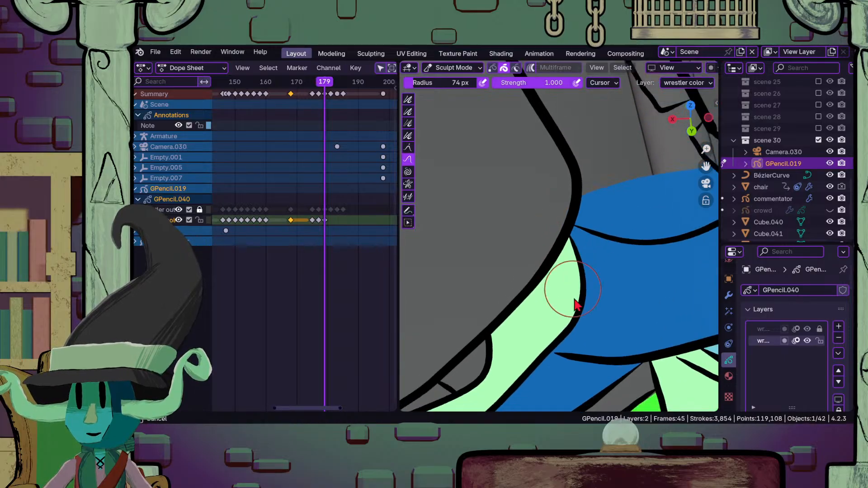
- Fill the two small outlined sections along the pale green band's outer side with the palette's bright green
middle_click_drag(484, 295, 555, 227, "shift")
scroll(555, 228, "up", 7)
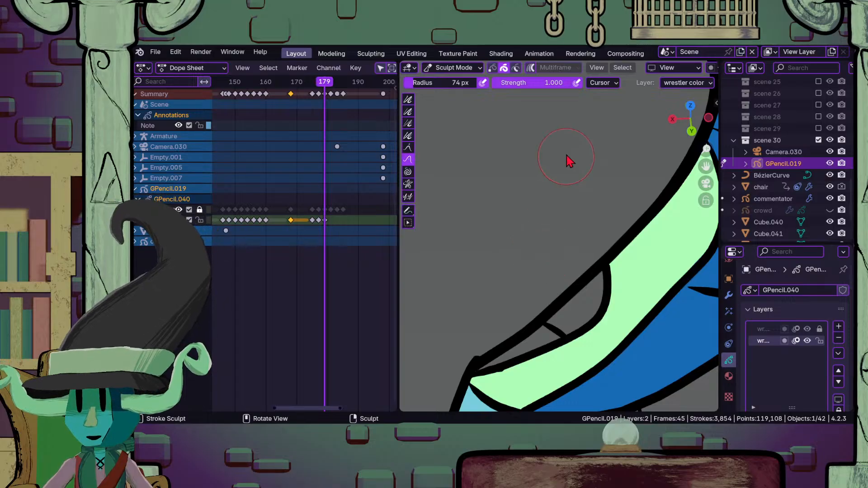
left_click(454, 67)
left_click(468, 118)
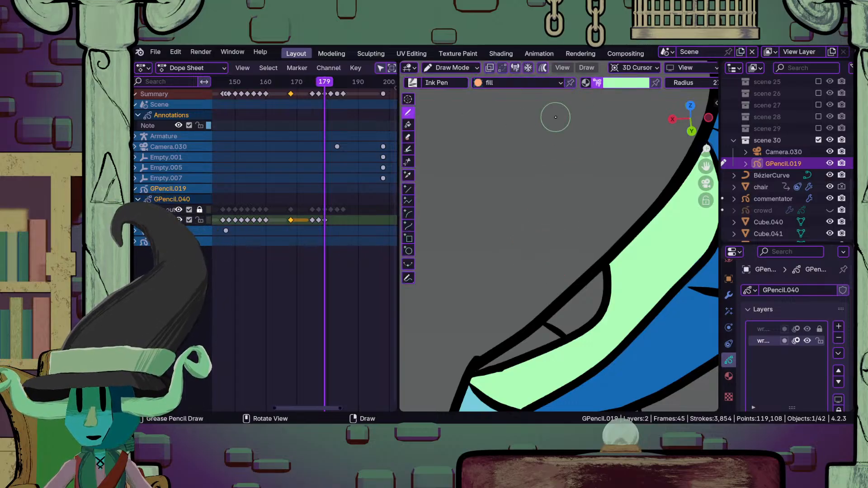
left_click(645, 83)
left_click(607, 210)
middle_click_drag(513, 299, 501, 253, "ctrl")
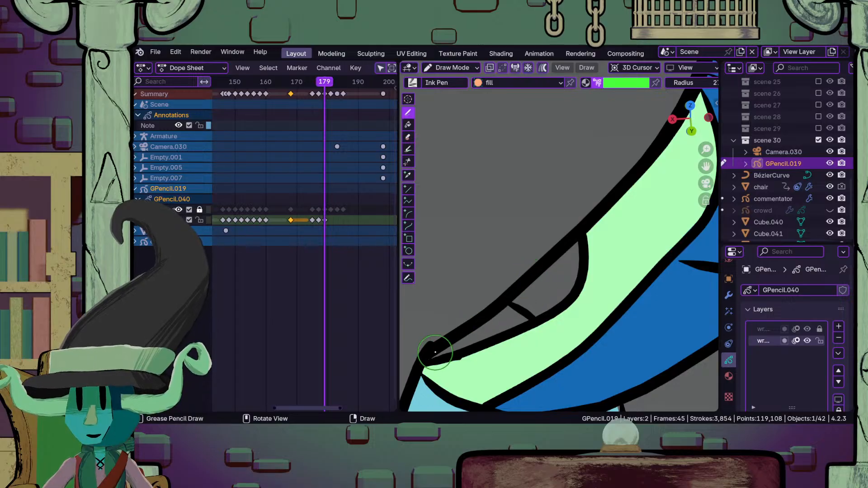
mouse_move(533, 319)
left_mouse_down()
mouse_move(559, 304)
mouse_move(582, 245)
left_mouse_up()
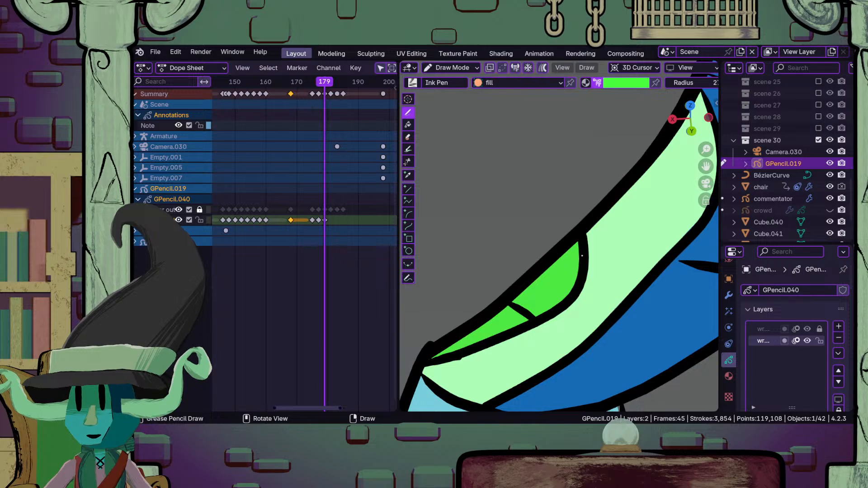
- Fill the upper part of the large rounded limb beside the pale green band with the palette's light blue
scroll(577, 259, "down", 5)
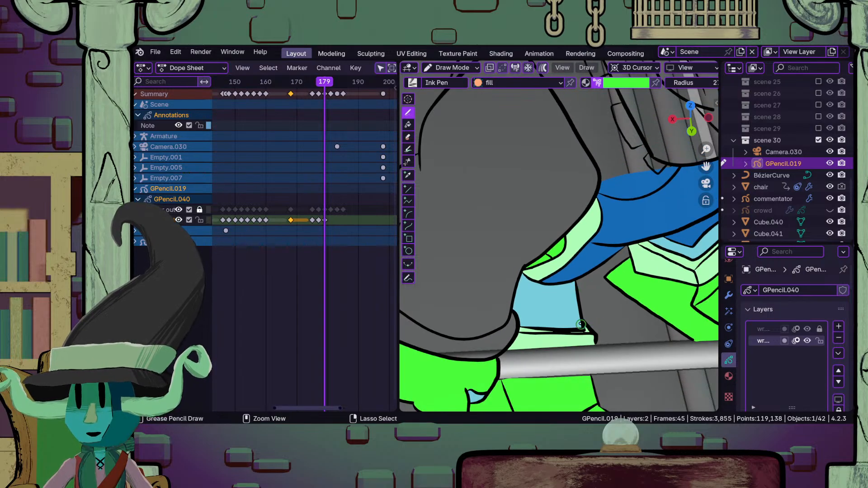
scroll(582, 326, "down", 4)
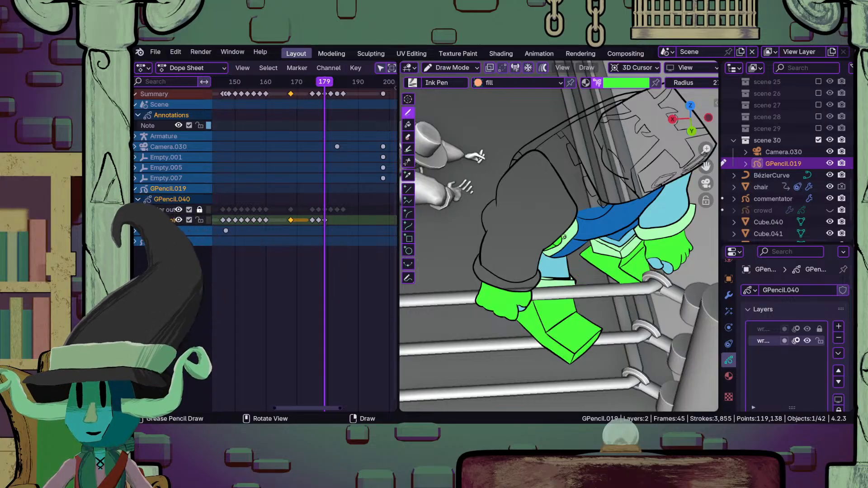
scroll(517, 224, "up", 6)
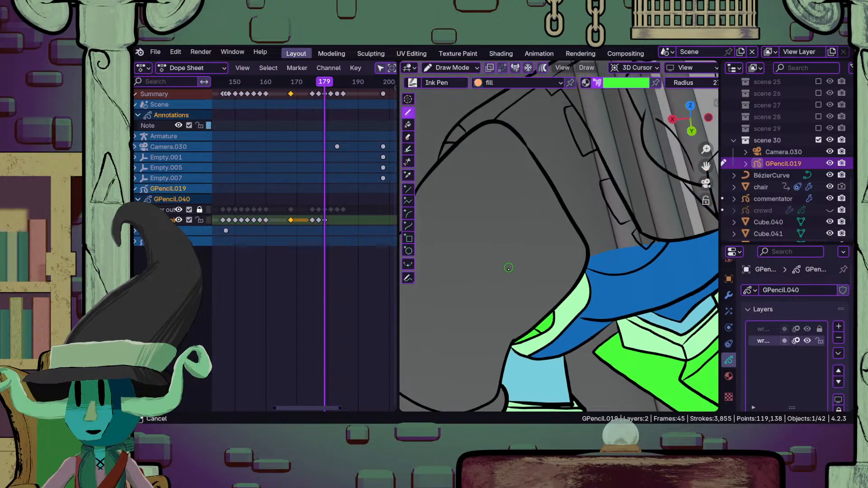
middle_click_drag(502, 246, 570, 226)
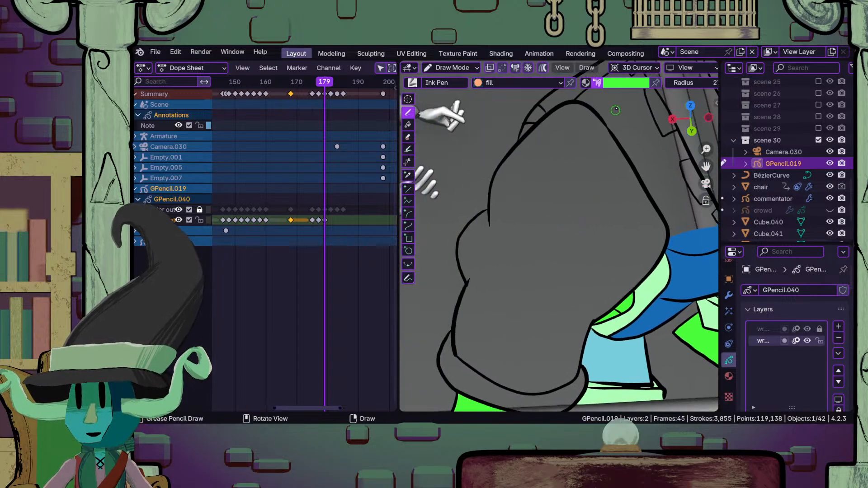
left_click(632, 84)
left_click(599, 210)
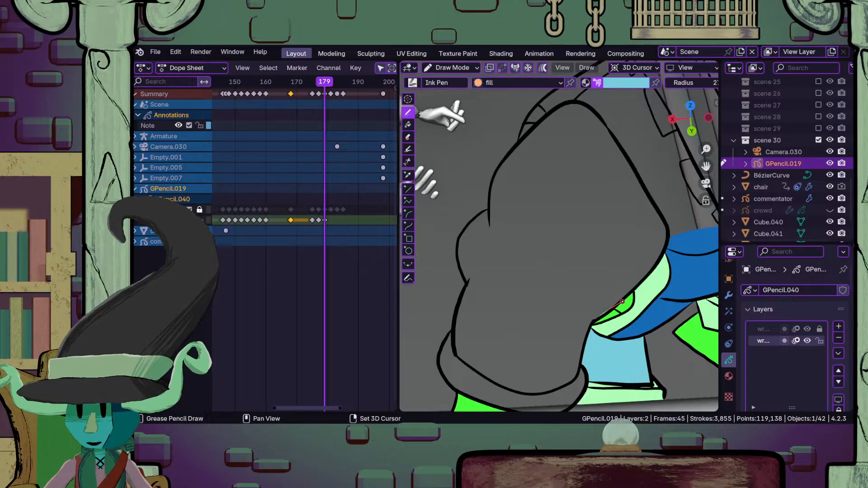
mouse_move(650, 272)
left_mouse_down()
mouse_move(669, 226)
mouse_move(594, 104)
mouse_move(570, 102)
mouse_move(504, 158)
mouse_move(489, 219)
mouse_move(535, 314)
mouse_move(578, 336)
mouse_move(597, 317)
left_mouse_up()
- Fill the limb's outer bulge and its remaining lower part down to the cuff with light blue
mouse_move(505, 355)
middle_mouse_down("ctrl")
mouse_move(508, 314)
mouse_move(533, 331)
middle_mouse_up("ctrl")
mouse_move(497, 296)
middle_mouse_down("shift")
mouse_move(577, 257)
mouse_move(564, 237)
mouse_move(530, 233)
middle_mouse_up("shift")
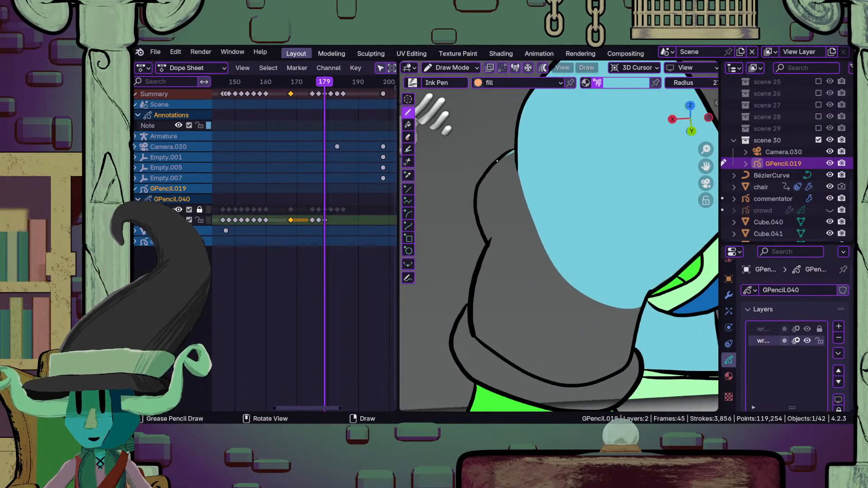
mouse_move(476, 193)
left_mouse_down()
mouse_move(487, 242)
mouse_move(482, 263)
left_mouse_up()
middle_click_drag(549, 252, 538, 294, "ctrl")
mouse_move(538, 294)
middle_mouse_down()
mouse_move(429, 244)
mouse_move(517, 290)
mouse_move(545, 214)
mouse_move(538, 183)
mouse_move(514, 236)
mouse_move(544, 167)
mouse_move(503, 223)
mouse_move(501, 203)
middle_mouse_up()
key("KP_0")
middle_click_drag(469, 238, 487, 204, "shift")
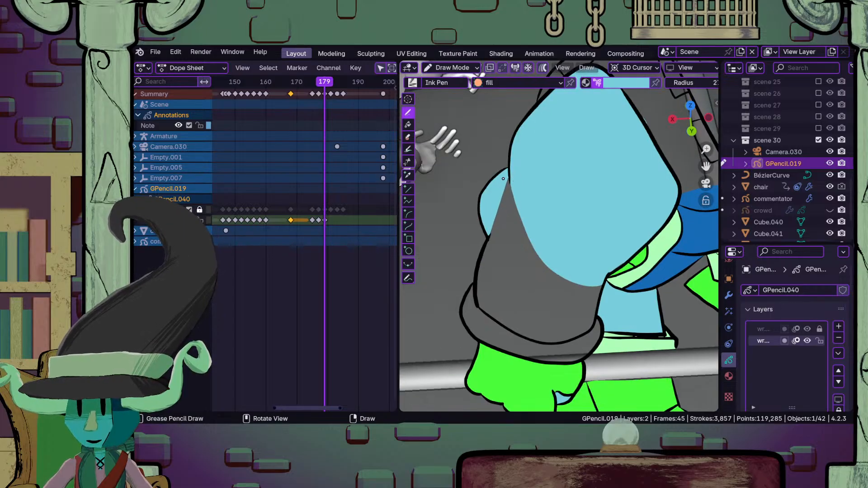
mouse_move(480, 257)
left_mouse_down()
mouse_move(477, 284)
mouse_move(488, 311)
mouse_move(516, 332)
mouse_move(554, 345)
mouse_move(578, 342)
mouse_move(591, 336)
mouse_move(597, 315)
left_mouse_up()
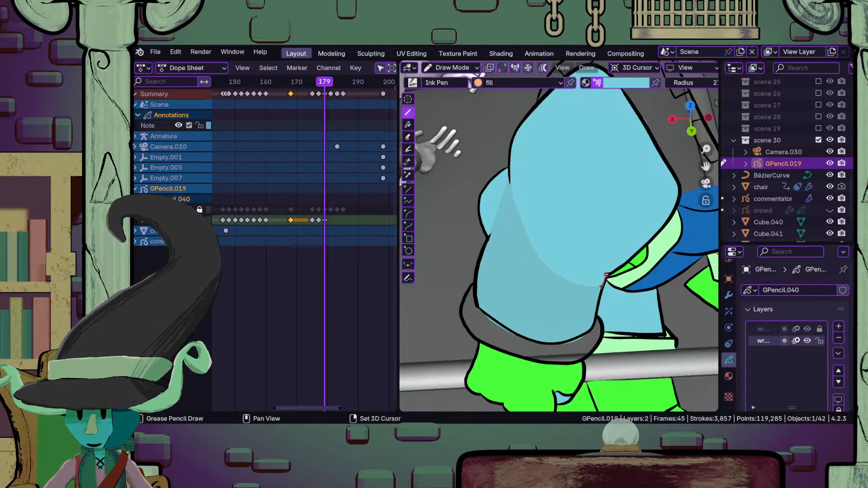
left_click_drag(599, 269, 601, 268)
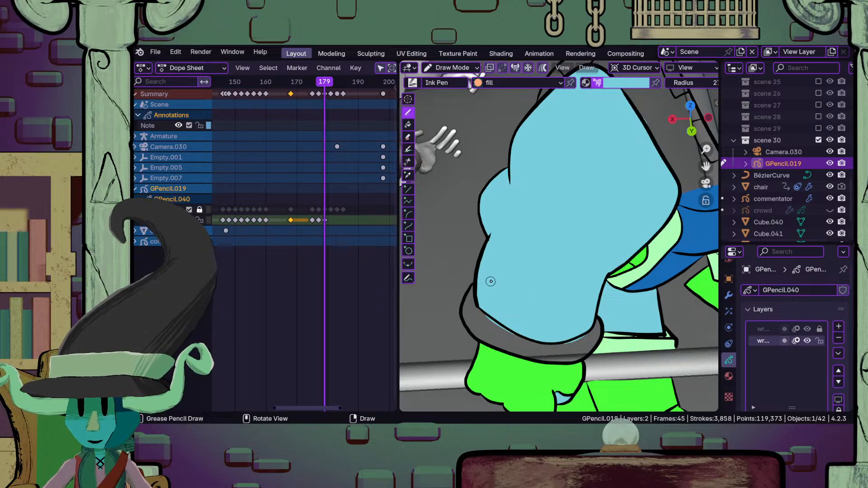
- Fill the cuff between the light blue limb and the bright green hand with the palette's pale green
scroll(470, 296, "up", 4)
middle_click_drag(473, 294, 520, 206, "shift")
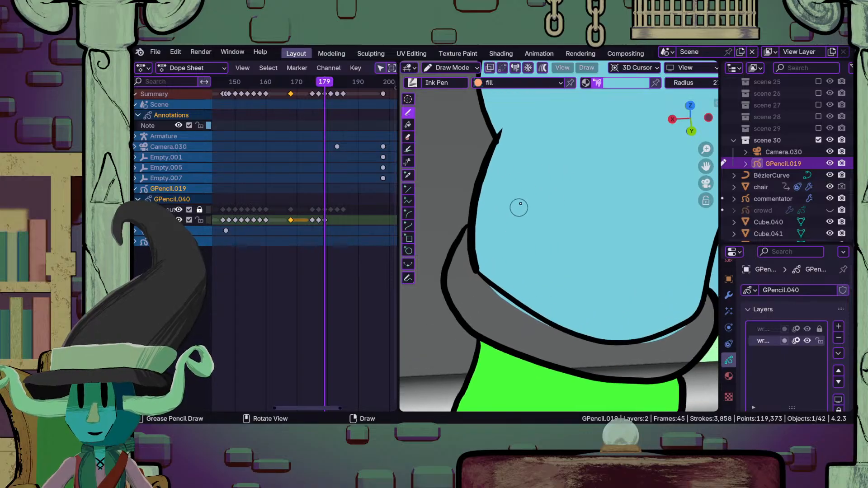
left_click(628, 83)
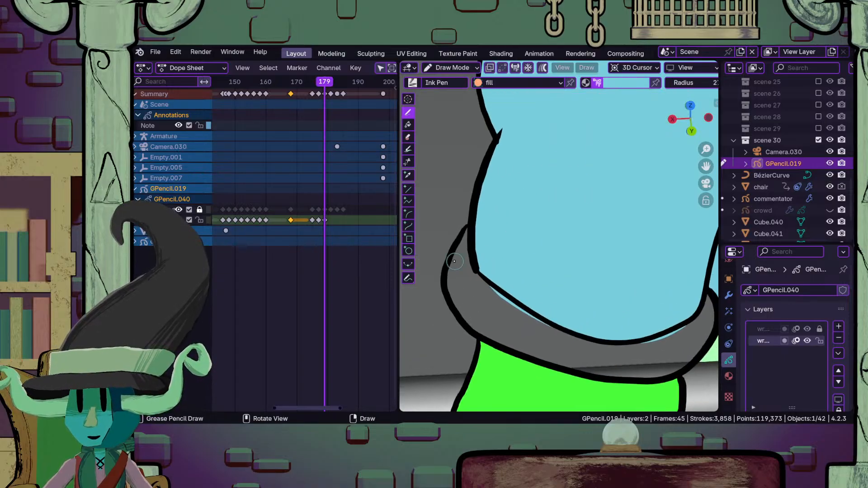
left_click(628, 83)
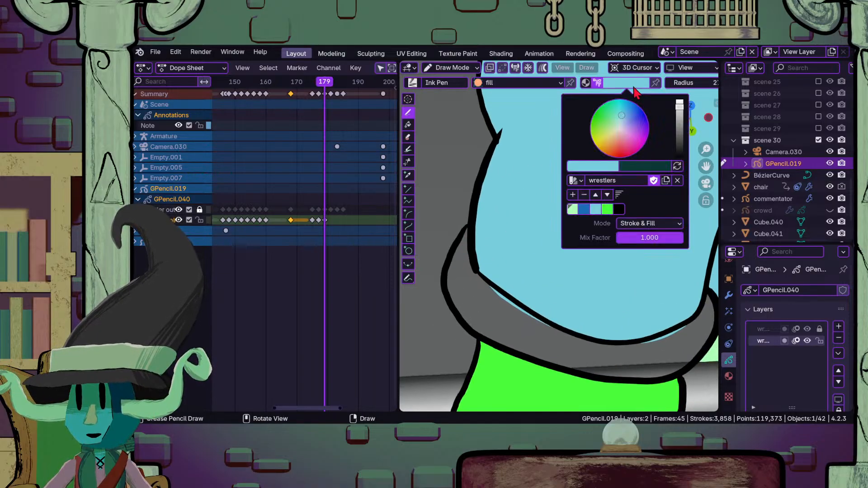
left_click(572, 209)
mouse_move(461, 286)
middle_mouse_down("ctrl")
mouse_move(479, 335)
mouse_move(511, 248)
mouse_move(535, 236)
mouse_move(525, 229)
middle_mouse_up("ctrl")
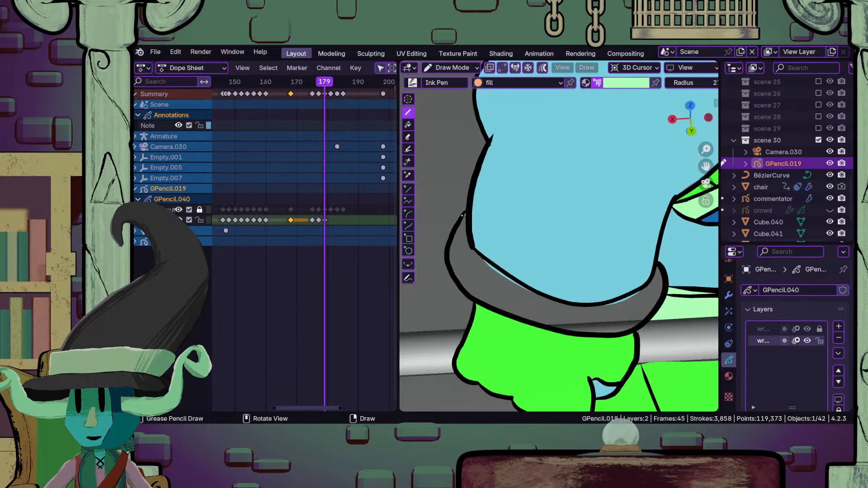
mouse_move(453, 276)
left_mouse_down()
mouse_move(501, 316)
mouse_move(604, 334)
mouse_move(637, 326)
mouse_move(663, 279)
mouse_move(658, 264)
mouse_move(648, 284)
mouse_move(604, 300)
mouse_move(545, 299)
left_mouse_up()
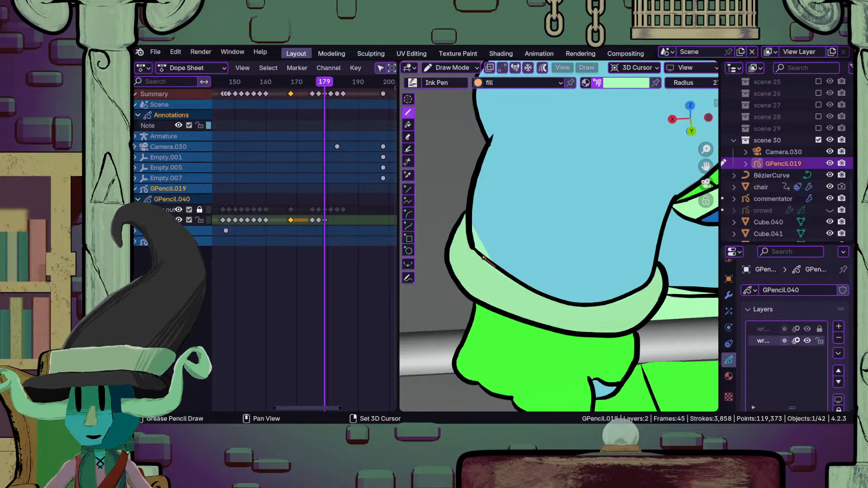
left_click_drag(463, 235, 466, 239, "shift")
- Sculpt the cuff's pale green edge against the outline it shares with the light blue limb
scroll(565, 314, "up", 2)
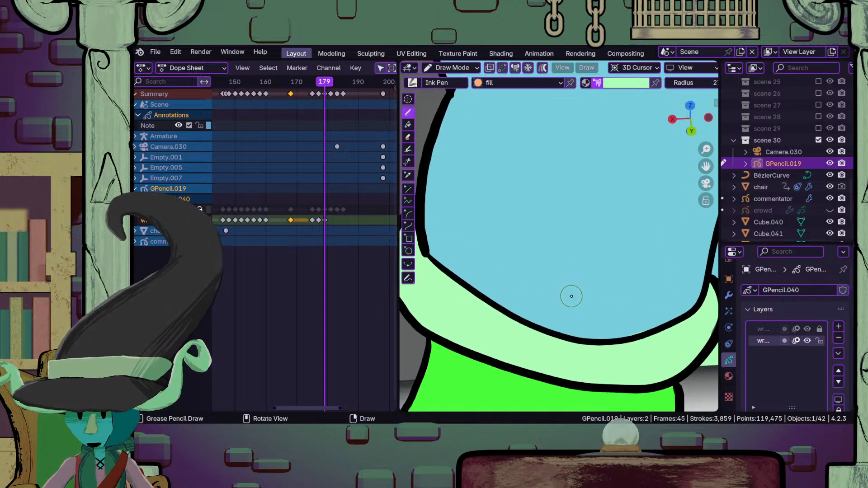
mouse_move(585, 277)
middle_mouse_down("shift")
mouse_move(519, 236)
mouse_move(501, 208)
middle_mouse_up("shift")
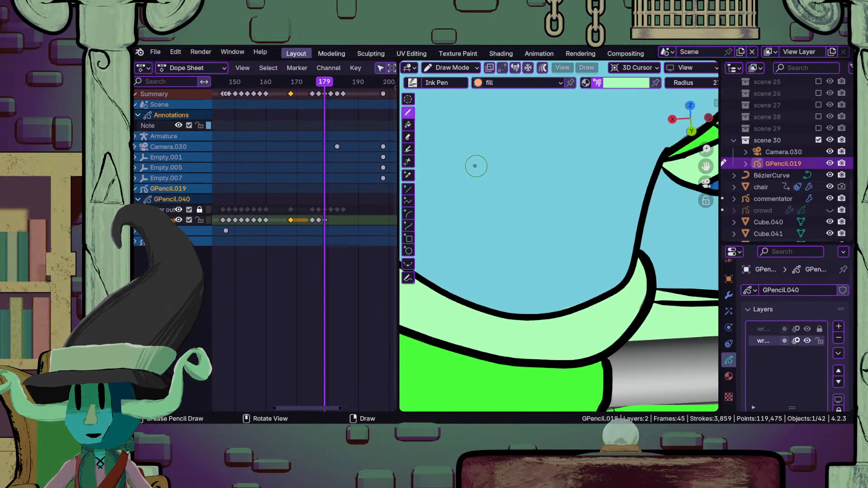
left_click(452, 67)
left_click(470, 104)
mouse_move(572, 311)
left_mouse_down()
mouse_move(606, 333)
mouse_move(642, 289)
left_mouse_up()
- Fill the torso strip between the light blue limb and the notched outline above the dark blue area with bright green
middle_click_drag(611, 288, 606, 406, "ctrl")
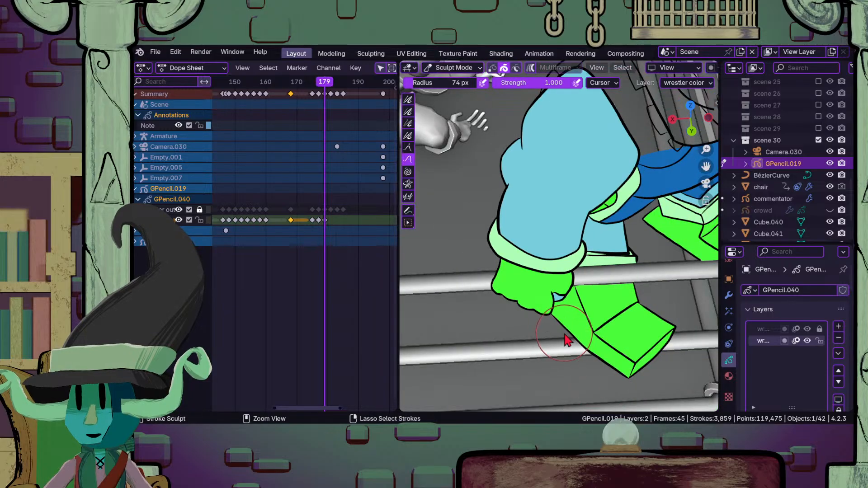
middle_click_drag(565, 334, 570, 290, "ctrl")
mouse_move(606, 195)
middle_mouse_down("ctrl")
mouse_move(582, 262)
mouse_move(606, 201)
mouse_move(595, 208)
mouse_move(602, 221)
middle_mouse_up("ctrl")
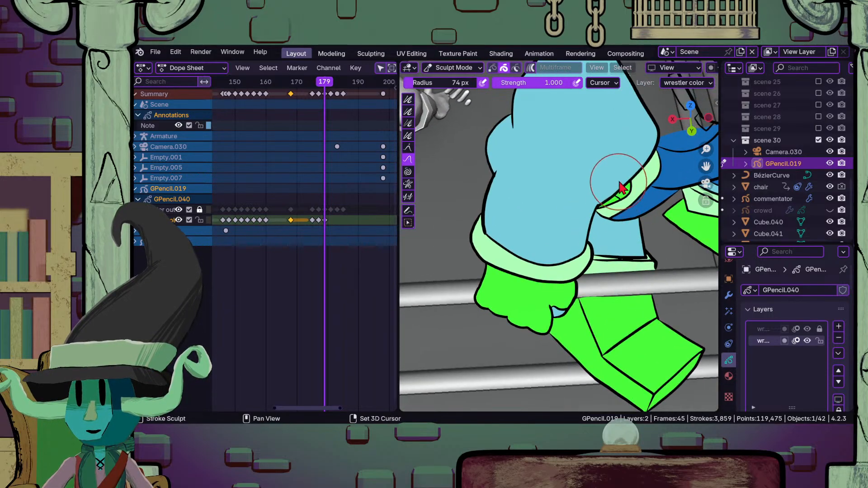
middle_click_drag(616, 180, 541, 305, "shift")
scroll(572, 253, "up", 5)
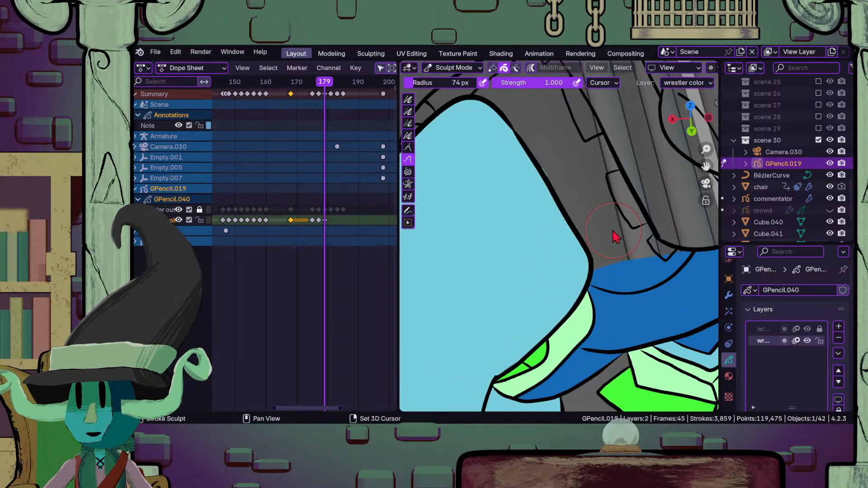
left_click(452, 67)
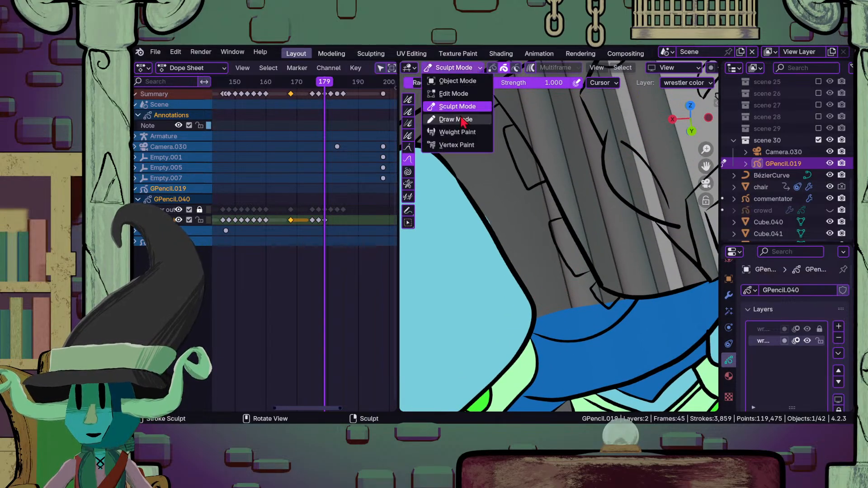
left_click(465, 121)
left_click(644, 84)
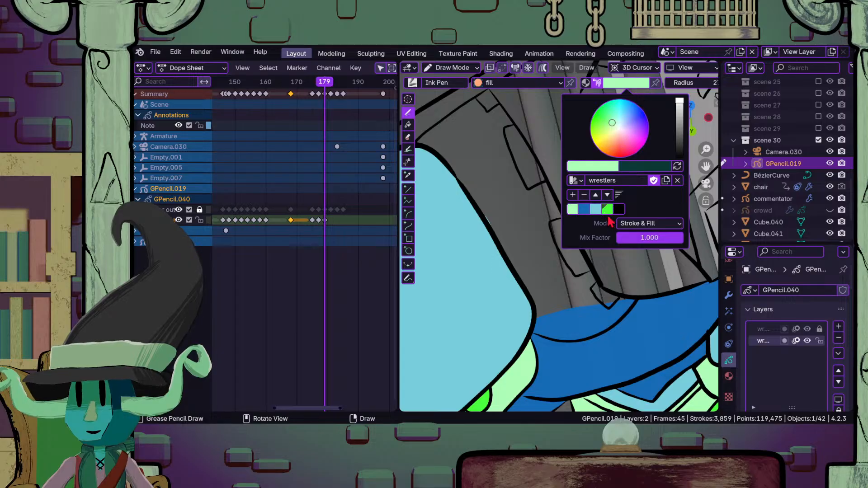
left_click(609, 214)
middle_click_drag(513, 225, 511, 258, "ctrl")
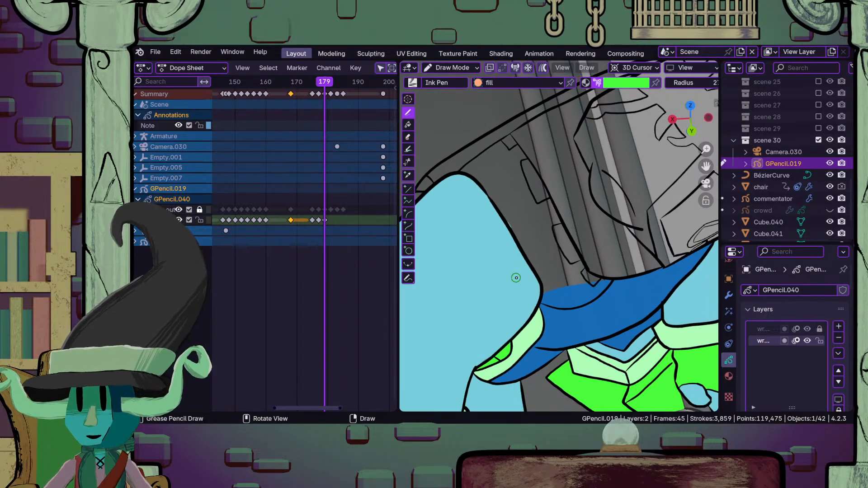
mouse_move(491, 221)
middle_mouse_down("shift")
mouse_move(513, 283)
mouse_move(507, 222)
middle_mouse_up("shift")
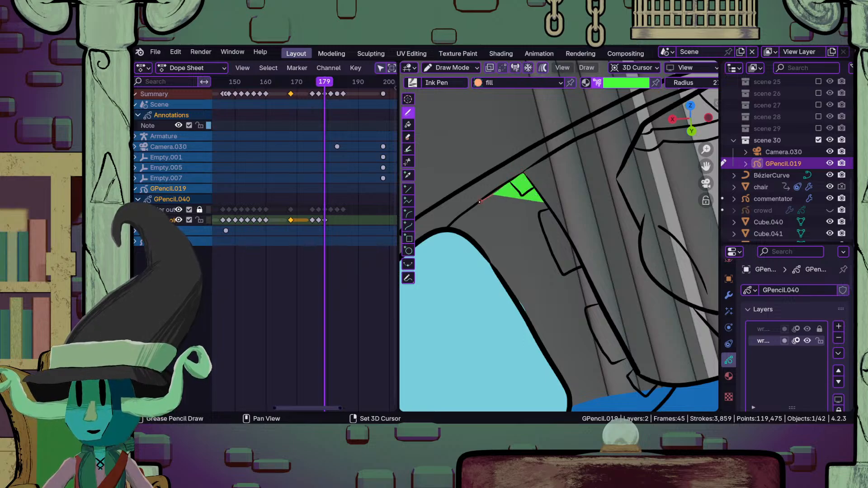
mouse_move(460, 215)
left_mouse_down()
mouse_move(444, 228)
mouse_move(468, 238)
mouse_move(499, 276)
mouse_move(570, 398)
mouse_move(649, 414)
mouse_move(651, 394)
mouse_move(668, 389)
mouse_move(632, 368)
left_mouse_up()
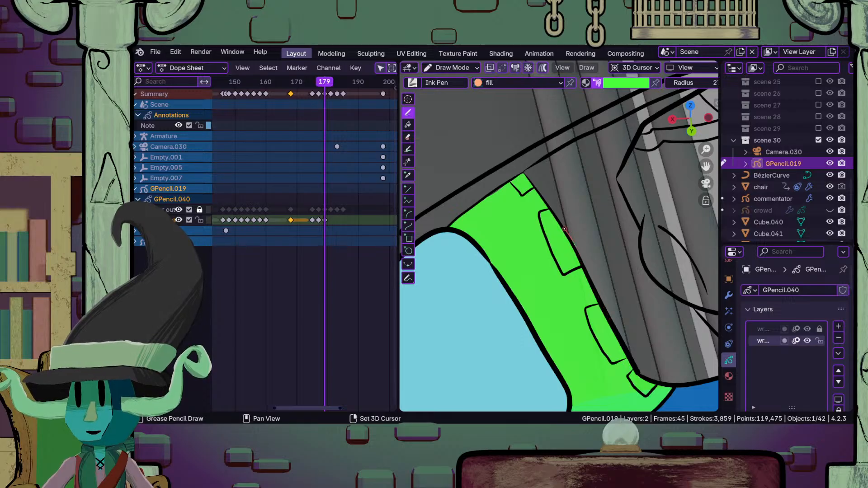
left_click_drag(525, 219, 516, 239, "shift")
- Fill the small four-sided patch at the upper corner of the bright green torso strip with pale green
middle_click_drag(538, 234, 539, 228, "ctrl")
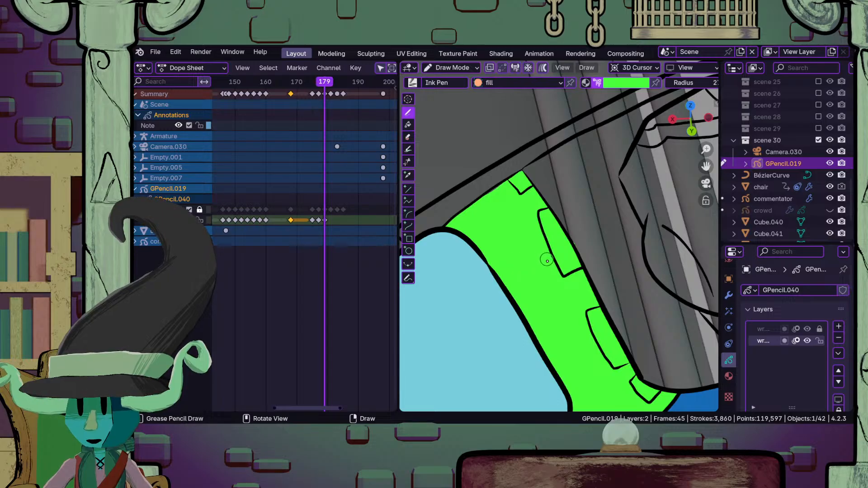
mouse_move(570, 281)
middle_mouse_down("ctrl")
mouse_move(581, 288)
mouse_move(562, 304)
mouse_move(564, 262)
mouse_move(573, 296)
middle_mouse_up("ctrl")
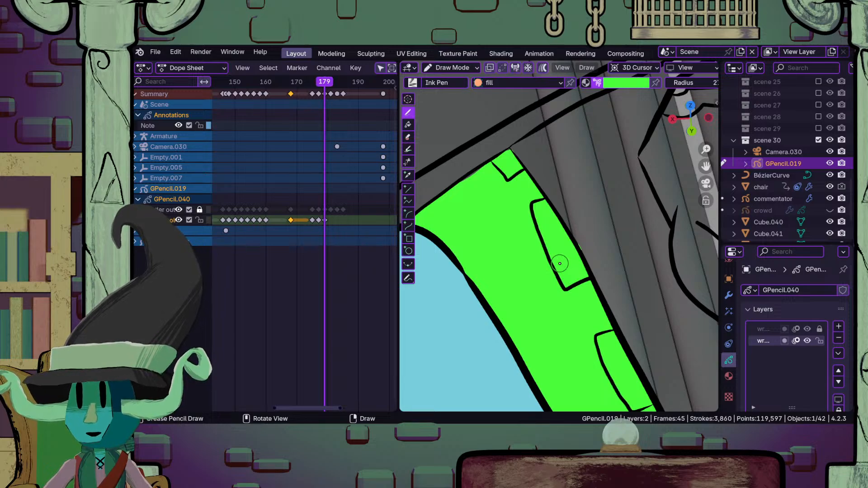
mouse_move(500, 187)
middle_mouse_down("shift")
mouse_move(556, 261)
mouse_move(562, 194)
mouse_move(526, 178)
middle_mouse_up("shift")
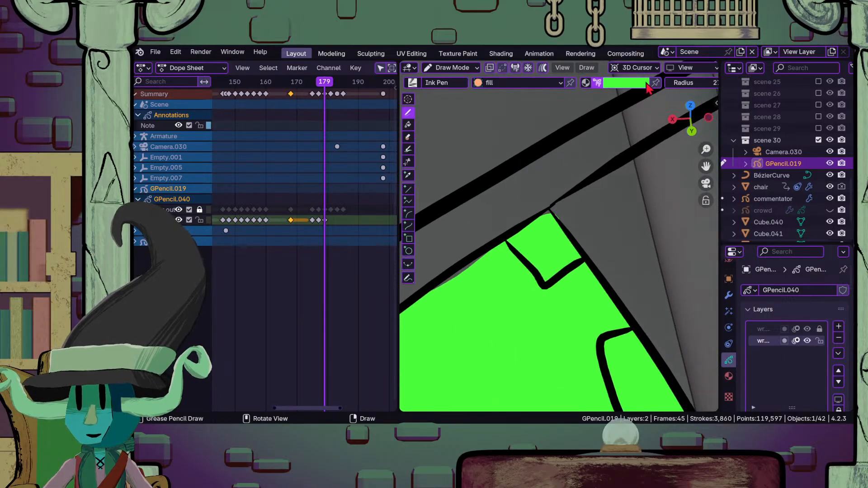
left_click(642, 85)
left_click(575, 210)
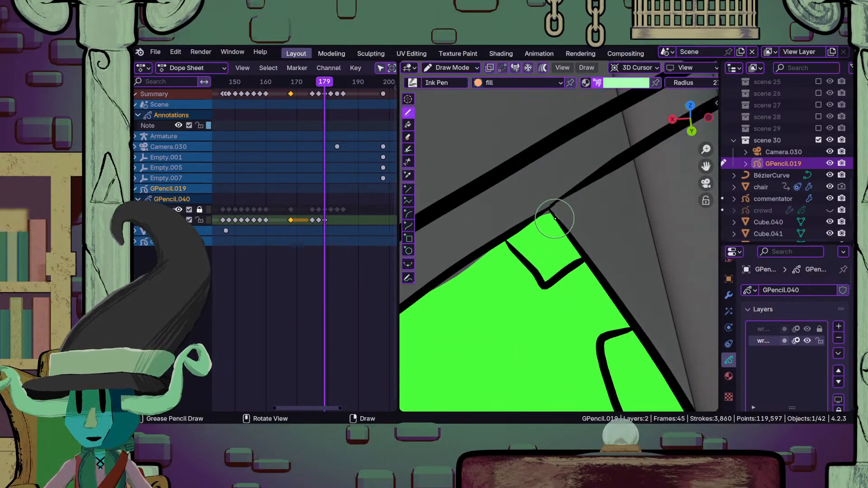
mouse_move(509, 234)
left_mouse_down()
mouse_move(544, 277)
mouse_move(573, 270)
mouse_move(583, 254)
left_mouse_up()
mouse_move(541, 239)
middle_mouse_down("ctrl")
mouse_move(559, 314)
mouse_move(519, 270)
mouse_move(531, 257)
mouse_move(566, 259)
middle_mouse_up("ctrl")
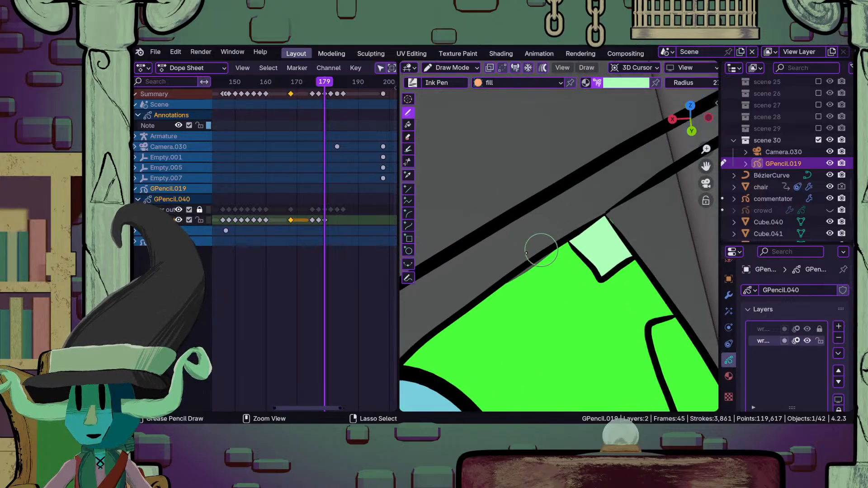
- Sculpt the bright green fill's edge against the upper outline of the torso strip, beside the small pale green patch
left_click(452, 67)
left_click(454, 105)
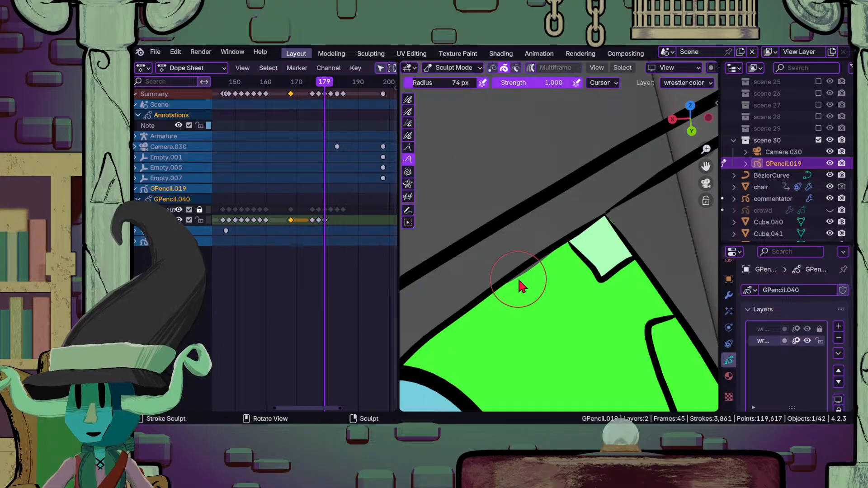
mouse_move(538, 272)
left_mouse_down()
mouse_move(534, 266)
mouse_move(517, 279)
left_mouse_up()
- Fill the elongated outlined patch below the small corner patch on the bright green strip with pale green
middle_click_drag(583, 283, 601, 334, "ctrl")
middle_click_drag(593, 300, 479, 268, "shift")
mouse_move(506, 312)
middle_mouse_down("ctrl")
mouse_move(505, 283)
mouse_move(533, 190)
middle_mouse_up("ctrl")
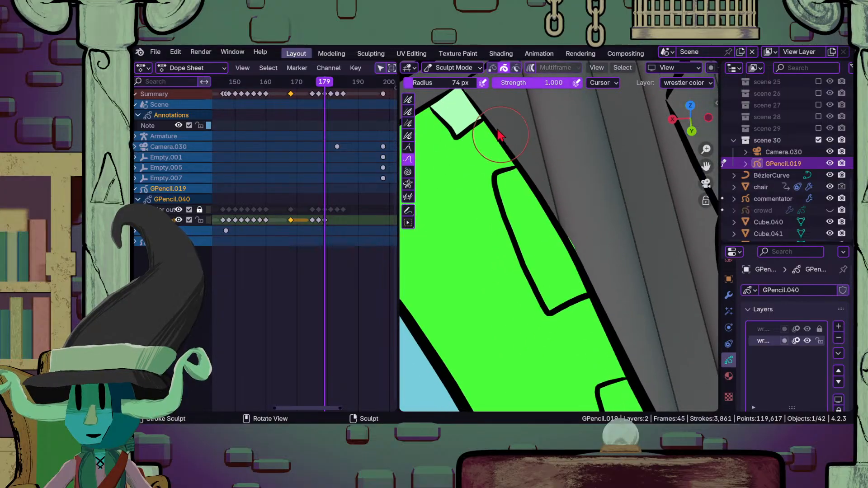
left_click(451, 67)
left_click(456, 117)
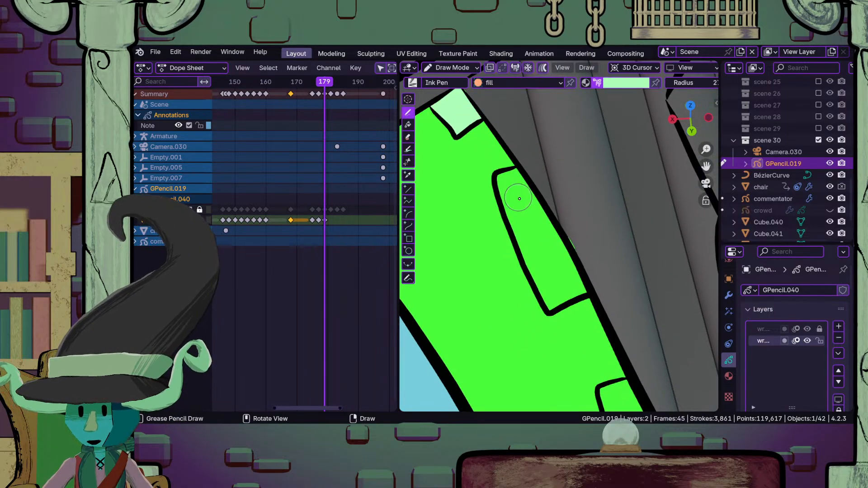
mouse_move(496, 183)
left_mouse_down()
mouse_move(546, 305)
mouse_move(588, 293)
left_mouse_up()
mouse_move(513, 223)
middle_mouse_down("ctrl")
mouse_move(513, 281)
mouse_move(541, 293)
middle_mouse_up("ctrl")
middle_click_drag(554, 268, 521, 250, "shift")
scroll(520, 246, "up", 2)
left_click(466, 68)
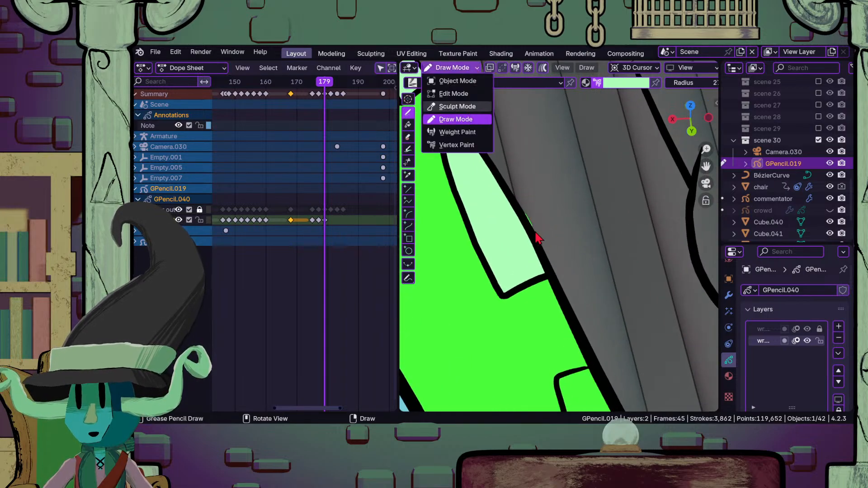
left_click(475, 114)
left_click_drag(476, 109, 523, 222)
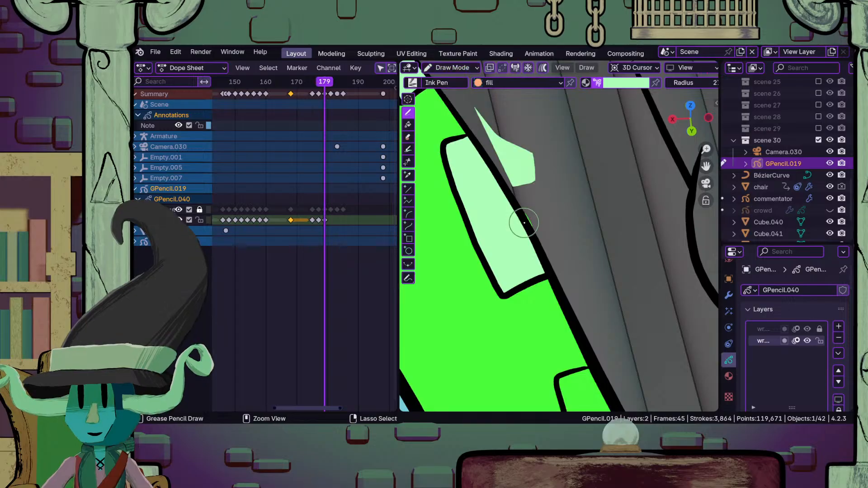
key("ctrl+z")
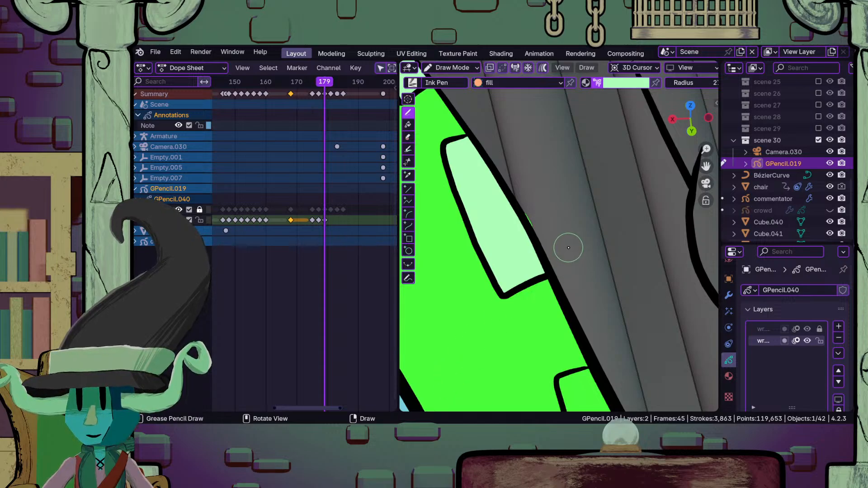
- Examine the fill edges around the elongated pale green patch and the outline beside it
scroll(568, 247, "down", 2)
scroll(568, 247, "down", 1)
scroll(568, 247, "up", 4)
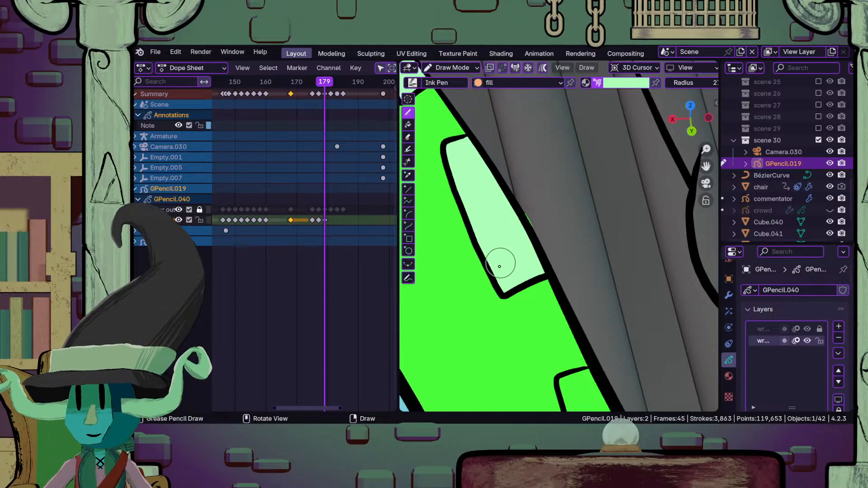
scroll(574, 370, "down", 2)
middle_click_drag(574, 371, 529, 262, "shift")
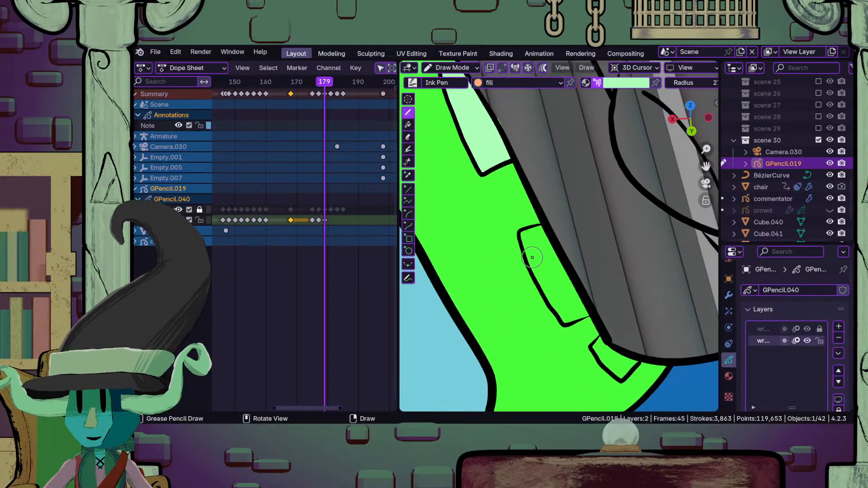
scroll(532, 257, "up", 2)
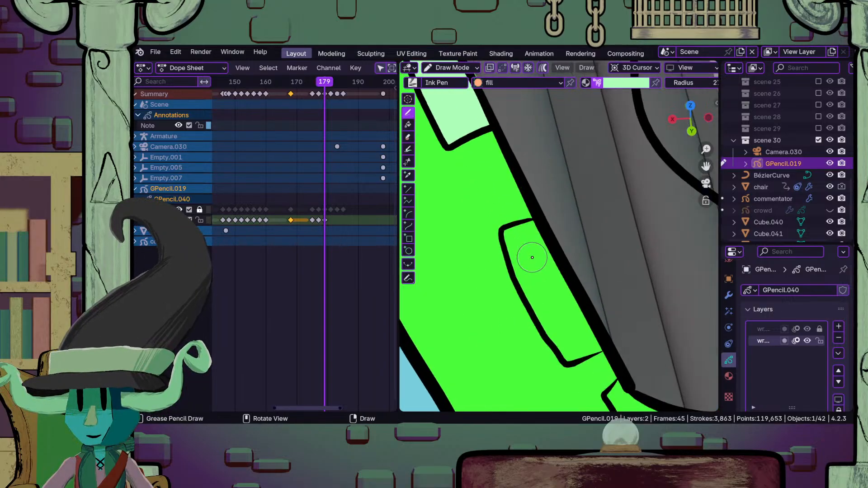
scroll(532, 257, "down", 1)
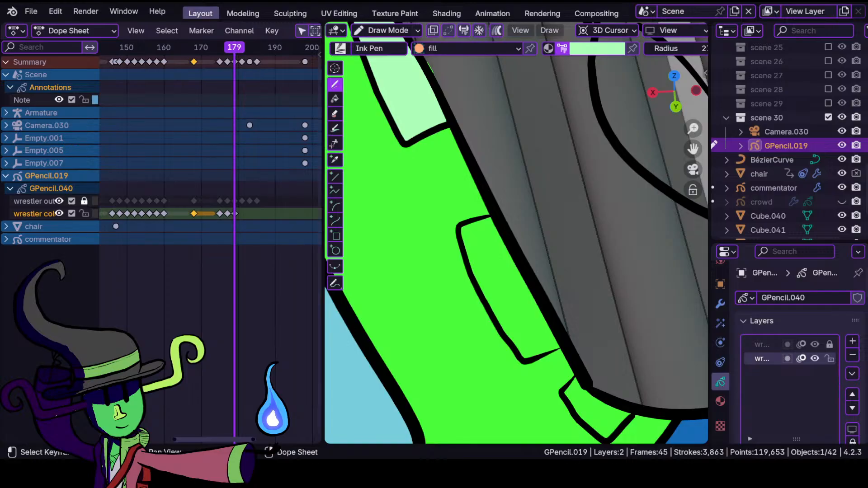
mouse_move(445, 136)
middle_mouse_down("shift")
mouse_move(477, 176)
mouse_move(517, 312)
middle_mouse_up("shift")
scroll(468, 262, "up", 1)
left_click(388, 30)
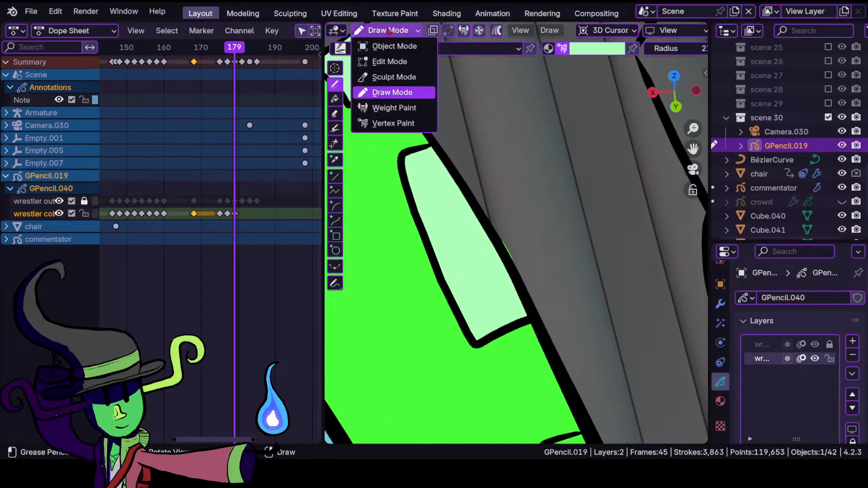
left_click(388, 78)
mouse_move(384, 160)
middle_mouse_down("shift")
mouse_move(468, 198)
mouse_move(459, 192)
middle_mouse_up("shift")
scroll(492, 226, "down", 2)
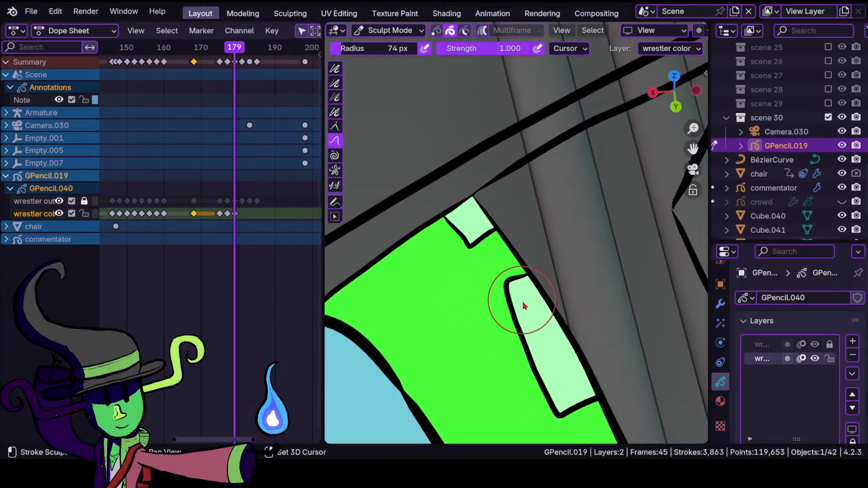
- Fill the next outlined patch further down the bright green strip with pale green in Draw Mode
middle_click_drag(523, 304, 438, 235, "shift")
mouse_move(508, 332)
middle_mouse_down("shift")
mouse_move(453, 223)
mouse_move(456, 187)
middle_mouse_up("shift")
mouse_move(530, 347)
middle_mouse_down("shift")
mouse_move(492, 186)
mouse_move(483, 245)
middle_mouse_up("shift")
left_click(388, 30)
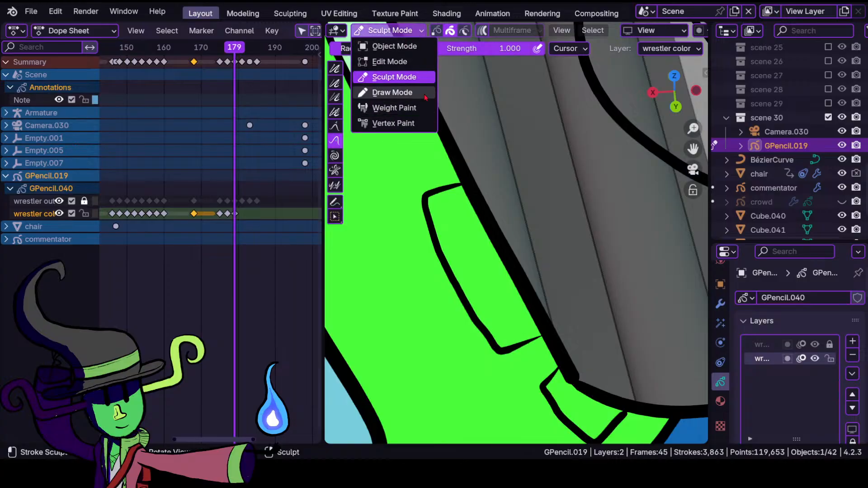
left_click(388, 92)
mouse_move(487, 305)
middle_mouse_down("ctrl")
mouse_move(497, 242)
mouse_move(508, 291)
mouse_move(446, 242)
middle_mouse_up("ctrl")
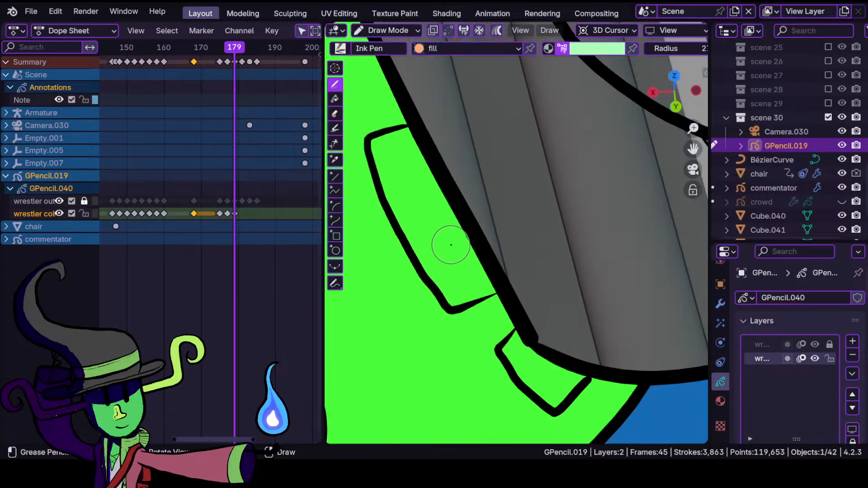
mouse_move(429, 176)
middle_mouse_down("shift")
mouse_move(455, 228)
mouse_move(437, 217)
middle_mouse_up("shift")
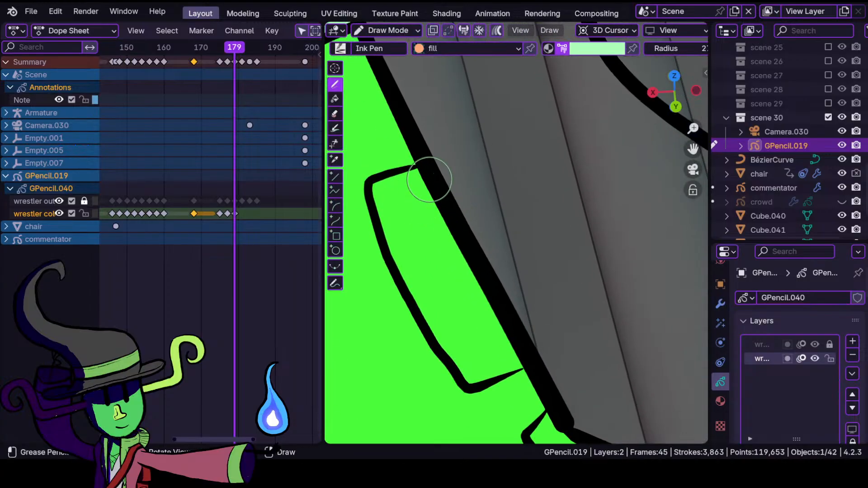
mouse_move(418, 170)
left_mouse_down()
mouse_move(381, 180)
mouse_move(397, 253)
mouse_move(430, 328)
mouse_move(461, 374)
mouse_move(536, 363)
left_mouse_up()
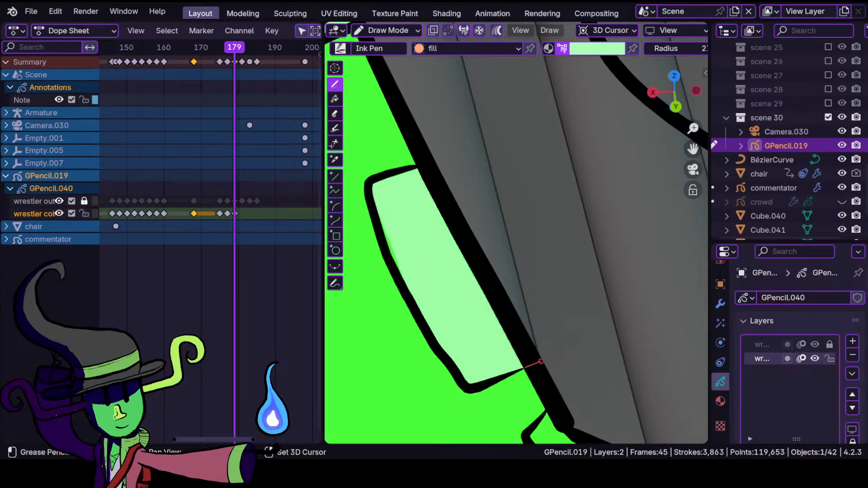
- Sculpt the new pale green patch's inner edge outward to meet its black outline
left_click(387, 30)
left_click(389, 76)
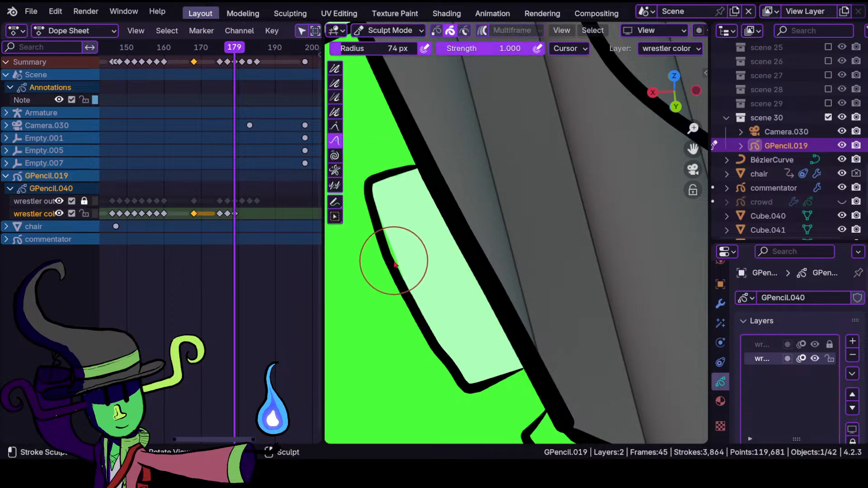
left_click_drag(397, 250, 399, 247)
middle_click_drag(426, 193, 461, 312, "ctrl")
middle_click_drag(438, 270, 437, 221, "ctrl")
left_click_drag(424, 227, 421, 226)
- Set the sculpt brush radius to 117 px and adjust the fill edges near the lower patches of the strip
mouse_move(546, 287)
middle_mouse_down("shift")
mouse_move(463, 229)
mouse_move(474, 190)
middle_mouse_up("shift")
mouse_move(429, 369)
middle_mouse_down("shift")
mouse_move(475, 308)
mouse_move(465, 333)
middle_mouse_up("shift")
key("f")
left_click(516, 320)
left_click_drag(482, 293, 488, 313)
mouse_move(493, 289)
left_mouse_down()
mouse_move(498, 302)
mouse_move(480, 309)
mouse_move(396, 302)
mouse_move(358, 313)
left_mouse_up()
- Fill the small outlined patch at the lower end of the bright green strip with pale green in Draw Mode
middle_click_drag(493, 214, 495, 190, "ctrl")
middle_click_drag(495, 159, 476, 228, "shift")
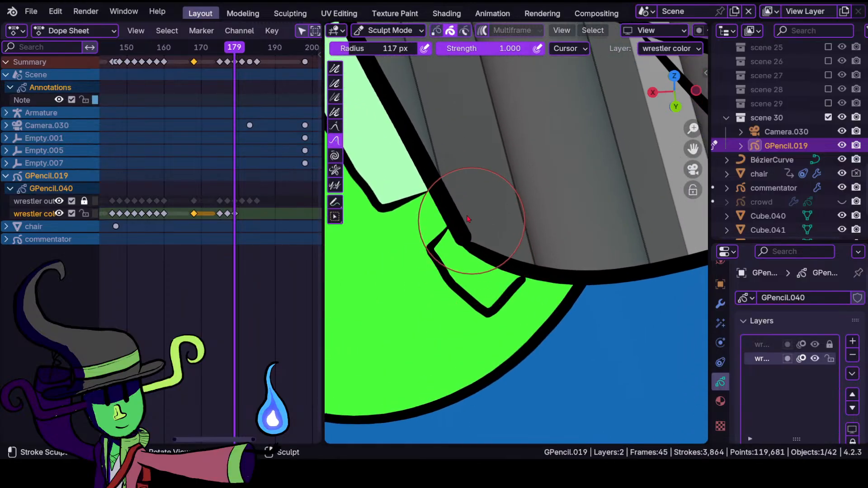
left_click(406, 30)
left_click(388, 91)
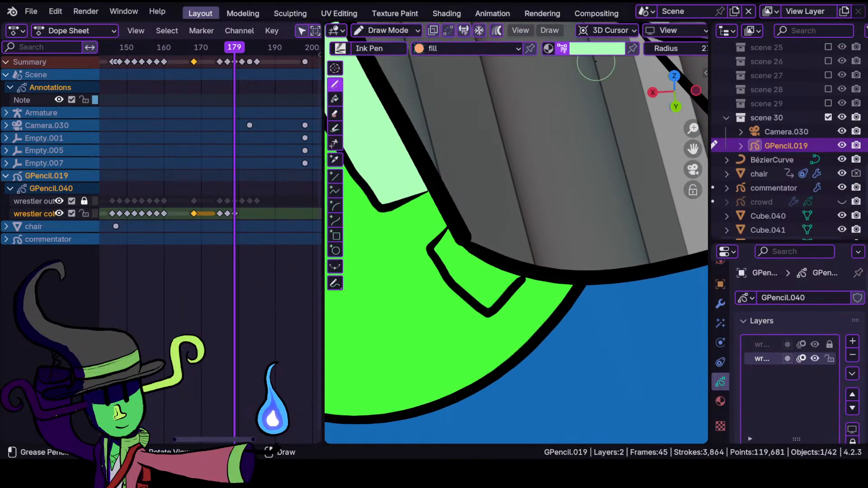
mouse_move(446, 234)
left_mouse_down()
mouse_move(436, 253)
mouse_move(471, 292)
mouse_move(515, 277)
mouse_move(479, 253)
left_mouse_up()
- Fill the small outlined patch on the far side of the light blue limb with pale green
mouse_move(483, 192)
middle_mouse_down("ctrl")
mouse_move(497, 277)
mouse_move(473, 288)
mouse_move(504, 189)
middle_mouse_up("ctrl")
mouse_move(423, 175)
middle_mouse_down("ctrl")
mouse_move(398, 167)
mouse_move(457, 253)
mouse_move(488, 244)
mouse_move(525, 280)
middle_mouse_up("ctrl")
middle_click_drag(512, 263, 506, 194, "ctrl")
mouse_move(449, 296)
middle_mouse_down("shift")
mouse_move(510, 238)
mouse_move(503, 230)
middle_mouse_up("shift")
mouse_move(510, 265)
left_mouse_down()
mouse_move(492, 243)
mouse_move(499, 275)
left_mouse_up()
mouse_move(438, 282)
left_mouse_down()
mouse_move(432, 300)
mouse_move(478, 302)
mouse_move(493, 289)
left_mouse_up()
- Fill the narrow sliver below that pale green patch, along the light blue limb, with the palette's bright green
mouse_move(491, 262)
middle_mouse_down("ctrl")
mouse_move(492, 321)
mouse_move(491, 197)
mouse_move(475, 236)
middle_mouse_up("ctrl")
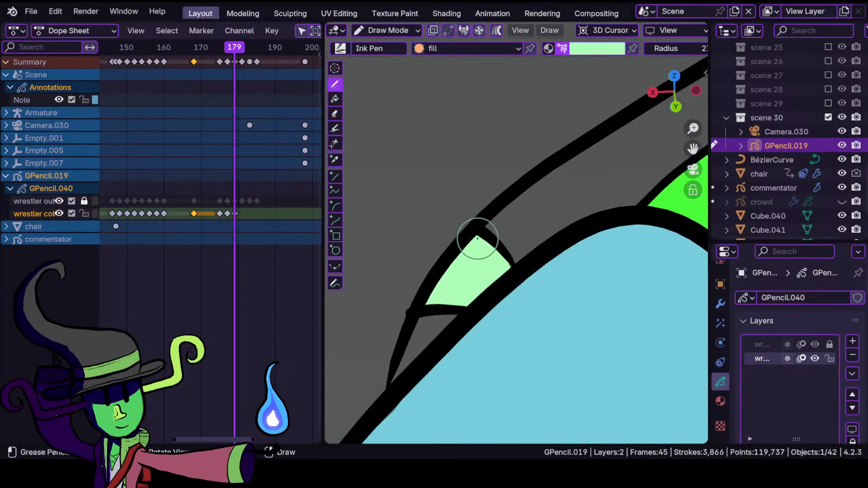
left_click(597, 48)
left_click(574, 200)
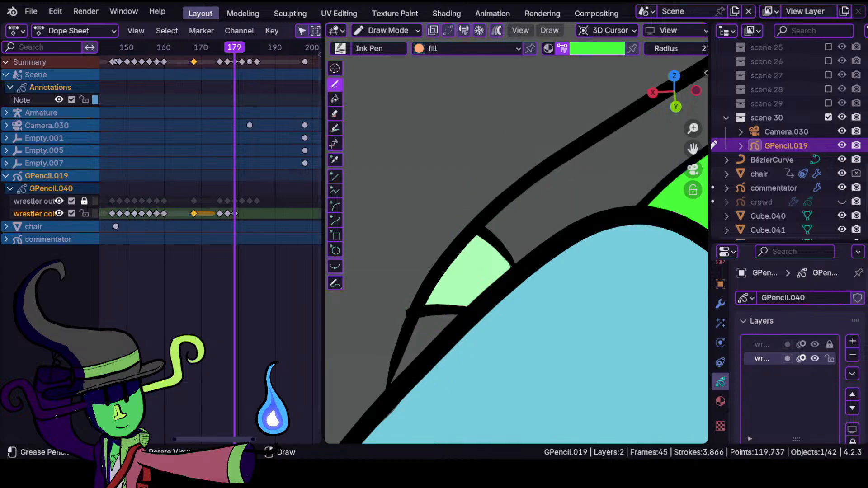
mouse_move(420, 322)
left_mouse_down()
mouse_move(392, 380)
mouse_move(454, 318)
mouse_move(480, 327)
left_mouse_up()
- Fill the long band between the upper outline and the bright green strip with the wrestlers palette's darker blue
mouse_move(550, 218)
middle_mouse_down("ctrl")
mouse_move(514, 362)
mouse_move(541, 246)
mouse_move(561, 223)
mouse_move(467, 285)
middle_mouse_up("ctrl")
middle_click_drag(467, 286, 500, 253, "ctrl")
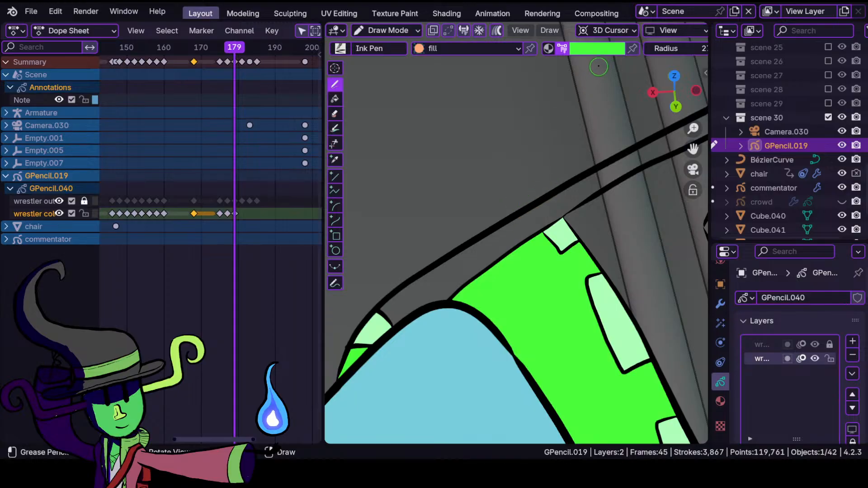
left_click(597, 49)
left_click(550, 201)
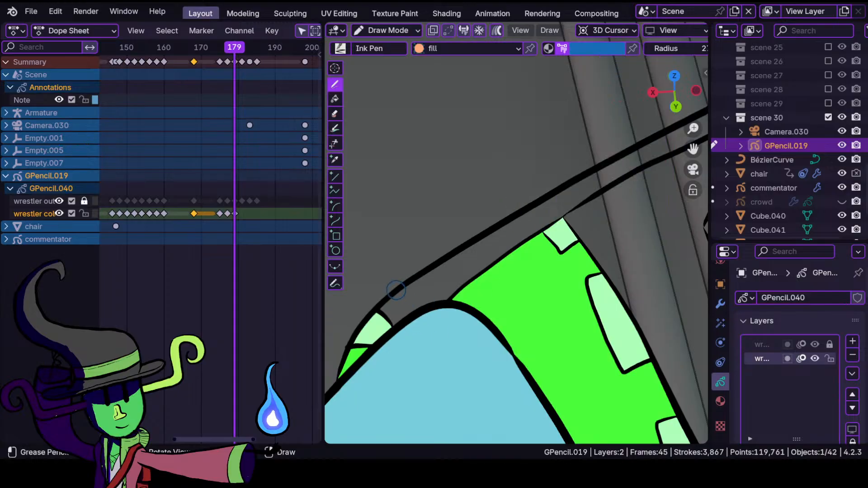
mouse_move(391, 307)
left_mouse_down()
mouse_move(452, 296)
mouse_move(550, 222)
left_mouse_up()
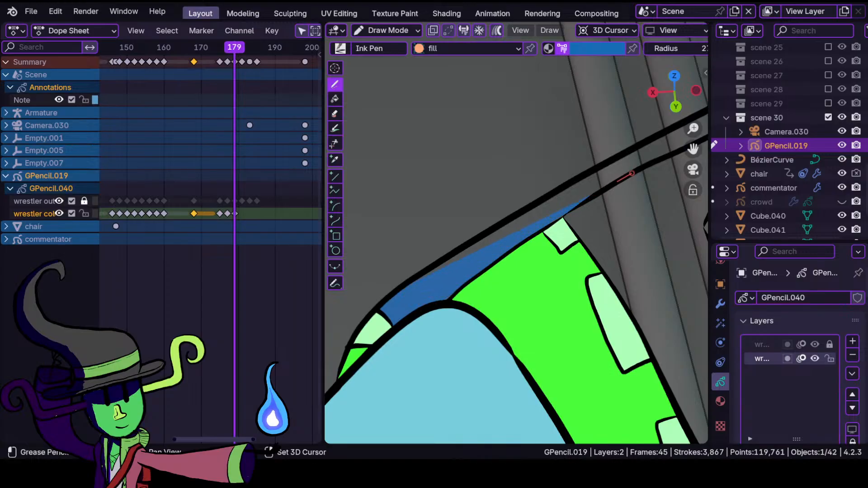
left_click_drag(714, 134, 699, 104)
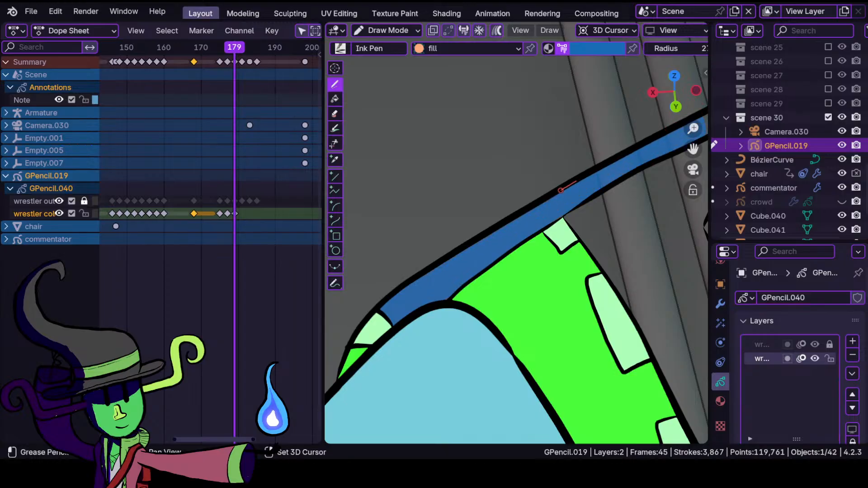
left_click_drag(514, 218, 515, 219)
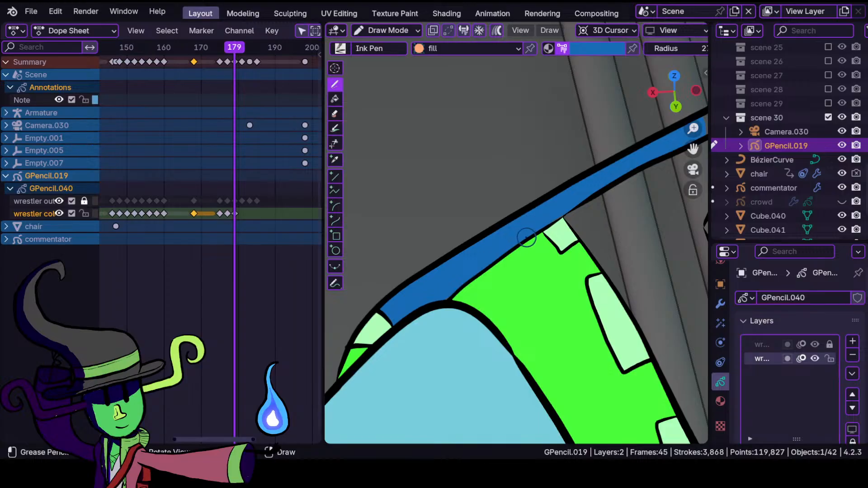
- Extend the darker blue fill along the rest of the band to its pointed end beside the head
mouse_move(543, 217)
middle_mouse_down("shift")
mouse_move(473, 259)
mouse_move(416, 317)
mouse_move(455, 301)
mouse_move(430, 326)
middle_mouse_up("shift")
mouse_move(516, 268)
middle_mouse_down("shift")
mouse_move(498, 233)
mouse_move(482, 244)
middle_mouse_up("shift")
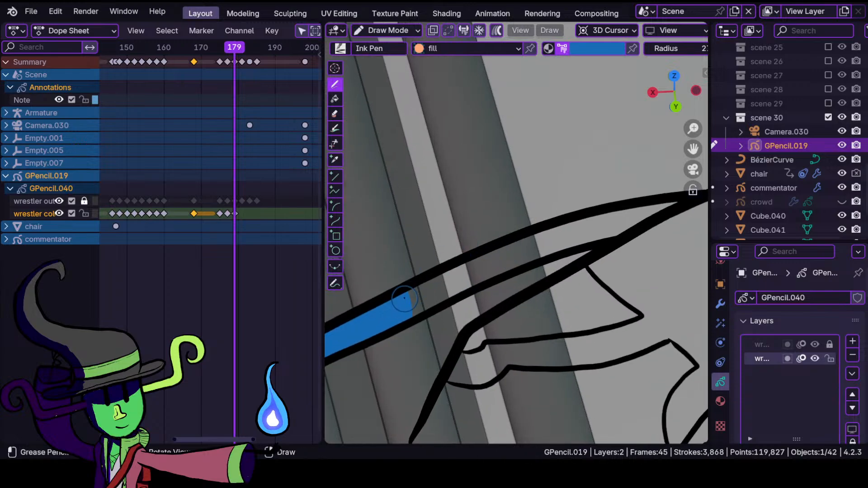
left_click_drag(414, 324, 512, 270)
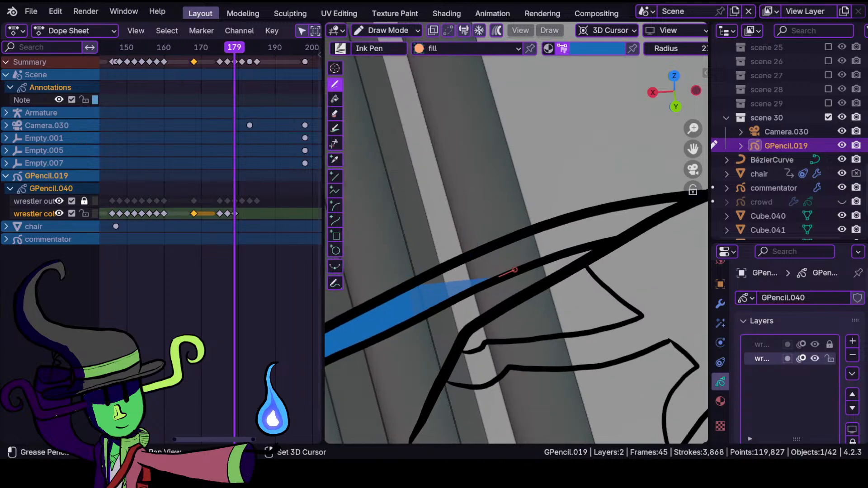
mouse_move(641, 224)
left_mouse_down()
mouse_move(695, 187)
mouse_move(585, 214)
left_mouse_up()
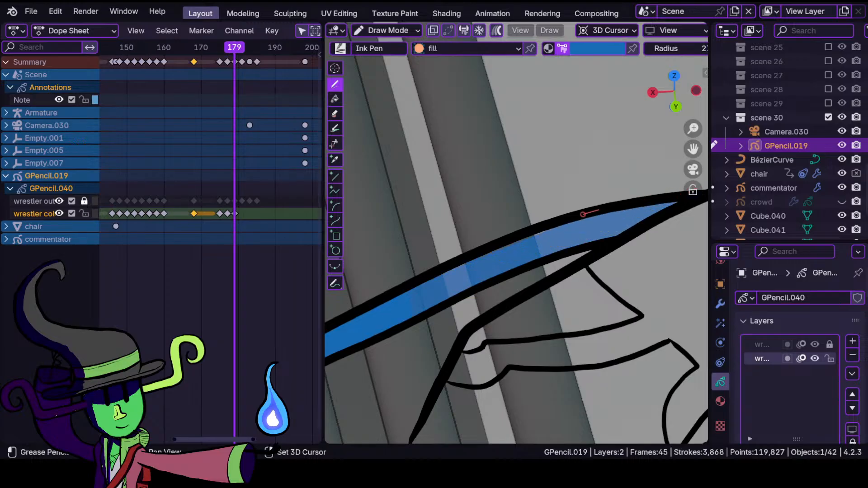
left_click_drag(520, 230, 517, 232)
- Fill the neck and most of the face beside the bright green strip with the wrestlers palette's light blue
mouse_move(517, 231)
middle_mouse_down()
mouse_move(444, 270)
mouse_move(434, 378)
mouse_move(434, 316)
mouse_move(489, 209)
mouse_move(526, 166)
mouse_move(489, 197)
mouse_move(466, 275)
middle_mouse_up()
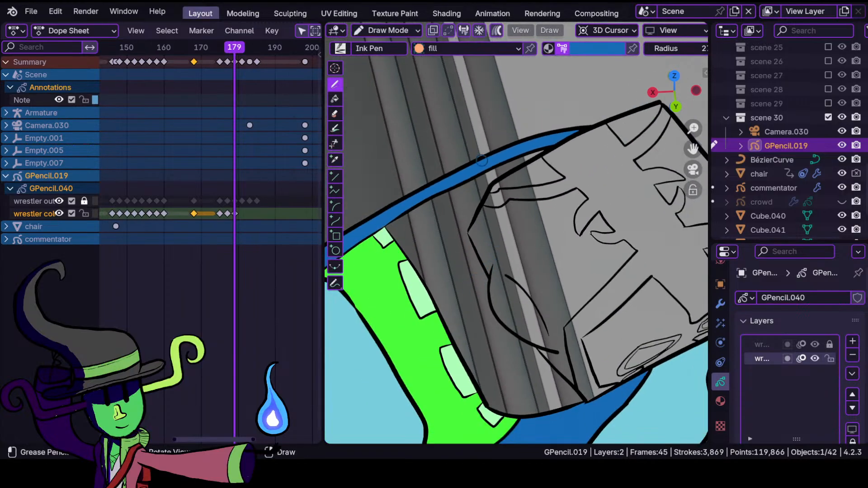
left_click(614, 48)
left_click(558, 203)
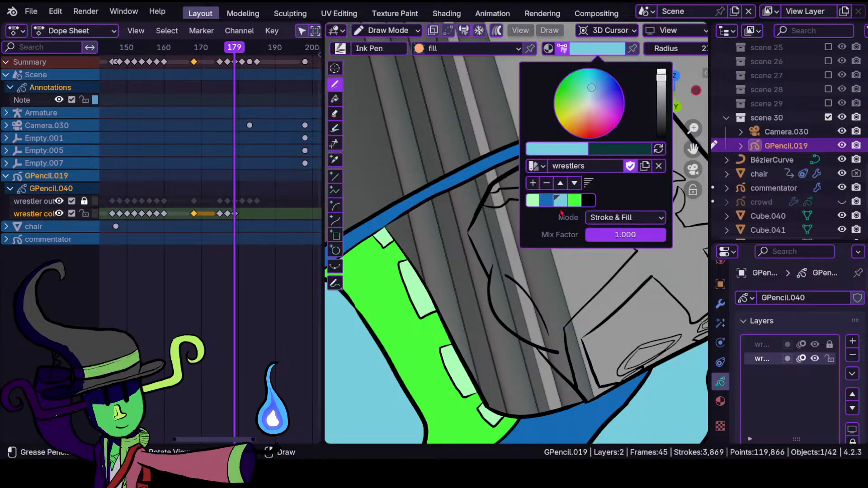
left_click(533, 205)
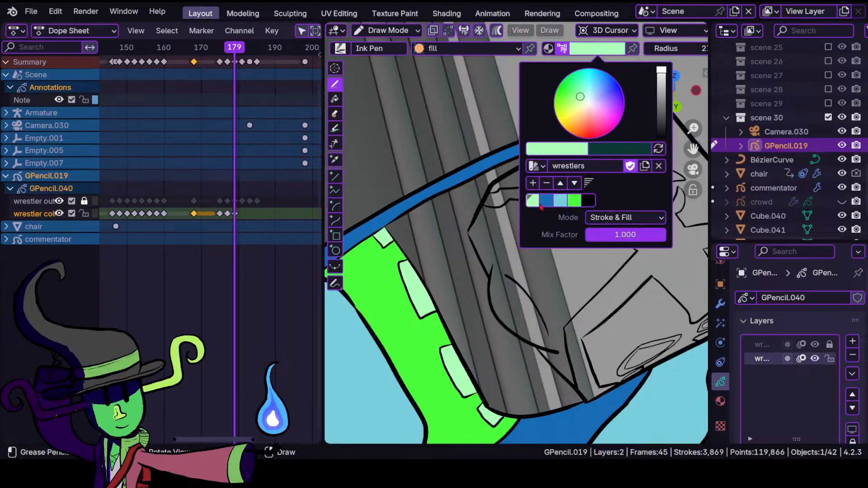
left_click(562, 203)
middle_click_drag(470, 244, 474, 212, "ctrl")
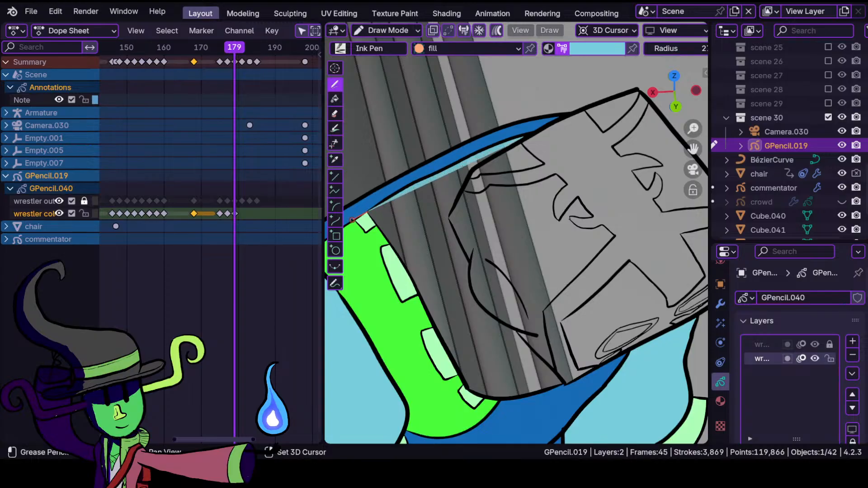
mouse_move(365, 230)
left_mouse_down()
mouse_move(394, 253)
mouse_move(466, 389)
mouse_move(511, 398)
mouse_move(582, 376)
mouse_move(680, 292)
mouse_move(586, 98)
mouse_move(545, 122)
left_mouse_up()
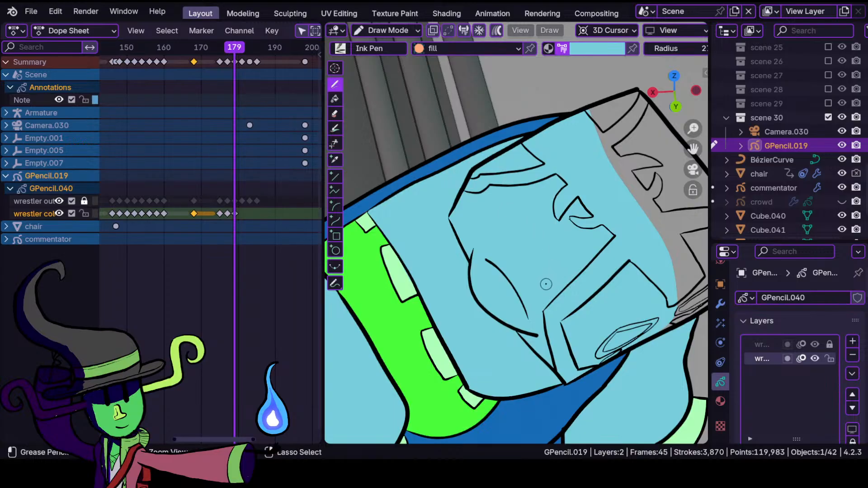
middle_click_drag(546, 284, 552, 257, "ctrl")
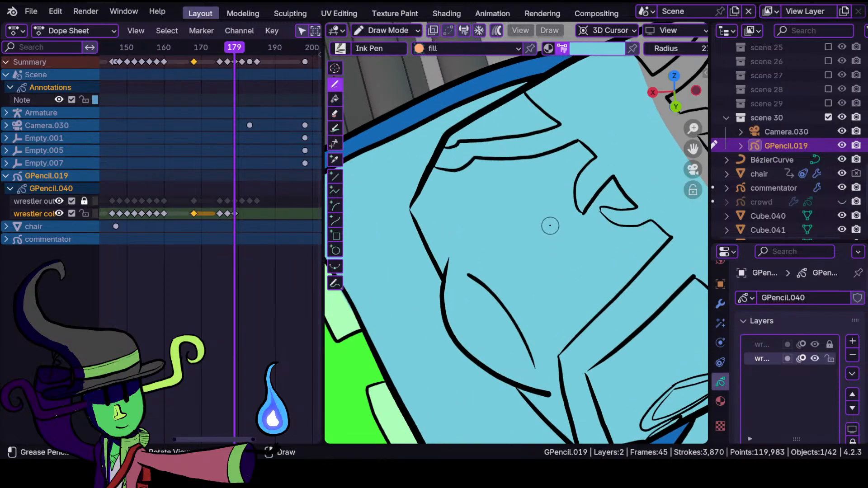
- Fill the triangular patch at the upper corner of the head outline with the wrestlers palette's darker blue
middle_click_drag(585, 155, 461, 287, "shift")
mouse_move(487, 259)
middle_mouse_down("ctrl")
mouse_move(498, 292)
mouse_move(534, 187)
middle_mouse_up("ctrl")
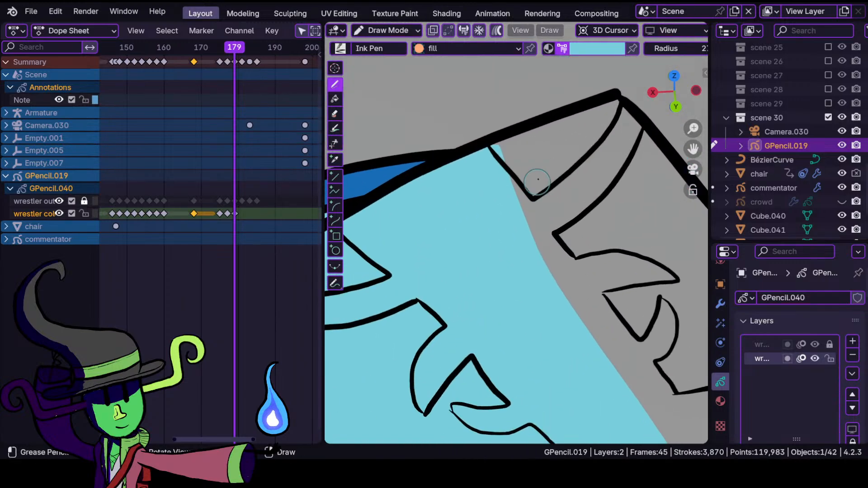
left_click(601, 48)
left_click(552, 203)
middle_click_drag(481, 300, 433, 217, "ctrl")
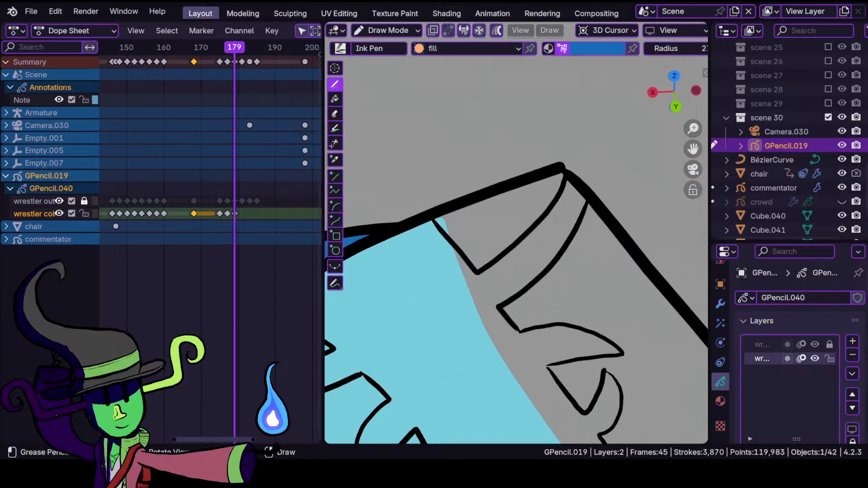
mouse_move(478, 268)
left_mouse_down()
mouse_move(548, 207)
mouse_move(561, 182)
mouse_move(544, 196)
left_mouse_up()
mouse_move(513, 239)
middle_mouse_down("ctrl")
mouse_move(494, 303)
mouse_move(511, 172)
middle_mouse_up("ctrl")
- Fill the curved strip beside the dark blue triangle with the wrestlers palette's pale green
left_click(610, 47)
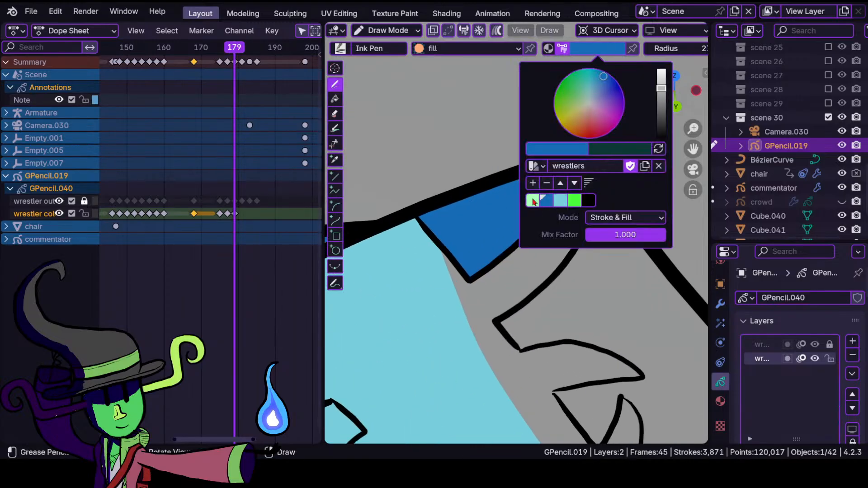
left_click(533, 201)
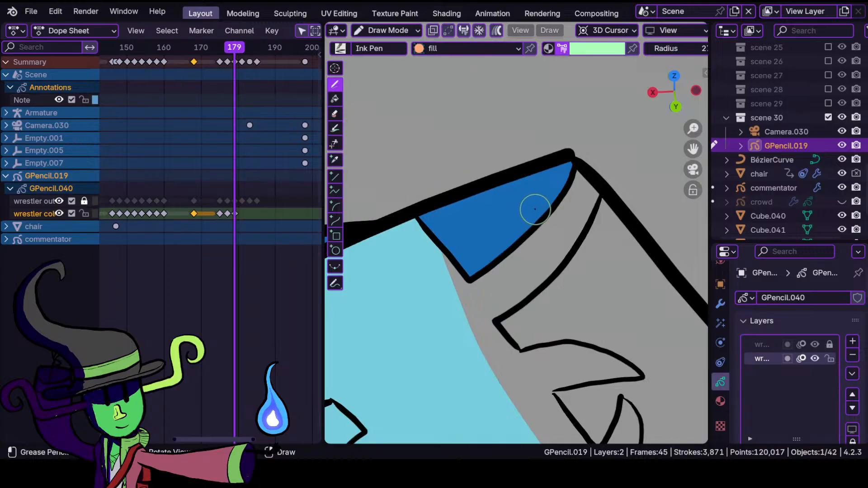
mouse_move(546, 193)
middle_mouse_down("ctrl")
mouse_move(538, 242)
mouse_move(544, 186)
mouse_move(512, 170)
middle_mouse_up("ctrl")
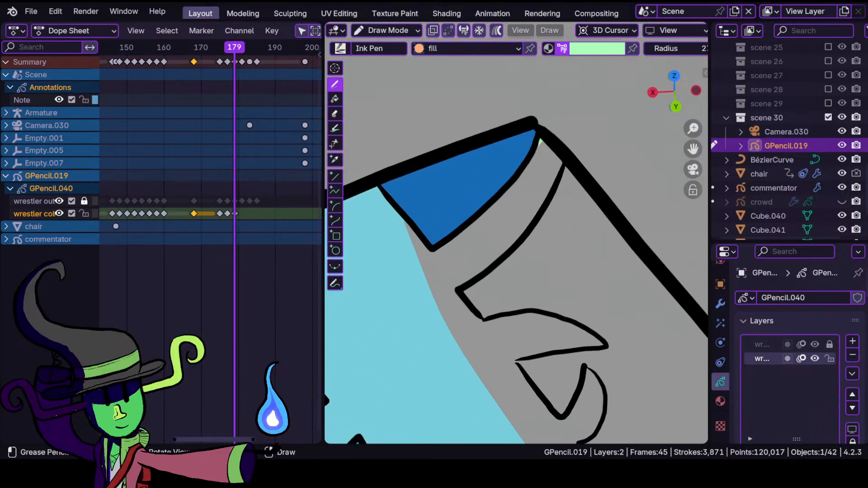
mouse_move(510, 180)
left_mouse_down()
mouse_move(423, 265)
mouse_move(446, 300)
mouse_move(507, 248)
mouse_move(545, 149)
left_mouse_up()
left_click_drag(520, 201, 516, 181)
mouse_move(466, 252)
middle_mouse_down("ctrl")
mouse_move(405, 275)
mouse_move(458, 342)
mouse_move(456, 299)
middle_mouse_up("ctrl")
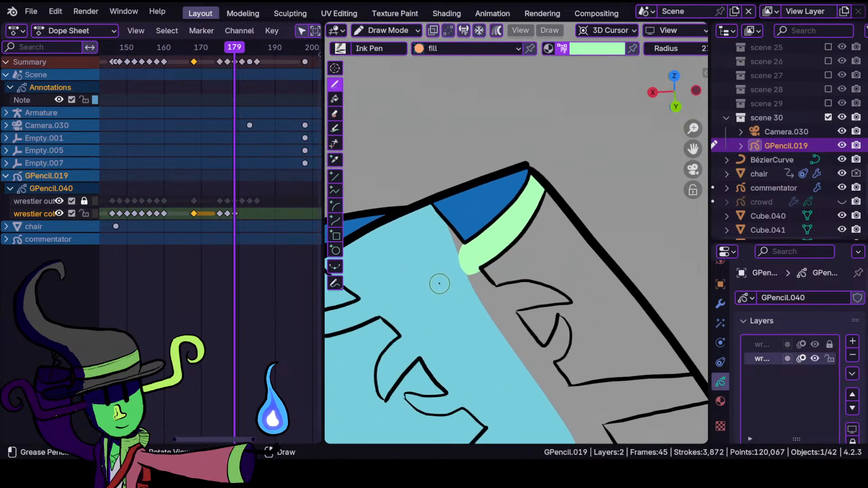
- Fill the wide central area of the face below the dark blue triangle with pale green, joining it to the curved strip
mouse_move(411, 270)
middle_mouse_down("shift")
mouse_move(482, 298)
mouse_move(470, 282)
mouse_move(540, 226)
mouse_move(527, 222)
middle_mouse_up("shift")
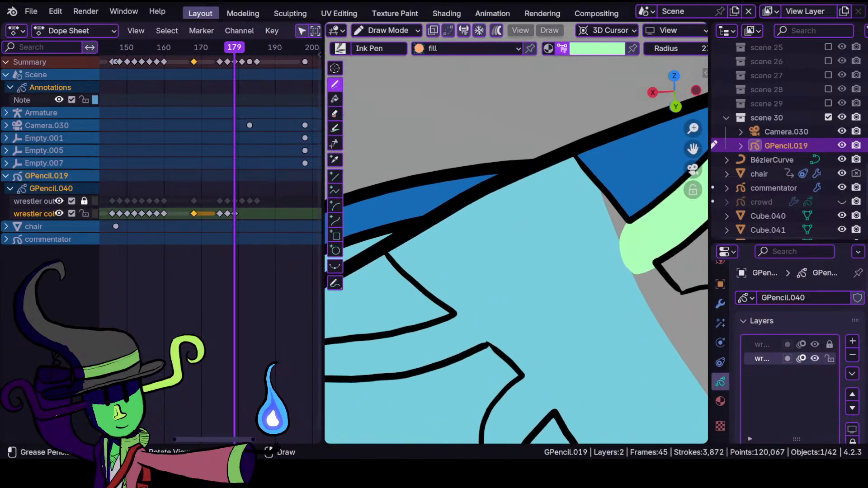
mouse_move(540, 172)
left_mouse_down()
mouse_move(437, 224)
mouse_move(389, 261)
mouse_move(524, 375)
mouse_move(603, 359)
mouse_move(684, 300)
left_mouse_up()
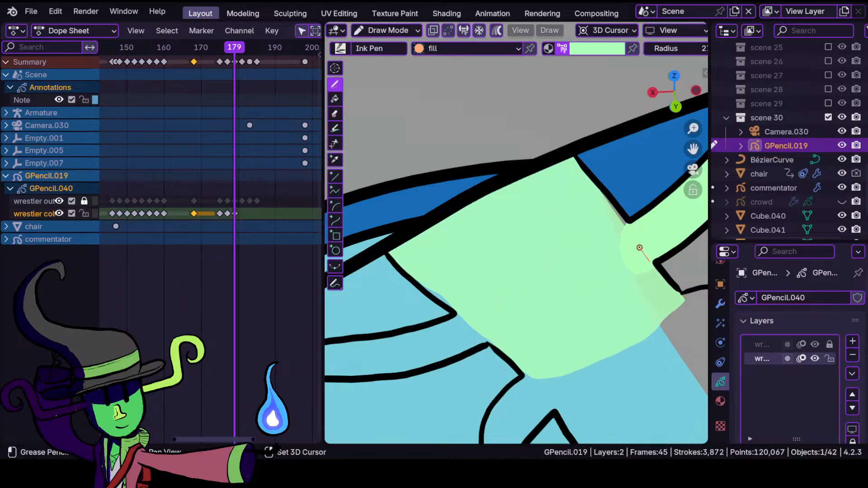
left_click_drag(617, 209, 598, 187)
- Sculpt the central pale green fill's edge to meet the outline between the two inner corner points
middle_click_drag(428, 307, 429, 294, "ctrl")
middle_click_drag(429, 293, 471, 241, "shift")
left_click(389, 30)
left_click(398, 75)
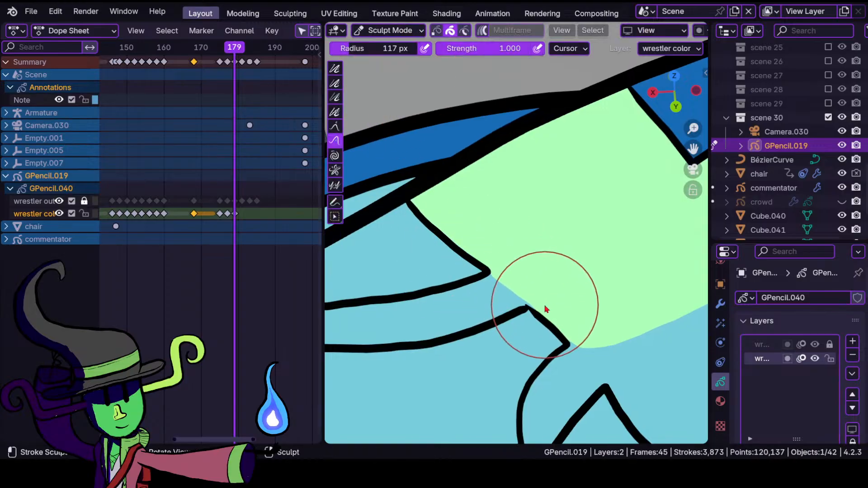
left_click_drag(526, 294, 534, 294)
mouse_move(475, 280)
middle_mouse_down("ctrl")
mouse_move(436, 310)
mouse_move(478, 294)
mouse_move(472, 244)
mouse_move(459, 242)
middle_mouse_up("ctrl")
- Fill the narrow band running from the central pale green area to the head's outer outline with pale green
left_click(389, 31)
left_click(398, 91)
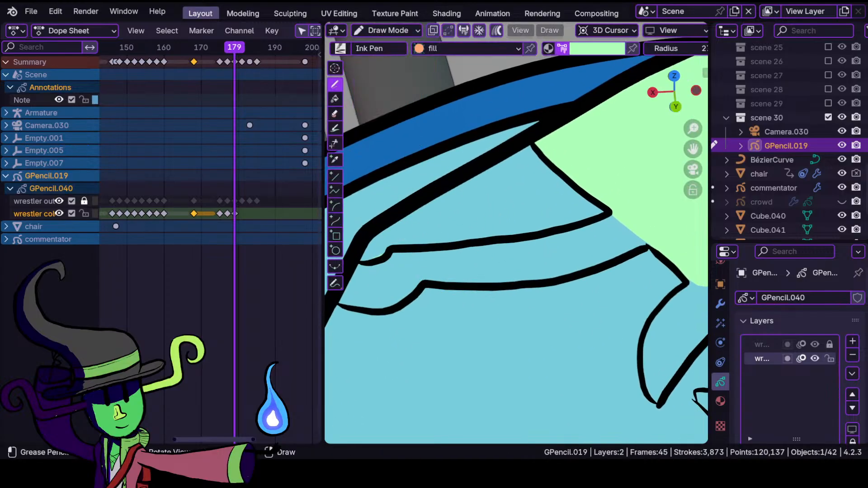
mouse_move(350, 285)
left_mouse_down()
mouse_move(379, 309)
mouse_move(412, 291)
mouse_move(516, 281)
mouse_move(588, 262)
mouse_move(639, 247)
mouse_move(627, 210)
left_mouse_up()
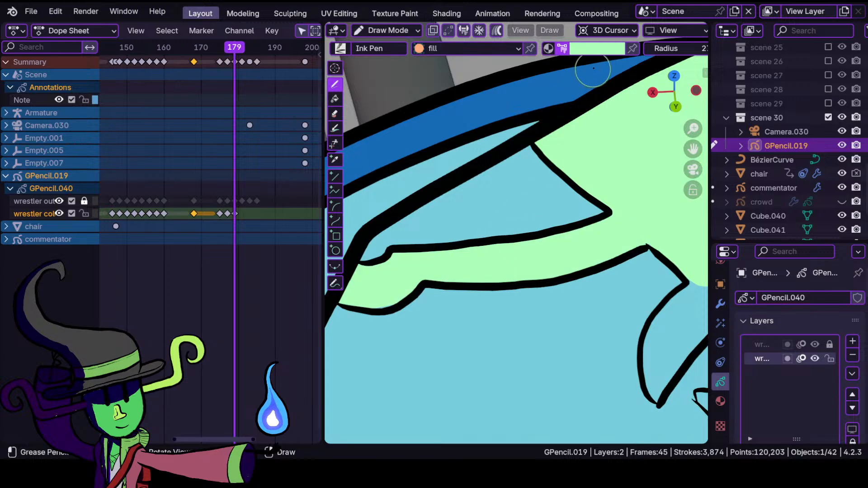
- Fill the pointed shape above the pale green band with the palette's darker blue and tidy its lower edge in Sculpt Mode
left_click(614, 52)
left_click(545, 199)
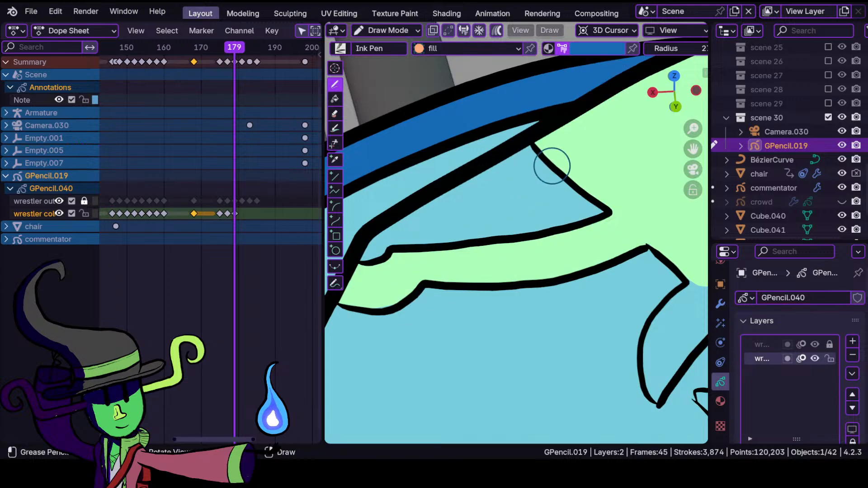
left_click_drag(533, 152, 360, 261)
mouse_move(532, 153)
left_mouse_down()
mouse_move(497, 237)
mouse_move(599, 216)
mouse_move(470, 180)
left_mouse_up()
left_click(387, 30)
left_click(387, 75)
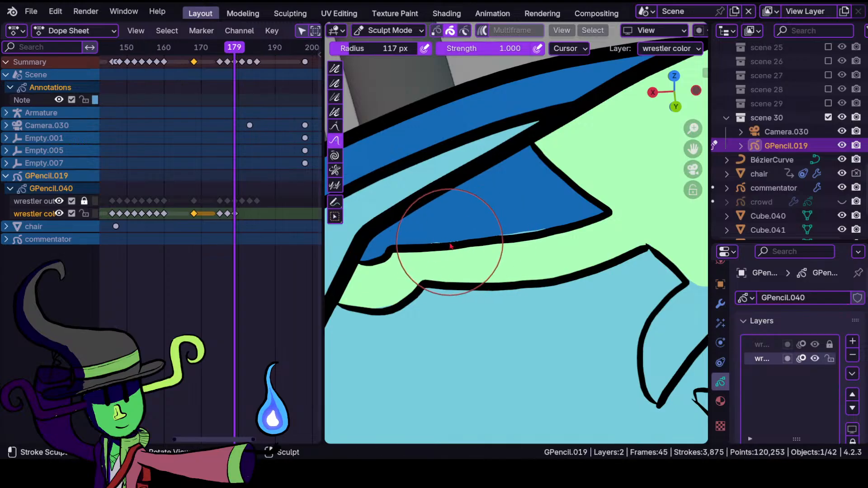
mouse_move(519, 251)
middle_mouse_down("ctrl")
mouse_move(540, 309)
mouse_move(540, 290)
mouse_move(477, 314)
mouse_move(481, 281)
mouse_move(465, 299)
middle_mouse_up("ctrl")
- Fill the large gray section between the pale green strip and the far head outline with the palette's darker blue
left_click(388, 30)
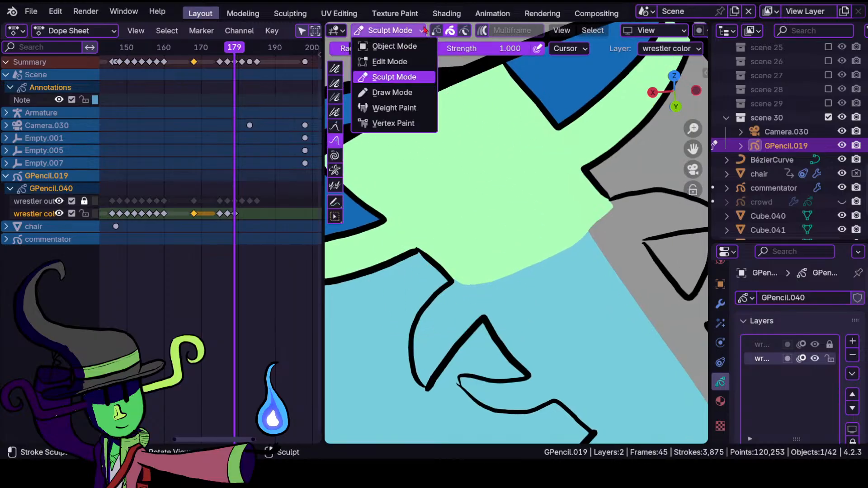
left_click(410, 92)
scroll(595, 213, "up", 2, "ctrl")
middle_click_drag(539, 146, 477, 203, "ctrl")
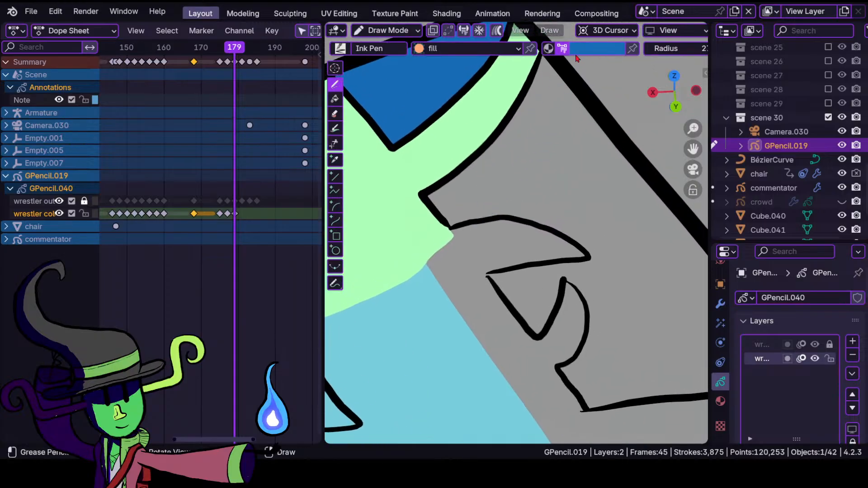
mouse_move(499, 130)
middle_mouse_down("ctrl")
mouse_move(521, 166)
mouse_move(507, 139)
mouse_move(475, 155)
middle_mouse_up("ctrl")
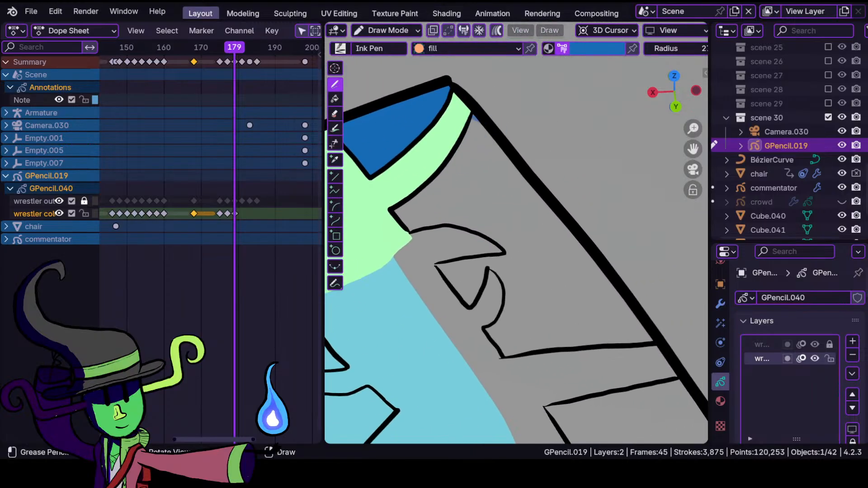
mouse_move(442, 171)
left_mouse_down()
mouse_move(409, 226)
mouse_move(501, 349)
mouse_move(558, 353)
mouse_move(671, 341)
mouse_move(659, 325)
left_mouse_up()
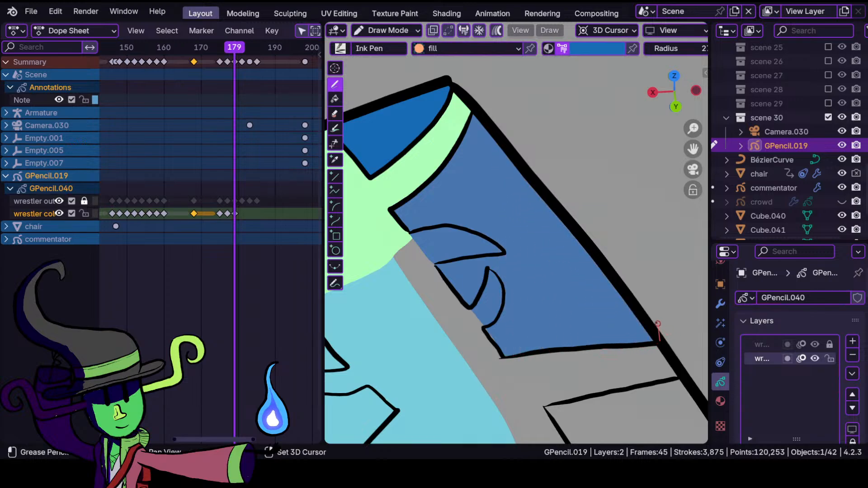
left_click_drag(618, 290, 616, 289, "shift")
middle_click_drag(501, 256, 497, 226, "ctrl")
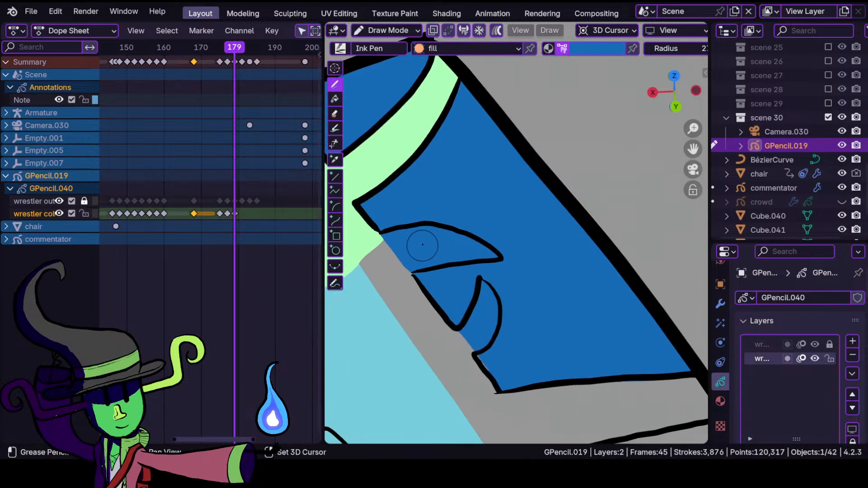
middle_click_drag(422, 245, 472, 186, "shift")
scroll(456, 198, "up", 1)
left_click(387, 30)
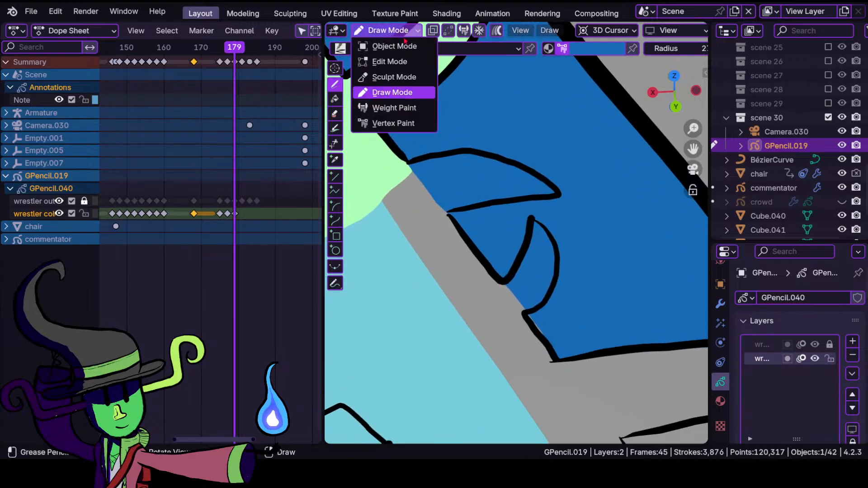
left_click(393, 77)
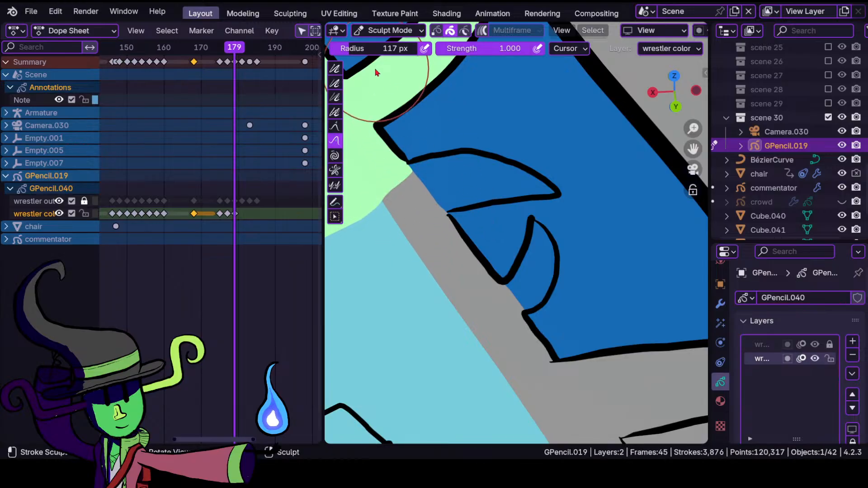
left_click(400, 30)
left_click(392, 93)
- Fill the two curved hook shapes along the large dark blue section's inner edge with the palette's pale green
left_click(592, 48)
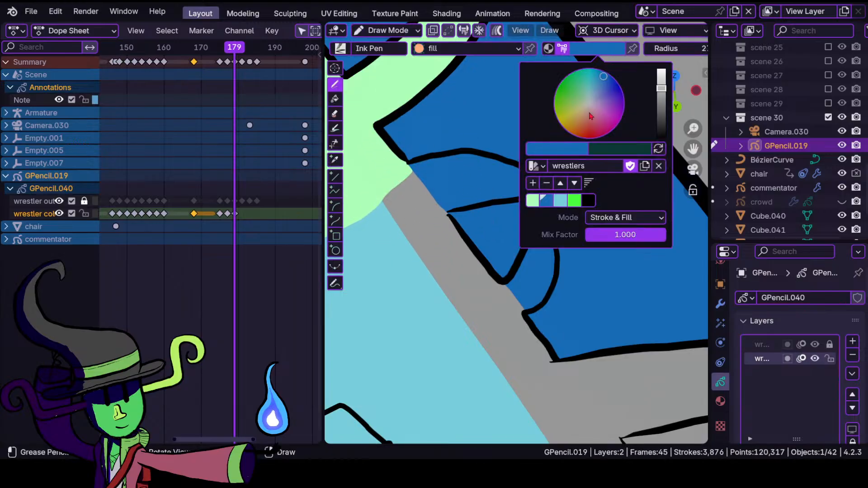
left_click(533, 200)
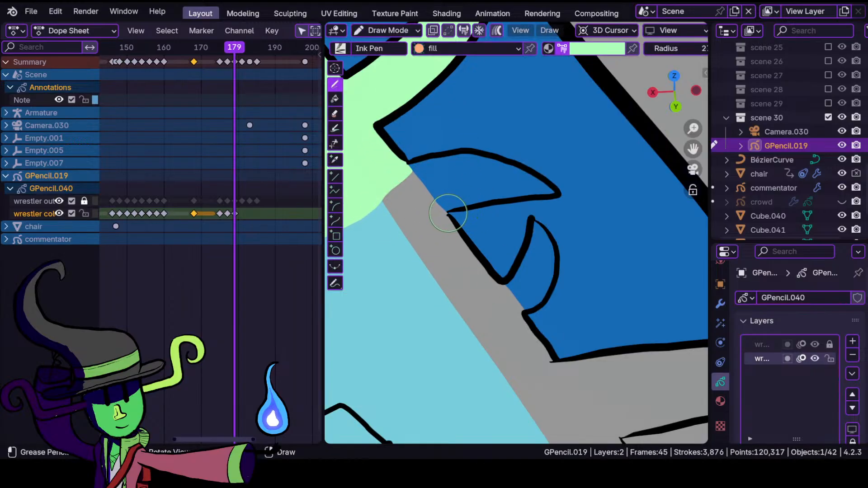
mouse_move(549, 183)
left_mouse_down()
mouse_move(510, 158)
mouse_move(479, 152)
mouse_move(404, 164)
left_mouse_up()
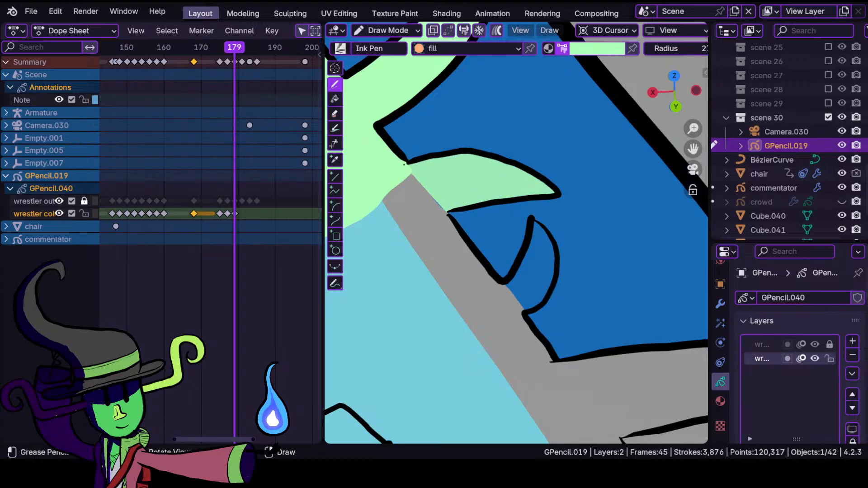
middle_click_drag(527, 299, 476, 263, "shift")
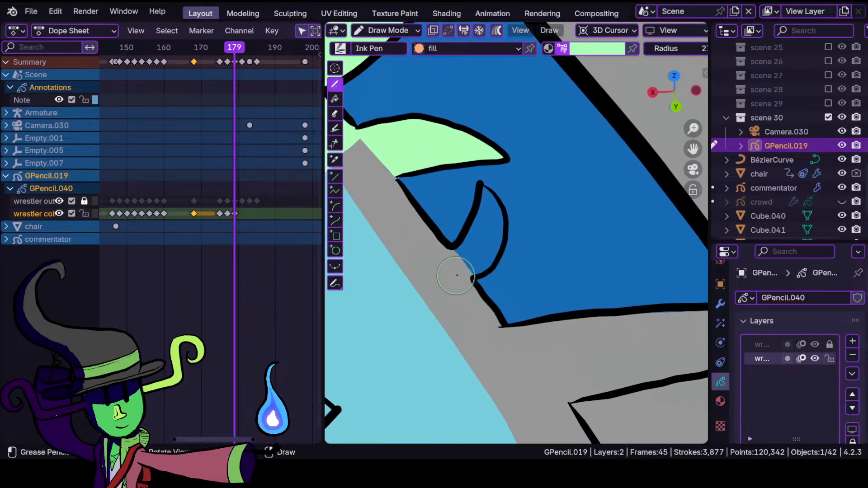
mouse_move(503, 231)
left_mouse_down()
mouse_move(497, 202)
mouse_move(482, 186)
left_mouse_up()
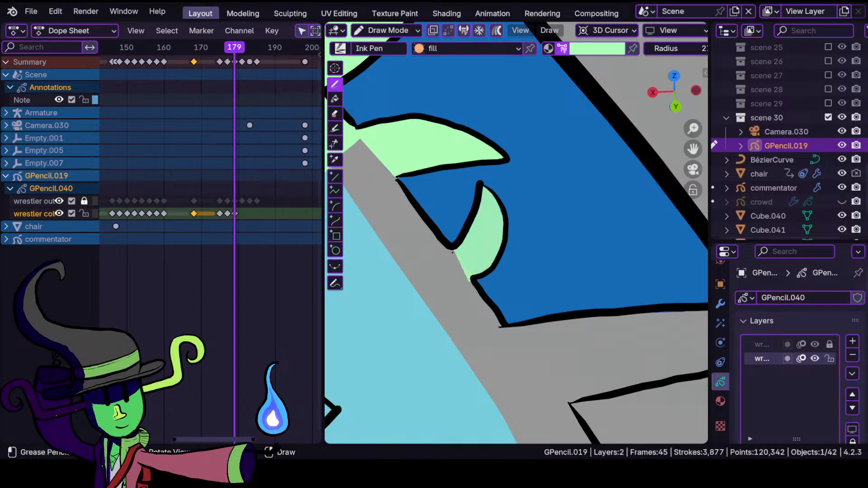
left_click_drag(457, 240, 450, 248)
- Fill the opposite pair of hook shapes and the area between both pairs with pale green, closing the gray gap
left_click(386, 30)
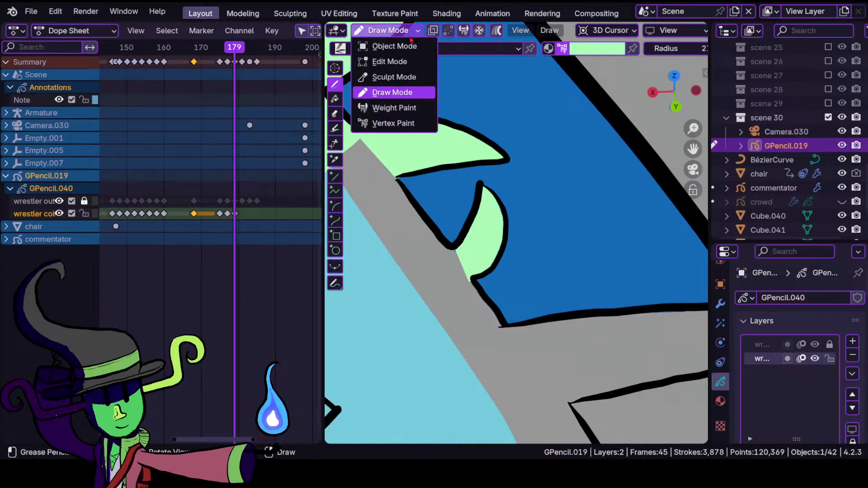
left_click(395, 78)
middle_click_drag(479, 213, 506, 357, "ctrl")
middle_click_drag(460, 299, 470, 199, "ctrl")
mouse_move(436, 284)
middle_mouse_down("shift")
mouse_move(498, 267)
mouse_move(407, 145)
middle_mouse_up("shift")
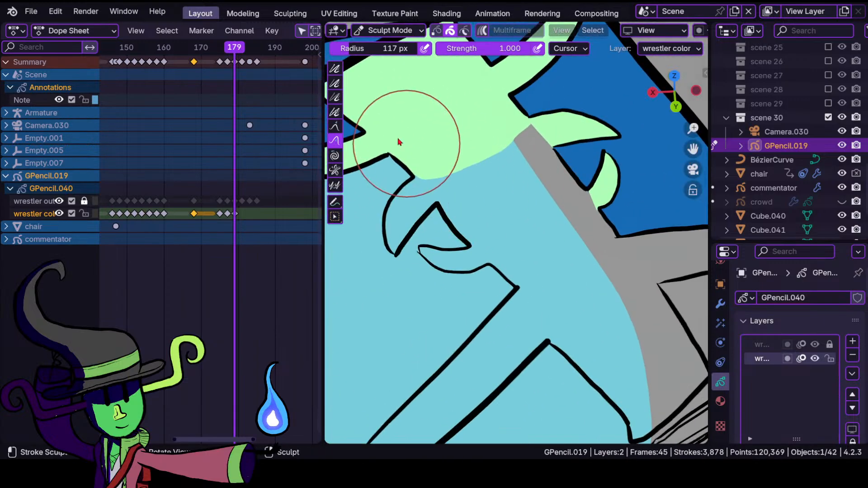
left_click(386, 30)
left_click(388, 92)
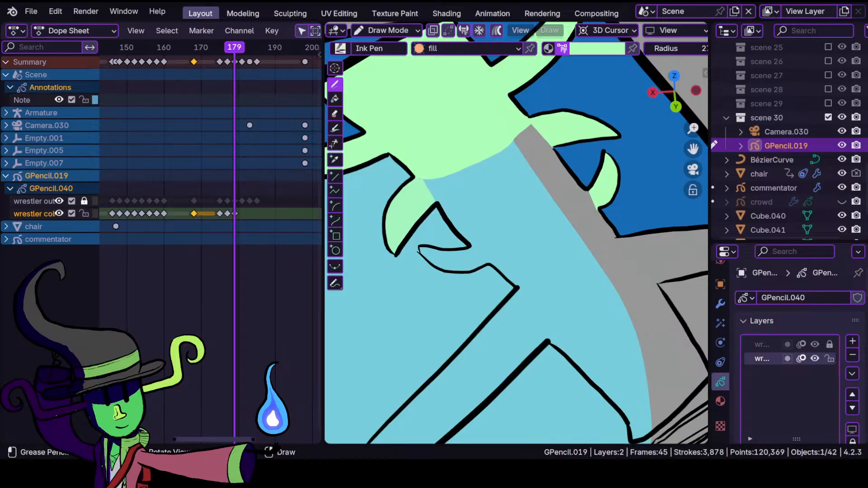
mouse_move(461, 248)
left_mouse_down()
mouse_move(439, 248)
mouse_move(461, 271)
mouse_move(554, 249)
mouse_move(586, 229)
mouse_move(597, 209)
mouse_move(552, 152)
left_mouse_up()
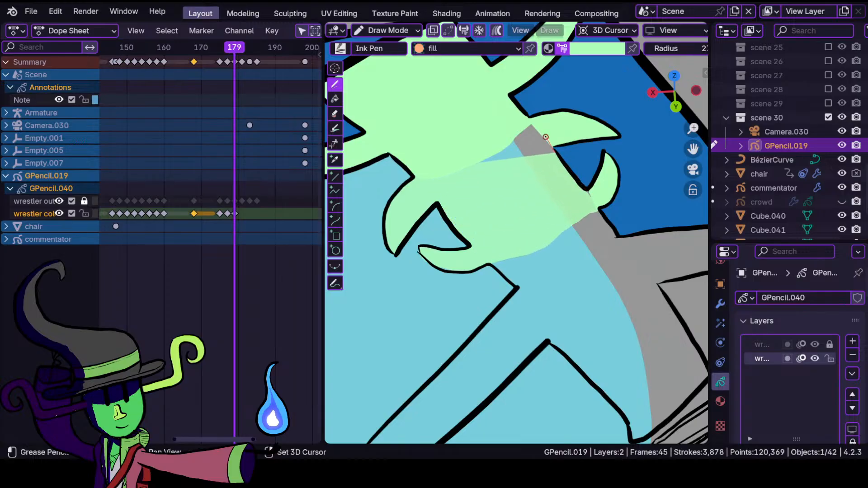
middle_click_drag(539, 238, 585, 157, "ctrl")
mouse_move(655, 148)
middle_mouse_down("shift")
mouse_move(494, 184)
mouse_move(513, 163)
middle_mouse_up("shift")
left_click_drag(525, 204, 503, 186)
- Sculpt the pale green fill's edge to follow the lower hook's curved outline
mouse_move(502, 186)
middle_mouse_down("ctrl")
mouse_move(425, 292)
mouse_move(581, 235)
middle_mouse_up("ctrl")
middle_click_drag(492, 262, 465, 235, "ctrl")
middle_click_drag(387, 248, 511, 225, "shift")
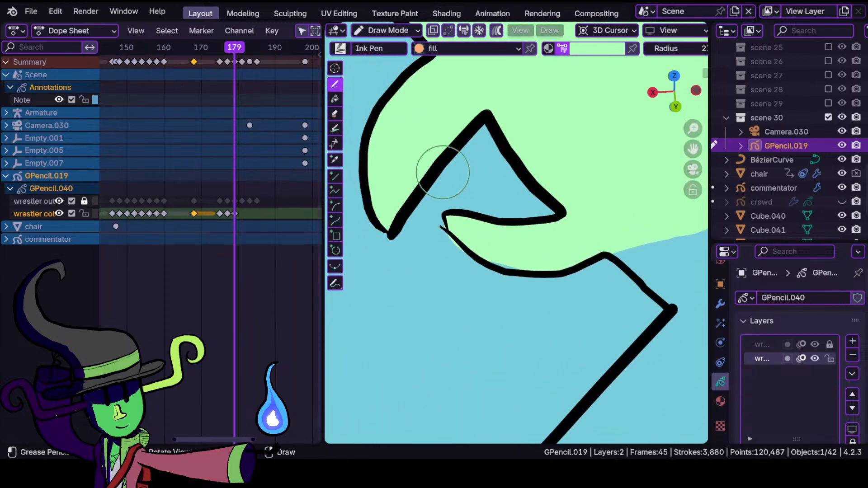
left_click(386, 31)
left_click(389, 77)
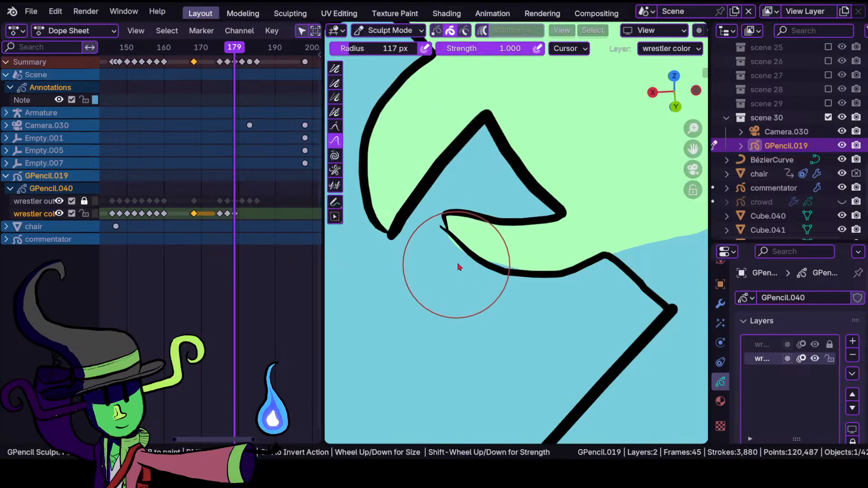
mouse_move(523, 203)
middle_mouse_down("ctrl")
mouse_move(497, 291)
mouse_move(508, 220)
middle_mouse_up("ctrl")
middle_click_drag(570, 279, 395, 259, "shift")
- Extend the pale green fill below the hook shapes, down to the lower point and along the side band to the head outline
left_click(392, 31)
left_click(395, 92)
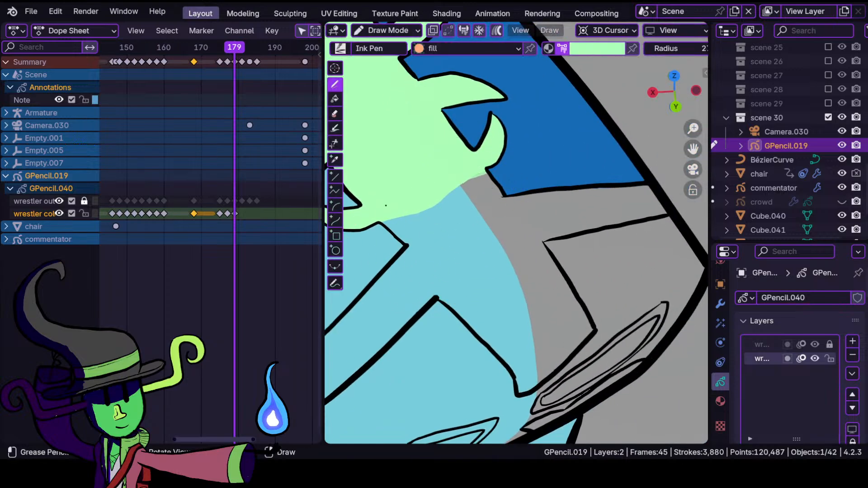
mouse_move(477, 179)
left_mouse_down()
mouse_move(402, 242)
mouse_move(440, 304)
mouse_move(533, 388)
mouse_move(587, 339)
mouse_move(593, 322)
mouse_move(578, 295)
left_mouse_up()
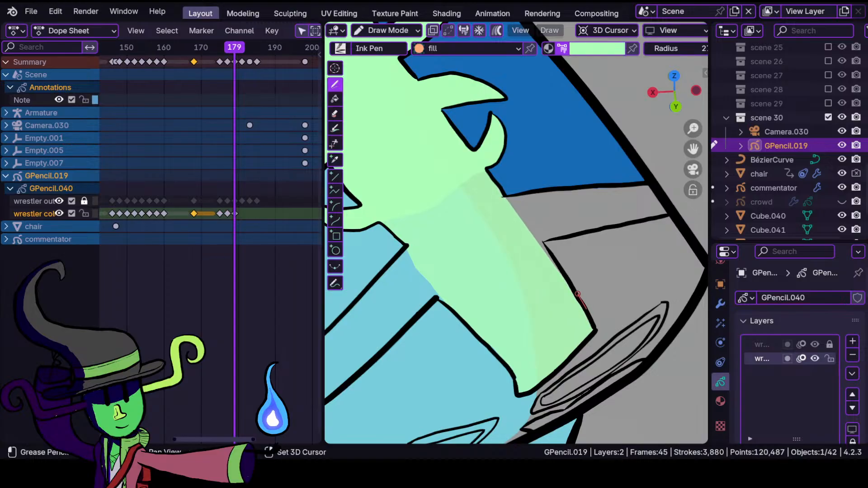
mouse_move(563, 232)
left_mouse_down("shift")
mouse_move(683, 209)
mouse_move(640, 175)
left_mouse_up("shift")
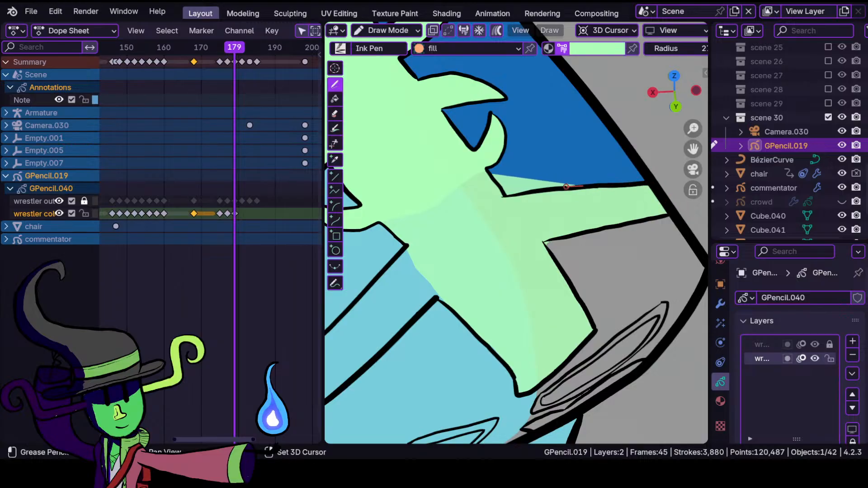
left_click_drag(487, 196, 488, 197, "shift")
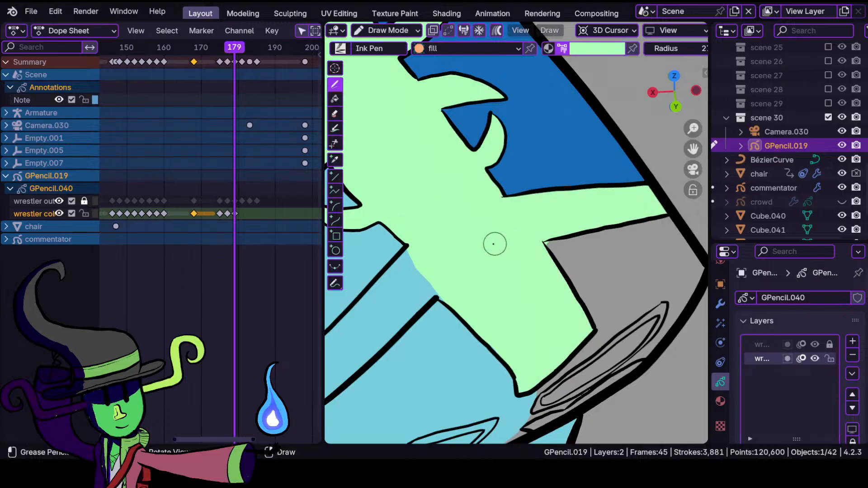
- Sculpt the pale green fill's edge at the inner corner of the gray section to meet the outline
middle_click_drag(498, 241, 482, 226, "ctrl")
left_click(387, 30)
left_click(379, 75)
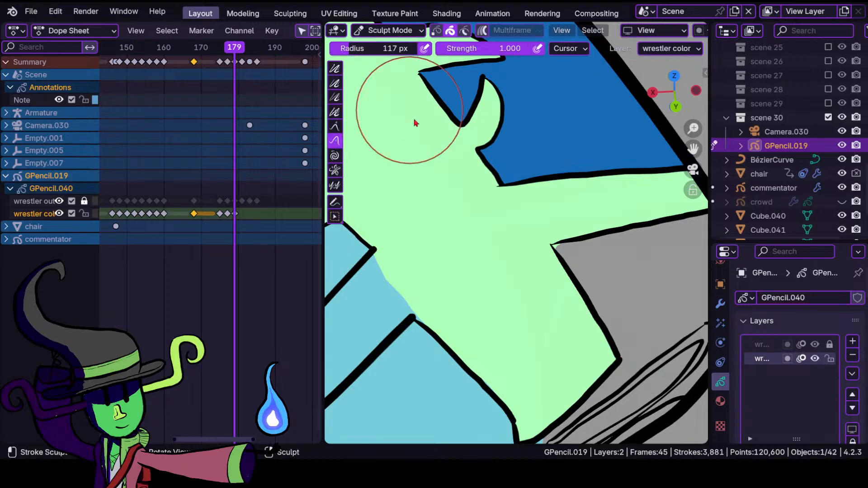
left_click_drag(552, 249, 553, 248)
mouse_move(535, 257)
middle_mouse_down("ctrl")
mouse_move(465, 307)
mouse_move(506, 246)
middle_mouse_up("ctrl")
mouse_move(477, 273)
middle_mouse_down("ctrl")
mouse_move(491, 215)
mouse_move(500, 260)
mouse_move(513, 227)
mouse_move(490, 207)
middle_mouse_up("ctrl")
- Fill the diagonal band between the two light blue sections with pale green, down through its lower bend
left_click(388, 30)
left_click(388, 90)
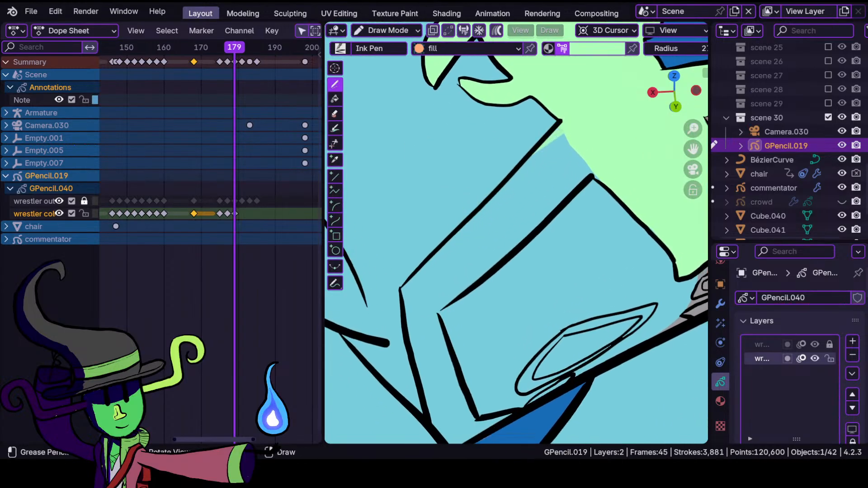
mouse_move(454, 228)
left_mouse_down()
mouse_move(401, 307)
mouse_move(435, 438)
mouse_move(462, 441)
mouse_move(517, 411)
mouse_move(479, 412)
mouse_move(461, 387)
mouse_move(439, 316)
mouse_move(584, 182)
left_mouse_up()
middle_click_drag(555, 181, 537, 202, "ctrl")
middle_click_drag(537, 202, 427, 243, "shift")
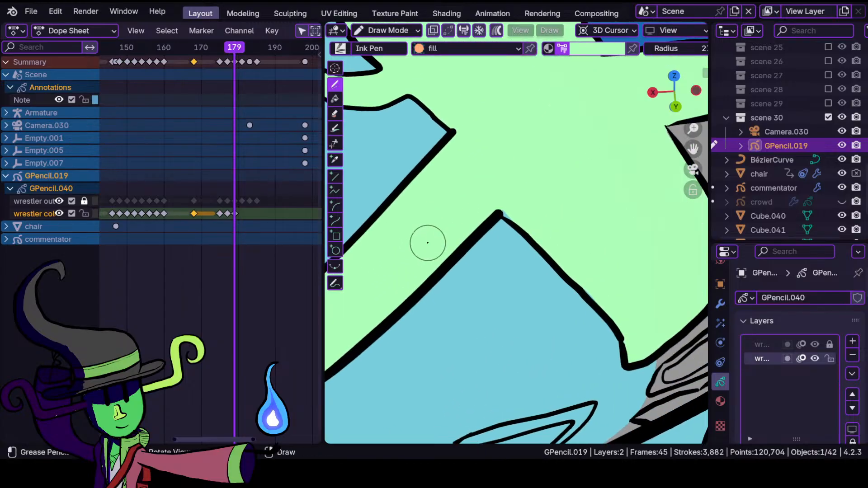
- Sculpt the pale green fill's edge around the upper corner of the light blue panel to follow its outline
left_click(399, 35)
left_click(403, 76)
left_click_drag(504, 220, 507, 221)
left_click_drag(504, 214, 512, 236)
mouse_move(524, 224)
middle_mouse_down("ctrl")
mouse_move(527, 343)
mouse_move(538, 204)
mouse_move(497, 215)
middle_mouse_up("ctrl")
middle_click_drag(490, 258, 509, 190, "ctrl")
left_click_drag(539, 194, 498, 196)
middle_click_drag(498, 200, 415, 230, "shift")
- Fill the gray side section, including its narrow oval shape, with the wrestlers palette's dark blue
left_click(398, 33)
left_click(408, 94)
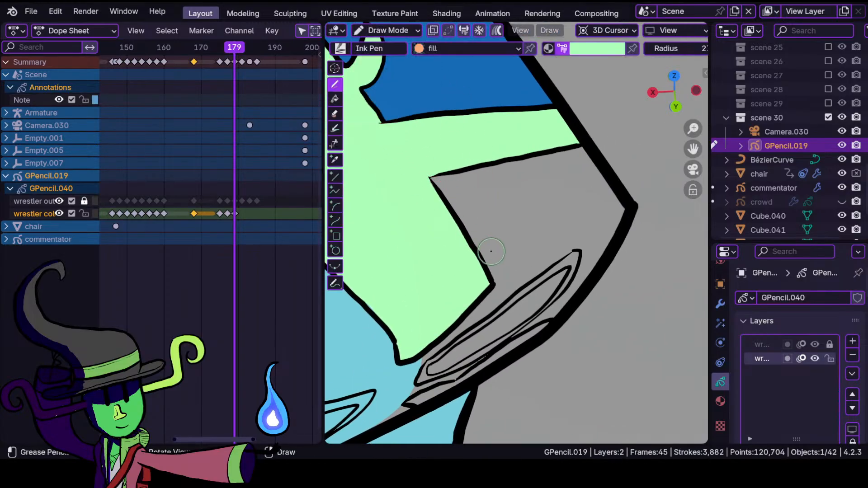
mouse_move(493, 221)
middle_mouse_down("ctrl")
mouse_move(501, 274)
mouse_move(498, 235)
middle_mouse_up("ctrl")
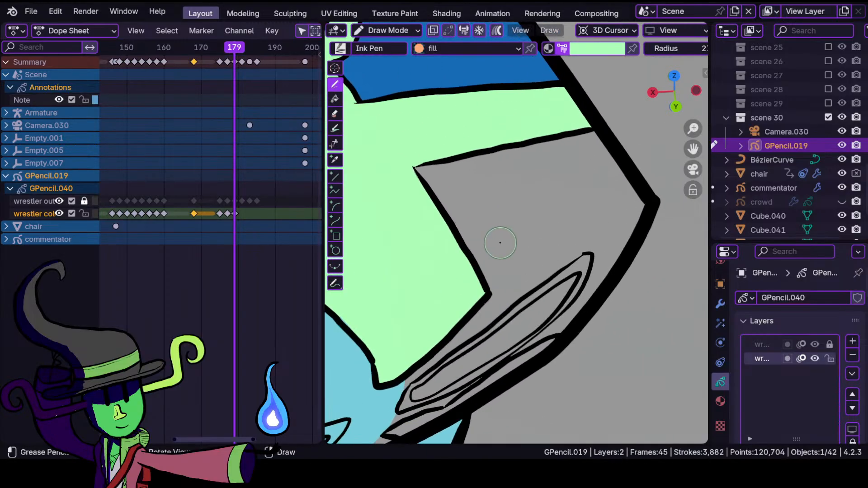
left_click(613, 51)
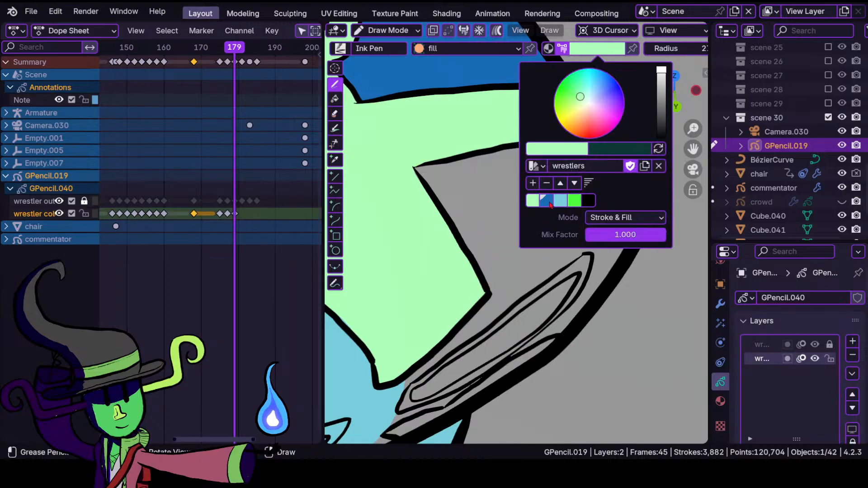
left_click(549, 203)
middle_click_drag(471, 196, 511, 219, "ctrl")
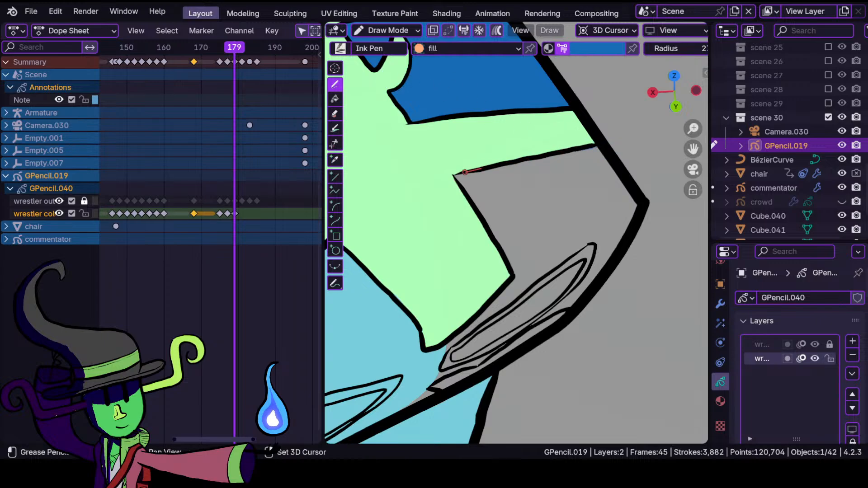
mouse_move(436, 182)
left_mouse_down("shift")
mouse_move(601, 154)
mouse_move(509, 270)
mouse_move(518, 293)
mouse_move(466, 206)
mouse_move(445, 335)
mouse_move(409, 364)
mouse_move(418, 404)
mouse_move(452, 370)
mouse_move(473, 377)
mouse_move(609, 264)
mouse_move(641, 215)
left_mouse_up("shift")
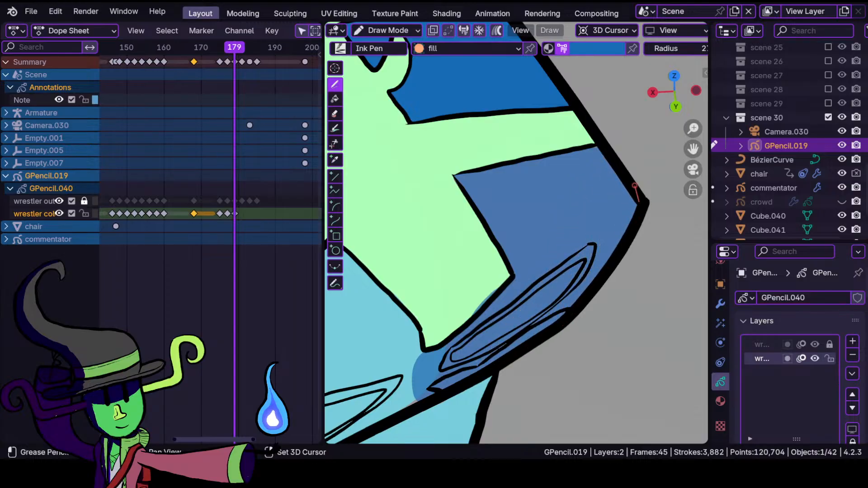
left_click_drag(581, 233, 566, 255, "shift")
- Sculpt the dark blue fill's edge back to the outline along the pale green section's lower point
mouse_move(476, 334)
middle_mouse_down("ctrl")
mouse_move(475, 269)
mouse_move(519, 184)
middle_mouse_up("ctrl")
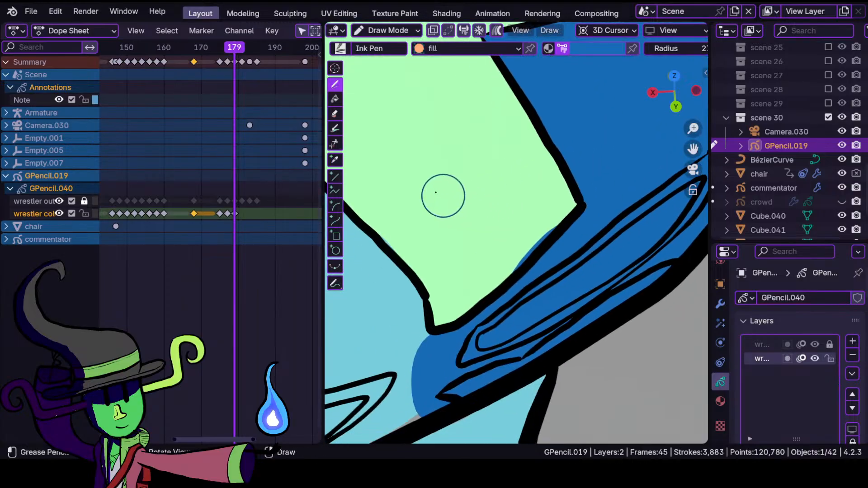
left_click(388, 30)
left_click(409, 76)
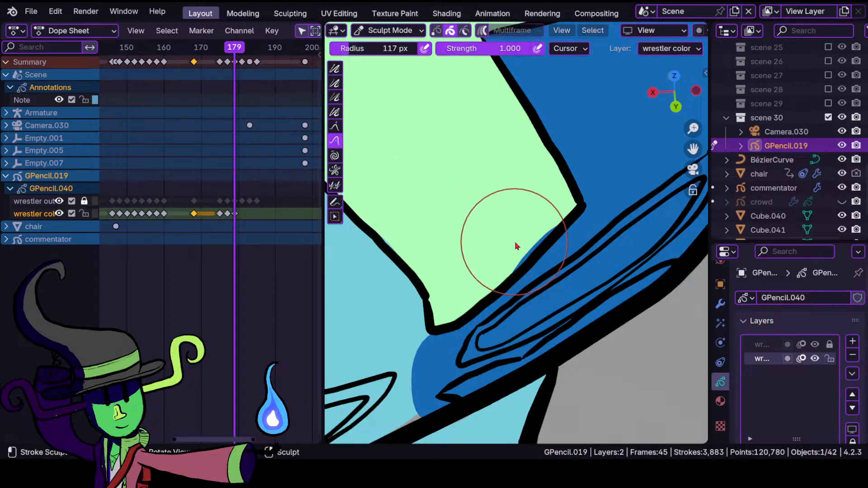
mouse_move(524, 256)
middle_mouse_down("ctrl")
mouse_move(527, 312)
mouse_move(422, 273)
mouse_move(511, 224)
mouse_move(535, 169)
middle_mouse_up("ctrl")
mouse_move(598, 182)
left_mouse_down()
mouse_move(597, 189)
mouse_move(583, 182)
left_mouse_up()
mouse_move(546, 172)
middle_mouse_down("ctrl")
mouse_move(557, 242)
mouse_move(552, 212)
mouse_move(512, 168)
middle_mouse_up("ctrl")
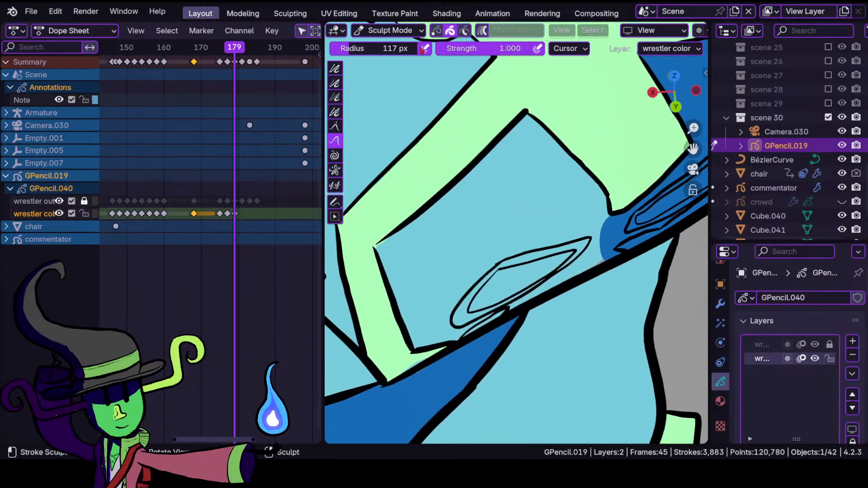
- Fill the light blue panel around the other oval shape with dark blue, joining it to the dark blue side section
left_click(407, 30)
left_click(409, 92)
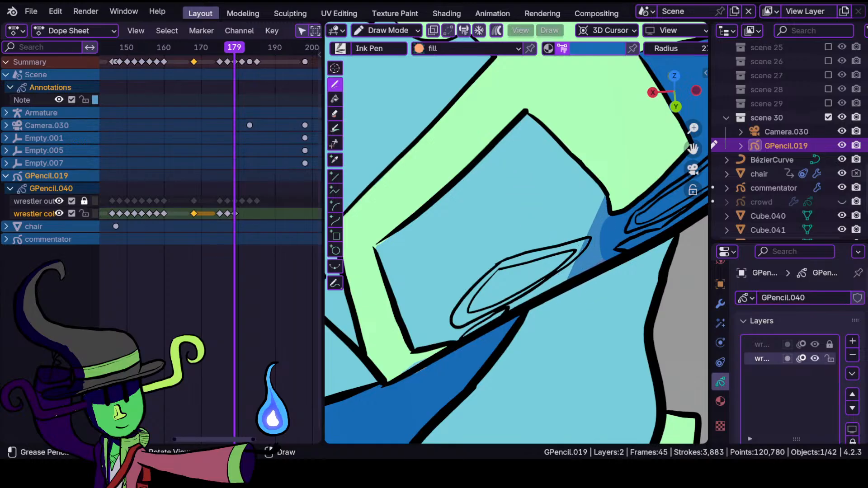
left_click_drag(593, 177, 543, 130)
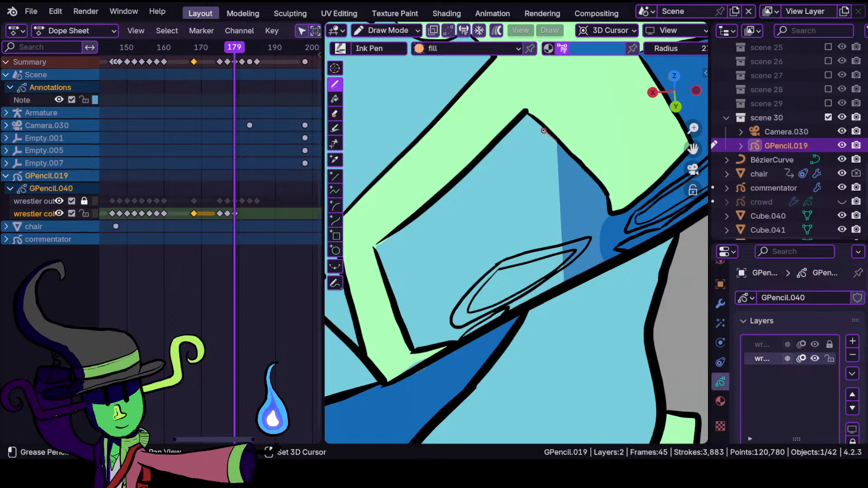
mouse_move(512, 103)
left_mouse_down()
mouse_move(454, 174)
mouse_move(377, 244)
mouse_move(377, 277)
mouse_move(421, 364)
left_mouse_up()
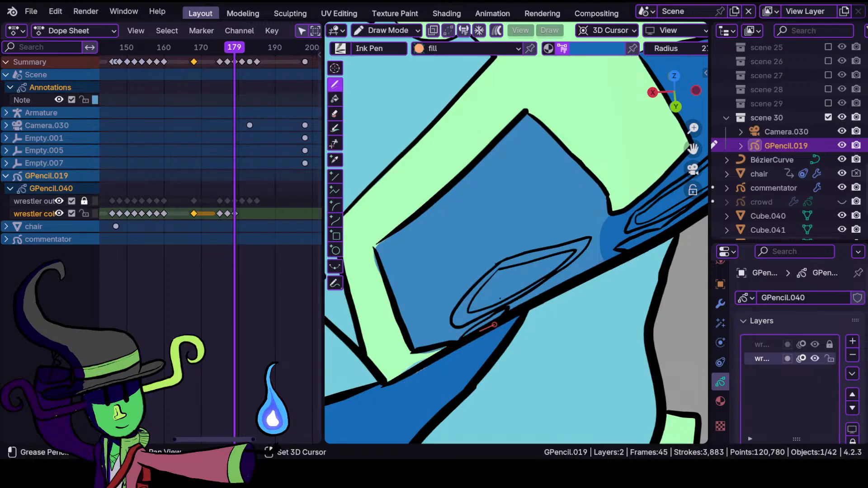
left_click_drag(494, 324, 493, 324)
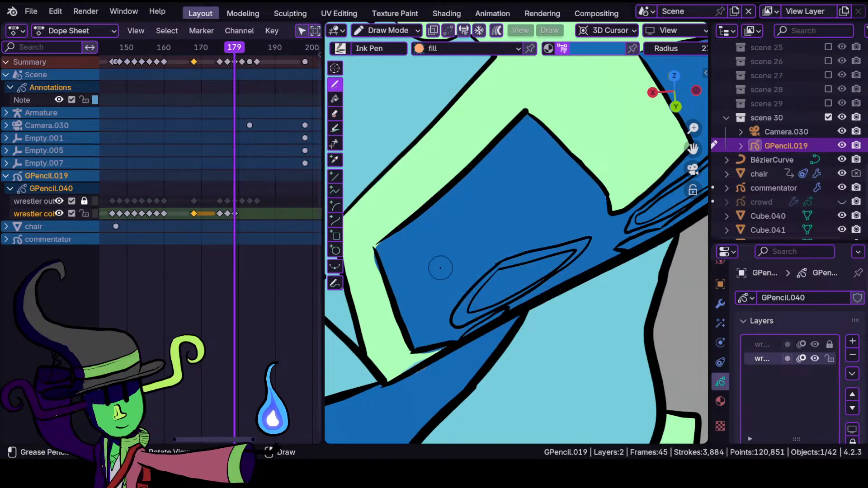
- Sculpt the dark blue and pale green fill edges along the band's lower bend to match the outlines
middle_click_drag(442, 272, 439, 237, "ctrl")
mouse_move(428, 321)
middle_mouse_down("shift")
mouse_move(517, 249)
mouse_move(459, 271)
middle_mouse_up("shift")
mouse_move(448, 233)
middle_mouse_down("ctrl")
mouse_move(467, 296)
mouse_move(473, 250)
middle_mouse_up("ctrl")
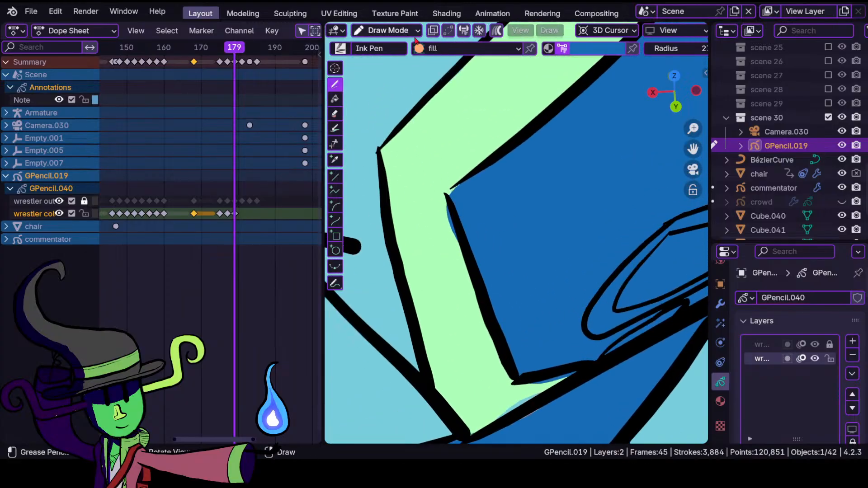
left_click(388, 31)
left_click(384, 76)
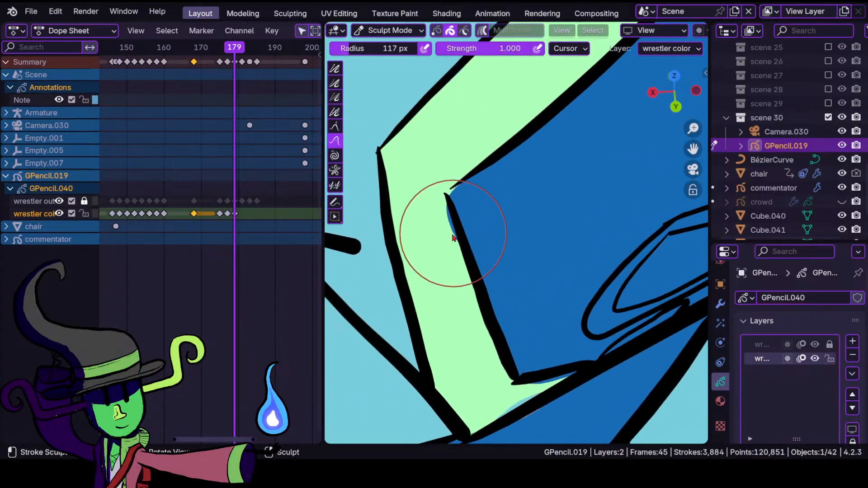
middle_click_drag(535, 327, 488, 230, "shift")
middle_click_drag(502, 232, 508, 159, "ctrl")
left_click_drag(470, 310, 525, 274)
left_click_drag(467, 300, 481, 286)
left_click_drag(402, 325, 420, 346)
mouse_move(441, 312)
left_mouse_down()
mouse_move(455, 324)
mouse_move(456, 318)
mouse_move(411, 339)
mouse_move(442, 350)
mouse_move(420, 364)
left_mouse_up()
- Sculpt the pale green fill into the pointed lower tip of the band
middle_click_drag(391, 308, 478, 304, "ctrl")
middle_click_drag(478, 305, 492, 222, "ctrl")
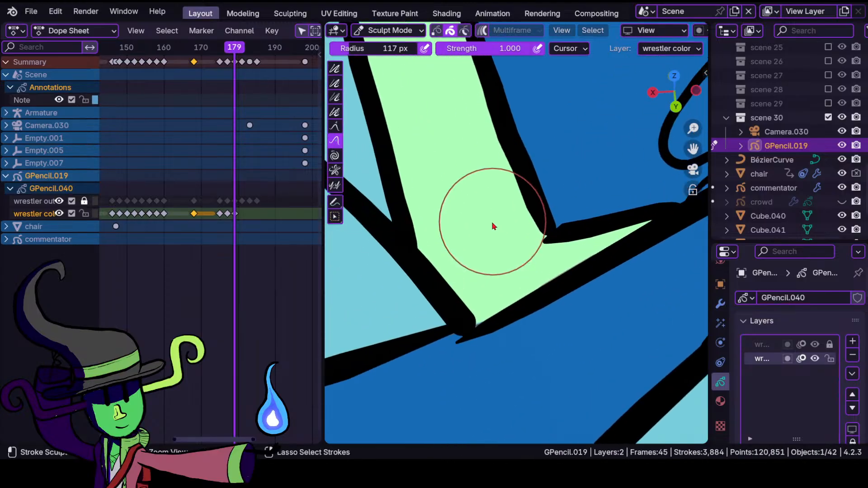
mouse_move(479, 310)
left_mouse_down()
mouse_move(479, 324)
mouse_move(451, 331)
mouse_move(461, 327)
left_mouse_up()
middle_click_drag(517, 214, 555, 295, "ctrl")
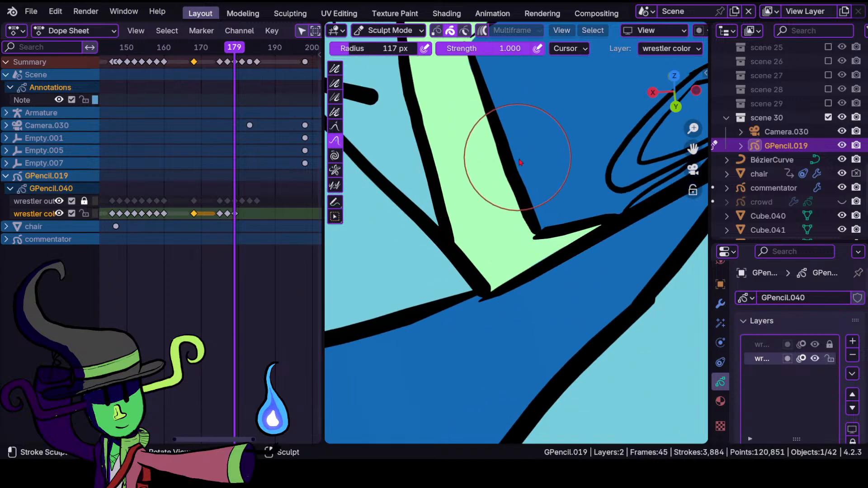
- Fill the large light blue section with dark blue from its outer edge to the first hook and the curved line
middle_click_drag(508, 165, 527, 230, "ctrl")
middle_click_drag(462, 178, 495, 361, "shift")
middle_click_drag(475, 280, 468, 263, "ctrl")
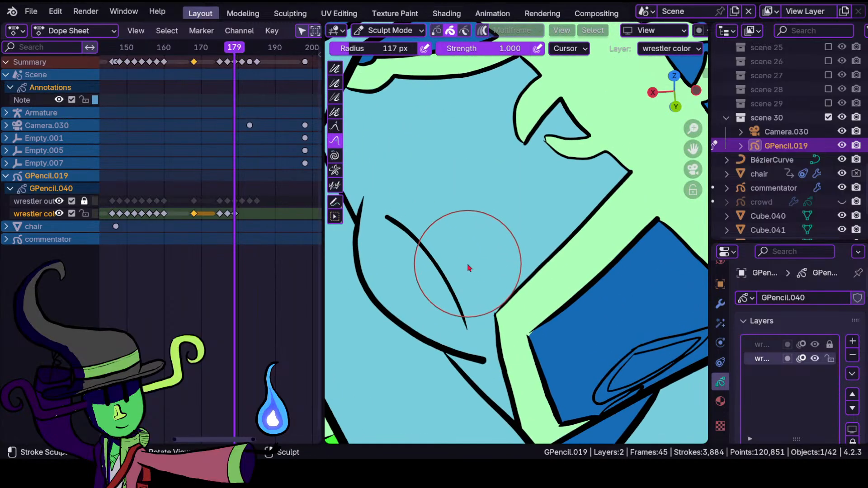
middle_click_drag(453, 187, 491, 294, "shift")
mouse_move(430, 245)
middle_mouse_down("shift")
mouse_move(487, 230)
mouse_move(485, 239)
middle_mouse_up("shift")
left_click(389, 30)
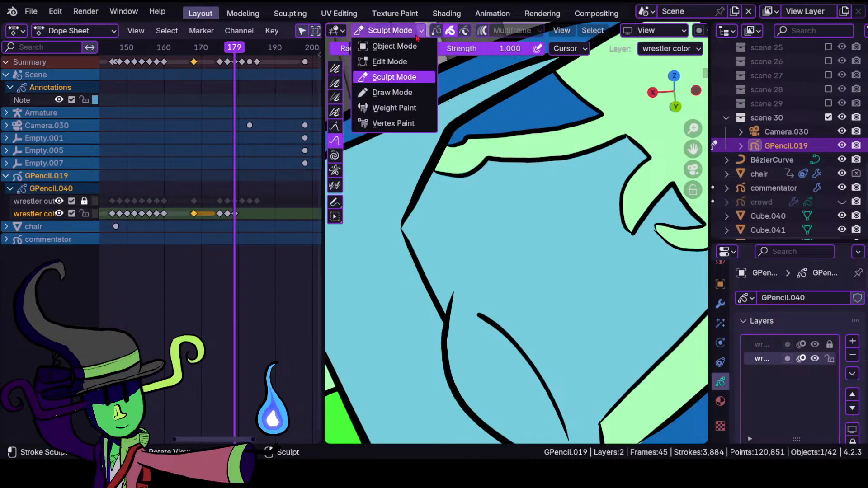
left_click(406, 93)
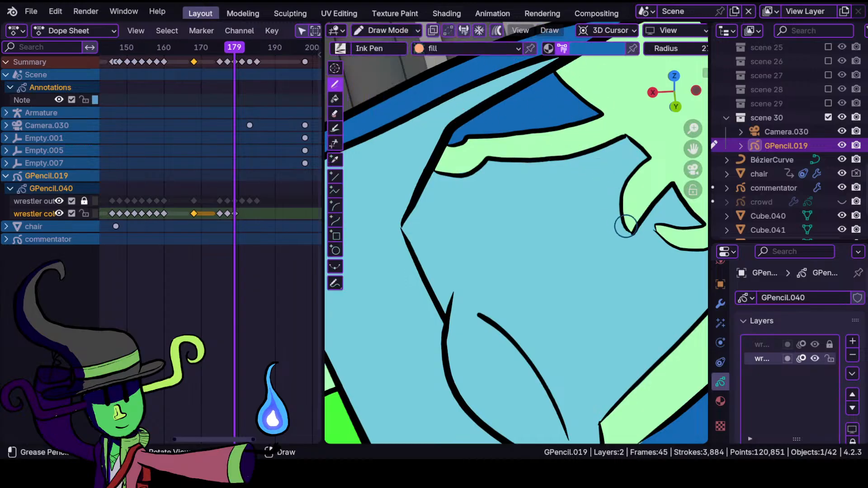
mouse_move(588, 297)
left_mouse_down()
mouse_move(512, 386)
mouse_move(459, 408)
mouse_move(441, 318)
mouse_move(400, 222)
mouse_move(409, 192)
mouse_move(438, 156)
left_mouse_up()
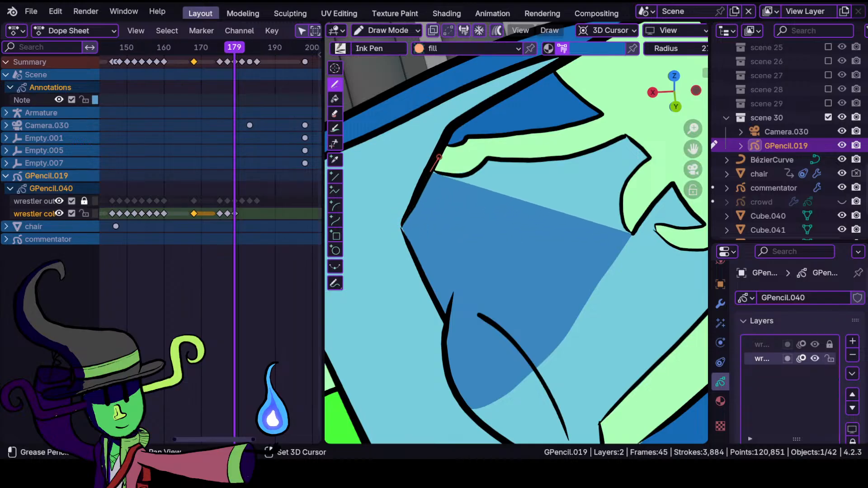
mouse_move(477, 176)
left_mouse_down()
mouse_move(496, 150)
mouse_move(529, 158)
mouse_move(622, 140)
left_mouse_up()
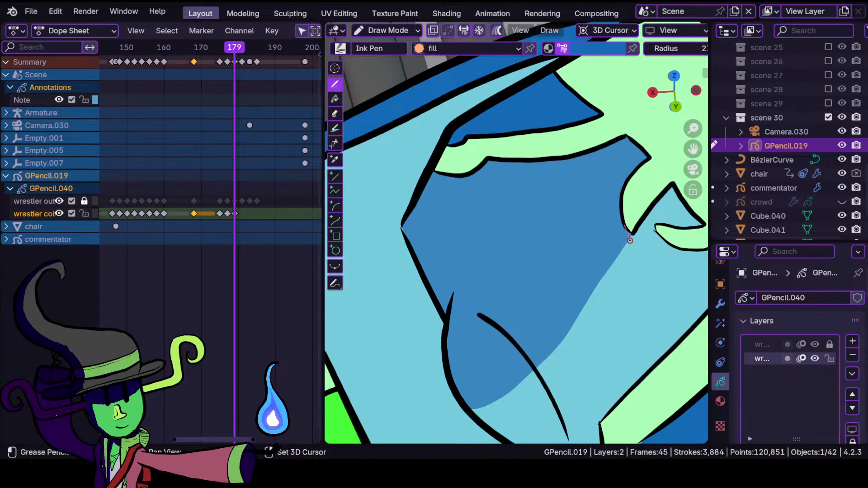
left_click_drag(634, 243, 633, 242)
mouse_move(571, 238)
middle_mouse_down()
mouse_move(546, 271)
mouse_move(522, 251)
middle_mouse_up()
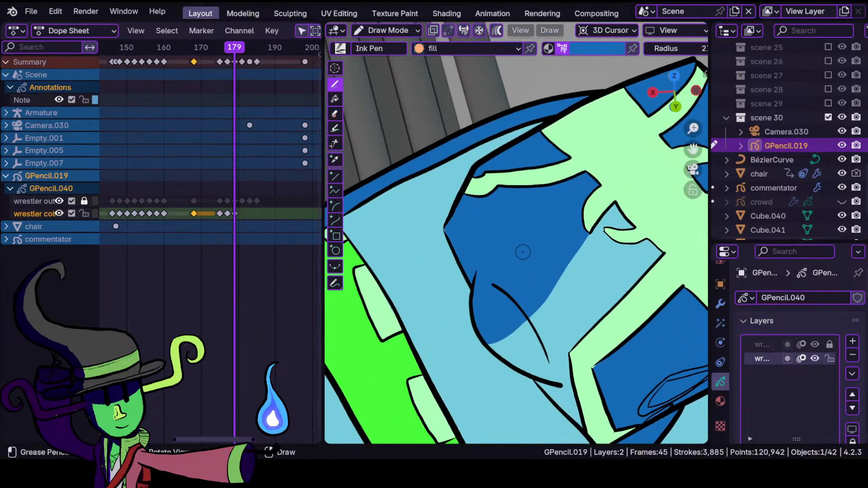
- Fill the triangular notch between the hooks and the remaining light blue area beside the diagonal band with dark blue
mouse_move(527, 281)
middle_mouse_down("ctrl")
mouse_move(548, 240)
mouse_move(413, 229)
mouse_move(484, 195)
mouse_move(519, 147)
mouse_move(492, 153)
middle_mouse_up("ctrl")
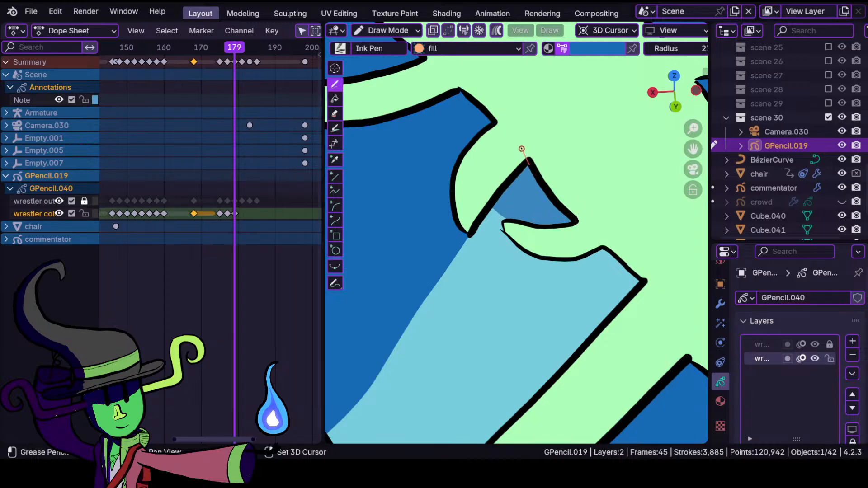
left_click_drag(520, 146, 520, 147, "shift")
scroll(494, 326, "down", 4)
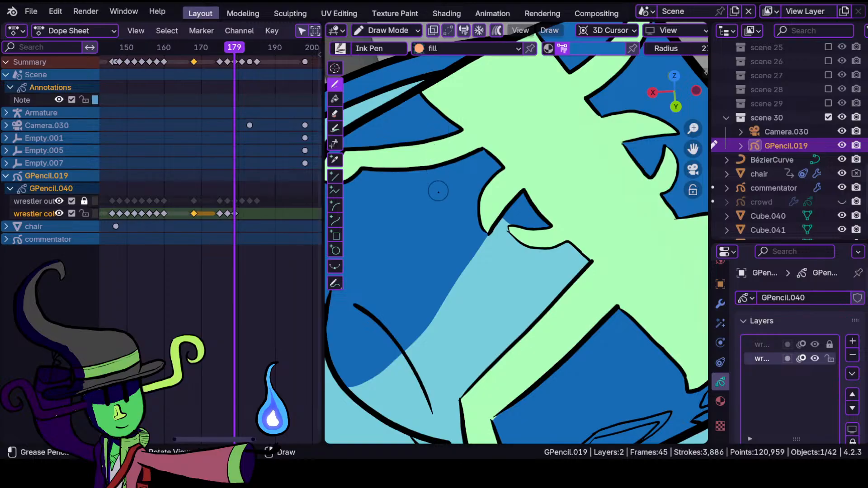
mouse_move(482, 312)
middle_mouse_down("ctrl")
mouse_move(464, 254)
mouse_move(477, 283)
mouse_move(556, 216)
middle_mouse_up("ctrl")
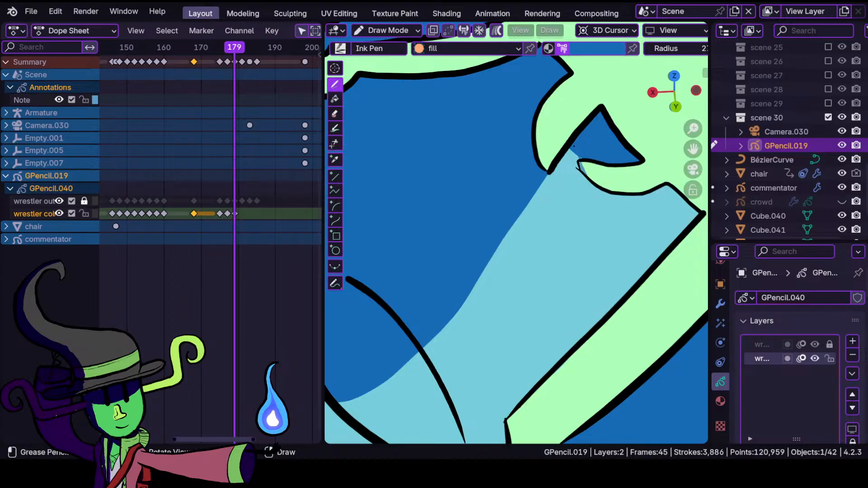
mouse_move(535, 183)
left_mouse_down("shift")
mouse_move(416, 276)
mouse_move(351, 352)
mouse_move(328, 392)
mouse_move(345, 423)
mouse_move(424, 444)
mouse_move(488, 444)
mouse_move(513, 405)
mouse_move(702, 213)
mouse_move(662, 177)
mouse_move(651, 180)
left_mouse_up("shift")
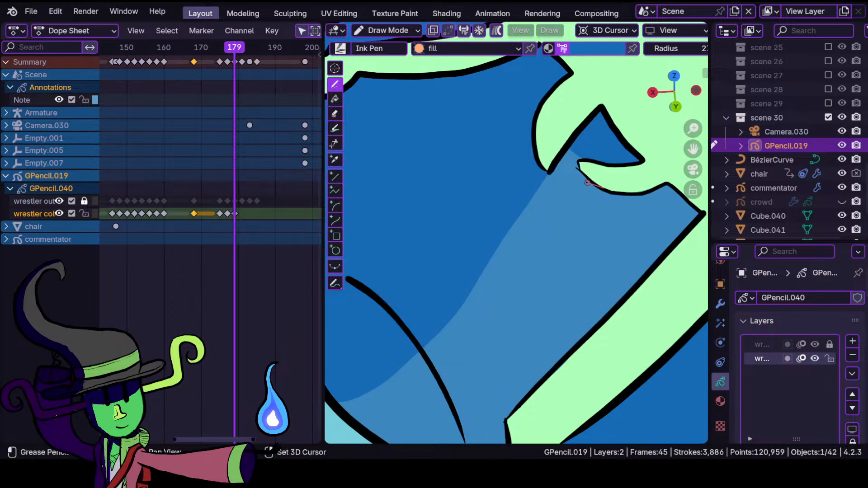
left_click_drag(582, 175, 587, 172, "shift")
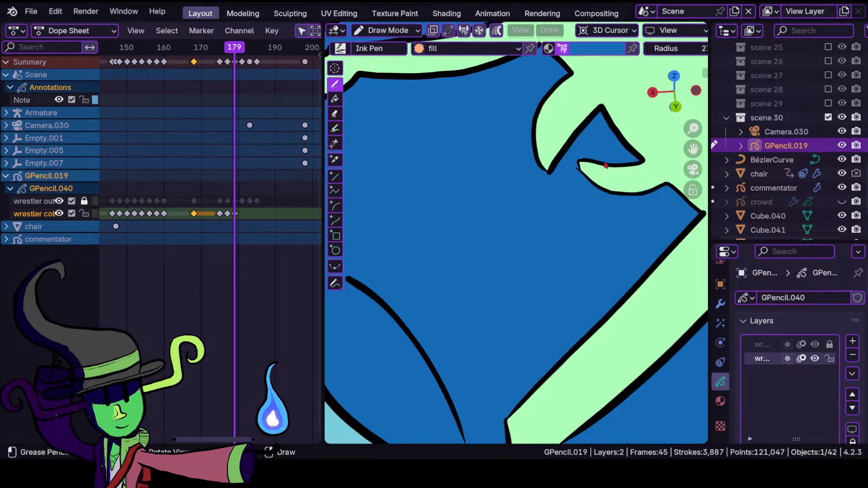
- Fill the narrow light blue wedge beside the band's lower bend with dark blue, down to its point
middle_click_drag(540, 235, 465, 219, "ctrl")
middle_click_drag(461, 294, 482, 177, "ctrl")
mouse_move(429, 195)
middle_mouse_down("ctrl")
mouse_move(445, 227)
mouse_move(446, 215)
mouse_move(474, 230)
middle_mouse_up("ctrl")
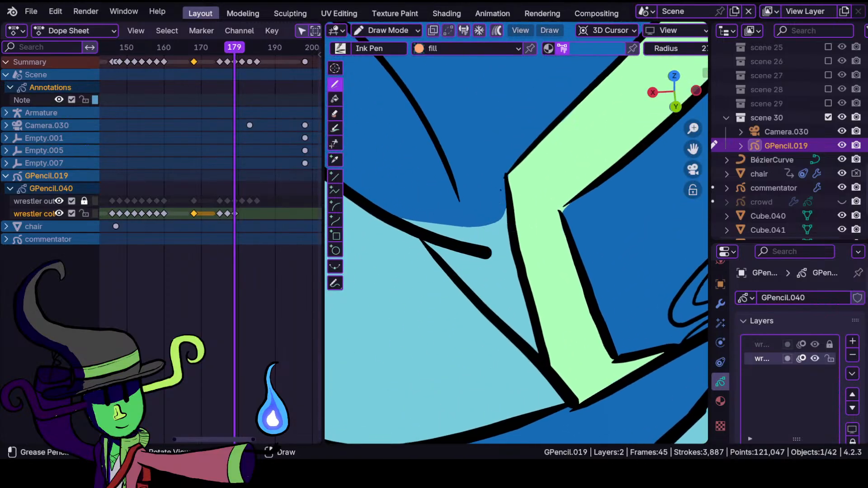
mouse_move(418, 227)
left_mouse_down()
mouse_move(477, 230)
mouse_move(518, 334)
mouse_move(538, 359)
left_mouse_up()
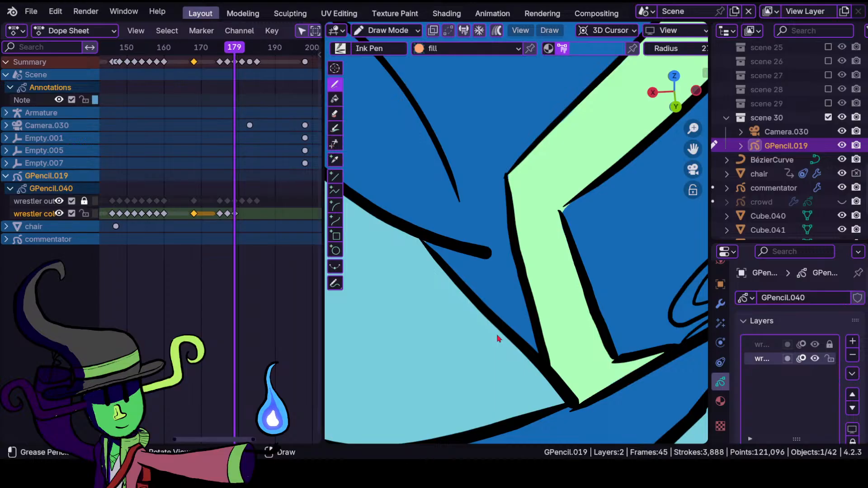
- Fill the thin sliver beneath the oval shape with the palette's pale green
mouse_move(529, 204)
middle_mouse_down("ctrl")
mouse_move(529, 301)
mouse_move(531, 248)
mouse_move(435, 305)
middle_mouse_up("ctrl")
mouse_move(515, 287)
middle_mouse_down("ctrl")
mouse_move(513, 190)
mouse_move(500, 323)
mouse_move(500, 221)
mouse_move(532, 215)
middle_mouse_up("ctrl")
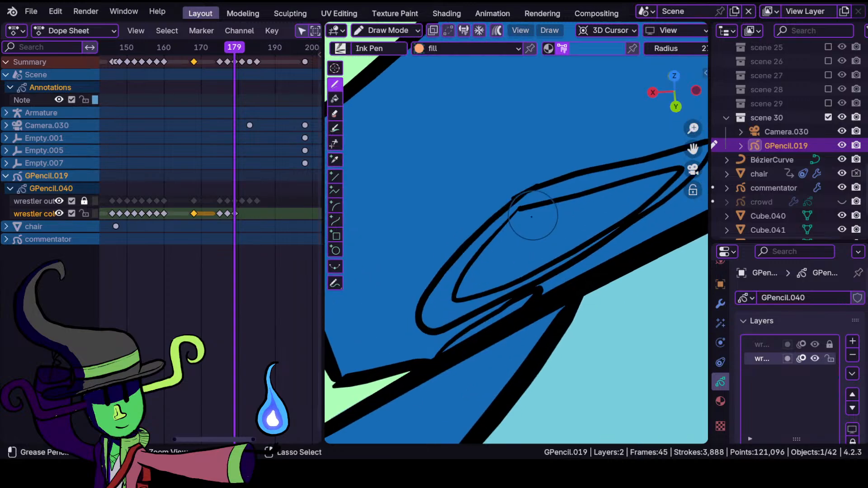
left_click(610, 49)
left_click(532, 199)
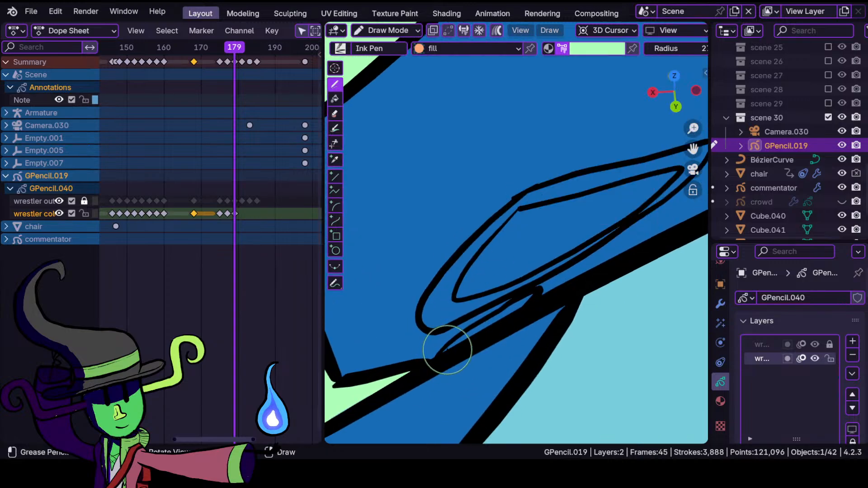
left_click_drag(457, 338, 528, 299)
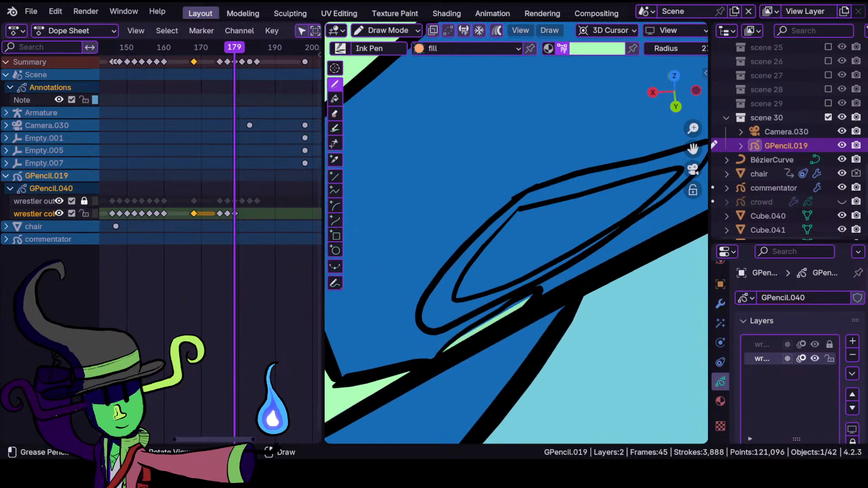
- Complete the pale green sliver under the wider oval and fill the long sliver beneath the narrow oval with the same pale green
left_click_drag(486, 320, 471, 328, "shift")
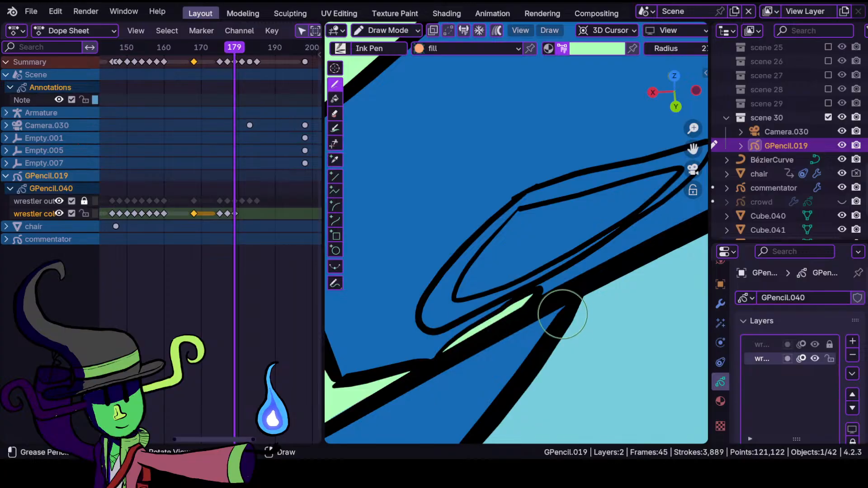
middle_click_drag(570, 266, 354, 370, "shift")
mouse_move(507, 301)
middle_mouse_down("shift")
mouse_move(441, 291)
mouse_move(500, 248)
mouse_move(537, 281)
mouse_move(461, 311)
middle_mouse_up("shift")
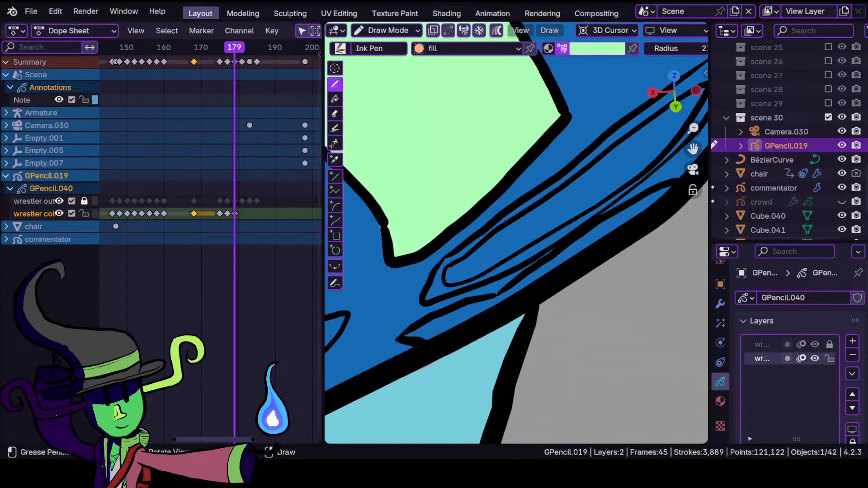
left_click_drag(646, 201, 555, 257)
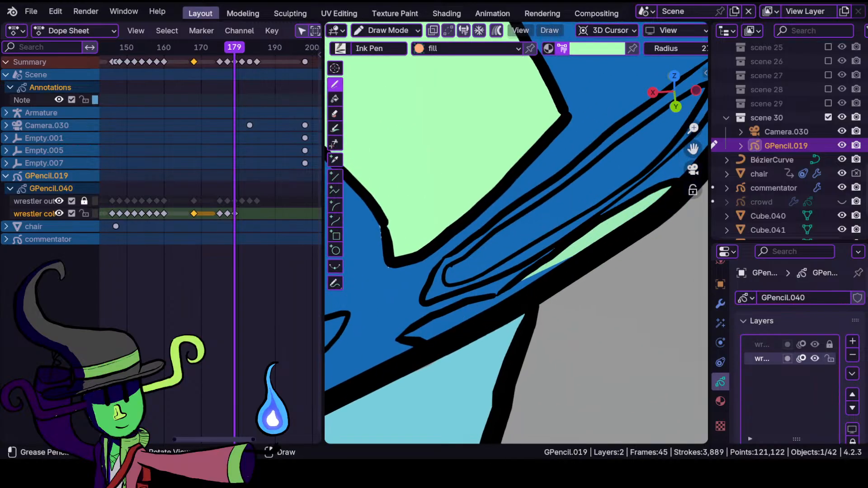
left_click_drag(496, 292, 404, 336)
left_click_drag(651, 205, 671, 190)
mouse_move(533, 239)
middle_mouse_down("ctrl")
mouse_move(517, 379)
mouse_move(503, 364)
middle_mouse_up("ctrl")
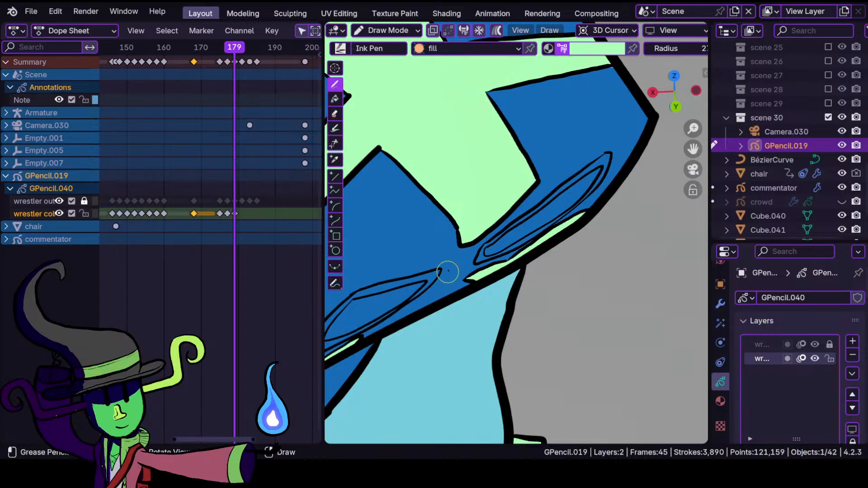
mouse_move(488, 306)
middle_mouse_down("shift")
mouse_move(527, 211)
mouse_move(482, 258)
middle_mouse_up("shift")
scroll(513, 262, "up", 2)
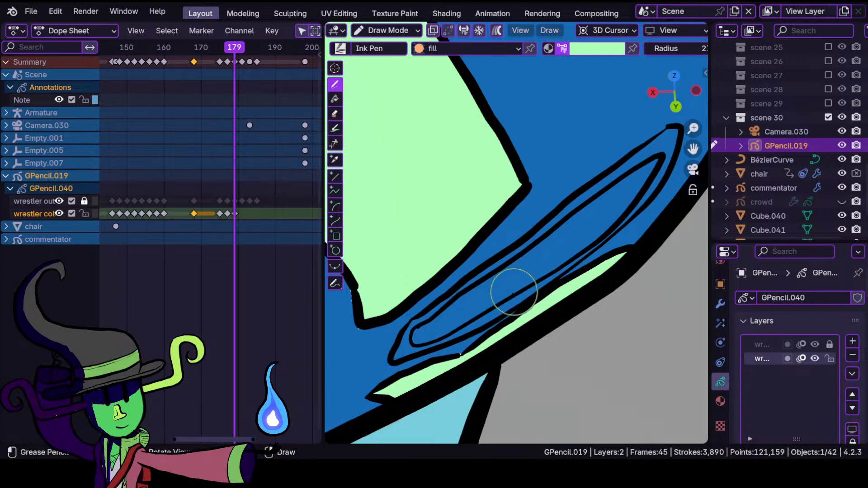
middle_click_drag(508, 291, 519, 262, "ctrl")
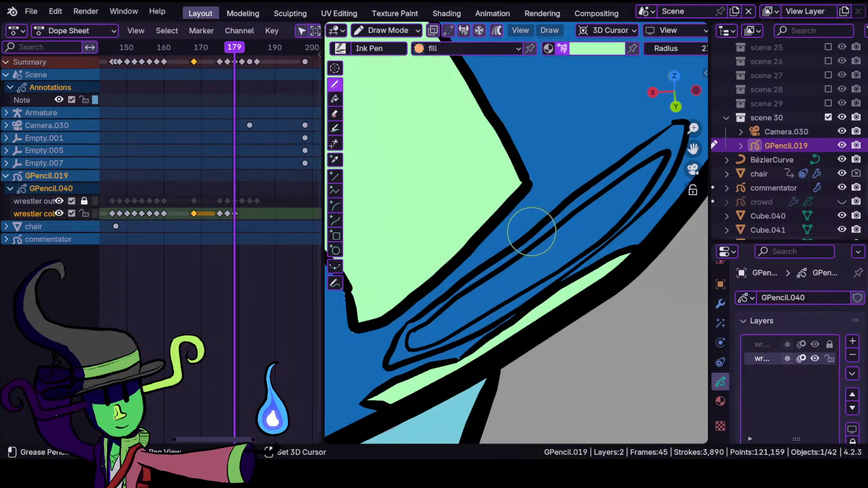
middle_click_drag(529, 229, 509, 244, "shift")
- Fill the whole narrow oval above the pale green sliver with the wrestlers palette's bright green, up to its outer outline
left_click(608, 49)
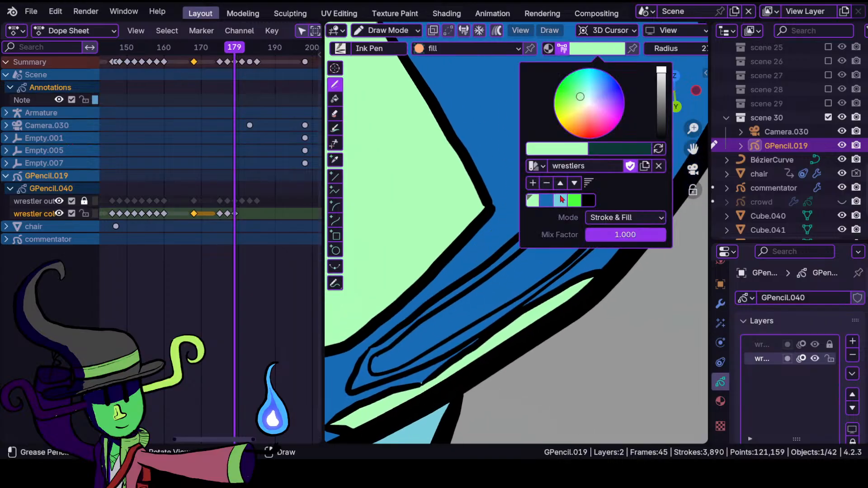
left_click(574, 204)
mouse_move(465, 286)
middle_mouse_down("ctrl")
mouse_move(473, 324)
mouse_move(490, 266)
mouse_move(513, 242)
middle_mouse_up("ctrl")
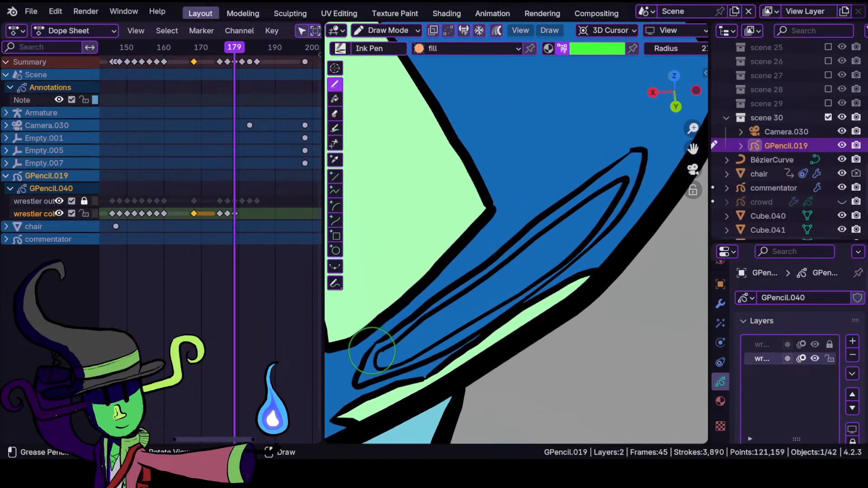
mouse_move(381, 342)
left_mouse_down()
mouse_move(363, 377)
mouse_move(467, 343)
mouse_move(529, 297)
mouse_move(618, 219)
mouse_move(633, 183)
mouse_move(631, 156)
left_mouse_up()
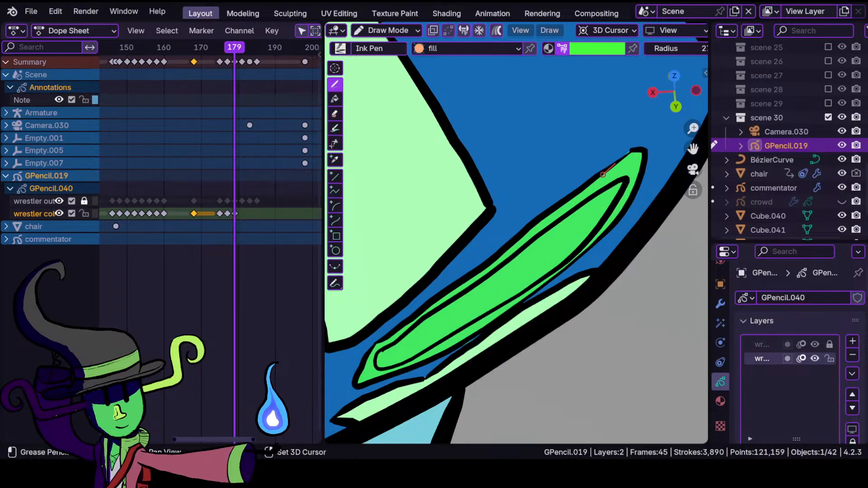
left_click_drag(469, 279, 464, 283, "shift")
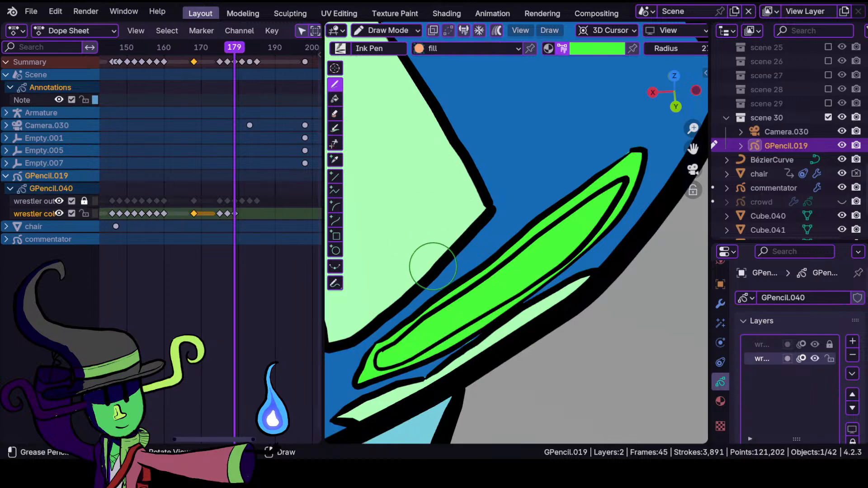
- Fill the inner outline of the narrow bright green oval with the palette's pale green
left_click(595, 48)
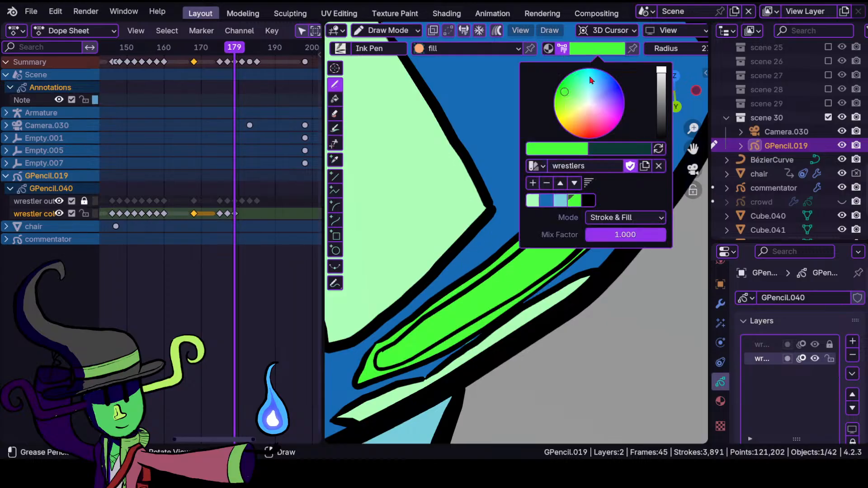
left_click(533, 201)
mouse_move(463, 319)
middle_mouse_down("ctrl")
mouse_move(492, 375)
mouse_move(507, 284)
mouse_move(500, 271)
middle_mouse_up("ctrl")
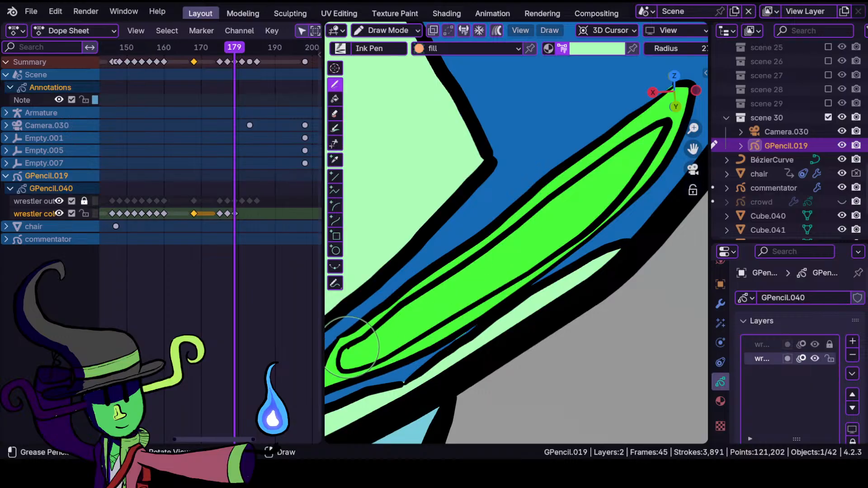
mouse_move(350, 359)
left_mouse_down("shift")
mouse_move(400, 351)
mouse_move(540, 265)
mouse_move(626, 189)
mouse_move(670, 125)
mouse_move(655, 127)
left_mouse_up("shift")
left_click_drag(604, 154, 545, 201, "shift")
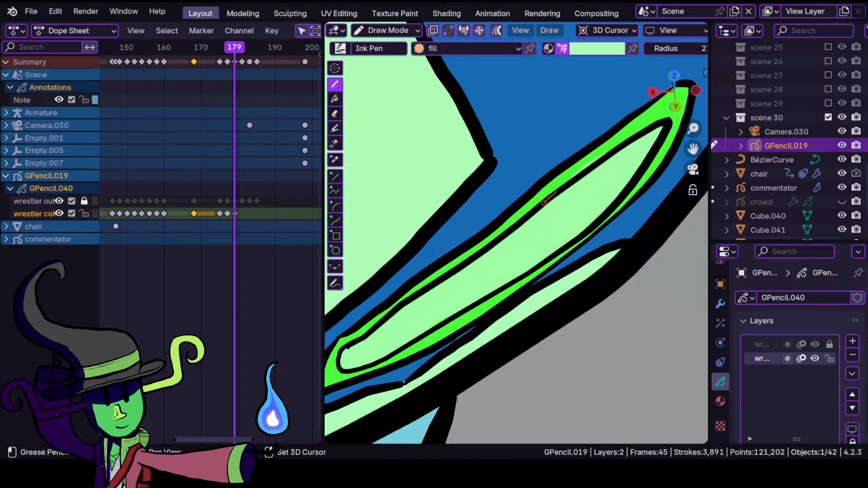
left_click_drag(414, 299, 382, 323, "shift")
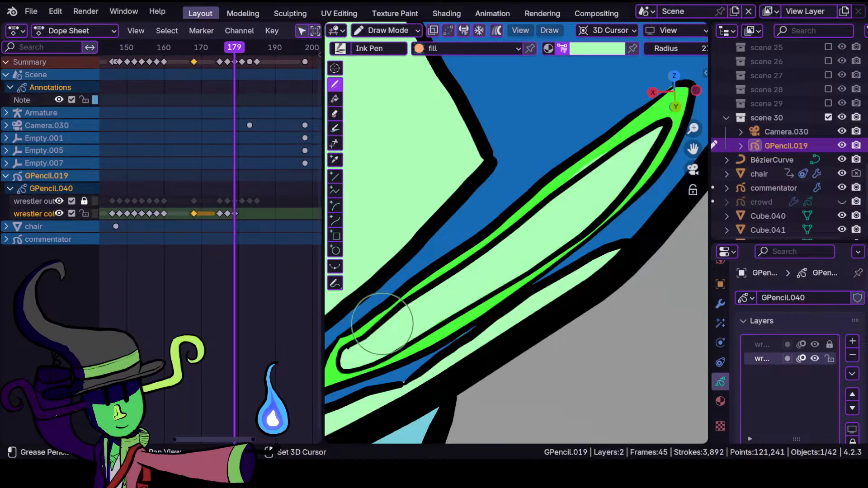
mouse_move(525, 257)
middle_mouse_down("ctrl")
mouse_move(519, 331)
mouse_move(539, 240)
mouse_move(461, 317)
mouse_move(454, 270)
middle_mouse_up("ctrl")
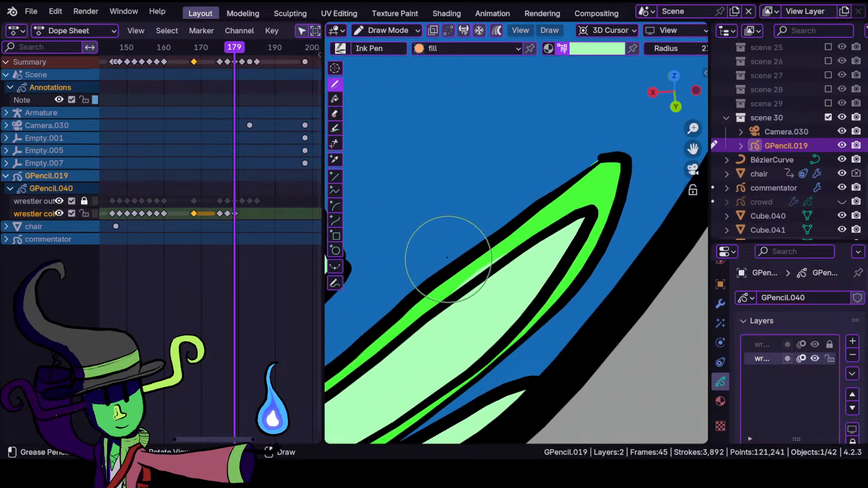
left_click(387, 31)
left_click(397, 75)
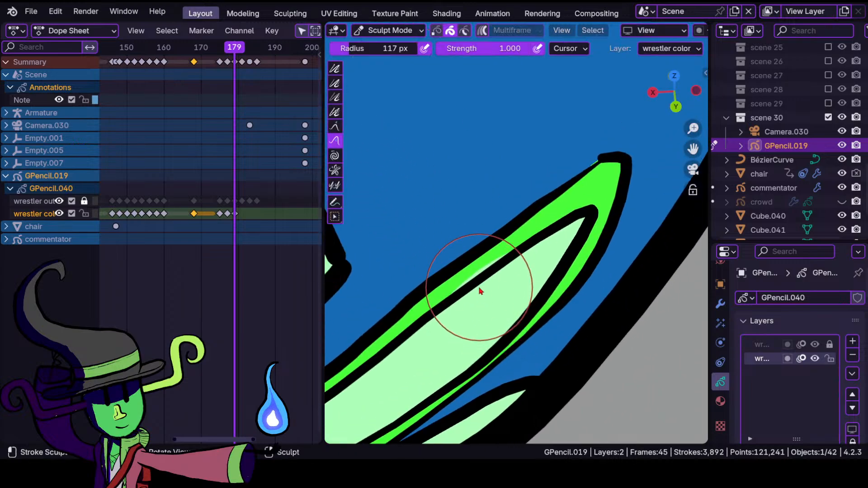
mouse_move(497, 325)
middle_mouse_down("ctrl")
mouse_move(506, 350)
mouse_move(492, 384)
middle_mouse_up("ctrl")
middle_click_drag(399, 338, 591, 224, "shift")
mouse_move(472, 278)
middle_mouse_down("ctrl")
mouse_move(471, 245)
mouse_move(541, 198)
middle_mouse_up("ctrl")
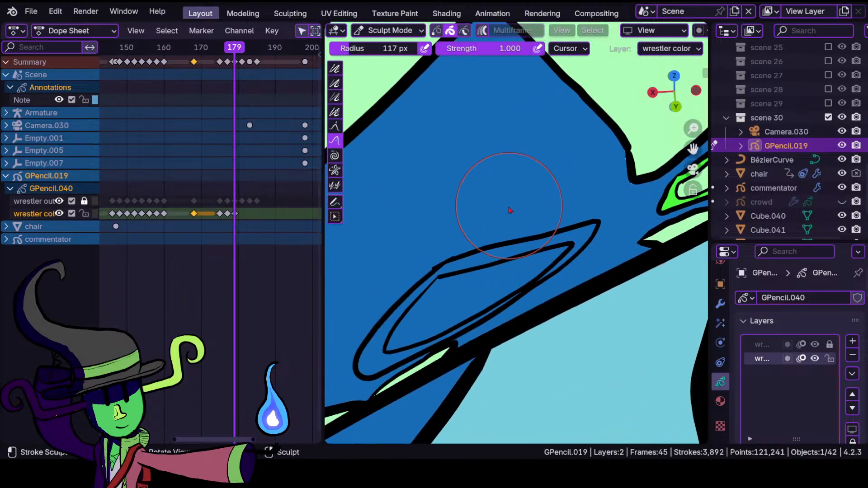
left_click(407, 30)
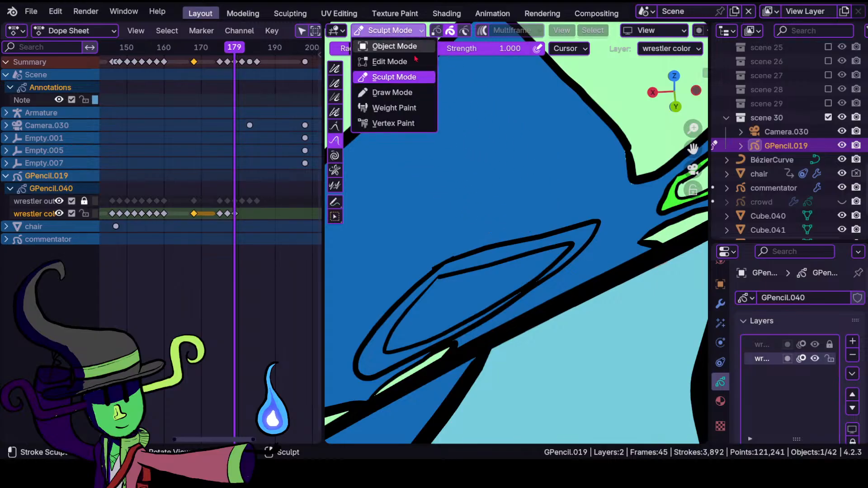
left_click(402, 93)
- Fill the wider oval on the dark blue mask with the palette's bright green, following its outer outline
left_click(603, 49)
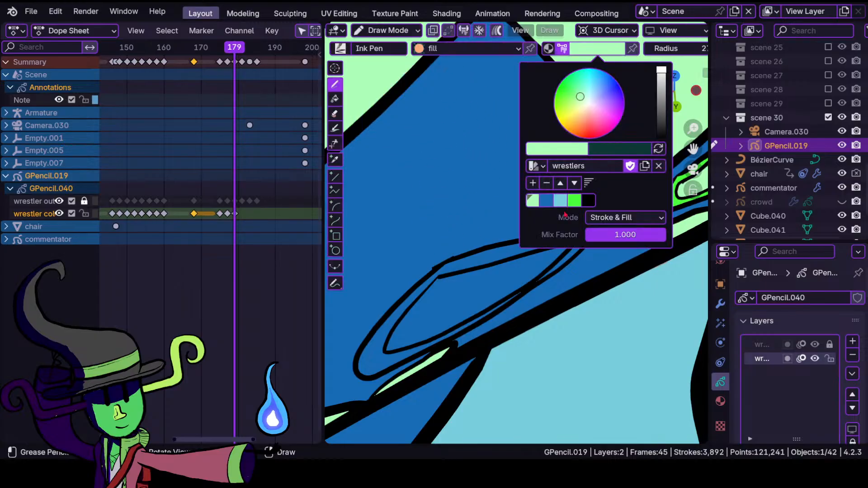
left_click(574, 200)
scroll(426, 314, "up", 5)
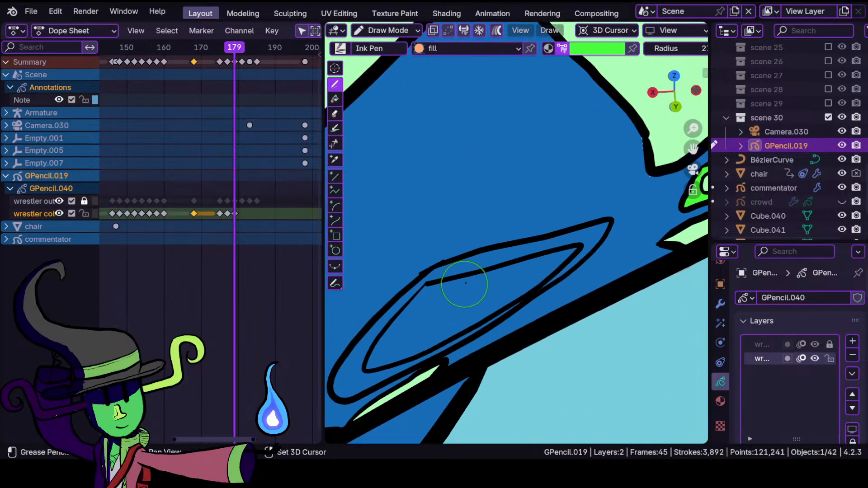
left_click_drag(489, 296, 524, 277, "shift")
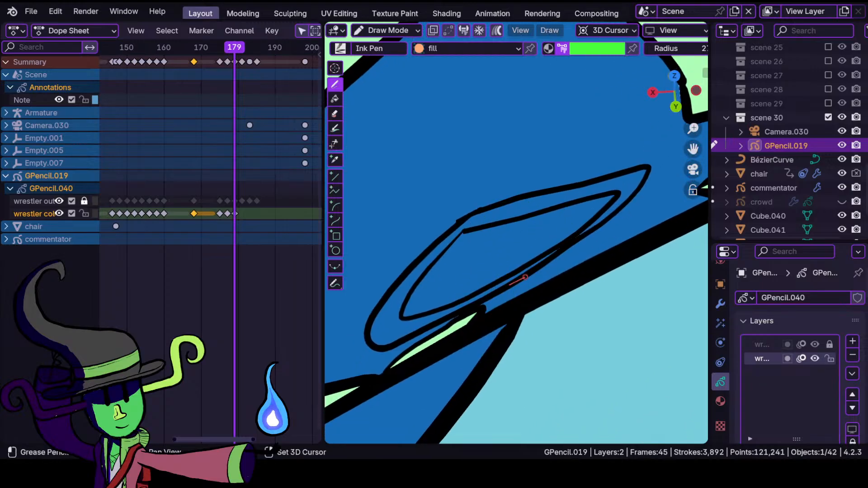
mouse_move(631, 200)
left_mouse_down()
mouse_move(645, 162)
mouse_move(453, 221)
mouse_move(384, 305)
mouse_move(364, 346)
mouse_move(400, 347)
left_mouse_up()
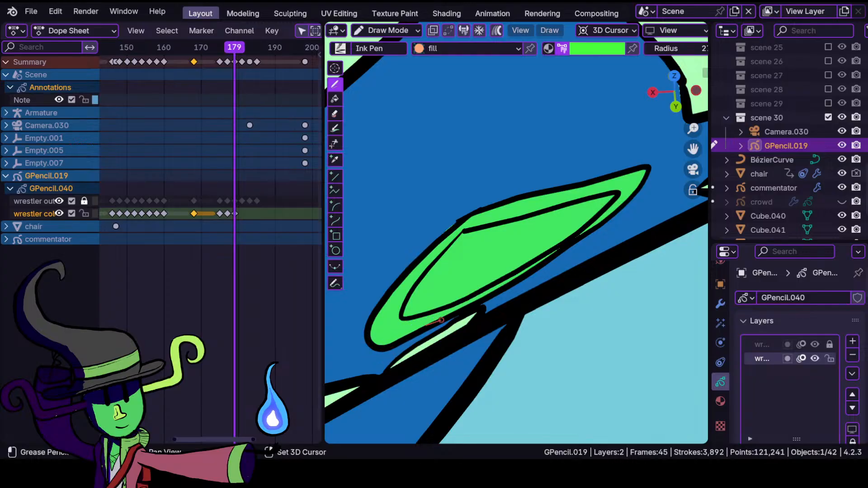
left_click_drag(465, 305, 468, 304)
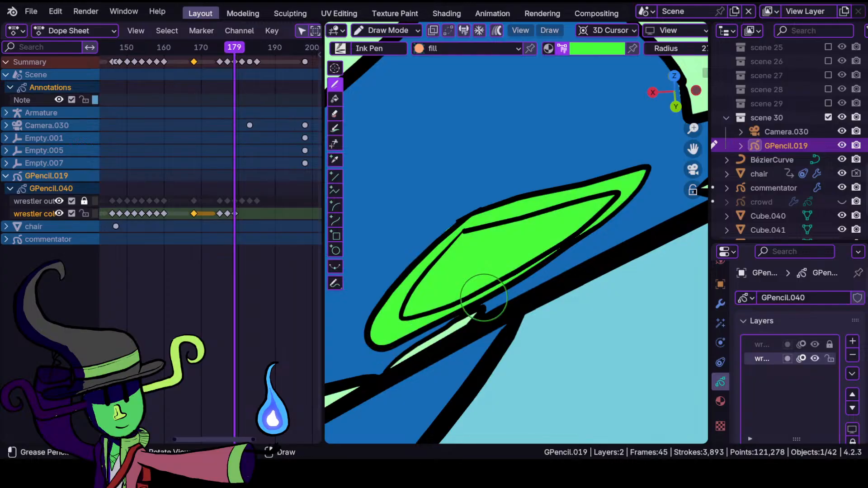
left_click(388, 30)
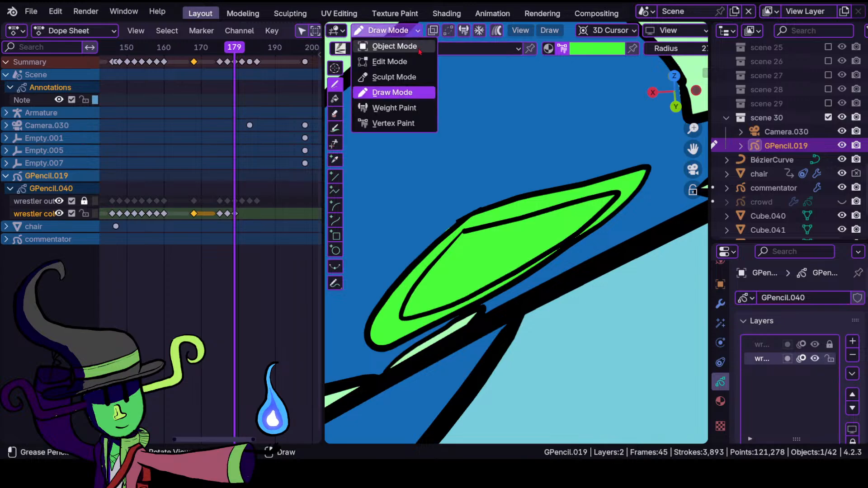
left_click(415, 76)
scroll(433, 244, "up", 2)
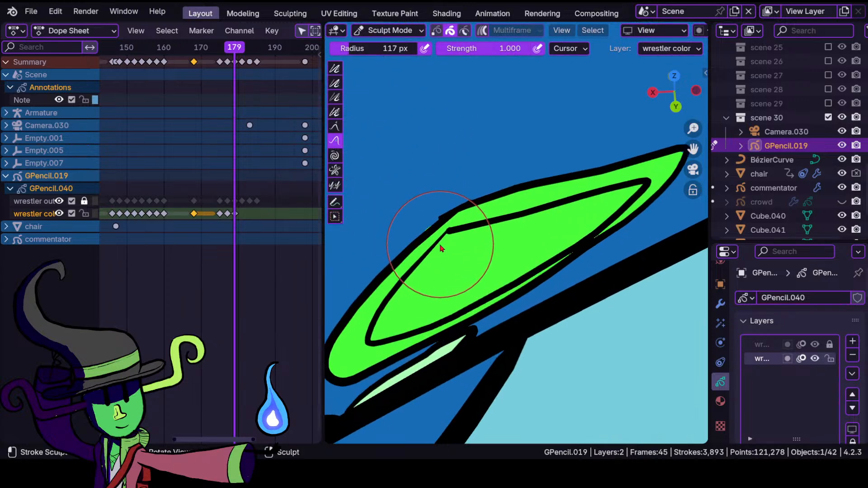
left_click(389, 30)
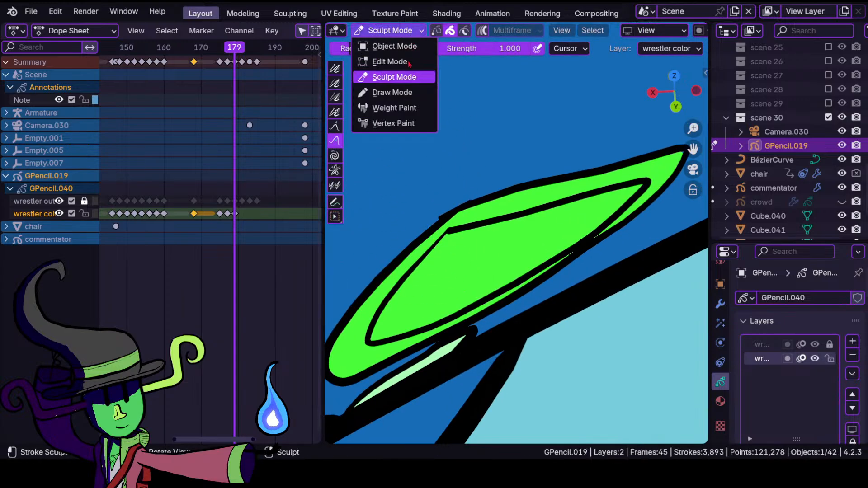
left_click(392, 92)
- Fill the inner outline of the wider bright green oval with the palette's pale green
left_click(615, 50)
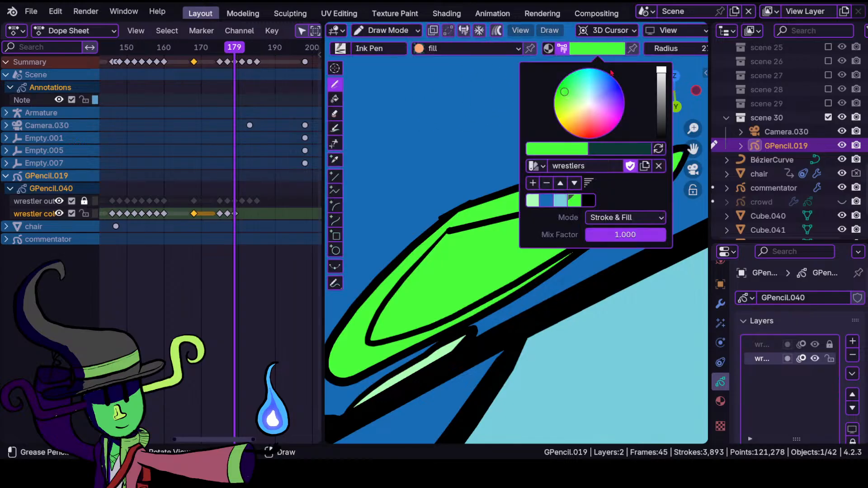
left_click(534, 200)
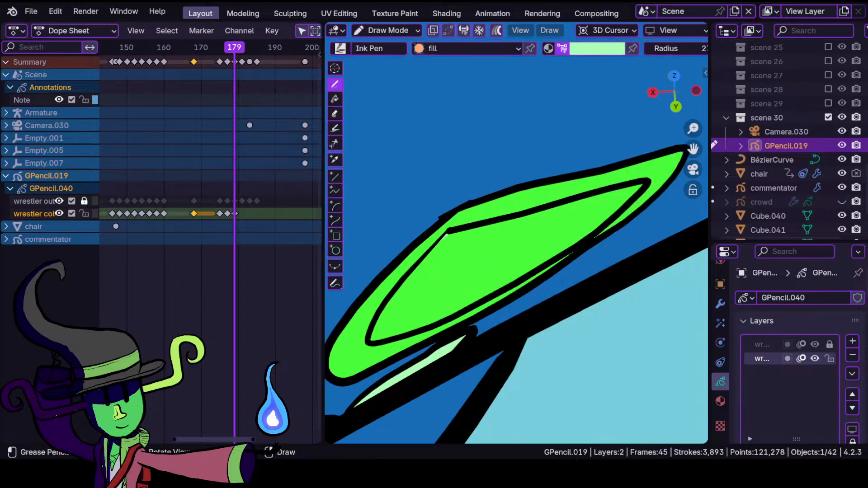
mouse_move(375, 328)
left_mouse_down()
mouse_move(576, 253)
mouse_move(631, 204)
mouse_move(653, 168)
left_mouse_up()
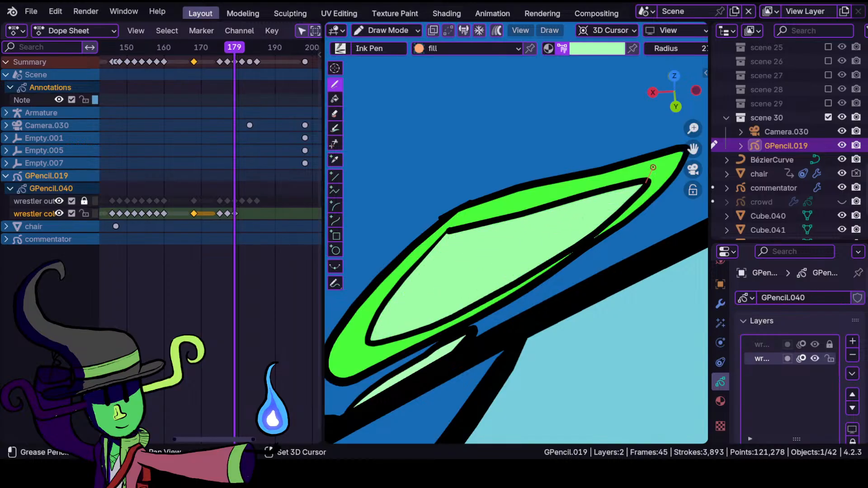
left_click_drag(578, 211, 570, 216, "shift")
- Switch to Sculpt Mode near the pale green patches on the bright green stripe and save cowboy shite.blend
middle_click_drag(537, 259, 538, 347, "ctrl")
middle_click_drag(473, 275, 512, 231, "ctrl")
middle_click_drag(426, 234, 527, 289, "shift")
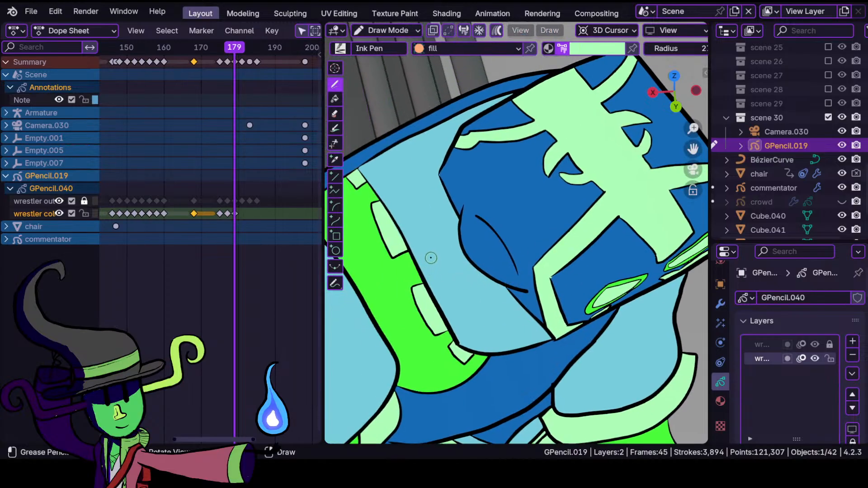
mouse_move(430, 258)
middle_mouse_down("ctrl")
mouse_move(478, 223)
mouse_move(487, 178)
middle_mouse_up("ctrl")
left_click(388, 30)
left_click(393, 76)
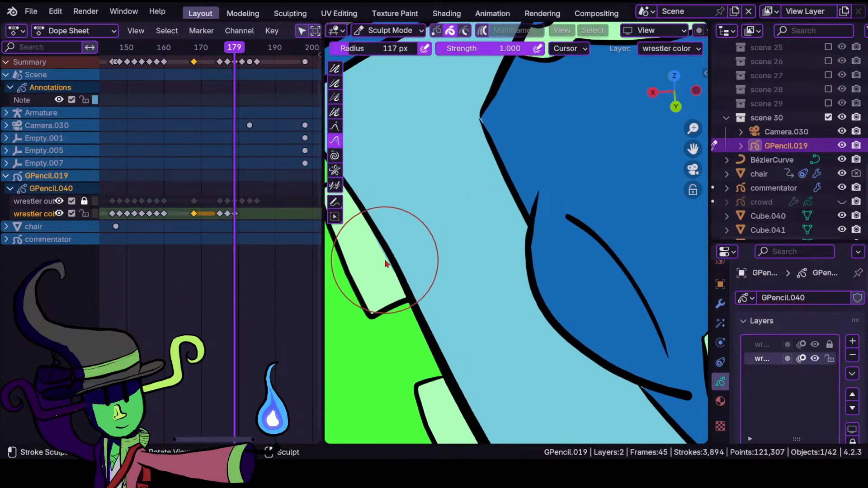
middle_click_drag(387, 247, 383, 336, "ctrl")
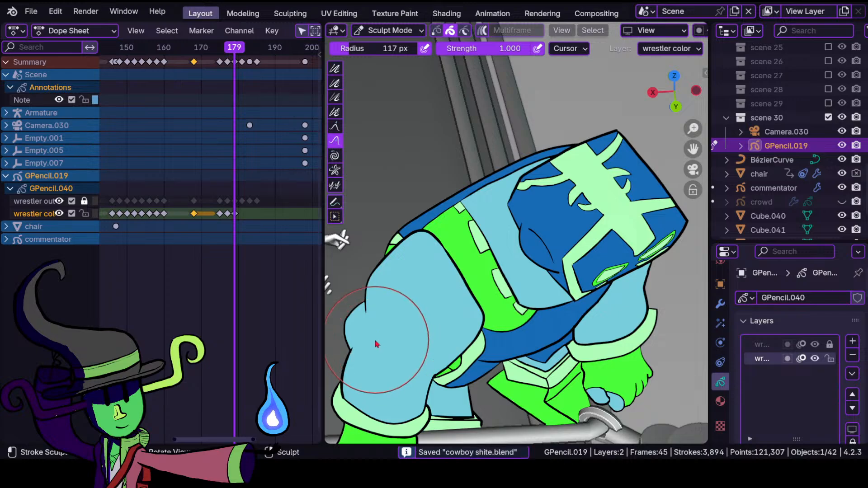
- Move the playhead to frame 181, the next keyframe of the wrestler's outline layer
scroll(258, 221, "up", 4)
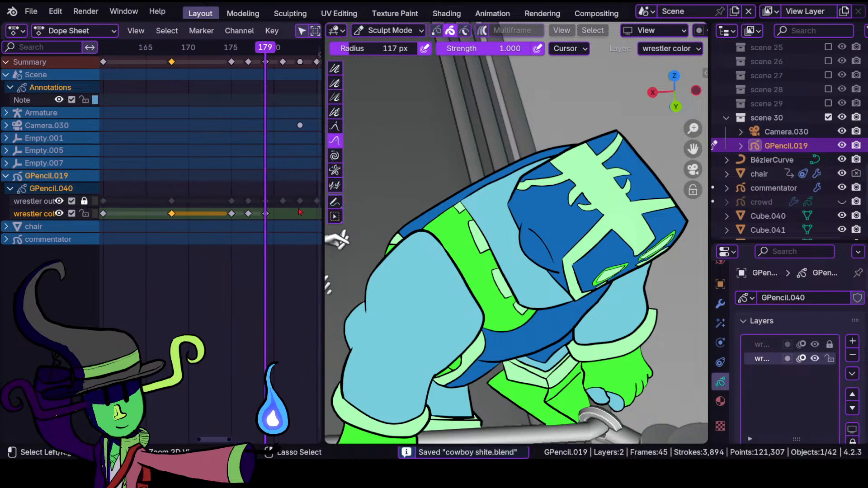
middle_click_drag(265, 222, 184, 231)
middle_click_drag(184, 232, 254, 245, "ctrl")
left_click_drag(198, 49, 192, 71)
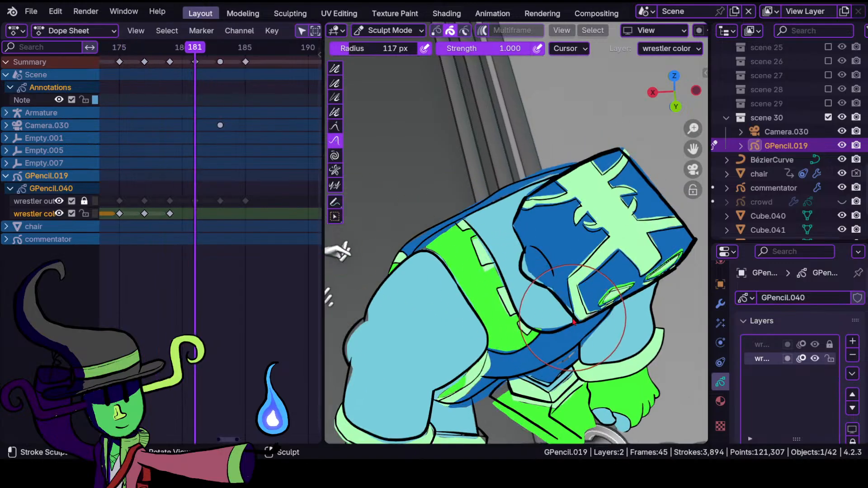
left_click_drag(571, 295, 569, 223)
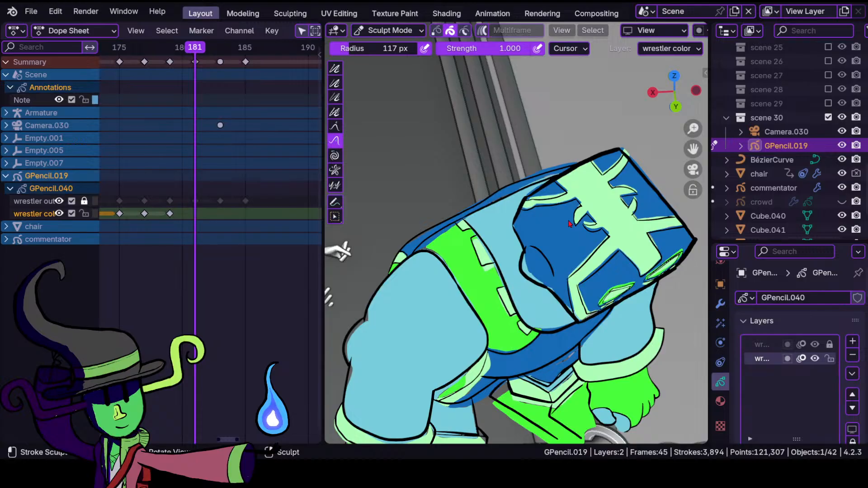
- Insert a blank frame at 181 on the wrestler color layer, enlarge the 3D viewport, and switch to Draw Mode
key("i")
left_click(564, 276)
middle_click_drag(526, 252, 475, 252, "ctrl")
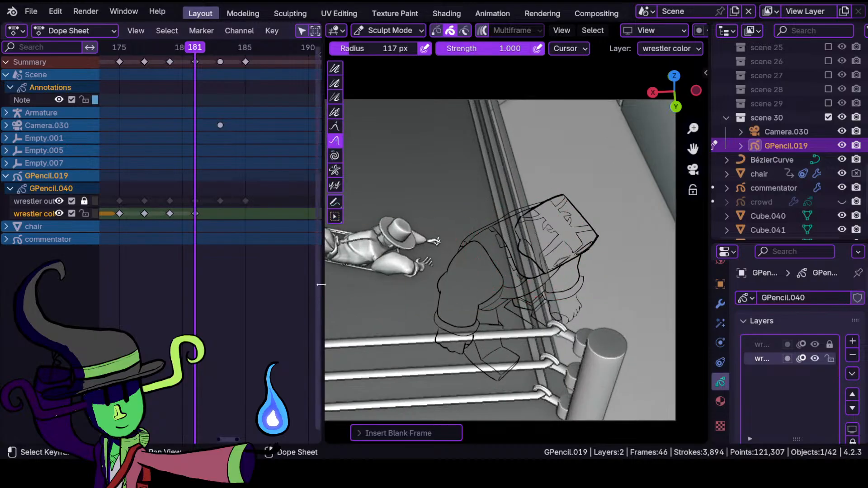
left_click_drag(320, 284, 202, 285)
middle_click_drag(457, 224, 443, 185, "ctrl")
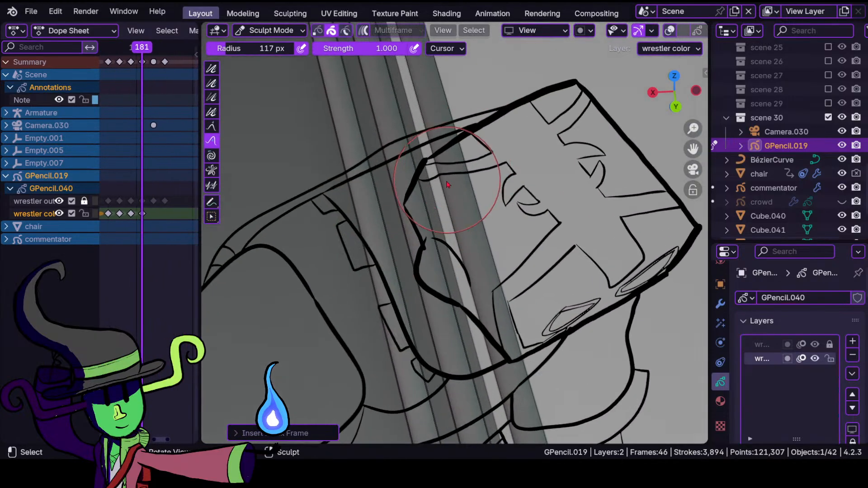
left_click(269, 31)
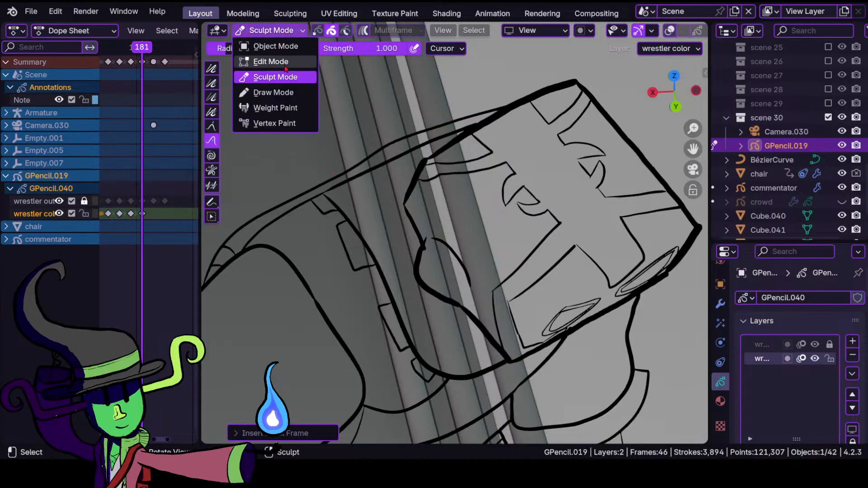
left_click(276, 91)
middle_click_drag(480, 140, 509, 148, "ctrl")
middle_click_drag(438, 255, 429, 196, "shift")
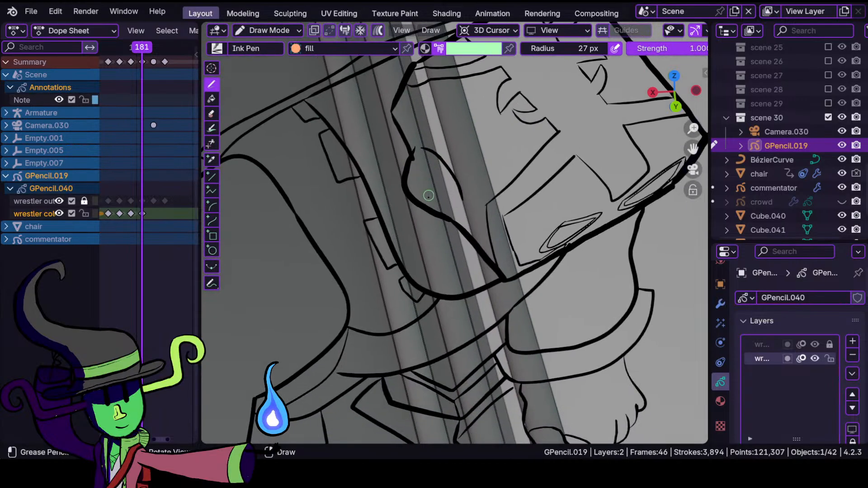
middle_click_drag(432, 228, 428, 205, "ctrl")
- Enlarge the 3D viewport area in the Scripting workspace and return to the Layout workspace
left_click(478, 48)
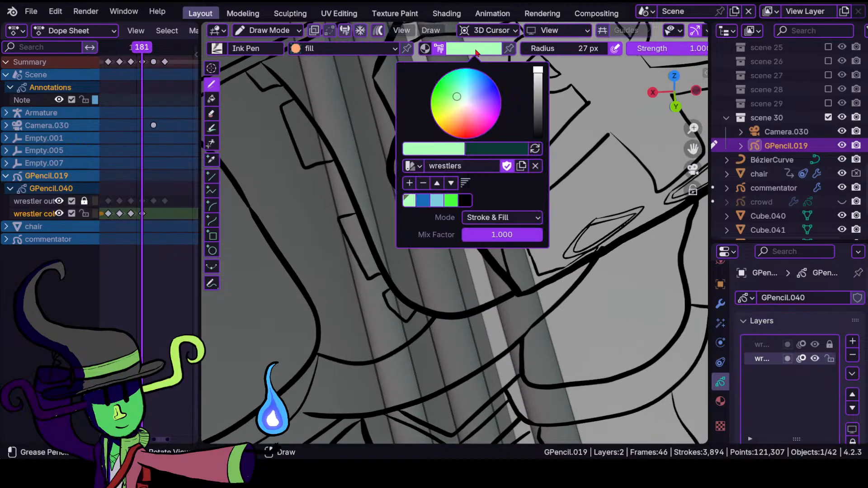
scroll(519, 17, "down", 4)
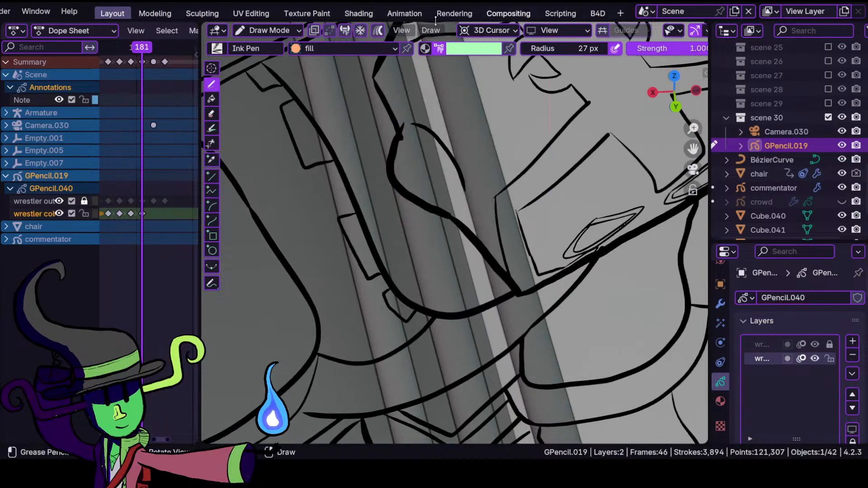
left_click(560, 14)
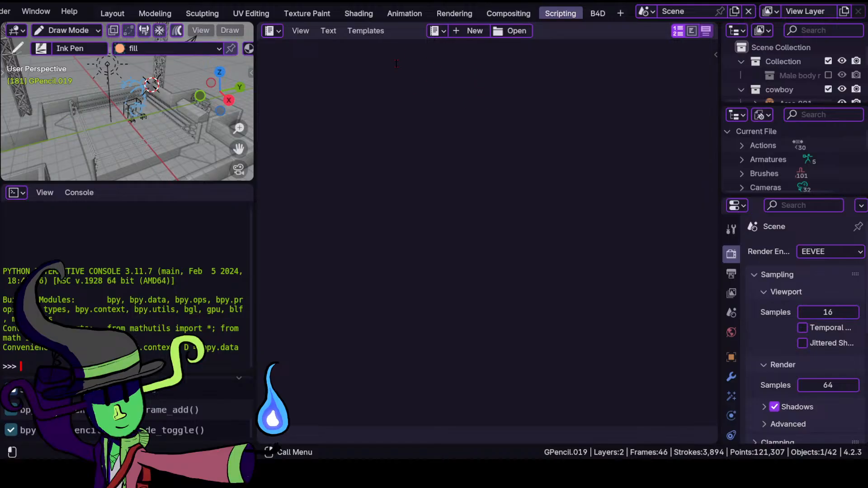
left_click_drag(255, 162, 380, 163)
left_click_drag(322, 183, 322, 258)
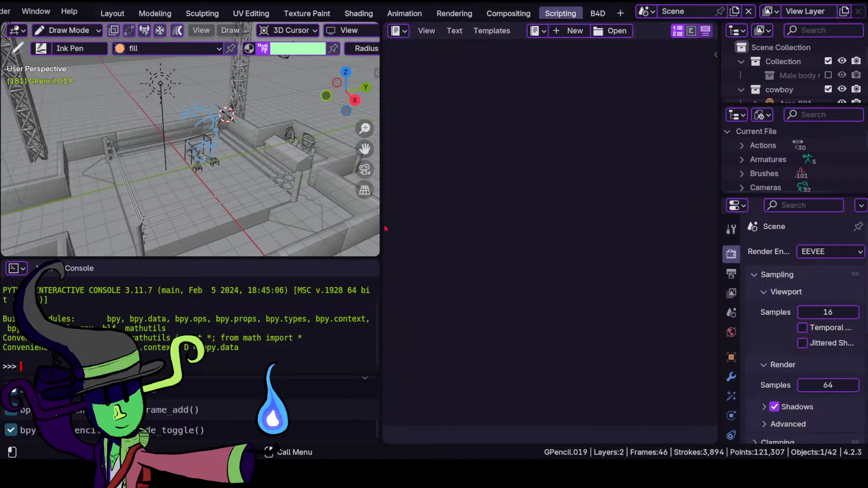
left_click_drag(380, 229, 325, 257)
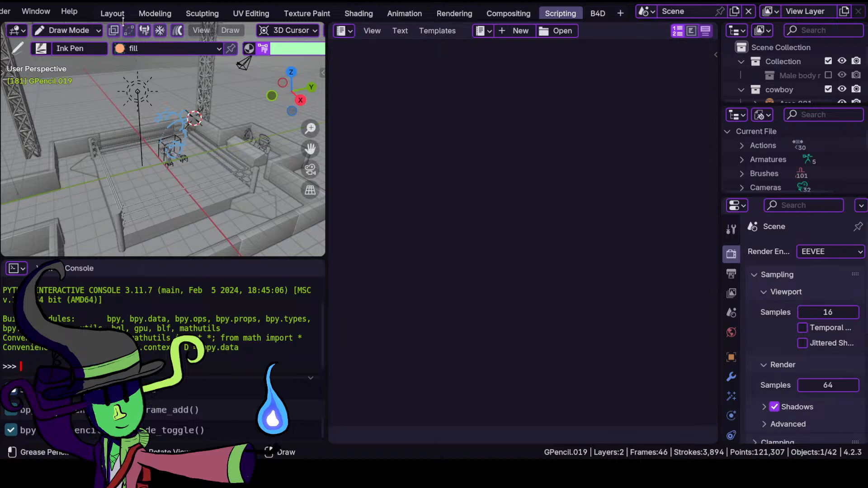
left_click(112, 13)
- Fill the wide strap across the wrestler's chest with the palette's bright green, following its outline
mouse_move(475, 278)
middle_mouse_down("ctrl")
mouse_move(474, 207)
mouse_move(550, 232)
mouse_move(529, 222)
mouse_move(517, 228)
middle_mouse_up("ctrl")
left_click(472, 49)
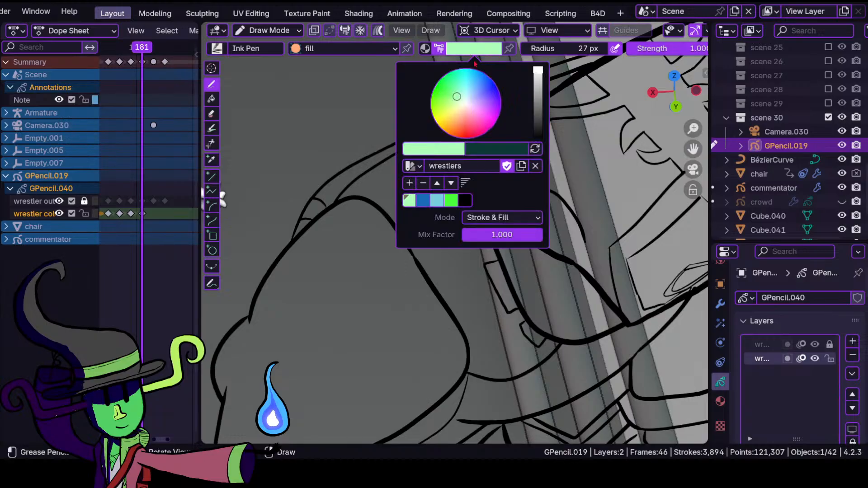
left_click(450, 199)
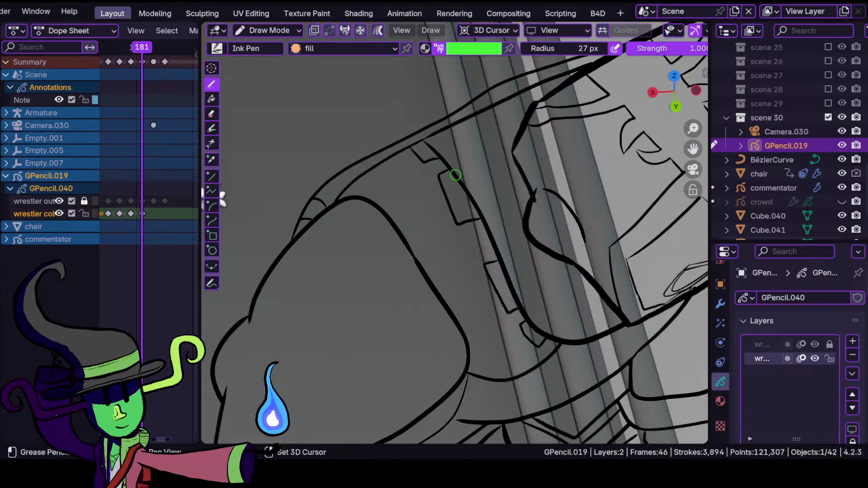
mouse_move(409, 130)
left_mouse_down("shift")
mouse_move(333, 203)
mouse_move(382, 264)
mouse_move(438, 363)
mouse_move(498, 379)
mouse_move(558, 353)
mouse_move(514, 306)
mouse_move(490, 232)
left_mouse_up("shift")
left_click_drag(458, 180, 457, 178, "shift")
- Fill the lowest small patch on the bright green chest strap with the palette's pale green
mouse_move(441, 270)
middle_mouse_down("ctrl")
mouse_move(460, 231)
mouse_move(396, 196)
mouse_move(418, 188)
mouse_move(360, 152)
middle_mouse_up("ctrl")
left_click(483, 50)
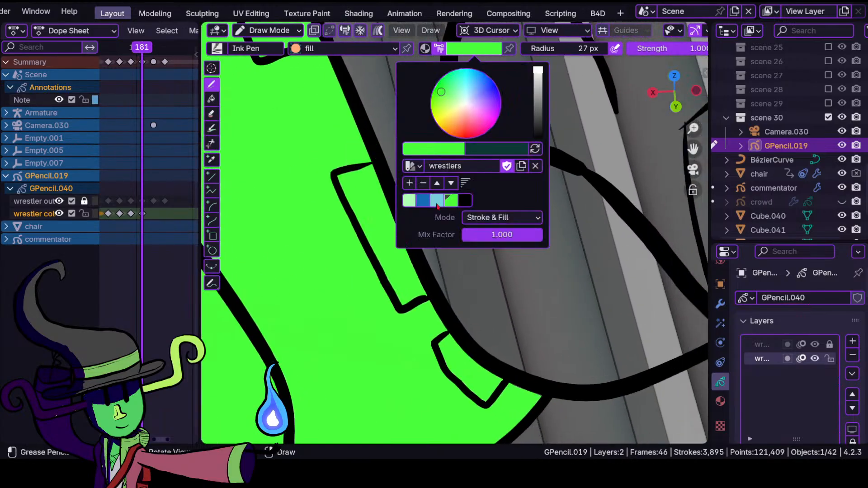
left_click(438, 202)
left_click(409, 202)
middle_click_drag(431, 363, 396, 237, "shift")
mouse_move(398, 229)
left_mouse_down()
mouse_move(418, 285)
mouse_move(450, 298)
mouse_move(484, 280)
left_mouse_up()
mouse_move(483, 280)
middle_mouse_down()
mouse_move(378, 233)
mouse_move(418, 267)
mouse_move(408, 273)
middle_mouse_up()
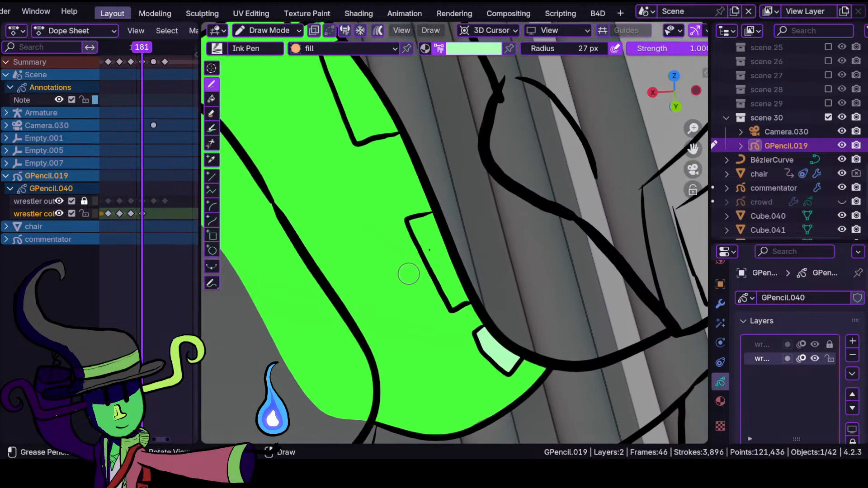
- Fill the two middle rectangular patches along the chest strap's edge with pale green
middle_click_drag(445, 231, 437, 218, "ctrl")
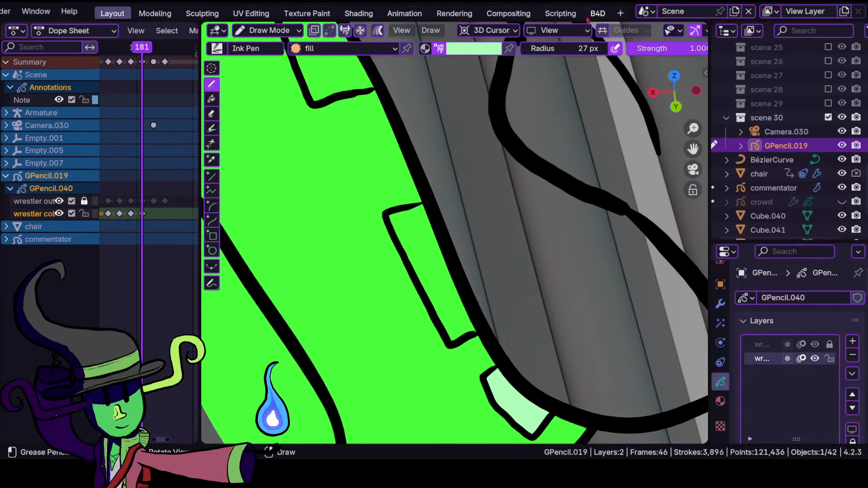
left_click(560, 13)
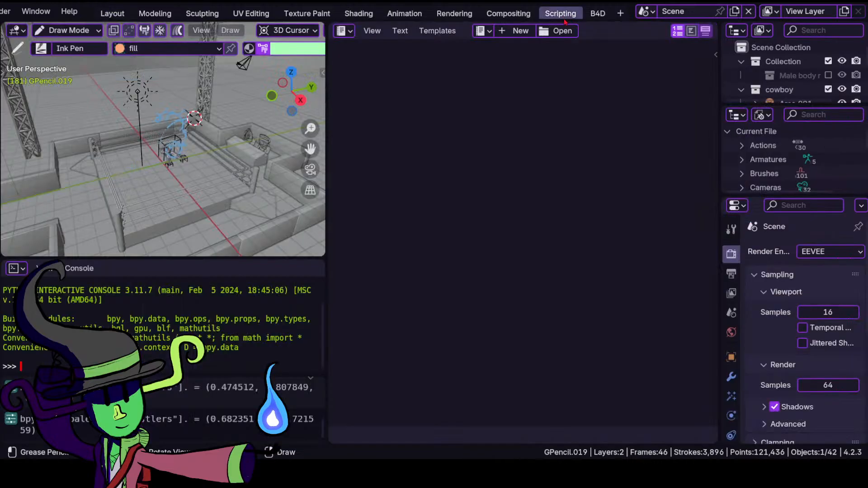
left_click(127, 13)
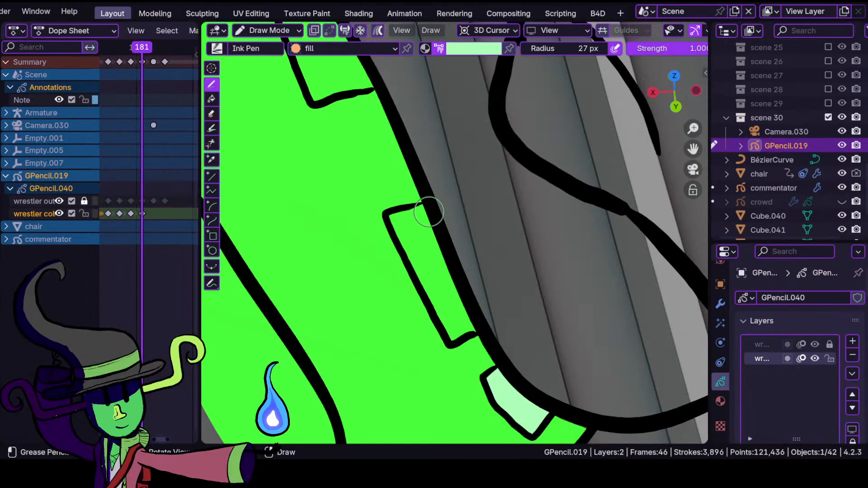
mouse_move(409, 212)
left_mouse_down()
mouse_move(434, 312)
mouse_move(452, 339)
mouse_move(466, 260)
left_mouse_up()
mouse_move(402, 191)
middle_mouse_down("shift")
mouse_move(461, 294)
mouse_move(473, 343)
middle_mouse_up("shift")
middle_click_drag(359, 192, 409, 269, "shift")
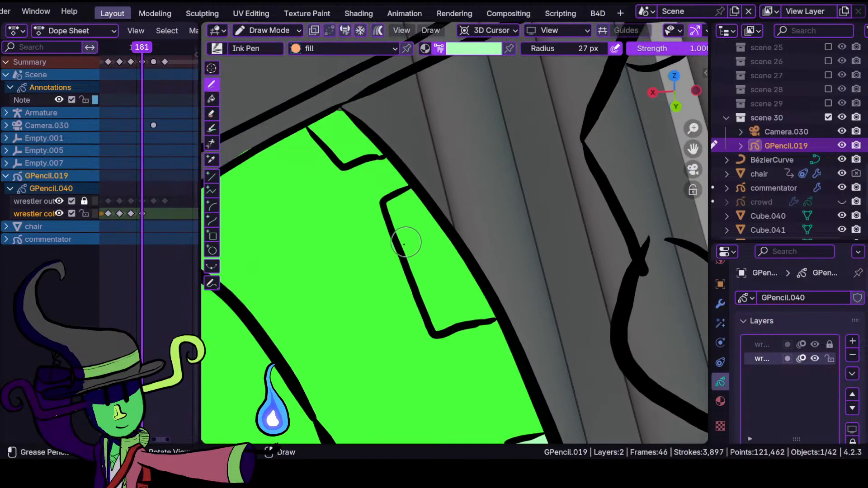
mouse_move(404, 194)
left_mouse_down()
mouse_move(400, 228)
mouse_move(433, 329)
mouse_move(474, 271)
left_mouse_up()
mouse_move(490, 320)
left_mouse_down()
mouse_move(426, 215)
mouse_move(427, 222)
left_mouse_up()
- Fill the uppermost patch on the chest strap and the small band behind the shoulder with pale green
middle_click_drag(344, 197, 432, 304, "shift")
scroll(395, 253, "up", 2)
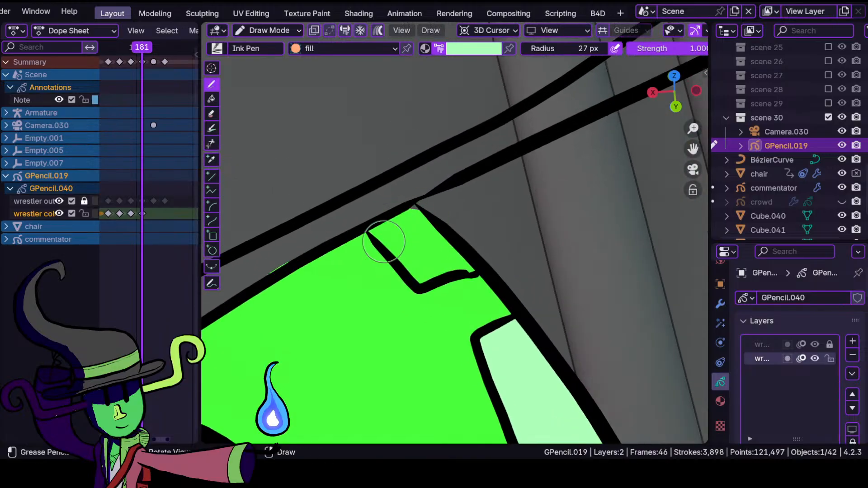
mouse_move(368, 217)
left_mouse_down()
mouse_move(375, 233)
mouse_move(434, 267)
mouse_move(468, 269)
mouse_move(414, 208)
mouse_move(389, 220)
left_mouse_up()
mouse_move(381, 219)
middle_mouse_down("ctrl")
mouse_move(402, 344)
mouse_move(372, 255)
mouse_move(517, 233)
mouse_move(467, 135)
middle_mouse_up("ctrl")
mouse_move(455, 256)
left_mouse_down()
mouse_move(465, 274)
mouse_move(403, 295)
left_mouse_up()
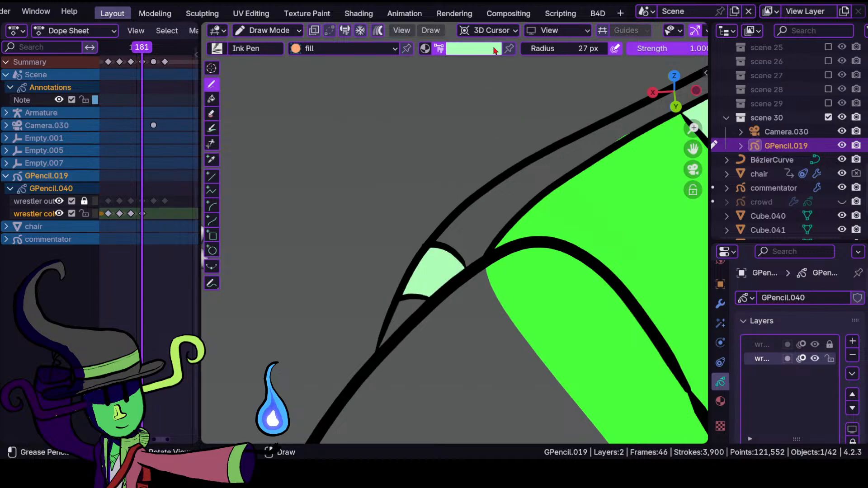
- Fill the narrow tip below the pale green shoulder band with the palette's bright green
left_click(477, 48)
left_click(451, 200)
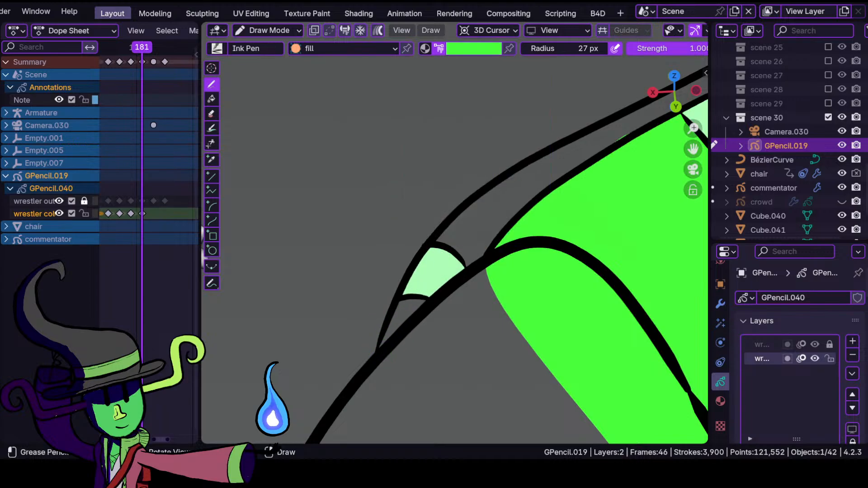
left_click_drag(409, 312, 382, 344)
middle_click_drag(454, 294, 475, 368, "ctrl")
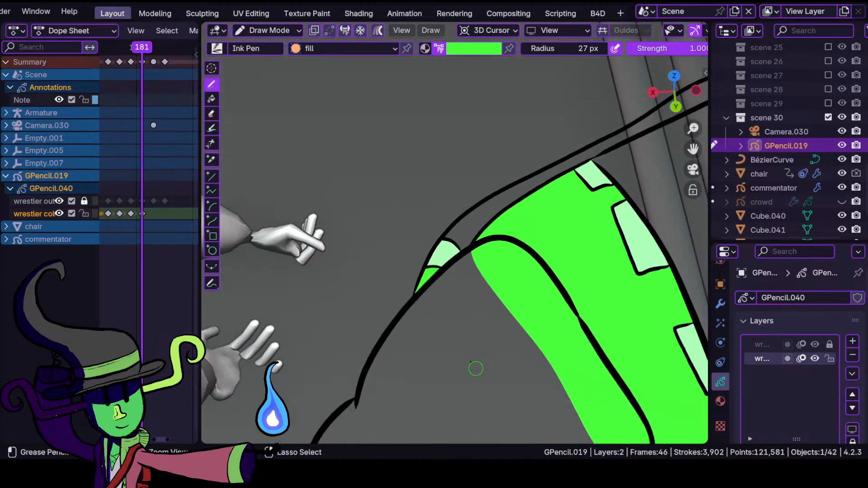
- Fill the long narrow strip along the wrestler's back with the palette's dark blue, up to the mask
middle_click_drag(454, 332, 450, 283, "ctrl")
middle_click_drag(462, 248, 359, 342, "shift")
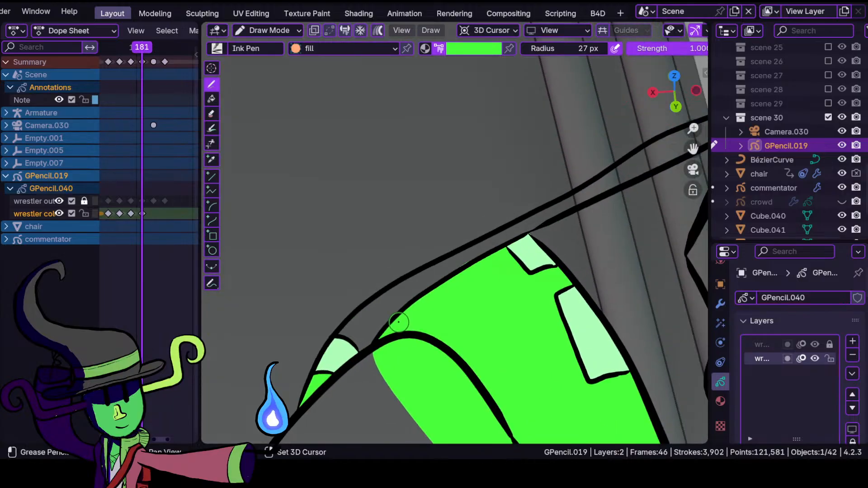
left_click(489, 50)
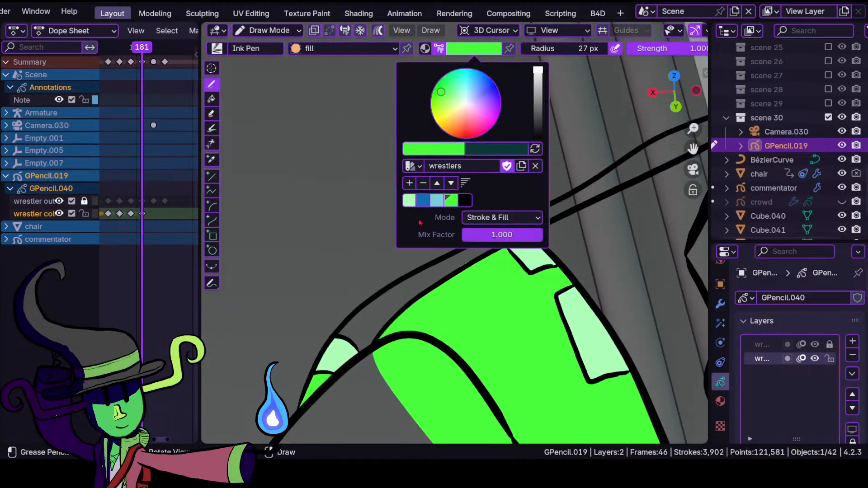
left_click(425, 203)
middle_click_drag(567, 213, 506, 240, "shift")
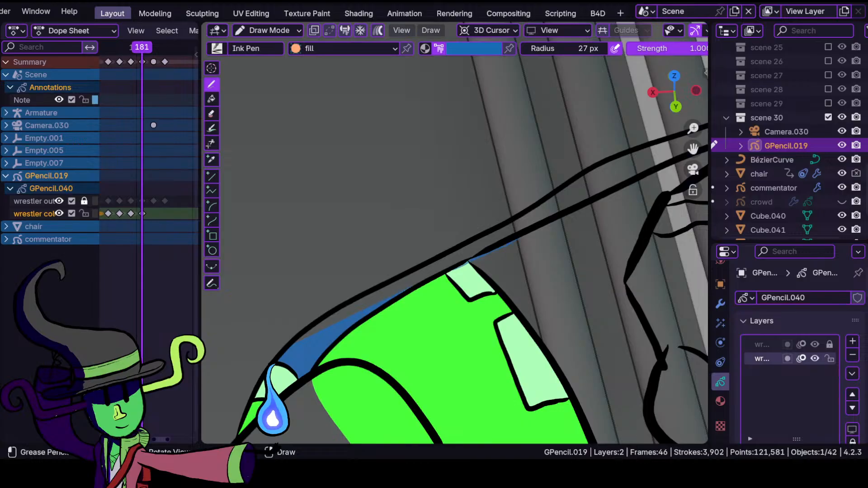
left_click_drag(672, 167, 638, 150)
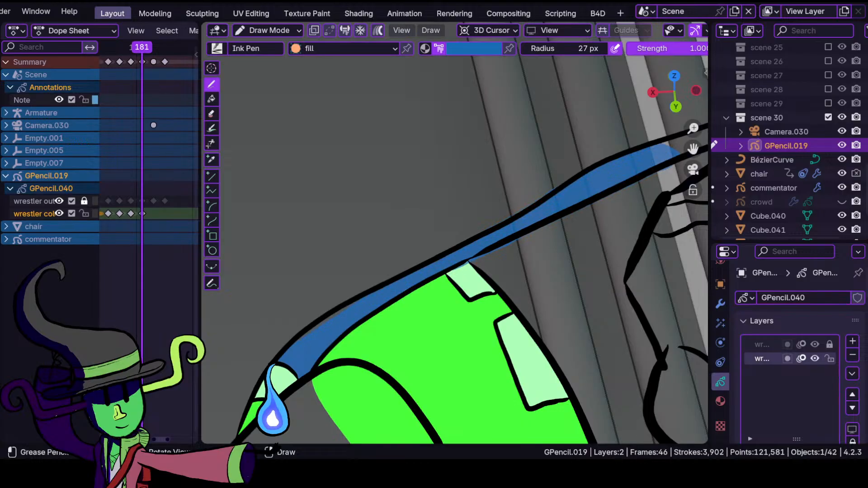
- Go to frame 179 and delete the V-shaped waist line's selected points from the wrestler outline layer
middle_click_drag(427, 238, 448, 302, "ctrl")
middle_click_drag(448, 302, 421, 268, "shift")
middle_click_drag(421, 267, 422, 211, "ctrl")
mouse_move(141, 59)
left_mouse_down()
mouse_move(119, 59)
mouse_move(143, 66)
mouse_move(134, 64)
mouse_move(143, 52)
mouse_move(131, 53)
left_mouse_up()
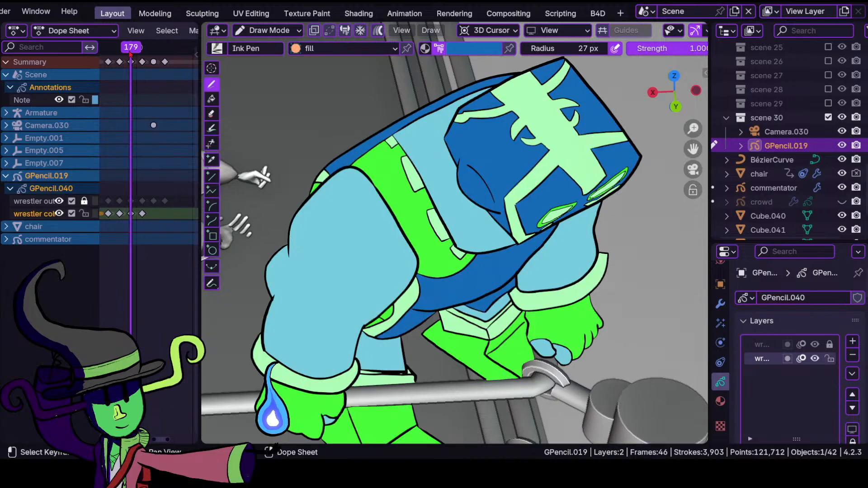
left_click(34, 201)
middle_click_drag(520, 181, 389, 179, "ctrl")
middle_click_drag(435, 231, 468, 218, "shift")
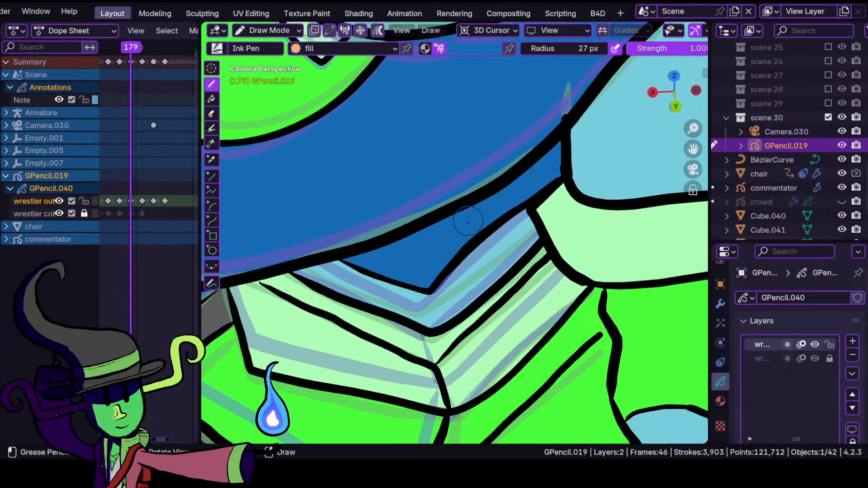
key("Tab")
left_click_drag(407, 274, 452, 290)
key("x")
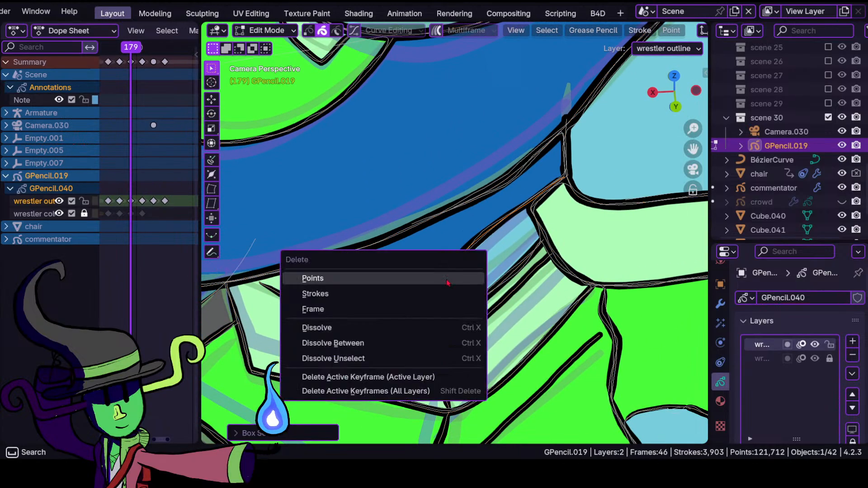
left_click(448, 283)
- Delete the remaining V-shaped black line between the dark blue and light blue waist areas on the wrestler color layer
left_click_drag(421, 286, 441, 296)
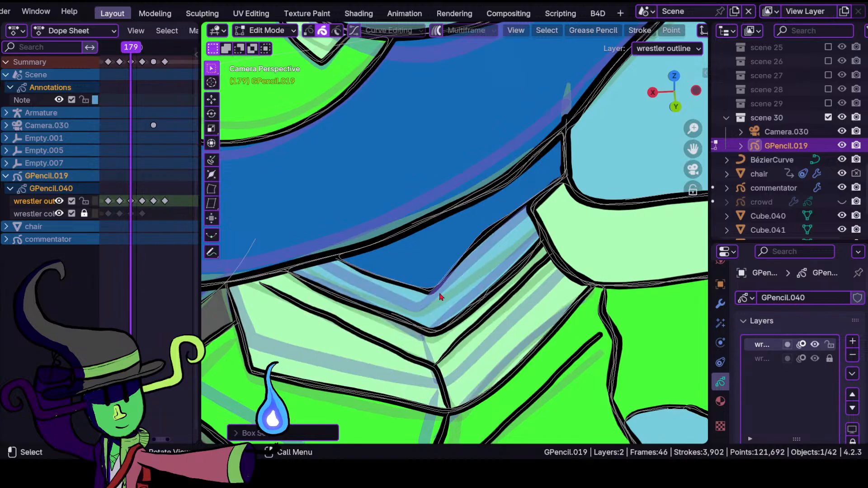
left_click(48, 214)
left_click_drag(403, 271, 449, 294)
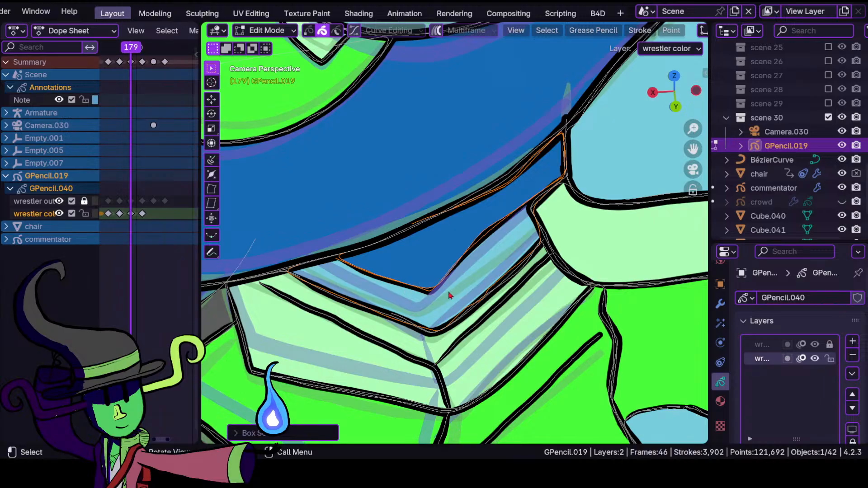
key("ctrl+z")
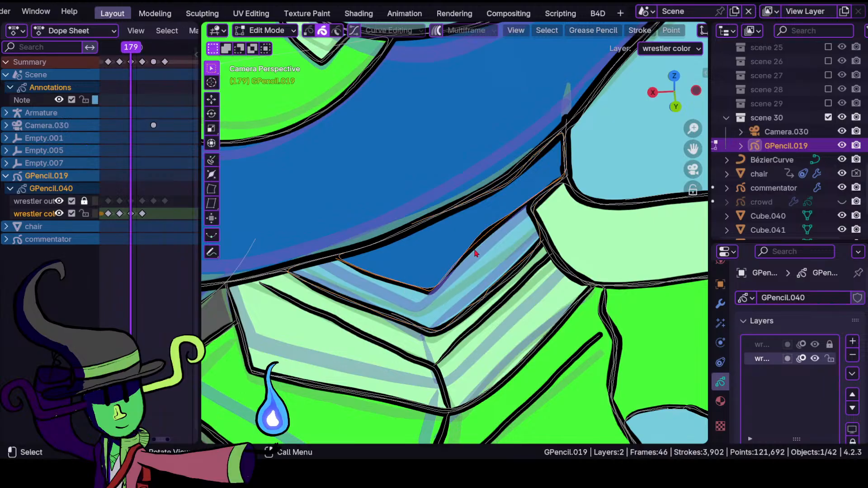
key("x")
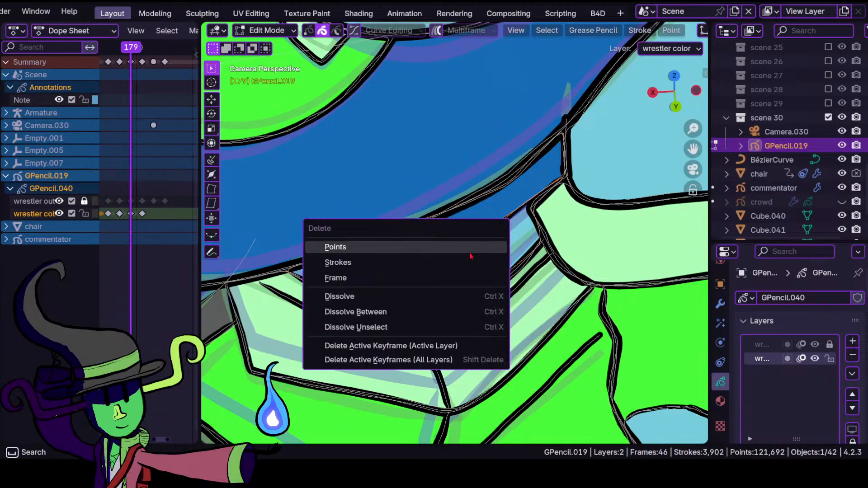
left_click(470, 256)
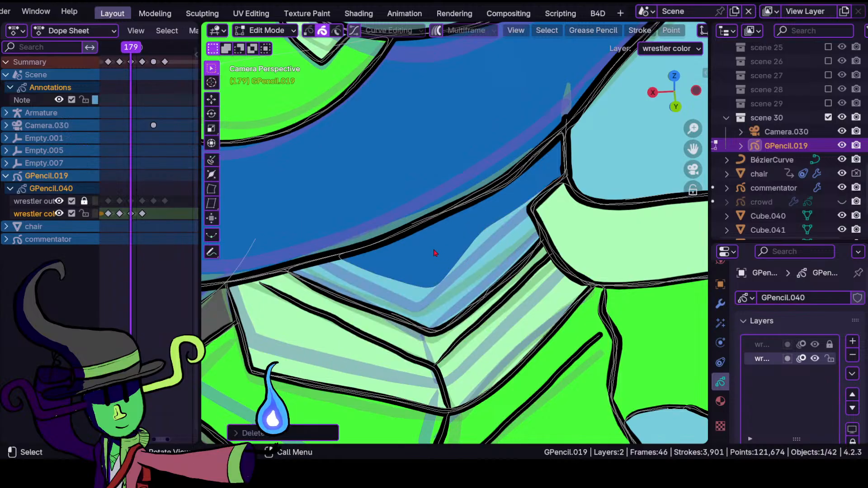
- Sculpt the lower edge of the dark blue waist fill down along the V-shaped guide, using a 72 px brush radius
left_click(267, 31)
left_click(271, 76)
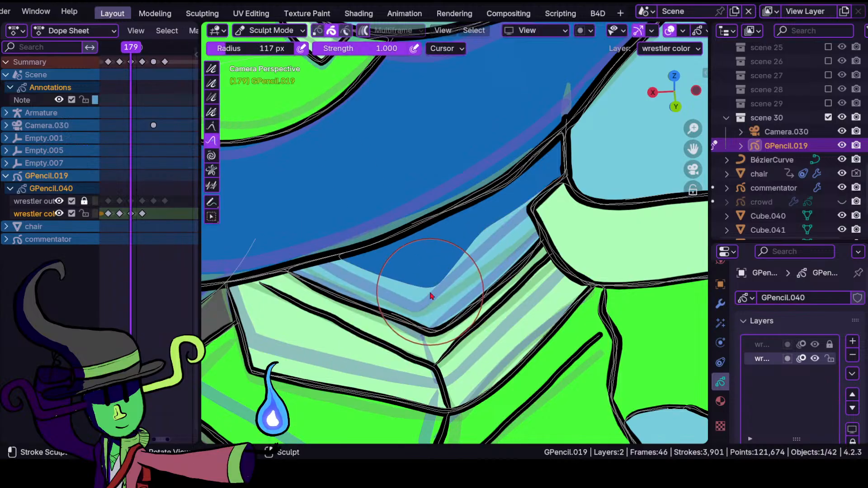
key("f")
left_click(432, 288)
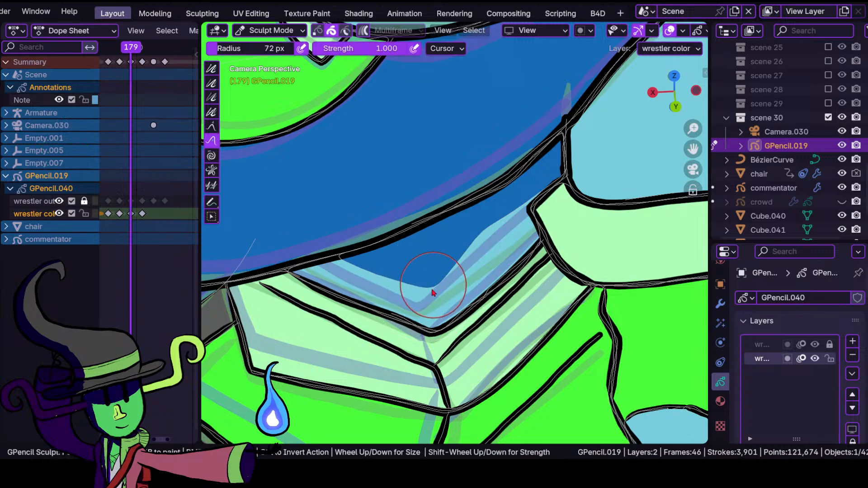
mouse_move(423, 289)
left_mouse_down()
mouse_move(421, 306)
mouse_move(401, 282)
mouse_move(376, 294)
mouse_move(335, 259)
left_mouse_up()
mouse_move(472, 227)
left_mouse_down()
mouse_move(492, 248)
mouse_move(532, 195)
left_mouse_up()
key("shift+alt+z")
mouse_move(489, 247)
left_mouse_down()
mouse_move(504, 237)
mouse_move(450, 266)
mouse_move(455, 280)
mouse_move(443, 294)
mouse_move(507, 230)
left_mouse_up()
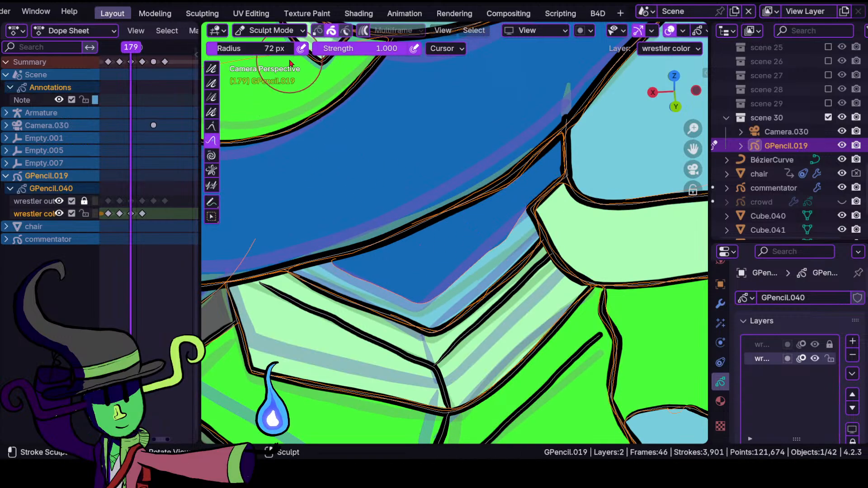
- Redraw the V-shaped waist line in black on the wrestler outline layer, using the Ink Pen with the Black.038 material
left_click(36, 200)
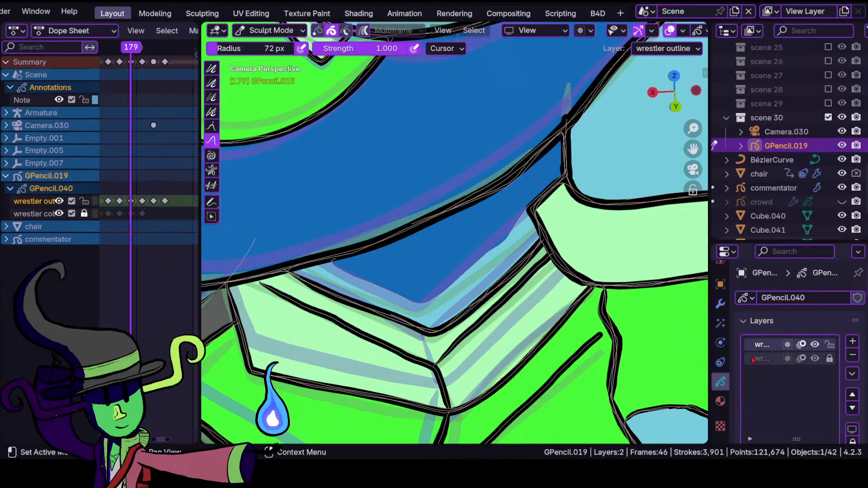
left_click(271, 30)
left_click(273, 92)
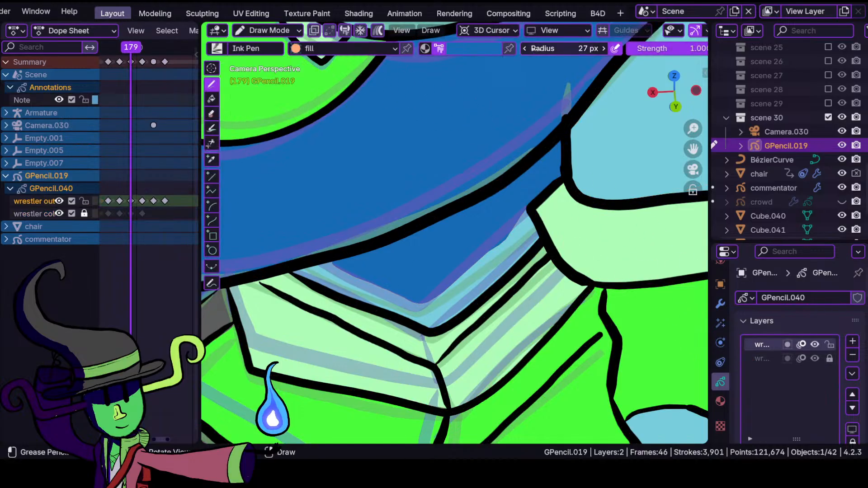
left_click(475, 48)
left_click(462, 204)
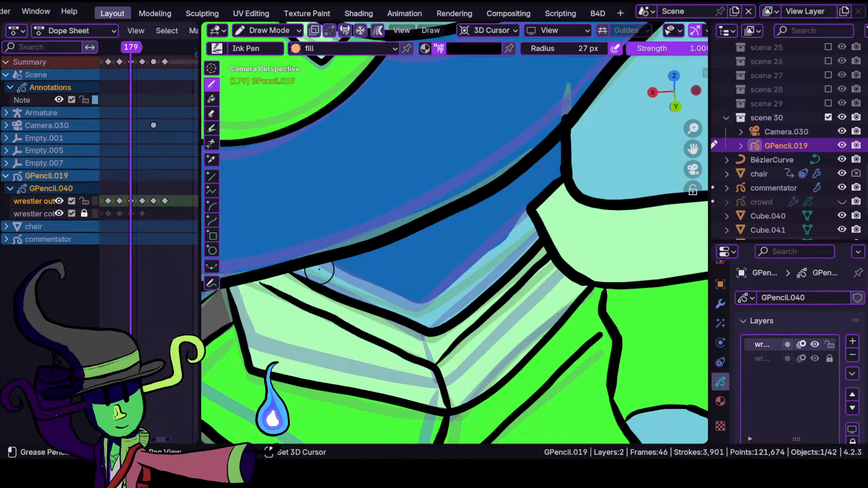
left_click_drag(423, 312, 425, 313)
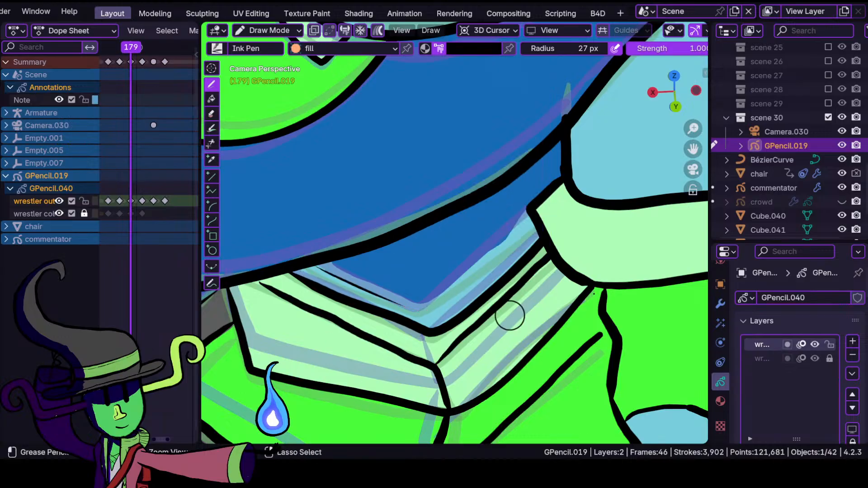
key("ctrl+z")
left_click(719, 401)
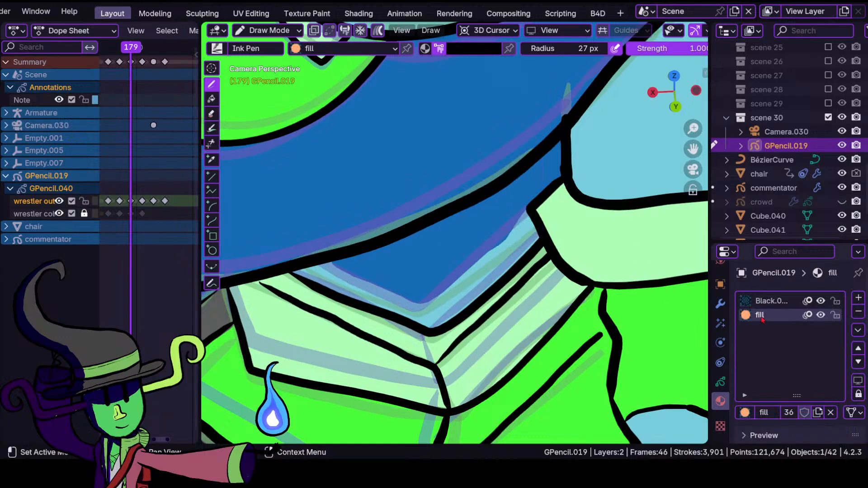
left_click(770, 301)
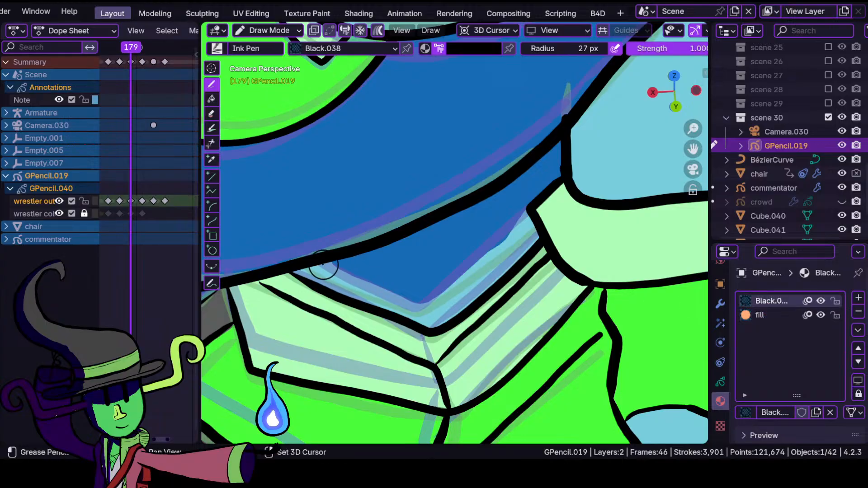
left_click_drag(347, 276, 411, 309)
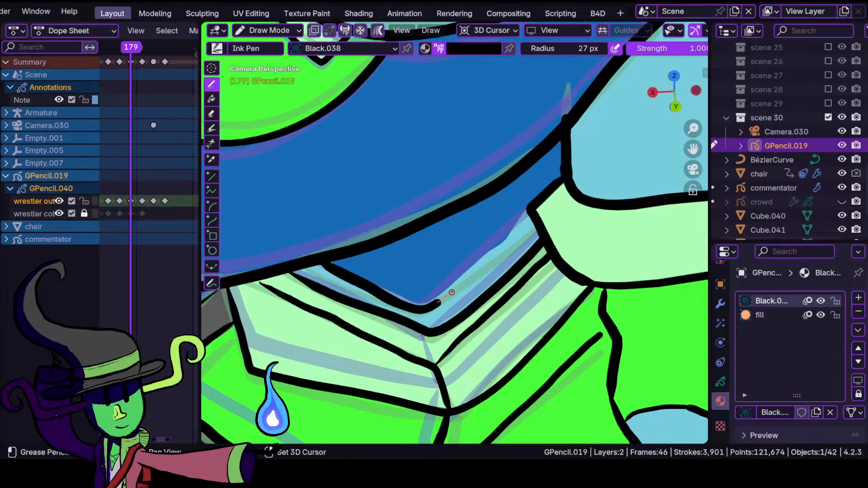
left_click_drag(542, 204, 546, 201, "shift")
- Hide the overlays and sculpt the dark blue fill's edge under the V-shaped waist line on the wrestler color layer
mouse_move(418, 224)
middle_mouse_down("ctrl")
mouse_move(412, 272)
mouse_move(434, 346)
mouse_move(404, 228)
middle_mouse_up("ctrl")
key("alt+shift+z")
middle_click_drag(388, 288, 398, 163, "ctrl")
left_click(36, 213)
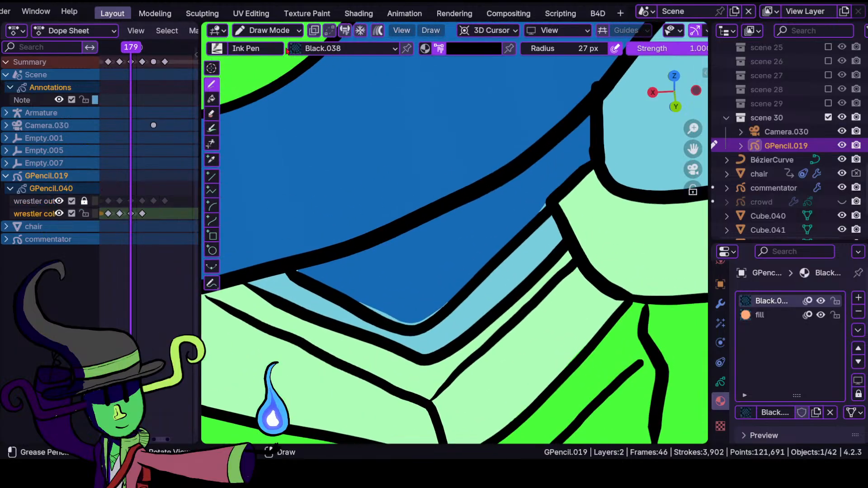
left_click(269, 30)
left_click(262, 75)
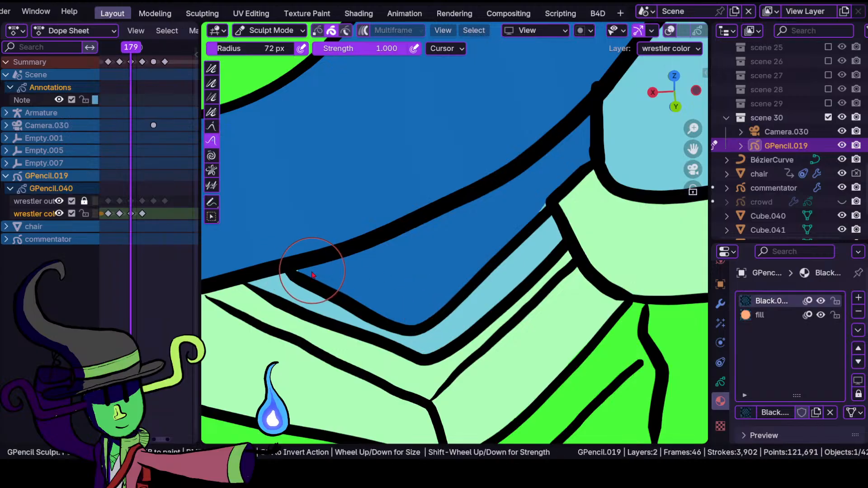
- Nudge the corners of the lower dark blue fill under the black outline on frame 179
left_click_drag(313, 271, 305, 271)
left_click_drag(534, 210, 541, 210)
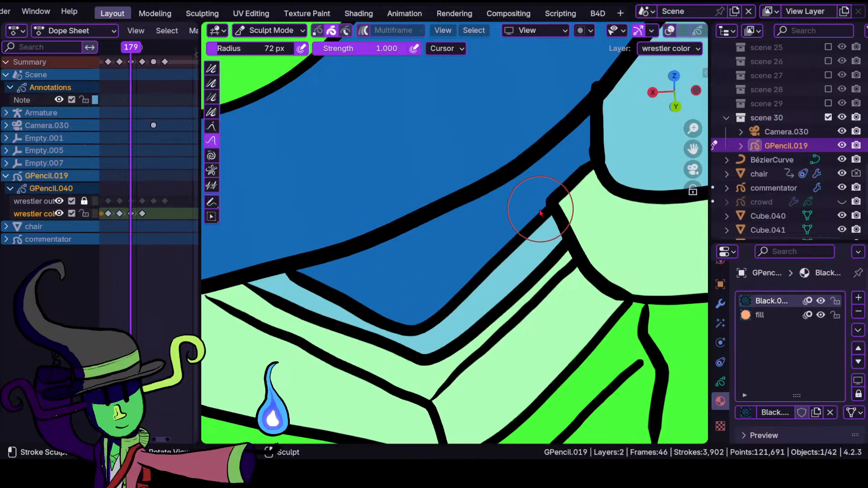
scroll(533, 244, "down", 3)
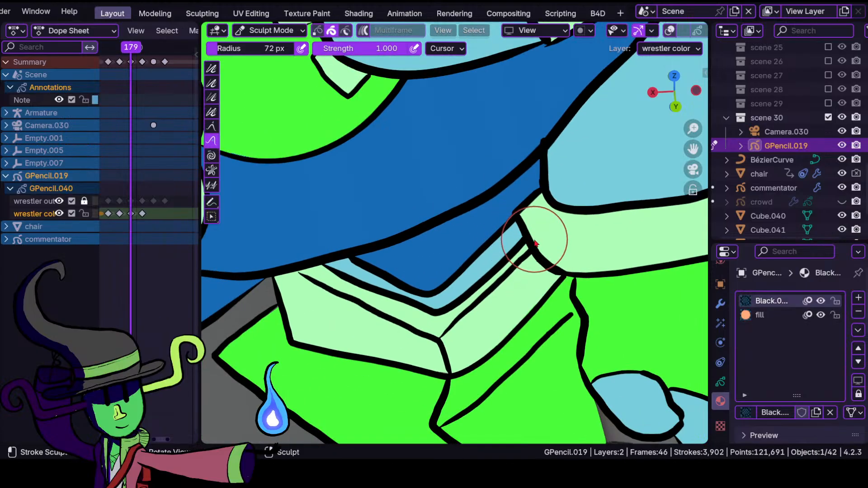
mouse_move(483, 244)
middle_mouse_down("ctrl")
mouse_move(493, 354)
mouse_move(463, 310)
middle_mouse_up("ctrl")
mouse_move(299, 304)
middle_mouse_down("shift")
mouse_move(429, 288)
mouse_move(414, 233)
middle_mouse_up("shift")
- Go to frame 181 and make the fill material active, checking the drawing against the onion-skin overlays
mouse_move(128, 52)
left_mouse_down()
mouse_move(104, 54)
mouse_move(145, 64)
left_mouse_up()
middle_click_drag(526, 289, 543, 353, "ctrl")
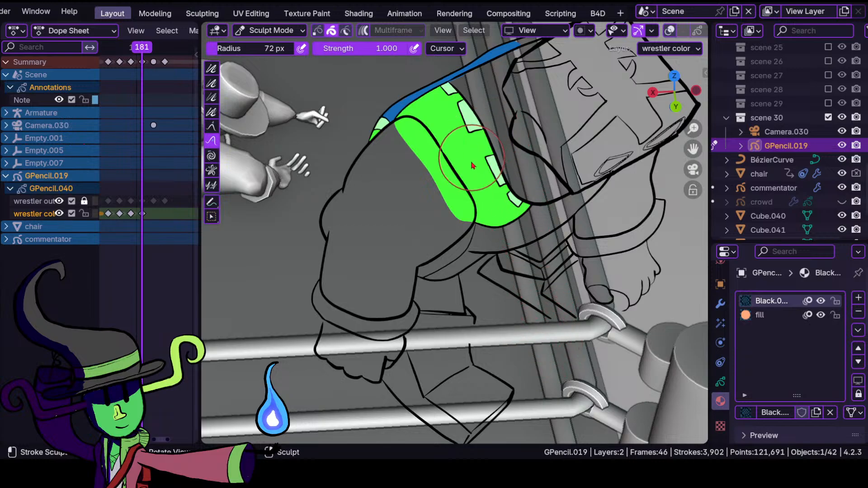
left_click(760, 317)
middle_click_drag(438, 267, 443, 248, "ctrl")
key("shift+alt+z")
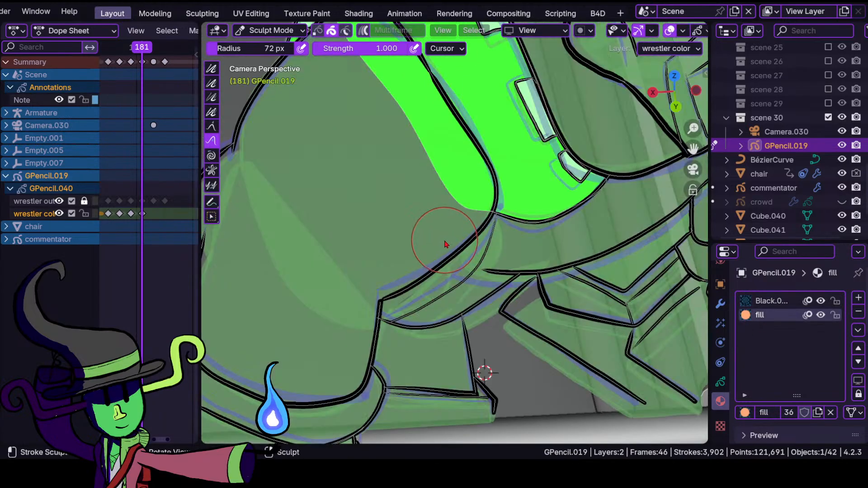
key("shift+alt+z")
mouse_move(443, 233)
middle_mouse_down()
mouse_move(423, 246)
mouse_move(431, 219)
mouse_move(444, 267)
middle_mouse_up()
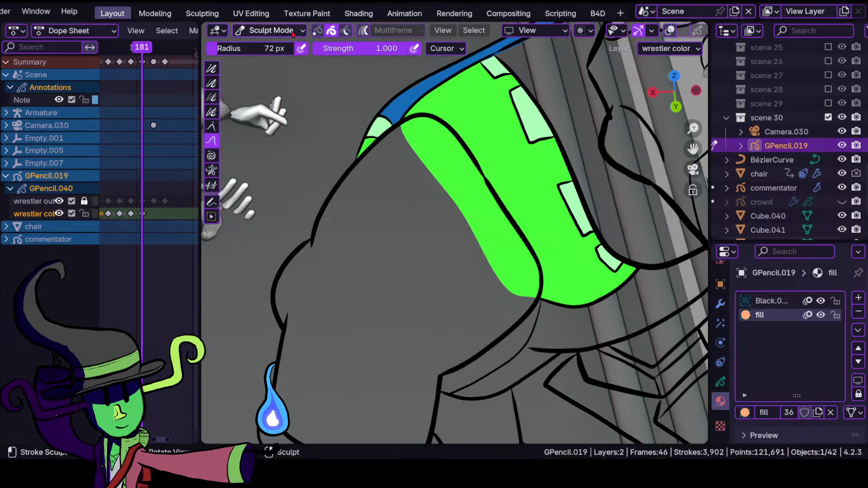
- In Draw Mode, trace the wrestler's large upper arm shape with the light blue palette colour to fill it
left_click(271, 30)
left_click(272, 92)
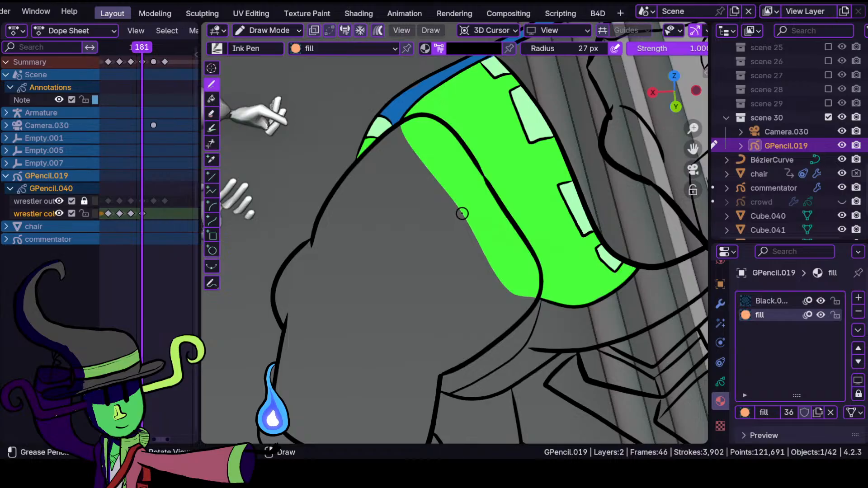
left_click(487, 49)
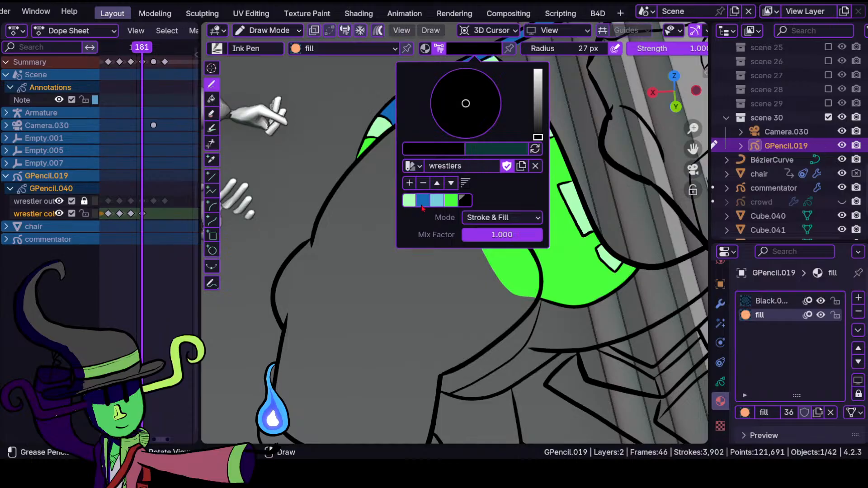
left_click(438, 197)
middle_click_drag(389, 284, 460, 256, "ctrl")
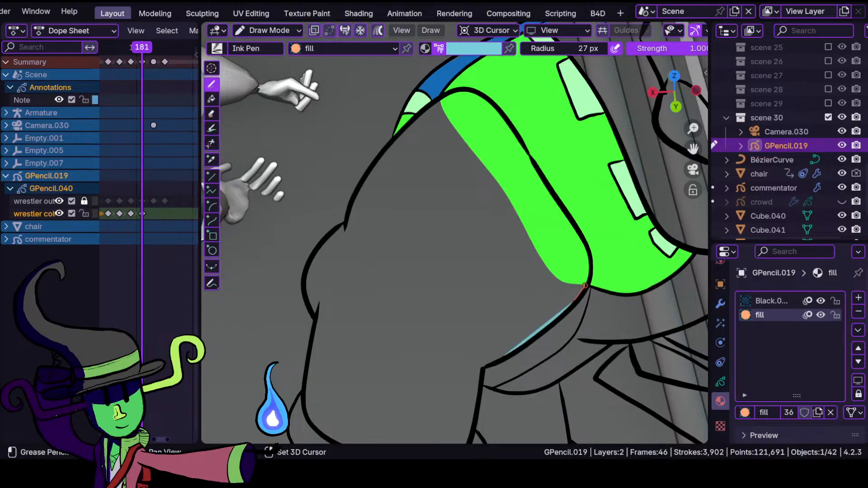
mouse_move(593, 267)
left_mouse_down()
mouse_move(558, 194)
mouse_move(491, 98)
mouse_move(447, 90)
mouse_move(402, 123)
mouse_move(351, 200)
mouse_move(340, 235)
mouse_move(306, 269)
mouse_move(312, 340)
mouse_move(302, 415)
mouse_move(312, 437)
mouse_move(330, 443)
mouse_move(445, 445)
left_mouse_up()
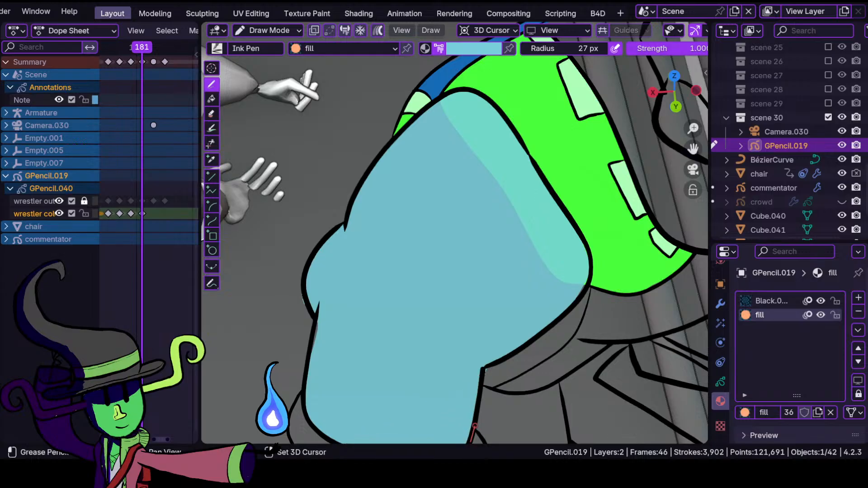
left_click_drag(473, 402, 474, 399)
- In Sculpt Mode, push the outer edge of the light blue arm fill out to meet the outline
middle_click_drag(352, 339, 403, 195, "ctrl")
left_click(266, 31)
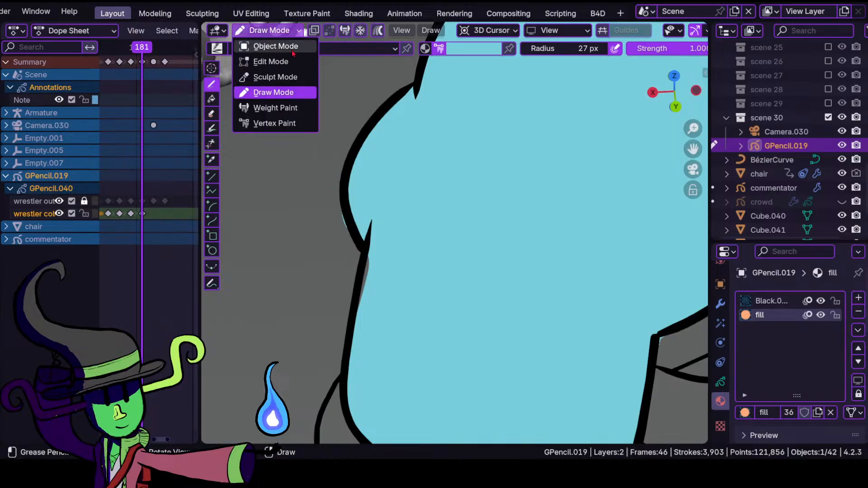
left_click(271, 76)
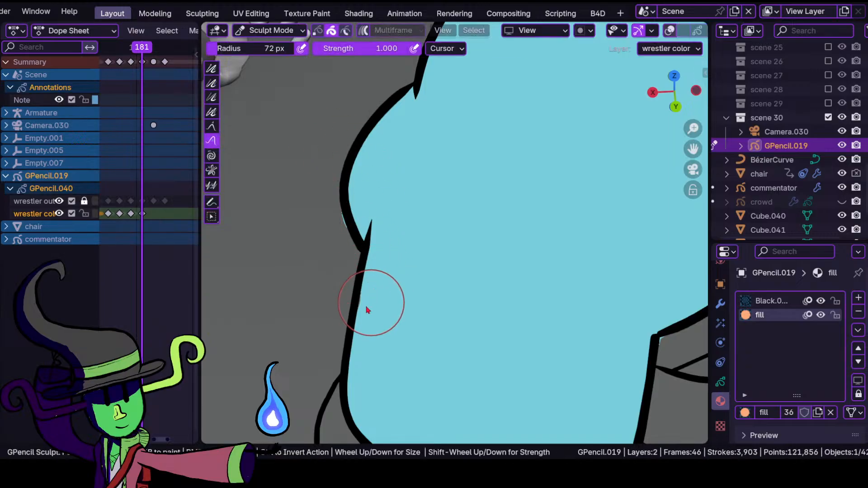
middle_click_drag(386, 251, 531, 342, "ctrl")
mouse_move(559, 298)
middle_mouse_down("shift")
mouse_move(428, 283)
mouse_move(456, 275)
middle_mouse_up("shift")
middle_click_drag(406, 315, 353, 293, "ctrl")
mouse_move(353, 294)
middle_mouse_down("ctrl")
mouse_move(381, 282)
mouse_move(335, 345)
middle_mouse_up("ctrl")
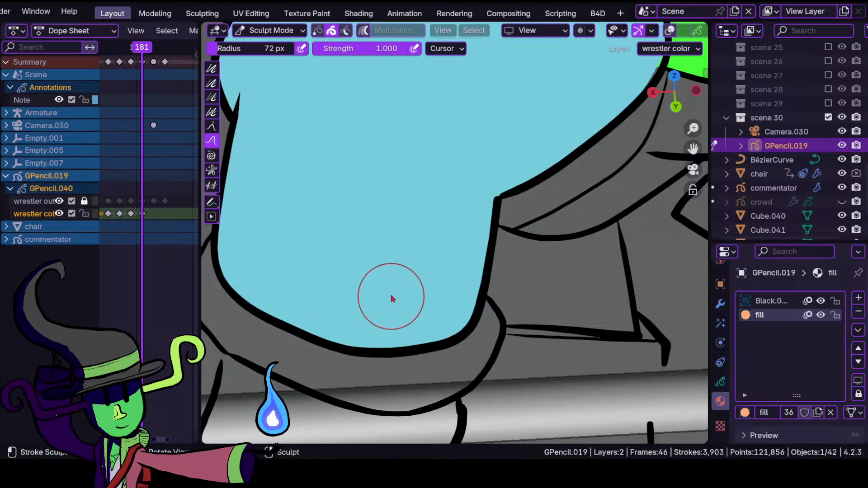
middle_click_drag(379, 285, 387, 352, "ctrl")
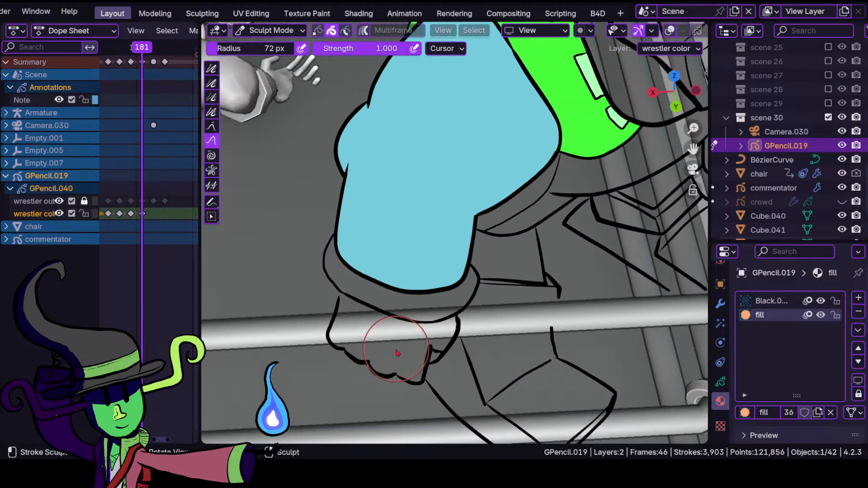
mouse_move(389, 351)
middle_mouse_down("ctrl")
mouse_move(422, 312)
mouse_move(399, 316)
middle_mouse_up("ctrl")
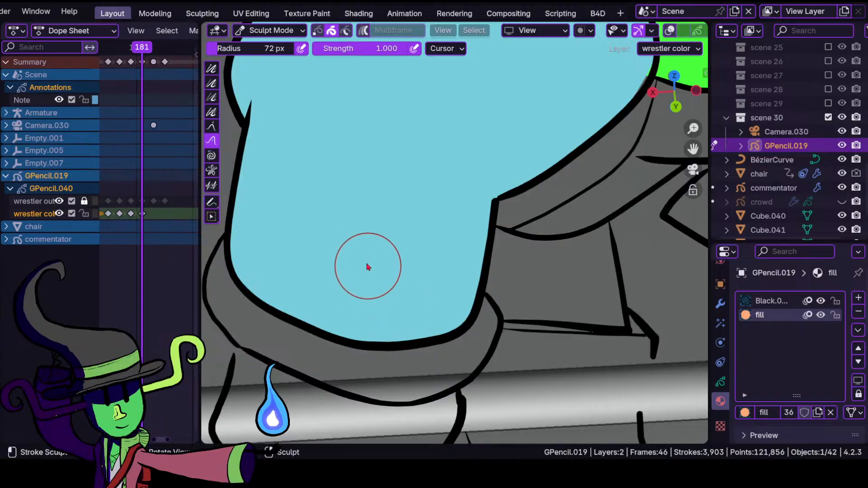
scroll(369, 296, "down", 8)
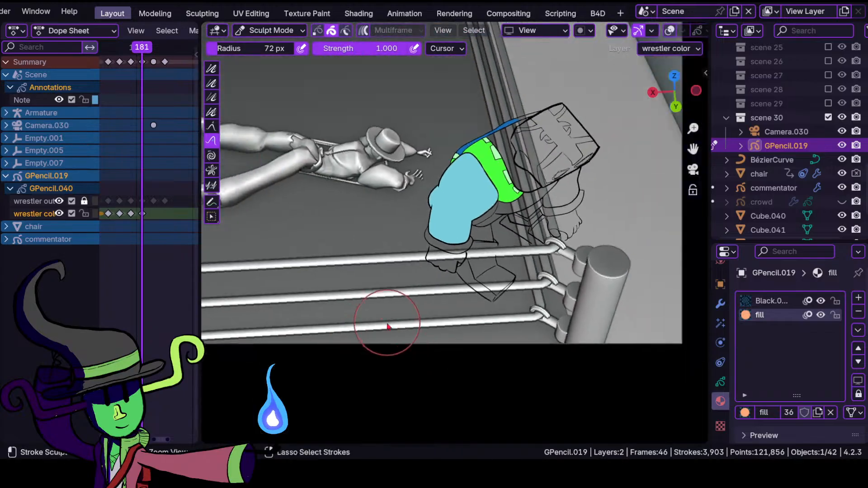
middle_click_drag(390, 289, 403, 240, "ctrl")
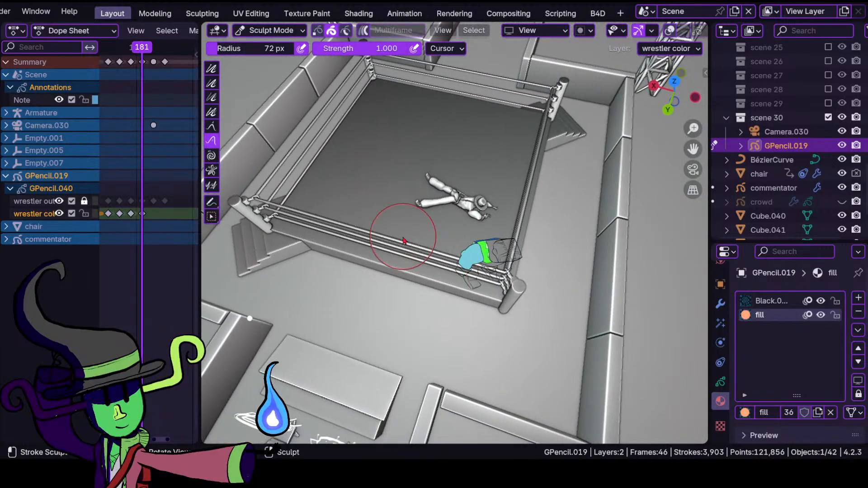
key("KP_Decimal")
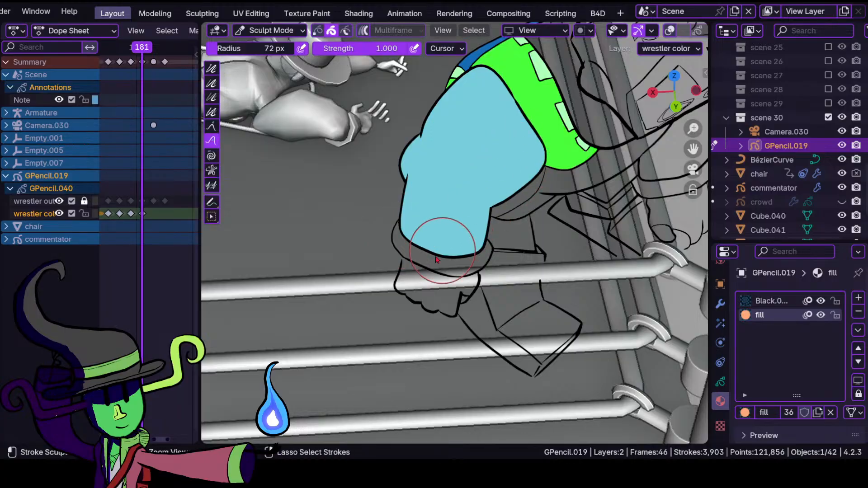
- In Draw Mode, fill the cuff band below the light blue arm with the pale green palette colour
middle_click_drag(430, 291, 482, 209, "ctrl")
middle_click_drag(385, 218, 424, 221, "shift")
middle_click_drag(424, 220, 407, 174, "ctrl")
left_click(301, 35)
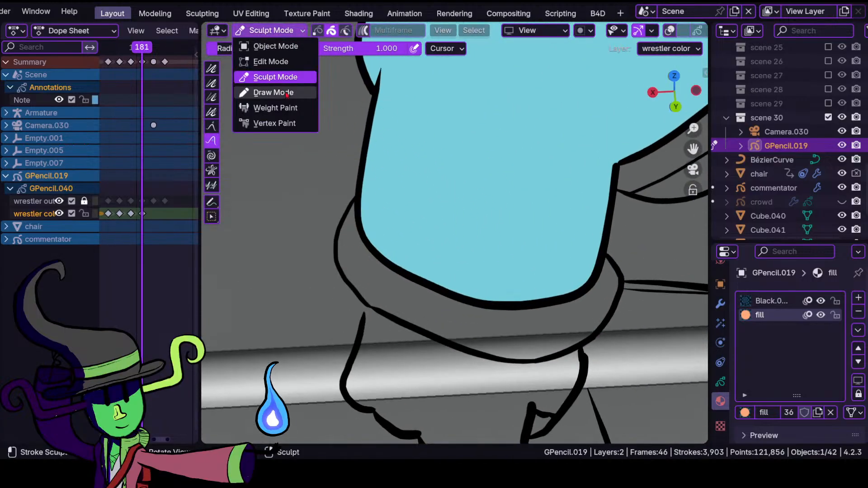
left_click(274, 92)
left_click(499, 51)
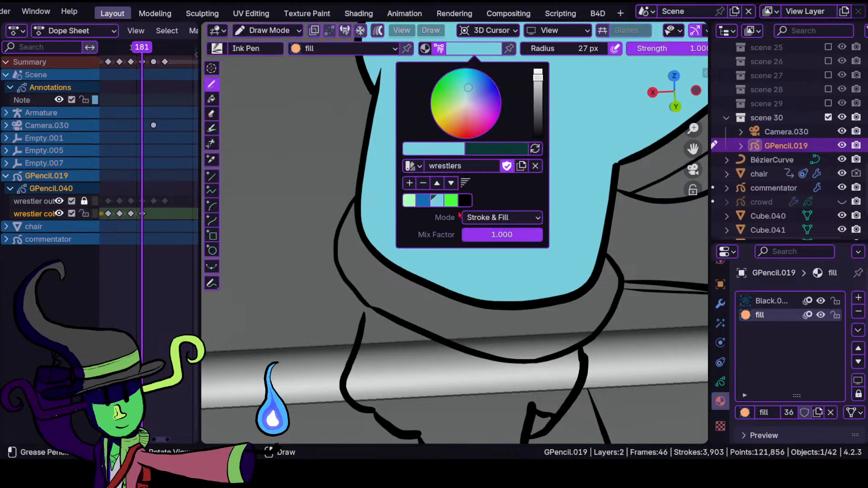
left_click(423, 202)
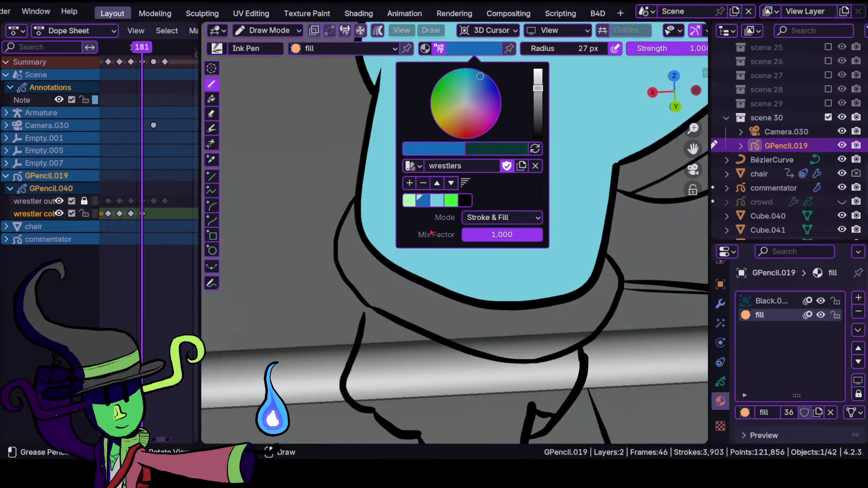
left_click(409, 200)
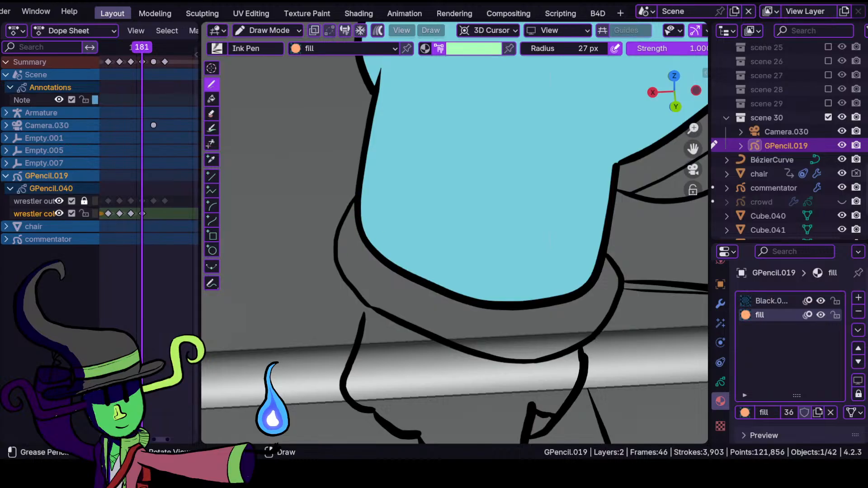
mouse_move(342, 266)
left_mouse_down()
mouse_move(357, 291)
mouse_move(404, 323)
mouse_move(488, 359)
mouse_move(583, 348)
mouse_move(613, 311)
mouse_move(618, 286)
mouse_move(595, 237)
mouse_move(594, 283)
mouse_move(537, 302)
mouse_move(474, 301)
mouse_move(378, 252)
left_mouse_up()
left_click_drag(355, 216, 357, 221)
- In Sculpt Mode, tuck the edge of the pale green cuff fill under the black outline
scroll(397, 261, "up", 5)
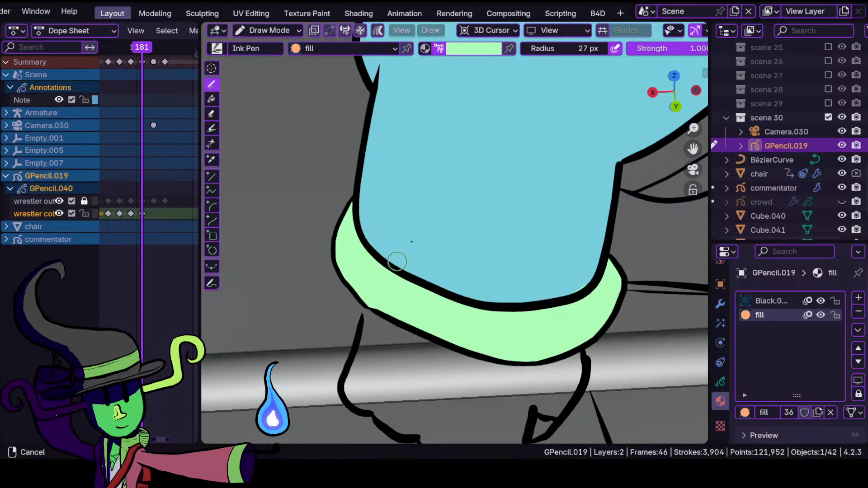
left_click(299, 33)
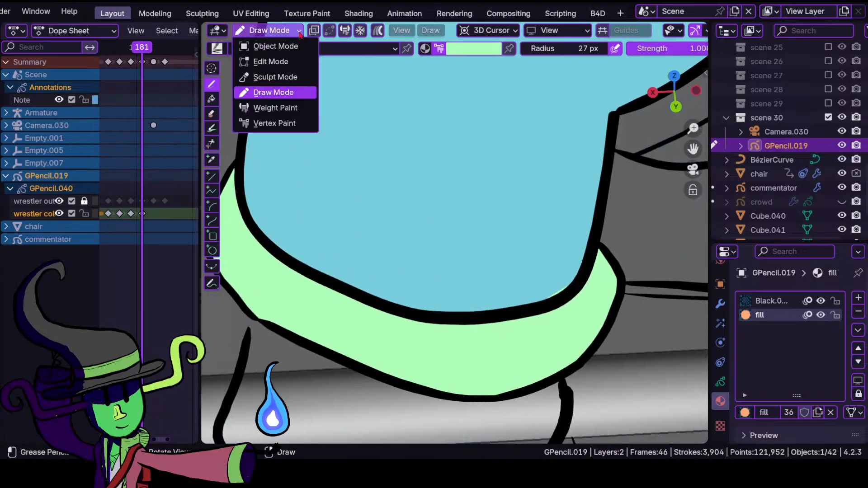
left_click(271, 77)
mouse_move(564, 296)
middle_mouse_down()
mouse_move(451, 194)
mouse_move(479, 298)
mouse_move(487, 242)
mouse_move(445, 252)
mouse_move(447, 184)
middle_mouse_up()
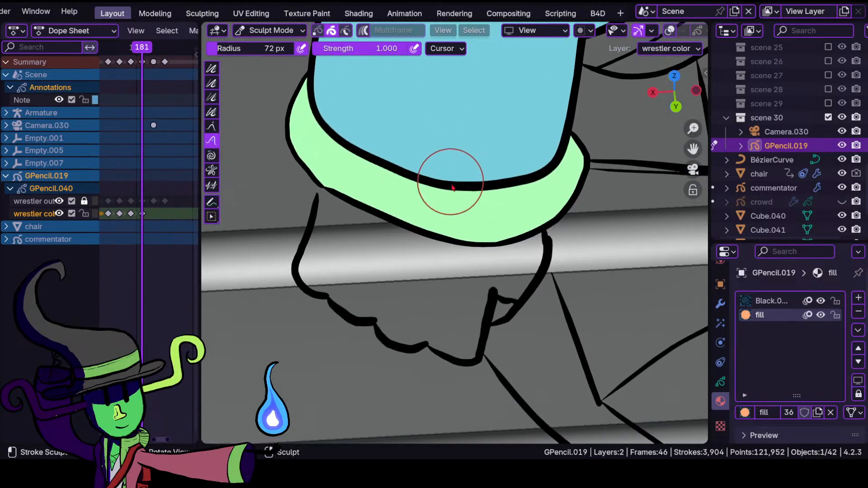
- In Draw Mode, fill the wrestler's hand below the cuff with the bright green palette colour
left_click(271, 31)
left_click(292, 92)
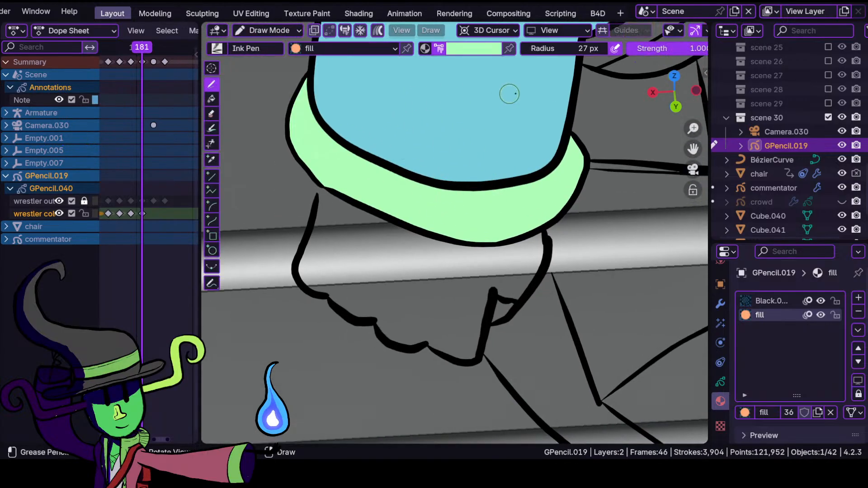
left_click(497, 51)
left_click(451, 200)
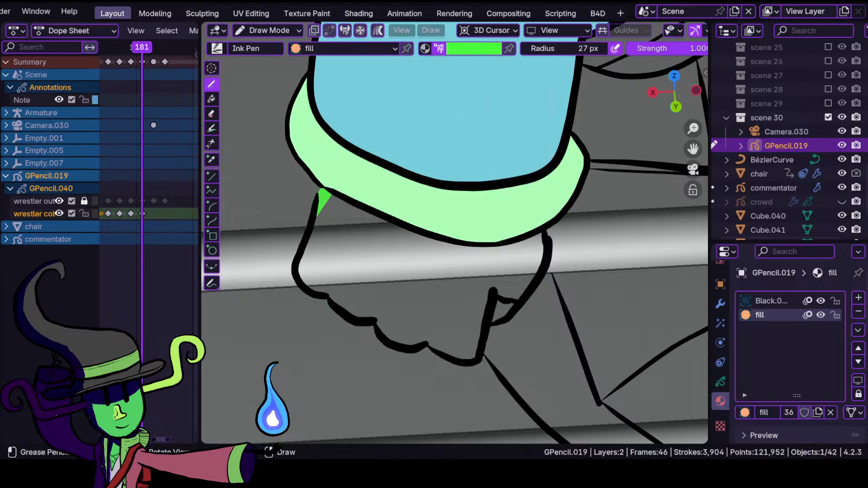
mouse_move(299, 265)
left_mouse_down()
mouse_move(355, 317)
mouse_move(474, 359)
mouse_move(488, 292)
mouse_move(536, 262)
mouse_move(542, 237)
mouse_move(452, 217)
left_mouse_up()
mouse_move(542, 230)
left_mouse_down("shift")
mouse_move(492, 245)
mouse_move(455, 243)
mouse_move(383, 221)
left_mouse_up("shift")
- Fill the small area beside the hand's last finger with the light blue palette colour
mouse_move(355, 281)
middle_mouse_down("ctrl")
mouse_move(407, 245)
mouse_move(310, 190)
middle_mouse_up("ctrl")
middle_click_drag(310, 190, 373, 196, "ctrl")
left_click(478, 50)
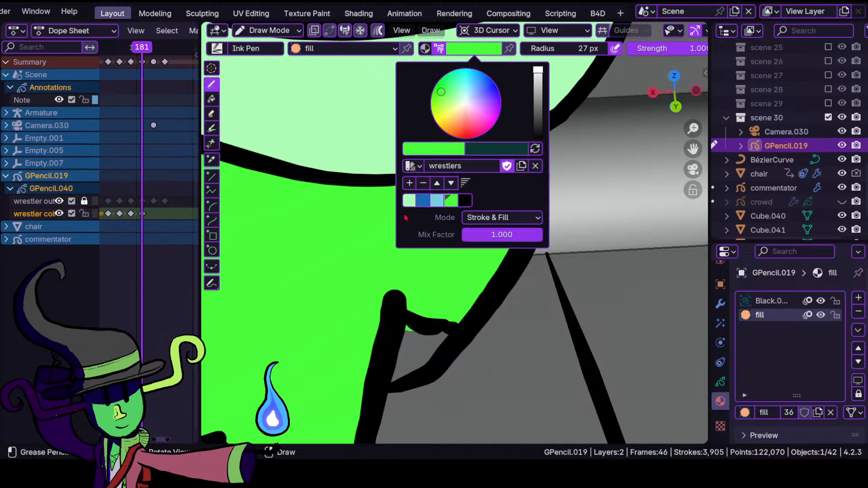
left_click(437, 200)
mouse_move(392, 361)
left_mouse_down()
mouse_move(436, 362)
mouse_move(440, 341)
left_mouse_up()
- Fill the outlined panel beside the arm, above the cuff and below the curved folds, in light blue
mouse_move(440, 295)
middle_mouse_down("ctrl")
mouse_move(496, 382)
mouse_move(490, 360)
mouse_move(488, 387)
middle_mouse_up("ctrl")
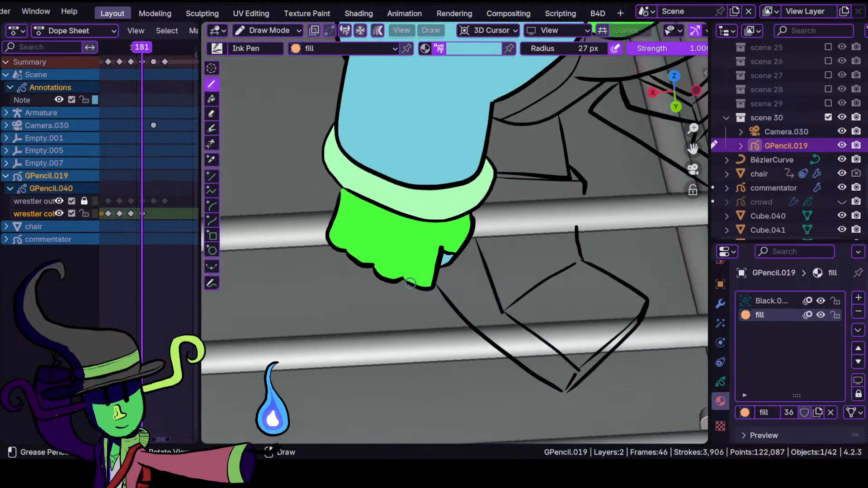
mouse_move(526, 188)
middle_mouse_down("shift")
mouse_move(428, 327)
mouse_move(465, 229)
middle_mouse_up("shift")
middle_click_drag(445, 289, 464, 181, "shift")
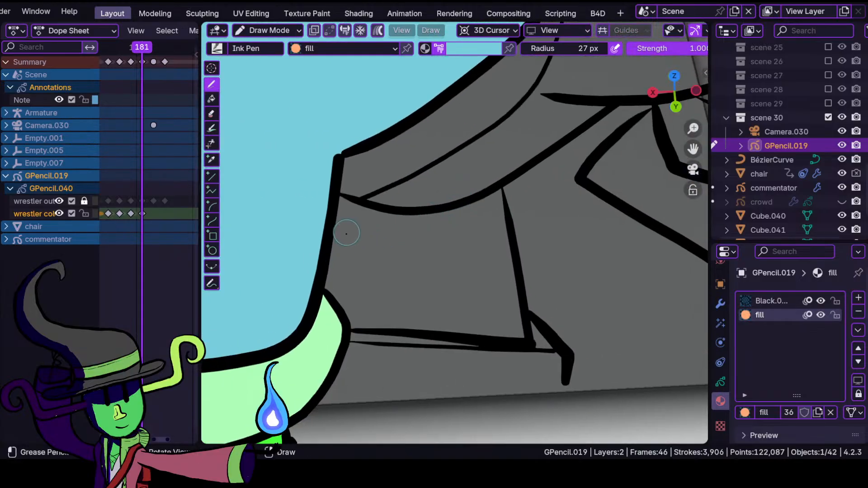
mouse_move(332, 267)
left_mouse_down()
mouse_move(347, 316)
mouse_move(368, 334)
mouse_move(523, 340)
mouse_move(505, 221)
mouse_move(377, 203)
left_mouse_up()
mouse_move(505, 214)
left_mouse_down()
mouse_move(501, 190)
mouse_move(438, 208)
mouse_move(385, 204)
left_mouse_up()
- Show the viewport overlays over the waist and pointed folds, and make the Black.038 material active
middle_click_drag(382, 210, 389, 280, "ctrl")
middle_click_drag(379, 251, 383, 238, "ctrl")
middle_click_drag(560, 178, 384, 274, "shift")
middle_click_drag(448, 281, 465, 209, "ctrl")
mouse_move(468, 253)
middle_mouse_down("ctrl")
mouse_move(476, 199)
mouse_move(479, 311)
mouse_move(479, 225)
mouse_move(469, 304)
mouse_move(458, 277)
middle_mouse_up("ctrl")
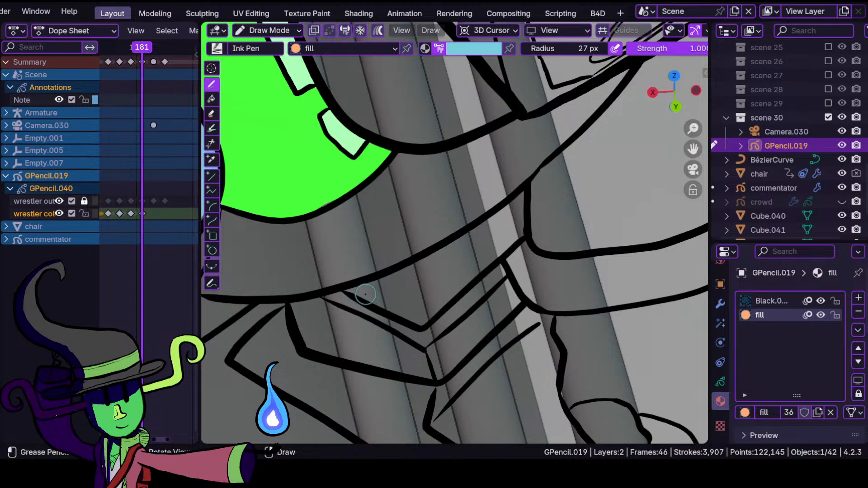
key("shift+alt+z")
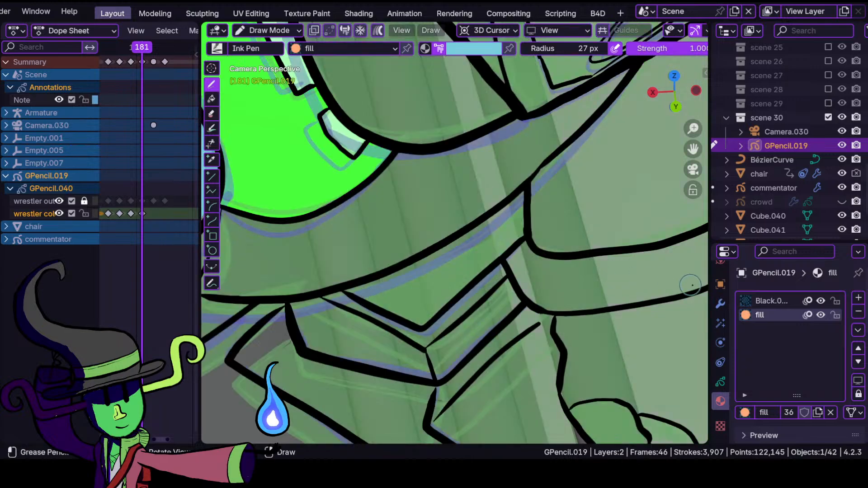
left_click(756, 304)
mouse_move(144, 57)
left_mouse_down()
mouse_move(131, 57)
mouse_move(143, 57)
left_mouse_up()
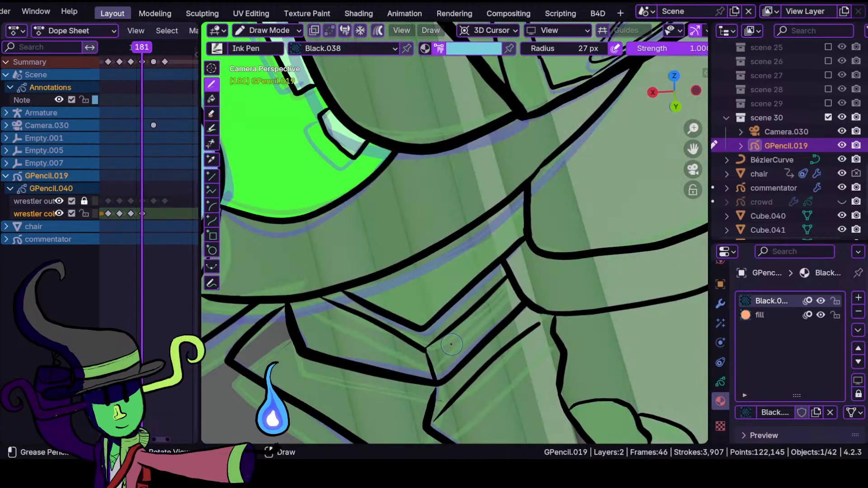
scroll(448, 343, "up", 3)
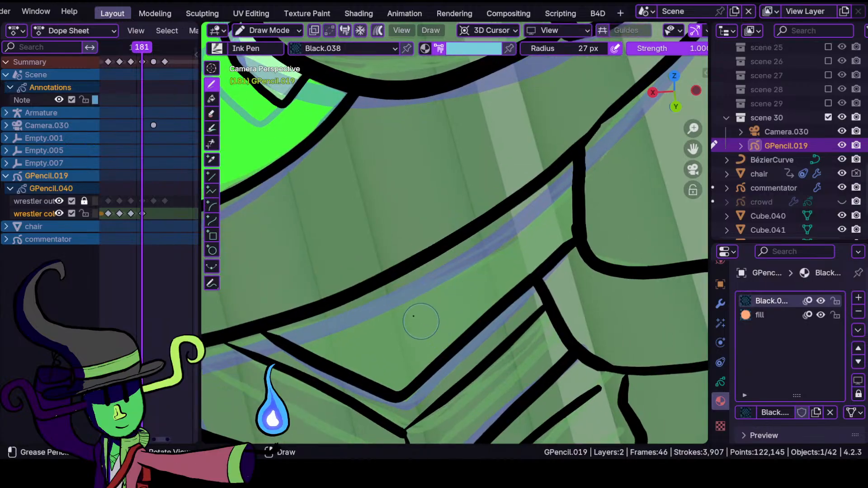
- Make the wrestler outline layer active and hide the wrestler color layer
left_click(46, 204)
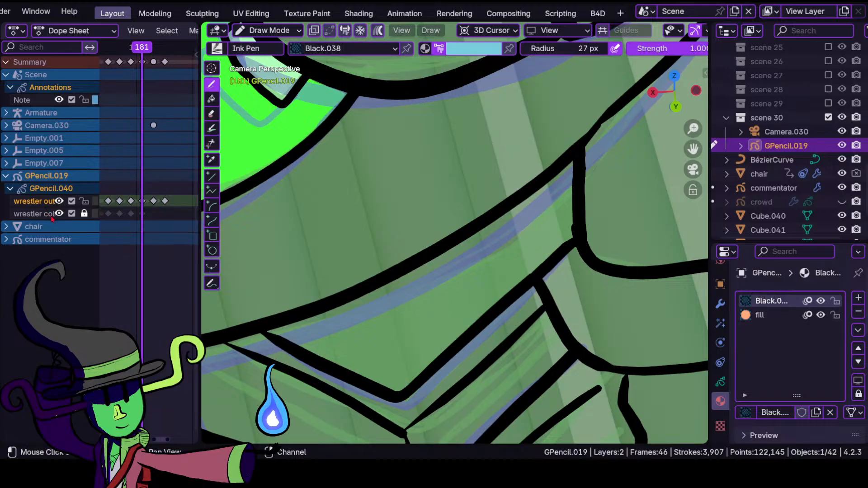
left_click(59, 202)
left_click(59, 201)
left_click(59, 214)
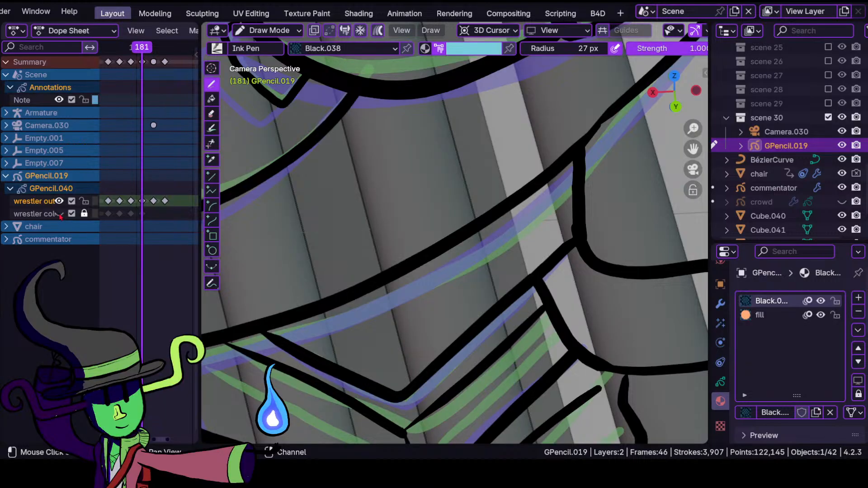
- Show the wrestler color layer and compare the waist folds on frames 179, 180 and 181
left_click(60, 214)
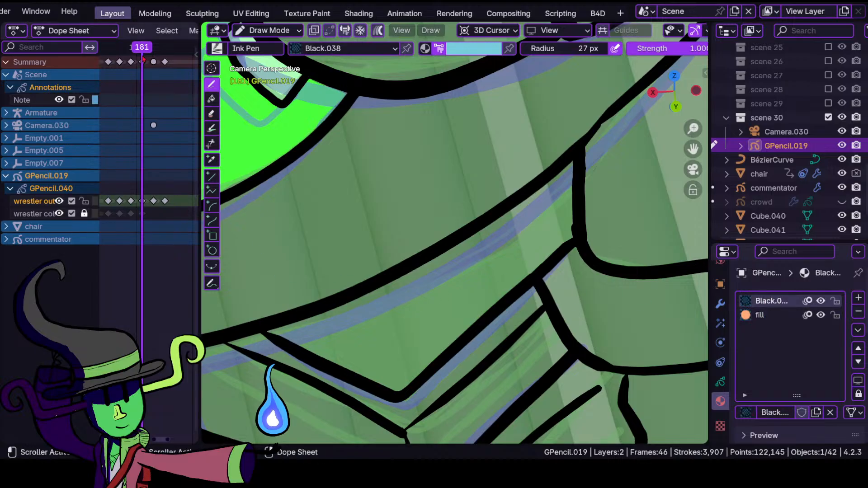
left_click_drag(142, 60, 131, 60)
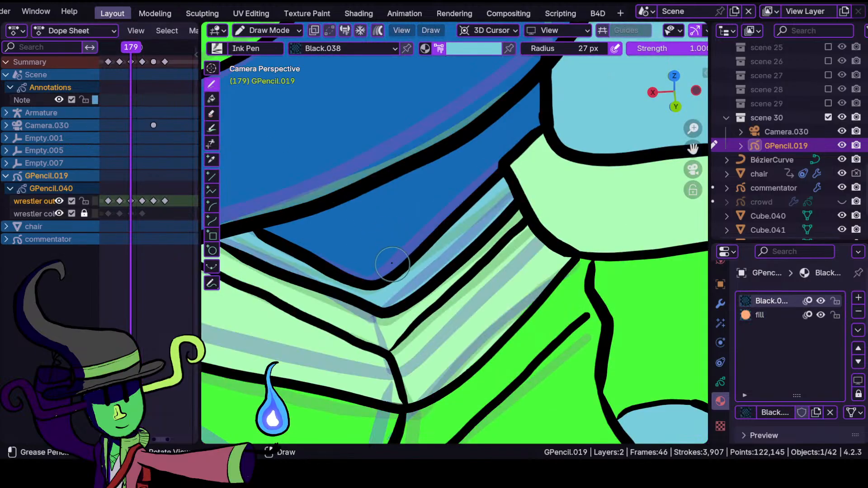
left_click(137, 48)
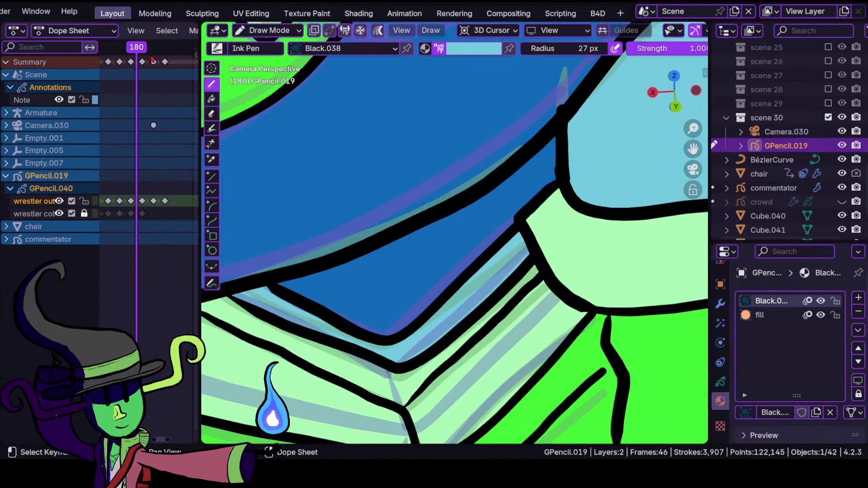
key("Right")
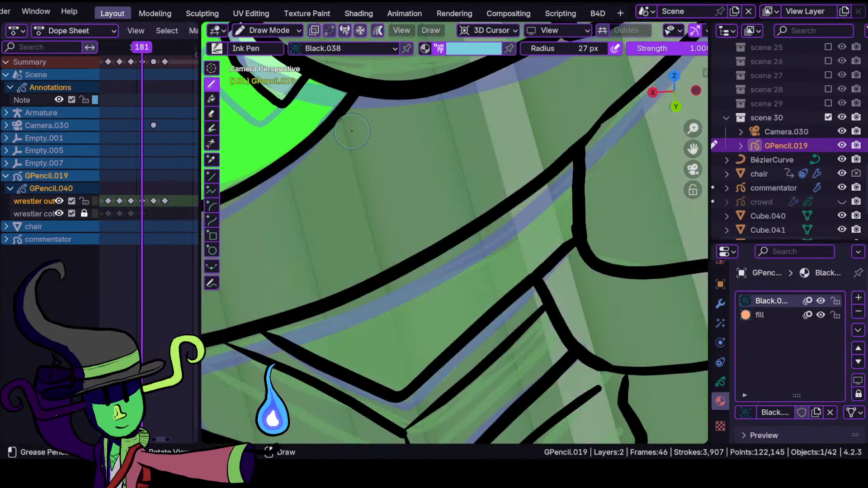
- Draw the missing inner V-shaped fold line at the waist on frame 181 in the palette's black with Black.038
left_click(479, 51)
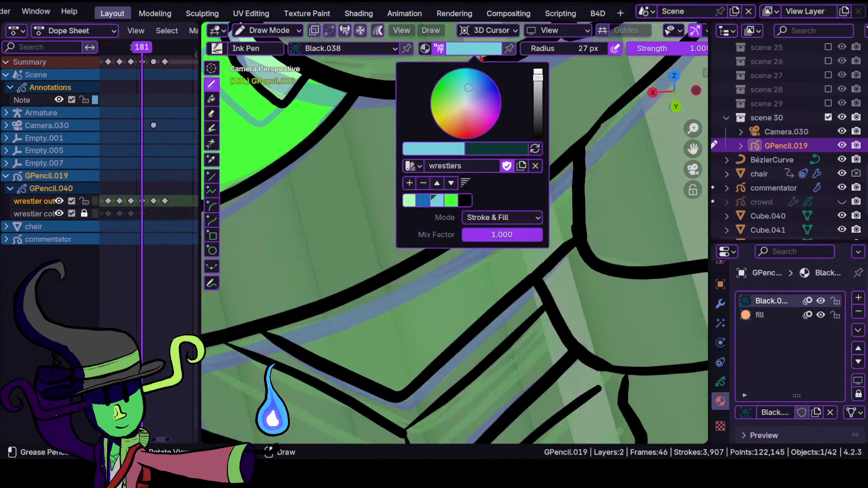
left_click(466, 204)
mouse_move(392, 338)
middle_mouse_down("ctrl")
mouse_move(375, 374)
mouse_move(373, 327)
mouse_move(390, 270)
middle_mouse_up("ctrl")
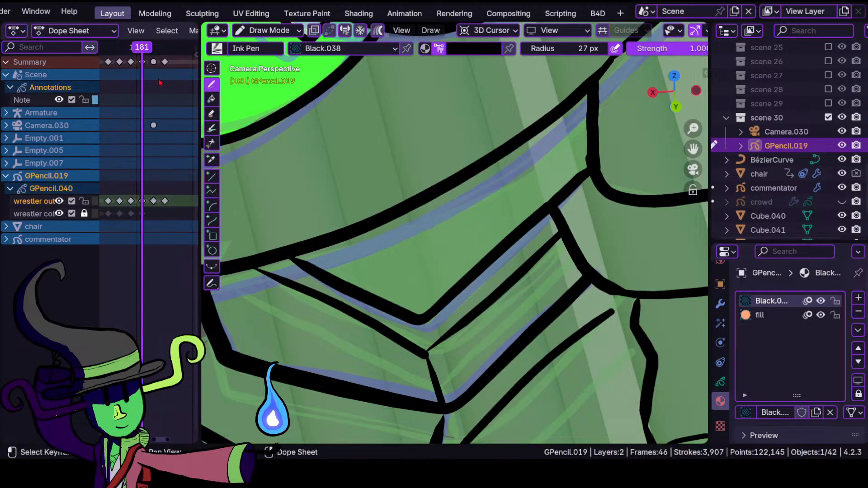
mouse_move(139, 53)
left_mouse_down()
mouse_move(131, 52)
mouse_move(142, 52)
left_mouse_up()
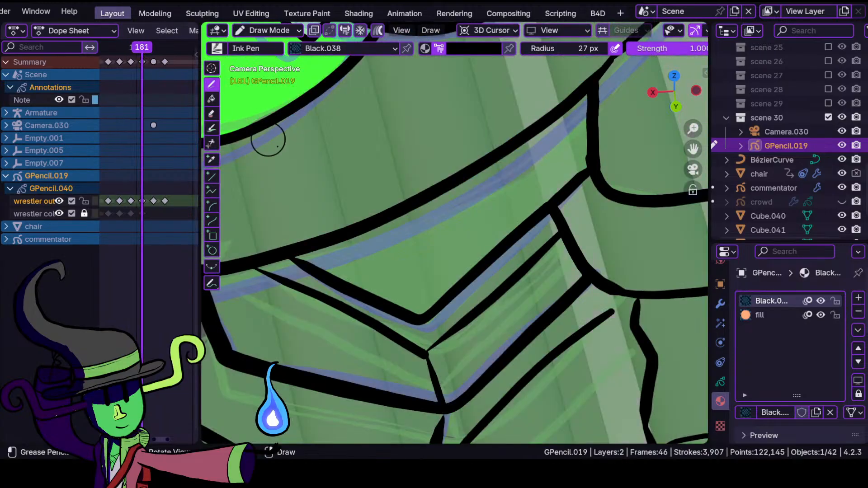
mouse_move(428, 286)
left_mouse_down()
mouse_move(454, 243)
mouse_move(603, 132)
left_mouse_up()
mouse_move(141, 51)
left_mouse_down()
mouse_move(132, 51)
mouse_move(142, 52)
left_mouse_up()
middle_click_drag(507, 208, 449, 206, "ctrl")
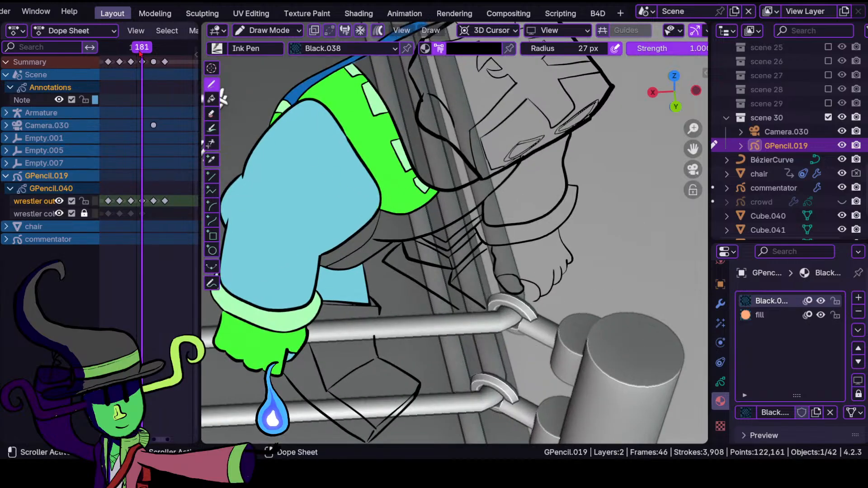
left_click_drag(141, 52, 147, 57)
- Make the fill material and the wrestler color layer active, toggling both layers' visibility to check them over the pointed folds
left_click(764, 315)
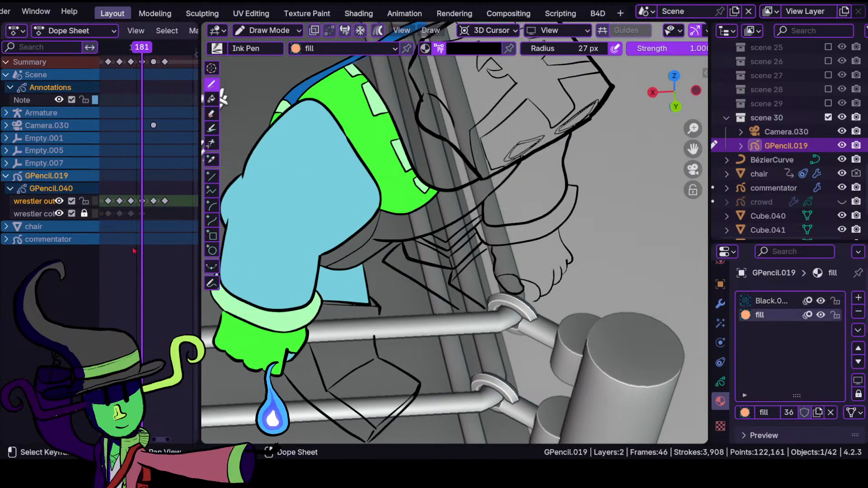
left_click(29, 218)
mouse_move(519, 335)
middle_mouse_down("ctrl")
mouse_move(517, 227)
mouse_move(464, 217)
mouse_move(471, 193)
mouse_move(450, 285)
mouse_move(449, 207)
middle_mouse_up("ctrl")
left_click(467, 49)
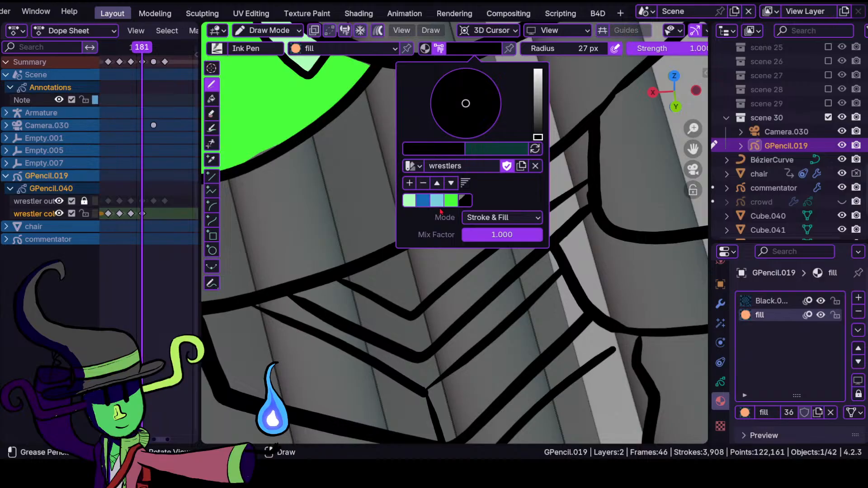
left_click(59, 214)
left_click(60, 213)
left_click(60, 201)
left_click(60, 202)
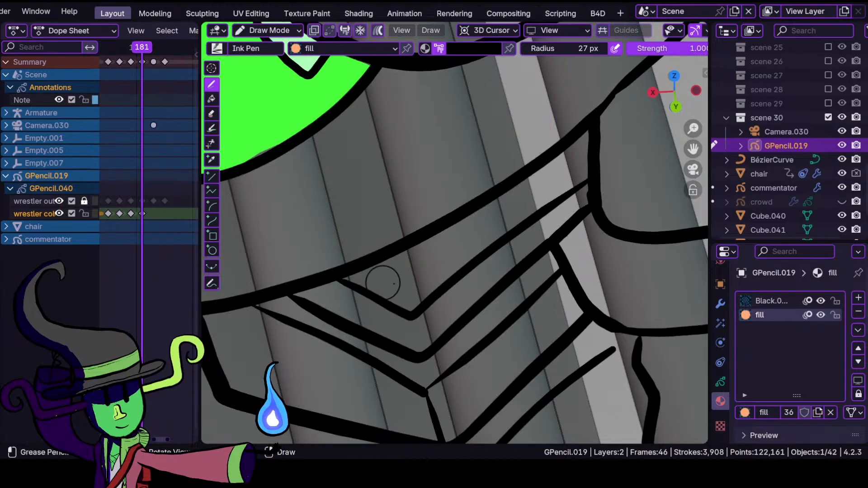
- Fill the innermost pointed fold below the waist curve with the dark blue palette colour
left_click(470, 49)
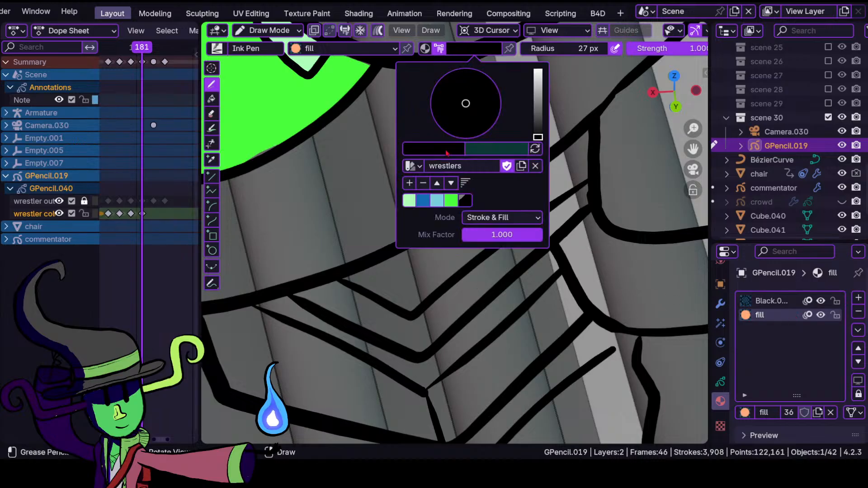
left_click(436, 200)
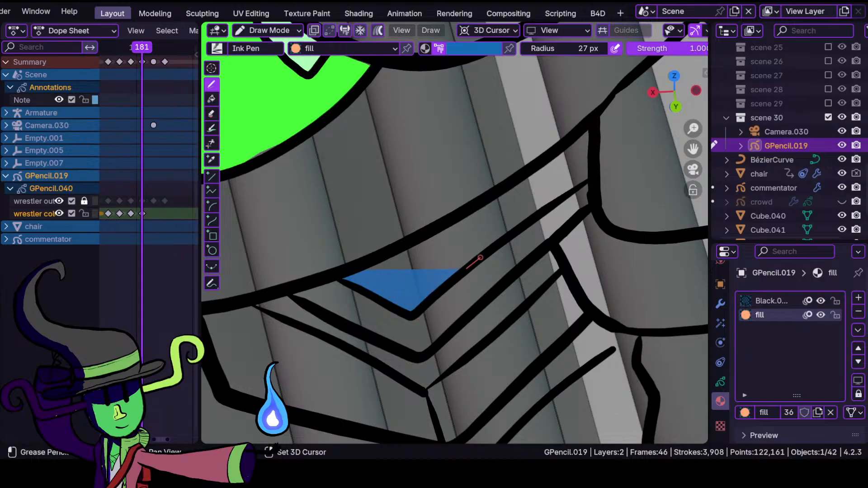
left_click_drag(589, 178, 587, 132)
left_click_drag(510, 189, 496, 199)
middle_click_drag(488, 211, 505, 181, "ctrl")
middle_click_drag(505, 182, 376, 243, "shift")
- Adjust the dark blue fill's upper end against the black outline in Sculpt Mode, and return to Draw Mode
left_click(290, 31)
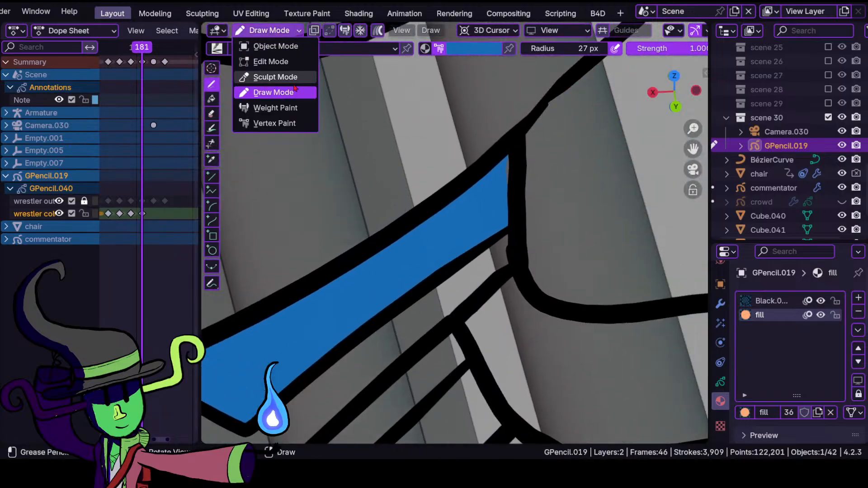
left_click(270, 77)
left_click_drag(502, 184, 516, 177)
middle_click_drag(493, 261, 488, 344, "ctrl")
middle_click_drag(429, 321, 497, 326, "shift")
middle_click_drag(496, 325, 495, 276, "ctrl")
middle_click_drag(464, 306, 412, 282, "shift")
scroll(412, 284, "up", 1)
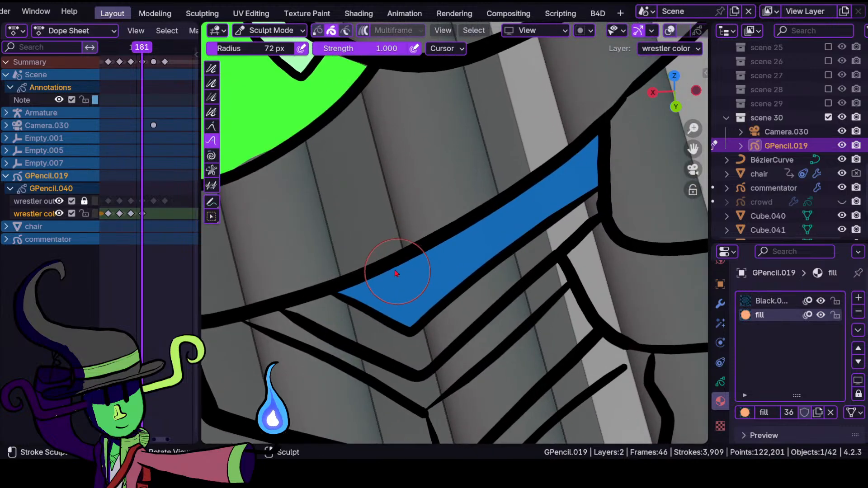
left_click(269, 30)
left_click(272, 108)
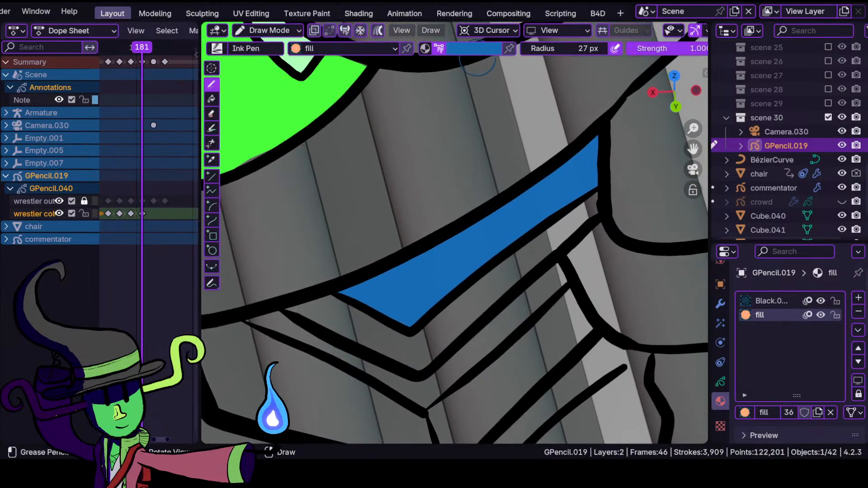
- Fill the V-shaped band directly below the dark blue fold with the light blue palette colour
left_click(493, 52)
left_click(437, 201)
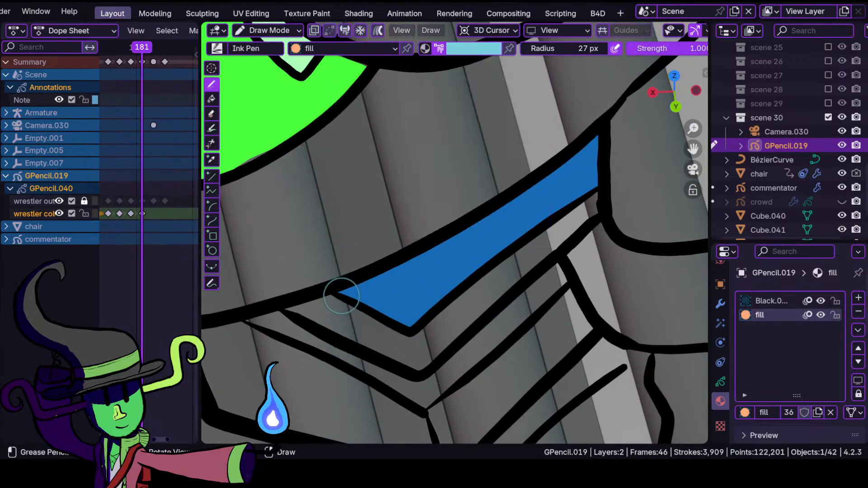
mouse_move(316, 299)
left_mouse_down()
mouse_move(289, 316)
mouse_move(402, 364)
mouse_move(470, 324)
mouse_move(560, 244)
mouse_move(597, 192)
mouse_move(389, 334)
left_mouse_up()
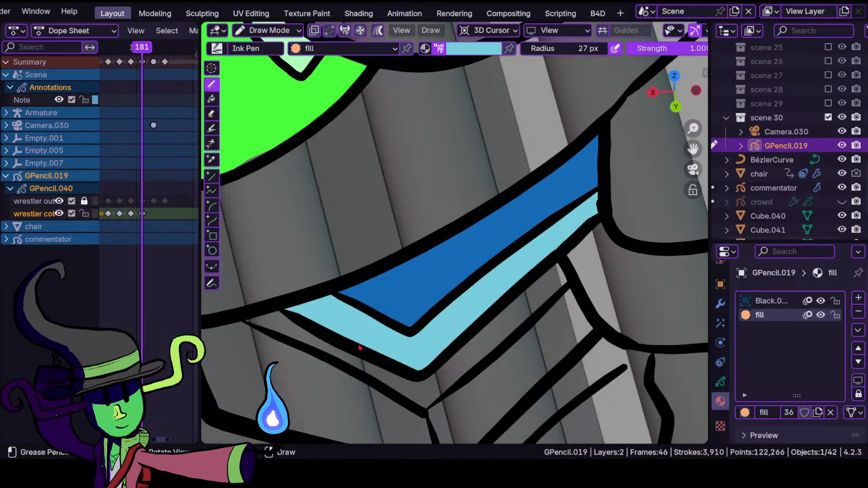
mouse_move(514, 277)
middle_mouse_down("ctrl")
mouse_move(540, 368)
mouse_move(544, 302)
mouse_move(520, 295)
mouse_move(520, 277)
middle_mouse_up("ctrl")
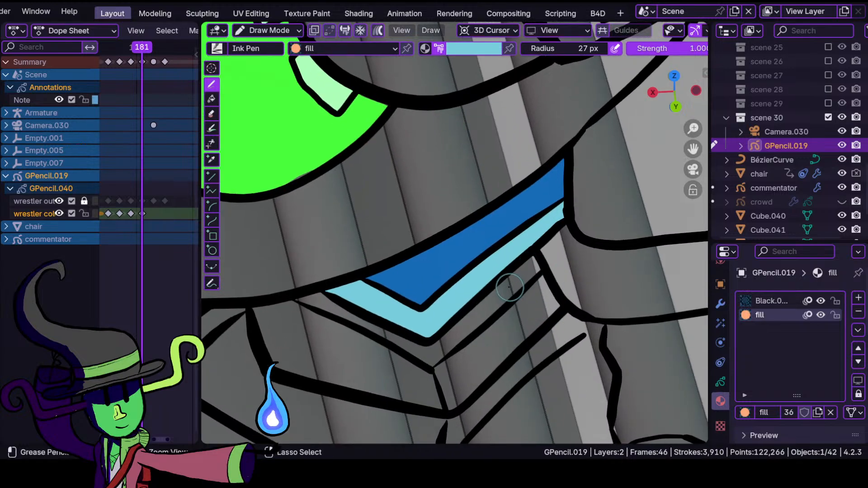
mouse_move(392, 305)
middle_mouse_down("shift")
mouse_move(430, 256)
mouse_move(404, 270)
middle_mouse_up("shift")
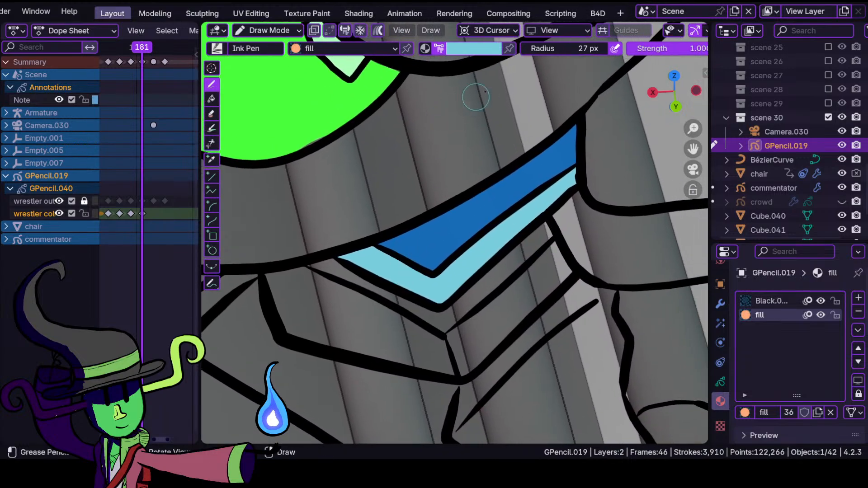
- Fill the wide pointed folds below the light blue band with the pale green palette colour
left_click(473, 48)
left_click(421, 203)
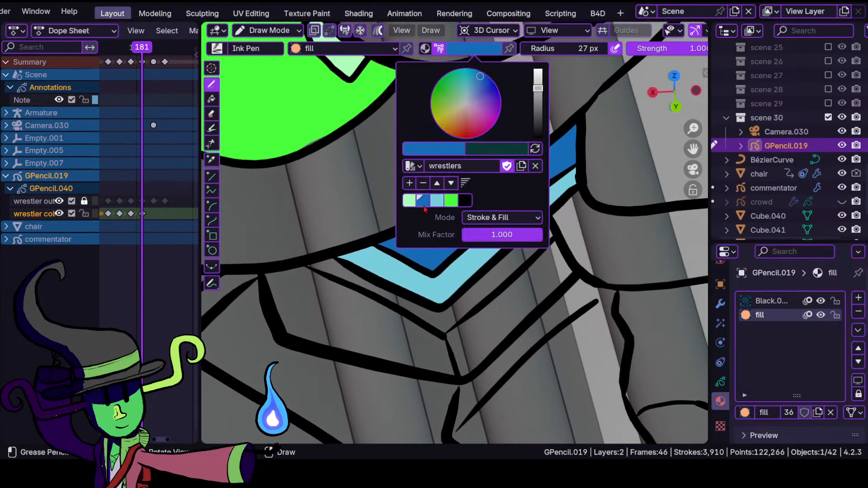
left_click(450, 201)
left_click(409, 201)
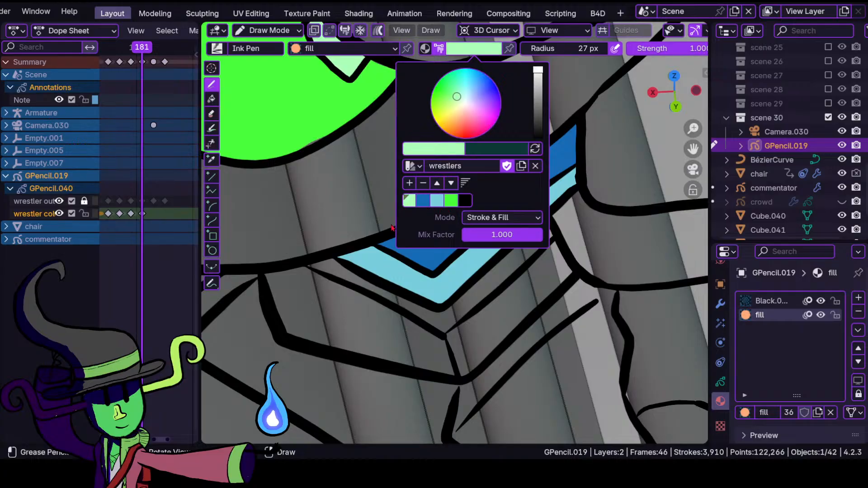
left_click_drag(354, 267, 331, 255, "shift")
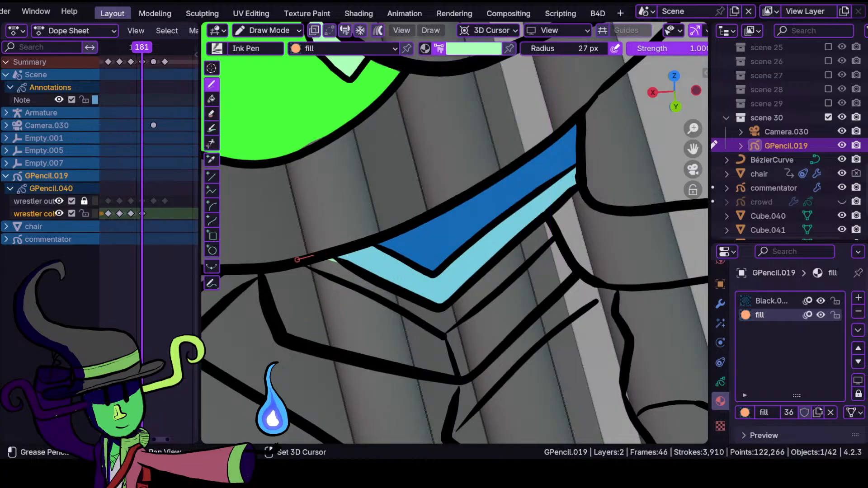
mouse_move(253, 268)
left_mouse_down("shift")
mouse_move(293, 347)
mouse_move(453, 379)
mouse_move(577, 274)
mouse_move(556, 237)
mouse_move(529, 224)
mouse_move(435, 315)
left_mouse_up("shift")
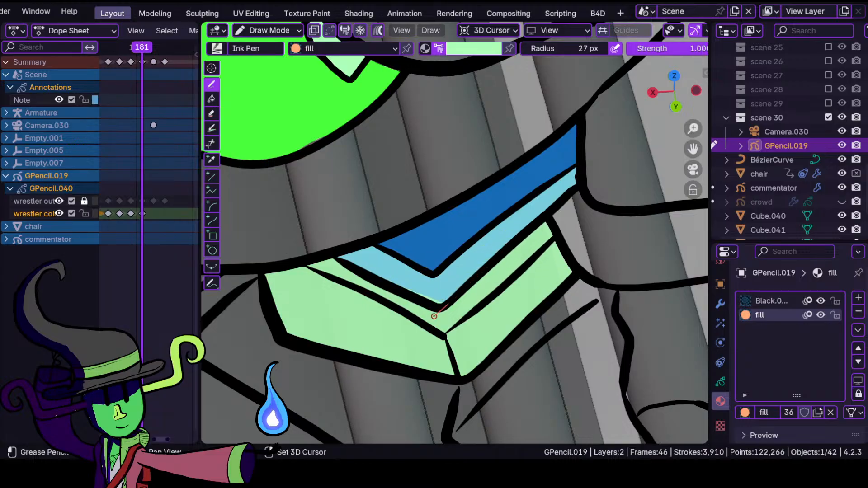
left_click_drag(384, 281, 387, 282, "shift")
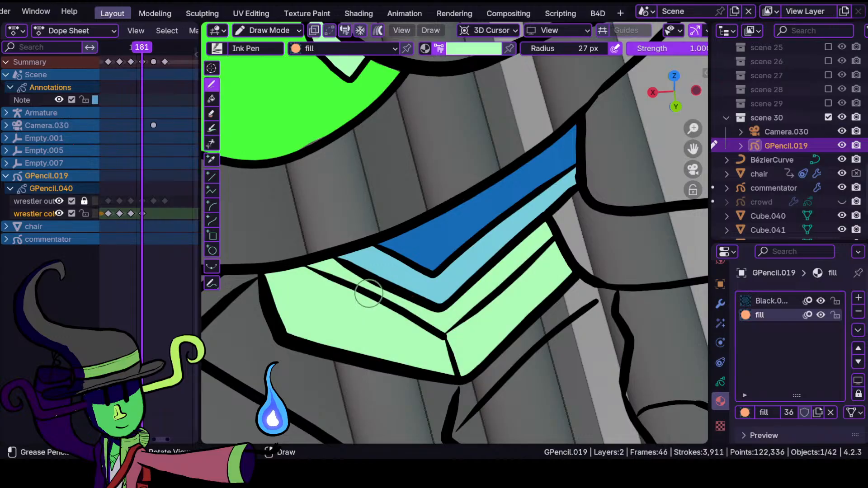
mouse_move(384, 289)
middle_mouse_down("ctrl")
mouse_move(388, 374)
mouse_move(392, 269)
mouse_move(372, 284)
mouse_move(386, 310)
mouse_move(371, 280)
middle_mouse_up("ctrl")
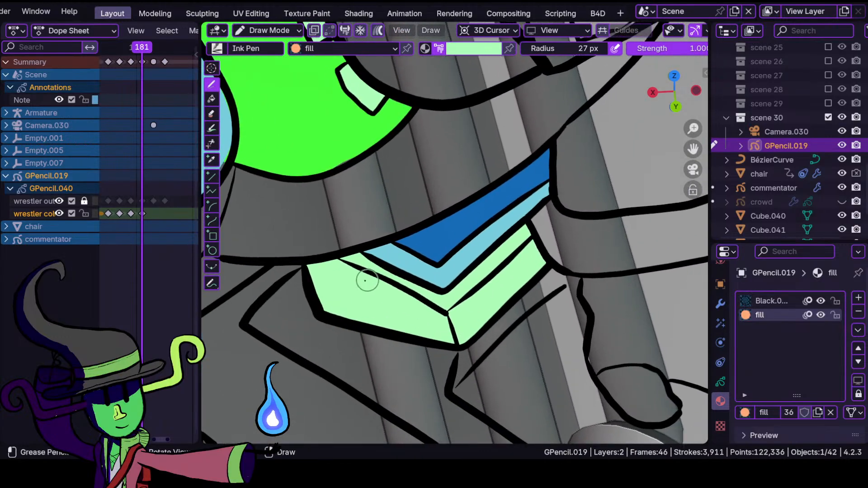
- Fill the slanted panel beneath the pale green folds with the bright green palette colour
left_click(495, 48)
left_click(450, 203)
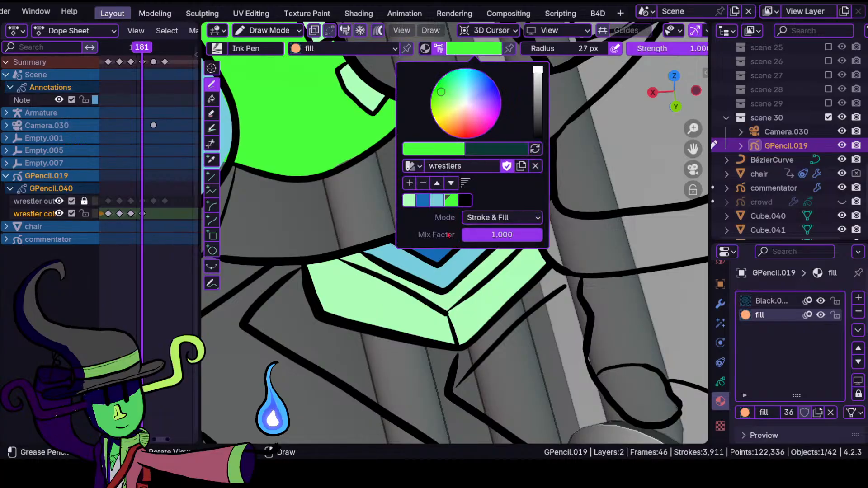
middle_click_drag(376, 244, 391, 254, "ctrl")
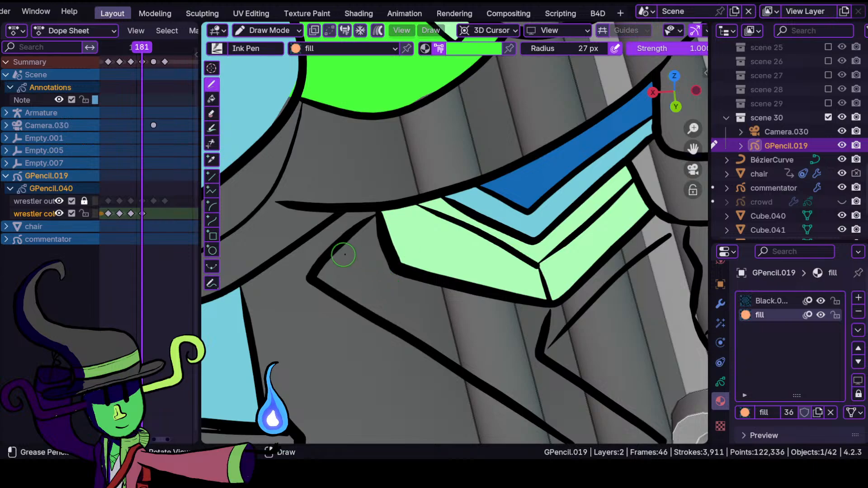
mouse_move(316, 277)
left_mouse_down()
mouse_move(535, 420)
mouse_move(560, 416)
mouse_move(572, 384)
mouse_move(560, 334)
mouse_move(390, 232)
left_mouse_up()
left_click_drag(556, 315, 390, 263, "shift")
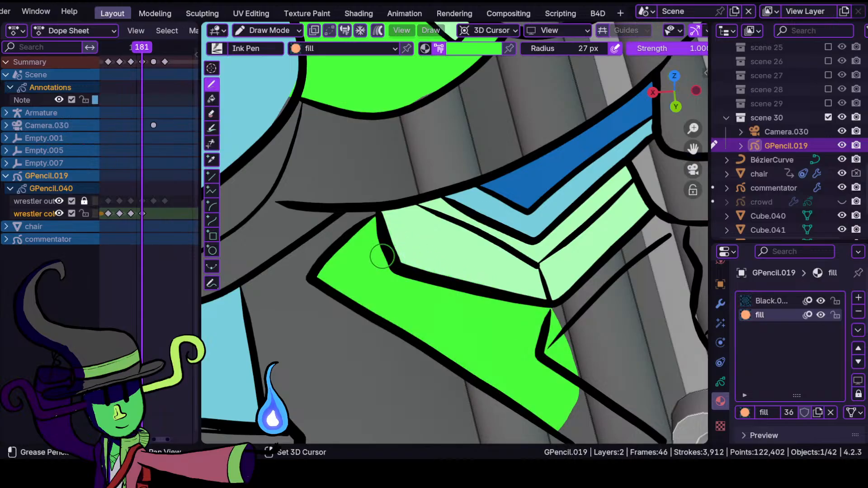
- Extend the bright green fill from the pointed folds' right side across to the hand outline and down to the ring post bracket
mouse_move(589, 256)
middle_mouse_down("ctrl")
mouse_move(646, 310)
mouse_move(606, 274)
mouse_move(520, 257)
mouse_move(570, 242)
mouse_move(513, 275)
mouse_move(517, 325)
mouse_move(517, 280)
middle_mouse_up("ctrl")
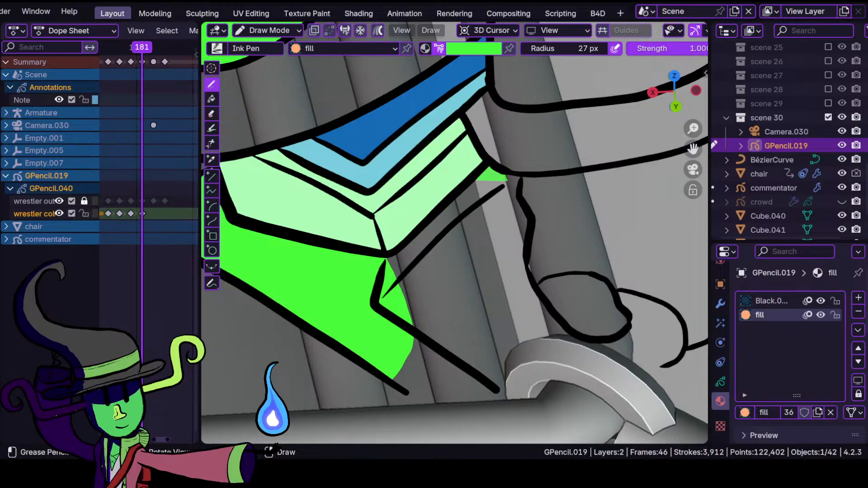
mouse_move(416, 237)
left_mouse_down()
mouse_move(385, 273)
mouse_move(391, 367)
mouse_move(410, 396)
mouse_move(463, 407)
mouse_move(524, 396)
left_mouse_up()
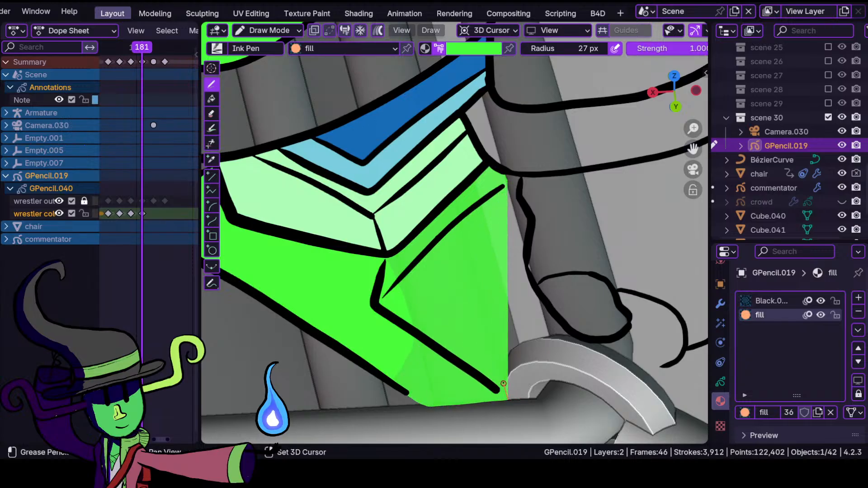
left_click_drag(520, 334, 550, 336)
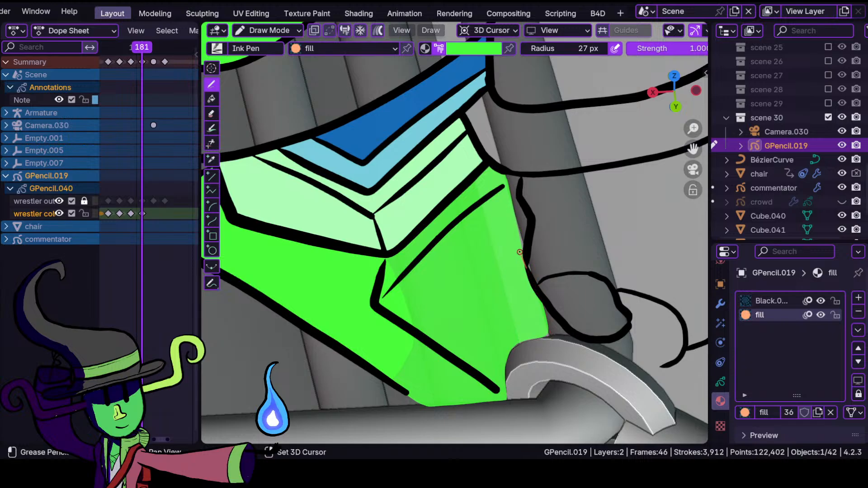
mouse_move(499, 280)
middle_mouse_down("ctrl")
mouse_move(494, 228)
mouse_move(465, 227)
middle_mouse_up("ctrl")
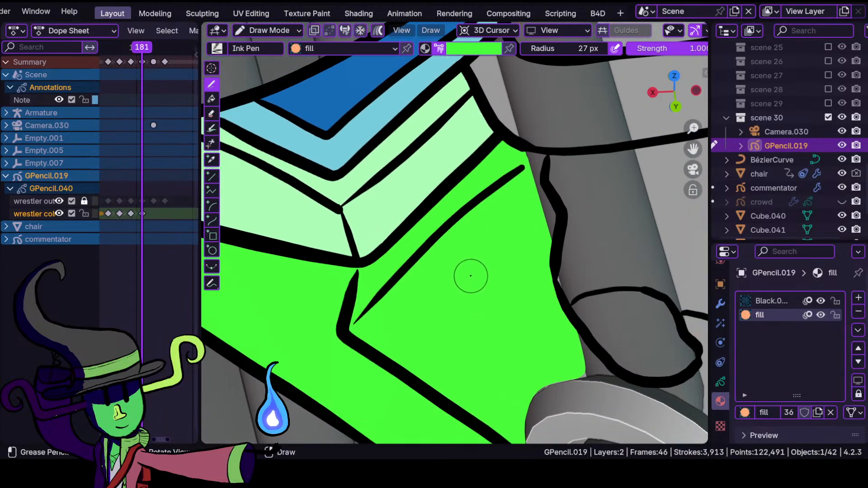
- Fill the hand shape beneath the curved sleeve cuff, from the wrist to the fingers, with the bright green palette colour
middle_click_drag(525, 215, 492, 253, "ctrl")
middle_click_drag(546, 203, 417, 262, "shift")
mouse_move(478, 242)
middle_mouse_down("ctrl")
mouse_move(480, 233)
mouse_move(441, 193)
mouse_move(473, 271)
middle_mouse_up("ctrl")
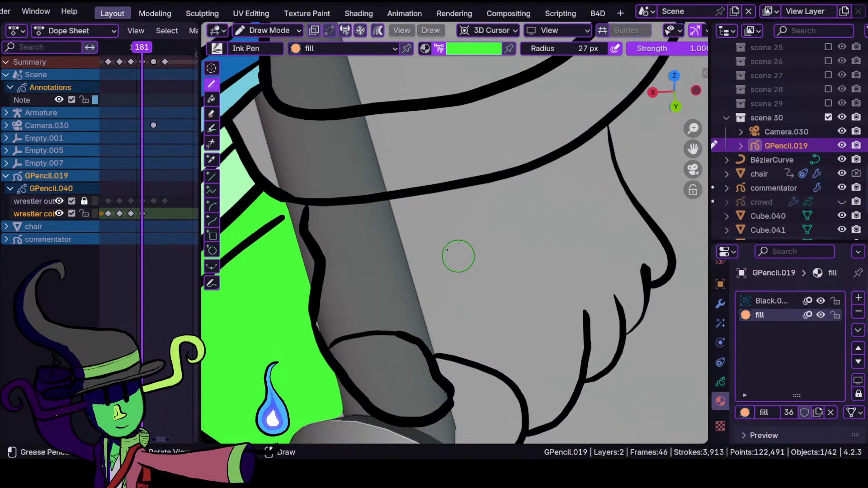
mouse_move(449, 220)
middle_mouse_down("ctrl")
mouse_move(473, 248)
mouse_move(492, 205)
mouse_move(482, 250)
mouse_move(437, 219)
middle_mouse_up("ctrl")
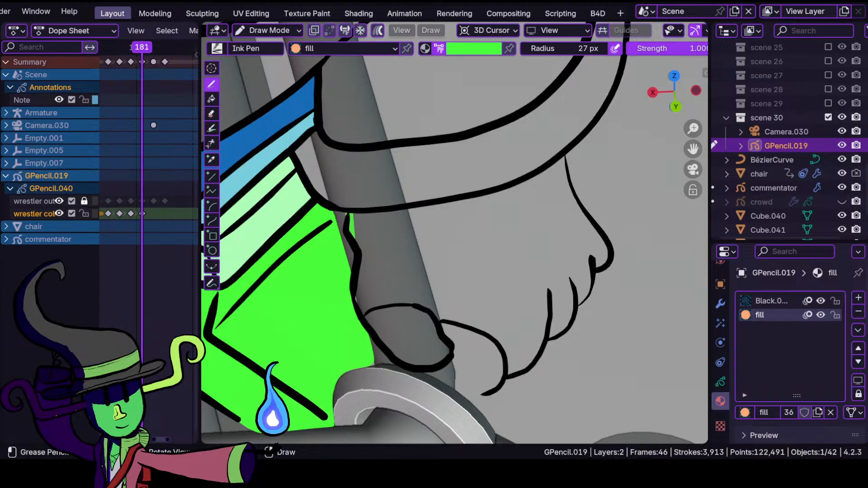
mouse_move(350, 213)
left_mouse_down()
mouse_move(375, 310)
mouse_move(419, 311)
mouse_move(490, 338)
mouse_move(504, 372)
mouse_move(560, 324)
mouse_move(605, 246)
mouse_move(566, 164)
mouse_move(415, 204)
mouse_move(357, 211)
left_mouse_up()
middle_click_drag(438, 317, 436, 279, "ctrl")
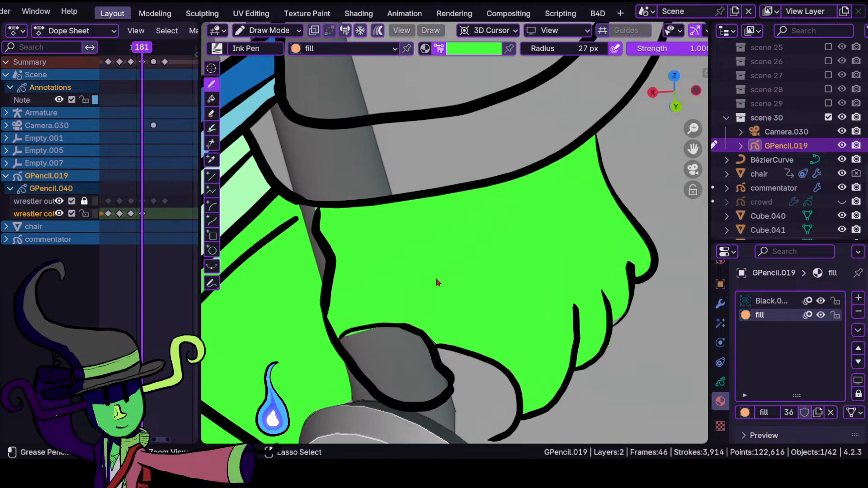
- Sculpt the bright green hand fill's edge against the wrist outline just below the sleeve cuff
left_click(267, 31)
left_click(272, 78)
left_click_drag(330, 234, 322, 212)
- Fill the two rounded nail shapes at the lower edge of the green hand with the light blue palette colour
left_click(268, 31)
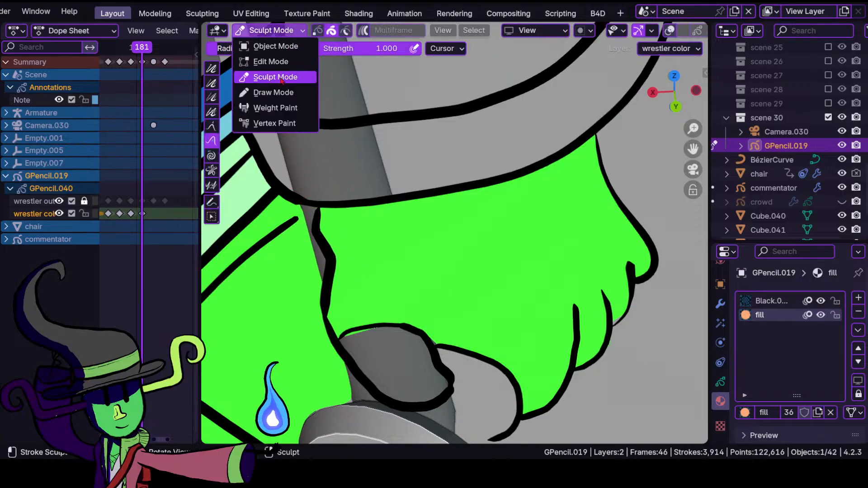
left_click(271, 89)
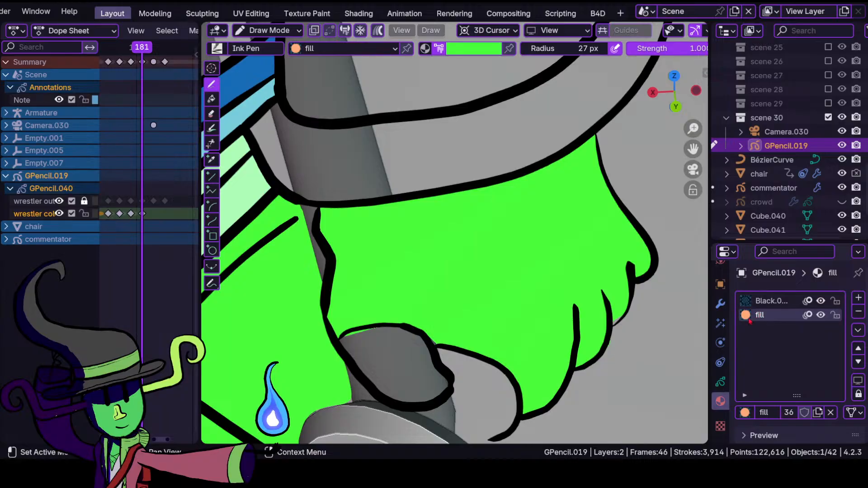
left_click(474, 48)
left_click(434, 201)
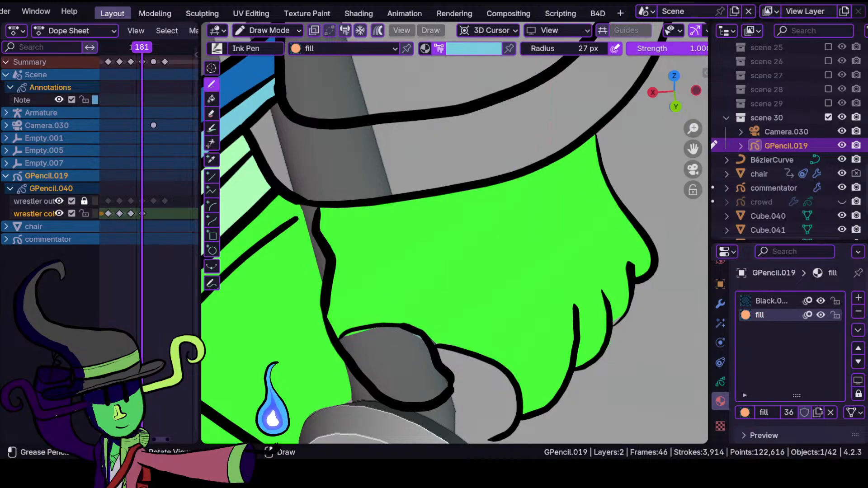
mouse_move(340, 336)
left_mouse_down()
mouse_move(389, 401)
mouse_move(431, 405)
left_mouse_up()
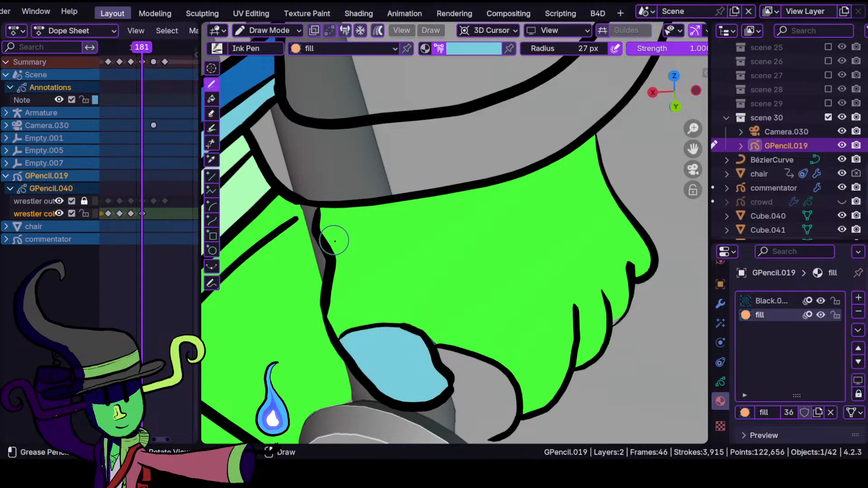
scroll(329, 232, "up", 3)
left_click(267, 30)
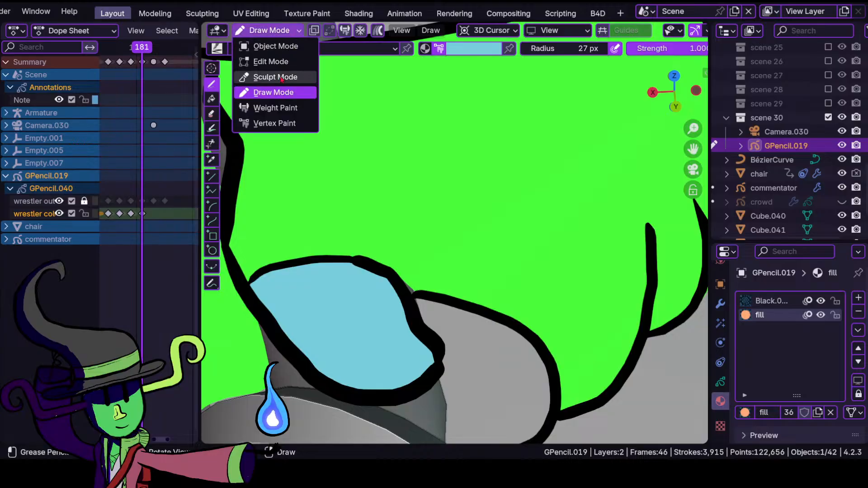
left_click(271, 75)
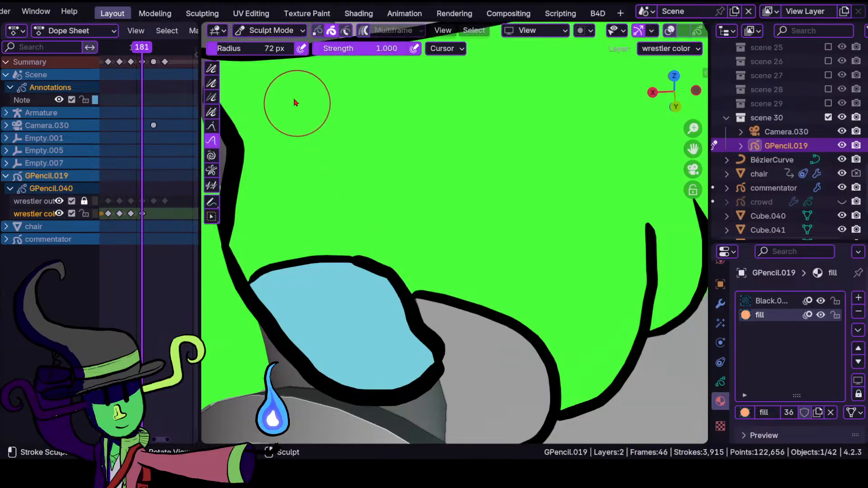
left_click(266, 30)
left_click(271, 91)
mouse_move(416, 265)
middle_mouse_down()
mouse_move(397, 281)
mouse_move(406, 285)
mouse_move(398, 235)
middle_mouse_up()
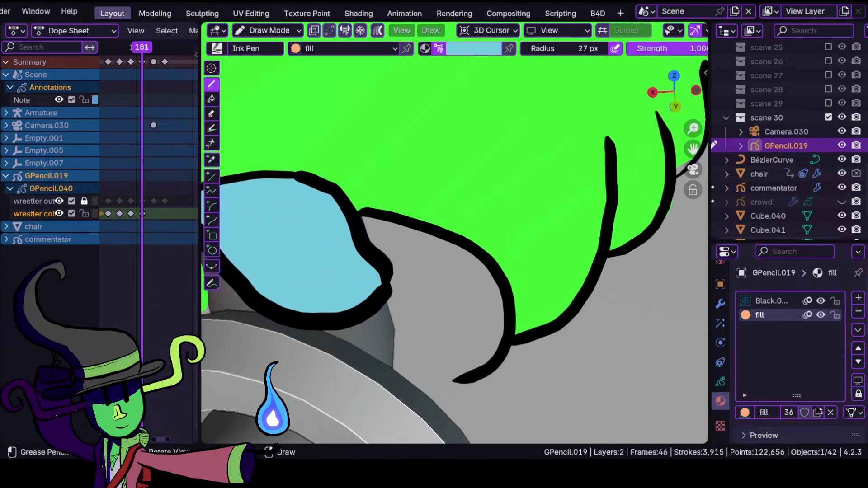
mouse_move(384, 223)
left_mouse_down()
mouse_move(427, 384)
mouse_move(477, 382)
mouse_move(501, 271)
mouse_move(387, 222)
left_mouse_up()
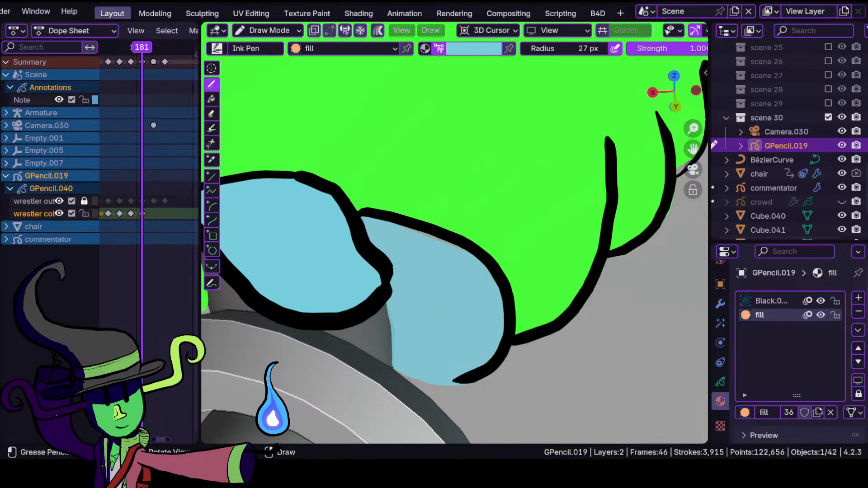
- Fill the strip below the light blue lower leg, down to the top rope, with the pale green palette colour
middle_click_drag(411, 234, 416, 358, "ctrl")
middle_click_drag(375, 257, 369, 317, "ctrl")
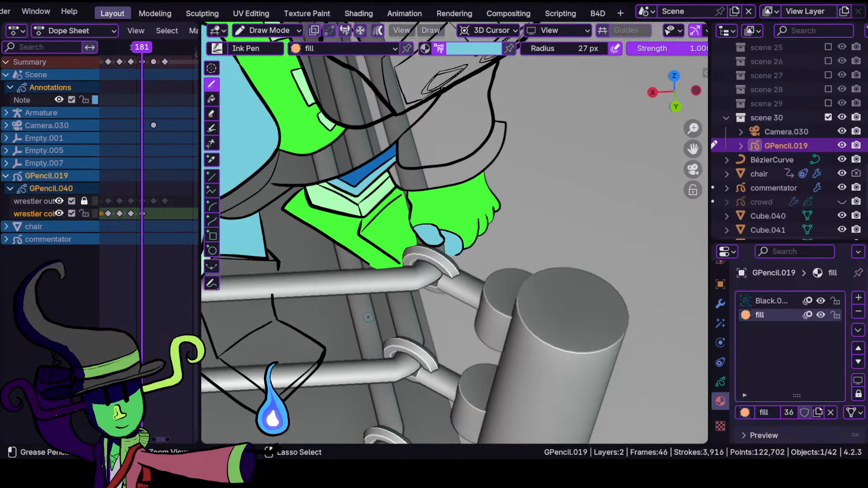
mouse_move(363, 263)
middle_mouse_down("ctrl")
mouse_move(377, 357)
mouse_move(362, 249)
middle_mouse_up("ctrl")
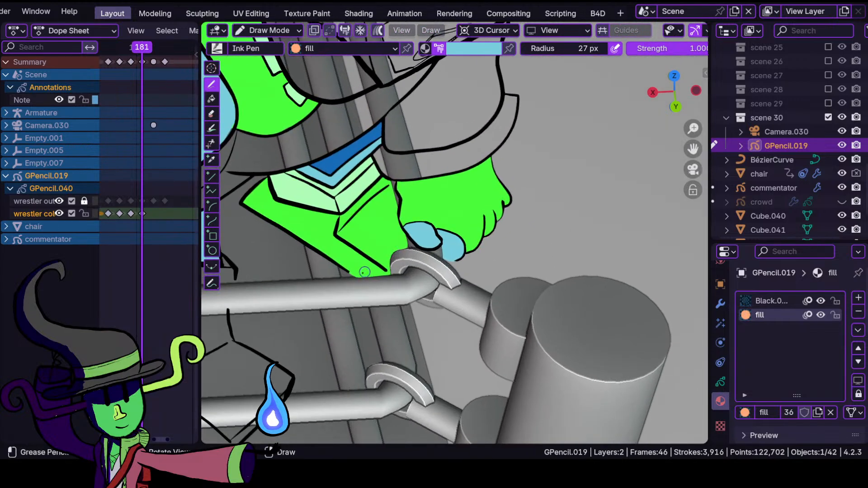
middle_click_drag(324, 320, 526, 229, "shift")
scroll(437, 209, "up", 7)
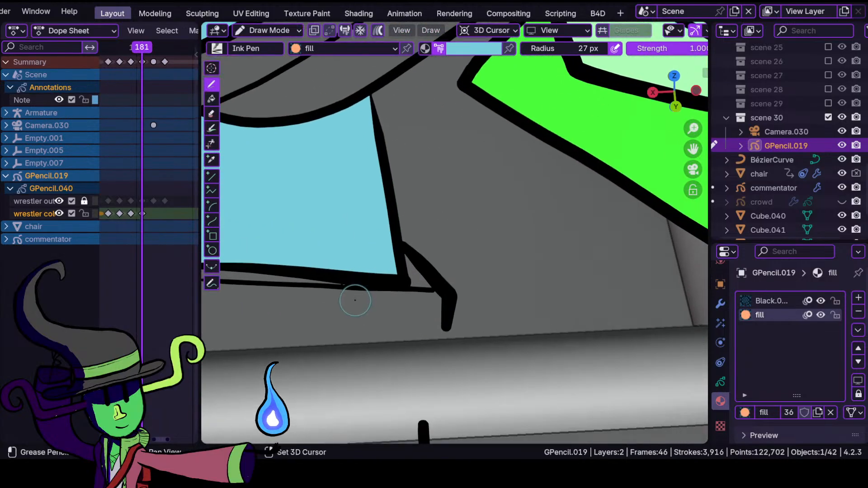
middle_click_drag(356, 300, 430, 263, "shift")
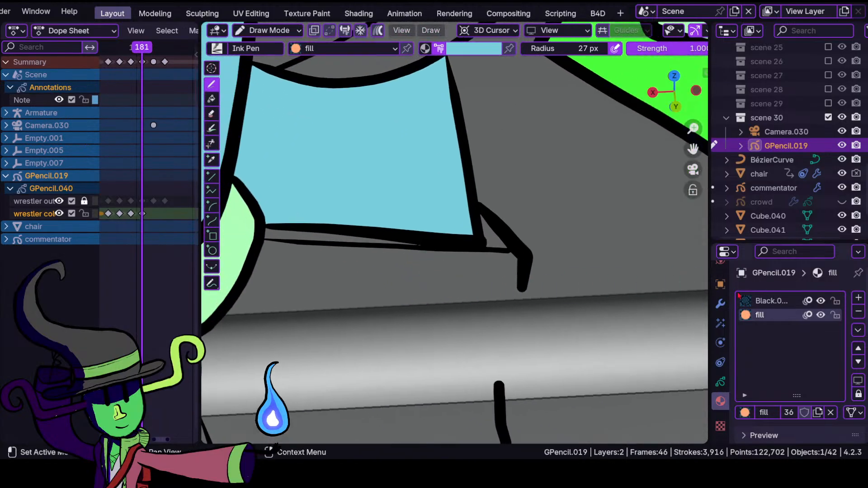
left_click(488, 47)
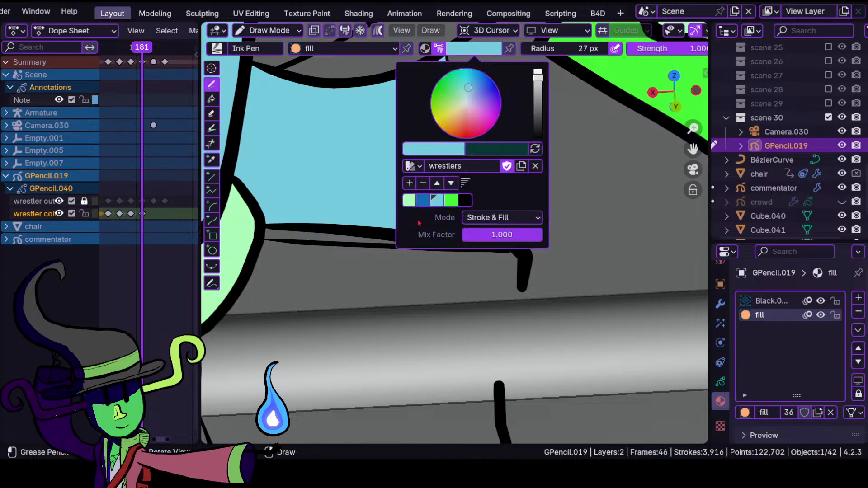
left_click(451, 200)
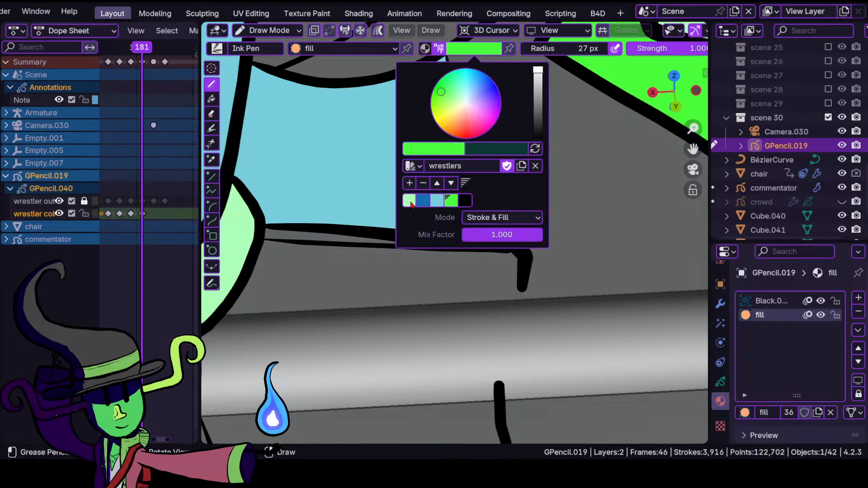
left_click(409, 200)
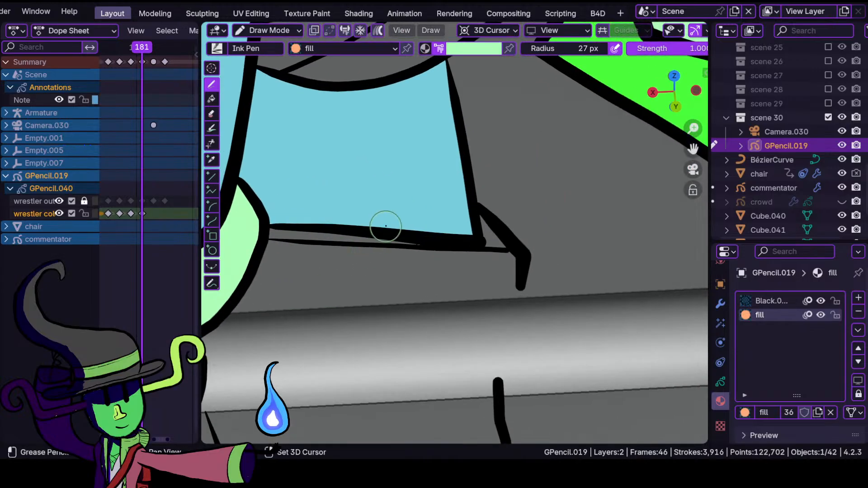
middle_click_drag(382, 229, 416, 255, "shift")
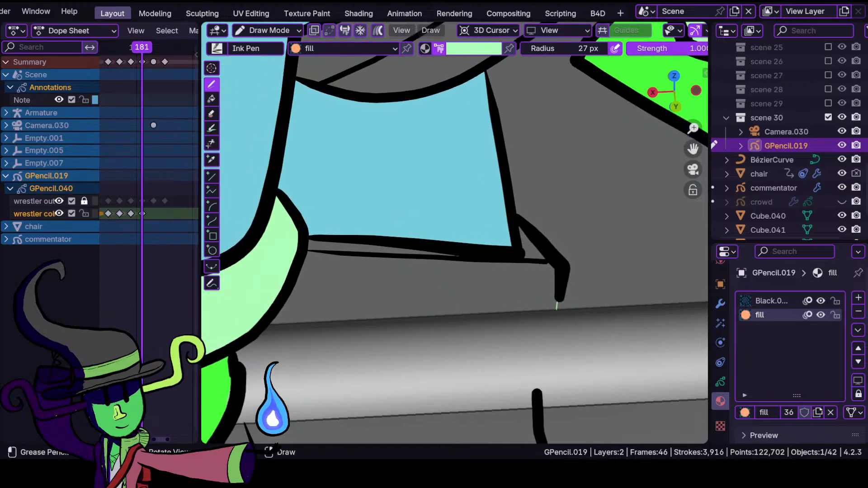
mouse_move(524, 237)
left_mouse_down()
mouse_move(499, 251)
mouse_move(307, 240)
mouse_move(255, 337)
left_mouse_up()
- Touch up the edge of the bright green hand fill beside the top rope in Sculpt Mode
mouse_move(353, 267)
middle_mouse_down("ctrl")
mouse_move(354, 368)
mouse_move(334, 317)
mouse_move(362, 366)
mouse_move(372, 271)
middle_mouse_up("ctrl")
middle_click_drag(366, 322, 369, 191, "shift")
mouse_move(387, 261)
middle_mouse_down("ctrl")
mouse_move(405, 297)
mouse_move(375, 243)
mouse_move(506, 243)
middle_mouse_up("ctrl")
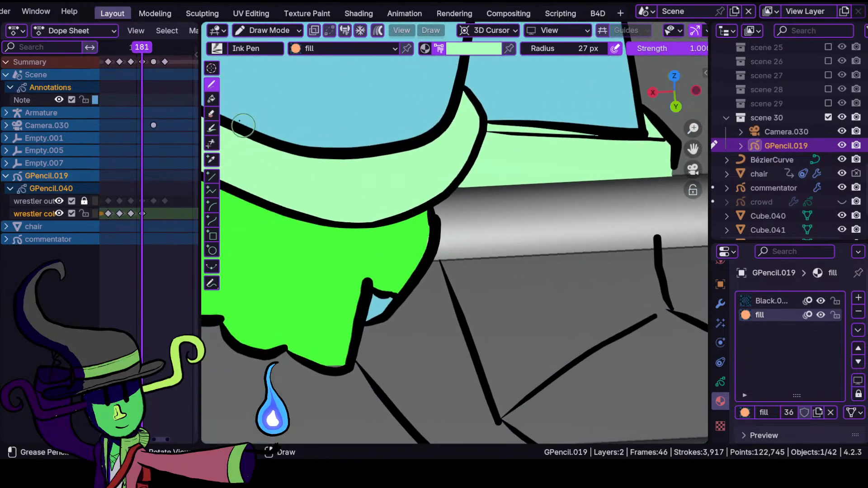
left_click(296, 31)
left_click(271, 75)
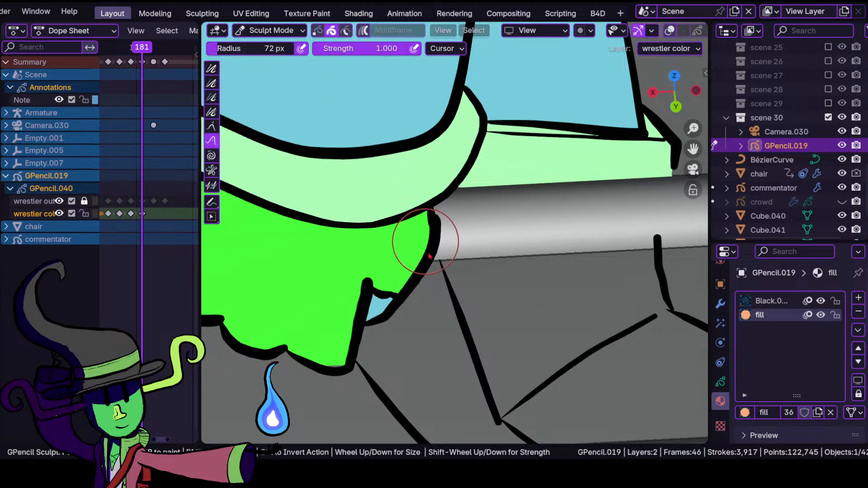
- Fill the whole angular foot outline below the top rope with the bright green palette colour
mouse_move(471, 239)
middle_mouse_down()
mouse_move(470, 291)
mouse_move(465, 262)
mouse_move(392, 218)
middle_mouse_up()
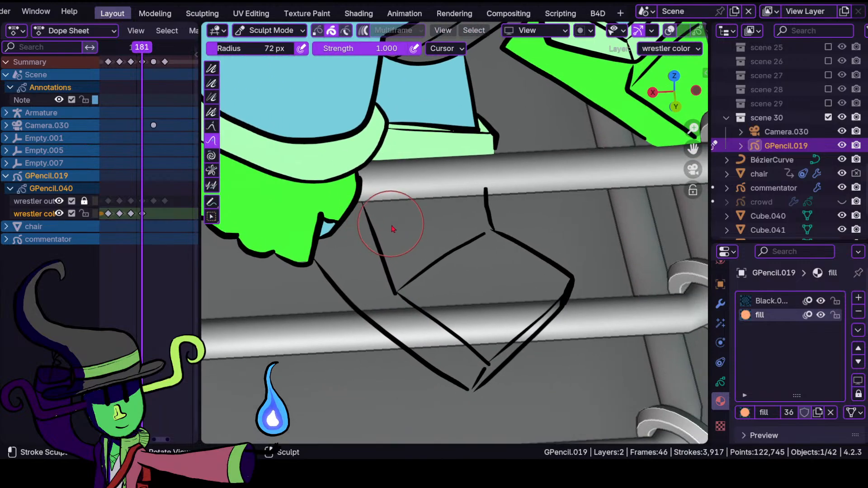
middle_click_drag(418, 252, 448, 239, "ctrl")
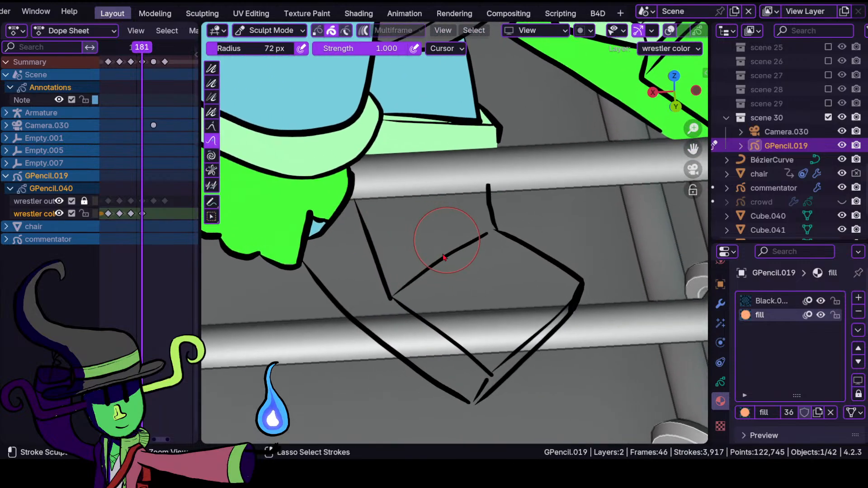
left_click(269, 30)
left_click(271, 90)
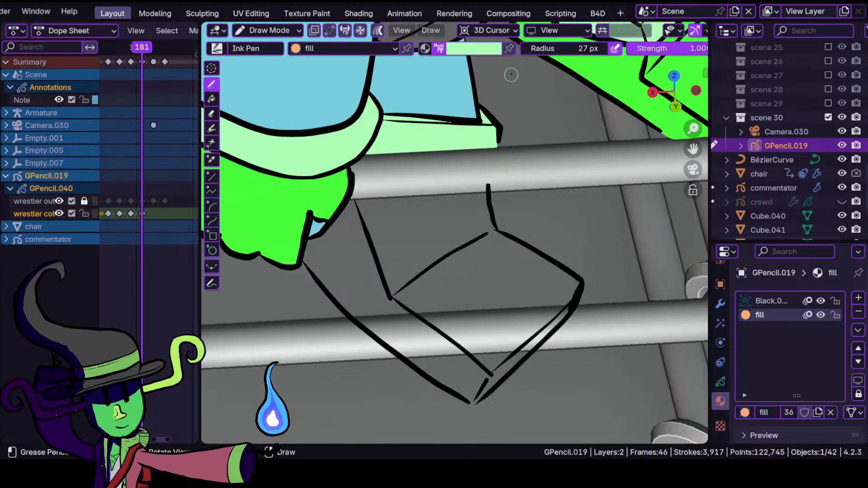
left_click(496, 50)
left_click(446, 204)
mouse_move(398, 301)
middle_mouse_down("ctrl")
mouse_move(469, 215)
mouse_move(454, 254)
middle_mouse_up("ctrl")
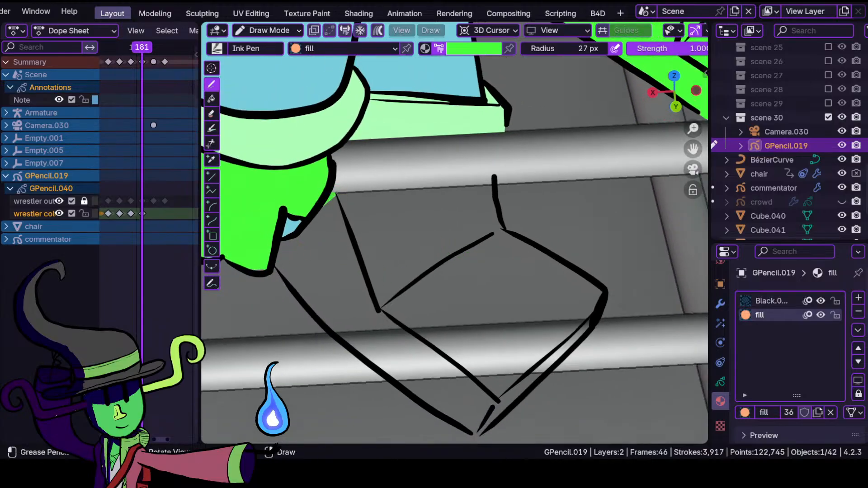
mouse_move(276, 269)
left_mouse_down()
mouse_move(338, 343)
mouse_move(473, 433)
mouse_move(559, 363)
mouse_move(604, 292)
mouse_move(506, 229)
mouse_move(494, 212)
mouse_move(493, 170)
left_mouse_up()
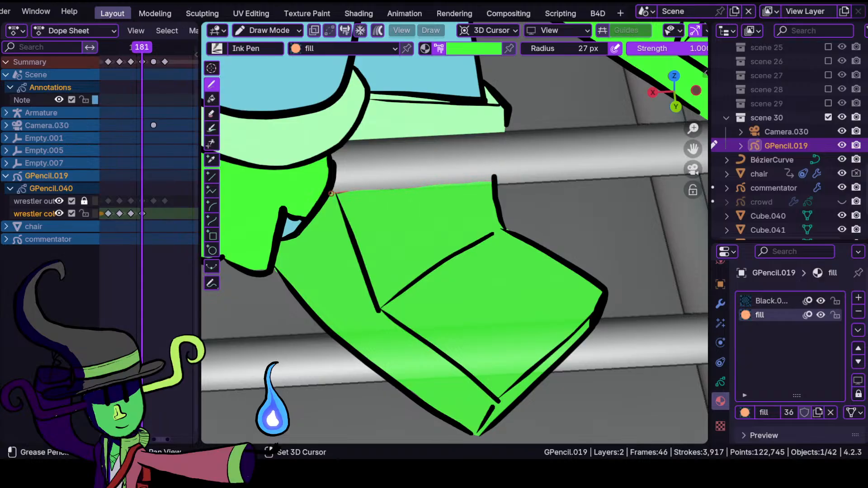
left_click_drag(320, 194, 322, 193)
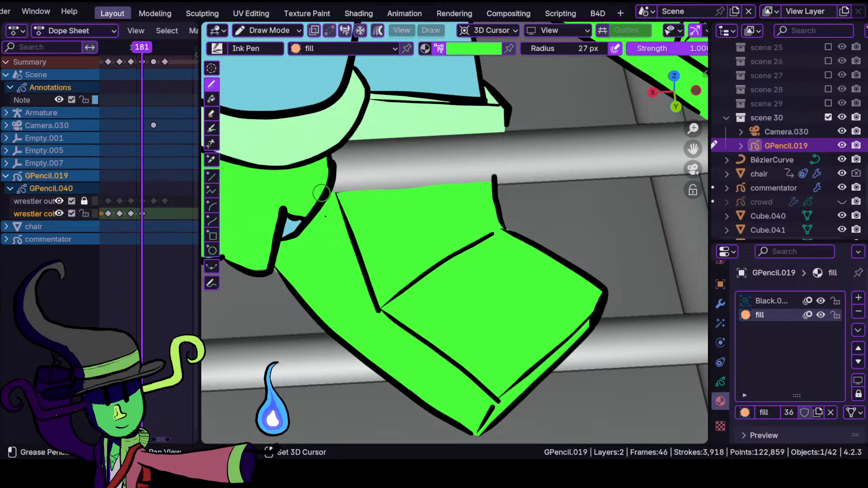
- Sculpt the foot fill's upper corner to meet the hand outline along the rope's lower edge
mouse_move(350, 235)
middle_mouse_down("ctrl")
mouse_move(376, 192)
mouse_move(457, 305)
mouse_move(412, 251)
middle_mouse_up("ctrl")
left_click(267, 31)
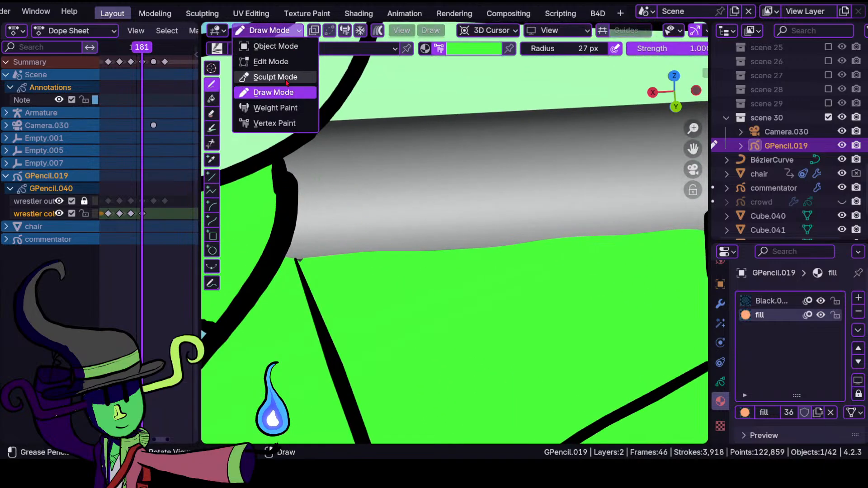
left_click(289, 78)
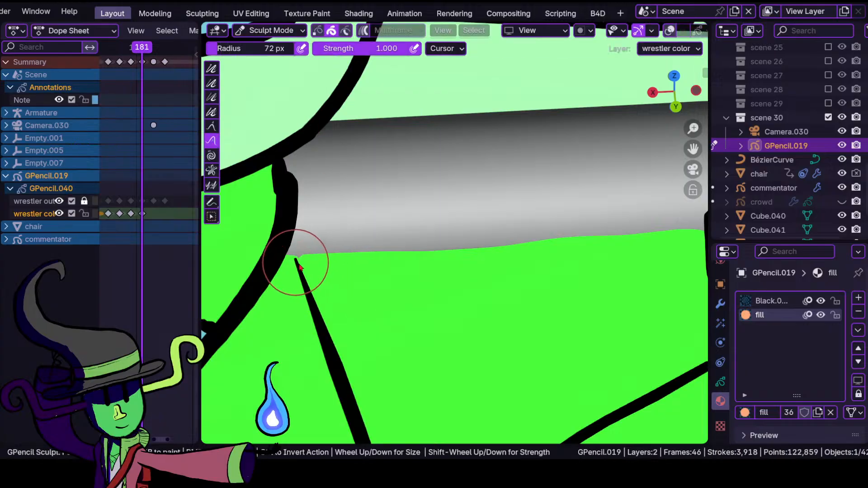
- Fill the curved fold between the light blue thigh and lower leg, reaching under the bright green area, with the dark blue palette colour
middle_click_drag(404, 292, 427, 376, "ctrl")
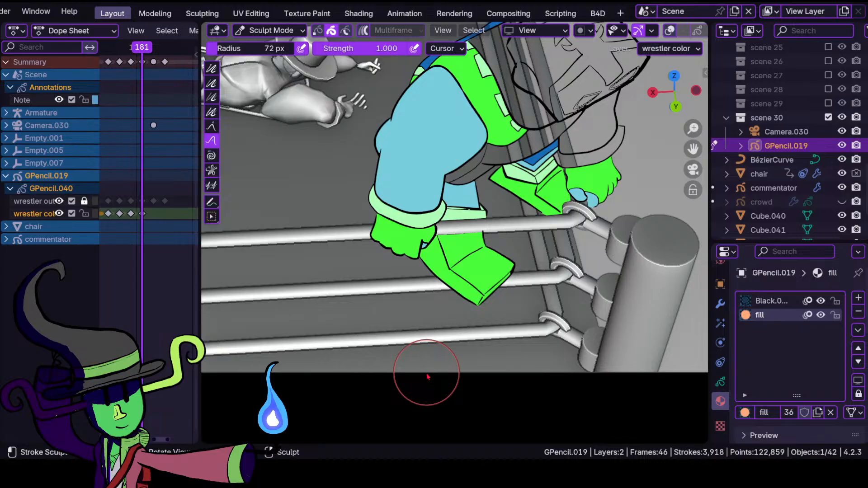
mouse_move(458, 239)
middle_mouse_down("ctrl")
mouse_move(454, 196)
mouse_move(398, 267)
mouse_move(440, 193)
mouse_move(479, 238)
middle_mouse_up("ctrl")
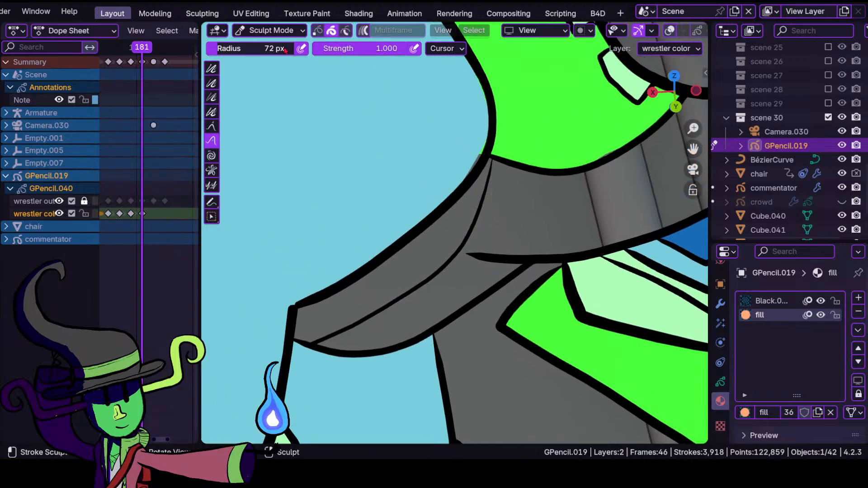
left_click(270, 30)
left_click(285, 92)
left_click(488, 49)
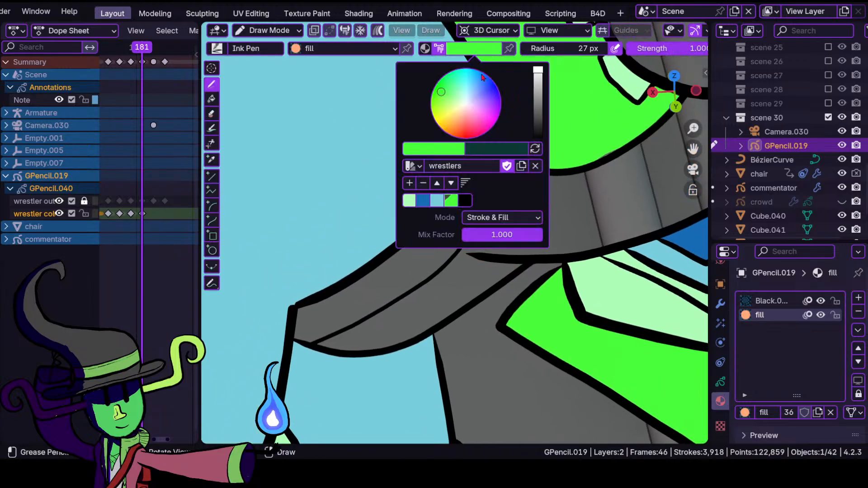
left_click(430, 202)
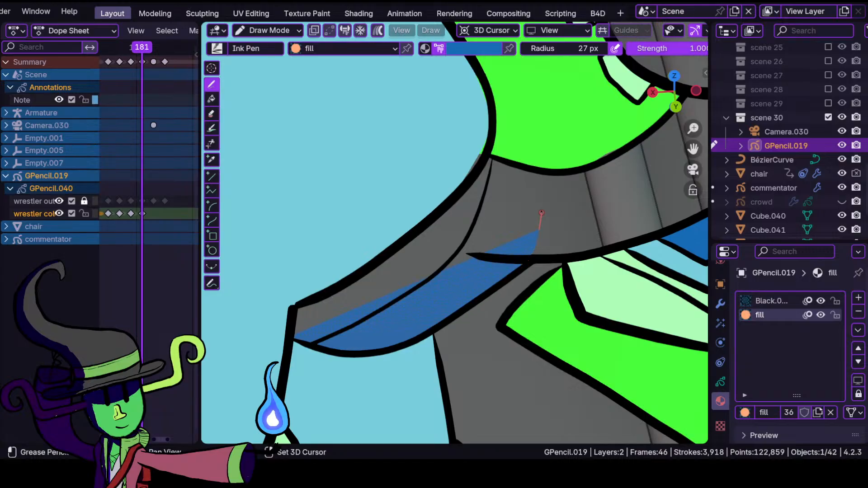
left_click_drag(472, 155, 445, 206)
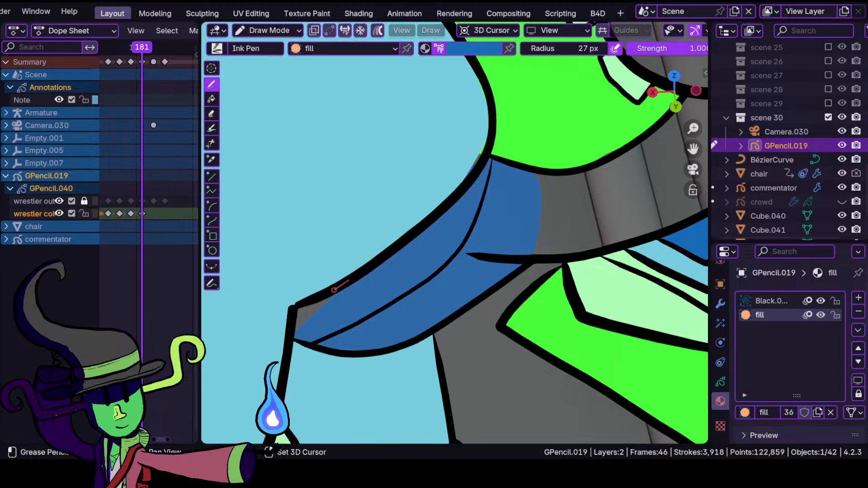
left_click_drag(283, 316, 284, 320, "shift")
- Sculpt the dark blue fold fill in Sculpt Mode so its edge meets the thigh outline beside the bright green area
mouse_move(487, 225)
middle_mouse_down("ctrl")
mouse_move(529, 174)
mouse_move(494, 240)
mouse_move(384, 147)
middle_mouse_up("ctrl")
left_click(290, 31)
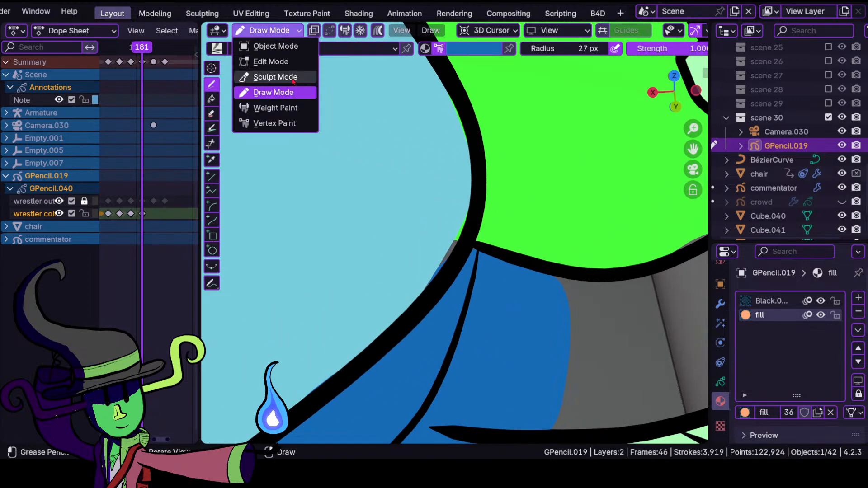
left_click(294, 77)
mouse_move(438, 271)
left_mouse_down()
mouse_move(469, 236)
mouse_move(466, 229)
left_mouse_up()
mouse_move(465, 121)
left_mouse_down()
mouse_move(468, 128)
mouse_move(454, 109)
left_mouse_up()
mouse_move(460, 118)
middle_mouse_down("ctrl")
mouse_move(460, 233)
mouse_move(451, 175)
mouse_move(452, 219)
mouse_move(479, 275)
middle_mouse_up("ctrl")
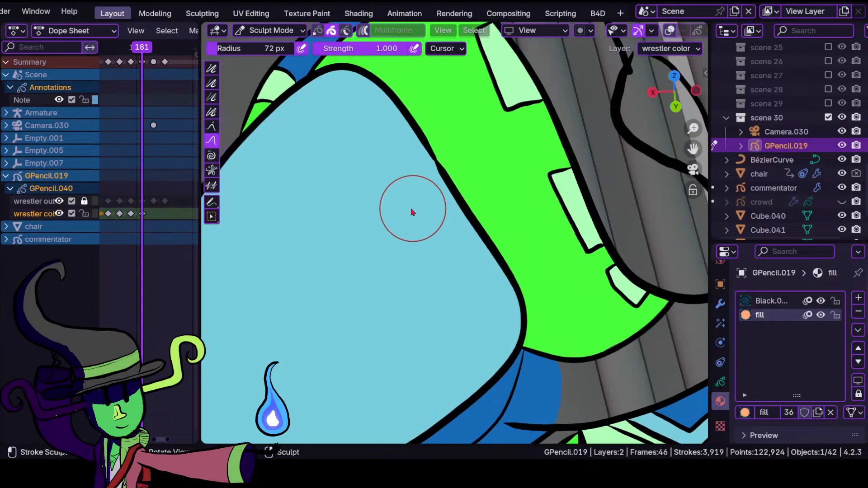
middle_click_drag(417, 217, 436, 217, "ctrl")
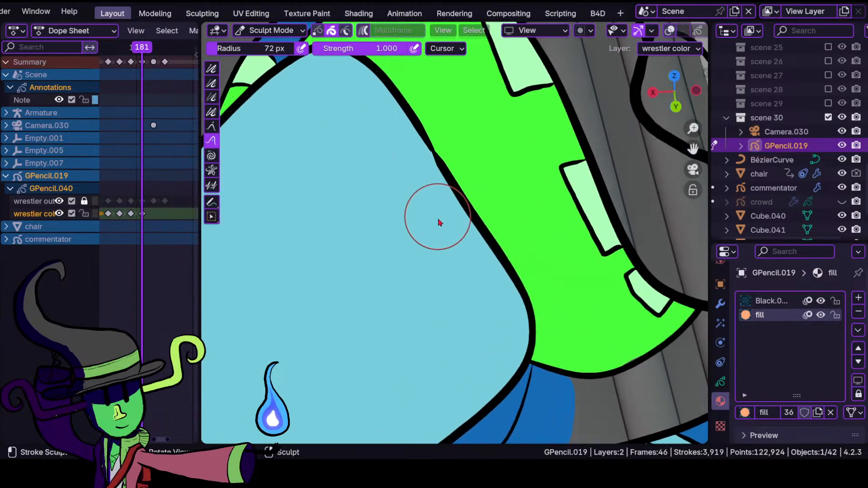
mouse_move(430, 344)
middle_mouse_down("shift")
mouse_move(413, 219)
mouse_move(422, 223)
mouse_move(436, 287)
mouse_move(468, 251)
mouse_move(446, 283)
middle_mouse_up("shift")
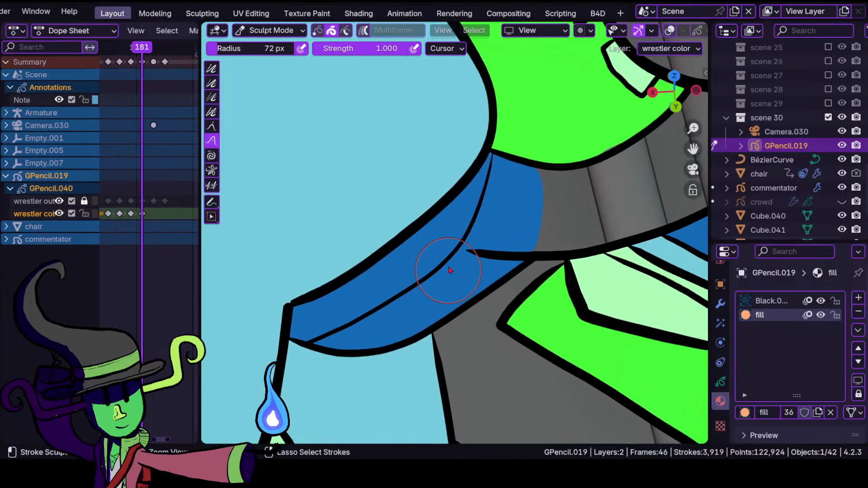
- Fill the upper band of the curved fold, along the light blue thigh, with the pale green palette colour
left_click(298, 31)
left_click(273, 92)
mouse_move(413, 217)
middle_mouse_down("ctrl")
mouse_move(434, 215)
mouse_move(424, 225)
middle_mouse_up("ctrl")
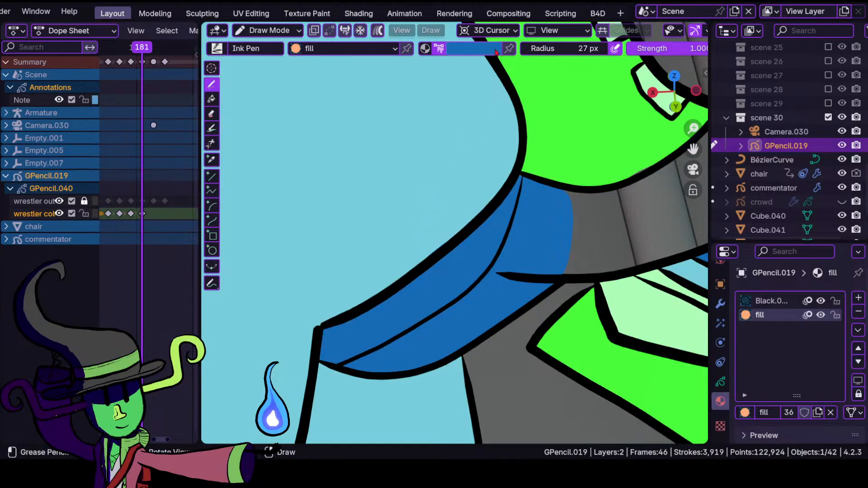
left_click(474, 48)
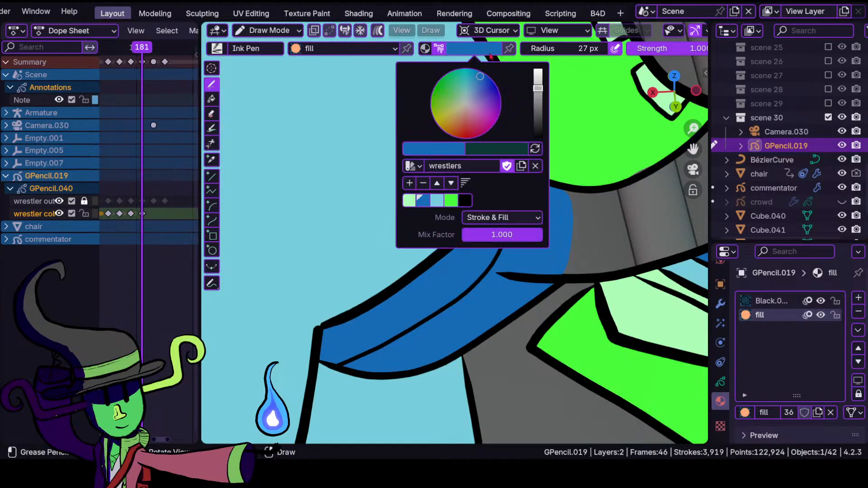
left_click(413, 198)
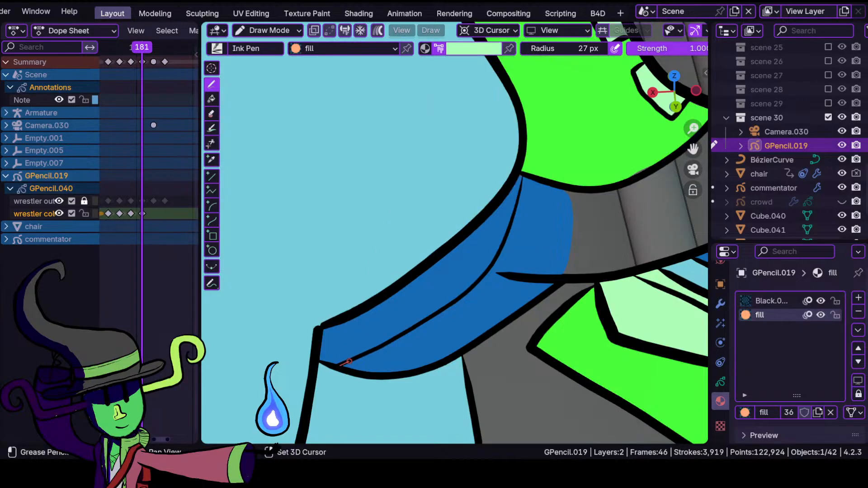
mouse_move(472, 291)
left_mouse_down()
mouse_move(505, 242)
mouse_move(522, 163)
mouse_move(463, 231)
mouse_move(355, 315)
mouse_move(319, 329)
left_mouse_up()
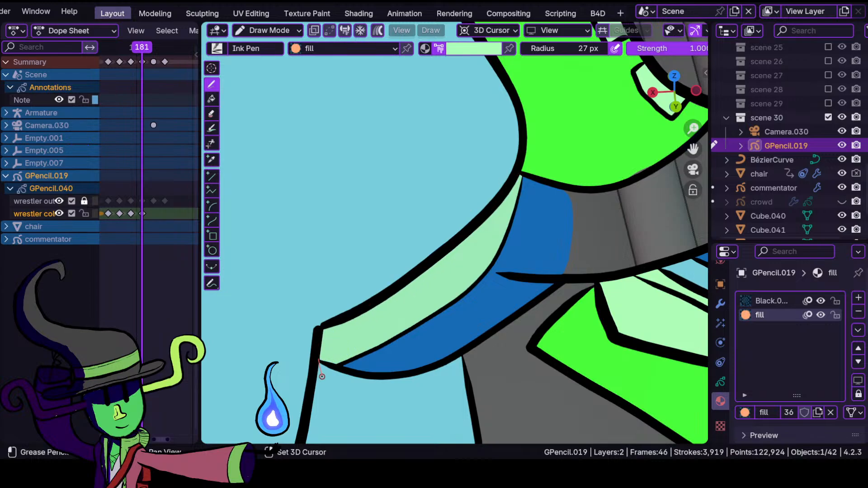
left_click_drag(326, 378, 327, 378, "shift")
- Sculpt the pale green band's lower corner back inside the outline where it spills onto the light blue leg
scroll(420, 294, "up", 2)
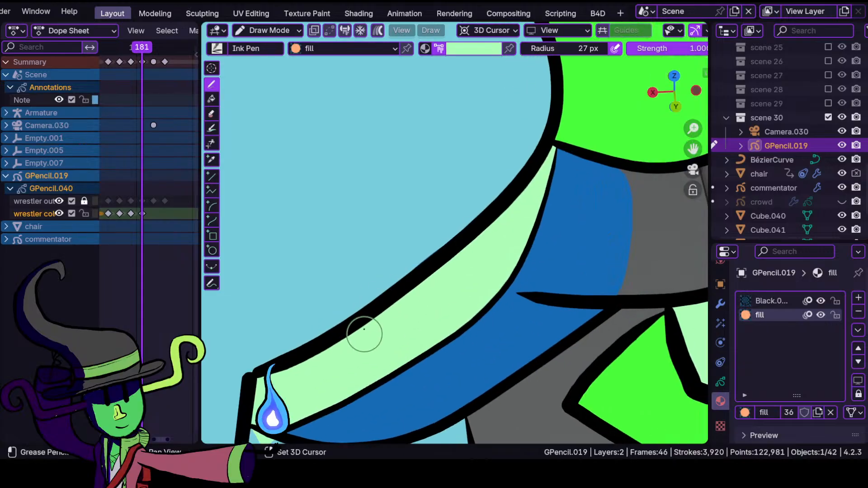
middle_click_drag(352, 345, 477, 223, "shift")
left_click(271, 30)
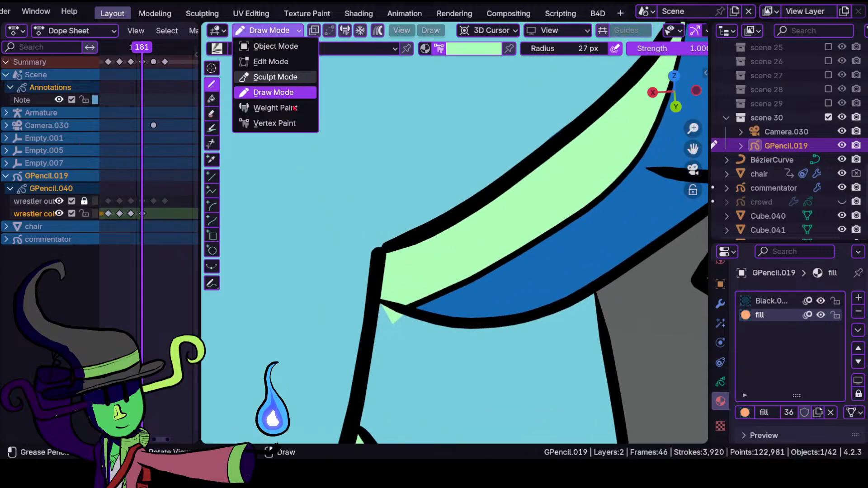
left_click(275, 76)
mouse_move(411, 327)
left_mouse_down()
mouse_move(386, 315)
mouse_move(396, 333)
mouse_move(392, 315)
left_mouse_up()
mouse_move(434, 309)
middle_mouse_down("ctrl")
mouse_move(427, 362)
mouse_move(425, 306)
middle_mouse_up("ctrl")
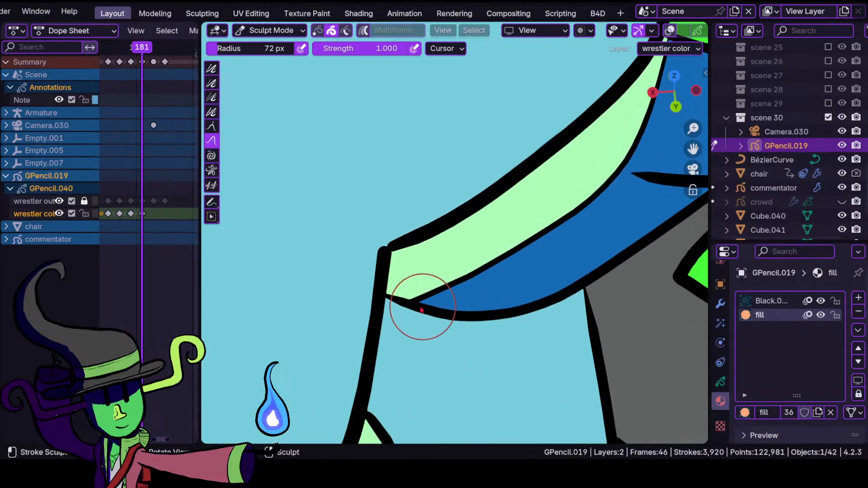
- Fill the rest of the belly band, from the fold under the bright green strap to the box head, with dark blue
middle_click_drag(511, 223, 504, 256, "ctrl")
middle_click_drag(560, 177, 348, 284, "shift")
mouse_move(440, 230)
middle_mouse_down("ctrl")
mouse_move(449, 330)
mouse_move(461, 257)
mouse_move(416, 203)
middle_mouse_up("ctrl")
left_click(266, 30)
left_click(274, 92)
left_click(497, 49)
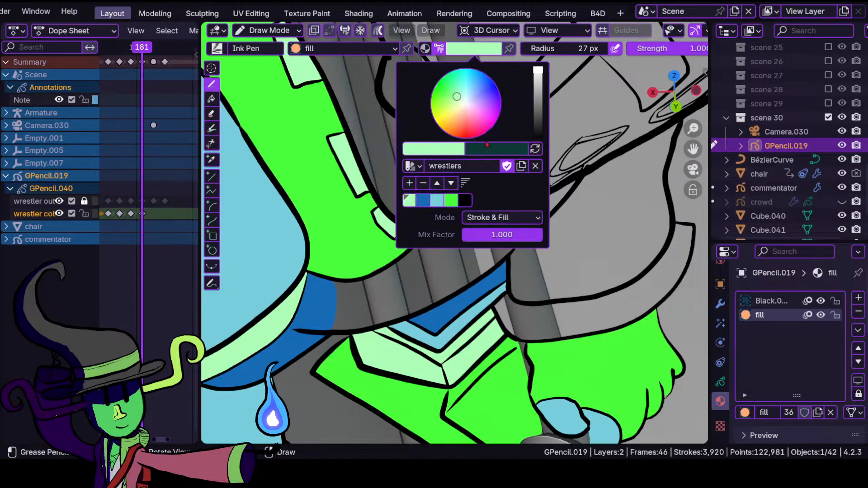
left_click(424, 201)
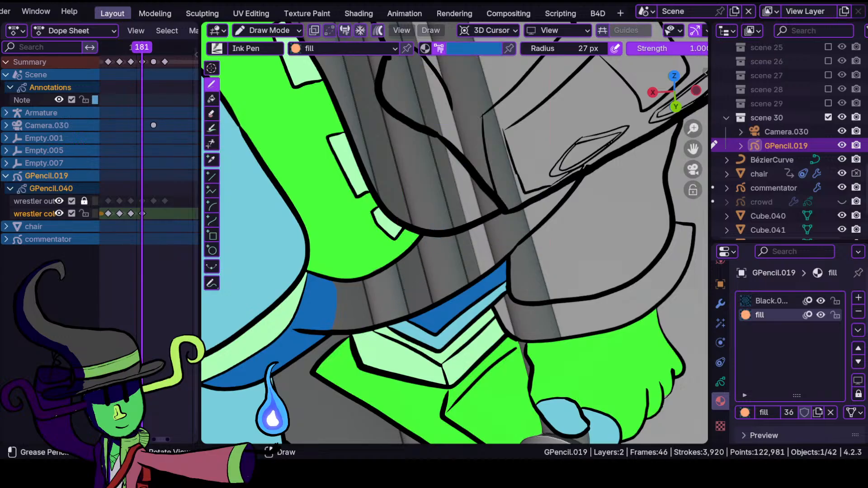
mouse_move(337, 280)
left_mouse_down()
mouse_move(324, 310)
mouse_move(372, 327)
mouse_move(445, 297)
mouse_move(522, 250)
mouse_move(571, 191)
left_mouse_up()
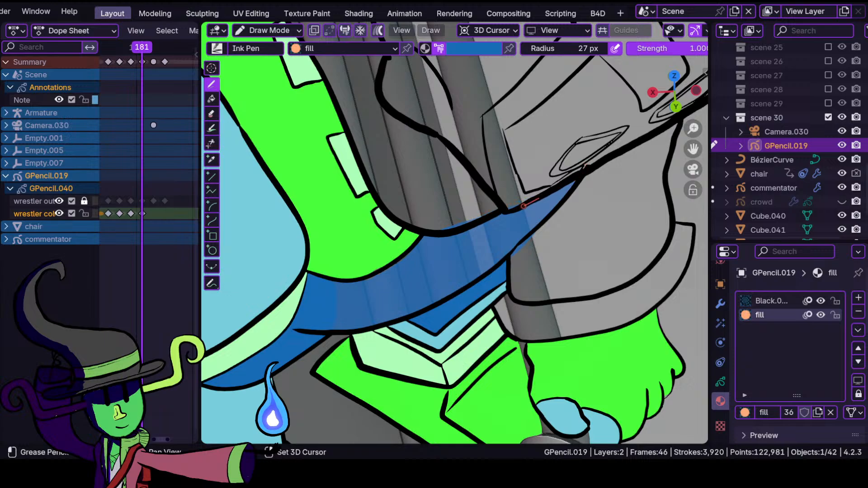
left_click_drag(435, 237, 434, 235)
middle_click_drag(434, 235, 434, 225, "ctrl")
middle_click_drag(421, 267, 484, 231, "shift")
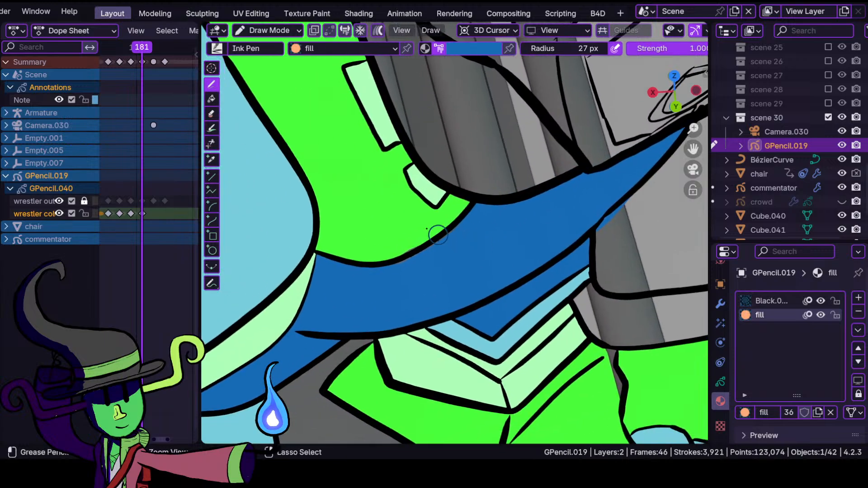
left_click(267, 31)
left_click(262, 78)
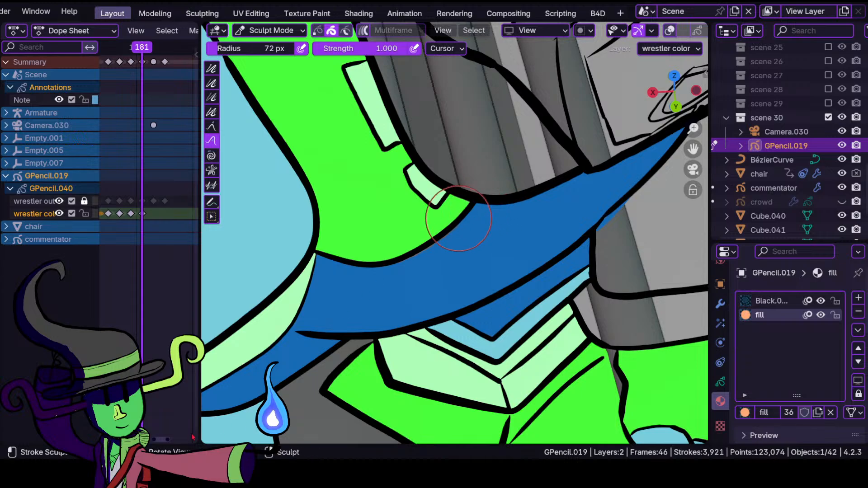
middle_click_drag(454, 231, 466, 186, "ctrl")
mouse_move(466, 185)
middle_mouse_down("shift")
mouse_move(470, 230)
mouse_move(430, 278)
middle_mouse_up("shift")
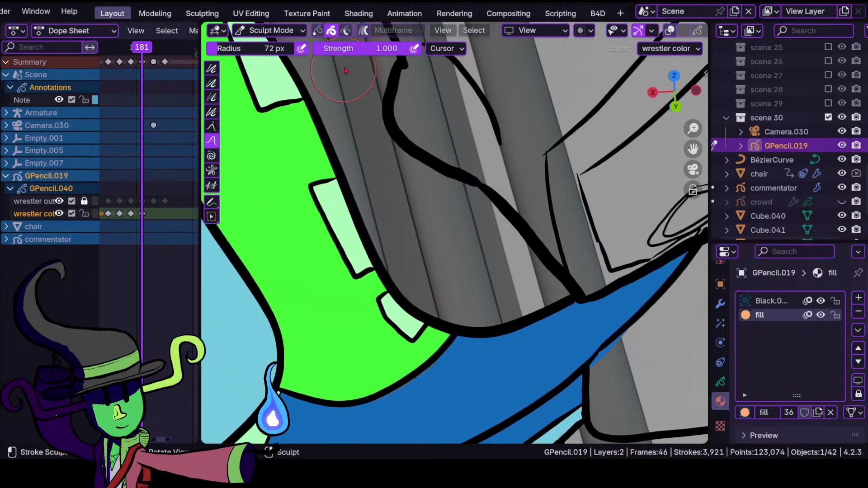
left_click(270, 31)
left_click(293, 94)
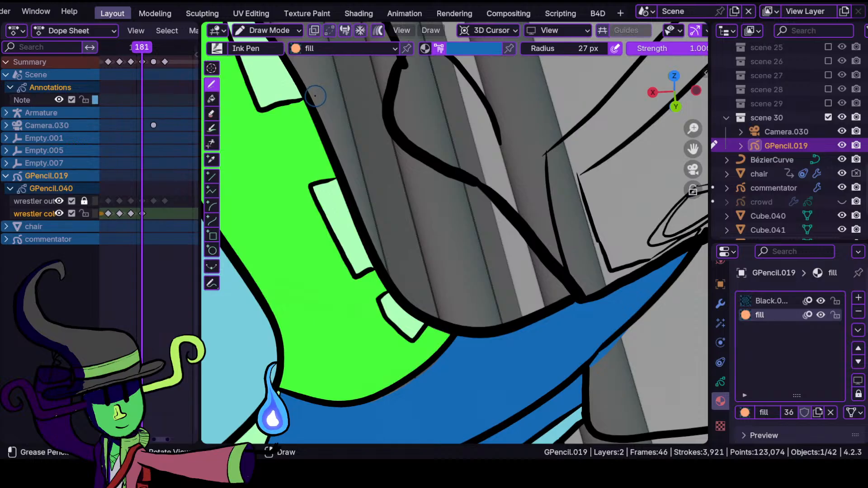
- Fill the torso between the bright green strap, the back band and the box head with the light blue palette colour
middle_click_drag(456, 172, 426, 238, "shift")
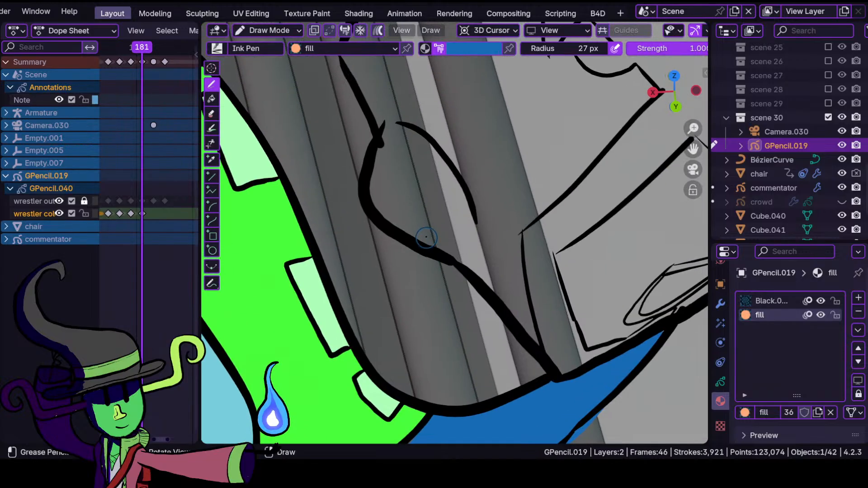
left_click(470, 46)
left_click(437, 200)
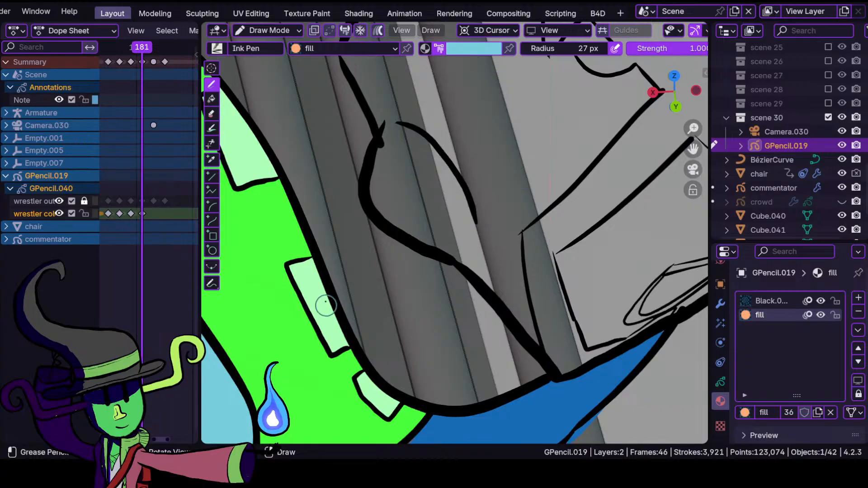
mouse_move(373, 145)
left_mouse_down()
mouse_move(312, 229)
mouse_move(375, 379)
mouse_move(431, 402)
mouse_move(546, 369)
left_mouse_up()
mouse_move(459, 264)
left_mouse_down()
mouse_move(391, 222)
mouse_move(370, 156)
left_mouse_up()
mouse_move(345, 195)
middle_mouse_down()
mouse_move(358, 238)
mouse_move(443, 192)
mouse_move(412, 193)
middle_mouse_up()
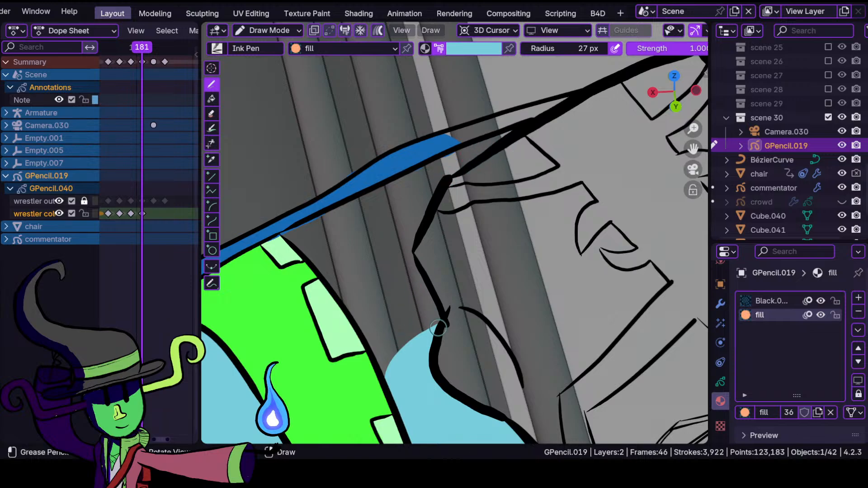
mouse_move(494, 227)
left_mouse_down("shift")
mouse_move(528, 176)
mouse_move(533, 135)
mouse_move(433, 156)
mouse_move(264, 243)
mouse_move(285, 240)
mouse_move(330, 287)
mouse_move(398, 415)
left_mouse_up("shift")
- Return to the camera view and fill the whole box head outline with the dark blue palette colour
mouse_move(404, 251)
middle_mouse_down("ctrl")
mouse_move(391, 344)
mouse_move(382, 315)
middle_mouse_up("ctrl")
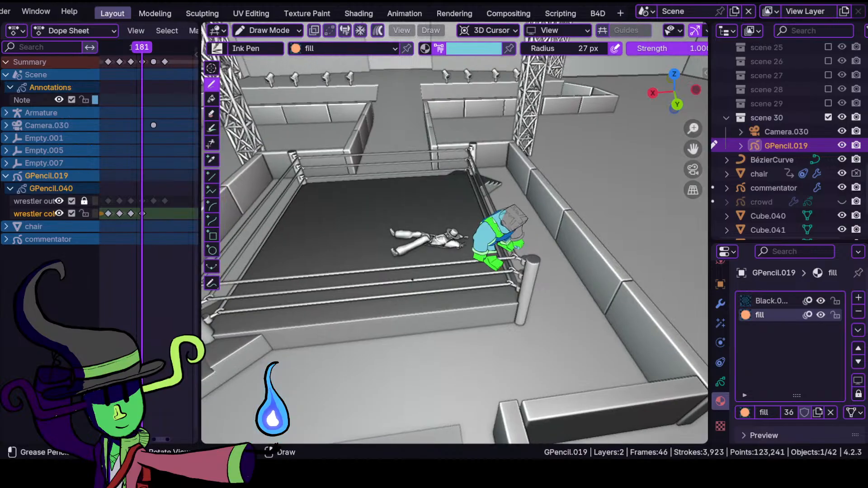
middle_click_drag(412, 279, 364, 311)
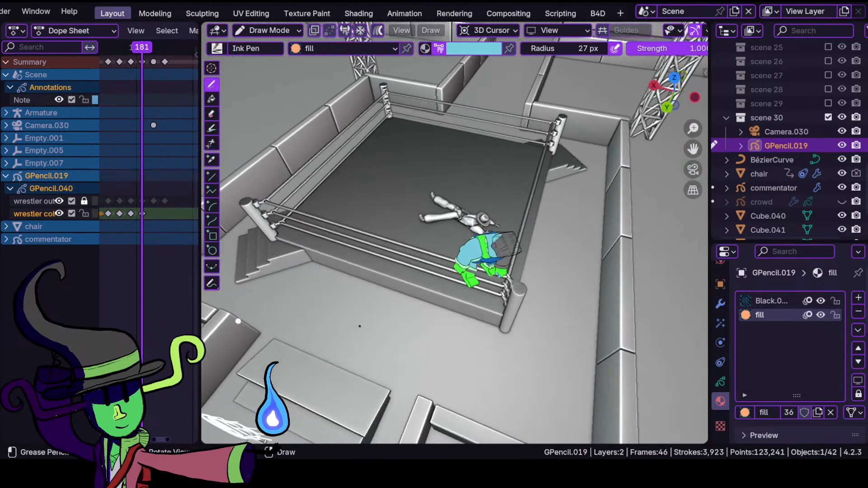
key("KP_0")
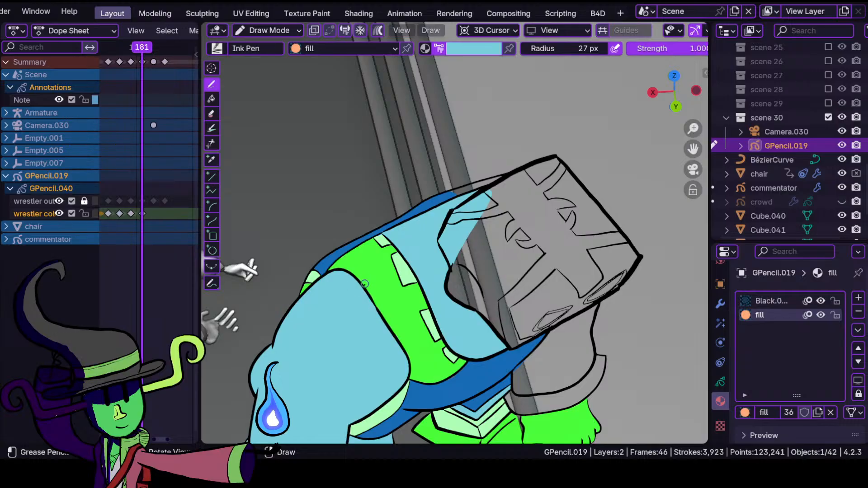
middle_click_drag(423, 303, 440, 183, "ctrl")
middle_click_drag(549, 242, 393, 243, "shift")
middle_click_drag(460, 210, 440, 254, "ctrl")
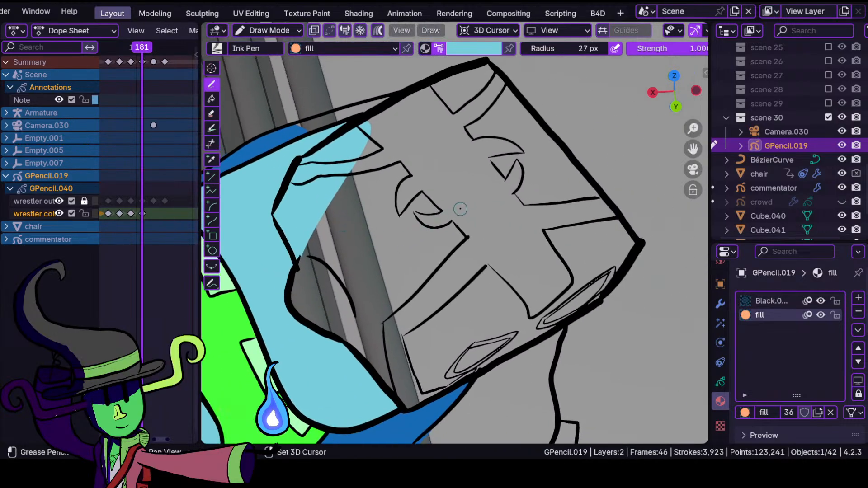
left_click(472, 55)
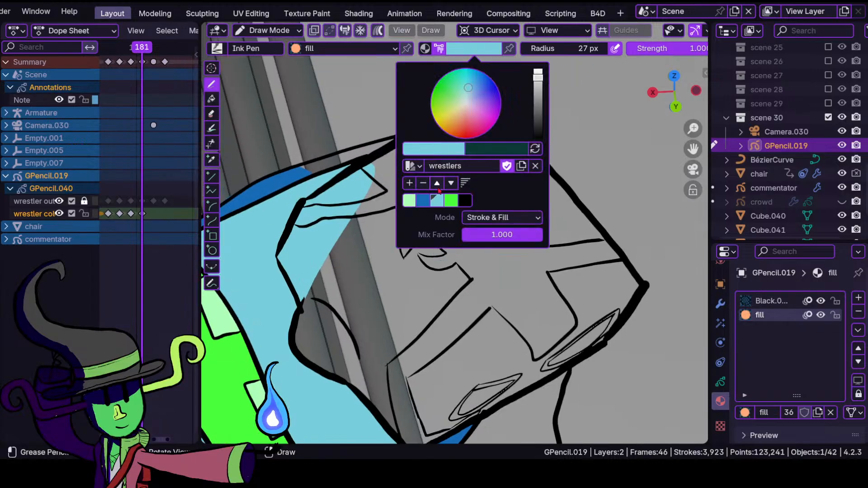
left_click(423, 201)
mouse_move(497, 111)
left_mouse_down()
mouse_move(436, 126)
mouse_move(353, 172)
mouse_move(316, 197)
mouse_move(289, 237)
mouse_move(279, 261)
mouse_move(297, 302)
mouse_move(295, 322)
mouse_move(334, 371)
mouse_move(425, 434)
mouse_move(471, 420)
mouse_move(607, 340)
mouse_move(644, 270)
left_mouse_up()
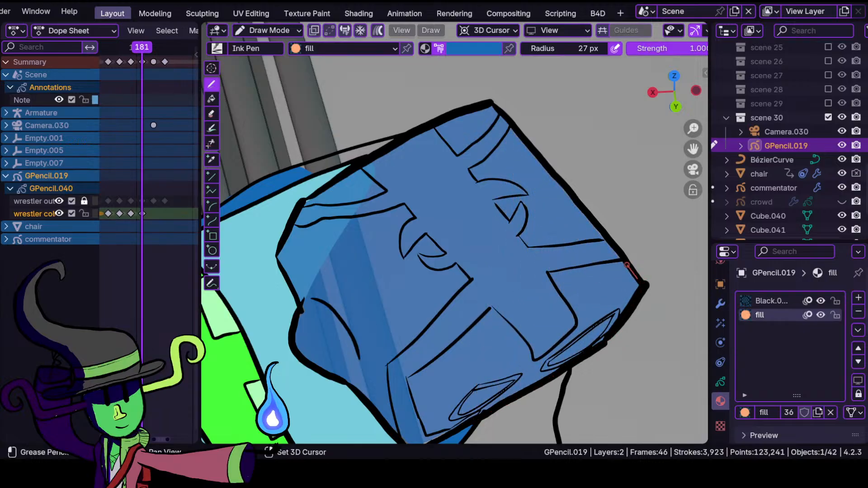
left_click_drag(612, 246, 606, 240)
- Fill the remaining gap of the narrow back band up to the box head's upper edge with dark blue in Draw Mode
mouse_move(372, 309)
middle_mouse_down("ctrl")
mouse_move(369, 296)
mouse_move(465, 339)
mouse_move(433, 261)
middle_mouse_up("ctrl")
left_click(267, 30)
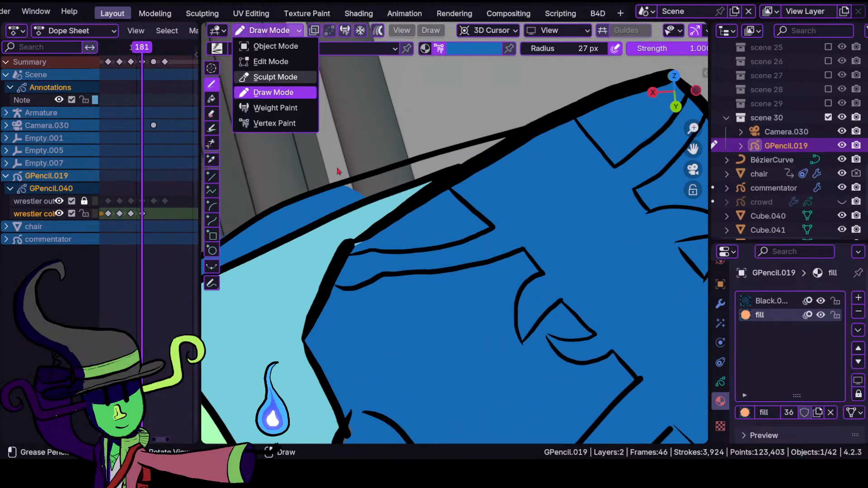
left_click(259, 76)
scroll(358, 248, "down", 3)
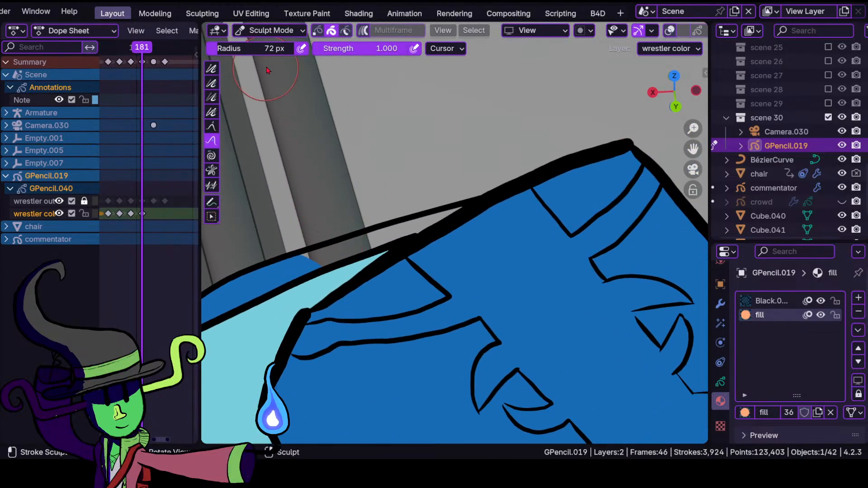
left_click(266, 31)
left_click(278, 92)
left_click_drag(300, 266, 343, 263, "shift")
left_click_drag(397, 242, 488, 191, "shift")
- Sculpt the dark blue head fill along its lower edge to meet the outline at the head's bottom corner
mouse_move(488, 191)
middle_mouse_down("ctrl")
mouse_move(426, 263)
mouse_move(418, 312)
middle_mouse_up("ctrl")
middle_click_drag(470, 294, 434, 208, "shift")
middle_click_drag(440, 253, 454, 131, "ctrl")
middle_click_drag(387, 214, 489, 221, "shift")
left_click(273, 30)
left_click(286, 77)
left_click_drag(385, 310, 457, 266)
mouse_move(488, 213)
middle_mouse_down("ctrl")
mouse_move(463, 297)
mouse_move(461, 212)
middle_mouse_up("ctrl")
left_click_drag(381, 326, 384, 334)
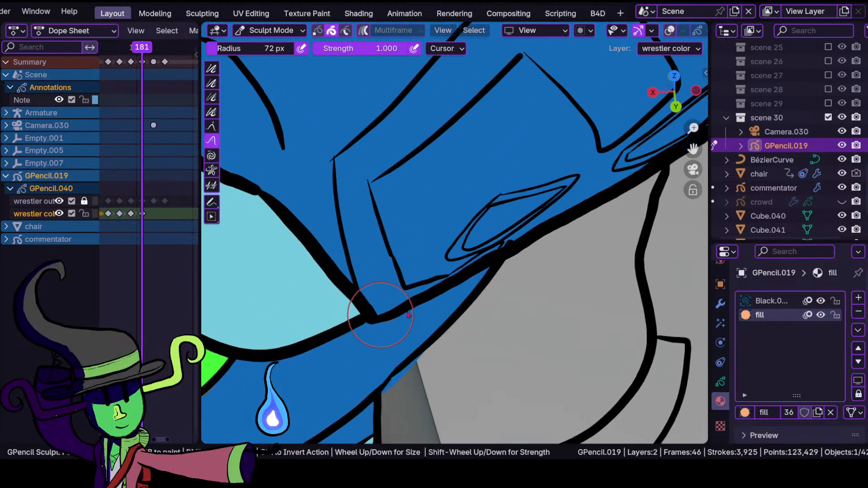
- Fill the limb area between the box head's lower edge and the cuff above the bright green foot with light blue
scroll(452, 334, "down", 3)
middle_click_drag(471, 351, 285, 105, "shift")
left_click(267, 30)
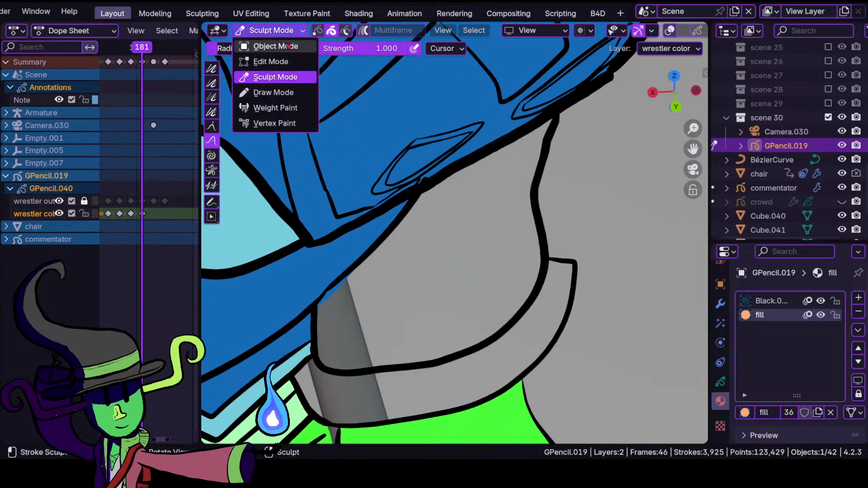
left_click(258, 92)
left_click(472, 48)
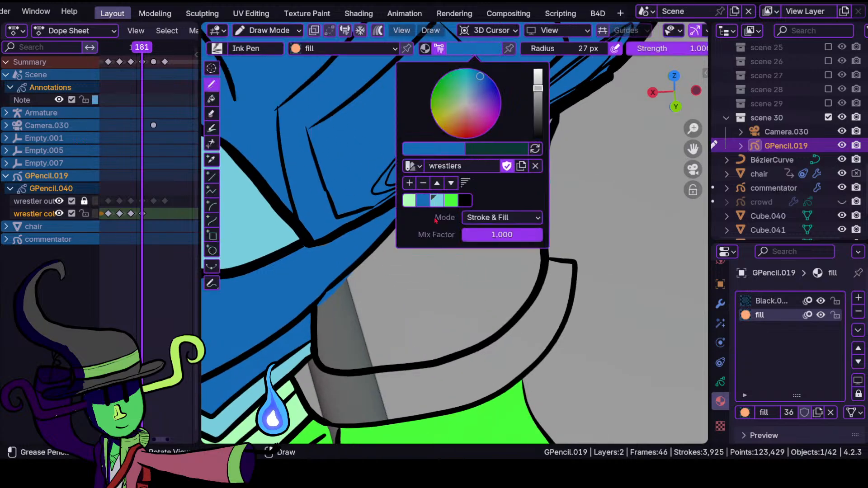
left_click(436, 201)
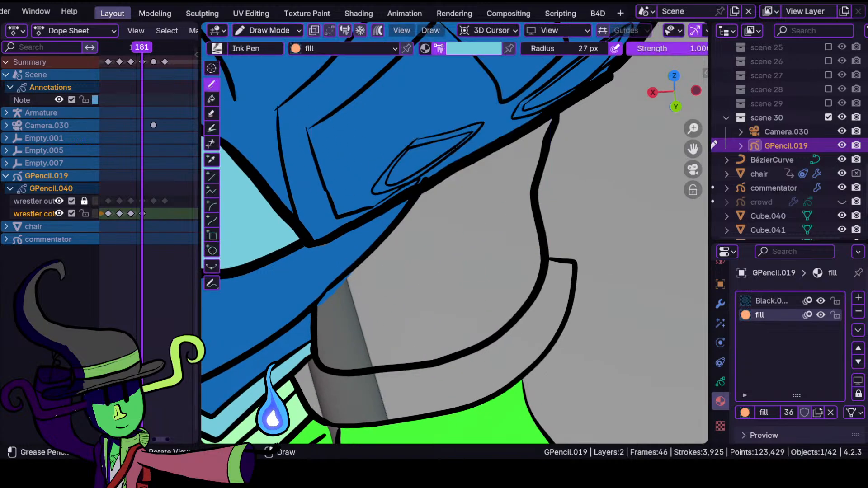
mouse_move(531, 162)
left_mouse_down()
mouse_move(404, 216)
mouse_move(361, 253)
mouse_move(323, 296)
mouse_move(319, 361)
mouse_move(384, 365)
mouse_move(447, 355)
mouse_move(502, 332)
mouse_move(536, 253)
left_mouse_up()
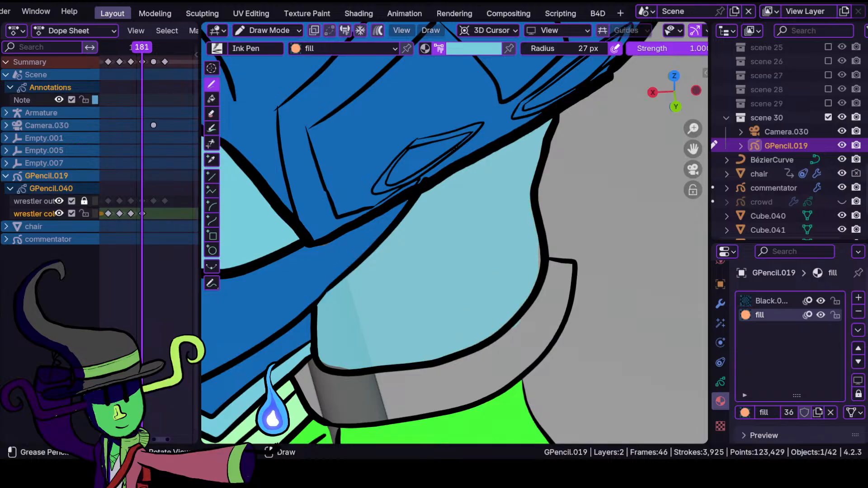
left_click_drag(472, 303, 464, 298)
mouse_move(459, 296)
middle_mouse_down("ctrl")
mouse_move(374, 252)
mouse_move(413, 181)
middle_mouse_up("ctrl")
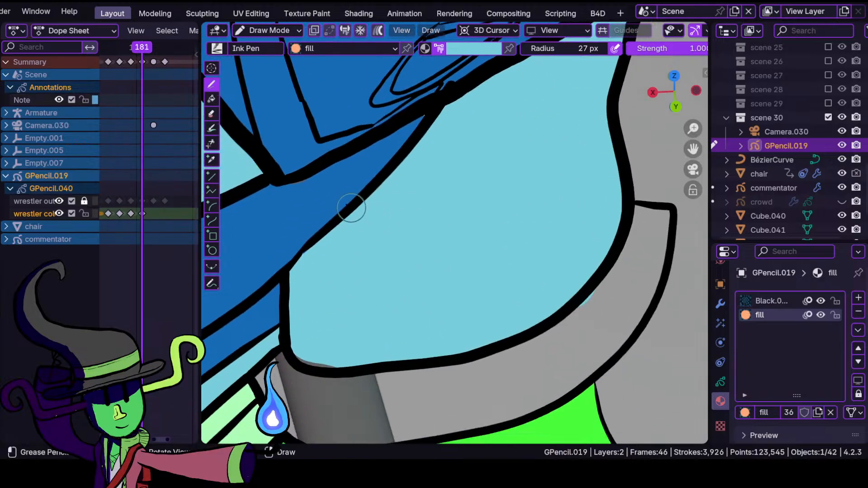
- Sculpt the light blue limb fill along its lower edge to meet the outline above the cuff
left_click(267, 30)
left_click(271, 76)
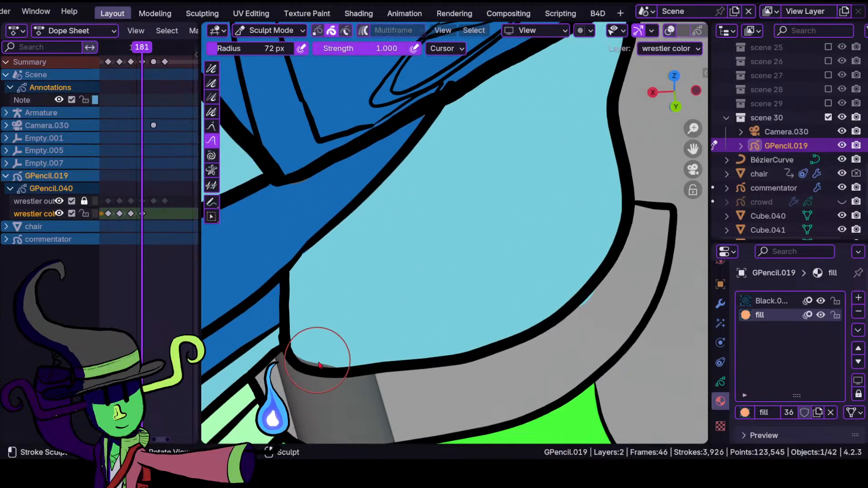
mouse_move(321, 363)
left_mouse_down()
mouse_move(317, 349)
mouse_move(289, 337)
left_mouse_up()
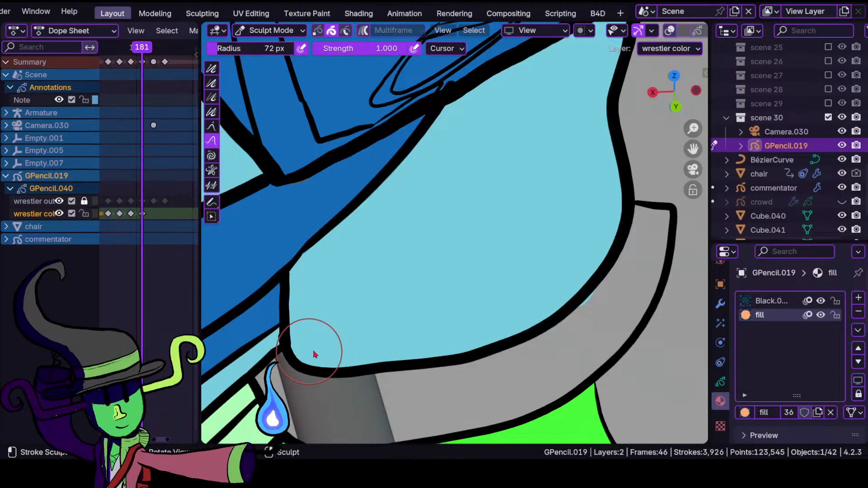
left_click_drag(577, 318, 581, 294)
- Fill the cuff between the light blue limb and the bright green area with the palette's pale green in Draw Mode
mouse_move(582, 294)
middle_mouse_down("ctrl")
mouse_move(502, 294)
mouse_move(511, 258)
mouse_move(511, 271)
middle_mouse_up("ctrl")
left_click(269, 30)
left_click(271, 91)
left_click(496, 51)
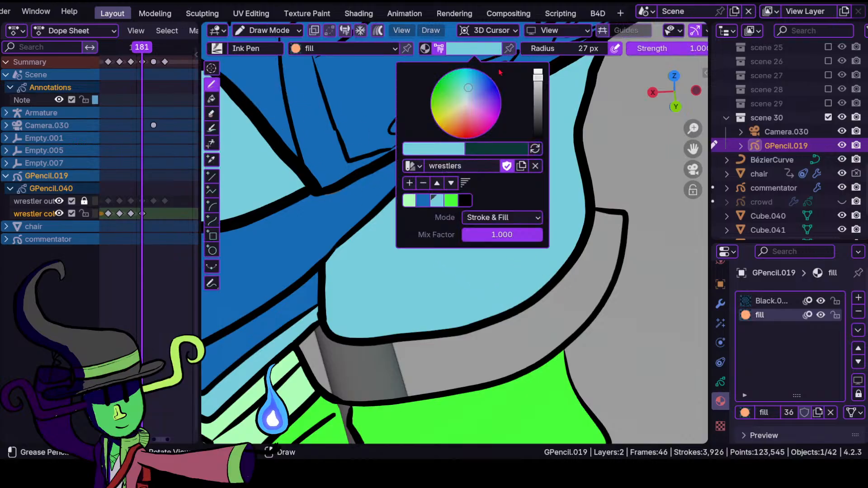
left_click(409, 200)
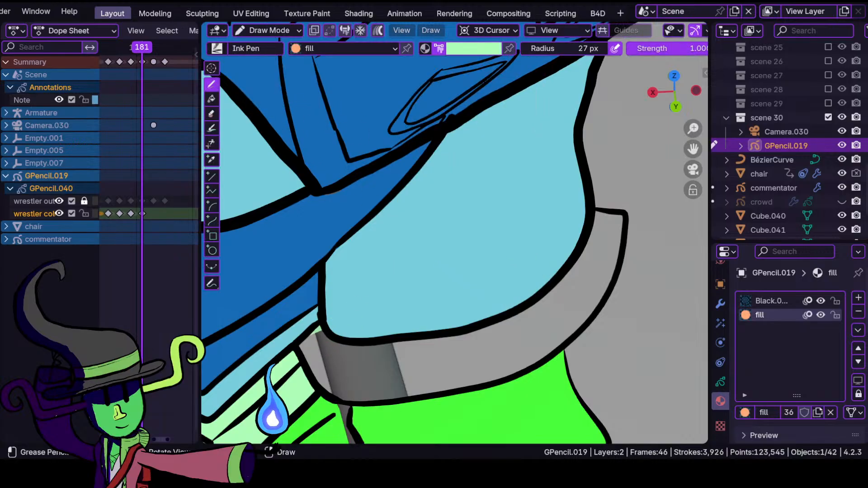
mouse_move(330, 337)
left_mouse_down()
mouse_move(346, 400)
mouse_move(461, 394)
mouse_move(549, 357)
mouse_move(595, 314)
mouse_move(623, 254)
mouse_move(623, 217)
mouse_move(598, 212)
left_mouse_up()
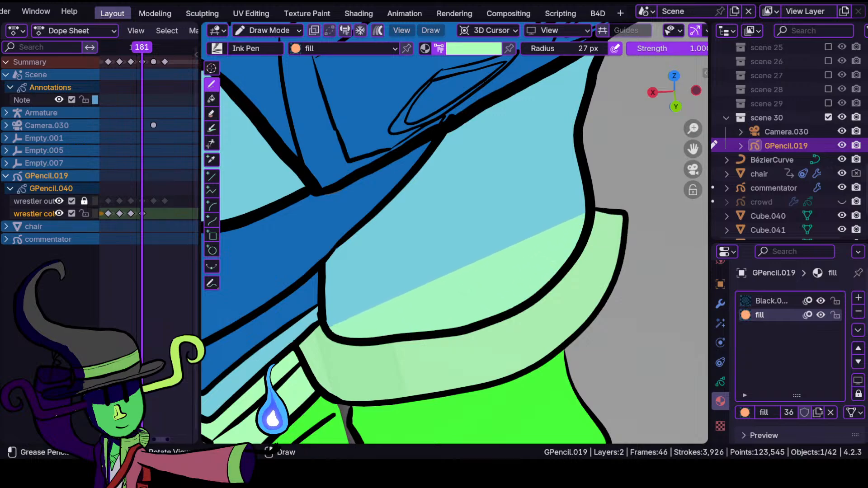
mouse_move(578, 249)
left_mouse_down()
mouse_move(549, 285)
mouse_move(499, 315)
mouse_move(431, 334)
mouse_move(333, 340)
left_mouse_up()
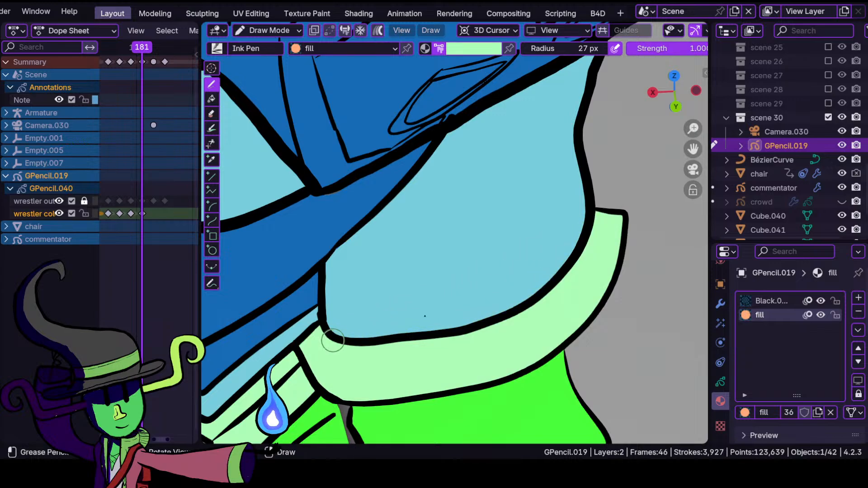
- Examine the coloured wrestler in the camera view and the surrounding scene by the ring and commentators' desk
mouse_move(412, 239)
middle_mouse_down("ctrl")
mouse_move(465, 282)
mouse_move(436, 260)
mouse_move(475, 183)
mouse_move(494, 182)
mouse_move(466, 317)
middle_mouse_up("ctrl")
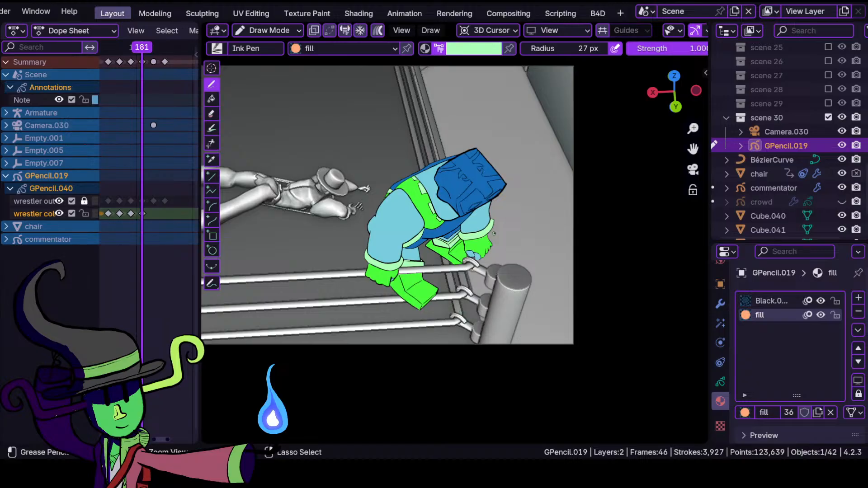
middle_click_drag(493, 233, 434, 260, "ctrl")
key("KP_0")
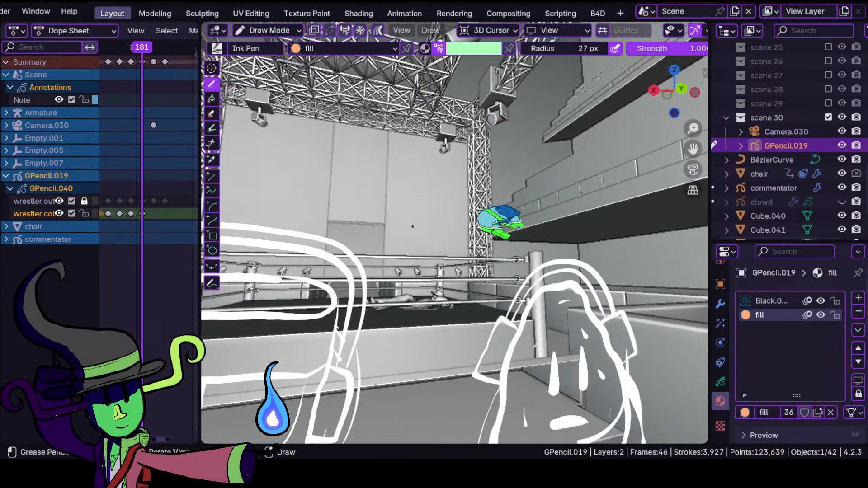
key("KP_0")
middle_click_drag(462, 276, 478, 216, "ctrl")
middle_click_drag(476, 255, 475, 169, "shift")
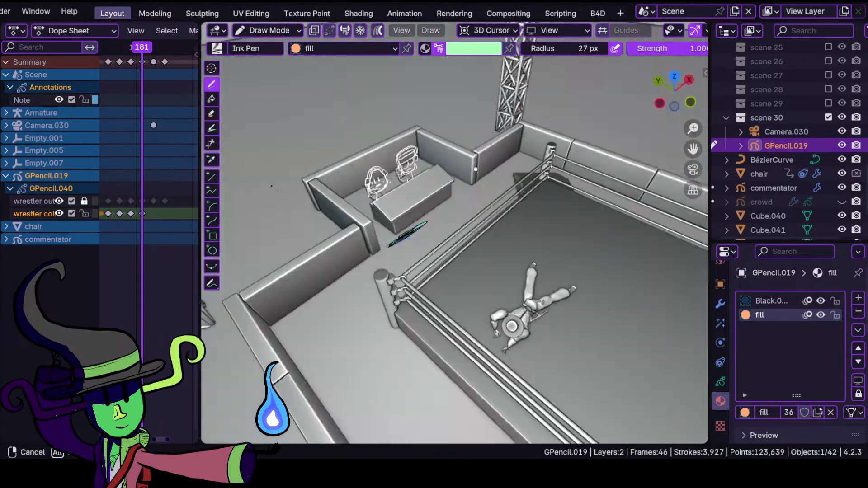
middle_click_drag(448, 253, 440, 245)
middle_click_drag(441, 280, 415, 268, "ctrl")
middle_click_drag(364, 252, 391, 254)
- Look through the referee, Palette, Palette.003 and cowboy colour palettes and switch back to wrestlers
left_click(461, 50)
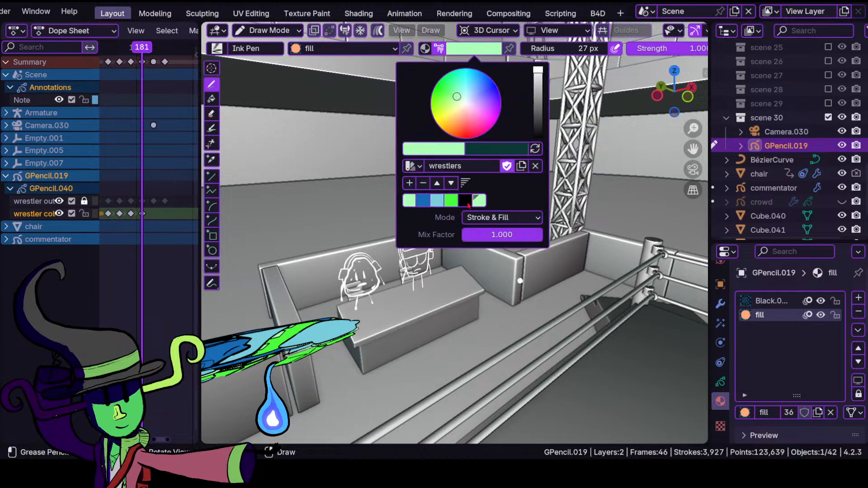
left_click(412, 166)
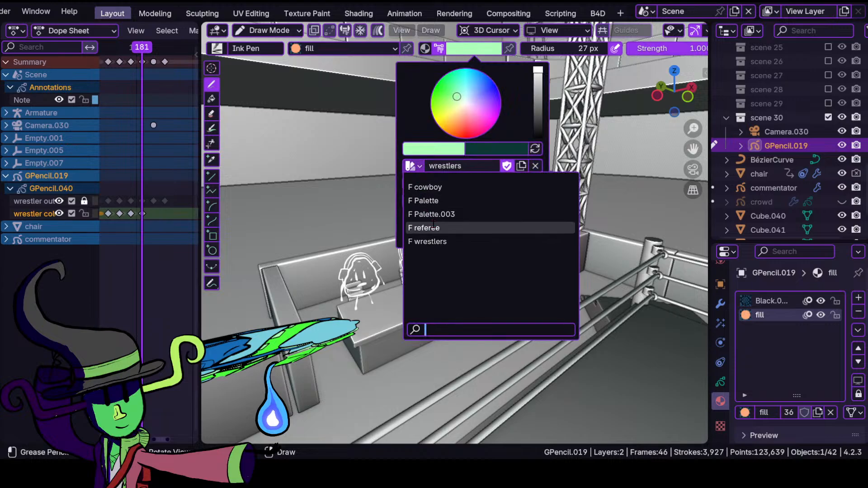
left_click(442, 228)
left_click(413, 166)
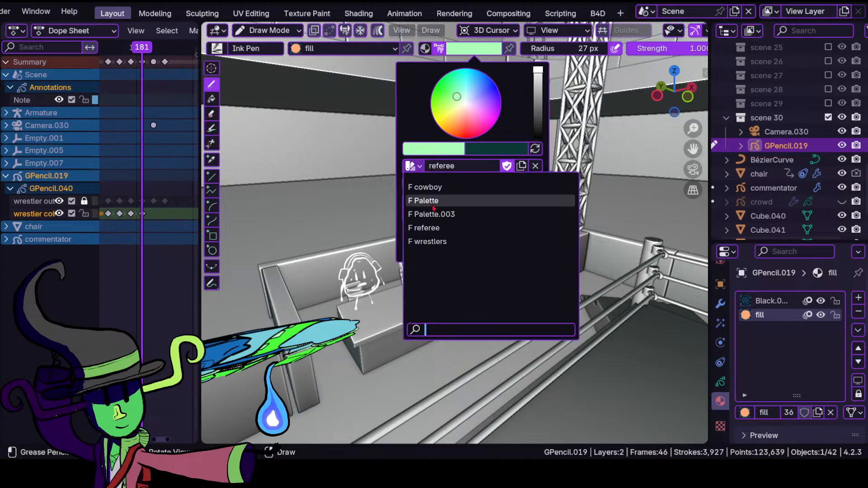
left_click(432, 201)
left_click(413, 166)
left_click(432, 214)
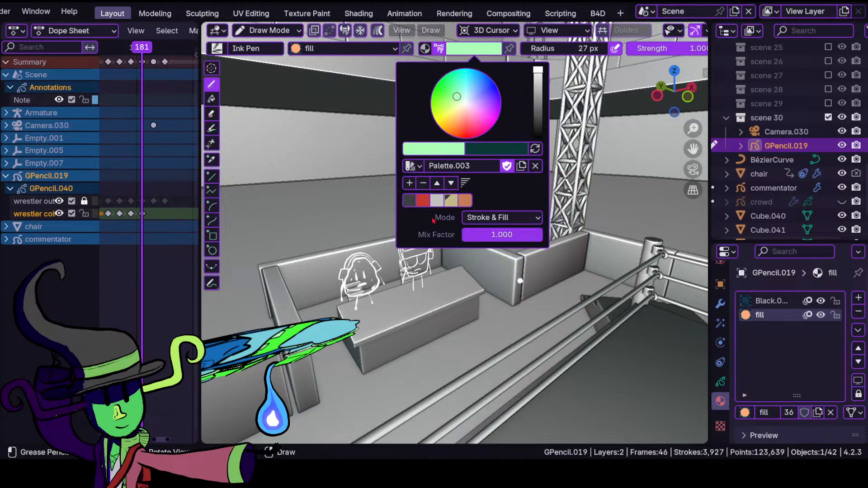
left_click(412, 167)
left_click(430, 187)
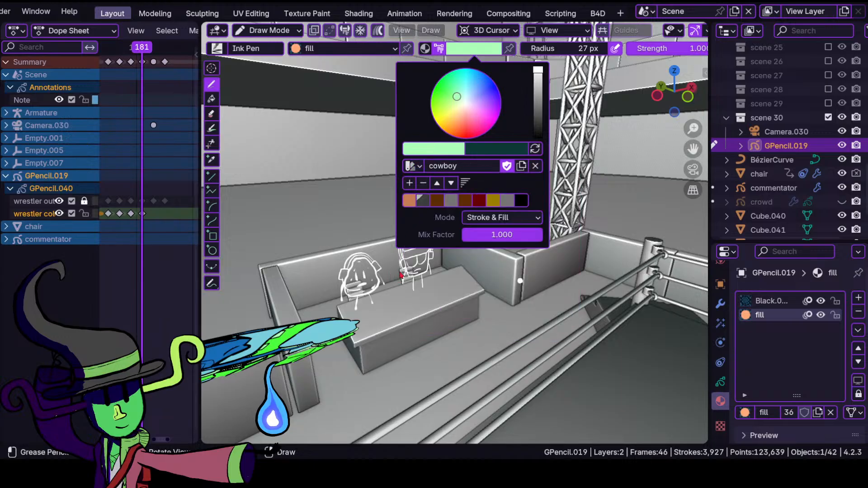
left_click(412, 166)
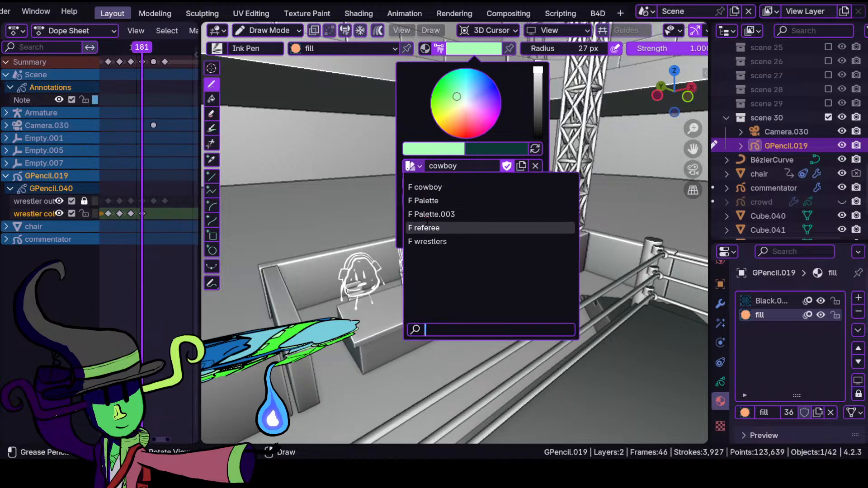
left_click(436, 242)
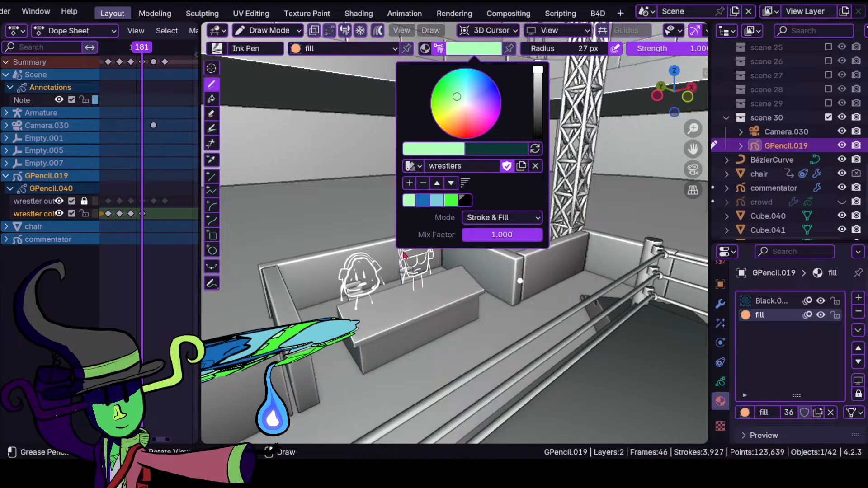
- Return to the camera view and fill the lower section of the box head's face band, including its thin bottom strip, with pale green
key("KP_0")
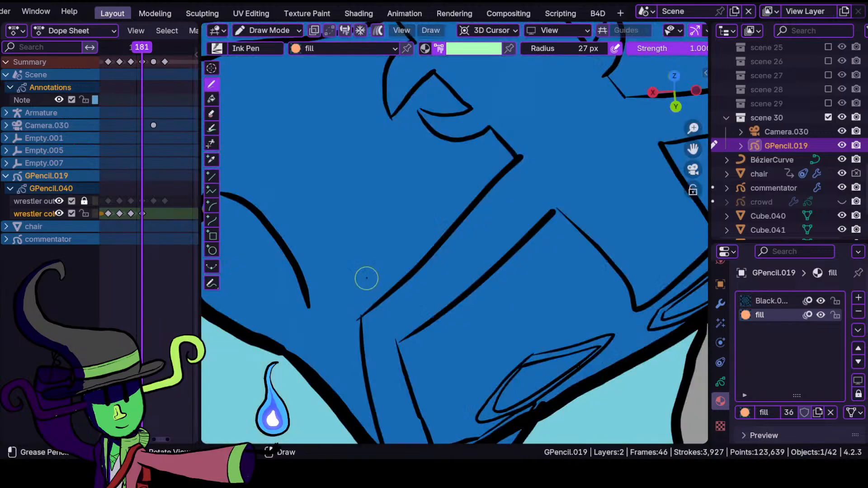
mouse_move(425, 232)
middle_mouse_down("ctrl")
mouse_move(447, 307)
mouse_move(433, 256)
mouse_move(436, 318)
mouse_move(422, 249)
middle_mouse_up("ctrl")
middle_click_drag(423, 264, 431, 234, "ctrl")
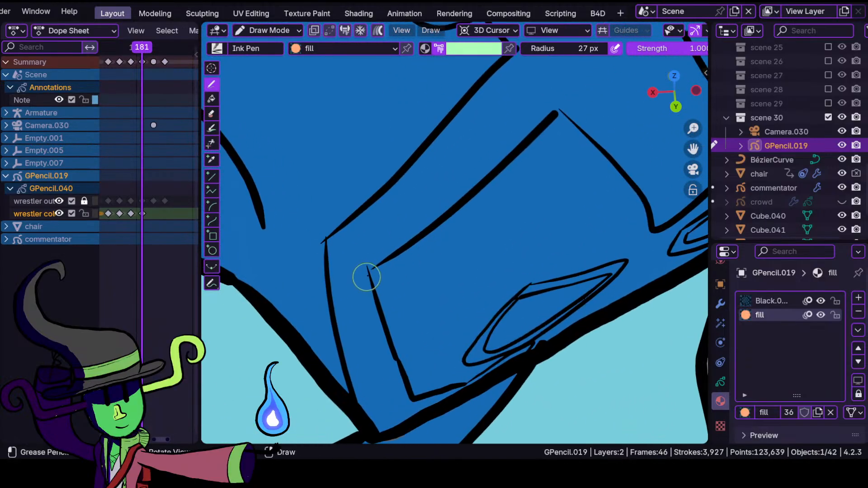
mouse_move(374, 264)
left_mouse_down()
mouse_move(358, 400)
mouse_move(376, 424)
mouse_move(413, 423)
mouse_move(479, 362)
mouse_move(504, 364)
mouse_move(524, 352)
mouse_move(524, 339)
mouse_move(434, 389)
mouse_move(402, 357)
mouse_move(378, 271)
mouse_move(348, 275)
left_mouse_up()
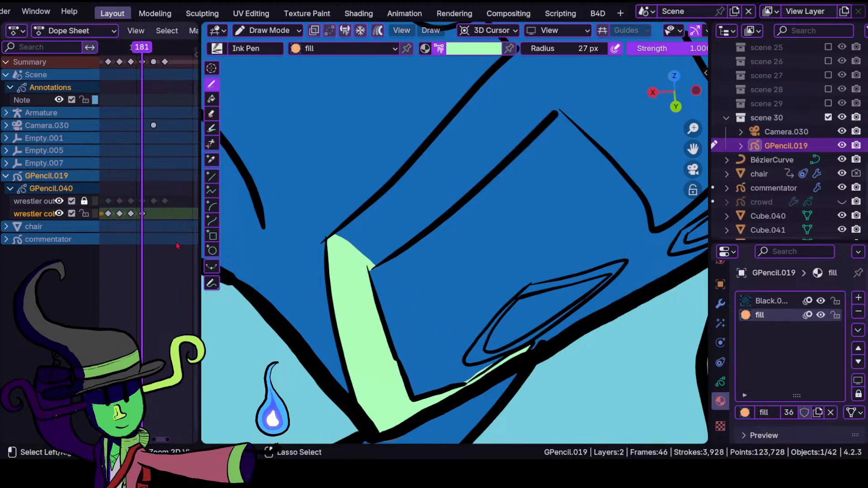
- Check the layers of the commentator's Grease Pencil object in the Dope Sheet
scroll(126, 305, "down", 2)
left_click(7, 240)
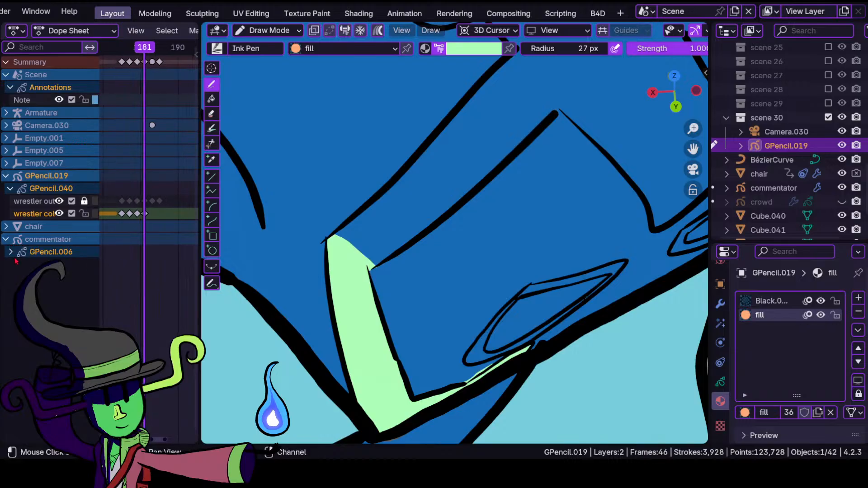
left_click(10, 252)
left_click(32, 277)
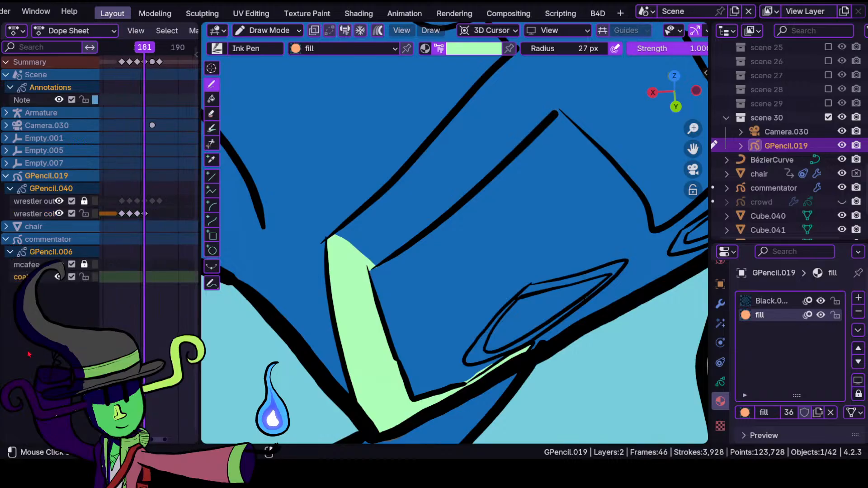
left_click(12, 254)
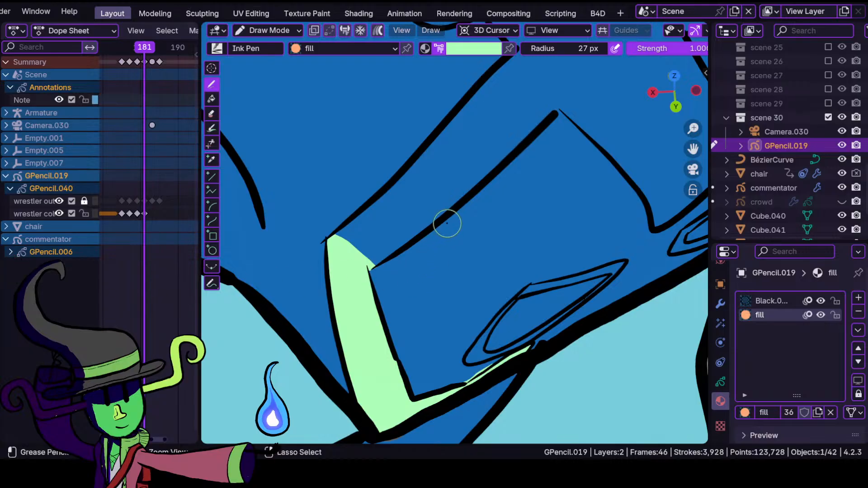
- Sculpt the thin end of the pale green band fill to follow the outline at the box head's lower edge
scroll(445, 223, "down", 7)
scroll(516, 192, "up", 8)
middle_click_drag(516, 193, 480, 117, "shift")
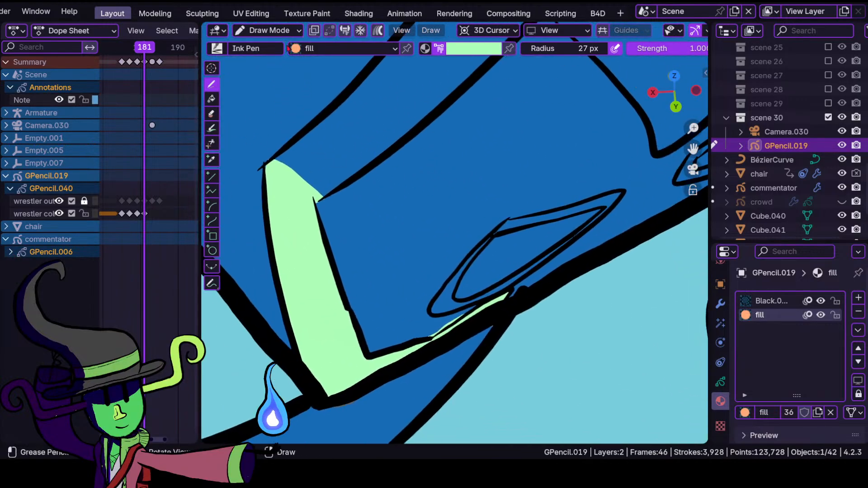
left_click(267, 30)
left_click(267, 78)
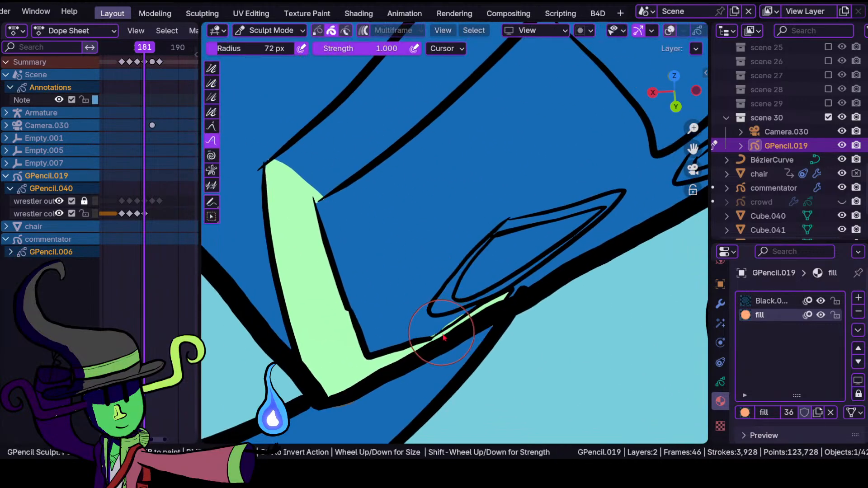
left_click_drag(458, 319, 459, 317)
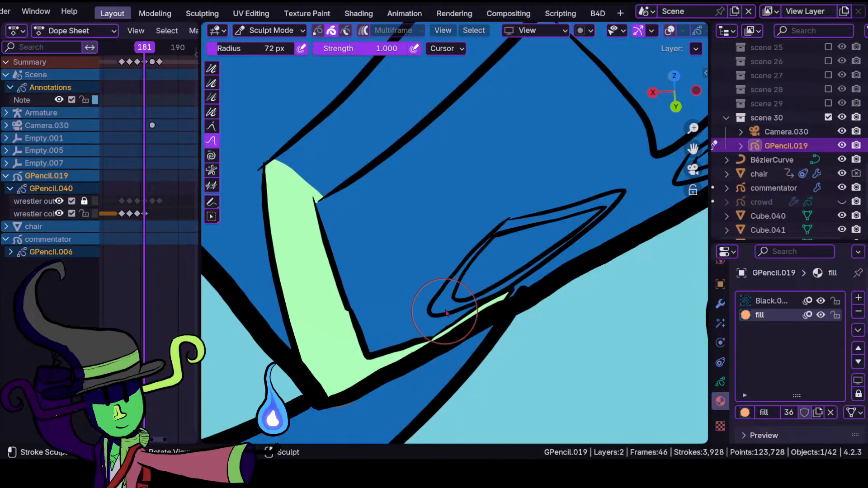
- Reactivate the wrestler color layer in Draw Mode and fill the face band's diagonal section up to its upper corners with pale green
scroll(459, 288, "down", 7)
middle_click_drag(397, 194, 414, 289, "shift")
middle_click_drag(448, 256, 450, 203, "ctrl")
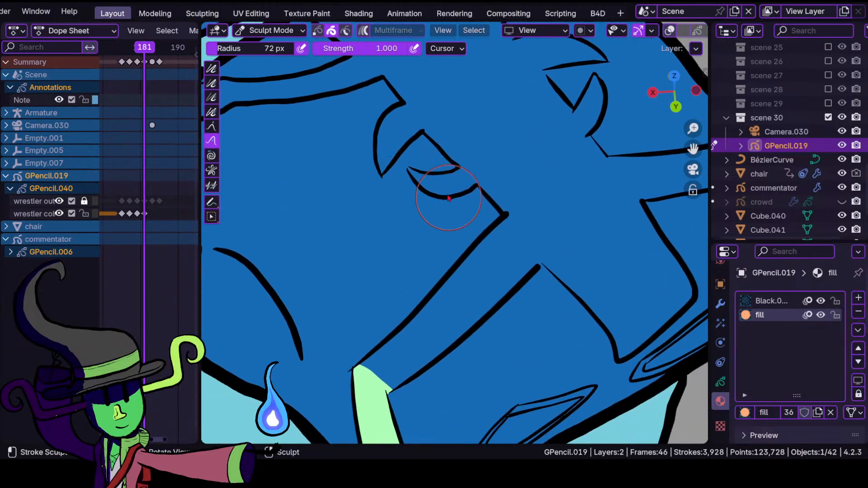
left_click(268, 30)
left_click(274, 91)
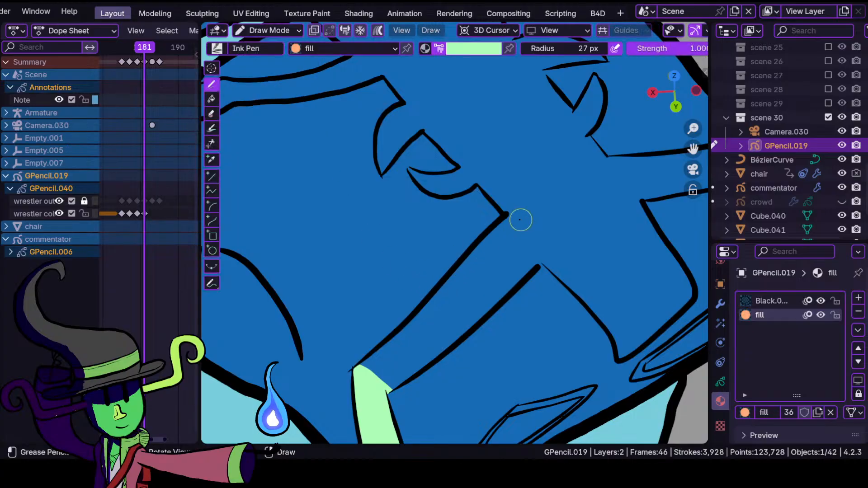
left_click(499, 221)
left_click(84, 214)
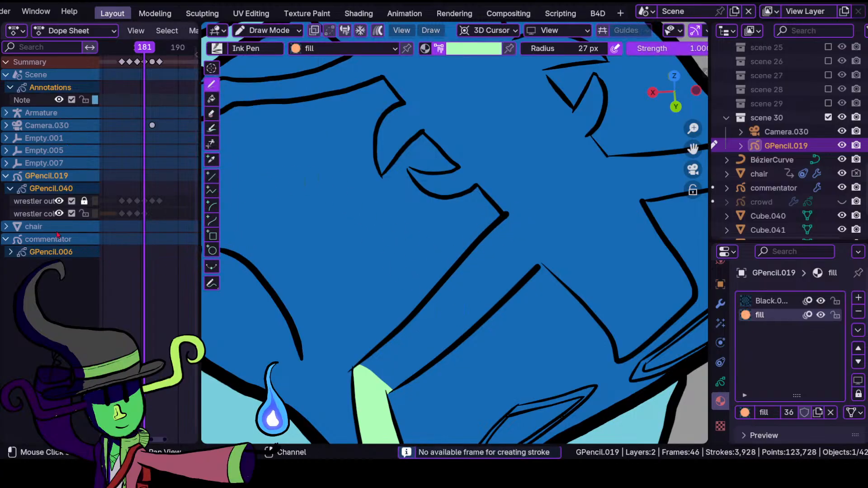
left_click(36, 213)
mouse_move(412, 285)
middle_mouse_down()
mouse_move(458, 337)
mouse_move(465, 281)
mouse_move(443, 304)
mouse_move(448, 286)
middle_mouse_up()
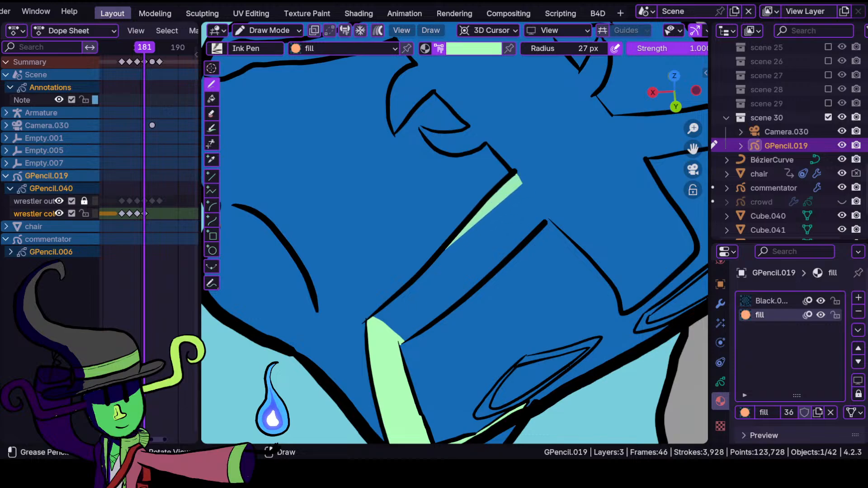
mouse_move(384, 308)
left_mouse_down()
mouse_move(375, 318)
mouse_move(408, 341)
mouse_move(498, 253)
mouse_move(559, 214)
left_mouse_up()
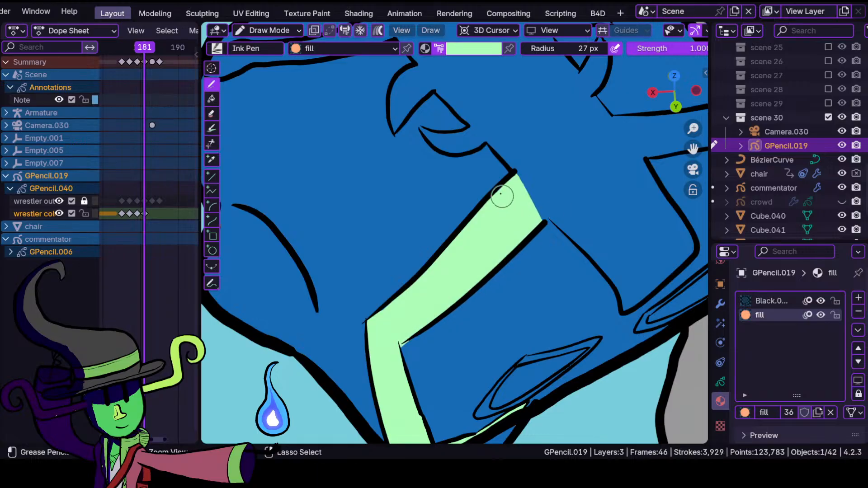
- Toggle the wrestler color layer's visibility to compare the fills with the whole wrestler's line art
scroll(487, 318, "down", 8)
middle_click_drag(487, 318, 484, 370, "ctrl")
middle_click_drag(272, 291, 270, 252, "ctrl")
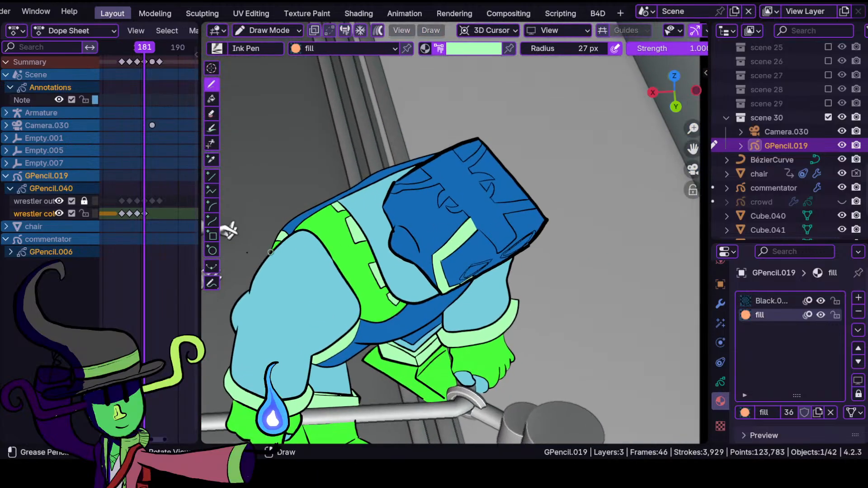
left_click(59, 214)
left_click(59, 214)
left_click(59, 213)
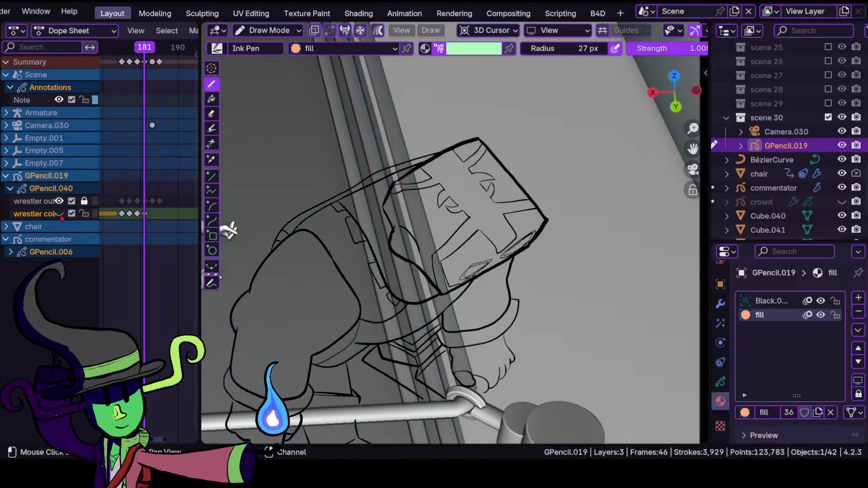
left_click(59, 214)
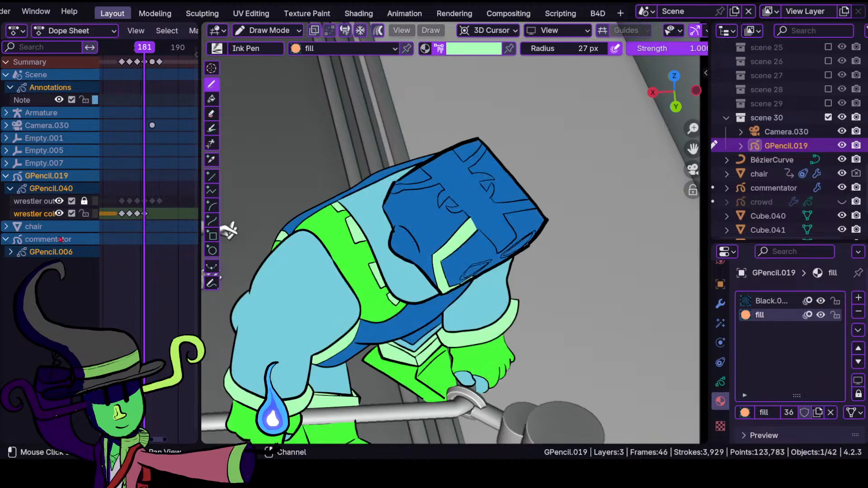
- Fill the angular section of the face marking beyond the diagonal band with pale green, including its arm toward the box head's outer edge
scroll(432, 259, "up", 6)
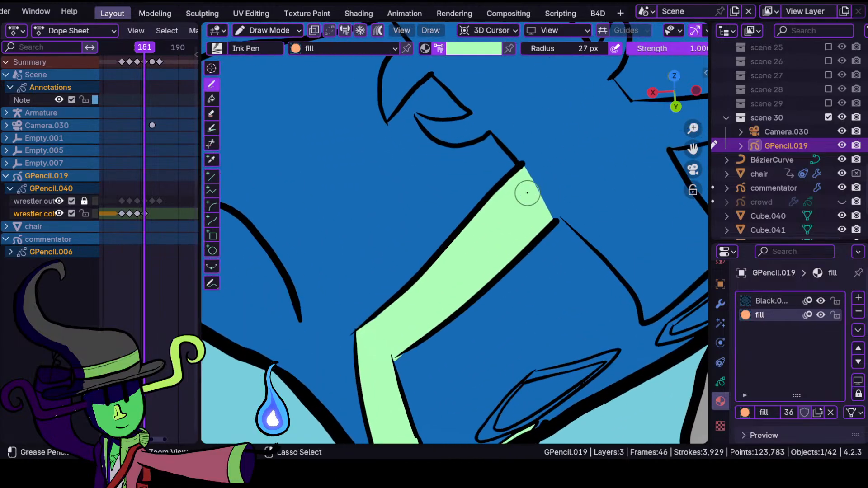
middle_click_drag(516, 204, 419, 238, "shift")
middle_click_drag(550, 170, 481, 191, "shift")
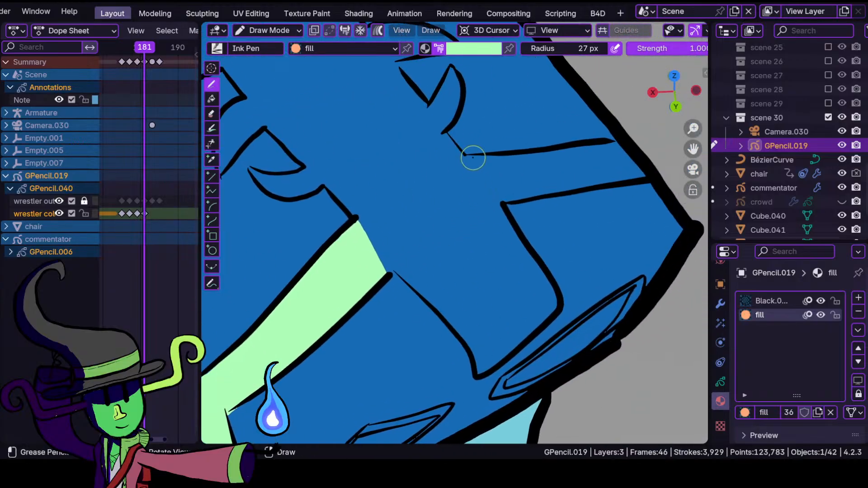
mouse_move(411, 172)
left_mouse_down()
mouse_move(352, 217)
mouse_move(366, 246)
mouse_move(434, 336)
mouse_move(466, 342)
mouse_move(473, 369)
mouse_move(502, 367)
mouse_move(542, 337)
mouse_move(504, 203)
mouse_move(628, 183)
mouse_move(646, 165)
mouse_move(497, 155)
left_mouse_up()
left_click_drag(359, 219, 384, 266)
mouse_move(477, 251)
middle_mouse_down("shift")
mouse_move(405, 210)
mouse_move(404, 136)
middle_mouse_up("shift")
left_click(289, 30)
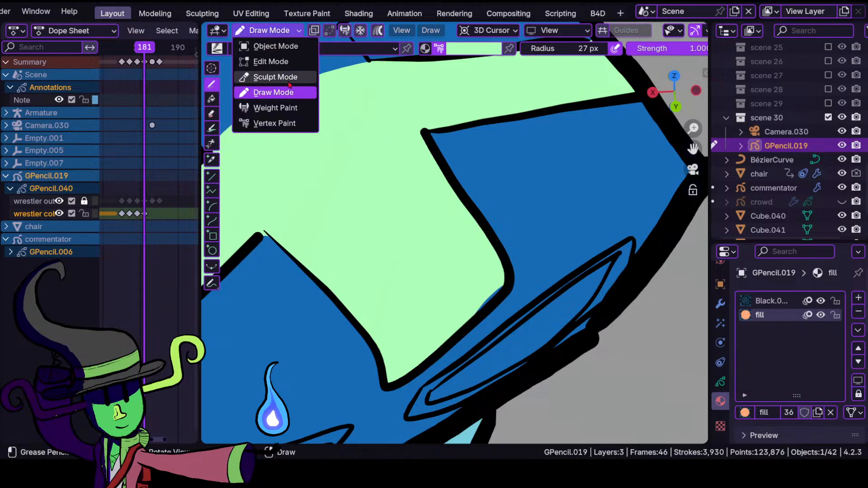
left_click(271, 75)
mouse_move(293, 98)
middle_mouse_down("shift")
mouse_move(405, 256)
mouse_move(381, 313)
mouse_move(424, 330)
mouse_move(423, 247)
mouse_move(386, 261)
middle_mouse_up("shift")
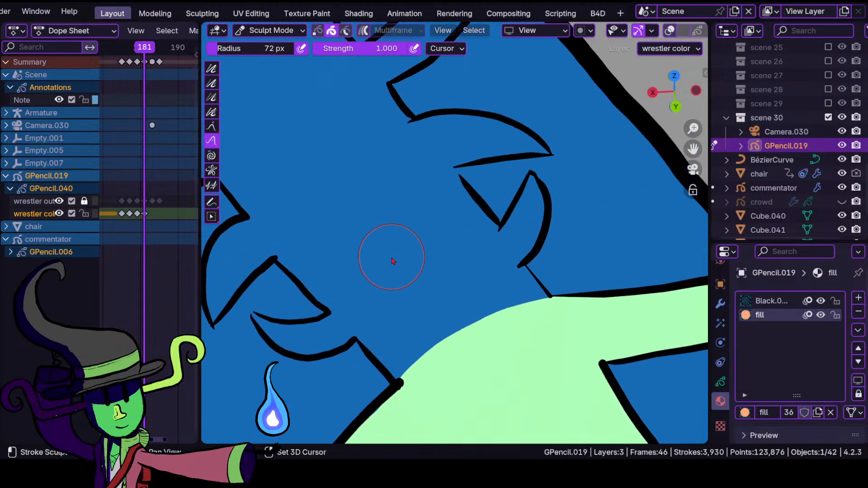
- In Draw Mode, extend the pale green fill through the marking's middle, covering the hooked curves on both sides
left_click(271, 30)
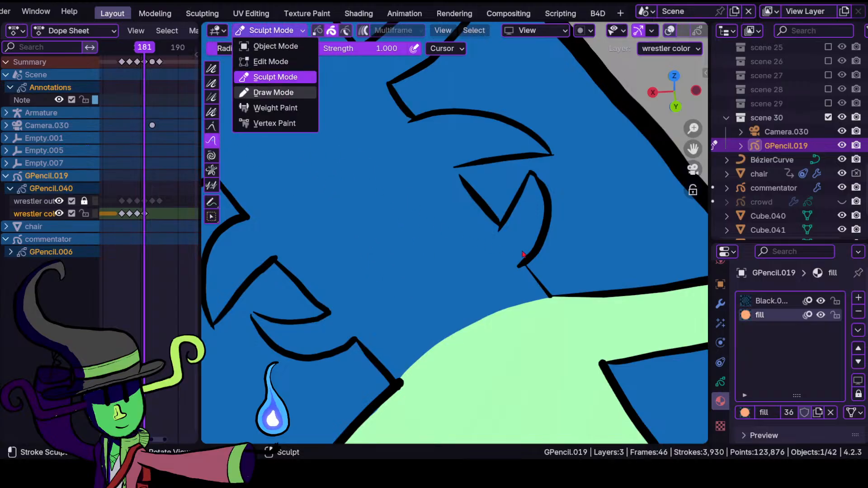
key("Return")
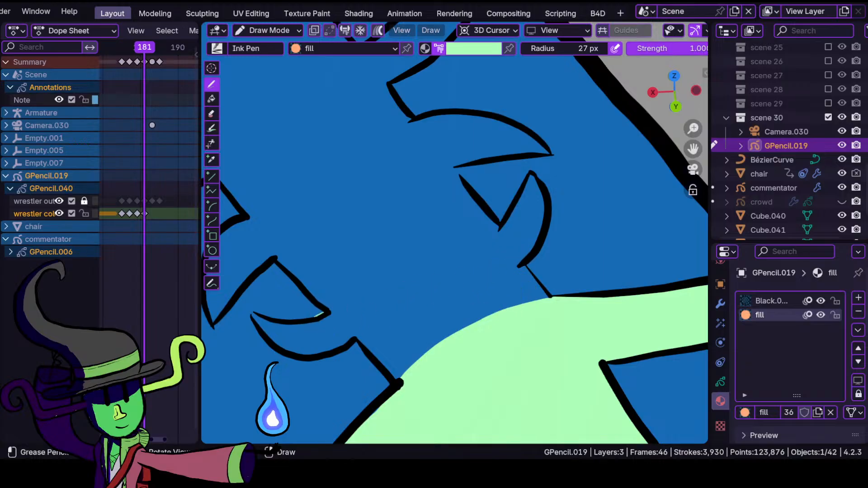
mouse_move(257, 321)
left_mouse_down()
mouse_move(285, 349)
mouse_move(327, 352)
mouse_move(547, 290)
mouse_move(526, 269)
mouse_move(541, 240)
mouse_move(542, 199)
mouse_move(529, 178)
mouse_move(500, 221)
mouse_move(491, 217)
mouse_move(427, 132)
mouse_move(389, 126)
mouse_move(296, 147)
mouse_move(244, 204)
mouse_move(327, 306)
mouse_move(338, 279)
left_mouse_up()
middle_click_drag(304, 262, 449, 272, "shift")
middle_click_drag(429, 277, 380, 243, "ctrl")
mouse_move(324, 295)
middle_mouse_down("shift")
mouse_move(386, 252)
mouse_move(396, 205)
middle_mouse_up("shift")
mouse_move(361, 212)
left_mouse_down()
mouse_move(341, 311)
mouse_move(353, 361)
mouse_move(454, 248)
mouse_move(443, 259)
left_mouse_up()
left_click(267, 30)
left_click(271, 91)
mouse_move(445, 257)
middle_mouse_down("ctrl")
mouse_move(529, 312)
mouse_move(538, 343)
middle_mouse_up("ctrl")
mouse_move(558, 226)
middle_mouse_down("shift")
mouse_move(408, 331)
mouse_move(506, 181)
middle_mouse_up("shift")
middle_click_drag(312, 427, 523, 253, "shift")
- Return to Draw Mode and fill the remaining pointed hook above the marking's middle with pale green
left_click(268, 30)
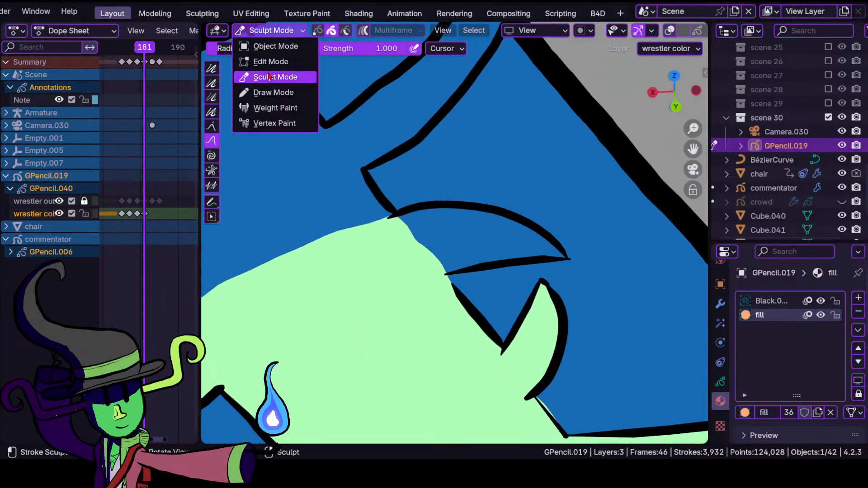
left_click(271, 90)
mouse_move(440, 275)
left_mouse_down()
mouse_move(470, 222)
mouse_move(527, 228)
mouse_move(561, 258)
left_mouse_up()
mouse_move(533, 230)
left_mouse_down()
mouse_move(402, 212)
mouse_move(404, 221)
left_mouse_up()
- Fill the marking's wide section up to the box head's top edge and its curved upper arm near the corner with pale green
mouse_move(378, 188)
middle_mouse_down("ctrl")
mouse_move(346, 281)
mouse_move(435, 300)
mouse_move(417, 233)
middle_mouse_up("ctrl")
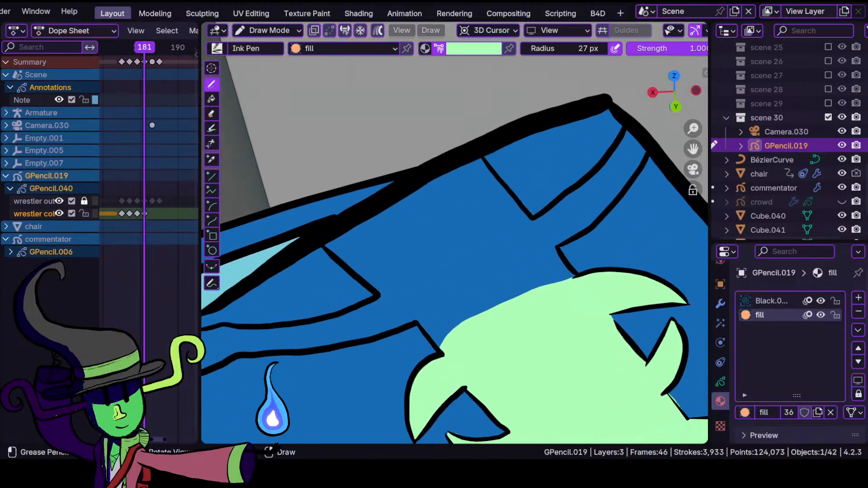
mouse_move(350, 265)
left_mouse_down()
mouse_move(389, 324)
mouse_move(414, 326)
mouse_move(447, 359)
mouse_move(528, 321)
mouse_move(600, 310)
mouse_move(543, 233)
left_mouse_up()
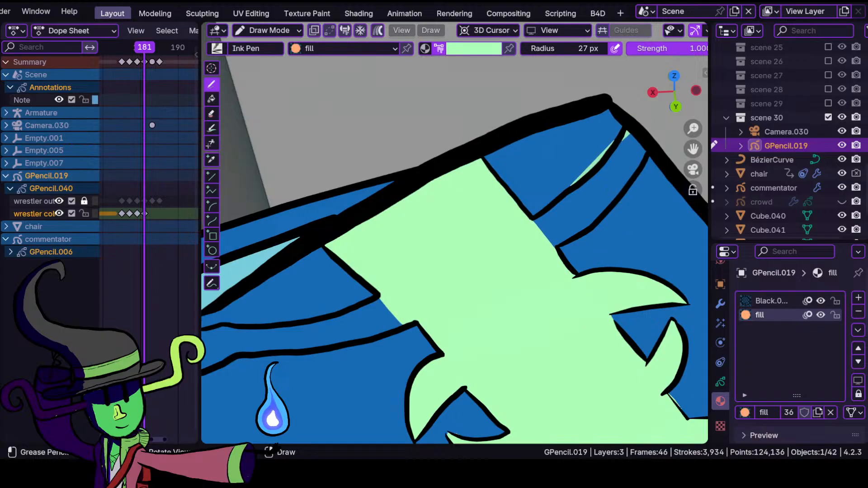
mouse_move(558, 196)
left_mouse_down()
mouse_move(543, 244)
mouse_move(572, 236)
left_mouse_up()
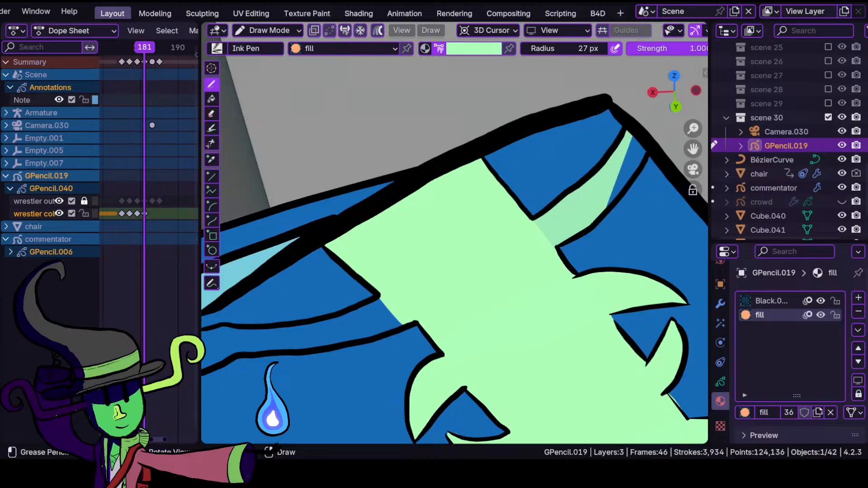
left_click_drag(637, 140, 650, 148)
- Fill the marking's long thin side arm with pale green out to the box head's outline and review the fills in Sculpt Mode
middle_click_drag(488, 233, 465, 336, "ctrl")
mouse_move(386, 349)
middle_mouse_down("shift")
mouse_move(506, 316)
mouse_move(415, 275)
middle_mouse_up("shift")
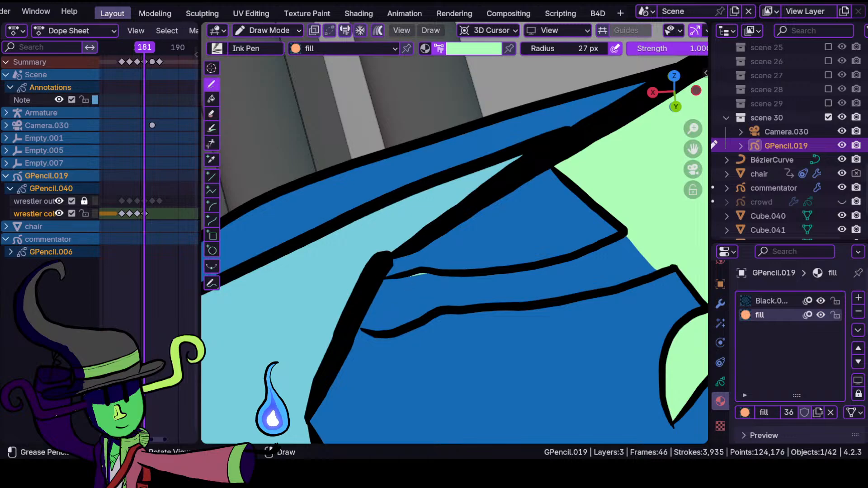
left_click_drag(427, 273, 423, 315)
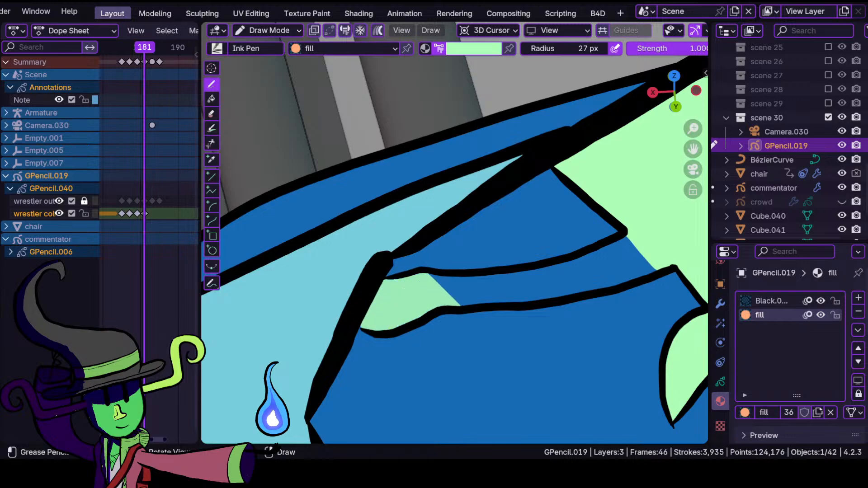
mouse_move(521, 300)
left_mouse_down()
mouse_move(641, 275)
mouse_move(650, 253)
mouse_move(628, 237)
mouse_move(441, 245)
left_mouse_up()
left_click(266, 30)
left_click(271, 77)
scroll(616, 289, "down", 6)
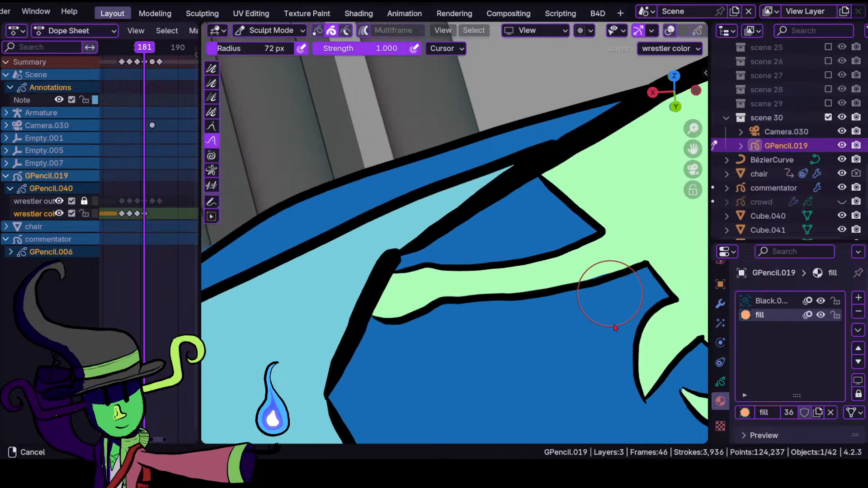
scroll(574, 317, "up", 3)
scroll(572, 283, "up", 2)
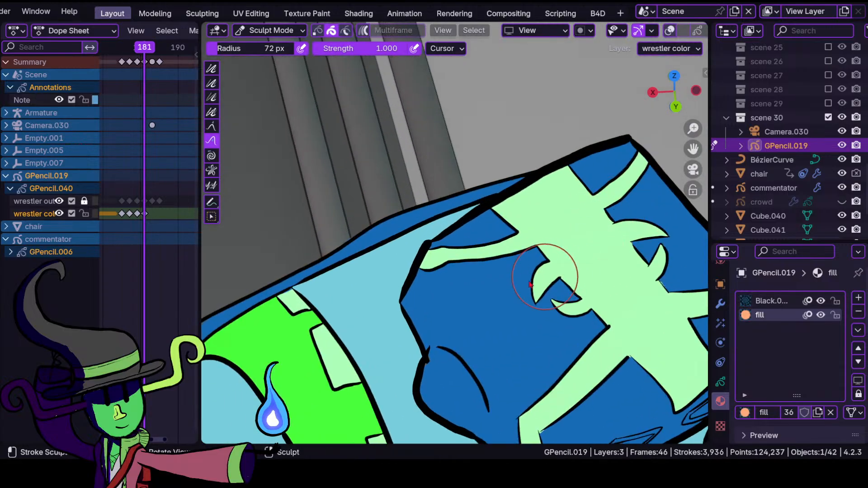
mouse_move(142, 50)
left_mouse_down()
mouse_move(151, 52)
mouse_move(145, 51)
left_mouse_up()
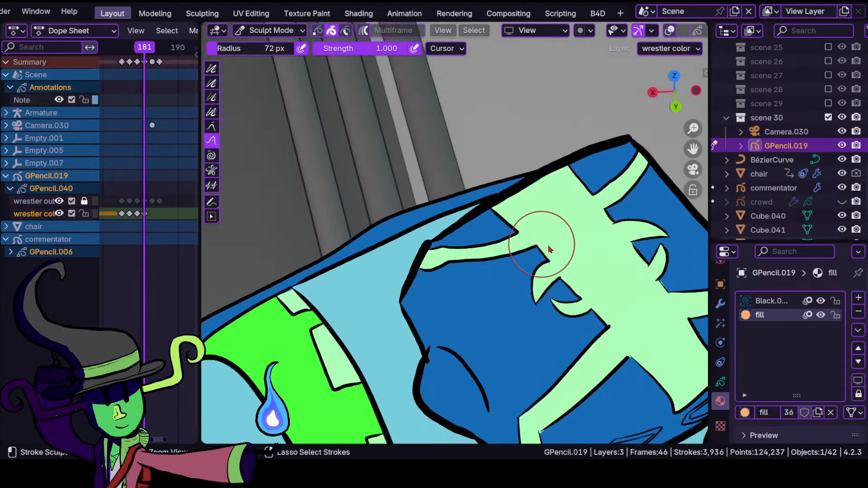
- Try a pale green fill over the whole narrow leaf shape beside the marking's lower tip, and undo it
scroll(581, 337, "down", 4)
middle_click_drag(583, 341, 486, 221, "shift")
scroll(475, 221, "up", 8)
middle_click_drag(400, 135, 410, 256, "shift")
scroll(410, 255, "up", 3)
left_click(290, 32)
left_click(288, 92)
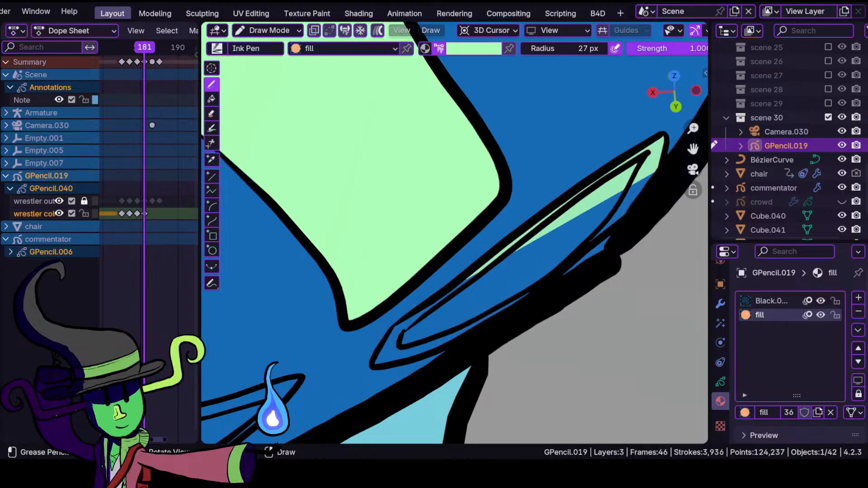
mouse_move(391, 333)
left_mouse_down()
mouse_move(377, 356)
mouse_move(400, 363)
mouse_move(467, 340)
mouse_move(561, 280)
left_mouse_up()
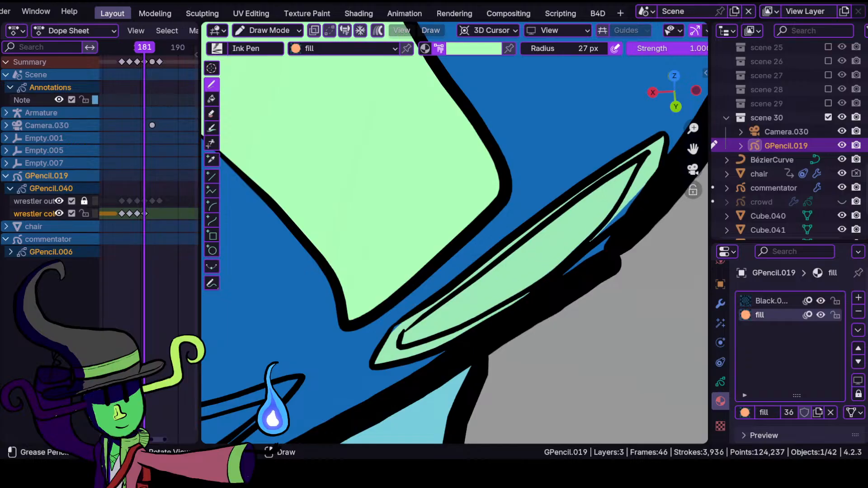
left_click_drag(630, 220, 633, 217)
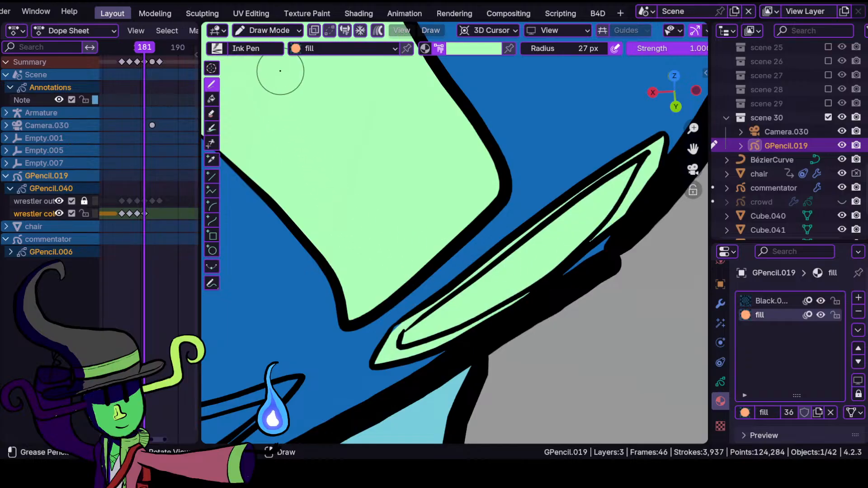
left_click(267, 30)
left_click(265, 77)
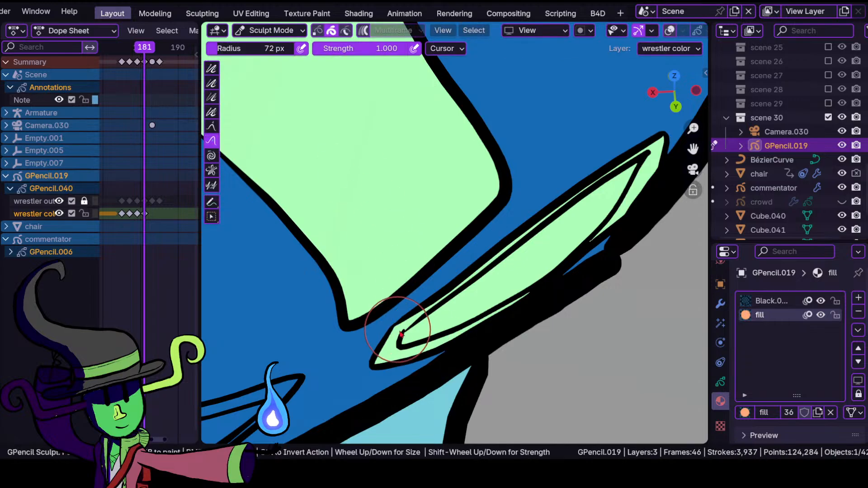
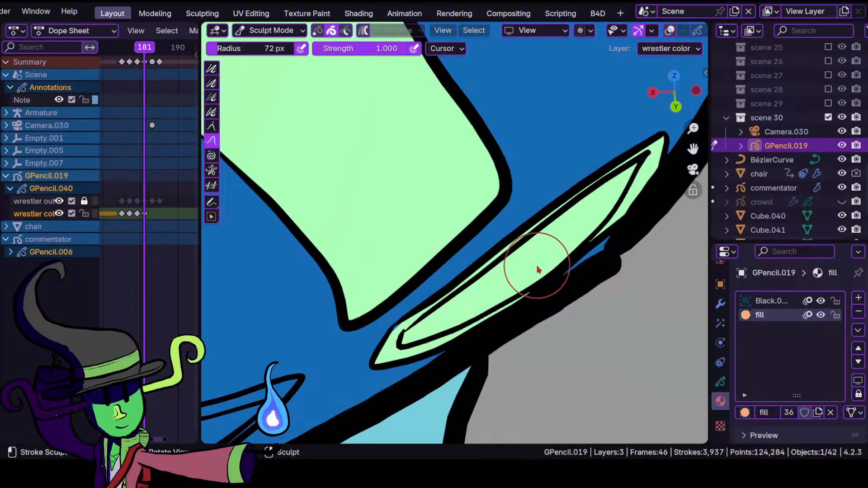
key("ctrl+Tab")
mouse_move(511, 263)
middle_mouse_down("ctrl")
mouse_move(508, 359)
mouse_move(474, 251)
middle_mouse_up("ctrl")
key("ctrl+z")
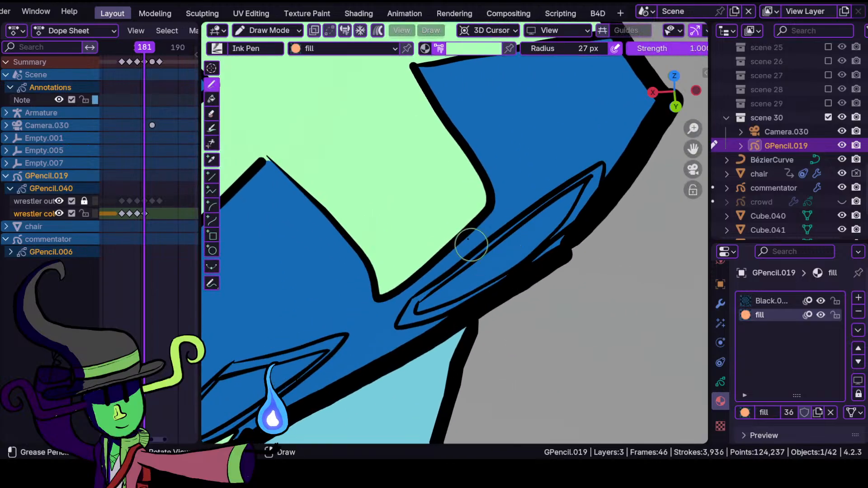
- Select bright green from the wrestlers palette and fill the narrow leaf shape beside the marking's lower tip
left_click(280, 31)
left_click(481, 47)
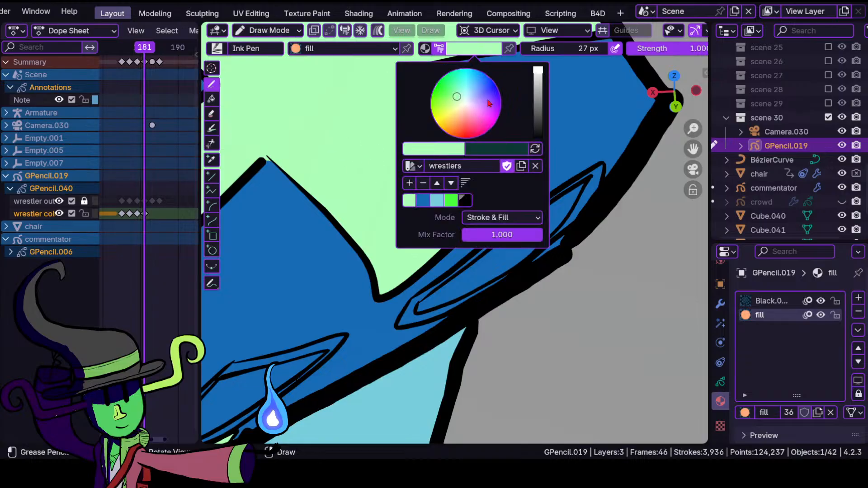
left_click(451, 205)
middle_click_drag(494, 305, 519, 272, "ctrl")
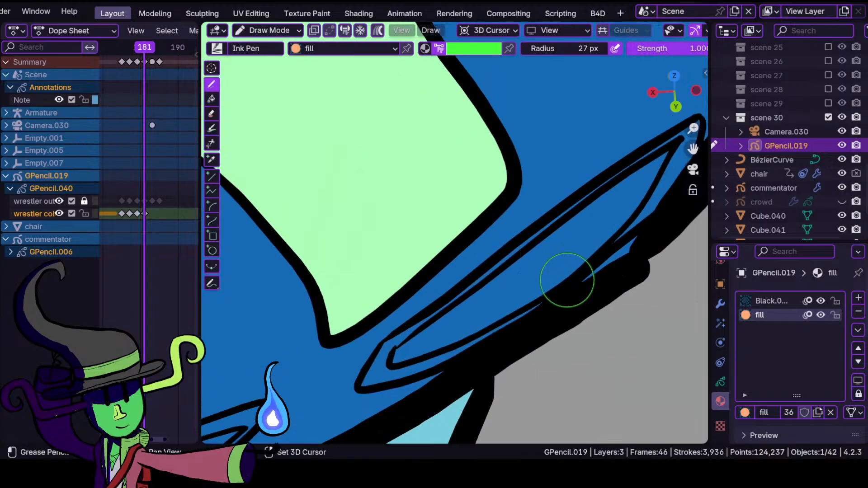
mouse_move(664, 195)
left_mouse_down()
mouse_move(704, 118)
mouse_move(565, 203)
mouse_move(393, 333)
mouse_move(363, 376)
mouse_move(357, 402)
mouse_move(454, 362)
left_mouse_up()
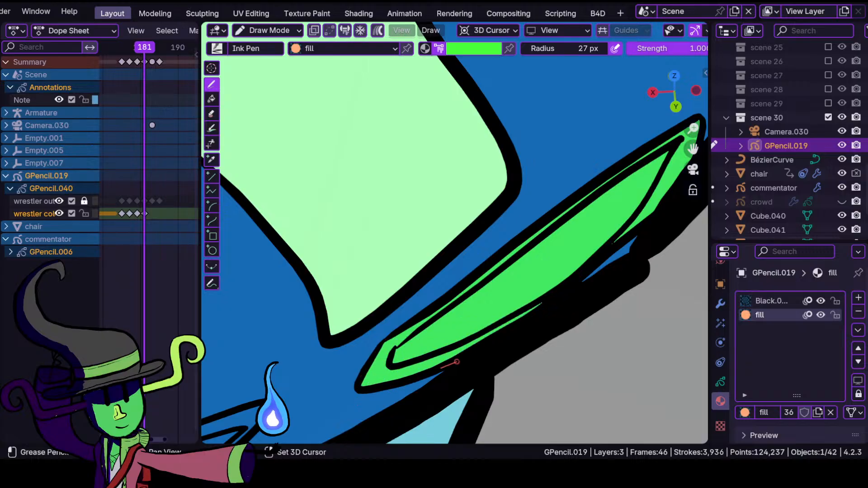
left_click_drag(521, 331, 534, 323)
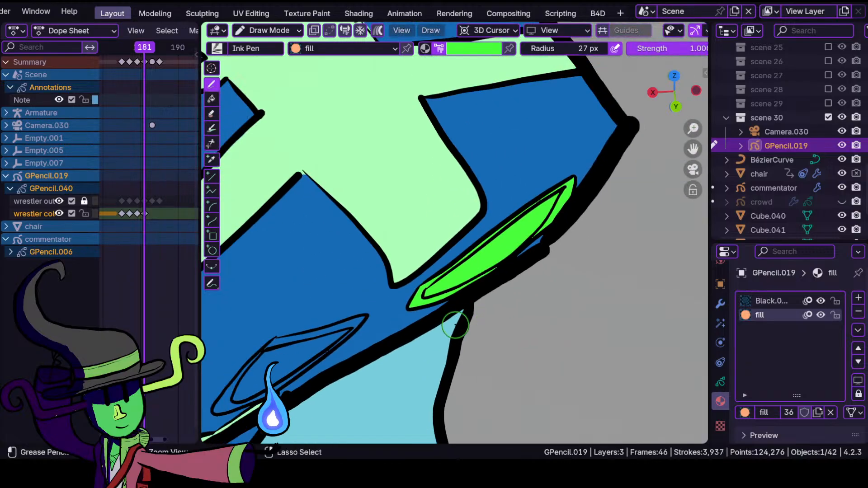
middle_click_drag(445, 240, 374, 246, "shift")
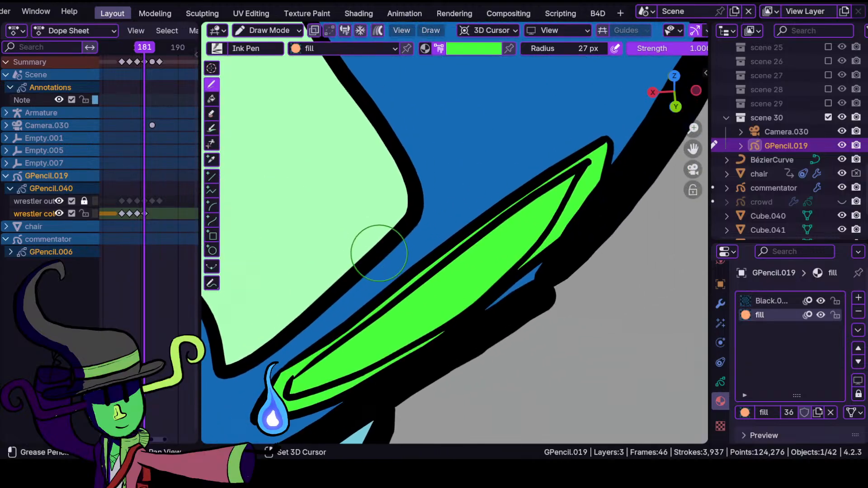
- Switch the palette colour to pale green and fill the inner outline of the bright green leaf shape
left_click(483, 49)
left_click(409, 200)
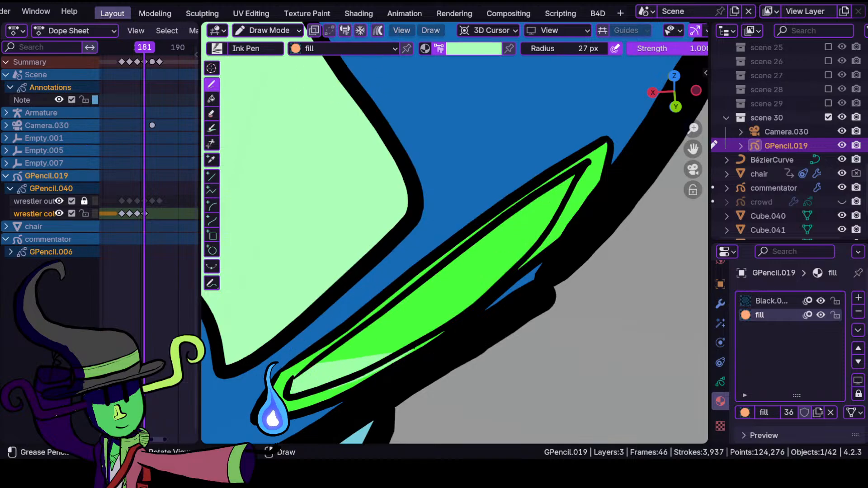
mouse_move(443, 330)
left_mouse_down()
mouse_move(524, 260)
mouse_move(579, 174)
left_mouse_up()
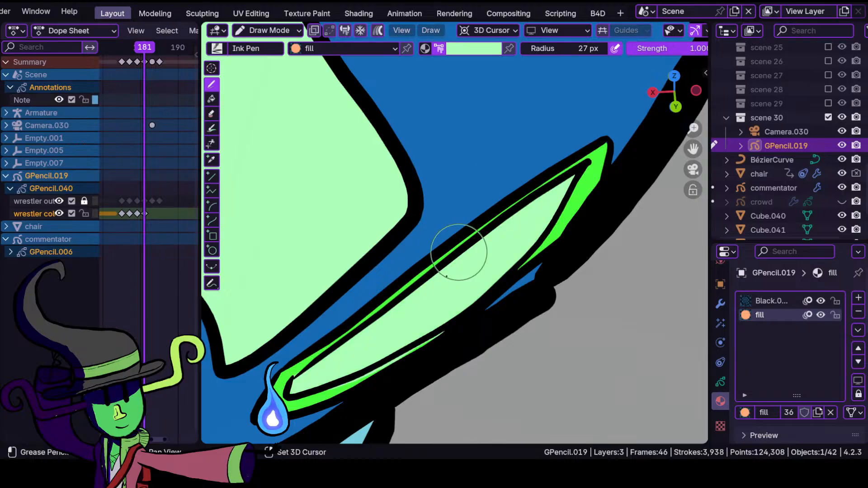
- Sculpt the lower edge of the pale green inner fill to stay within the leaf shape's inner outline
middle_click_drag(410, 308, 456, 217, "shift")
middle_click_drag(433, 276, 432, 226, "ctrl")
left_click(266, 30)
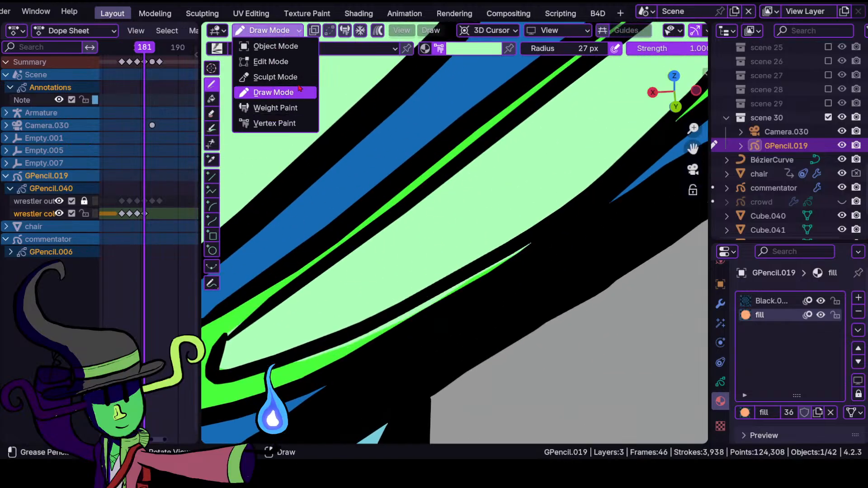
left_click(276, 77)
left_click_drag(388, 340, 379, 331)
mouse_move(360, 342)
left_mouse_down()
mouse_move(354, 327)
mouse_move(529, 237)
left_mouse_up()
- Fill the second leaf shape along the box head's lower edge with bright green in Draw Mode, and switch to Sculpt Mode for edge cleanup
mouse_move(456, 247)
middle_mouse_down("ctrl")
mouse_move(461, 356)
mouse_move(331, 267)
middle_mouse_up("ctrl")
mouse_move(265, 300)
middle_mouse_down("shift")
mouse_move(427, 280)
mouse_move(420, 220)
mouse_move(382, 191)
middle_mouse_up("shift")
middle_click_drag(420, 243, 422, 260, "ctrl")
left_click(286, 32)
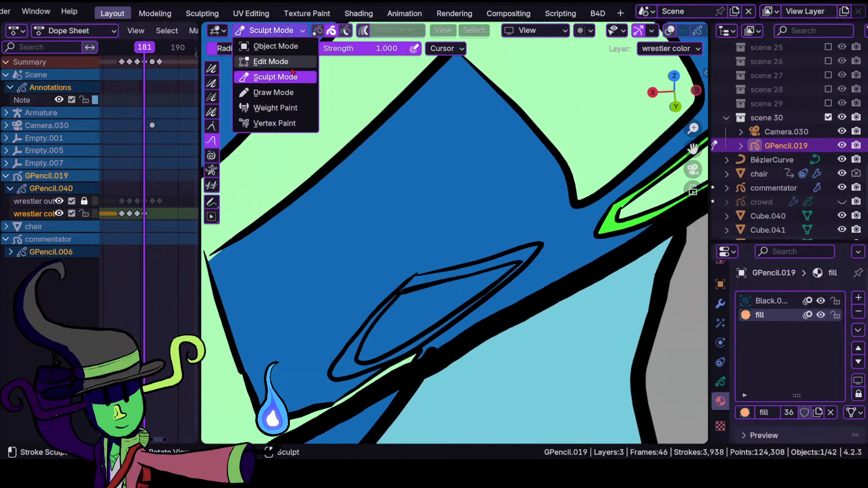
left_click(274, 92)
left_click(474, 48)
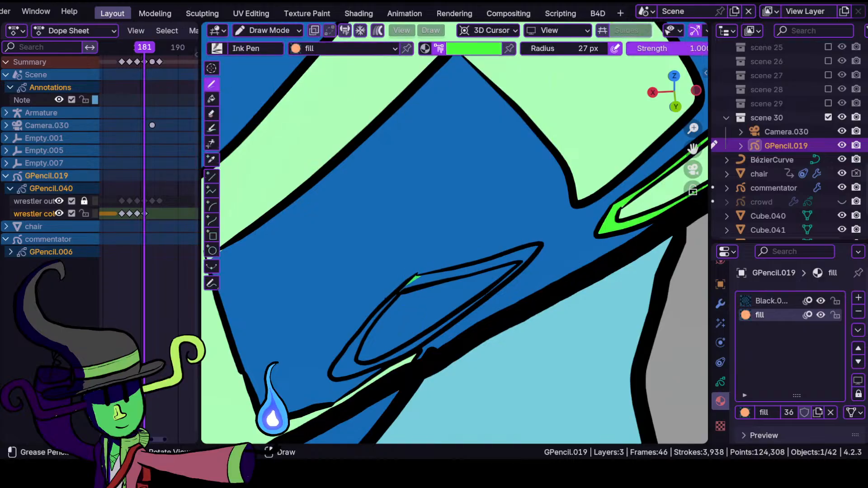
mouse_move(339, 371)
left_mouse_down()
mouse_move(407, 298)
mouse_move(445, 302)
mouse_move(486, 287)
left_mouse_up()
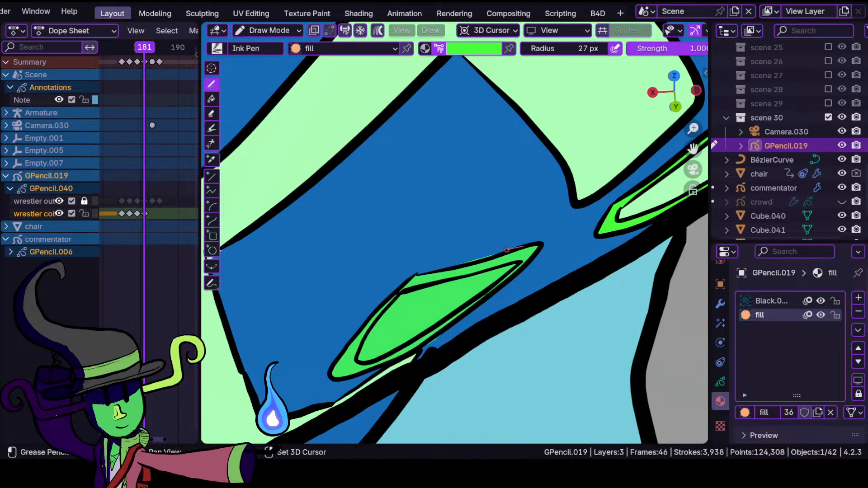
middle_click_drag(411, 273, 433, 194, "ctrl")
middle_click_drag(372, 345, 408, 248, "shift")
middle_click_drag(406, 280, 410, 229, "ctrl")
left_click(300, 31)
left_click(272, 78)
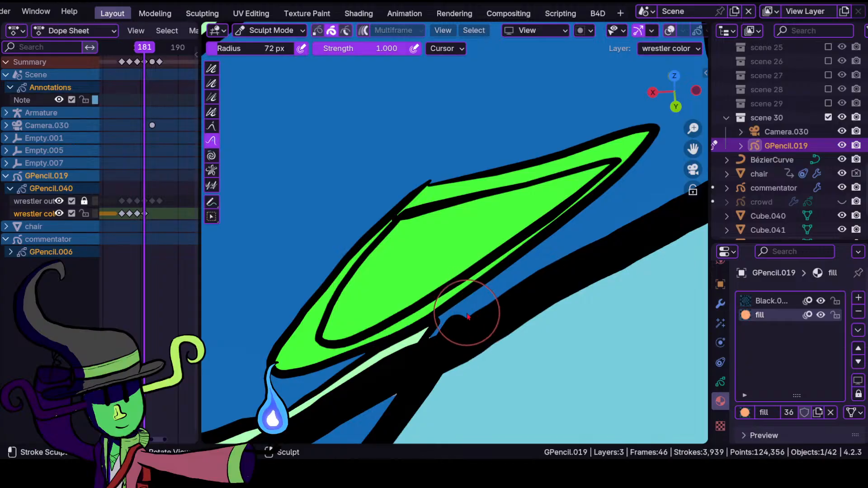
- Return to Draw Mode, select pale green from the palette, and fill the inner outline of the second leaf shape
left_click(300, 30)
left_click(271, 91)
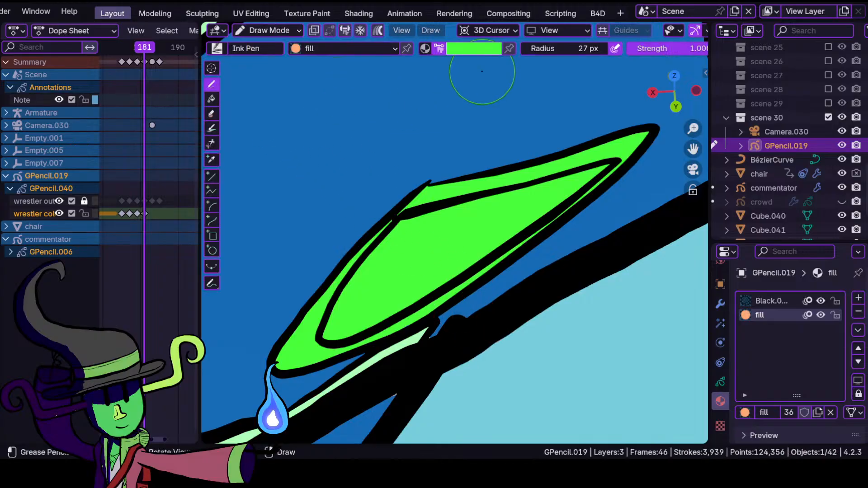
left_click(473, 49)
left_click(409, 200)
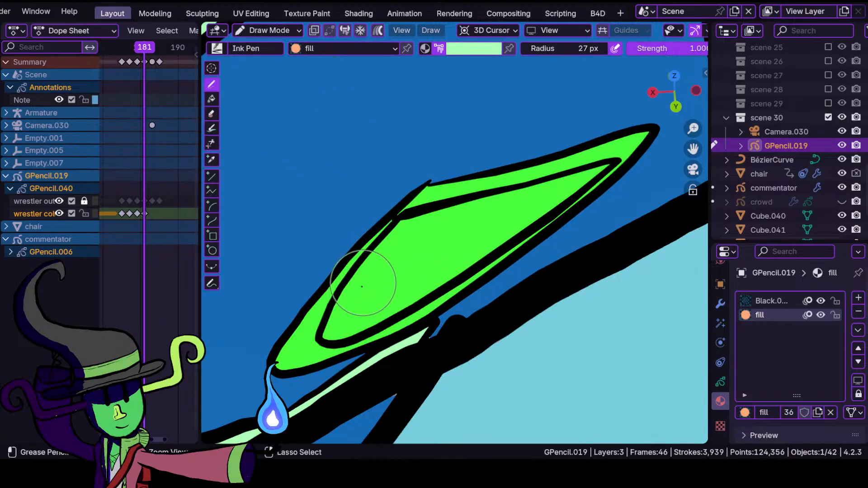
middle_click_drag(410, 236, 347, 292, "shift")
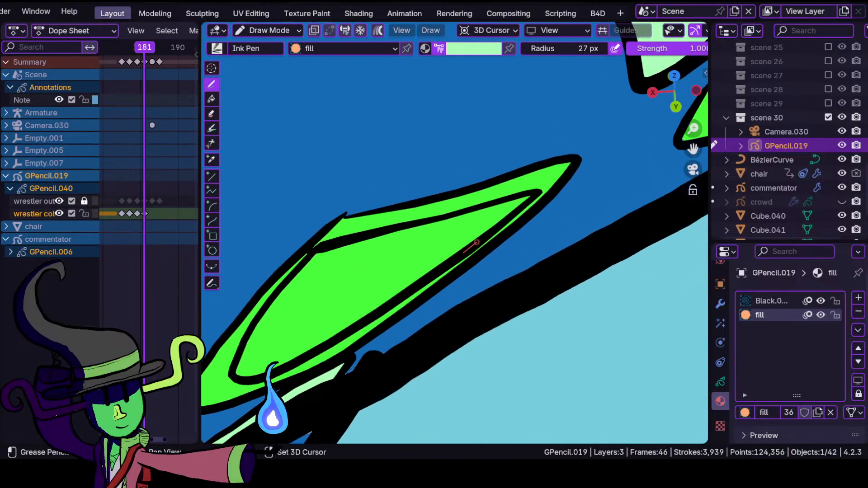
mouse_move(535, 193)
left_mouse_down()
mouse_move(319, 249)
mouse_move(240, 353)
mouse_move(235, 387)
left_mouse_up()
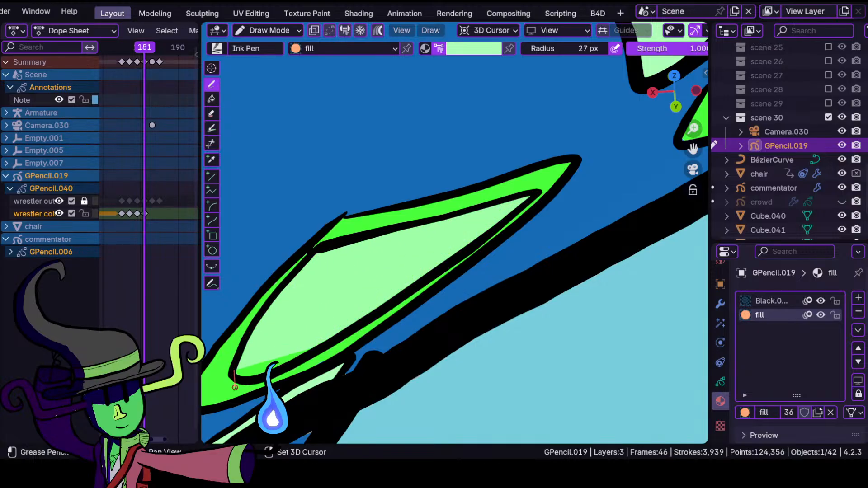
left_click_drag(282, 369, 325, 344, "shift")
- Play back the wrestler animation, restarting from frame 118, to review the colouring through the camera view
middle_click_drag(459, 218, 463, 407, "ctrl")
middle_click_drag(436, 199, 424, 308, "ctrl")
middle_click_drag(147, 296, 68, 304, "ctrl")
left_click_drag(199, 242, 280, 237)
middle_click_drag(215, 267, 173, 276, "ctrl")
middle_click_drag(178, 280, 240, 275)
key("space")
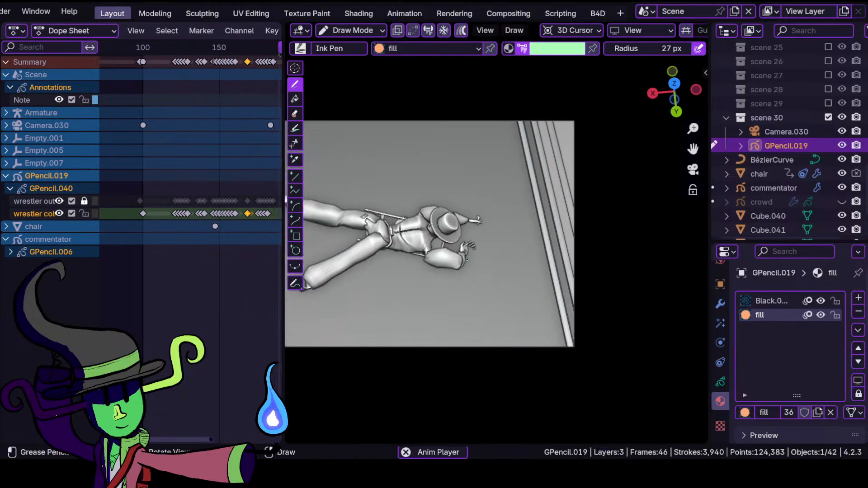
key("space")
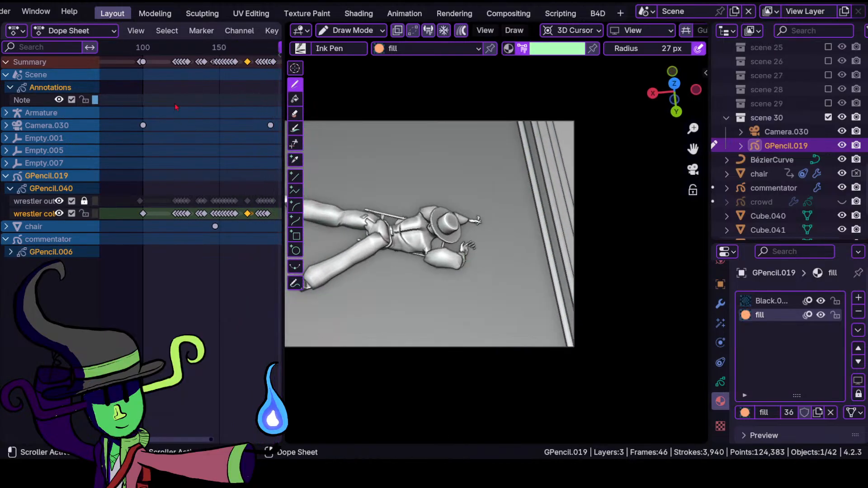
key("space")
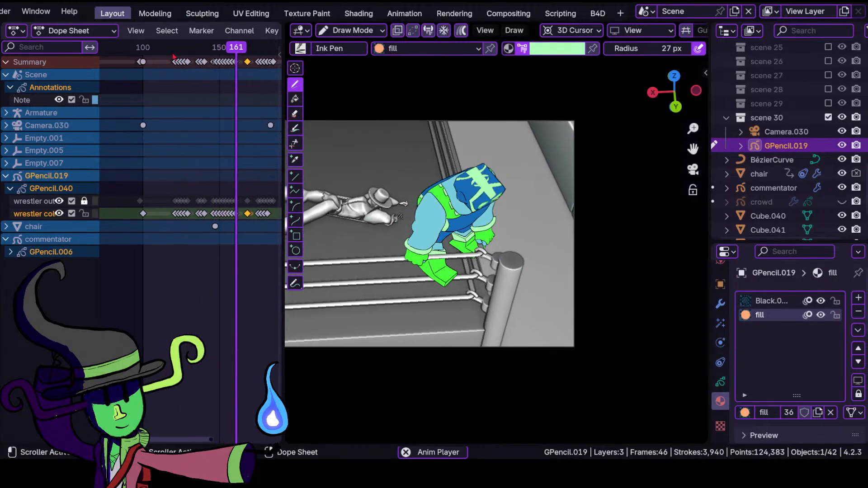
mouse_move(173, 54)
left_mouse_down()
mouse_move(212, 53)
mouse_move(163, 52)
mouse_move(218, 63)
mouse_move(185, 68)
mouse_move(217, 75)
mouse_move(181, 72)
mouse_move(220, 54)
mouse_move(172, 44)
mouse_move(180, 50)
mouse_move(164, 54)
mouse_move(227, 60)
mouse_move(180, 54)
mouse_move(172, 61)
left_mouse_up()
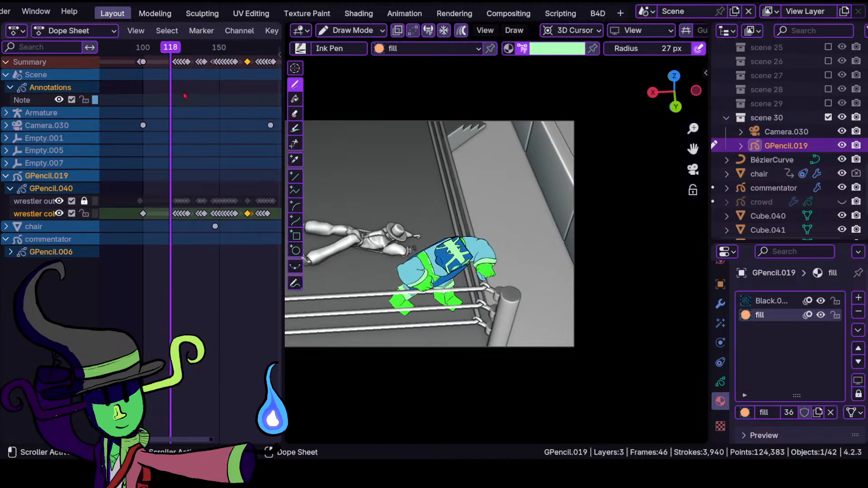
key("space")
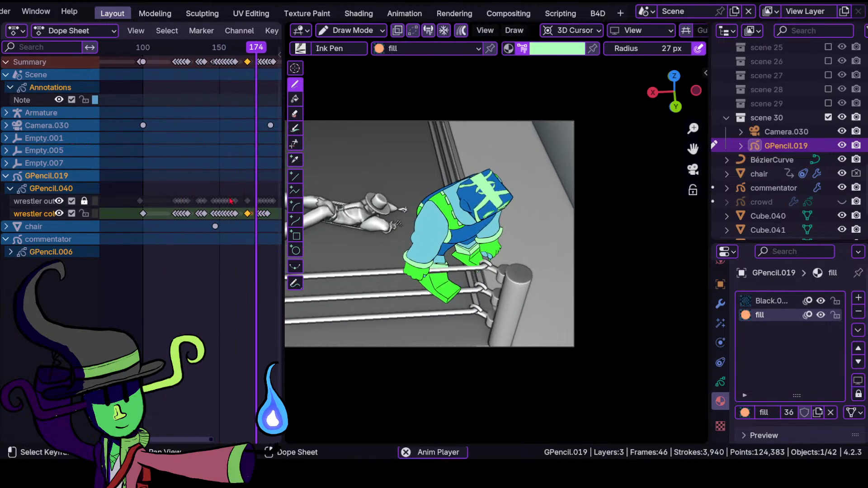
- Go to frame 183 and insert a blank Grease Pencil frame on the wrestler color layer
middle_click_drag(222, 246, 231, 220, "ctrl")
left_click(221, 48)
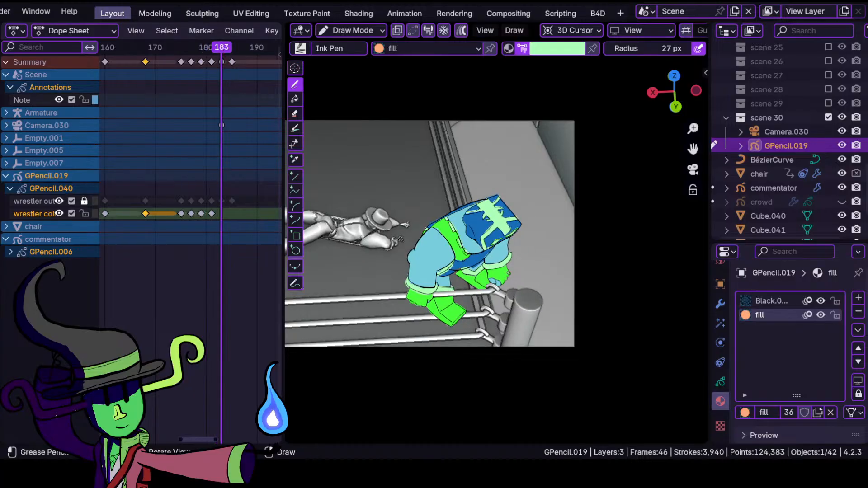
key("i")
left_click(518, 273)
- Select dark blue from the wrestlers palette and fill the whole box head outline on frame 183
scroll(452, 174, "up", 6)
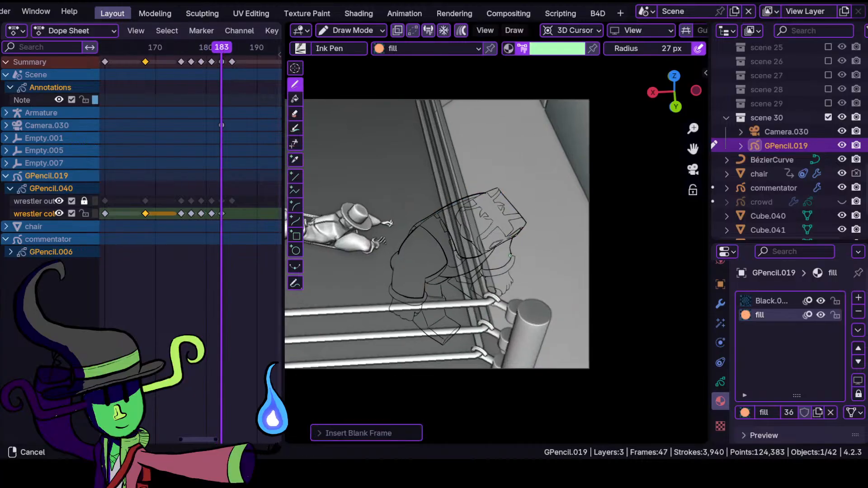
scroll(452, 174, "up", 5)
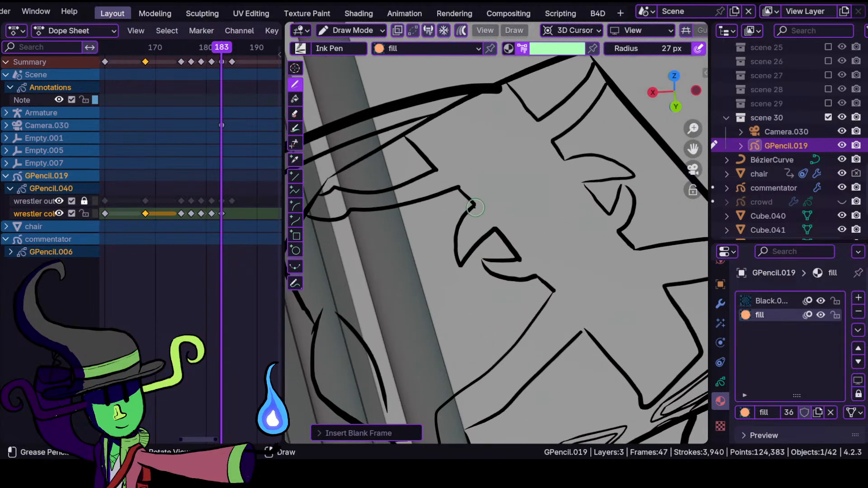
left_click(554, 49)
left_click(514, 202)
mouse_move(448, 275)
middle_mouse_down()
mouse_move(443, 312)
mouse_move(419, 259)
middle_mouse_up()
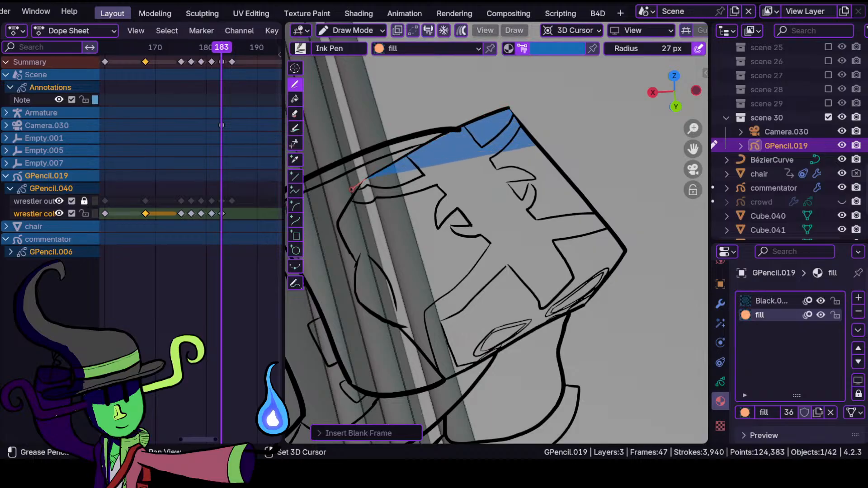
mouse_move(342, 210)
left_mouse_down()
mouse_move(357, 207)
mouse_move(362, 222)
mouse_move(360, 267)
mouse_move(444, 376)
mouse_move(472, 371)
mouse_move(586, 306)
left_mouse_up()
mouse_move(607, 277)
left_mouse_down()
mouse_move(563, 186)
mouse_move(633, 235)
left_mouse_up()
left_click_drag(583, 199, 582, 199)
- Switch to Sculpt Mode and push the blue fill's lower edge near the leaf shapes back inside the box head outline
middle_click_drag(513, 261, 493, 192, "ctrl")
mouse_move(422, 278)
middle_mouse_down("shift")
mouse_move(424, 262)
mouse_move(357, 167)
middle_mouse_up("shift")
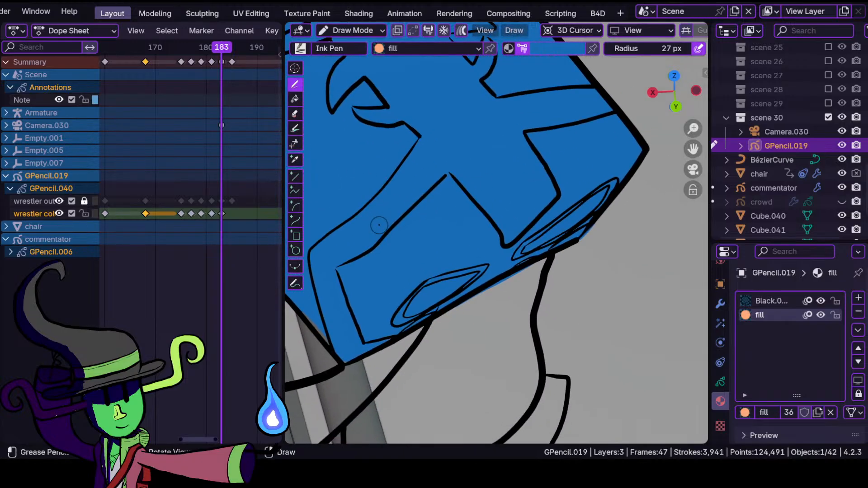
middle_click_drag(379, 225, 388, 198, "ctrl")
left_click(350, 30)
left_click(344, 78)
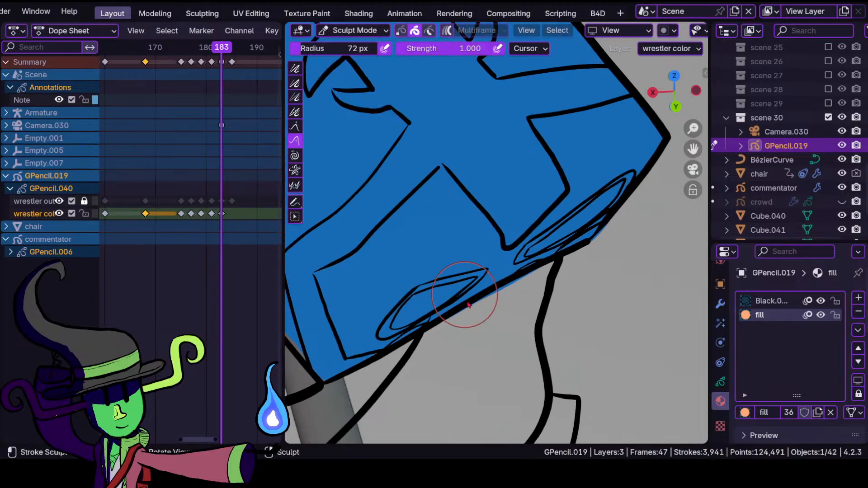
mouse_move(505, 306)
left_mouse_down()
mouse_move(464, 336)
mouse_move(523, 294)
mouse_move(597, 261)
left_mouse_up()
- Sculpt the blue fill along the box head's rear edge and shoulder curve to match the black outline
mouse_move(371, 173)
middle_mouse_down("shift")
mouse_move(442, 214)
mouse_move(587, 265)
middle_mouse_up("shift")
mouse_move(336, 200)
middle_mouse_down("shift")
mouse_move(403, 232)
mouse_move(389, 206)
middle_mouse_up("shift")
mouse_move(377, 232)
left_mouse_down()
mouse_move(388, 213)
mouse_move(373, 217)
mouse_move(400, 255)
mouse_move(389, 253)
left_mouse_up()
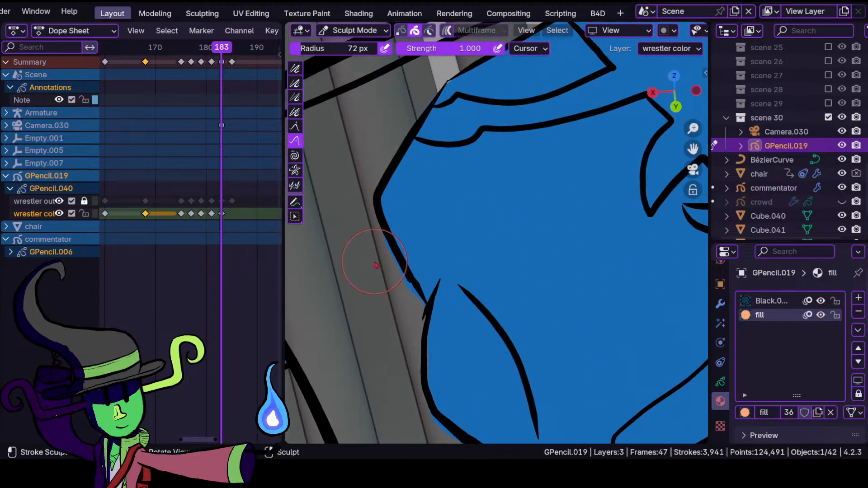
left_click_drag(406, 296, 427, 298)
middle_click_drag(451, 371, 421, 219, "shift")
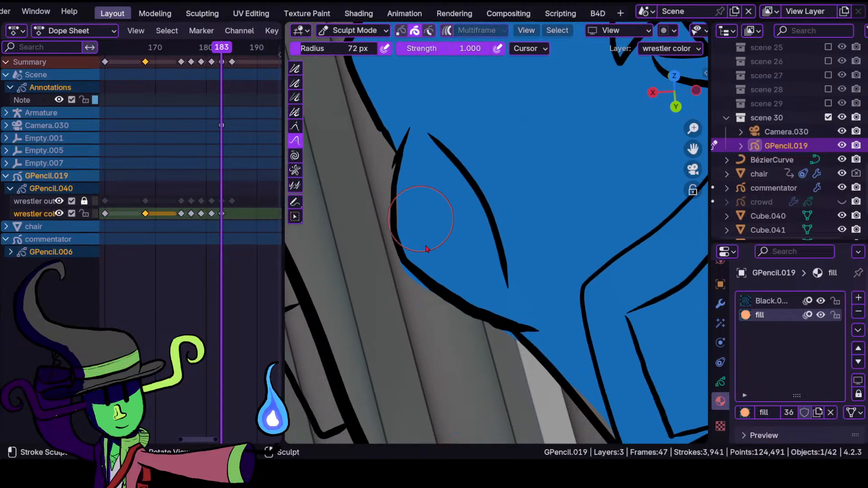
left_click_drag(405, 285, 436, 264)
mouse_move(423, 332)
left_mouse_down()
mouse_move(426, 305)
mouse_move(452, 296)
left_mouse_up()
left_click_drag(492, 351, 517, 345)
- Sculpt the blue fill between the shoulder curve and the box head's lowest corner to follow the outline
middle_click_drag(518, 346, 382, 248, "shift")
mouse_move(422, 308)
left_mouse_down()
mouse_move(478, 312)
mouse_move(455, 309)
mouse_move(469, 313)
left_mouse_up()
left_click_drag(504, 352, 514, 332)
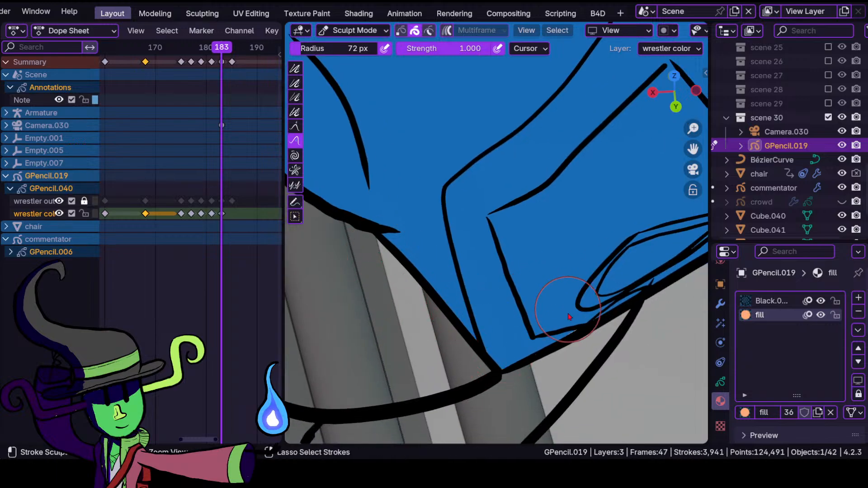
scroll(568, 321, "down", 5)
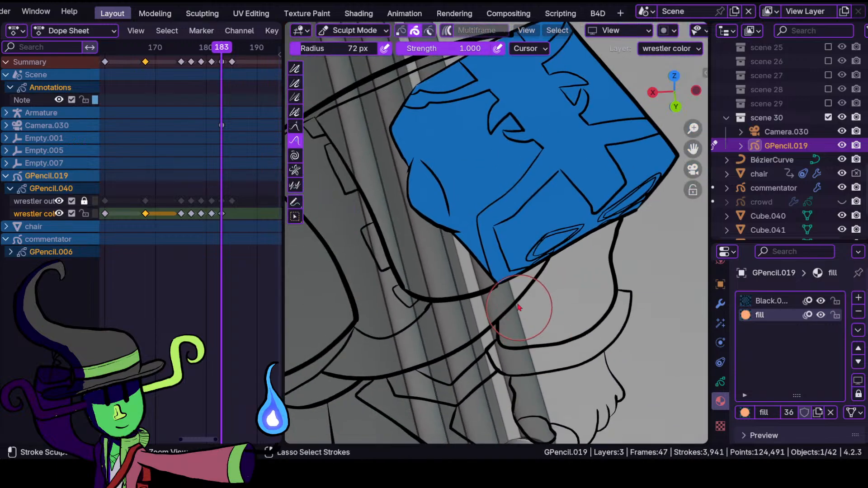
- Sculpt the remaining stray parts of the blue fill along the box head's upper edge into the outline
middle_click_drag(387, 139, 470, 247, "shift")
mouse_move(551, 213)
middle_mouse_down("shift")
mouse_move(416, 262)
mouse_move(461, 219)
middle_mouse_up("shift")
mouse_move(533, 228)
left_mouse_down()
mouse_move(519, 245)
mouse_move(541, 219)
mouse_move(531, 241)
mouse_move(505, 241)
left_mouse_up()
left_click_drag(480, 271, 478, 247)
mouse_move(490, 235)
middle_mouse_down("ctrl")
mouse_move(445, 330)
mouse_move(456, 334)
middle_mouse_up("ctrl")
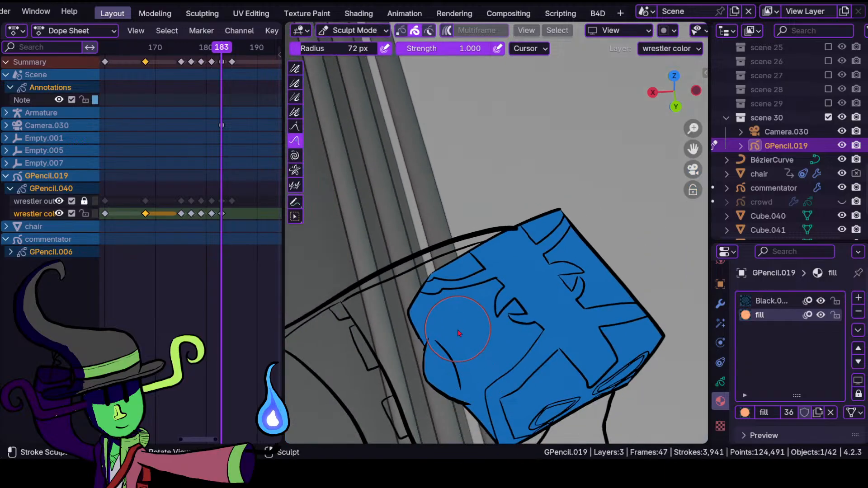
left_click_drag(486, 339, 487, 326)
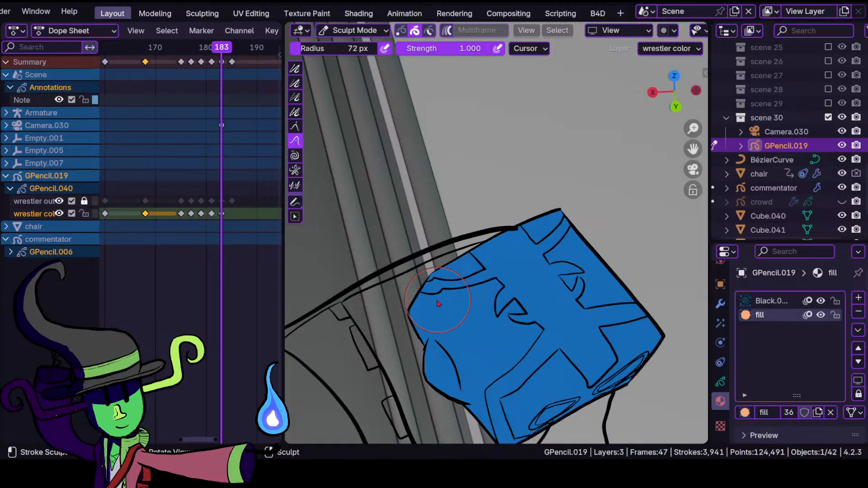
- Return to Draw Mode, select pale green, and fill the upper part of the head marking and its strip toward the top corner
middle_click_drag(427, 297, 525, 180, "ctrl")
left_click(354, 30)
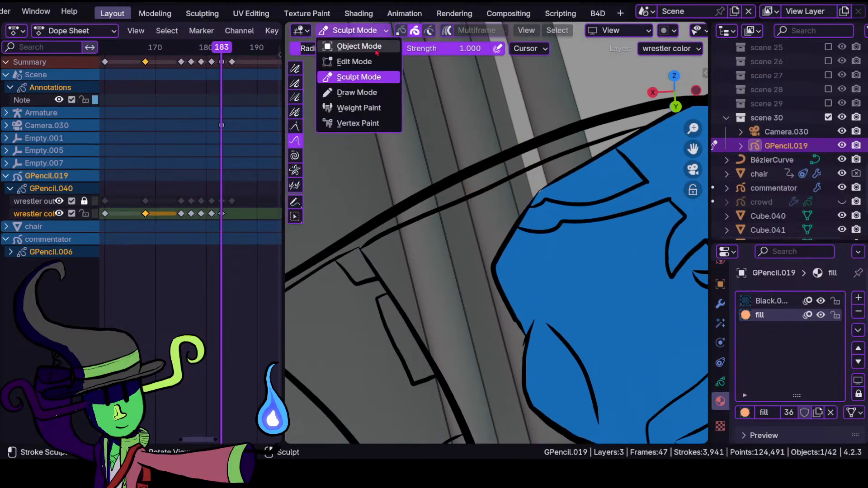
left_click(366, 92)
left_click(564, 49)
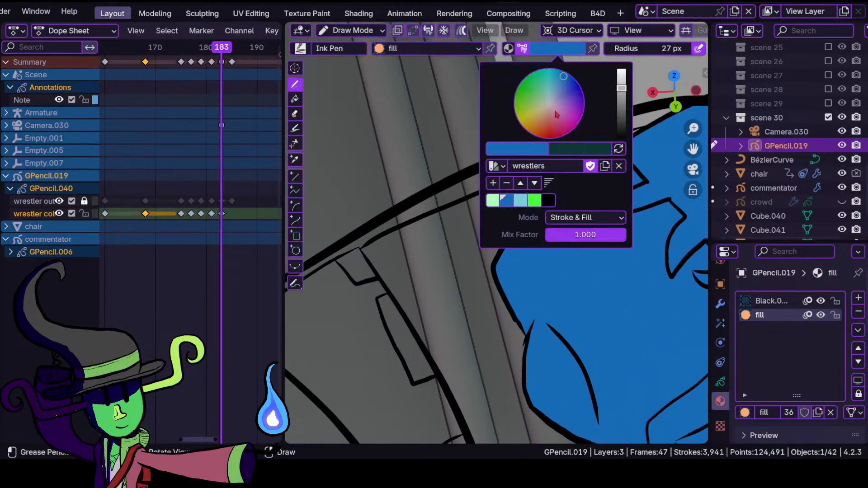
left_click(497, 199)
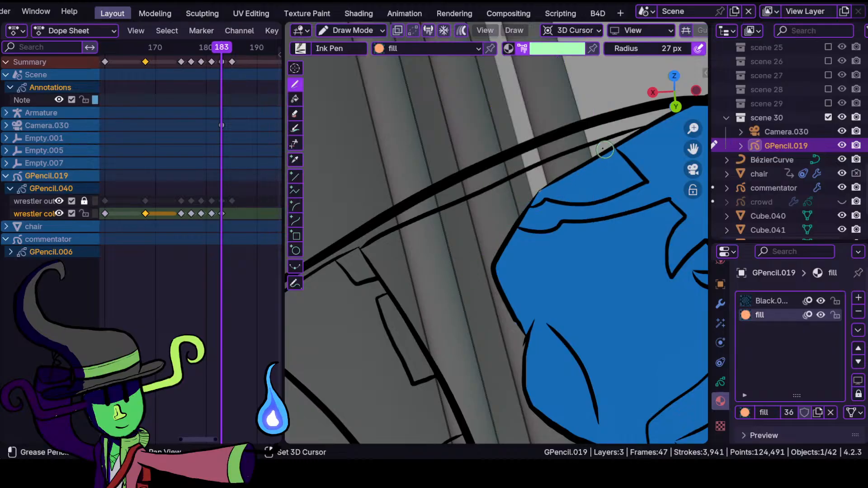
middle_click_drag(610, 147, 420, 232, "shift")
mouse_move(487, 192)
middle_mouse_down("ctrl")
mouse_move(527, 154)
mouse_move(465, 181)
middle_mouse_up("ctrl")
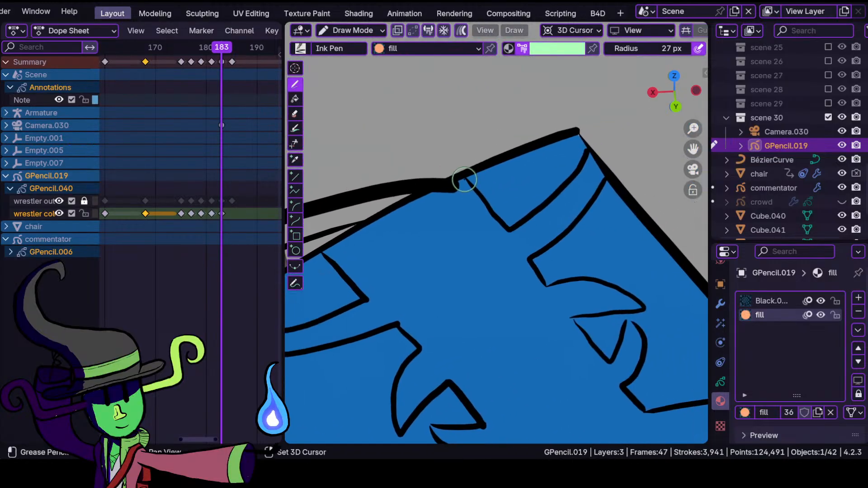
mouse_move(418, 196)
middle_mouse_down("ctrl")
mouse_move(416, 280)
mouse_move(438, 203)
mouse_move(445, 237)
middle_mouse_up("ctrl")
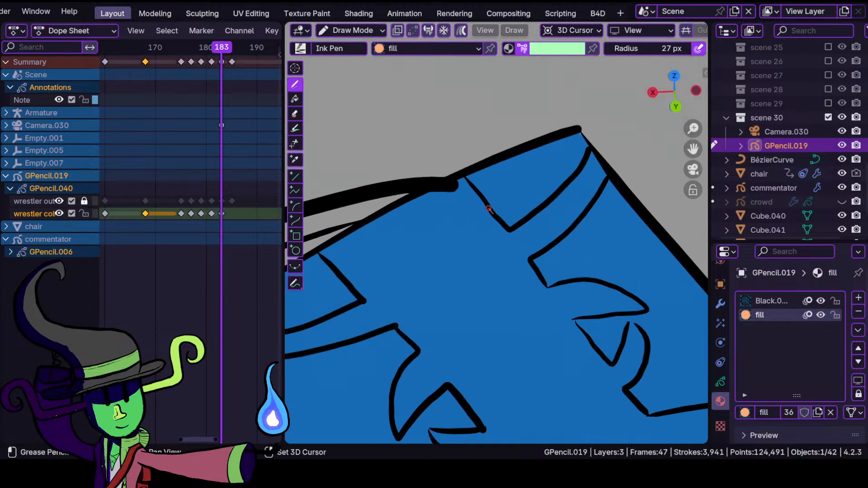
mouse_move(446, 169)
left_mouse_down()
mouse_move(427, 198)
mouse_move(353, 227)
mouse_move(314, 256)
mouse_move(316, 266)
mouse_move(388, 328)
mouse_move(441, 349)
mouse_move(564, 283)
left_mouse_up()
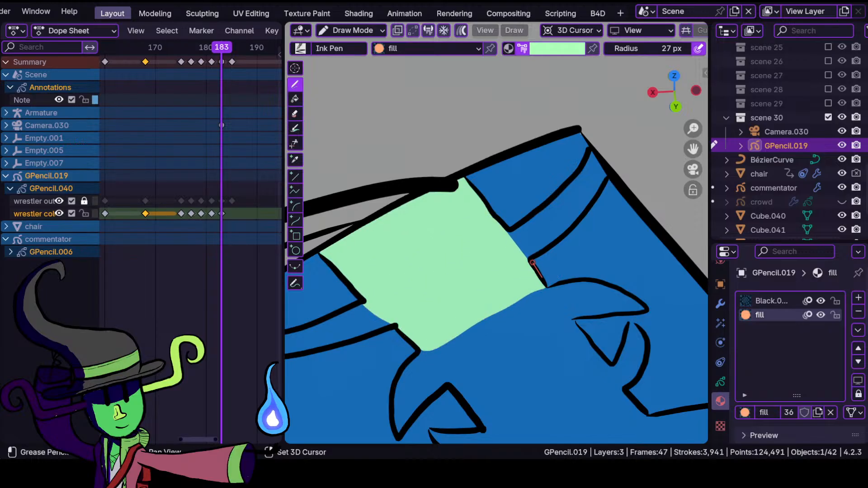
mouse_move(539, 248)
left_mouse_down()
mouse_move(588, 218)
mouse_move(611, 174)
mouse_move(588, 144)
mouse_move(575, 177)
mouse_move(506, 229)
left_mouse_up()
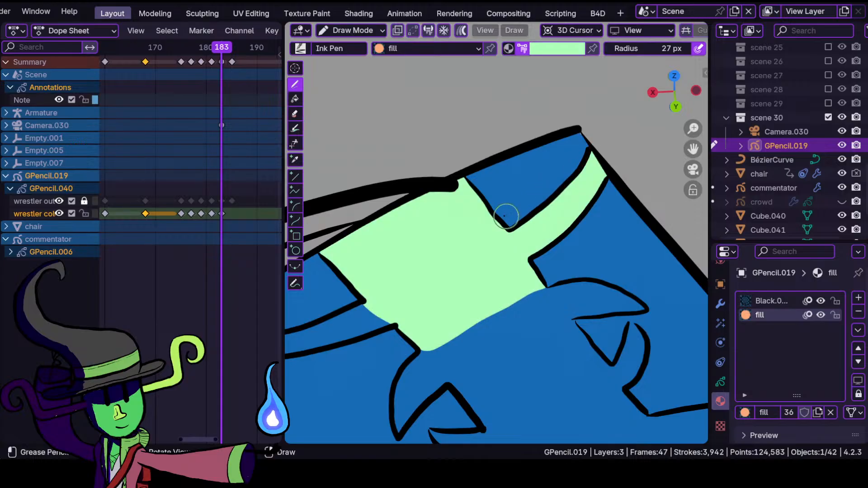
- Fill the curved marking strip that runs to the box head's rear edge with pale green
scroll(471, 277, "down", 3)
scroll(393, 300, "up", 3)
mouse_move(397, 298)
middle_mouse_down()
mouse_move(467, 286)
mouse_move(478, 196)
mouse_move(457, 234)
mouse_move(432, 240)
mouse_move(432, 284)
mouse_move(420, 246)
middle_mouse_up()
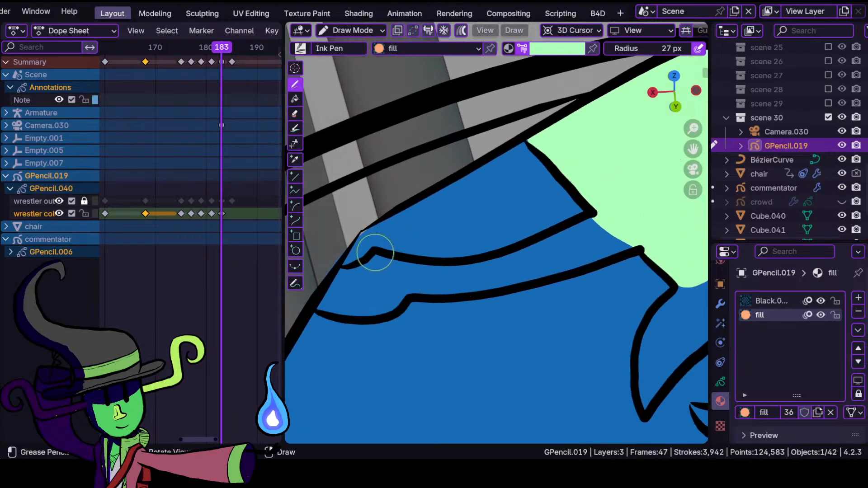
mouse_move(319, 309)
left_mouse_down()
mouse_move(362, 259)
mouse_move(384, 260)
mouse_move(442, 297)
mouse_move(549, 283)
mouse_move(644, 247)
mouse_move(598, 209)
mouse_move(484, 257)
mouse_move(409, 268)
left_mouse_up()
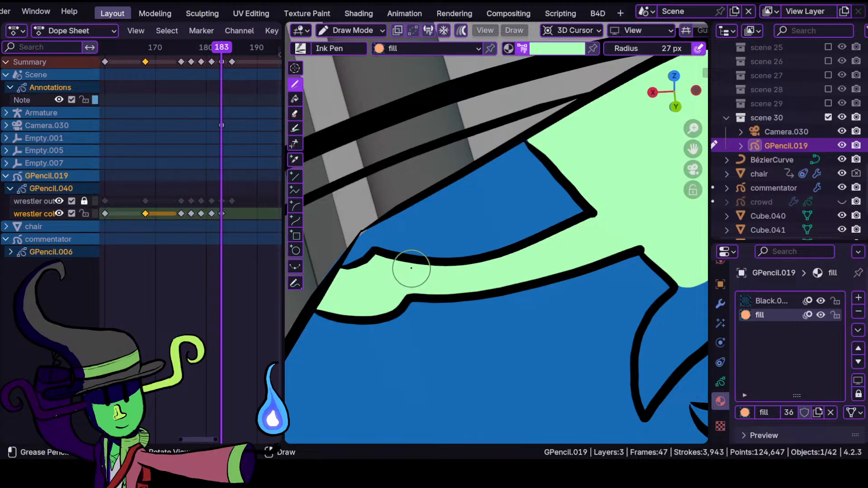
- Fill the two pointed tips of the marking above the triangular eye notches with pale green
scroll(633, 248, "down", 1)
mouse_move(664, 258)
middle_mouse_down("shift")
mouse_move(507, 226)
mouse_move(451, 228)
mouse_move(479, 254)
middle_mouse_up("shift")
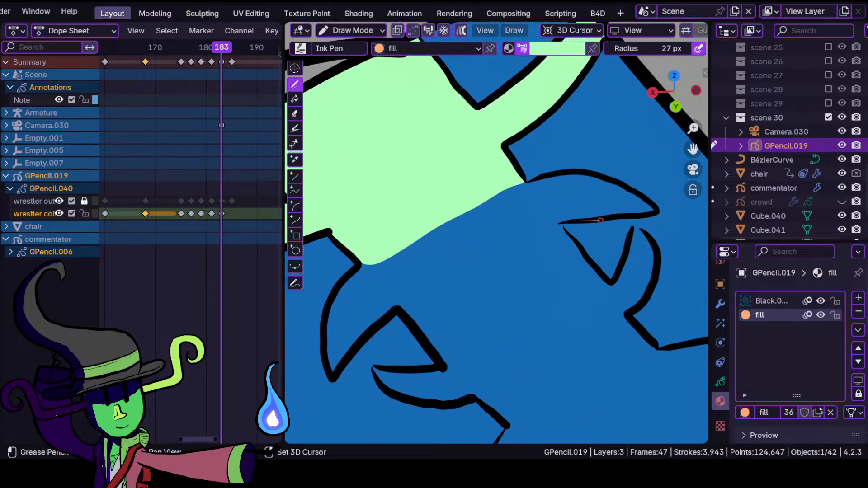
mouse_move(667, 203)
left_mouse_down()
mouse_move(576, 171)
mouse_move(508, 188)
left_mouse_up()
middle_click_drag(403, 257, 447, 205, "shift")
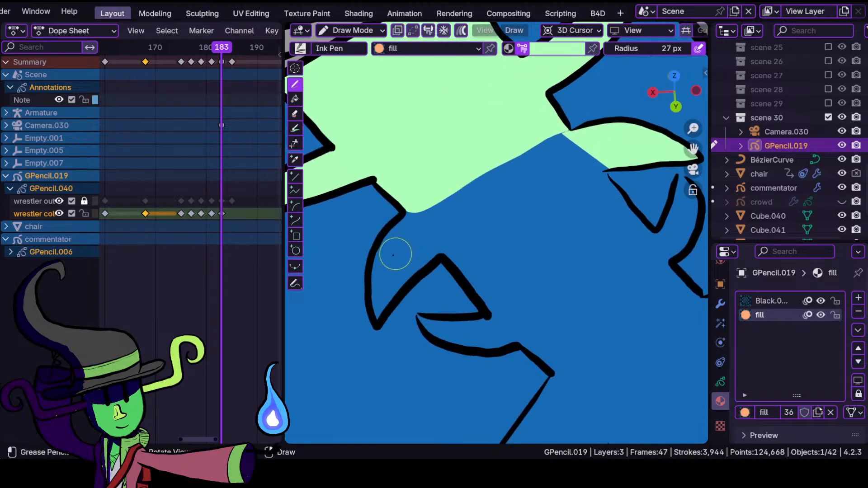
mouse_move(402, 217)
left_mouse_down()
mouse_move(373, 293)
mouse_move(379, 319)
mouse_move(435, 256)
mouse_move(460, 192)
left_mouse_up()
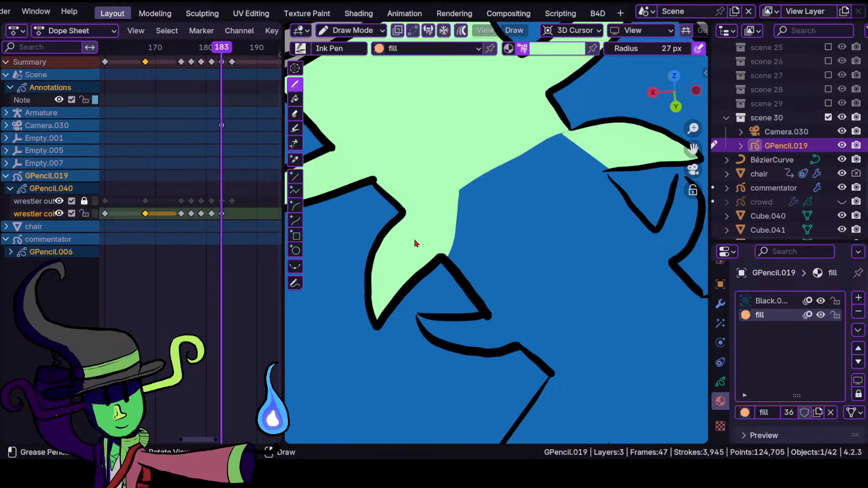
- Fill the central body of the box head's marking around the triangular notches, including its small curved tips, with pale green
mouse_move(565, 237)
middle_mouse_down()
mouse_move(581, 257)
mouse_move(575, 228)
mouse_move(507, 252)
middle_mouse_up()
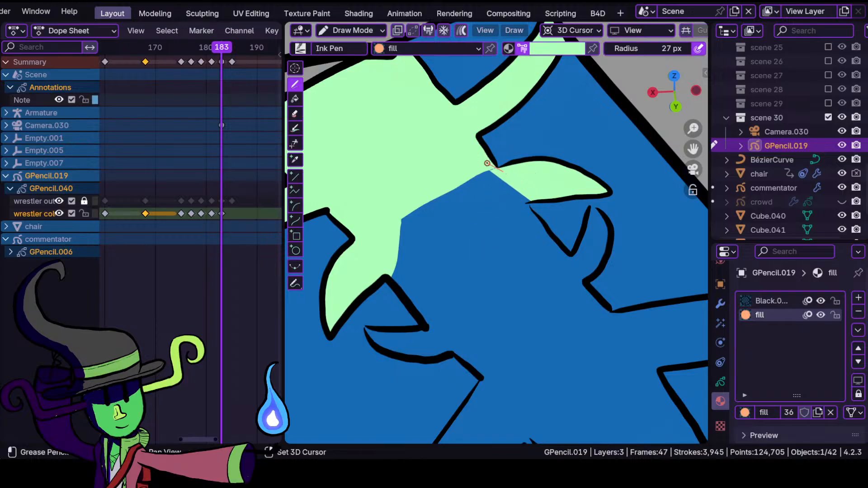
mouse_move(463, 162)
left_mouse_down("shift")
mouse_move(389, 210)
mouse_move(373, 249)
mouse_move(425, 325)
mouse_move(350, 326)
mouse_move(392, 354)
mouse_move(452, 356)
mouse_move(488, 380)
mouse_move(615, 327)
mouse_move(625, 308)
left_mouse_up("shift")
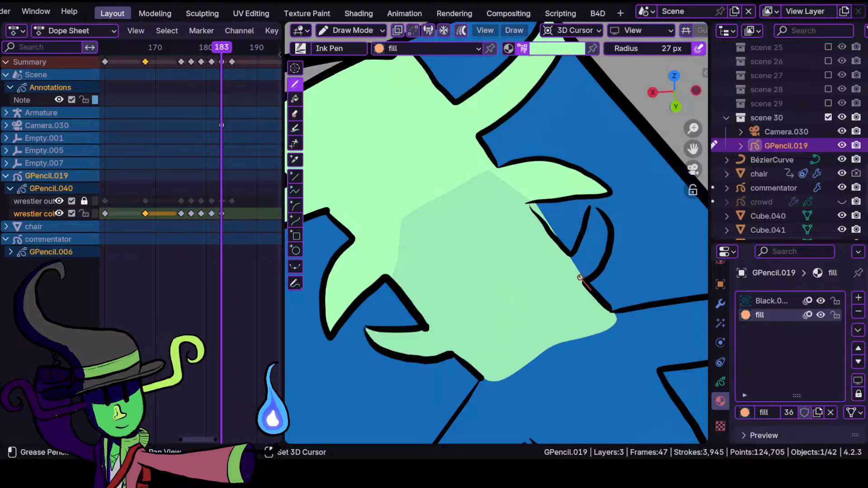
mouse_move(594, 275)
left_mouse_down("shift")
mouse_move(601, 216)
mouse_move(565, 246)
left_mouse_up("shift")
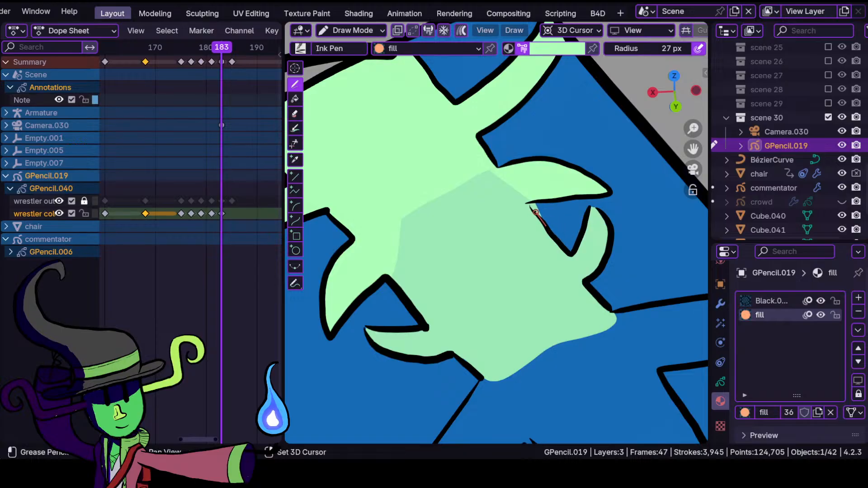
left_click_drag(519, 189, 517, 186, "shift")
- Fill the marking's side strip that runs from the central body to the head's outer edge with pale green
mouse_move(524, 229)
middle_mouse_down("ctrl")
mouse_move(512, 301)
mouse_move(511, 287)
mouse_move(416, 254)
middle_mouse_up("ctrl")
mouse_move(486, 290)
middle_mouse_down("ctrl")
mouse_move(492, 243)
mouse_move(470, 254)
mouse_move(456, 248)
middle_mouse_up("ctrl")
mouse_move(362, 271)
left_mouse_down("shift")
mouse_move(389, 334)
mouse_move(420, 334)
mouse_move(448, 294)
mouse_move(616, 268)
mouse_move(563, 217)
mouse_move(476, 227)
left_mouse_up("shift")
- Fill the diagonal marking strip from the central body down to its bend near the head's lower corner with pale green
mouse_move(448, 267)
middle_mouse_down("ctrl")
mouse_move(430, 340)
mouse_move(525, 260)
middle_mouse_up("ctrl")
mouse_move(467, 280)
middle_mouse_down("ctrl")
mouse_move(497, 219)
mouse_move(472, 234)
middle_mouse_up("ctrl")
left_click_drag(505, 161, 492, 171, "shift")
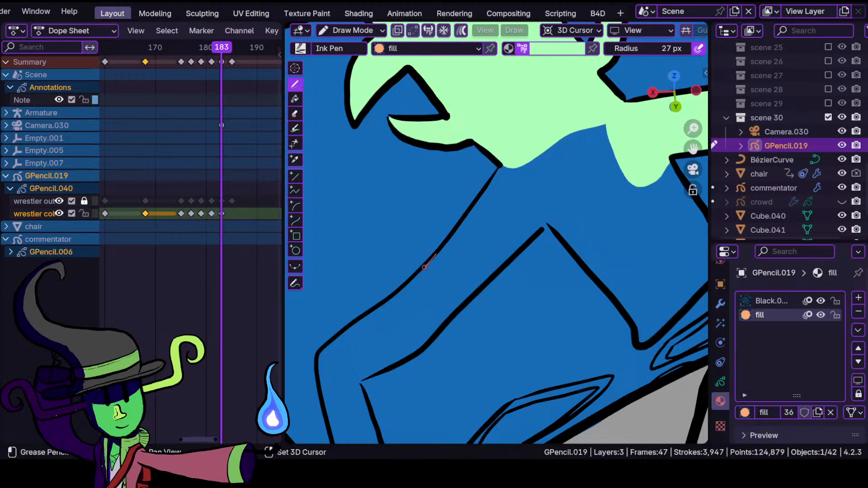
mouse_move(396, 293)
left_mouse_down("shift")
mouse_move(317, 350)
mouse_move(308, 369)
mouse_move(357, 380)
mouse_move(393, 366)
mouse_move(549, 221)
mouse_move(560, 194)
left_mouse_up("shift")
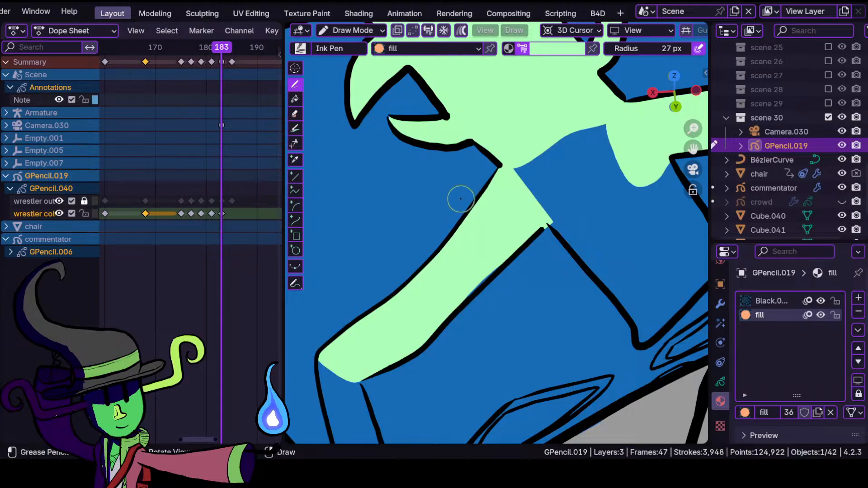
middle_click_drag(452, 216, 423, 256, "shift")
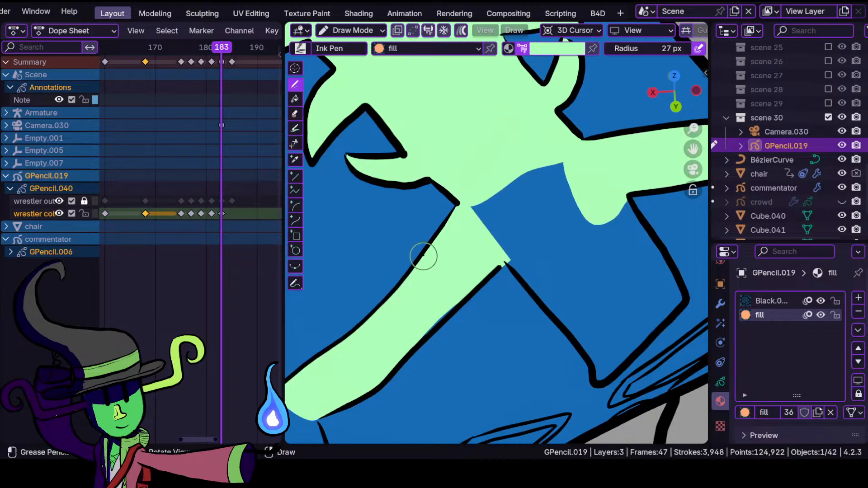
left_click(355, 30)
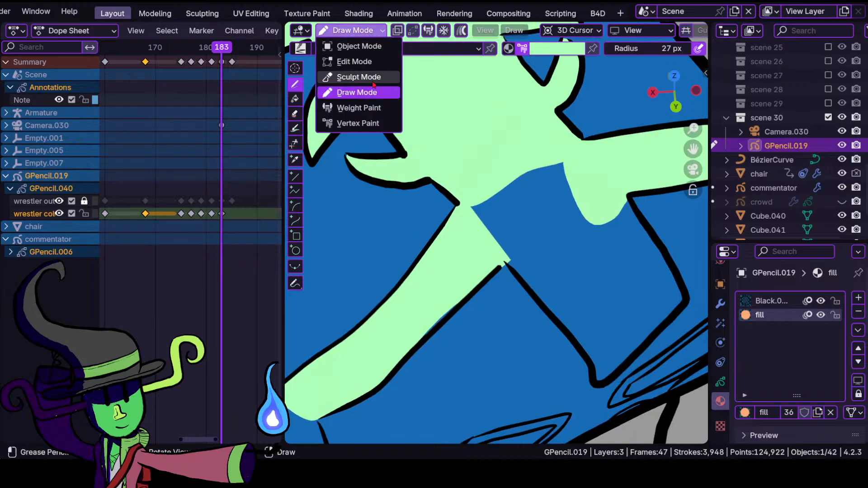
left_click(357, 75)
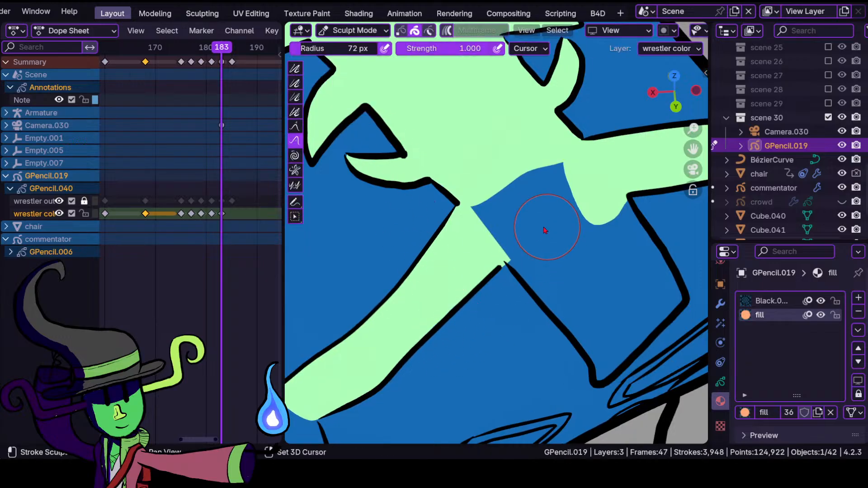
middle_click_drag(548, 228, 474, 294, "shift")
left_click_drag(484, 287, 495, 286)
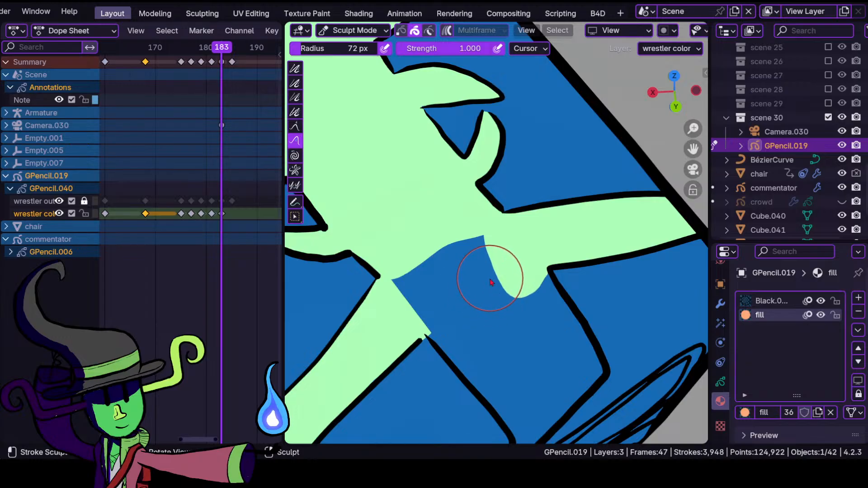
mouse_move(482, 267)
middle_mouse_down("ctrl")
mouse_move(536, 362)
mouse_move(531, 244)
middle_mouse_up("ctrl")
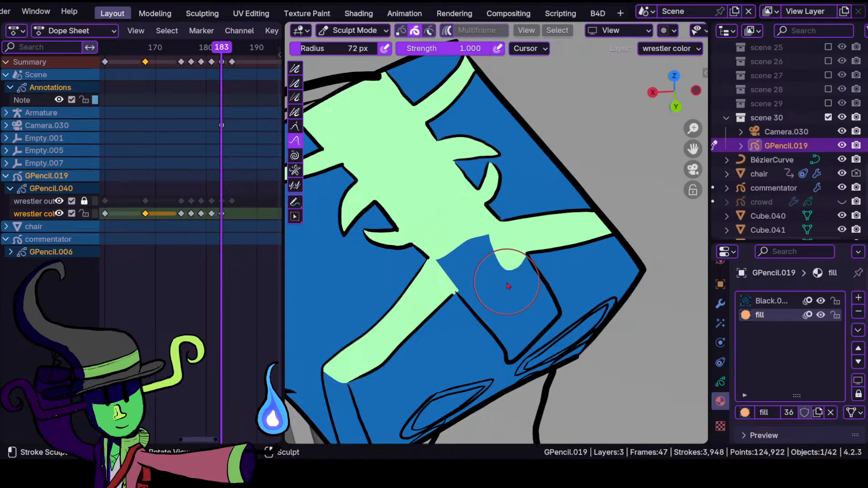
middle_click_drag(505, 285, 517, 240, "ctrl")
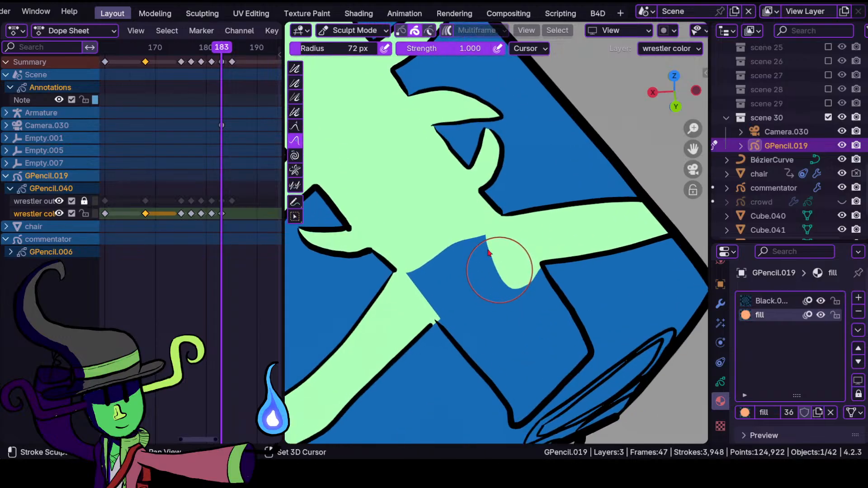
middle_click_drag(500, 272, 454, 211, "shift")
middle_click_drag(482, 260, 502, 281, "shift")
- Return to Draw Mode and fill the marking's lower angular block between the two strips with pale green
left_click(375, 31)
left_click(364, 92)
left_click(567, 53)
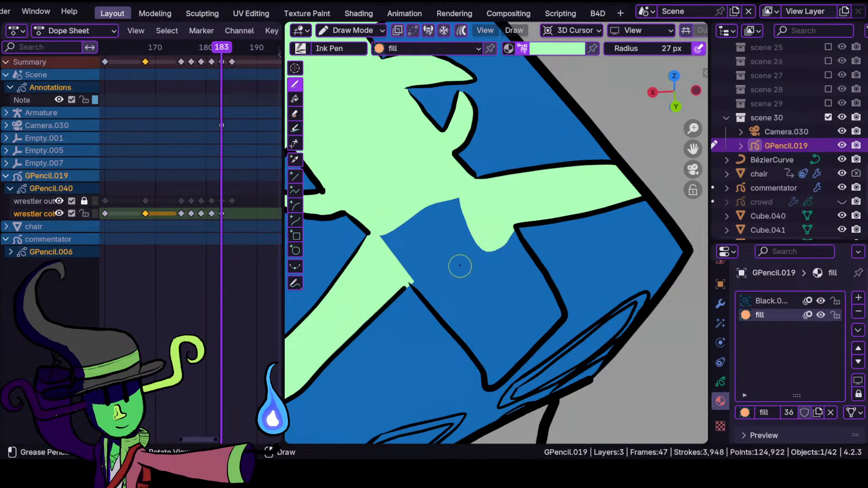
mouse_move(444, 187)
left_mouse_down()
mouse_move(379, 227)
mouse_move(389, 267)
mouse_move(466, 355)
mouse_move(502, 383)
mouse_move(571, 310)
left_mouse_up()
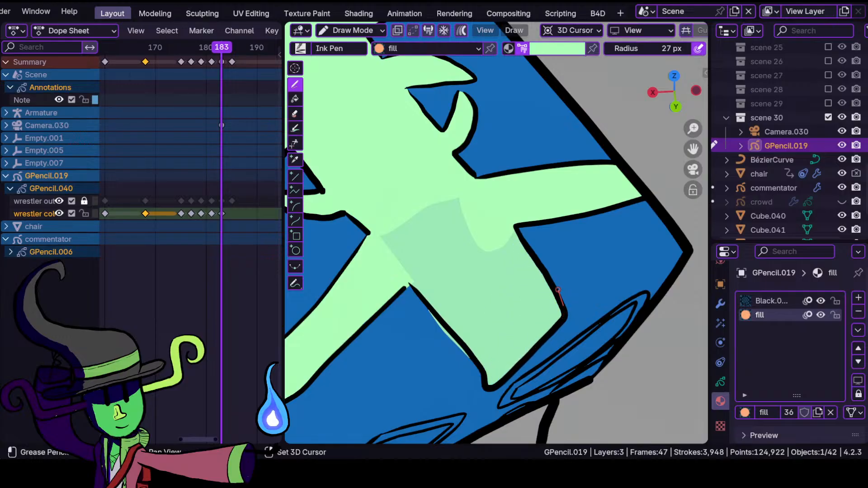
left_click_drag(532, 258, 533, 258, "shift")
- Sculpt the stray pale green along the lower block's slanted edge back under the outline
middle_click_drag(422, 362, 428, 266, "ctrl")
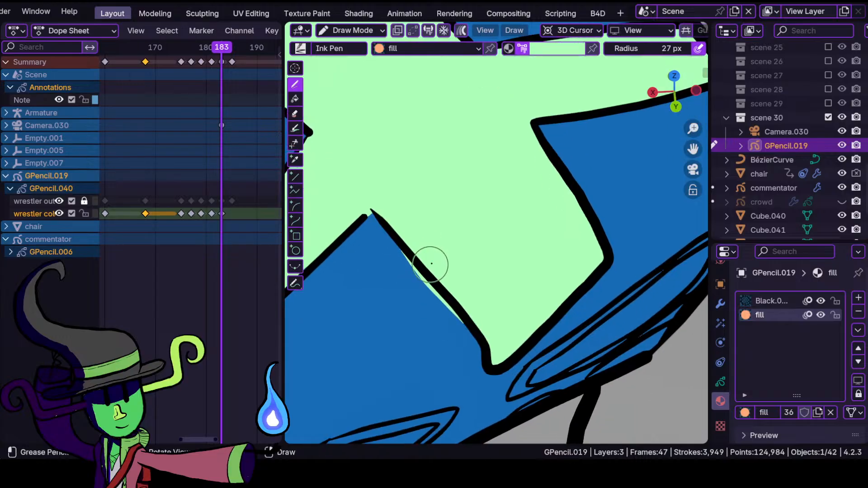
left_click(351, 31)
left_click(357, 75)
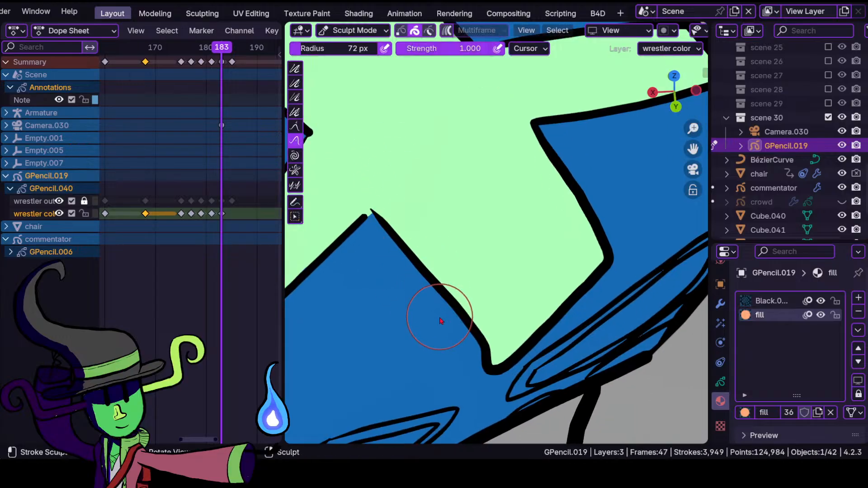
- Return to Draw Mode and fill the marking strip from its bend down to the head's bottom corner with pale green
mouse_move(446, 252)
middle_mouse_down("ctrl")
mouse_move(405, 278)
mouse_move(484, 226)
middle_mouse_up("ctrl")
middle_click_drag(463, 280, 470, 161, "ctrl")
mouse_move(469, 235)
middle_mouse_down("ctrl")
mouse_move(467, 286)
mouse_move(440, 244)
mouse_move(482, 360)
mouse_move(471, 259)
mouse_move(481, 358)
mouse_move(472, 373)
middle_mouse_up("ctrl")
mouse_move(451, 341)
middle_mouse_down("ctrl")
mouse_move(436, 217)
mouse_move(463, 187)
middle_mouse_up("ctrl")
left_click(352, 30)
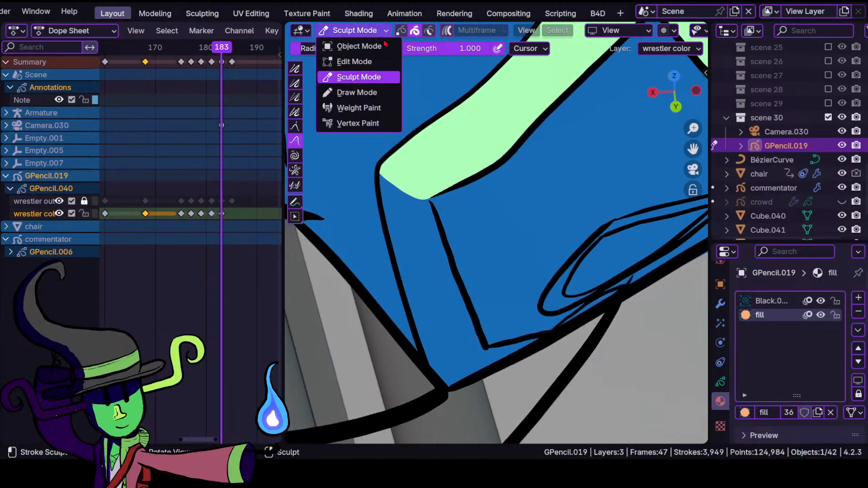
left_click(357, 92)
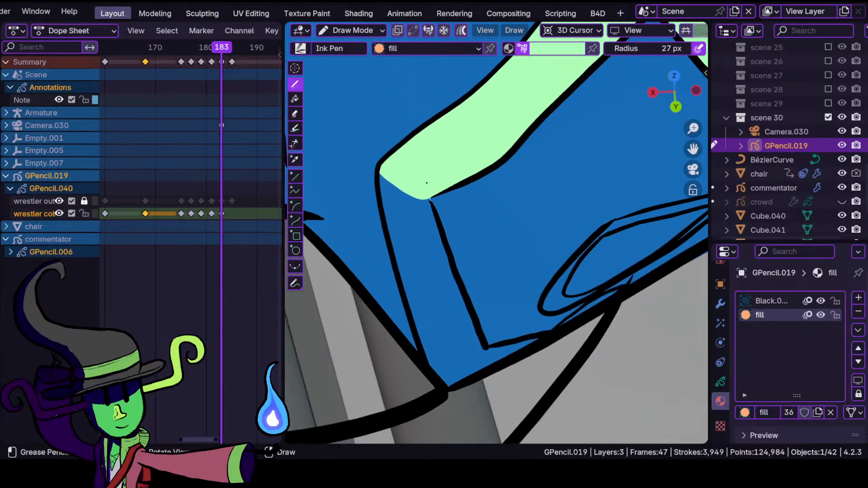
mouse_move(429, 201)
left_mouse_down()
mouse_move(381, 201)
mouse_move(421, 359)
mouse_move(452, 389)
mouse_move(534, 350)
mouse_move(565, 324)
mouse_move(472, 349)
mouse_move(474, 323)
left_mouse_up()
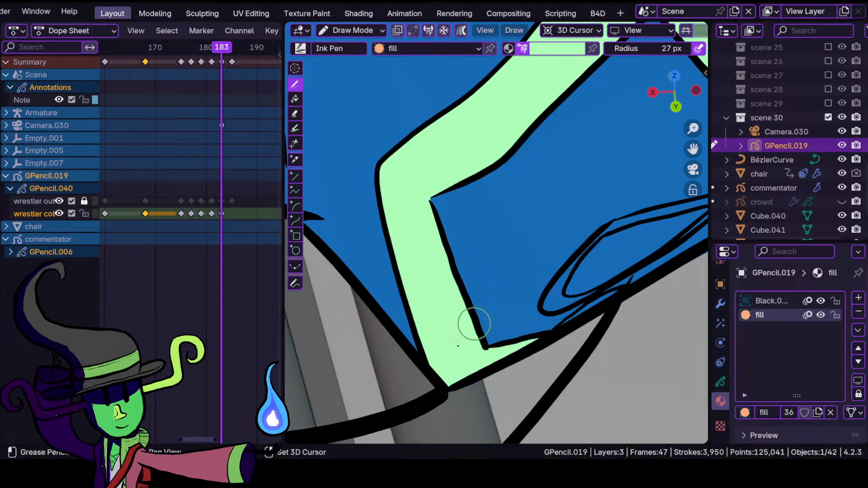
- Fill the thin gap between the first oval ring and the head's bottom edge with pale green
mouse_move(538, 313)
middle_mouse_down("ctrl")
mouse_move(584, 271)
mouse_move(590, 242)
middle_mouse_up("ctrl")
middle_click_drag(584, 291, 499, 256, "shift")
mouse_move(532, 287)
middle_mouse_down("ctrl")
mouse_move(562, 251)
mouse_move(548, 223)
middle_mouse_up("ctrl")
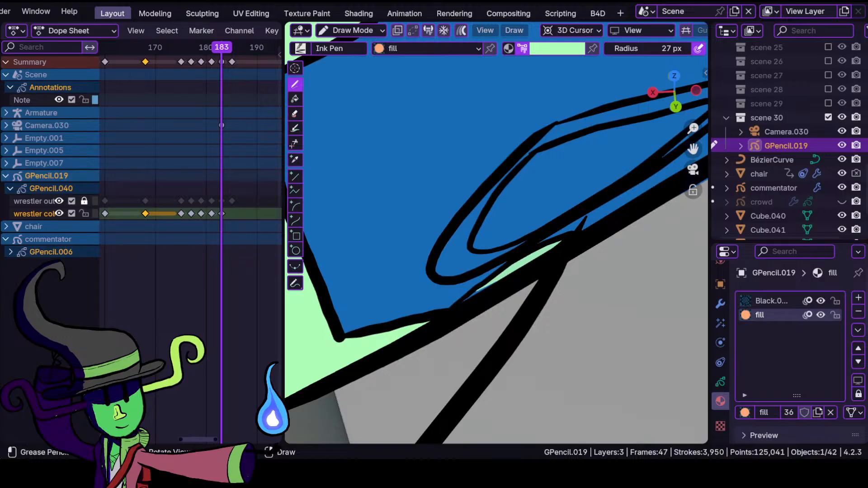
left_click_drag(559, 228, 564, 223)
- Fill the two narrow gaps between the second oval ring and the head's bottom edge with pale green
middle_click_drag(563, 223, 583, 343, "ctrl")
mouse_move(596, 226)
middle_mouse_down("shift")
mouse_move(552, 248)
mouse_move(425, 352)
mouse_move(504, 257)
middle_mouse_up("shift")
middle_click_drag(472, 322, 502, 215, "shift")
middle_click_drag(474, 298, 483, 262, "ctrl")
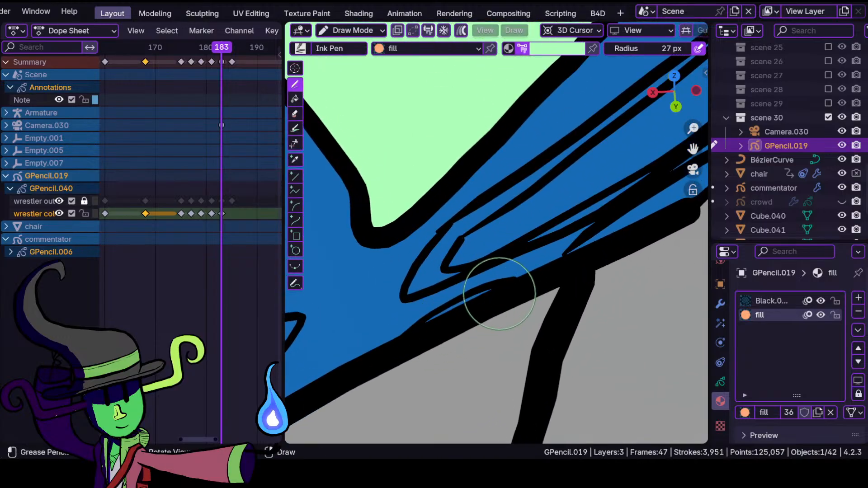
left_click_drag(453, 320, 417, 343)
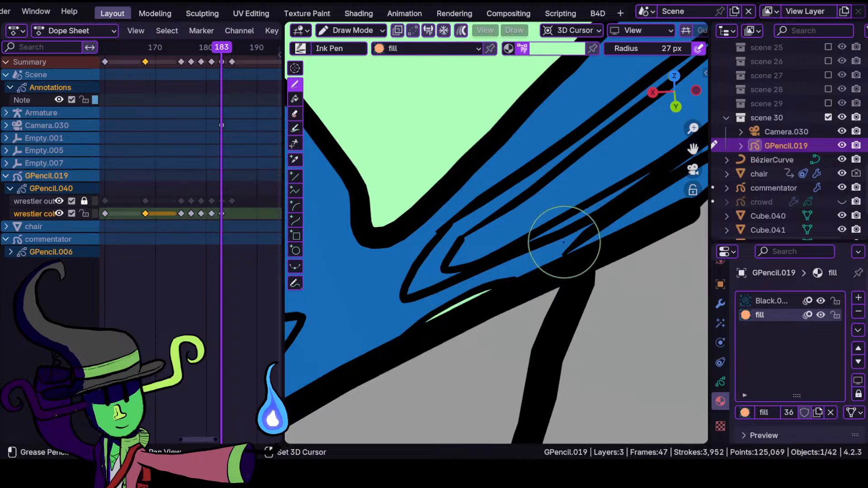
middle_click_drag(610, 218, 470, 279, "shift")
mouse_move(499, 243)
middle_mouse_down("ctrl")
mouse_move(480, 284)
mouse_move(497, 253)
middle_mouse_up("ctrl")
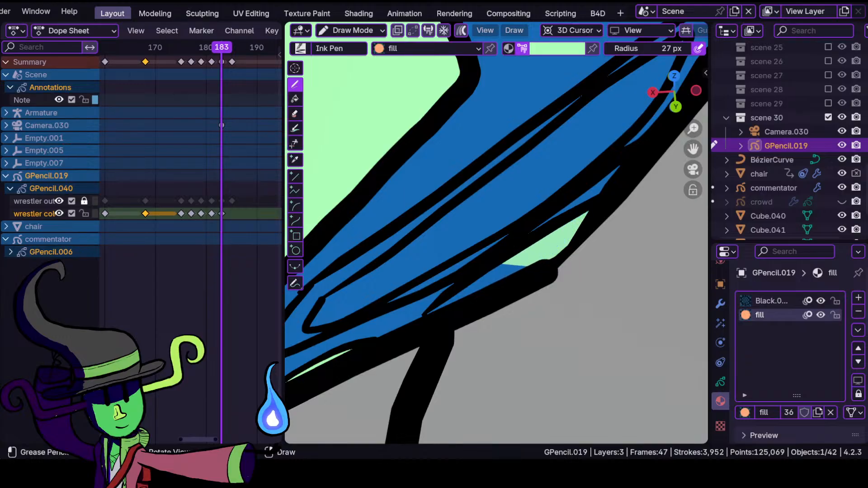
left_click_drag(557, 246, 461, 311)
- Select bright green from the wrestlers palette and fill the first oval ring near the head's bottom edge
middle_click_drag(499, 206, 502, 265, "ctrl")
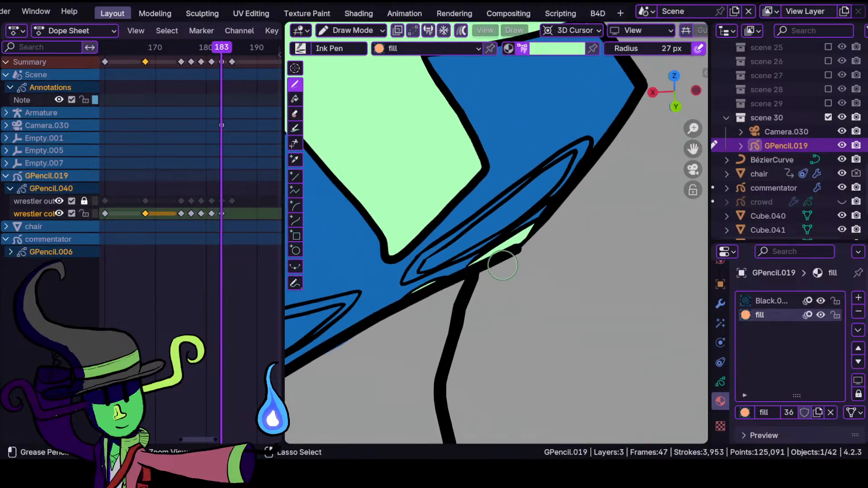
middle_click_drag(408, 224, 643, 205, "shift")
middle_click_drag(501, 292, 450, 163, "ctrl")
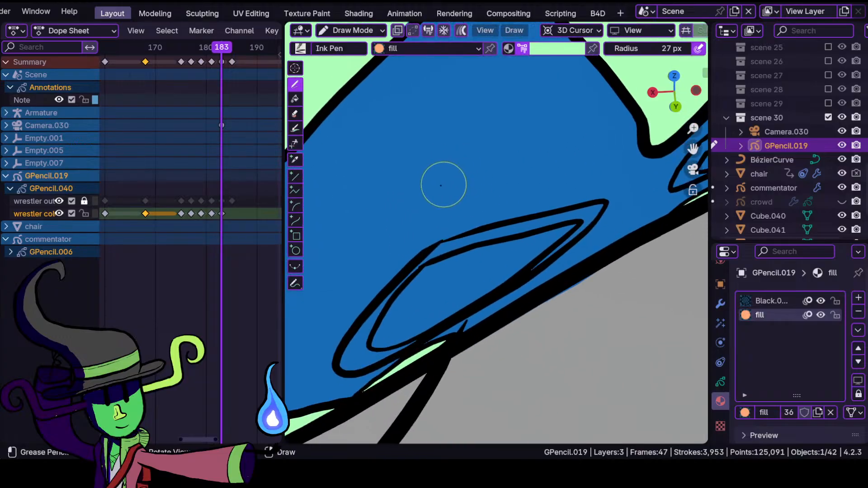
middle_click_drag(424, 217, 478, 214, "shift")
left_click(574, 48)
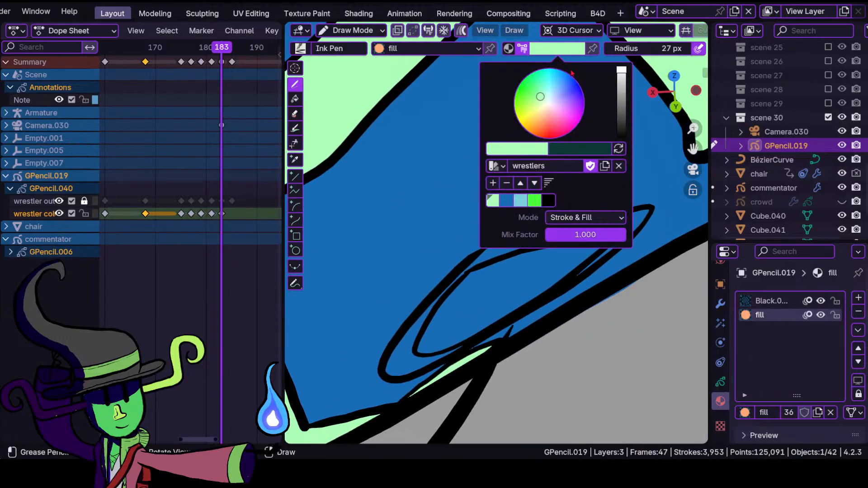
left_click(534, 200)
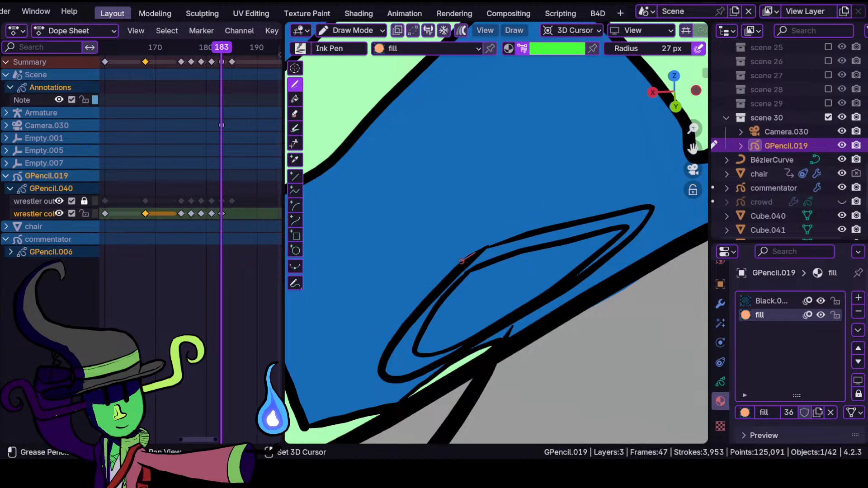
mouse_move(426, 298)
left_mouse_down()
mouse_move(391, 364)
mouse_move(437, 367)
mouse_move(586, 273)
left_mouse_up()
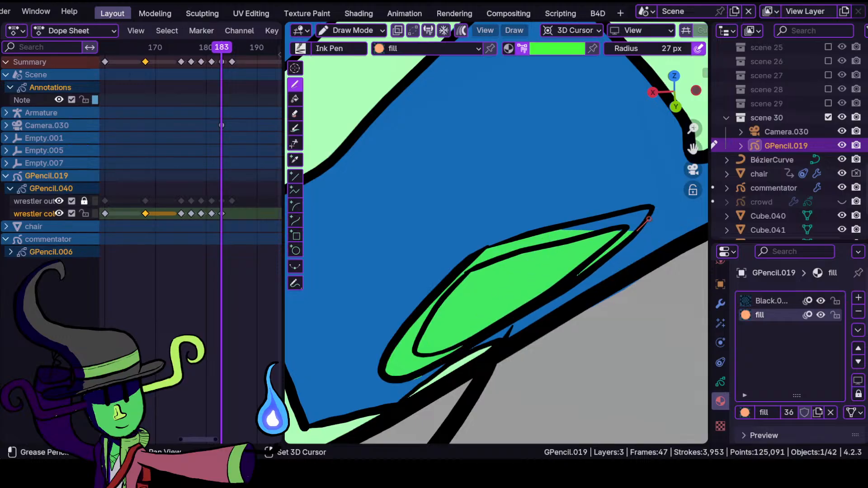
left_click_drag(605, 219, 584, 230, "shift")
- Sculpt the stray bright green below the first oval ring back into its outline
mouse_move(470, 347)
middle_mouse_down("ctrl")
mouse_move(497, 213)
mouse_move(419, 170)
middle_mouse_up("ctrl")
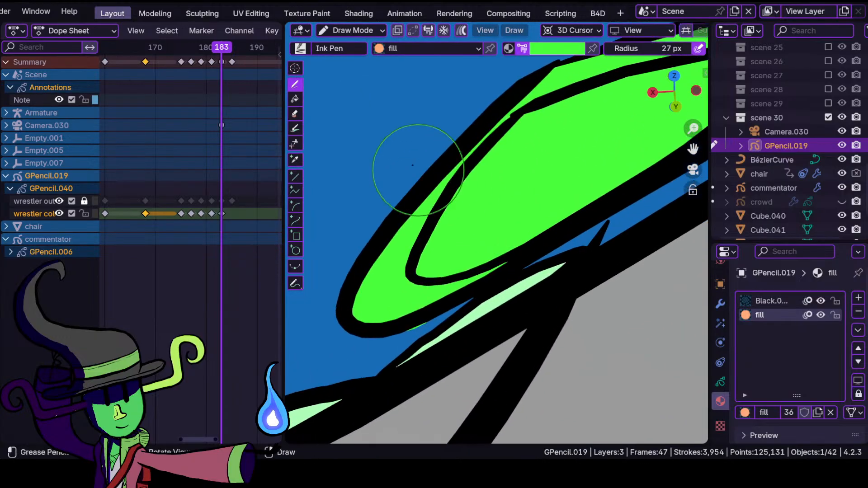
left_click(363, 31)
left_click(357, 76)
left_click_drag(420, 331, 443, 341)
- Return to Draw Mode and fill the second oval ring along the head's bottom edge with bright green
middle_click_drag(517, 188, 529, 278, "ctrl")
middle_click_drag(528, 206, 530, 300, "ctrl")
middle_click_drag(581, 223, 407, 334, "shift")
middle_click_drag(459, 296, 490, 196, "ctrl")
middle_click_drag(509, 256, 524, 225, "ctrl")
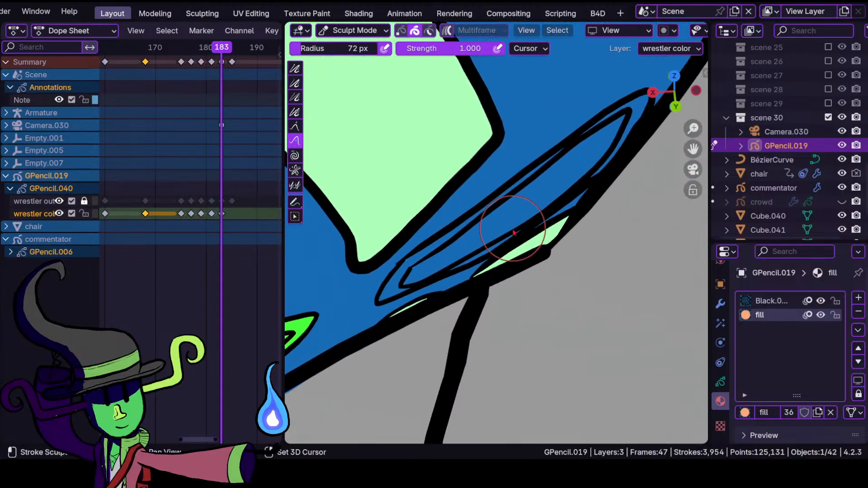
left_click(352, 31)
left_click(358, 91)
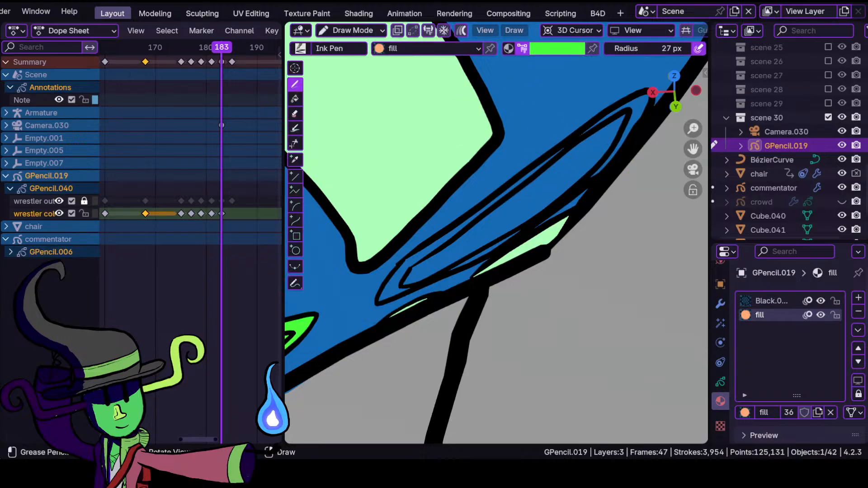
left_click_drag(563, 155, 499, 194)
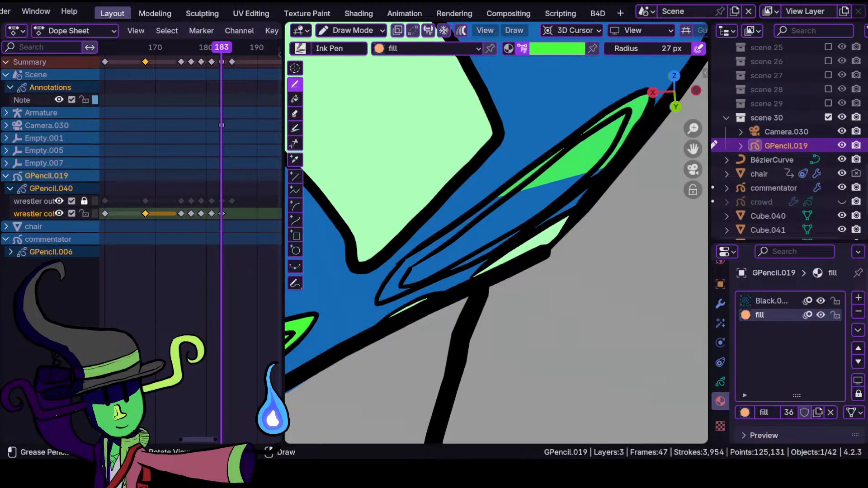
mouse_move(434, 242)
left_mouse_down()
mouse_move(382, 296)
mouse_move(417, 292)
left_mouse_up()
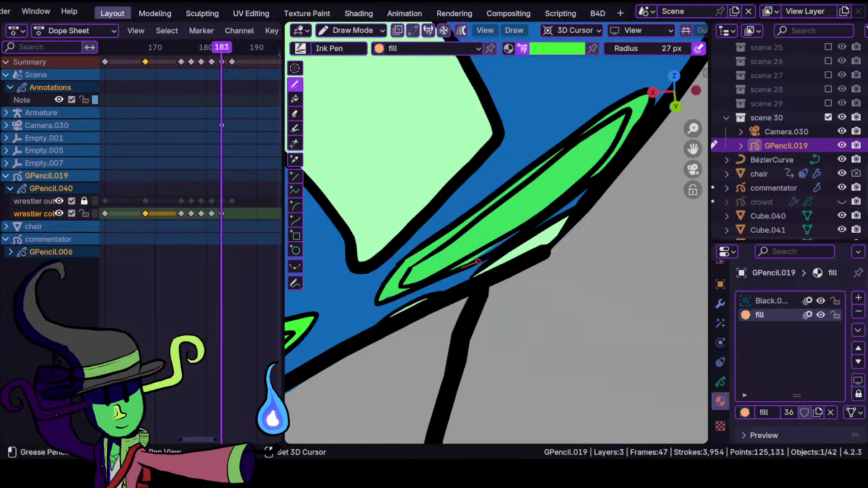
left_click_drag(522, 234, 529, 232, "shift")
middle_click_drag(474, 286, 472, 258, "ctrl")
mouse_move(405, 274)
middle_mouse_down("shift")
mouse_move(456, 255)
mouse_move(470, 275)
middle_mouse_up("shift")
middle_click_drag(411, 244, 407, 220, "ctrl")
left_click(357, 30)
left_click(357, 31)
left_click(359, 76)
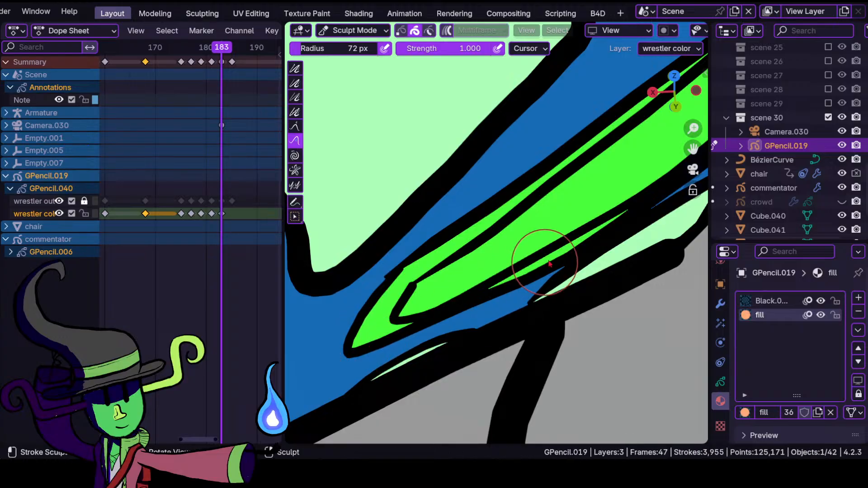
middle_click_drag(541, 266, 378, 327, "shift")
mouse_move(530, 212)
middle_mouse_down("ctrl")
mouse_move(474, 310)
mouse_move(466, 241)
middle_mouse_up("ctrl")
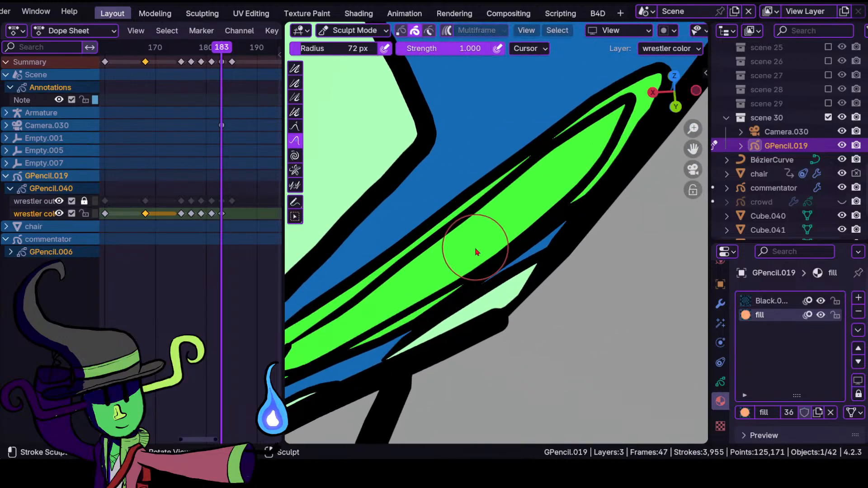
left_click(357, 30)
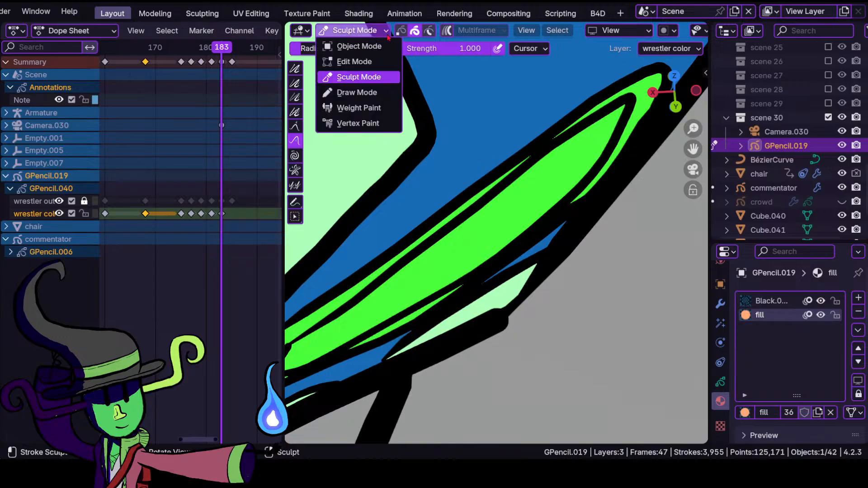
left_click(358, 90)
- Select pale green from the wrestlers palette and fill the inside of the second oval ring along the head's bottom edge
left_click(574, 48)
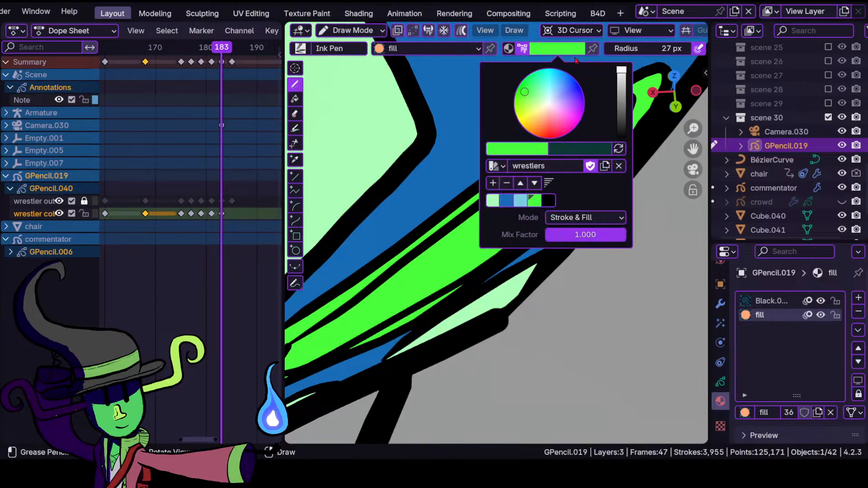
left_click(496, 207)
scroll(430, 310, "down", 3)
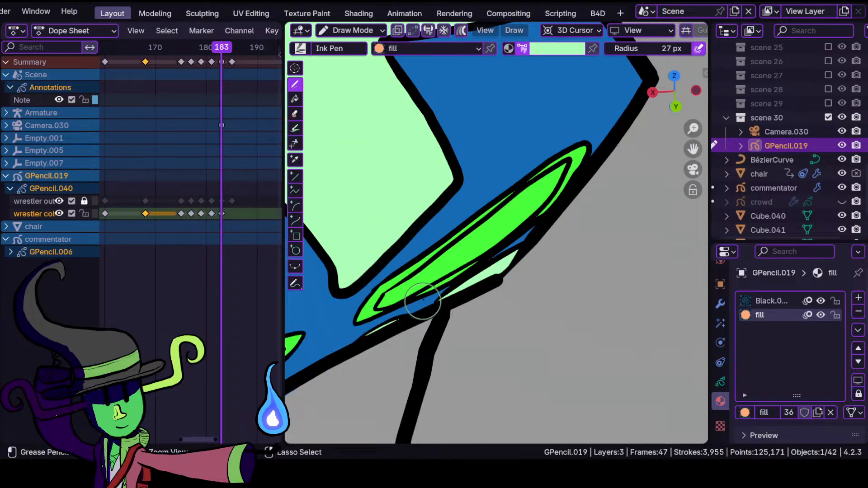
scroll(420, 276, "up", 3)
middle_click_drag(535, 247, 542, 268, "ctrl")
mouse_move(543, 266)
middle_mouse_down("shift")
mouse_move(569, 270)
mouse_move(549, 265)
middle_mouse_up("shift")
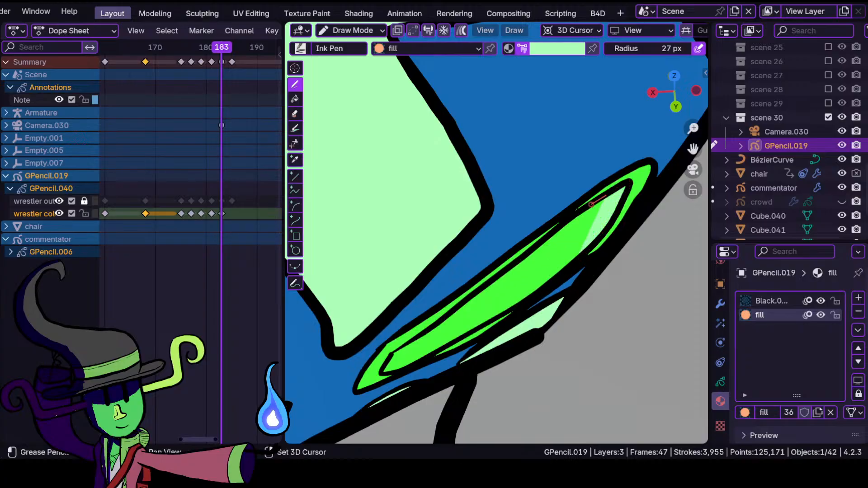
left_click_drag(592, 203, 557, 231)
left_click_drag(486, 286, 445, 319)
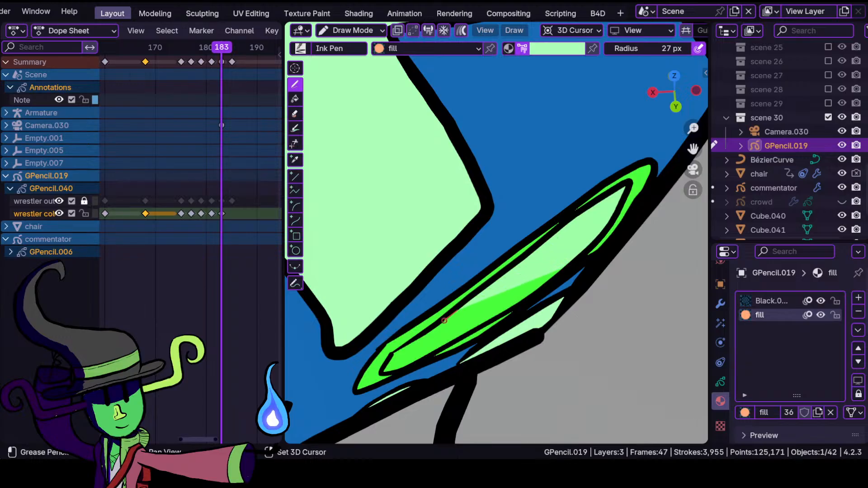
mouse_move(384, 363)
left_mouse_down()
mouse_move(377, 381)
mouse_move(420, 366)
left_mouse_up()
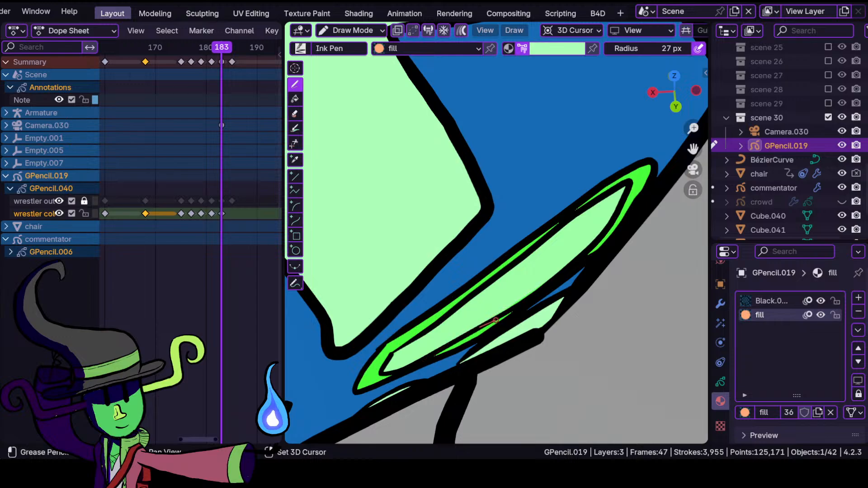
mouse_move(523, 302)
left_mouse_down()
mouse_move(537, 304)
mouse_move(514, 310)
mouse_move(471, 295)
left_mouse_up()
- Fill the inside of the first oval ring near the head's bottom edge with pale green
mouse_move(480, 235)
middle_mouse_down("ctrl")
mouse_move(481, 296)
mouse_move(461, 352)
mouse_move(486, 272)
middle_mouse_up("ctrl")
middle_click_drag(465, 337, 582, 264, "shift")
middle_click_drag(490, 332, 497, 290, "ctrl")
middle_click_drag(497, 291, 587, 302, "shift")
middle_click_drag(545, 312, 459, 259, "ctrl")
middle_click_drag(398, 287, 444, 299, "shift")
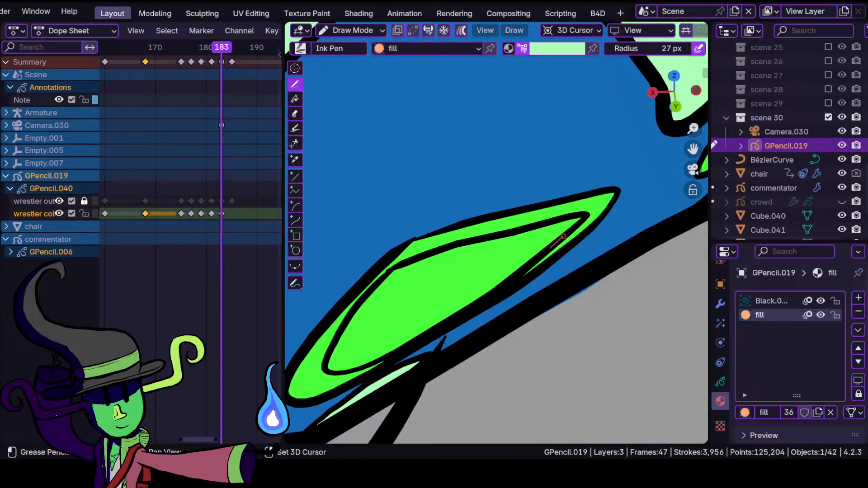
mouse_move(595, 202)
left_mouse_down()
mouse_move(388, 273)
mouse_move(322, 362)
mouse_move(326, 378)
mouse_move(348, 381)
left_mouse_up()
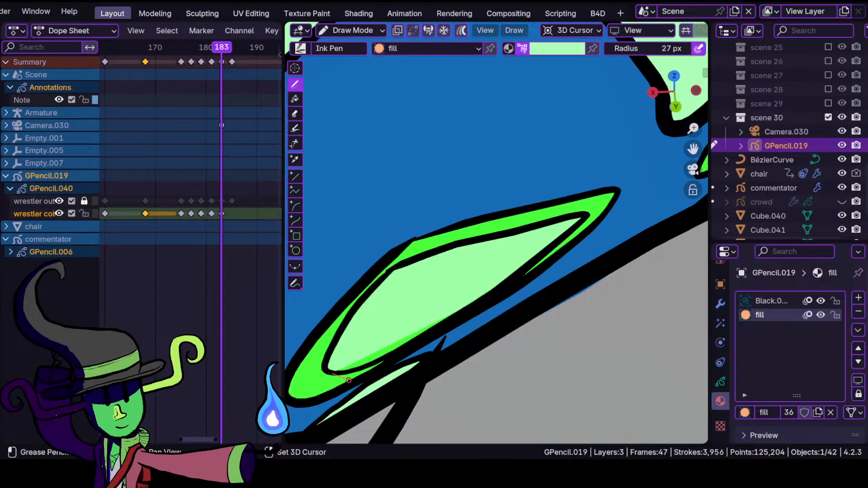
left_click_drag(434, 329, 433, 329)
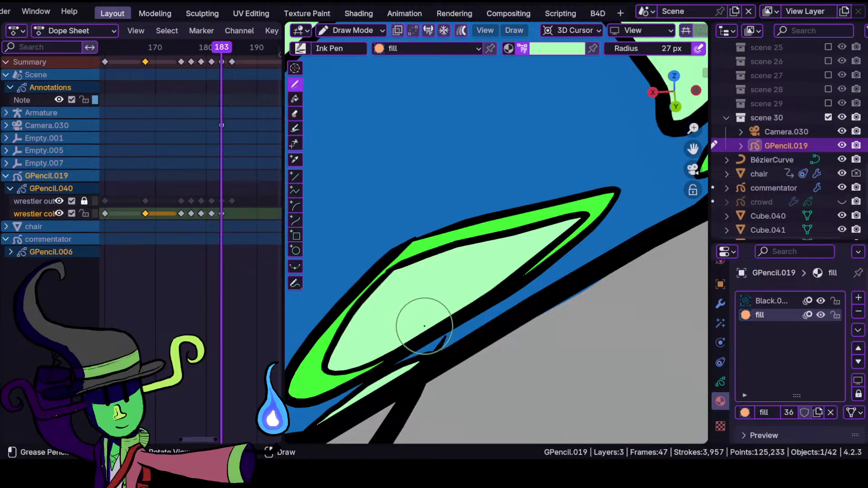
mouse_move(519, 220)
middle_mouse_down("ctrl")
mouse_move(545, 341)
mouse_move(520, 276)
middle_mouse_up("ctrl")
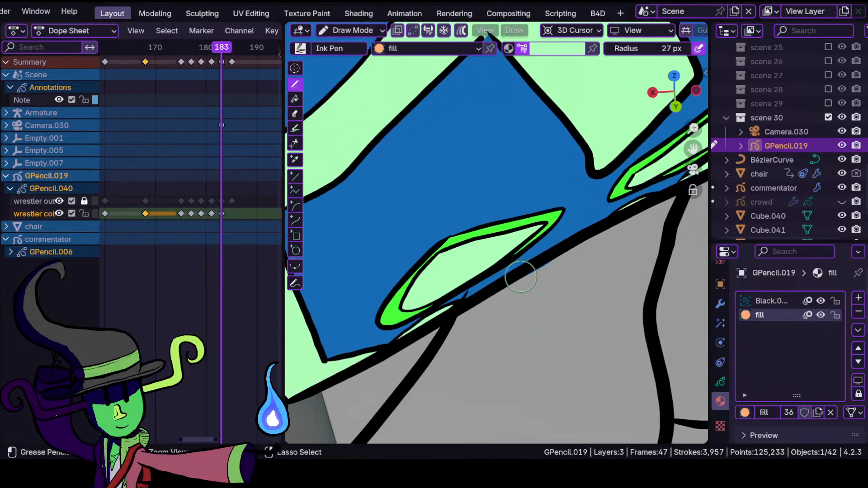
middle_click_drag(496, 242, 428, 286, "shift")
scroll(447, 290, "up", 3)
left_click(353, 30)
left_click(359, 75)
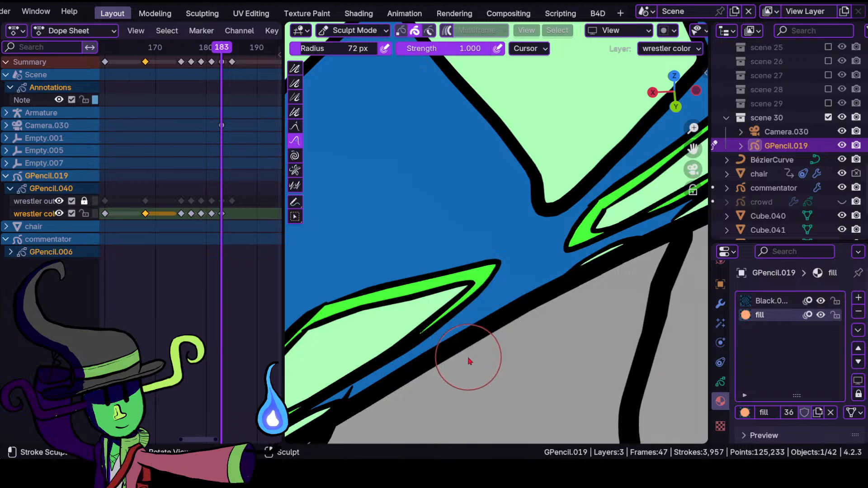
middle_click_drag(442, 342, 455, 416, "ctrl")
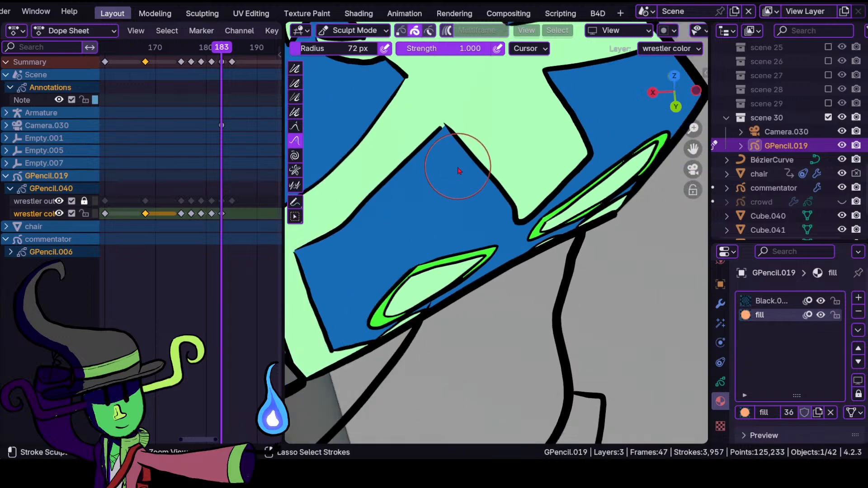
middle_click_drag(456, 172, 476, 242, "ctrl")
middle_click_drag(453, 305, 494, 199, "shift")
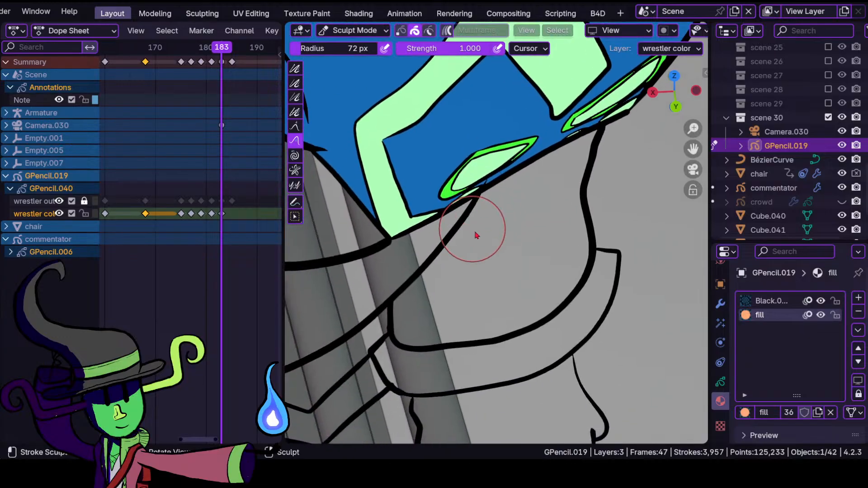
middle_click_drag(405, 229, 427, 207, "ctrl")
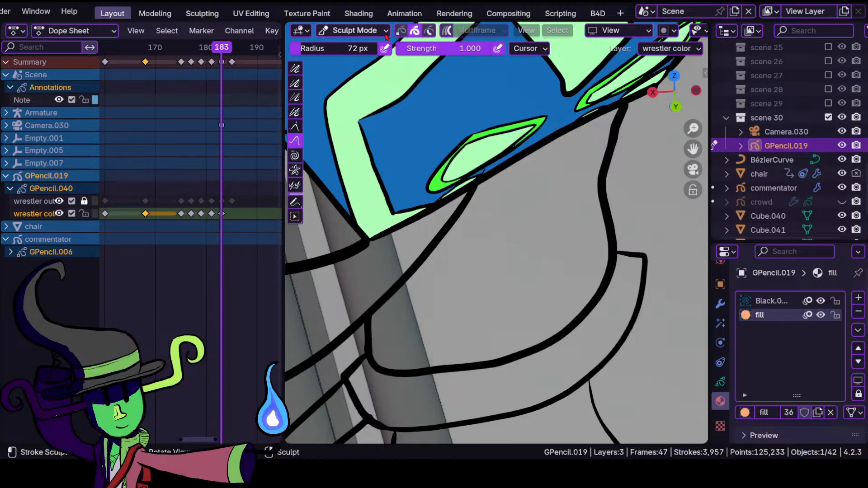
left_click(385, 32)
left_click(382, 92)
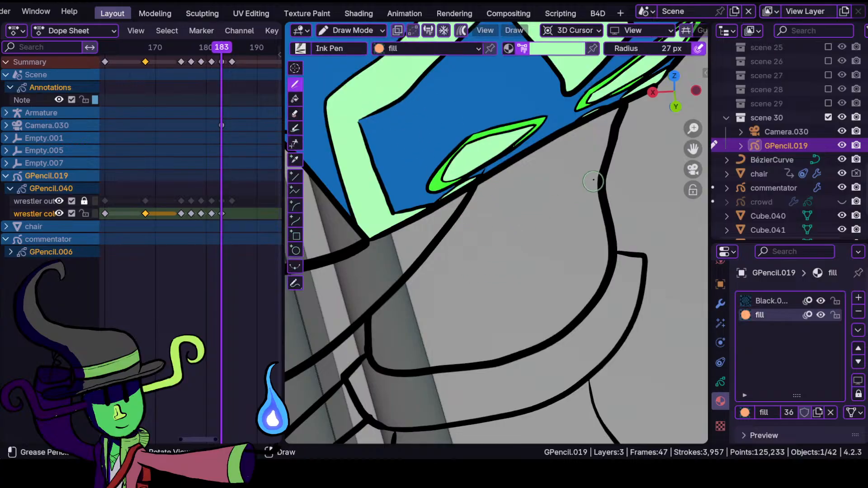
- Select light blue from the wrestlers palette and fill the arm between the head's bottom edge and the cuff
left_click(560, 49)
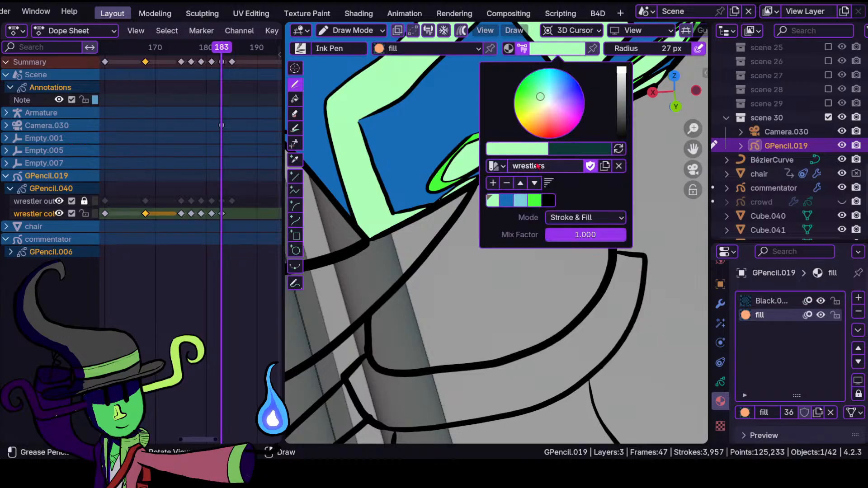
left_click(520, 202)
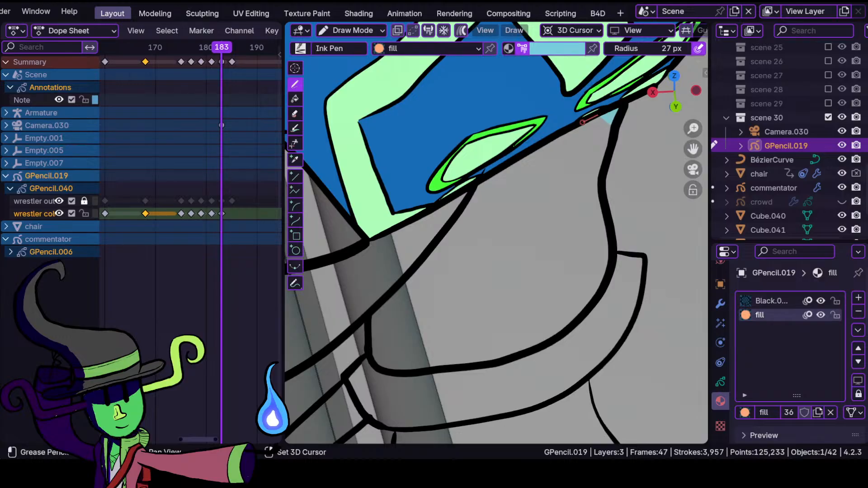
mouse_move(465, 200)
left_mouse_down()
mouse_move(441, 241)
mouse_move(367, 312)
mouse_move(375, 363)
mouse_move(398, 374)
mouse_move(453, 366)
mouse_move(553, 337)
left_mouse_up()
left_click_drag(579, 313, 615, 243)
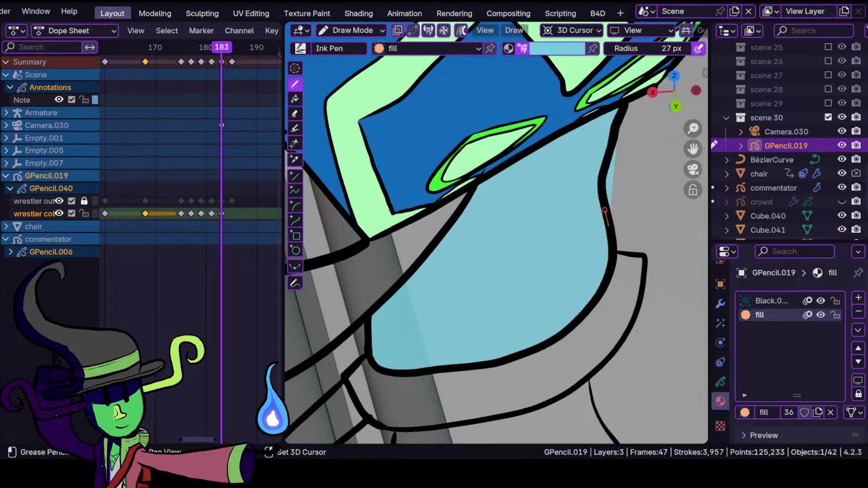
left_click_drag(600, 197, 598, 179)
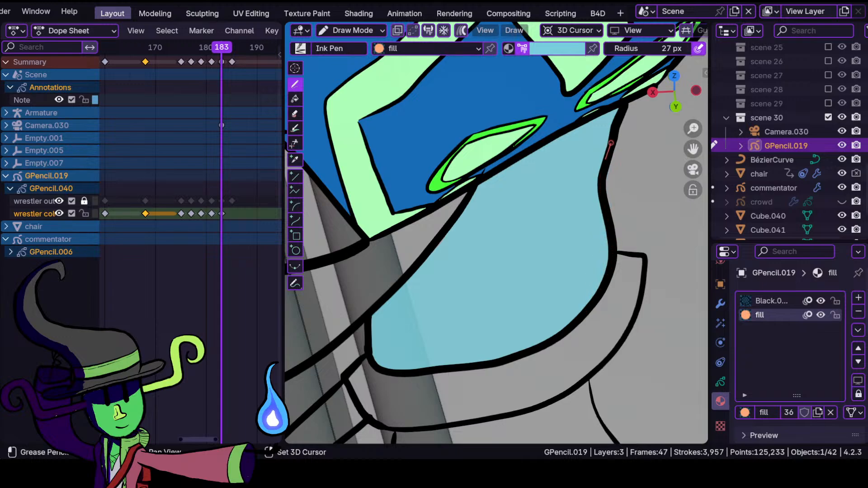
left_click_drag(624, 98, 622, 103)
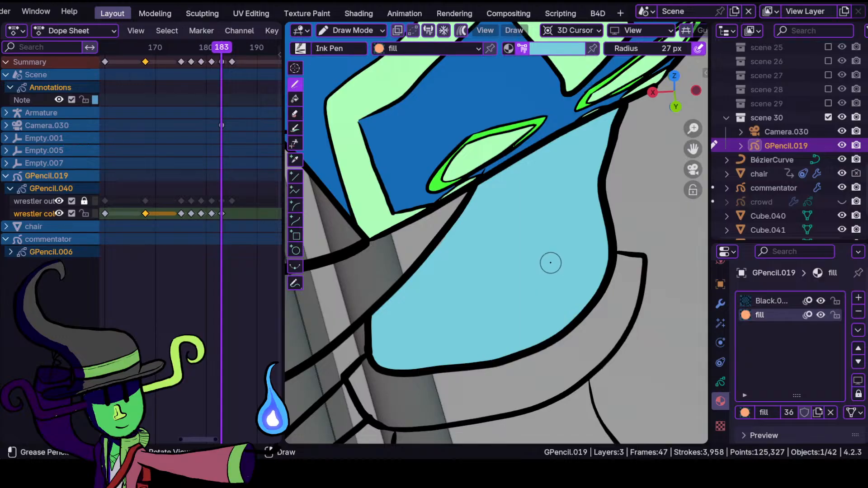
- Select bright green from the wrestlers palette and fill the whole hand below the cuff, including its fingers
mouse_move(549, 255)
middle_mouse_down("ctrl")
mouse_move(571, 315)
mouse_move(546, 274)
middle_mouse_up("ctrl")
middle_click_drag(484, 336, 468, 301, "ctrl")
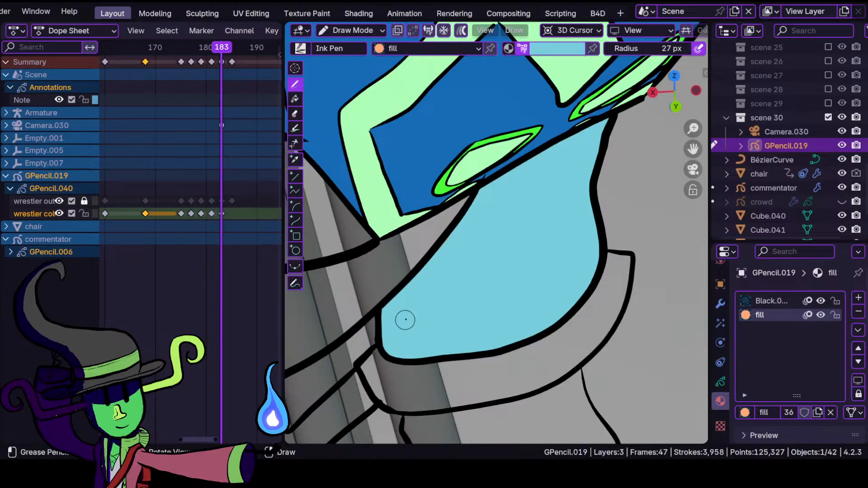
middle_click_drag(402, 318, 374, 273, "shift")
left_click(563, 53)
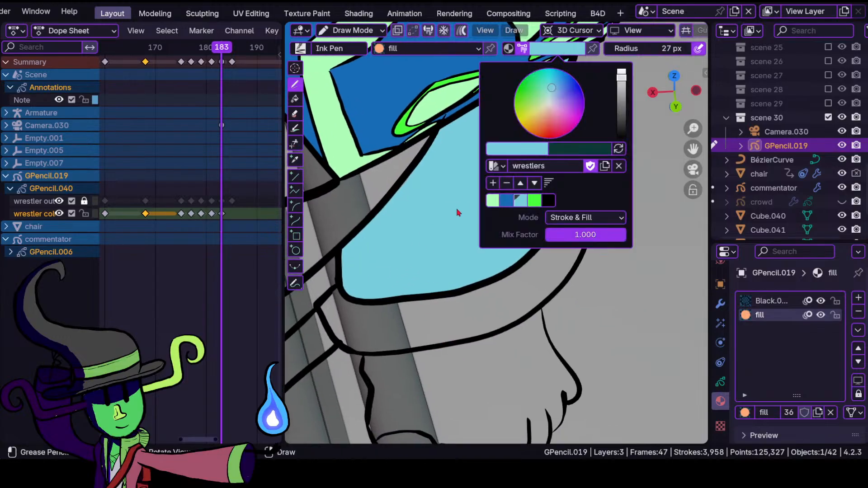
left_click(536, 203)
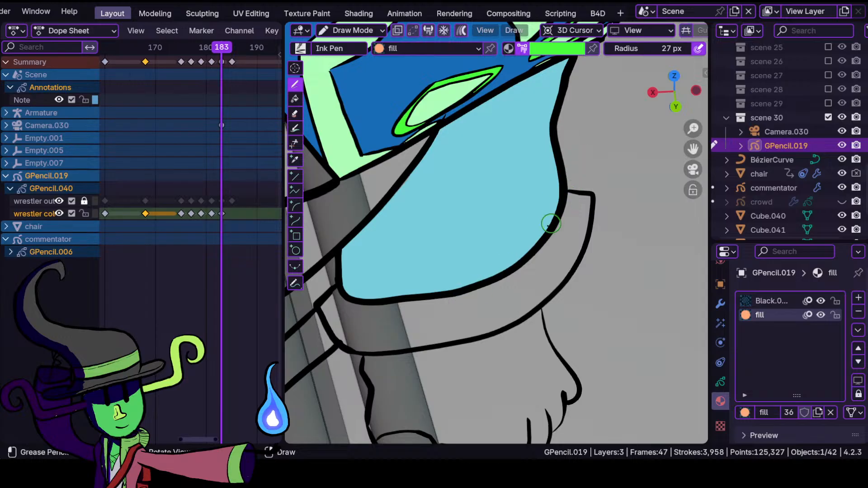
middle_click_drag(484, 339, 511, 217, "shift")
mouse_move(502, 266)
middle_mouse_down("ctrl")
mouse_move(504, 236)
mouse_move(493, 229)
middle_mouse_up("ctrl")
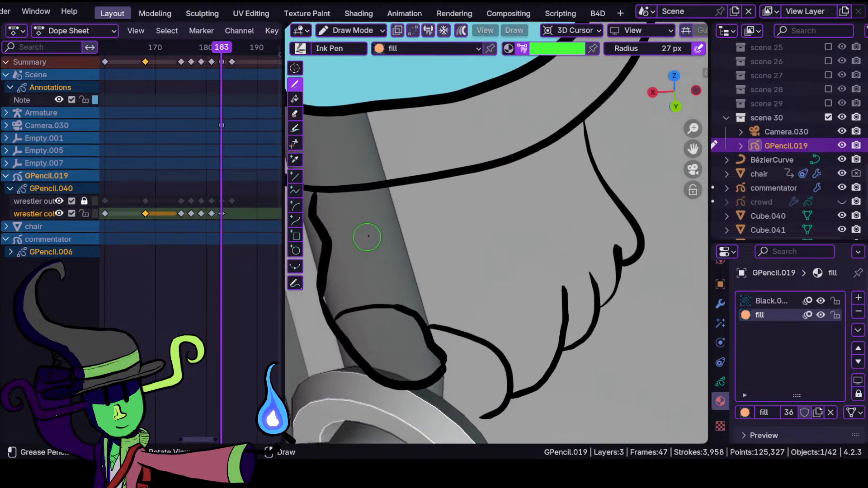
mouse_move(564, 171)
middle_mouse_down("ctrl")
mouse_move(538, 194)
mouse_move(539, 228)
middle_mouse_up("ctrl")
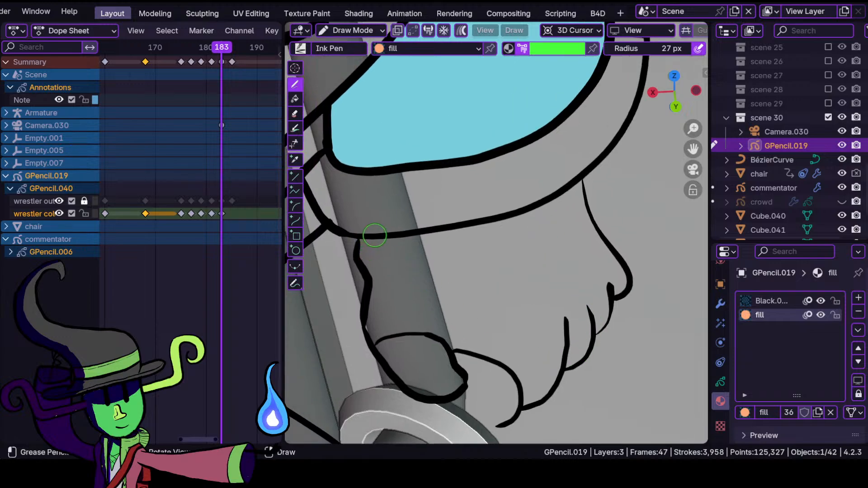
mouse_move(368, 276)
left_mouse_down()
mouse_move(372, 346)
mouse_move(391, 368)
mouse_move(415, 392)
mouse_move(459, 398)
mouse_move(510, 431)
mouse_move(519, 402)
mouse_move(590, 360)
mouse_move(617, 299)
mouse_move(614, 281)
mouse_move(630, 290)
mouse_move(635, 278)
mouse_move(590, 212)
mouse_move(578, 167)
mouse_move(557, 198)
mouse_move(363, 242)
left_mouse_up()
middle_click_drag(391, 262, 430, 221, "ctrl")
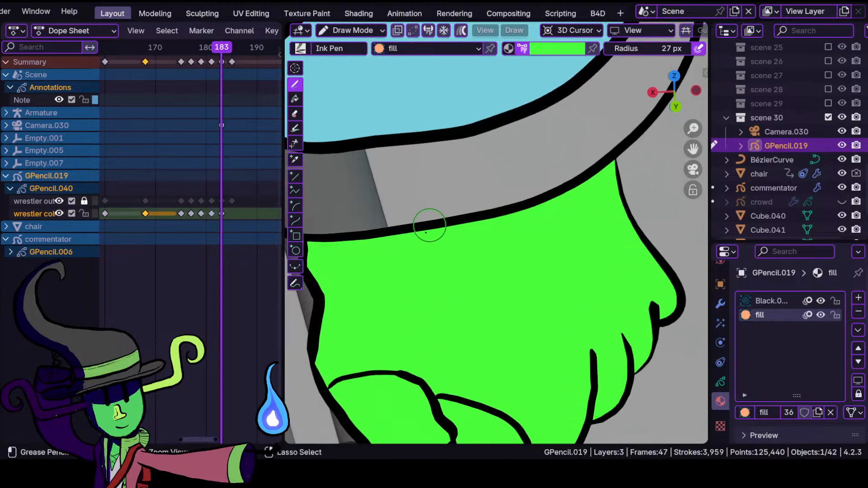
- Sculpt the lower edge of the hand's bright green fill to tidy it around the two digits above the metal ring
middle_click_drag(415, 349, 442, 184, "shift")
middle_click_drag(504, 197, 515, 168, "ctrl")
middle_click_drag(495, 231, 419, 194, "shift")
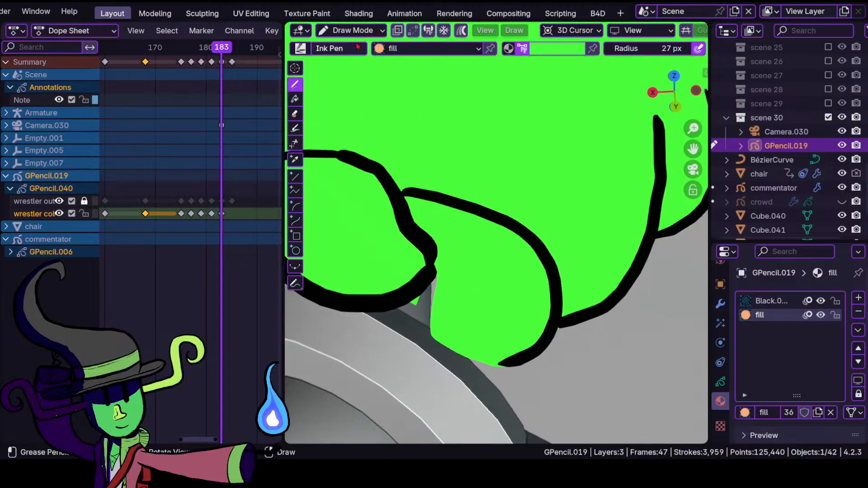
left_click(372, 33)
left_click(362, 78)
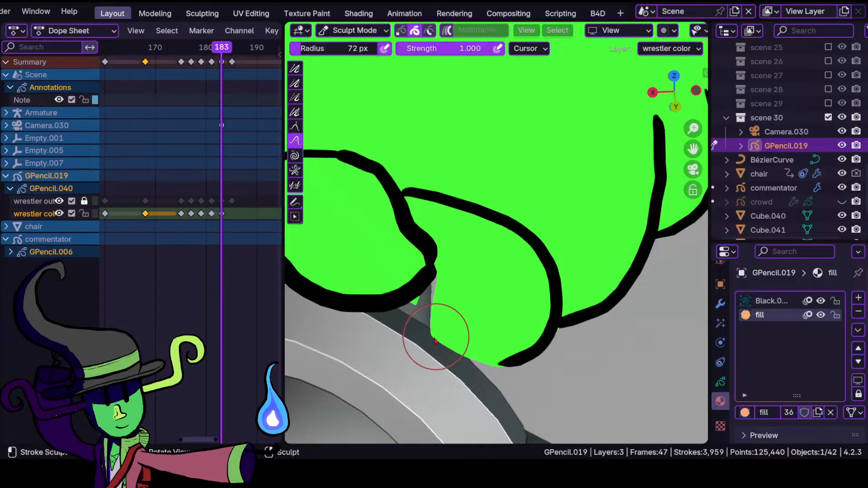
mouse_move(440, 307)
left_mouse_down()
mouse_move(486, 312)
mouse_move(445, 311)
mouse_move(403, 294)
left_mouse_up()
mouse_move(455, 338)
left_mouse_down()
mouse_move(448, 343)
mouse_move(430, 304)
mouse_move(444, 344)
left_mouse_up()
mouse_move(495, 378)
left_mouse_down()
mouse_move(498, 366)
mouse_move(486, 370)
left_mouse_up()
mouse_move(445, 354)
left_mouse_down()
mouse_move(428, 326)
mouse_move(440, 320)
left_mouse_up()
left_click_drag(437, 324, 474, 350)
left_click_drag(484, 359, 481, 347)
middle_click_drag(370, 199, 388, 257, "ctrl")
middle_click_drag(388, 256, 423, 297, "shift")
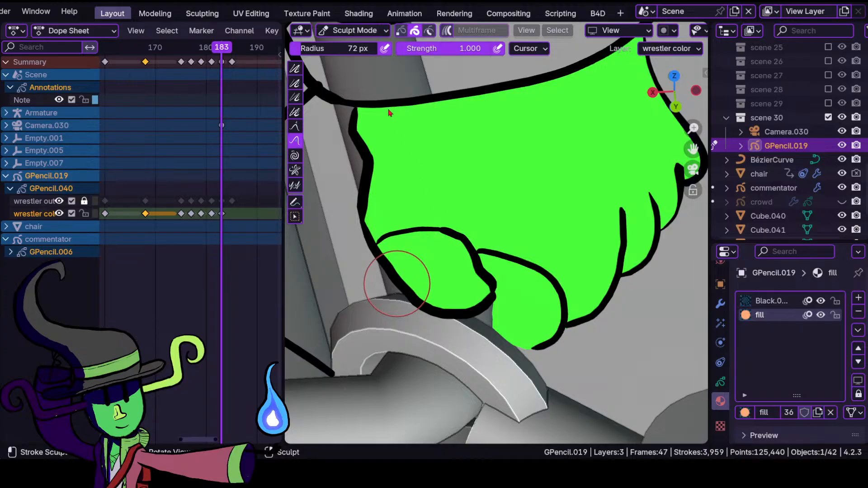
- Return to Draw Mode and fill the two digits above the metal ring with light blue from the wrestlers palette
left_click(353, 30)
left_click(357, 92)
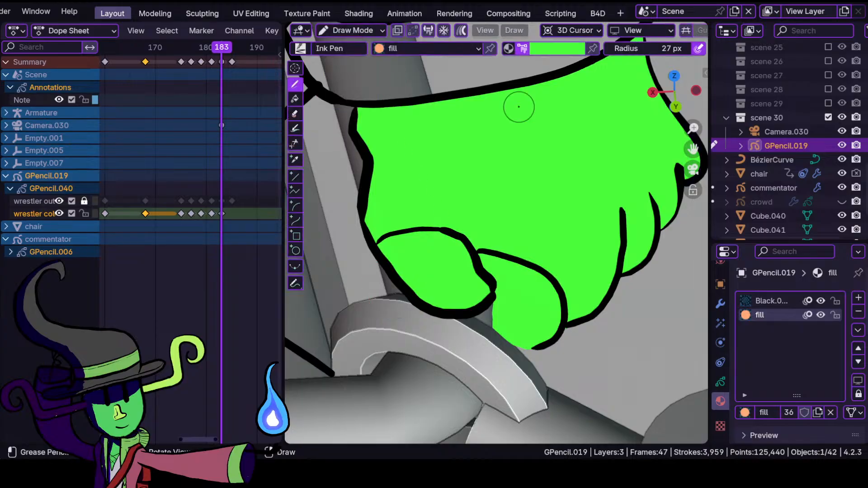
left_click(571, 55)
left_click(528, 201)
scroll(441, 267, "up", 6)
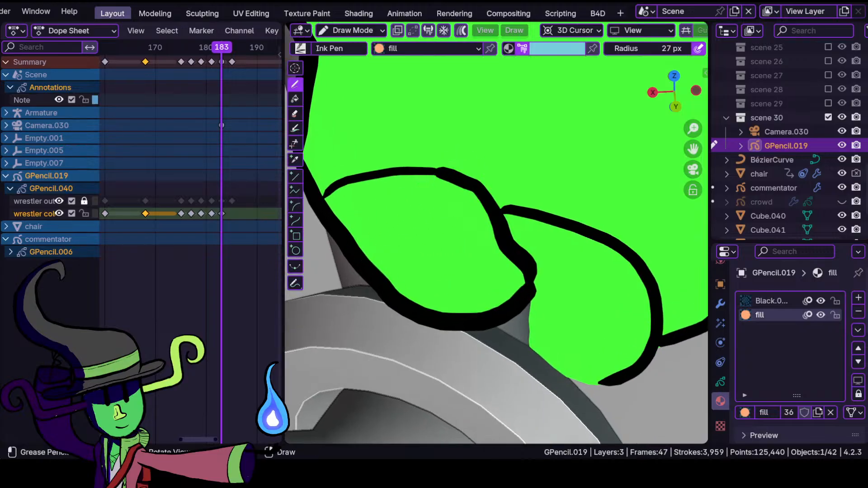
mouse_move(377, 179)
left_mouse_down()
mouse_move(334, 194)
mouse_move(379, 275)
mouse_move(456, 312)
mouse_move(518, 290)
mouse_move(477, 194)
left_mouse_up()
mouse_move(528, 235)
middle_mouse_down("shift")
mouse_move(442, 229)
mouse_move(446, 203)
middle_mouse_up("shift")
left_click_drag(404, 230, 432, 260)
mouse_move(430, 347)
left_mouse_down()
mouse_move(479, 376)
mouse_move(515, 368)
mouse_move(547, 336)
mouse_move(547, 282)
mouse_move(450, 218)
left_mouse_up()
- Select pale green from the wrestlers palette and fill the cuff between the light blue arm and the green hand
middle_click_drag(480, 252, 495, 373, "ctrl")
mouse_move(463, 212)
middle_mouse_down("shift")
mouse_move(508, 359)
mouse_move(484, 277)
mouse_move(426, 280)
mouse_move(412, 300)
middle_mouse_up("shift")
left_click(561, 52)
left_click(490, 200)
mouse_move(373, 263)
left_mouse_down()
mouse_move(388, 311)
mouse_move(434, 314)
mouse_move(540, 287)
mouse_move(586, 246)
mouse_move(609, 171)
mouse_move(587, 178)
mouse_move(579, 208)
mouse_move(537, 237)
mouse_move(456, 263)
mouse_move(377, 266)
left_mouse_up()
scroll(451, 250, "up", 3)
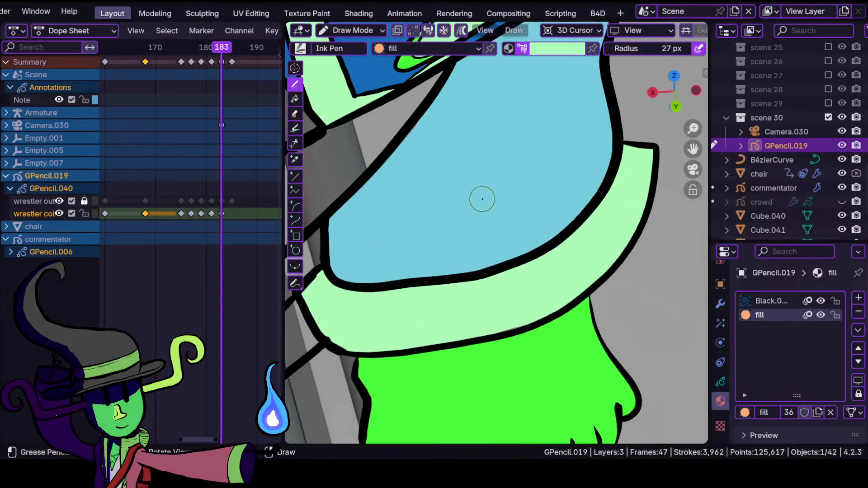
scroll(406, 238, "down", 3)
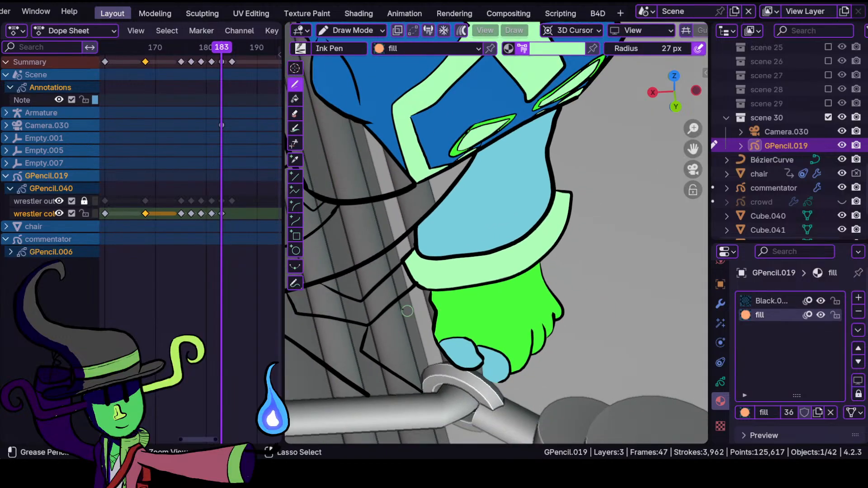
- Select dark blue from the wrestlers palette and fill the thin strip between the two curved outlines above the blue-and-pale-green costume
middle_click_drag(374, 250, 473, 321, "shift")
middle_click_drag(413, 215, 401, 271, "shift")
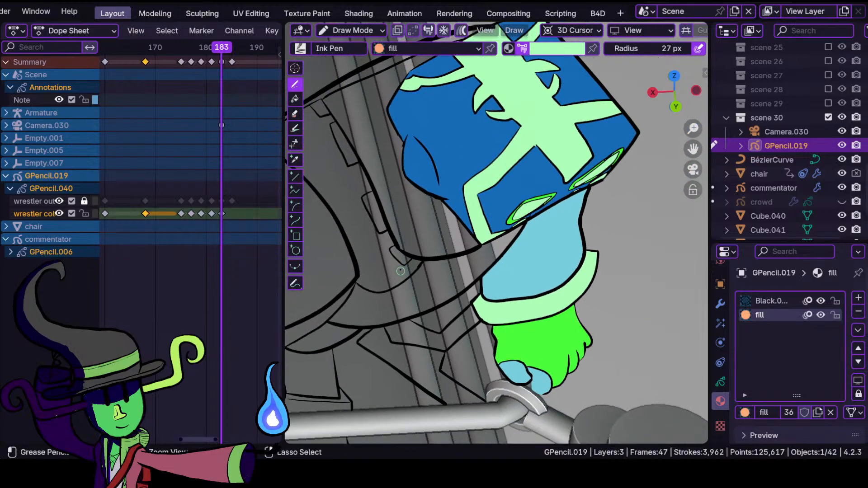
mouse_move(412, 231)
middle_mouse_down("shift")
mouse_move(420, 335)
mouse_move(397, 315)
mouse_move(393, 271)
middle_mouse_up("shift")
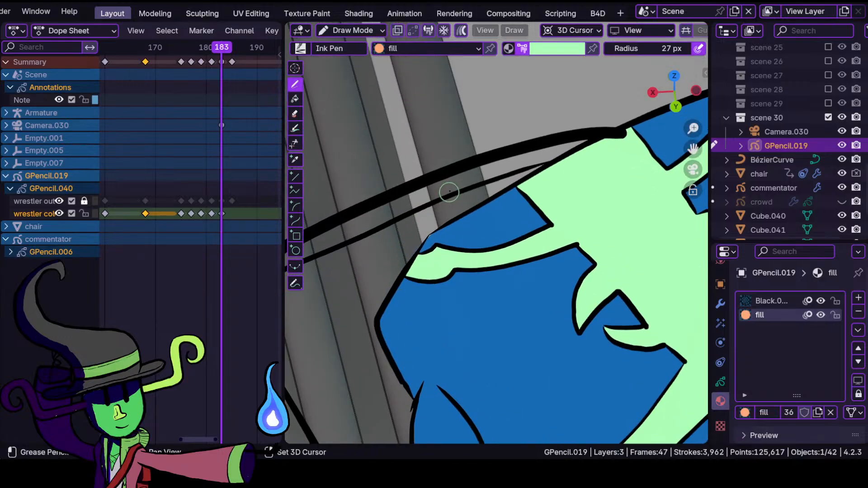
middle_click_drag(446, 194, 477, 193, "shift")
left_click(555, 50)
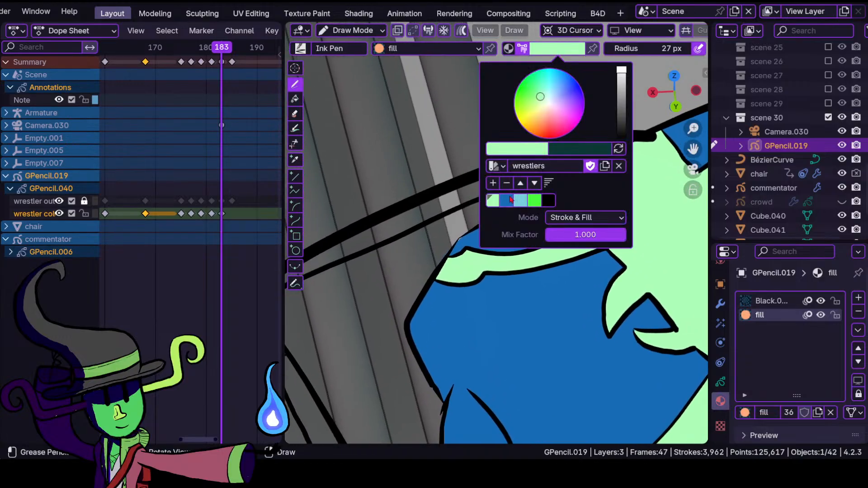
left_click(511, 200)
mouse_move(475, 256)
middle_mouse_down()
mouse_move(415, 271)
mouse_move(355, 246)
mouse_move(383, 280)
middle_mouse_up()
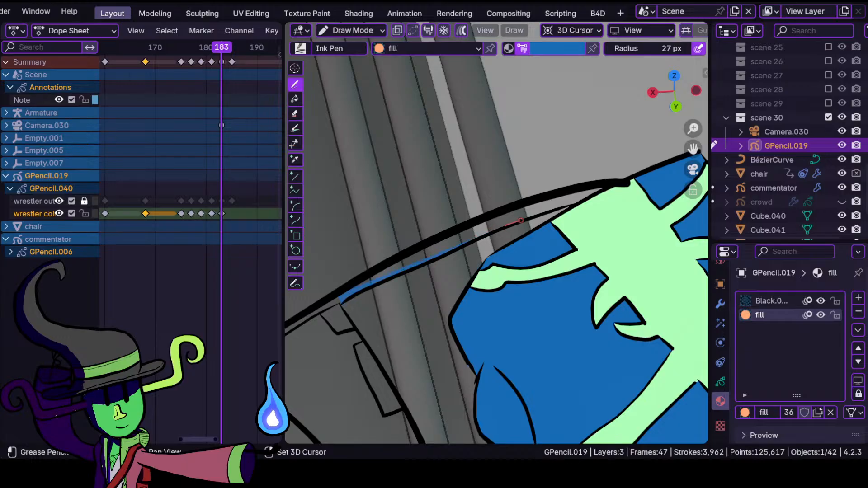
mouse_move(574, 206)
left_mouse_down("shift")
mouse_move(591, 186)
mouse_move(544, 195)
left_mouse_up("shift")
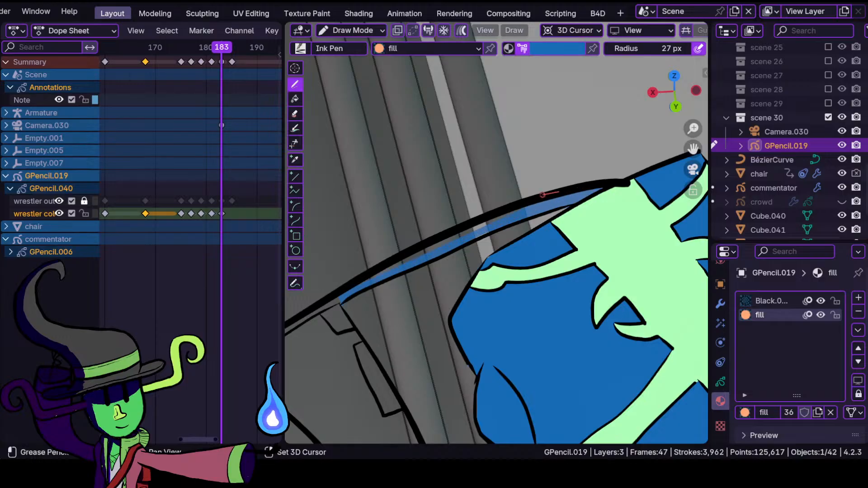
left_click_drag(384, 262, 352, 288, "shift")
- Extend the dark blue along the outline by filling the narrow sliver beside the first strip, as far as the small cross line
middle_click_drag(371, 306, 377, 384, "ctrl")
middle_click_drag(376, 319, 374, 265, "ctrl")
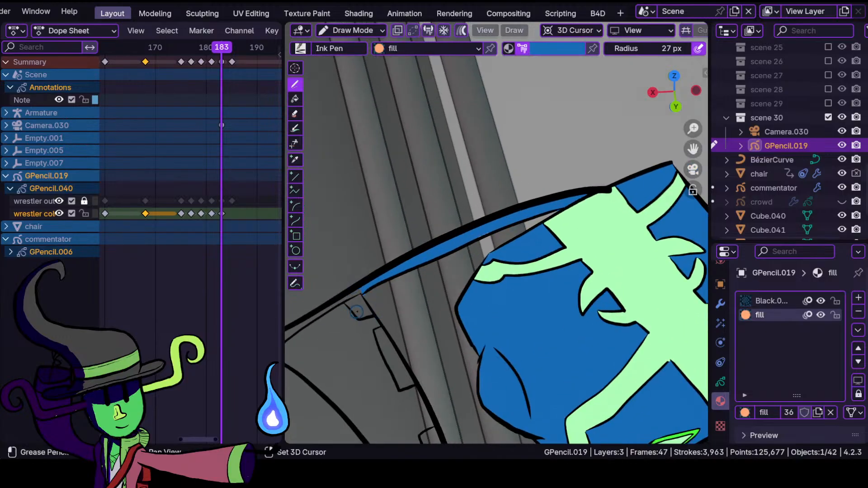
middle_click_drag(346, 320, 455, 273, "shift")
middle_click_drag(392, 292, 392, 295)
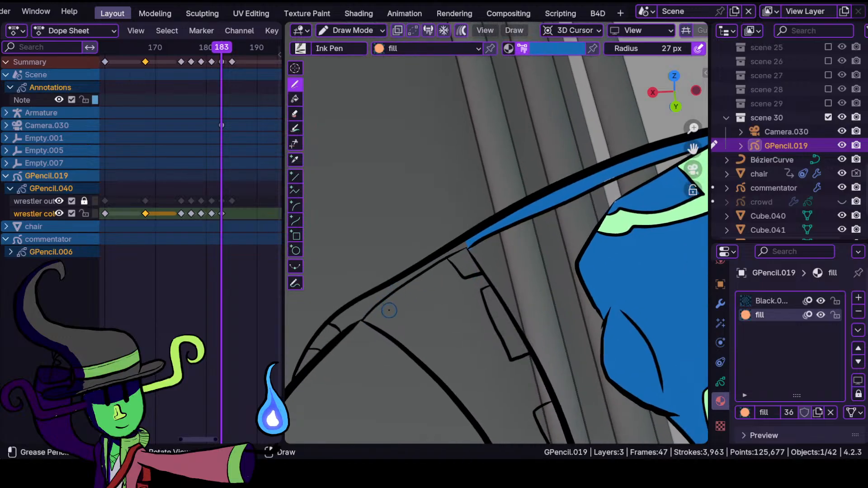
middle_click_drag(358, 266, 423, 229, "shift")
middle_click_drag(399, 266, 399, 258, "ctrl")
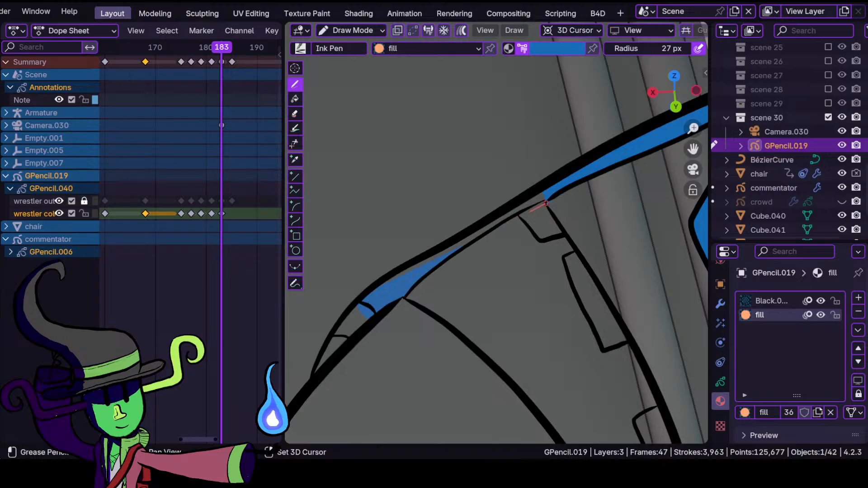
left_click_drag(514, 202, 529, 195)
- Select pale green from the wrestlers palette and fill the small band between the two cross lines beyond the dark blue sliver
mouse_move(357, 329)
middle_mouse_down("shift")
mouse_move(412, 296)
mouse_move(382, 265)
mouse_move(413, 239)
middle_mouse_up("shift")
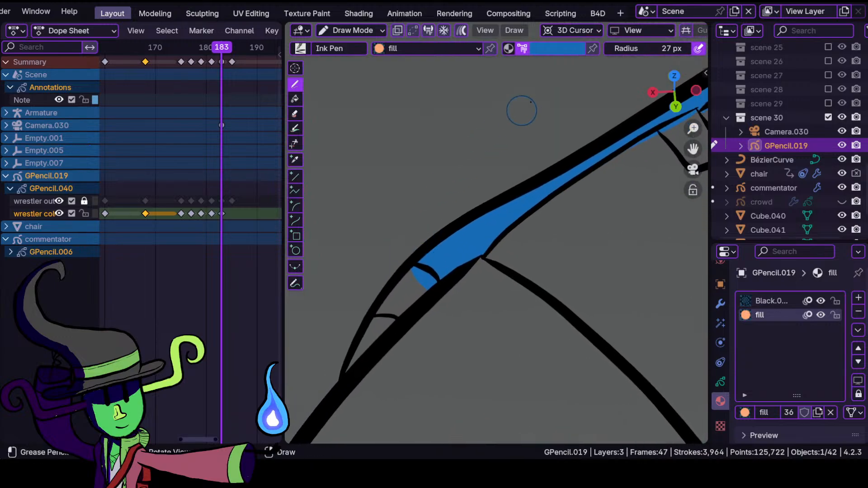
left_click(572, 49)
left_click(493, 200)
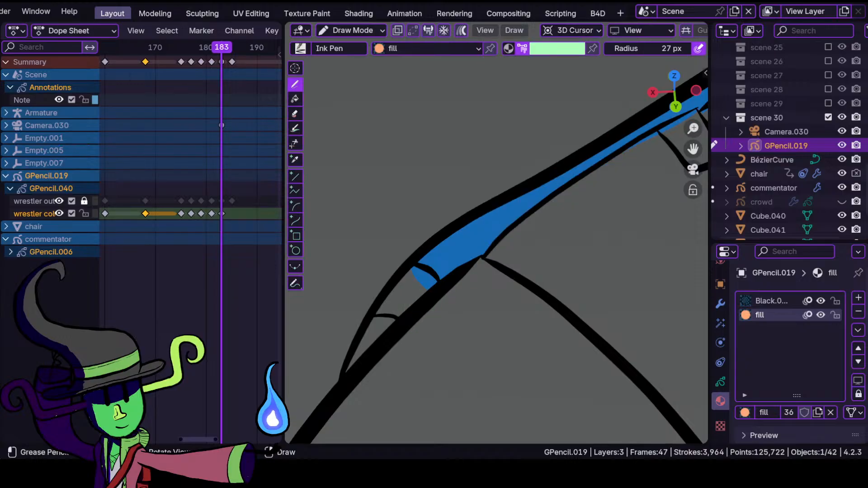
mouse_move(418, 293)
left_mouse_down()
mouse_move(376, 312)
mouse_move(393, 315)
left_mouse_up()
- Select bright green from the wrestlers palette and fill the pointed tip beyond the pale green band
middle_click_drag(391, 327, 454, 291, "shift")
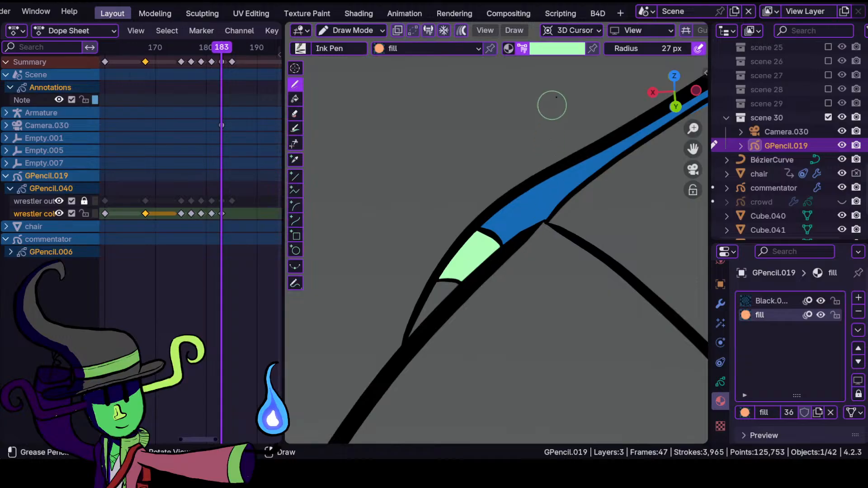
left_click(576, 49)
left_click(534, 201)
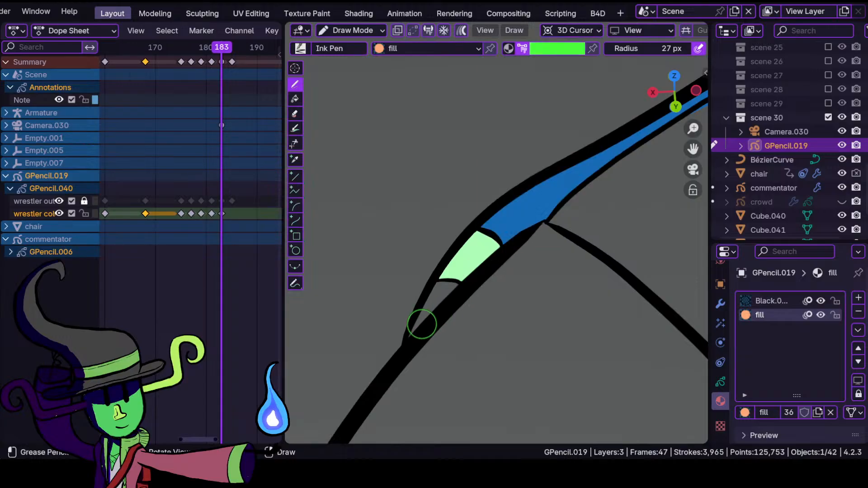
mouse_move(443, 299)
left_mouse_down()
mouse_move(421, 321)
mouse_move(413, 347)
left_mouse_up()
- Fill the large curved area below the dark blue strip with bright green, covering the four small patches along its edge
middle_click_drag(413, 292, 429, 397, "ctrl")
mouse_move(414, 269)
middle_mouse_down("ctrl")
mouse_move(423, 326)
mouse_move(418, 247)
middle_mouse_up("ctrl")
mouse_move(518, 295)
middle_mouse_down("shift")
mouse_move(478, 281)
mouse_move(391, 272)
middle_mouse_up("shift")
middle_click_drag(449, 216, 451, 271, "ctrl")
middle_click_drag(472, 194, 485, 159, "ctrl")
middle_click_drag(561, 145, 508, 121, "shift")
left_click(564, 50)
mouse_move(395, 188)
middle_mouse_down("ctrl")
mouse_move(404, 201)
mouse_move(447, 200)
mouse_move(410, 180)
middle_mouse_up("ctrl")
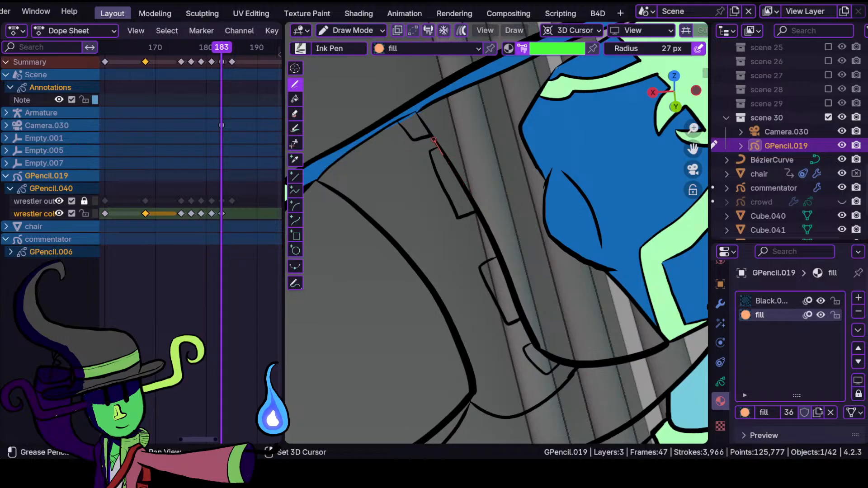
mouse_move(398, 113)
left_mouse_down()
mouse_move(470, 205)
mouse_move(325, 167)
mouse_move(313, 189)
mouse_move(360, 214)
mouse_move(410, 265)
mouse_move(462, 342)
mouse_move(476, 403)
mouse_move(528, 410)
mouse_move(578, 371)
mouse_move(581, 358)
mouse_move(547, 357)
mouse_move(531, 344)
left_mouse_up()
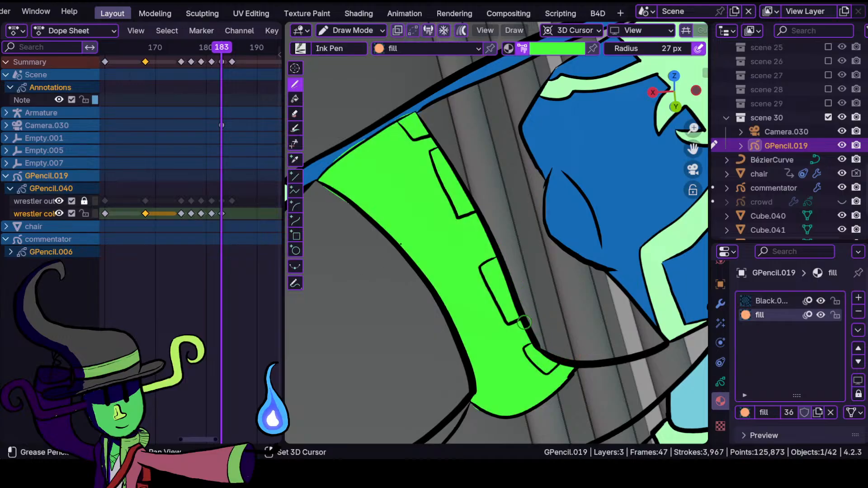
- Sculpt the upper and inner edges of the large bright green fill to meet the outlines, and return to Draw Mode
mouse_move(388, 236)
middle_mouse_down("shift")
mouse_move(437, 303)
mouse_move(415, 209)
mouse_move(429, 218)
mouse_move(405, 182)
middle_mouse_up("shift")
left_click(380, 36)
left_click(357, 78)
left_click_drag(360, 276, 371, 264)
left_click_drag(334, 259, 342, 248)
mouse_move(368, 190)
left_mouse_down()
mouse_move(377, 197)
mouse_move(406, 189)
left_mouse_up()
left_click_drag(384, 185, 391, 196)
left_click_drag(420, 170, 426, 182)
middle_click_drag(505, 131, 452, 221, "shift")
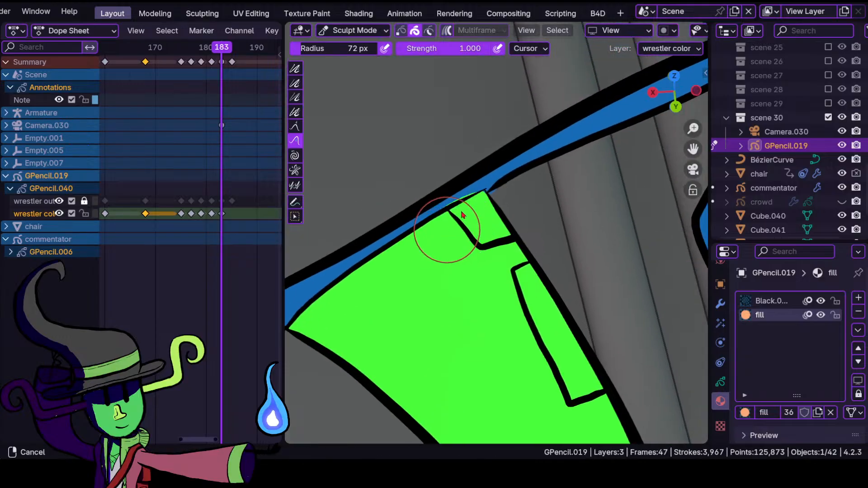
scroll(453, 221, "up", 1)
mouse_move(459, 190)
left_mouse_down()
mouse_move(464, 199)
mouse_move(490, 199)
left_mouse_up()
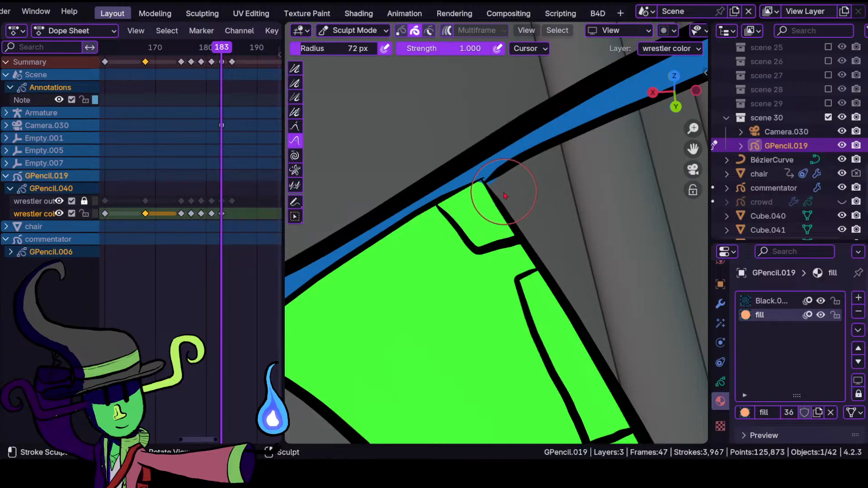
middle_click_drag(476, 197, 439, 215, "ctrl")
middle_click_drag(440, 215, 477, 187, "ctrl")
left_click(353, 30)
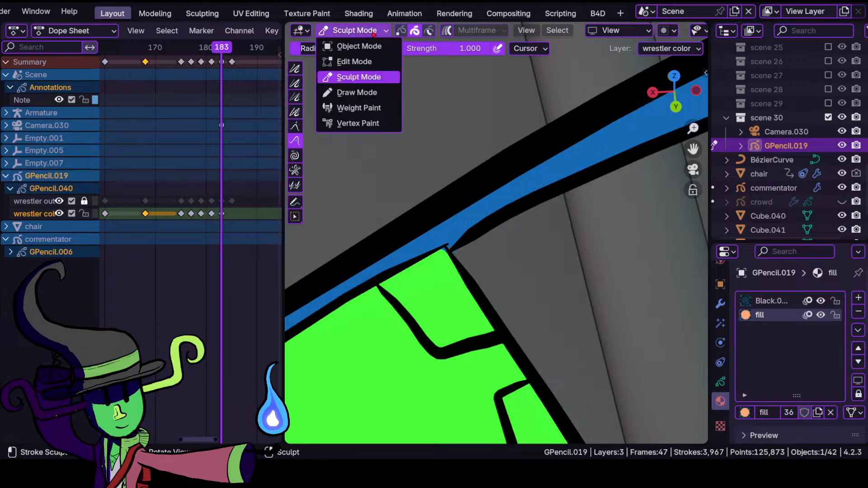
left_click(346, 91)
left_click(532, 50)
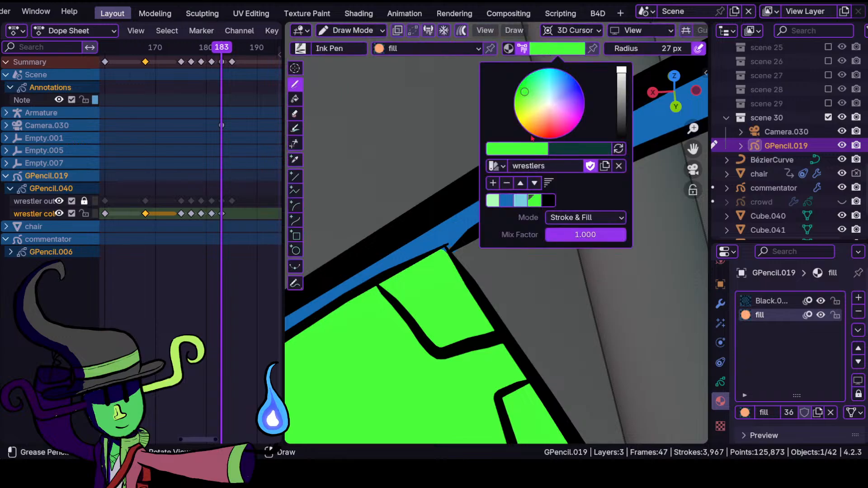
left_click(521, 200)
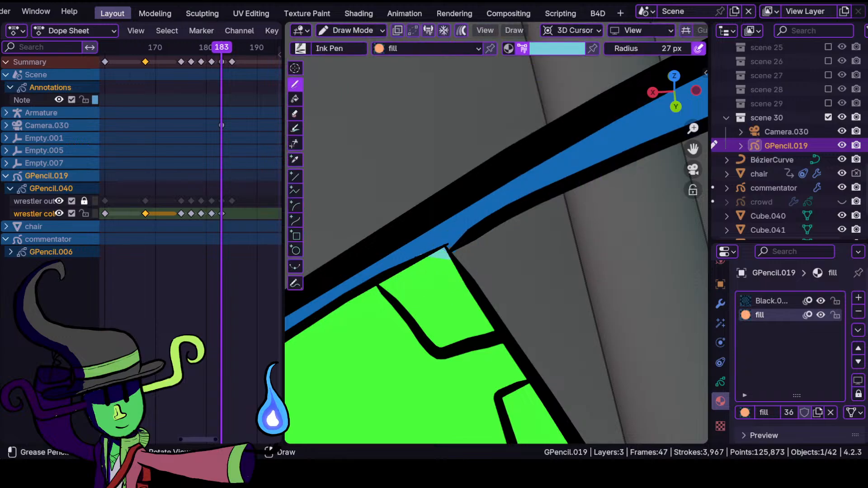
mouse_move(403, 269)
left_mouse_down()
mouse_move(384, 293)
mouse_move(422, 339)
mouse_move(490, 334)
left_mouse_up()
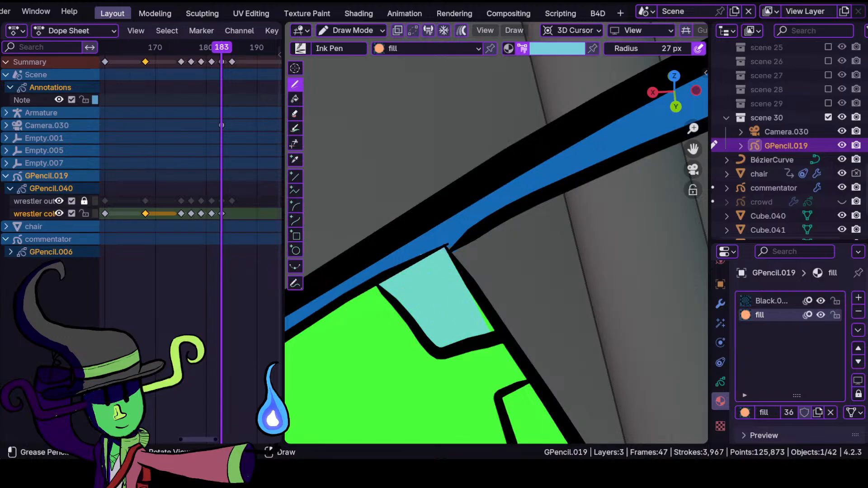
middle_click_drag(476, 270, 483, 307, "ctrl")
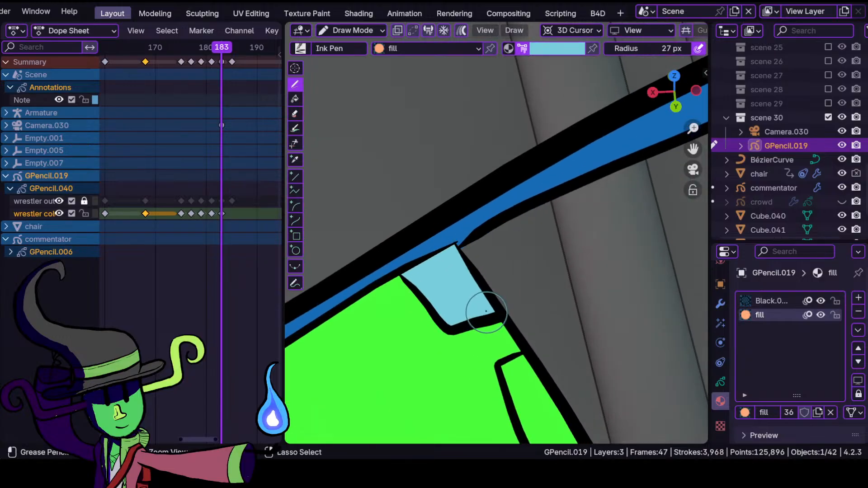
key("ctrl+z")
- Select pale green from the wrestlers palette and fill the upper two patches along the bright green area's edge
left_click(570, 50)
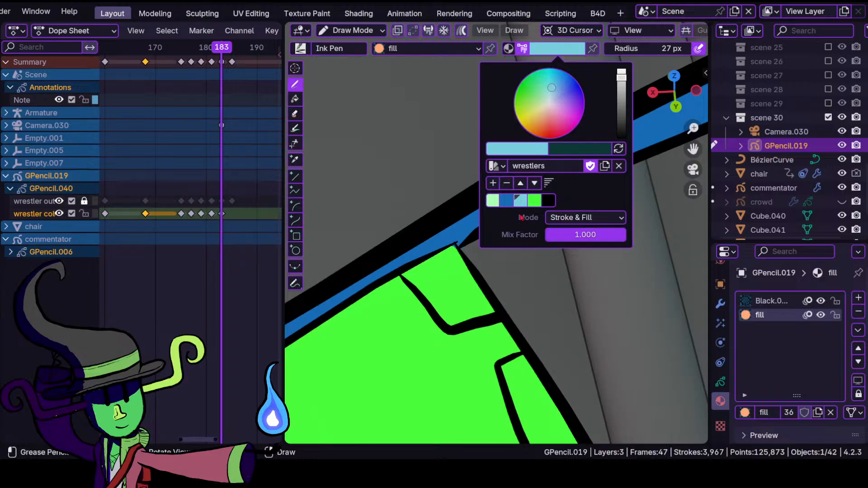
left_click(491, 203)
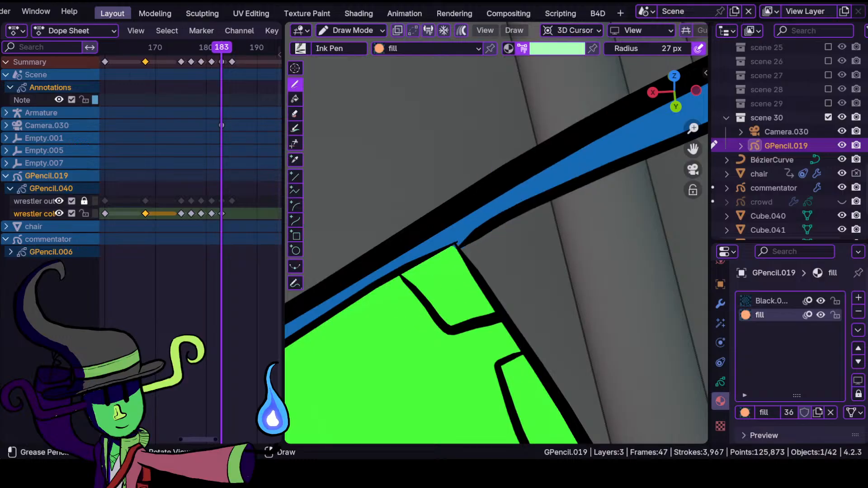
mouse_move(412, 284)
left_mouse_down()
mouse_move(449, 325)
mouse_move(495, 313)
mouse_move(489, 304)
left_mouse_up()
mouse_move(445, 273)
middle_mouse_down("ctrl")
mouse_move(458, 340)
mouse_move(397, 248)
mouse_move(446, 296)
mouse_move(457, 261)
mouse_move(418, 257)
mouse_move(430, 339)
mouse_move(422, 232)
mouse_move(388, 226)
middle_mouse_up("ctrl")
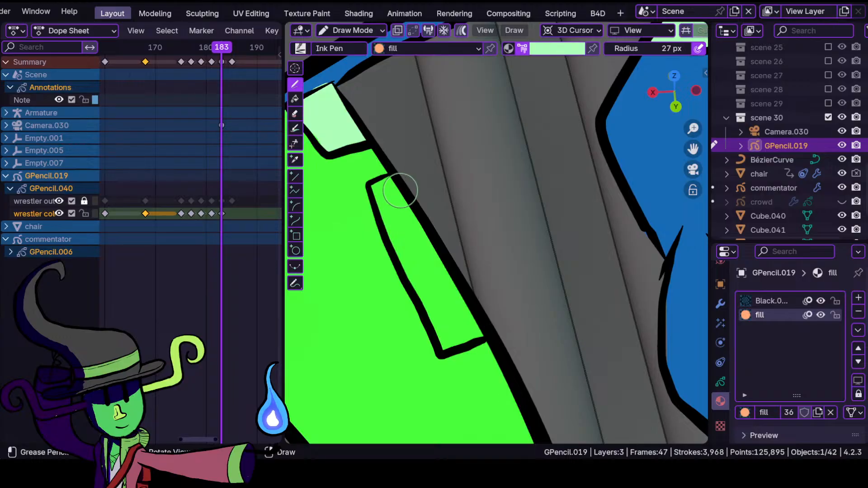
left_click_drag(393, 185, 413, 287)
mouse_move(436, 334)
left_mouse_down()
mouse_move(471, 346)
mouse_move(493, 329)
left_mouse_up()
- Fill the lower two patches along the bright green area's edge with pale green
mouse_move(444, 330)
middle_mouse_down("ctrl")
mouse_move(490, 389)
mouse_move(405, 269)
middle_mouse_up("ctrl")
middle_click_drag(418, 321, 441, 253, "ctrl")
middle_click_drag(463, 301, 459, 181, "shift")
mouse_move(459, 225)
middle_mouse_down("ctrl")
mouse_move(458, 262)
mouse_move(428, 280)
mouse_move(416, 272)
middle_mouse_up("ctrl")
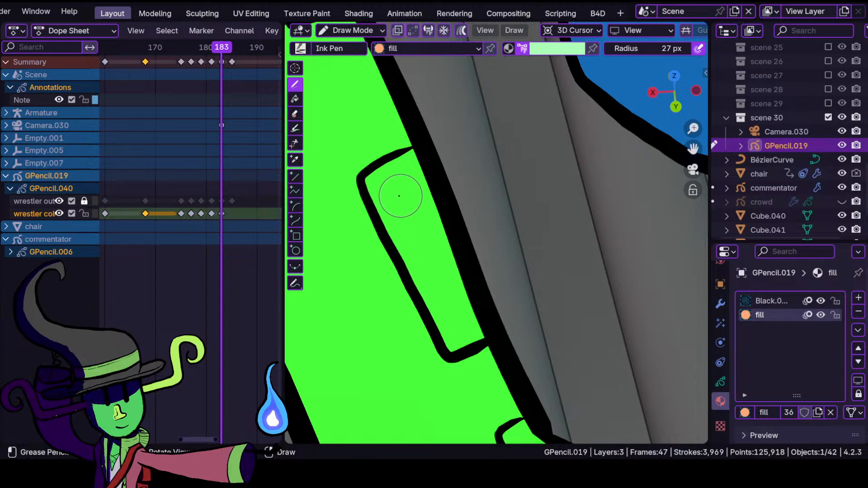
mouse_move(405, 178)
middle_mouse_down("ctrl")
mouse_move(405, 273)
mouse_move(410, 248)
mouse_move(438, 221)
middle_mouse_up("ctrl")
middle_click_drag(438, 221, 418, 201, "ctrl")
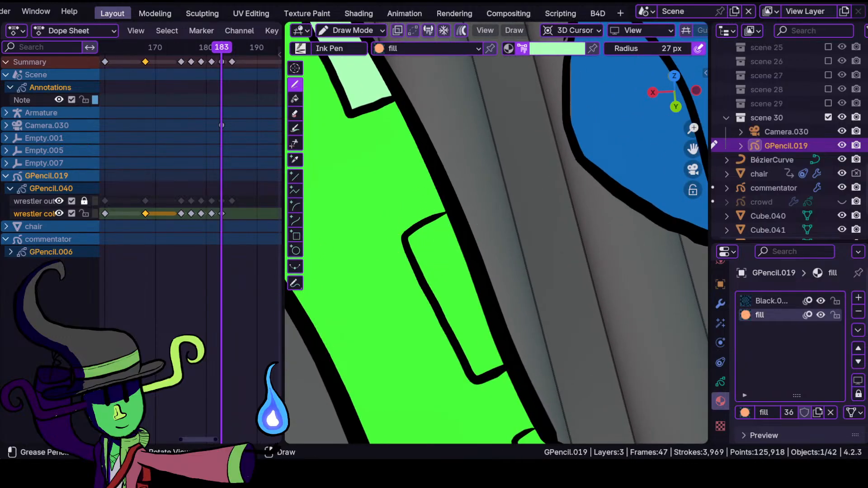
mouse_move(414, 262)
left_mouse_down()
mouse_move(464, 361)
mouse_move(489, 376)
mouse_move(508, 362)
mouse_move(455, 323)
left_mouse_up()
scroll(466, 361, "down", 2)
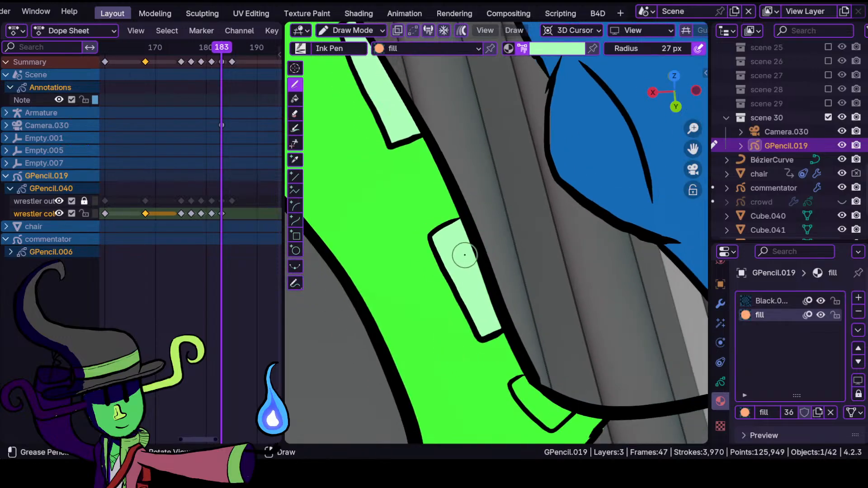
middle_click_drag(480, 308, 418, 236, "shift")
middle_click_drag(434, 308, 444, 277, "ctrl")
middle_click_drag(469, 326, 456, 223, "shift")
mouse_move(423, 225)
left_mouse_down()
mouse_move(413, 225)
mouse_move(404, 281)
mouse_move(440, 292)
mouse_move(474, 316)
mouse_move(495, 298)
left_mouse_up()
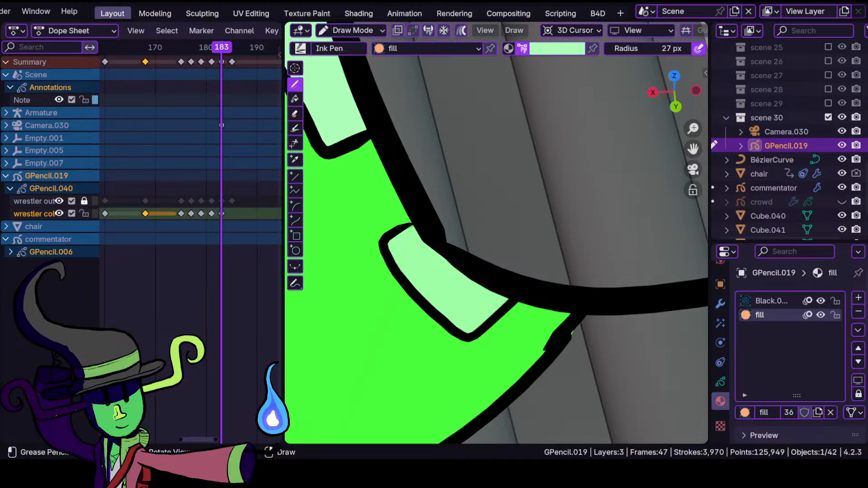
left_click_drag(456, 271, 412, 244)
- Sculpt the lower edge and corners of the large bright green fill so it stays within the black outline
middle_click_drag(410, 261, 447, 339, "ctrl")
mouse_move(392, 231)
middle_mouse_down("ctrl")
mouse_move(375, 307)
mouse_move(413, 223)
mouse_move(403, 188)
middle_mouse_up("ctrl")
middle_click_drag(418, 231, 445, 234, "ctrl")
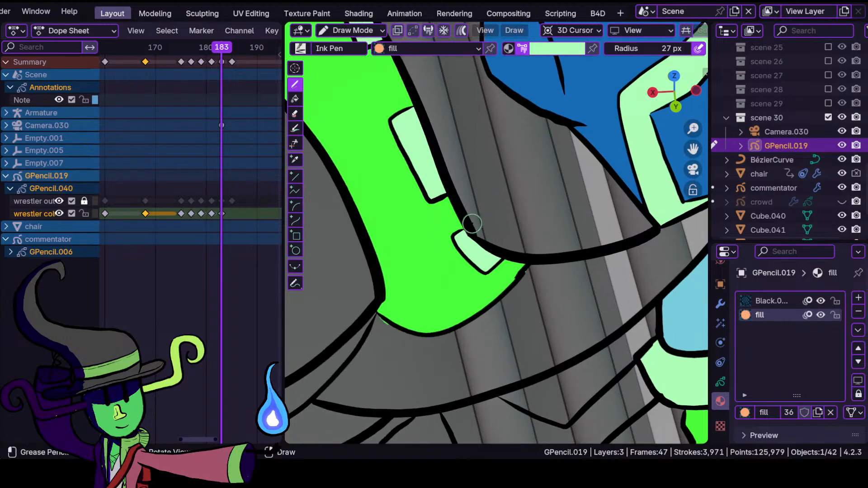
middle_click_drag(364, 275, 421, 169, "ctrl")
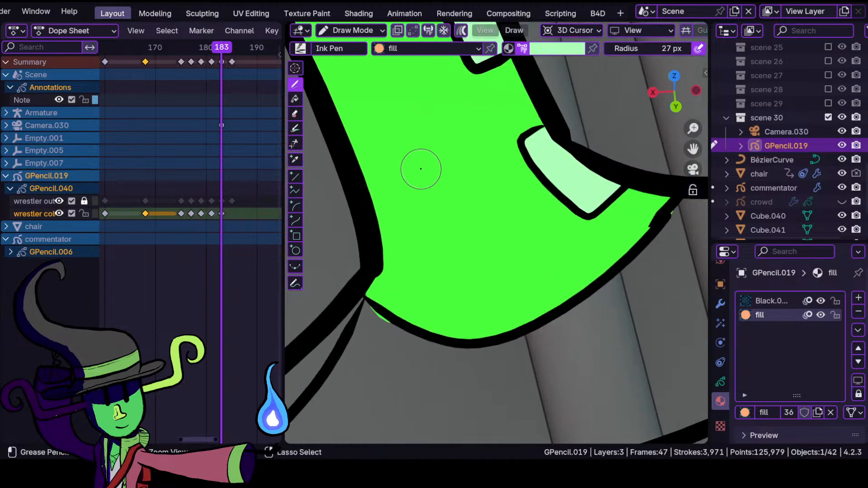
left_click(350, 30)
left_click(357, 75)
left_click_drag(374, 328, 384, 312)
middle_click_drag(515, 195, 535, 304, "ctrl")
mouse_move(528, 260)
middle_mouse_down("shift")
mouse_move(482, 271)
mouse_move(454, 297)
middle_mouse_up("shift")
middle_click_drag(507, 248, 510, 194, "ctrl")
left_click_drag(514, 280, 509, 275)
mouse_move(493, 186)
middle_mouse_down("ctrl")
mouse_move(507, 233)
mouse_move(473, 343)
middle_mouse_up("ctrl")
middle_click_drag(468, 232, 444, 174, "ctrl")
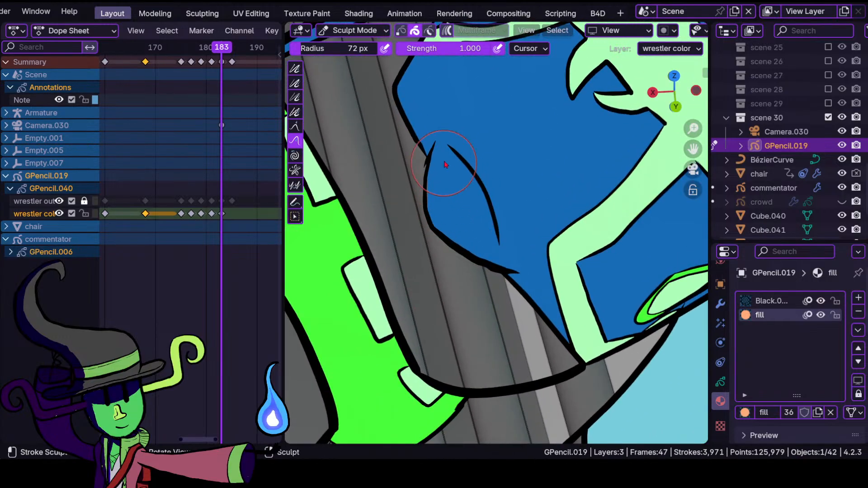
left_click_drag(454, 204, 457, 210)
key("ctrl+z")
- Return to Draw Mode, choose light blue from the wrestlers palette, and fill the lower body area between the bright green and dark blue costume parts
left_click(354, 31)
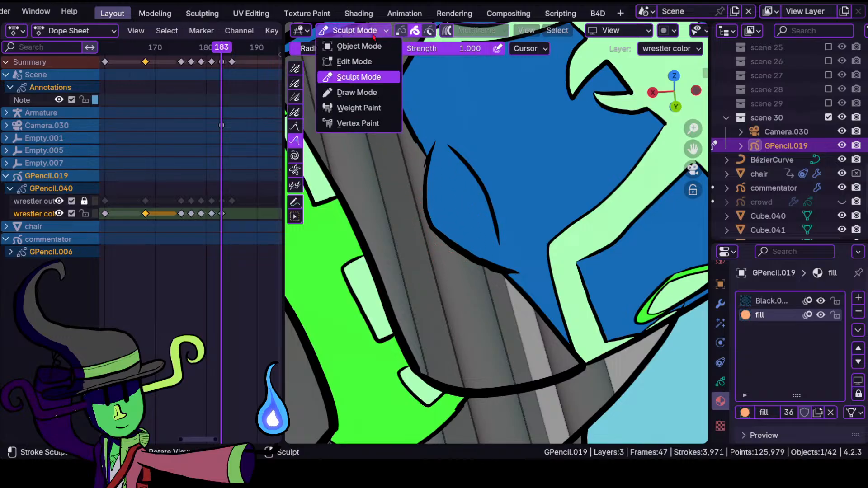
left_click(357, 92)
left_click(554, 50)
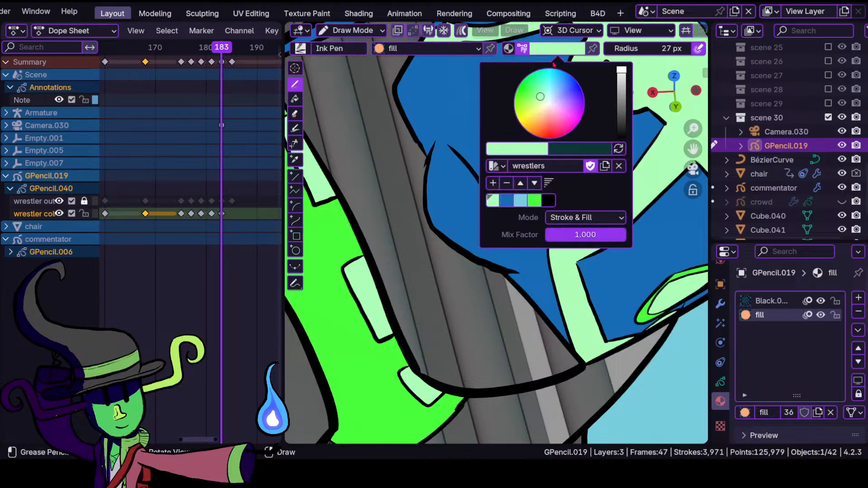
left_click(520, 200)
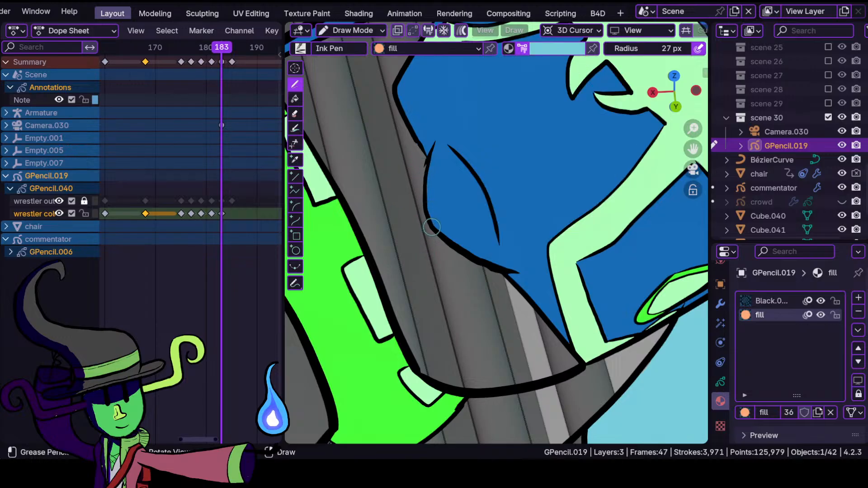
mouse_move(361, 271)
left_mouse_down()
mouse_move(431, 387)
mouse_move(501, 393)
mouse_move(580, 365)
left_mouse_up()
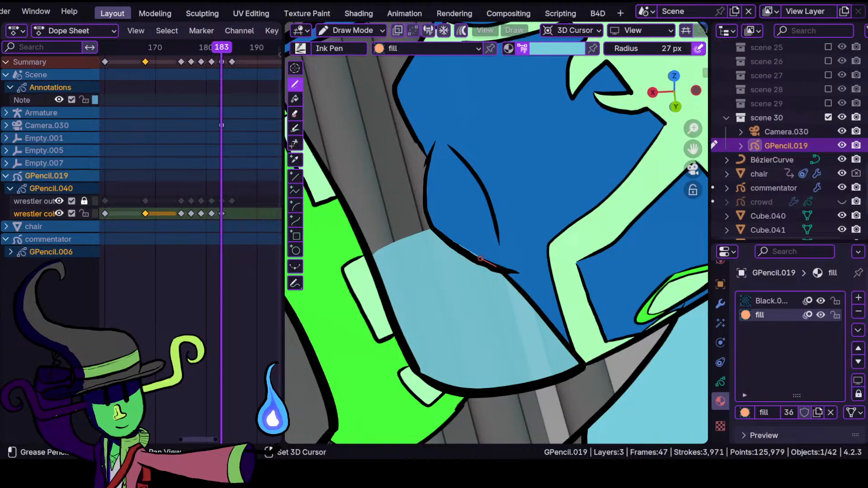
left_click_drag(463, 258, 453, 251)
- Fill the upper body area between the pale green patches and the dark blue costume with light blue, reaching up to the blue band
mouse_move(393, 256)
middle_mouse_down("ctrl")
mouse_move(394, 330)
mouse_move(393, 287)
middle_mouse_up("ctrl")
mouse_move(379, 168)
middle_mouse_down("shift")
mouse_move(418, 260)
mouse_move(422, 234)
mouse_move(460, 218)
middle_mouse_up("shift")
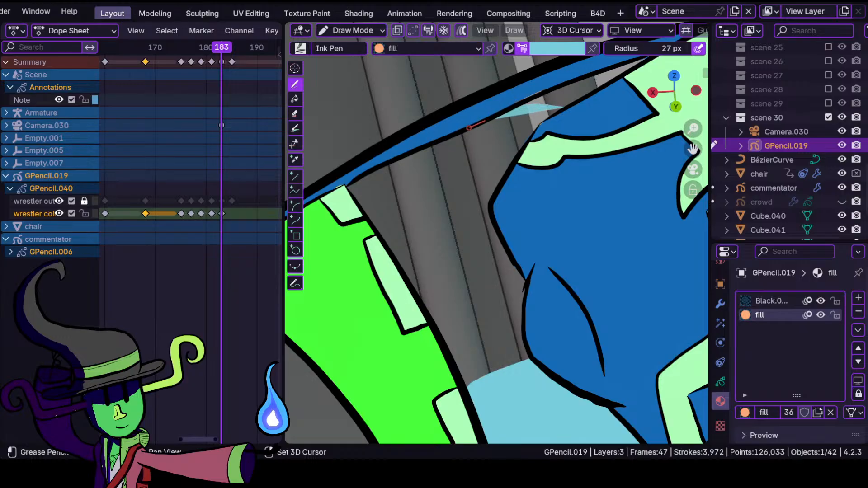
mouse_move(366, 173)
left_mouse_down()
mouse_move(344, 186)
mouse_move(463, 384)
mouse_move(520, 384)
mouse_move(537, 351)
mouse_move(520, 314)
left_mouse_up()
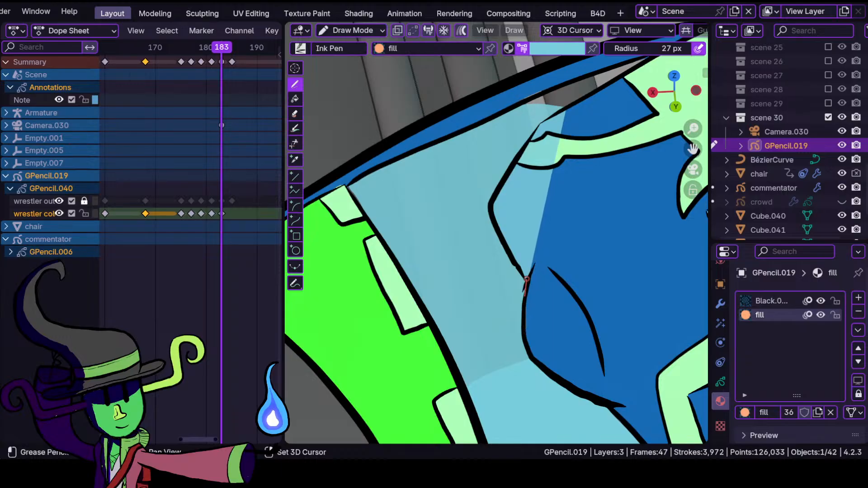
left_click_drag(515, 254, 484, 198)
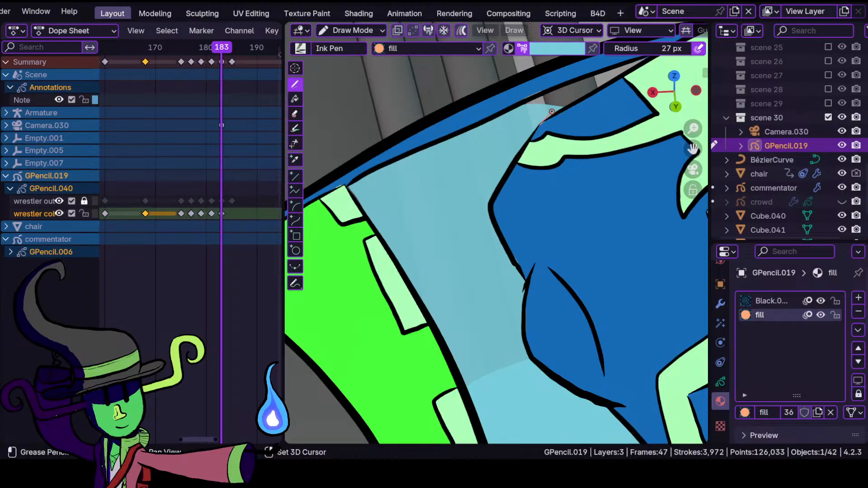
left_click_drag(557, 109, 559, 107)
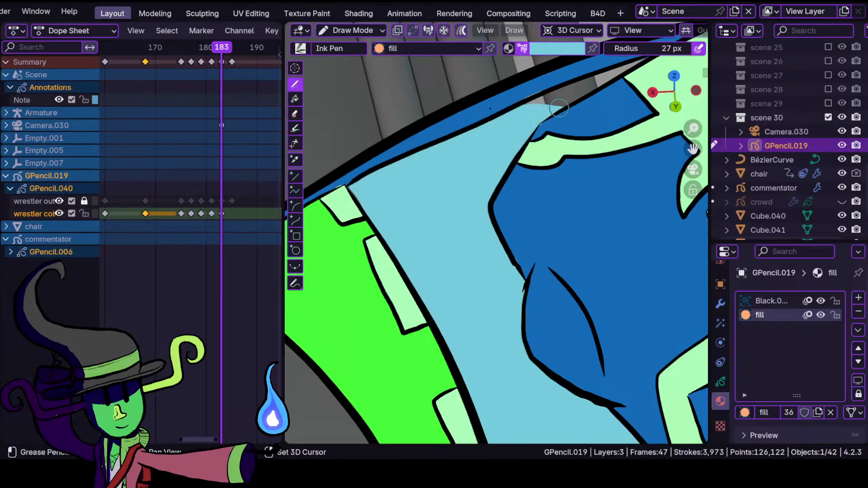
- Sculpt the light blue fill's upper corner beside the topmost pale green patch so it meets the black outline
mouse_move(399, 220)
middle_mouse_down("shift")
mouse_move(482, 300)
mouse_move(429, 238)
mouse_move(474, 184)
mouse_move(440, 149)
middle_mouse_up("shift")
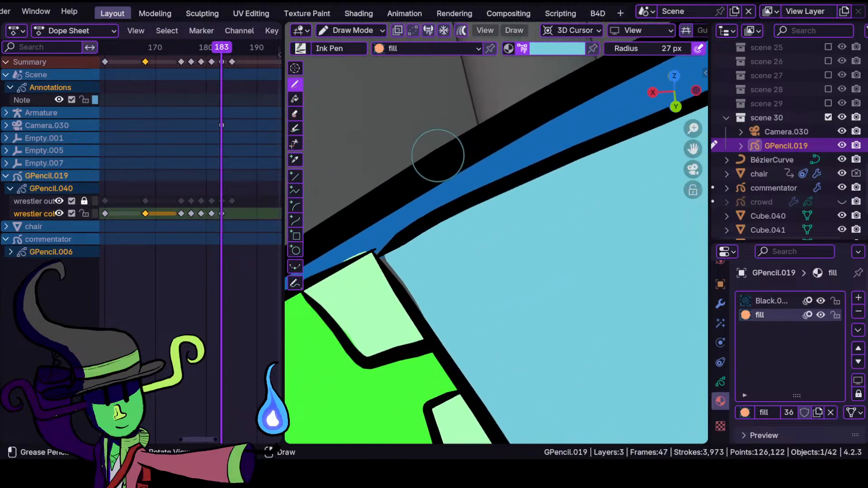
left_click(366, 30)
left_click(350, 76)
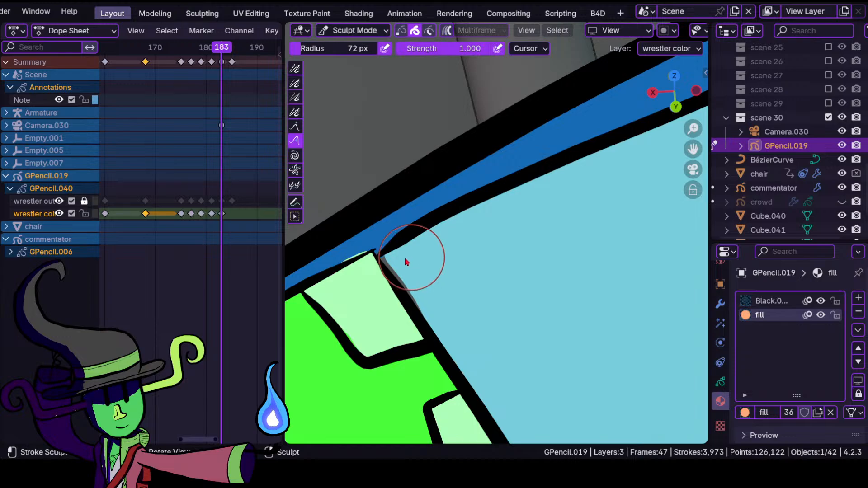
mouse_move(399, 274)
left_mouse_down()
mouse_move(422, 306)
mouse_move(360, 248)
mouse_move(387, 252)
mouse_move(358, 271)
left_mouse_up()
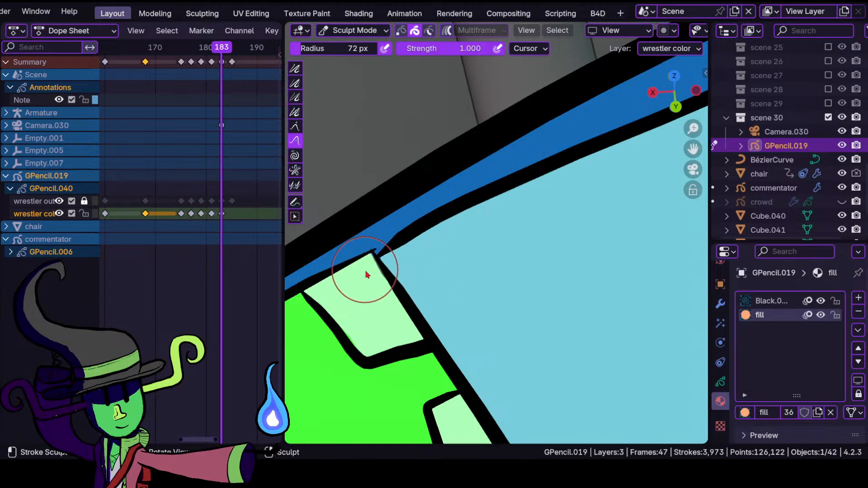
- Return to Draw Mode and fill the remaining narrow wedge beneath the dark blue band with light blue
middle_click_drag(505, 221, 538, 277, "ctrl")
middle_click_drag(560, 249, 430, 328, "shift")
mouse_move(532, 272)
middle_mouse_down("shift")
mouse_move(445, 294)
mouse_move(464, 268)
middle_mouse_up("shift")
left_click_drag(405, 311, 405, 312)
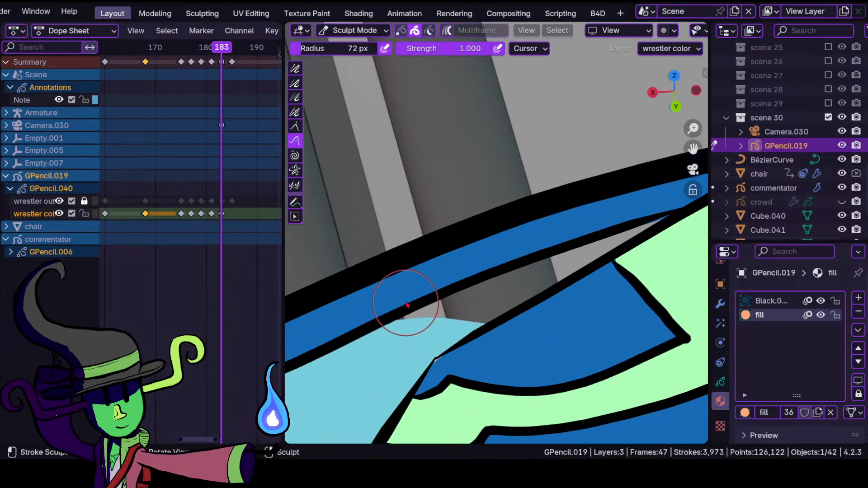
left_click(373, 31)
left_click(359, 92)
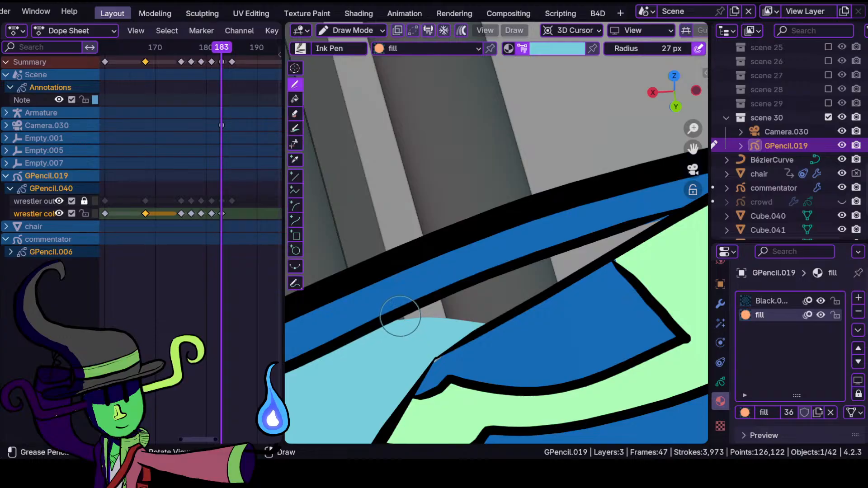
mouse_move(407, 321)
left_mouse_down()
mouse_move(552, 285)
mouse_move(668, 215)
left_mouse_up()
left_click_drag(412, 314, 403, 319)
- Fill the large bent leg shape beside the bright green area with light blue, following its outline down to the cuff
mouse_move(538, 294)
middle_mouse_down("ctrl")
mouse_move(548, 337)
mouse_move(473, 302)
mouse_move(465, 352)
mouse_move(458, 322)
mouse_move(531, 171)
middle_mouse_up("ctrl")
mouse_move(434, 217)
middle_mouse_down("ctrl")
mouse_move(482, 234)
mouse_move(411, 245)
mouse_move(473, 246)
mouse_move(457, 228)
mouse_move(494, 333)
middle_mouse_up("ctrl")
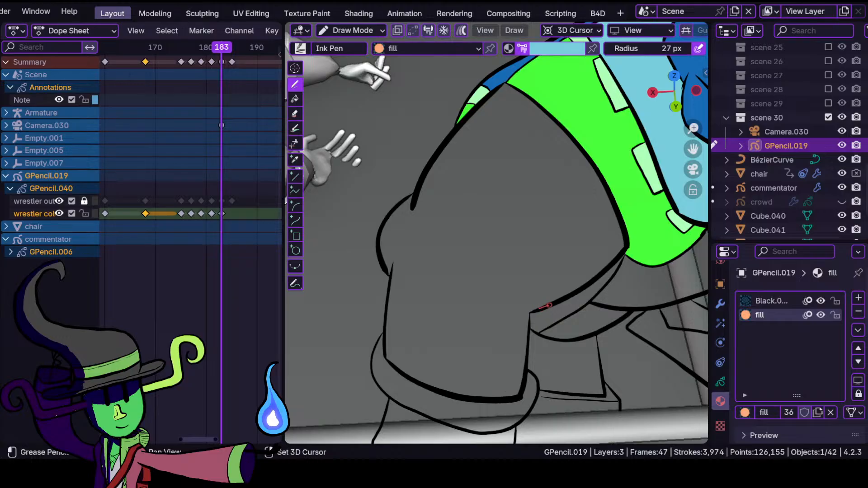
mouse_move(630, 244)
left_mouse_down()
mouse_move(585, 150)
mouse_move(504, 81)
mouse_move(470, 102)
mouse_move(428, 156)
mouse_move(413, 196)
mouse_move(387, 210)
mouse_move(376, 237)
mouse_move(396, 283)
mouse_move(384, 366)
mouse_move(447, 395)
mouse_move(526, 396)
left_mouse_up()
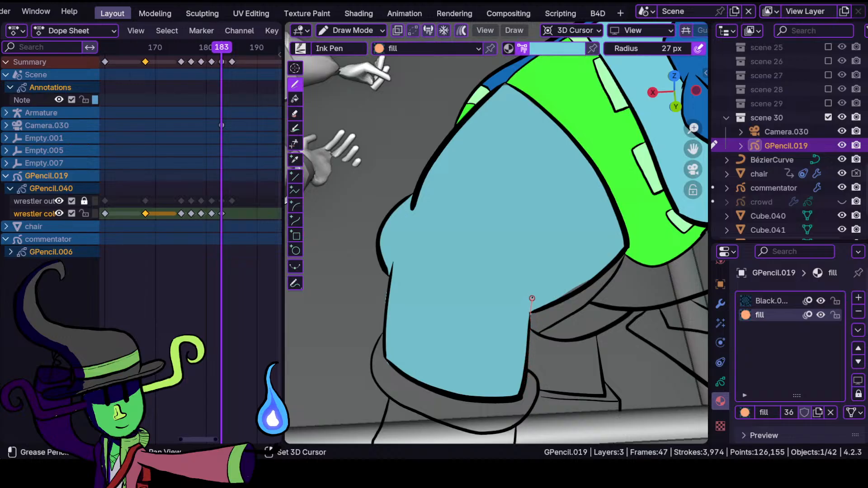
left_click_drag(541, 288, 543, 285, "shift")
- Sculpt the underside of the leg's light blue fill to close the gaps along the black outline
middle_click_drag(511, 316, 545, 238, "ctrl")
mouse_move(545, 288)
middle_mouse_down("shift")
mouse_move(465, 275)
mouse_move(502, 235)
mouse_move(465, 265)
middle_mouse_up("shift")
left_click(351, 30)
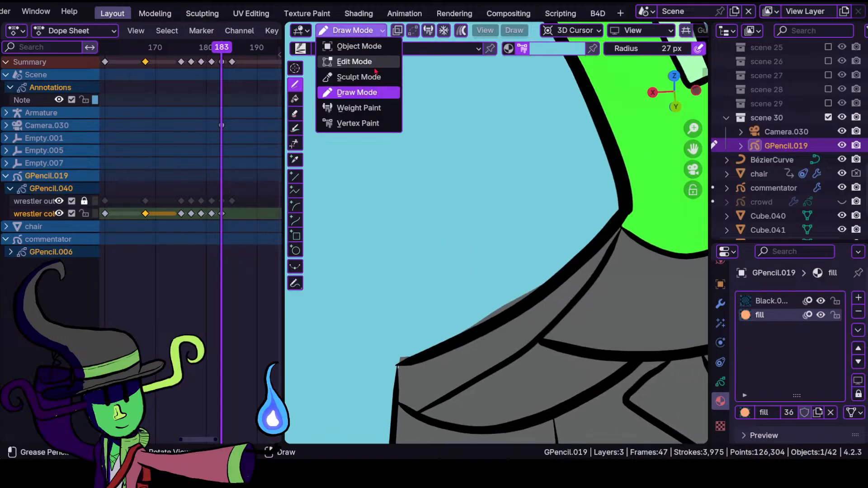
left_click(367, 30)
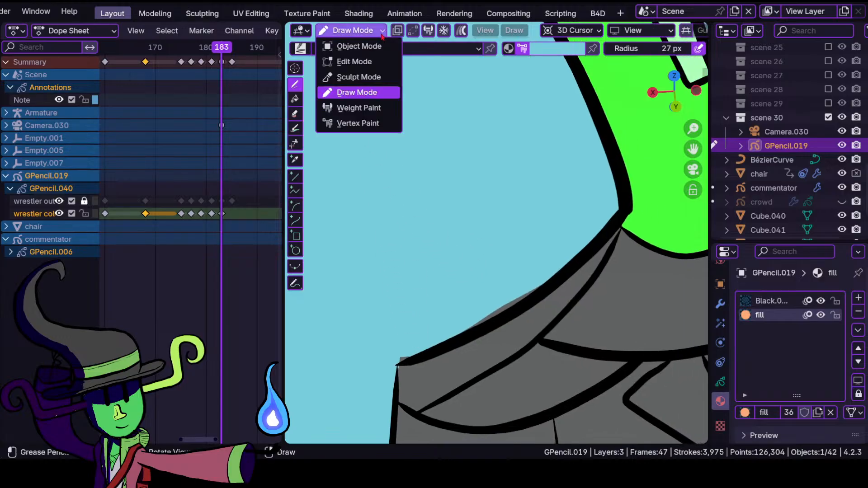
left_click(376, 81)
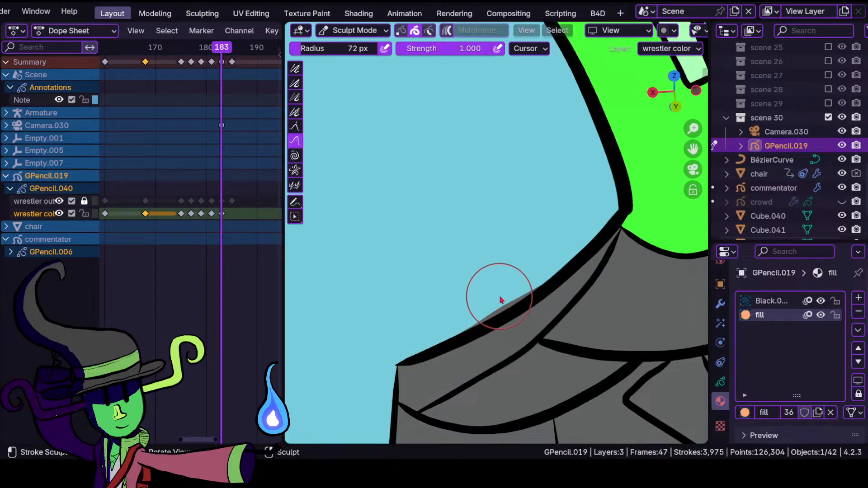
middle_click_drag(484, 197, 475, 242, "ctrl")
mouse_move(427, 277)
middle_mouse_down("shift")
mouse_move(406, 219)
mouse_move(424, 211)
mouse_move(420, 251)
middle_mouse_up("shift")
- Return to Draw Mode, choose pale green from the wrestlers palette, and fill the thin curved strip beneath the light blue leg
left_click(354, 30)
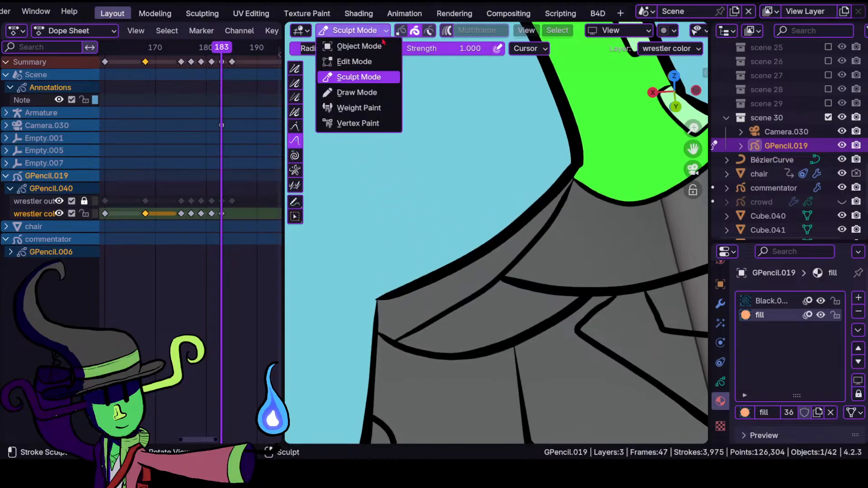
left_click(357, 92)
left_click(565, 52)
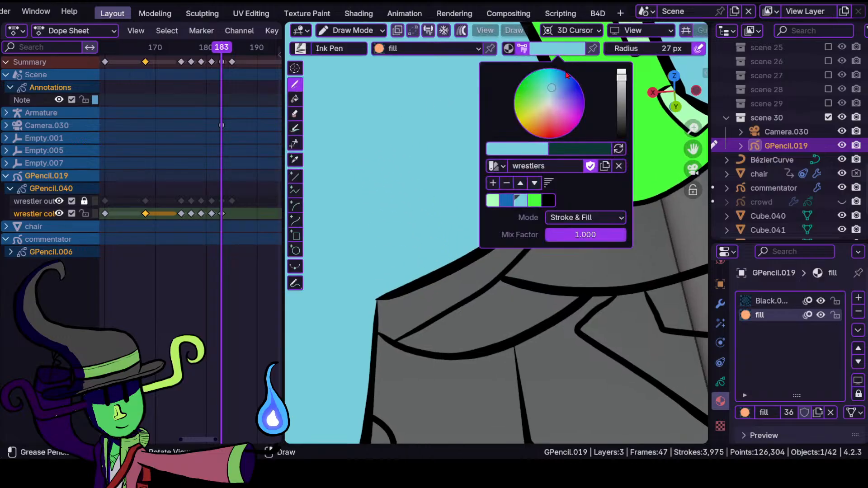
left_click(492, 203)
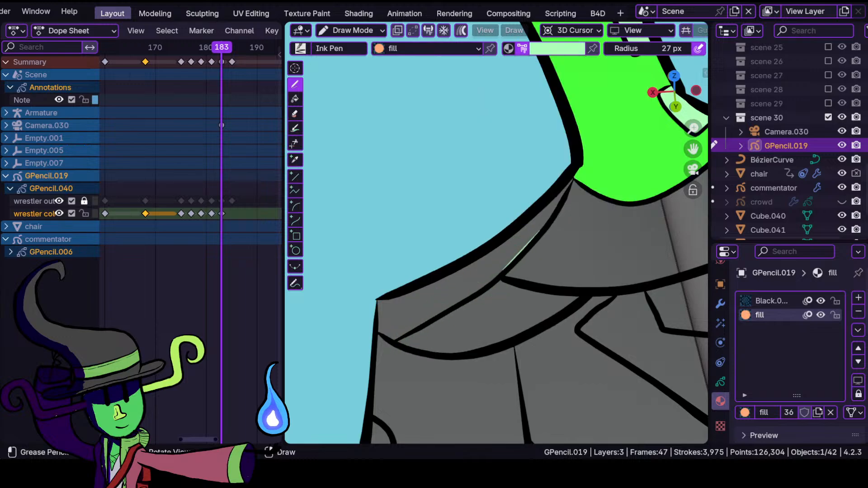
mouse_move(554, 209)
left_mouse_down()
mouse_move(570, 185)
mouse_move(505, 243)
mouse_move(403, 296)
mouse_move(379, 326)
mouse_move(395, 341)
mouse_move(409, 330)
left_mouse_up()
mouse_move(413, 321)
middle_mouse_down("ctrl")
mouse_move(412, 391)
mouse_move(409, 315)
middle_mouse_up("ctrl")
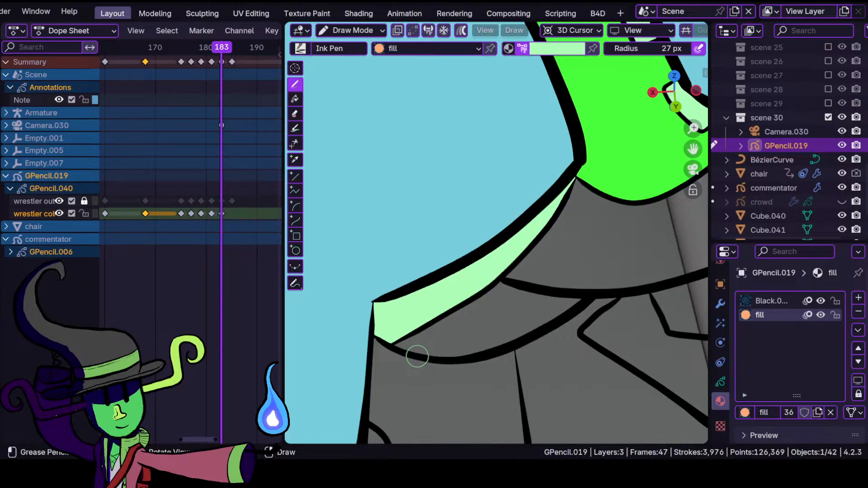
- Choose dark blue from the wrestlers palette and fill the area beneath the bright green shape, beside the pale green strip
middle_click_drag(513, 255, 516, 308, "ctrl")
mouse_move(553, 278)
middle_mouse_down("shift")
mouse_move(467, 296)
mouse_move(476, 309)
mouse_move(511, 317)
middle_mouse_up("shift")
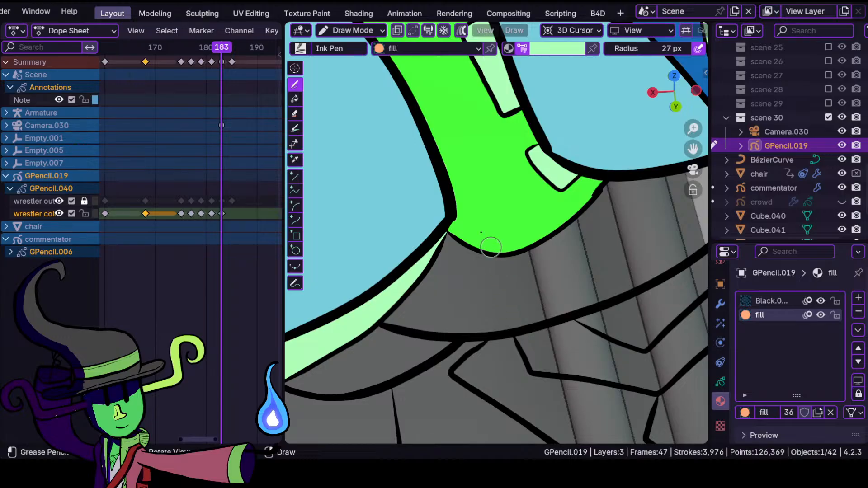
left_click(559, 52)
left_click(507, 200)
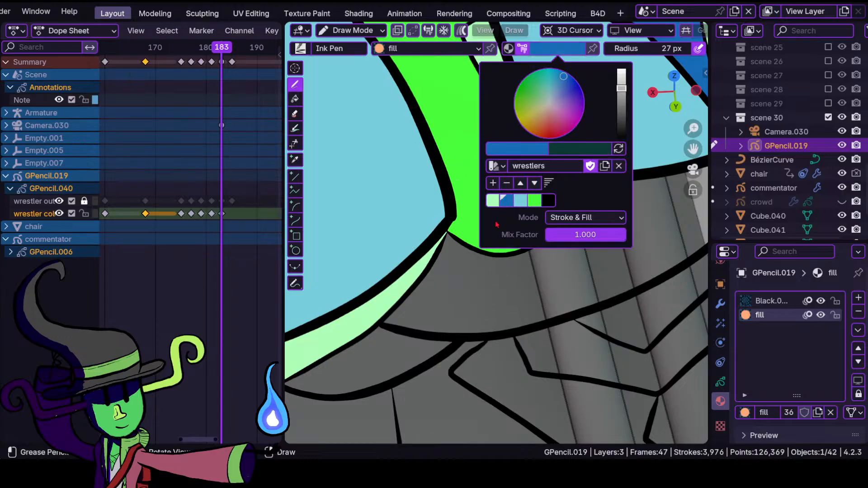
mouse_move(416, 266)
middle_mouse_down("ctrl")
mouse_move(424, 299)
mouse_move(421, 291)
mouse_move(403, 299)
mouse_move(431, 289)
middle_mouse_up("ctrl")
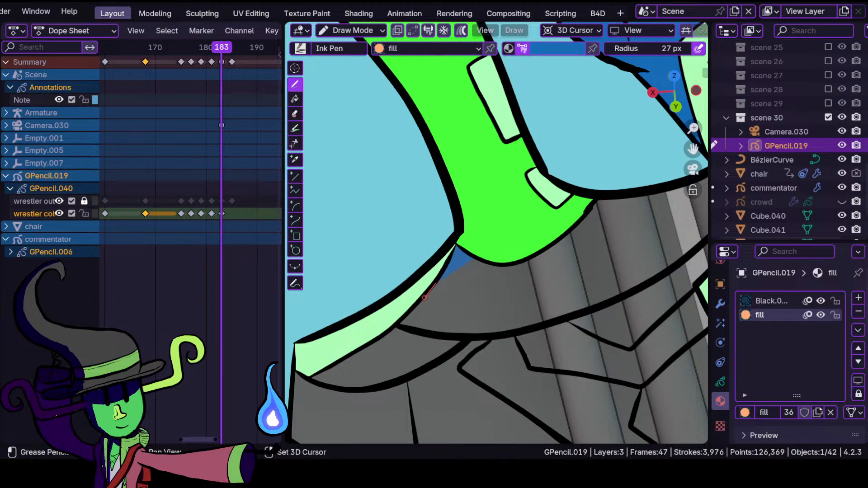
- Fill the curved band beneath the bright green shape with blue, from its lower tips to its pointed upper end
mouse_move(337, 362)
left_mouse_down()
mouse_move(311, 373)
mouse_move(314, 389)
mouse_move(336, 396)
left_mouse_up()
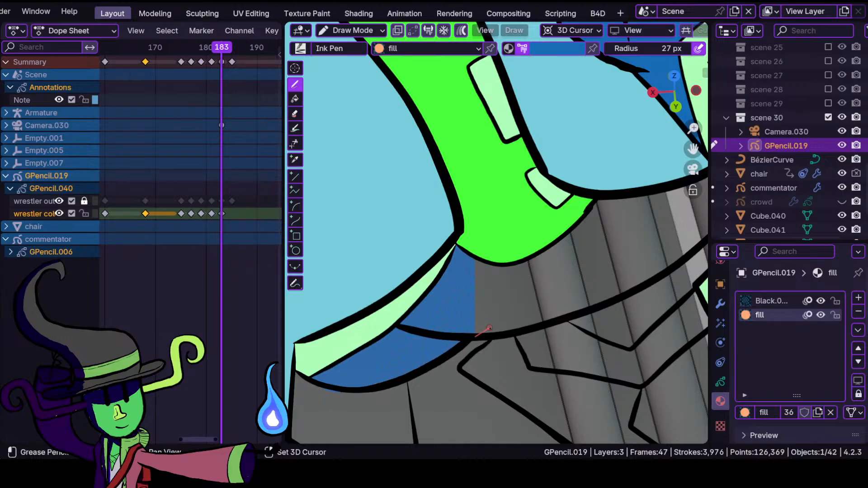
mouse_move(539, 330)
left_mouse_down()
mouse_move(573, 299)
mouse_move(694, 250)
mouse_move(667, 190)
mouse_move(599, 210)
mouse_move(604, 197)
mouse_move(494, 279)
left_mouse_up()
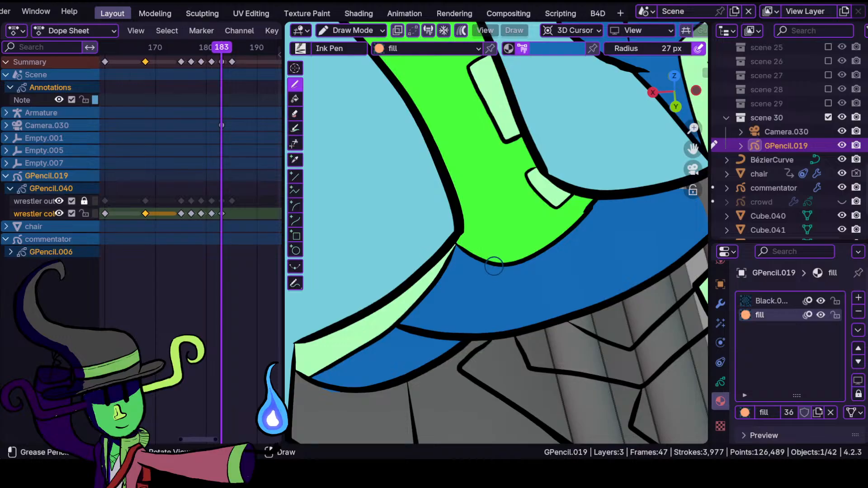
middle_click_drag(552, 262, 573, 357, "ctrl")
mouse_move(537, 315)
middle_mouse_down("ctrl")
mouse_move(549, 335)
mouse_move(458, 384)
mouse_move(534, 240)
mouse_move(463, 258)
mouse_move(486, 246)
middle_mouse_up("ctrl")
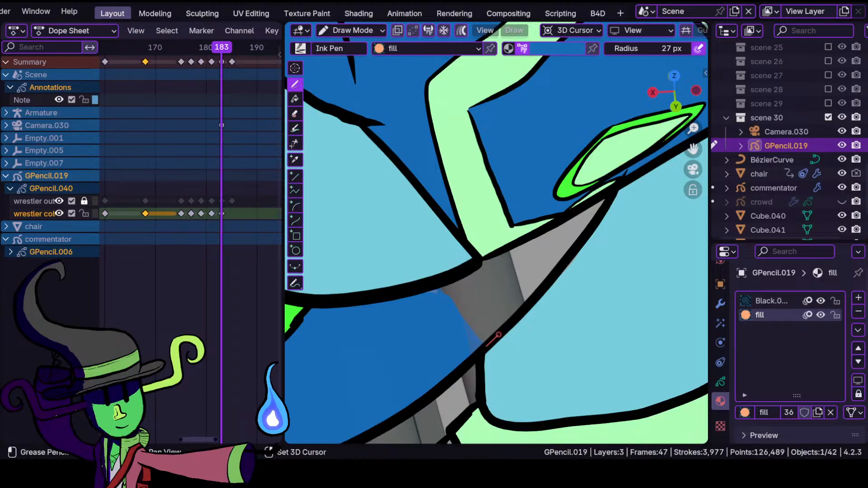
mouse_move(535, 291)
left_mouse_down("shift")
mouse_move(608, 192)
mouse_move(572, 215)
left_mouse_up("shift")
left_click_drag(518, 240, 492, 254, "shift")
mouse_move(425, 344)
middle_mouse_down("ctrl")
mouse_move(440, 331)
mouse_move(430, 325)
mouse_move(415, 342)
middle_mouse_up("ctrl")
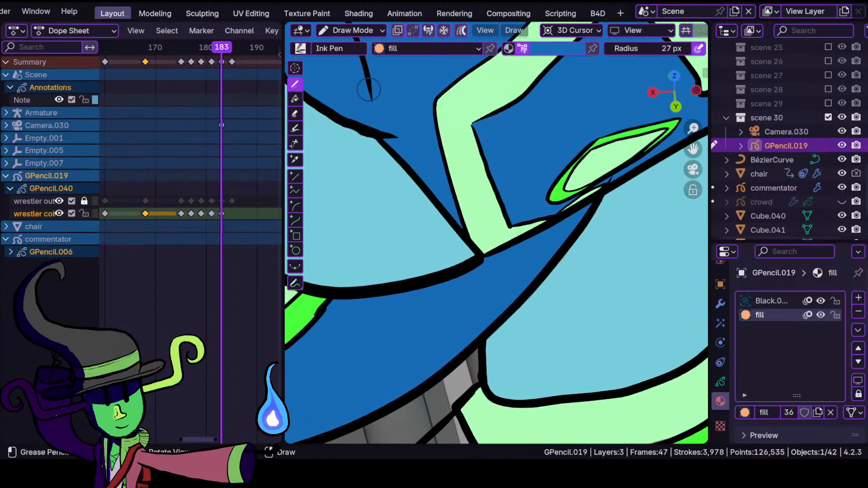
- Nudge the edge of the blue band's fill against the black outline in Sculpt Mode
left_click(354, 30)
left_click(348, 75)
left_click_drag(577, 268, 571, 277)
middle_click_drag(571, 278, 600, 364, "ctrl")
mouse_move(533, 343)
middle_mouse_down("ctrl")
mouse_move(468, 311)
mouse_move(480, 318)
mouse_move(498, 267)
middle_mouse_up("ctrl")
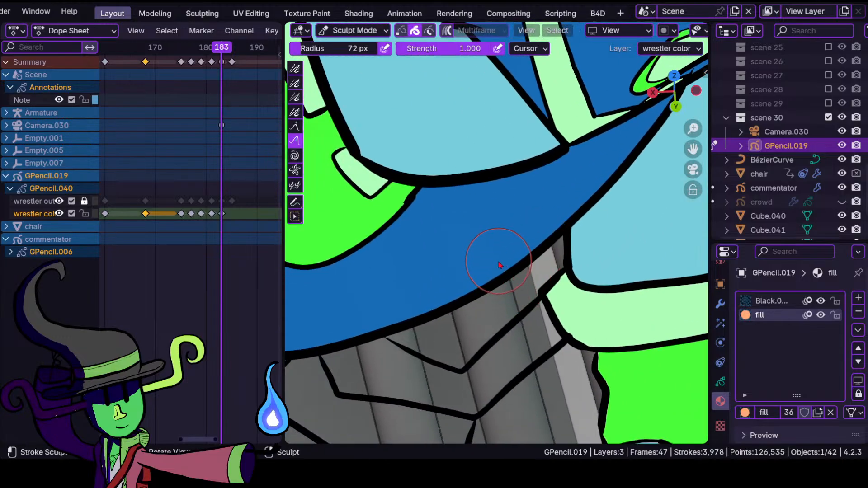
- Fill the V-shaped panel below the blue band with the light blue palette colour in Draw Mode
left_click(355, 30)
left_click(364, 89)
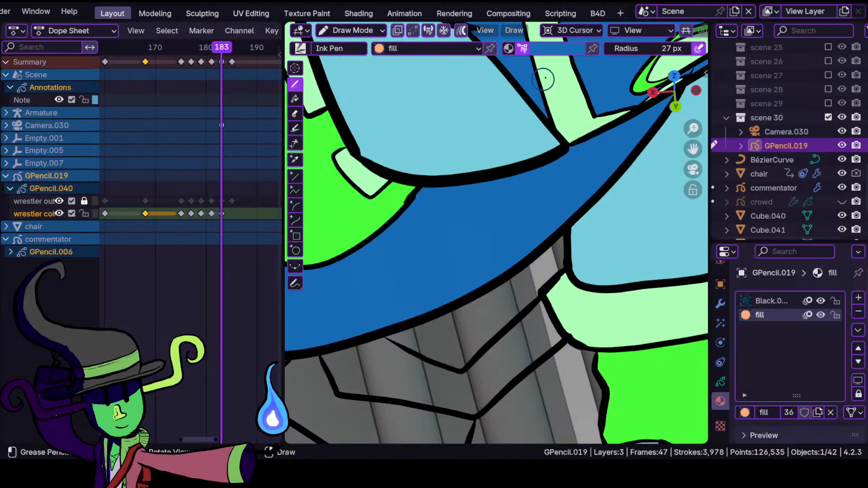
left_click(575, 50)
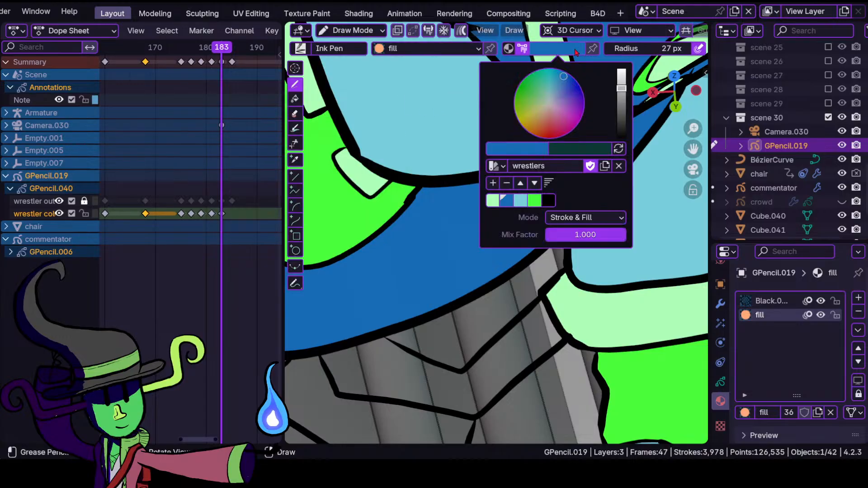
left_click(520, 205)
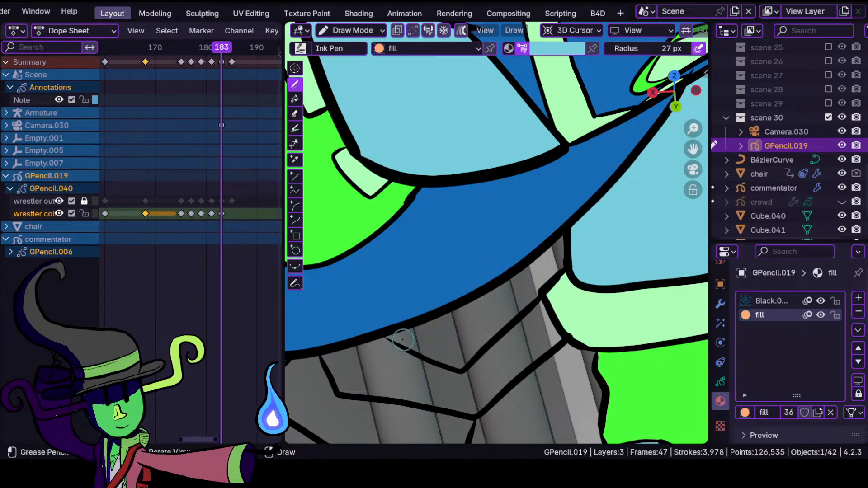
left_click_drag(382, 338, 386, 340, "shift")
mouse_move(472, 375)
left_mouse_down("shift")
mouse_move(566, 264)
mouse_move(564, 242)
mouse_move(451, 312)
mouse_move(410, 358)
left_mouse_up("shift")
- Tuck the light blue fill's pointed tip inside the outline in Sculpt Mode
mouse_move(410, 358)
middle_mouse_down("ctrl")
mouse_move(416, 310)
mouse_move(467, 252)
middle_mouse_up("ctrl")
left_click(353, 30)
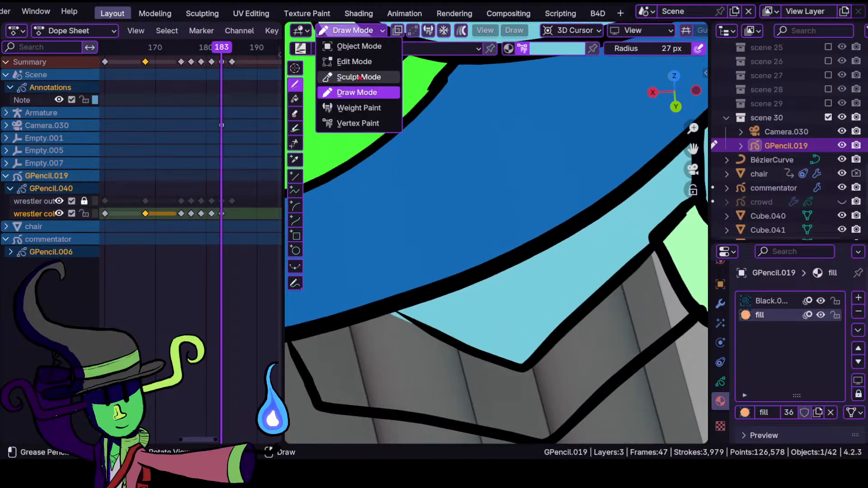
left_click(360, 77)
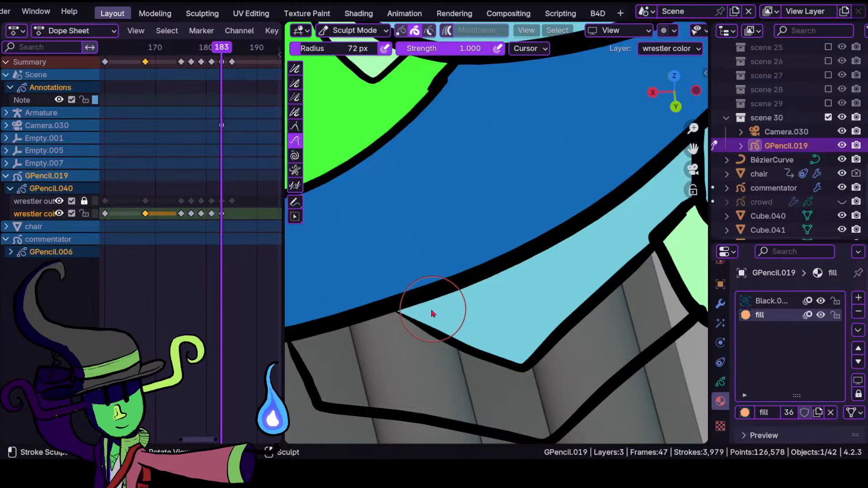
- Draw a black V-shaped line inside the light blue panel on the wrestler outline layer, tracing the onion-skin ghost with the Black.038 material
key("shift+alt+z")
left_click(39, 202)
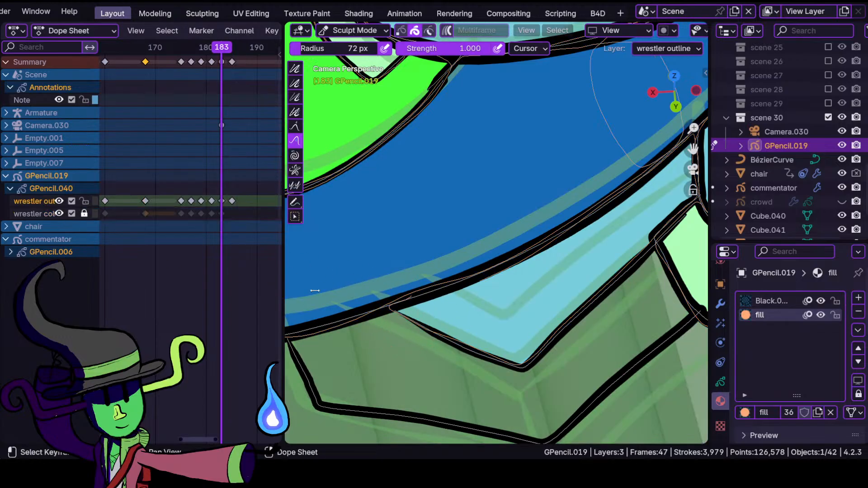
left_click(771, 301)
middle_click_drag(486, 265, 405, 297, "shift")
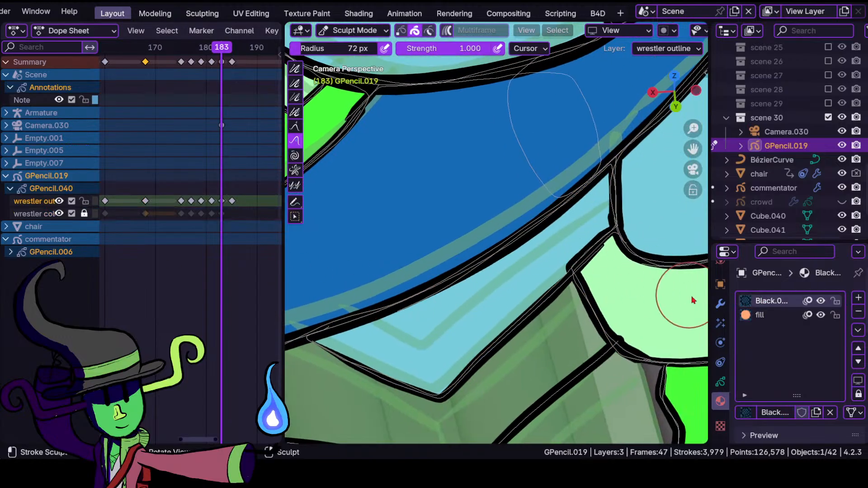
left_click(354, 30)
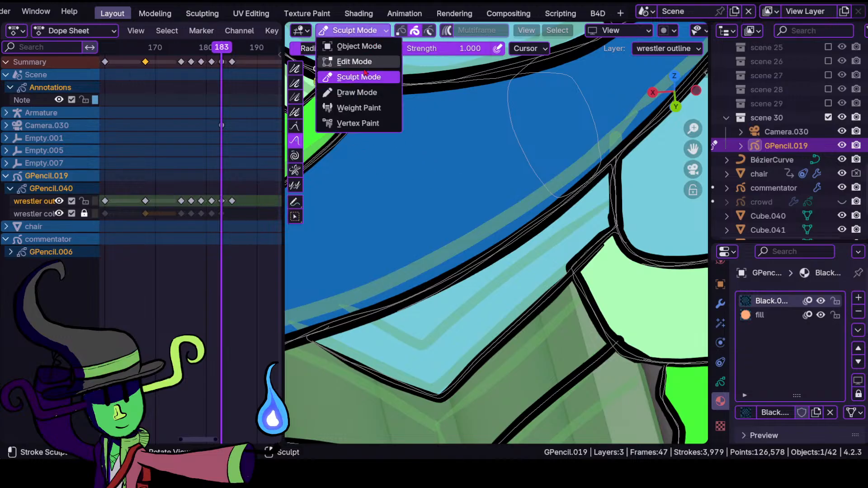
left_click(378, 95)
left_click(557, 49)
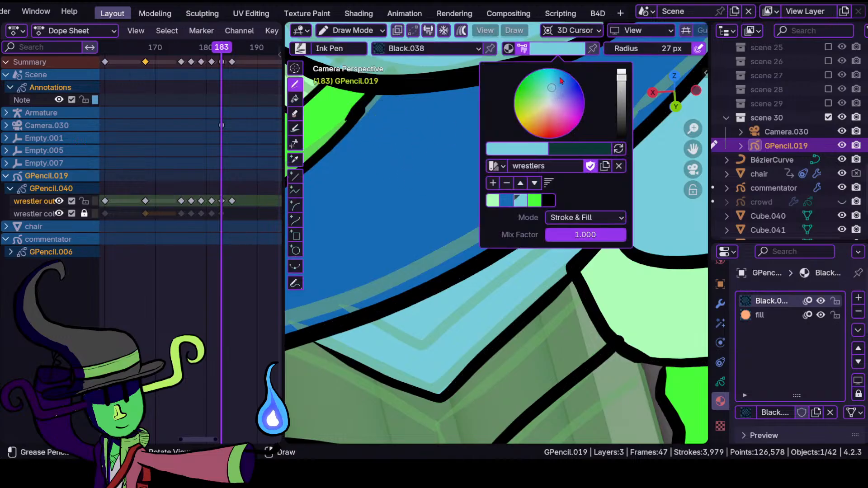
left_click(548, 202)
mouse_move(372, 321)
left_mouse_down("shift")
mouse_move(430, 352)
mouse_move(471, 301)
mouse_move(566, 231)
left_mouse_up("shift")
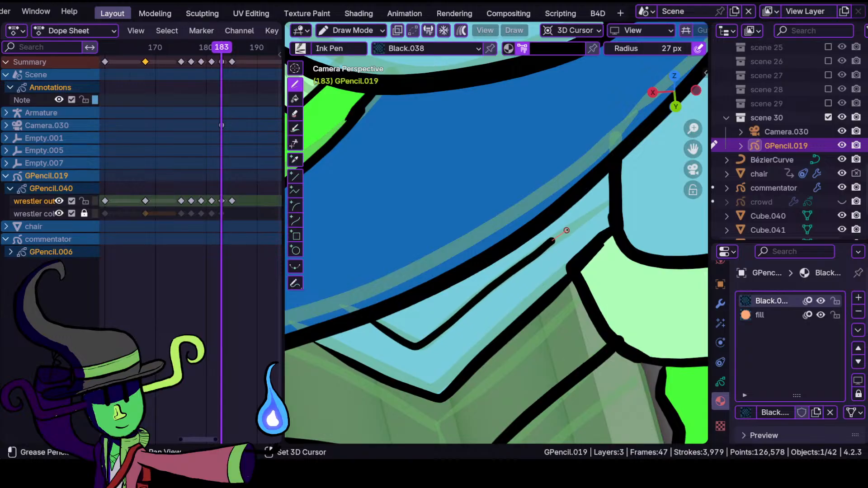
left_click_drag(622, 192, 622, 191, "shift")
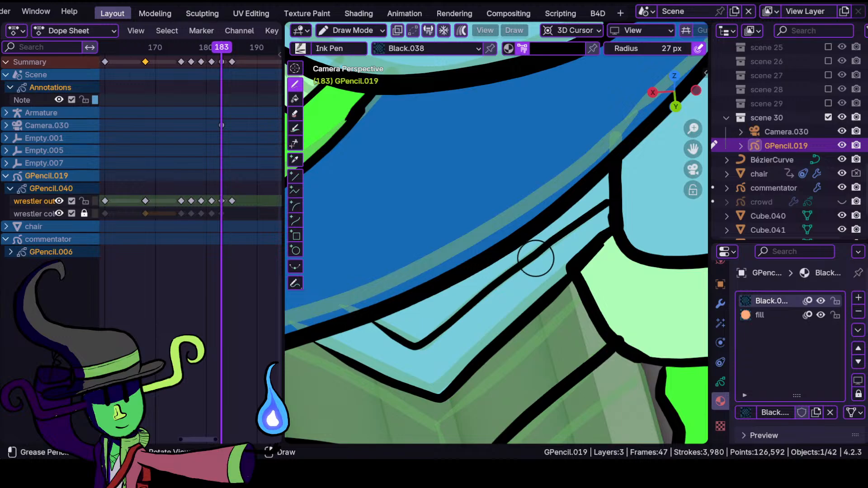
- Make the fill material active with the palette's dark blue as the drawing colour and hide the viewport overlays
mouse_move(481, 223)
middle_mouse_down("ctrl")
mouse_move(490, 284)
mouse_move(499, 224)
middle_mouse_up("ctrl")
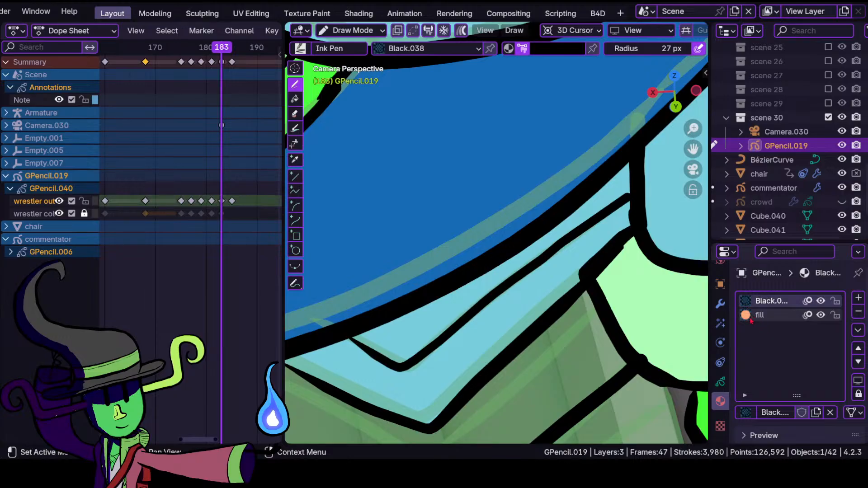
left_click(753, 315)
left_click(350, 30)
left_click(576, 51)
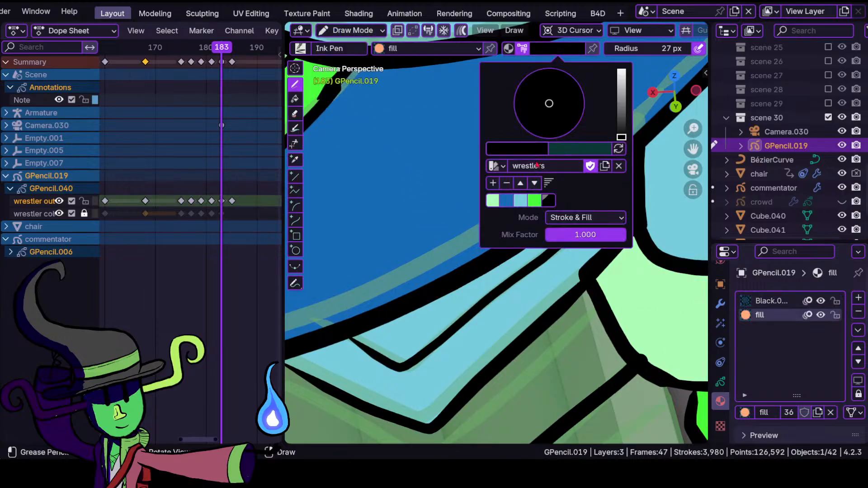
left_click(504, 202)
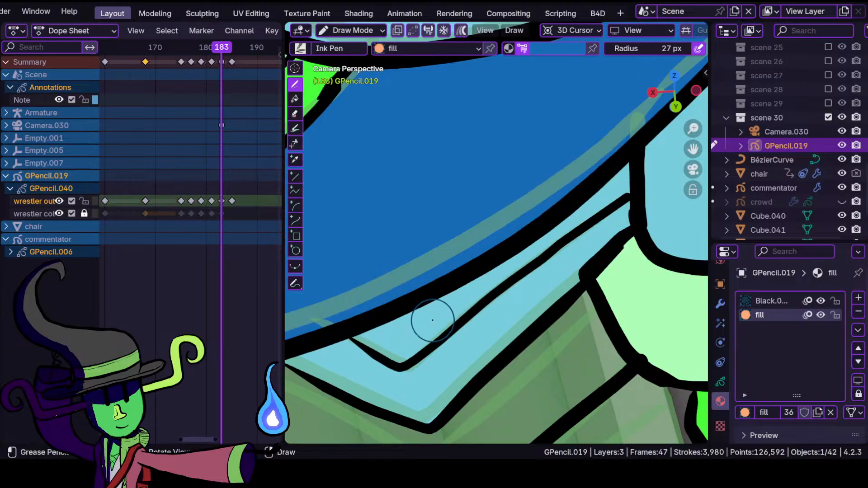
key("alt+shift+z")
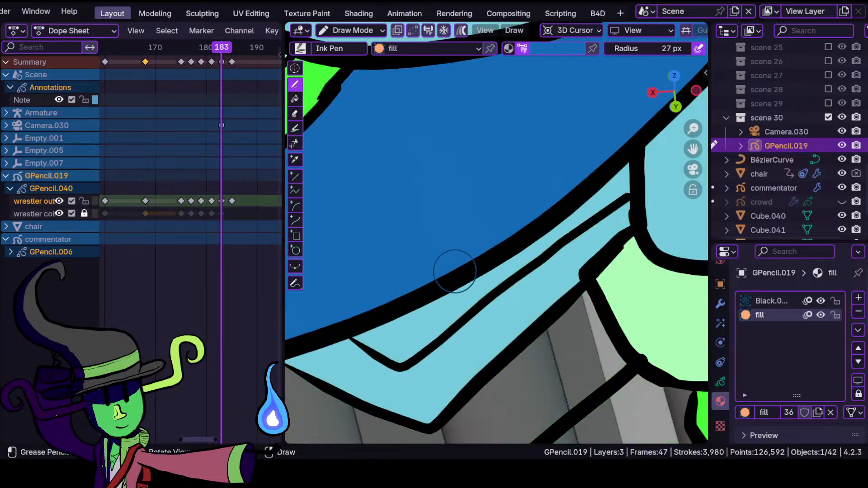
- Fill the sliver between the blue band and the new V-shaped line with dark blue on the wrestler color layer
mouse_move(469, 270)
middle_mouse_down("ctrl")
mouse_move(453, 319)
mouse_move(417, 305)
middle_mouse_up("ctrl")
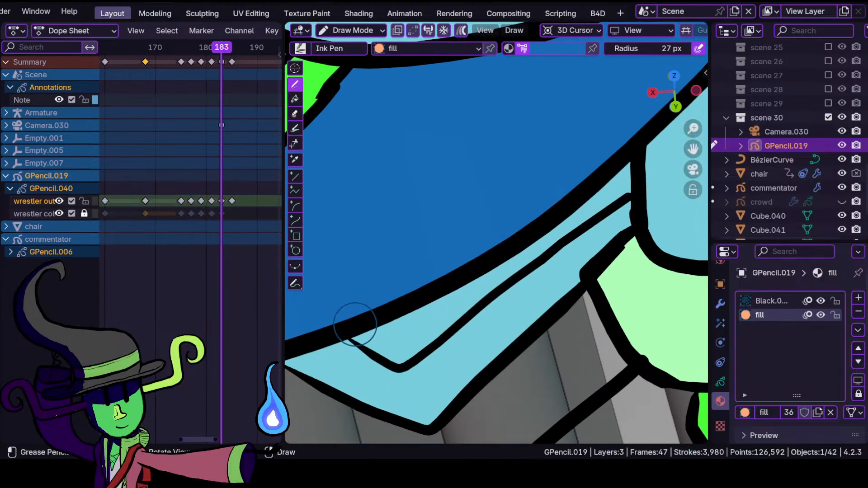
left_click_drag(347, 329, 351, 339)
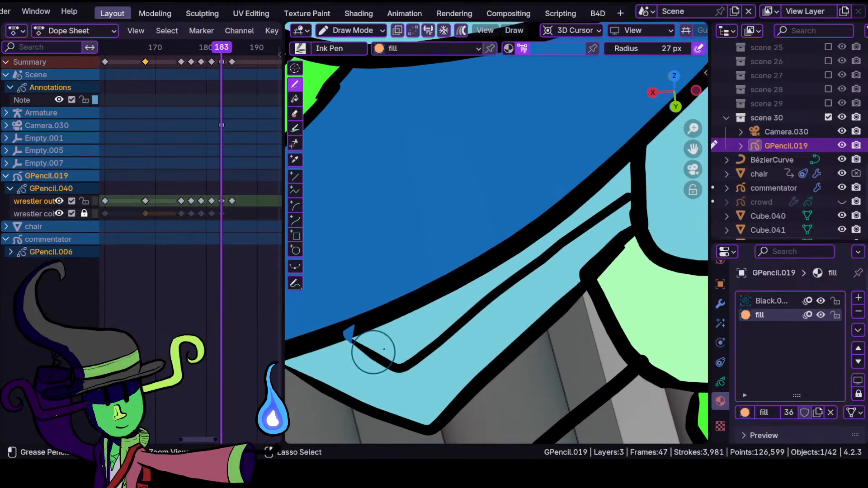
key("ctrl+z")
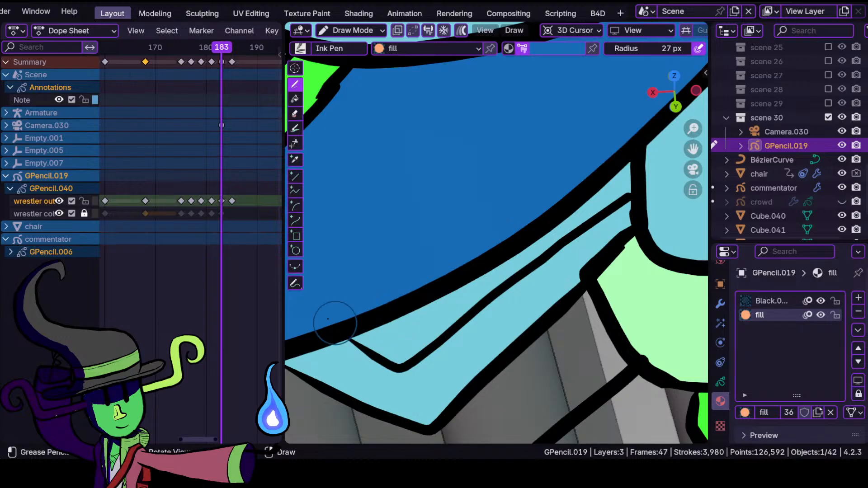
left_click(34, 213)
mouse_move(453, 298)
middle_mouse_down("ctrl")
mouse_move(457, 346)
mouse_move(483, 282)
mouse_move(442, 316)
mouse_move(447, 358)
mouse_move(447, 334)
middle_mouse_up("ctrl")
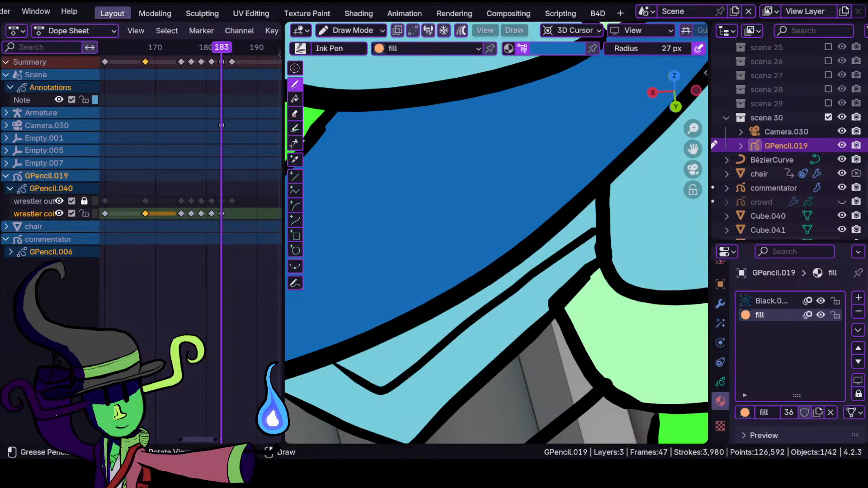
left_click_drag(590, 201, 456, 298)
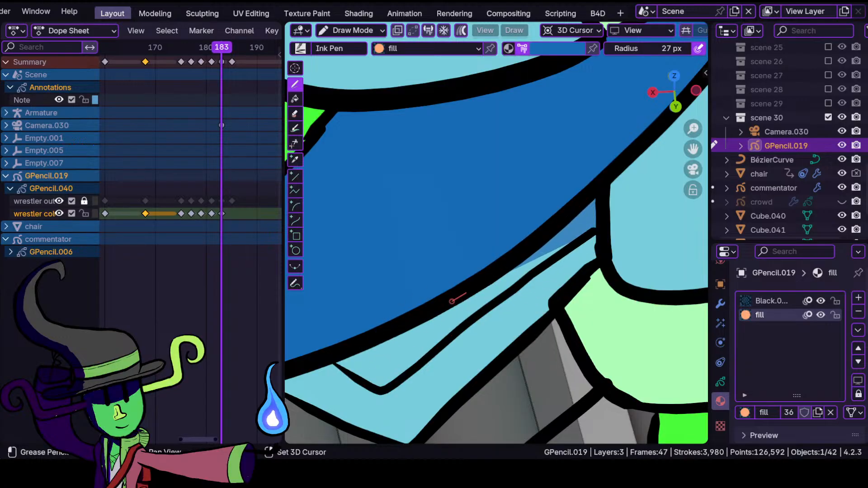
mouse_move(323, 357)
left_mouse_down()
mouse_move(380, 391)
mouse_move(400, 392)
left_mouse_up()
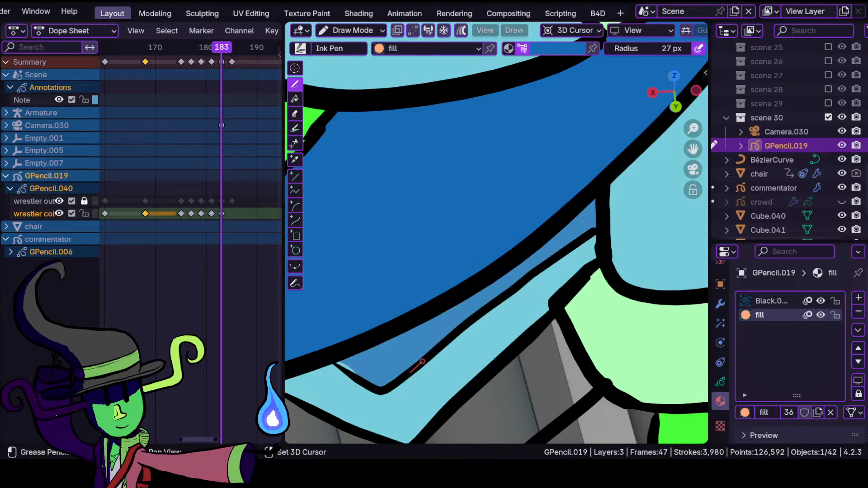
left_click_drag(543, 265, 549, 261, "shift")
- Adjust the edge of the new dark blue sliver's fill to meet its outline in Sculpt Mode
middle_click_drag(476, 325, 430, 318, "ctrl")
middle_click_drag(430, 318, 522, 255, "shift")
left_click(357, 30)
left_click(357, 76)
left_click_drag(409, 319, 406, 323)
- Fill the wider V-shaped panel beneath the light blue one with the palette's pale green in Draw Mode
mouse_move(414, 315)
middle_mouse_down("ctrl")
mouse_move(454, 364)
mouse_move(424, 374)
middle_mouse_up("ctrl")
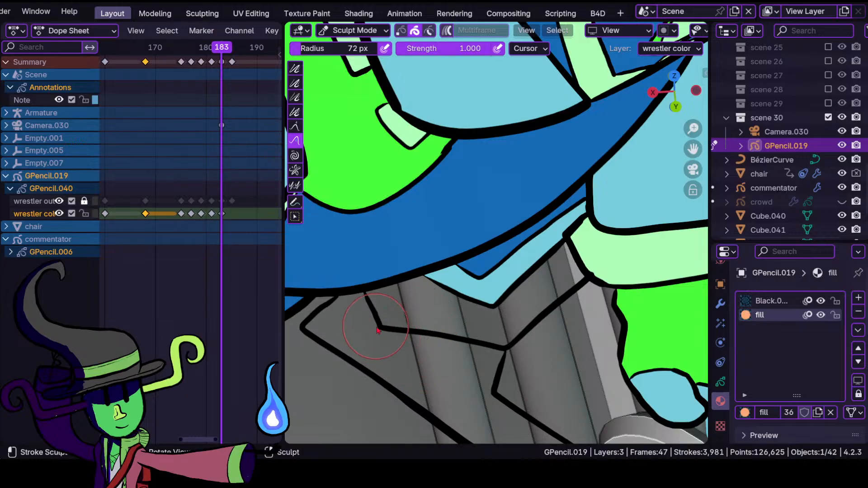
middle_click_drag(417, 327, 423, 275, "ctrl")
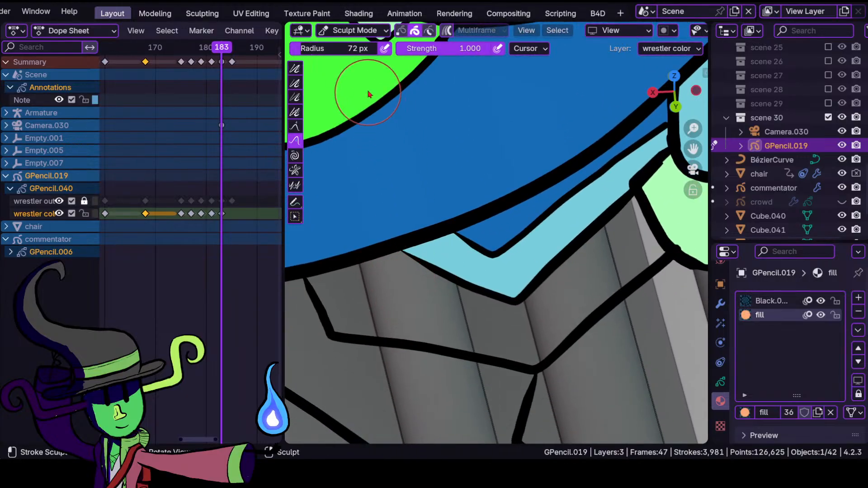
left_click(353, 30)
left_click(357, 91)
left_click(559, 49)
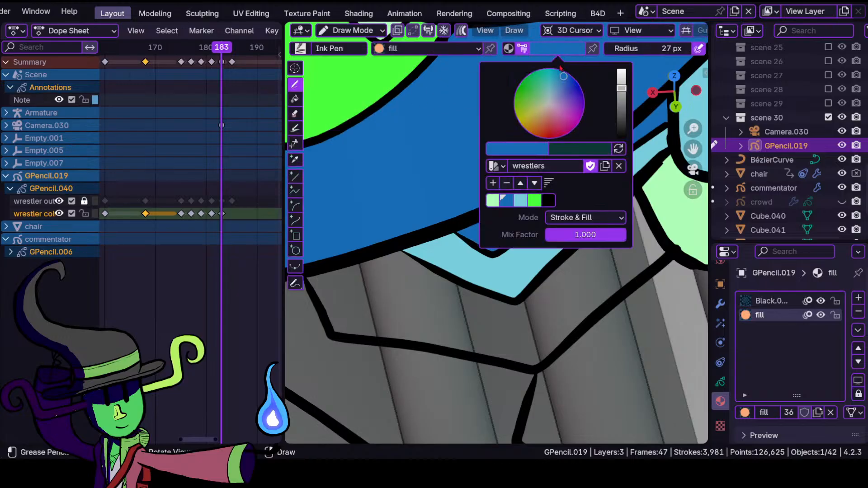
left_click(494, 201)
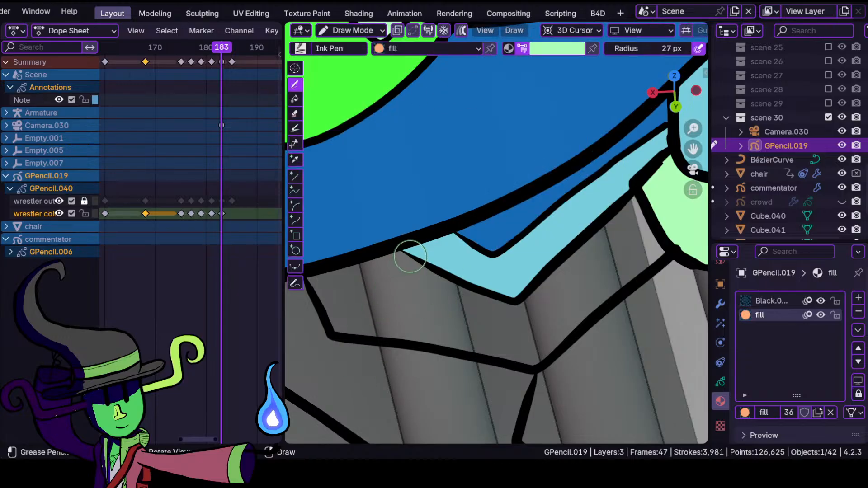
mouse_move(332, 270)
left_mouse_down()
mouse_move(329, 333)
mouse_move(513, 367)
mouse_move(536, 364)
mouse_move(666, 248)
mouse_move(646, 206)
mouse_move(620, 204)
mouse_move(533, 284)
mouse_move(484, 292)
mouse_move(508, 298)
left_mouse_up()
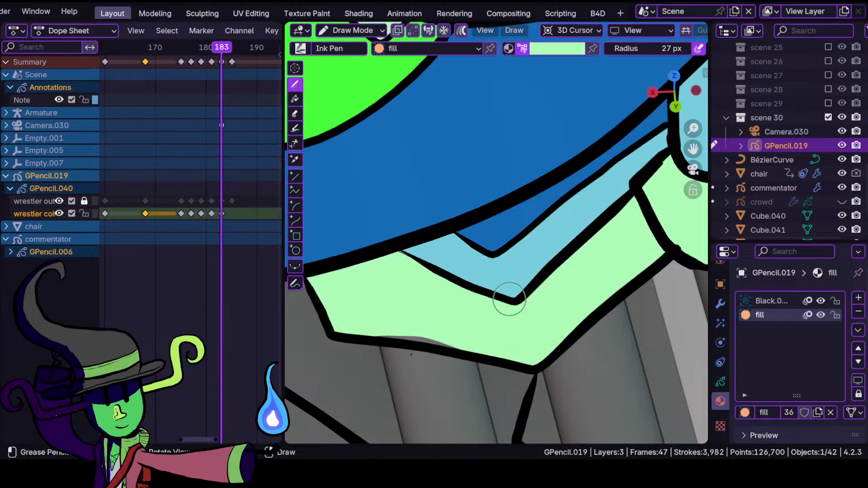
- Pull the pale green fill's lower edge down to its outline in Sculpt Mode to close the gap
mouse_move(393, 345)
middle_mouse_down()
mouse_move(428, 294)
mouse_move(412, 290)
mouse_move(384, 235)
middle_mouse_up()
left_click(377, 31)
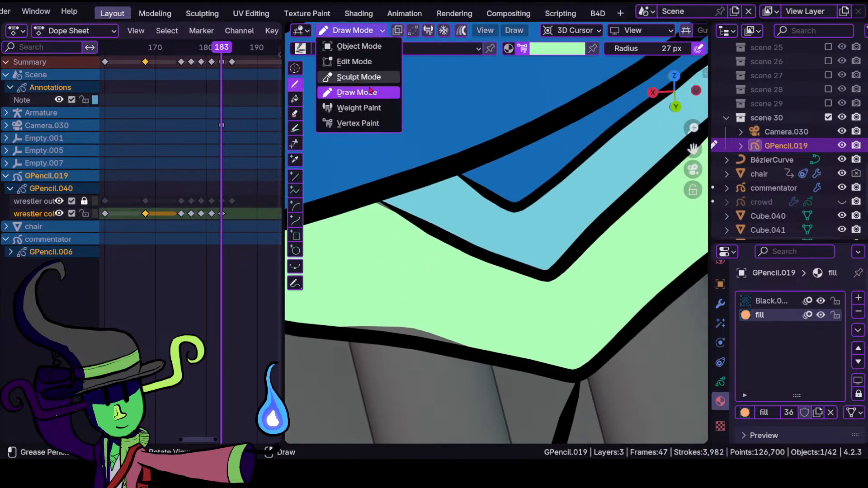
left_click(358, 76)
mouse_move(426, 334)
left_mouse_down()
mouse_move(429, 349)
mouse_move(452, 346)
left_mouse_up()
- Push the pale green fill's upper edge under the blue band's outline, near the light blue panel's tip
middle_click_drag(376, 202, 431, 284, "shift")
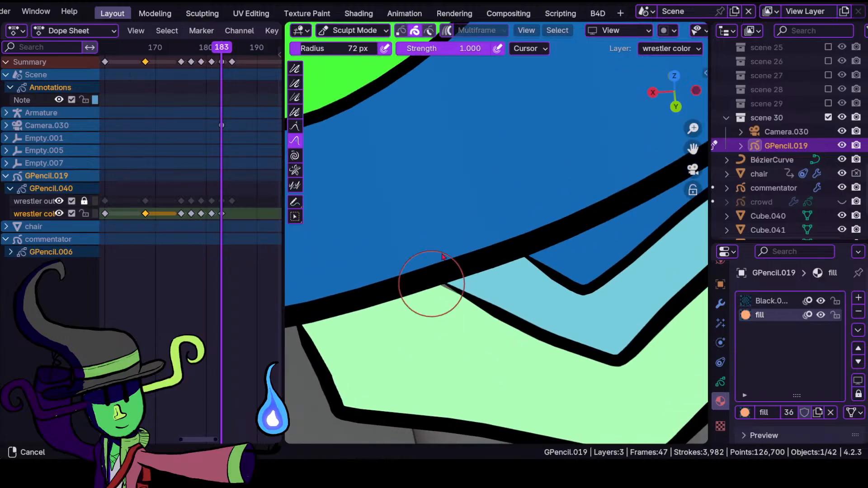
scroll(430, 285, "up", 2)
left_click_drag(411, 324, 411, 309)
mouse_move(414, 327)
left_mouse_down()
mouse_move(424, 325)
mouse_move(423, 308)
left_mouse_up()
scroll(372, 274, "down", 4)
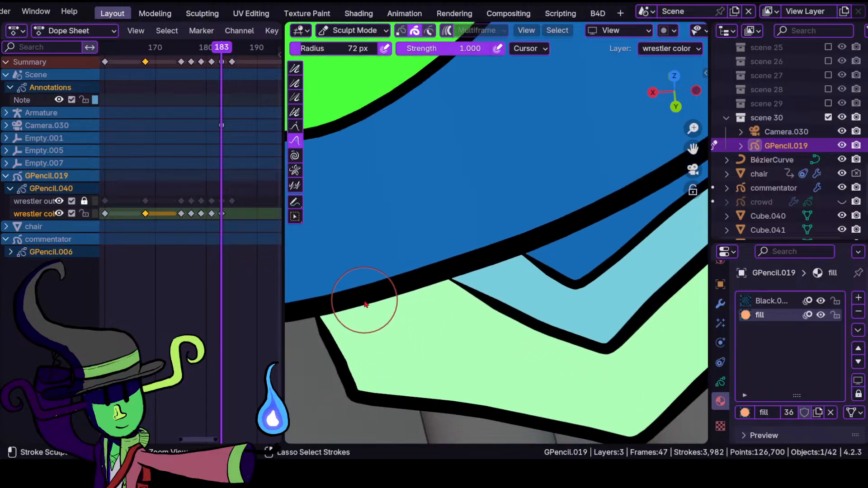
scroll(386, 343, "up", 4)
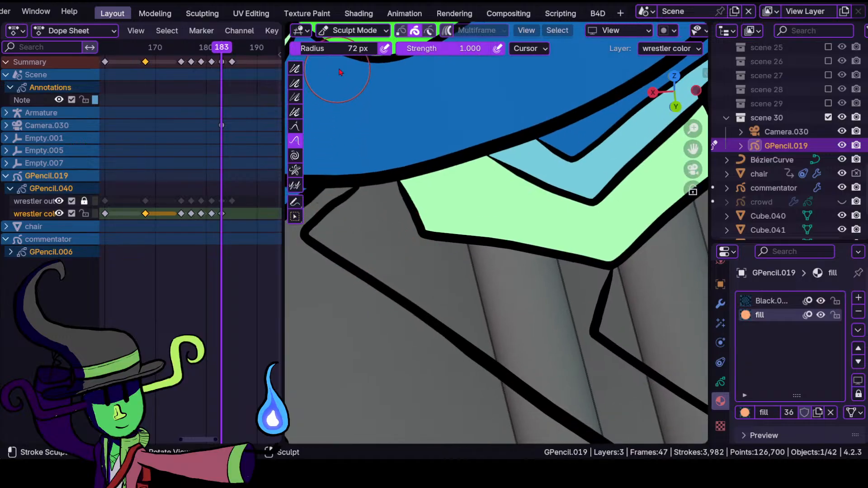
- Fill the angular panel beneath the pale green V-shaped band with the palette's bright green in Draw Mode
left_click(353, 31)
left_click(361, 92)
left_click(552, 50)
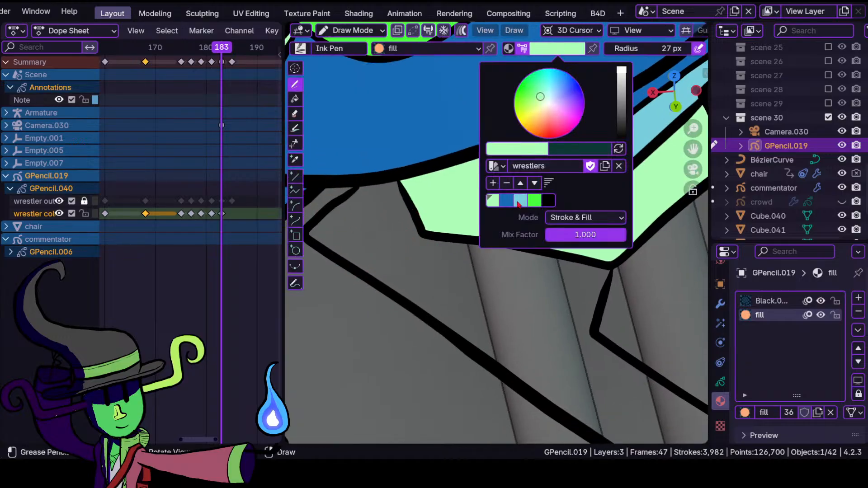
left_click(537, 202)
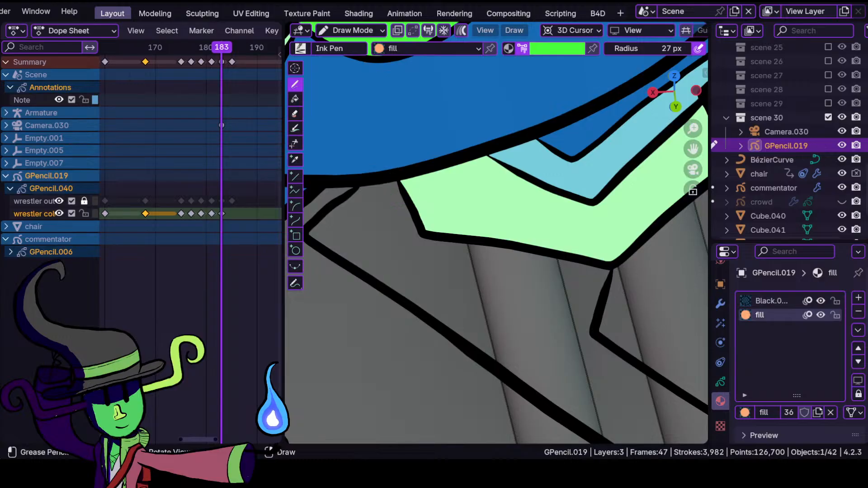
mouse_move(396, 183)
left_mouse_down()
mouse_move(352, 195)
mouse_move(321, 221)
mouse_move(336, 253)
mouse_move(387, 293)
mouse_move(595, 435)
mouse_move(642, 373)
mouse_move(671, 394)
left_mouse_up()
mouse_move(604, 343)
left_mouse_down()
mouse_move(411, 194)
mouse_move(528, 239)
mouse_move(596, 254)
mouse_move(412, 230)
left_mouse_up()
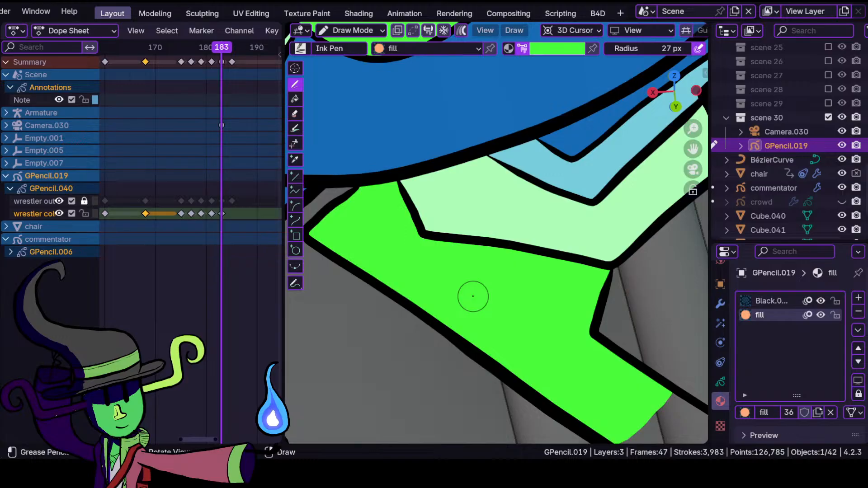
- Return to the camera view and fill the remaining gap between the bright green panel and the neighbouring fist with bright green
mouse_move(510, 305)
middle_mouse_down("ctrl")
mouse_move(500, 401)
mouse_move(535, 295)
mouse_move(344, 327)
mouse_move(389, 234)
middle_mouse_up("ctrl")
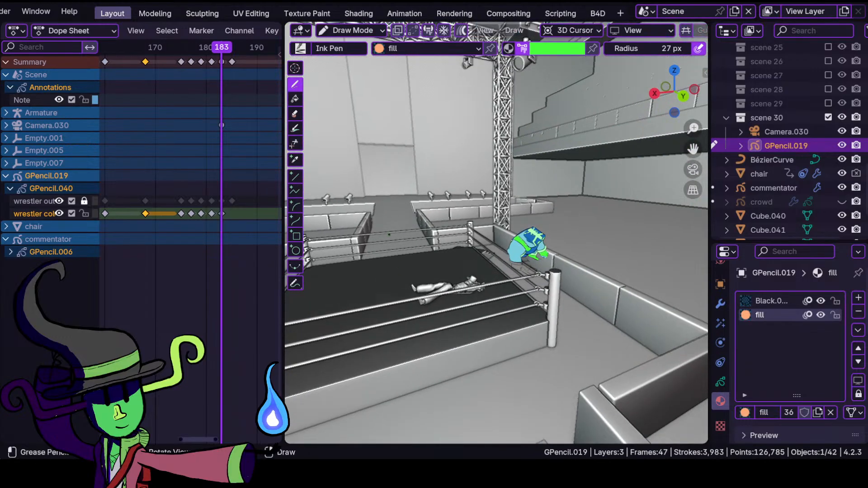
key("KP_0")
mouse_move(461, 289)
middle_mouse_down("ctrl")
mouse_move(484, 280)
mouse_move(445, 236)
middle_mouse_up("ctrl")
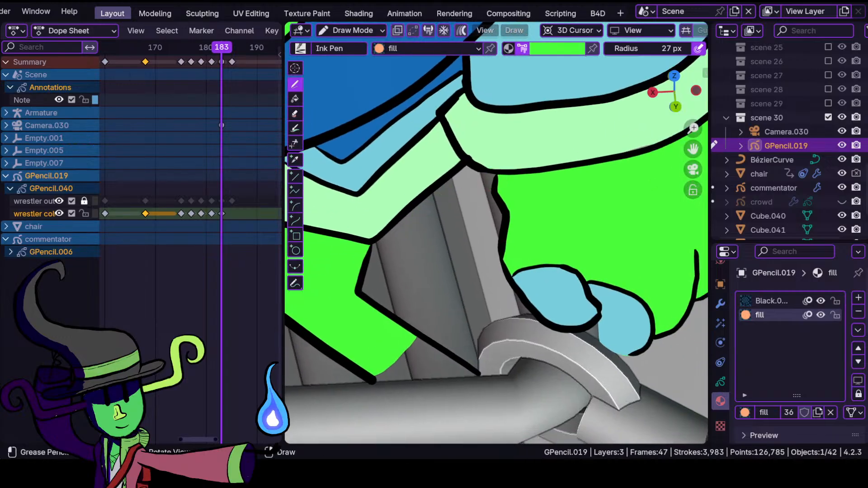
mouse_move(490, 178)
left_mouse_down()
mouse_move(430, 194)
mouse_move(382, 238)
mouse_move(364, 292)
mouse_move(377, 379)
mouse_move(484, 376)
mouse_move(476, 331)
mouse_move(494, 316)
mouse_move(532, 313)
mouse_move(510, 285)
left_mouse_up()
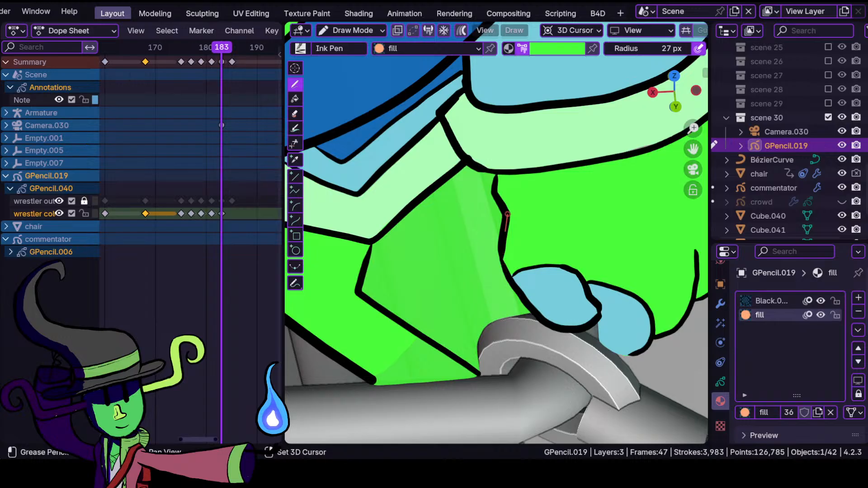
left_click_drag(510, 194, 499, 183, "shift")
mouse_move(468, 204)
middle_mouse_down("ctrl")
mouse_move(462, 294)
mouse_move(458, 223)
middle_mouse_up("ctrl")
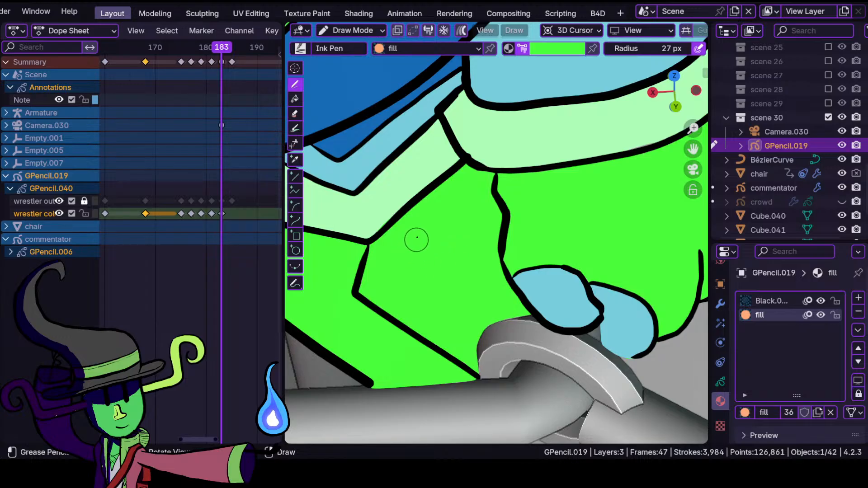
mouse_move(430, 218)
middle_mouse_down("ctrl")
mouse_move(453, 248)
mouse_move(446, 262)
middle_mouse_up("ctrl")
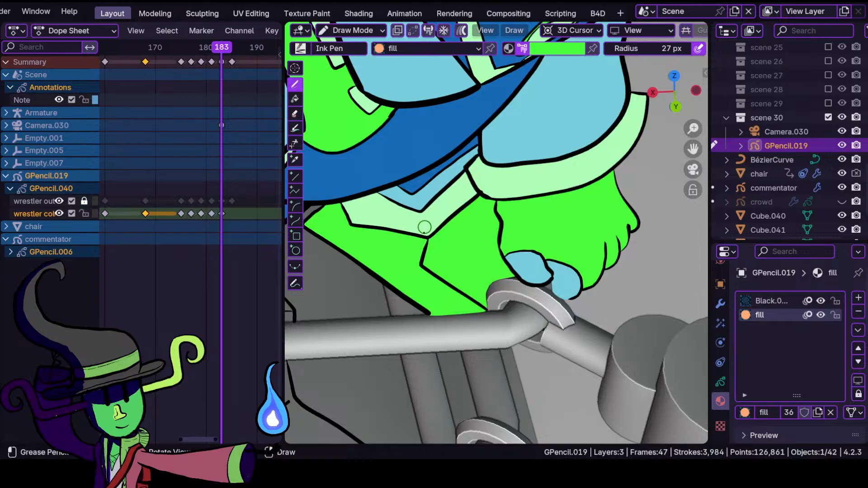
- Fill the four-sided panel beneath the narrow dark blue sliver with the palette's light blue and save the file
middle_click_drag(421, 315, 408, 244, "ctrl")
middle_click_drag(406, 279, 485, 313, "shift")
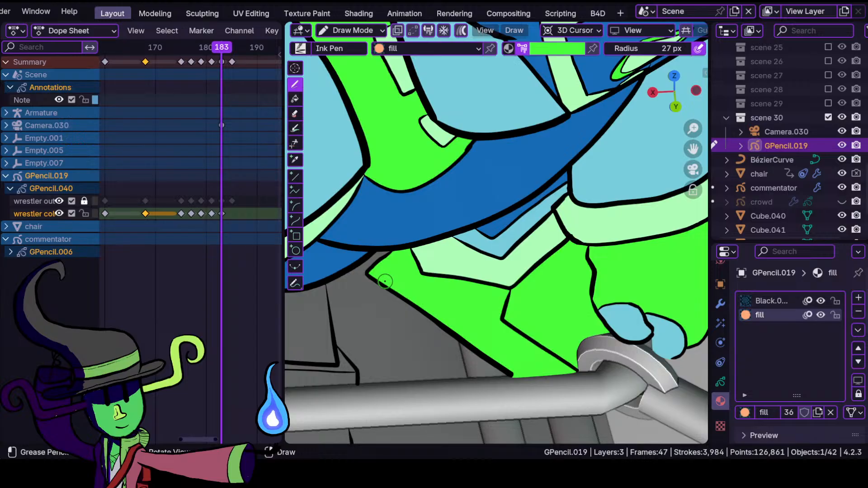
mouse_move(381, 320)
middle_mouse_down("ctrl")
mouse_move(449, 310)
mouse_move(451, 273)
mouse_move(428, 226)
mouse_move(449, 230)
mouse_move(435, 248)
mouse_move(434, 326)
middle_mouse_up("ctrl")
middle_click_drag(434, 327, 457, 215, "ctrl")
left_click(566, 50)
left_click(520, 200)
mouse_move(359, 281)
middle_mouse_down("ctrl")
mouse_move(395, 284)
mouse_move(428, 232)
mouse_move(405, 248)
middle_mouse_up("ctrl")
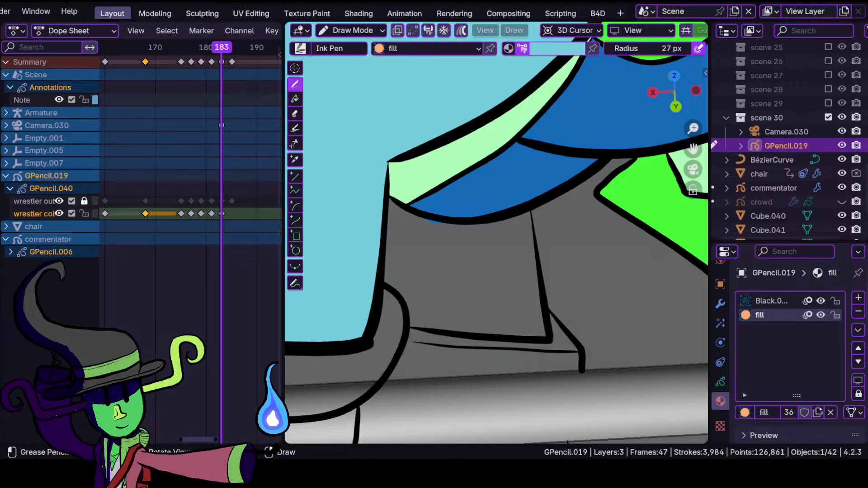
mouse_move(391, 201)
left_mouse_down()
mouse_move(402, 236)
mouse_move(383, 301)
mouse_move(420, 335)
mouse_move(548, 338)
mouse_move(532, 222)
mouse_move(422, 211)
left_mouse_up()
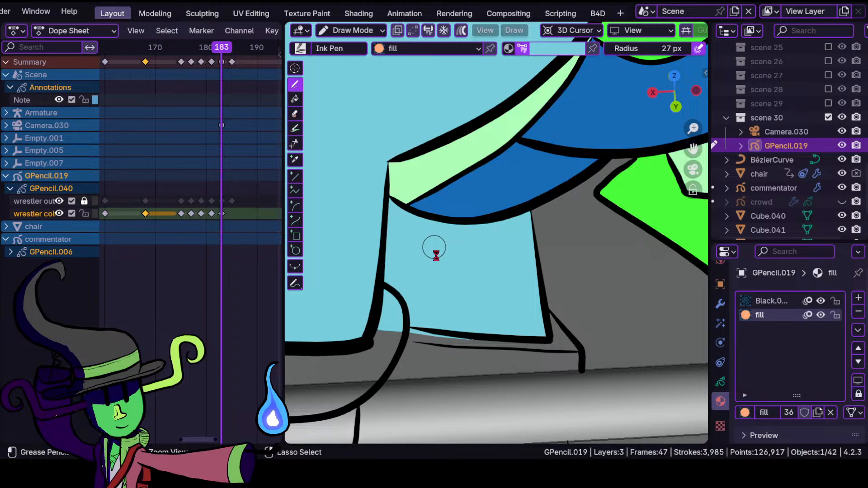
key("ctrl+s")
- Fill the thin trim strip below and beside the new light blue panel with the palette's pale green
mouse_move(466, 266)
middle_mouse_down("ctrl")
mouse_move(459, 265)
mouse_move(458, 337)
mouse_move(488, 250)
mouse_move(496, 316)
mouse_move(486, 306)
mouse_move(473, 333)
mouse_move(460, 285)
middle_mouse_up("ctrl")
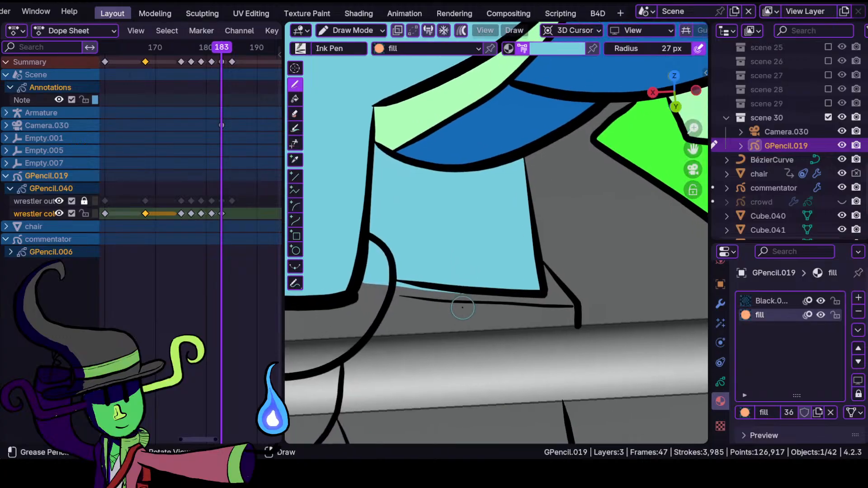
left_click(555, 51)
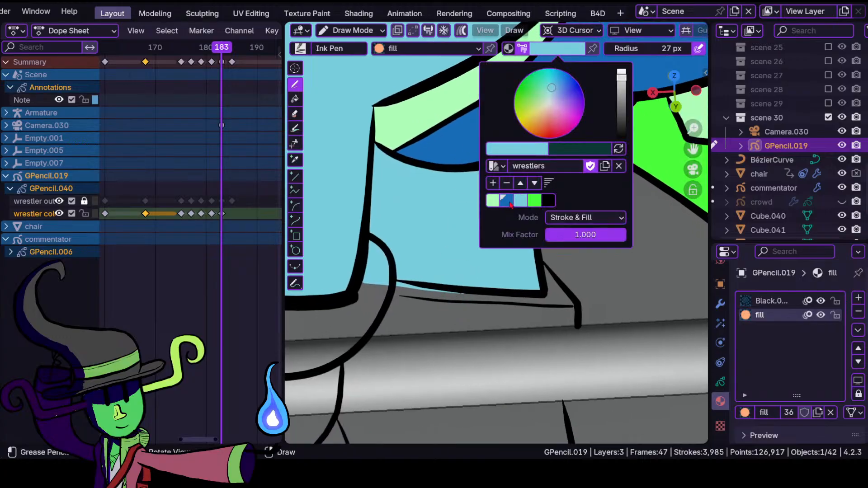
left_click(510, 204)
left_click(567, 51)
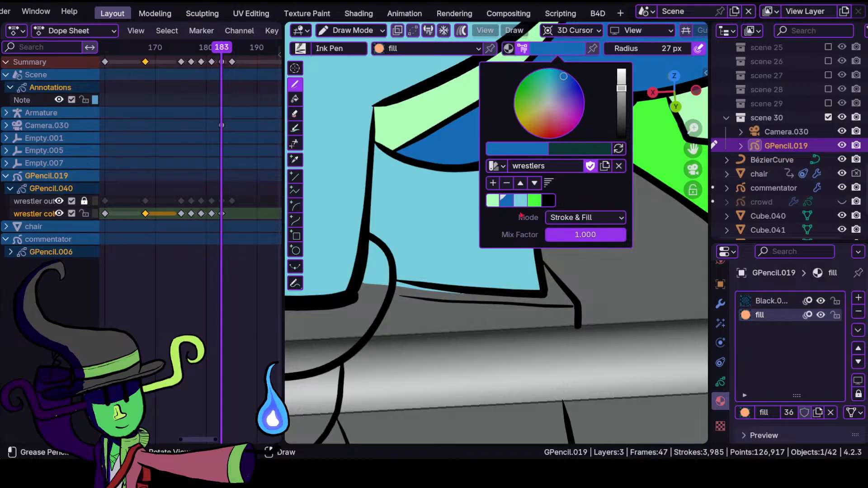
left_click(534, 201)
left_click(496, 201)
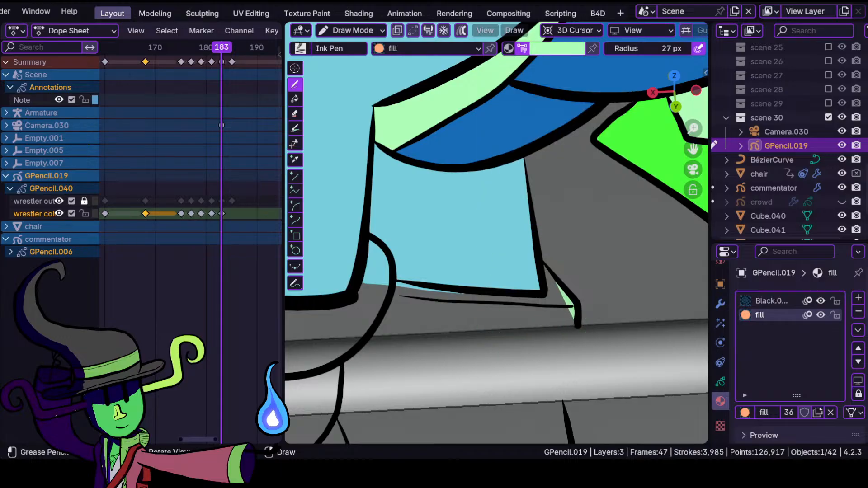
mouse_move(573, 316)
left_mouse_down()
mouse_move(546, 292)
mouse_move(386, 280)
mouse_move(381, 322)
mouse_move(356, 347)
left_mouse_up()
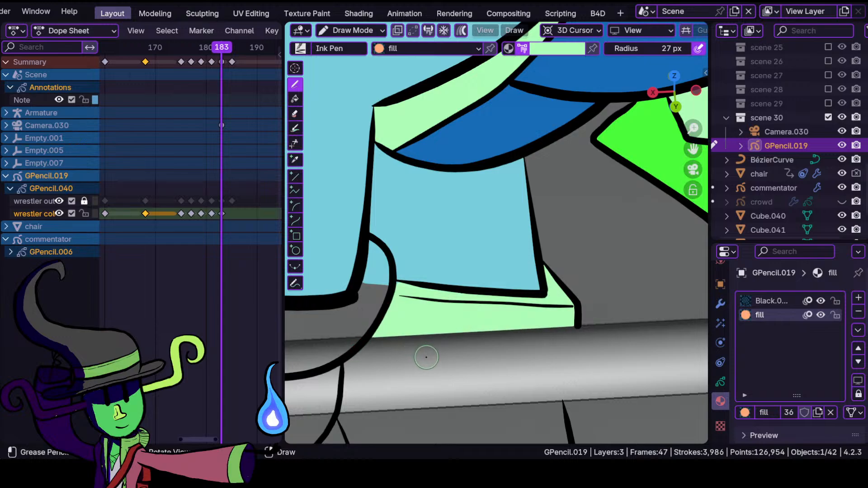
- Fill the curved cuff around the end of the large light blue sleeve with the same pale green
scroll(373, 307, "up", 3)
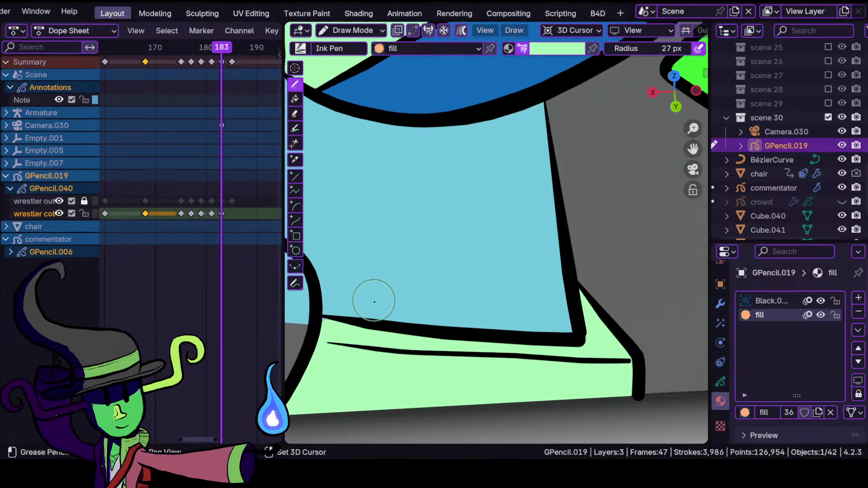
mouse_move(431, 263)
middle_mouse_down("ctrl")
mouse_move(384, 291)
mouse_move(474, 302)
mouse_move(409, 318)
middle_mouse_up("ctrl")
middle_click_drag(409, 318, 487, 325, "shift")
middle_click_drag(400, 295, 394, 311, "ctrl")
middle_click_drag(394, 312, 459, 337, "shift")
middle_click_drag(430, 289, 411, 309, "ctrl")
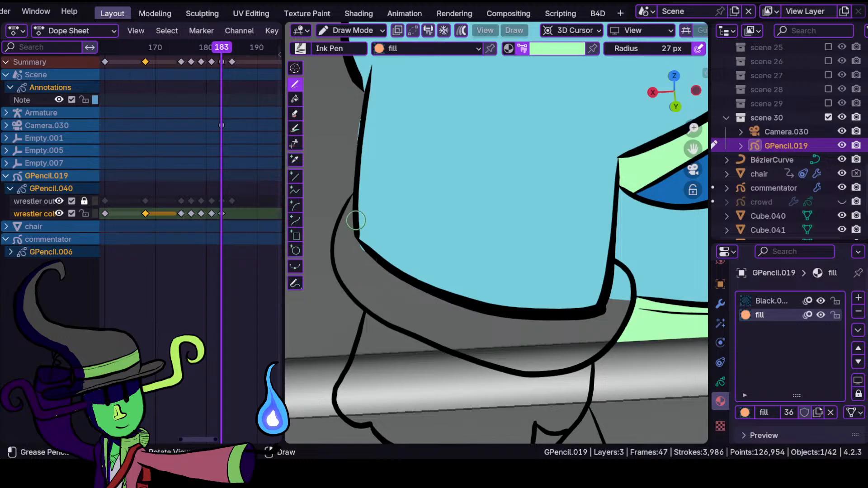
mouse_move(355, 204)
left_mouse_down()
mouse_move(350, 288)
mouse_move(381, 319)
mouse_move(437, 345)
mouse_move(535, 381)
mouse_move(611, 346)
mouse_move(636, 310)
mouse_move(614, 254)
mouse_move(598, 251)
mouse_move(605, 302)
mouse_move(582, 315)
mouse_move(533, 316)
mouse_move(436, 291)
mouse_move(361, 244)
mouse_move(349, 224)
left_mouse_up()
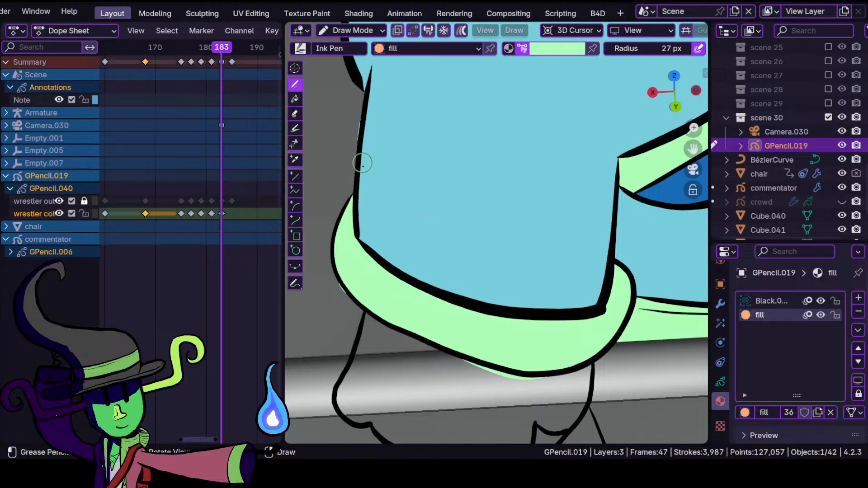
- Tuck the cuff's pale green fill behind its outline at the outer lower curve in Sculpt Mode
mouse_move(366, 265)
middle_mouse_down("shift")
mouse_move(490, 225)
mouse_move(439, 207)
mouse_move(409, 160)
middle_mouse_up("shift")
left_click(352, 30)
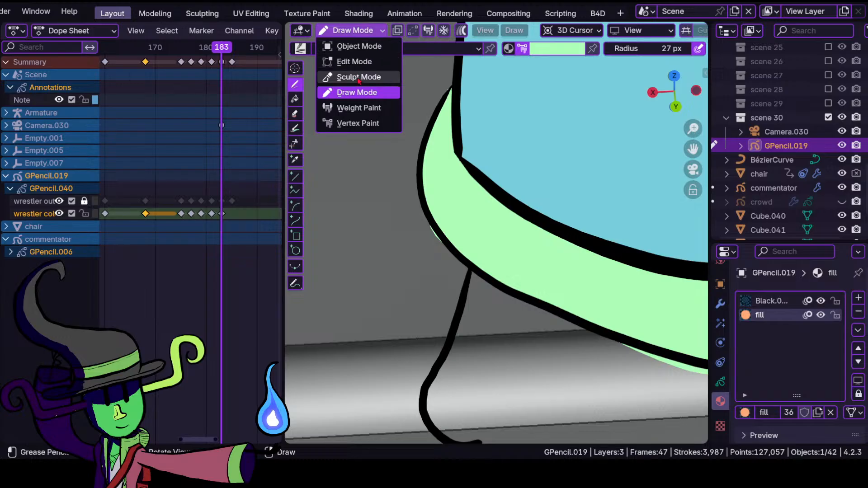
left_click(358, 77)
mouse_move(422, 254)
middle_mouse_down("ctrl")
mouse_move(439, 283)
mouse_move(374, 258)
mouse_move(398, 228)
middle_mouse_up("ctrl")
middle_click_drag(398, 227, 438, 236, "shift")
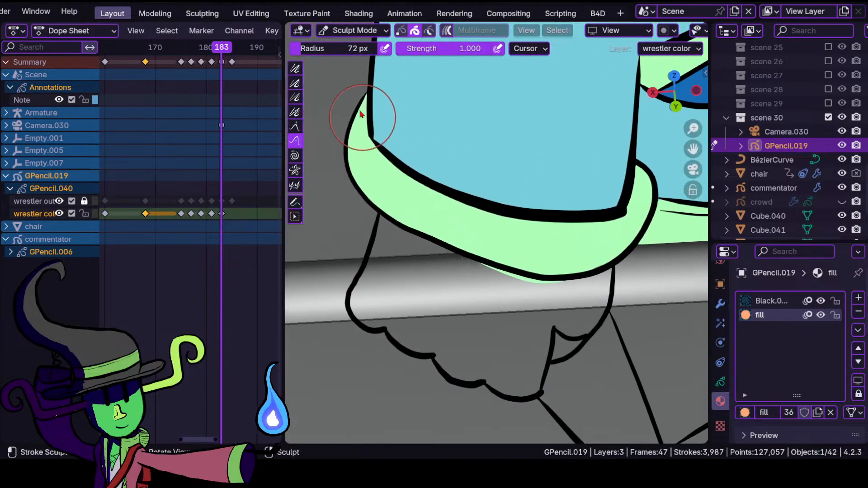
- Fill the fist below the cuff with the palette's bright green in Draw Mode, following the scalloped finger outlines
left_click(377, 30)
left_click(357, 92)
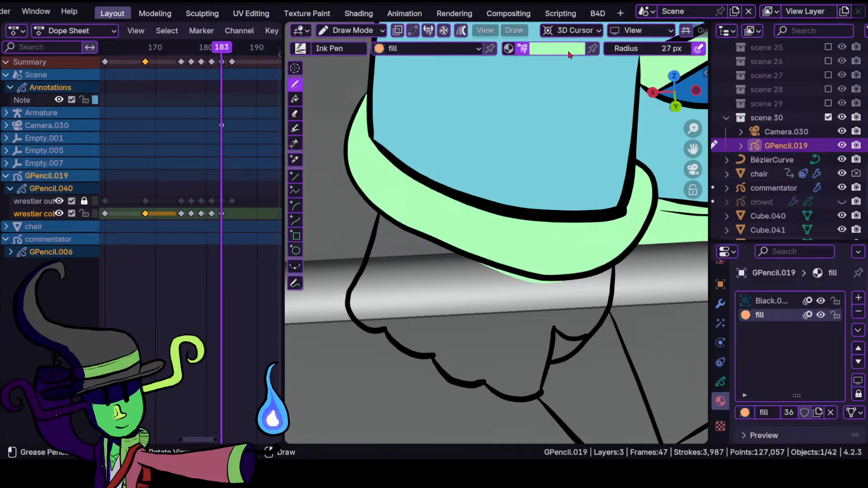
left_click(557, 48)
left_click(539, 205)
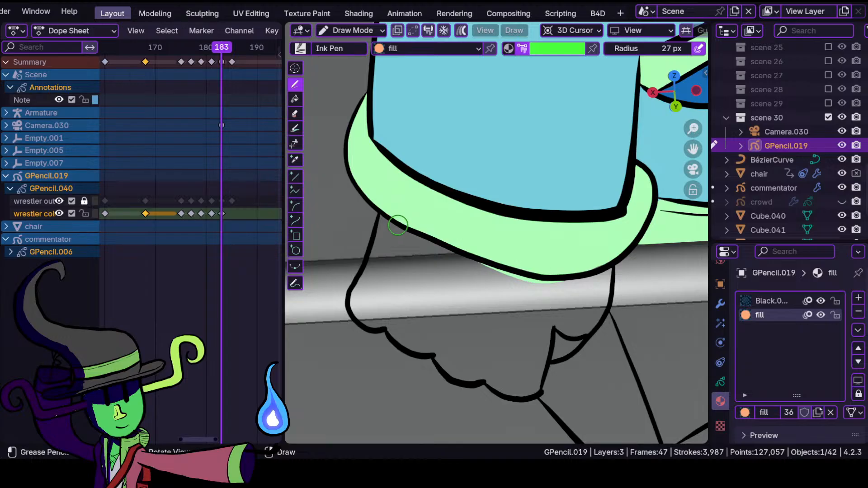
mouse_move(362, 273)
left_mouse_down()
mouse_move(371, 325)
mouse_move(441, 366)
mouse_move(528, 396)
mouse_move(540, 389)
mouse_move(552, 329)
mouse_move(594, 332)
mouse_move(610, 307)
mouse_move(612, 249)
mouse_move(556, 274)
mouse_move(384, 222)
left_mouse_up()
mouse_move(452, 249)
middle_mouse_down("ctrl")
mouse_move(455, 377)
mouse_move(510, 245)
mouse_move(382, 221)
middle_mouse_up("ctrl")
mouse_move(416, 297)
middle_mouse_down("ctrl")
mouse_move(419, 256)
mouse_move(442, 232)
middle_mouse_up("ctrl")
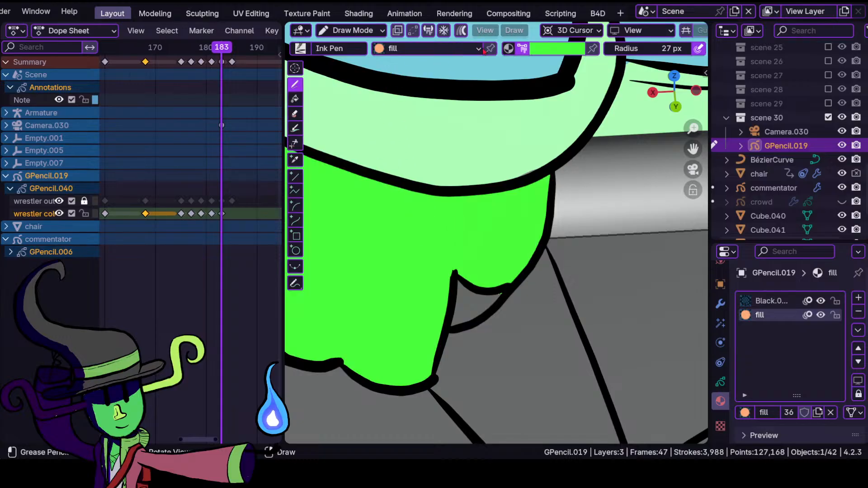
- Choose the palette's light blue as the drawing colour and widen the 3D viewport by narrowing the Dope Sheet
left_click(548, 52)
left_click(521, 203)
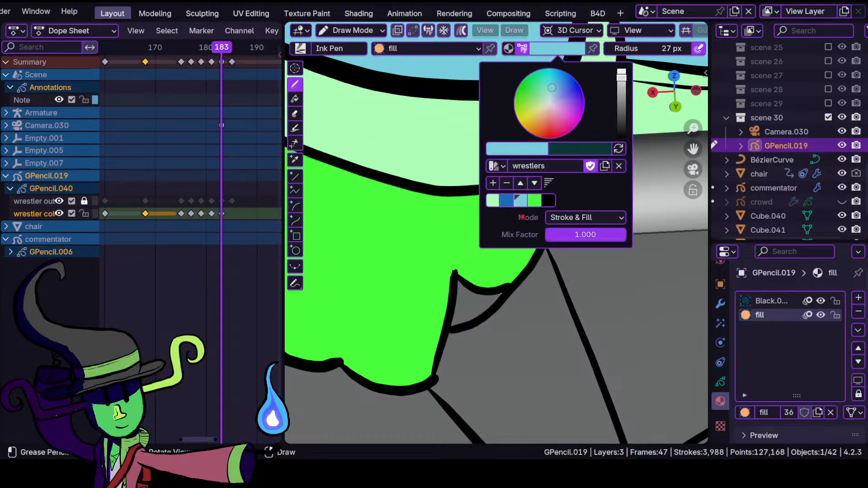
mouse_move(439, 227)
middle_mouse_down("ctrl")
mouse_move(455, 295)
mouse_move(441, 252)
middle_mouse_up("ctrl")
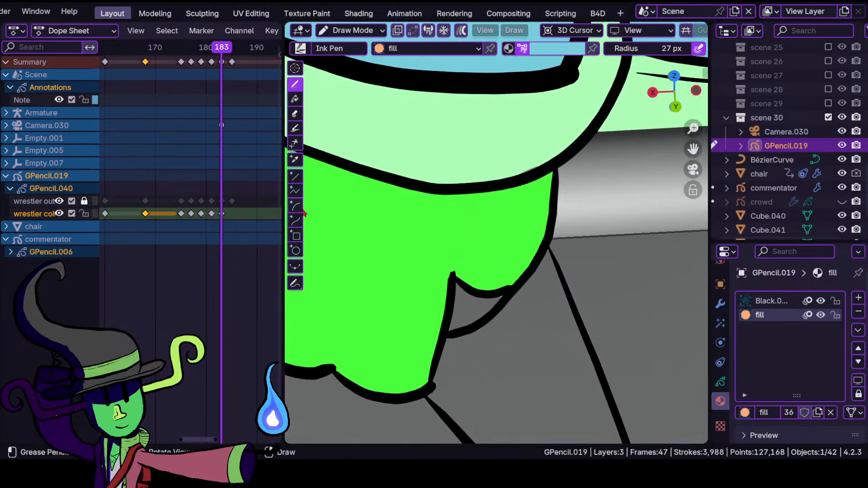
mouse_move(303, 209)
left_mouse_down()
mouse_move(311, 209)
mouse_move(305, 215)
left_mouse_up()
scroll(336, 209, "up", 2)
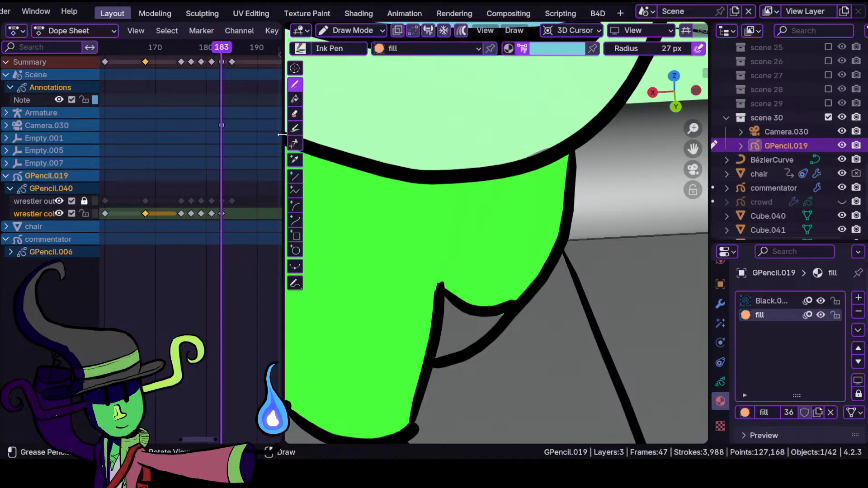
left_click_drag(282, 134, 148, 136)
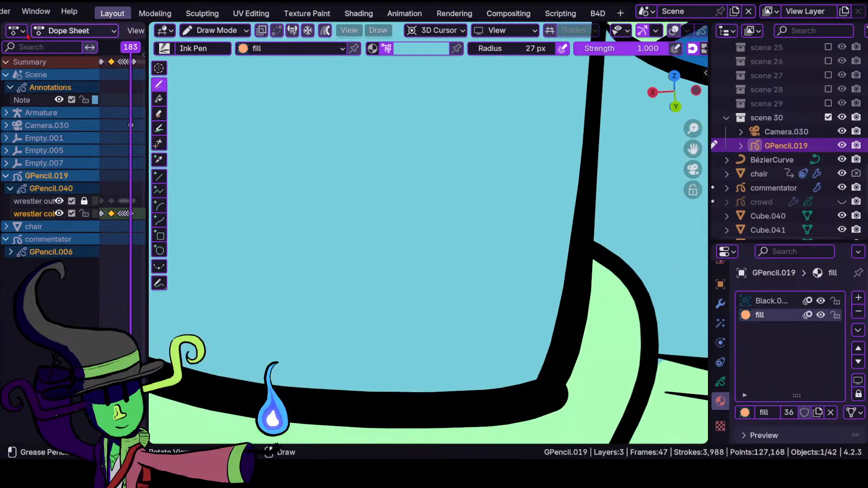
scroll(36, 11, "up", 3)
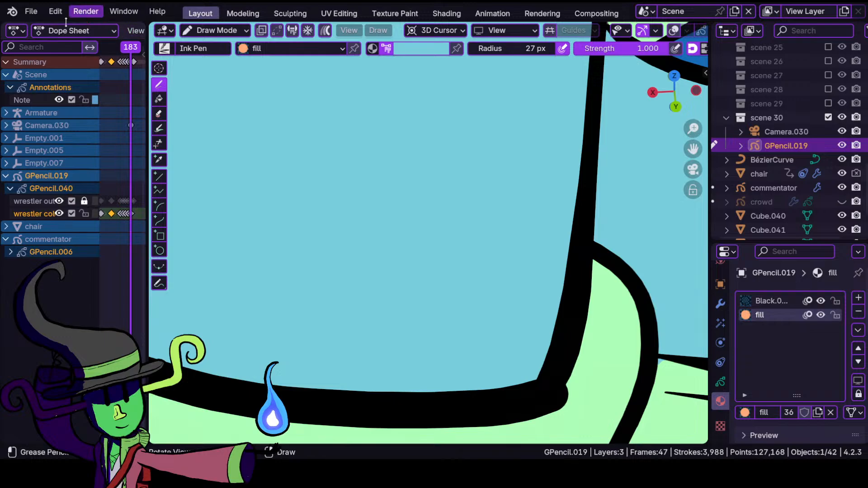
left_click(31, 11)
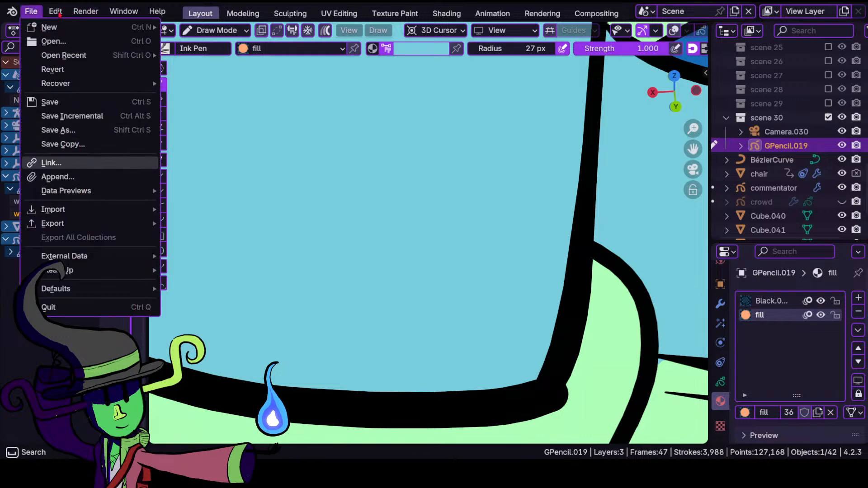
left_click(402, 304)
- Fill the small curved shape beneath the fist's innermost finger with light blue
middle_click_drag(405, 302, 407, 357, "ctrl")
mouse_move(408, 356)
middle_mouse_down("shift")
mouse_move(388, 277)
mouse_move(400, 229)
middle_mouse_up("shift")
mouse_move(359, 267)
middle_mouse_down("shift")
mouse_move(374, 220)
mouse_move(337, 160)
middle_mouse_up("shift")
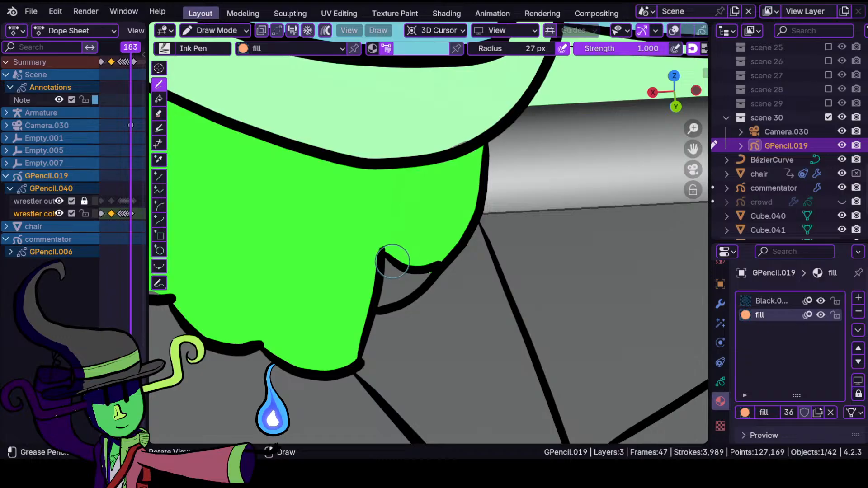
mouse_move(379, 302)
left_mouse_down()
mouse_move(423, 289)
mouse_move(451, 245)
left_mouse_up()
mouse_move(451, 245)
middle_mouse_down("ctrl")
mouse_move(459, 276)
mouse_move(438, 276)
middle_mouse_up("ctrl")
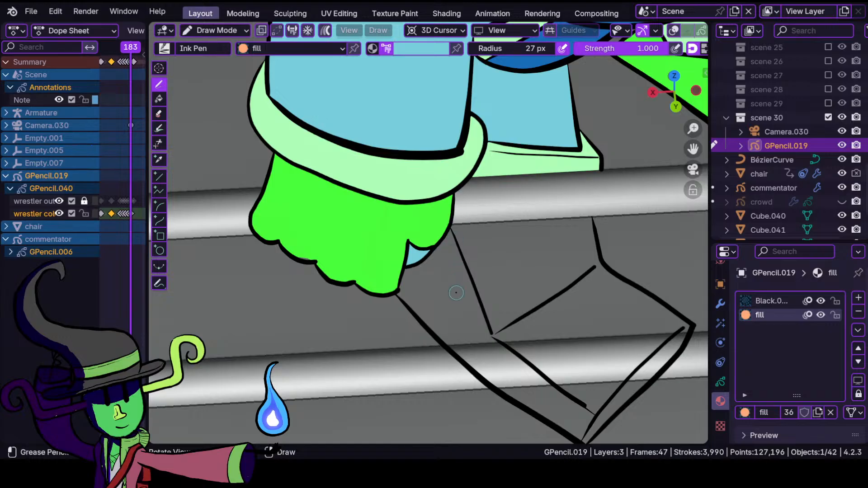
- Fill the bent limb beside the fist with the palette's bright green, from the rope down to near its pointed end
mouse_move(461, 318)
middle_mouse_down("ctrl")
mouse_move(468, 250)
mouse_move(478, 260)
mouse_move(481, 323)
mouse_move(473, 290)
mouse_move(434, 290)
middle_mouse_up("ctrl")
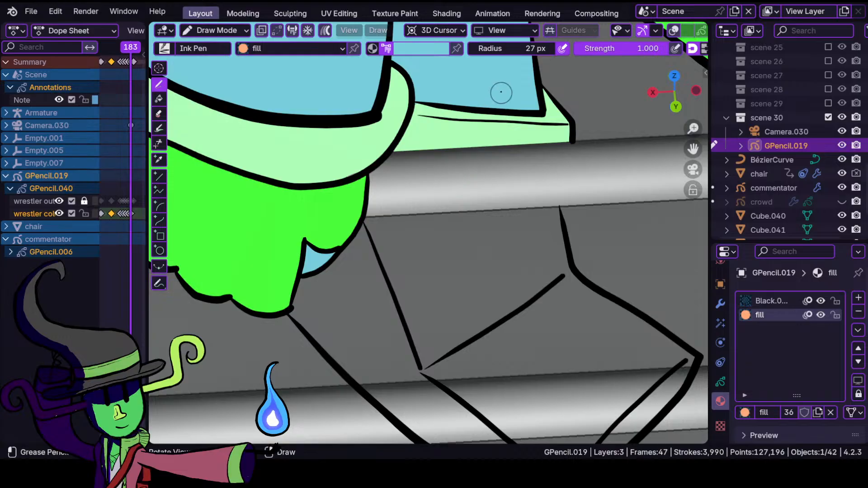
left_click(430, 51)
left_click(398, 200)
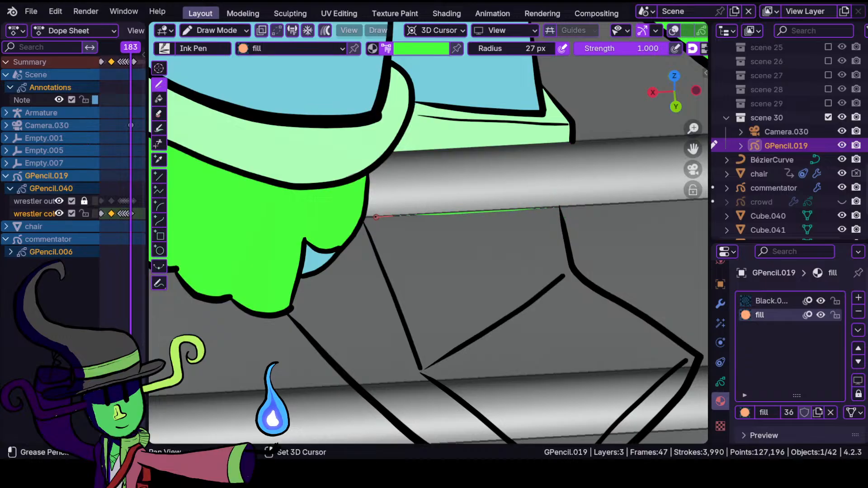
mouse_move(352, 220)
left_mouse_down()
mouse_move(323, 268)
mouse_move(289, 290)
mouse_move(306, 339)
mouse_move(330, 349)
mouse_move(409, 435)
mouse_move(630, 436)
mouse_move(657, 420)
mouse_move(695, 372)
mouse_move(637, 313)
mouse_move(577, 274)
mouse_move(559, 218)
left_mouse_up()
middle_click_drag(489, 291, 499, 336, "ctrl")
mouse_move(469, 373)
middle_mouse_down("shift")
mouse_move(438, 293)
mouse_move(423, 281)
middle_mouse_up("shift")
- Sculpt the bent limb's green fill in to its outline below the fist, and fill the bare pointed end with the same green
left_click(217, 30)
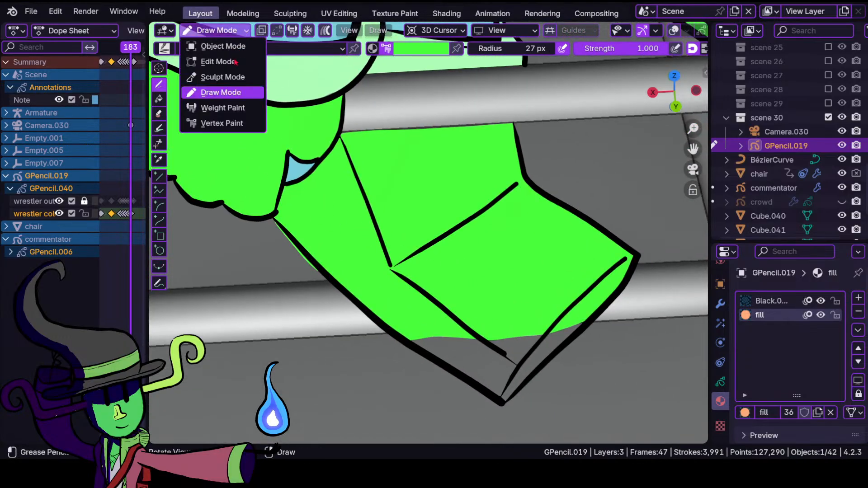
left_click(212, 75)
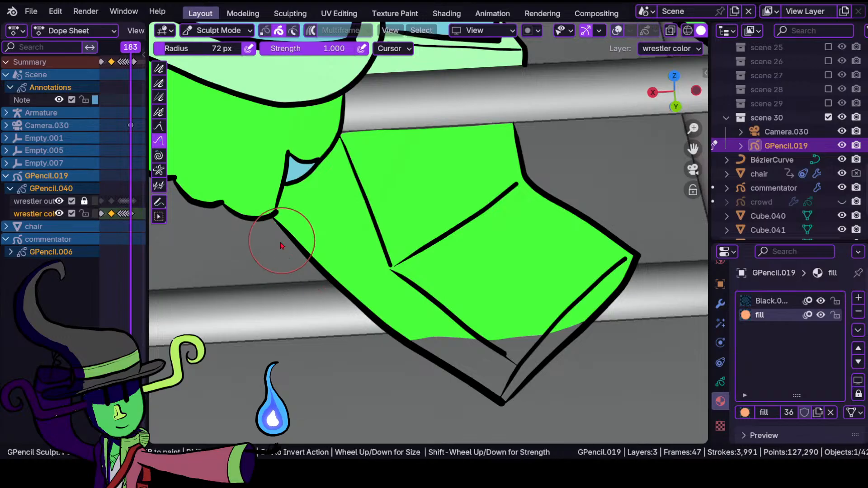
left_click(243, 31)
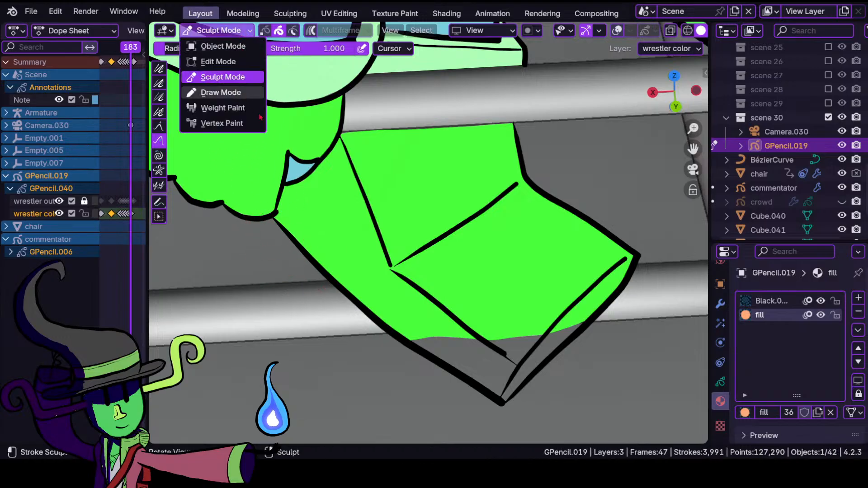
left_click(221, 92)
mouse_move(480, 357)
middle_mouse_down("ctrl")
mouse_move(470, 318)
mouse_move(392, 278)
middle_mouse_up("ctrl")
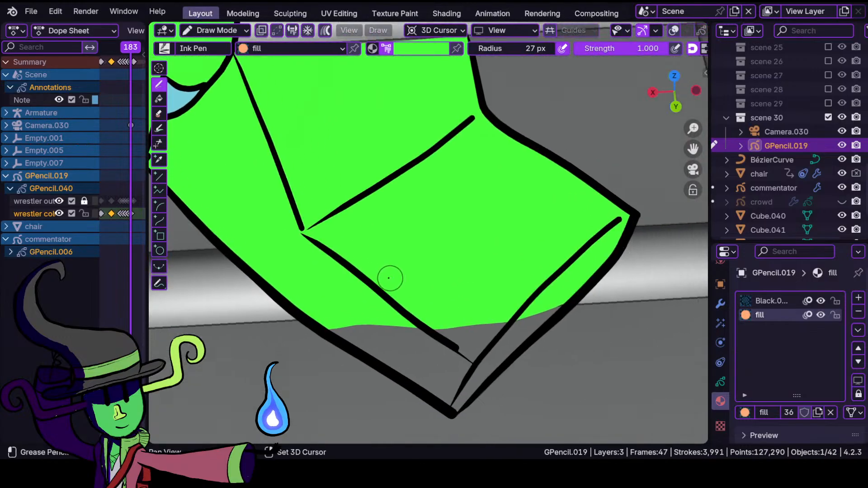
mouse_move(456, 253)
middle_mouse_down("ctrl")
mouse_move(449, 326)
mouse_move(446, 289)
mouse_move(363, 275)
mouse_move(372, 276)
middle_mouse_up("ctrl")
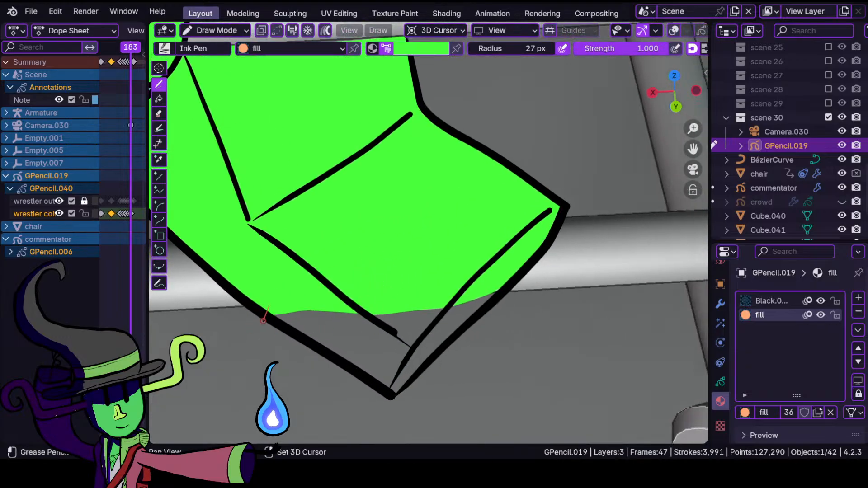
left_click_drag(406, 384, 505, 294)
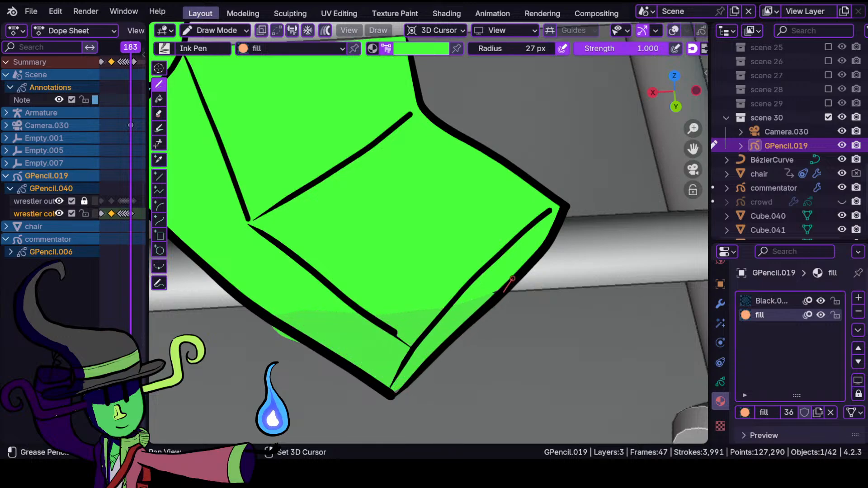
- Push the green fill spilling past the limb's lower edge back inside the outline using Sculpt Mode
left_click(217, 30)
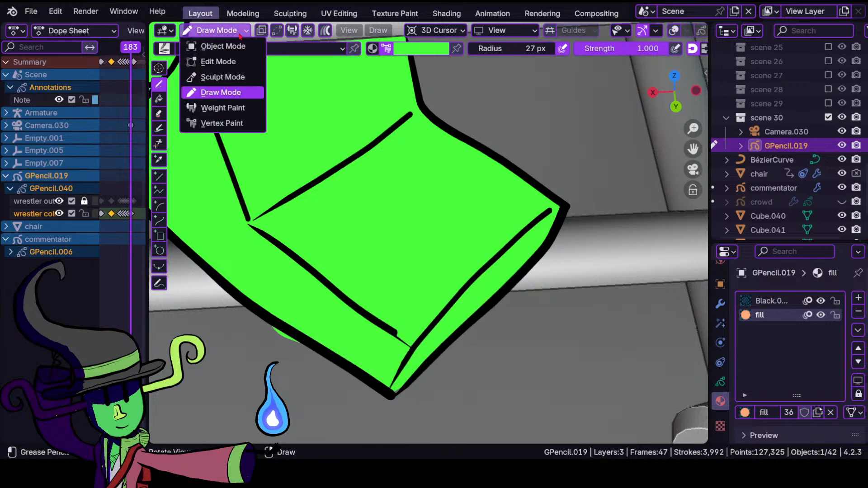
left_click(234, 77)
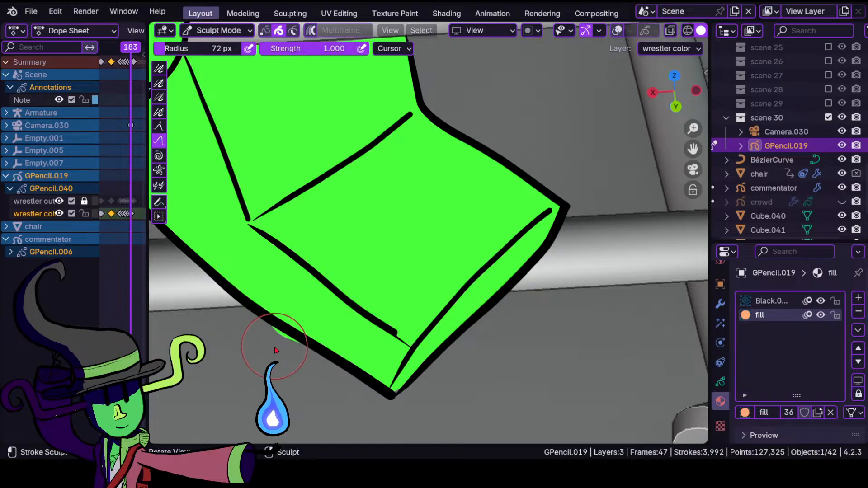
mouse_move(281, 334)
left_mouse_down()
mouse_move(397, 387)
mouse_move(387, 398)
mouse_move(400, 401)
left_mouse_up()
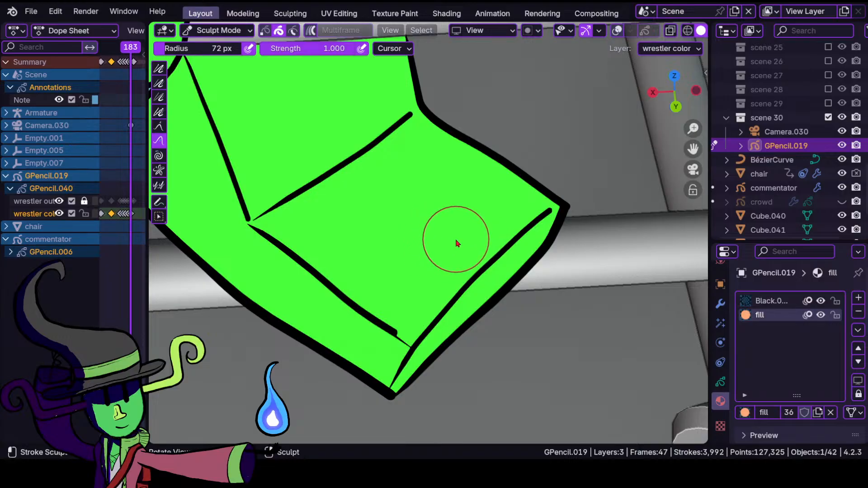
- Widen the Dope Sheet, go to frame 185 and insert a blank Grease Pencil frame on the wrestler color layer
middle_click_drag(469, 219, 495, 366)
middle_click_drag(423, 198, 425, 278, "shift")
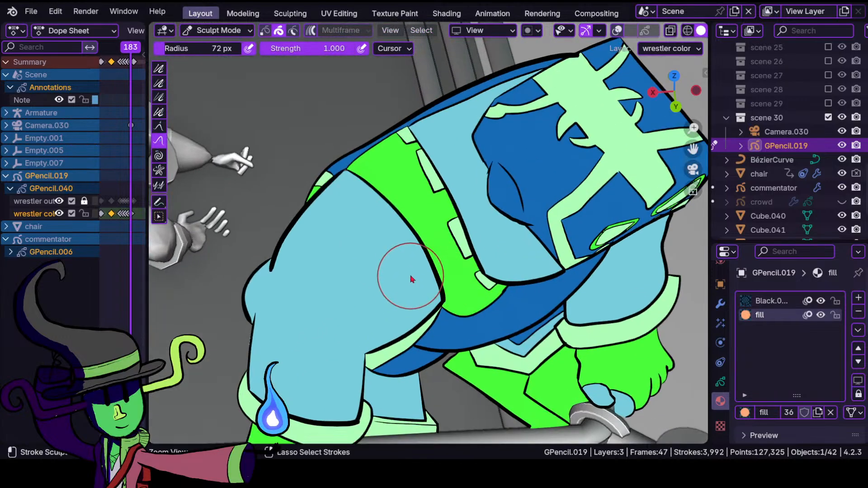
left_click_drag(148, 202, 270, 202)
middle_click_drag(118, 205, 135, 98)
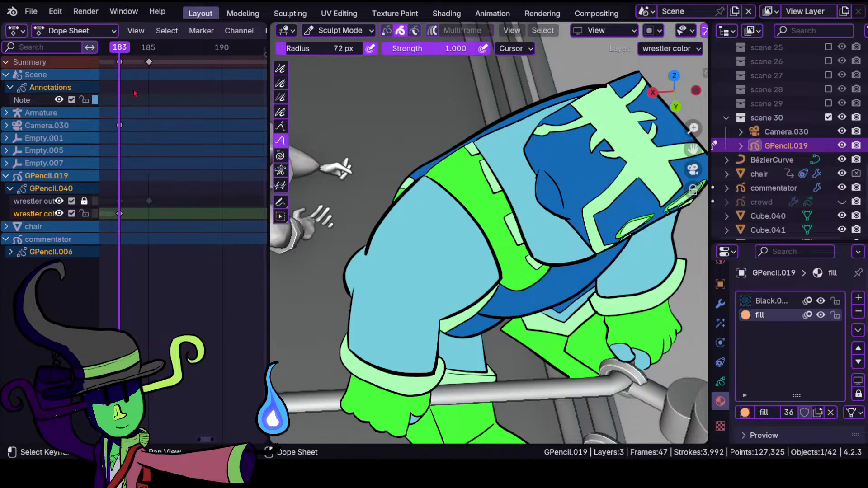
mouse_move(149, 49)
left_mouse_down()
mouse_move(116, 50)
mouse_move(147, 66)
left_mouse_up()
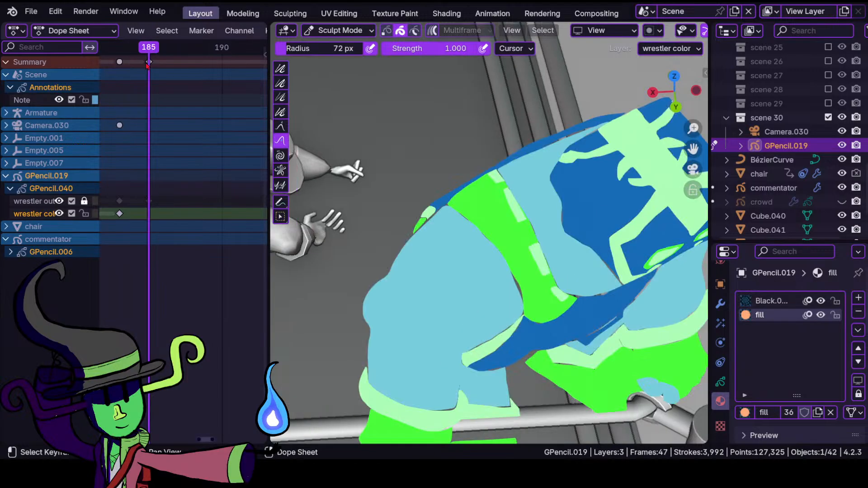
scroll(586, 236, "down", 8)
scroll(552, 229, "up", 4)
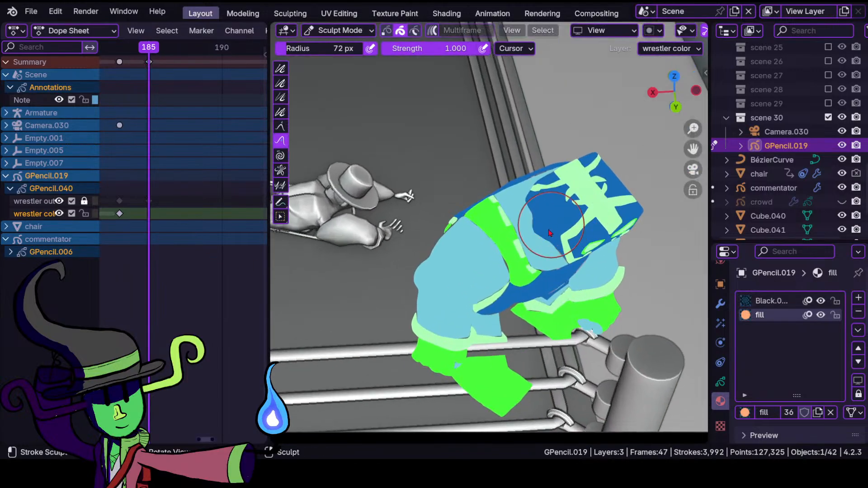
key("i")
left_click(543, 275)
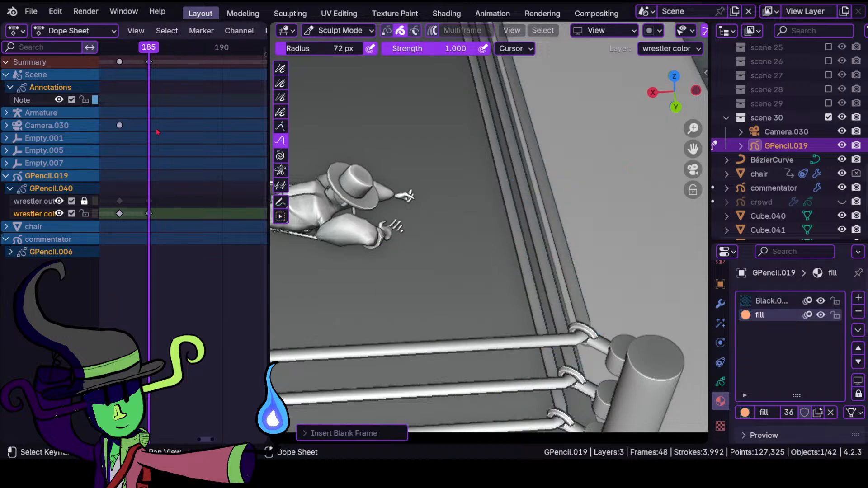
mouse_move(122, 49)
left_mouse_down()
mouse_move(145, 53)
mouse_move(120, 57)
mouse_move(149, 57)
mouse_move(116, 63)
mouse_move(150, 69)
left_mouse_up()
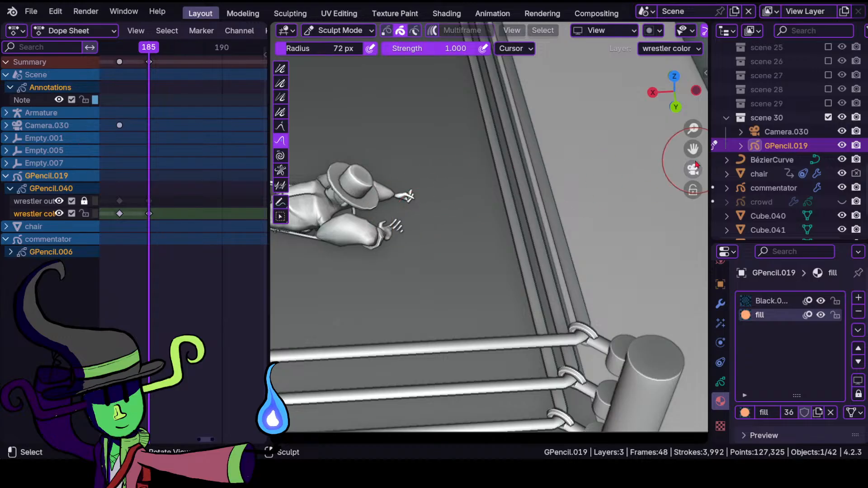
- Enable the WRESTLER.001 collection in the scene so the 3D wrestler model can be traced
scroll(784, 216, "up", 5)
scroll(784, 217, "up", 5)
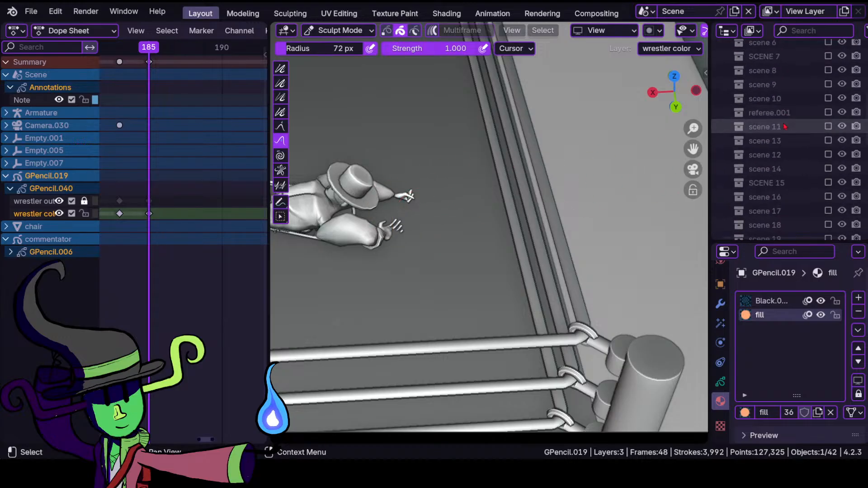
scroll(795, 91, "up", 4)
scroll(797, 88, "up", 3)
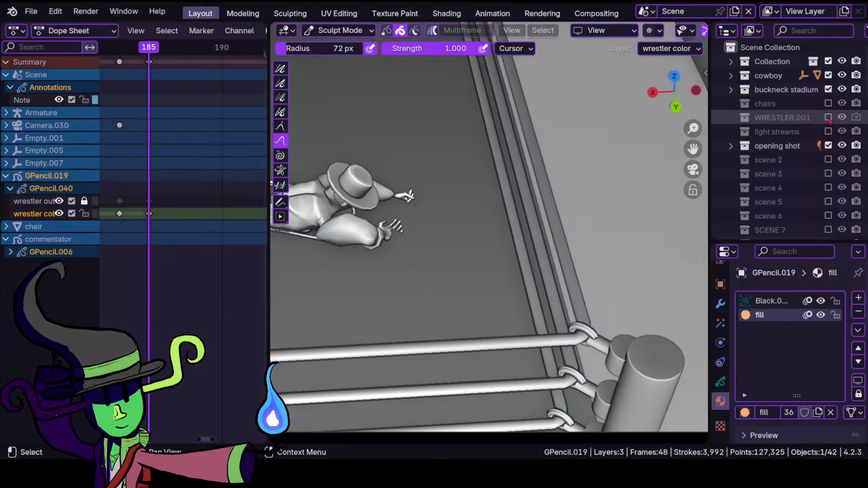
left_click(827, 118)
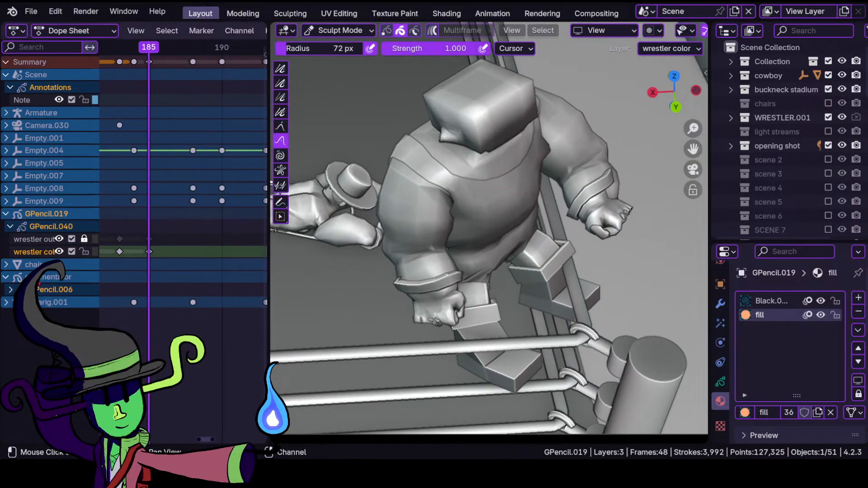
- Activate the wrestler outline layer and set up Draw Mode with the Black.038 material and the palette's black
left_click(36, 239)
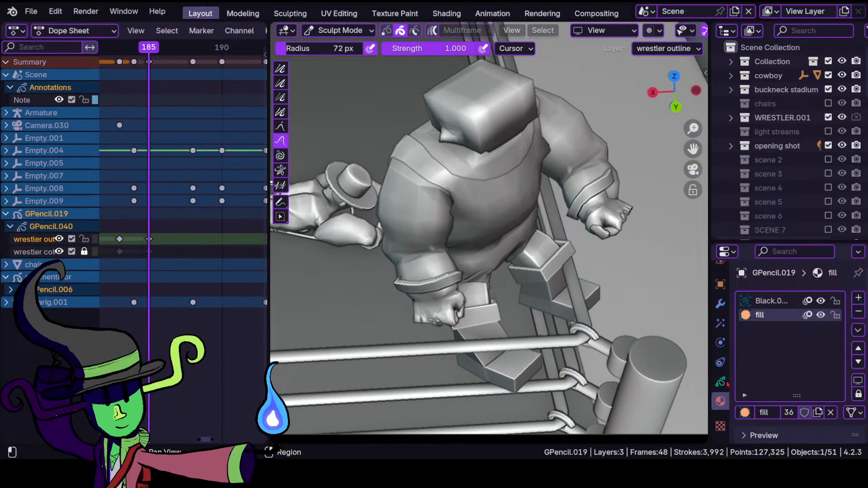
mouse_move(434, 348)
middle_mouse_down("ctrl")
mouse_move(407, 281)
mouse_move(403, 227)
mouse_move(474, 228)
middle_mouse_up("ctrl")
left_click(349, 36)
left_click(350, 92)
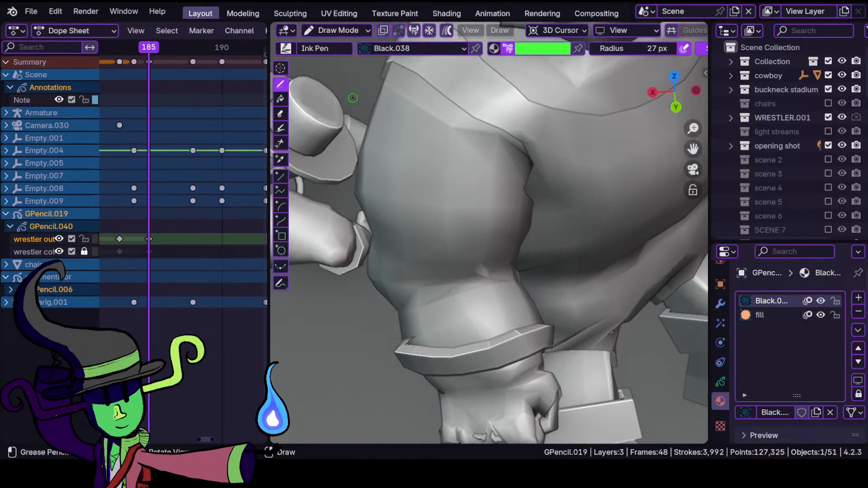
left_click(554, 49)
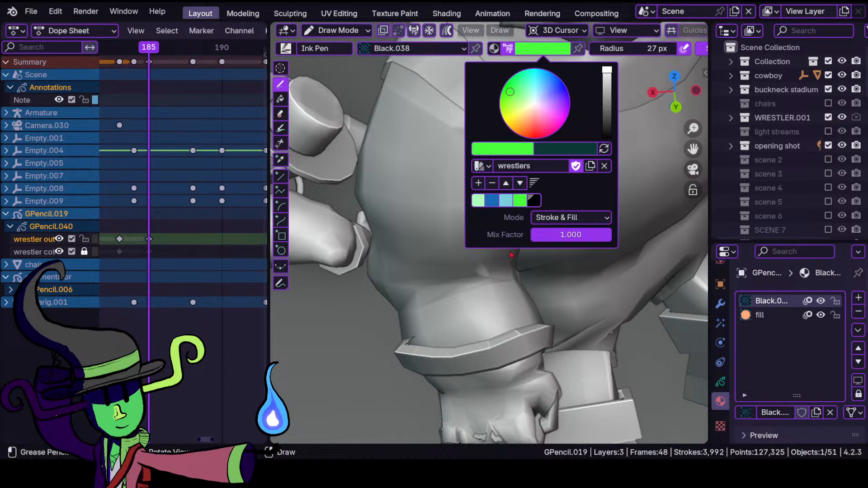
left_click(534, 201)
- Trace the wrestler's upper arm in black, following its outer contour, the shoulder seam and the inner contour beside the torso
middle_click_drag(390, 235, 413, 271, "shift")
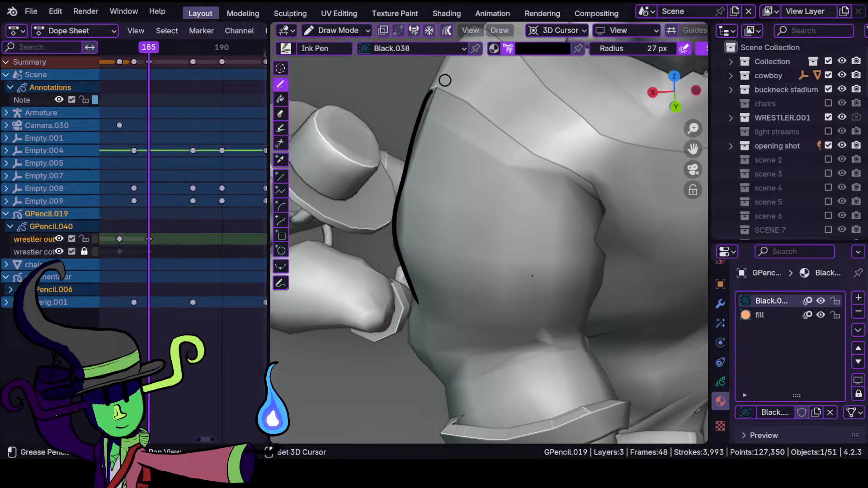
mouse_move(533, 274)
middle_mouse_down("ctrl")
mouse_move(557, 276)
mouse_move(537, 275)
middle_mouse_up("ctrl")
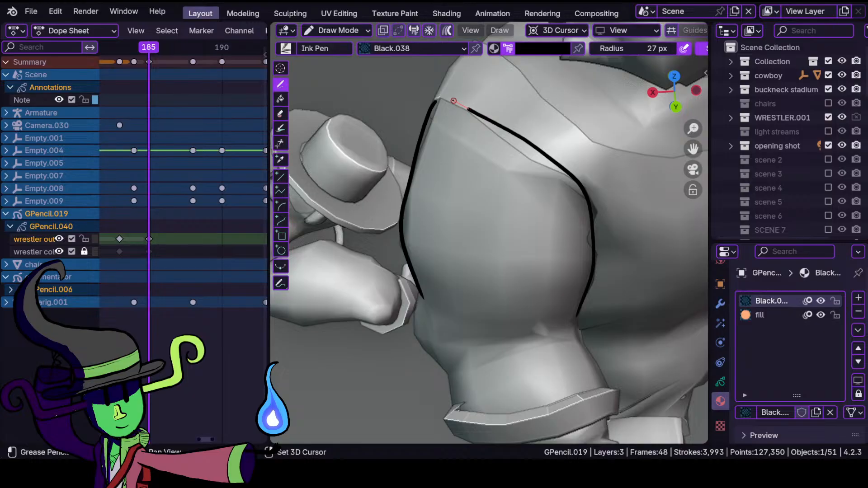
left_click_drag(416, 109, 416, 109, "shift")
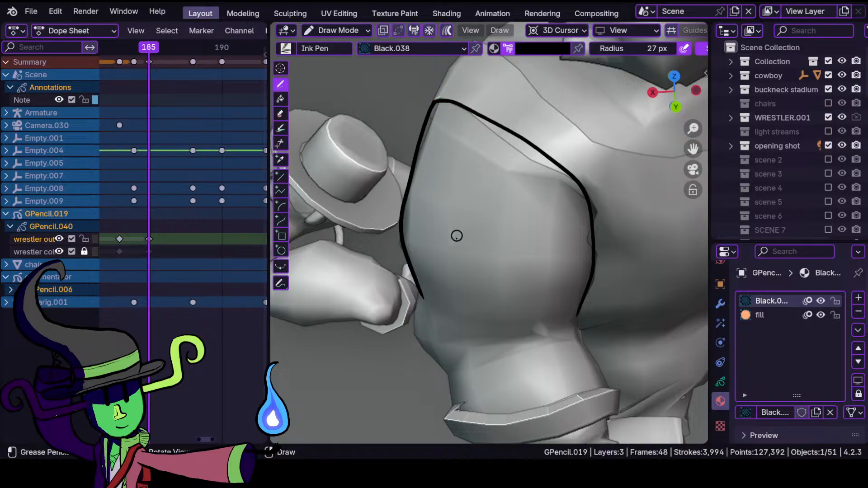
- Outline the forearm sleeve in black down its outer side, along the cuff's upper edge and up its inner side
middle_click_drag(401, 311, 424, 253, "ctrl")
middle_click_drag(371, 315, 422, 202, "shift")
middle_click_drag(418, 244, 397, 226, "shift")
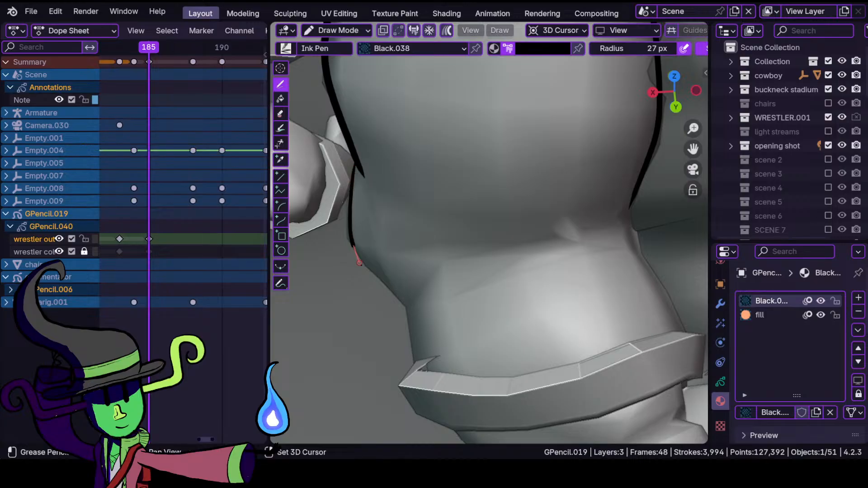
left_click_drag(416, 314, 416, 314, "shift")
mouse_move(441, 292)
middle_mouse_down("ctrl")
mouse_move(463, 329)
mouse_move(455, 279)
mouse_move(402, 285)
middle_mouse_up("ctrl")
middle_click_drag(488, 280, 505, 263, "ctrl")
middle_click_drag(426, 290, 431, 256, "shift")
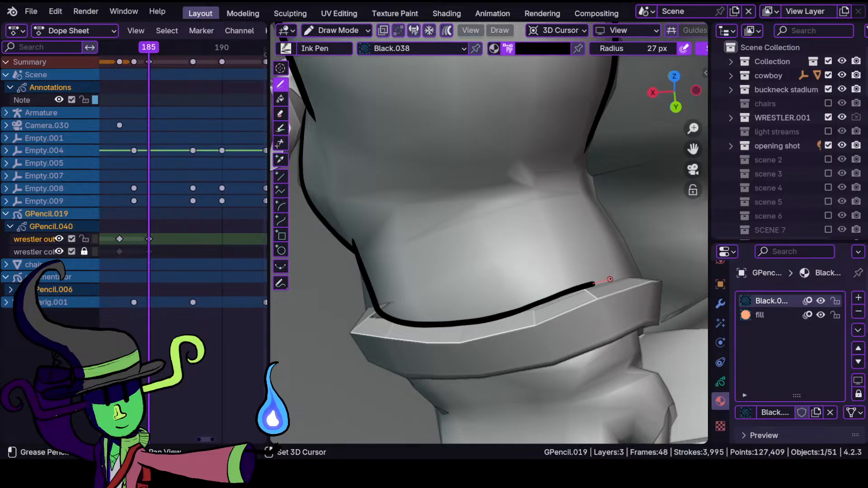
left_click_drag(640, 273, 642, 275, "shift")
middle_click_drag(535, 223, 497, 251, "shift")
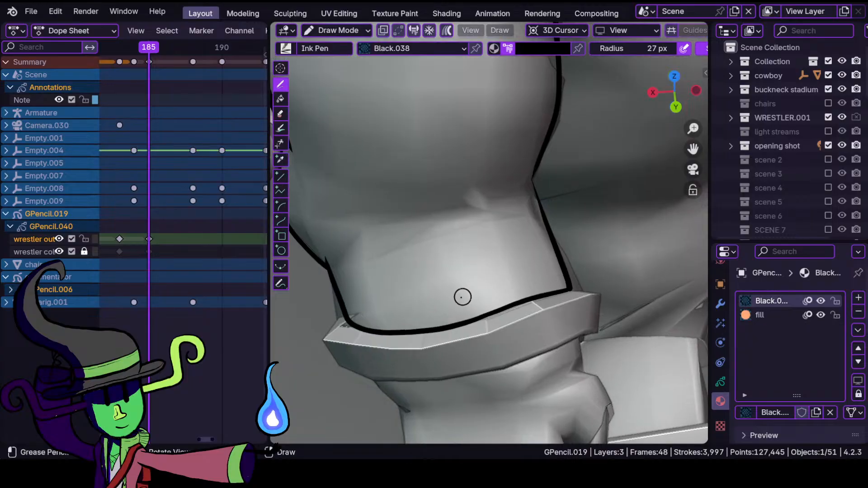
- Outline the cuff band in black around its outer end, along its lower edge and around its inner end
mouse_move(387, 328)
middle_mouse_down("shift")
mouse_move(424, 250)
mouse_move(442, 242)
middle_mouse_up("shift")
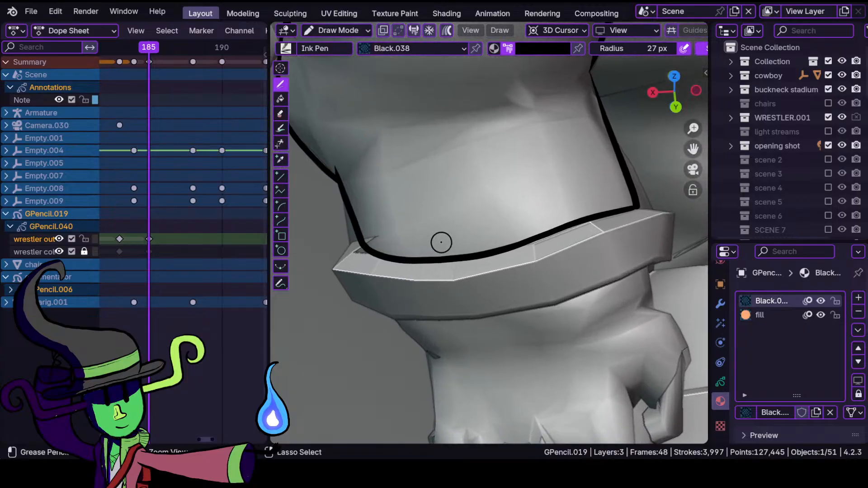
mouse_move(441, 276)
middle_mouse_down("shift")
mouse_move(386, 269)
mouse_move(399, 244)
mouse_move(350, 228)
middle_mouse_up("shift")
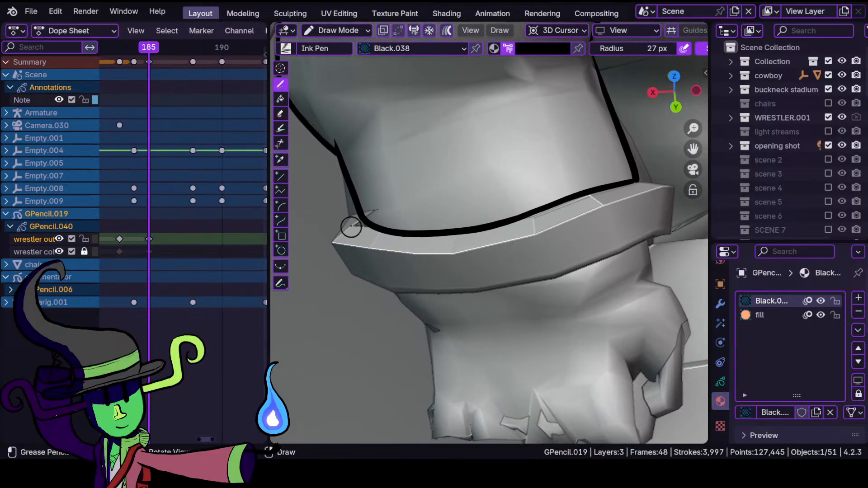
left_click_drag(334, 245, 356, 276, "shift")
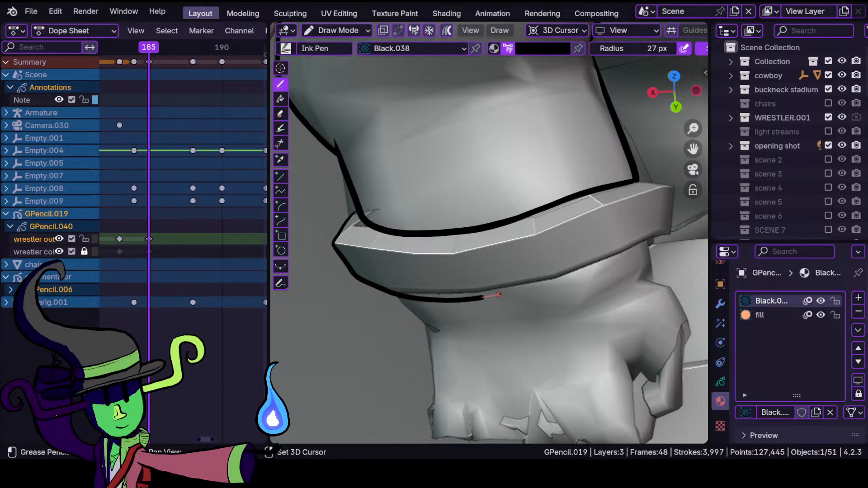
left_click_drag(495, 295, 558, 277, "shift")
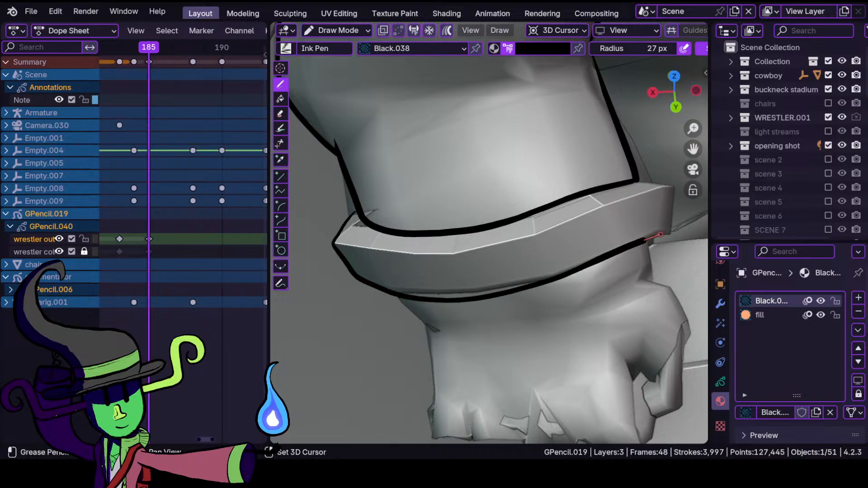
left_click_drag(679, 234, 687, 233, "shift")
mouse_move(596, 217)
middle_mouse_down("shift")
mouse_move(525, 219)
mouse_move(461, 236)
middle_mouse_up("shift")
mouse_move(517, 225)
middle_mouse_down("ctrl")
mouse_move(526, 204)
mouse_move(489, 205)
middle_mouse_up("ctrl")
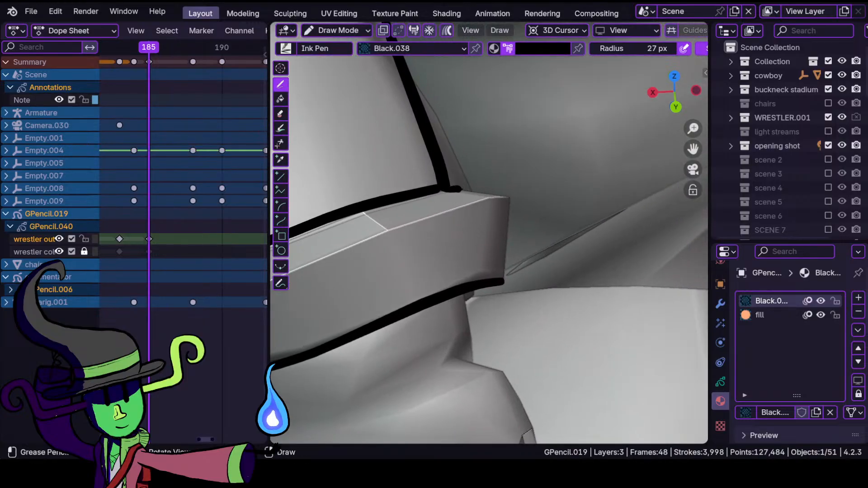
left_click_drag(504, 265, 494, 291)
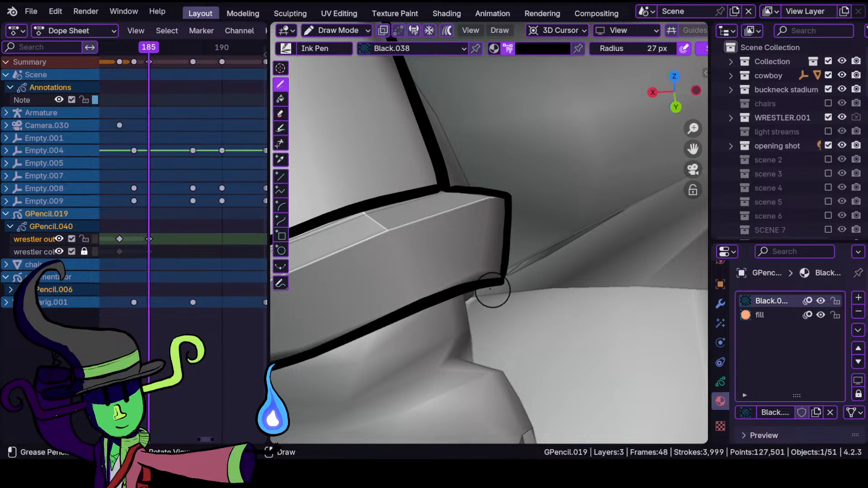
- Trace the outer side of the wrestler's hand in black from under the cuff down around the little finger's end
middle_click_drag(452, 246, 433, 364, "ctrl")
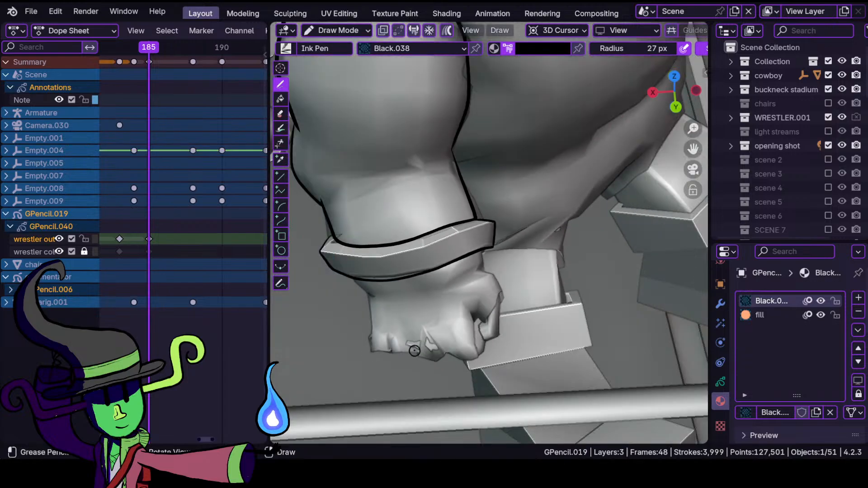
middle_click_drag(390, 290, 477, 225, "ctrl")
middle_click_drag(398, 255, 381, 163, "ctrl")
mouse_move(395, 153)
left_mouse_down()
mouse_move(423, 192)
mouse_move(430, 242)
left_mouse_up()
left_click_drag(428, 297, 435, 352)
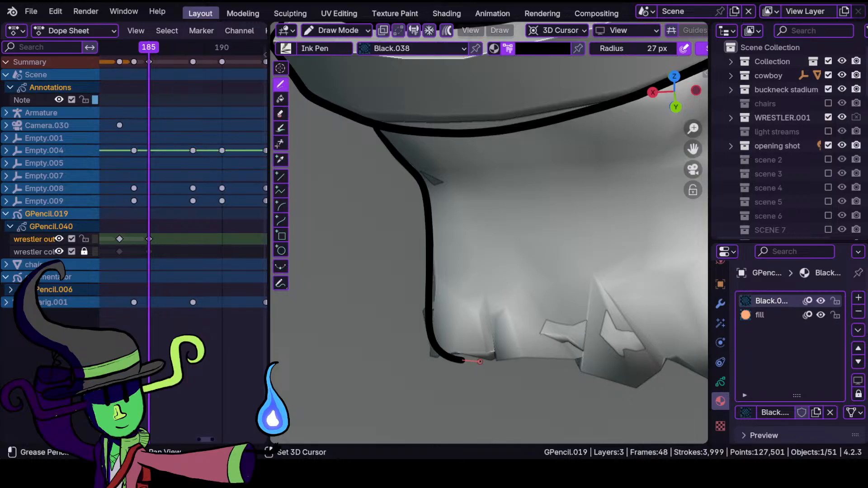
left_click_drag(507, 345, 508, 344, "shift")
- Trace the rounded lower contours of the fist's fingers in black, one curve per finger across to the thumb side
mouse_move(483, 290)
middle_mouse_down("shift")
mouse_move(435, 251)
mouse_move(386, 240)
middle_mouse_up("shift")
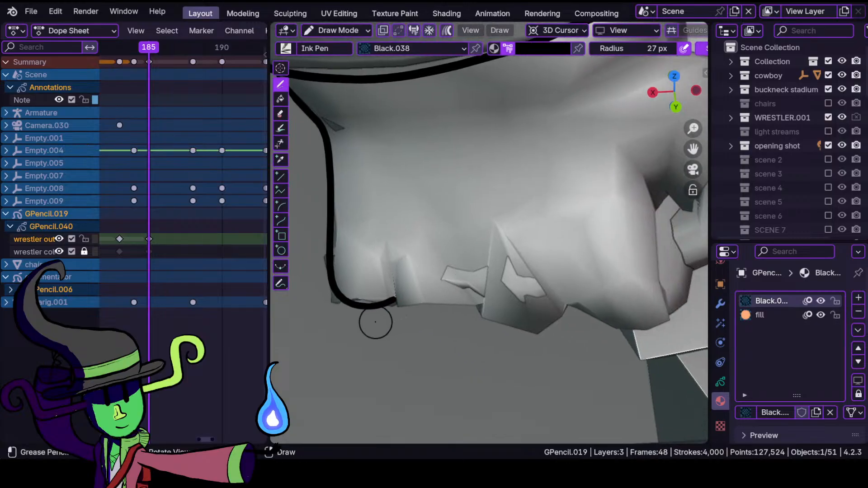
mouse_move(387, 276)
left_mouse_down()
mouse_move(396, 294)
mouse_move(457, 313)
left_mouse_up()
left_click_drag(495, 288, 488, 293)
middle_click_drag(468, 302, 395, 298, "shift")
mouse_move(400, 274)
left_mouse_down()
mouse_move(428, 316)
mouse_move(499, 302)
mouse_move(510, 285)
left_mouse_up()
middle_click_drag(510, 285, 422, 265, "shift")
mouse_move(397, 255)
left_mouse_down()
mouse_move(417, 283)
mouse_move(503, 301)
mouse_move(535, 258)
mouse_move(536, 231)
left_mouse_up()
- Draw the black fold line of the curled index finger from the palm gap down to the fist's lower contour
mouse_move(501, 202)
middle_mouse_down("shift")
mouse_move(463, 252)
mouse_move(469, 245)
middle_mouse_up("shift")
left_click_drag(455, 246, 463, 311)
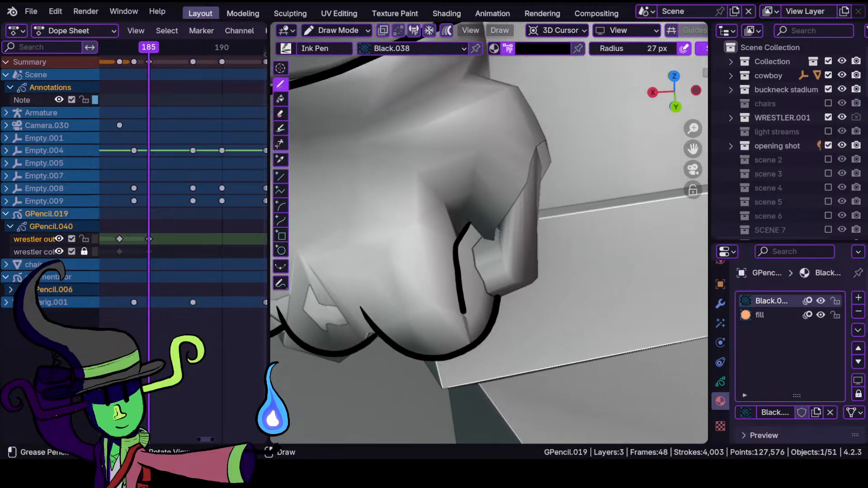
left_click_drag(470, 343, 472, 346)
mouse_move(437, 248)
middle_mouse_down("ctrl")
mouse_move(440, 328)
mouse_move(461, 253)
mouse_move(429, 264)
middle_mouse_up("ctrl")
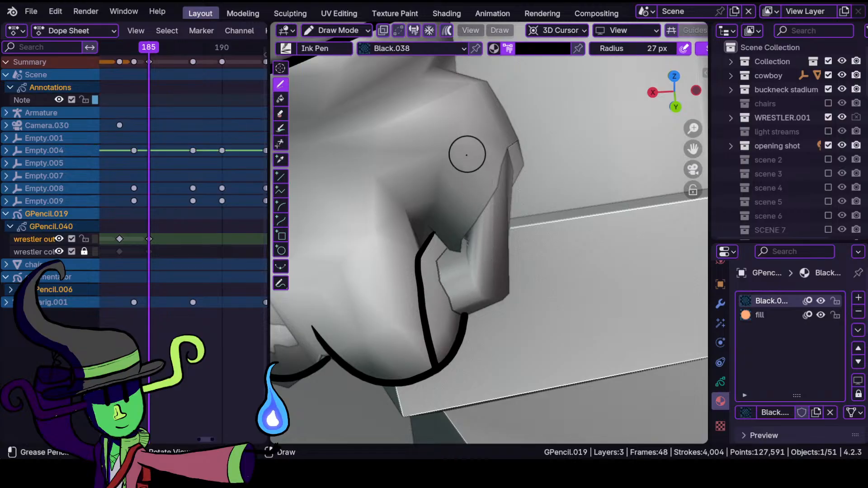
- Trace the inner wrist edge below the cuff and the thumb's outer contour around to its tip in black
middle_click_drag(465, 149, 462, 270, "shift")
middle_click_drag(461, 187, 481, 203, "ctrl")
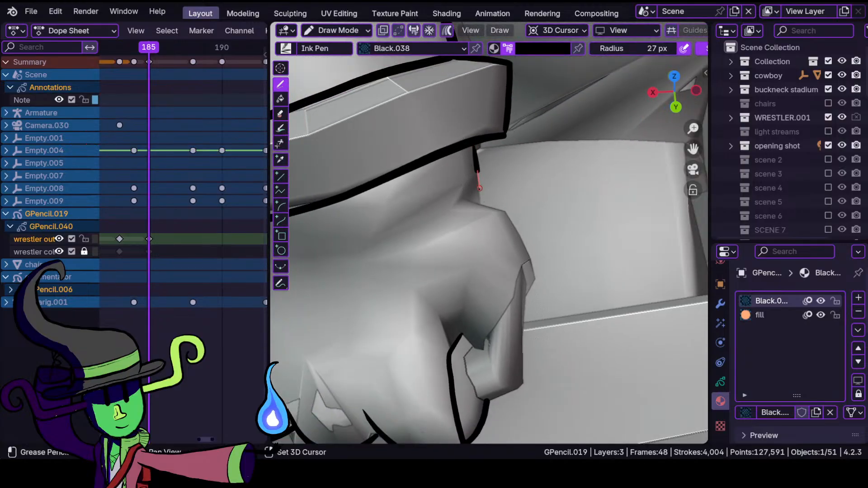
left_click_drag(482, 219, 483, 220, "shift")
mouse_move(463, 259)
middle_mouse_down("ctrl")
mouse_move(488, 215)
mouse_move(487, 190)
middle_mouse_up("ctrl")
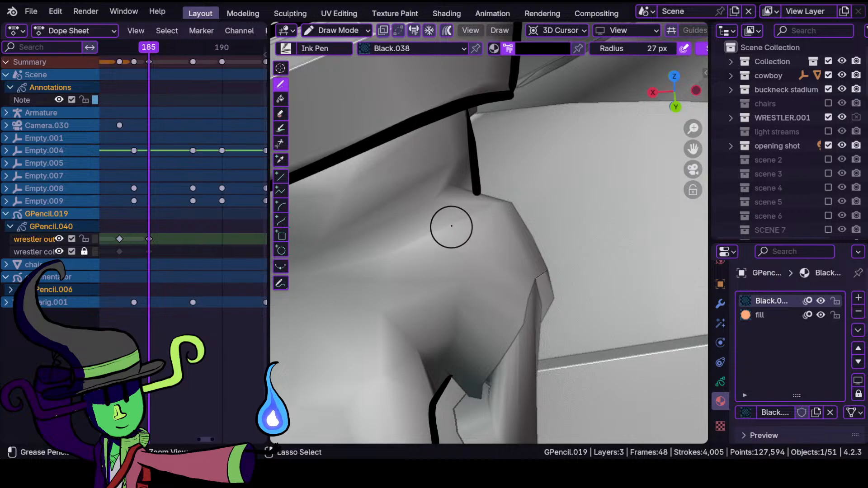
mouse_move(469, 208)
middle_mouse_down()
mouse_move(481, 265)
mouse_move(479, 234)
mouse_move(494, 200)
middle_mouse_up()
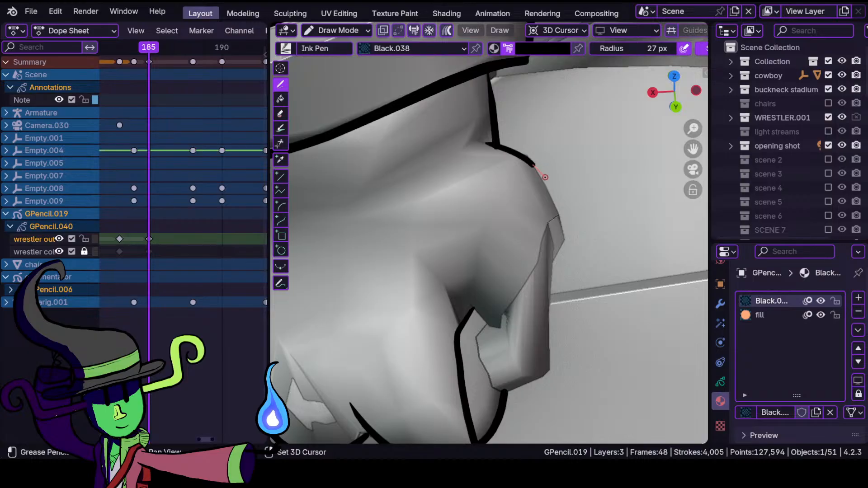
mouse_move(552, 221)
left_mouse_down()
mouse_move(546, 368)
mouse_move(508, 397)
mouse_move(504, 389)
left_mouse_up()
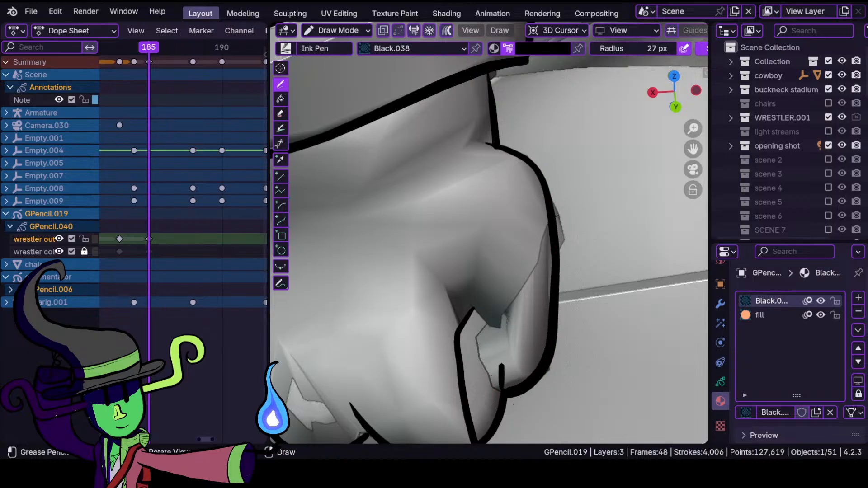
- Close the gap between thumb and index finger and trace the thumb's inner edge up to its outer contour
left_click_drag(477, 310, 475, 307)
middle_click_drag(479, 276, 437, 283, "shift")
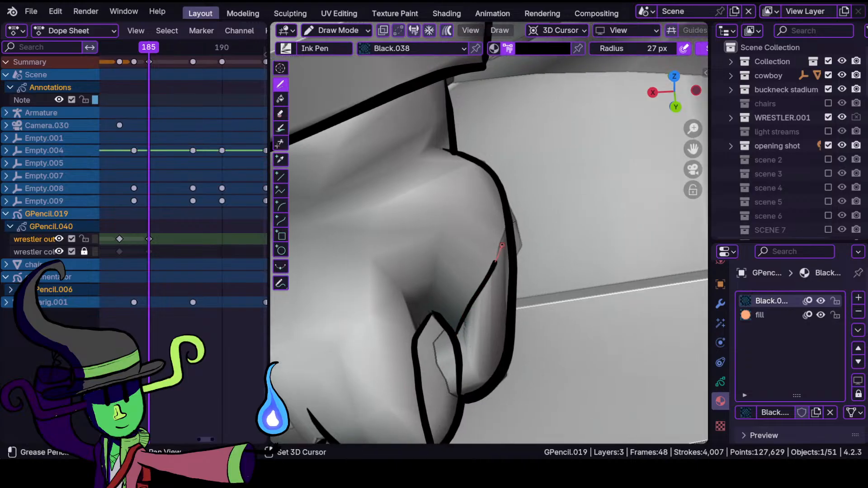
left_click_drag(507, 215, 508, 209)
- Trace the lower edge of the leg where it meets the boot and the leg's outer side in black
mouse_move(473, 207)
middle_mouse_down("ctrl")
mouse_move(497, 342)
mouse_move(508, 277)
mouse_move(477, 245)
middle_mouse_up("ctrl")
mouse_move(444, 220)
middle_mouse_down("ctrl")
mouse_move(505, 295)
mouse_move(535, 204)
mouse_move(430, 264)
mouse_move(423, 258)
middle_mouse_up("ctrl")
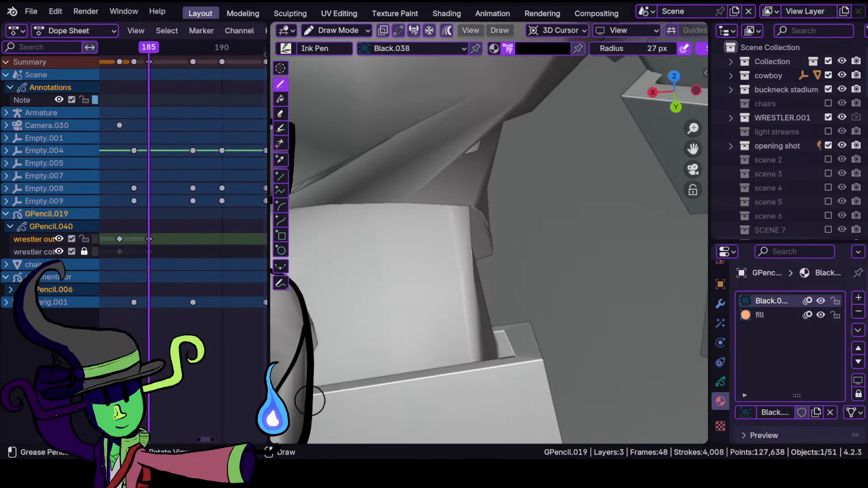
left_click_drag(341, 379, 458, 358)
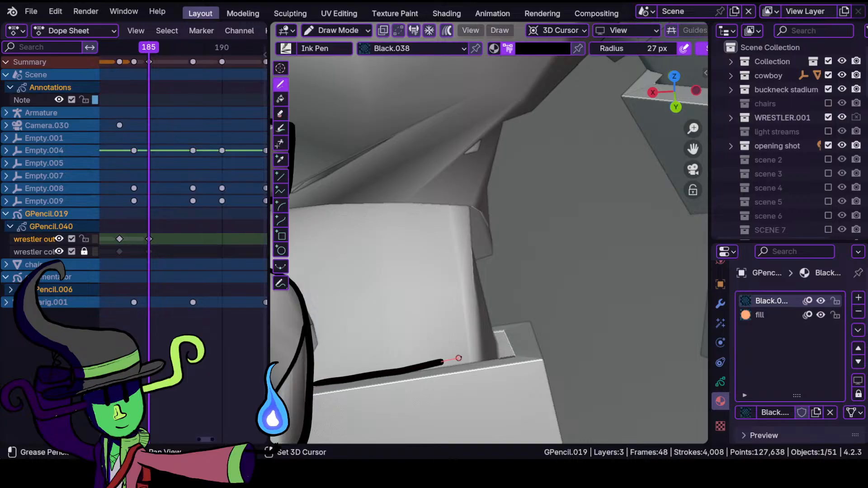
mouse_move(505, 118)
left_mouse_down()
mouse_move(479, 206)
mouse_move(506, 358)
left_mouse_up()
- Outline the boot cuff's outer end in black and add its short inner end beneath the fist
mouse_move(474, 265)
middle_mouse_down("ctrl")
mouse_move(482, 342)
mouse_move(485, 227)
mouse_move(476, 220)
middle_mouse_up("ctrl")
middle_click_drag(476, 220, 490, 241, "shift")
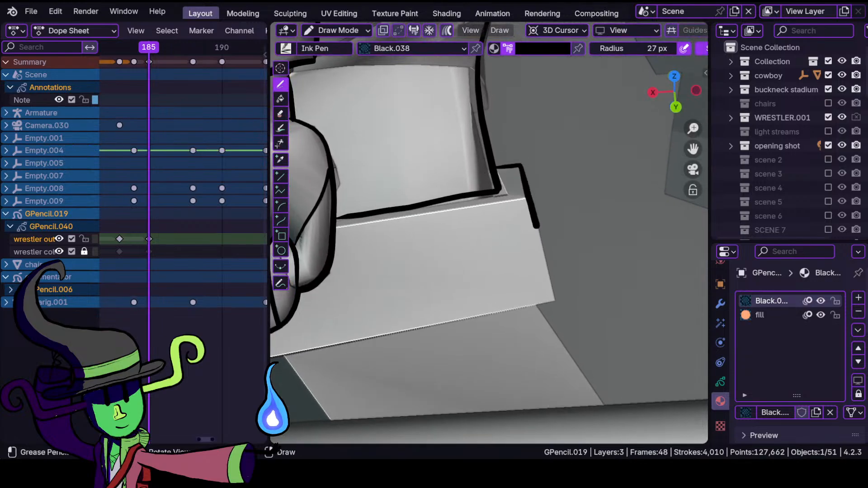
mouse_move(364, 319)
middle_mouse_down("shift")
mouse_move(558, 271)
mouse_move(463, 250)
mouse_move(458, 237)
middle_mouse_up("shift")
left_click(428, 338)
- Examine the wrestler and ring from outside the camera view with overlays shown, and return to the camera view
key("KP_0")
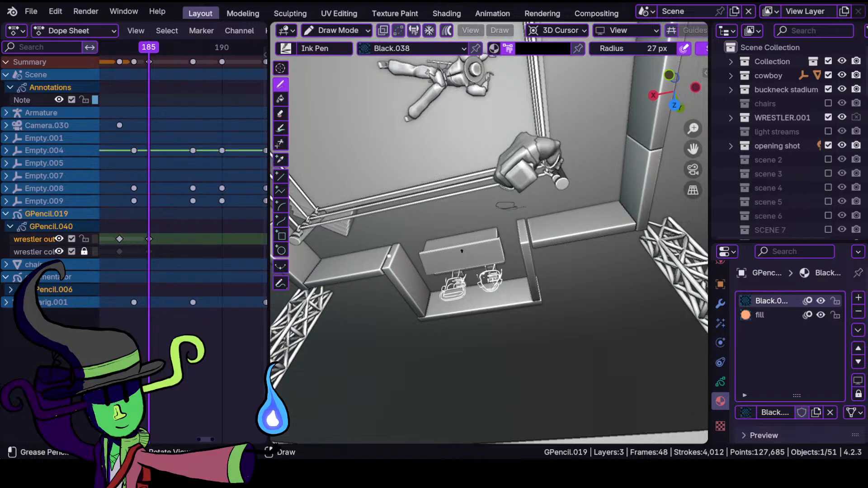
middle_click_drag(420, 213, 454, 230, "ctrl")
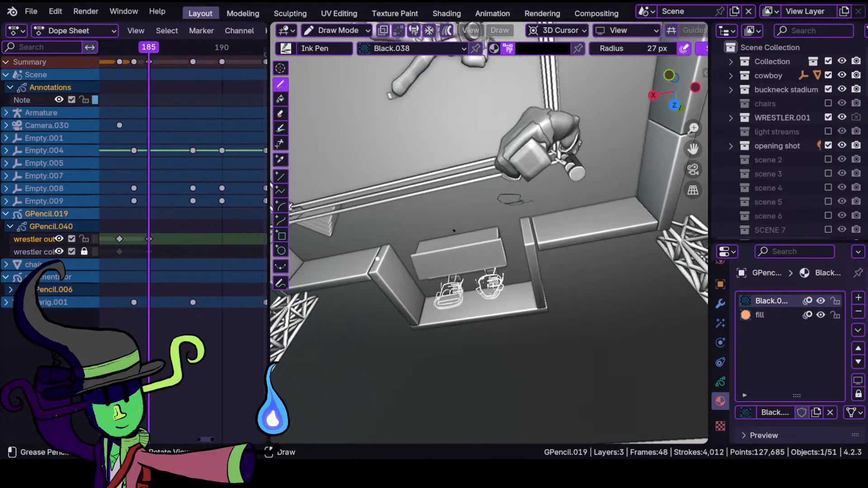
key("KP_0")
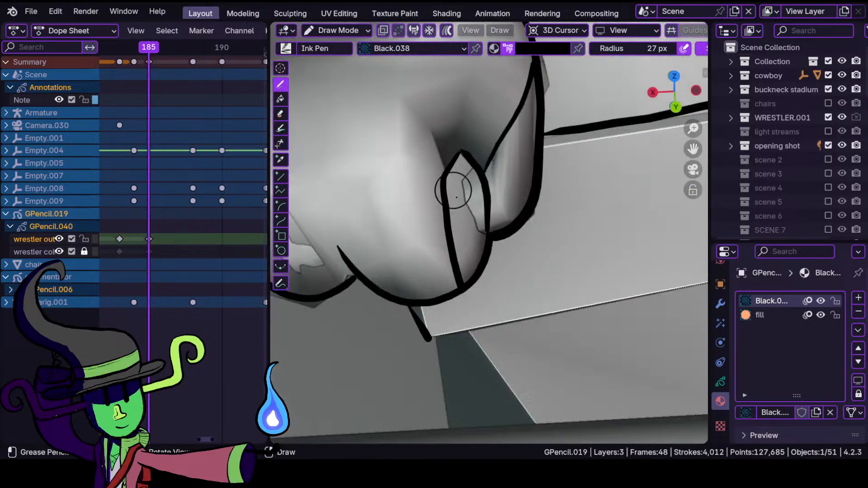
mouse_move(508, 236)
middle_mouse_down("ctrl")
mouse_move(480, 262)
mouse_move(474, 309)
mouse_move(501, 244)
middle_mouse_up("ctrl")
key("shift+alt+z")
key("KP_0")
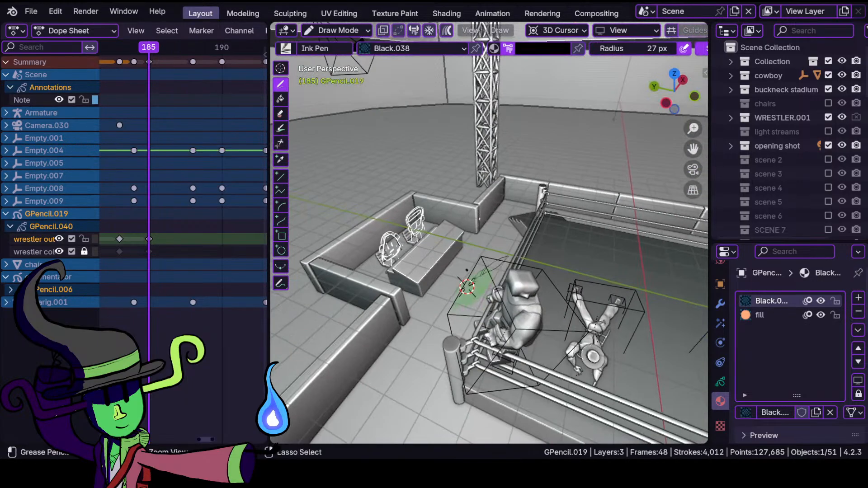
middle_click_drag(501, 244, 479, 219)
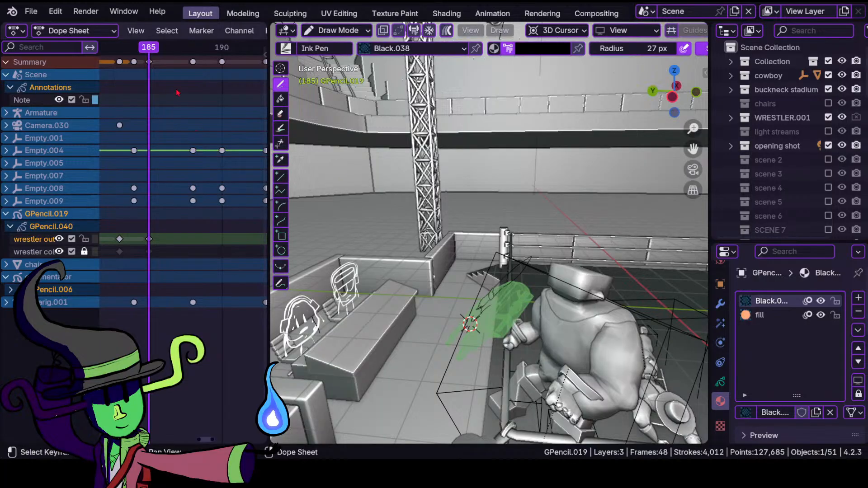
mouse_move(149, 53)
left_mouse_down()
mouse_move(134, 53)
mouse_move(149, 60)
left_mouse_up()
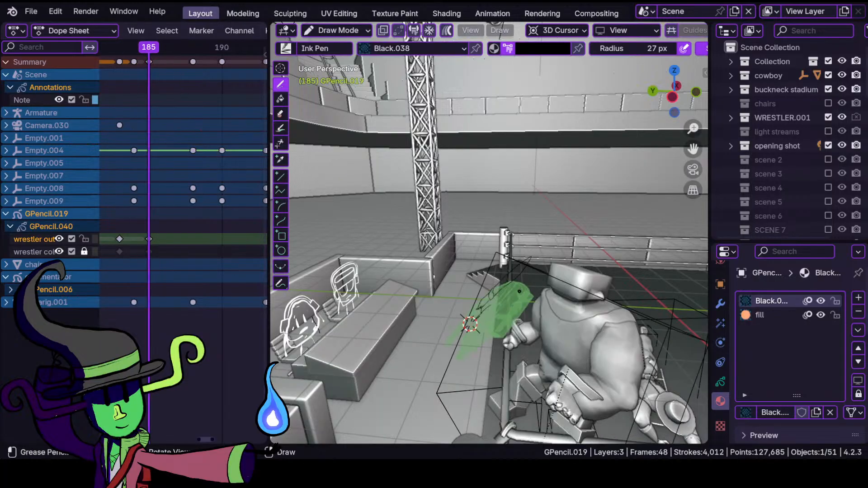
key("KP_0")
- Trace the boot cuff's lower edge in black from beneath the fist to its outer corner
scroll(481, 258, "up", 6)
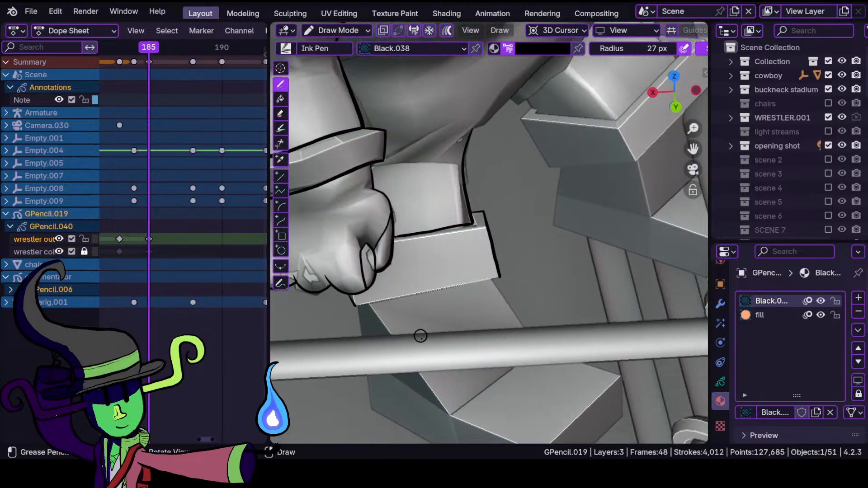
scroll(420, 308, "up", 4)
middle_click_drag(460, 285, 544, 234, "shift")
left_click_drag(440, 265, 664, 230)
key("ctrl+z")
scroll(362, 329, "up", 3)
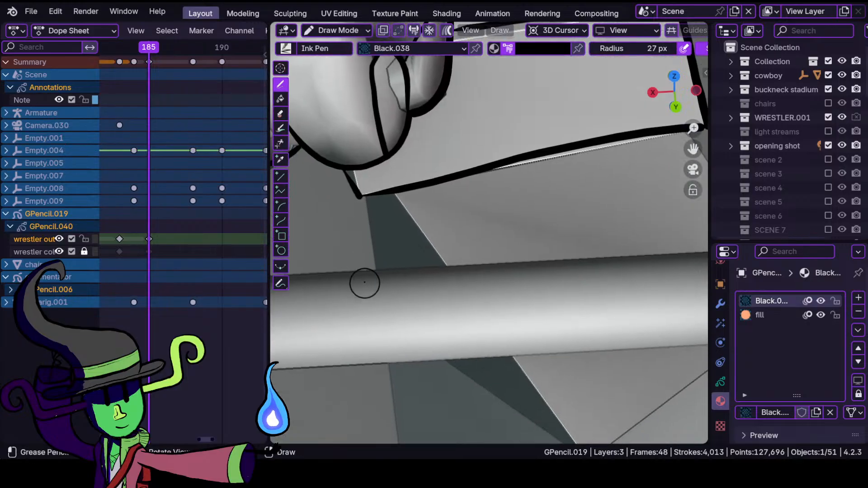
- Trace the boot's back, outer and inner shaft edges in black between the cuff and the upper rope
left_click_drag(318, 186, 328, 267)
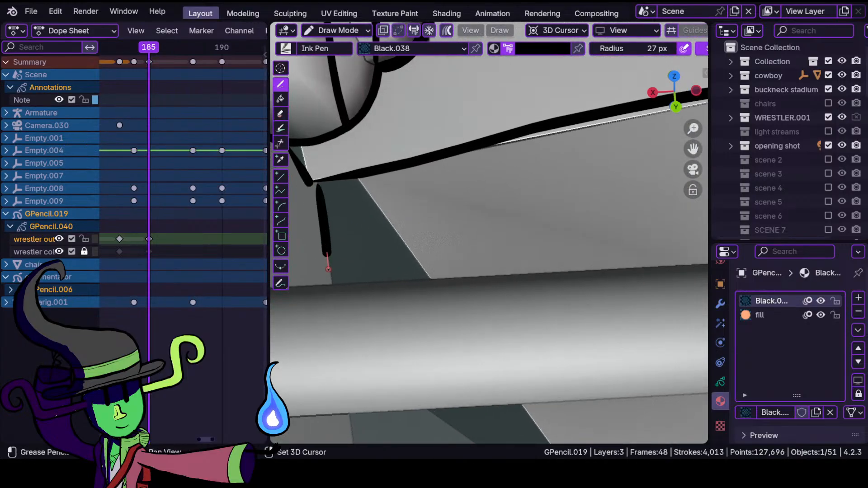
left_click_drag(334, 298, 334, 300, "shift")
mouse_move(544, 145)
middle_mouse_down("ctrl")
mouse_move(557, 208)
mouse_move(463, 275)
mouse_move(481, 202)
middle_mouse_up("ctrl")
middle_click_drag(467, 254, 465, 226, "shift")
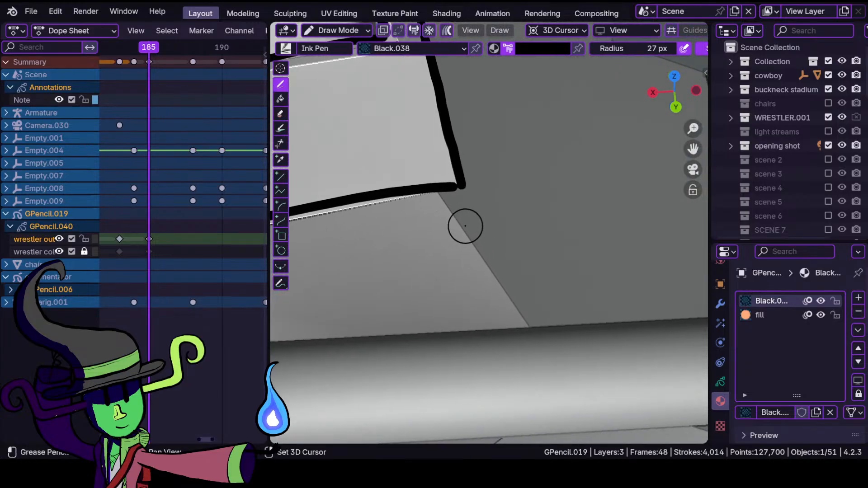
left_click_drag(438, 193, 533, 329)
middle_click_drag(441, 239, 426, 250, "ctrl")
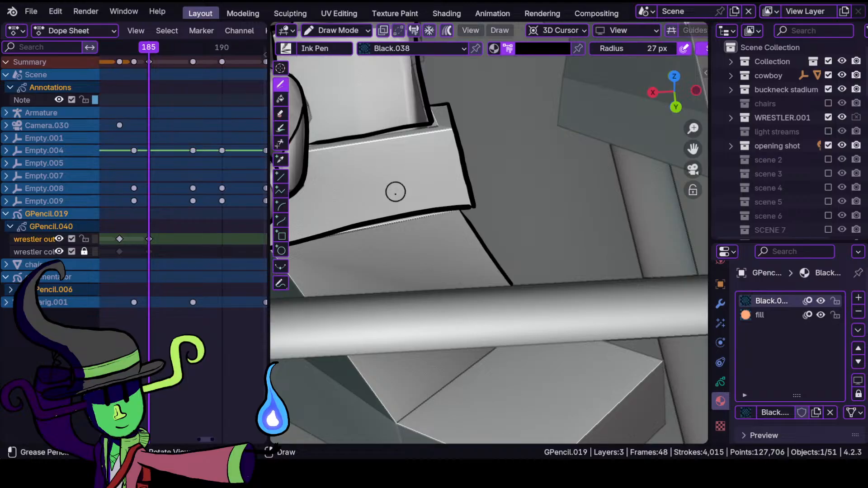
middle_click_drag(340, 262, 433, 233, "shift")
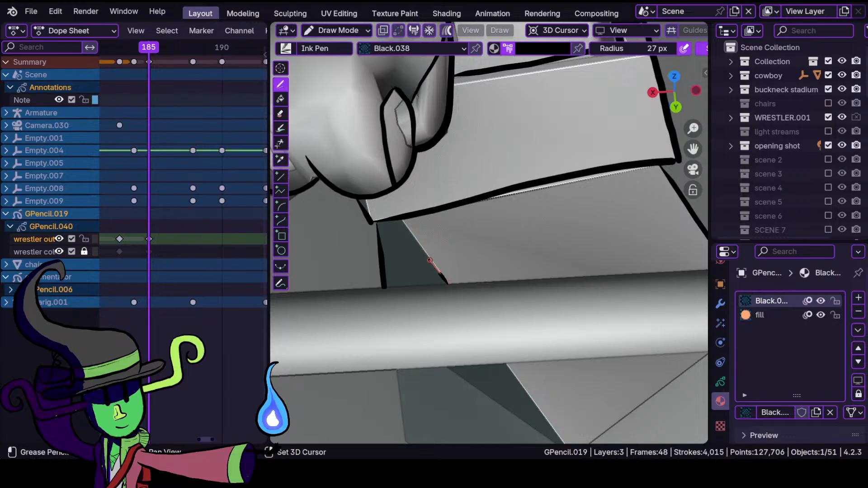
left_click_drag(389, 204, 390, 206)
mouse_move(401, 229)
middle_mouse_down()
mouse_move(408, 343)
mouse_move(441, 285)
mouse_move(374, 261)
mouse_move(403, 246)
middle_mouse_up()
- Trace the boot's back edge below the upper rope and its underside down to the lower rope in black
middle_click_drag(489, 222, 452, 223, "shift")
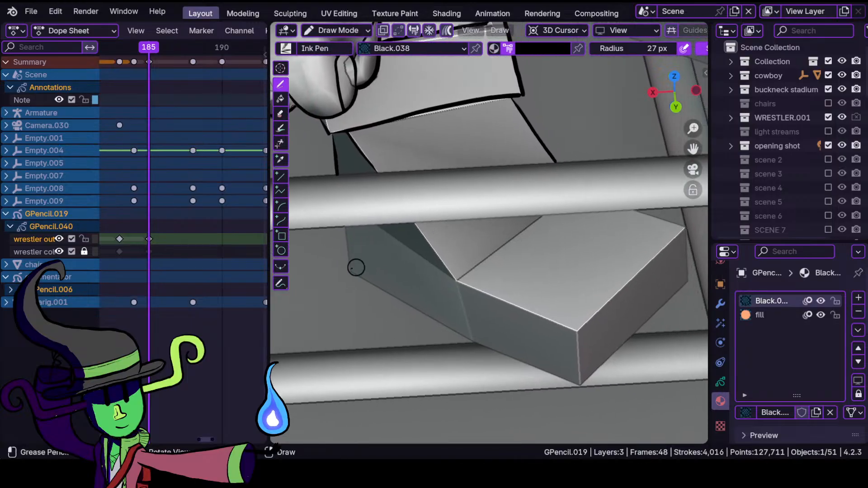
left_click_drag(354, 291, 354, 291)
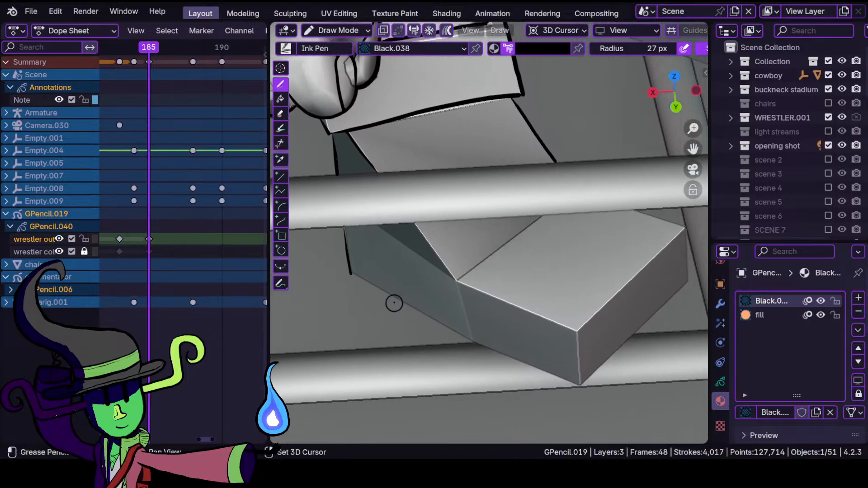
middle_click_drag(391, 304, 337, 294, "shift")
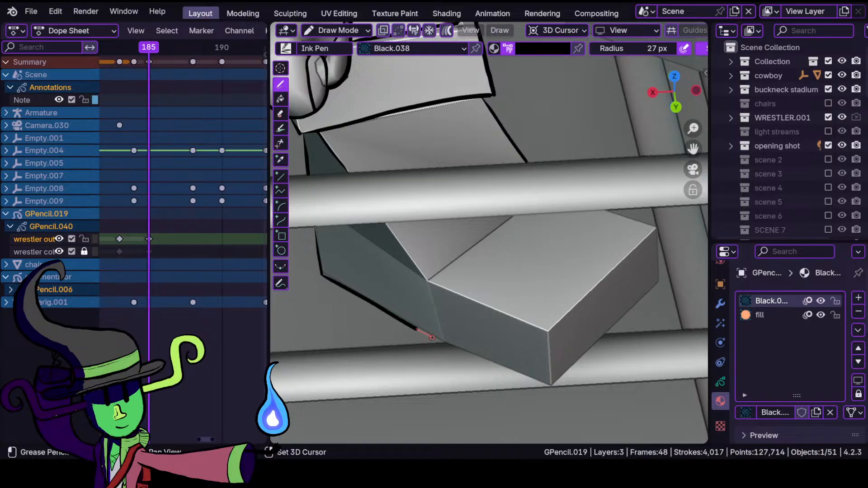
left_click_drag(458, 352, 458, 351)
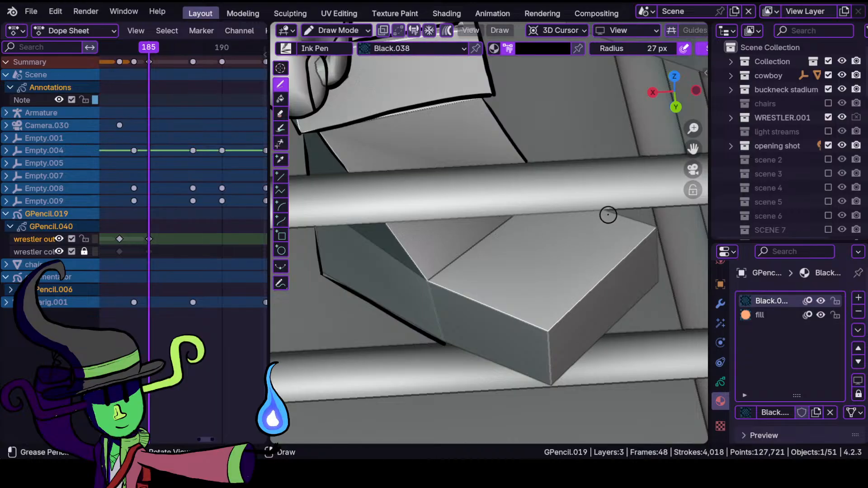
- Outline the boot's toe block in black along its far top edge, outer corner and both lower edges
left_click_drag(671, 232, 672, 232)
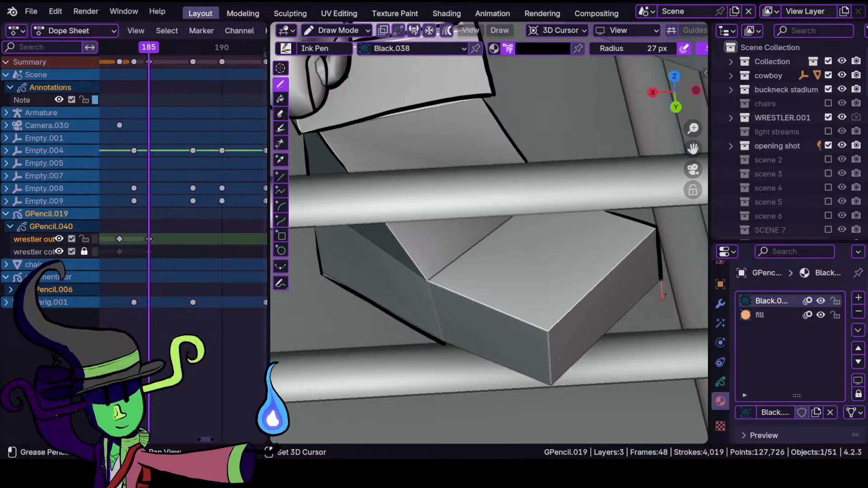
scroll(543, 345, "up", 3)
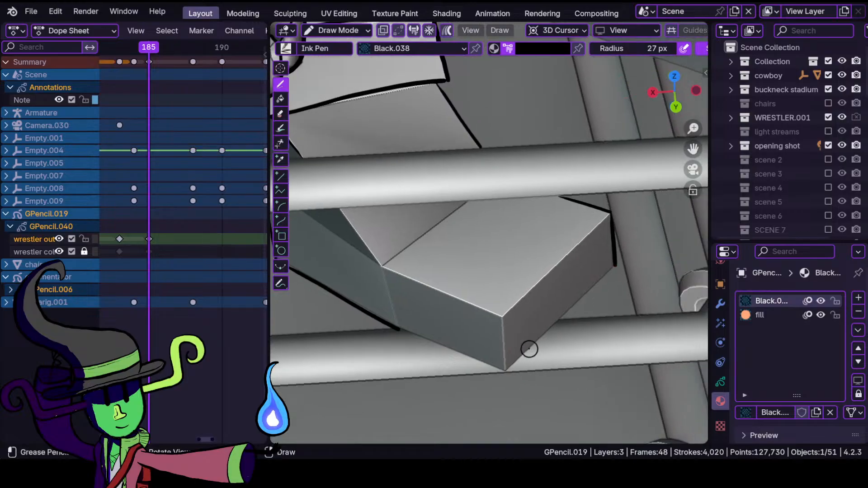
scroll(508, 379, "down", 2)
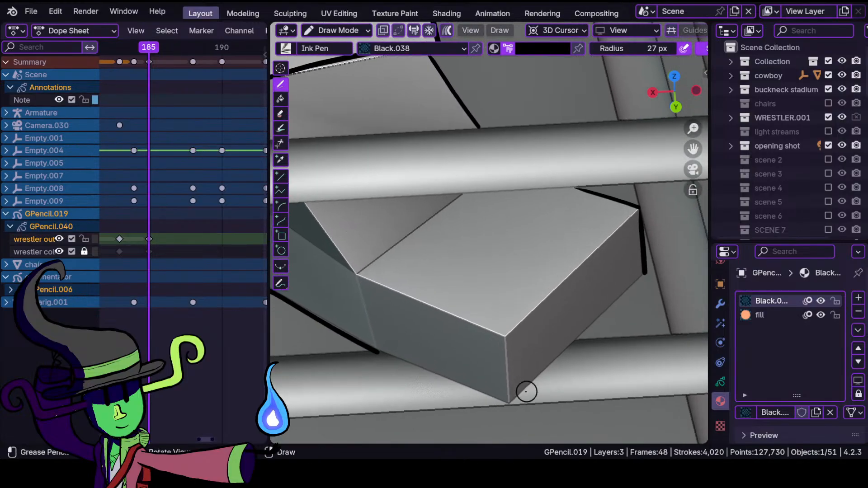
left_click_drag(511, 402, 646, 270)
middle_click_drag(430, 329, 413, 310, "shift")
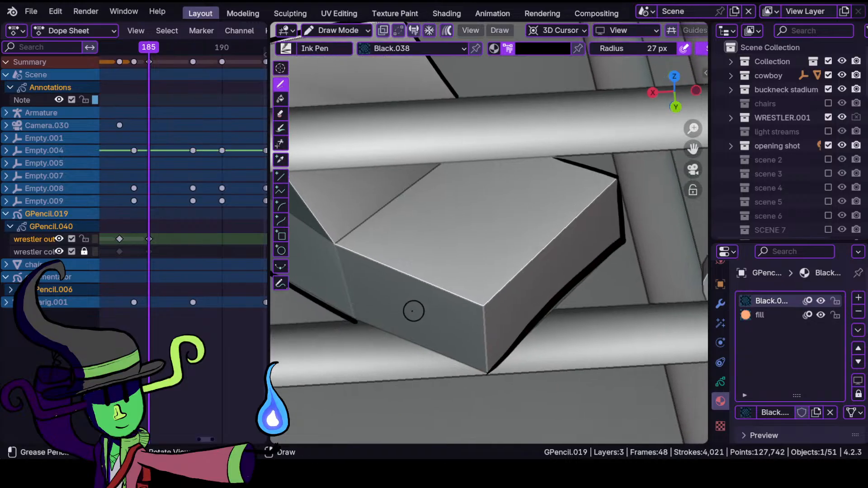
mouse_move(353, 321)
left_mouse_down("shift")
mouse_move(469, 372)
mouse_move(499, 374)
left_mouse_up("shift")
- Trace the boot toe block's near vertical corner and its outer upper edge in black
mouse_move(480, 265)
middle_mouse_down()
mouse_move(488, 265)
mouse_move(461, 265)
middle_mouse_up()
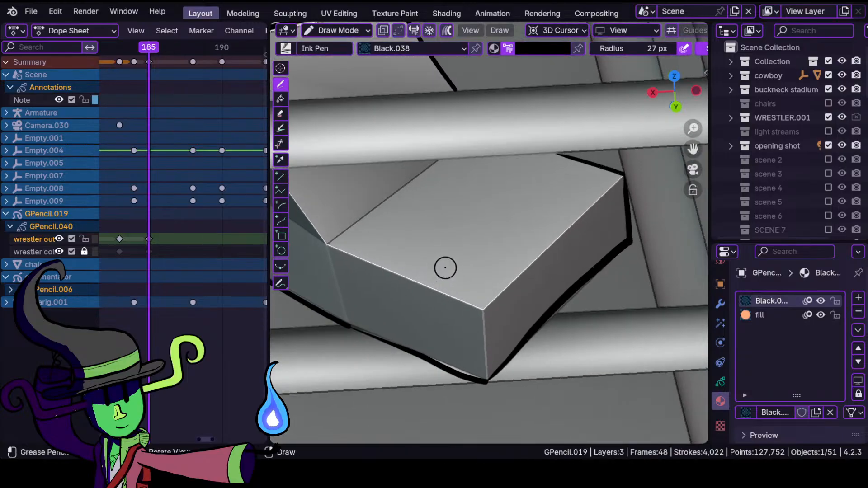
left_click_drag(483, 313, 487, 355, "shift")
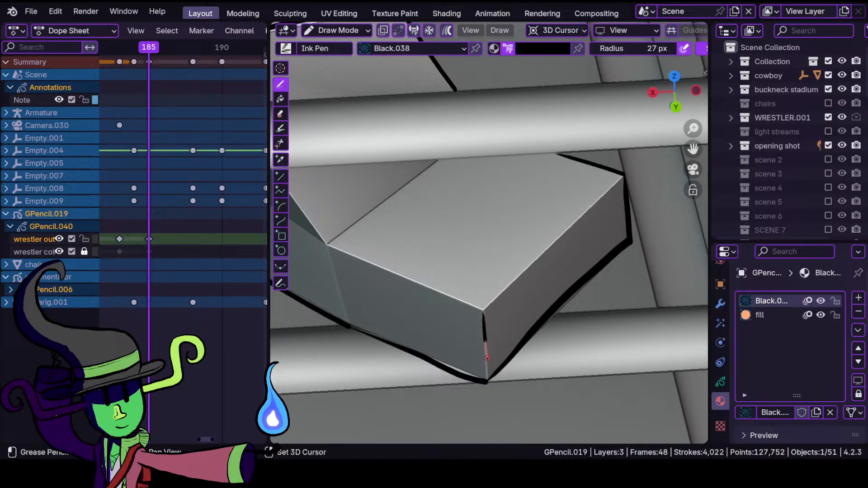
left_click_drag(492, 397, 492, 397, "shift")
key("ctrl+z")
left_click_drag(487, 388, 487, 390)
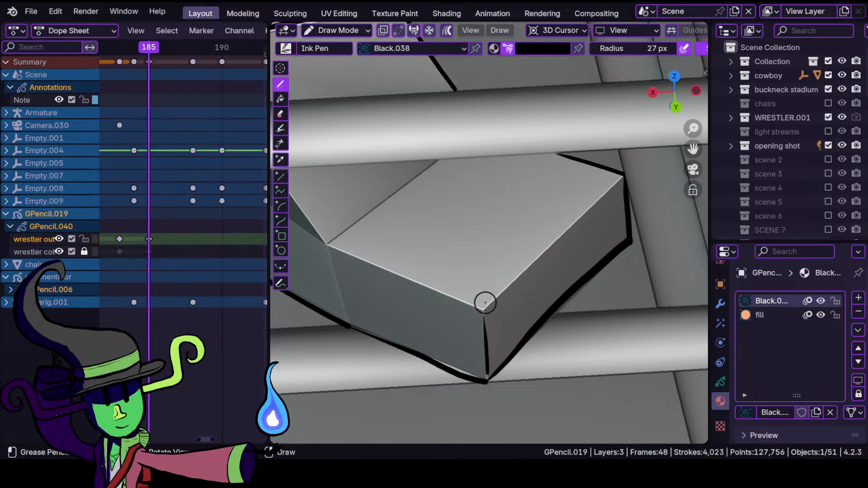
mouse_move(489, 294)
middle_mouse_down("shift")
mouse_move(460, 316)
mouse_move(456, 333)
middle_mouse_up("shift")
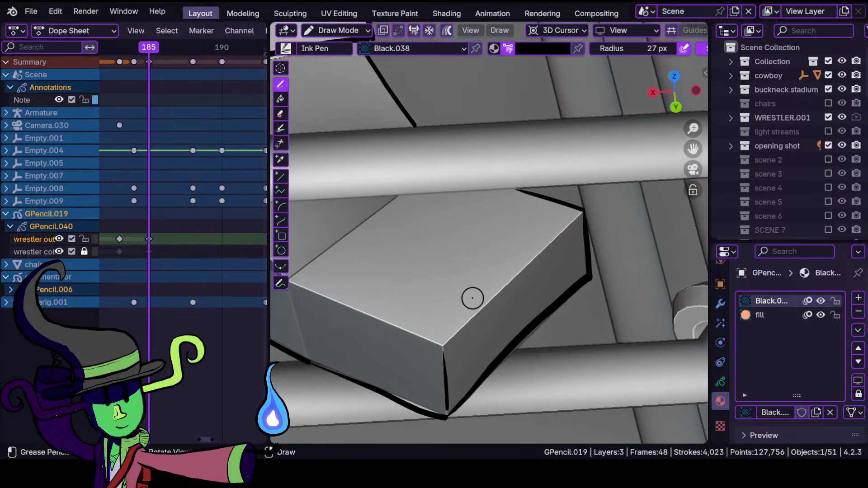
middle_click_drag(459, 321, 445, 316, "shift")
left_click_drag(435, 338, 493, 280)
left_click_drag(577, 208, 577, 208)
- Trace the boot shaft's corner edge below the upper rope and the toe block's near top edge in black
middle_click_drag(511, 246, 514, 362, "ctrl")
middle_click_drag(401, 258, 432, 318, "shift")
middle_click_drag(433, 318, 449, 158, "ctrl")
middle_click_drag(402, 334, 374, 205, "shift")
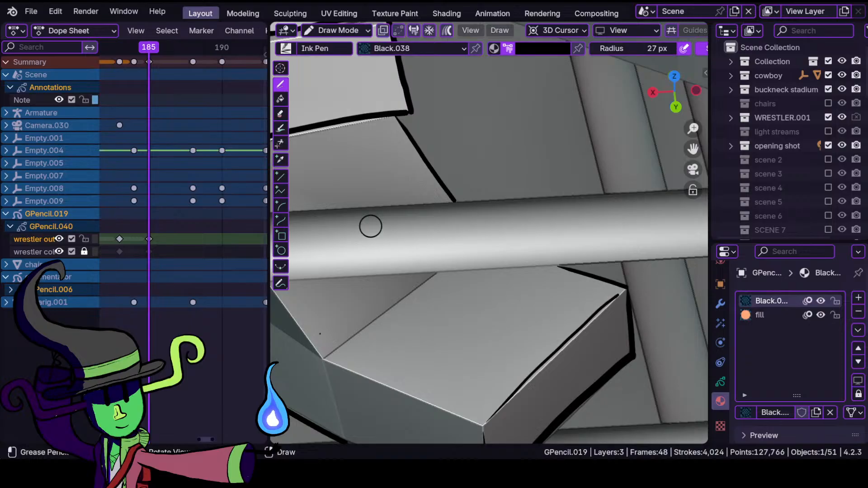
mouse_move(387, 306)
middle_mouse_down("shift")
mouse_move(434, 281)
mouse_move(429, 290)
middle_mouse_up("shift")
mouse_move(312, 271)
left_mouse_down()
mouse_move(368, 342)
mouse_move(532, 416)
left_mouse_up()
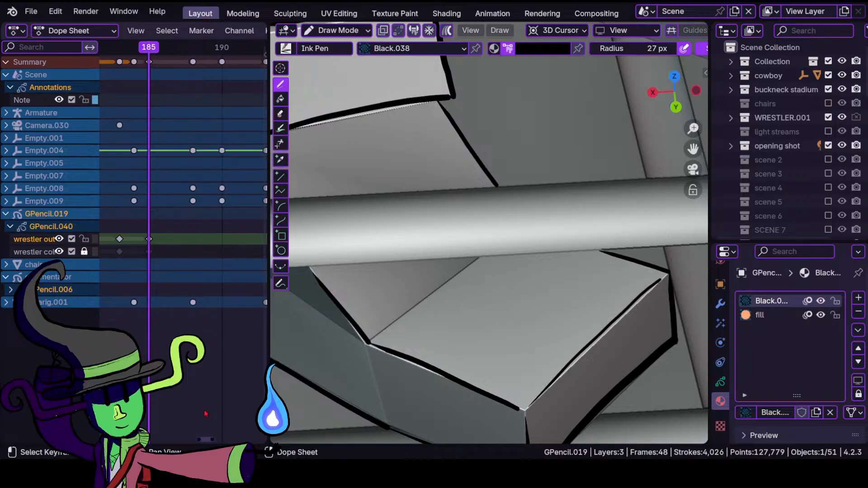
- Trace the other boot's back edge, underside, near shaft corner and the foot's upper side edge in black up to the slanted rope
middle_click_drag(399, 228, 416, 303, "ctrl")
middle_click_drag(409, 274, 457, 330, "shift")
middle_click_drag(437, 273, 442, 335, "ctrl")
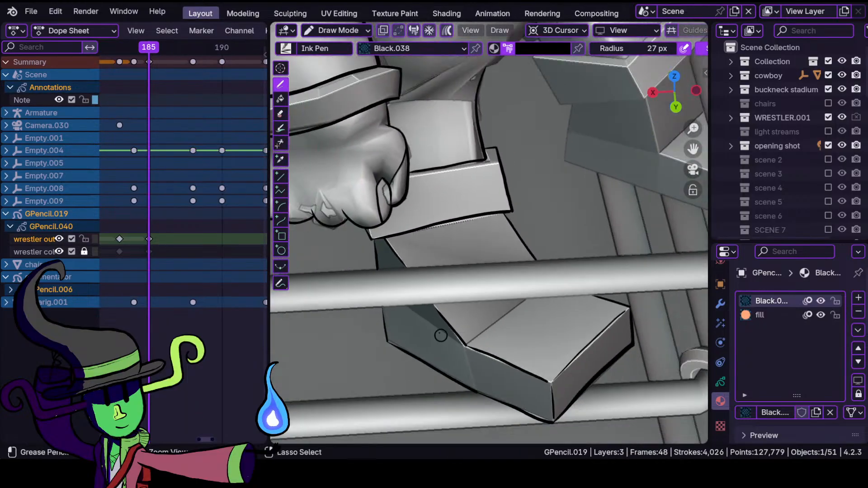
middle_click_drag(534, 194, 430, 246, "shift")
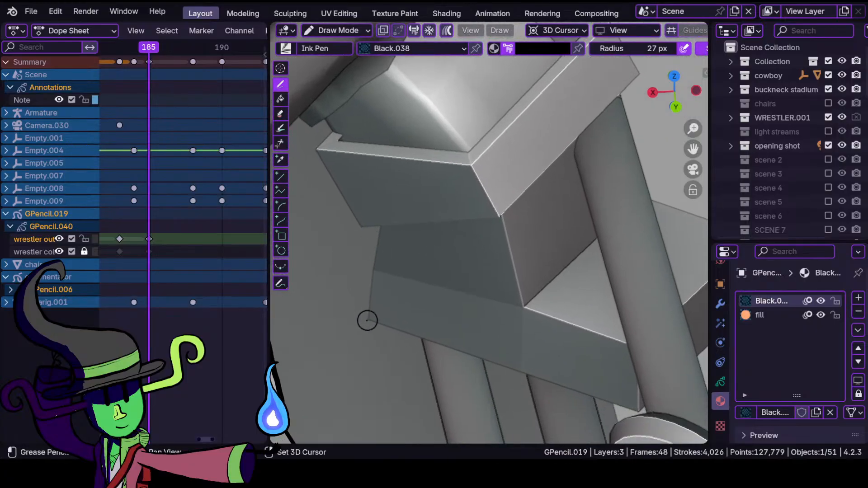
left_click_drag(384, 212, 384, 210, "shift")
mouse_move(408, 273)
middle_mouse_down()
mouse_move(467, 345)
mouse_move(455, 290)
mouse_move(370, 276)
middle_mouse_up()
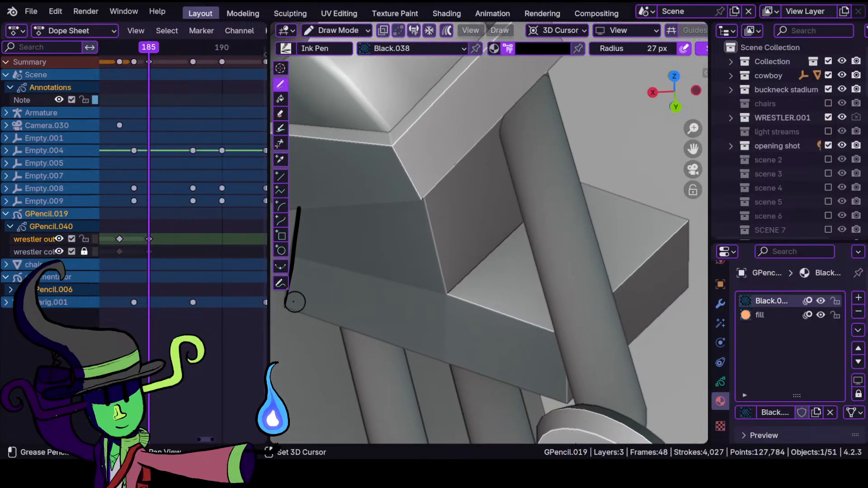
left_click_drag(403, 346, 461, 367, "shift")
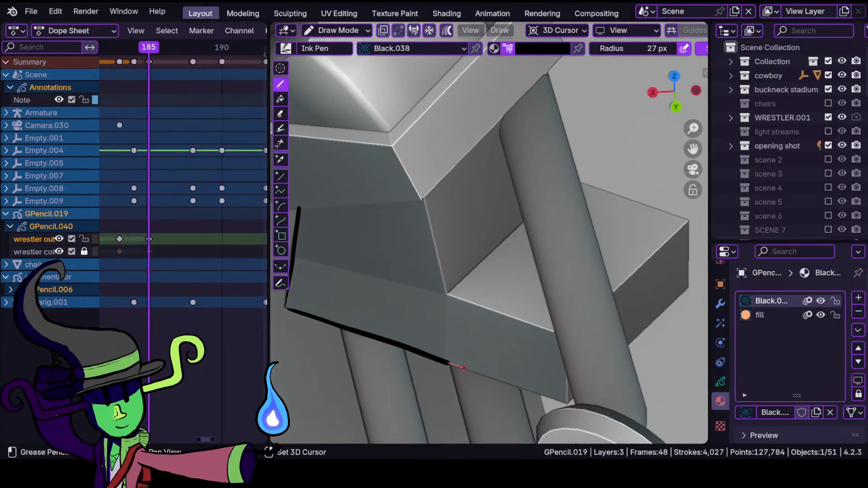
mouse_move(524, 385)
left_mouse_down("shift")
mouse_move(580, 406)
mouse_move(583, 384)
left_mouse_up("shift")
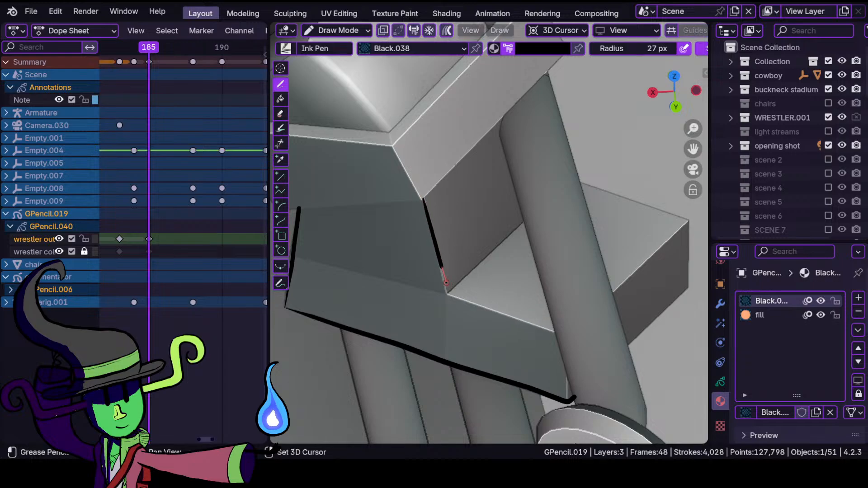
left_click_drag(453, 293, 549, 325, "shift")
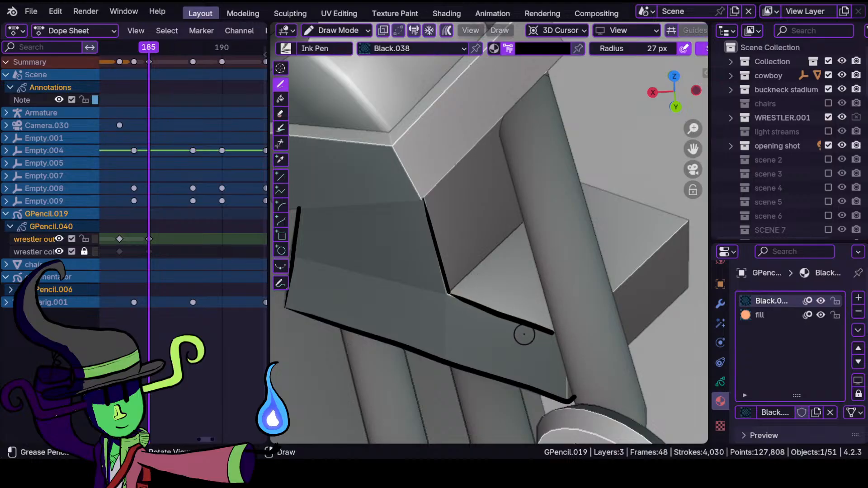
- Trace the far top edge of the second boot's toe block in black from the slanted rope to the outer corner
middle_click_drag(519, 207, 509, 273)
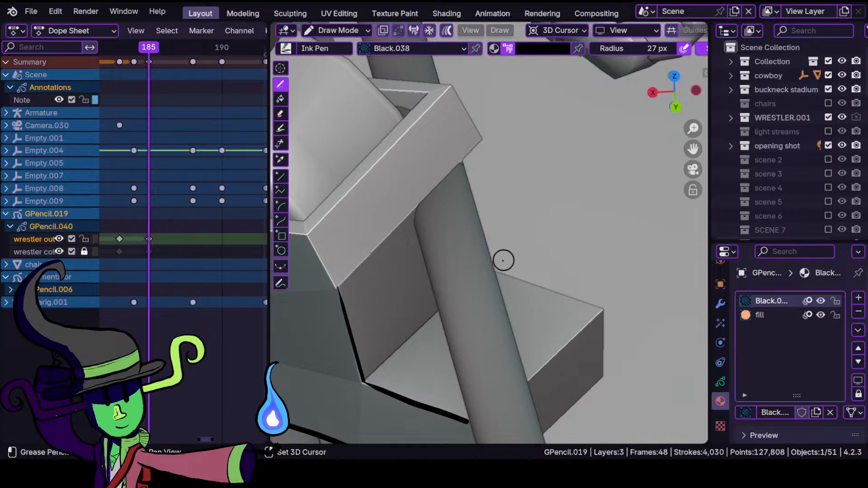
left_click_drag(523, 284, 593, 310, "shift")
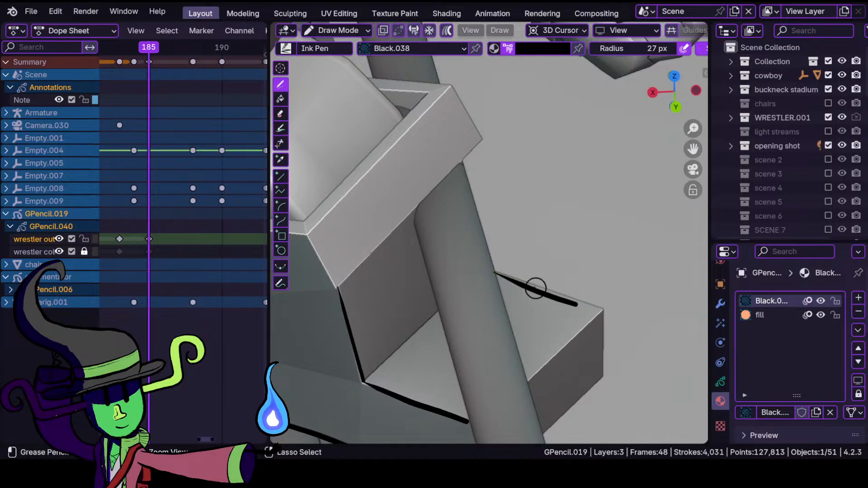
key("ctrl+z")
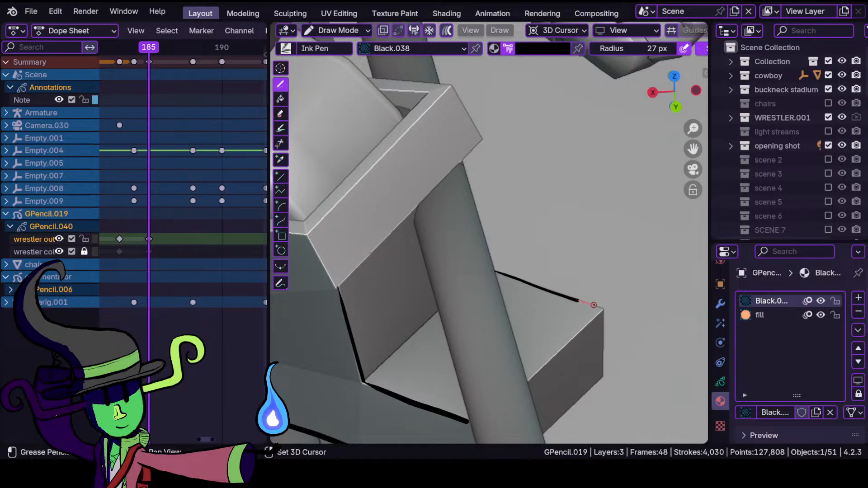
left_click_drag(616, 315, 618, 315, "shift")
middle_click_drag(569, 401, 532, 300, "shift")
scroll(542, 310, "up", 2)
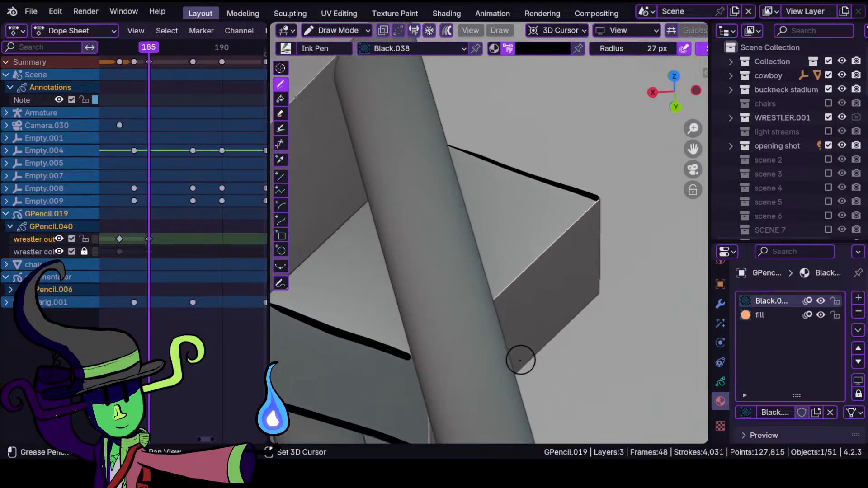
- Outline the second boot's toe end in black along its lower edge, vertical outer corner and upper front edge
left_click_drag(515, 372, 604, 292, "shift")
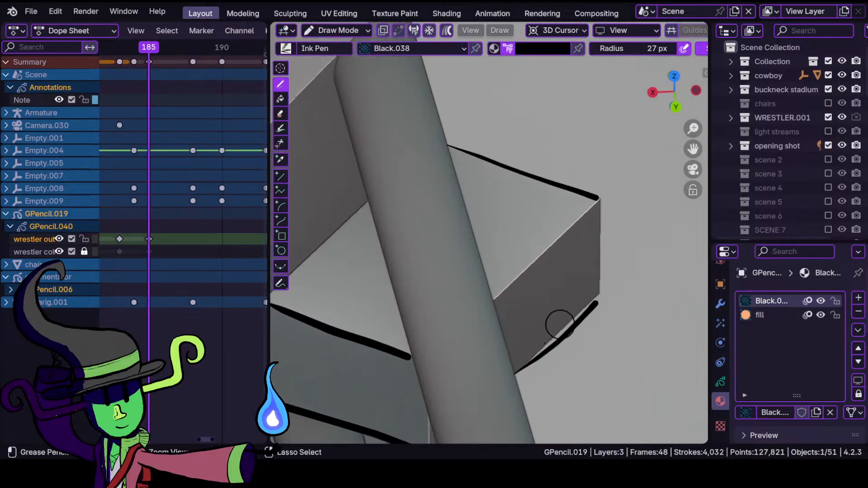
key("ctrl+z")
left_click_drag(516, 373, 609, 285, "shift")
mouse_move(597, 197)
left_mouse_down("shift")
mouse_move(603, 306)
mouse_move(583, 311)
left_mouse_up("shift")
left_click_drag(524, 272, 597, 200, "shift")
- Trace the second boot cuff's back edge and its lower side edge in black to the near corner
mouse_move(573, 232)
middle_mouse_down("ctrl")
mouse_move(514, 319)
mouse_move(480, 319)
mouse_move(473, 217)
mouse_move(456, 190)
middle_mouse_up("ctrl")
middle_click_drag(400, 192, 488, 255, "shift")
mouse_move(479, 361)
middle_mouse_down("ctrl")
mouse_move(465, 265)
mouse_move(475, 248)
middle_mouse_up("ctrl")
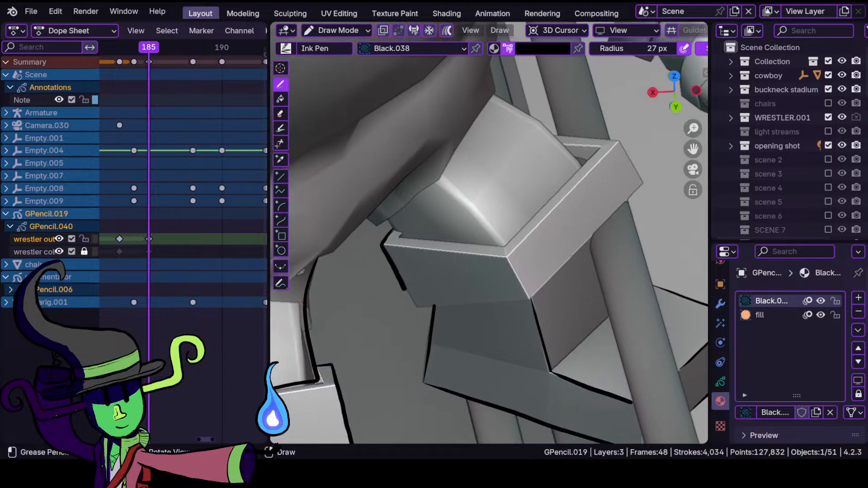
right_click(415, 307, "shift")
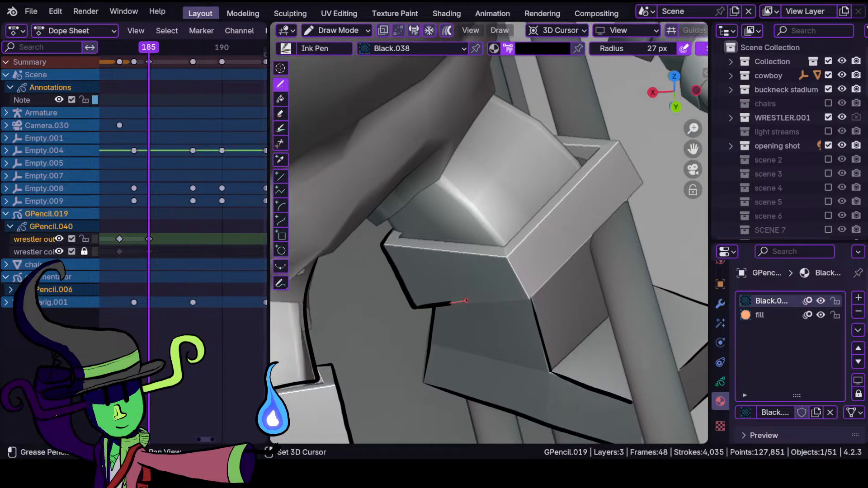
left_click_drag(506, 295, 501, 296)
key("ctrl+z")
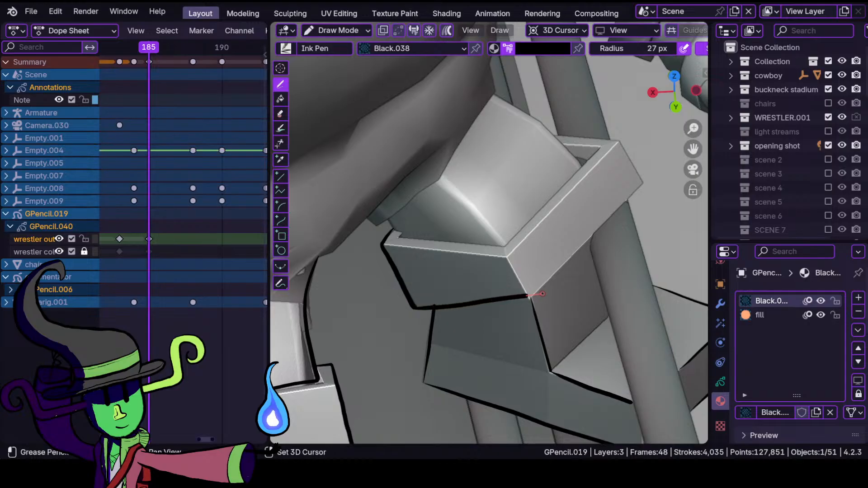
left_click_drag(547, 292, 529, 286)
- Trace the second boot cuff's lower front edge, far top edge and outer end edge in black
mouse_move(542, 242)
middle_mouse_down("shift")
mouse_move(507, 275)
mouse_move(558, 255)
middle_mouse_up("shift")
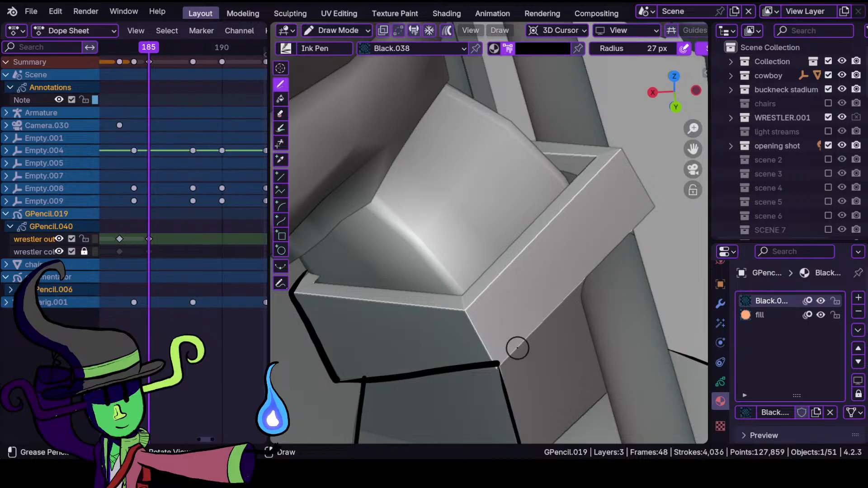
middle_click_drag(517, 348, 470, 344, "shift")
left_click_drag(445, 357, 461, 345)
left_click_drag(503, 304, 581, 220)
left_click_drag(611, 191, 612, 191)
mouse_move(511, 189)
middle_mouse_down("shift")
mouse_move(454, 283)
mouse_move(502, 235)
middle_mouse_up("shift")
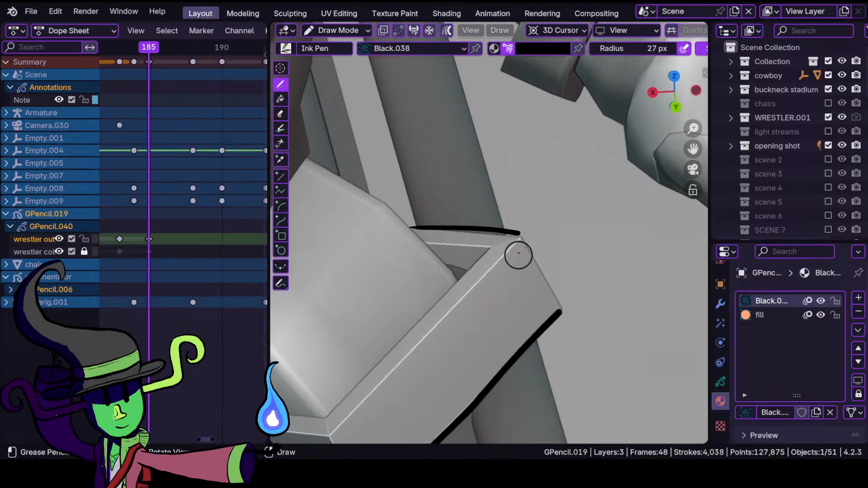
left_click_drag(518, 233, 545, 274)
left_click_drag(472, 407, 469, 412)
- Trace the cuff's near corner edge and the outer rim along its front and side in black
middle_click_drag(421, 331, 502, 229, "shift")
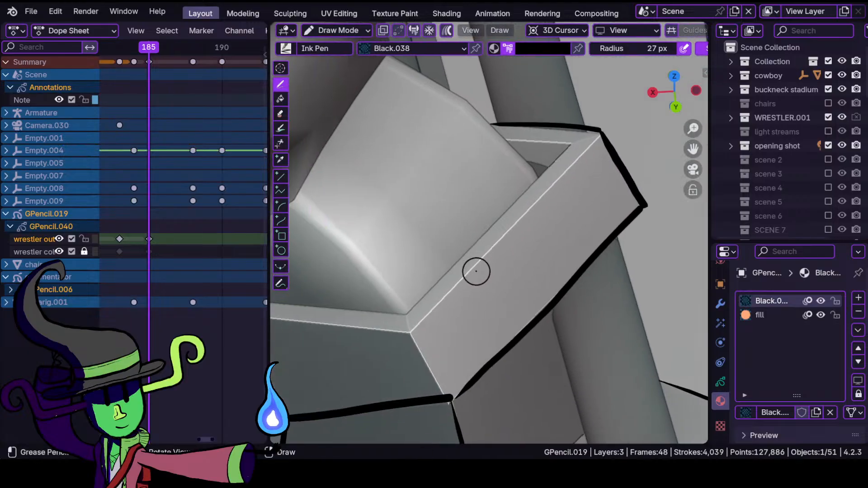
left_click_drag(411, 335, 432, 372, "shift")
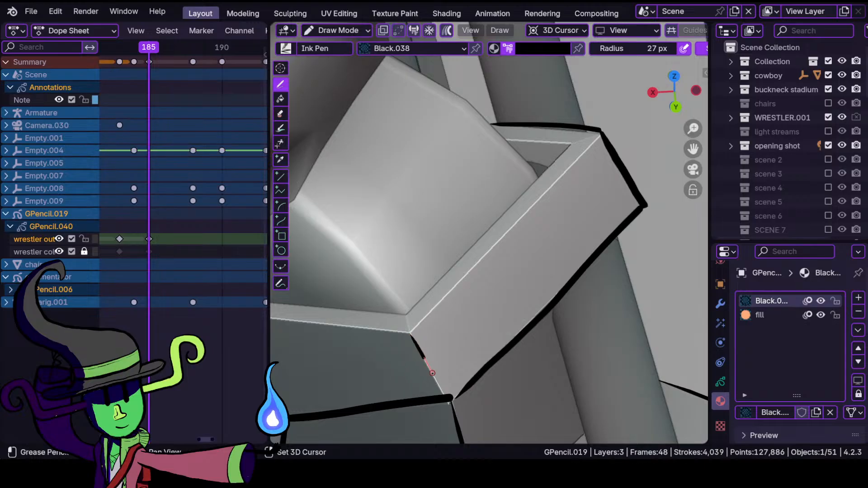
mouse_move(478, 325)
middle_mouse_down("ctrl")
mouse_move(483, 380)
mouse_move(476, 331)
middle_mouse_up("ctrl")
mouse_move(424, 324)
left_mouse_down("shift")
mouse_move(436, 300)
mouse_move(521, 217)
left_mouse_up("shift")
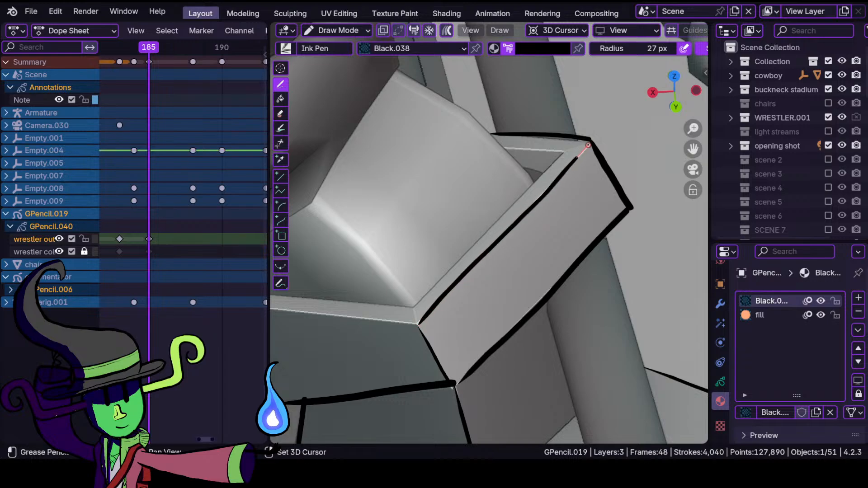
left_click_drag(598, 135, 599, 133, "shift")
middle_click_drag(350, 283, 477, 229, "shift")
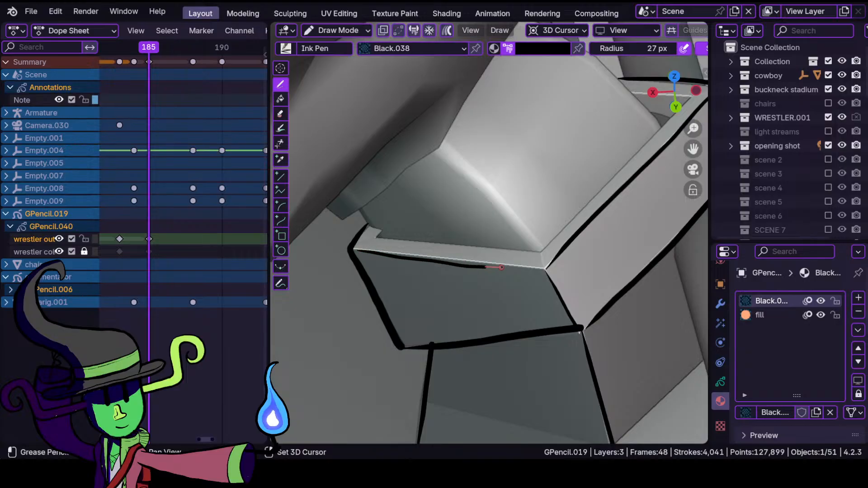
left_click_drag(554, 270, 555, 270, "shift")
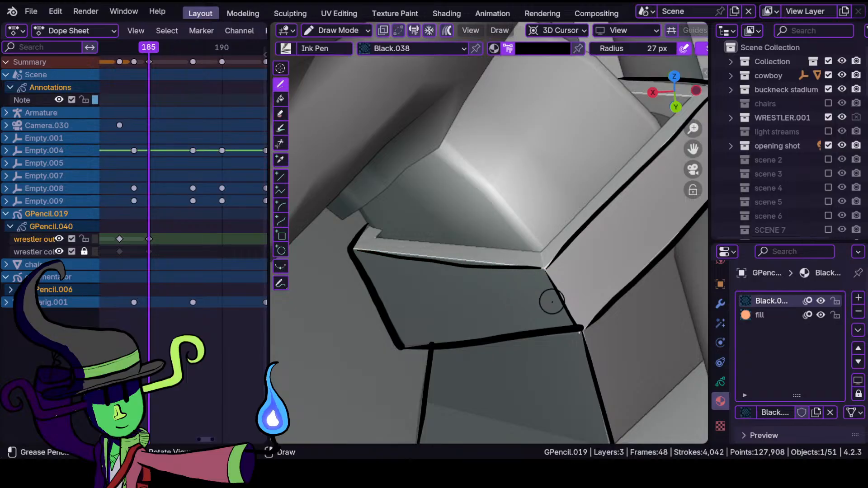
- Trace the upper edge of the leg entering the cuff and the cuff's far inner rim in black
middle_click_drag(566, 201, 543, 329, "ctrl")
middle_click_drag(522, 256, 486, 308, "ctrl")
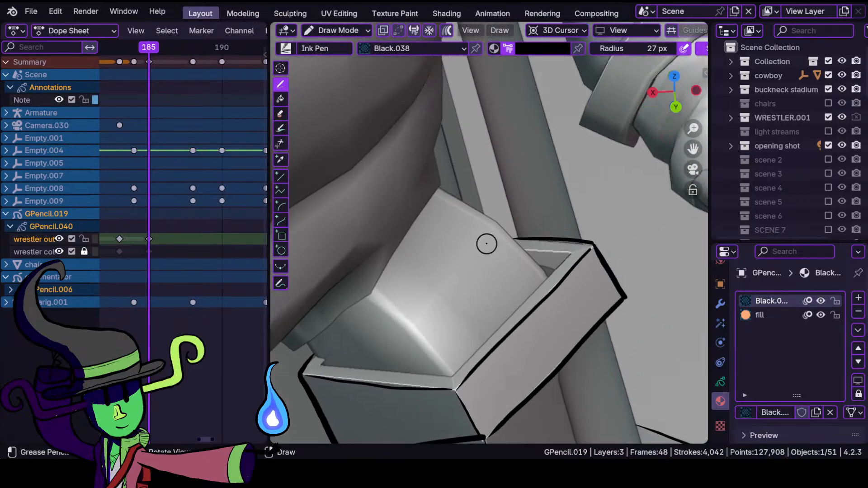
middle_click_drag(499, 240, 461, 238, "ctrl")
right_click(437, 184, "shift")
left_click_drag(438, 185, 502, 224)
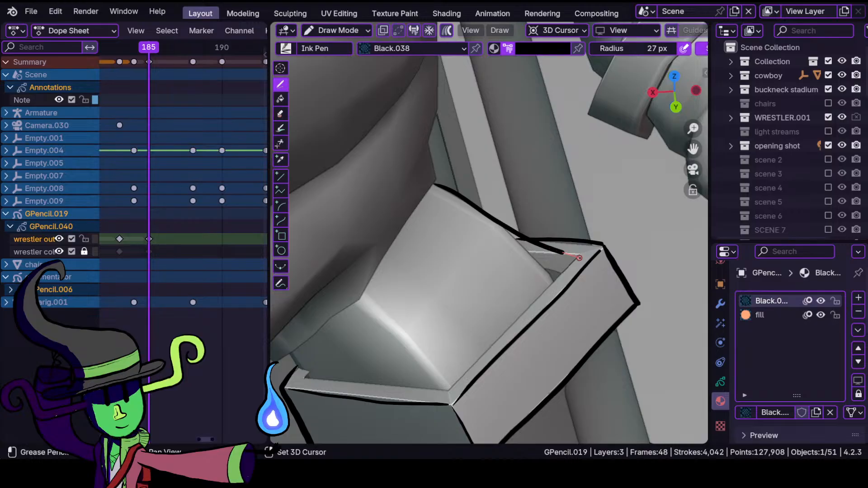
left_click_drag(589, 263, 590, 264)
- Trace the cuff's inner rim in black along its back, side and front around the leg
mouse_move(419, 329)
middle_mouse_down("shift")
mouse_move(440, 304)
mouse_move(446, 263)
middle_mouse_up("shift")
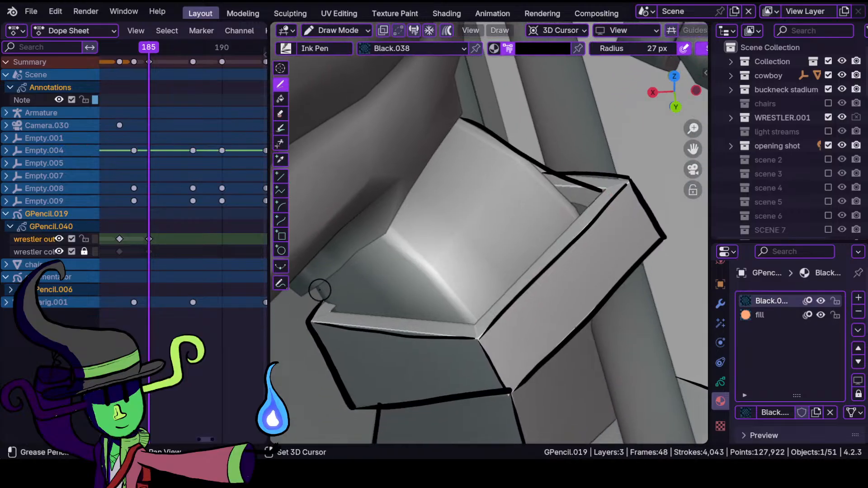
left_click_drag(355, 321, 356, 319)
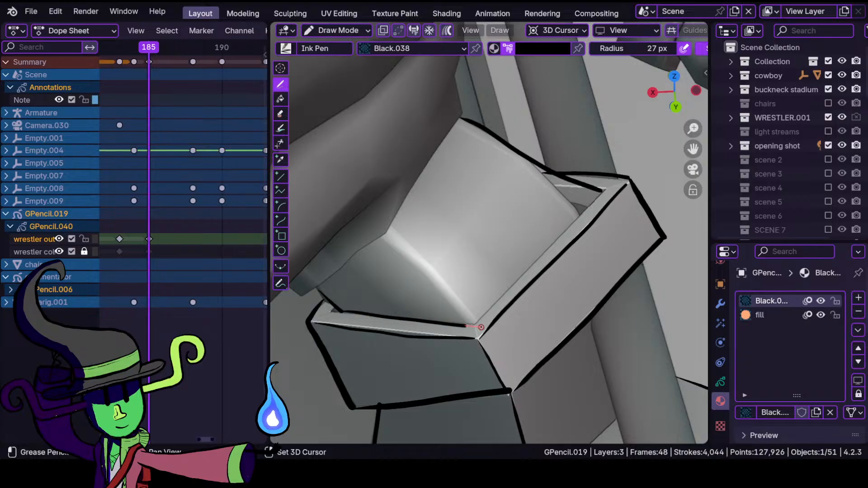
left_click_drag(490, 326, 490, 325)
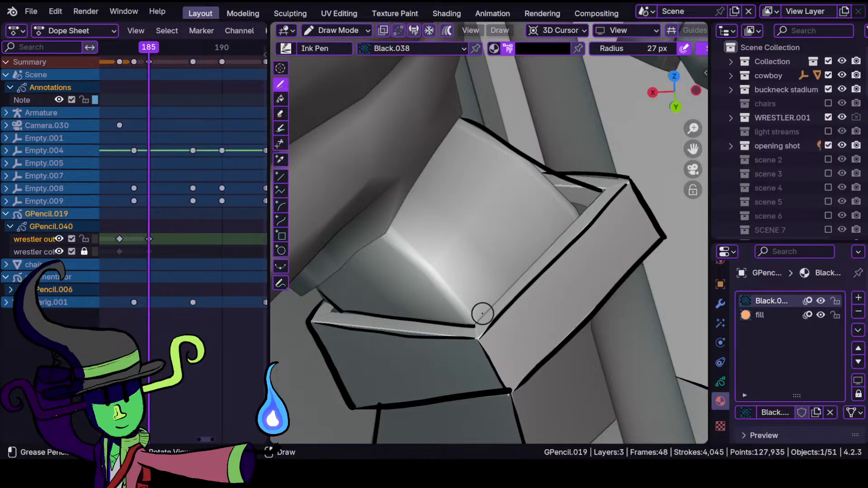
middle_click_drag(464, 337, 492, 287, "ctrl")
middle_click_drag(492, 288, 443, 258, "shift")
left_click_drag(416, 342, 537, 216, "shift")
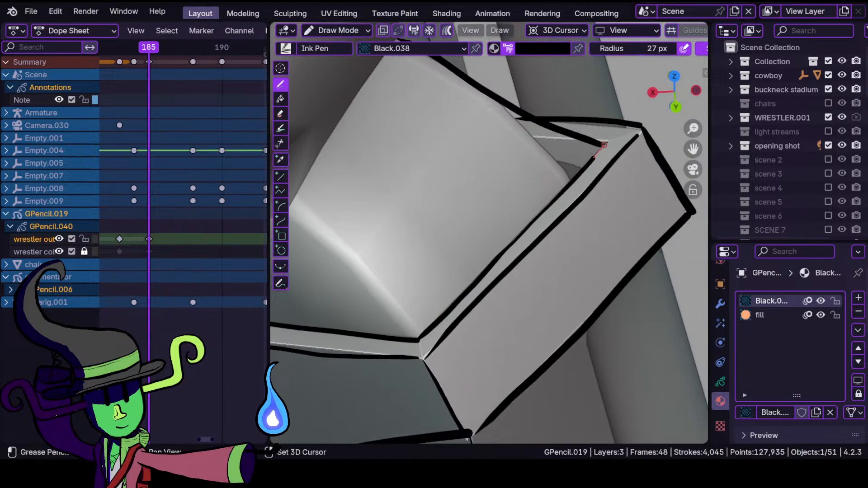
left_click_drag(609, 131, 607, 133, "shift")
mouse_move(548, 188)
middle_mouse_down()
mouse_move(527, 250)
mouse_move(522, 212)
middle_mouse_up()
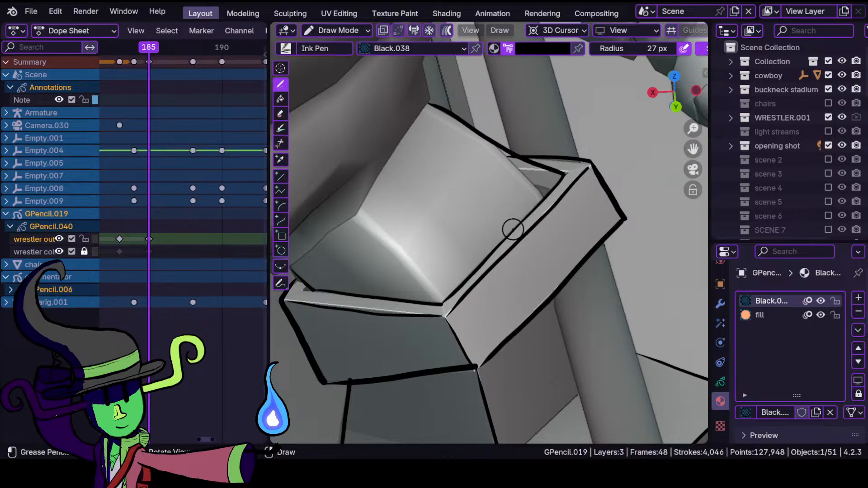
mouse_move(397, 197)
middle_mouse_down("ctrl")
mouse_move(417, 279)
mouse_move(400, 234)
mouse_move(387, 237)
mouse_move(512, 190)
mouse_move(418, 254)
middle_mouse_up("ctrl")
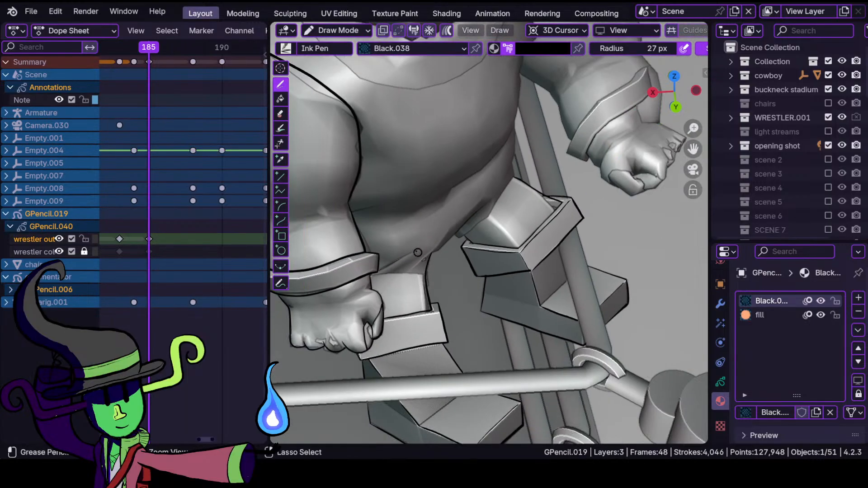
- Trace the trunks' hem across the thigh above the second boot and the crotch edge up into its fold in black
mouse_move(148, 51)
left_mouse_down()
mouse_move(119, 52)
mouse_move(149, 53)
left_mouse_up()
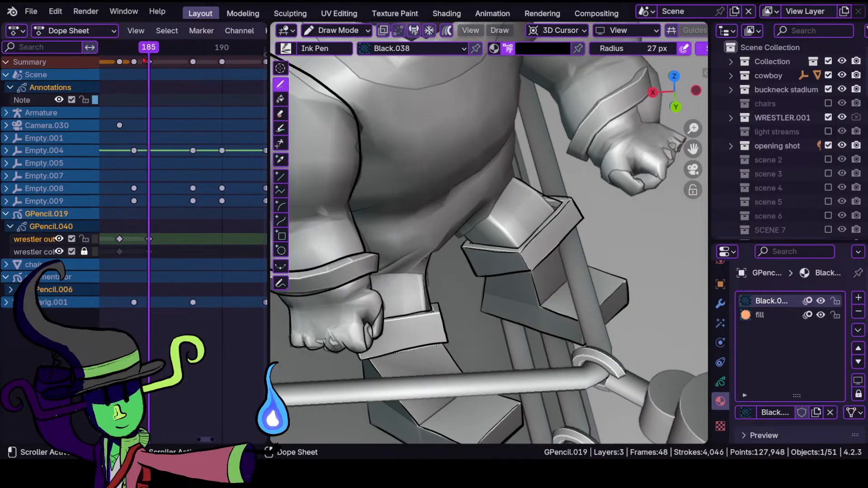
mouse_move(488, 253)
middle_mouse_down("ctrl")
mouse_move(519, 195)
mouse_move(500, 161)
mouse_move(445, 310)
middle_mouse_up("ctrl")
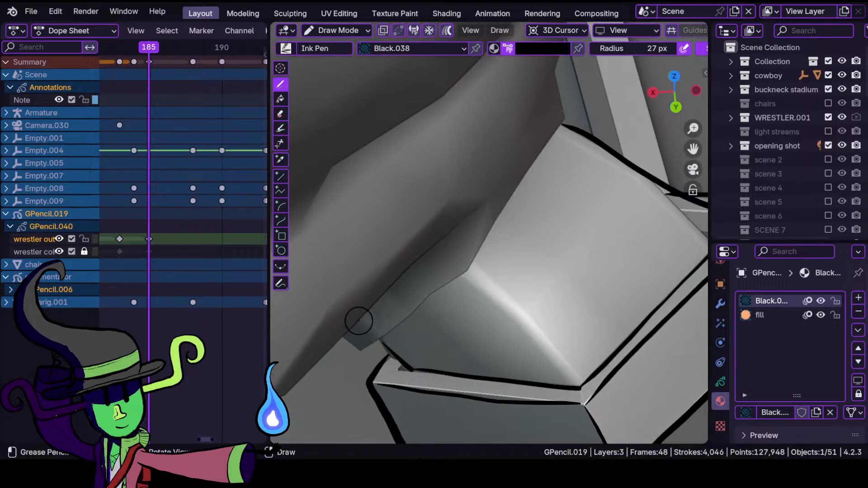
mouse_move(376, 340)
left_mouse_down()
mouse_move(475, 257)
mouse_move(522, 184)
left_mouse_up()
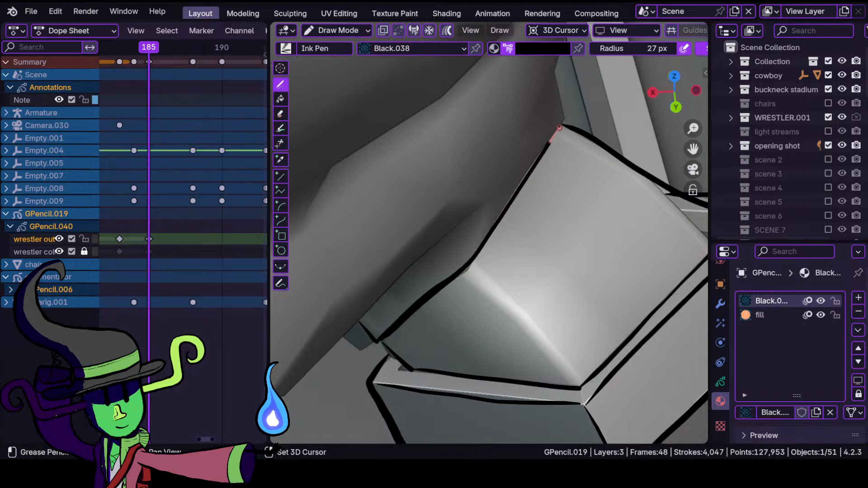
left_click_drag(574, 106, 573, 108, "shift")
mouse_move(495, 169)
middle_mouse_down("ctrl")
mouse_move(490, 253)
mouse_move(448, 215)
middle_mouse_up("ctrl")
mouse_move(362, 346)
middle_mouse_down("shift")
mouse_move(451, 257)
mouse_move(446, 233)
mouse_move(428, 279)
mouse_move(380, 300)
middle_mouse_up("shift")
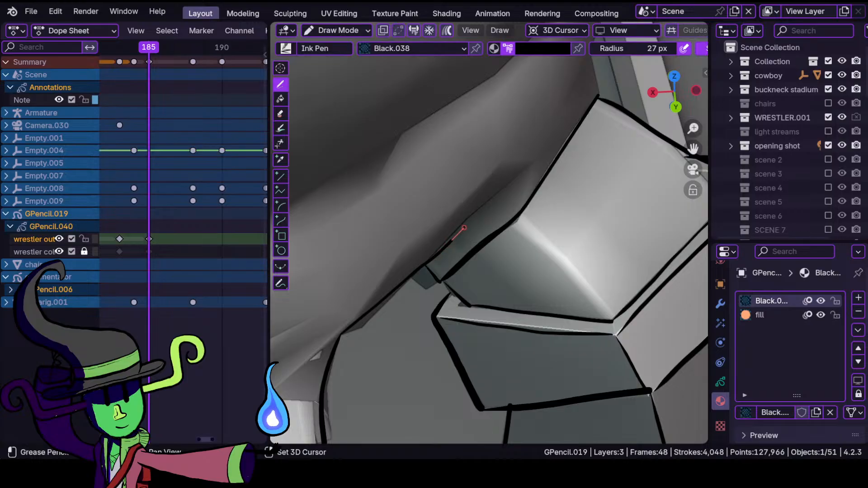
left_click_drag(516, 169, 518, 177)
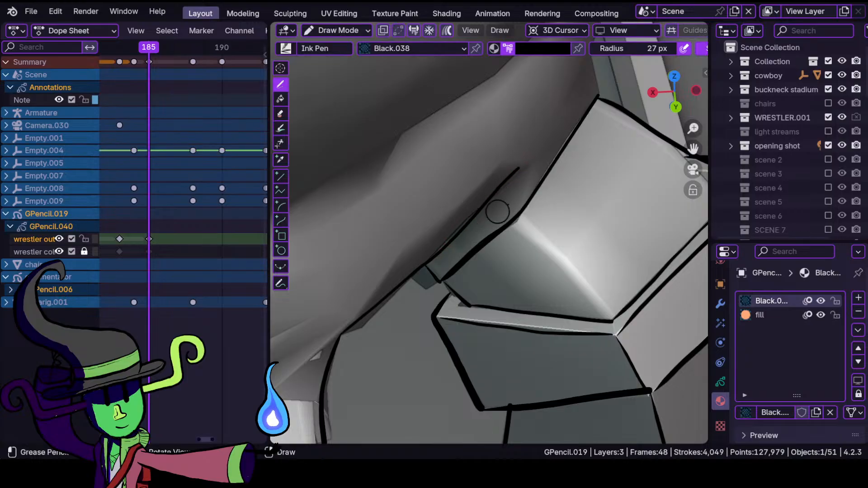
- Trace the outer hip edge from the bottom of the belly down to the thigh above the second boot in black
middle_click_drag(575, 124, 516, 314, "shift")
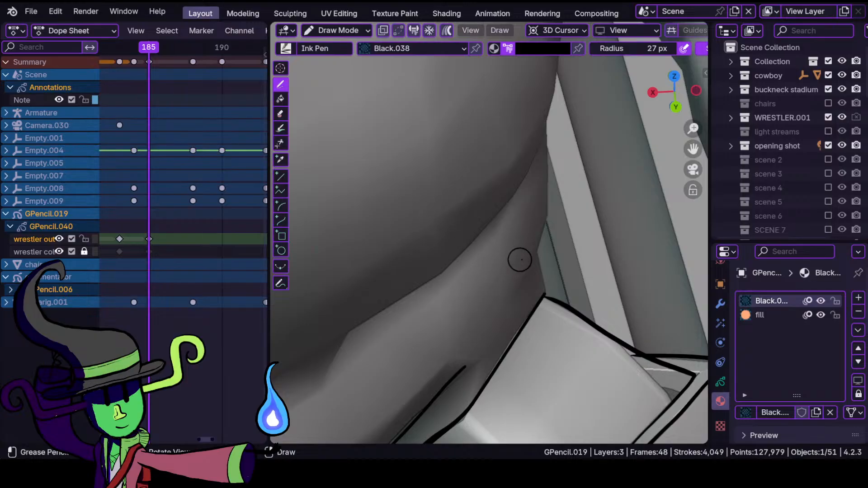
mouse_move(510, 240)
middle_mouse_down("ctrl")
mouse_move(529, 215)
mouse_move(457, 286)
middle_mouse_up("ctrl")
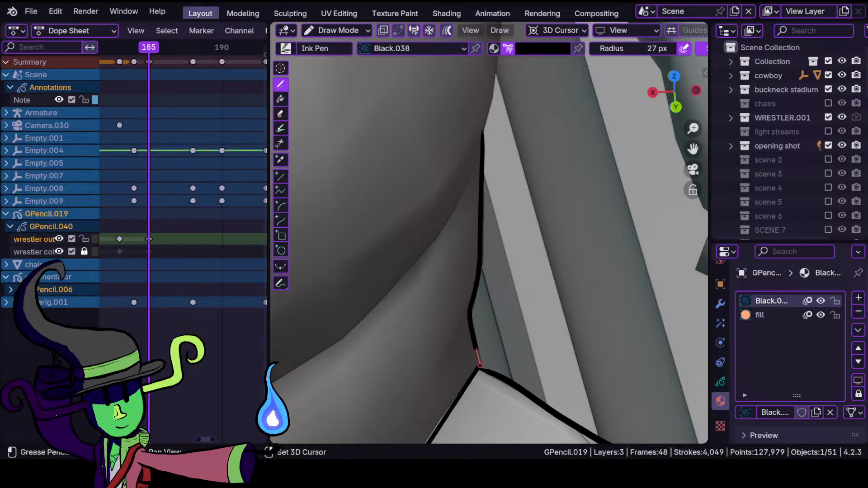
left_click_drag(482, 380, 479, 366)
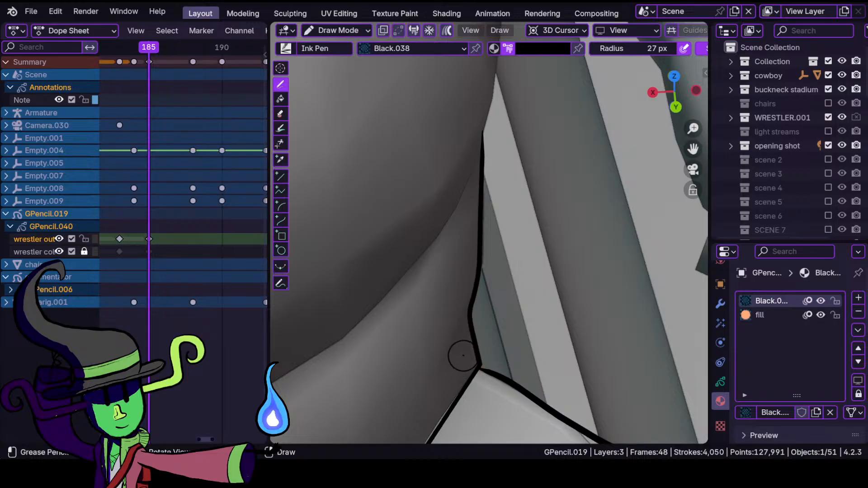
mouse_move(467, 280)
middle_mouse_down("ctrl")
mouse_move(504, 360)
mouse_move(471, 295)
middle_mouse_up("ctrl")
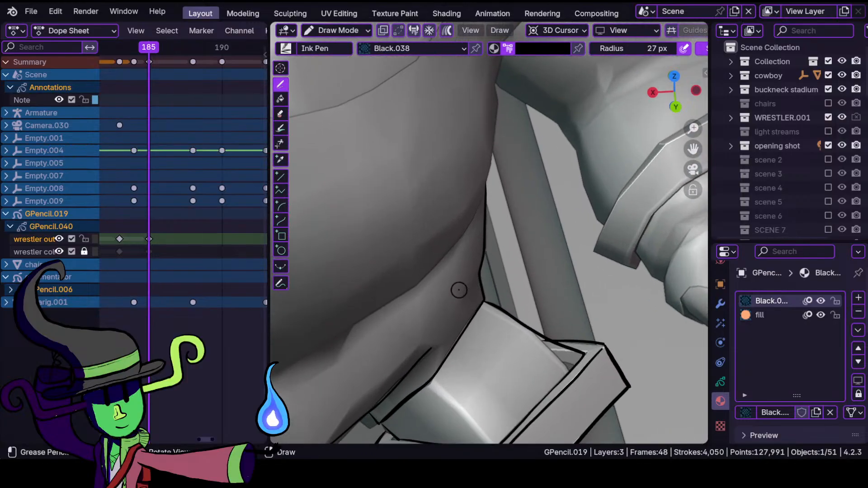
- Trace the torso's far side edge in black from the hip up past the armpit to the head
mouse_move(470, 172)
middle_mouse_down("shift")
mouse_move(430, 298)
mouse_move(429, 281)
middle_mouse_up("shift")
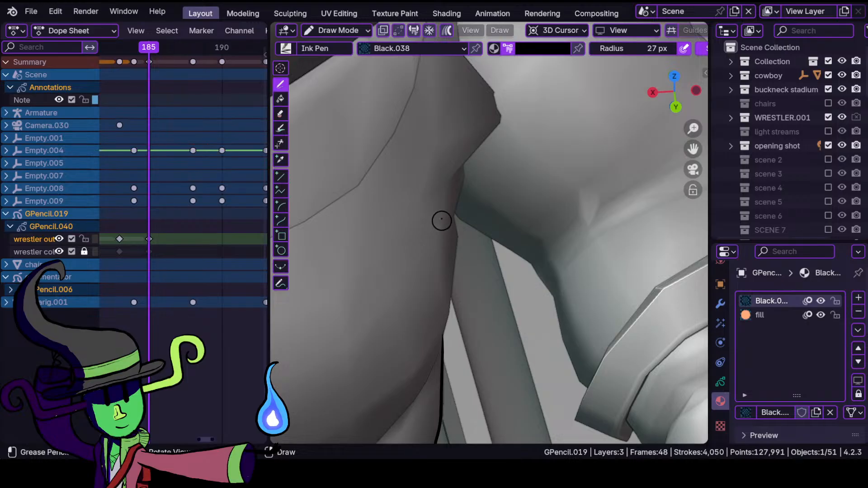
mouse_move(452, 203)
middle_mouse_down("ctrl")
mouse_move(470, 294)
mouse_move(472, 247)
middle_mouse_up("ctrl")
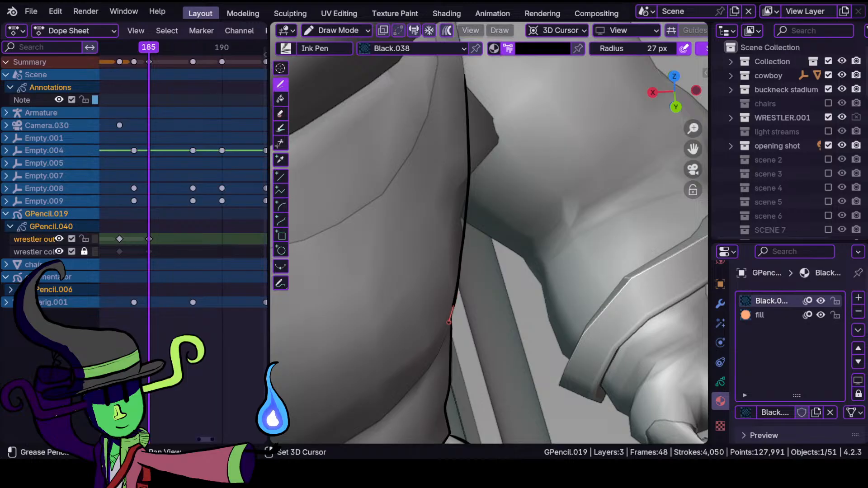
left_click_drag(449, 335, 449, 347, "shift")
mouse_move(403, 265)
middle_mouse_down("ctrl")
mouse_move(416, 302)
mouse_move(431, 230)
middle_mouse_up("ctrl")
middle_click_drag(434, 149, 478, 236, "ctrl")
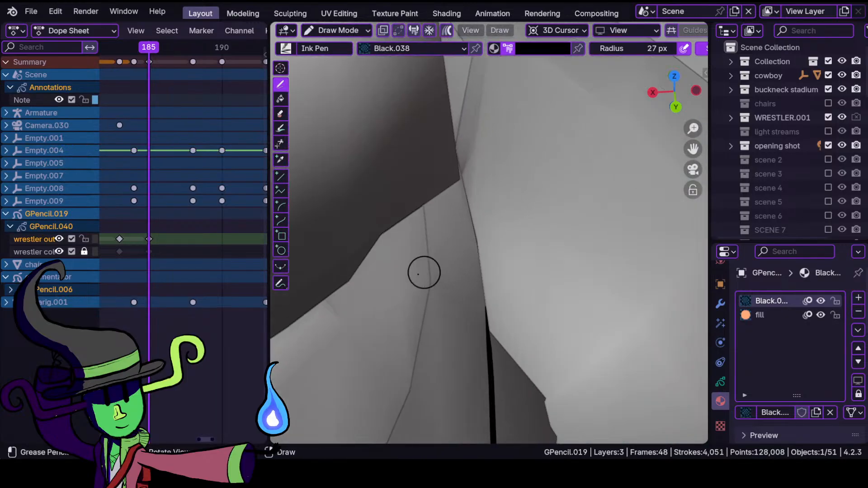
mouse_move(455, 159)
left_mouse_down("shift")
mouse_move(480, 261)
mouse_move(487, 366)
left_mouse_up("shift")
- Trace the curved neckline across the chest in black from the near shoulder around to beneath the head's far side
mouse_move(434, 294)
middle_mouse_down("ctrl")
mouse_move(425, 371)
mouse_move(476, 279)
mouse_move(434, 267)
mouse_move(454, 256)
mouse_move(426, 250)
mouse_move(457, 320)
middle_mouse_up("ctrl")
middle_click_drag(386, 250, 363, 220, "shift")
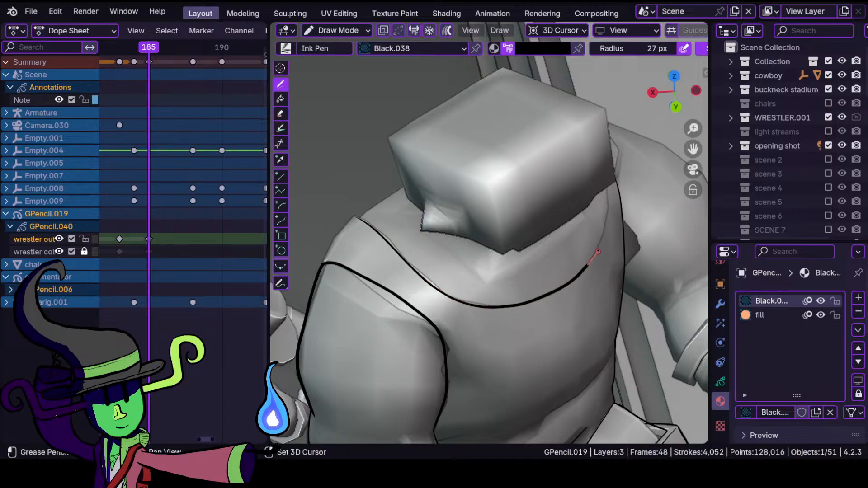
left_click_drag(605, 169, 605, 168)
- Trace the near shoulder's outer contour in black from the head down to the top of the arm outline
mouse_move(404, 247)
middle_mouse_down("ctrl")
mouse_move(412, 224)
mouse_move(484, 244)
middle_mouse_up("ctrl")
mouse_move(484, 244)
middle_mouse_down("ctrl")
mouse_move(480, 185)
mouse_move(509, 238)
middle_mouse_up("ctrl")
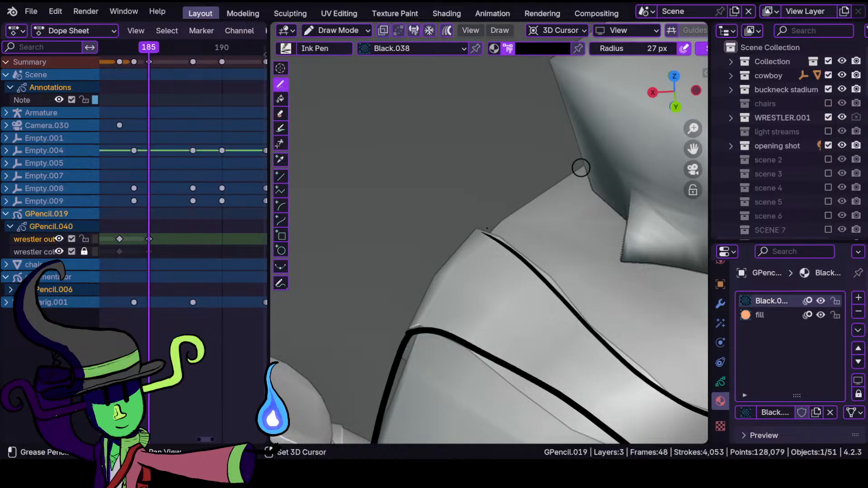
left_click_drag(581, 168, 470, 243, "shift")
left_click_drag(401, 352, 415, 349, "shift")
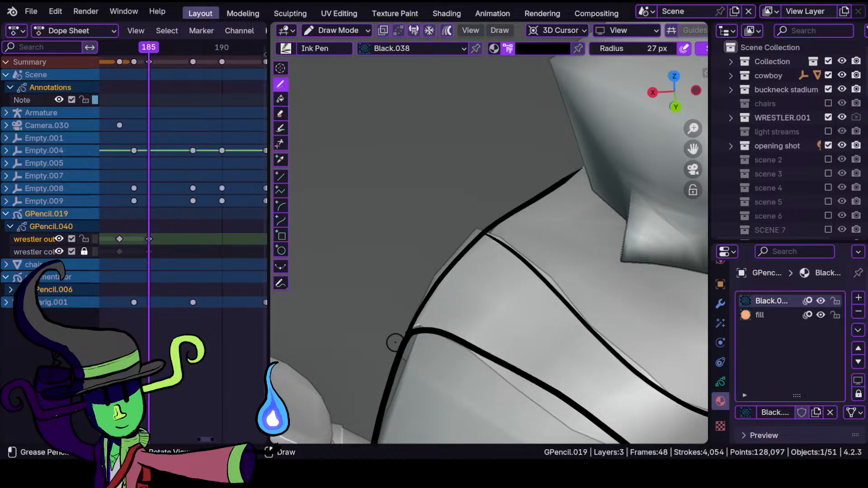
- Trace the blocky head's top edge in black from the corner above the nose side to the rear corner
scroll(495, 311, "down", 5)
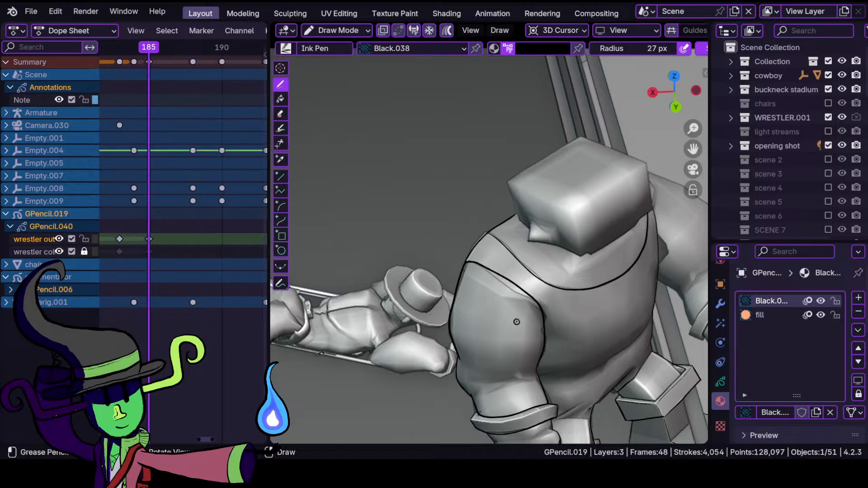
scroll(516, 278, "up", 6)
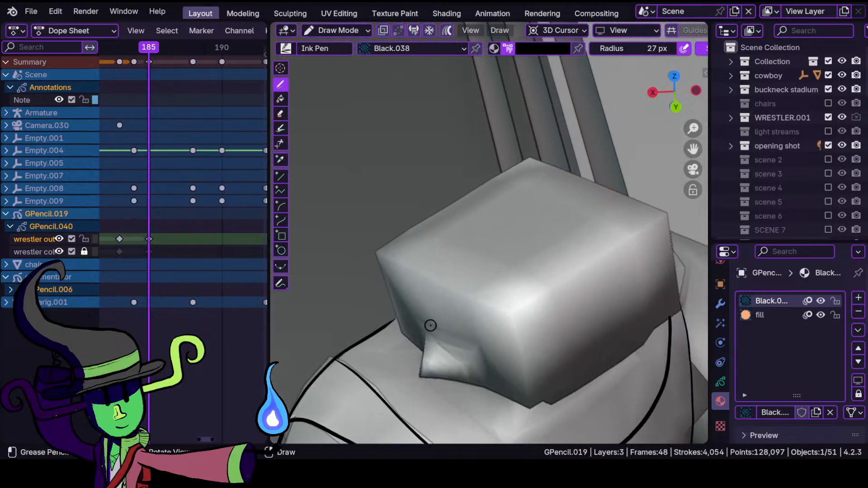
middle_click_drag(462, 285, 413, 274, "shift")
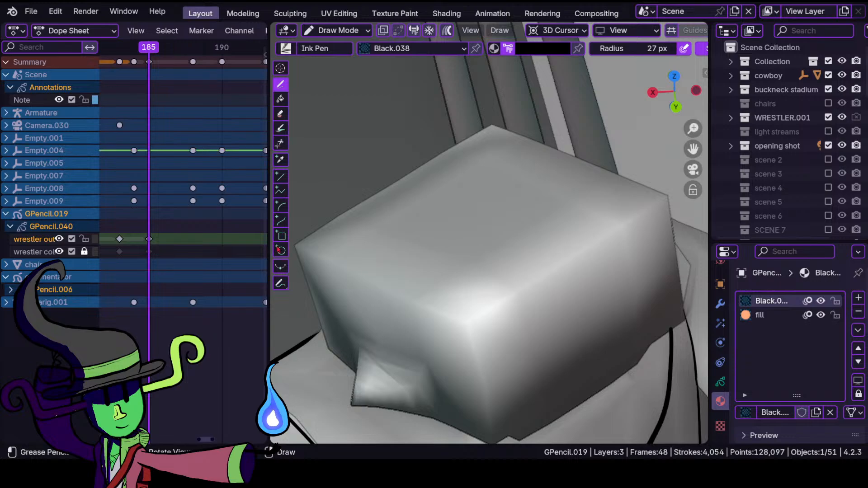
scroll(317, 244, "down", 1)
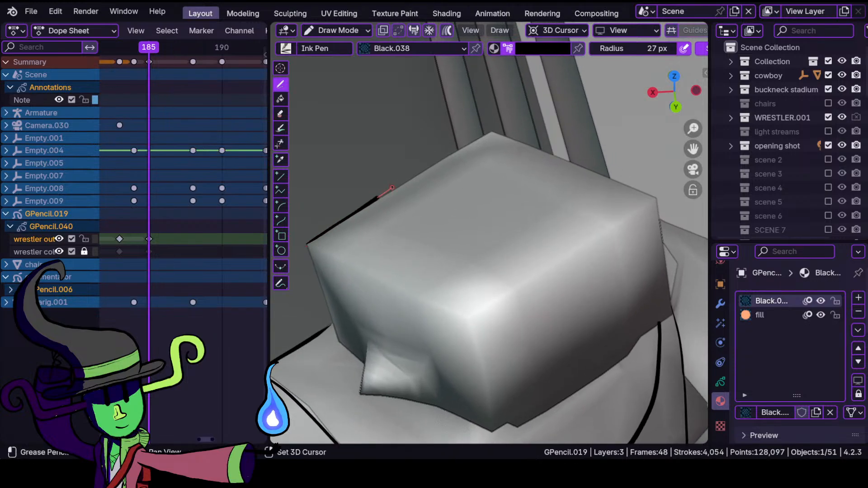
left_click_drag(389, 189, 454, 147, "shift")
left_click_drag(503, 125, 504, 123, "shift")
- Trace the head's side edge in black from that top corner down to the nose
middle_click_drag(336, 243, 423, 200, "shift")
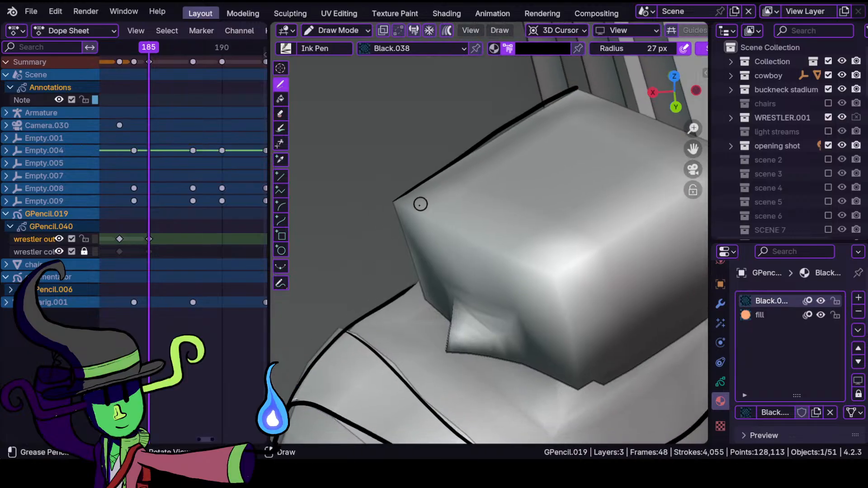
scroll(406, 209, "up", 2)
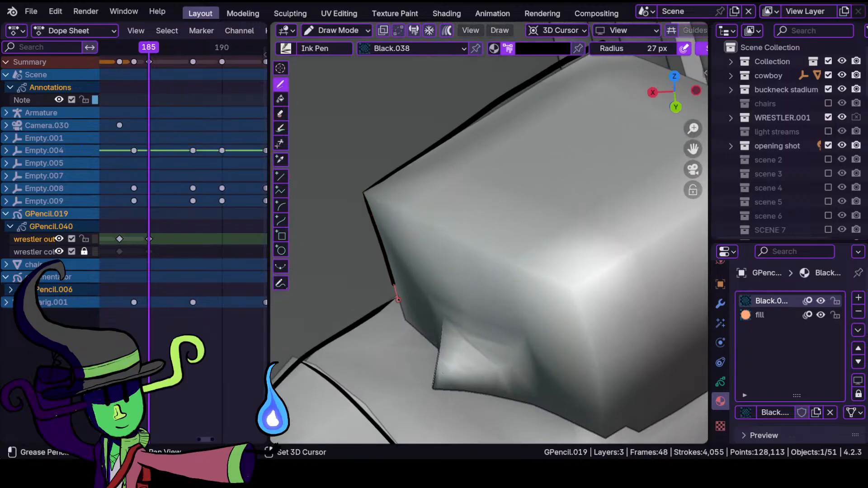
left_click_drag(444, 354, 442, 353, "shift")
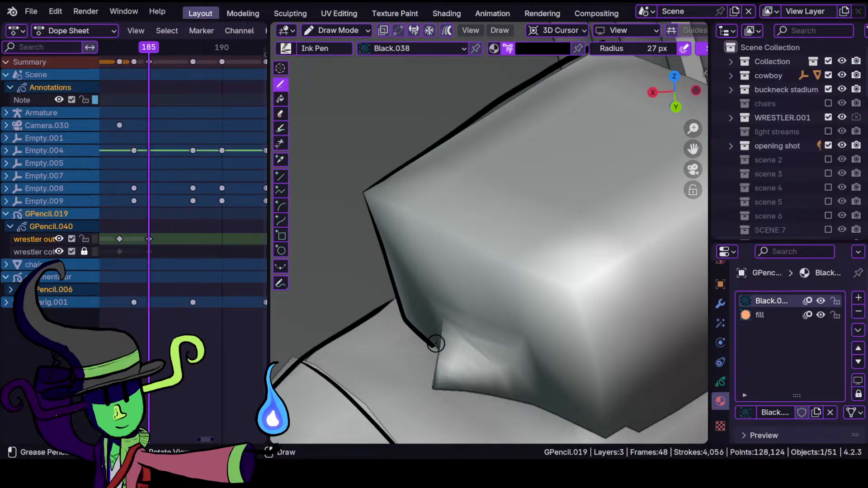
- Draw a rounded black curve across the nose from the head's side edge to the jaw
middle_click_drag(442, 353, 407, 271, "shift")
scroll(393, 236, "up", 3)
left_click_drag(339, 222, 373, 276, "shift")
left_click_drag(471, 280, 471, 281, "shift")
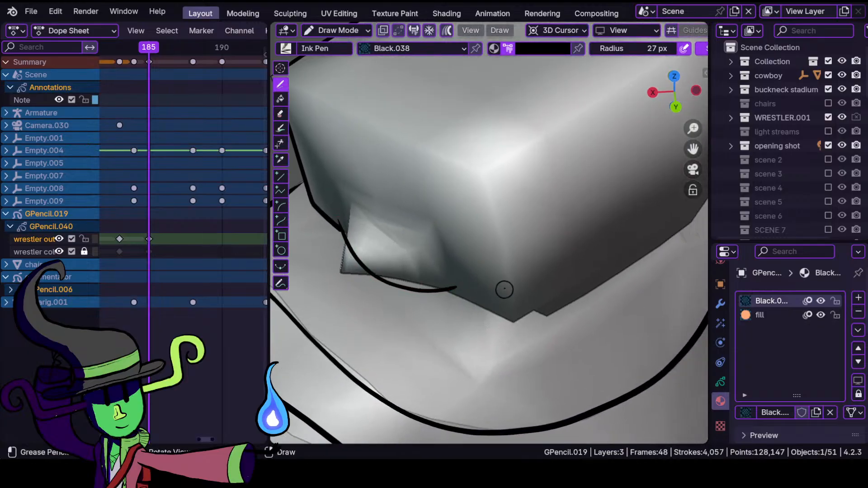
- Trace the jaw edge from the nose to the chin corner and the small notch beside it in black
middle_click_drag(502, 289, 471, 302, "shift")
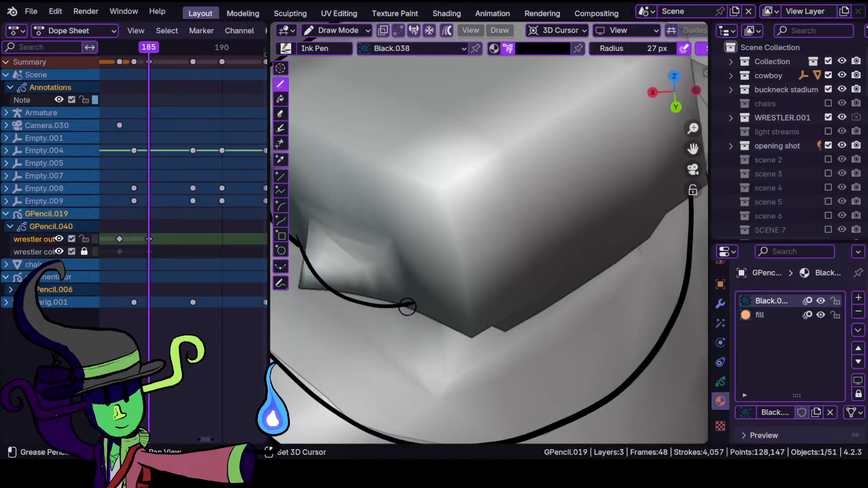
left_click_drag(484, 345, 485, 345, "shift")
mouse_move(507, 278)
middle_mouse_down("ctrl")
mouse_move(479, 343)
mouse_move(513, 244)
middle_mouse_up("ctrl")
mouse_move(526, 316)
middle_mouse_down("shift")
mouse_move(448, 319)
mouse_move(455, 260)
middle_mouse_up("shift")
mouse_move(434, 360)
middle_mouse_down("shift")
mouse_move(484, 277)
mouse_move(491, 216)
middle_mouse_up("shift")
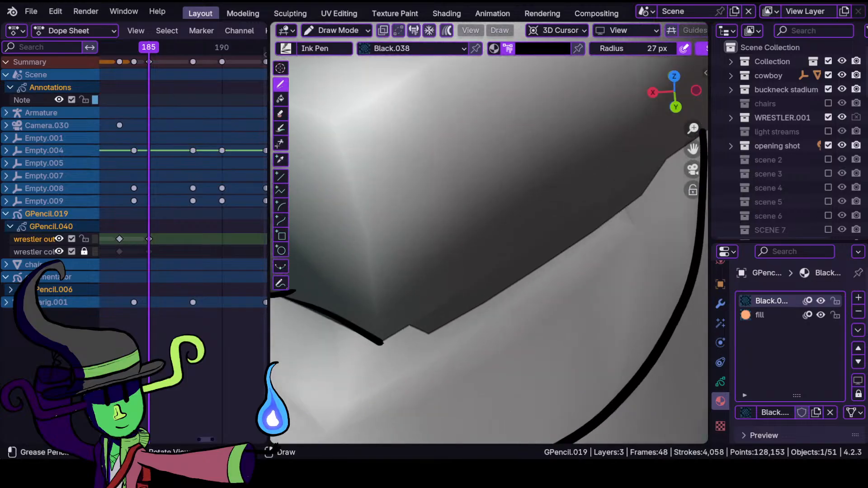
- Trace the head's far top edge in black from the rear corner to the far corner
mouse_move(544, 242)
middle_mouse_down("ctrl")
mouse_move(551, 322)
mouse_move(544, 333)
middle_mouse_up("ctrl")
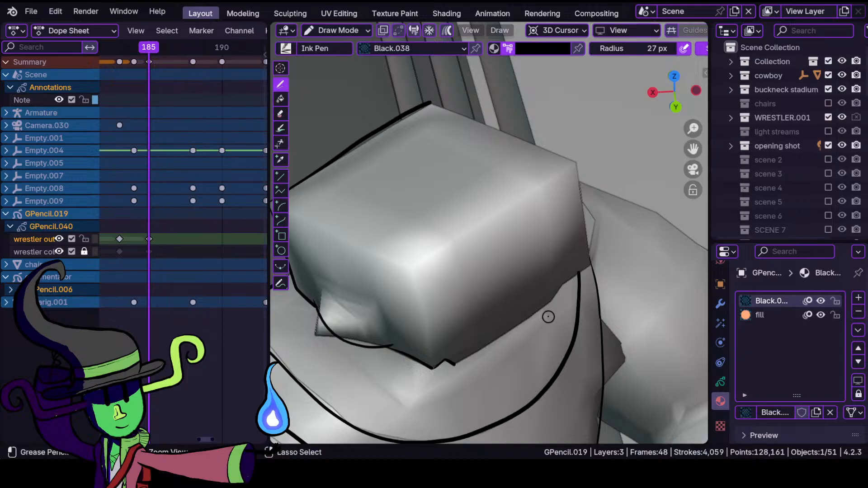
middle_click_drag(449, 116, 430, 132, "shift")
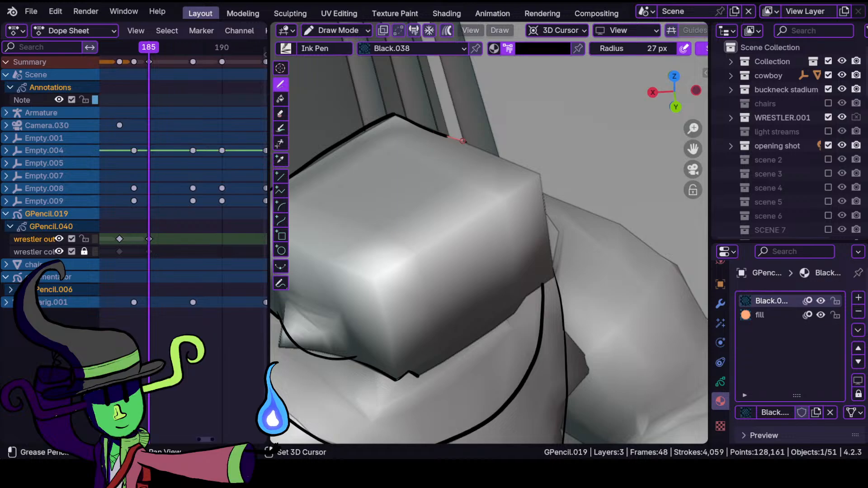
left_click_drag(547, 181, 548, 182)
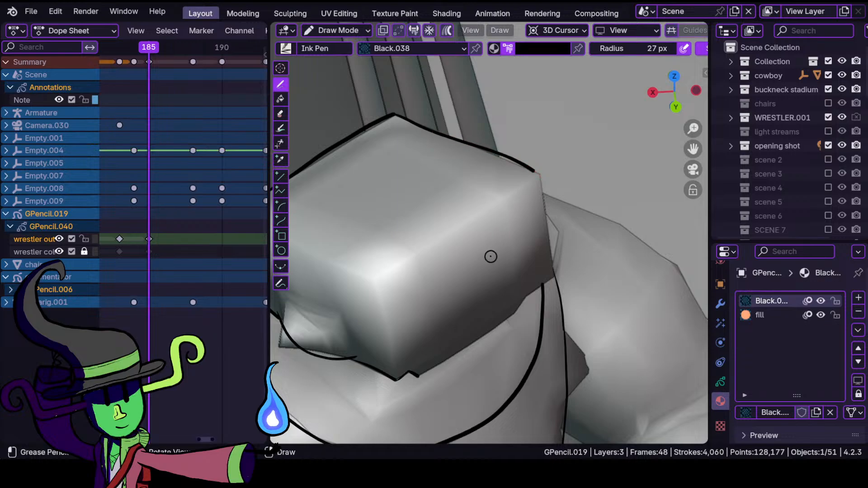
- Nudge the stroke along the head's far top edge near its corner in Sculpt Mode and return to Draw Mode
middle_click_drag(517, 229, 539, 167, "ctrl")
middle_click_drag(510, 206, 523, 185, "ctrl")
middle_click_drag(487, 152, 499, 209, "shift")
left_click(337, 30)
left_click(343, 75)
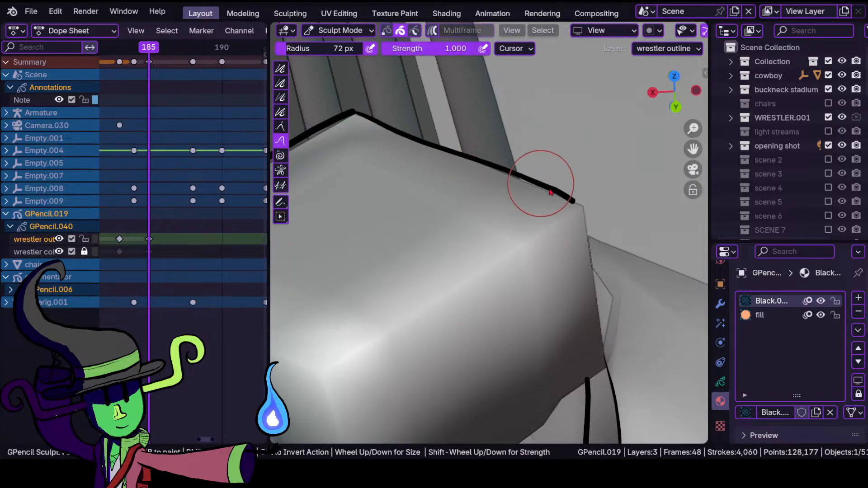
left_click(340, 31)
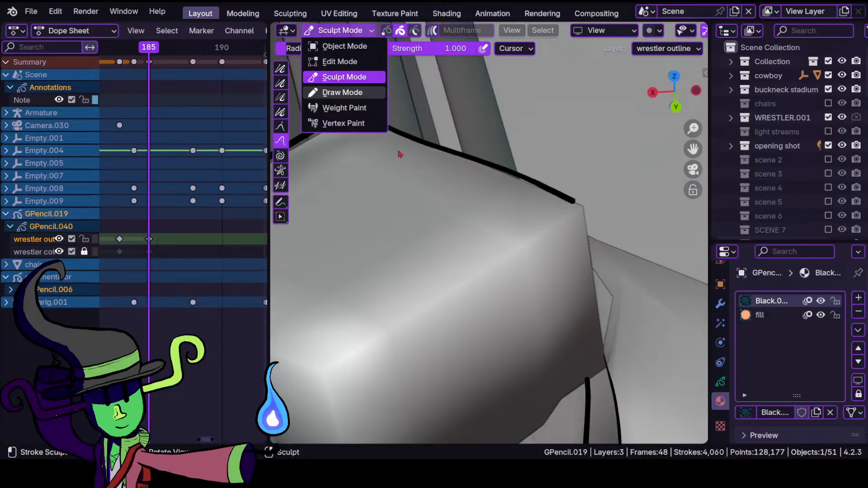
left_click(342, 93)
- Trace the head's far side edge and its lower edge from the chin notch up to the torso outline in black
mouse_move(564, 229)
middle_mouse_down("shift")
mouse_move(520, 214)
mouse_move(498, 217)
middle_mouse_up("shift")
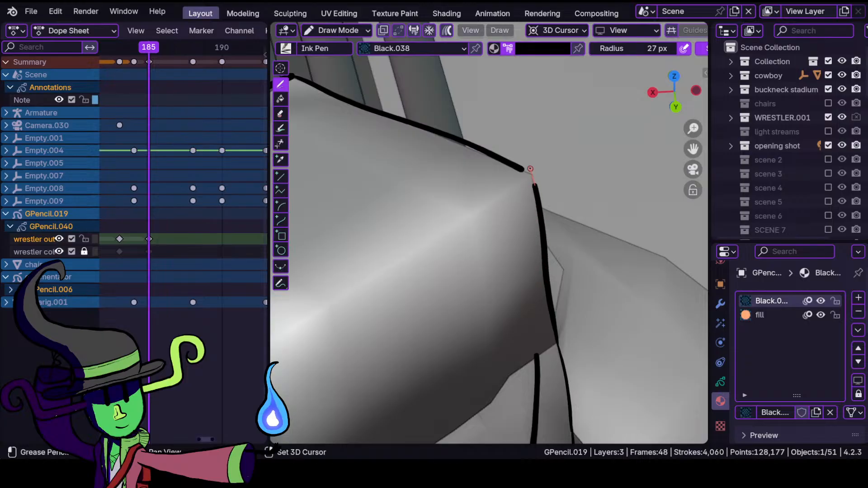
mouse_move(500, 222)
middle_mouse_down("ctrl")
mouse_move(466, 339)
mouse_move(538, 203)
mouse_move(471, 238)
middle_mouse_up("ctrl")
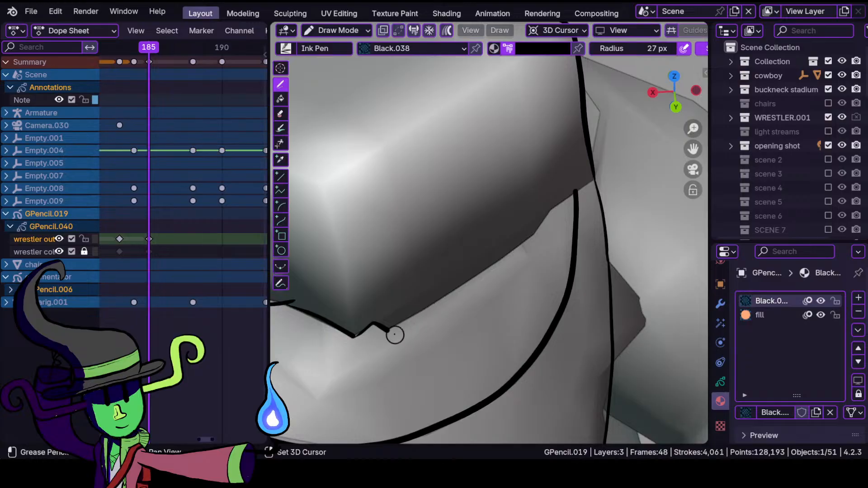
left_click_drag(453, 290, 512, 253)
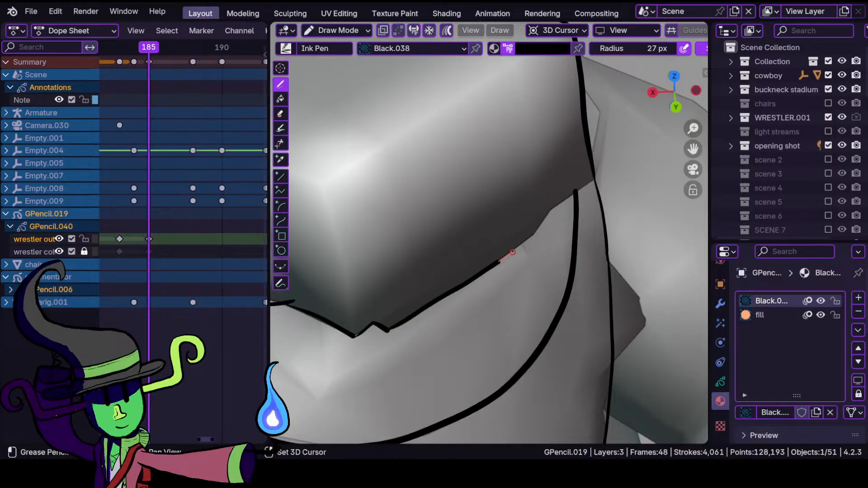
left_click_drag(543, 228, 544, 229)
mouse_move(537, 246)
middle_mouse_down("ctrl")
mouse_move(581, 199)
mouse_move(514, 279)
middle_mouse_up("ctrl")
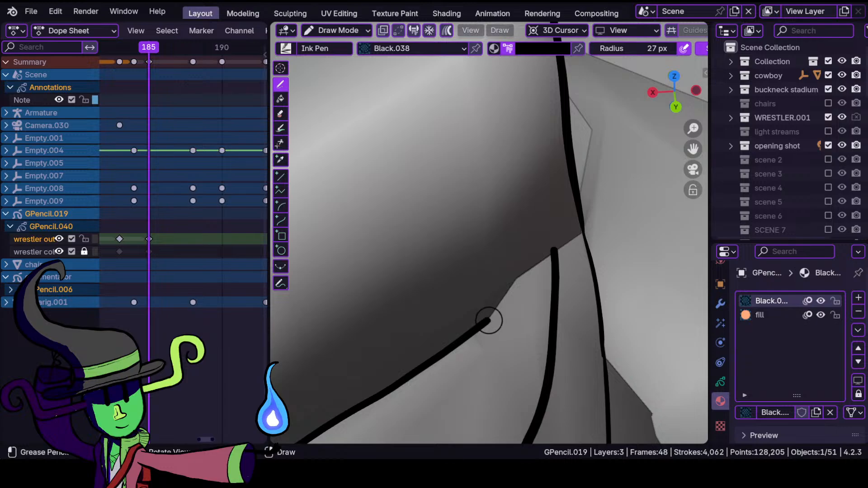
left_click_drag(512, 277, 540, 259)
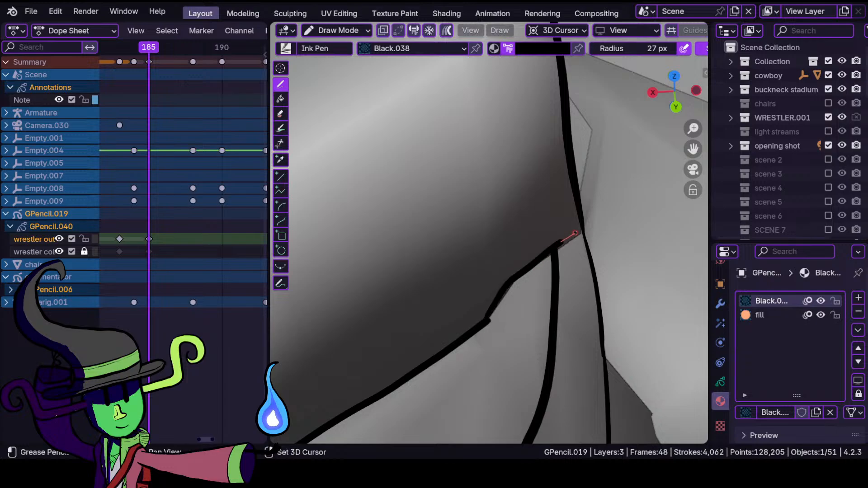
- Close the head's lower edge against the torso outline in black and add a short stroke along the nose
left_click_drag(595, 224, 596, 224, "shift")
middle_click_drag(547, 294, 518, 343, "ctrl")
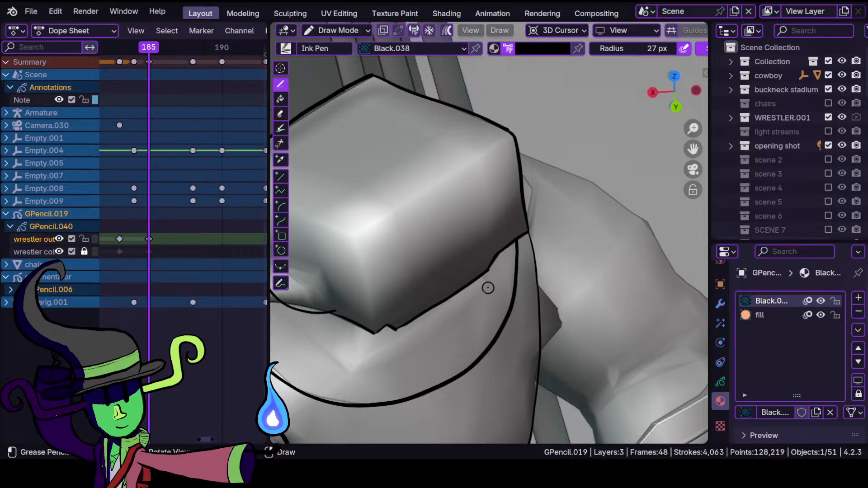
mouse_move(432, 312)
middle_mouse_down("ctrl")
mouse_move(342, 277)
mouse_move(507, 304)
mouse_move(457, 251)
mouse_move(500, 273)
middle_mouse_up("ctrl")
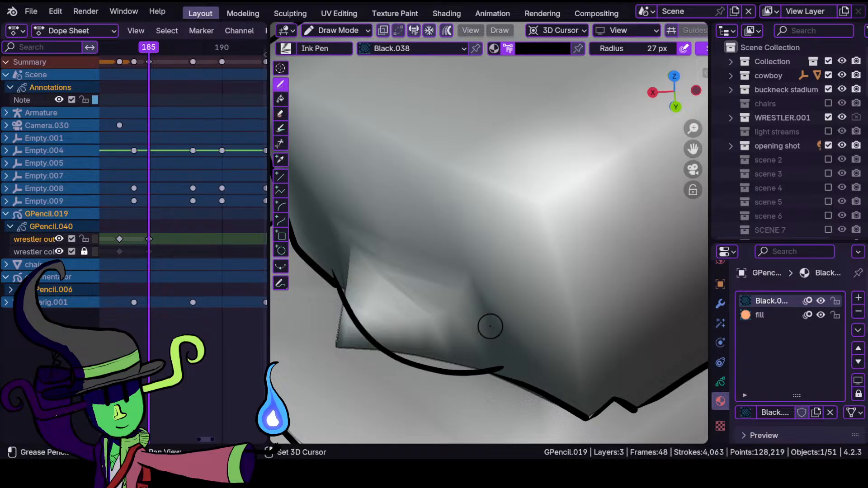
mouse_move(459, 292)
left_mouse_down()
mouse_move(388, 254)
mouse_move(374, 265)
left_mouse_up()
- Trace the underside of the upper arm from the torso and the forearm's inner edge down to the wristband in black
mouse_move(374, 265)
middle_mouse_down("ctrl")
mouse_move(416, 354)
mouse_move(457, 306)
middle_mouse_up("ctrl")
middle_click_drag(577, 269, 391, 294, "shift")
middle_click_drag(605, 340, 502, 153, "shift")
middle_click_drag(533, 247, 490, 166, "shift")
middle_click_drag(497, 205, 468, 242, "ctrl")
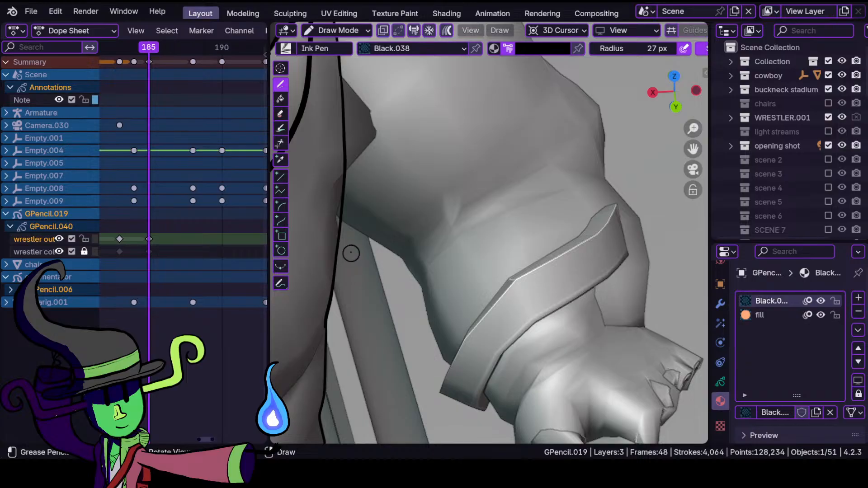
left_click_drag(428, 256, 427, 257)
mouse_move(401, 306)
middle_mouse_down()
mouse_move(415, 284)
mouse_move(383, 289)
middle_mouse_up()
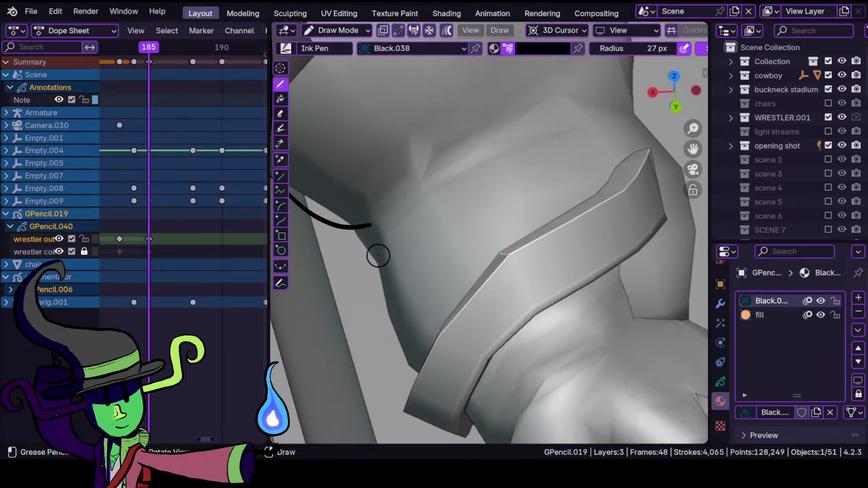
mouse_move(371, 214)
left_mouse_down()
mouse_move(388, 313)
mouse_move(424, 390)
left_mouse_up()
scroll(454, 211, "down", 3)
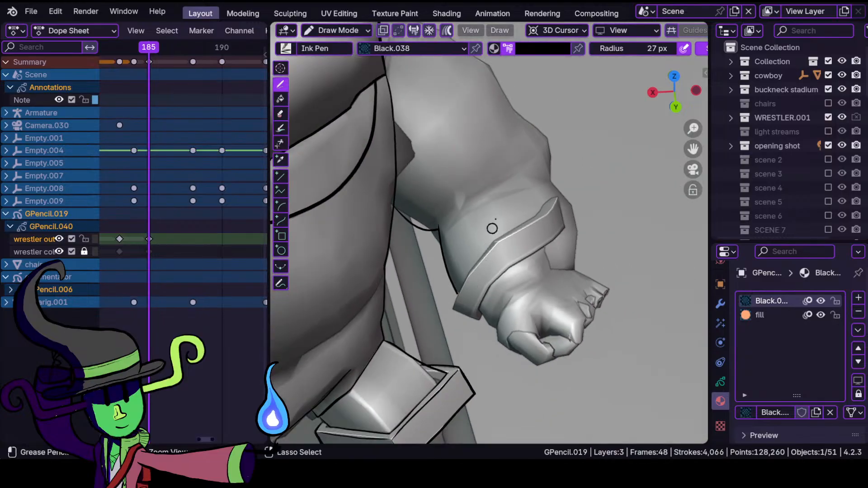
- Trace the forearm's outer curve from below the elbow down to the wristband's tip in black
scroll(498, 175, "up", 3)
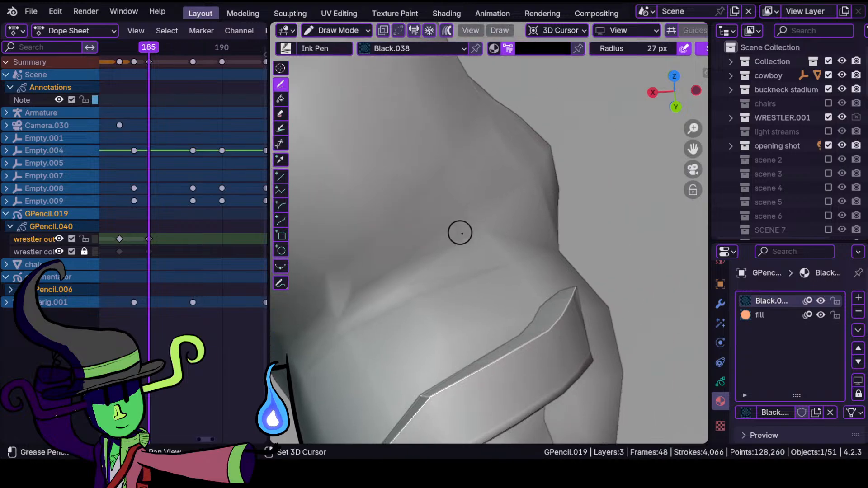
left_click_drag(559, 259, 553, 182, "shift")
mouse_move(537, 211)
middle_mouse_down("ctrl")
mouse_move(527, 306)
mouse_move(505, 223)
mouse_move(569, 362)
mouse_move(536, 208)
mouse_move(515, 182)
middle_mouse_up("ctrl")
middle_click_drag(510, 244, 554, 174, "ctrl")
- Trace the wristband's upper edge in black from the forearm's inner edge to its outer edge
middle_click_drag(527, 226, 531, 195, "ctrl")
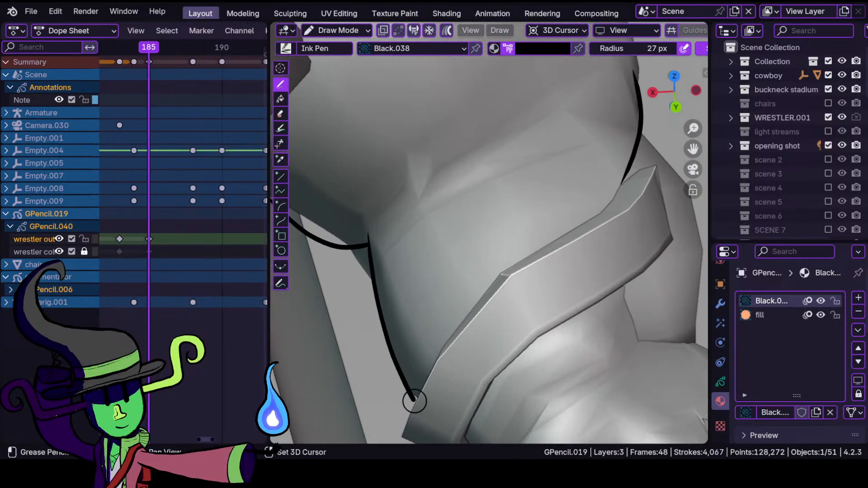
left_click_drag(436, 358, 470, 311, "shift")
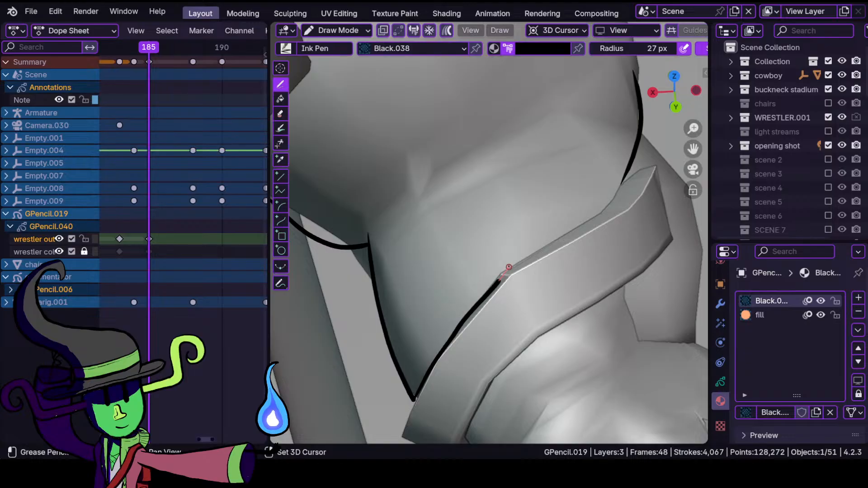
left_click_drag(508, 268, 552, 231, "shift")
left_click_drag(630, 175, 633, 171, "shift")
- Trace the elbow's outer bulge in black, joining it to the forearm's outer curve
mouse_move(577, 163)
middle_mouse_down("ctrl")
mouse_move(574, 290)
mouse_move(573, 216)
mouse_move(553, 310)
mouse_move(560, 252)
mouse_move(529, 234)
mouse_move(501, 246)
middle_mouse_up("ctrl")
mouse_move(501, 246)
middle_mouse_down("ctrl")
mouse_move(535, 199)
mouse_move(477, 229)
middle_mouse_up("ctrl")
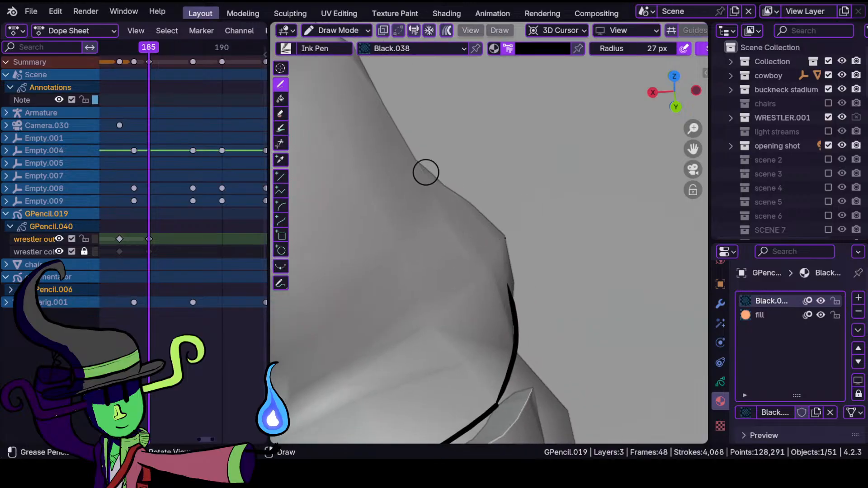
left_click_drag(417, 163, 508, 252)
left_click_drag(514, 308, 516, 319)
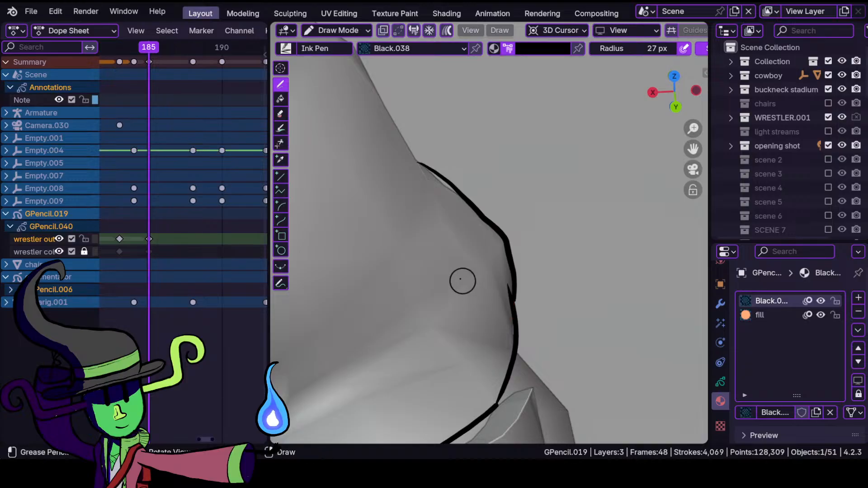
- Trace the upper arm and shoulder in black from the elbow bulge up to the head outline
middle_click_drag(454, 253, 499, 332, "ctrl")
mouse_move(421, 246)
middle_mouse_down("shift")
mouse_move(448, 346)
mouse_move(444, 295)
middle_mouse_up("shift")
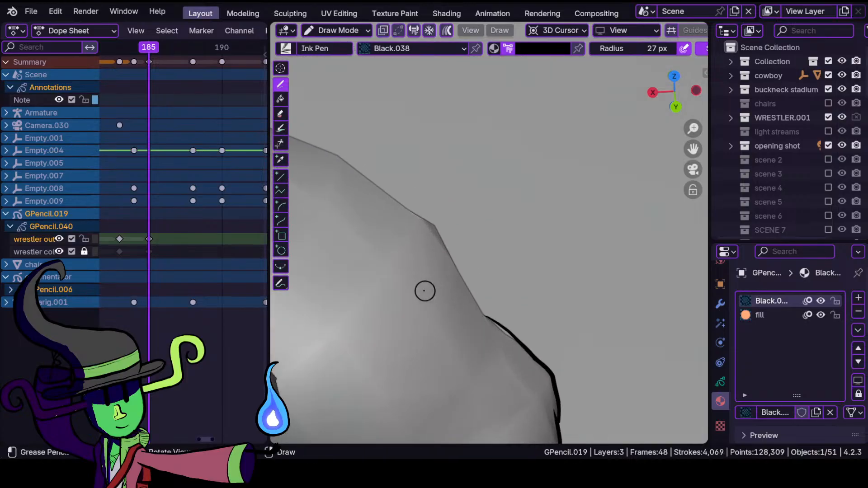
mouse_move(389, 266)
middle_mouse_down("shift")
mouse_move(460, 310)
mouse_move(480, 347)
middle_mouse_up("shift")
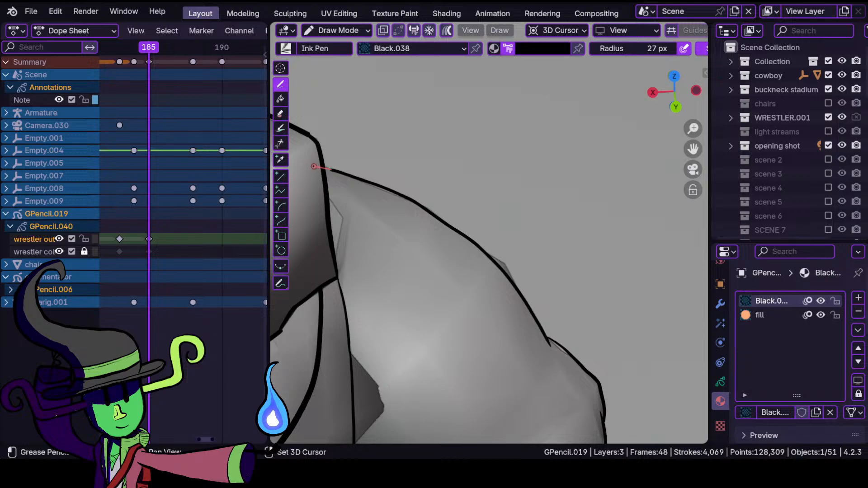
left_click_drag(306, 173, 306, 173, "shift")
- Outline the wristband's short inner end and its pointed outer tip in black
middle_click_drag(403, 252, 416, 385, "ctrl")
middle_click_drag(436, 344, 445, 235, "ctrl")
middle_click_drag(442, 303, 385, 195, "shift")
middle_click_drag(422, 281, 432, 194, "ctrl")
middle_click_drag(422, 308, 476, 189, "shift")
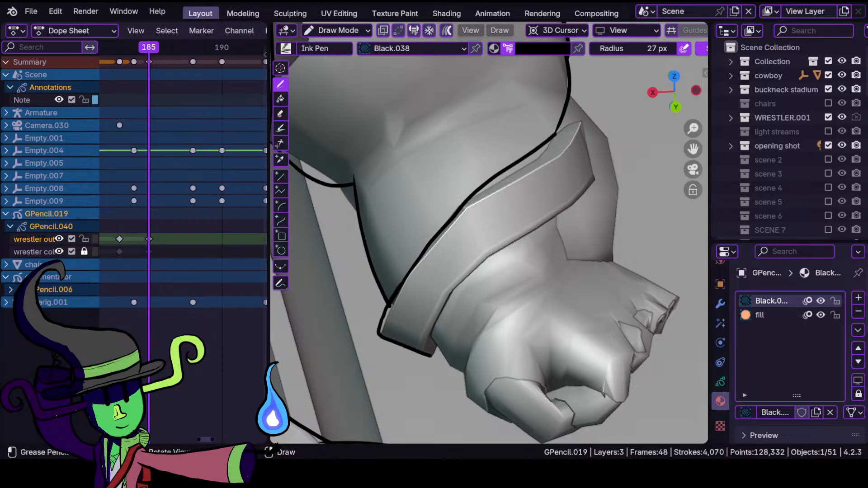
scroll(543, 184, "up", 4)
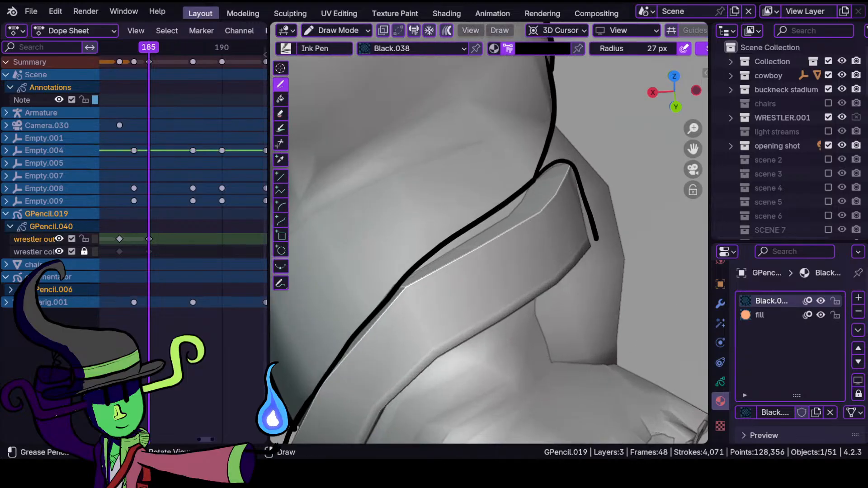
middle_click_drag(538, 274, 569, 219, "shift")
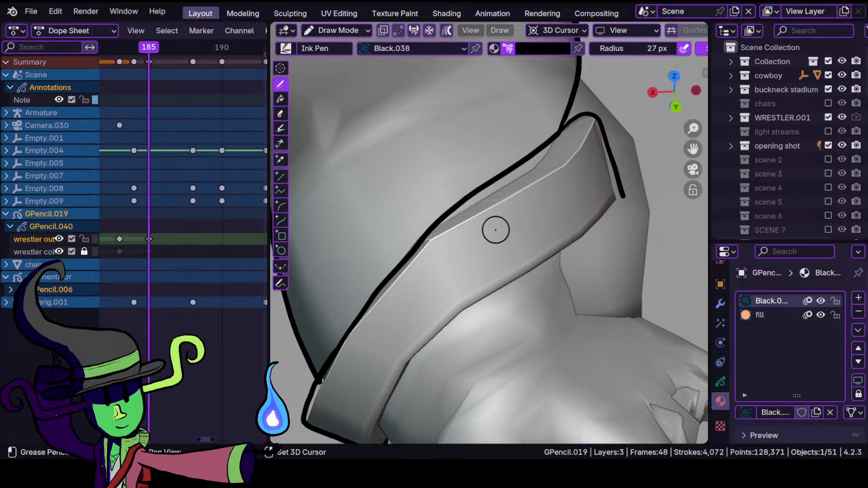
- Trace the wristband's lower edge in black from the outer tip to the inner end and close the small corner there
middle_click_drag(493, 230, 499, 170, "shift")
middle_click_drag(434, 300, 397, 340, "shift")
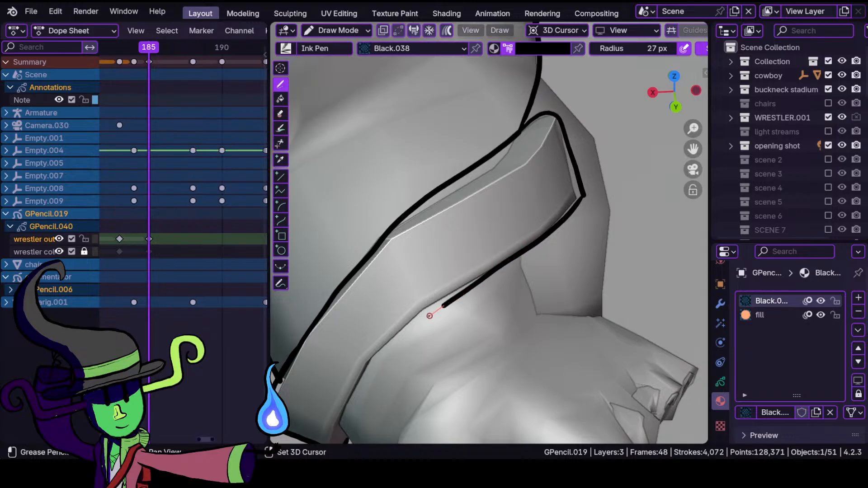
left_click_drag(333, 435, 332, 440)
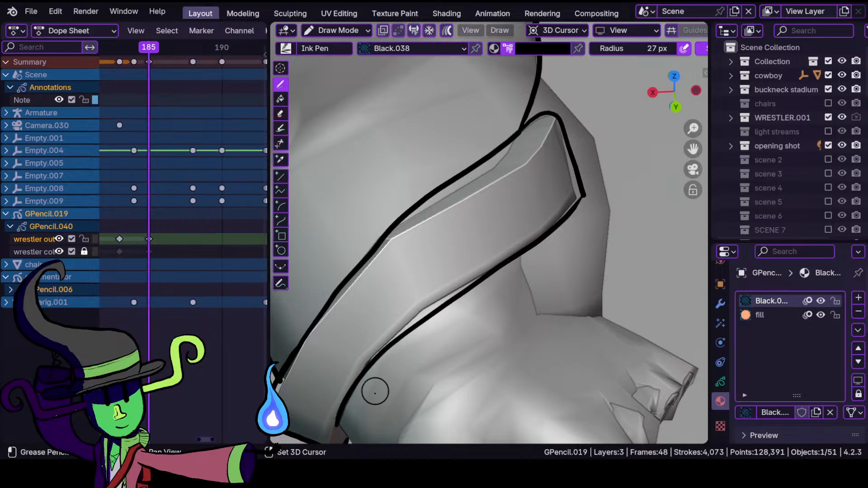
middle_click_drag(375, 400, 427, 296, "shift")
scroll(424, 300, "up", 2)
left_click(362, 337)
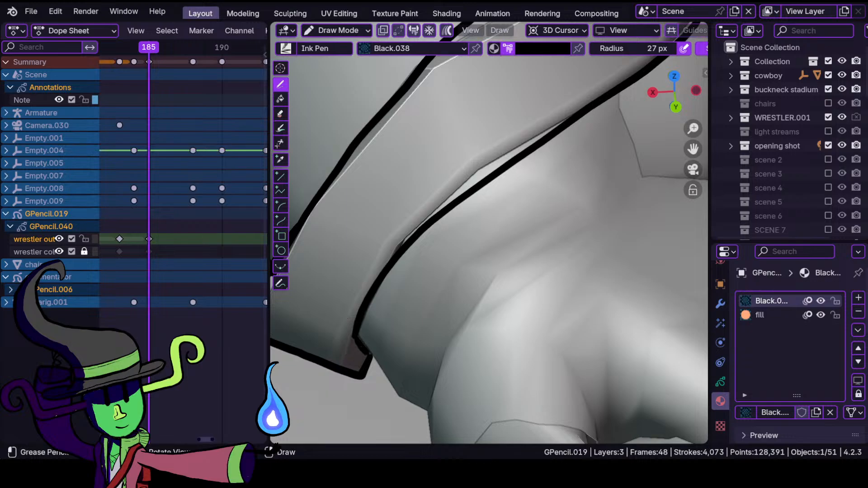
scroll(498, 242, "down", 4)
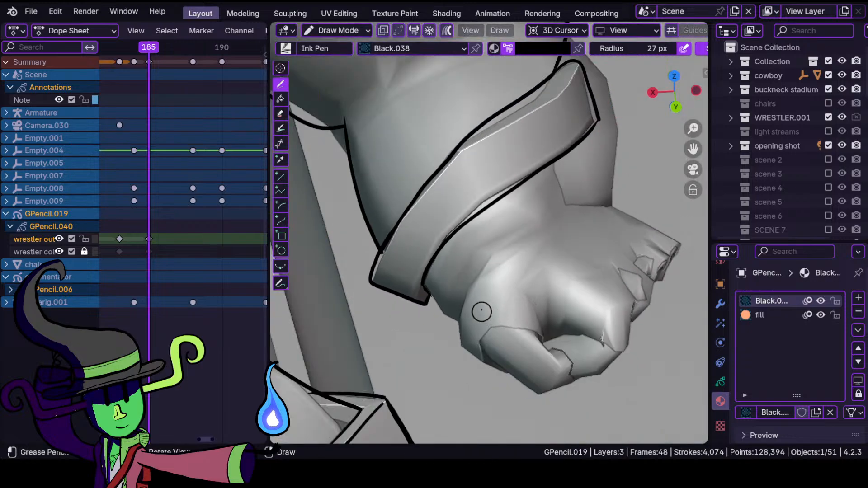
- Trace the wrist's outer edge in black from the wristband's outer tip down to the back of the hand
scroll(506, 289, "up", 2)
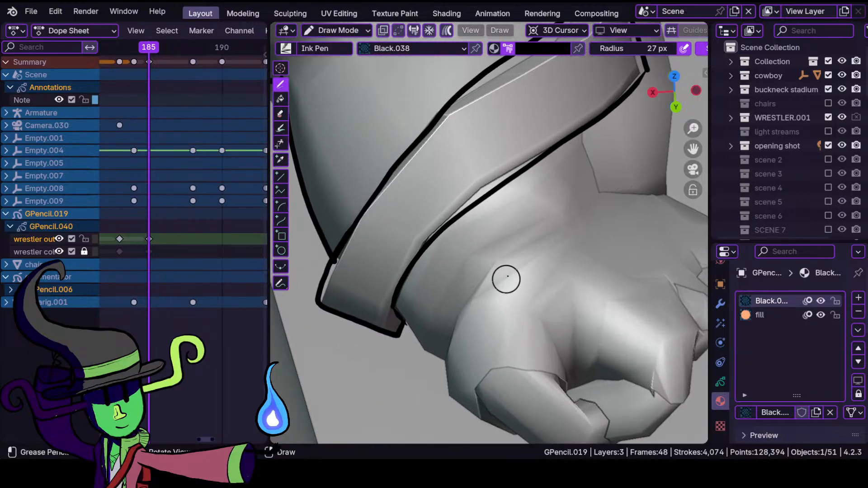
middle_click_drag(581, 184, 504, 291)
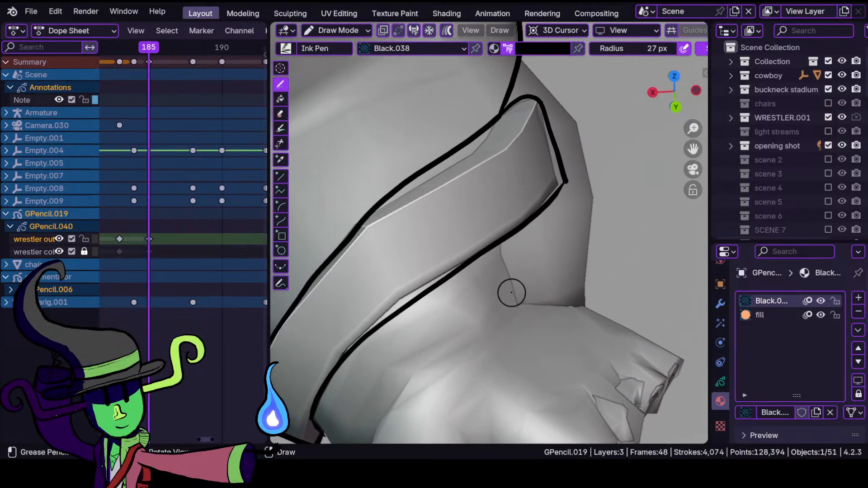
middle_click_drag(523, 256, 531, 182, "shift")
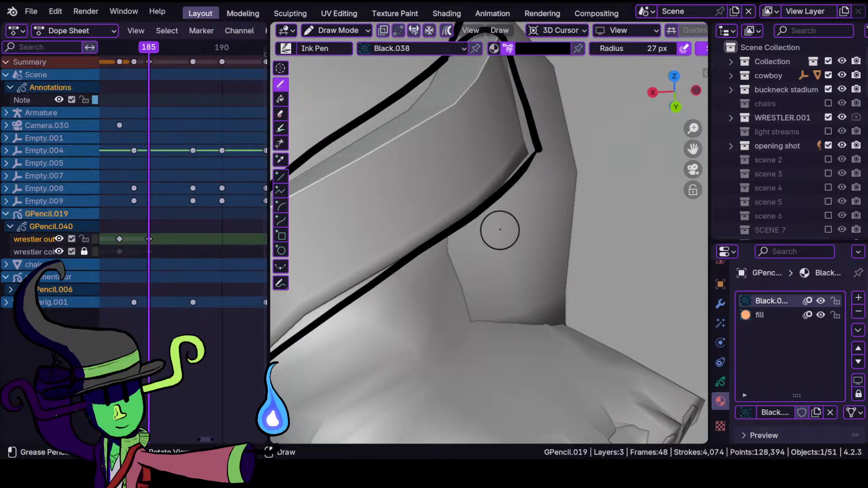
left_click_drag(523, 177, 541, 271)
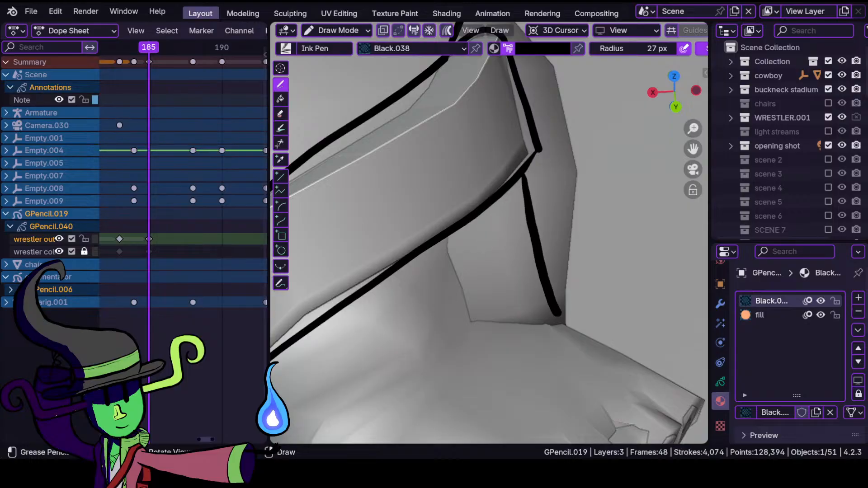
- Trace the wrist's underside from the wristband to the hand and the outer curve at the thumb's base in black
mouse_move(504, 309)
middle_mouse_down("shift")
mouse_move(498, 344)
mouse_move(551, 170)
middle_mouse_up("shift")
middle_click_drag(460, 290, 516, 184, "shift")
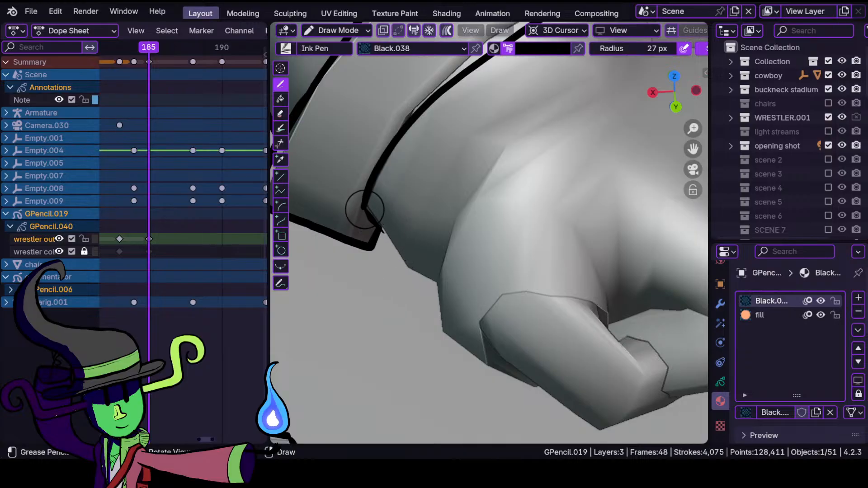
left_click_drag(438, 280, 439, 279)
mouse_move(450, 213)
middle_mouse_down("ctrl")
mouse_move(484, 271)
mouse_move(502, 203)
mouse_move(408, 214)
middle_mouse_up("ctrl")
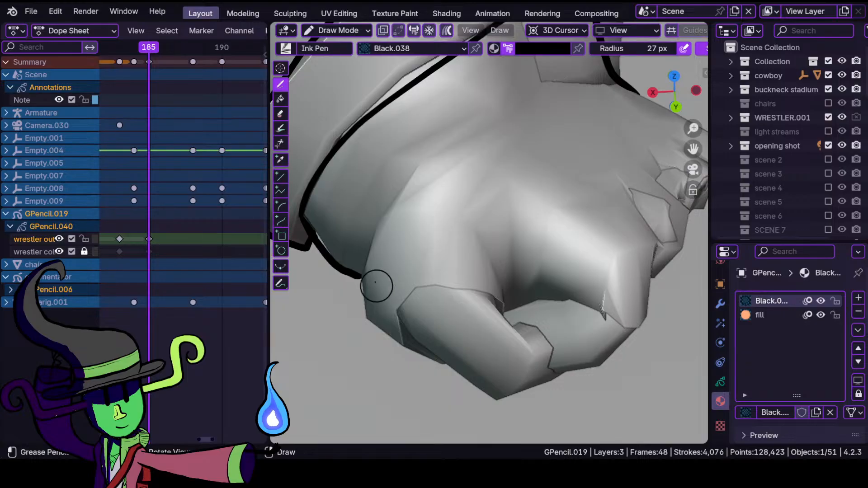
left_click_drag(439, 360, 438, 357)
mouse_move(398, 303)
middle_mouse_down("ctrl")
mouse_move(416, 378)
mouse_move(426, 265)
middle_mouse_up("ctrl")
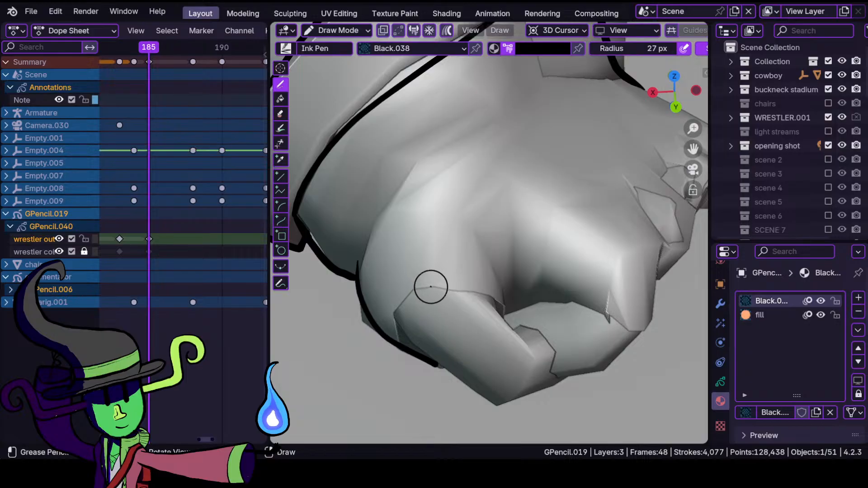
- Outline the thumb in black along its rounded base, lower edge and tip, and its inner edge
left_click_drag(502, 310, 491, 299, "shift")
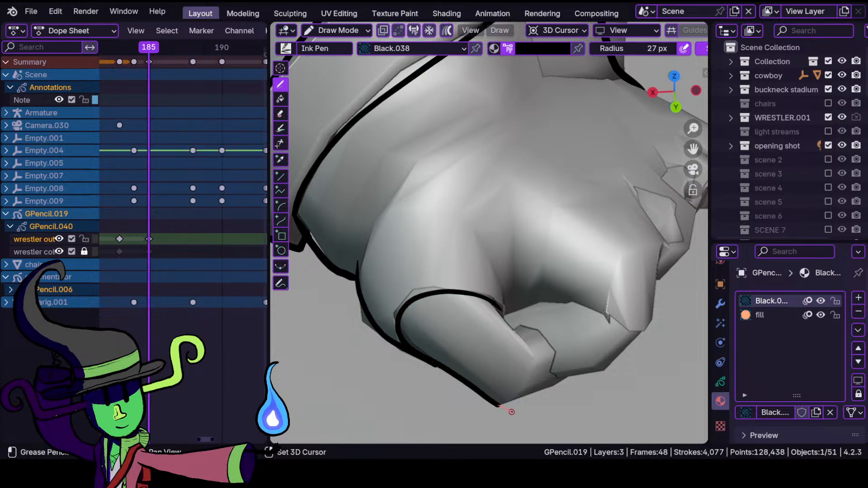
left_click_drag(576, 375, 575, 375, "shift")
mouse_move(489, 333)
middle_mouse_down("shift")
mouse_move(410, 325)
mouse_move(398, 304)
mouse_move(437, 281)
mouse_move(425, 298)
middle_mouse_up("shift")
left_click_drag(417, 262, 398, 235)
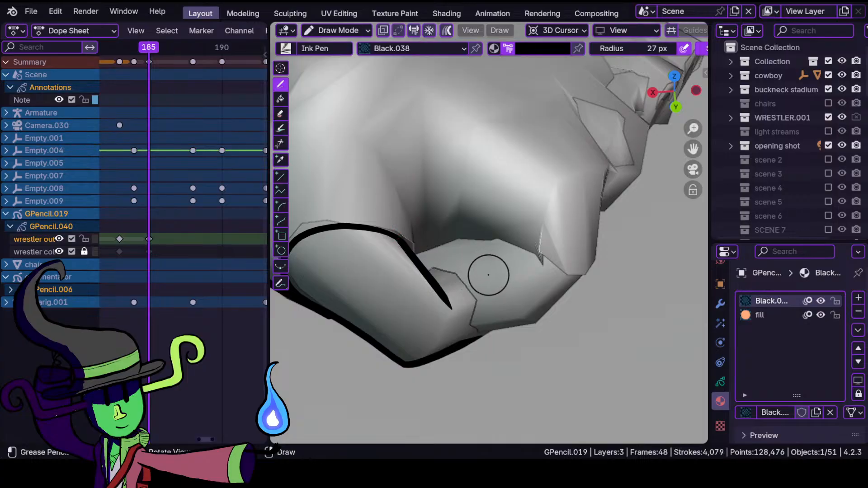
- Trace the back of the hand in black from the wrist over the outermost knuckle and down the little finger
mouse_move(538, 239)
left_mouse_down("ctrl")
mouse_move(547, 310)
mouse_move(546, 248)
left_mouse_up("ctrl")
middle_click_drag(581, 222, 527, 269, "shift")
middle_click_drag(503, 202, 496, 254, "shift")
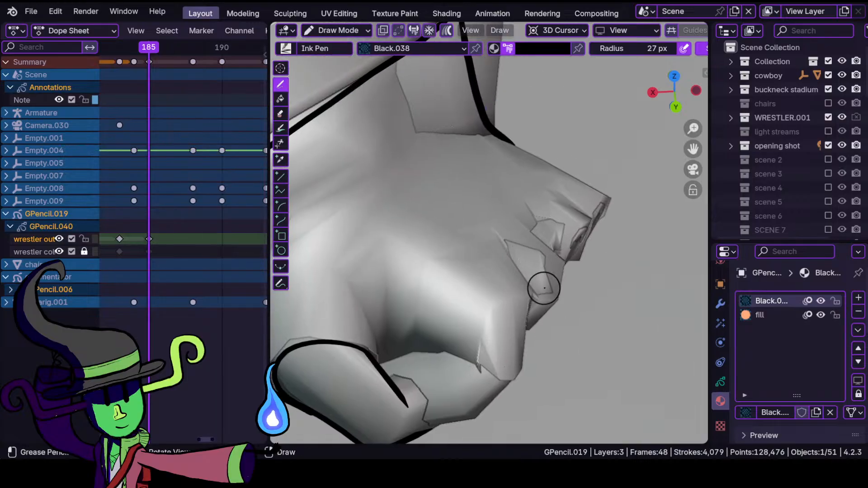
mouse_move(551, 261)
middle_mouse_down("ctrl")
mouse_move(562, 224)
mouse_move(406, 276)
middle_mouse_up("ctrl")
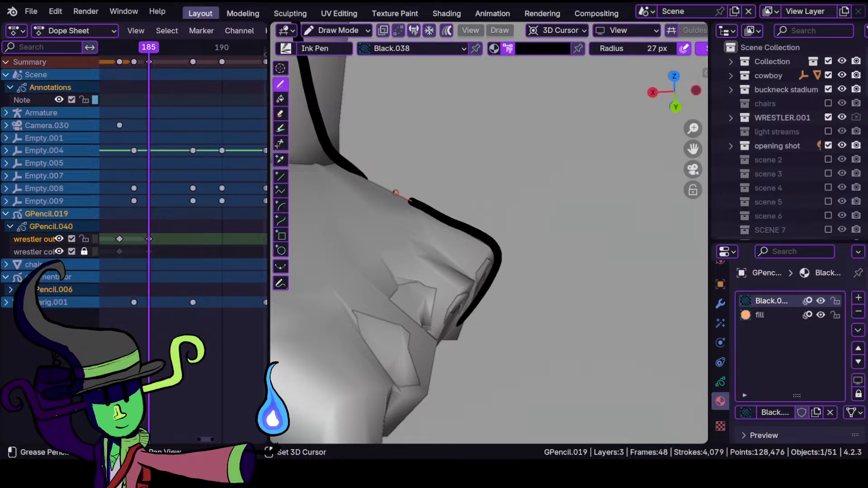
left_click_drag(366, 161, 409, 197, "shift")
mouse_move(411, 204)
middle_mouse_down("ctrl")
mouse_move(430, 337)
mouse_move(453, 219)
middle_mouse_up("ctrl")
- Draw the little finger's crease line in black, curving from the knuckle to the finger's outer edge
mouse_move(419, 295)
middle_mouse_down("ctrl")
mouse_move(464, 207)
mouse_move(508, 171)
middle_mouse_up("ctrl")
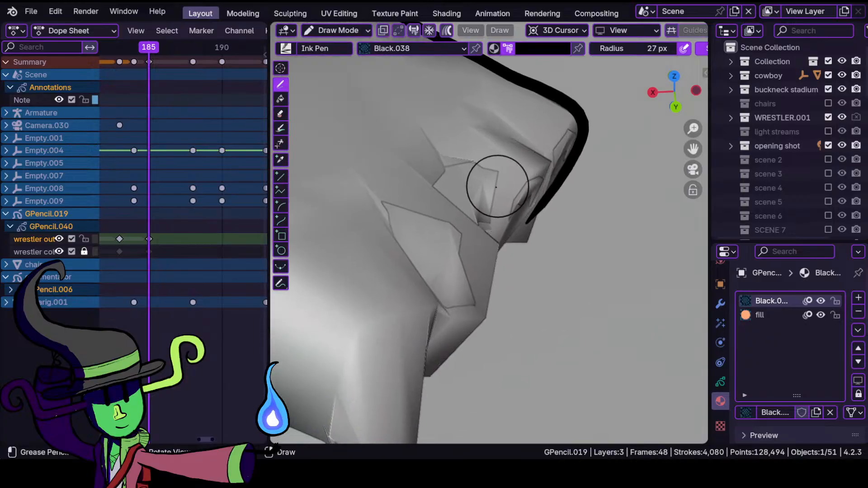
right_click(500, 244, "shift")
left_click_drag(532, 131, 504, 108, "shift")
mouse_move(479, 168)
middle_mouse_down("ctrl")
mouse_move(492, 267)
mouse_move(483, 183)
middle_mouse_up("ctrl")
- Trace the ring finger's knuckle crease and its curved outer edge in black below the little finger
middle_click_drag(433, 218, 482, 175, "shift")
mouse_move(473, 331)
left_mouse_down()
mouse_move(517, 294)
mouse_move(546, 225)
left_mouse_up()
left_click_drag(489, 128, 465, 105)
mouse_move(492, 174)
middle_mouse_down("ctrl")
mouse_move(498, 202)
mouse_move(509, 205)
mouse_move(519, 180)
middle_mouse_up("ctrl")
mouse_move(532, 178)
middle_mouse_down("shift")
mouse_move(444, 225)
mouse_move(513, 165)
middle_mouse_up("shift")
left_click_drag(444, 258, 433, 265)
mouse_move(425, 261)
middle_mouse_down("ctrl")
mouse_move(458, 333)
mouse_move(424, 310)
middle_mouse_up("ctrl")
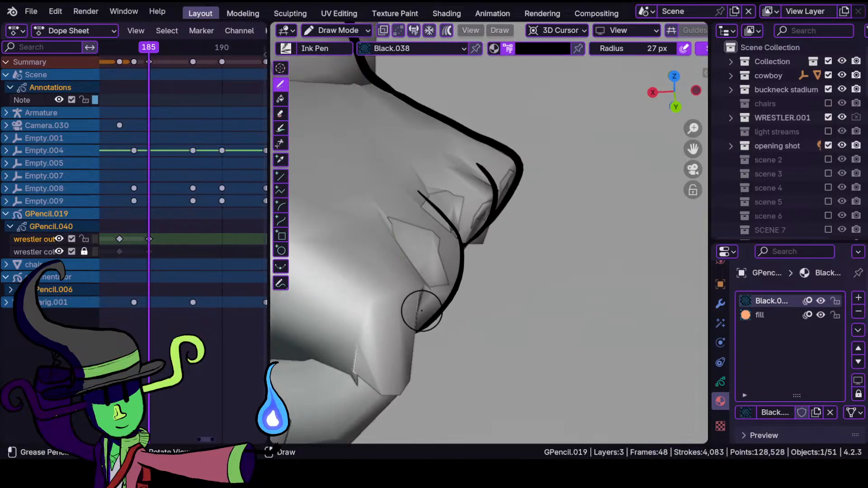
- Trace the finger nearest the thumb in black from its knuckle around the outer edge and back to the thumb
mouse_move(389, 287)
middle_mouse_down("ctrl")
mouse_move(400, 339)
mouse_move(394, 226)
middle_mouse_up("ctrl")
middle_click_drag(375, 325, 470, 217, "shift")
middle_click_drag(386, 259, 472, 227, "shift")
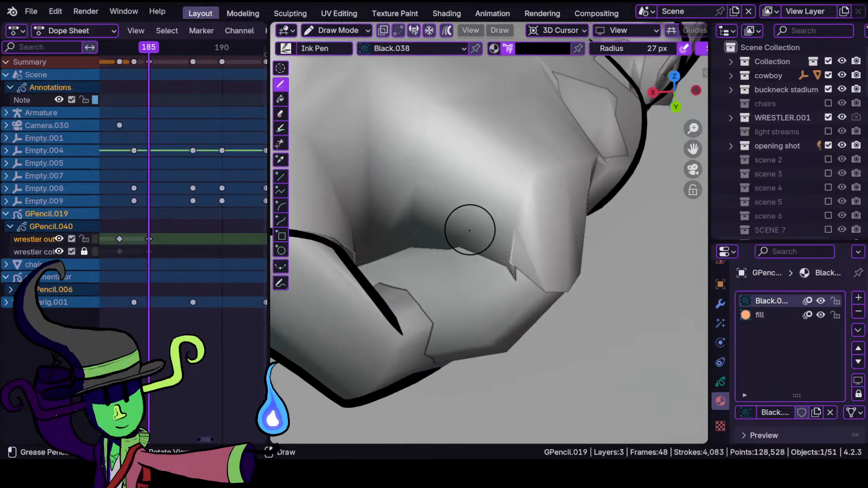
middle_click_drag(449, 267, 435, 302, "ctrl")
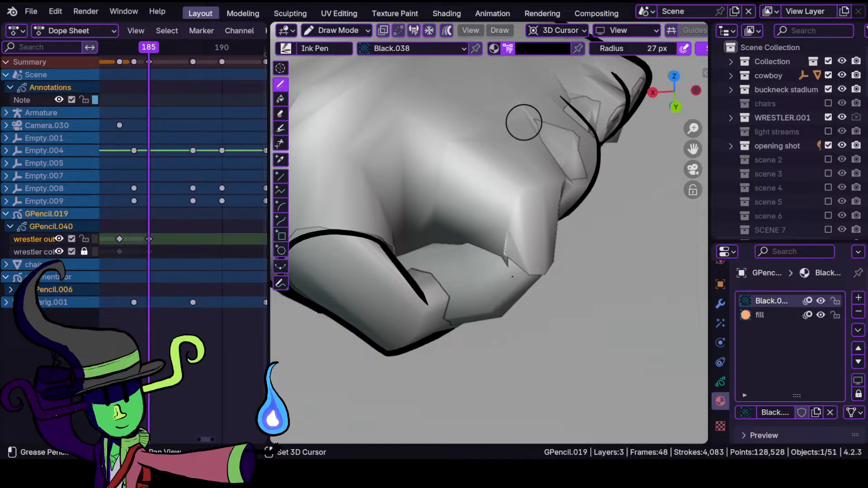
mouse_move(523, 122)
left_mouse_down("shift")
mouse_move(469, 286)
mouse_move(473, 273)
left_mouse_up("shift")
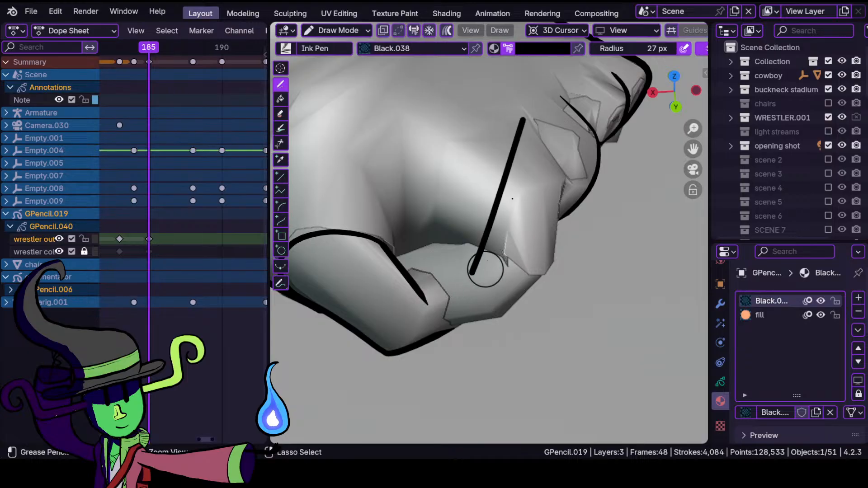
key("ctrl+z")
mouse_move(516, 104)
left_mouse_down("shift")
mouse_move(554, 150)
mouse_move(566, 220)
left_mouse_up("shift")
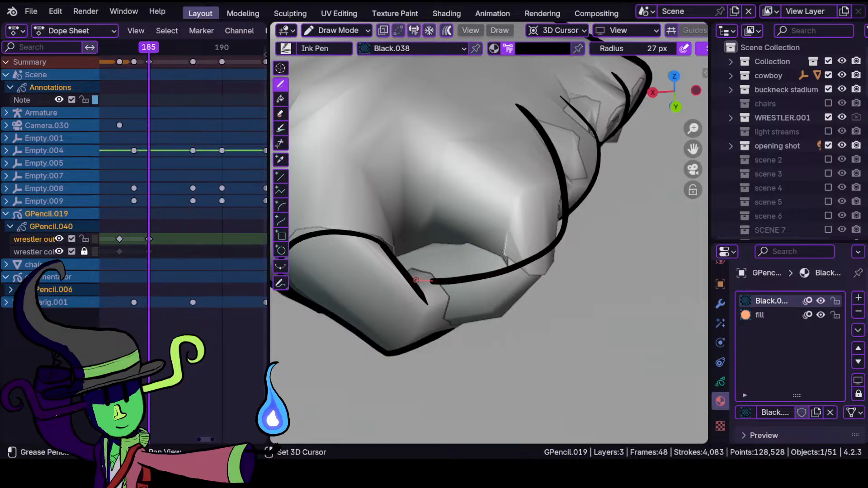
left_click_drag(391, 264, 392, 264, "shift")
- Draw the rounded fingertip in black beside the thumb, joining the finger's lower line to the thumb tip
middle_click_drag(458, 281, 444, 254, "ctrl")
mouse_move(398, 332)
middle_mouse_down()
mouse_move(368, 368)
mouse_move(374, 265)
middle_mouse_up()
mouse_move(454, 251)
left_mouse_down()
mouse_move(478, 311)
mouse_move(448, 350)
left_mouse_up()
mouse_move(436, 275)
middle_mouse_down("ctrl")
mouse_move(428, 408)
mouse_move(415, 382)
mouse_move(421, 265)
mouse_move(459, 213)
middle_mouse_up("ctrl")
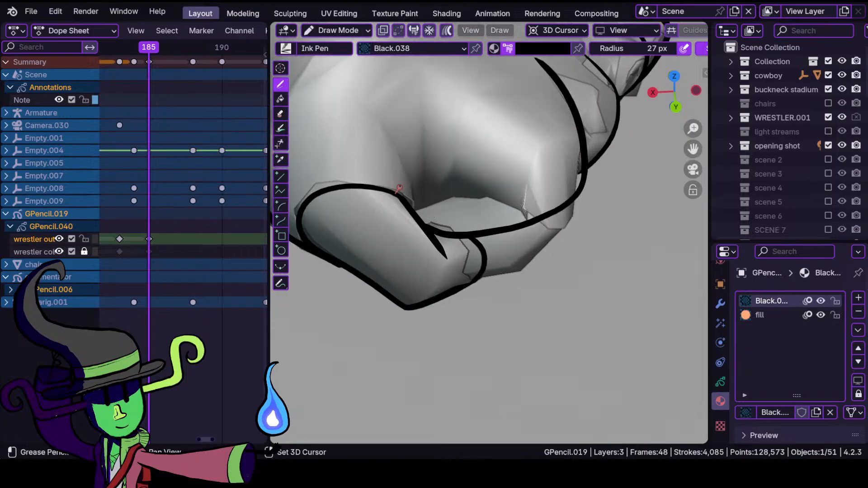
left_click_drag(546, 232, 547, 233, "shift")
middle_click_drag(492, 230, 473, 330, "ctrl")
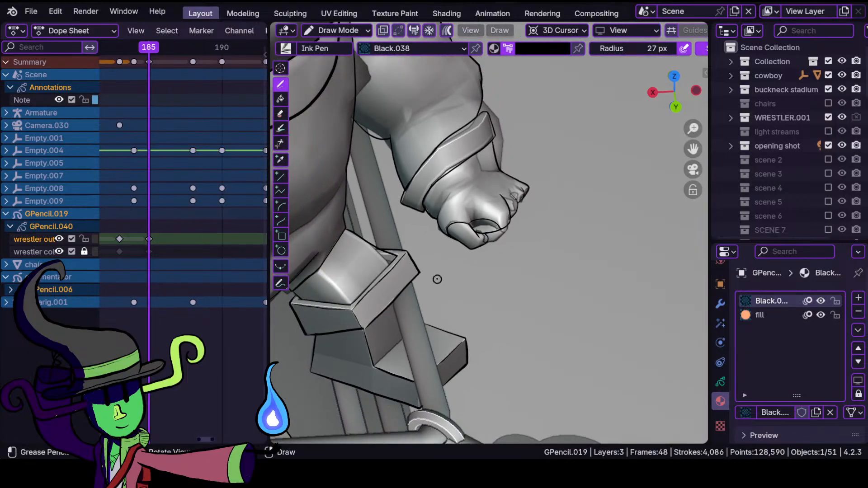
middle_click_drag(441, 279, 502, 156, "ctrl")
key("alt+shift+z")
key("alt+shift+z")
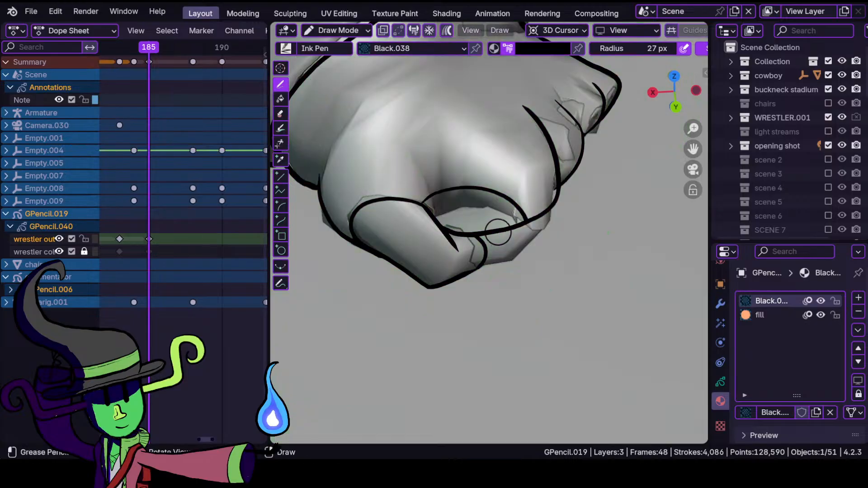
key("ctrl+z")
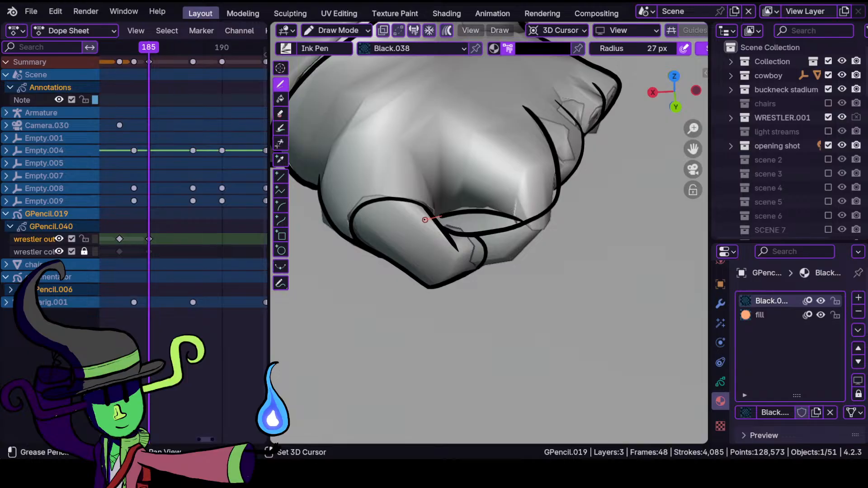
- Draw a flat black arc across the hollow of the fist, from the outlined finger to the thumb
left_click_drag(420, 221, 457, 194)
mouse_move(458, 194)
middle_mouse_down("ctrl")
mouse_move(481, 269)
mouse_move(468, 275)
middle_mouse_up("ctrl")
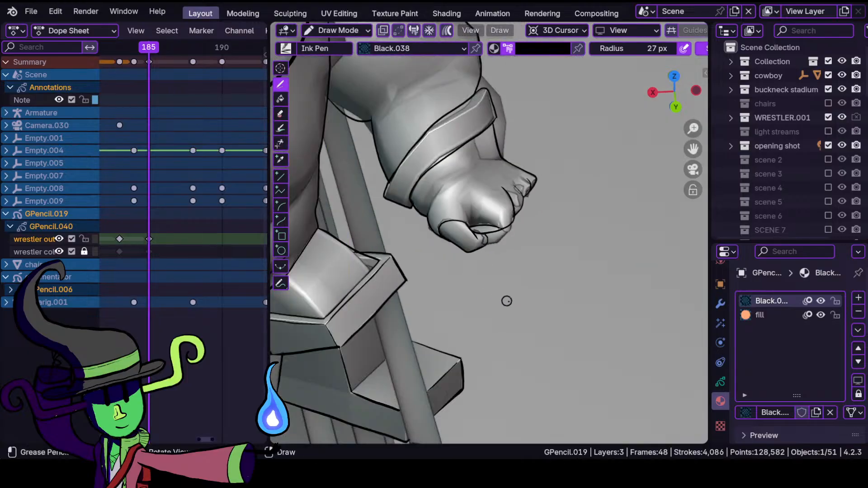
key("KP_Divide")
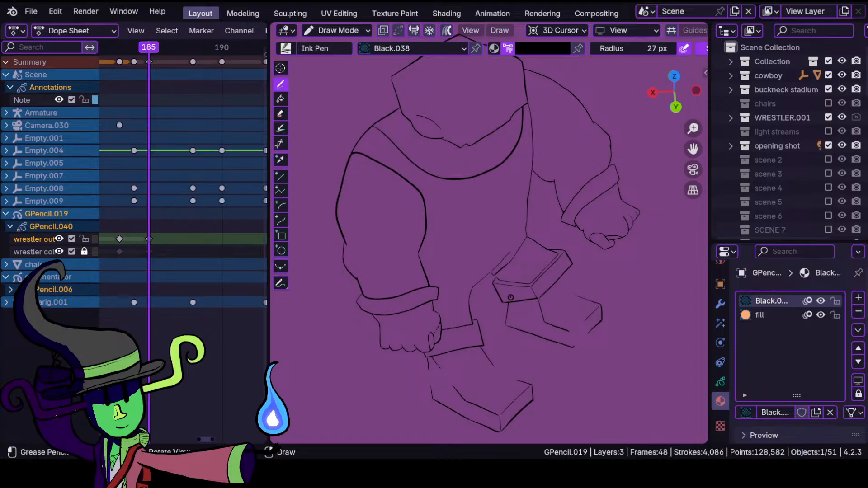
key("KP_Divide")
- Draw the costume's hem line in black across the leg above the boot cuff
middle_click_drag(483, 277, 491, 294, "ctrl")
middle_click_drag(429, 196, 428, 298, "shift")
middle_click_drag(402, 239, 479, 155, "shift")
middle_click_drag(480, 271, 496, 204, "ctrl")
middle_click_drag(463, 368, 433, 218, "shift")
middle_click_drag(431, 311, 433, 228, "ctrl")
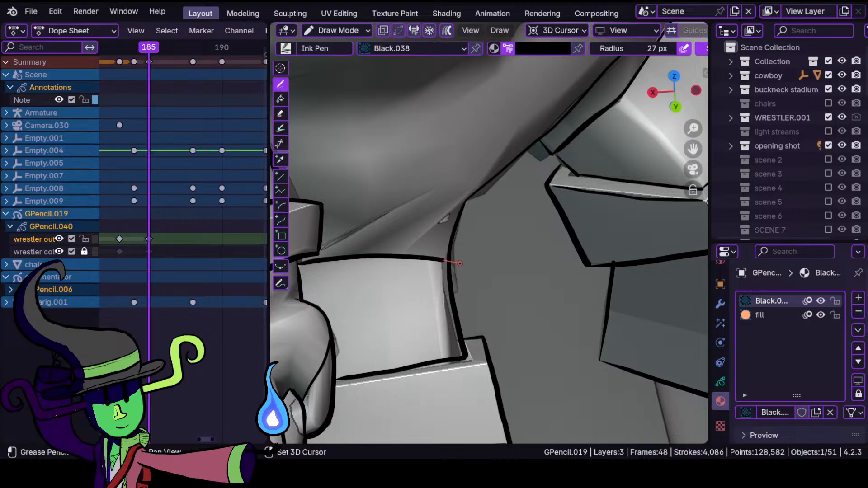
middle_click_drag(412, 245, 416, 312, "ctrl")
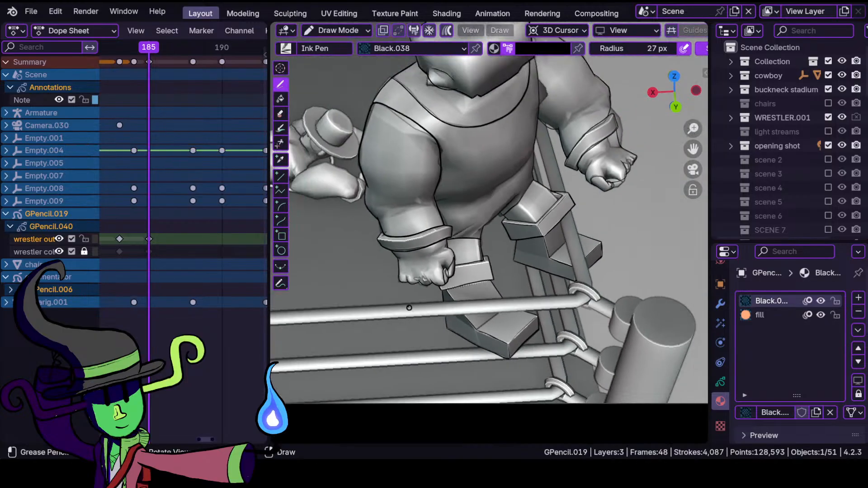
- Switch the viewport to rendered shading to use the costume's colours as a tracing reference beside the arm
middle_click_drag(655, 32, 394, 31)
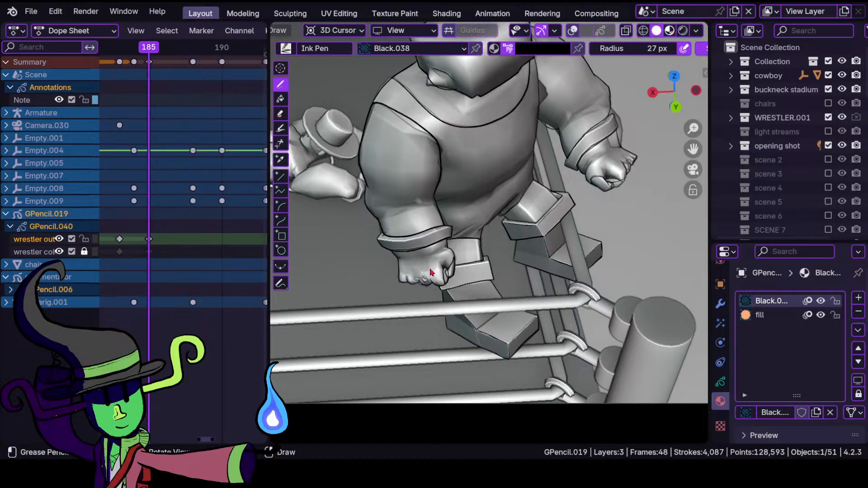
key("z")
key("shift+alt+z")
mouse_move(434, 289)
middle_mouse_down("ctrl")
mouse_move(430, 260)
mouse_move(475, 334)
mouse_move(431, 273)
middle_mouse_up("ctrl")
key("shift+alt+z")
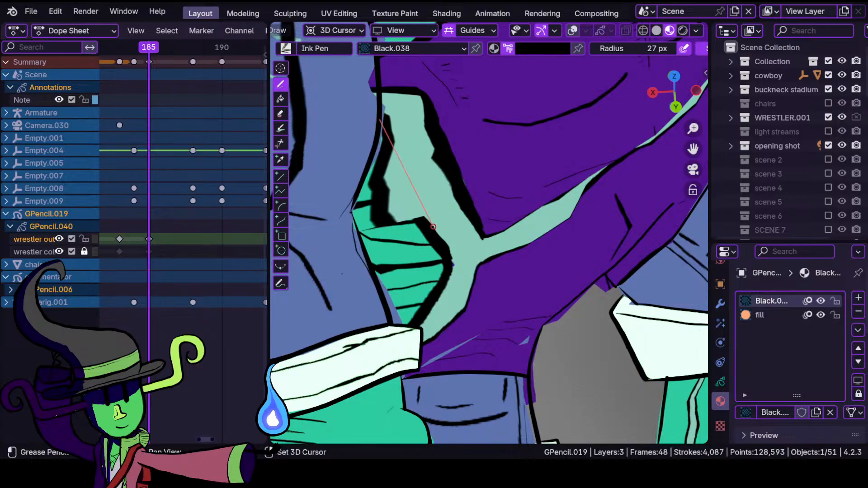
left_click(445, 249, "shift")
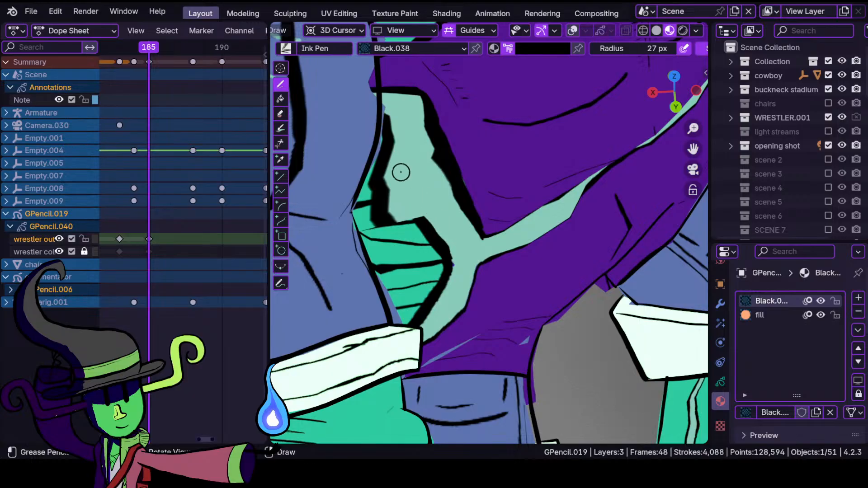
left_click(449, 260, "shift")
left_click(657, 32)
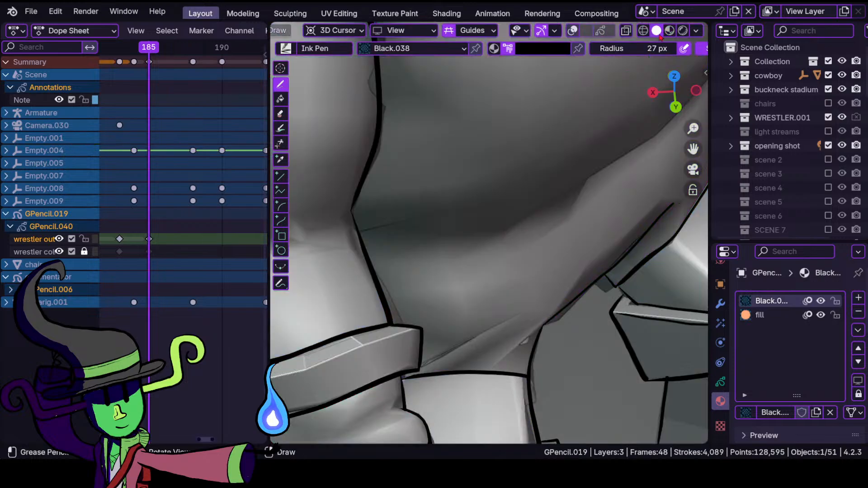
left_click(683, 30)
mouse_move(454, 267)
left_mouse_down("shift")
mouse_move(471, 297)
mouse_move(624, 312)
mouse_move(619, 299)
mouse_move(574, 353)
mouse_move(594, 342)
mouse_move(586, 350)
mouse_move(564, 354)
mouse_move(582, 354)
mouse_move(574, 271)
mouse_move(517, 84)
left_mouse_up("shift")
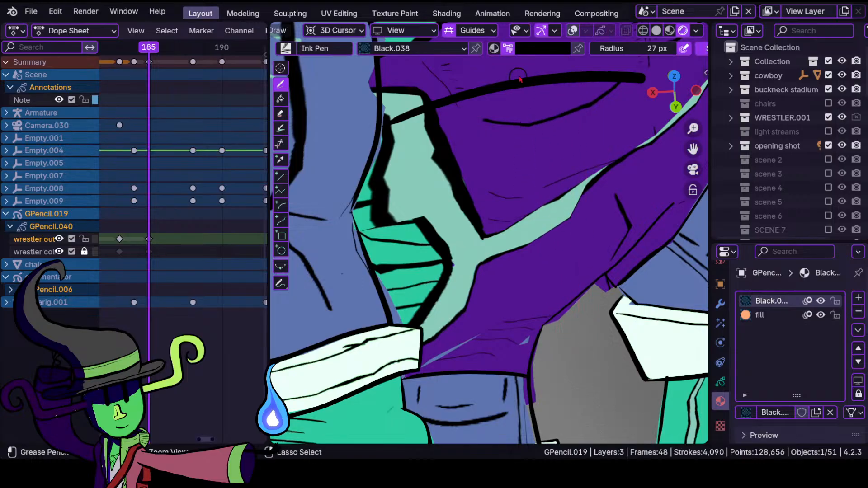
key("ctrl+z")
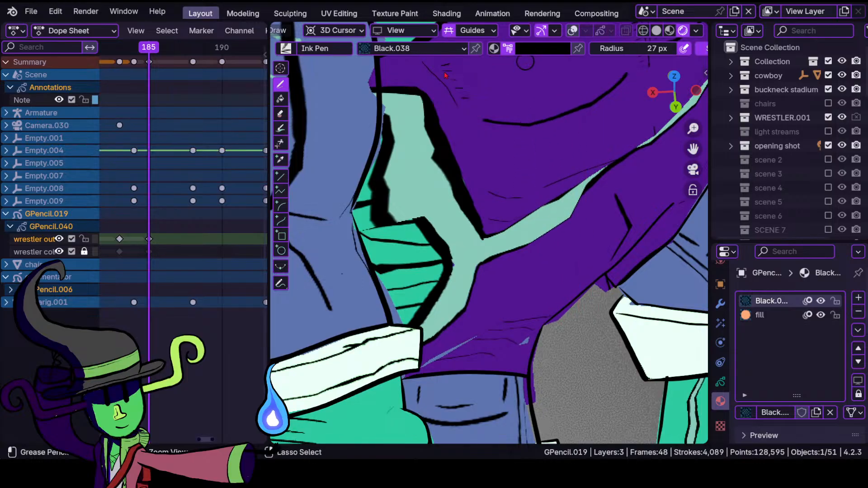
left_click_drag(388, 116, 412, 203, "shift")
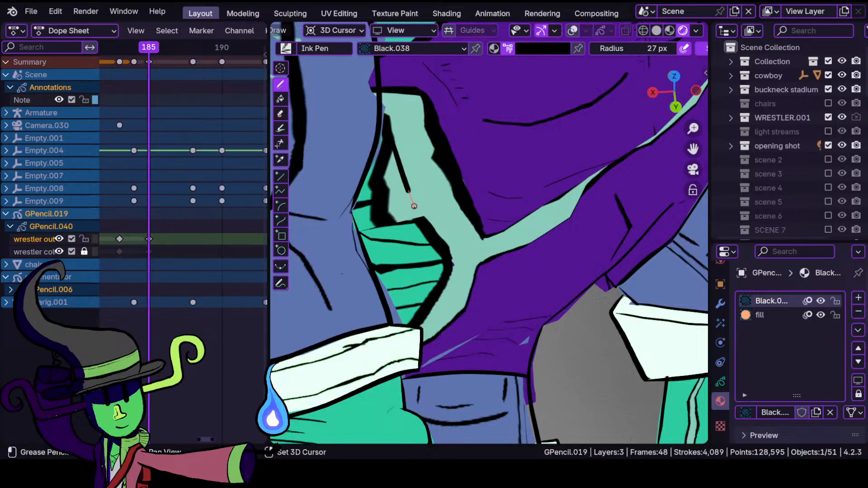
left_click_drag(433, 249, 433, 250, "shift")
key("ctrl+z")
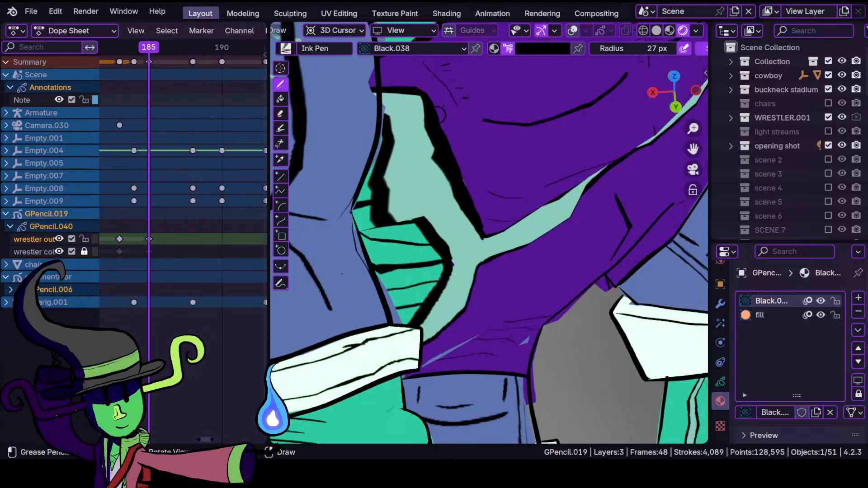
- With drawing guides off, trace the waist opening's inner curve down to the wristband and the light-green trim's lower outer edge
left_click(470, 31)
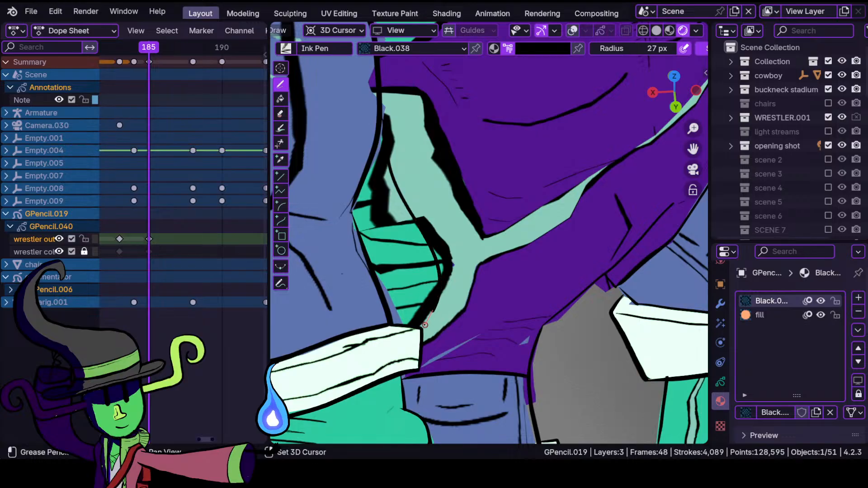
left_click_drag(407, 338, 408, 337)
left_click_drag(480, 250, 479, 248)
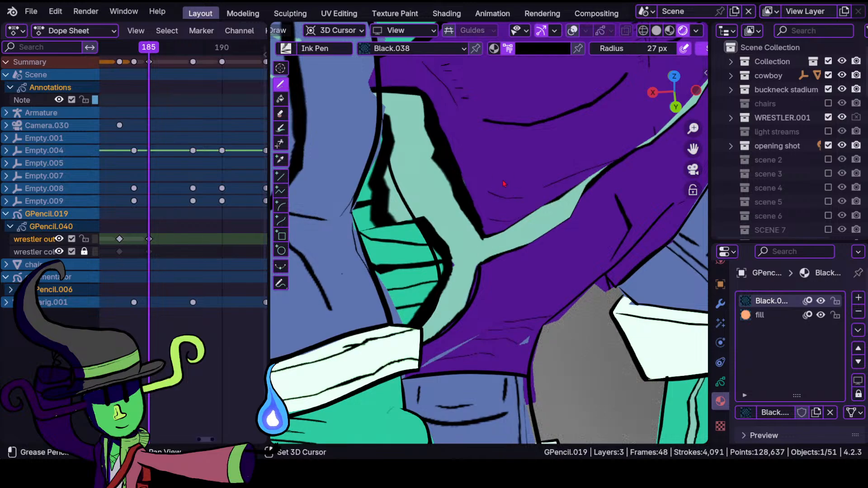
- Trace the trim's edge from its junction up to the arm, and its lower edge across to the far hip
scroll(448, 315, "up", 2)
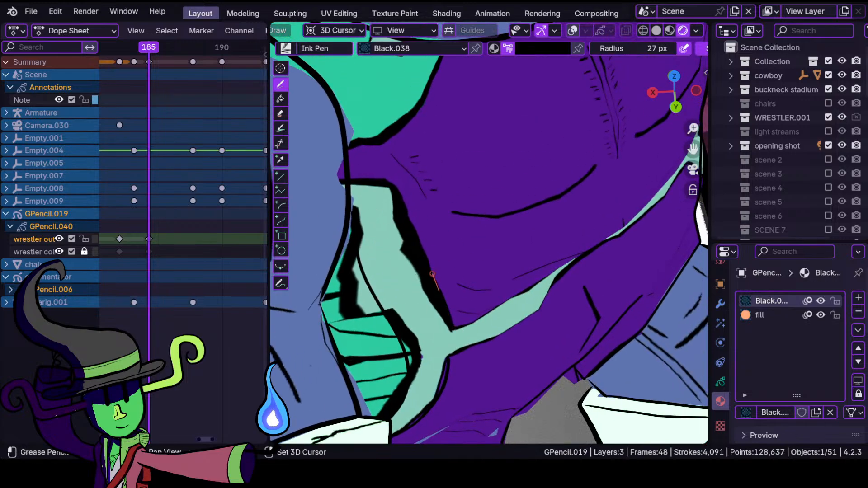
left_click_drag(334, 175, 331, 175)
middle_click_drag(376, 237, 322, 229, "shift")
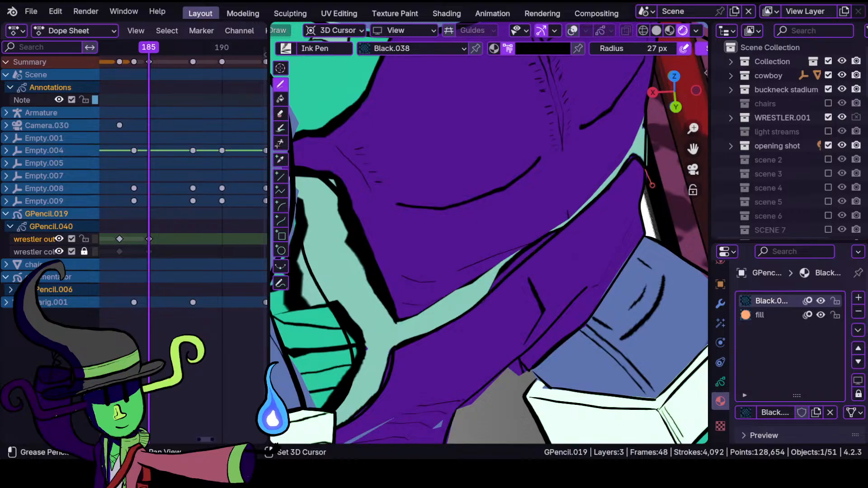
left_click_drag(649, 185, 650, 188, "shift")
mouse_move(616, 181)
middle_mouse_down("ctrl")
mouse_move(556, 272)
mouse_move(599, 208)
middle_mouse_up("ctrl")
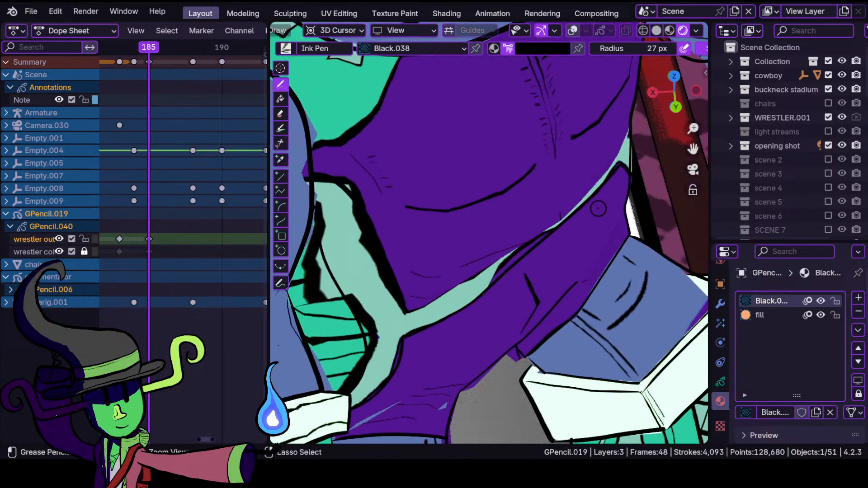
- Trace the trim's upper edge in black from the junction up to the far side of the torso, and return to solid shading
middle_click_drag(579, 172, 514, 241, "shift")
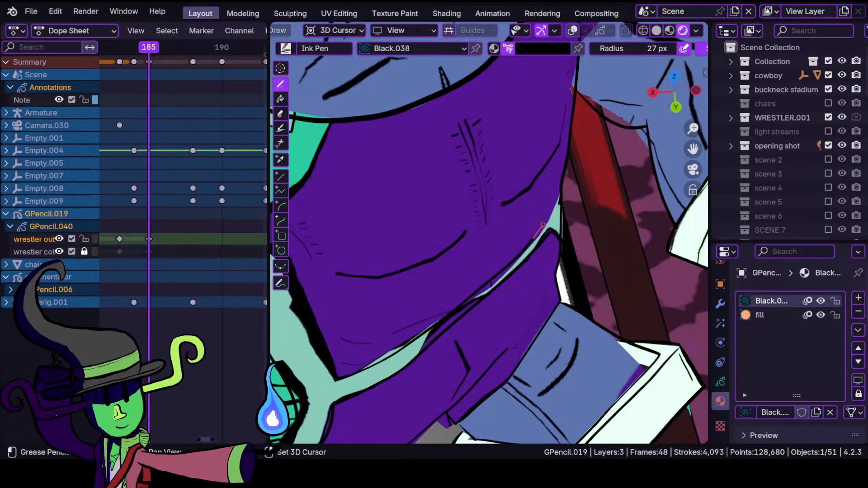
left_click_drag(567, 171, 566, 170, "shift")
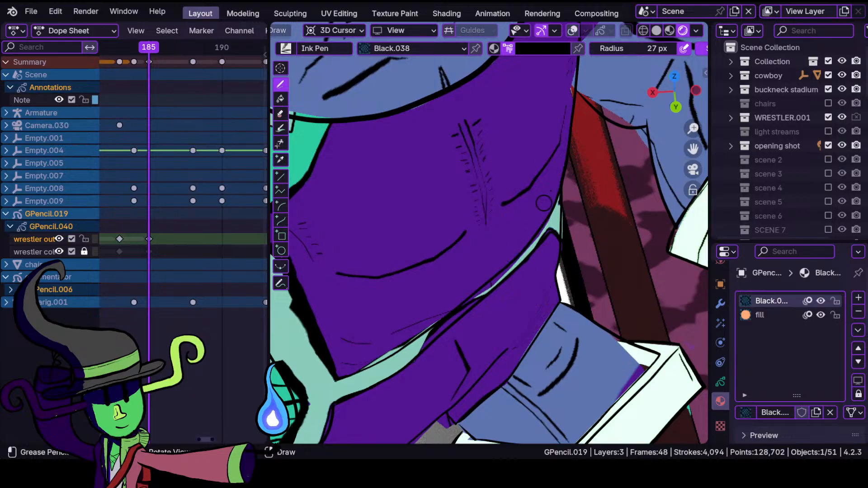
left_click(656, 30)
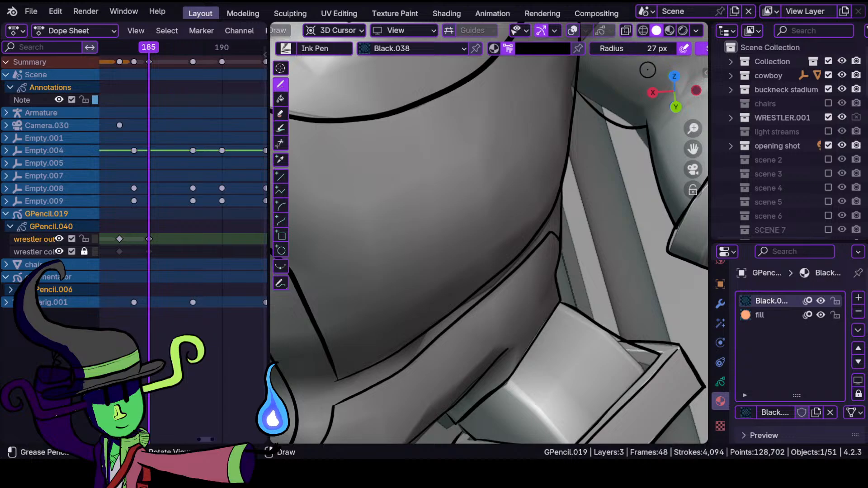
middle_click_drag(489, 181, 488, 254, "ctrl")
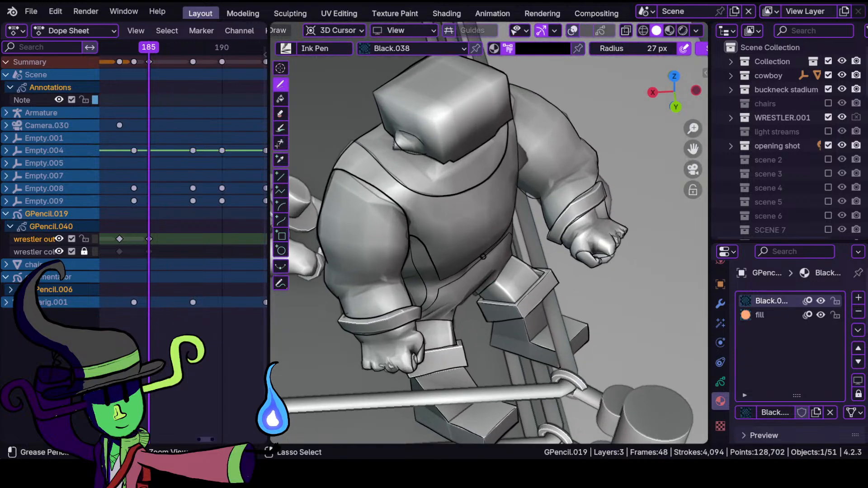
mouse_move(152, 52)
left_mouse_down()
mouse_move(120, 57)
mouse_move(149, 60)
left_mouse_up()
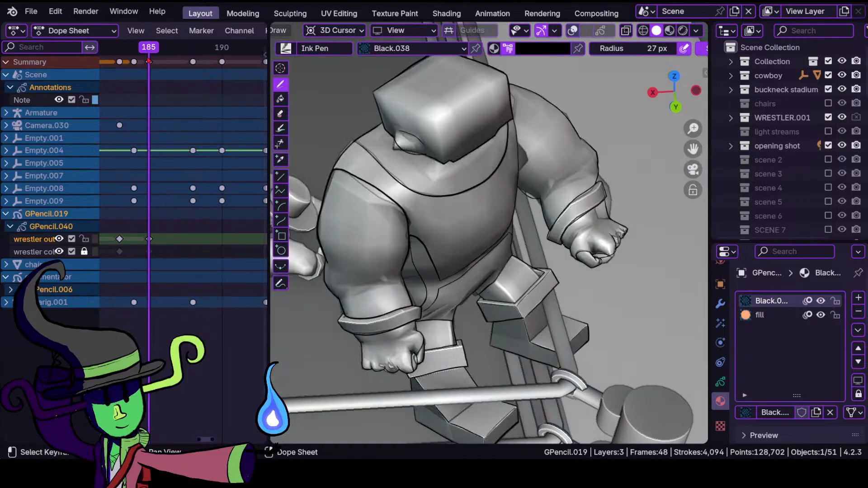
- Switch to material preview shading and trace the boundary between the green and purple costume parts from the arm to the neckline
left_click(669, 30)
scroll(438, 210, "up", 8)
scroll(438, 210, "up", 2)
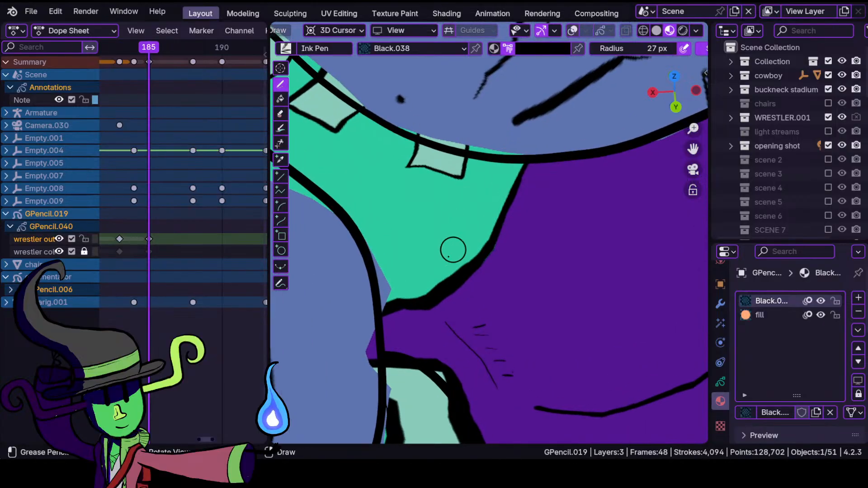
left_click_drag(478, 258, 511, 189)
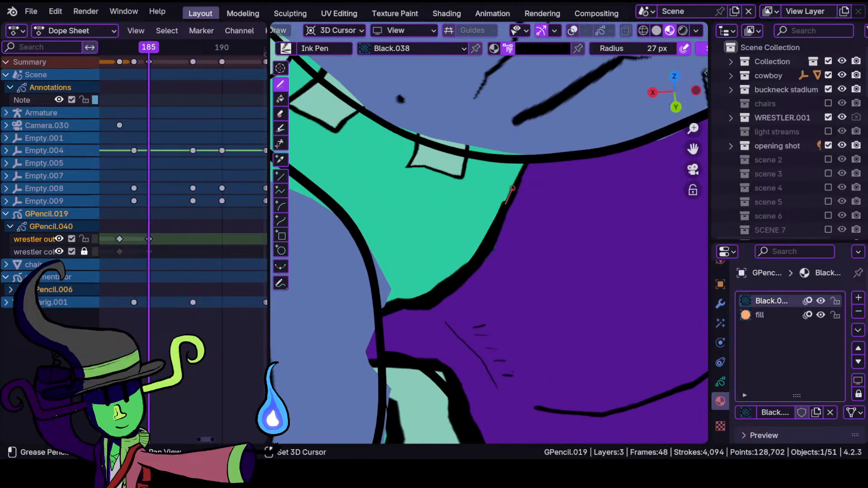
left_click_drag(521, 148, 522, 146, "shift")
mouse_move(502, 177)
middle_mouse_down("ctrl")
mouse_move(479, 244)
mouse_move(437, 266)
mouse_move(453, 256)
middle_mouse_up("ctrl")
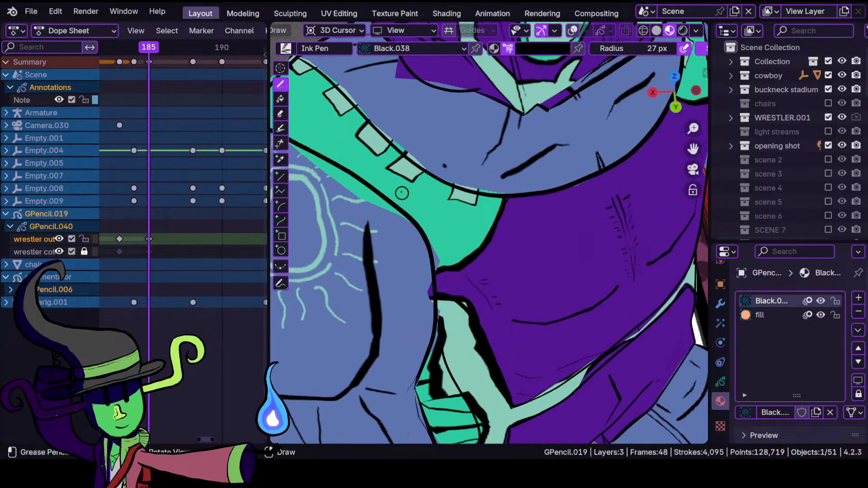
- Turn on the viewport overlays and switch to solid shading at the green shoulder section
middle_click_drag(434, 215, 455, 180, "ctrl")
middle_click_drag(438, 195, 546, 299, "shift")
middle_click_drag(410, 252, 526, 339, "shift")
mouse_move(417, 293)
middle_mouse_down("shift")
mouse_move(470, 338)
mouse_move(465, 240)
middle_mouse_up("shift")
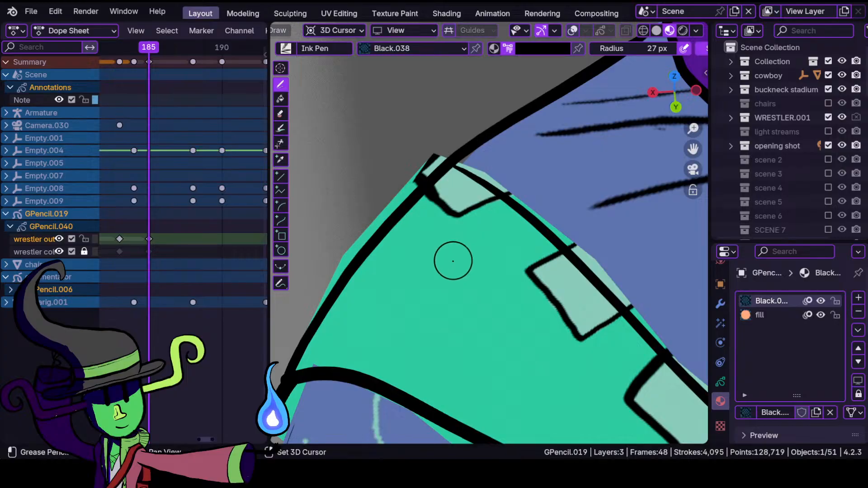
key("shift+alt+z")
left_click(657, 31)
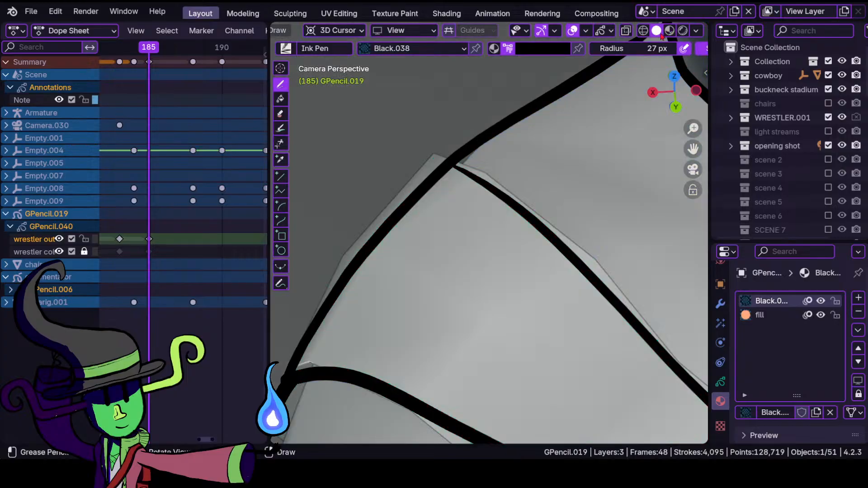
- Switch to rendered shading and outline in black the first light patch at the shoulder end of the green neckline trim
left_click(682, 31)
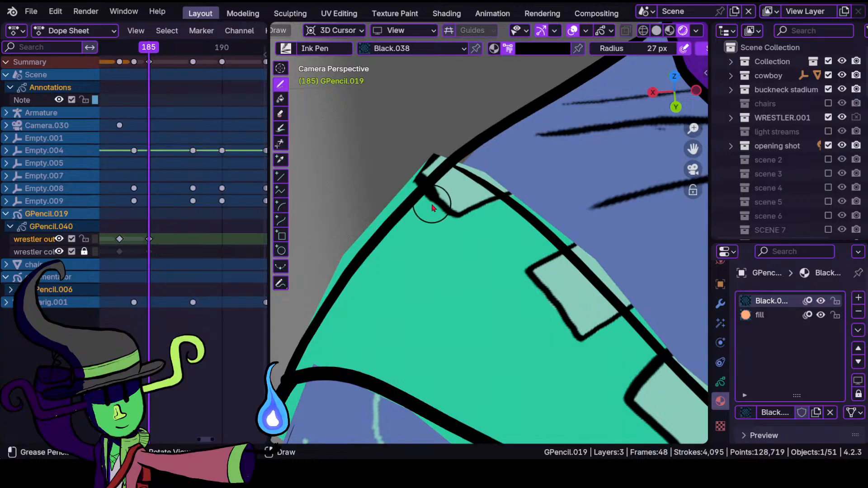
left_click_drag(427, 191, 461, 221, "shift")
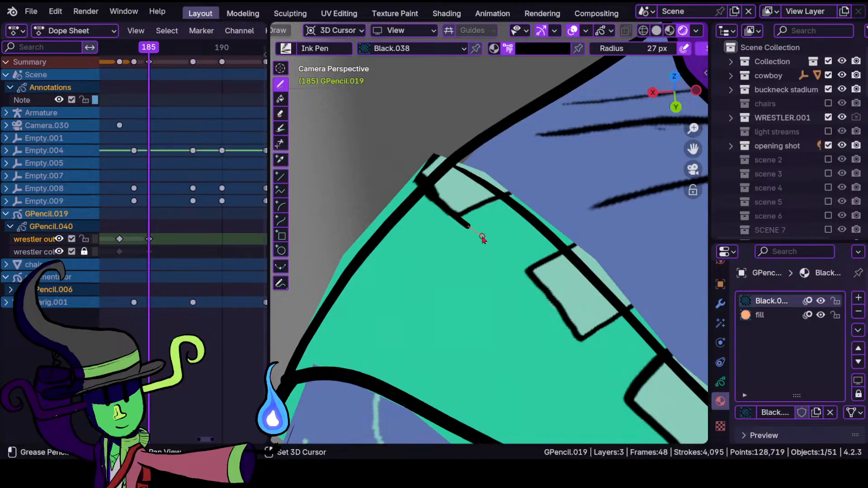
mouse_move(496, 247)
left_mouse_down("shift")
mouse_move(507, 213)
mouse_move(526, 197)
left_mouse_up("shift")
middle_click_drag(510, 230, 495, 277, "ctrl")
mouse_move(494, 273)
middle_mouse_down("shift")
mouse_move(410, 243)
mouse_move(414, 213)
mouse_move(403, 184)
middle_mouse_up("shift")
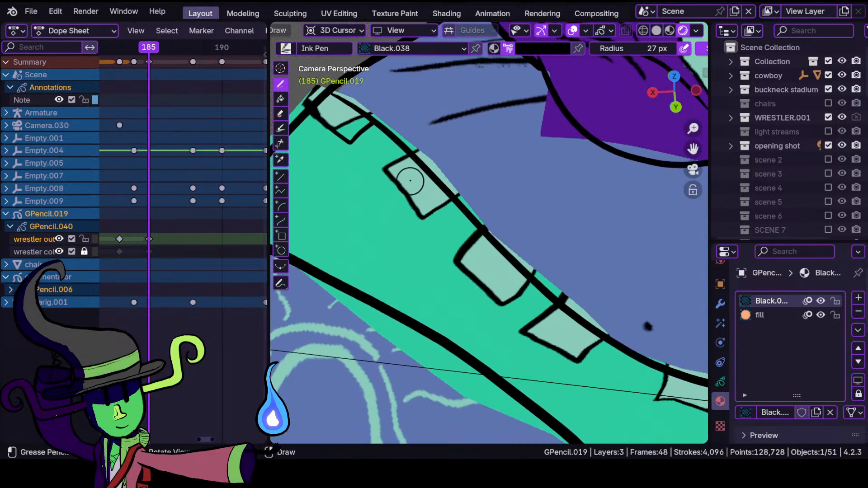
- Outline the next two light patches along the green neckline trim in black
left_click_drag(397, 172, 443, 241, "shift")
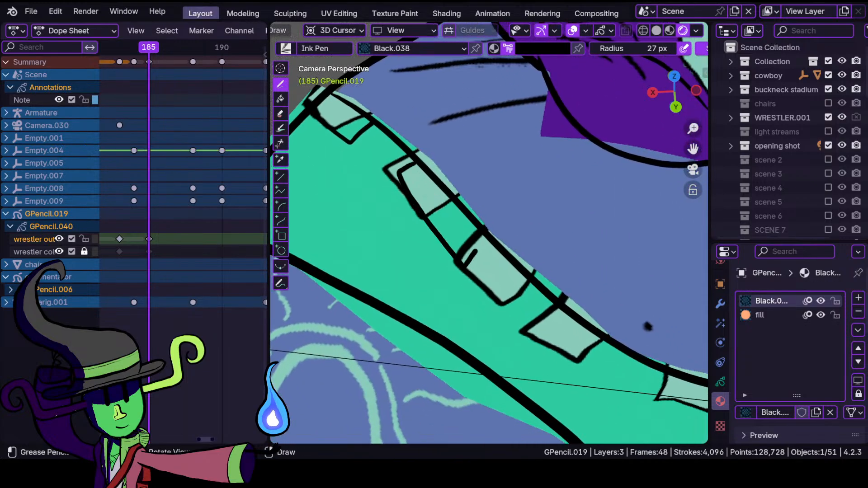
middle_click_drag(427, 196, 445, 249, "ctrl")
mouse_move(515, 285)
middle_mouse_down("shift")
mouse_move(461, 267)
mouse_move(470, 231)
middle_mouse_up("shift")
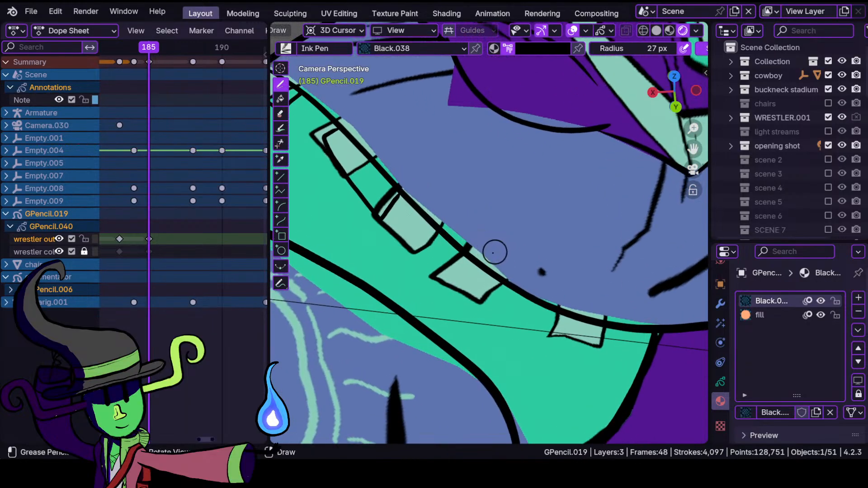
mouse_move(418, 274)
middle_mouse_down("ctrl")
mouse_move(436, 214)
mouse_move(426, 237)
mouse_move(436, 271)
mouse_move(433, 242)
mouse_move(496, 285)
middle_mouse_up("ctrl")
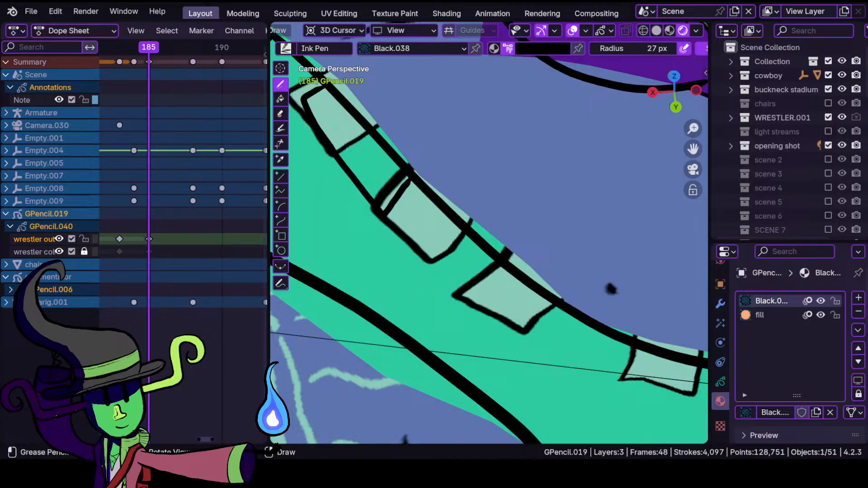
left_click_drag(429, 263, 485, 315, "shift")
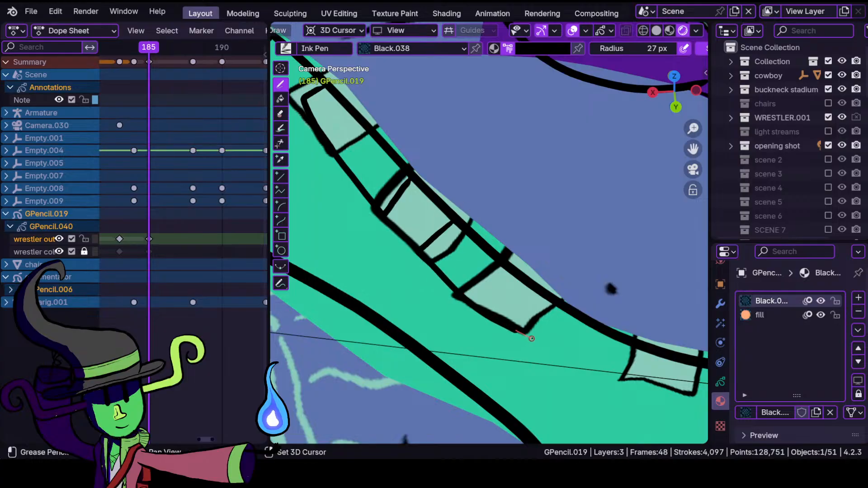
left_click_drag(567, 292, 568, 292, "shift")
middle_click_drag(531, 269, 538, 363, "ctrl")
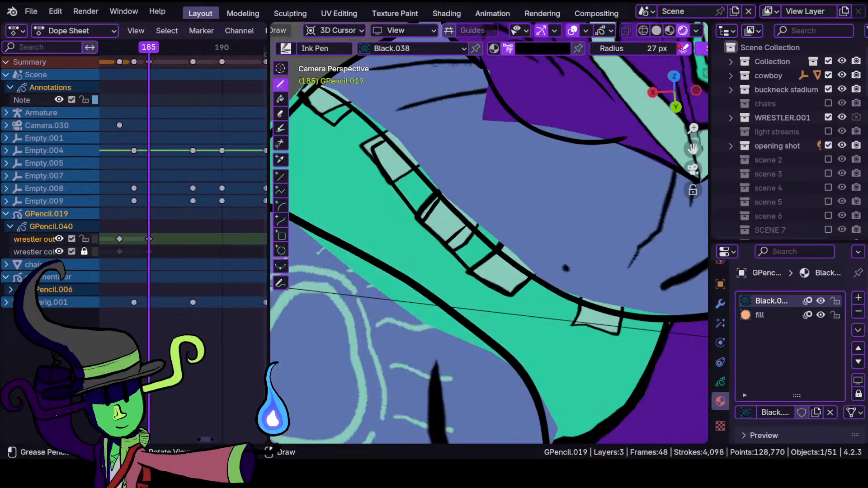
- Check the patches in solid shading, return to rendered shading, and outline the last light patch before the purple section
left_click(656, 32)
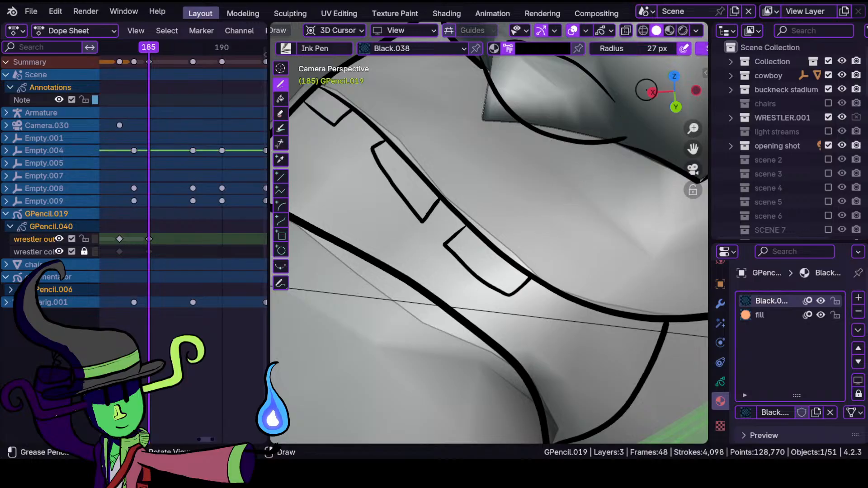
left_click(683, 32)
scroll(548, 291, "up", 4)
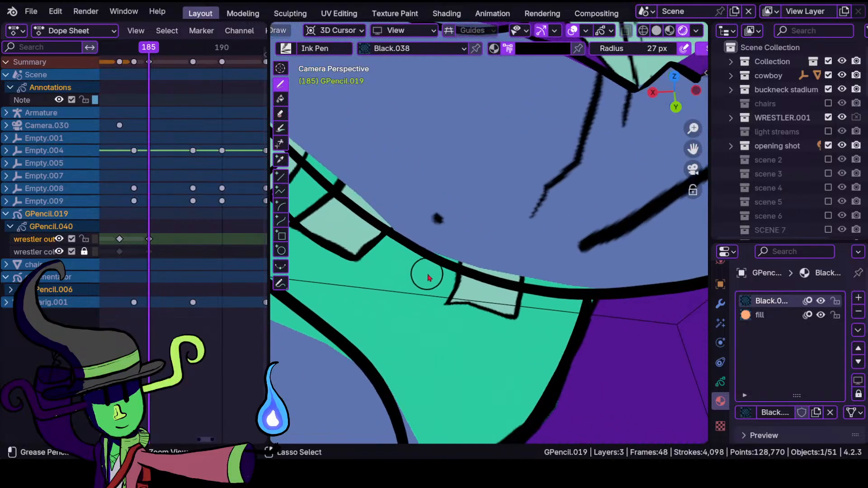
scroll(427, 276, "up", 2)
mouse_move(441, 278)
left_mouse_down()
mouse_move(434, 316)
mouse_move(499, 330)
left_mouse_up()
left_click_drag(531, 305, 466, 271)
mouse_move(470, 274)
middle_mouse_down("ctrl")
mouse_move(494, 400)
mouse_move(476, 327)
middle_mouse_up("ctrl")
middle_click_drag(463, 298, 464, 361, "ctrl")
mouse_move(573, 281)
middle_mouse_down("shift")
mouse_move(454, 342)
mouse_move(403, 393)
middle_mouse_up("shift")
mouse_move(404, 391)
middle_mouse_down("ctrl")
mouse_move(413, 304)
mouse_move(402, 344)
middle_mouse_up("ctrl")
middle_click_drag(401, 343, 525, 190, "shift")
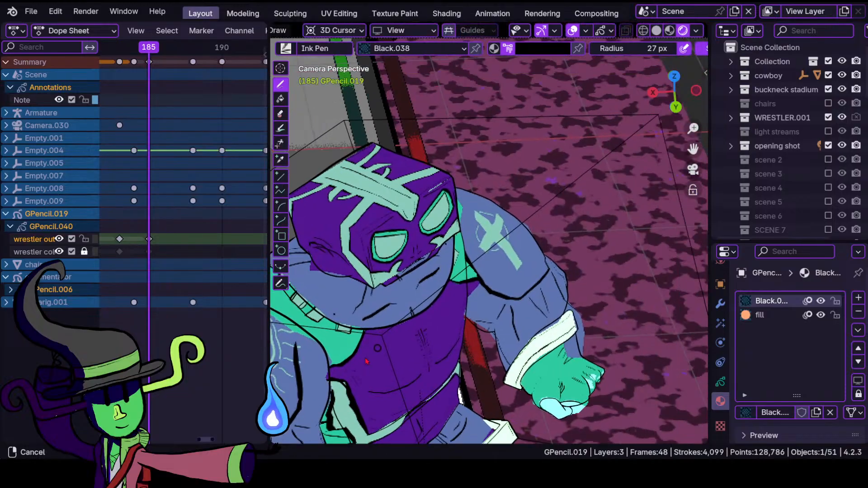
- Trace the boundary between green and purple on the far shoulder strap and check it in solid shading
mouse_move(457, 285)
middle_mouse_down("ctrl")
mouse_move(452, 260)
mouse_move(527, 186)
middle_mouse_up("ctrl")
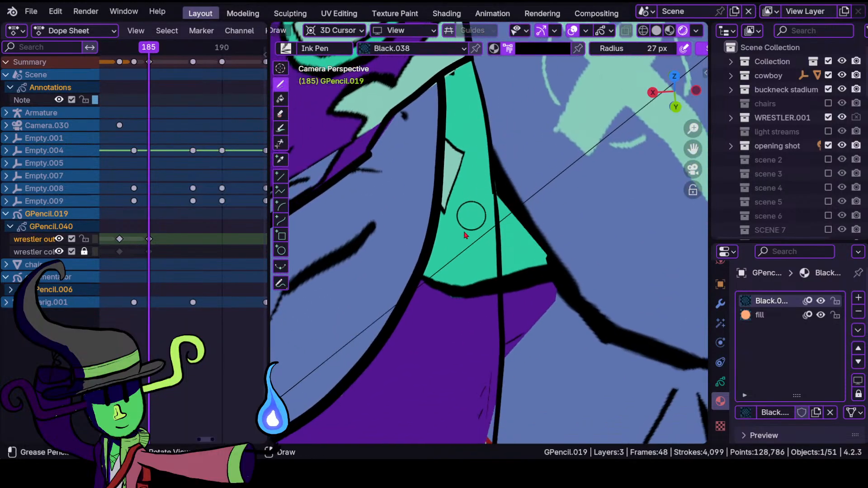
left_click_drag(514, 284, 518, 280, "shift")
left_click(658, 33)
left_click(682, 31)
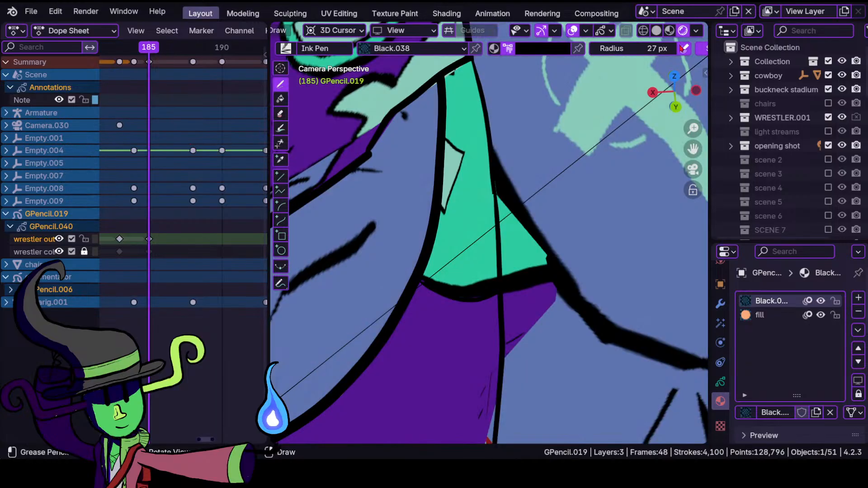
- Switch to solid shading and outline the small patch on the far shoulder strap in black
mouse_move(478, 200)
middle_mouse_down("ctrl")
mouse_move(499, 281)
mouse_move(499, 226)
middle_mouse_up("ctrl")
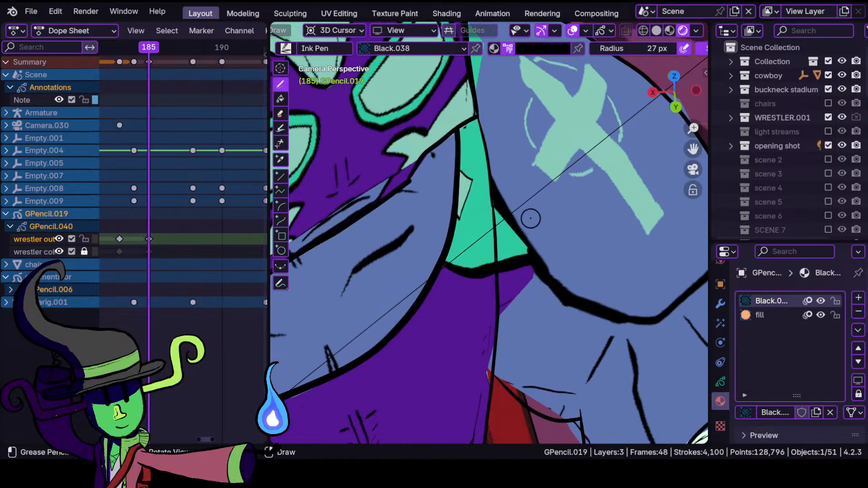
mouse_move(533, 221)
middle_mouse_down("ctrl")
mouse_move(534, 232)
mouse_move(544, 228)
mouse_move(469, 224)
mouse_move(500, 246)
middle_mouse_up("ctrl")
left_click(656, 30)
mouse_move(494, 333)
middle_mouse_down("ctrl")
mouse_move(504, 397)
mouse_move(499, 310)
middle_mouse_up("ctrl")
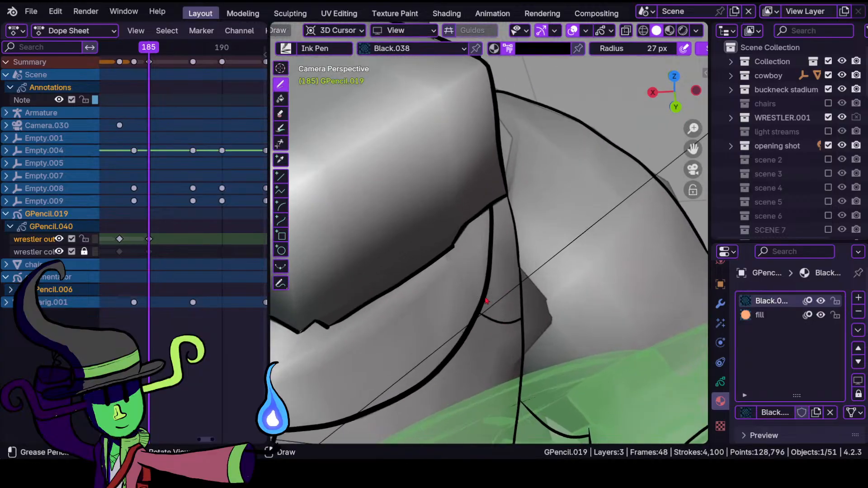
left_click_drag(494, 259, 495, 282)
middle_click_drag(494, 282, 496, 341, "ctrl")
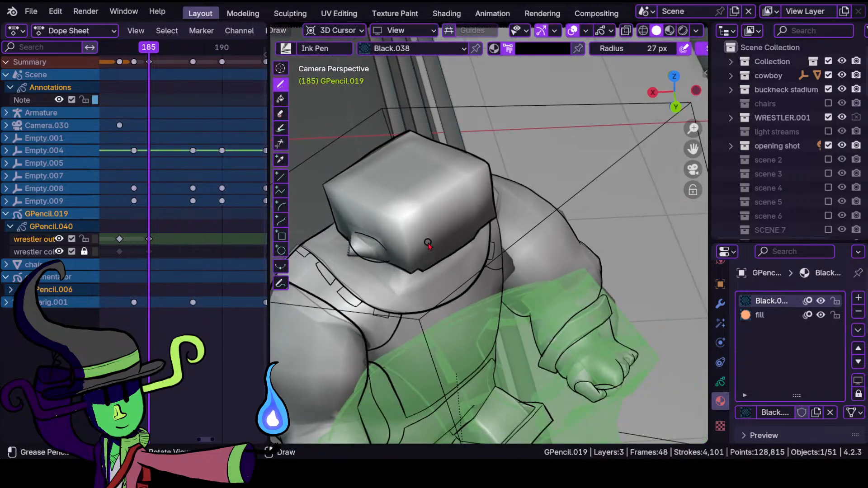
- Switch to material preview and trace the mask's central stripe tip and the lower edge of its front branch, redoing a misdrawn stroke
mouse_move(404, 249)
middle_mouse_down("ctrl")
mouse_move(439, 200)
mouse_move(509, 140)
middle_mouse_up("ctrl")
left_click(670, 30)
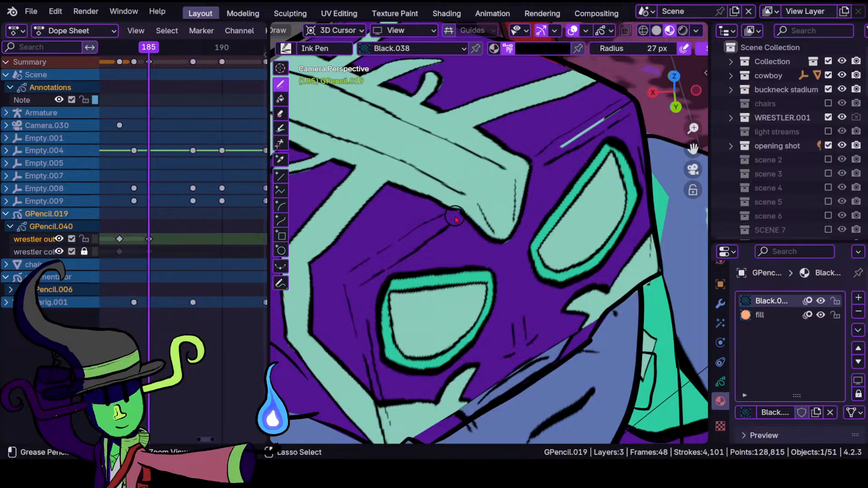
scroll(354, 170, "up", 3)
mouse_move(353, 170)
left_mouse_down()
mouse_move(441, 198)
mouse_move(494, 246)
mouse_move(523, 225)
mouse_move(545, 122)
mouse_move(469, 82)
left_mouse_up()
mouse_move(517, 95)
middle_mouse_down("shift")
mouse_move(399, 221)
mouse_move(397, 248)
middle_mouse_up("shift")
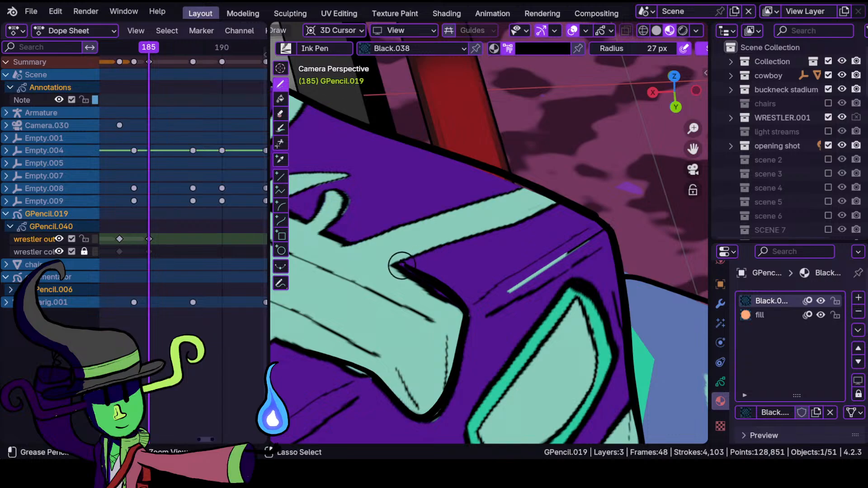
key("ctrl+z")
left_click_drag(393, 265, 401, 260)
left_click_drag(514, 222, 579, 195)
- Trace the upper edge of the mask stripe's front branch and the outer edge of the small hook beside it
mouse_move(400, 255)
middle_mouse_down("shift")
mouse_move(478, 288)
mouse_move(480, 267)
middle_mouse_up("shift")
left_click_drag(410, 276, 411, 276, "shift")
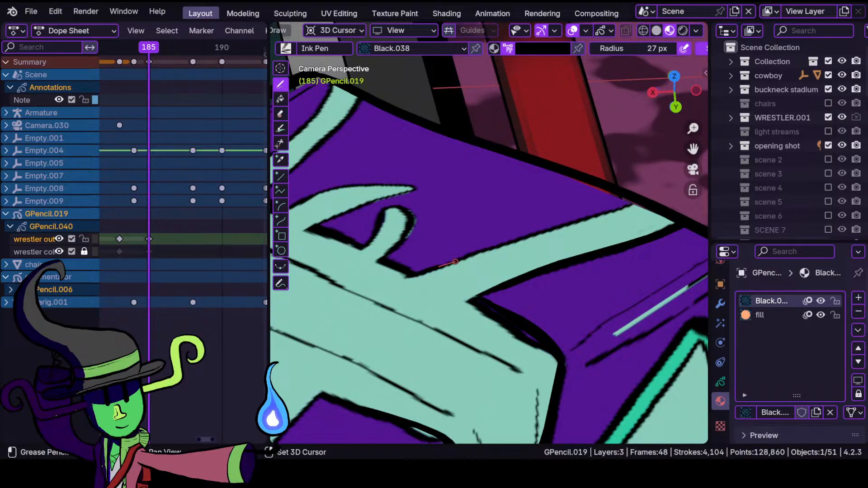
left_click_drag(501, 245, 648, 194, "shift")
mouse_move(481, 236)
middle_mouse_down("ctrl")
mouse_move(474, 300)
mouse_move(465, 279)
mouse_move(485, 223)
middle_mouse_up("ctrl")
mouse_move(435, 252)
middle_mouse_down("shift")
mouse_move(492, 287)
mouse_move(497, 262)
mouse_move(482, 258)
mouse_move(464, 218)
middle_mouse_up("shift")
left_click_drag(435, 198, 460, 222)
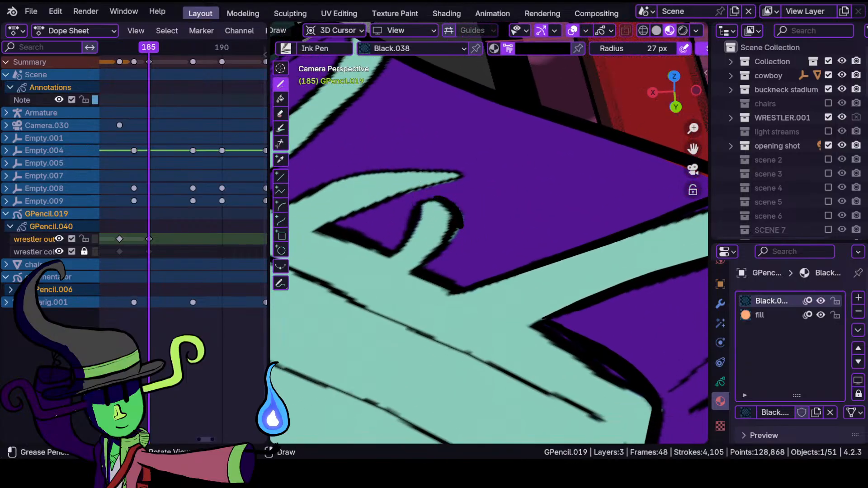
left_click_drag(440, 266, 419, 273)
- Trace the small hook's inner edge and both edges of the curved spike behind it on the mask
mouse_move(412, 240)
middle_mouse_down("ctrl")
mouse_move(426, 320)
mouse_move(438, 256)
mouse_move(431, 226)
middle_mouse_up("ctrl")
mouse_move(412, 256)
middle_mouse_down("shift")
mouse_move(483, 304)
mouse_move(447, 257)
middle_mouse_up("shift")
mouse_move(572, 240)
left_mouse_down("shift")
mouse_move(455, 280)
mouse_move(414, 306)
left_mouse_up("shift")
left_click_drag(510, 332, 529, 287, "shift")
left_click_drag(553, 251, 552, 253, "shift")
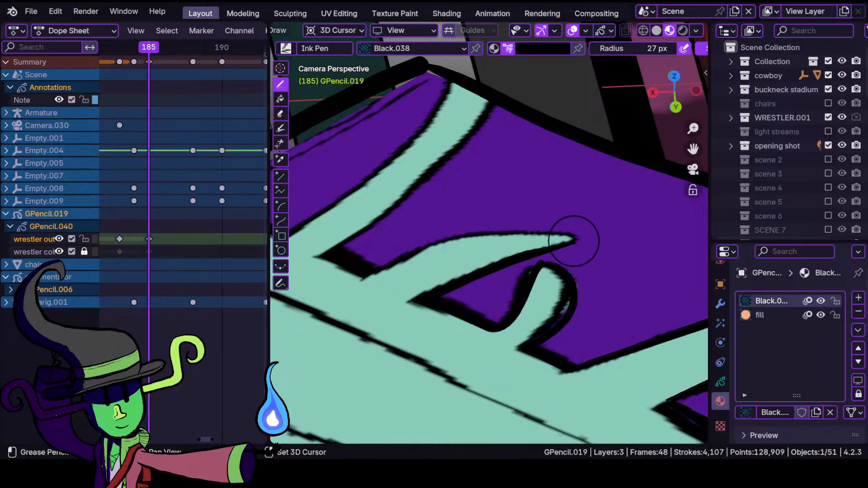
mouse_move(571, 237)
left_mouse_down("shift")
mouse_move(492, 231)
mouse_move(425, 247)
mouse_move(362, 280)
left_mouse_up("shift")
mouse_move(423, 239)
middle_mouse_down("ctrl")
mouse_move(428, 319)
mouse_move(430, 270)
middle_mouse_up("ctrl")
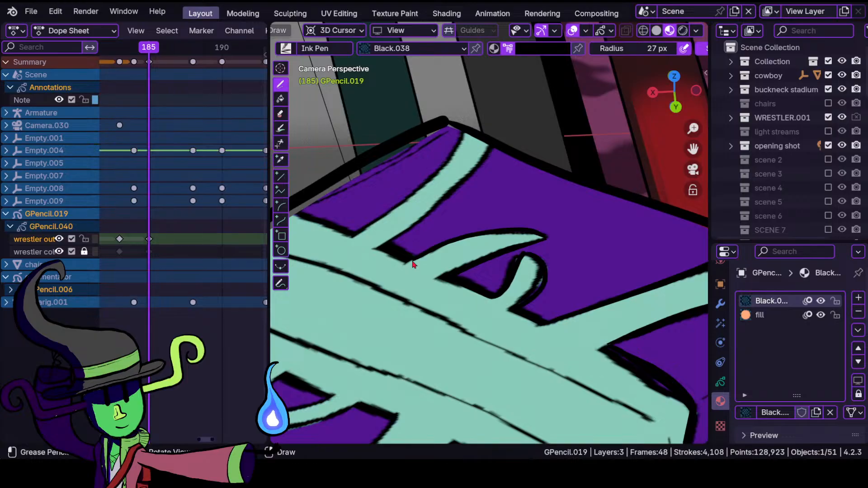
- Trace both edges of the rear branch running from the mask's central stripe to the top of the head
mouse_move(430, 209)
middle_mouse_down("ctrl")
mouse_move(500, 271)
mouse_move(497, 235)
mouse_move(480, 245)
mouse_move(441, 210)
middle_mouse_up("ctrl")
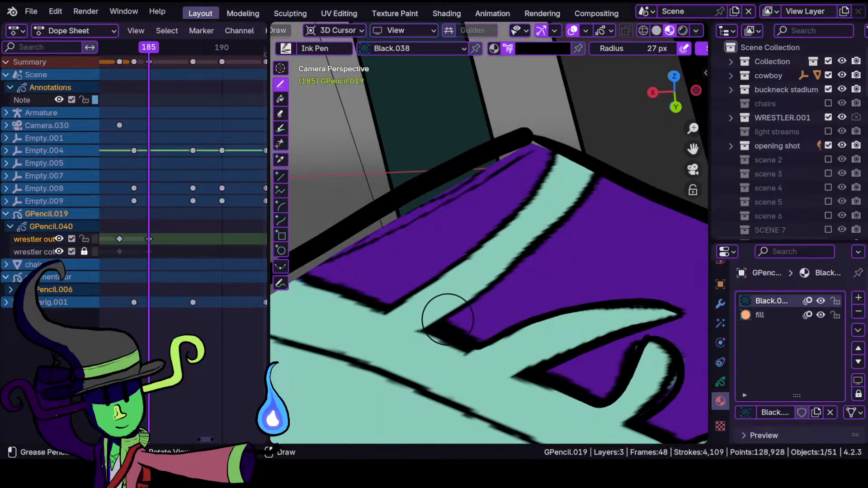
right_click(441, 322, "shift")
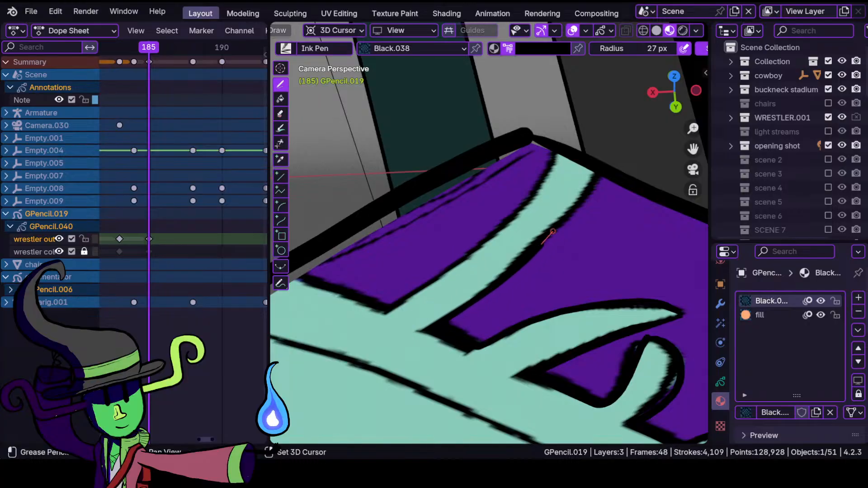
left_click_drag(603, 158, 604, 154)
middle_click_drag(401, 229, 478, 235, "shift")
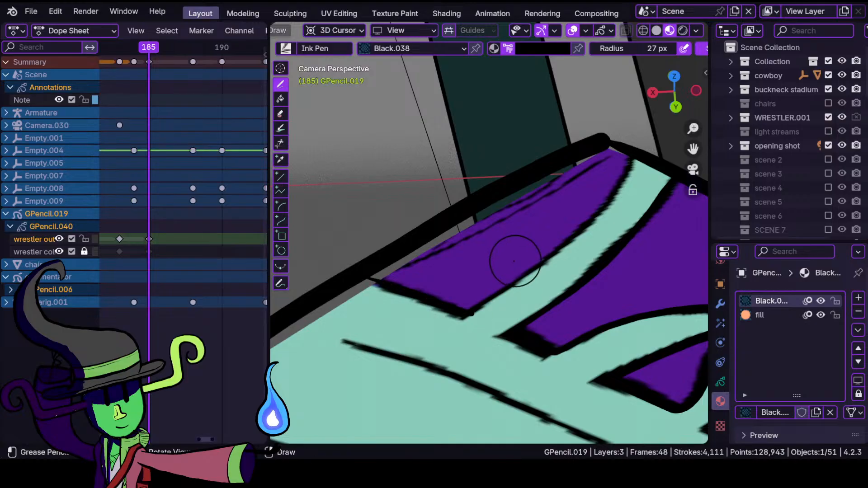
left_click_drag(470, 313, 472, 314)
left_click_drag(506, 291, 518, 283)
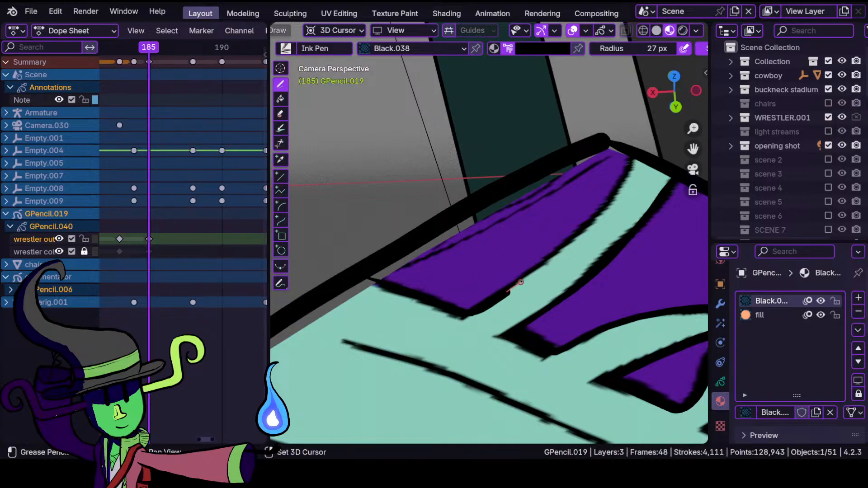
left_click_drag(641, 142, 641, 139)
mouse_move(583, 181)
middle_mouse_down("ctrl")
mouse_move(518, 286)
mouse_move(505, 255)
middle_mouse_up("ctrl")
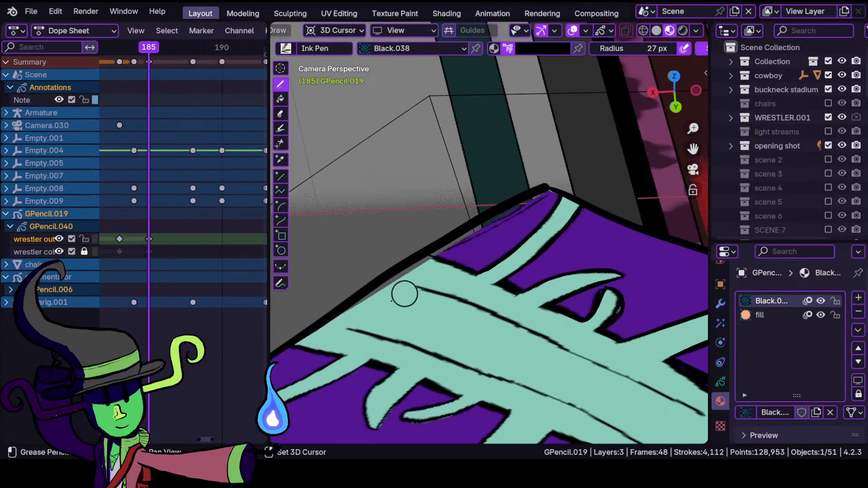
- Trace the upper edge of the long branch on the mask's near side up to the head outline
mouse_move(405, 294)
middle_mouse_down("ctrl")
mouse_move(523, 236)
mouse_move(509, 228)
mouse_move(536, 202)
mouse_move(529, 213)
middle_mouse_up("ctrl")
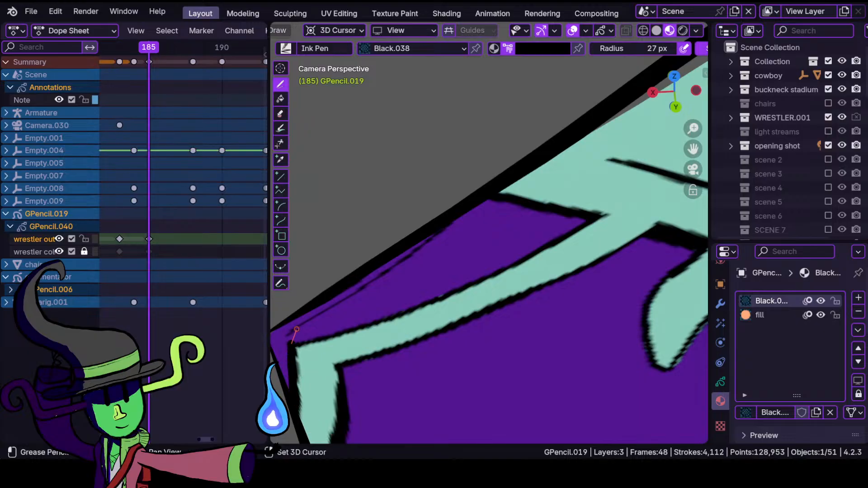
left_click_drag(334, 335, 562, 236)
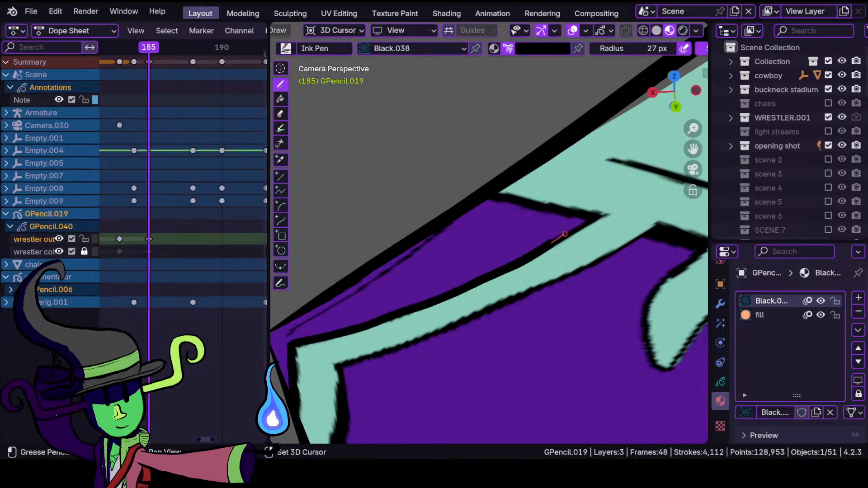
left_click_drag(605, 203, 606, 203)
middle_click_drag(548, 194, 470, 248, "shift")
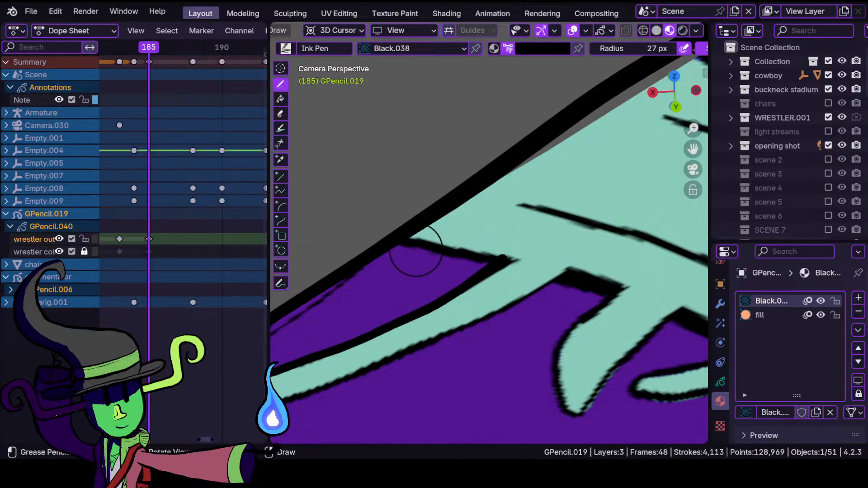
left_click_drag(495, 253, 506, 255)
mouse_move(493, 260)
middle_mouse_down("ctrl")
mouse_move(492, 332)
mouse_move(426, 285)
middle_mouse_up("ctrl")
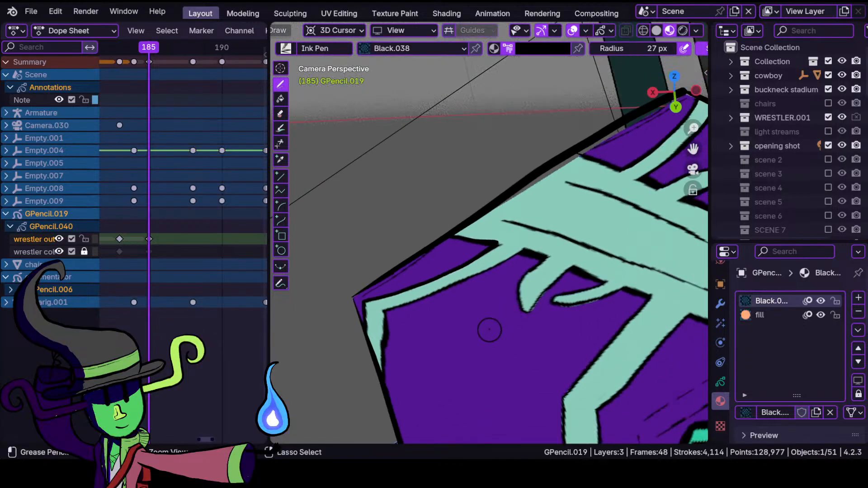
- Trace the inner edge of the near-side branch from the head's side corner back to the central stripe
middle_click_drag(411, 362, 467, 275, "shift")
middle_click_drag(452, 332, 422, 290, "ctrl")
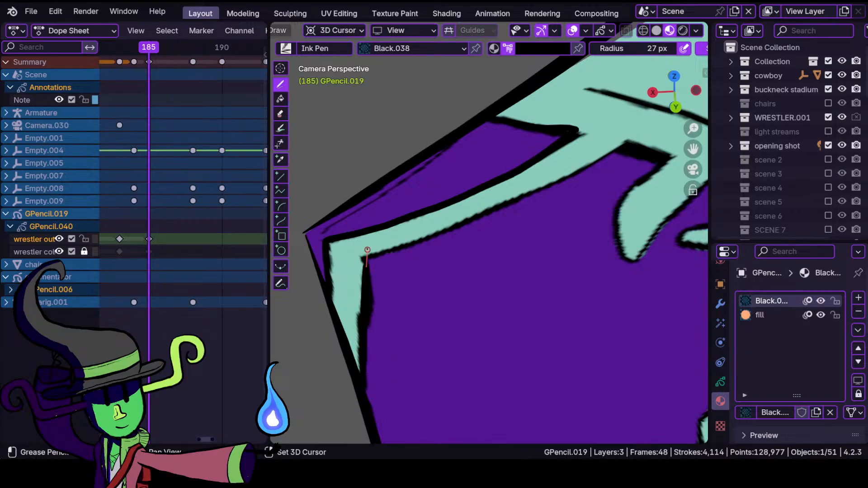
left_click_drag(367, 250, 367, 249)
middle_click_drag(430, 229, 380, 285, "shift")
left_click_drag(325, 301, 329, 301)
left_click_drag(425, 267, 611, 181)
- Trace the stripe edge beside the near-side branch, both edges of the adjacent spike, and the thin hook's upper edge
mouse_move(606, 209)
middle_mouse_down("shift")
mouse_move(518, 265)
mouse_move(517, 226)
middle_mouse_up("shift")
middle_click_drag(518, 226, 455, 215, "shift")
left_click_drag(426, 220, 428, 220)
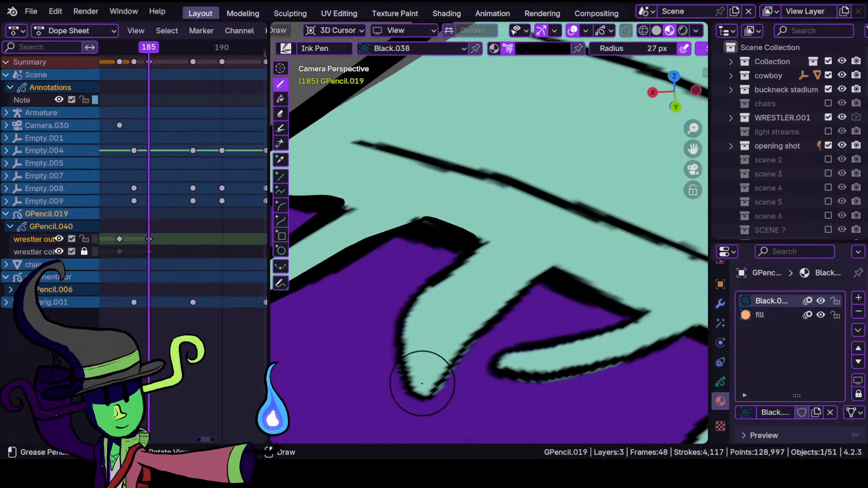
mouse_move(413, 391)
left_mouse_down()
mouse_move(406, 352)
mouse_move(452, 268)
mouse_move(470, 279)
left_mouse_up()
mouse_move(476, 298)
middle_mouse_down("ctrl")
mouse_move(492, 373)
mouse_move(475, 312)
middle_mouse_up("ctrl")
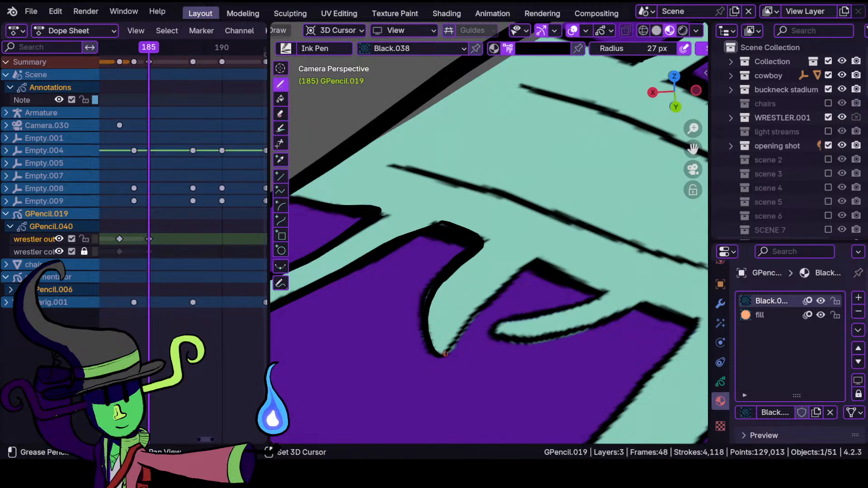
left_click_drag(541, 261, 538, 271, "shift")
middle_click_drag(538, 271, 445, 291, "shift")
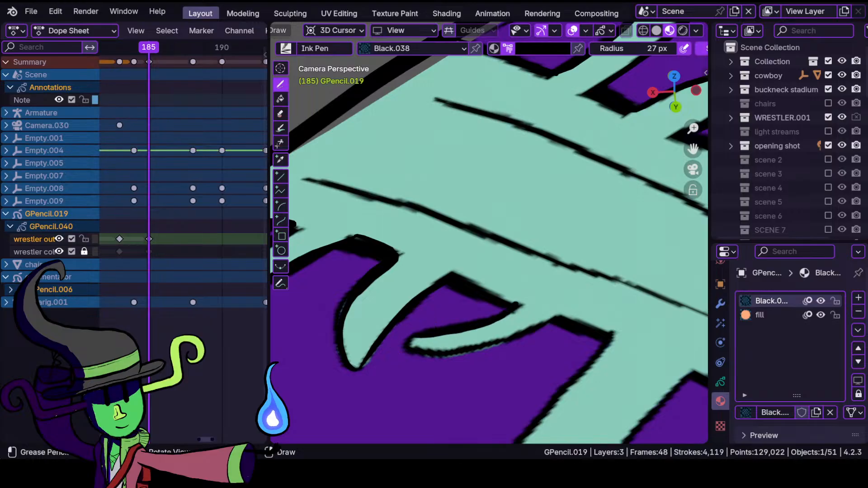
- Trace the thin hook's lower edge and the short central stripe edge from the hook to the cheek band's upper corner
left_click_drag(443, 277, 480, 281)
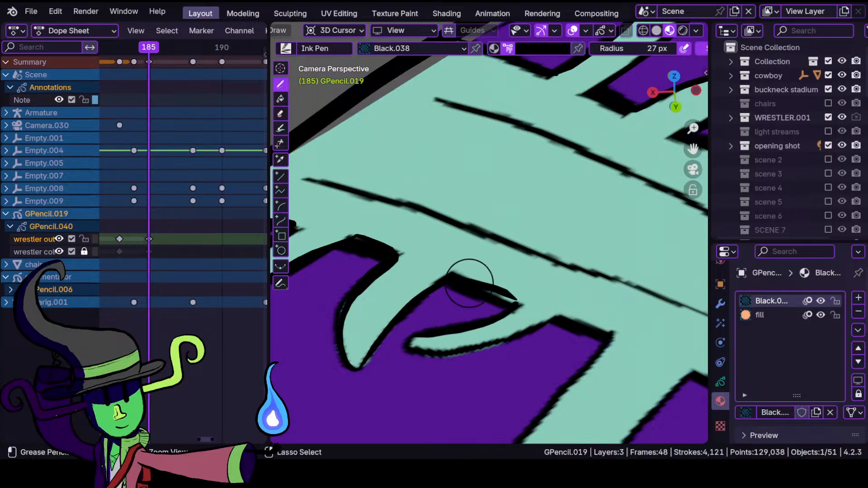
key("ctrl+z")
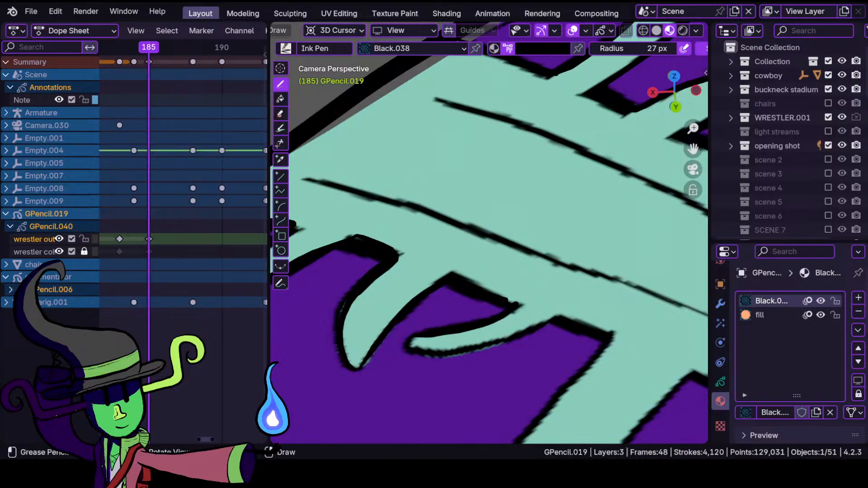
left_click_drag(510, 303, 547, 317)
mouse_move(538, 309)
middle_mouse_down("ctrl")
mouse_move(529, 381)
mouse_move(556, 293)
middle_mouse_up("ctrl")
mouse_move(506, 344)
middle_mouse_down("shift")
mouse_move(422, 294)
mouse_move(478, 270)
middle_mouse_up("shift")
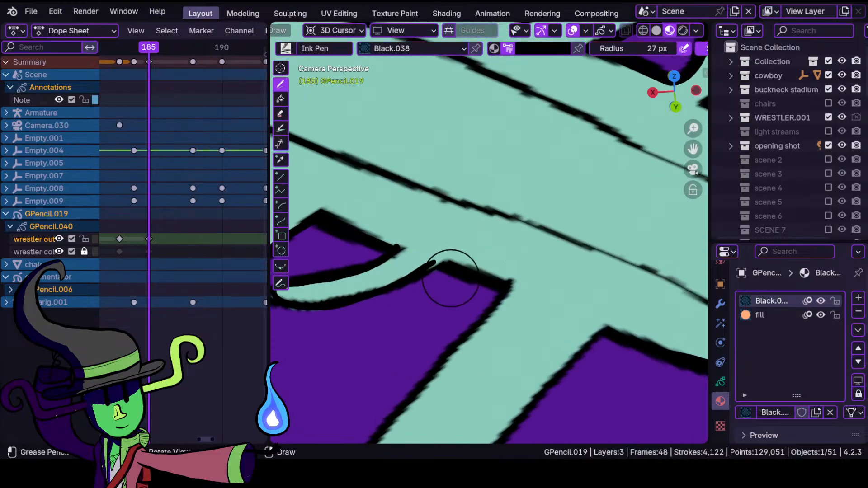
left_click_drag(437, 261, 519, 287, "shift")
- Trace the outer edge of the near-side cheek band's upper diagonal segment up to the central stripe
mouse_move(529, 287)
middle_mouse_down("ctrl")
mouse_move(434, 368)
mouse_move(474, 246)
mouse_move(448, 235)
mouse_move(438, 246)
middle_mouse_up("ctrl")
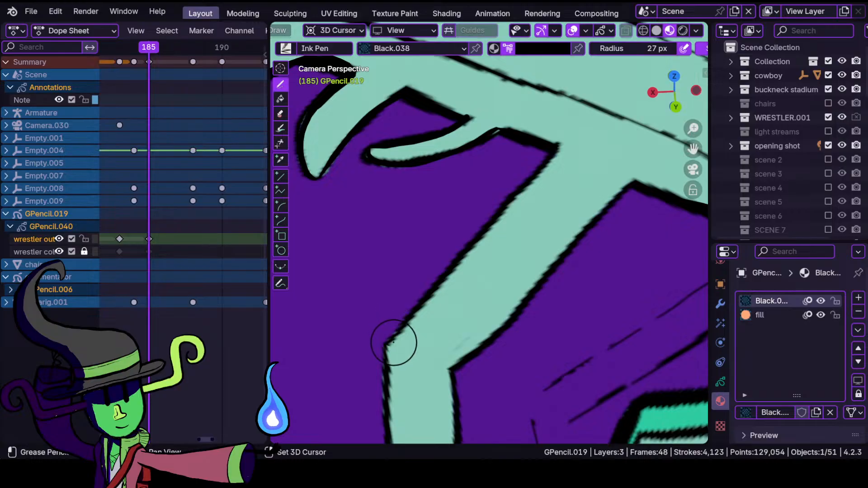
left_click_drag(389, 339, 390, 338, "shift")
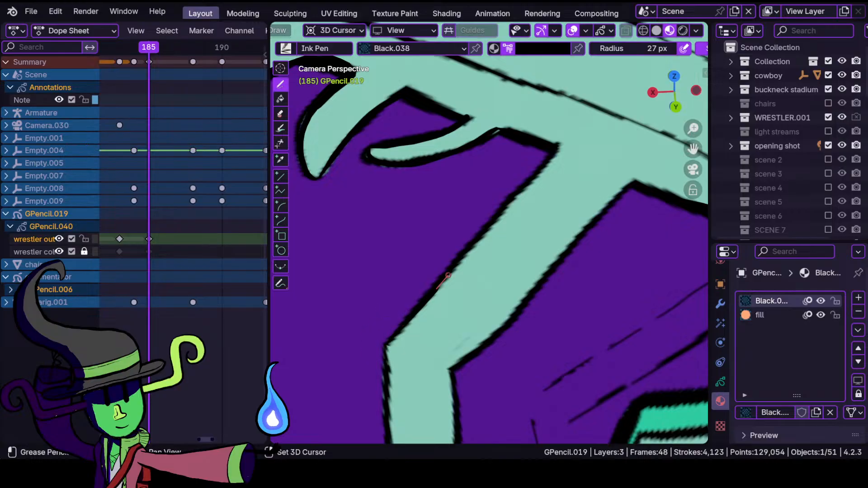
left_click_drag(563, 136, 565, 133, "shift")
- Trace the cheek band's outer edge along its middle segment and down the lower diagonal to the chin point
mouse_move(469, 214)
middle_mouse_down("ctrl")
mouse_move(427, 403)
mouse_move(423, 315)
mouse_move(392, 245)
middle_mouse_up("ctrl")
mouse_move(367, 279)
middle_mouse_down("ctrl")
mouse_move(377, 252)
mouse_move(364, 259)
middle_mouse_up("ctrl")
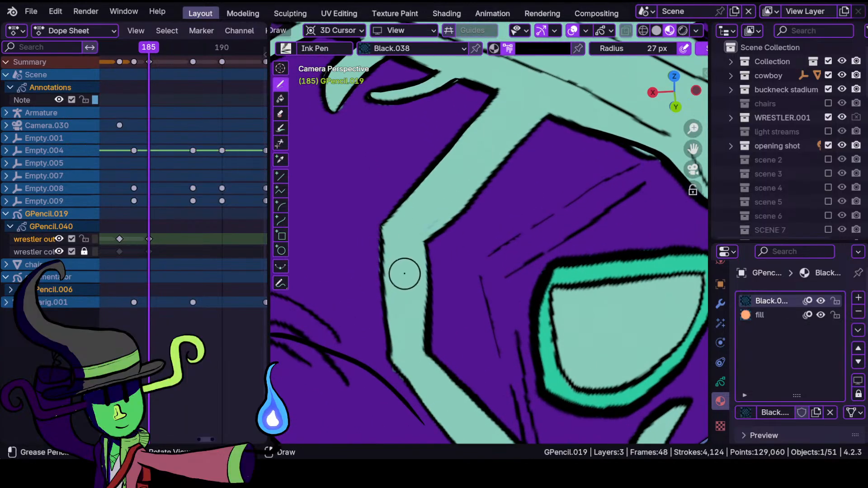
mouse_move(404, 274)
middle_mouse_down("shift")
mouse_move(418, 237)
mouse_move(431, 256)
mouse_move(420, 239)
middle_mouse_up("shift")
right_click(394, 178, "shift")
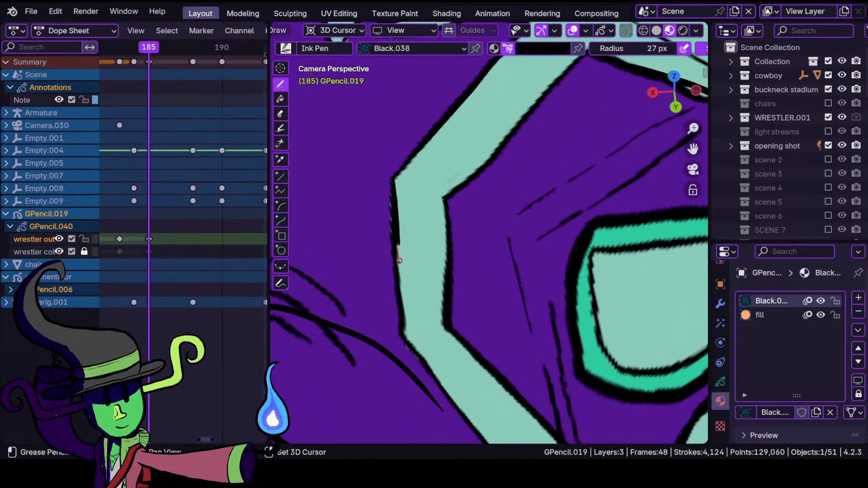
left_click_drag(404, 352, 405, 354, "shift")
mouse_move(432, 312)
middle_mouse_down("ctrl")
mouse_move(462, 376)
mouse_move(448, 313)
mouse_move(397, 224)
middle_mouse_up("ctrl")
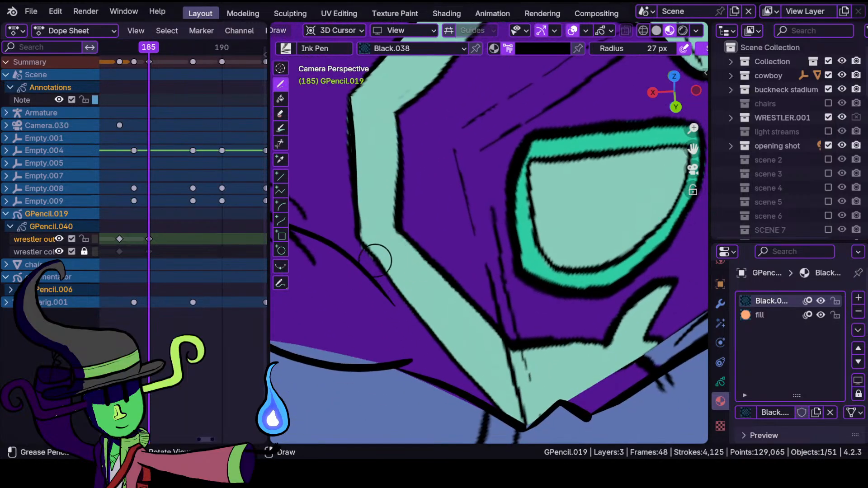
left_click_drag(359, 236, 379, 266, "shift")
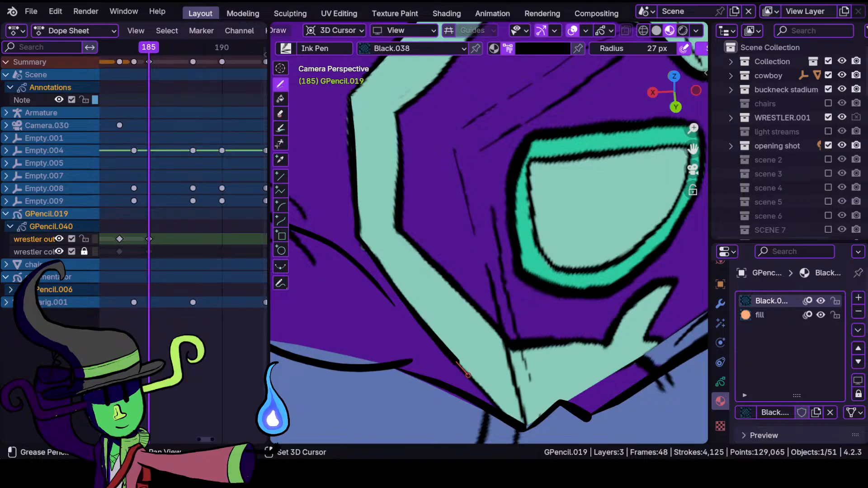
left_click_drag(517, 428, 518, 428, "shift")
- Trace the cheek band's inner edge along its middle segment and up the upper diagonal to the central stripe
middle_click_drag(418, 221, 443, 350, "shift")
middle_click_drag(443, 350, 429, 254, "ctrl")
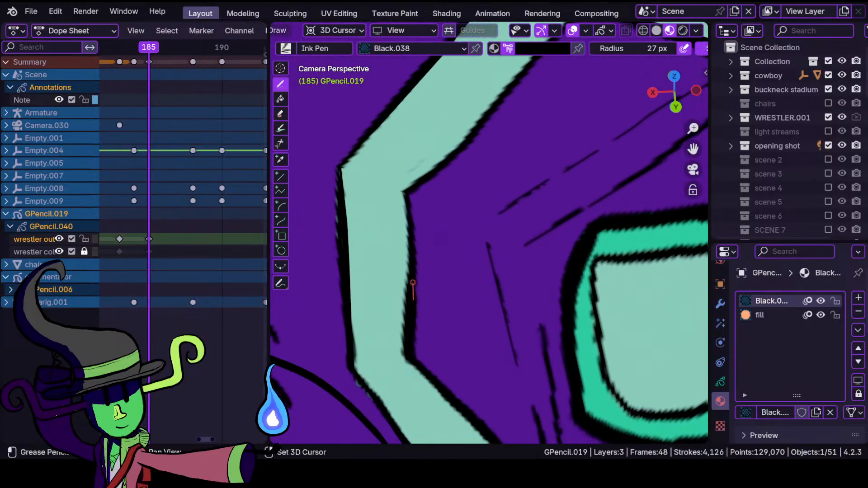
left_click_drag(409, 174, 409, 175, "shift")
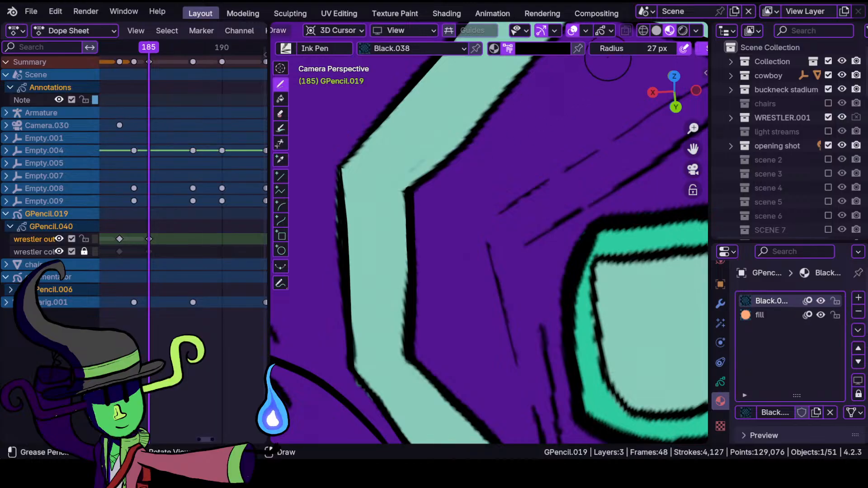
left_click(658, 31)
mouse_move(452, 165)
middle_mouse_down("shift")
mouse_move(440, 283)
mouse_move(444, 261)
middle_mouse_up("shift")
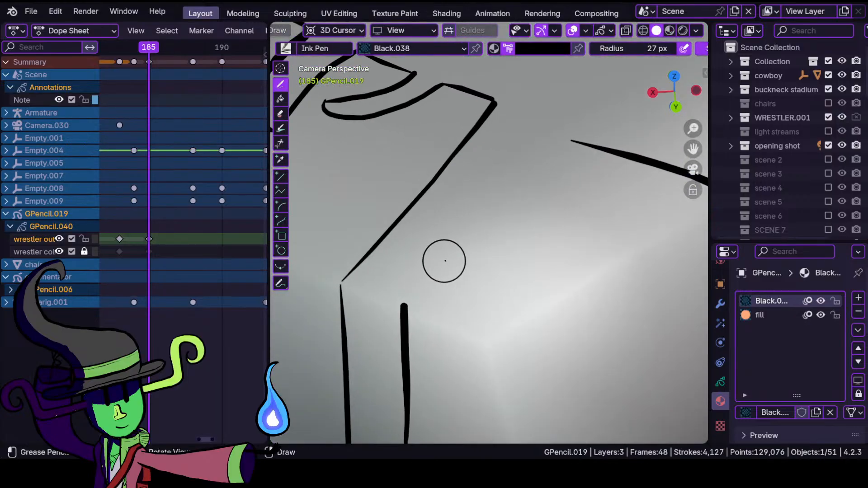
left_click(669, 31)
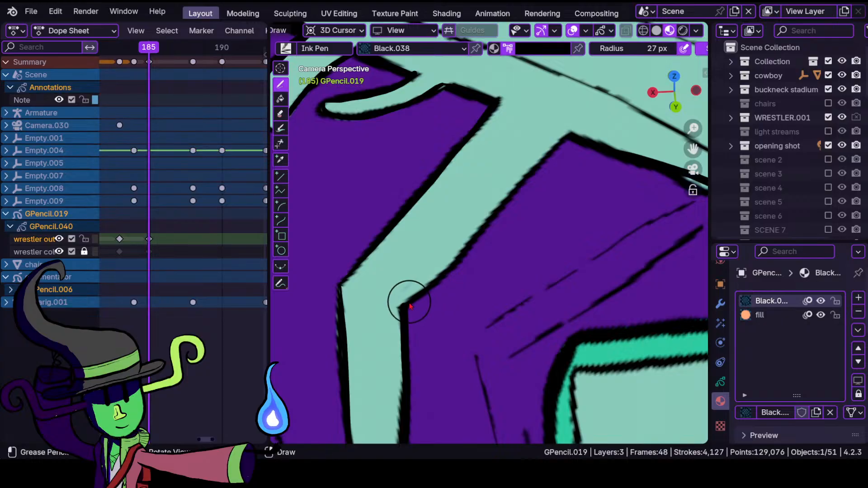
left_click_drag(410, 305, 447, 270, "shift")
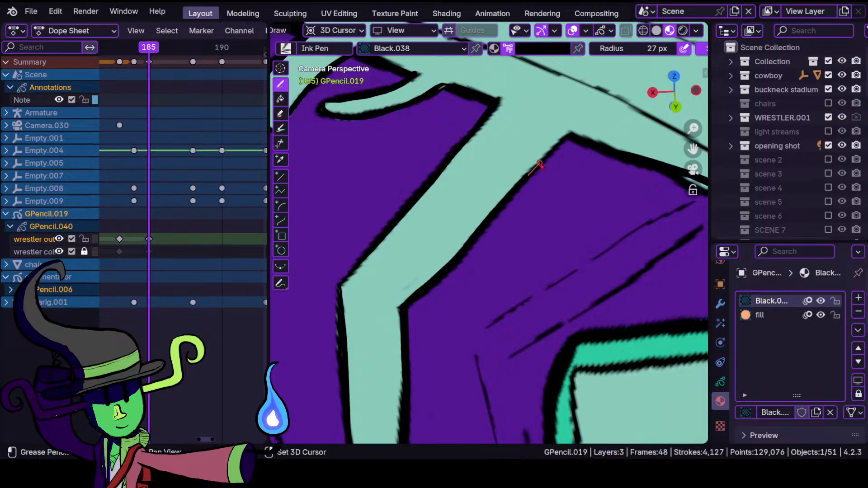
left_click_drag(581, 124, 576, 153, "shift")
- Trace the inner edge of the cheek band's lower diagonal down to the corner of the jaw patch, checking strokes in solid shading
mouse_move(544, 153)
middle_mouse_down("ctrl")
mouse_move(513, 235)
mouse_move(502, 200)
middle_mouse_up("ctrl")
middle_click_drag(482, 267, 430, 208, "shift")
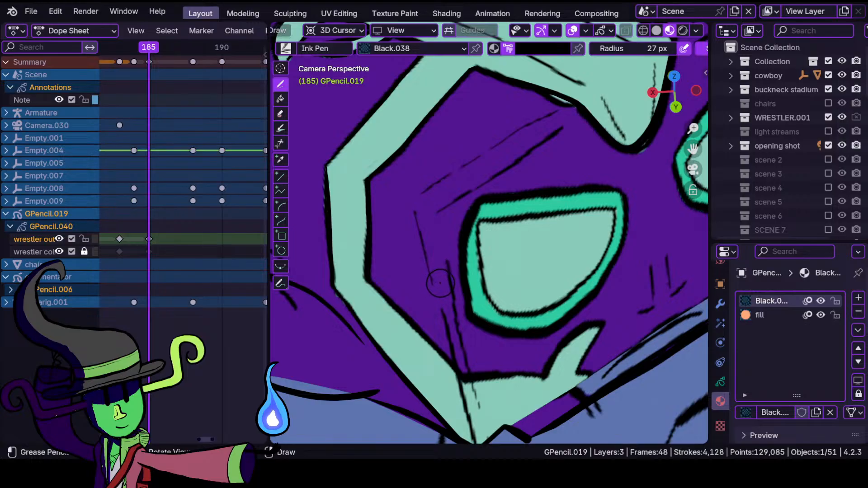
mouse_move(442, 392)
middle_mouse_down("ctrl")
mouse_move(434, 368)
mouse_move(437, 296)
mouse_move(469, 302)
mouse_move(461, 316)
middle_mouse_up("ctrl")
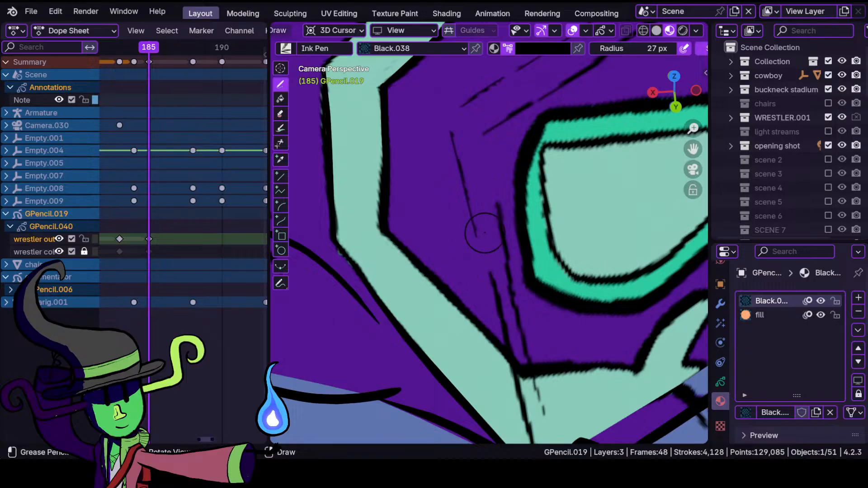
left_click(655, 30)
left_click(669, 31)
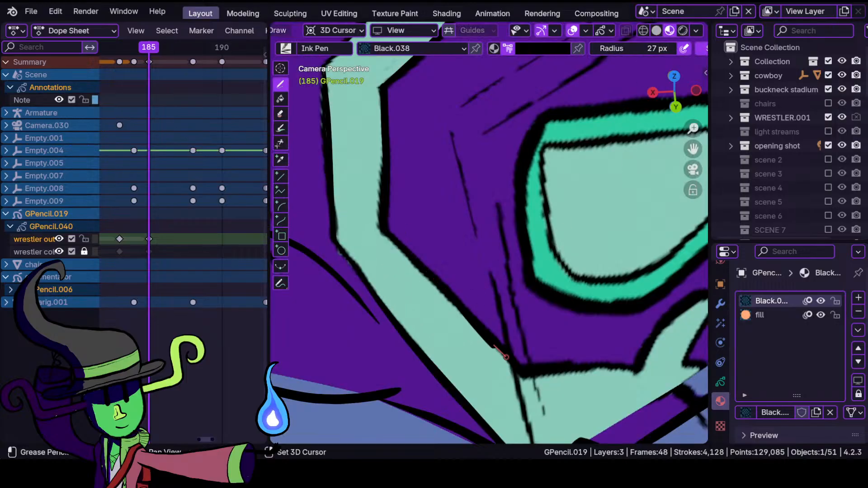
left_click_drag(533, 382, 535, 384, "shift")
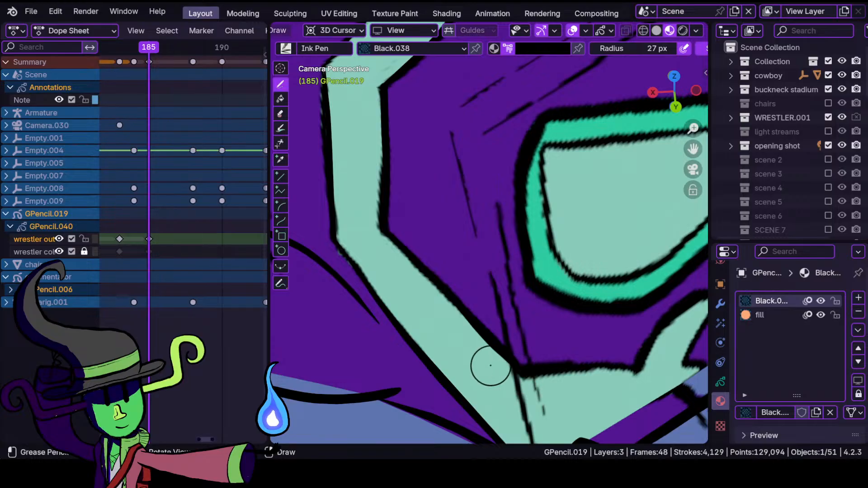
- Trace the near-side jaw patch's upper edge, both sides of its spike, and its lower edge
middle_click_drag(548, 333, 467, 381, "shift")
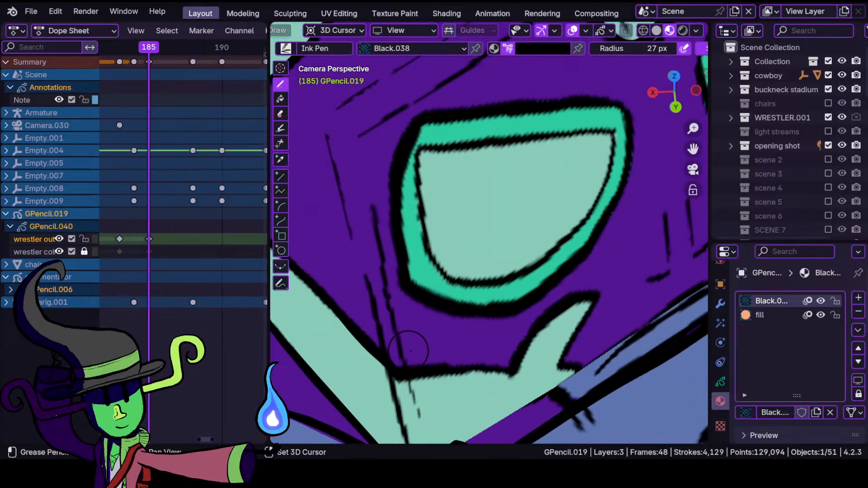
left_click_drag(378, 369, 376, 367, "shift")
middle_click_drag(549, 330, 482, 305, "shift")
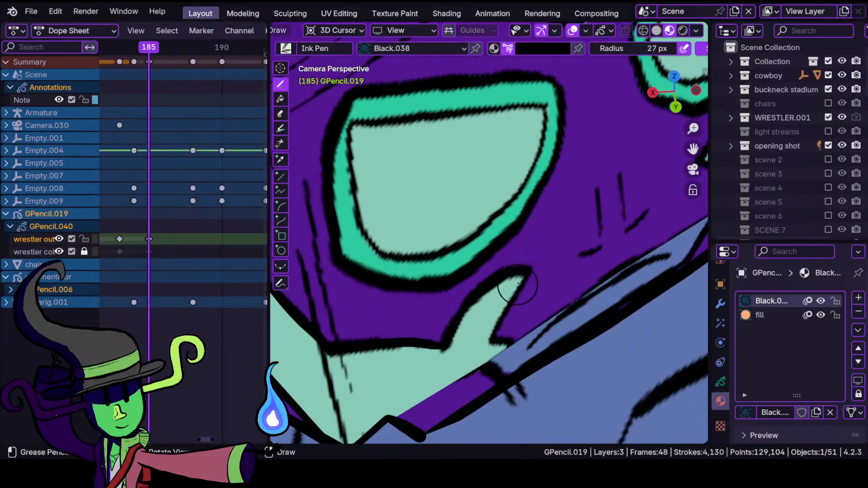
left_click_drag(532, 300, 531, 273)
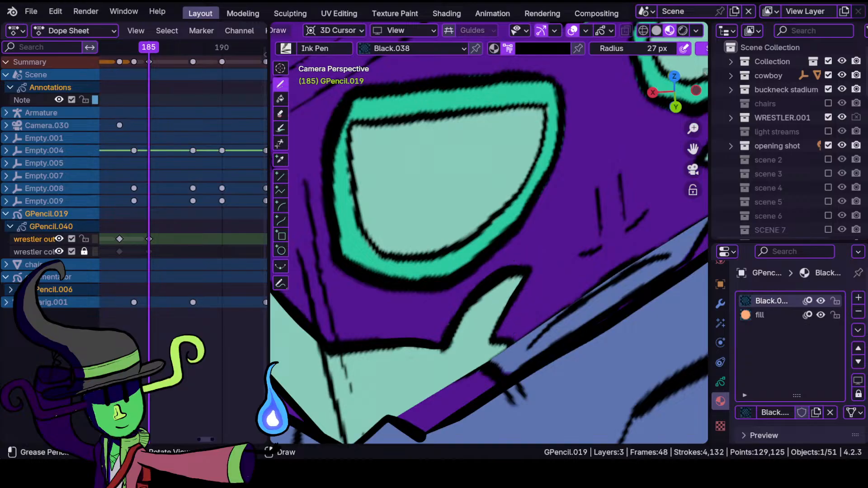
left_click_drag(510, 348, 511, 350)
middle_click_drag(485, 364, 515, 296, "shift")
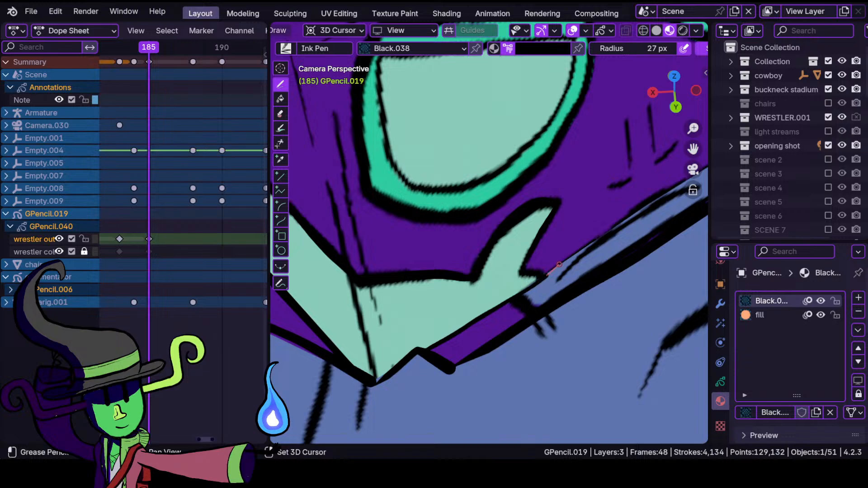
left_click_drag(560, 263, 562, 262, "shift")
- Trace the mouth opening's upper edge between the two jaw patches and the short edges closing its near and far corners
middle_click_drag(497, 331, 482, 372, "ctrl")
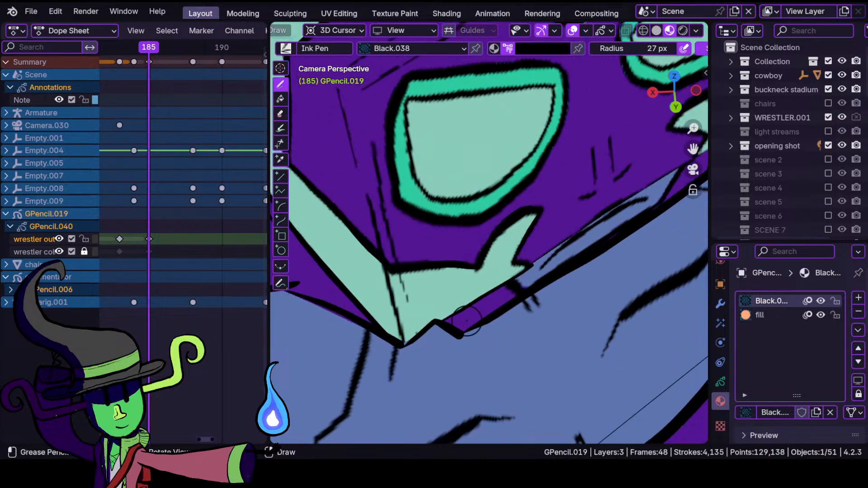
mouse_move(465, 289)
middle_mouse_down("ctrl")
mouse_move(475, 258)
mouse_move(428, 266)
middle_mouse_up("ctrl")
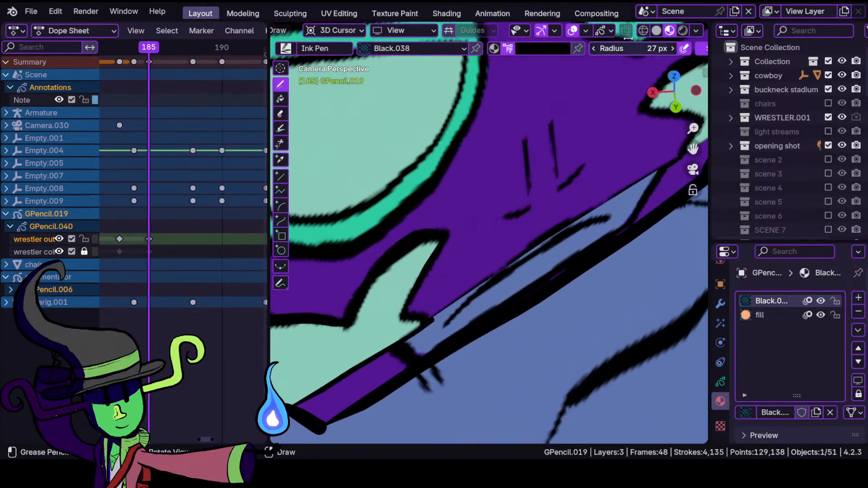
left_click(656, 31)
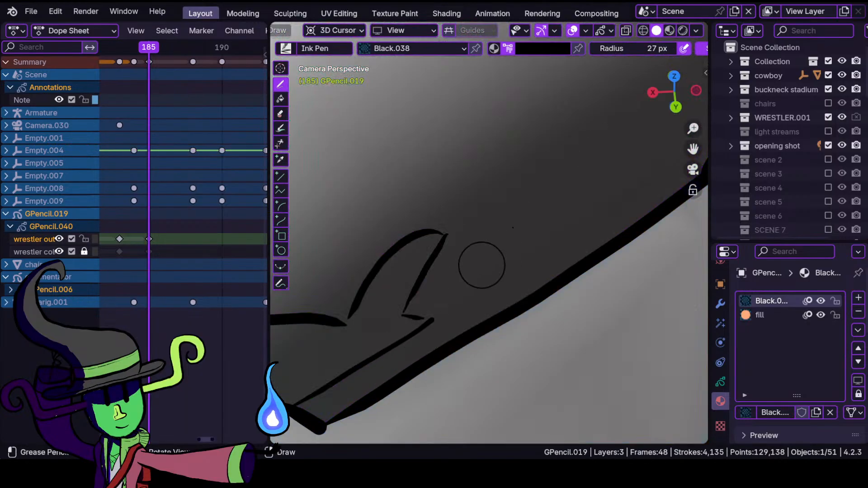
left_click(669, 30)
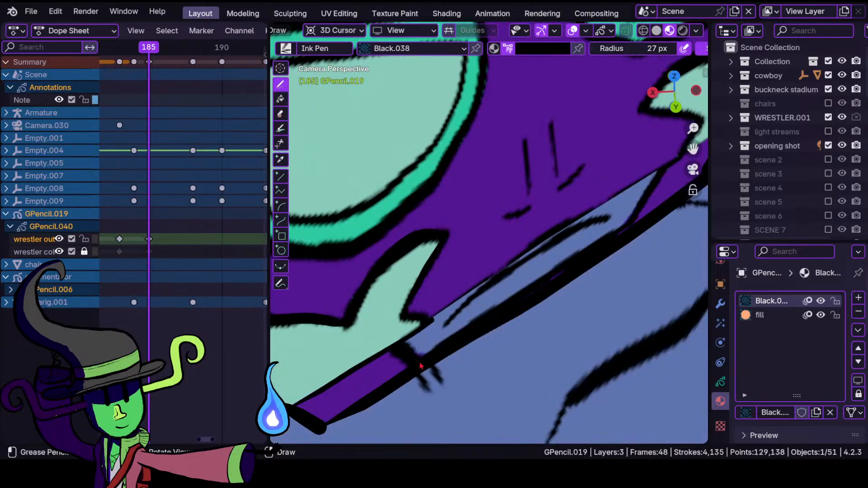
middle_click_drag(506, 270, 455, 287, "shift")
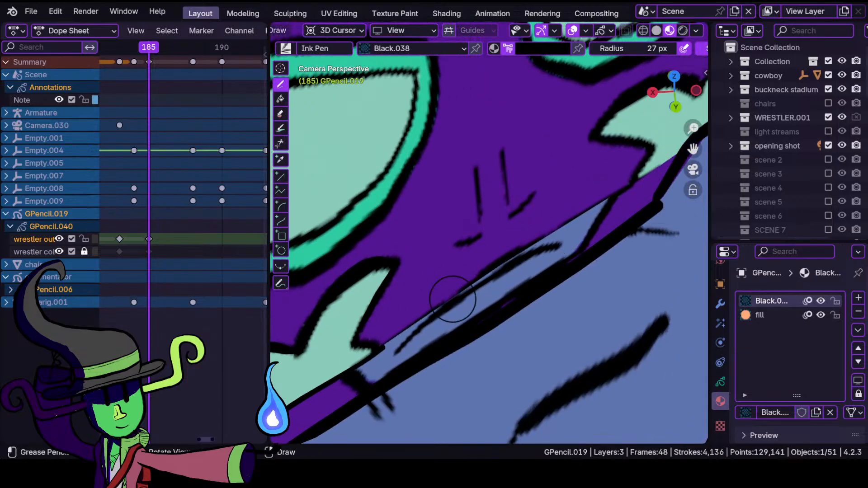
left_click_drag(481, 273, 574, 217, "shift")
left_click_drag(635, 183, 647, 177, "shift")
mouse_move(597, 229)
middle_mouse_down("ctrl")
mouse_move(581, 264)
mouse_move(595, 231)
mouse_move(496, 293)
middle_mouse_up("ctrl")
middle_click_drag(496, 293, 549, 254, "ctrl")
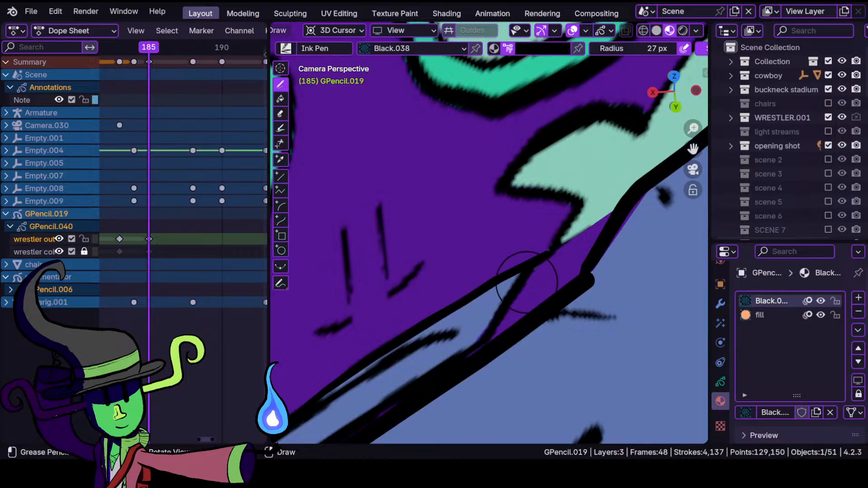
left_click_drag(479, 346, 470, 355)
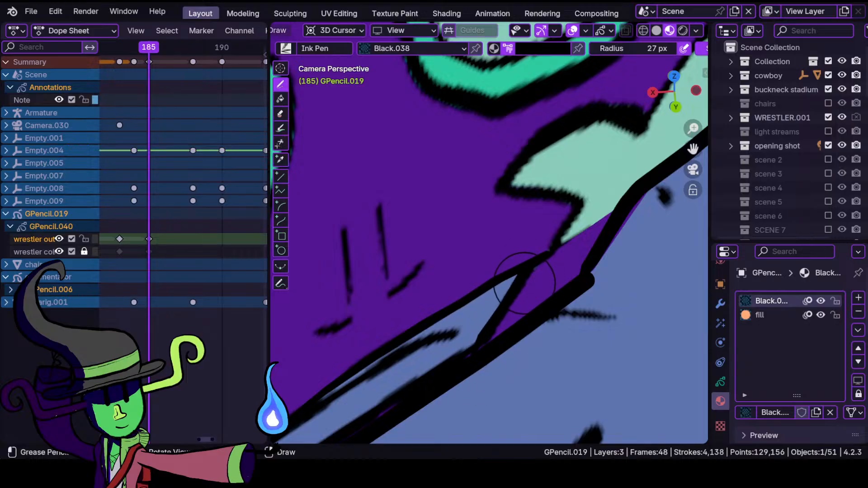
- Trace the edges of the spike on the far-side jaw patch, from the mouth opening up to the notch
mouse_move(527, 241)
middle_mouse_down("ctrl")
mouse_move(531, 367)
mouse_move(556, 226)
mouse_move(560, 278)
mouse_move(551, 246)
middle_mouse_up("ctrl")
mouse_move(551, 244)
middle_mouse_down("shift")
mouse_move(474, 303)
mouse_move(436, 348)
middle_mouse_up("shift")
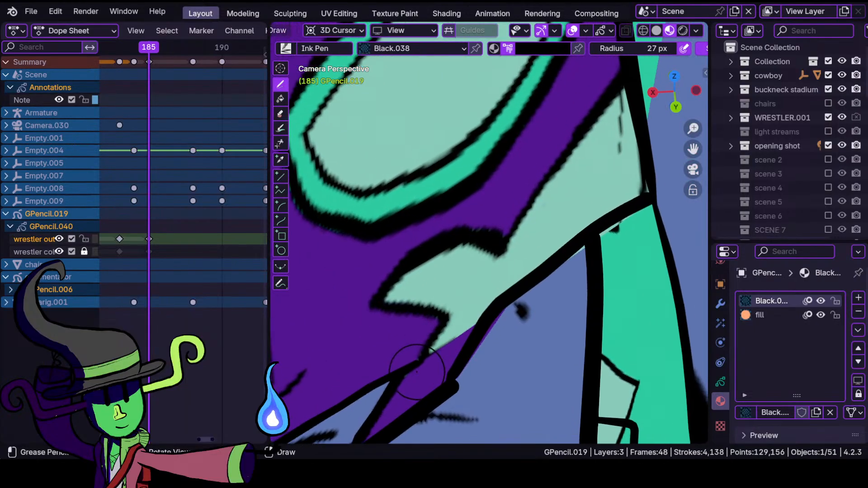
mouse_move(436, 326)
left_mouse_down()
mouse_move(426, 346)
mouse_move(436, 325)
left_mouse_up()
left_click_drag(379, 294, 367, 303)
left_click_drag(524, 215, 511, 237)
- Trace the far-side jaw patch's upper edge between the spike notch and the head outline
middle_click_drag(520, 225, 509, 289, "ctrl")
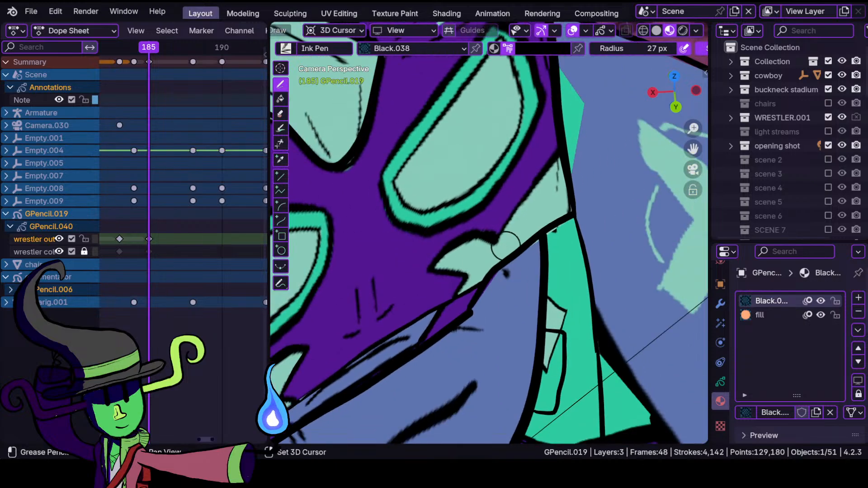
middle_click_drag(506, 244, 487, 334, "shift")
middle_click_drag(488, 333, 521, 257, "ctrl")
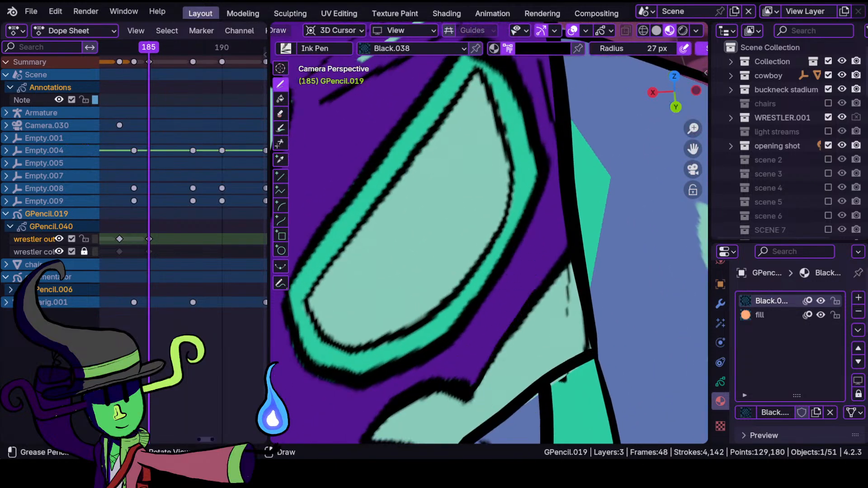
left_click_drag(556, 256, 522, 290)
- Trace the inner outline of the far-side eye, first its straight upper edge, and close it with the curved lower edge
middle_click_drag(548, 275, 494, 358, "ctrl")
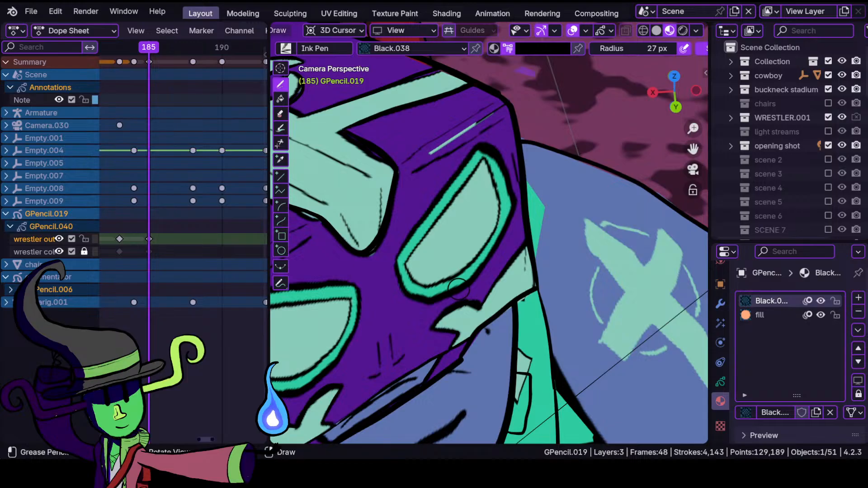
middle_click_drag(421, 329, 433, 253, "ctrl")
mouse_move(420, 213)
middle_mouse_down("shift")
mouse_move(502, 244)
mouse_move(489, 287)
mouse_move(473, 267)
mouse_move(484, 236)
middle_mouse_up("shift")
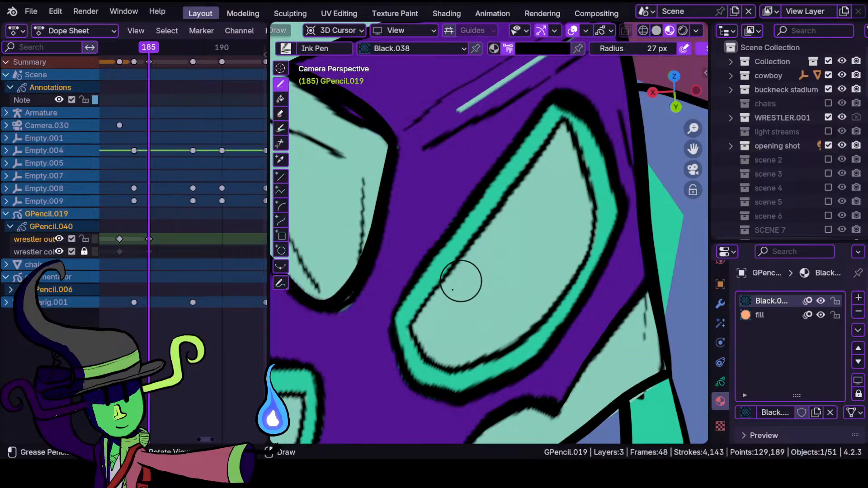
left_click_drag(412, 323, 413, 322, "shift")
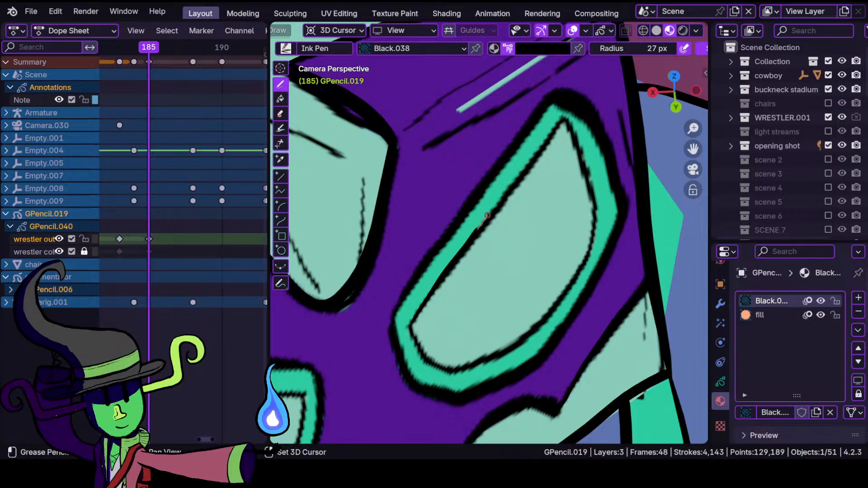
left_click_drag(570, 109, 570, 109, "shift")
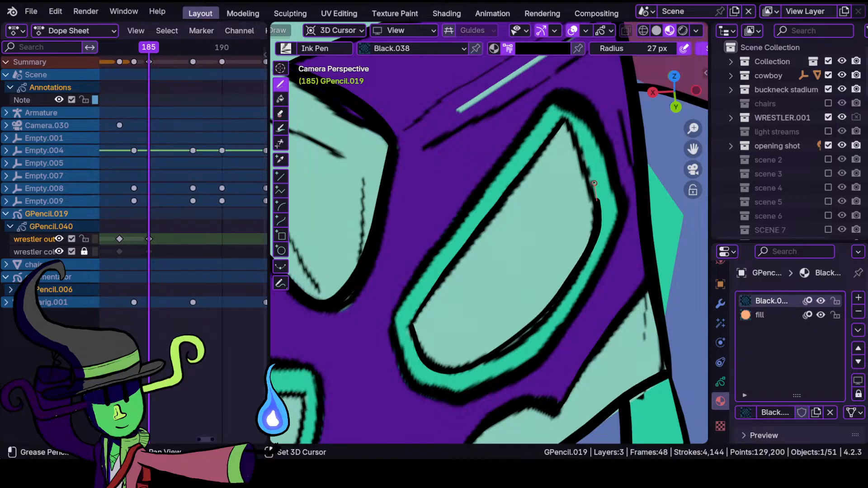
left_click_drag(556, 106, 555, 106, "shift")
mouse_move(531, 194)
middle_mouse_down("ctrl")
mouse_move(519, 259)
mouse_move(528, 236)
mouse_move(498, 219)
mouse_move(472, 254)
middle_mouse_up("ctrl")
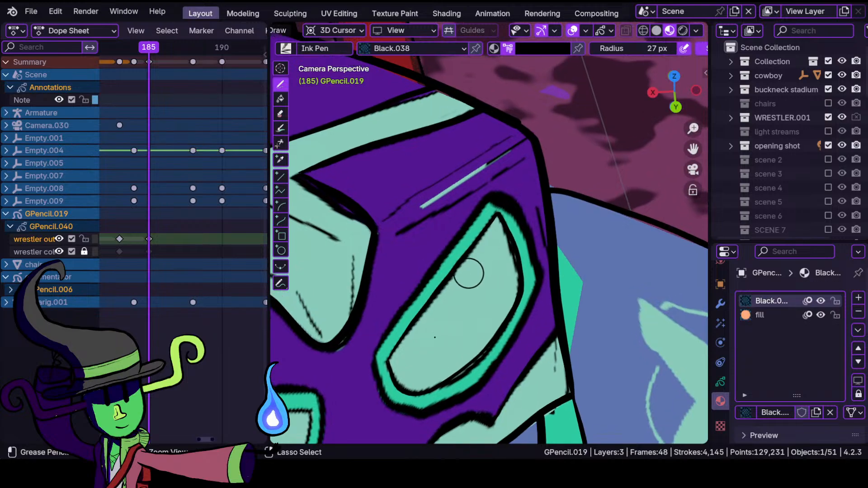
- Trace the outer outline of the rim around the far-side eye, covering its straight upper edge and its curved lower edge
middle_click_drag(435, 344, 468, 298, "ctrl")
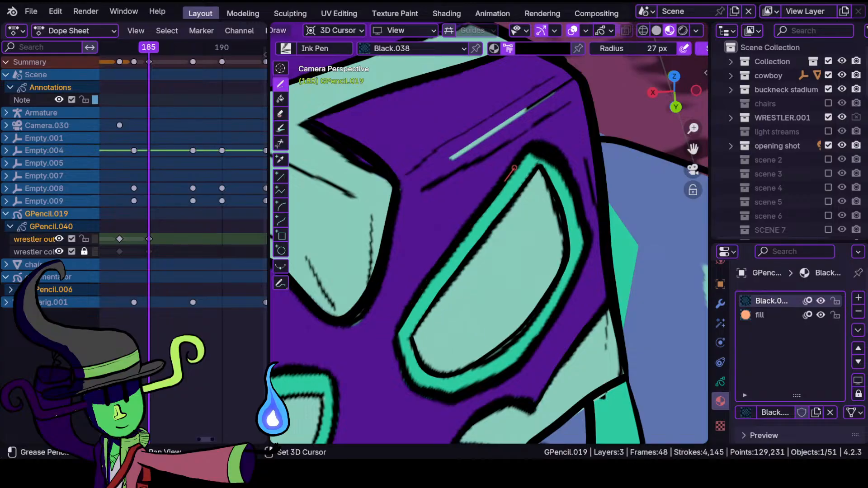
left_click_drag(544, 130, 545, 131, "shift")
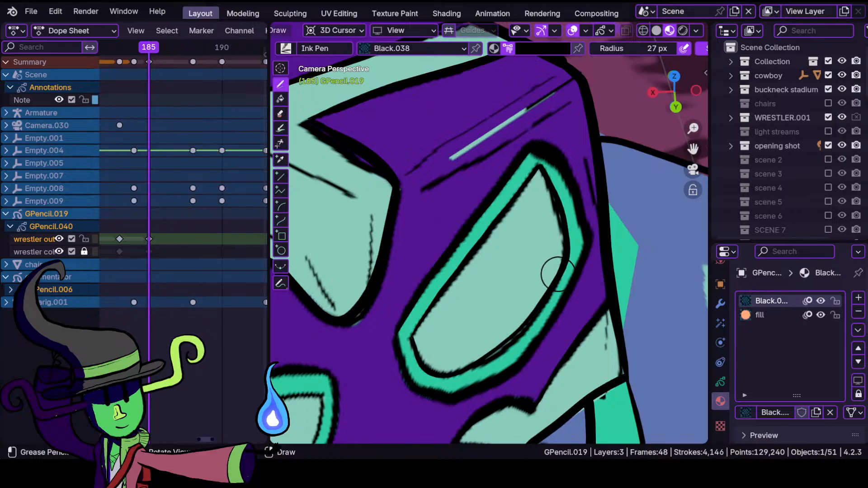
mouse_move(397, 332)
left_mouse_down("shift")
mouse_move(411, 386)
mouse_move(444, 403)
left_mouse_up("shift")
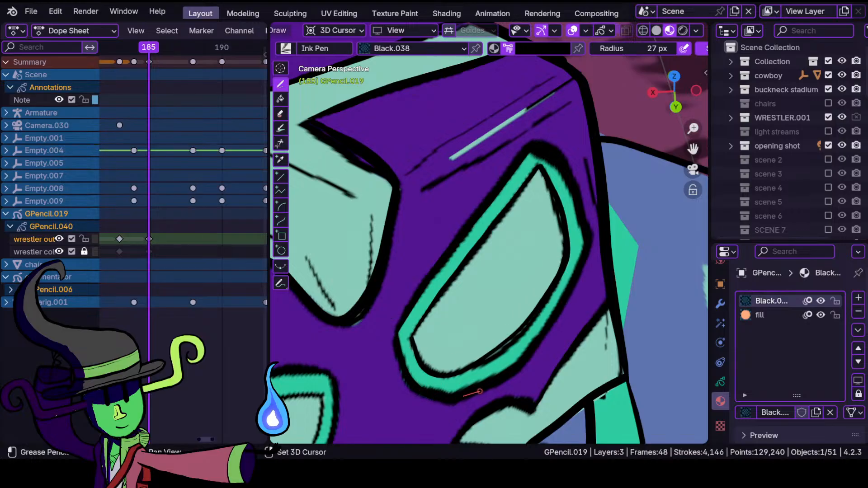
mouse_move(525, 364)
left_mouse_down("shift")
mouse_move(571, 278)
mouse_move(582, 209)
left_mouse_up("shift")
left_click_drag(512, 142, 509, 155, "shift")
mouse_move(489, 238)
middle_mouse_down("ctrl")
mouse_move(469, 341)
mouse_move(452, 290)
middle_mouse_up("ctrl")
- Trace the inner outline of the near-side eye, including its straight top edge and the curve beneath it
mouse_move(348, 291)
middle_mouse_down("shift")
mouse_move(525, 257)
mouse_move(532, 229)
mouse_move(548, 285)
mouse_move(539, 219)
middle_mouse_up("shift")
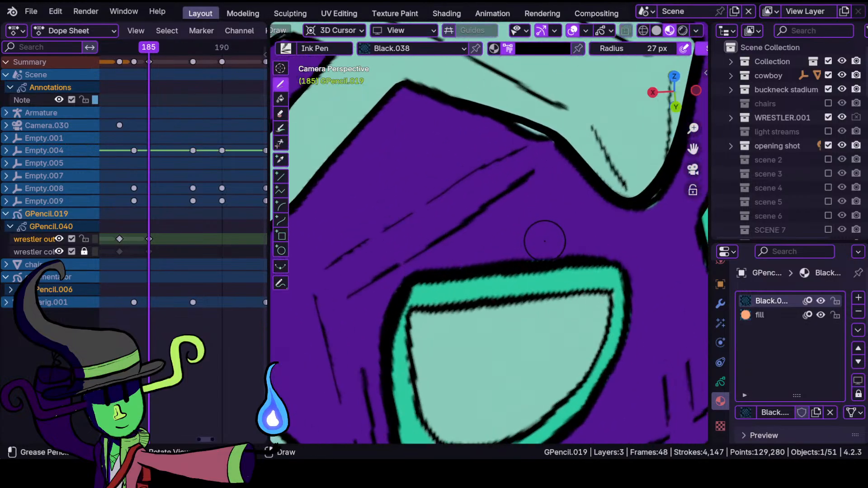
left_click_drag(608, 291, 403, 312, "shift")
middle_click_drag(485, 319, 435, 287, "shift")
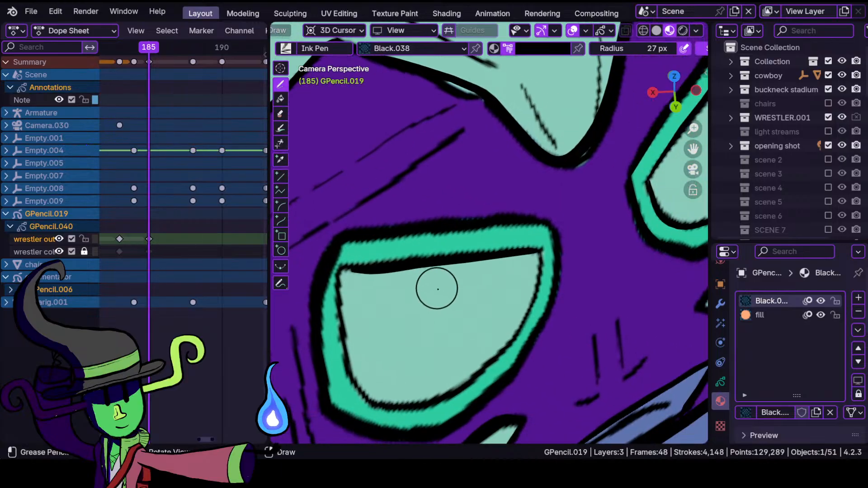
mouse_move(539, 252)
left_mouse_down("shift")
mouse_move(528, 314)
mouse_move(502, 354)
mouse_move(468, 386)
mouse_move(413, 407)
mouse_move(349, 368)
mouse_move(338, 267)
mouse_move(385, 268)
left_mouse_up("shift")
mouse_move(420, 246)
middle_mouse_down("ctrl")
mouse_move(429, 341)
mouse_move(445, 274)
middle_mouse_up("ctrl")
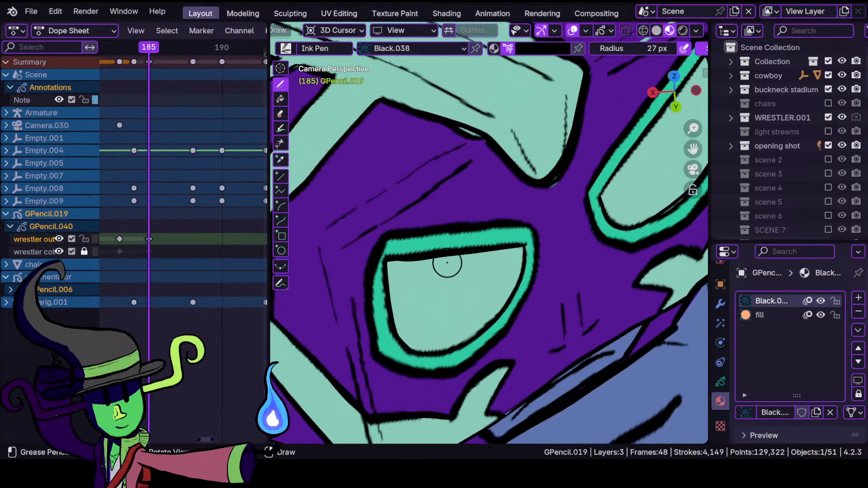
- Trace the outer outline of the rim around the near-side eye, along its top edge and around the curved underside
mouse_move(536, 235)
left_mouse_down("shift")
mouse_move(537, 264)
mouse_move(522, 303)
mouse_move(485, 356)
mouse_move(438, 375)
mouse_move(368, 332)
mouse_move(383, 231)
left_mouse_up("shift")
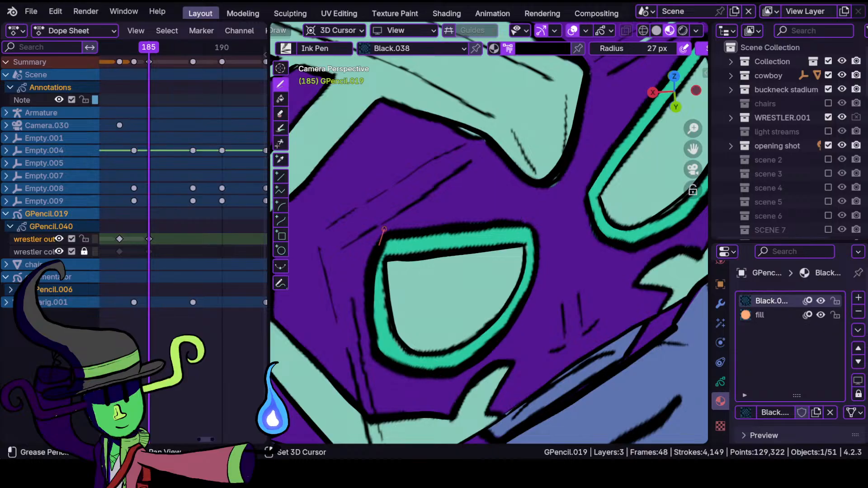
left_click_drag(468, 229, 549, 225, "shift")
middle_click_drag(486, 266, 495, 359, "ctrl")
middle_click_drag(474, 283, 510, 250, "ctrl")
left_click_drag(510, 250, 524, 203, "ctrl")
middle_click_drag(485, 268, 500, 356, "ctrl")
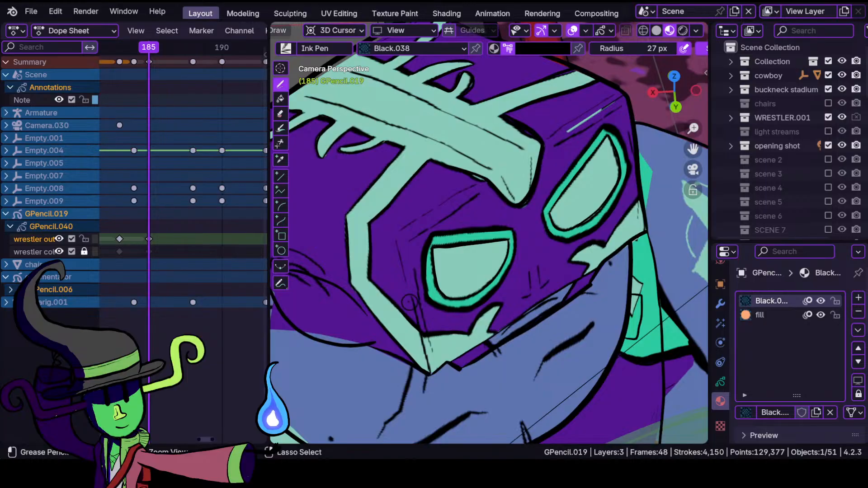
- Switch the viewport to solid shading and draw a short diagonal line inside the mouth opening, between its upper edge and the head outline
middle_click_drag(412, 303, 404, 270, "ctrl")
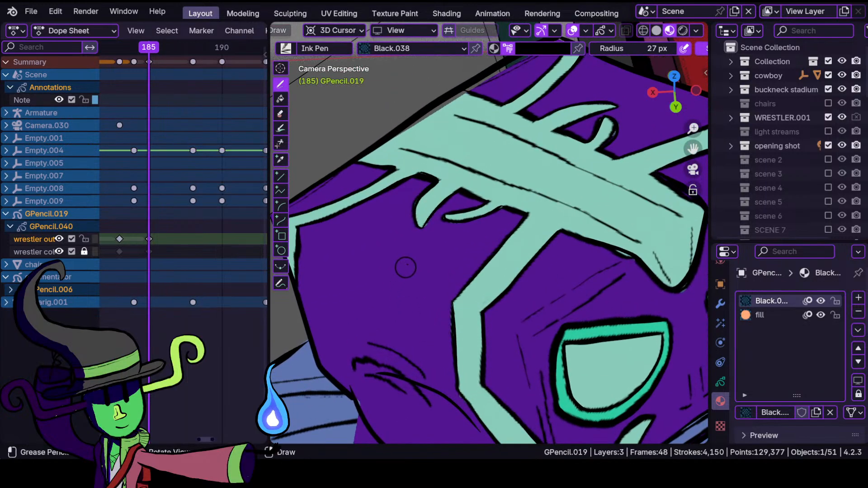
left_click(657, 30)
mouse_move(543, 213)
middle_mouse_down("ctrl")
mouse_move(477, 311)
mouse_move(475, 294)
mouse_move(508, 246)
mouse_move(499, 246)
mouse_move(521, 271)
mouse_move(434, 269)
middle_mouse_up("ctrl")
middle_click_drag(510, 272, 424, 251, "ctrl")
middle_click_drag(456, 279, 544, 235, "ctrl")
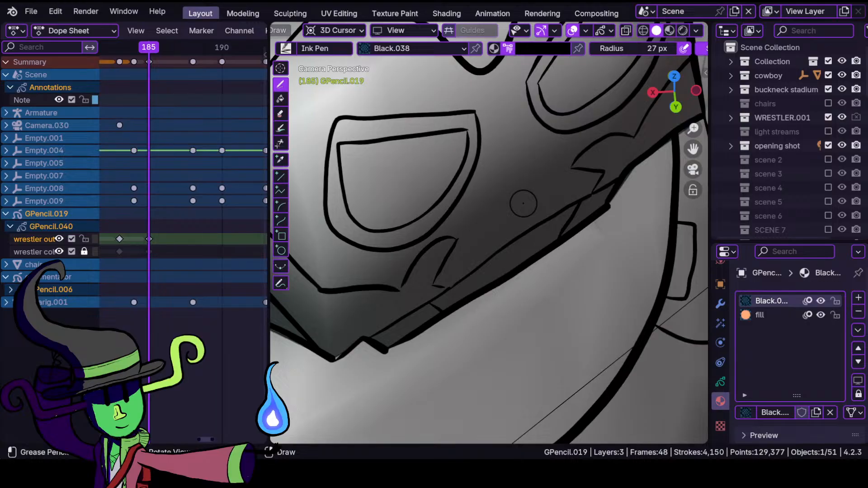
middle_click_drag(463, 330, 547, 246, "ctrl")
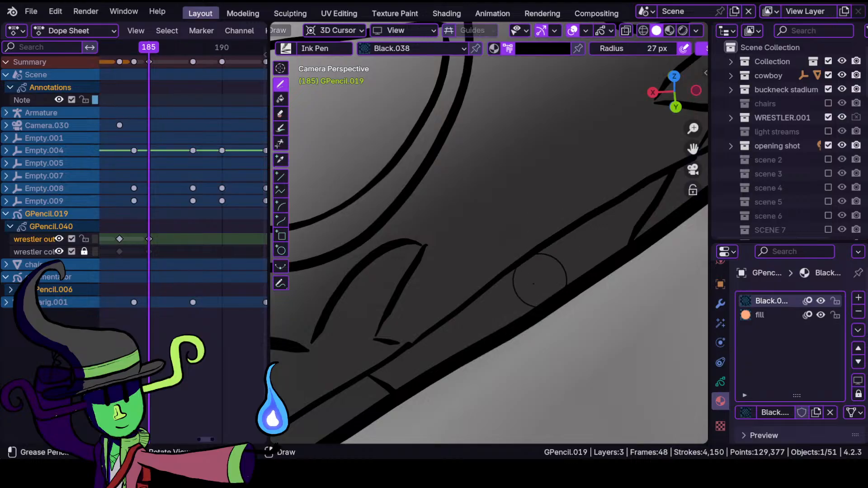
left_click_drag(578, 255, 472, 325)
middle_click_drag(538, 300, 484, 382, "ctrl")
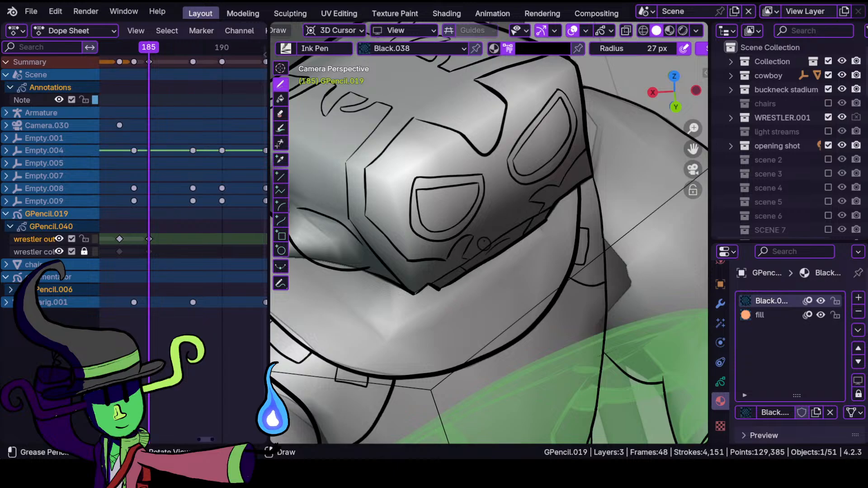
mouse_move(478, 216)
middle_mouse_down("ctrl")
mouse_move(492, 321)
mouse_move(489, 312)
middle_mouse_up("ctrl")
mouse_move(486, 353)
middle_mouse_down("ctrl")
mouse_move(478, 283)
mouse_move(504, 335)
mouse_move(509, 317)
middle_mouse_up("ctrl")
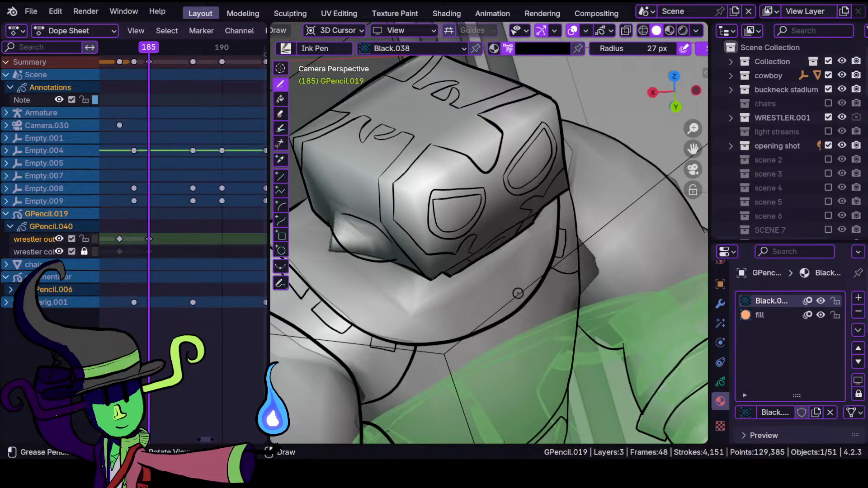
middle_click_drag(471, 236, 479, 320, "ctrl")
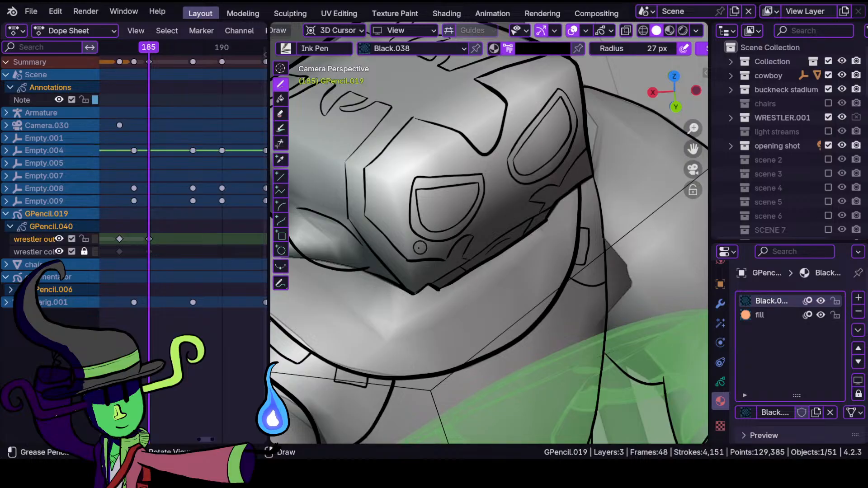
middle_click_drag(364, 263, 416, 291, "ctrl")
middle_click_drag(427, 262, 423, 281, "ctrl")
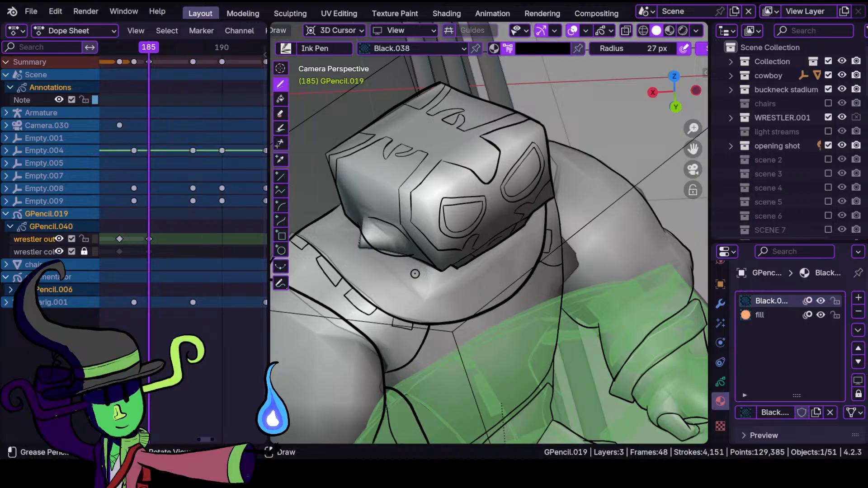
- Insert a blank keyframe on the wrestler's outline layer at frame 187
mouse_move(386, 243)
middle_mouse_down("shift")
mouse_move(429, 314)
mouse_move(416, 286)
mouse_move(431, 237)
mouse_move(424, 319)
middle_mouse_up("shift")
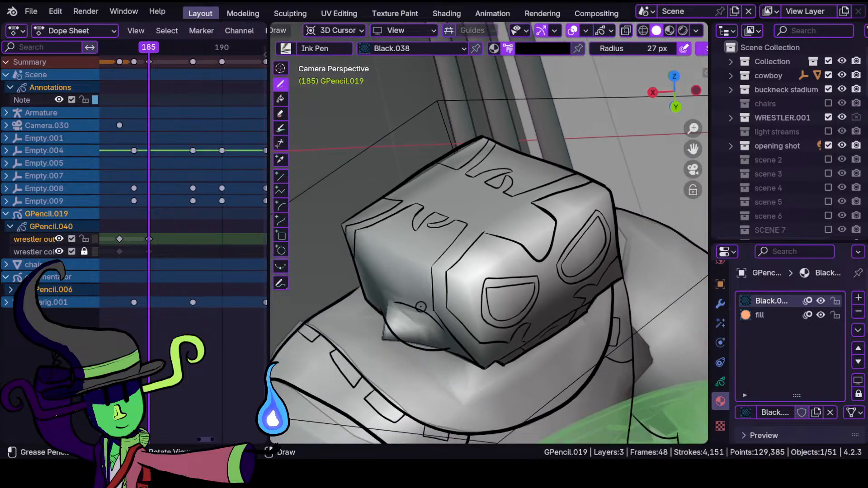
mouse_move(420, 286)
middle_mouse_down("ctrl")
mouse_move(419, 260)
mouse_move(488, 182)
middle_mouse_up("ctrl")
middle_click_drag(460, 221, 466, 299, "ctrl")
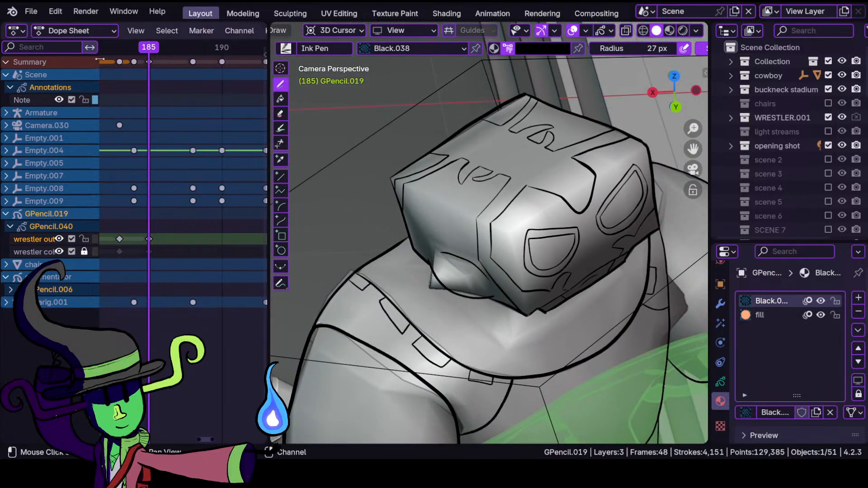
left_click(117, 48)
left_click_drag(116, 56, 178, 79)
middle_click_drag(499, 220, 481, 242)
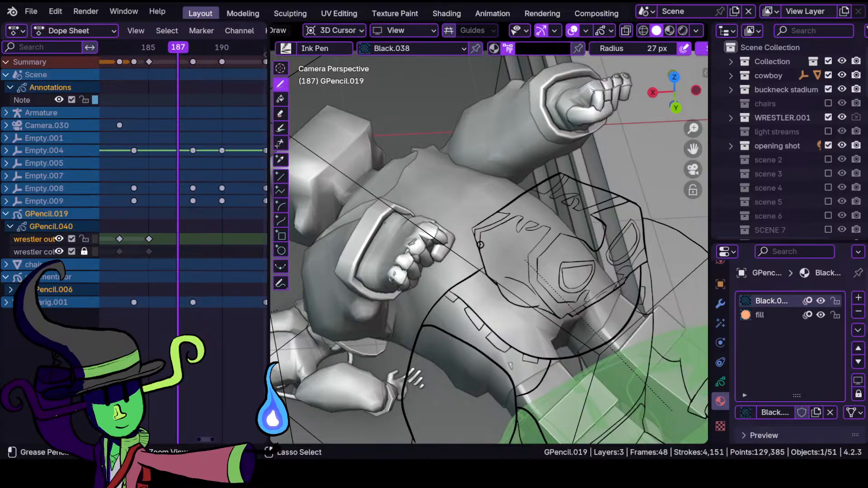
key("i")
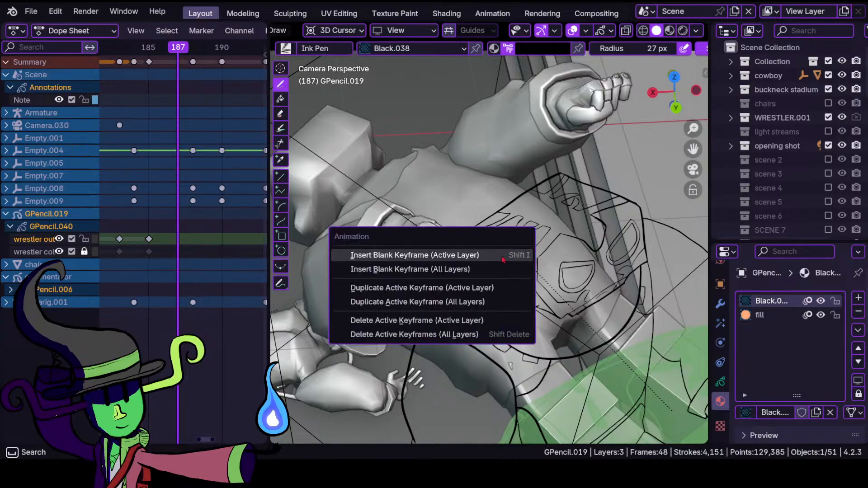
left_click(502, 258)
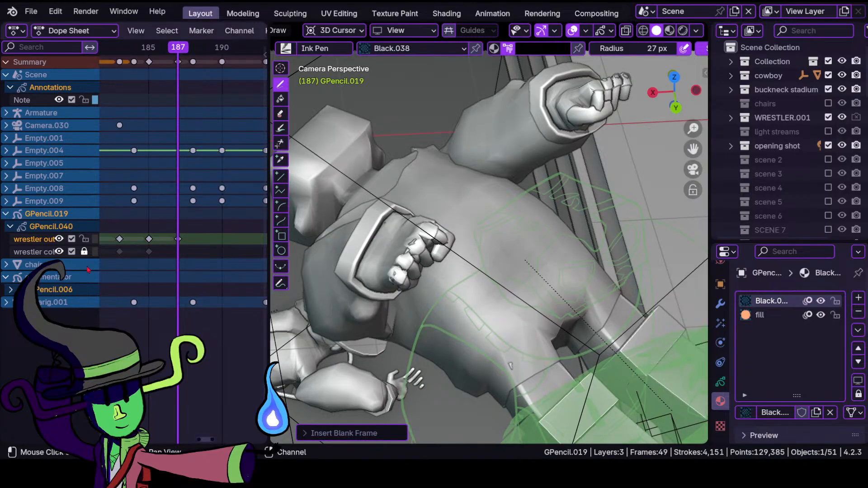
- Insert a blank keyframe on the wrestler's color layer at frame 187
left_click(36, 252)
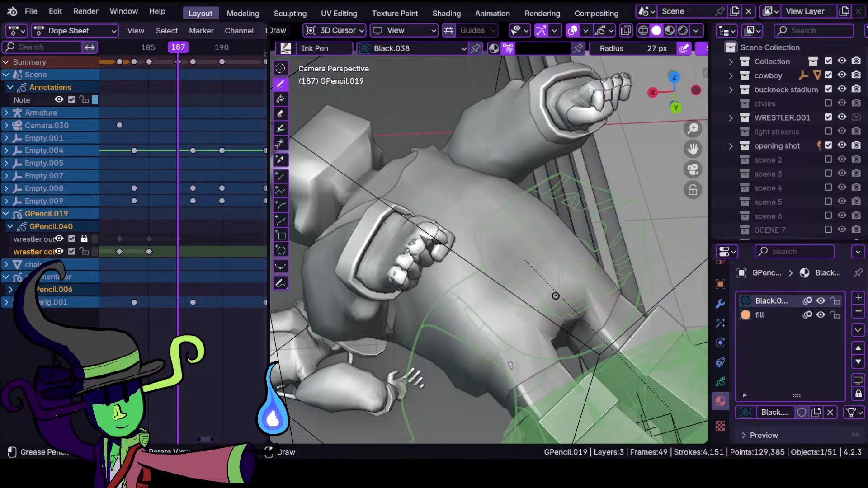
key("i")
left_click(559, 296)
- Make the outline layer active and ink the thigh-side edge and outer end edge of the farther leg's knee block
mouse_move(540, 298)
middle_mouse_down("ctrl")
mouse_move(546, 358)
mouse_move(534, 232)
mouse_move(531, 251)
mouse_move(432, 253)
middle_mouse_up("ctrl")
left_click(546, 359, "ctrl")
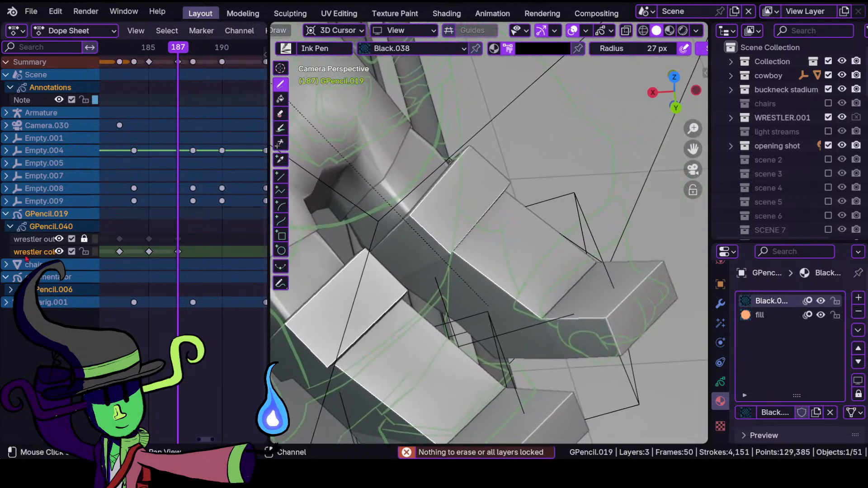
left_click(23, 241)
middle_click_drag(472, 248, 477, 209, "ctrl")
middle_click_drag(368, 209, 483, 175, "shift")
middle_click_drag(483, 176, 385, 236, "shift")
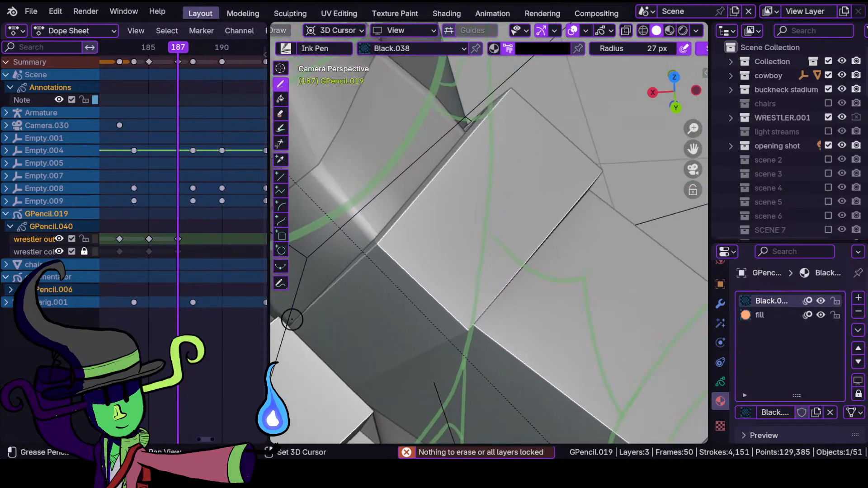
left_click_drag(290, 324, 382, 231)
middle_click_drag(441, 188, 426, 248, "shift")
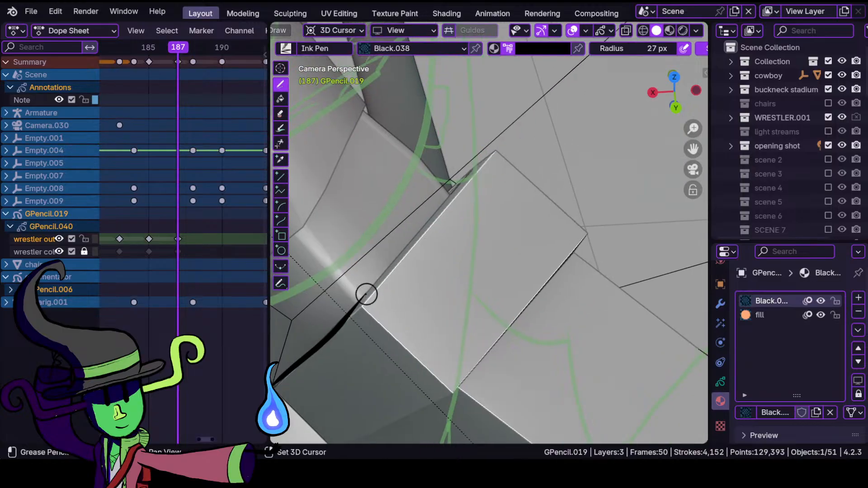
left_click_drag(355, 305, 491, 149)
mouse_move(427, 220)
middle_mouse_down("ctrl")
mouse_move(426, 294)
mouse_move(424, 250)
mouse_move(436, 217)
middle_mouse_up("ctrl")
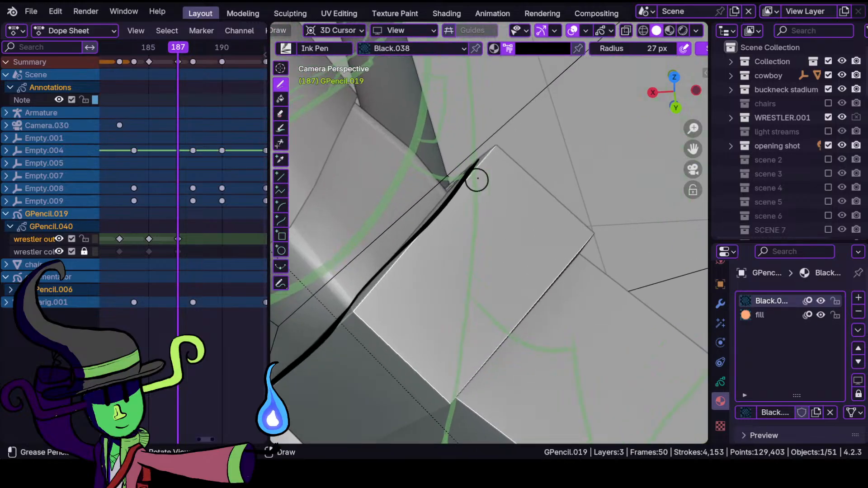
left_click_drag(444, 186, 506, 138, "shift")
left_click_drag(593, 231, 488, 138, "shift")
- Ink a line across the leg's dark side face and continue it along the knee block's edge bordering the shin
mouse_move(525, 213)
middle_mouse_down("ctrl")
mouse_move(544, 251)
mouse_move(561, 236)
mouse_move(575, 170)
middle_mouse_up("ctrl")
mouse_move(575, 171)
middle_mouse_down("ctrl")
mouse_move(556, 169)
mouse_move(537, 184)
middle_mouse_up("ctrl")
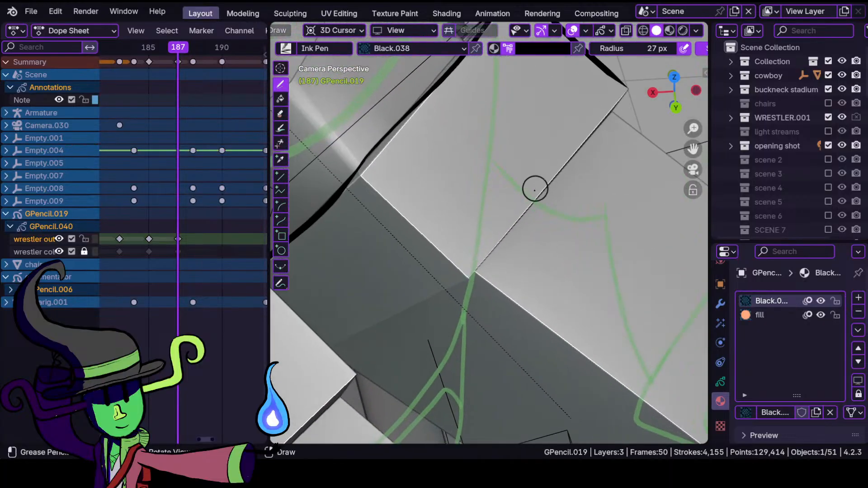
left_click_drag(332, 349, 472, 273, "shift")
middle_click_drag(518, 181, 457, 301, "ctrl")
middle_click_drag(457, 300, 470, 271, "ctrl")
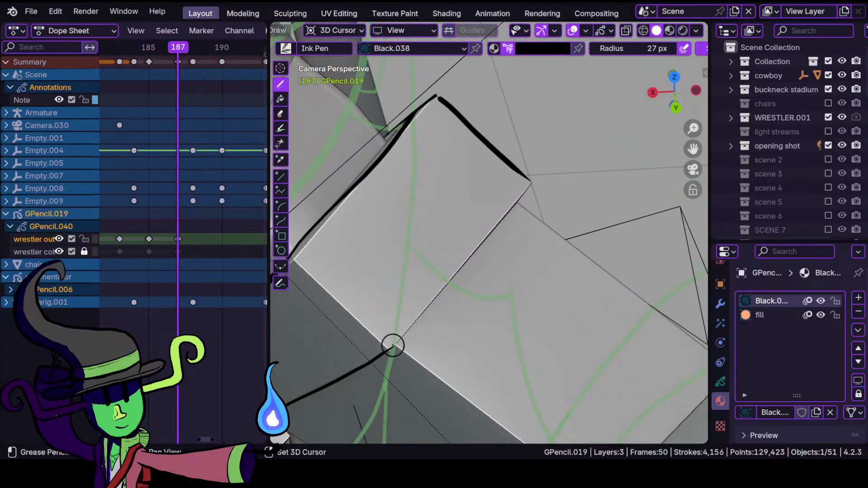
left_click_drag(417, 317, 466, 254)
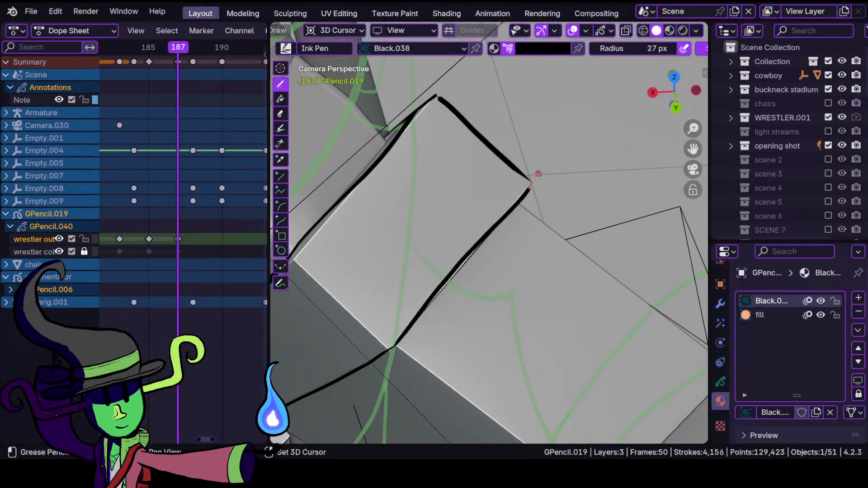
left_click_drag(534, 167, 535, 166, "shift")
- Ink the knee block's remaining edge above the dark side face, replacing the first bowed stroke with a straighter one
mouse_move(474, 204)
middle_mouse_down("ctrl")
mouse_move(446, 305)
mouse_move(381, 273)
mouse_move(494, 242)
middle_mouse_up("ctrl")
mouse_move(497, 240)
middle_mouse_down("ctrl")
mouse_move(520, 182)
mouse_move(470, 190)
middle_mouse_up("ctrl")
left_click_drag(405, 193, 526, 302, "shift")
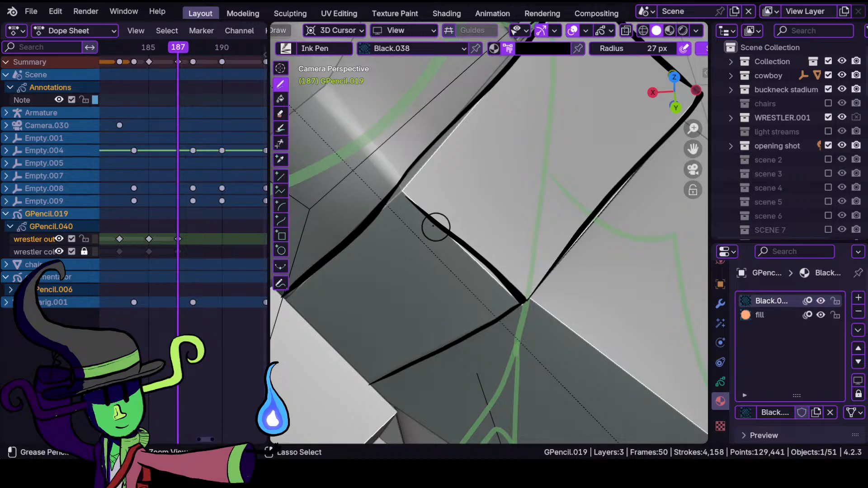
key("ctrl+z")
left_click_drag(405, 193, 469, 255, "shift")
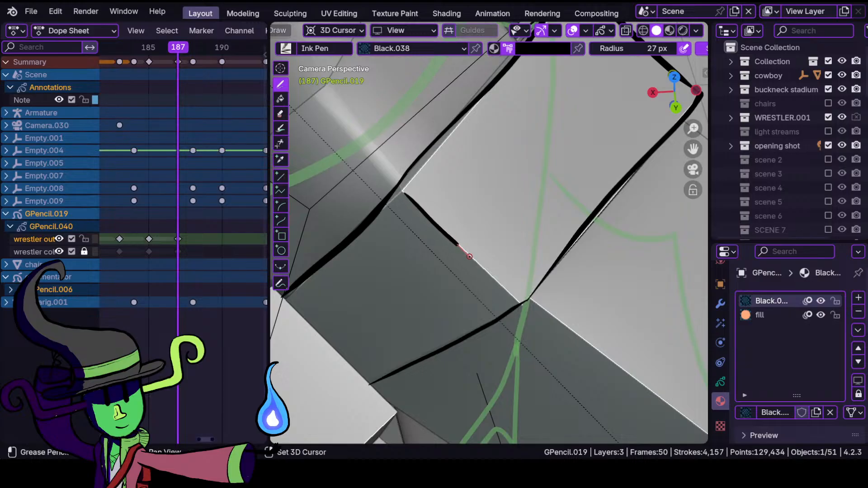
left_click_drag(526, 305, 525, 306, "shift")
- Ink the two outer contours of the farther leg's shin, from the knee block down to the foot
scroll(497, 289, "down", 4)
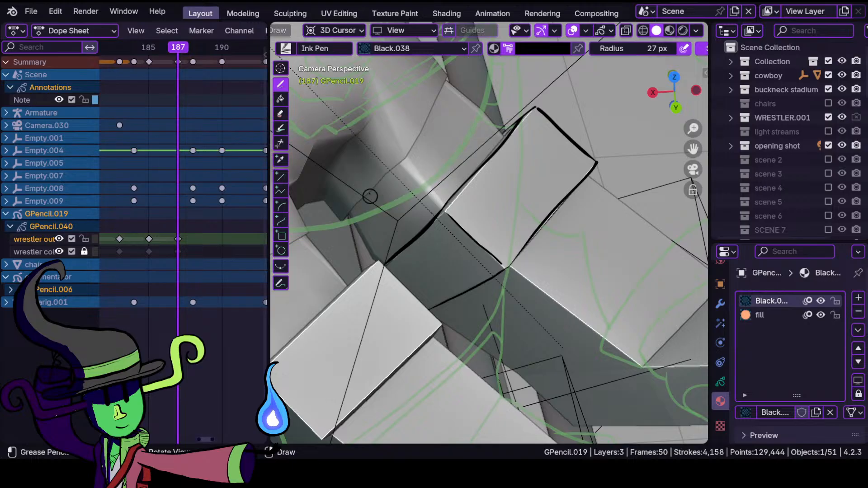
middle_click_drag(479, 323, 331, 296, "shift")
middle_click_drag(503, 229, 436, 316, "shift")
middle_click_drag(456, 283, 523, 280, "ctrl")
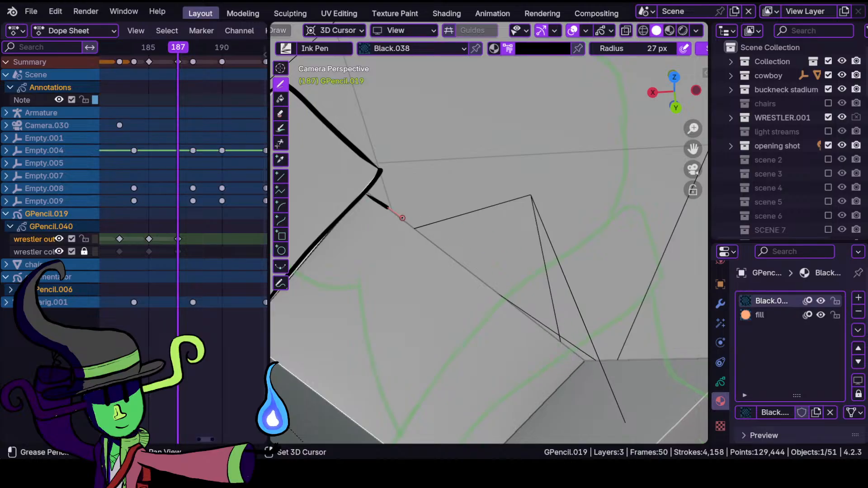
left_click_drag(448, 258, 549, 338)
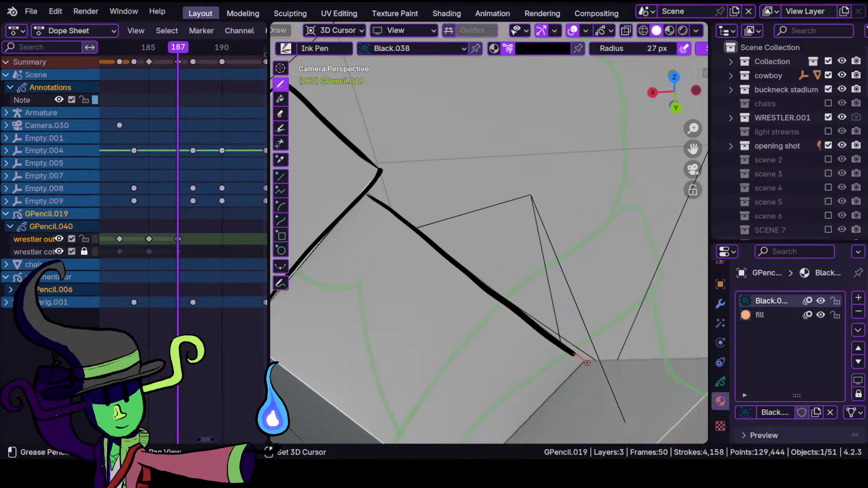
left_click_drag(595, 367, 596, 368)
mouse_move(441, 264)
middle_mouse_down("ctrl")
mouse_move(412, 345)
mouse_move(416, 285)
mouse_move(432, 301)
middle_mouse_up("ctrl")
mouse_move(388, 273)
middle_mouse_down("shift")
mouse_move(455, 291)
mouse_move(430, 276)
mouse_move(394, 276)
middle_mouse_up("shift")
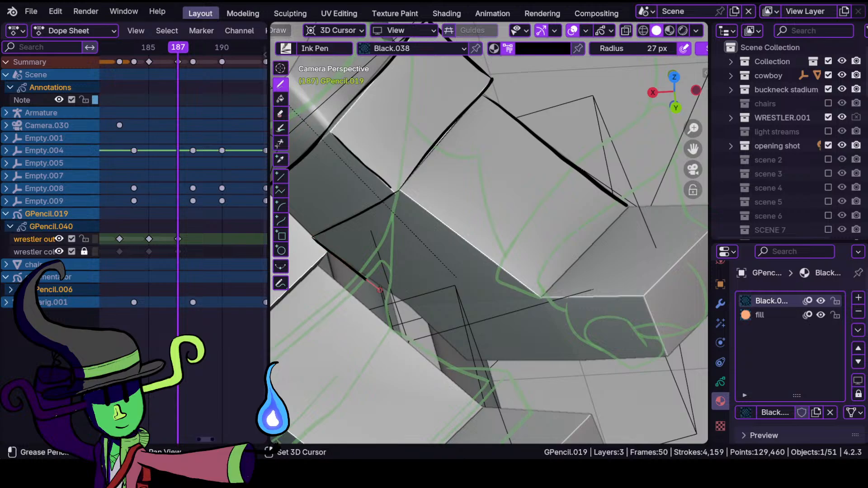
left_click_drag(483, 371, 484, 373)
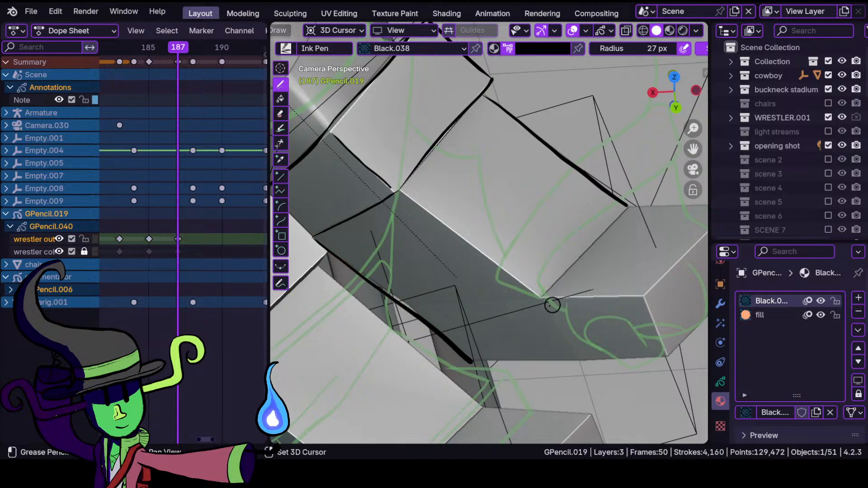
- Ink the bottom edges of the farther foot block, along its dark side face and its toe face
middle_click_drag(539, 312, 478, 311, "shift")
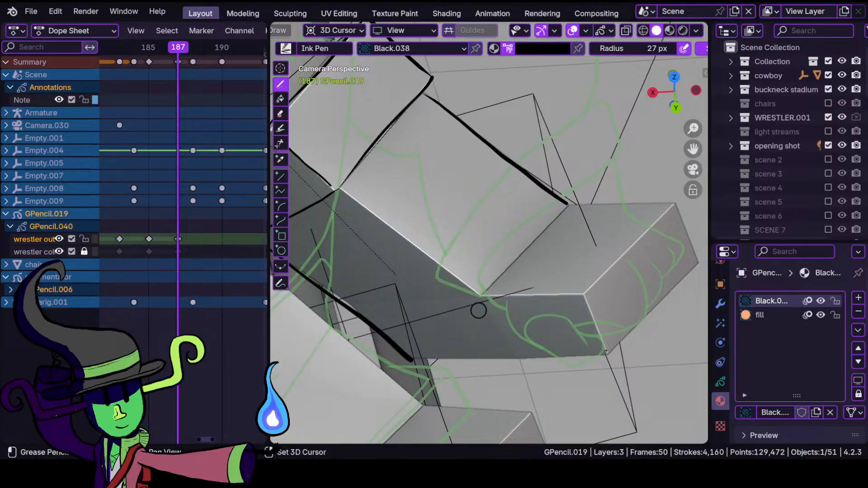
right_click(606, 354, "shift")
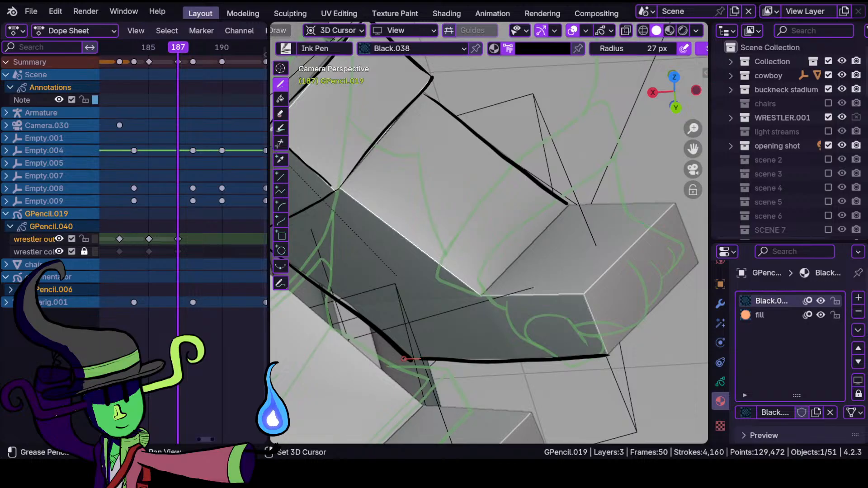
left_click_drag(396, 360, 397, 362, "shift")
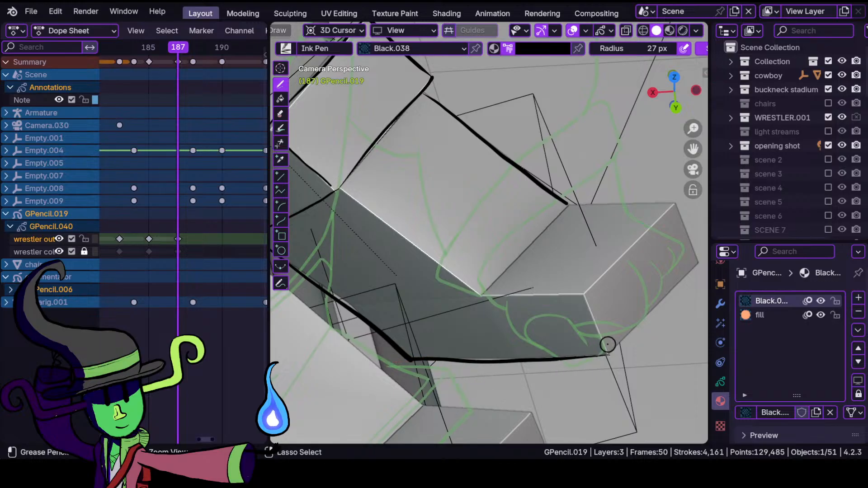
middle_click_drag(610, 338, 531, 329, "shift")
right_click(645, 244, "shift")
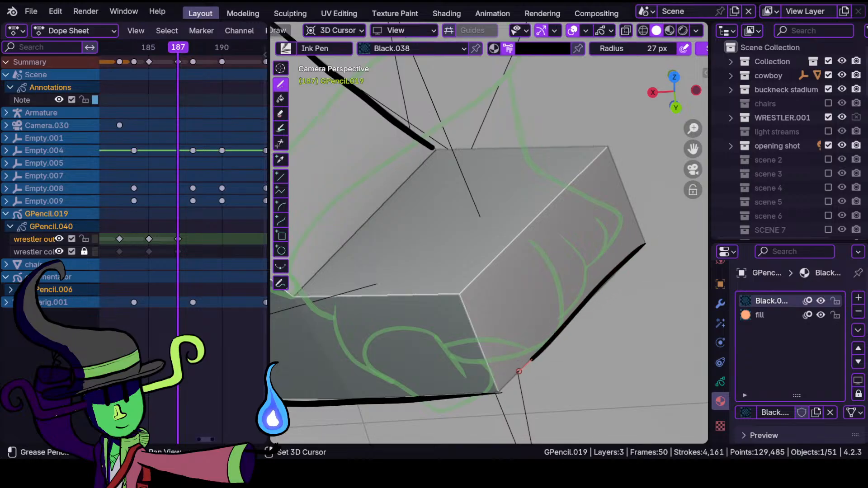
left_click_drag(495, 395, 486, 400, "shift")
- Ink the toe face's outer vertical edge and the foot block's far top edge back to the shin contour
mouse_move(633, 155)
middle_mouse_down("shift")
mouse_move(587, 167)
mouse_move(521, 244)
middle_mouse_up("shift")
scroll(483, 249, "up", 1)
left_click_drag(497, 233, 544, 356, "shift")
mouse_move(545, 356)
middle_mouse_down()
mouse_move(433, 333)
mouse_move(546, 329)
middle_mouse_up()
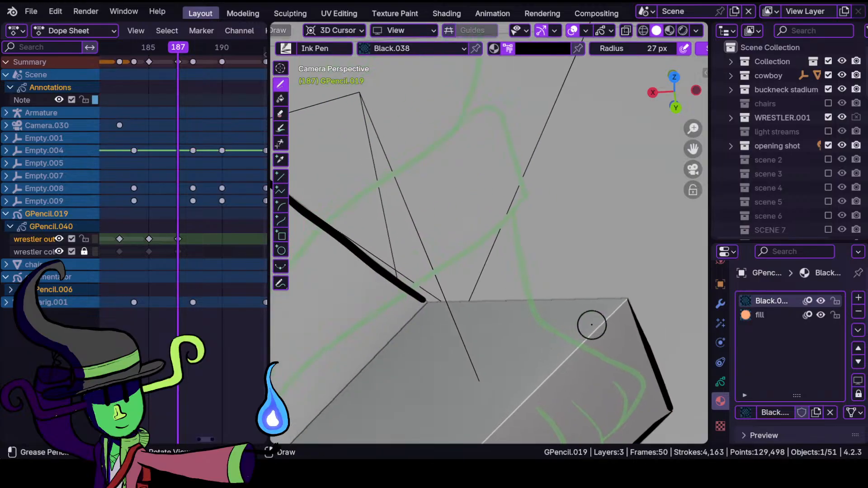
left_click_drag(626, 297, 409, 303, "shift")
mouse_move(482, 282)
middle_mouse_down("ctrl")
mouse_move(507, 358)
mouse_move(521, 295)
mouse_move(496, 263)
middle_mouse_up("ctrl")
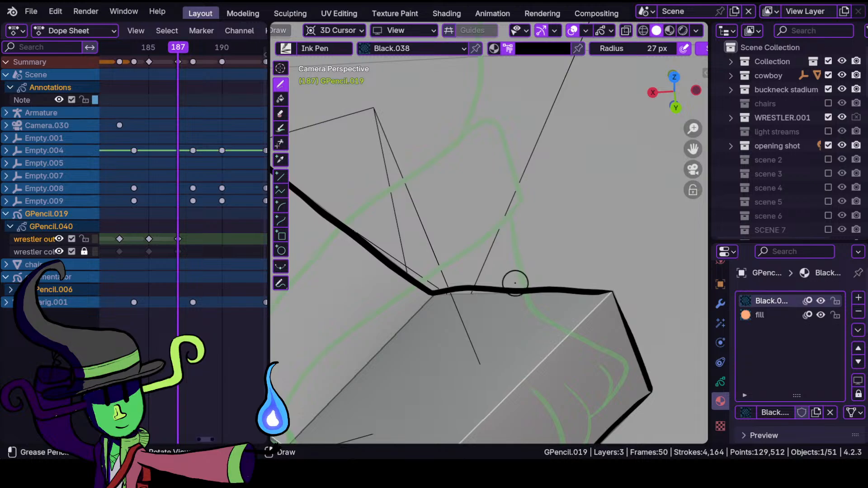
- Ink the upper edge of the foot's toe face and the vertical edge between the toe and dark side faces
mouse_move(500, 265)
middle_mouse_down("ctrl")
mouse_move(484, 351)
mouse_move(491, 327)
mouse_move(478, 316)
mouse_move(459, 217)
mouse_move(465, 298)
middle_mouse_up("ctrl")
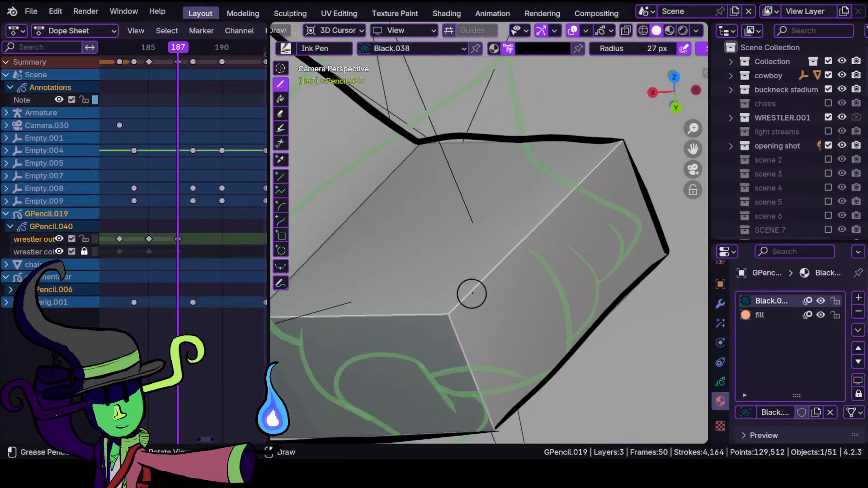
left_click_drag(453, 312, 627, 136)
mouse_move(463, 242)
middle_mouse_down()
mouse_move(459, 289)
mouse_move(453, 258)
middle_mouse_up()
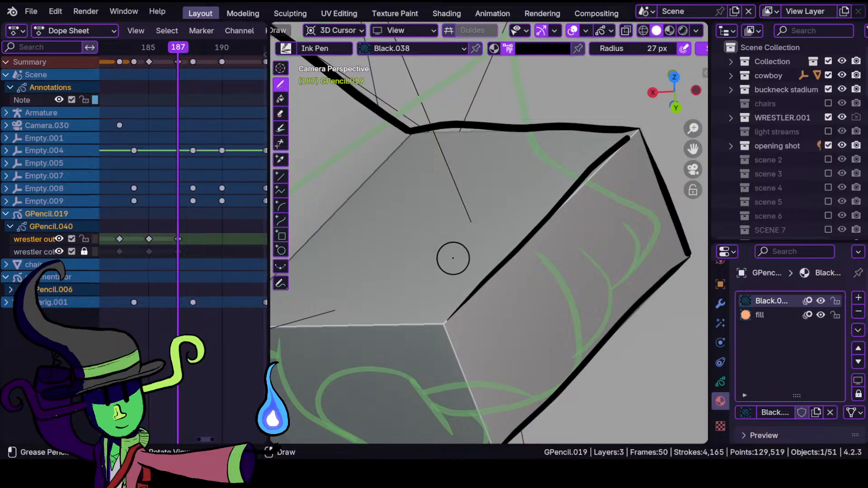
mouse_move(457, 196)
middle_mouse_down("ctrl")
mouse_move(496, 301)
mouse_move(490, 277)
mouse_move(437, 237)
middle_mouse_up("ctrl")
left_click_drag(441, 261, 465, 322, "shift")
left_click_drag(488, 371, 491, 377, "shift")
- Ink the foot block's top edge along the dark side face, from the toe corner to the ankle
middle_click_drag(364, 258, 499, 339, "shift")
middle_click_drag(397, 344, 482, 294, "shift")
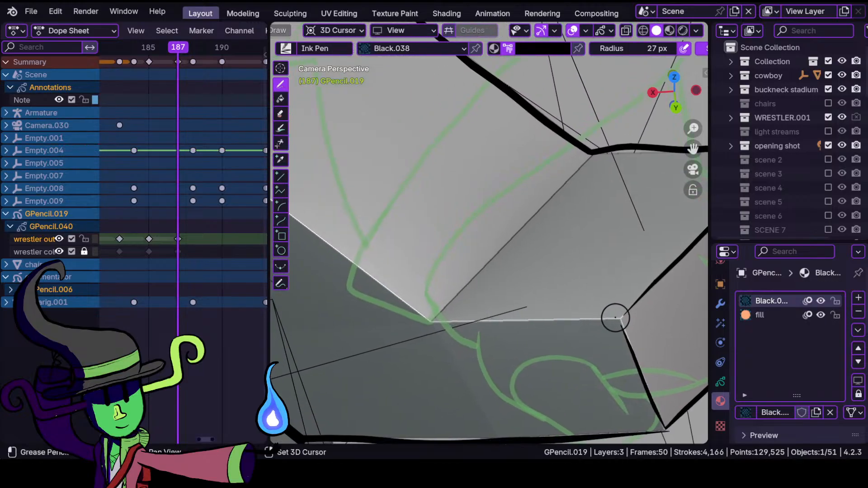
left_click_drag(562, 322, 427, 324)
mouse_move(459, 286)
middle_mouse_down("ctrl")
mouse_move(459, 301)
mouse_move(465, 258)
middle_mouse_up("ctrl")
middle_click_drag(416, 215, 484, 264, "shift")
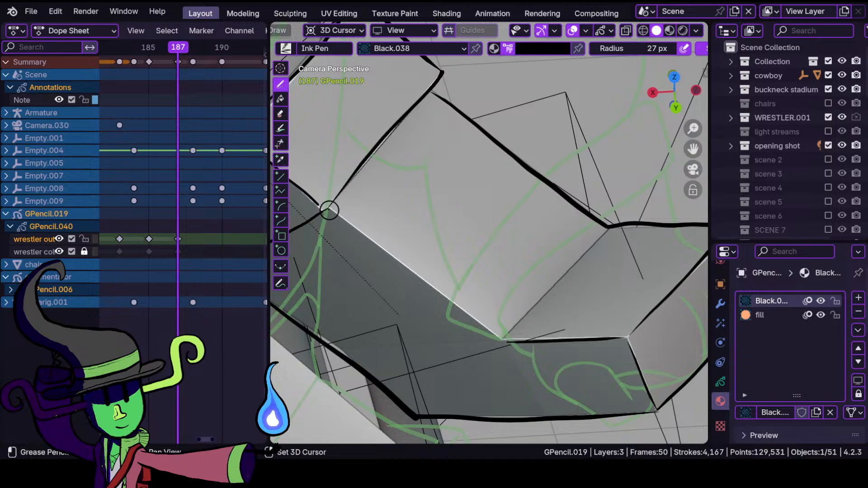
- Ink the crease between shin and foot and the shin's inner long edge up to the knee block
left_click_drag(411, 285, 412, 286, "shift")
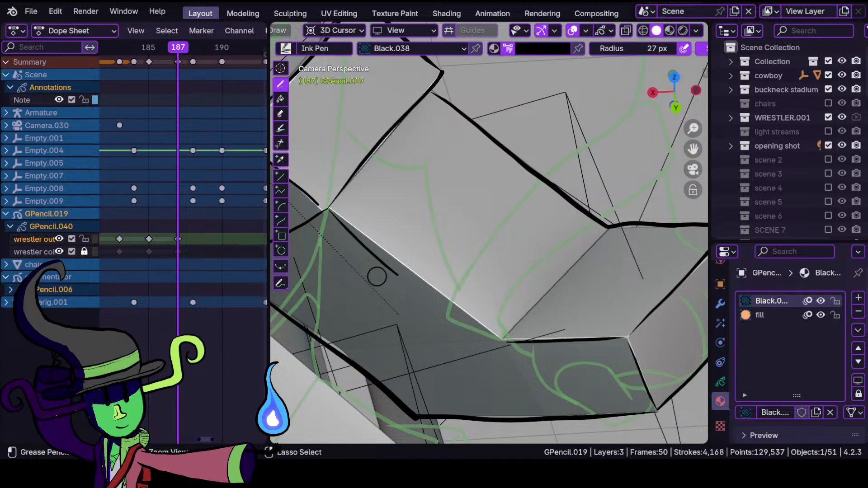
key("ctrl+z")
mouse_move(391, 251)
middle_mouse_down("ctrl")
mouse_move(393, 242)
mouse_move(415, 246)
middle_mouse_up("ctrl")
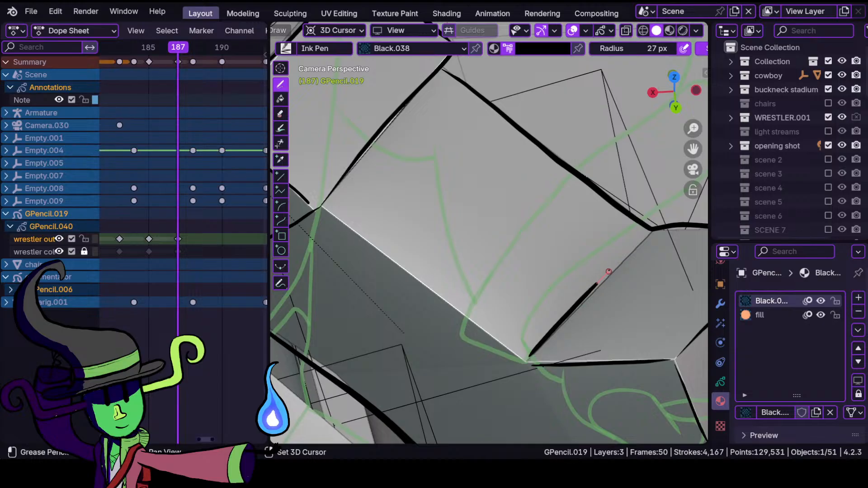
left_click_drag(658, 219, 658, 218)
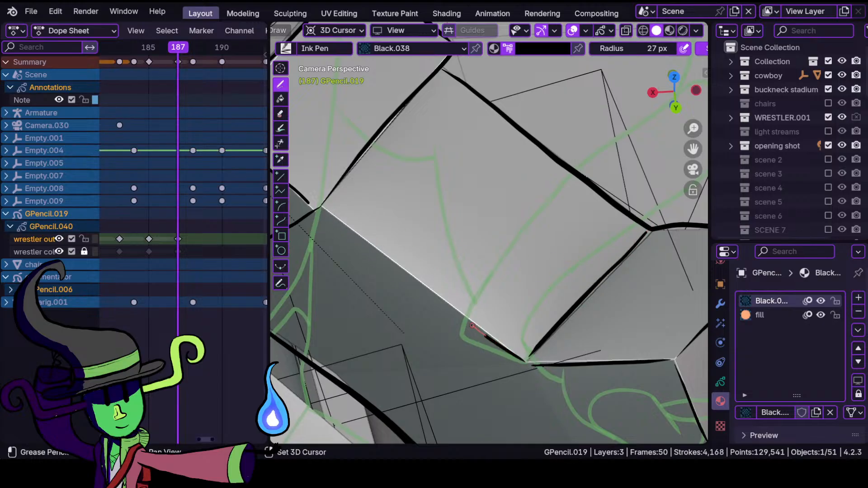
left_click_drag(399, 265, 398, 265)
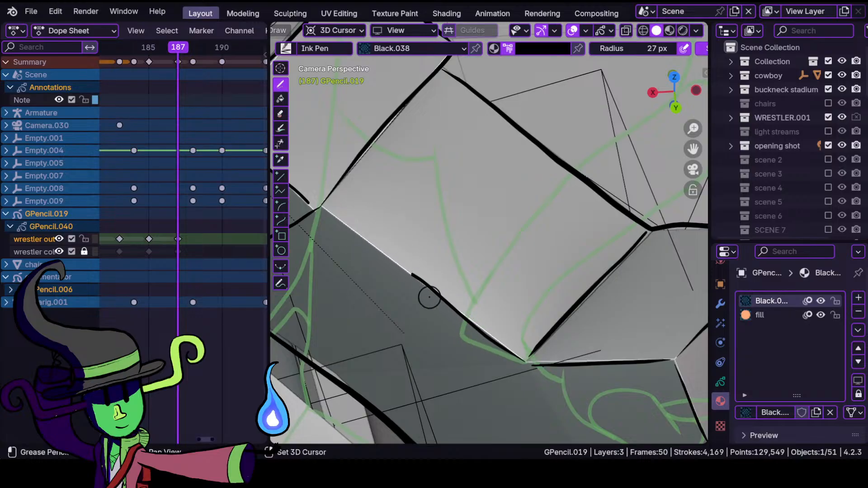
left_click_drag(430, 286, 432, 288)
left_click_drag(309, 196, 319, 203)
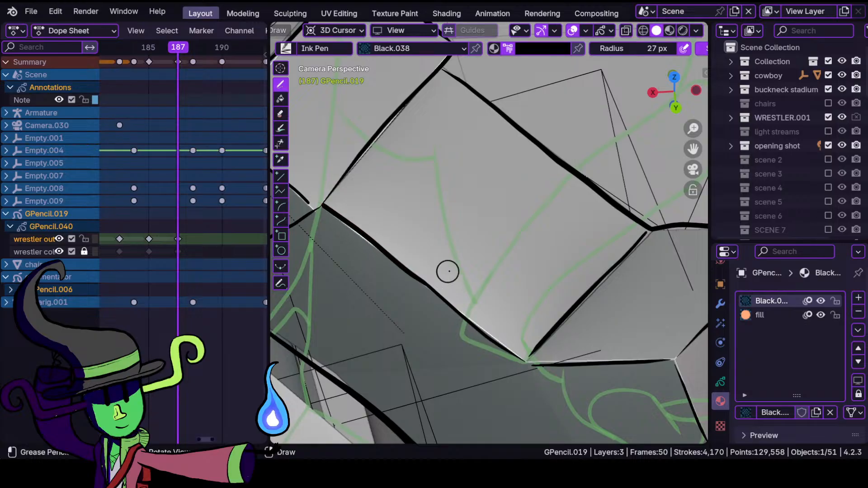
- Ink the nearer leg's knee block along its long thigh-side edge and the short edge bordering the farther leg
mouse_move(463, 262)
middle_mouse_down("ctrl")
mouse_move(493, 314)
mouse_move(479, 264)
middle_mouse_up("ctrl")
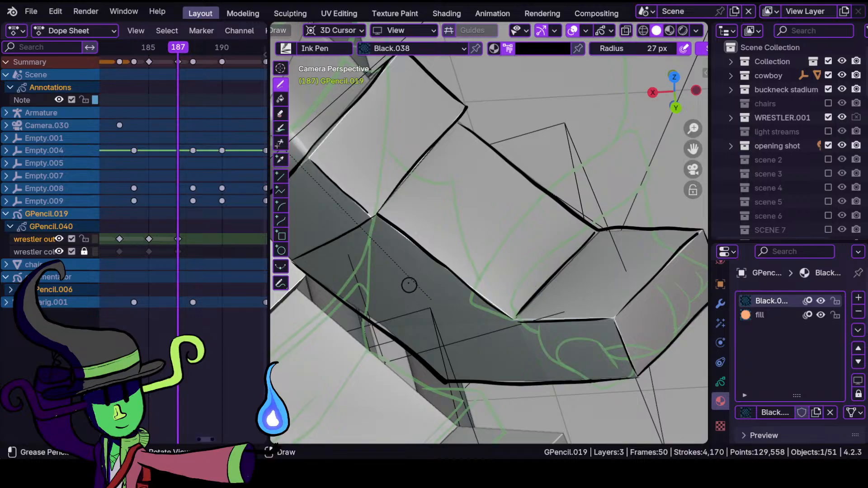
mouse_move(451, 308)
middle_mouse_down("ctrl")
mouse_move(455, 291)
mouse_move(366, 244)
mouse_move(534, 312)
mouse_move(606, 258)
mouse_move(558, 246)
mouse_move(452, 282)
mouse_move(488, 283)
mouse_move(479, 296)
mouse_move(539, 263)
mouse_move(537, 249)
mouse_move(514, 266)
mouse_move(480, 225)
middle_mouse_up("ctrl")
middle_click_drag(480, 256, 517, 260, "shift")
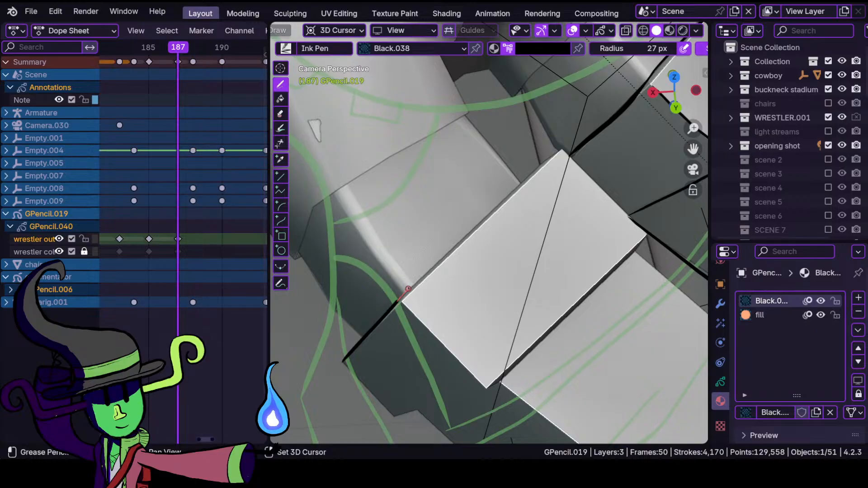
left_click_drag(433, 268, 436, 265, "shift")
left_click_drag(576, 137, 570, 144, "shift")
mouse_move(512, 213)
middle_mouse_down("shift")
mouse_move(479, 213)
mouse_move(396, 265)
mouse_move(472, 258)
middle_mouse_up("shift")
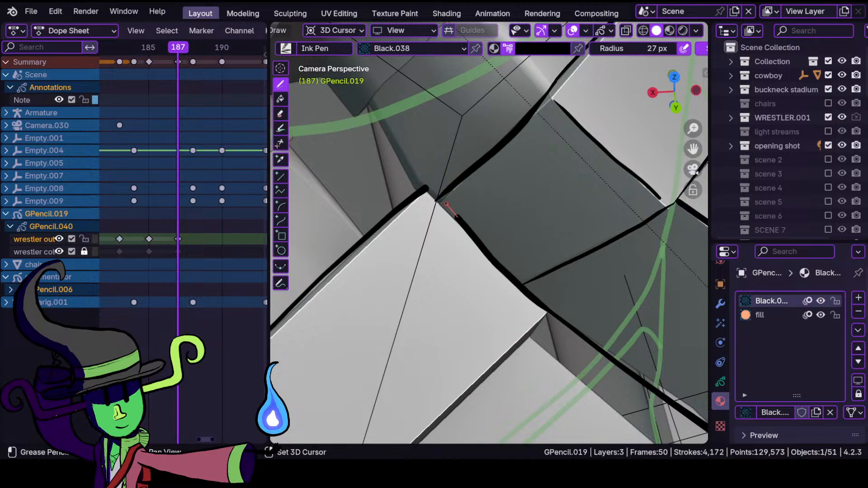
left_click_drag(413, 177, 410, 175)
mouse_move(425, 199)
middle_mouse_down("ctrl")
mouse_move(455, 293)
mouse_move(453, 234)
middle_mouse_up("ctrl")
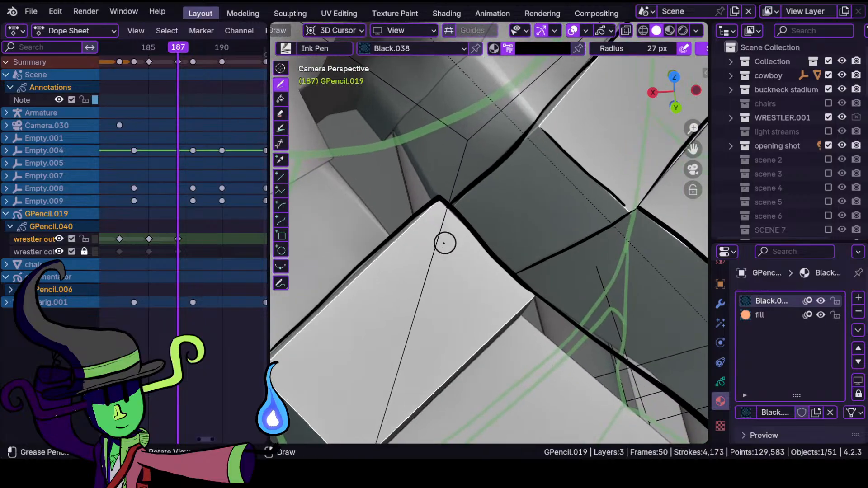
- Ink the outer contour of the nearer knee block's dark side face, from the thigh-side corner to the shin
mouse_move(491, 359)
middle_mouse_down("shift")
mouse_move(496, 254)
mouse_move(520, 238)
mouse_move(558, 236)
middle_mouse_up("shift")
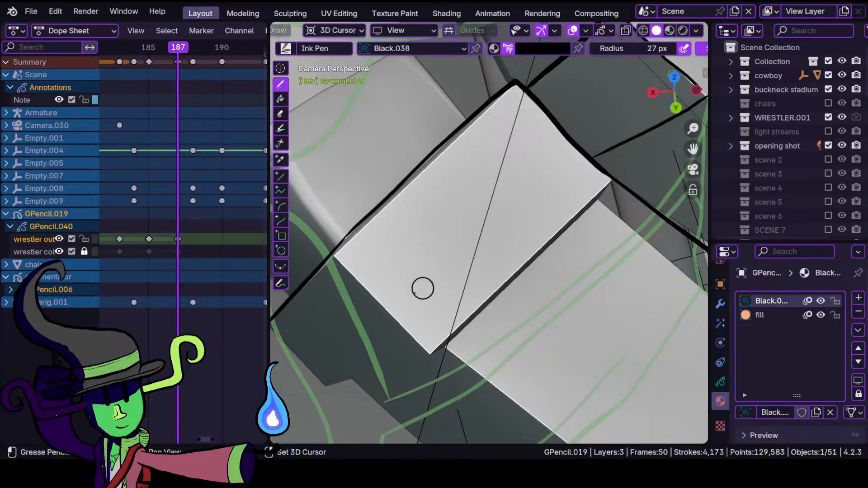
middle_click_drag(425, 285, 540, 228, "shift")
middle_click_drag(472, 275, 489, 221, "ctrl")
middle_click_drag(452, 256, 427, 233, "shift")
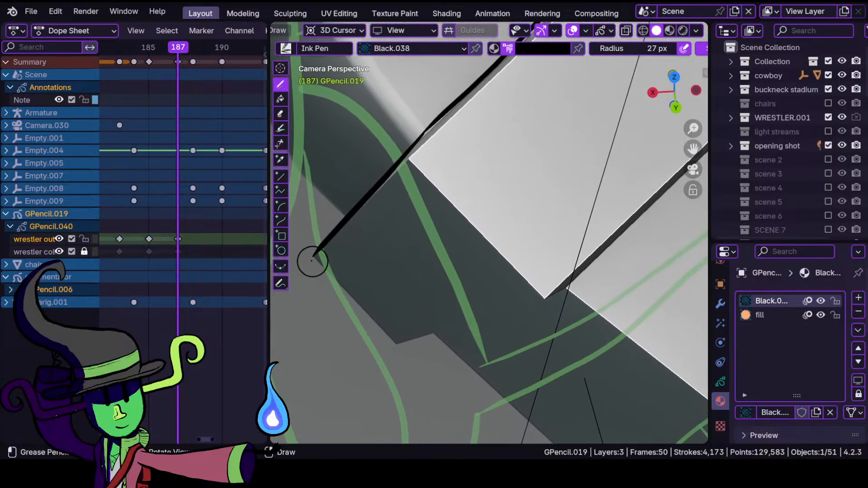
left_click_drag(403, 359, 405, 359, "shift")
- Ink the nearer knee block's shin-side edge across the dark side face and the light front face
middle_click_drag(480, 296, 501, 355, "ctrl")
middle_click_drag(511, 300, 441, 327, "shift")
middle_click_drag(443, 341, 448, 308, "ctrl")
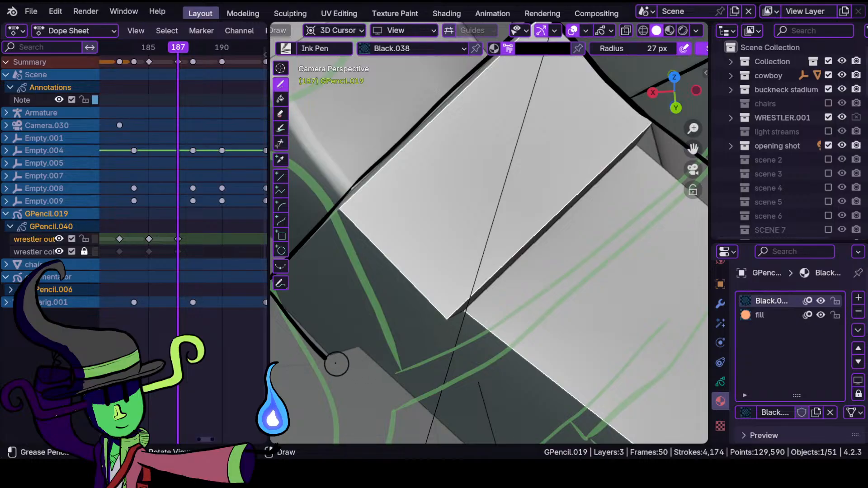
left_click_drag(456, 316, 463, 315)
mouse_move(544, 246)
middle_mouse_down("ctrl")
mouse_move(535, 310)
mouse_move(534, 281)
mouse_move(494, 304)
middle_mouse_up("ctrl")
left_click_drag(371, 384, 372, 384)
left_click_drag(482, 275, 574, 183)
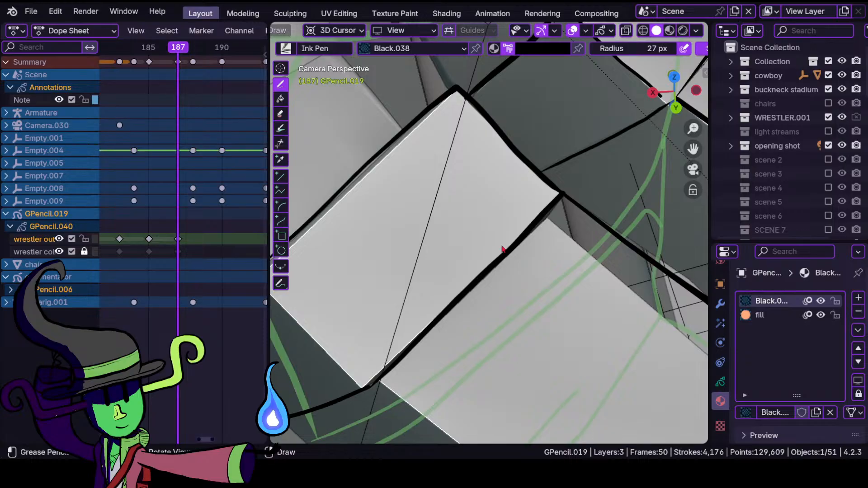
- Ink the nearer shin's outer contour along the dark side and its opposite long contour from knee block to ankle
mouse_move(562, 250)
middle_mouse_down("ctrl")
mouse_move(560, 389)
mouse_move(497, 289)
middle_mouse_up("ctrl")
mouse_move(423, 317)
middle_mouse_down("shift")
mouse_move(488, 243)
mouse_move(480, 335)
mouse_move(470, 269)
mouse_move(388, 270)
middle_mouse_up("shift")
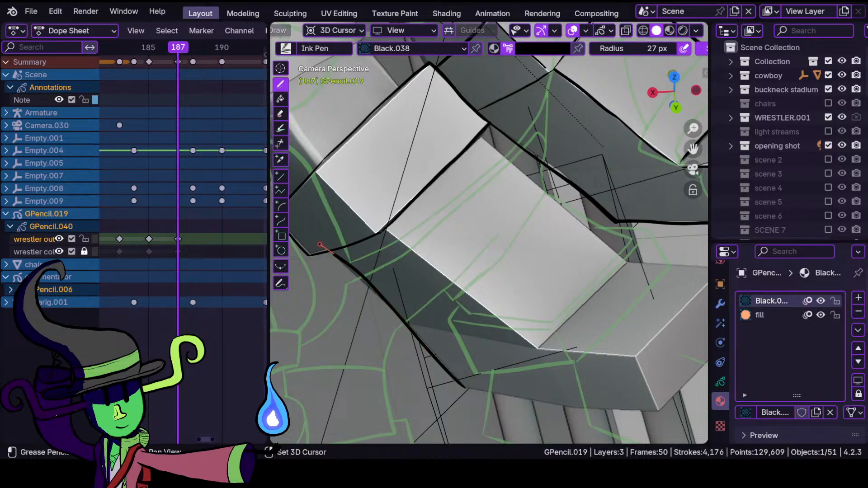
left_click_drag(316, 240, 315, 239, "shift")
mouse_move(507, 229)
middle_mouse_down("ctrl")
mouse_move(536, 196)
mouse_move(482, 217)
mouse_move(518, 306)
mouse_move(507, 280)
middle_mouse_up("ctrl")
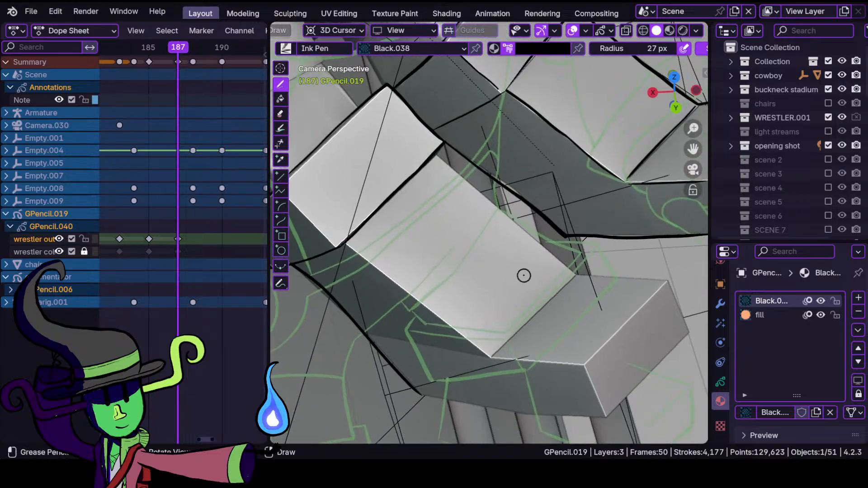
middle_click_drag(499, 236, 484, 254, "shift")
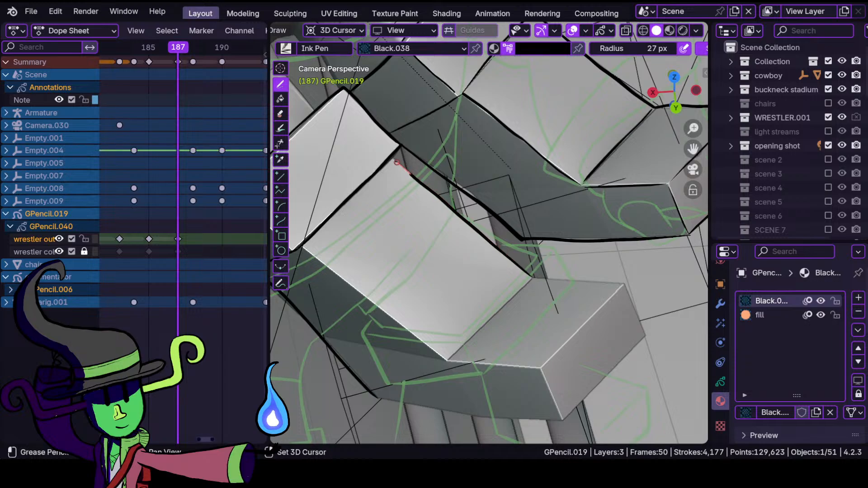
left_click_drag(377, 144, 377, 144, "shift")
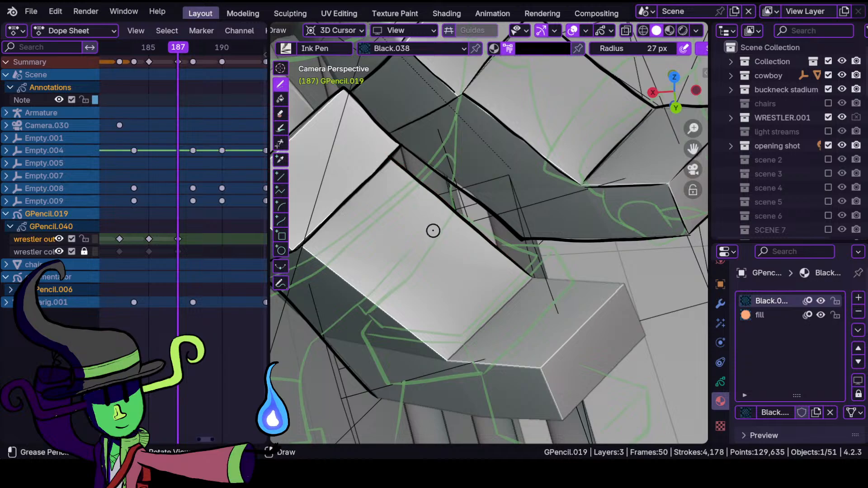
- Ink the nearer foot block's far top edge and the sole edge beneath its dark side face
middle_click_drag(523, 337, 457, 361, "shift")
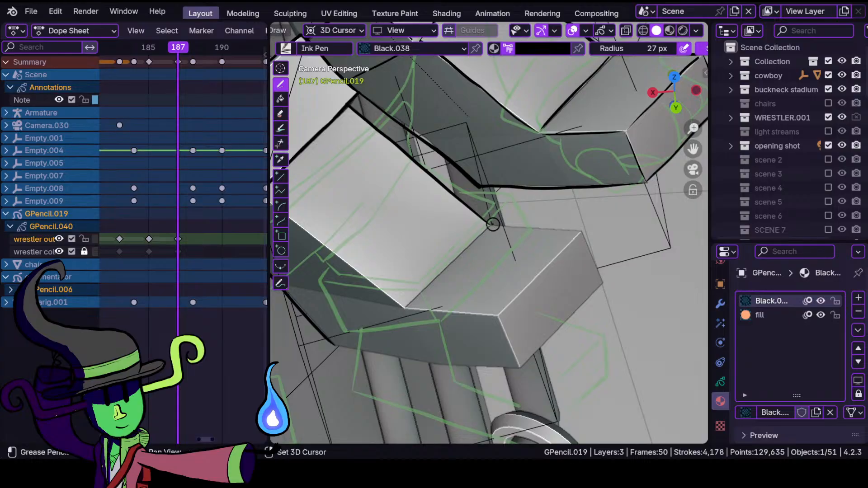
left_click_drag(536, 231, 525, 232, "shift")
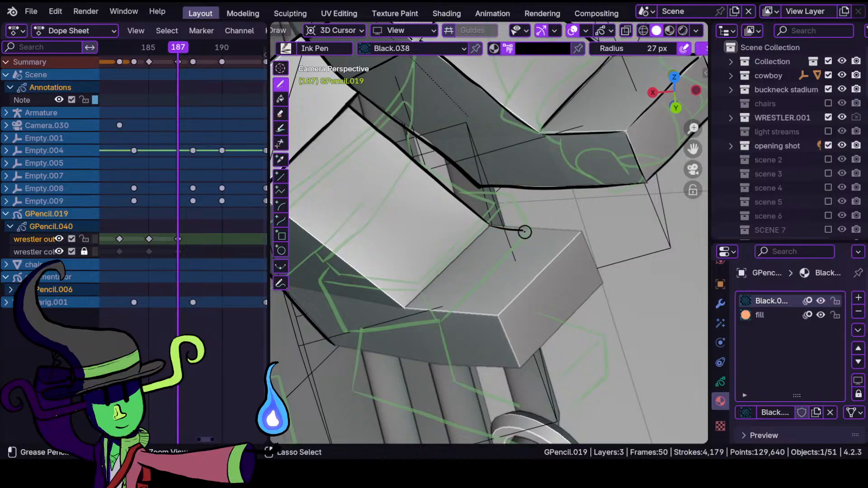
key("ctrl+z")
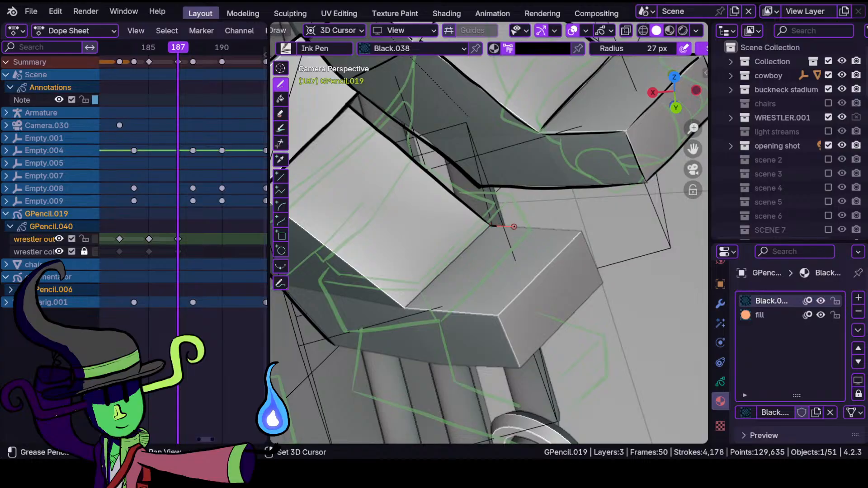
left_click_drag(597, 230, 589, 245, "shift")
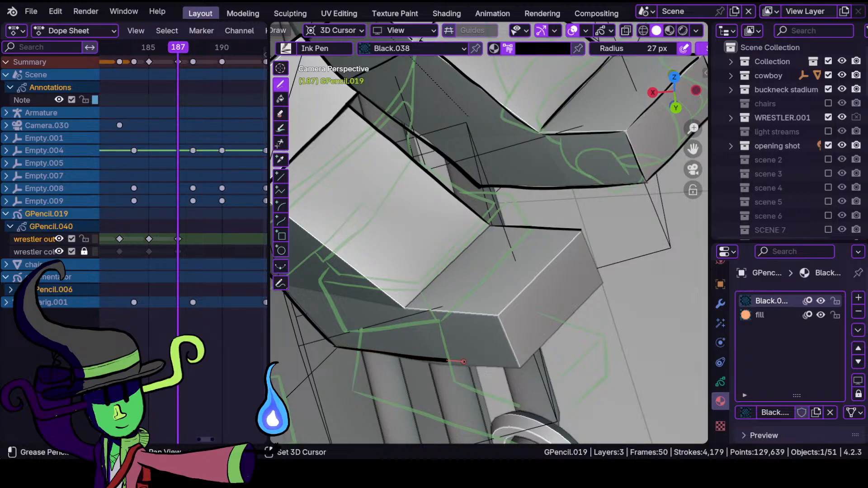
left_click_drag(535, 371, 537, 371, "shift")
- Ink the bottom edge and outer vertical edge of the nearer foot's toe face
middle_click_drag(536, 371, 580, 304, "ctrl")
middle_click_drag(585, 360, 516, 307, "shift")
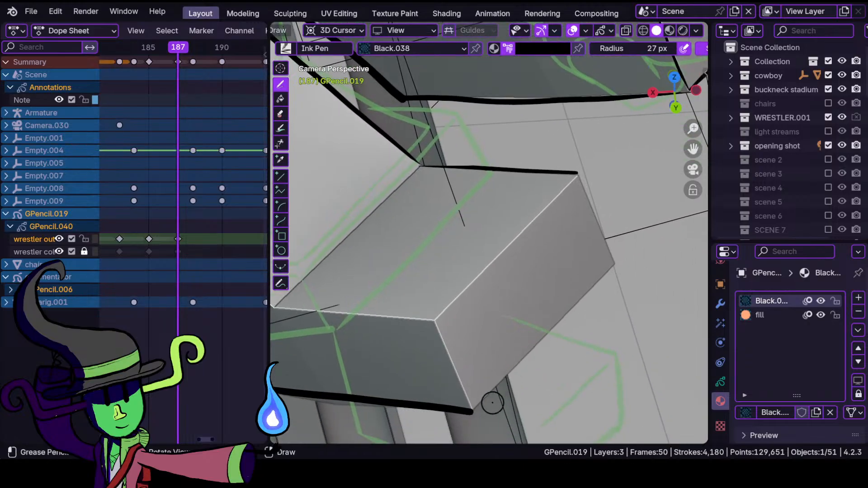
left_click_drag(614, 264, 466, 419, "shift")
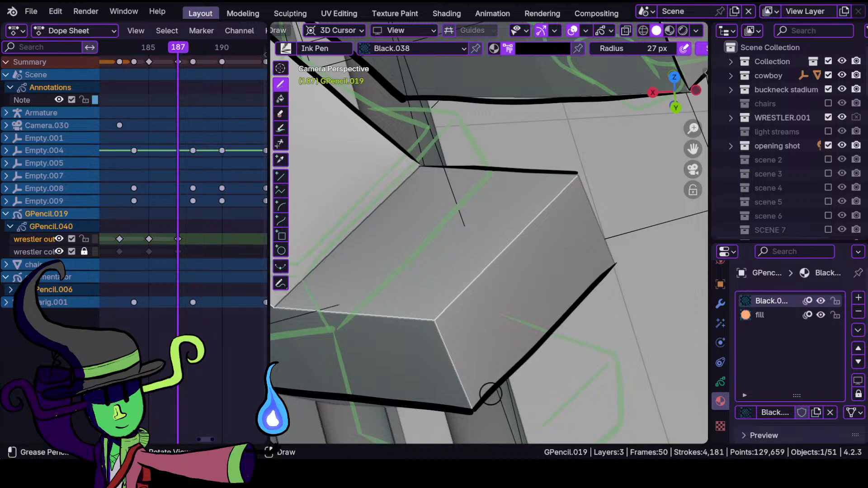
left_click_drag(616, 262, 616, 262, "shift")
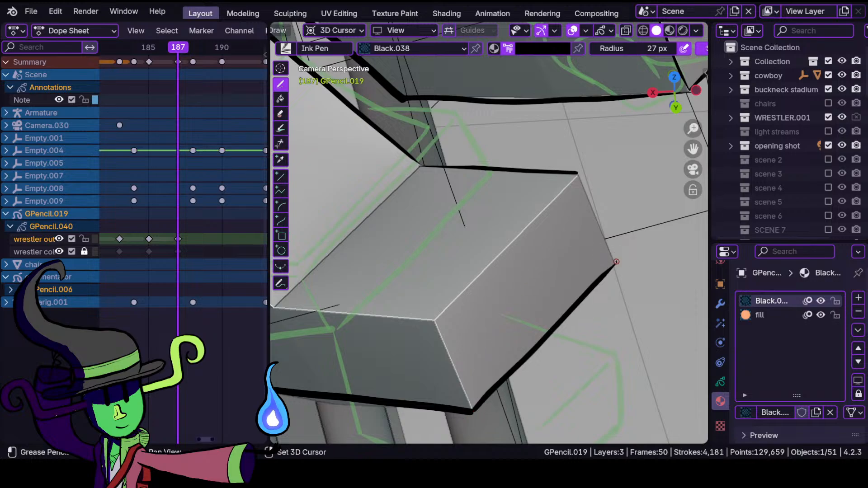
left_click_drag(571, 159, 571, 162, "shift")
mouse_move(575, 216)
middle_mouse_down("ctrl")
mouse_move(578, 297)
mouse_move(576, 211)
middle_mouse_up("ctrl")
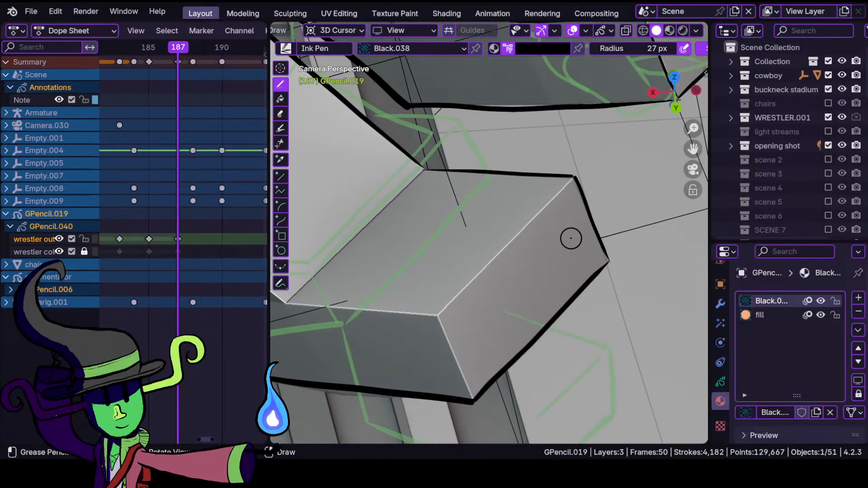
- Ink the vertical edge between the nearer foot's toe and dark side faces and the toe face's upper edge
left_click_drag(436, 318, 435, 318, "shift")
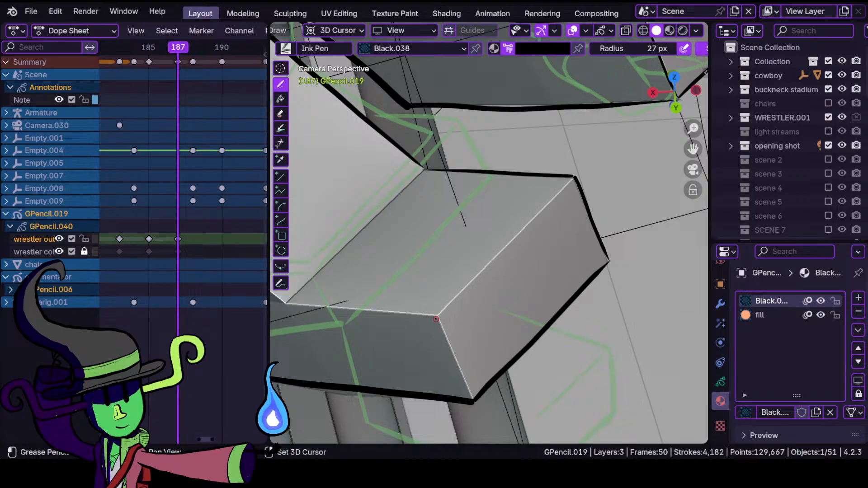
left_click_drag(474, 409, 473, 406, "shift")
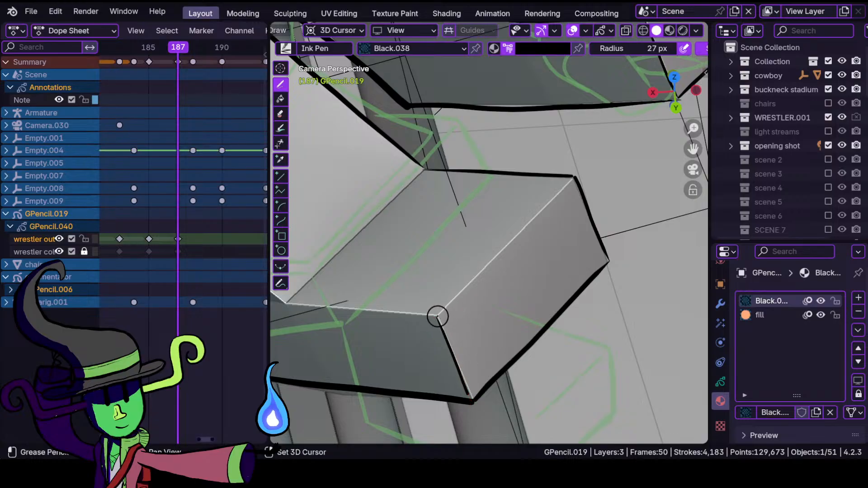
left_click_drag(461, 289, 581, 168, "shift")
- Ink the long edge between the nearer shin's light and dark faces and the foot's top edge along the dark side
mouse_move(581, 168)
middle_mouse_down()
mouse_move(356, 244)
mouse_move(432, 333)
middle_mouse_up()
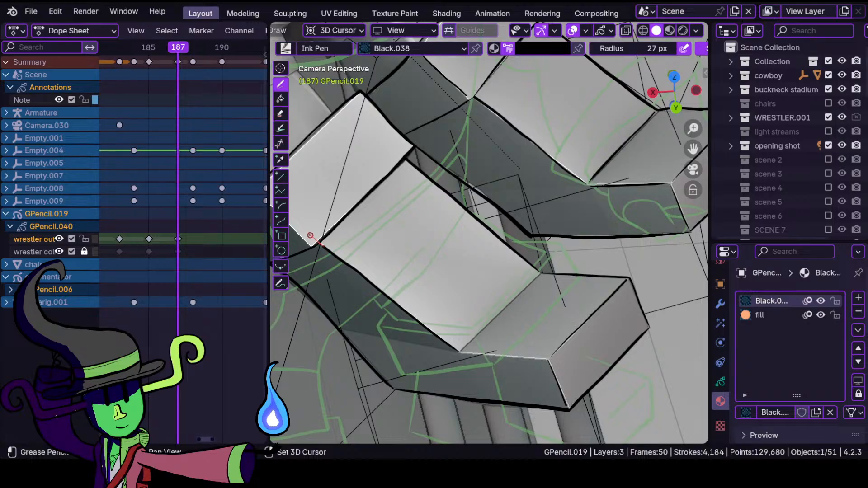
left_click_drag(306, 232, 302, 228, "shift")
mouse_move(434, 334)
middle_mouse_down("ctrl")
mouse_move(471, 293)
mouse_move(490, 287)
mouse_move(480, 282)
mouse_move(498, 347)
mouse_move(508, 310)
mouse_move(513, 340)
middle_mouse_up("ctrl")
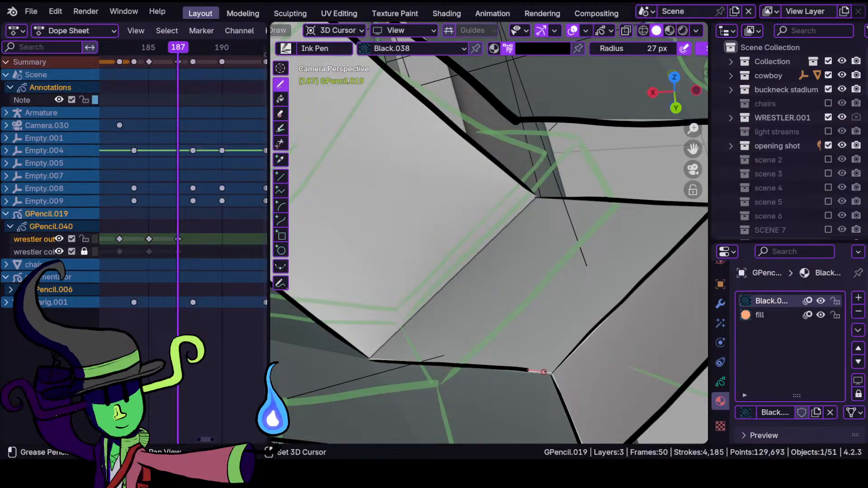
left_click_drag(567, 371, 569, 373, "shift")
- Ink the crease where the nearer shin meets the top of the foot block
mouse_move(465, 250)
middle_mouse_down("ctrl")
mouse_move(457, 298)
mouse_move(484, 228)
mouse_move(454, 259)
mouse_move(477, 310)
mouse_move(477, 264)
middle_mouse_up("ctrl")
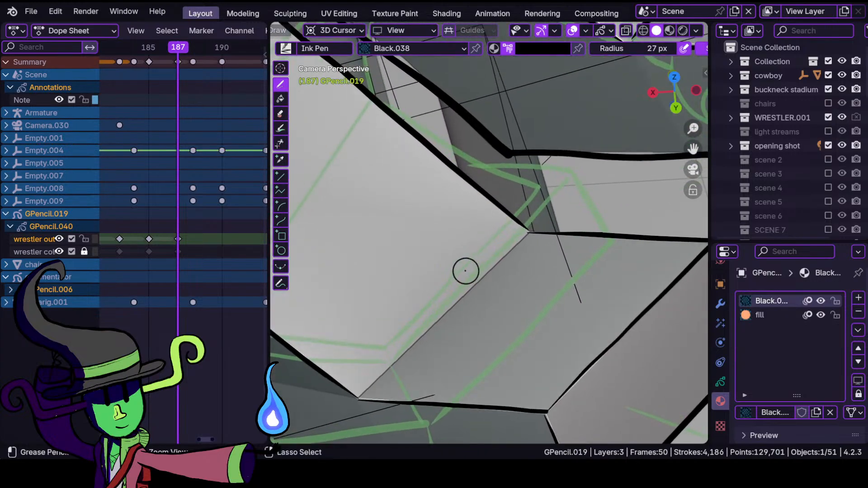
left_click_drag(480, 278, 362, 394, "shift")
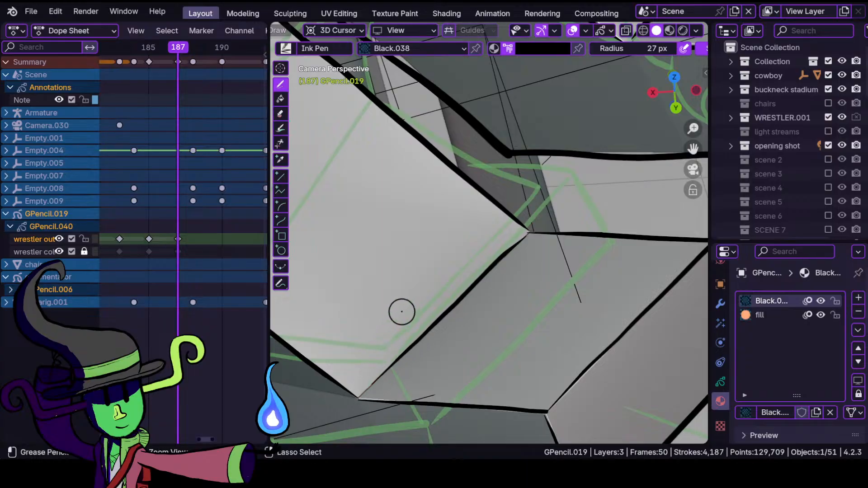
middle_click_drag(401, 310, 387, 385, "ctrl")
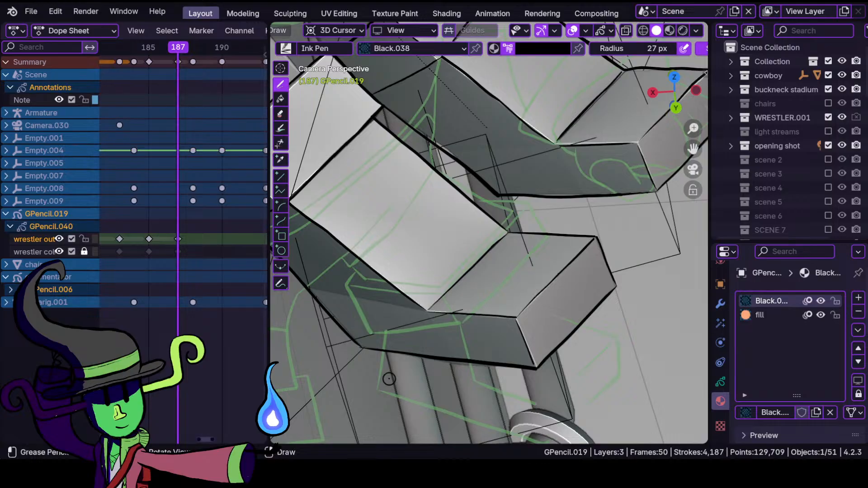
- Hide the viewport overlays and ink a second line along the thigh-side edge of the nearer knee block's light face
mouse_move(475, 258)
middle_mouse_down("ctrl")
mouse_move(482, 281)
mouse_move(482, 262)
mouse_move(445, 334)
mouse_move(362, 300)
mouse_move(400, 243)
mouse_move(407, 304)
mouse_move(478, 291)
mouse_move(470, 285)
middle_mouse_up("ctrl")
key("shift+alt+z")
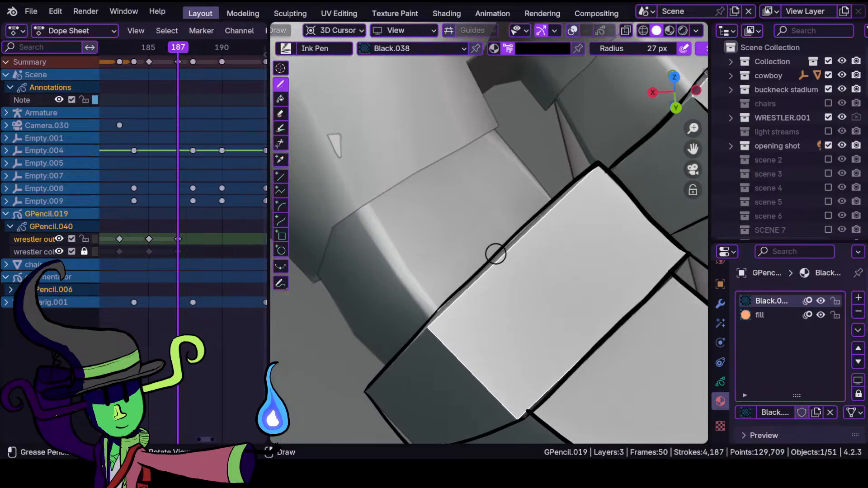
left_click_drag(591, 173, 590, 173, "shift")
left_click_drag(540, 217, 440, 320, "shift")
- Extend the second knee line across the dark side face and ink the edge between the knee block's light and dark faces
left_click_drag(392, 368, 358, 406, "shift")
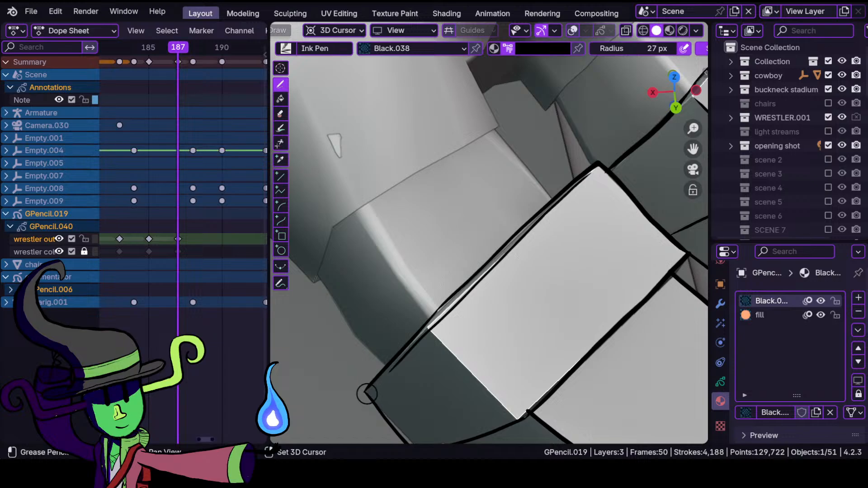
left_click_drag(401, 359, 403, 357, "shift")
mouse_move(388, 235)
middle_mouse_down("ctrl")
mouse_move(395, 312)
mouse_move(484, 343)
mouse_move(437, 314)
middle_mouse_up("ctrl")
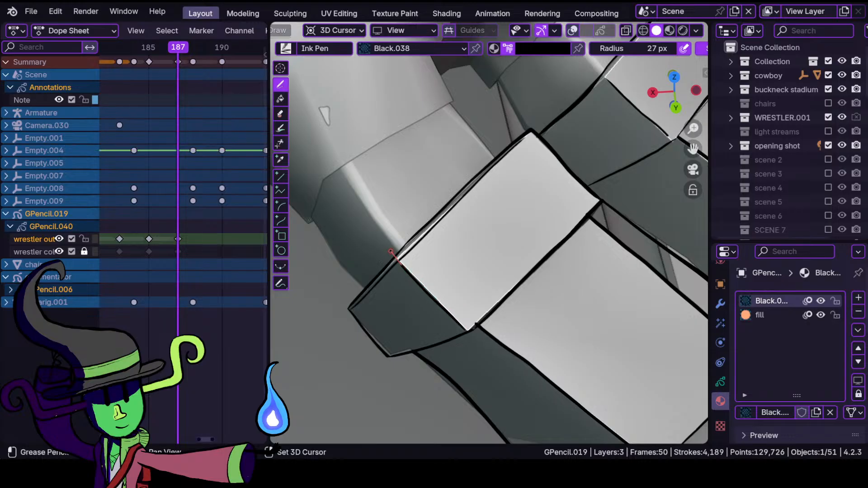
left_click_drag(389, 249, 388, 247, "shift")
- Ink both side contours of the nearer leg's lower thigh segment and the seam across its upper end
mouse_move(421, 270)
middle_mouse_down("ctrl")
mouse_move(428, 357)
mouse_move(373, 273)
middle_mouse_up("ctrl")
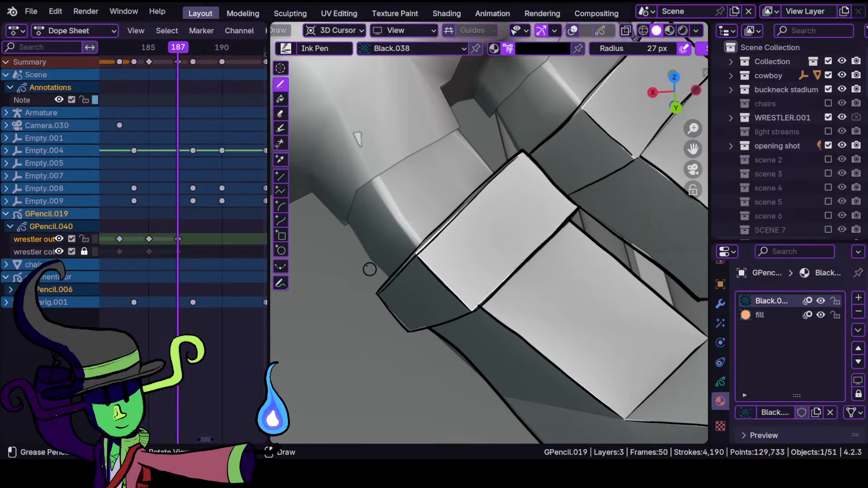
mouse_move(364, 244)
middle_mouse_down("shift")
mouse_move(425, 305)
mouse_move(435, 235)
middle_mouse_up("shift")
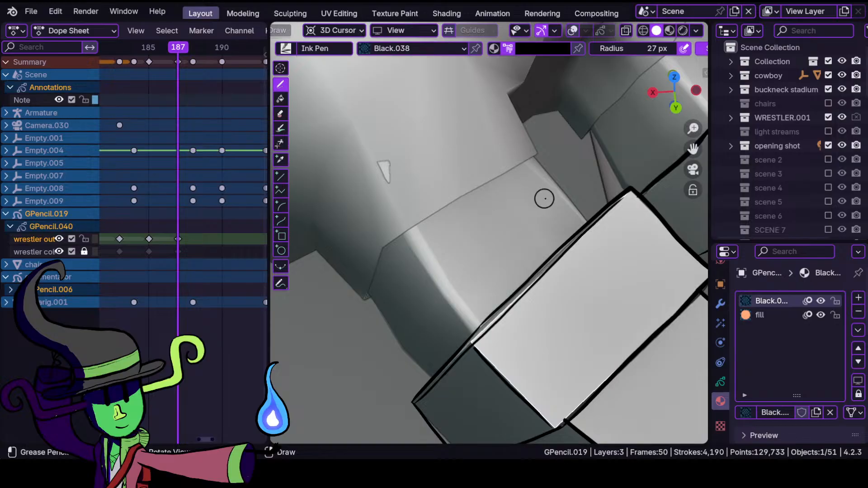
left_click_drag(590, 219, 528, 138, "shift")
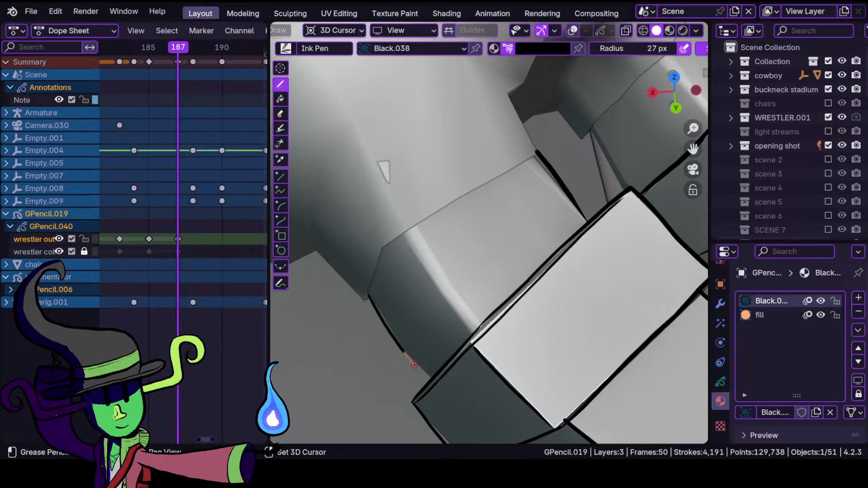
left_click_drag(442, 388, 441, 387, "shift")
mouse_move(378, 256)
left_mouse_down("shift")
mouse_move(426, 213)
mouse_move(553, 142)
left_mouse_up("shift")
- Ink the inner side contour of the farther leg's lower thigh segment and the seam across its upper end
mouse_move(497, 189)
middle_mouse_down("ctrl")
mouse_move(471, 251)
mouse_move(425, 259)
mouse_move(492, 141)
mouse_move(388, 279)
mouse_move(423, 220)
middle_mouse_up("ctrl")
middle_click_drag(417, 290, 390, 288, "shift")
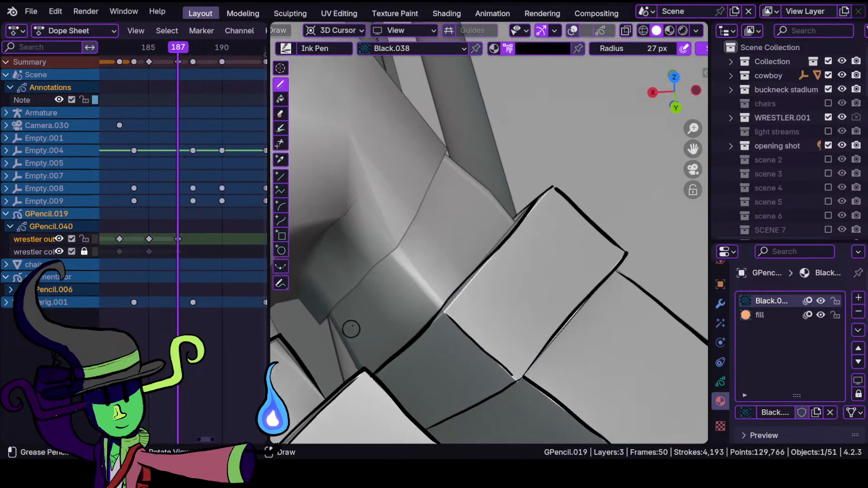
left_click_drag(339, 334, 367, 376, "shift")
mouse_move(360, 279)
left_mouse_down("shift")
mouse_move(403, 245)
mouse_move(451, 141)
left_mouse_up("shift")
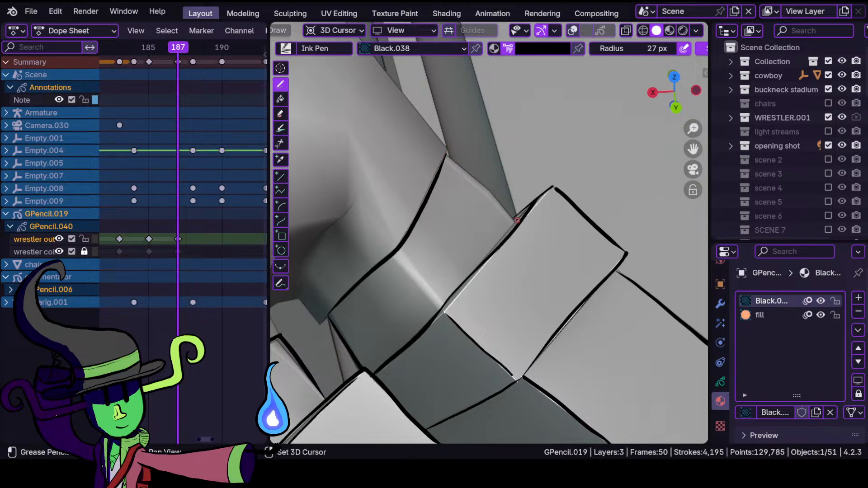
- Ink the outer contour of the farther leg's lower thigh segment and the curved lower edge of the dark inner thigh between the legs
left_click_drag(433, 143, 446, 165, "shift")
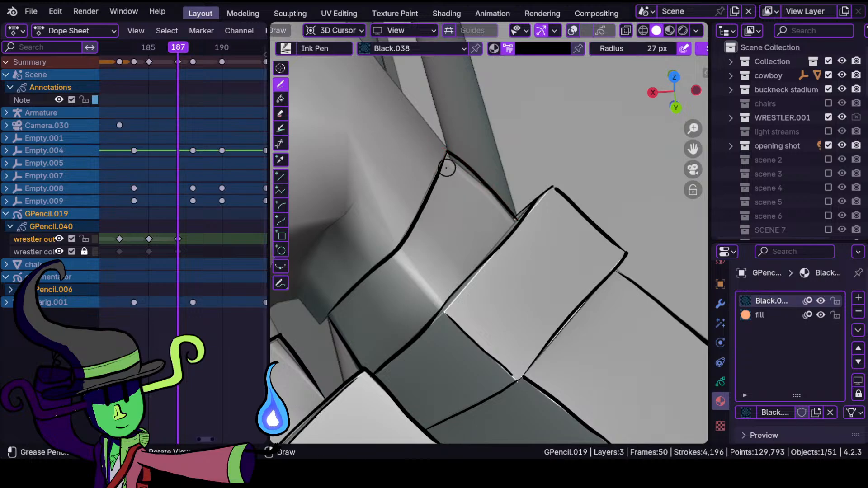
scroll(467, 176, "down", 6)
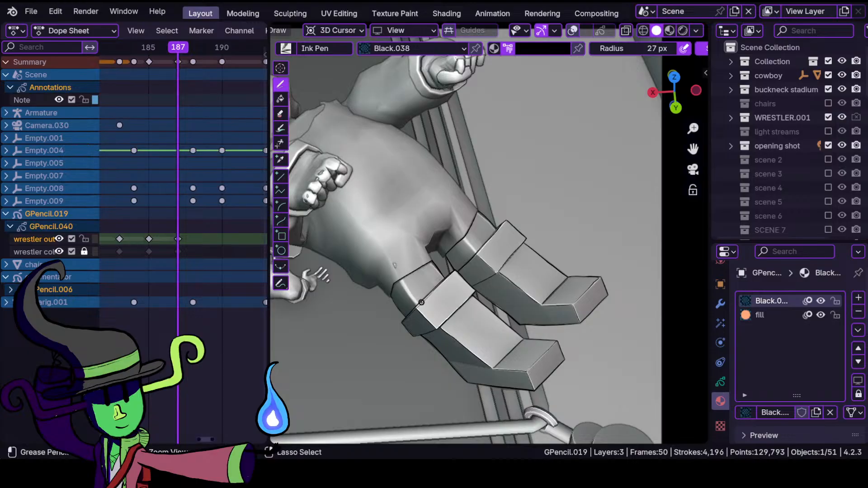
scroll(416, 217, "up", 6)
middle_click_drag(428, 261, 380, 210)
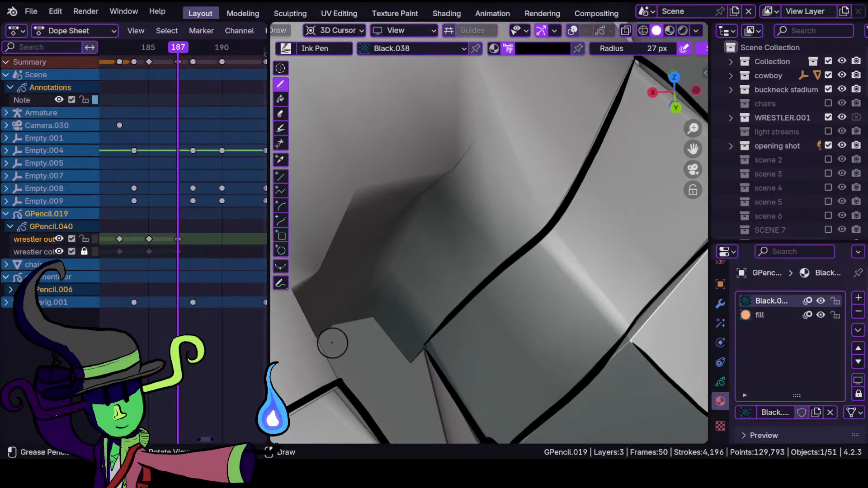
mouse_move(316, 339)
left_mouse_down()
mouse_move(351, 320)
mouse_move(408, 361)
left_mouse_up()
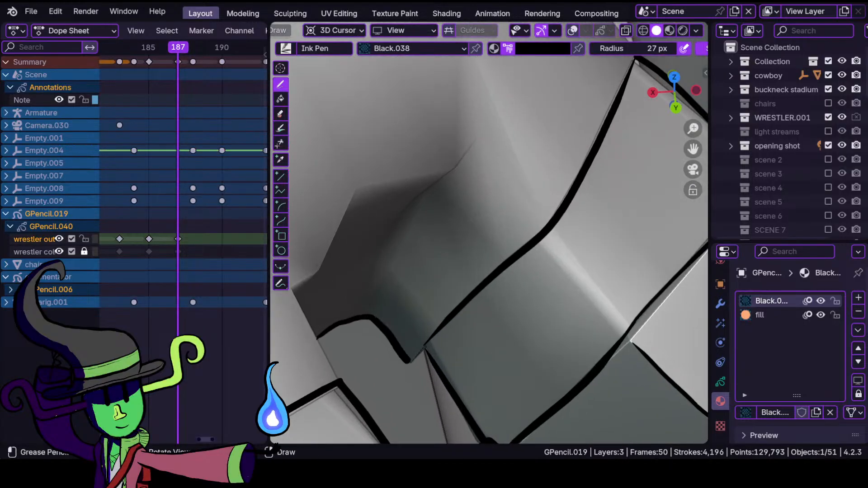
- Ink the crotch curve from the farther inner thigh around to the inner end of the nearer leg's thigh seam
mouse_move(362, 333)
middle_mouse_down("ctrl")
mouse_move(410, 360)
mouse_move(414, 277)
middle_mouse_up("ctrl")
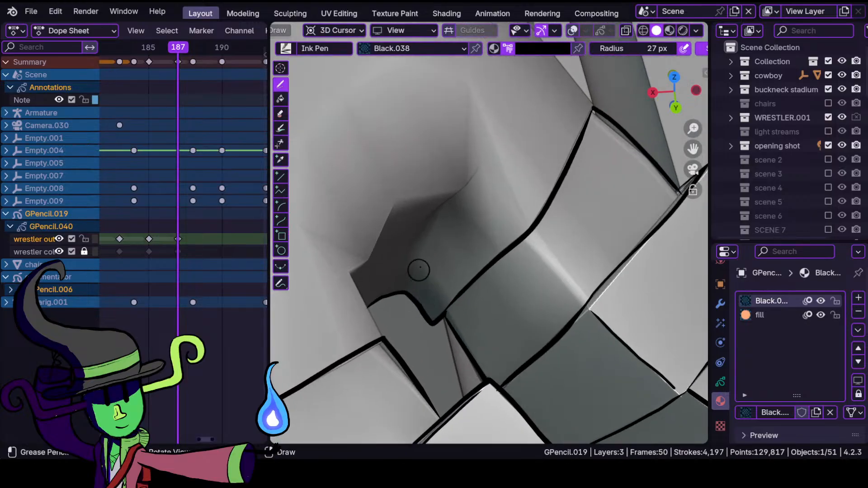
middle_click_drag(479, 175, 464, 246, "ctrl")
mouse_move(414, 279)
middle_mouse_down("shift")
mouse_move(509, 282)
mouse_move(428, 325)
mouse_move(464, 254)
middle_mouse_up("shift")
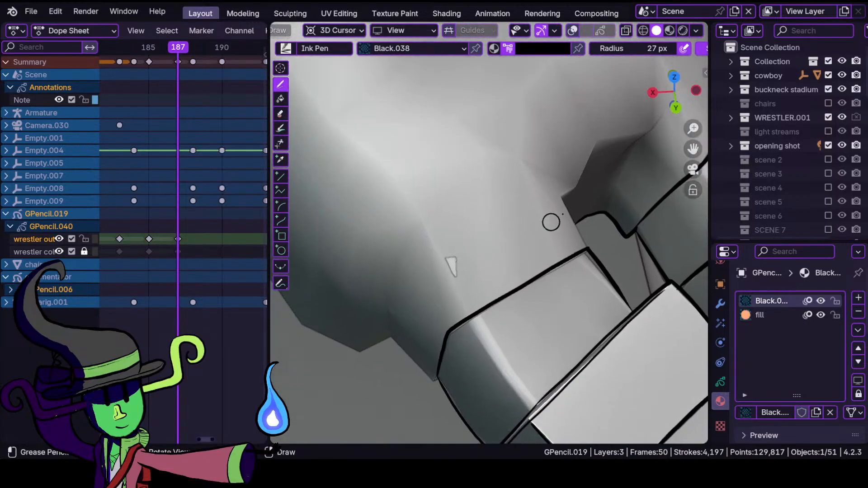
middle_click_drag(550, 223, 461, 320, "shift")
left_click_drag(543, 229, 447, 294)
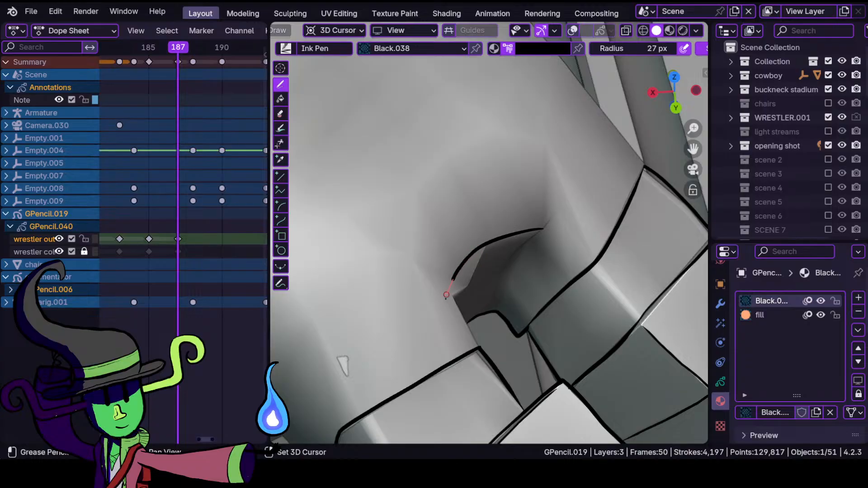
left_click_drag(492, 364, 494, 367)
- Ink the nearer thigh's outer contour along the hip bulge and down to the outer end of the thigh seam
mouse_move(438, 315)
middle_mouse_down("ctrl")
mouse_move(437, 351)
mouse_move(461, 329)
mouse_move(452, 307)
middle_mouse_up("ctrl")
mouse_move(451, 307)
middle_mouse_down("shift")
mouse_move(501, 285)
mouse_move(517, 266)
middle_mouse_up("shift")
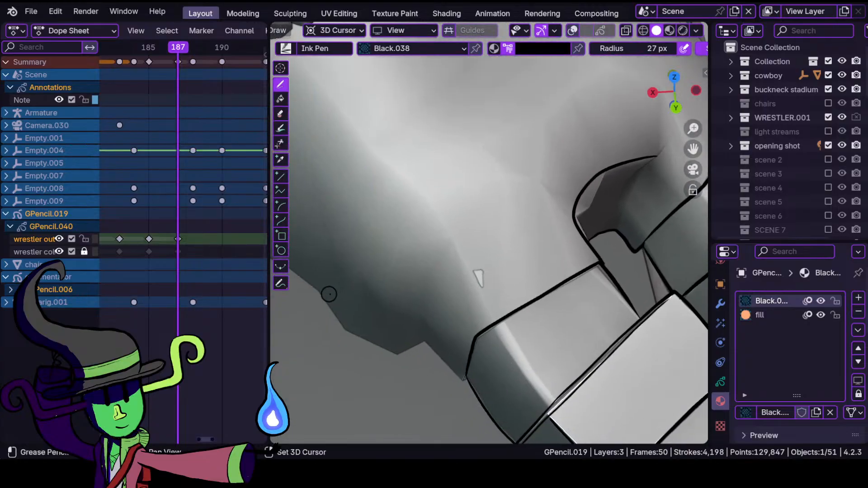
middle_click_drag(348, 314, 389, 312, "shift")
left_click_drag(351, 282, 371, 314)
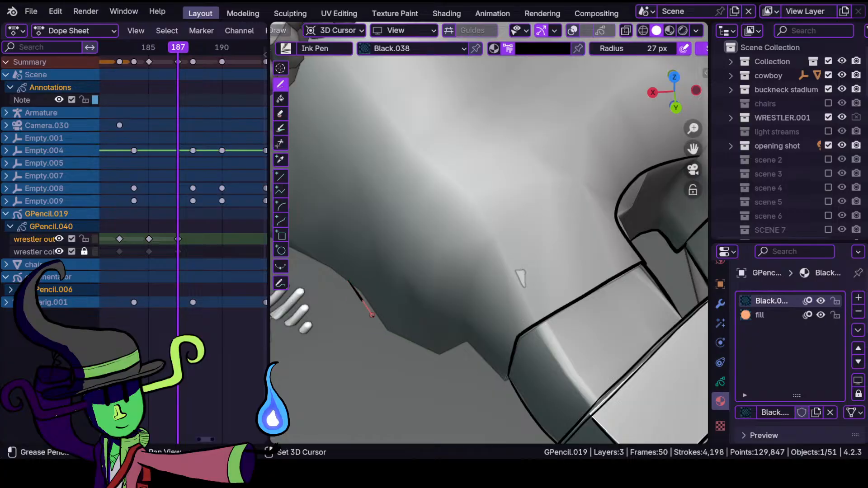
left_click_drag(479, 336, 483, 335)
mouse_move(436, 367)
middle_mouse_down("ctrl")
mouse_move(443, 337)
mouse_move(385, 239)
middle_mouse_up("ctrl")
mouse_move(397, 299)
left_mouse_down()
mouse_move(431, 336)
mouse_move(477, 362)
left_mouse_up()
- Ink the farther side's contour from the thigh seam up over the hip and torso to the base of the raised arm
middle_click_drag(476, 362, 452, 388, "ctrl")
mouse_move(508, 209)
middle_mouse_down("shift")
mouse_move(418, 333)
mouse_move(449, 256)
mouse_move(490, 297)
middle_mouse_up("shift")
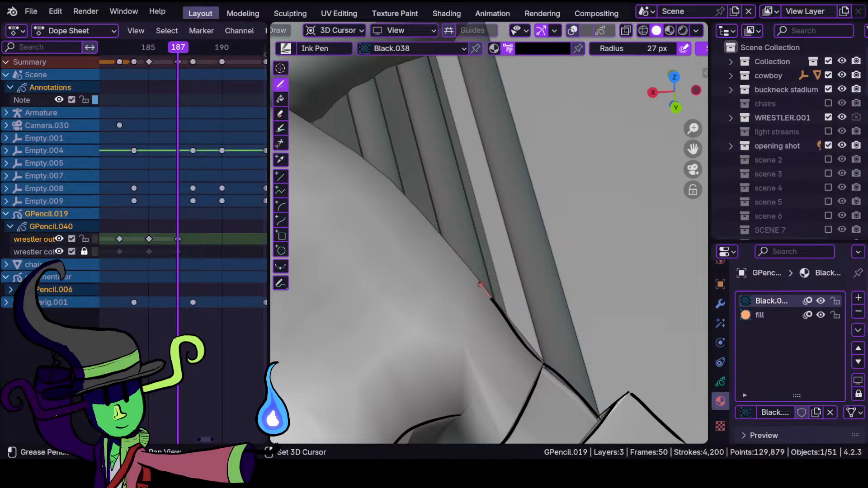
left_click_drag(361, 158, 360, 157)
middle_click_drag(351, 171, 482, 292, "shift")
middle_click_drag(355, 249, 431, 291, "shift")
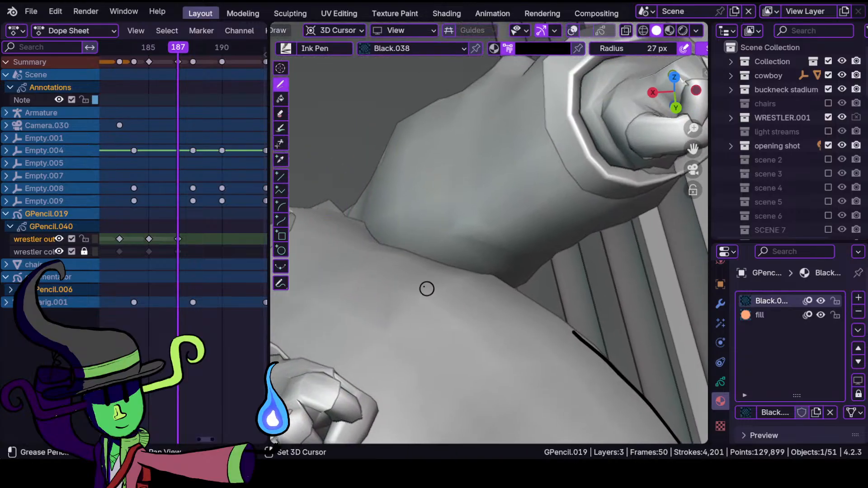
left_click_drag(342, 212, 358, 223)
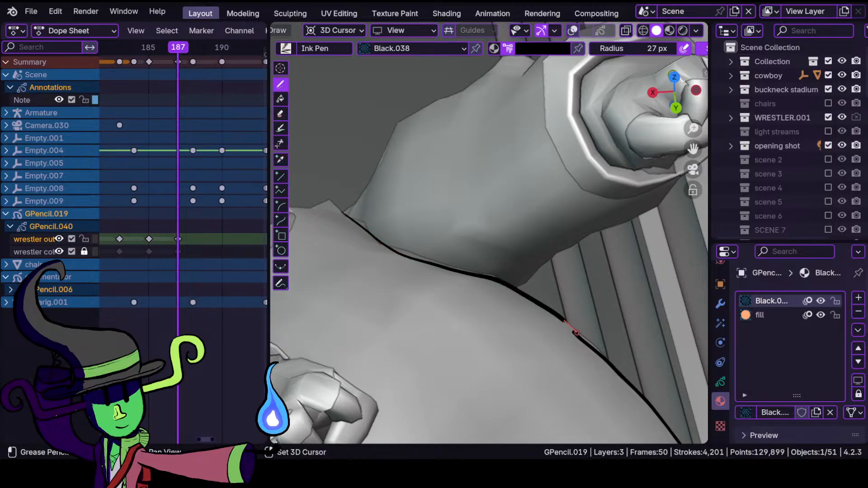
left_click_drag(588, 345, 589, 346, "shift")
- Ink the torso's neck-side edge above the nearer arm and connect it across the shoulder peak to the farther torso contour
mouse_move(405, 231)
middle_mouse_down("ctrl")
mouse_move(429, 337)
mouse_move(419, 266)
mouse_move(457, 273)
mouse_move(525, 238)
mouse_move(492, 242)
middle_mouse_up("ctrl")
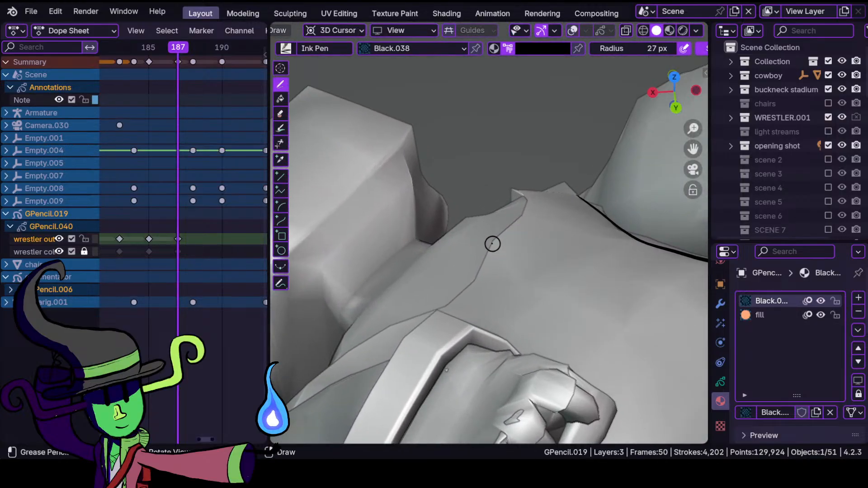
scroll(447, 280, "up", 2)
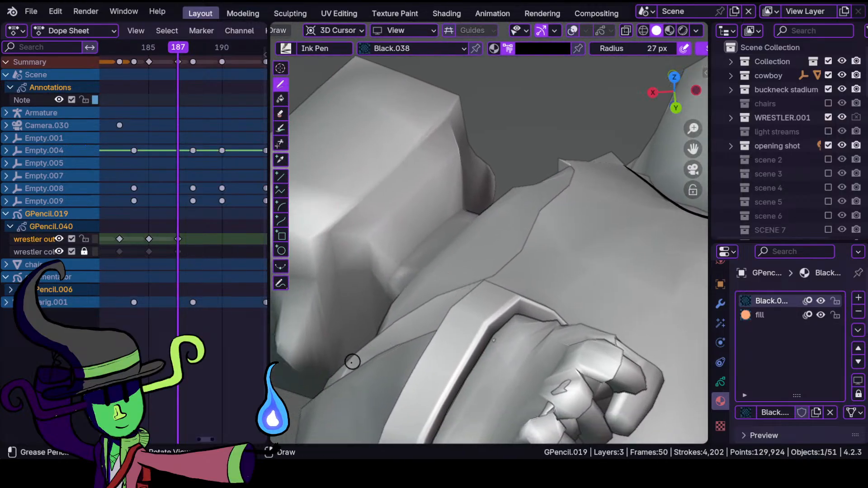
right_click(322, 390, "shift")
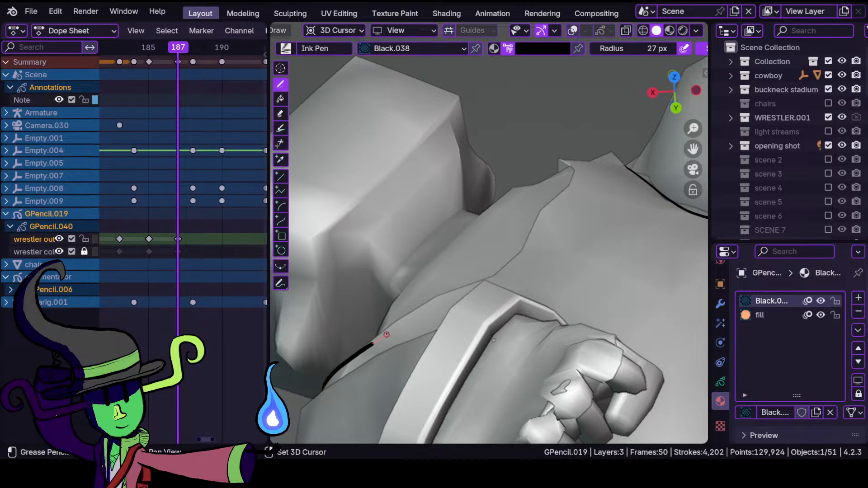
left_click_drag(385, 335, 437, 299)
left_click_drag(481, 273, 524, 238)
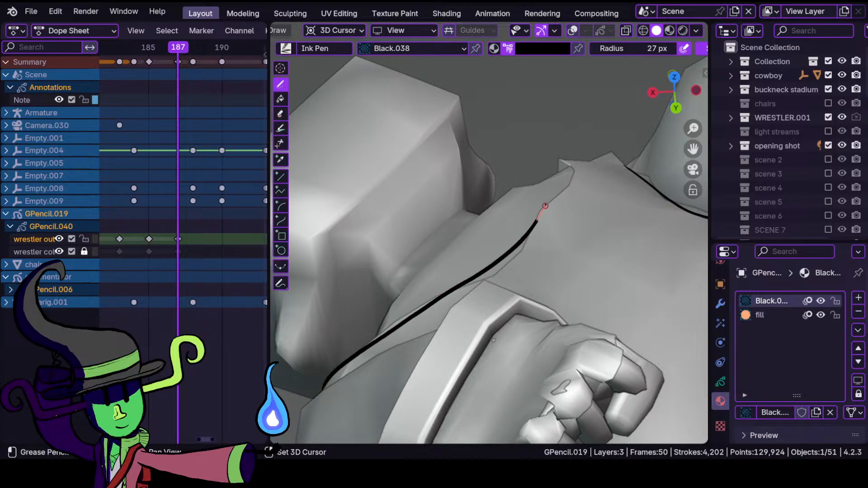
left_click_drag(559, 161, 559, 160)
mouse_move(571, 176)
middle_mouse_down("shift")
mouse_move(488, 242)
mouse_move(488, 213)
middle_mouse_up("shift")
left_click_drag(457, 250, 532, 233)
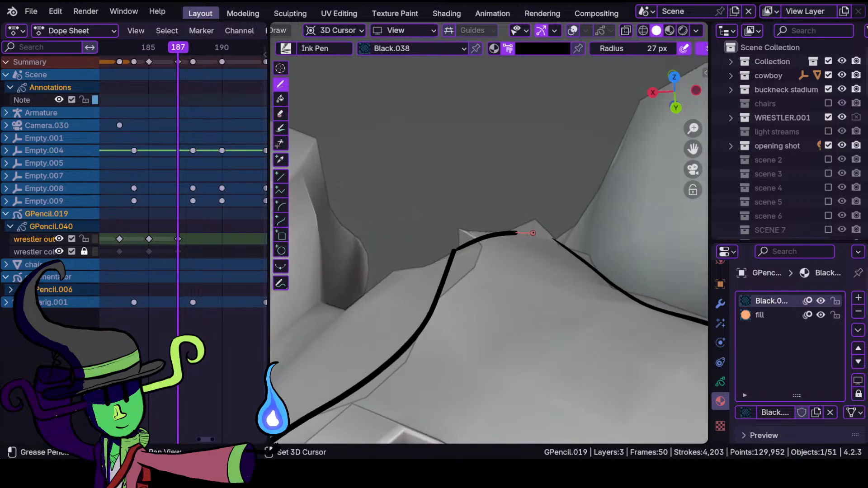
left_click_drag(594, 270, 571, 258)
- Ink the torso's lower contour from the nearer arm down to the hip line
middle_click_drag(571, 257, 499, 364, "ctrl")
mouse_move(470, 312)
middle_mouse_down("ctrl")
mouse_move(513, 376)
mouse_move(479, 300)
mouse_move(504, 249)
middle_mouse_up("ctrl")
middle_click_drag(509, 326, 503, 227, "shift")
middle_click_drag(356, 270, 461, 302, "shift")
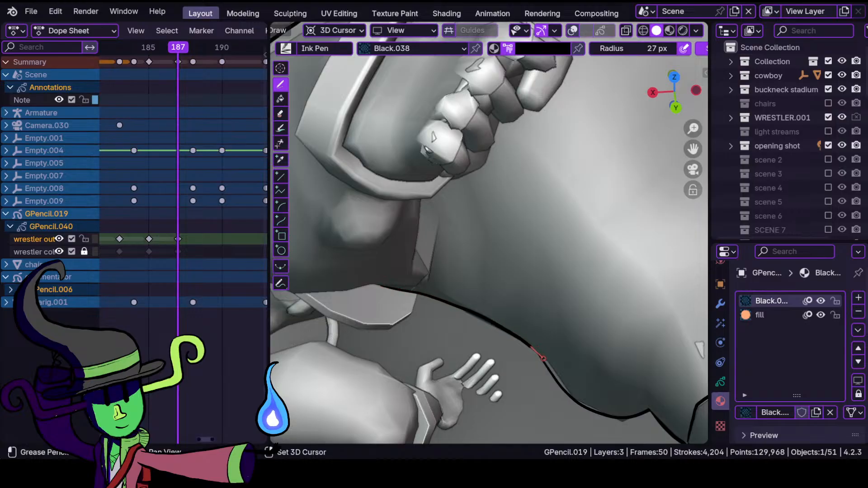
left_click_drag(562, 389, 567, 397, "shift")
- Ink the nearer arm's outline from the upper side of the cuff around the elbow and back up to the cuff's underside
mouse_move(431, 289)
middle_mouse_down("ctrl")
mouse_move(442, 356)
mouse_move(440, 263)
middle_mouse_up("ctrl")
middle_click_drag(367, 228, 456, 320, "shift")
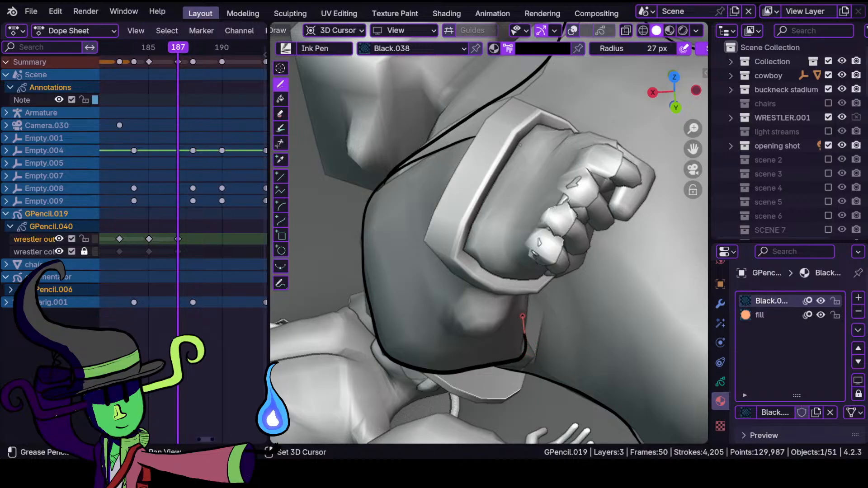
left_click_drag(533, 280, 533, 279)
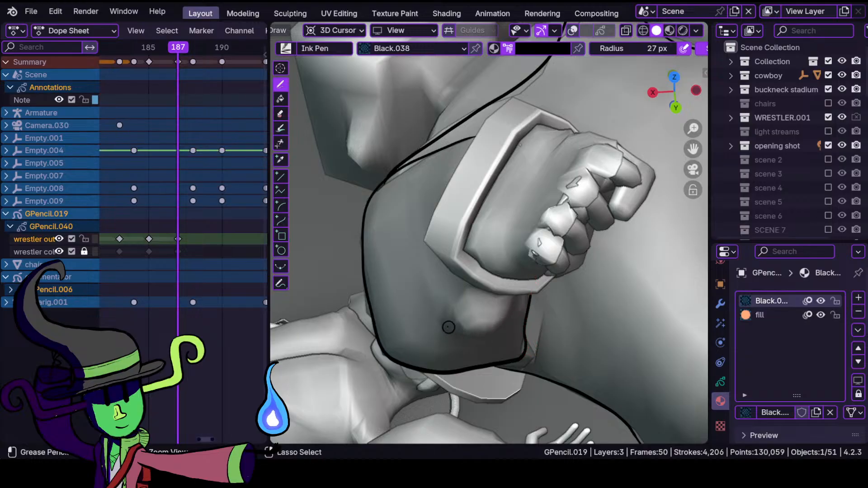
- Ink the outer contour of the nearer arm's wrist cuff, ending on both sides at the fist
scroll(452, 271, "up", 2)
scroll(457, 282, "down", 1)
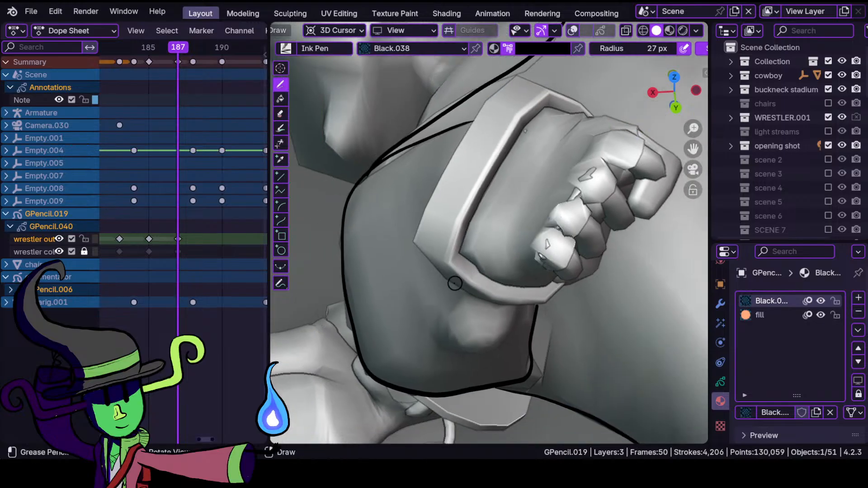
middle_click_drag(449, 188, 408, 177)
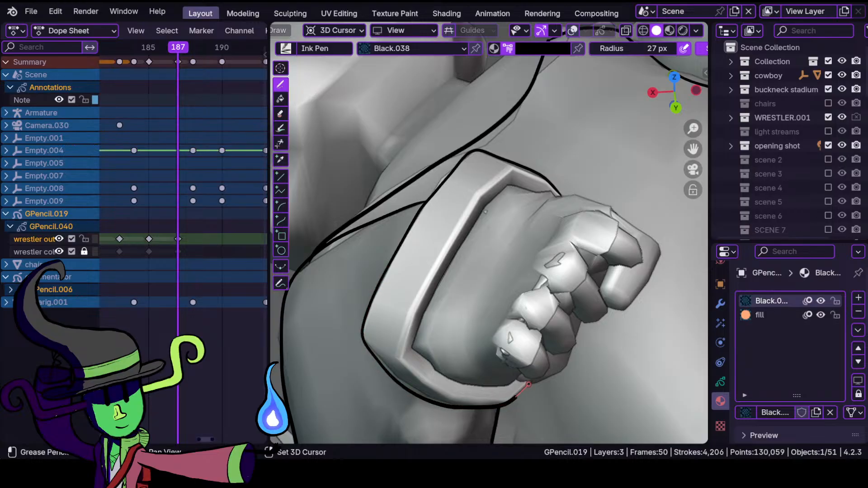
left_click_drag(536, 374, 540, 370, "shift")
- Ink the inner edge of the wrist cuff where it meets the back of the nearer hand
mouse_move(441, 351)
middle_mouse_down("ctrl")
mouse_move(457, 298)
mouse_move(452, 316)
middle_mouse_up("ctrl")
mouse_move(475, 250)
middle_mouse_down("ctrl")
mouse_move(472, 301)
mouse_move(488, 218)
mouse_move(449, 196)
middle_mouse_up("ctrl")
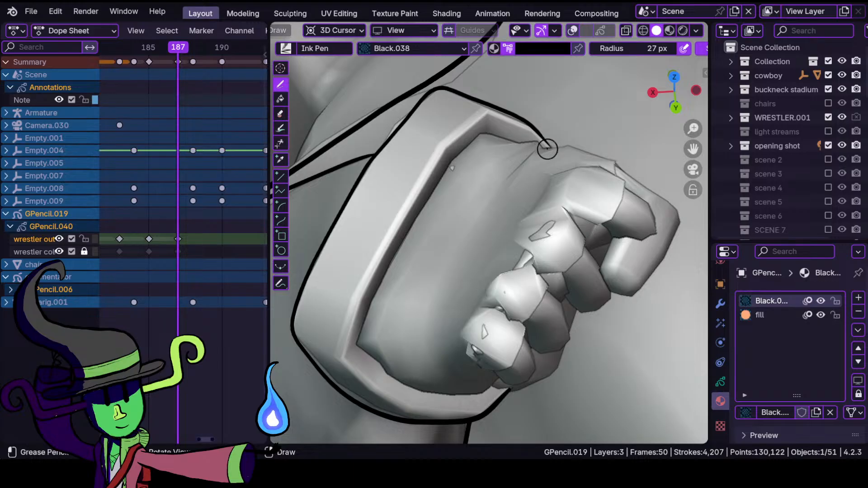
mouse_move(480, 132)
left_mouse_down("shift")
mouse_move(450, 167)
mouse_move(373, 304)
left_mouse_up("shift")
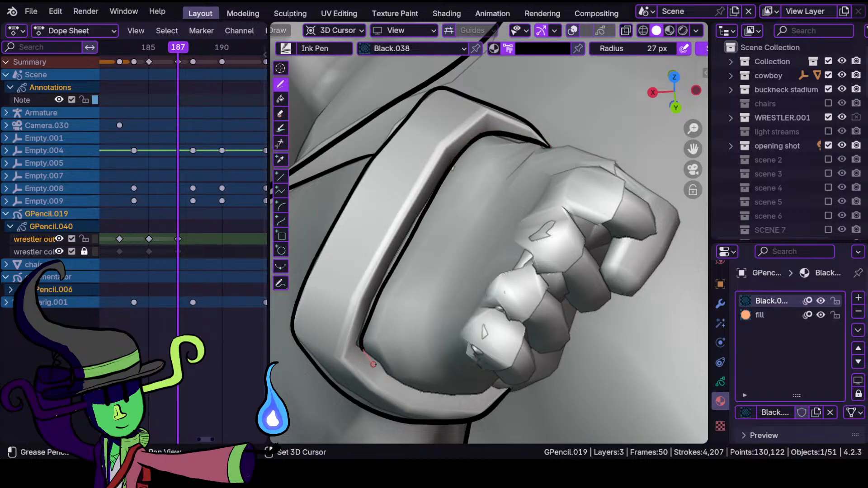
mouse_move(407, 384)
left_mouse_down("shift")
mouse_move(453, 396)
mouse_move(483, 391)
left_mouse_up("shift")
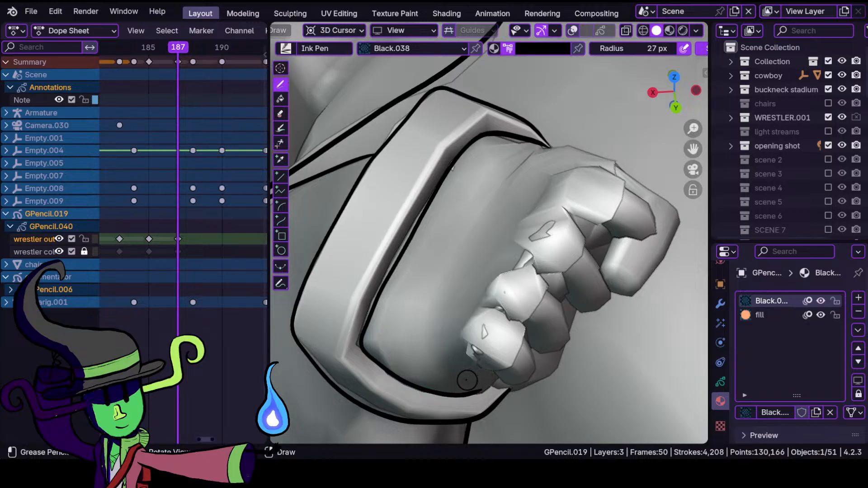
- Ink the outline of the nearer fist's curled index finger from the knuckle gap around the fingertip and back over the top
mouse_move(558, 201)
middle_mouse_down()
mouse_move(473, 183)
mouse_move(496, 170)
middle_mouse_up()
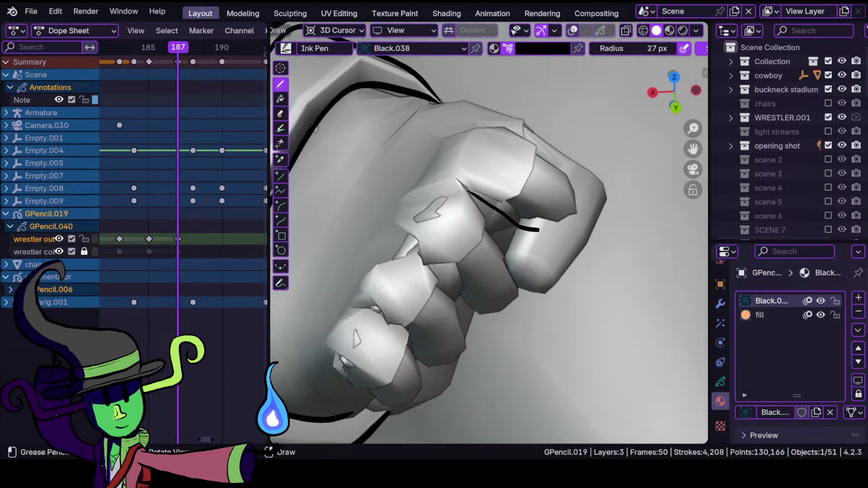
left_click_drag(526, 146, 475, 128)
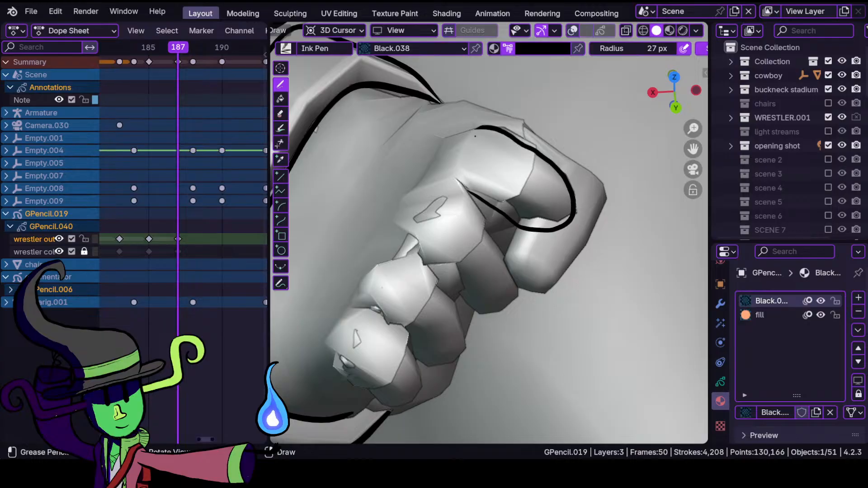
mouse_move(434, 248)
middle_mouse_down("ctrl")
mouse_move(473, 335)
mouse_move(480, 246)
middle_mouse_up("ctrl")
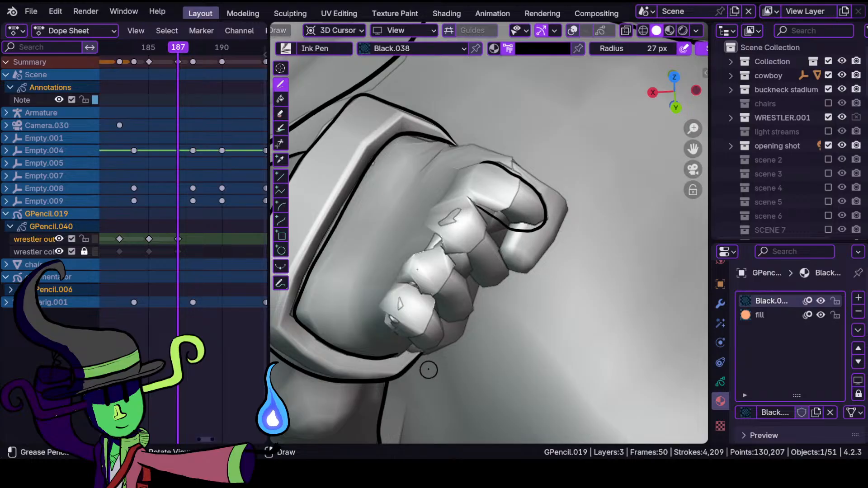
- Return to the camera view and ink the curved contour of the little finger's lower segment
middle_click_drag(427, 367, 482, 253)
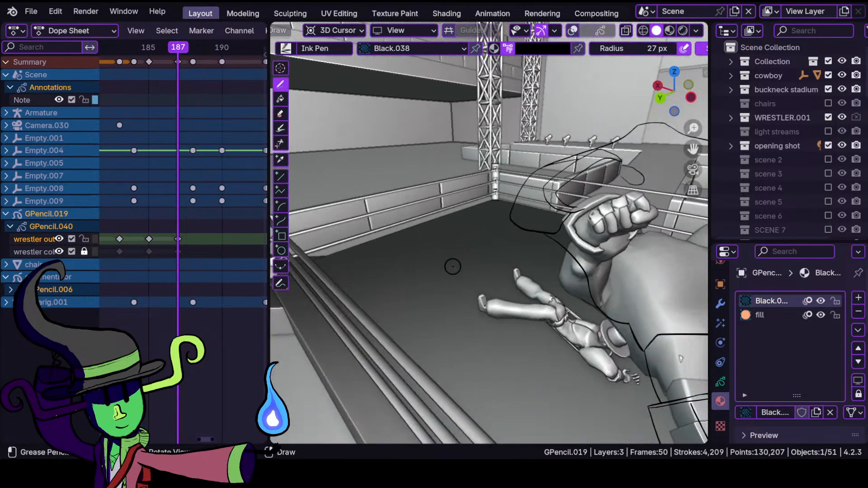
key("KP_0")
middle_click_drag(442, 324, 462, 278, "ctrl")
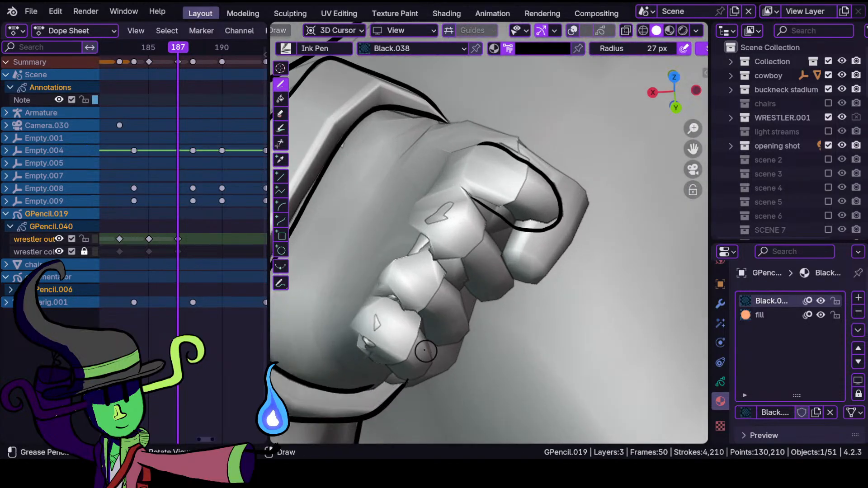
mouse_move(407, 378)
left_mouse_down()
mouse_move(380, 387)
mouse_move(388, 369)
left_mouse_up()
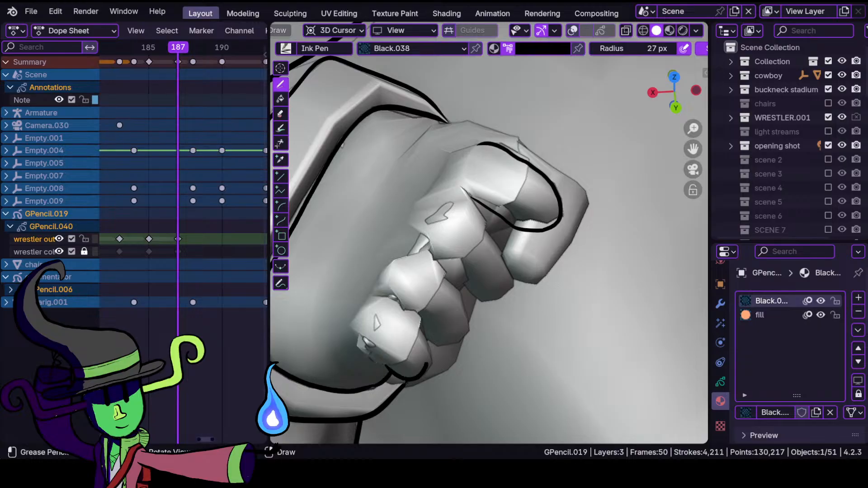
left_click_drag(427, 333, 423, 322)
- Ink the rounded contour of the ring finger's lower segment and the joint line across the little finger
mouse_move(403, 286)
middle_mouse_down("ctrl")
mouse_move(432, 362)
mouse_move(409, 258)
middle_mouse_up("ctrl")
middle_click_drag(425, 209, 474, 220, "ctrl")
mouse_move(540, 296)
left_mouse_down()
mouse_move(540, 248)
mouse_move(507, 202)
left_mouse_up()
left_click_drag(428, 331, 438, 325)
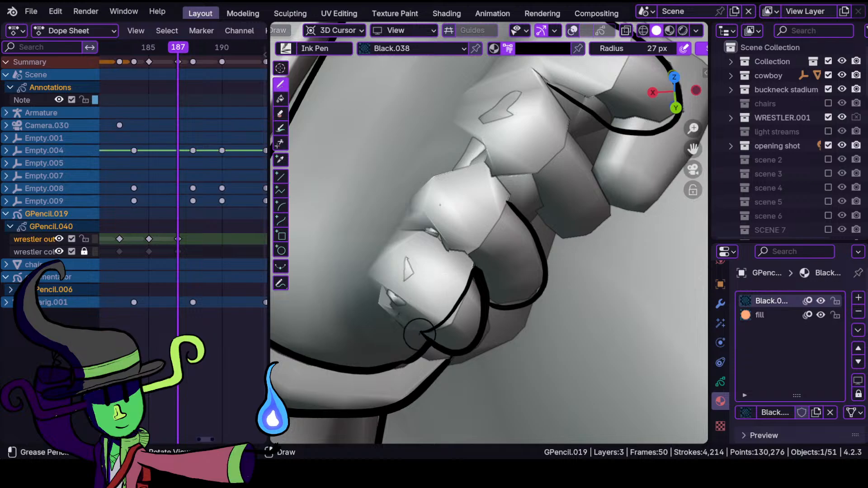
- Ink the knuckle arcs over the little and ring fingers and the joint line across the ring finger
mouse_move(472, 265)
left_mouse_down()
mouse_move(434, 229)
mouse_move(375, 238)
left_mouse_up()
mouse_move(511, 199)
left_mouse_down()
mouse_move(463, 163)
mouse_move(411, 186)
left_mouse_up()
left_click_drag(473, 258, 509, 201)
- Ink the rounded knuckle contour of the nearer fist's middle finger, from the finger gap up over the knuckle
mouse_move(488, 206)
middle_mouse_down("ctrl")
mouse_move(465, 248)
mouse_move(518, 158)
mouse_move(458, 240)
middle_mouse_up("ctrl")
middle_click_drag(449, 281, 471, 214, "ctrl")
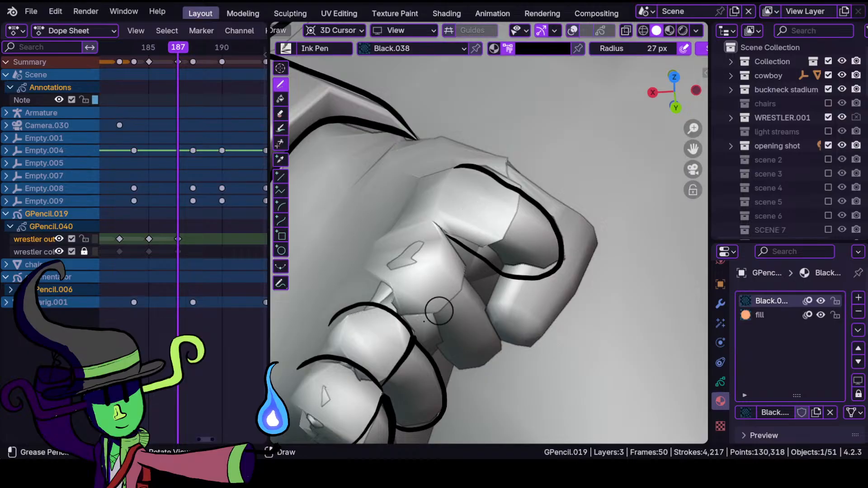
left_click_drag(412, 329, 442, 306)
left_click_drag(412, 218, 409, 217)
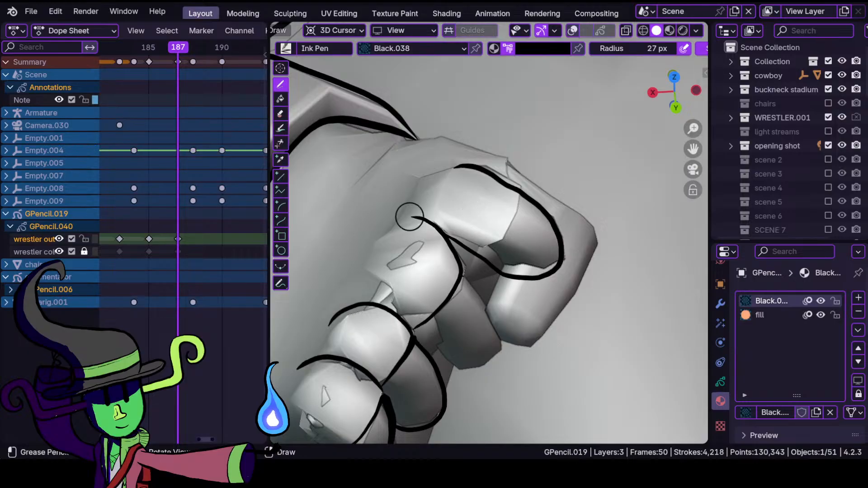
- Ink the lower segment of the middle finger along its outer side and around the rounded end
left_click_drag(464, 272, 504, 341)
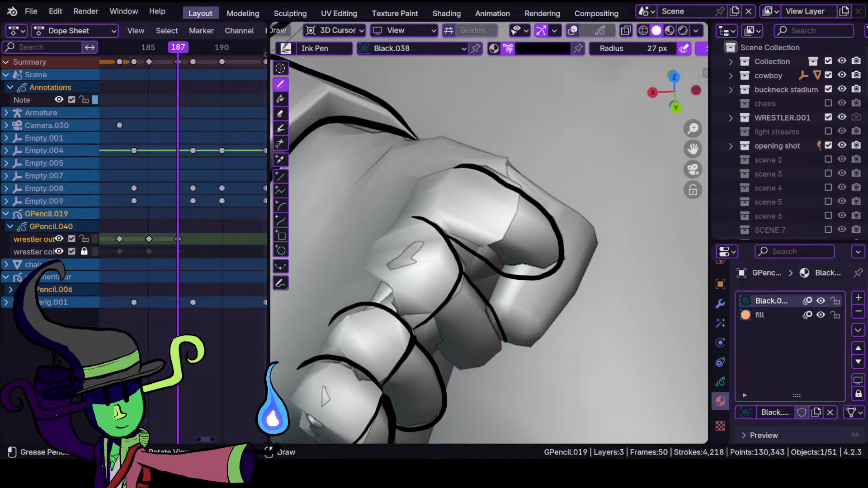
left_click_drag(419, 332, 415, 329)
mouse_move(420, 271)
middle_mouse_down("ctrl")
mouse_move(446, 368)
mouse_move(416, 333)
mouse_move(428, 277)
middle_mouse_up("ctrl")
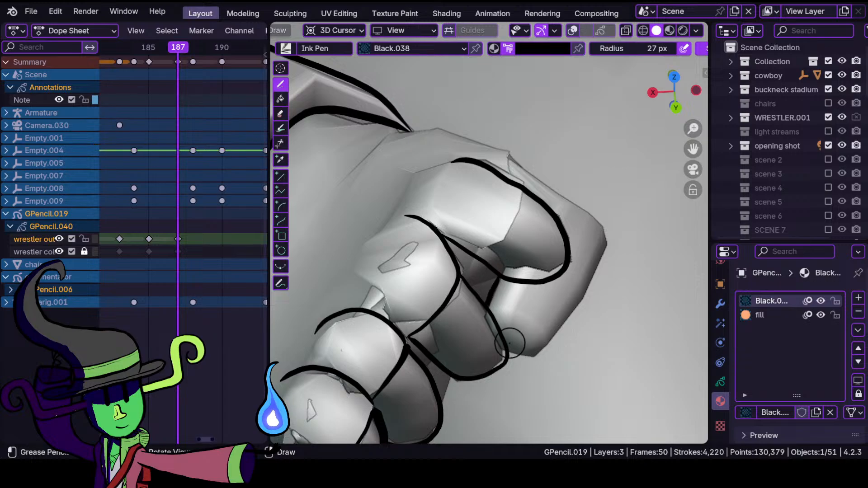
- Ink the nearer fist's outer contour behind the curled index finger and along the top of the hand to the cuff
mouse_move(510, 357)
left_mouse_down()
mouse_move(537, 358)
mouse_move(577, 305)
mouse_move(603, 247)
mouse_move(573, 204)
mouse_move(534, 176)
left_mouse_up()
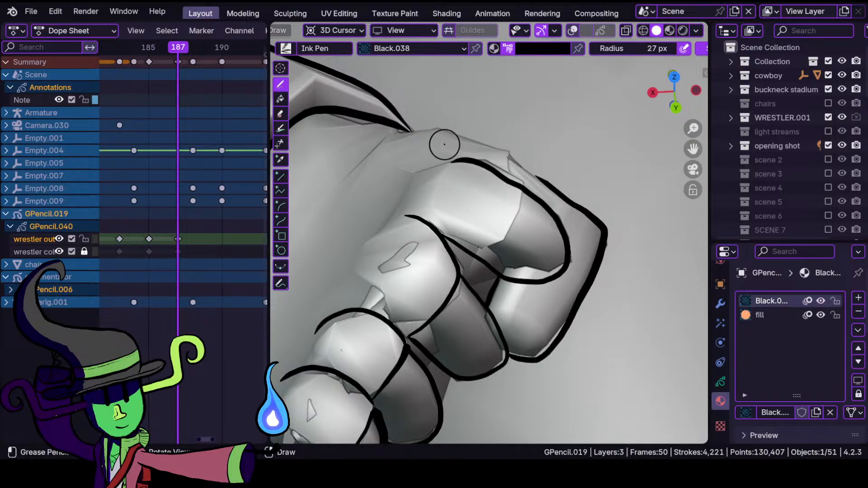
mouse_move(408, 131)
left_mouse_down("shift")
mouse_move(508, 154)
mouse_move(568, 200)
left_mouse_up("shift")
middle_click_drag(503, 195, 541, 333, "ctrl")
mouse_move(506, 230)
middle_mouse_down("ctrl")
mouse_move(497, 324)
mouse_move(478, 272)
middle_mouse_up("ctrl")
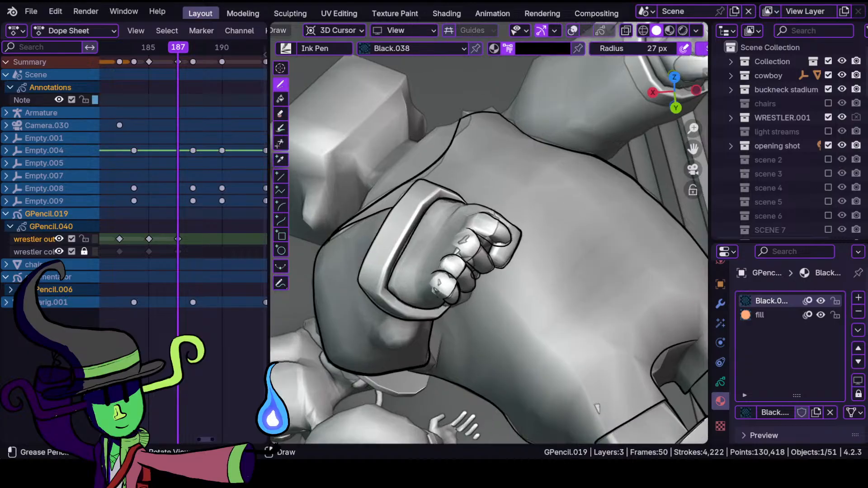
key("KP_0")
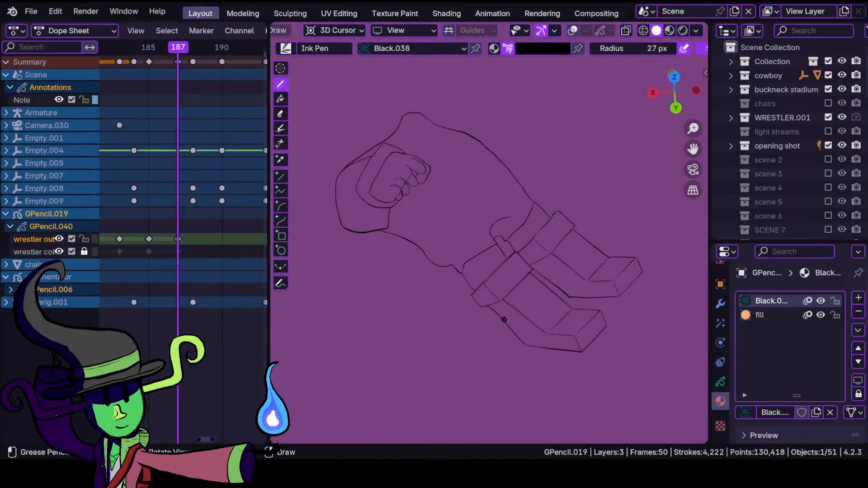
key("KP_0")
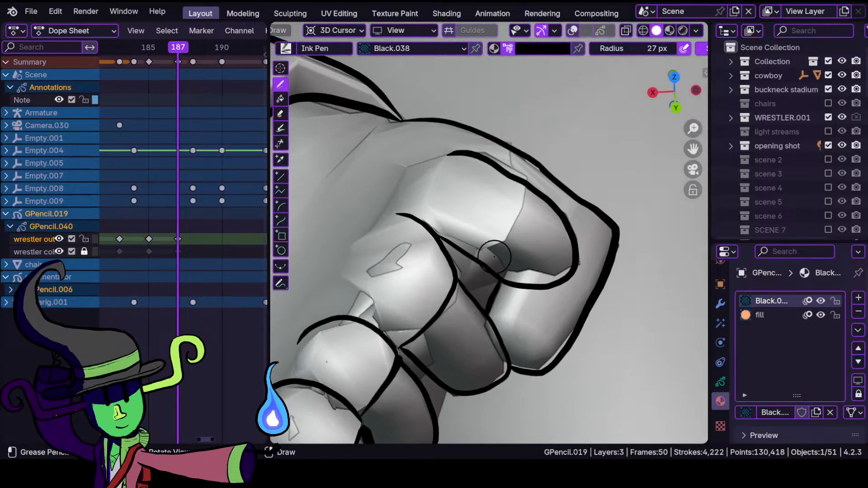
- Ink the joint line across the nearer fist's index finger
left_click_drag(480, 260, 516, 227)
middle_click_drag(499, 196, 532, 199, "ctrl")
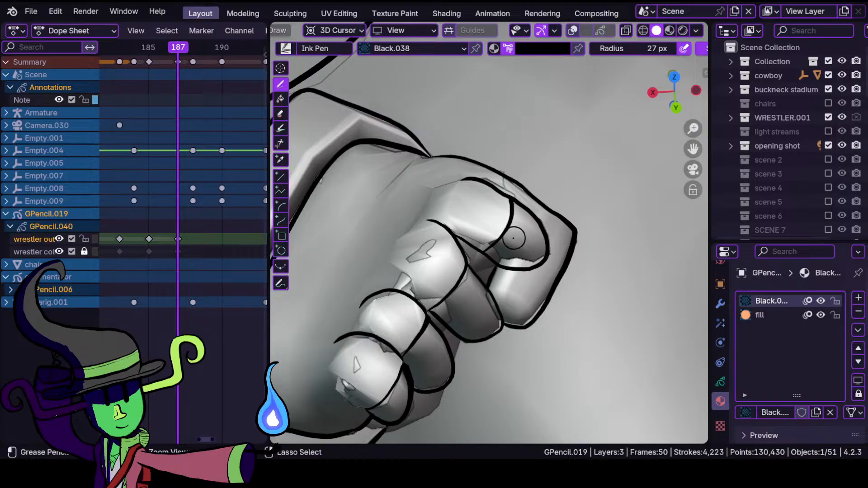
middle_click_drag(508, 242, 490, 247, "ctrl")
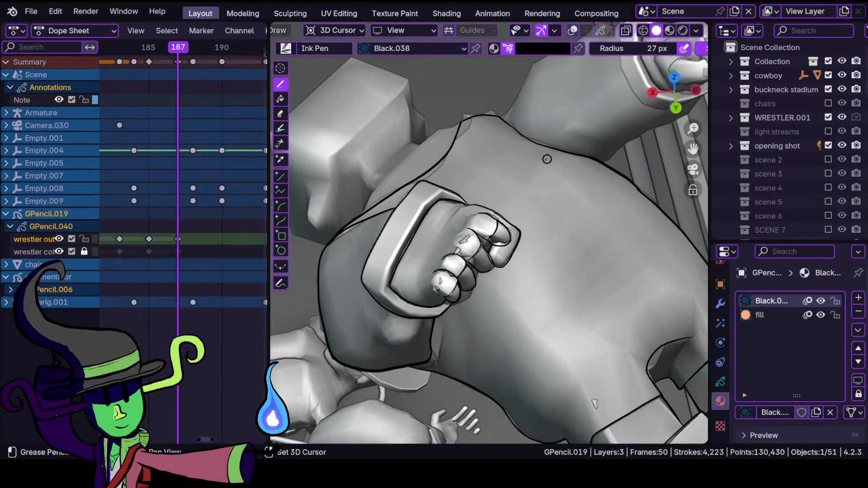
- On frame 185, ink three cross lines over the green striped strip between the blue limb and the purple torso
left_click(156, 51)
mouse_move(155, 52)
left_mouse_down()
mouse_move(164, 54)
mouse_move(153, 56)
left_mouse_up()
middle_click_drag(470, 212, 504, 244, "ctrl")
mouse_move(509, 343)
middle_mouse_down("shift")
mouse_move(455, 253)
mouse_move(468, 186)
middle_mouse_up("shift")
middle_click_drag(468, 269, 478, 196, "shift")
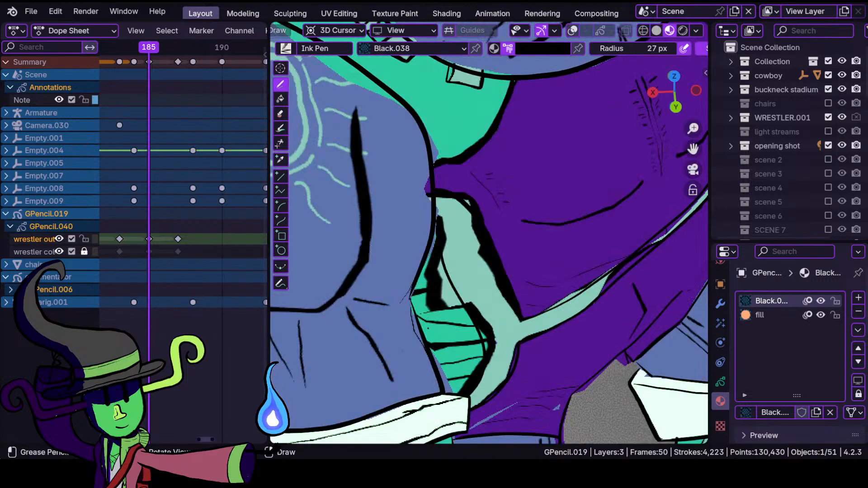
middle_click_drag(431, 335, 449, 275, "ctrl")
middle_click_drag(389, 318, 409, 254, "shift")
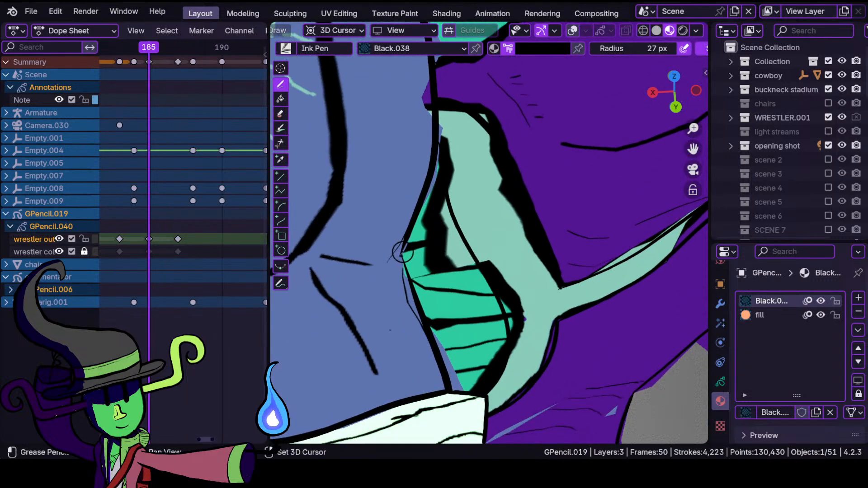
left_click_drag(476, 226, 476, 226)
left_click_drag(446, 374, 521, 356)
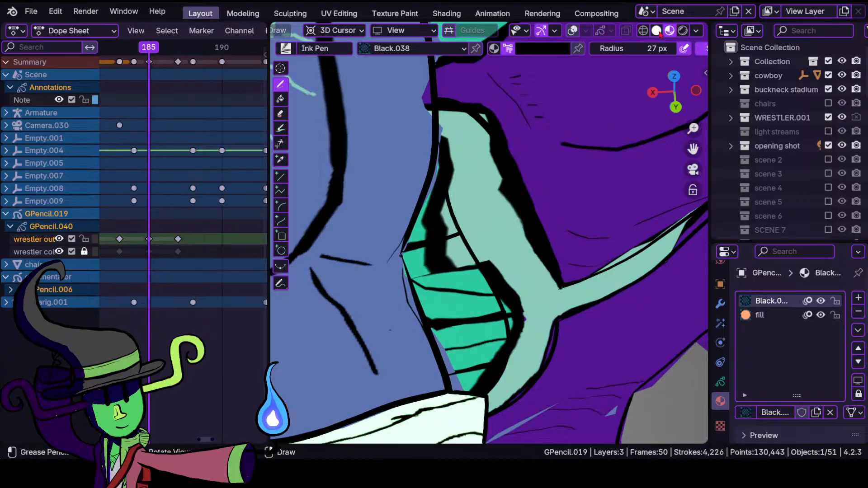
- Return the viewport to solid shading and go back to frame 187
left_click(657, 32)
mouse_move(460, 203)
middle_mouse_down("ctrl")
mouse_move(492, 284)
mouse_move(505, 147)
middle_mouse_up("ctrl")
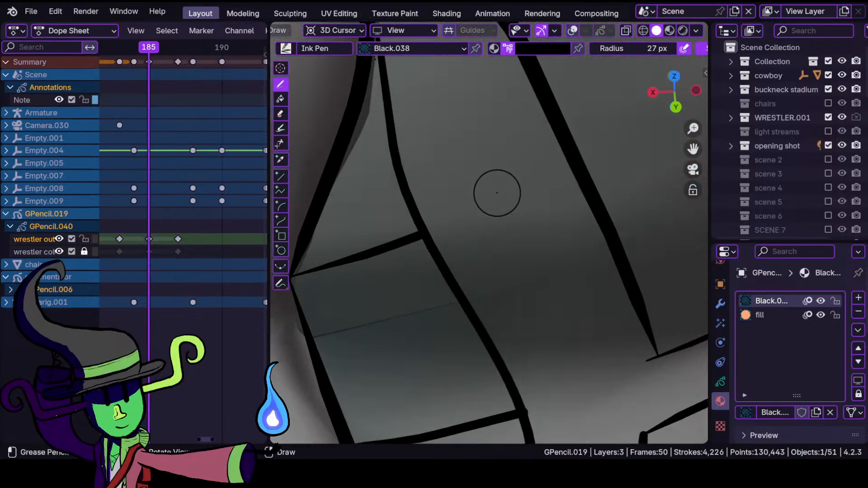
middle_click_drag(488, 212, 509, 312, "ctrl")
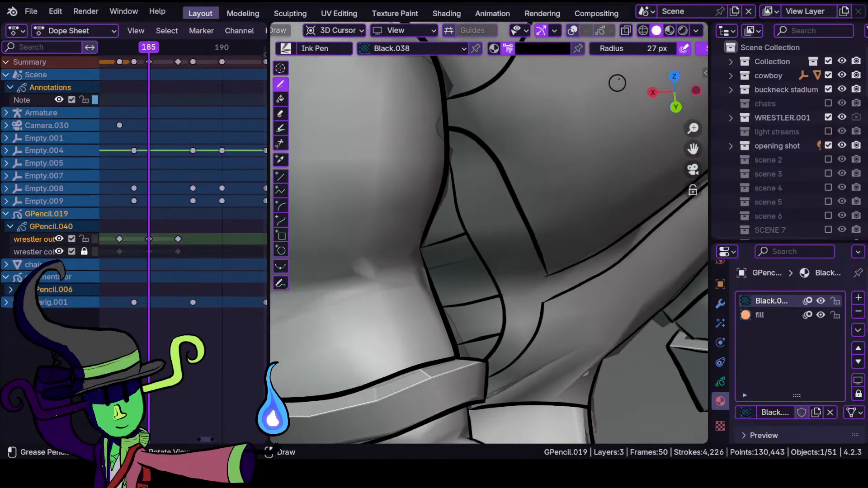
mouse_move(177, 53)
left_mouse_down()
mouse_move(165, 59)
mouse_move(179, 60)
left_mouse_up()
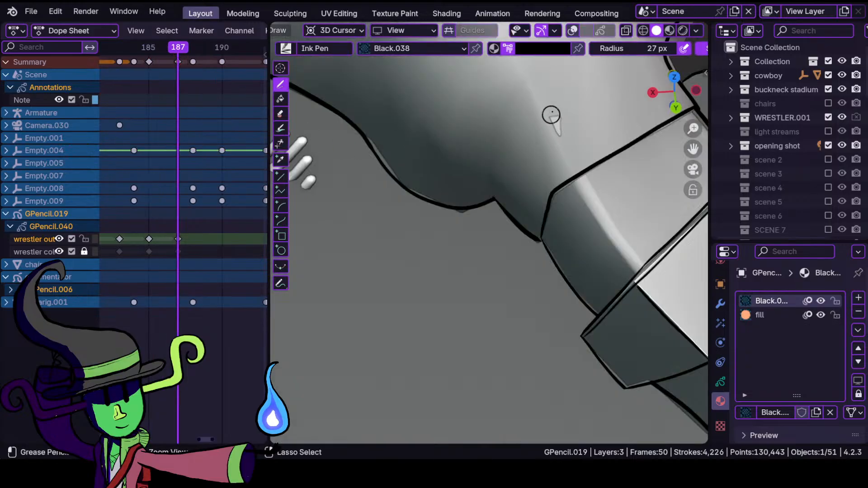
- Ink the upper contour of the farther arm from the shoulder over the elbow bump to the cuff
middle_click_drag(550, 120, 519, 219, "ctrl")
middle_click_drag(480, 141, 492, 257, "shift")
middle_click_drag(492, 257, 529, 209, "ctrl")
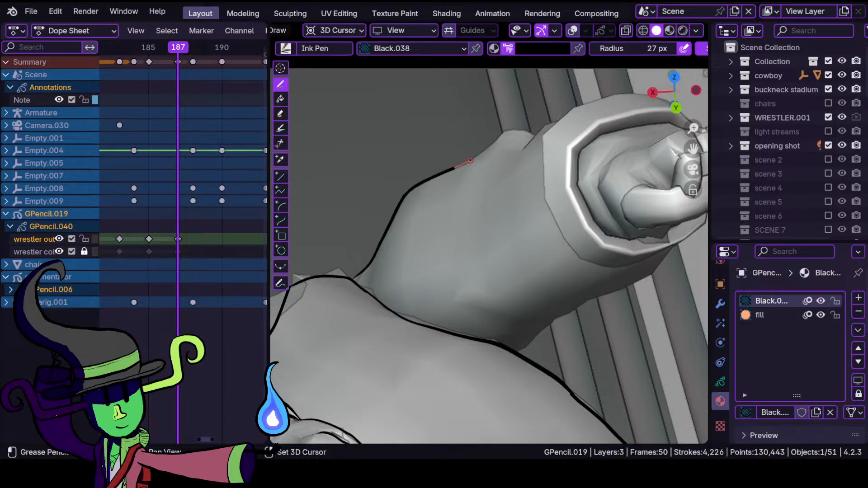
left_click_drag(489, 147, 491, 146)
mouse_move(484, 176)
middle_mouse_down("ctrl")
mouse_move(508, 155)
mouse_move(501, 227)
mouse_move(510, 197)
middle_mouse_up("ctrl")
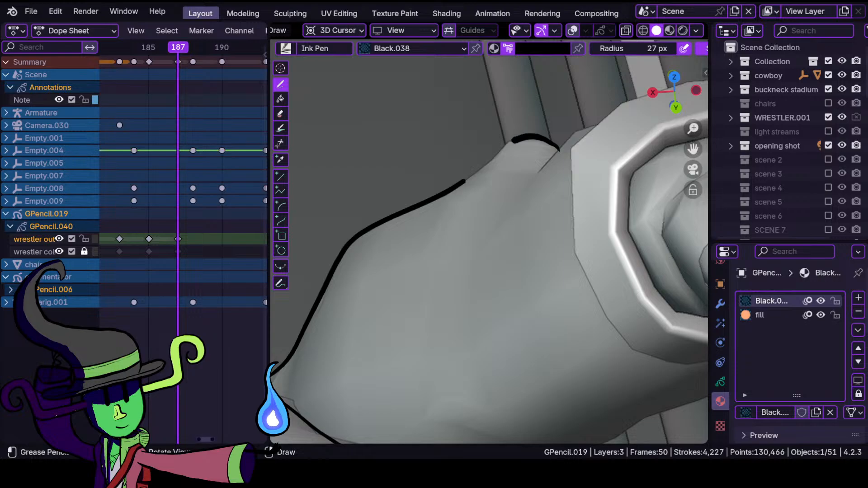
mouse_move(493, 174)
middle_mouse_down("ctrl")
mouse_move(498, 248)
mouse_move(532, 162)
mouse_move(432, 269)
mouse_move(433, 259)
middle_mouse_up("ctrl")
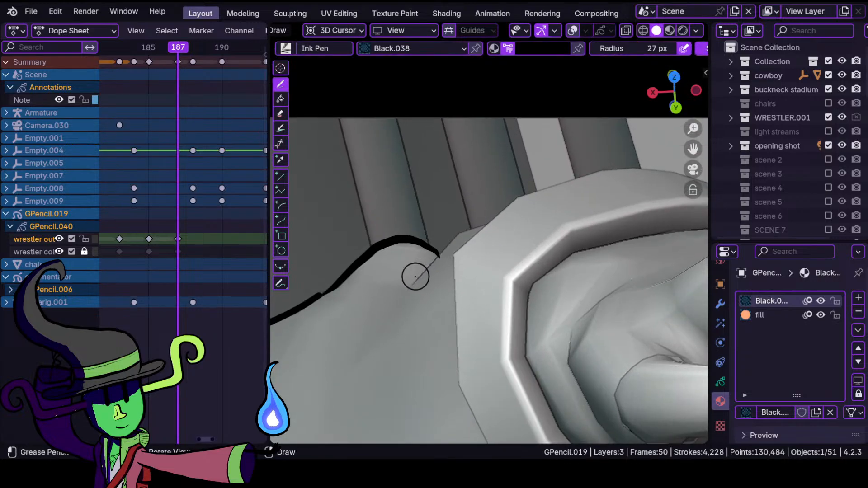
left_click_drag(490, 222, 492, 221)
- Ink the underside contour of the farther arm from the torso line to the lower edge of the cuff
mouse_move(466, 268)
middle_mouse_down("ctrl")
mouse_move(478, 357)
mouse_move(495, 373)
mouse_move(488, 286)
middle_mouse_up("ctrl")
middle_click_drag(471, 339, 443, 210, "shift")
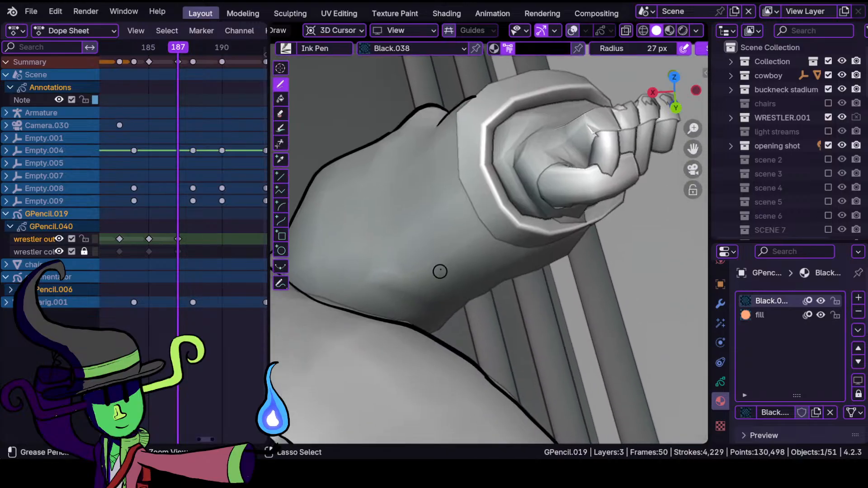
middle_click_drag(439, 271, 447, 239, "ctrl")
middle_click_drag(457, 311, 473, 240, "shift")
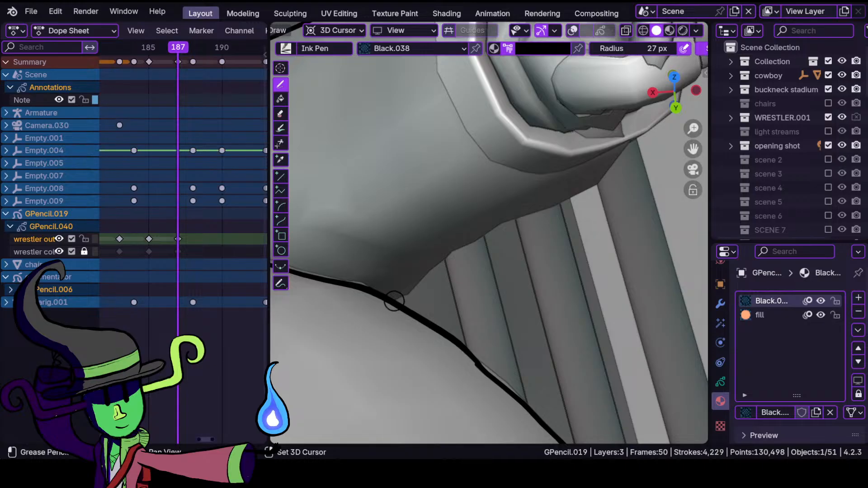
left_click_drag(472, 241, 474, 240)
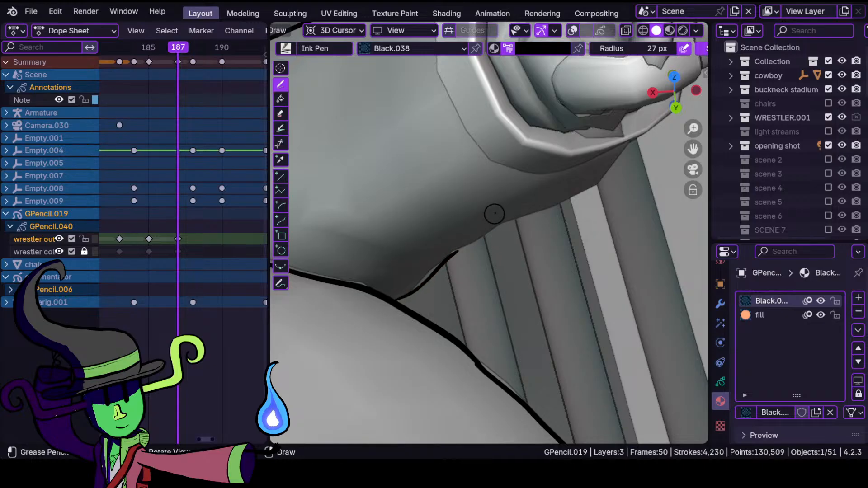
middle_click_drag(518, 210, 436, 271, "shift")
left_click_drag(548, 204, 548, 205)
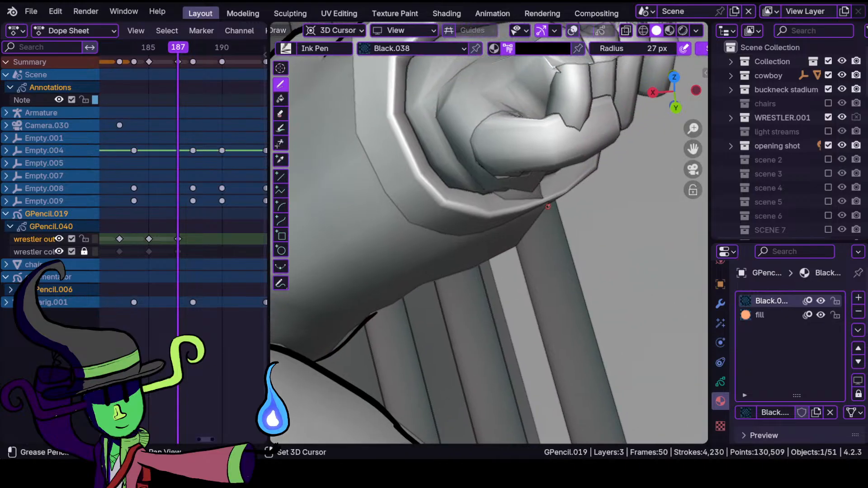
left_click_drag(364, 320, 363, 320)
mouse_move(415, 279)
middle_mouse_down("ctrl")
mouse_move(420, 353)
mouse_move(426, 271)
middle_mouse_up("ctrl")
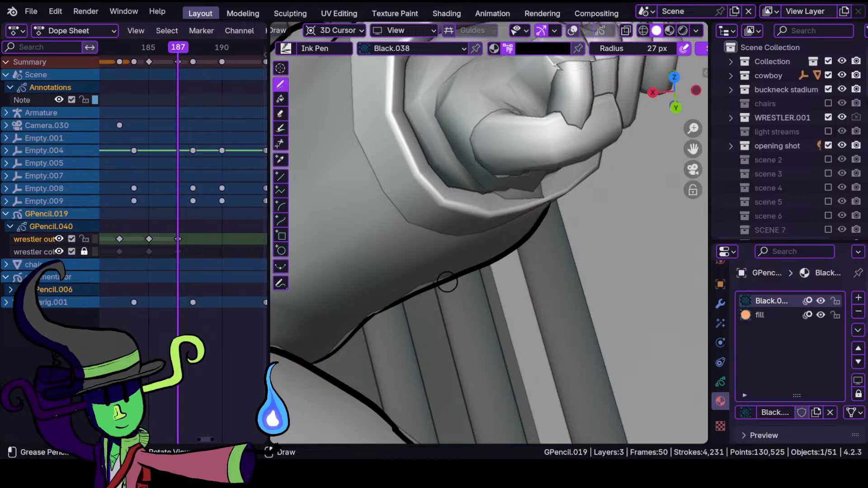
- Ink the outer contour of the farther arm's cuff and the front rim around its opening
mouse_move(512, 120)
middle_mouse_down("ctrl")
mouse_move(501, 219)
mouse_move(494, 187)
mouse_move(507, 170)
mouse_move(503, 238)
mouse_move(492, 217)
mouse_move(495, 253)
mouse_move(492, 213)
mouse_move(499, 230)
mouse_move(442, 266)
middle_mouse_up("ctrl")
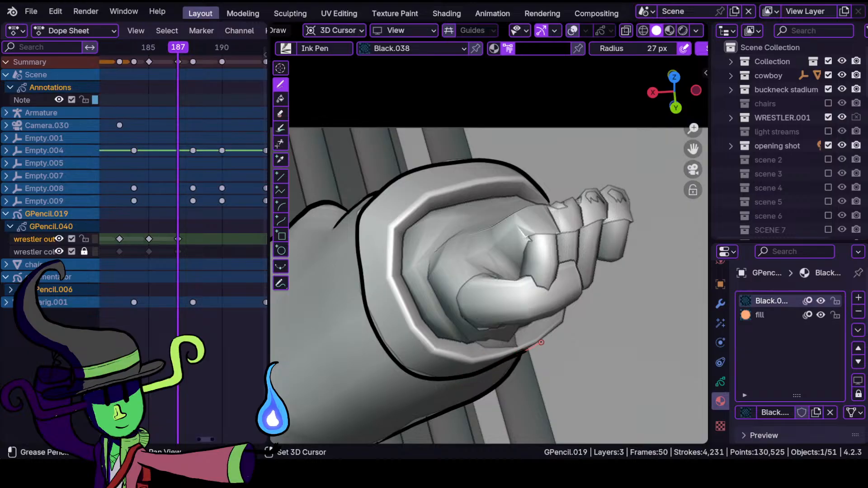
left_click_drag(571, 294, 569, 290, "shift")
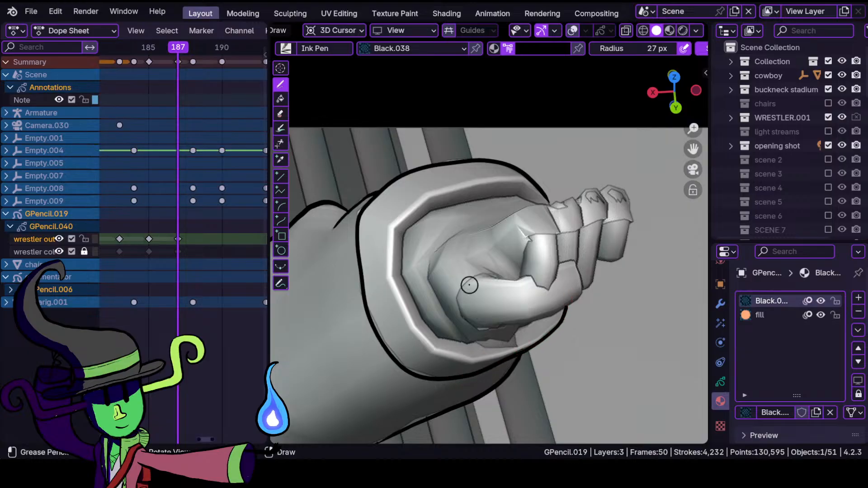
mouse_move(446, 270)
middle_mouse_down("ctrl")
mouse_move(453, 306)
mouse_move(450, 256)
mouse_move(465, 230)
mouse_move(489, 257)
mouse_move(473, 269)
middle_mouse_up("ctrl")
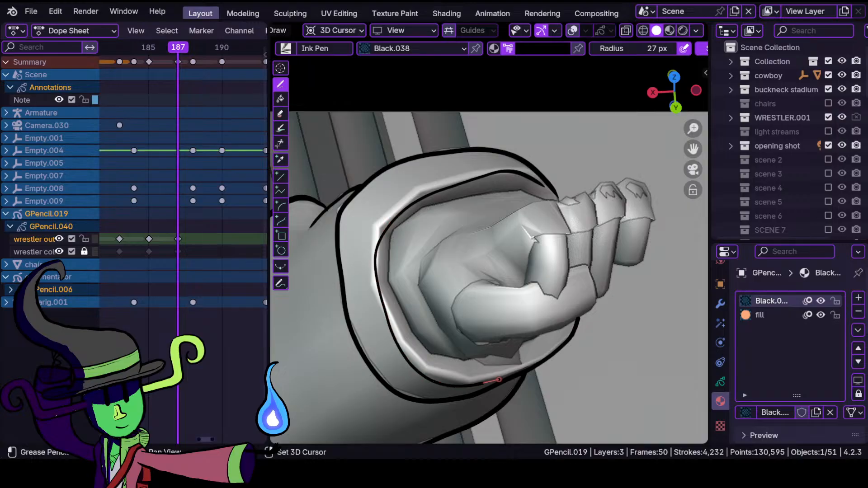
left_click_drag(547, 361, 533, 377)
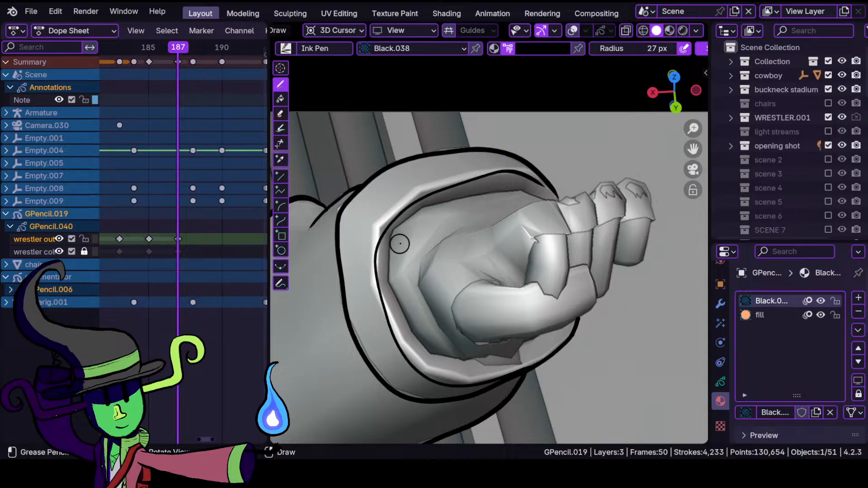
- Ink the inner edge of the cuff opening around the farther hand, ending below the thumb
middle_click_drag(451, 237, 438, 198, "ctrl")
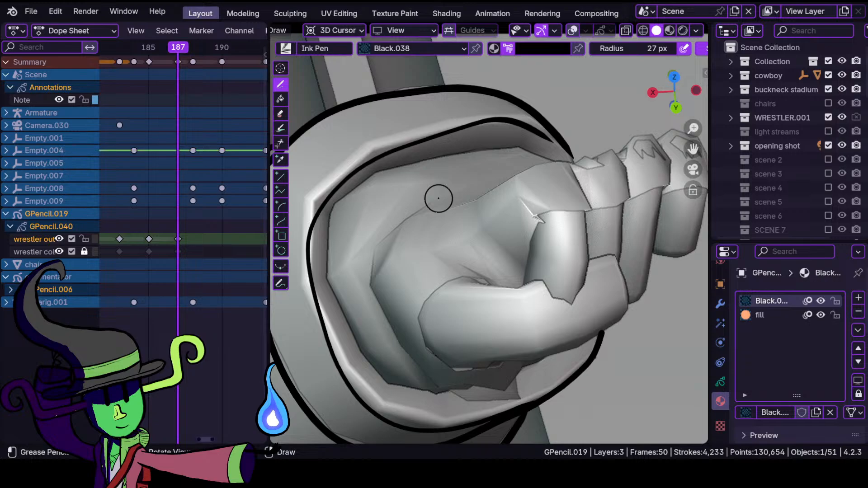
mouse_move(475, 221)
middle_mouse_down("ctrl")
mouse_move(470, 282)
mouse_move(459, 218)
middle_mouse_up("ctrl")
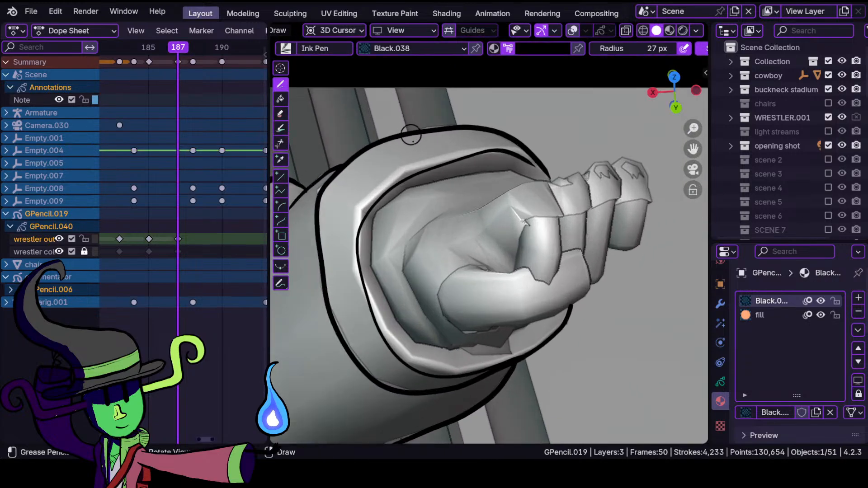
middle_click_drag(461, 188, 479, 175, "ctrl")
right_click(545, 171, "shift")
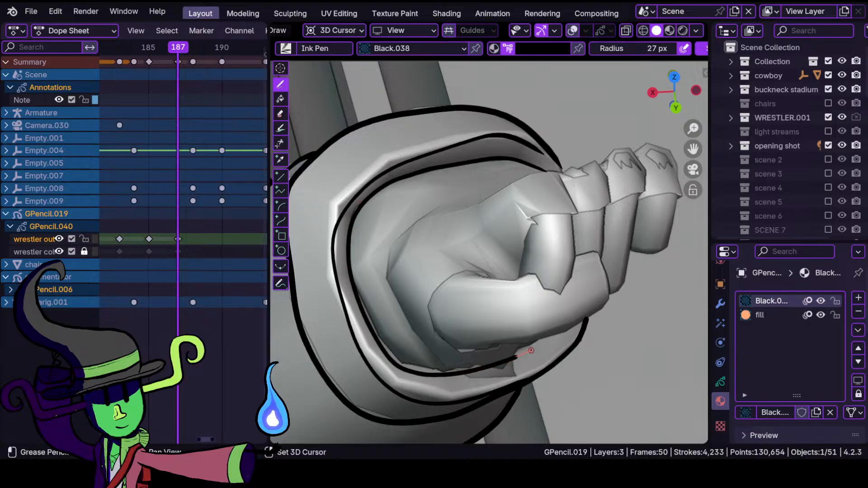
- Ink the closed outline of the farther fist's thumb
mouse_move(457, 252)
middle_mouse_down("ctrl")
mouse_move(498, 333)
mouse_move(487, 266)
mouse_move(462, 262)
mouse_move(484, 195)
mouse_move(468, 294)
mouse_move(458, 253)
mouse_move(398, 230)
middle_mouse_up("ctrl")
mouse_move(418, 264)
middle_mouse_down("ctrl")
mouse_move(409, 306)
mouse_move(417, 258)
middle_mouse_up("ctrl")
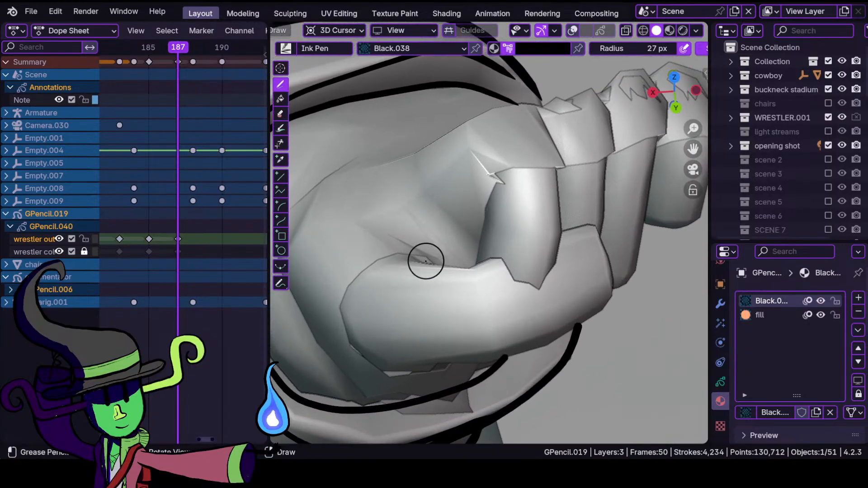
mouse_move(434, 260)
left_mouse_down("shift")
mouse_move(398, 251)
mouse_move(344, 271)
mouse_move(344, 343)
mouse_move(408, 377)
left_mouse_up("shift")
left_click_drag(476, 363, 582, 321, "shift")
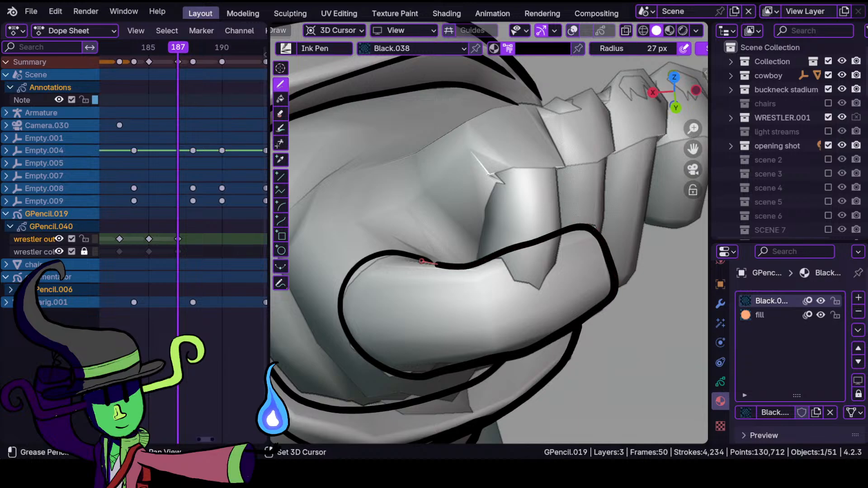
left_click_drag(408, 254, 420, 261, "shift")
mouse_move(421, 260)
middle_mouse_down()
mouse_move(430, 286)
mouse_move(422, 279)
middle_mouse_up()
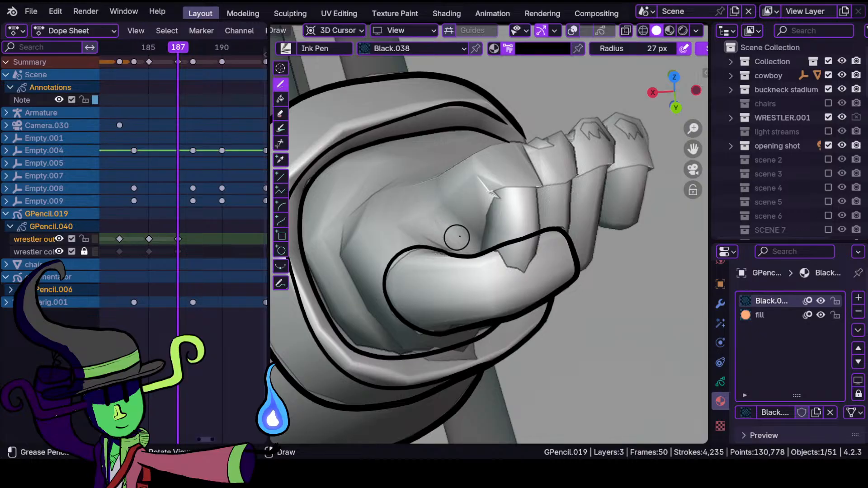
- Ink both side edges of the farther fist's index finger from the knuckle down to the thumb outline
middle_click_drag(524, 234, 534, 171, "ctrl")
middle_click_drag(482, 197, 461, 240, "shift")
left_click_drag(545, 278, 547, 256)
left_click_drag(457, 308, 456, 292)
left_click_drag(484, 231, 483, 234)
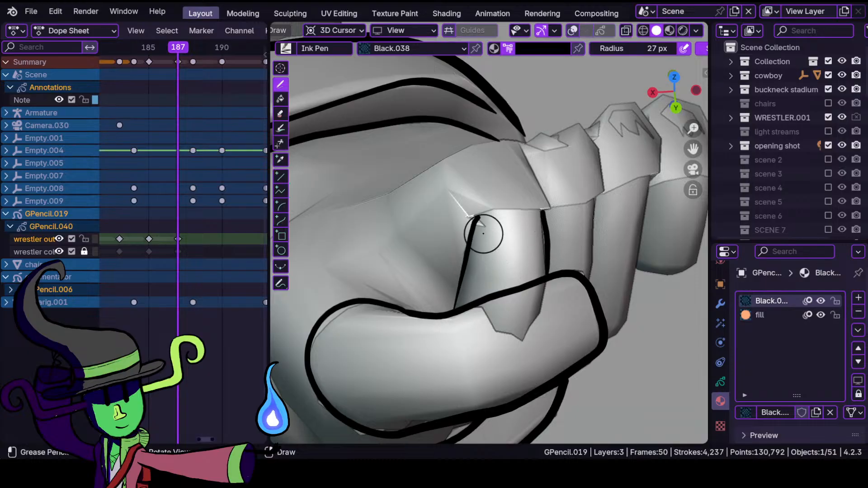
- Ink the crease across the farther fist's index finger and the knuckle's outer edge up to the cuff opening
scroll(465, 244, "up", 5)
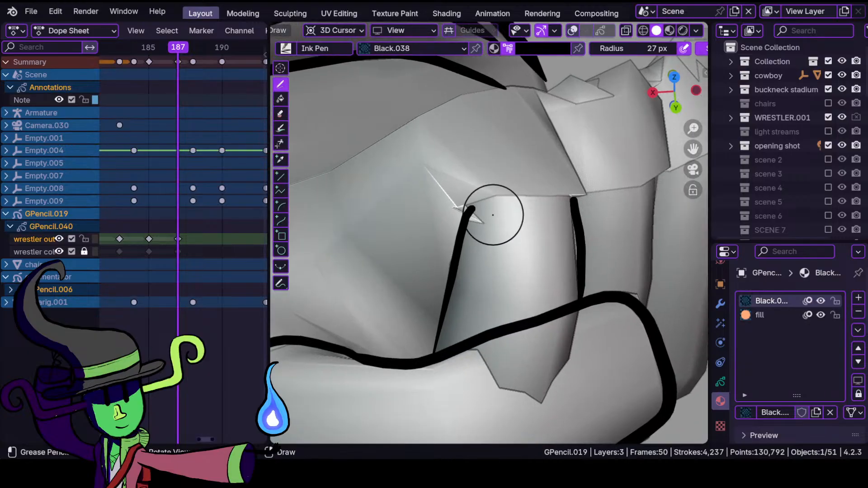
left_click_drag(411, 235, 503, 224)
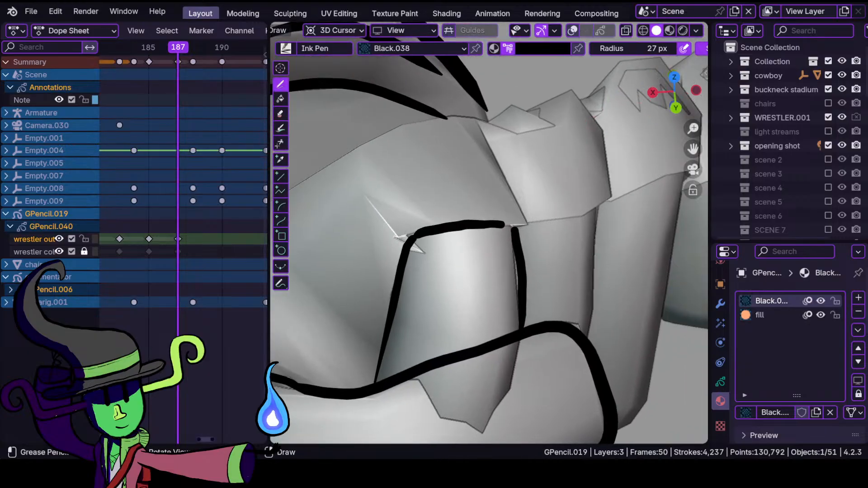
middle_click_drag(496, 165, 527, 301, "ctrl")
mouse_move(528, 239)
middle_mouse_down("ctrl")
mouse_move(527, 194)
mouse_move(506, 129)
middle_mouse_up("ctrl")
middle_click_drag(497, 182, 495, 226, "shift")
middle_click_drag(495, 224, 492, 188, "ctrl")
left_click_drag(514, 294, 489, 221)
left_click_drag(427, 183, 416, 185)
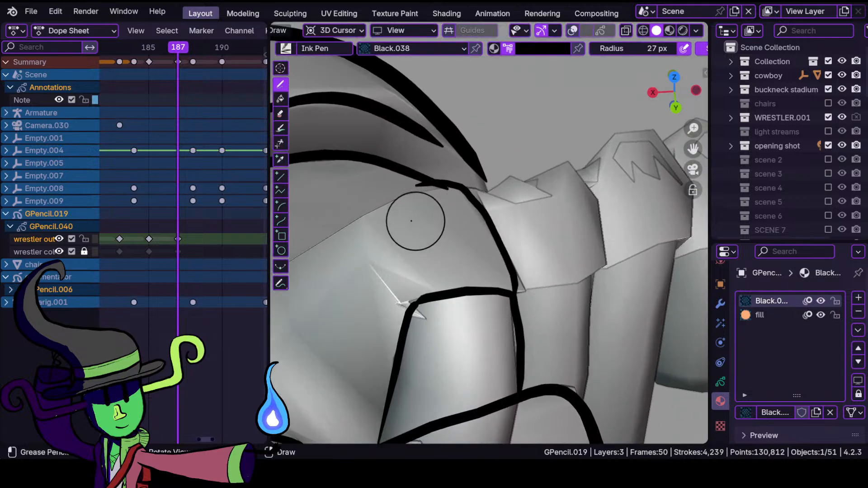
- Ink a short contour from the top of the index knuckle diagonally back across the farther hand
middle_click_drag(384, 210, 406, 242, "ctrl")
middle_click_drag(381, 274, 453, 274, "shift")
mouse_move(389, 256)
left_mouse_down()
mouse_move(490, 189)
mouse_move(524, 182)
left_mouse_up()
middle_click_drag(472, 223, 504, 175, "ctrl")
middle_click_drag(472, 149, 445, 224, "shift")
mouse_move(446, 231)
middle_mouse_down("ctrl")
mouse_move(449, 194)
mouse_move(434, 342)
middle_mouse_up("ctrl")
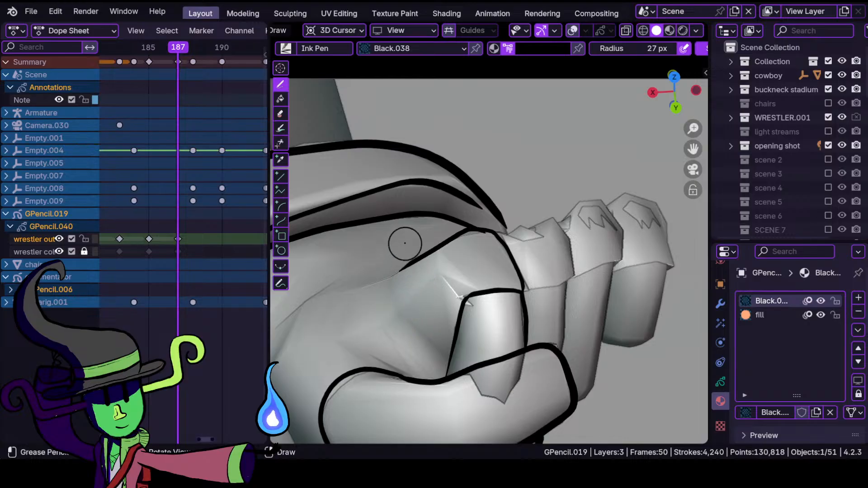
- Ink the farther fist's middle finger outline from the knuckle down to the thumb, plus the crease across it
middle_click_drag(527, 273, 433, 265, "shift")
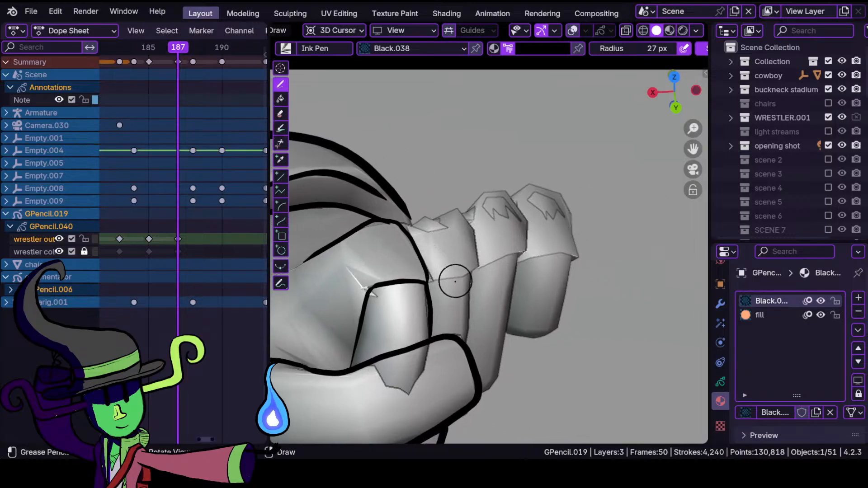
middle_click_drag(413, 309, 401, 277, "ctrl")
left_click_drag(348, 219, 359, 213, "shift")
left_click_drag(451, 201, 463, 231, "shift")
middle_click_drag(429, 276, 457, 190, "shift")
mouse_move(481, 131)
left_mouse_down("shift")
mouse_move(492, 145)
mouse_move(495, 197)
mouse_move(477, 288)
left_mouse_up("shift")
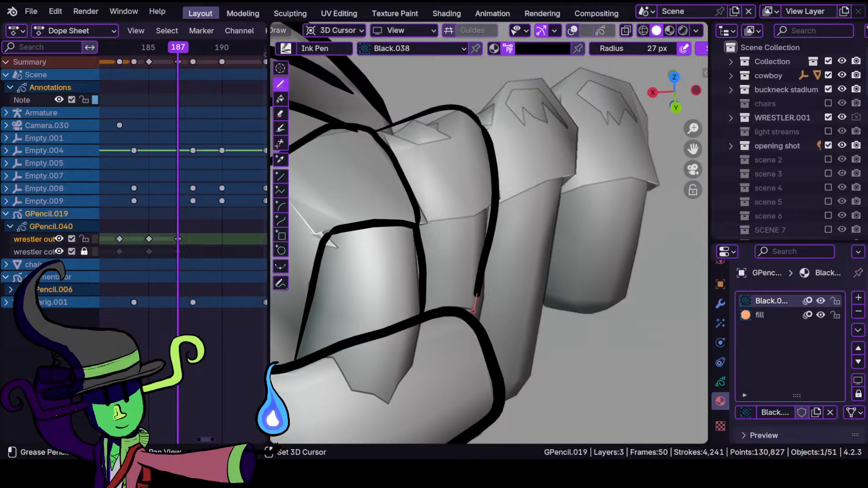
left_click_drag(468, 330, 466, 334, "shift")
left_click_drag(418, 222, 497, 203, "shift")
middle_click_drag(461, 205, 418, 246)
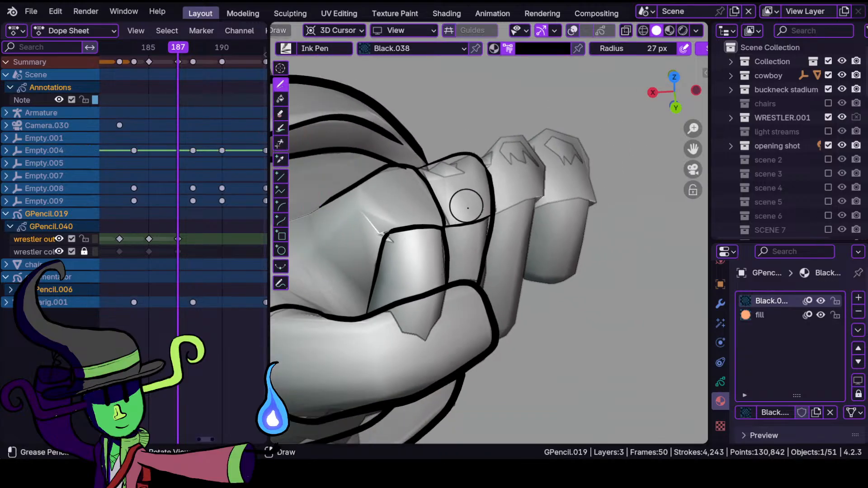
- Ink the farther fist's ring finger outline from the knuckle down behind the thumb, plus the crease across it
middle_click_drag(475, 240, 492, 180, "ctrl")
mouse_move(483, 145)
middle_mouse_down()
mouse_move(467, 196)
mouse_move(467, 171)
mouse_move(428, 167)
middle_mouse_up()
left_click_drag(439, 120, 452, 110, "shift")
mouse_move(504, 99)
left_mouse_down("shift")
mouse_move(528, 144)
mouse_move(487, 358)
left_mouse_up("shift")
left_click_drag(468, 389, 453, 387, "shift")
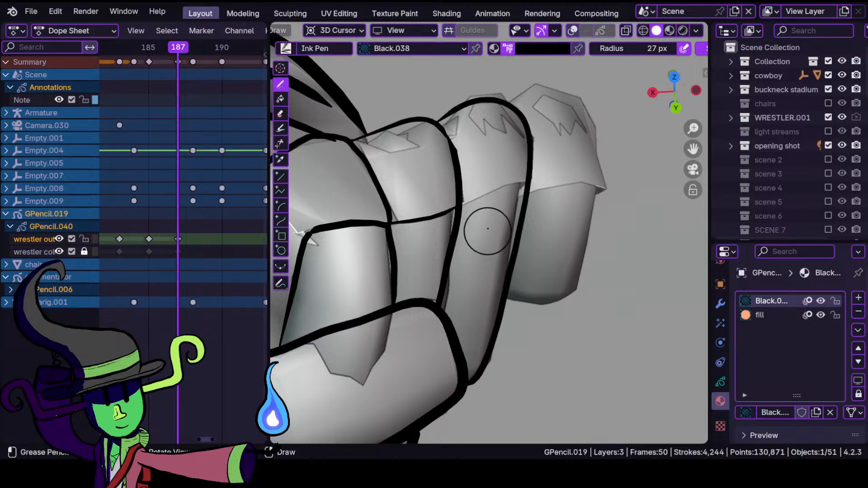
left_click_drag(460, 204, 527, 182)
mouse_move(568, 246)
middle_mouse_down("ctrl")
mouse_move(570, 339)
mouse_move(560, 218)
middle_mouse_up("ctrl")
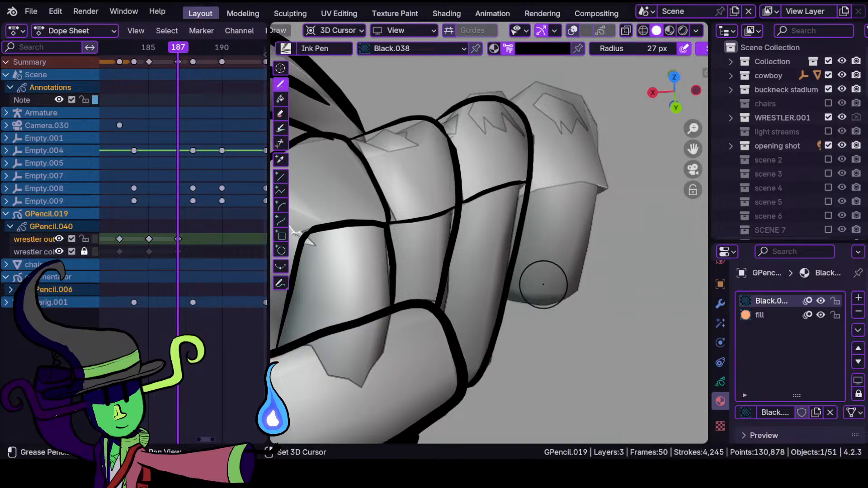
- Ink the farther fist's little finger outline around its lower end, plus the crease across it
middle_click_drag(544, 275, 466, 307, "shift")
mouse_move(436, 138)
left_mouse_down("shift")
mouse_move(495, 126)
mouse_move(523, 174)
mouse_move(524, 230)
left_mouse_up("shift")
left_click_drag(514, 279, 494, 334, "shift")
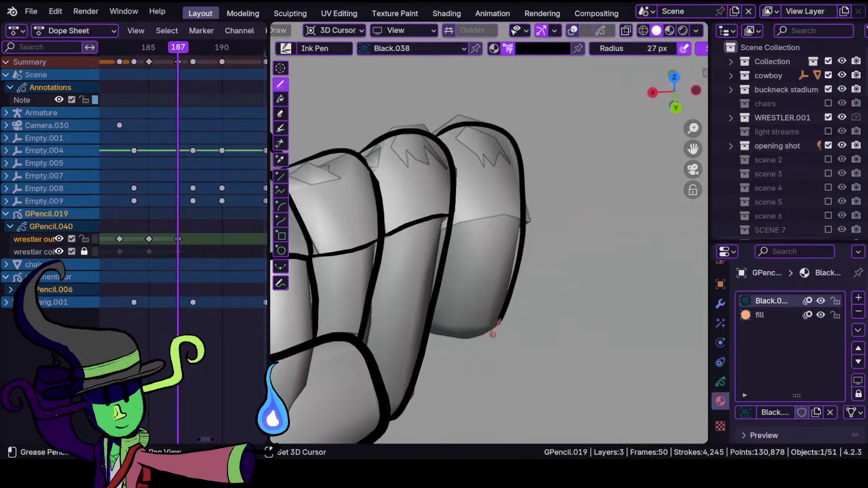
left_click_drag(416, 324, 416, 324, "shift")
left_click_drag(452, 220, 532, 221, "shift")
middle_click_drag(494, 223, 521, 344, "ctrl")
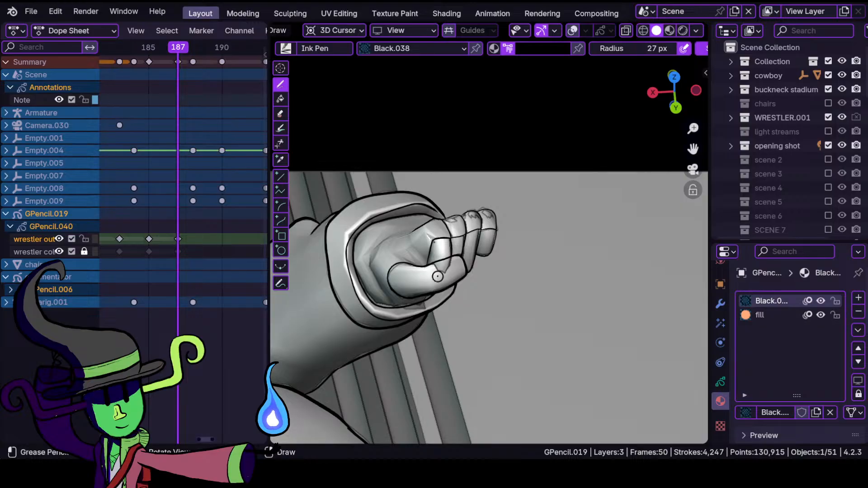
- Ink the shoulder contour from the base of the wrestler's head to the existing torso outline
middle_click_drag(434, 264, 544, 312, "ctrl")
middle_click_drag(533, 307, 517, 235, "ctrl")
middle_click_drag(513, 253, 495, 332, "ctrl")
middle_click_drag(444, 281, 434, 214, "ctrl")
middle_click_drag(285, 333, 495, 190, "shift")
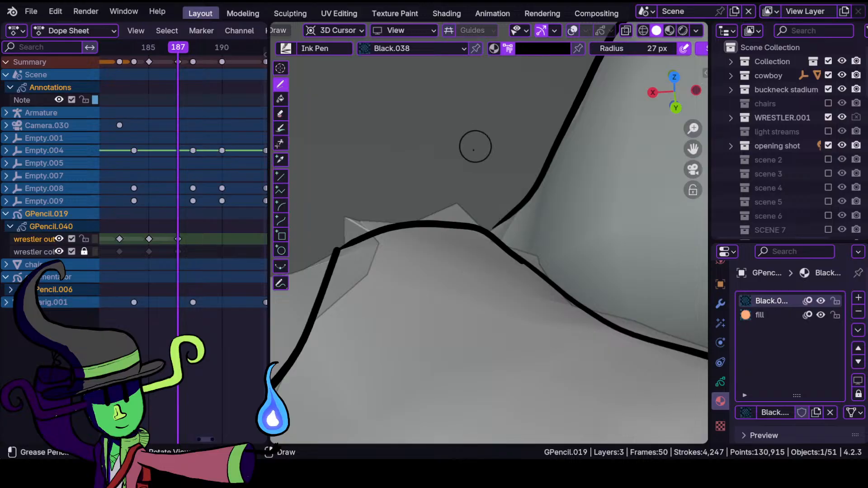
mouse_move(362, 217)
middle_mouse_down("ctrl")
mouse_move(443, 302)
mouse_move(416, 317)
mouse_move(391, 275)
mouse_move(447, 329)
mouse_move(465, 225)
middle_mouse_up("ctrl")
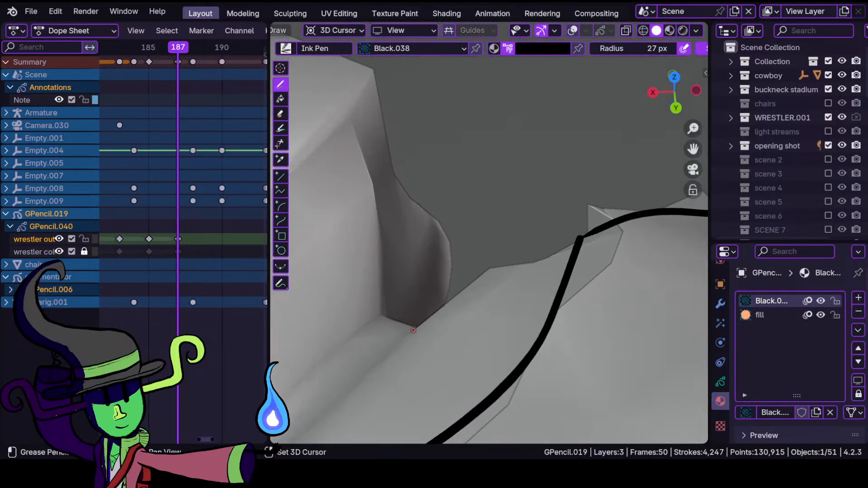
left_click_drag(526, 257, 596, 233)
mouse_move(596, 233)
middle_mouse_down("ctrl")
mouse_move(530, 248)
mouse_move(480, 315)
mouse_move(505, 207)
middle_mouse_up("ctrl")
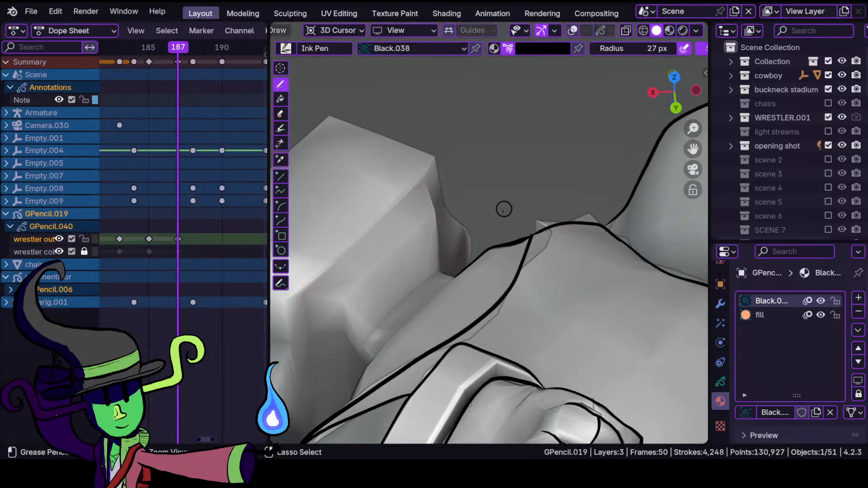
- Ink the short body edge below the wrestler's head down to the long torso line, discarding a stray dot
middle_click_drag(416, 316, 529, 203, "shift")
middle_click_drag(477, 256, 488, 222, "ctrl")
middle_click_drag(475, 271, 473, 209, "ctrl")
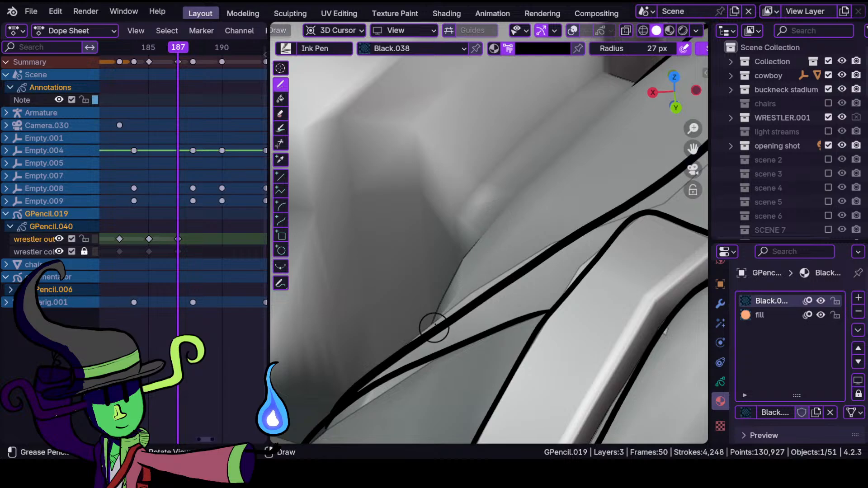
mouse_move(447, 269)
middle_mouse_down("shift")
mouse_move(401, 302)
mouse_move(411, 314)
mouse_move(386, 336)
mouse_move(390, 349)
mouse_move(411, 341)
middle_mouse_up("shift")
left_click(400, 301)
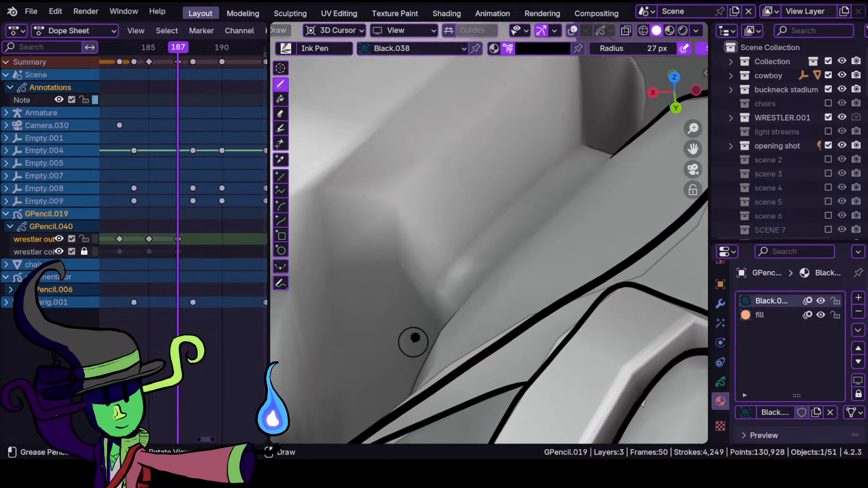
key("ctrl+z")
left_click_drag(452, 315, 379, 425)
scroll(502, 246, "down", 5)
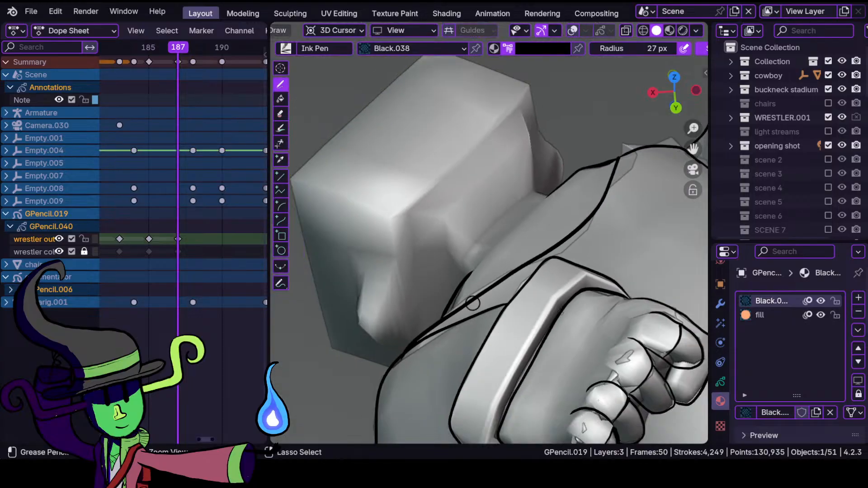
- Ink the rear edge of the wrestler's head from its upper corner down the neck to the shoulder contour
scroll(533, 188, "up", 7)
middle_click_drag(464, 302, 476, 237, "shift")
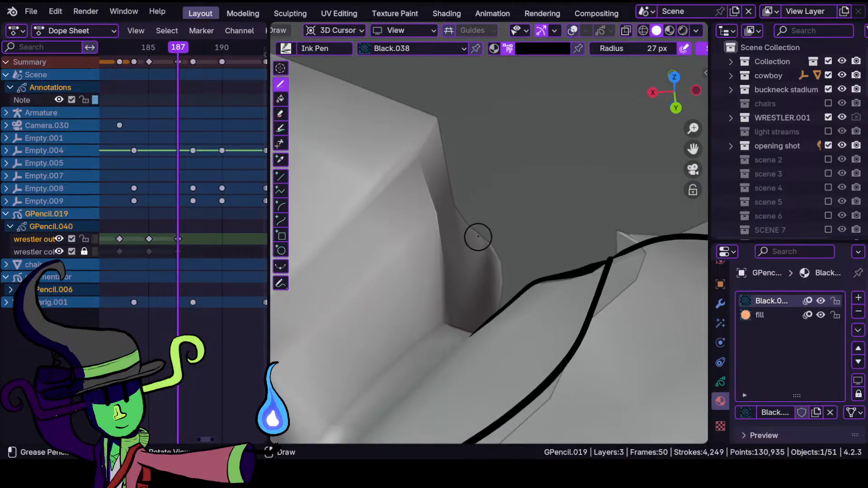
left_click_drag(440, 120, 451, 191, "shift")
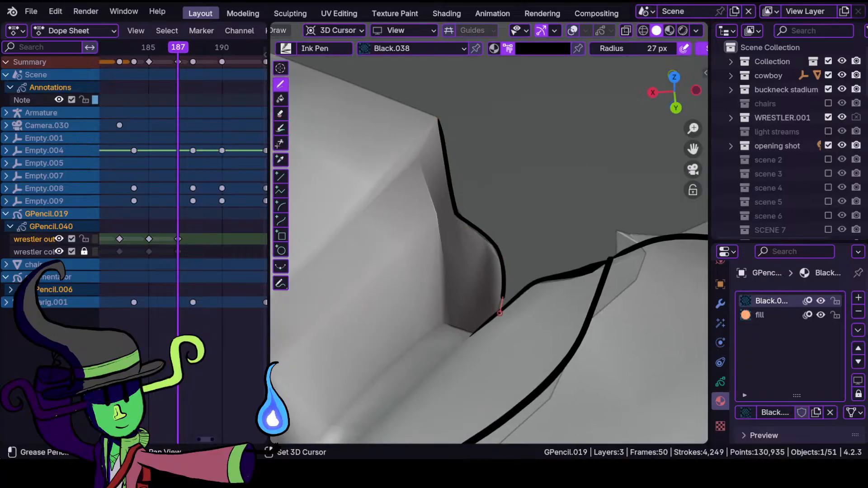
left_click_drag(495, 324, 494, 327, "shift")
middle_click_drag(394, 156, 421, 253, "ctrl")
mouse_move(411, 214)
middle_mouse_down("shift")
mouse_move(495, 185)
mouse_move(475, 163)
mouse_move(460, 209)
mouse_move(449, 209)
mouse_move(441, 180)
mouse_move(449, 213)
mouse_move(436, 239)
middle_mouse_up("shift")
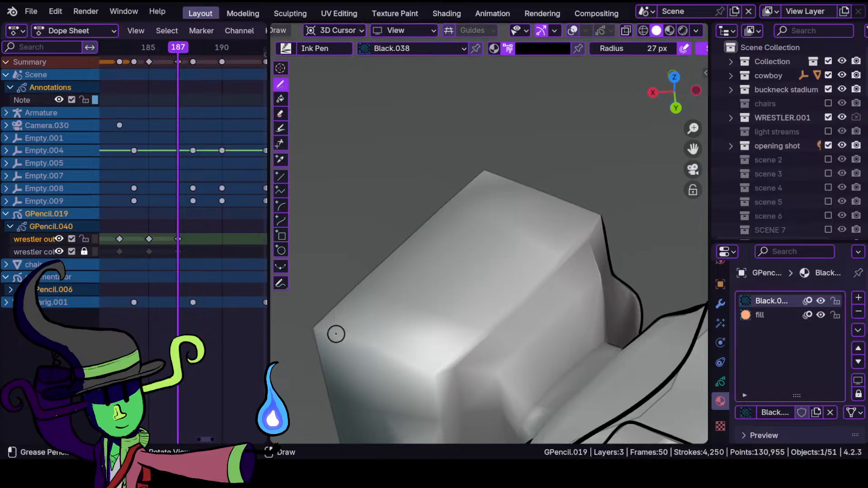
- Exclude the WRESTLER.001 collection from the view layer and go back to frame 109
mouse_move(393, 263)
middle_mouse_down("ctrl")
mouse_move(389, 372)
mouse_move(432, 180)
mouse_move(403, 196)
mouse_move(406, 215)
middle_mouse_up("ctrl")
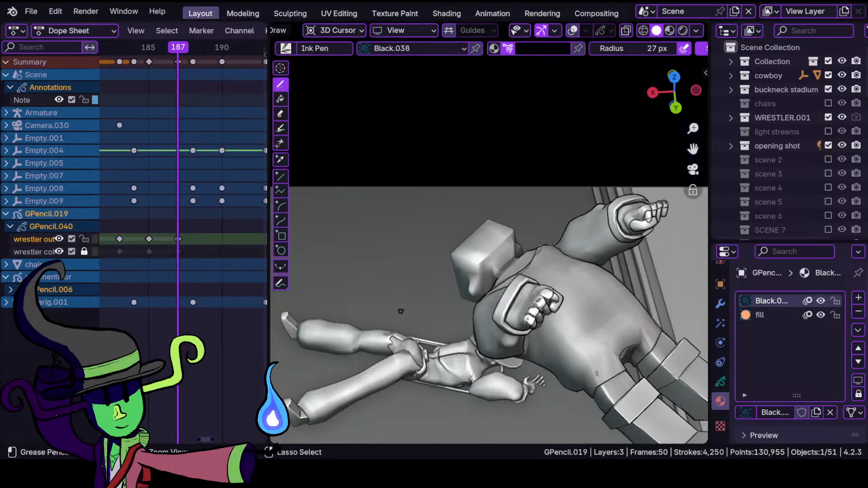
middle_click_drag(401, 311, 362, 297, "ctrl")
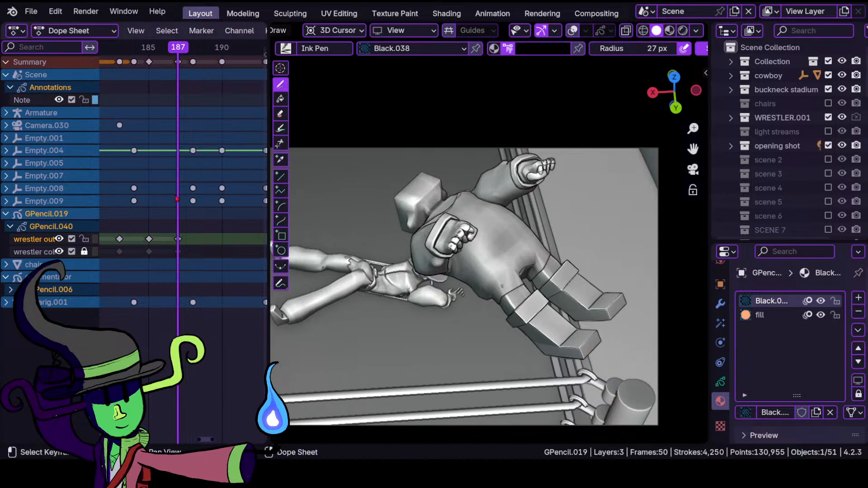
scroll(176, 199, "down", 10)
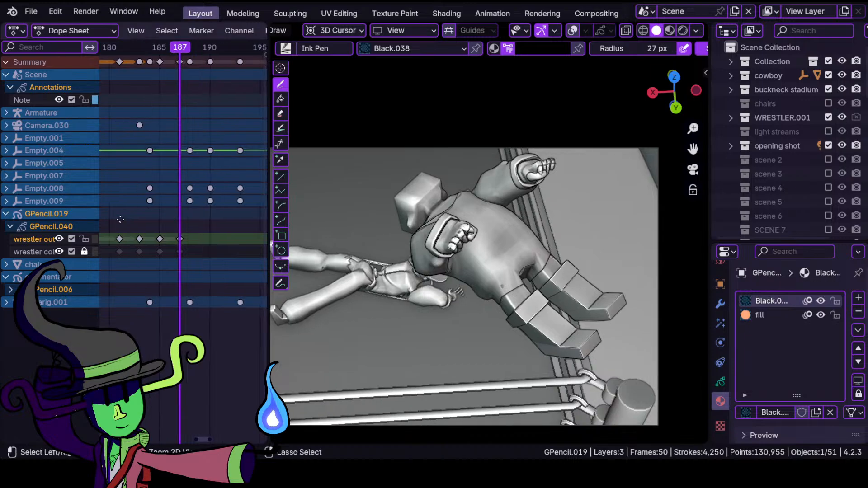
mouse_move(129, 71)
left_mouse_down()
mouse_move(105, 68)
mouse_move(150, 66)
mouse_move(132, 67)
left_mouse_up()
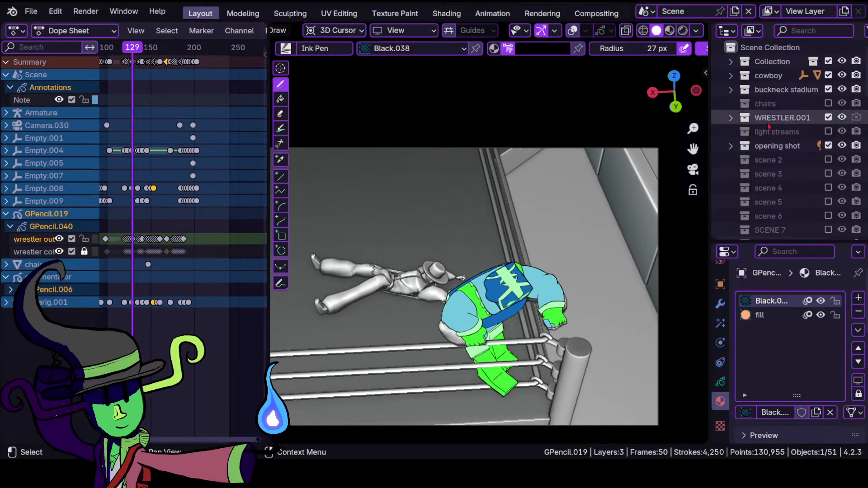
left_click(828, 118)
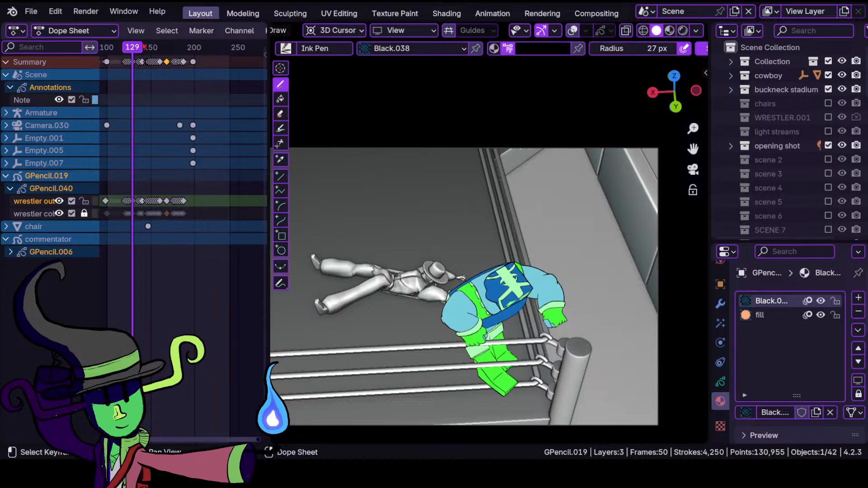
left_click_drag(132, 49, 115, 53)
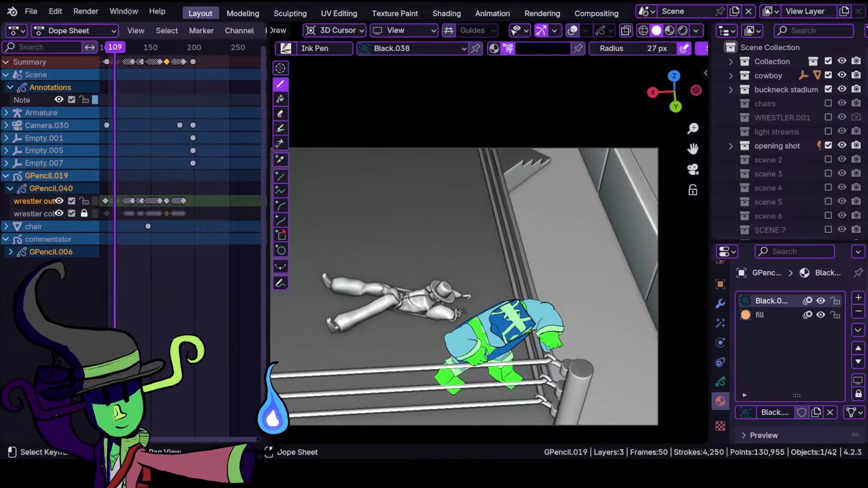
- Play the drawn wrestler animation from frame 109, stop it, and inspect the outlines at frames 185 and 186
middle_click_drag(534, 281, 534, 254, "ctrl")
middle_click_drag(513, 353, 533, 303, "shift")
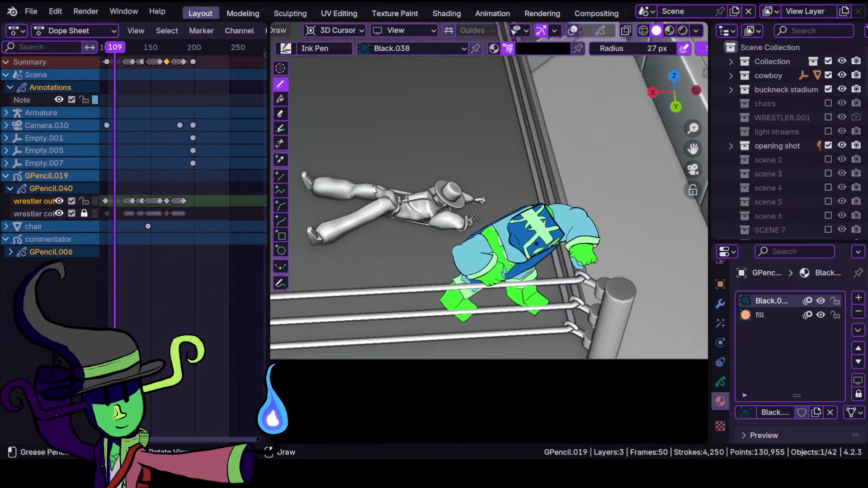
middle_click_drag(494, 261, 530, 309, "shift")
key("space")
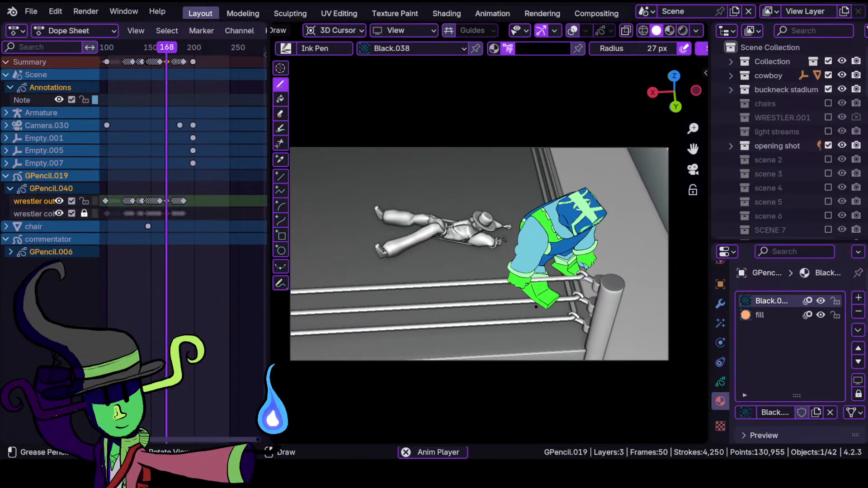
key("space")
mouse_move(174, 50)
left_mouse_down()
mouse_move(122, 52)
mouse_move(182, 83)
left_mouse_up()
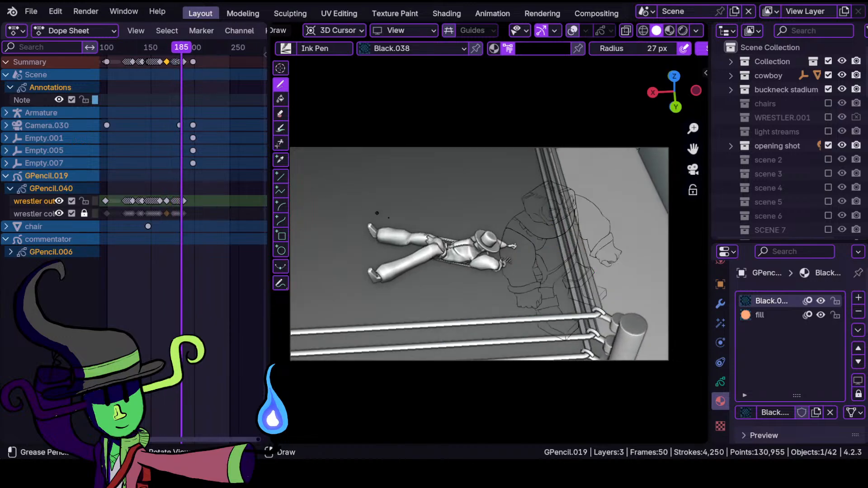
middle_click_drag(444, 233, 443, 209, "ctrl")
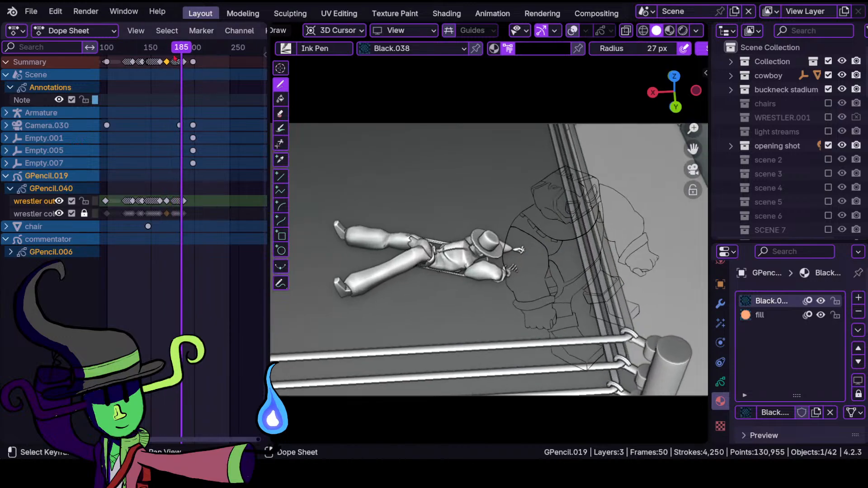
mouse_move(182, 50)
left_mouse_down()
mouse_move(191, 55)
mouse_move(136, 61)
mouse_move(182, 61)
left_mouse_up()
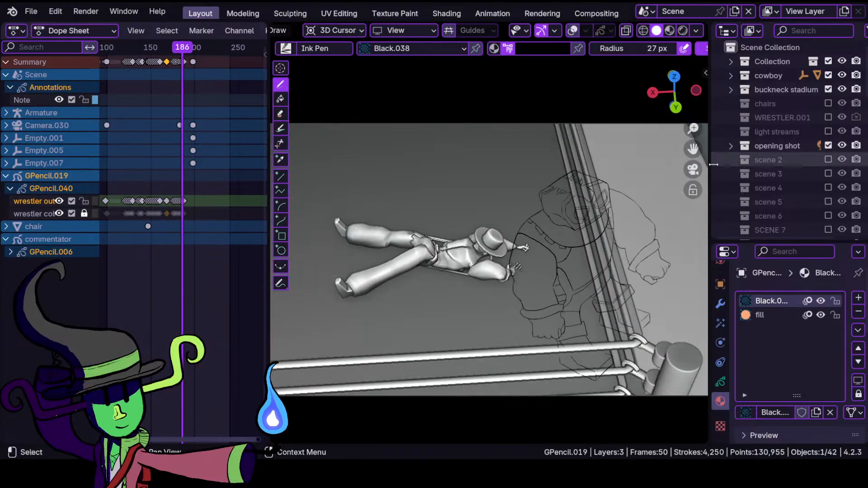
- Include the WRESTLER.001 collection again and compare the 3D model with the drawn outlines at frame 186
left_click(828, 119)
left_click(829, 119)
left_click(828, 118)
middle_click_drag(593, 282, 493, 270, "ctrl")
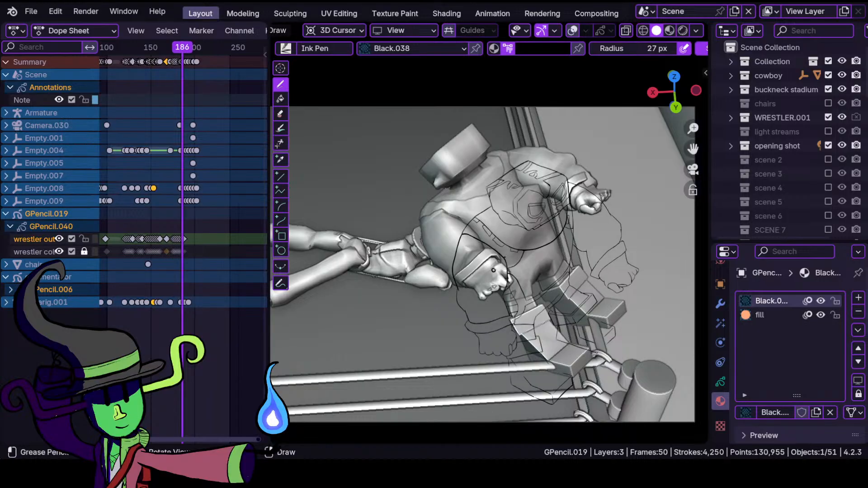
middle_click_drag(505, 265, 513, 234, "ctrl")
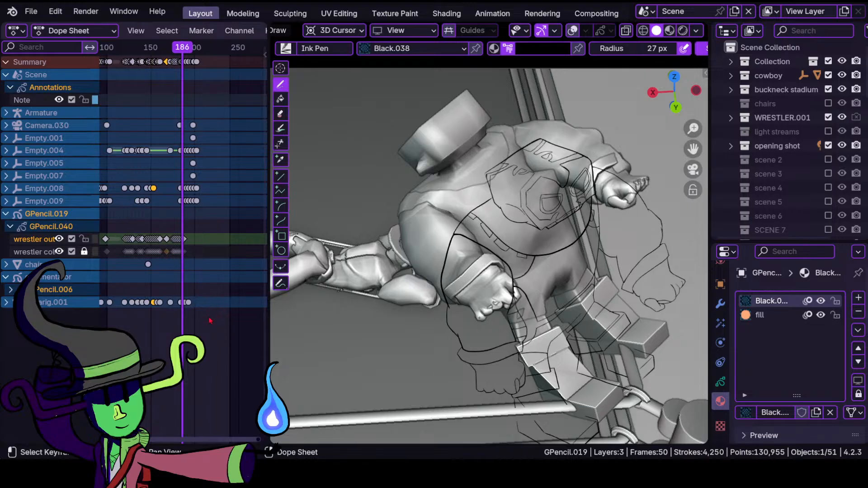
scroll(567, 315, "up", 2)
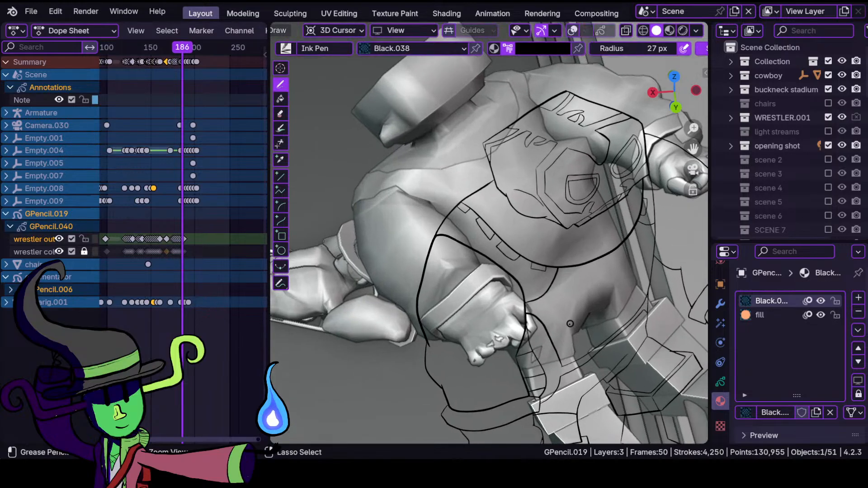
mouse_move(550, 287)
middle_mouse_down("ctrl")
mouse_move(563, 294)
mouse_move(556, 341)
mouse_move(561, 294)
middle_mouse_up("ctrl")
middle_click_drag(581, 329, 512, 307, "shift")
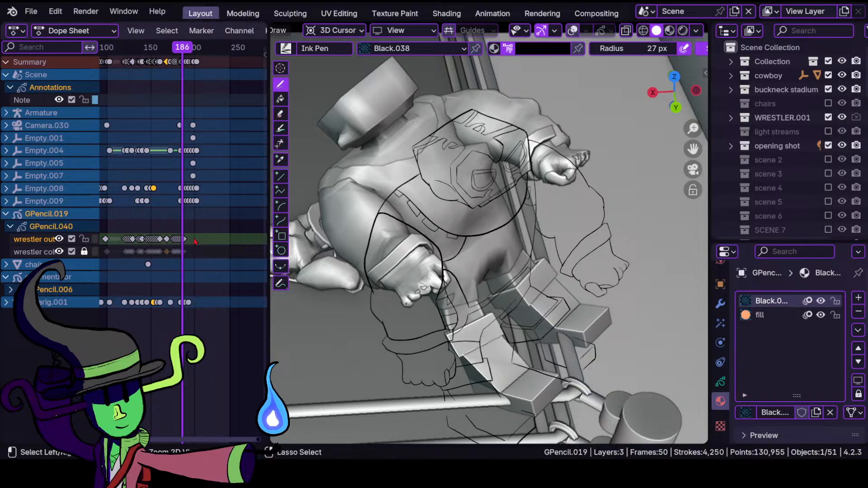
- Move the playhead to frame 187
scroll(220, 215, "up", 5)
scroll(221, 215, "up", 4)
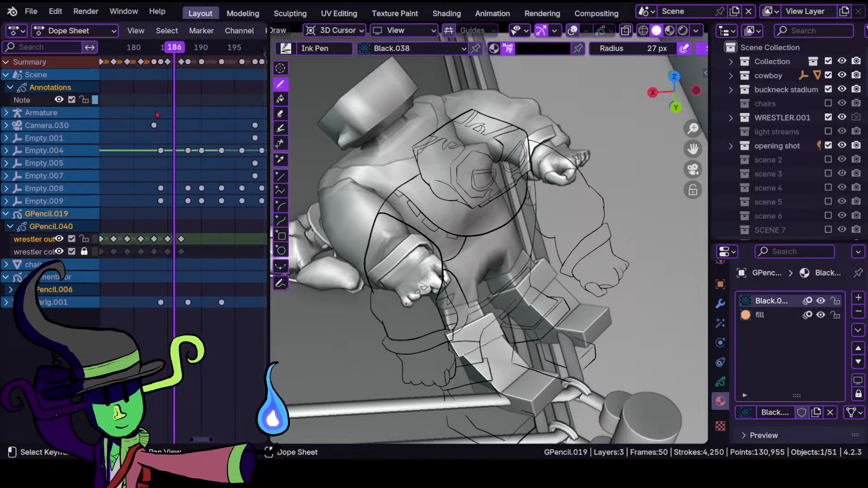
mouse_move(181, 46)
left_mouse_down()
mouse_move(192, 47)
mouse_move(155, 53)
mouse_move(175, 50)
mouse_move(155, 50)
mouse_move(181, 63)
left_mouse_up()
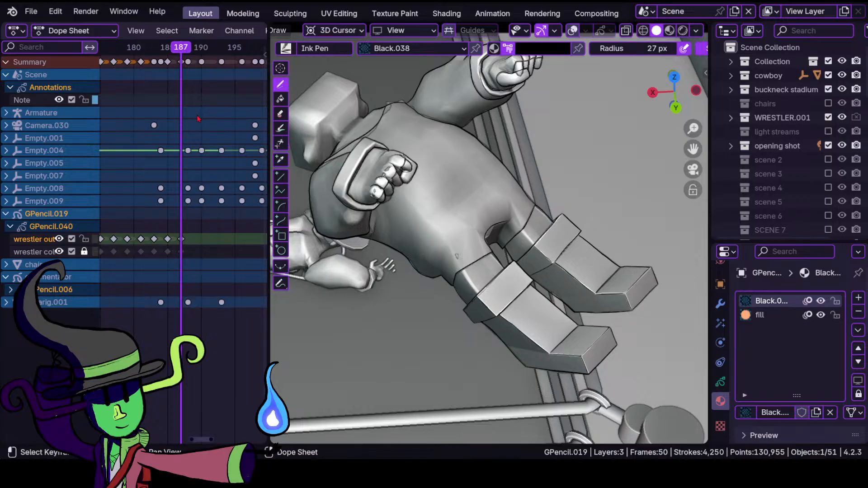
- Ink the front edge of the wrestler's head from its corner downward and the lower edge back to the shoulder contour
middle_click_drag(600, 307, 586, 227, "ctrl")
middle_click_drag(520, 158, 550, 195, "ctrl")
middle_click_drag(550, 230, 474, 308, "ctrl")
middle_click_drag(432, 201, 396, 319, "shift")
middle_click_drag(331, 257, 452, 213, "shift")
middle_click_drag(422, 281, 401, 223, "shift")
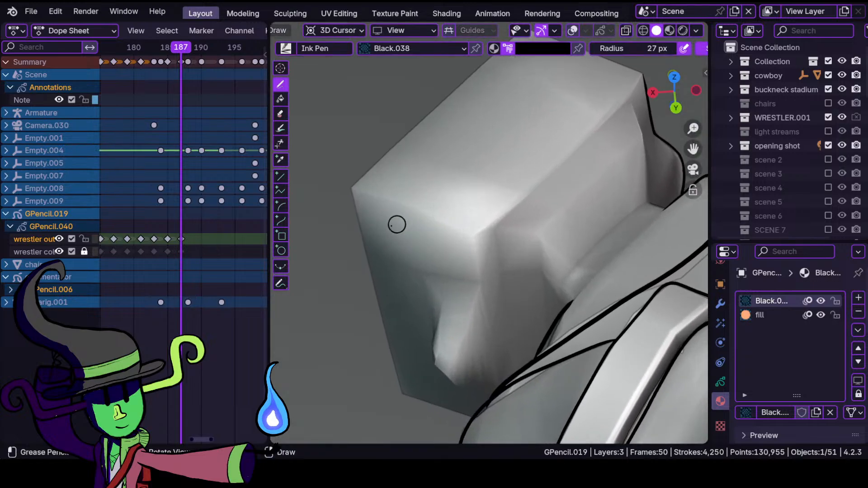
left_click_drag(350, 189, 382, 344)
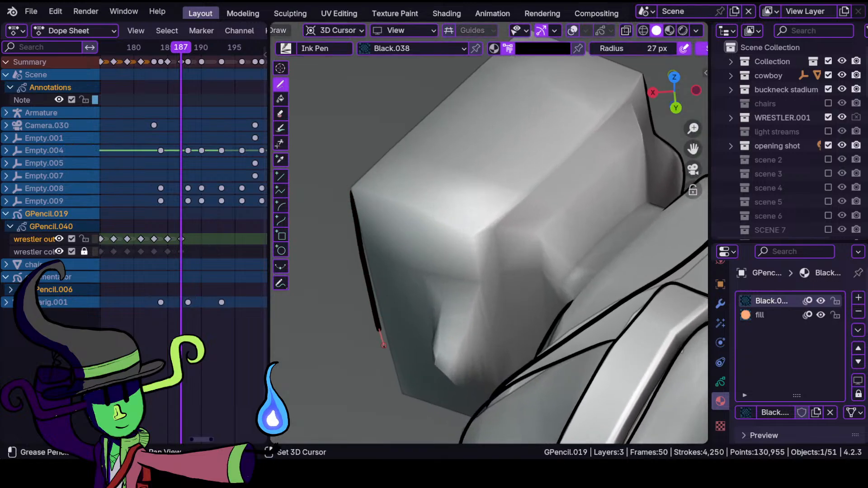
middle_click_drag(406, 406, 412, 285, "shift")
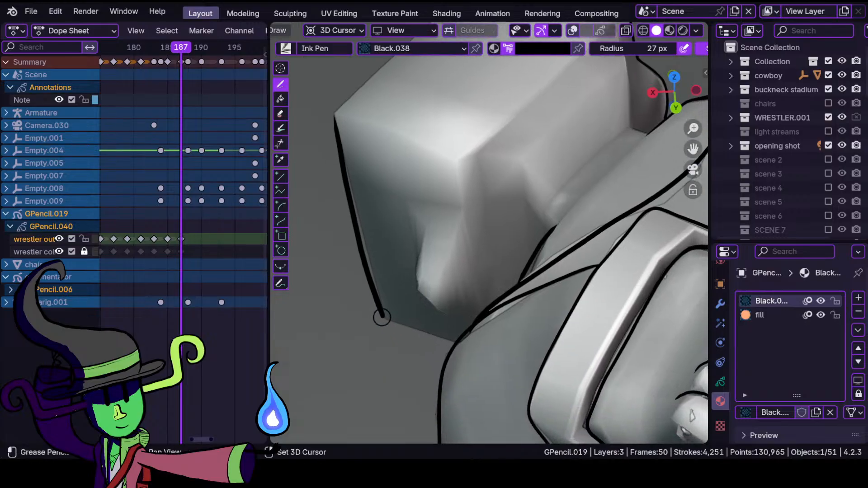
left_click_drag(463, 345, 465, 345)
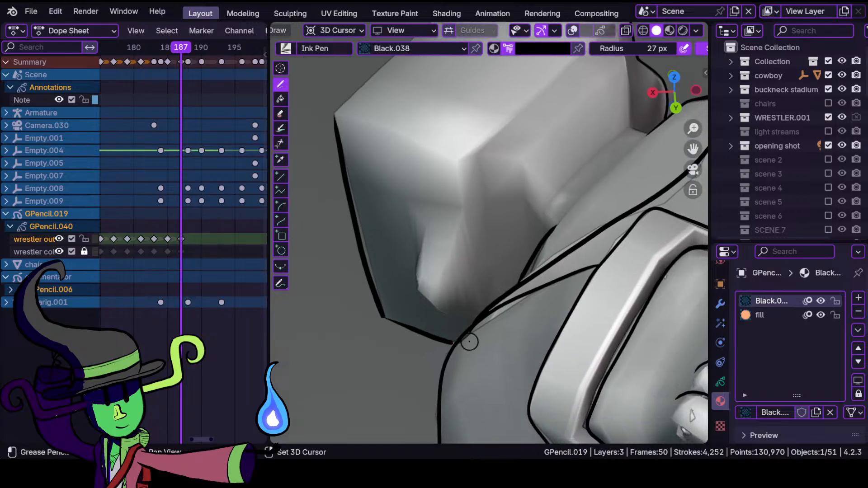
- Compare the drawn outlines with the model's pose at frame 188 and return to frame 187
middle_click_drag(476, 197, 478, 333)
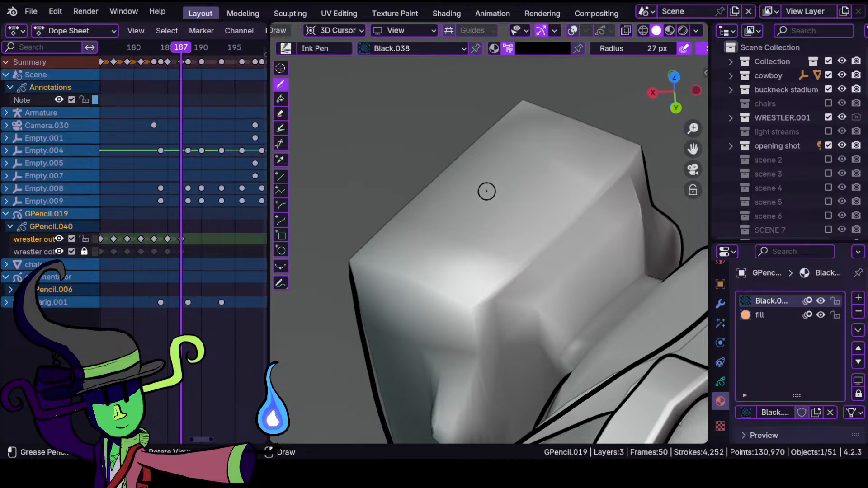
middle_click_drag(436, 189, 384, 277, "ctrl")
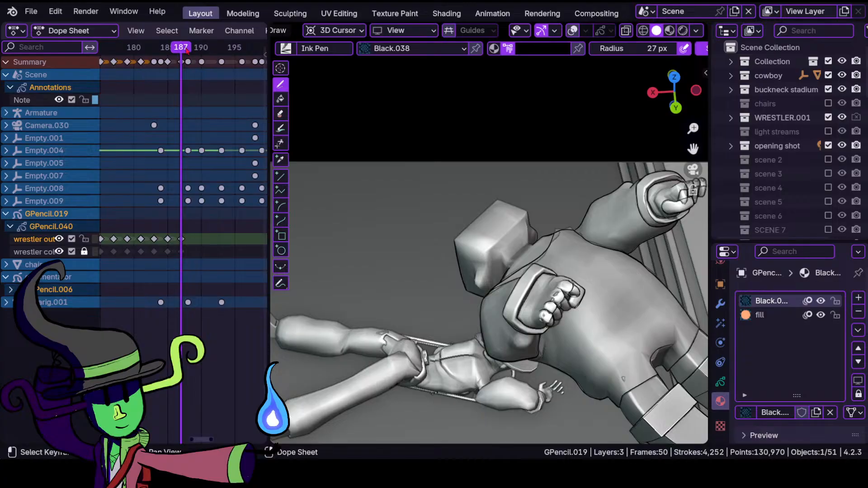
mouse_move(177, 52)
left_mouse_down()
mouse_move(154, 52)
mouse_move(182, 59)
left_mouse_up()
key("Right")
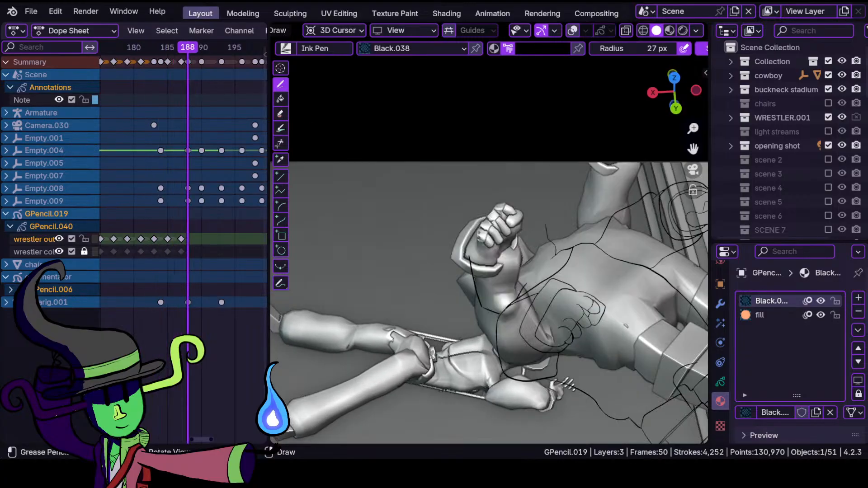
middle_click_drag(502, 297, 509, 234, "ctrl")
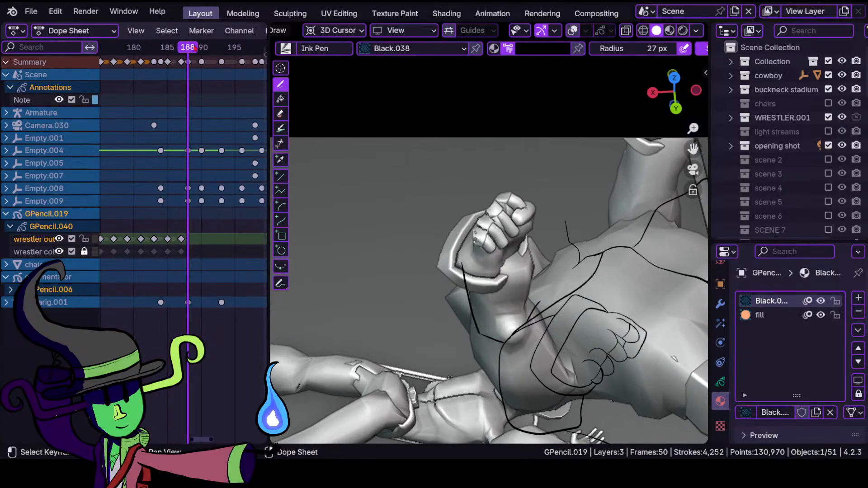
left_click_drag(196, 49, 181, 51)
middle_click_drag(503, 247, 521, 235, "ctrl")
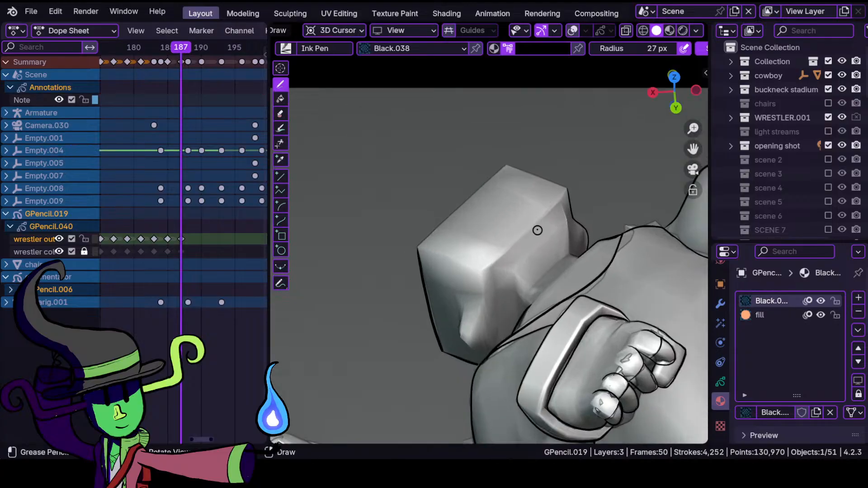
- Ink the head's two upper edges, from the topmost corner to the front corner and to the rear corner
mouse_move(459, 235)
middle_mouse_down("ctrl")
mouse_move(484, 164)
mouse_move(500, 183)
mouse_move(471, 263)
middle_mouse_up("ctrl")
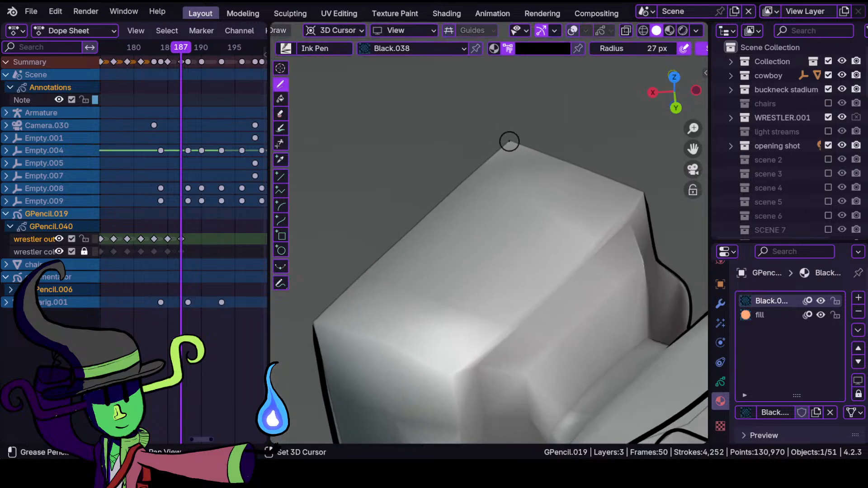
left_click_drag(418, 216, 354, 279, "shift")
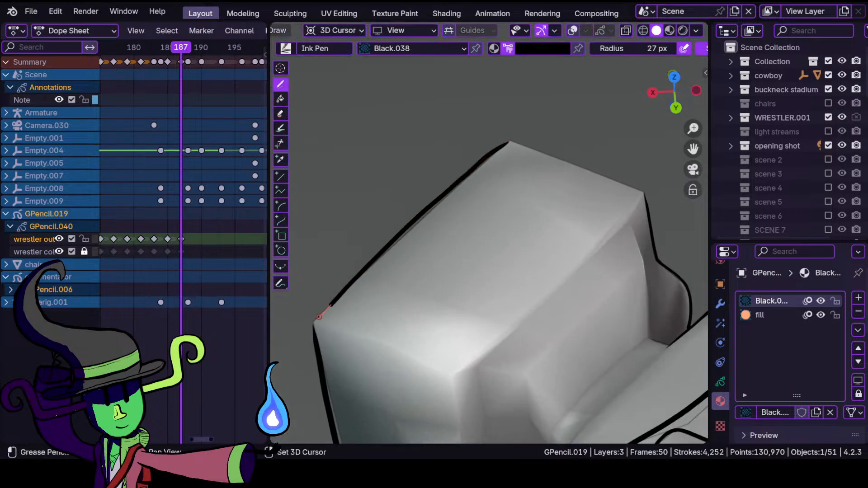
middle_click_drag(528, 166, 435, 215, "shift")
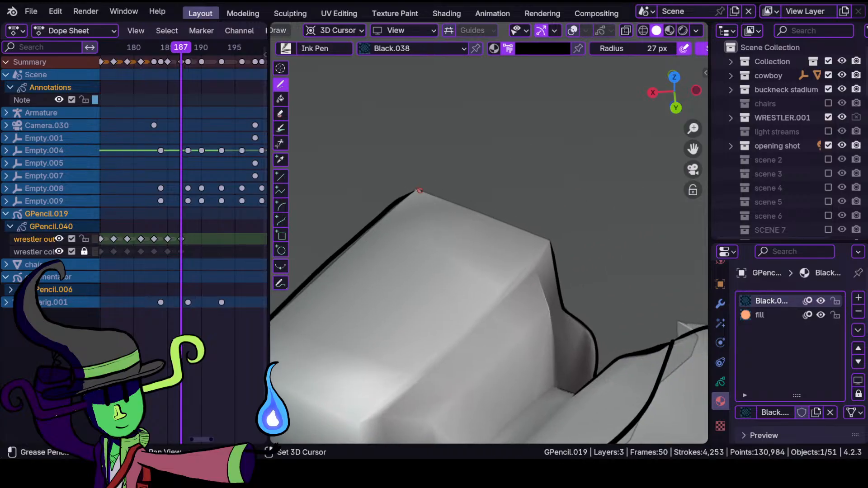
key("ctrl+z")
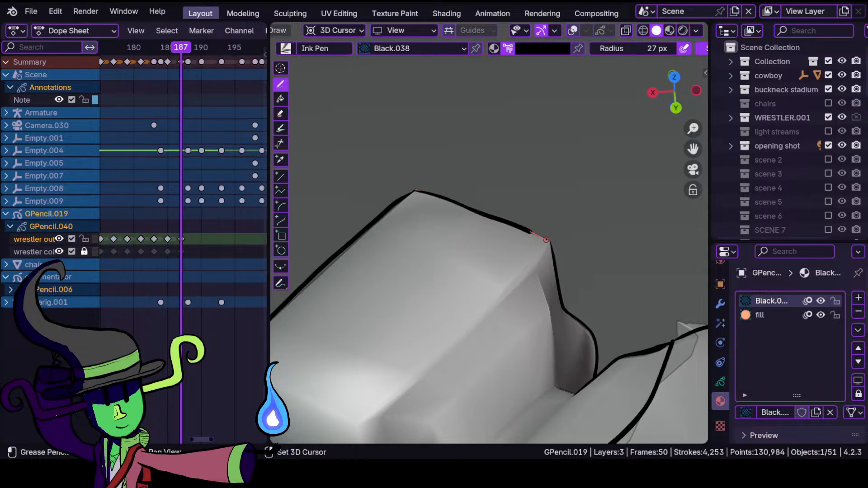
left_click_drag(564, 249, 564, 249, "shift")
middle_click_drag(519, 219, 509, 283, "ctrl")
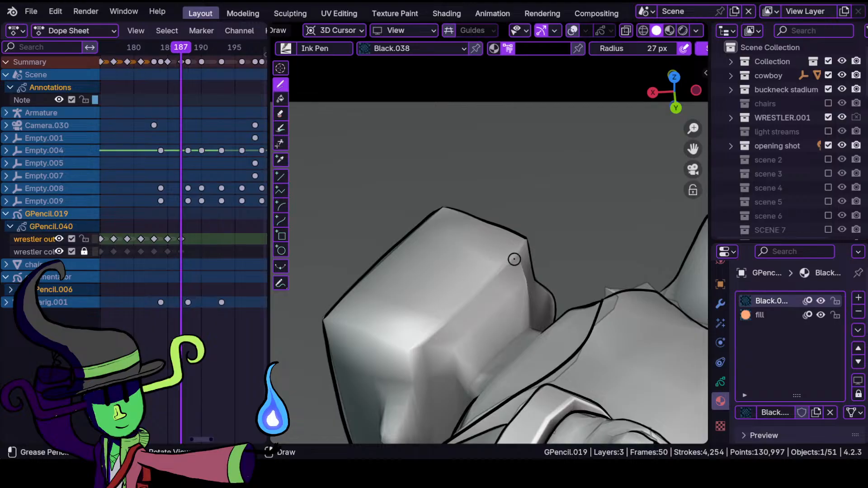
- Ink the curved contour of the protrusion on the shaded lower front of the head
middle_click_drag(480, 256, 522, 339, "ctrl")
middle_click_drag(515, 307, 490, 215, "ctrl")
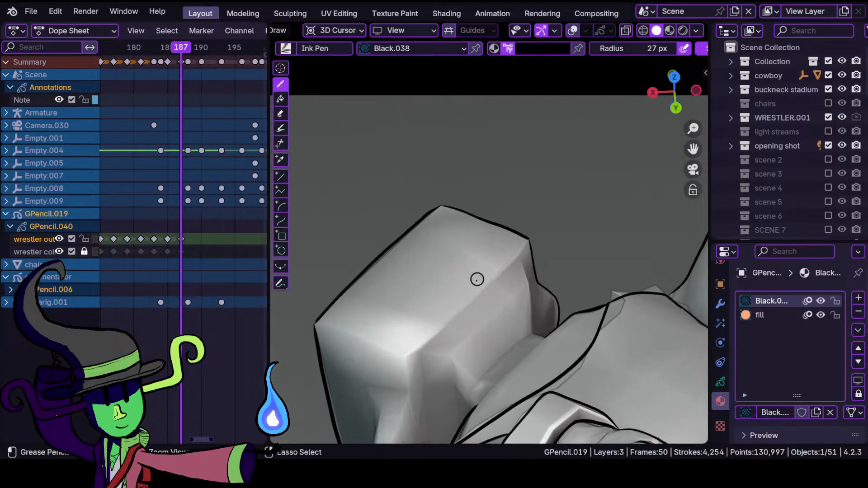
middle_click_drag(466, 277, 475, 240, "ctrl")
mouse_move(441, 333)
middle_mouse_down("shift")
mouse_move(482, 213)
mouse_move(478, 175)
middle_mouse_up("shift")
middle_click_drag(455, 309, 485, 207, "shift")
left_click_drag(393, 286, 392, 350, "shift")
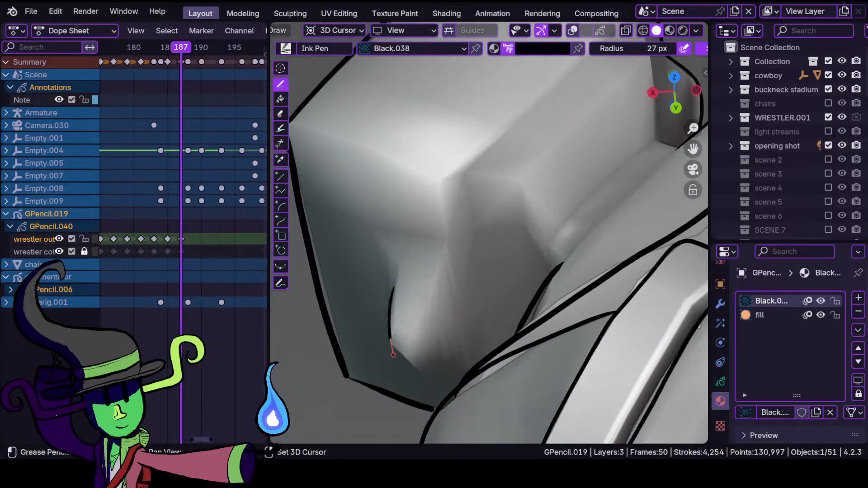
left_click_drag(467, 374, 467, 370, "shift")
- Switch the viewport to Material Preview and ink the edges of the light green strip along the head's lower edge
middle_click_drag(562, 150, 576, 187, "ctrl")
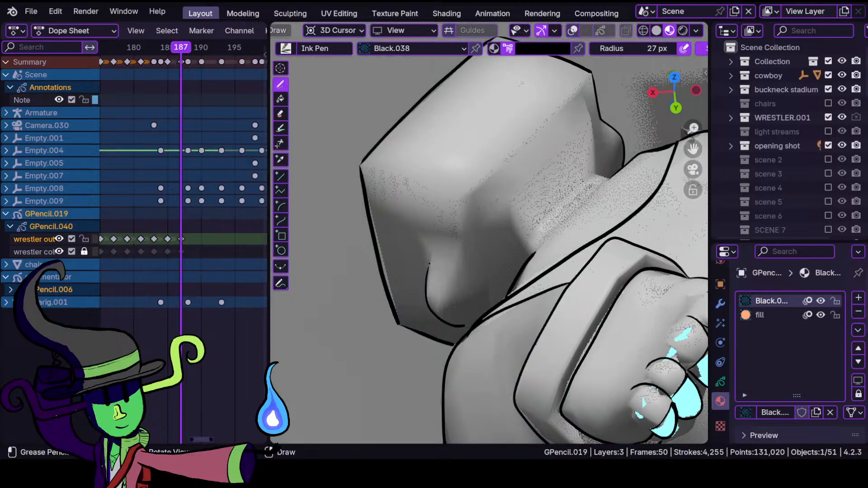
middle_click_drag(405, 348, 399, 289, "ctrl")
mouse_move(339, 389)
middle_mouse_down("shift")
mouse_move(423, 266)
mouse_move(424, 199)
middle_mouse_up("shift")
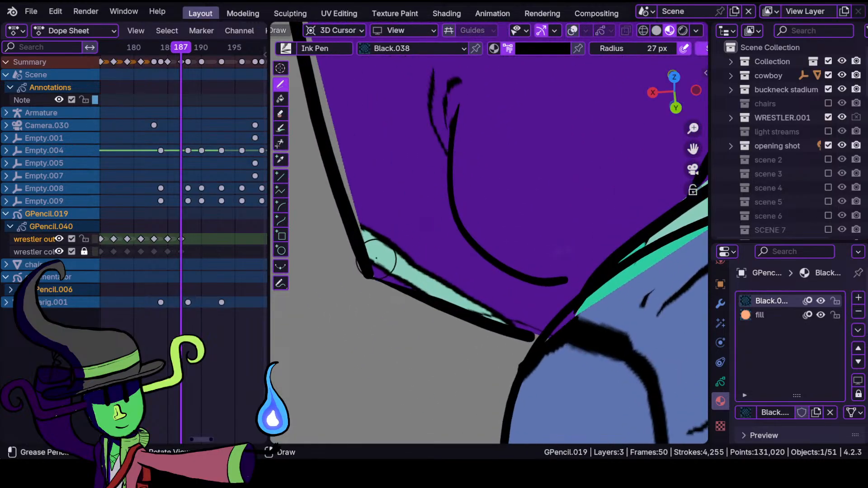
left_click_drag(367, 257, 416, 290, "shift")
left_click_drag(452, 314, 454, 315, "shift")
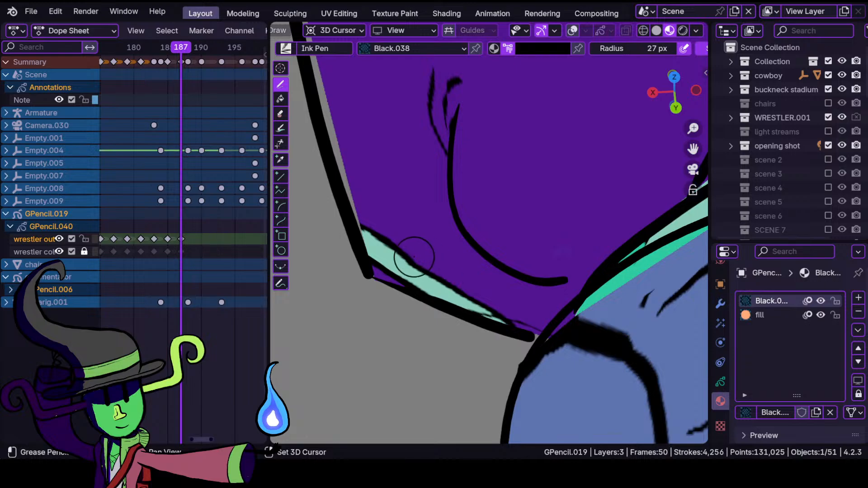
mouse_move(514, 330)
left_mouse_down("shift")
mouse_move(486, 300)
mouse_move(346, 212)
mouse_move(355, 218)
left_mouse_up("shift")
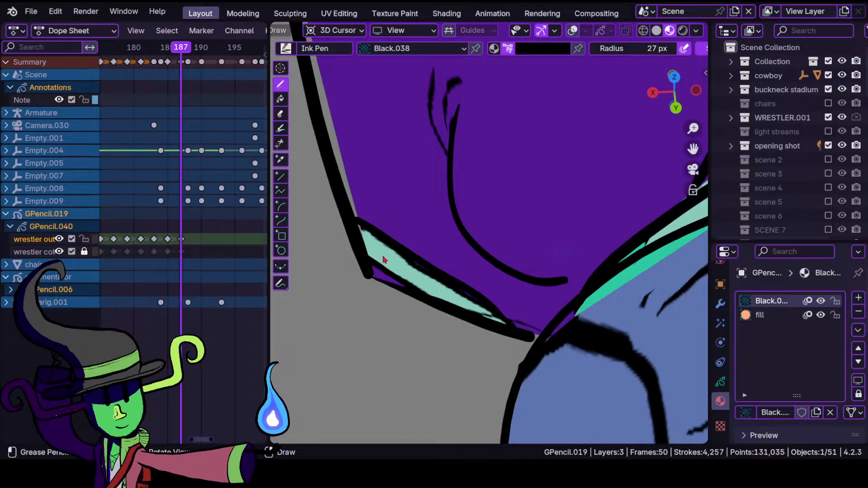
- Ink both edges of the light green mask band from the head's front edge to the band's bend
middle_click_drag(462, 203, 461, 325, "ctrl")
middle_click_drag(470, 187, 433, 365, "shift")
middle_click_drag(457, 267, 460, 252, "ctrl")
middle_click_drag(382, 292, 426, 253, "shift")
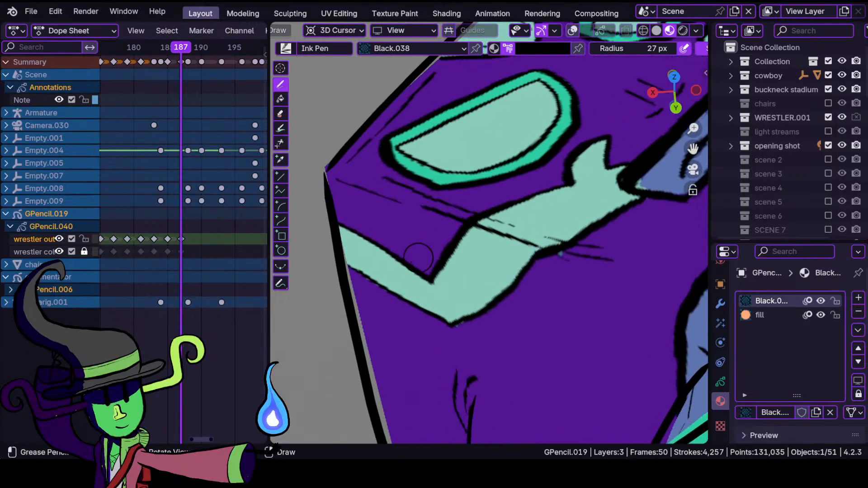
left_click_drag(431, 282, 402, 261, "shift")
left_click_drag(323, 216, 322, 215, "shift")
left_click_drag(448, 326, 331, 252, "shift")
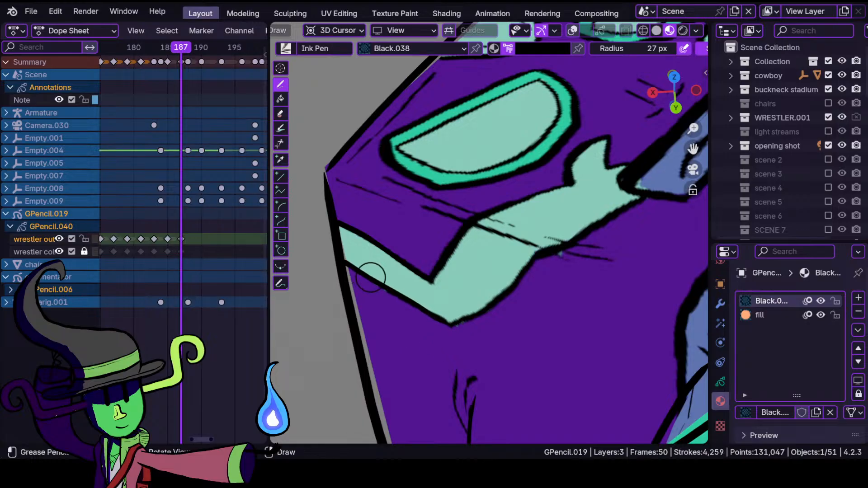
- Ink both sides of the light green band from its bend to the blue rectangle, including its pointed tip
middle_click_drag(442, 304, 406, 297, "shift")
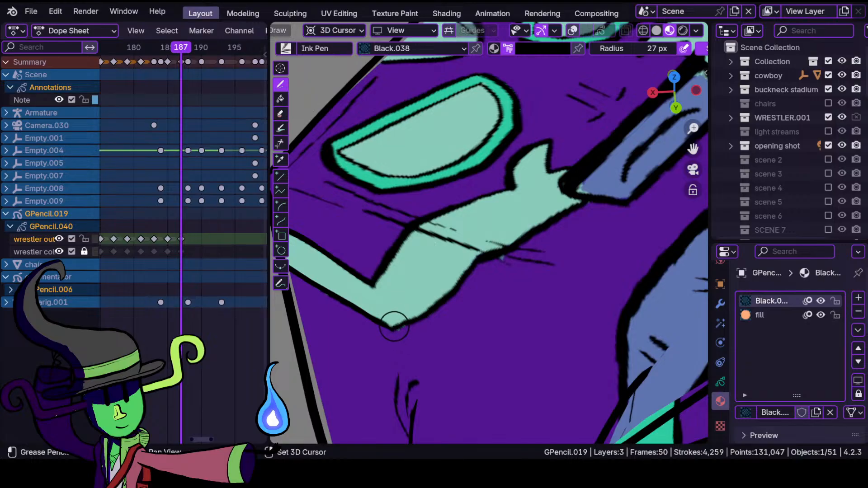
left_click_drag(424, 315, 437, 308, "shift")
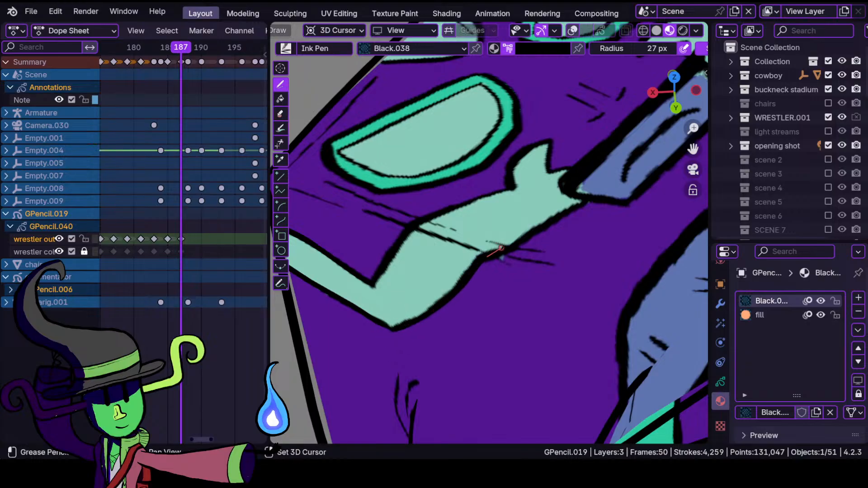
left_click_drag(607, 192, 608, 191, "shift")
middle_click_drag(452, 194, 455, 236, "shift")
left_click_drag(513, 233, 398, 279, "shift")
left_click_drag(373, 335, 373, 335, "shift")
mouse_move(373, 335)
middle_mouse_down("ctrl")
mouse_move(508, 198)
mouse_move(473, 272)
middle_mouse_up("ctrl")
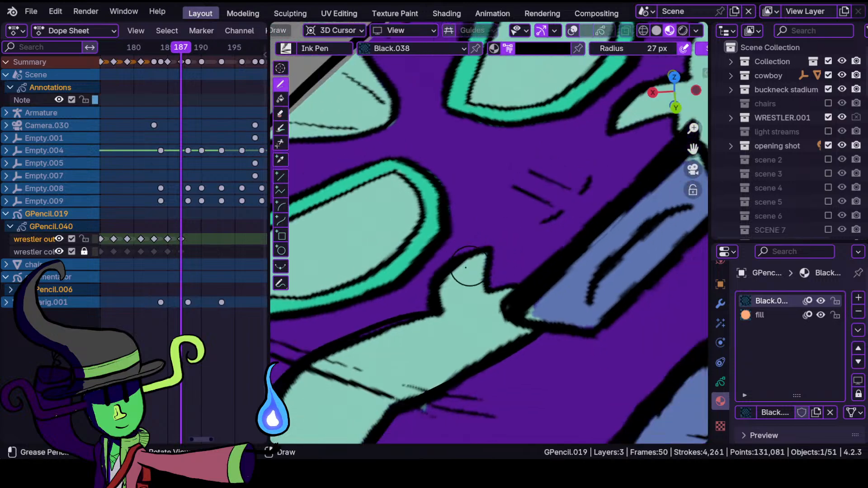
left_click_drag(490, 250, 484, 277)
mouse_move(485, 248)
middle_mouse_down("ctrl")
mouse_move(486, 337)
mouse_move(478, 281)
mouse_move(491, 257)
mouse_move(398, 298)
mouse_move(415, 265)
mouse_move(403, 302)
mouse_move(405, 289)
middle_mouse_up("ctrl")
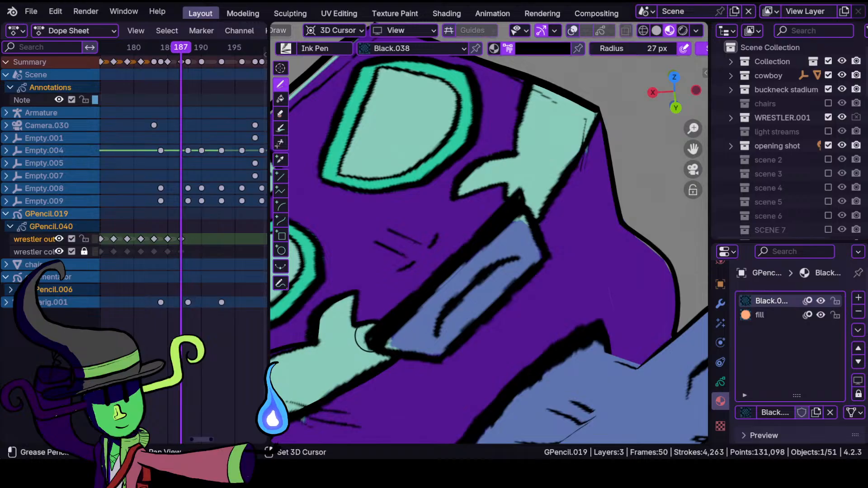
- Ink the outline of the blue rectangle on the mask along its long and short sides
left_click_drag(396, 306, 535, 178)
mouse_move(431, 262)
middle_mouse_down("ctrl")
mouse_move(428, 346)
mouse_move(425, 273)
middle_mouse_up("ctrl")
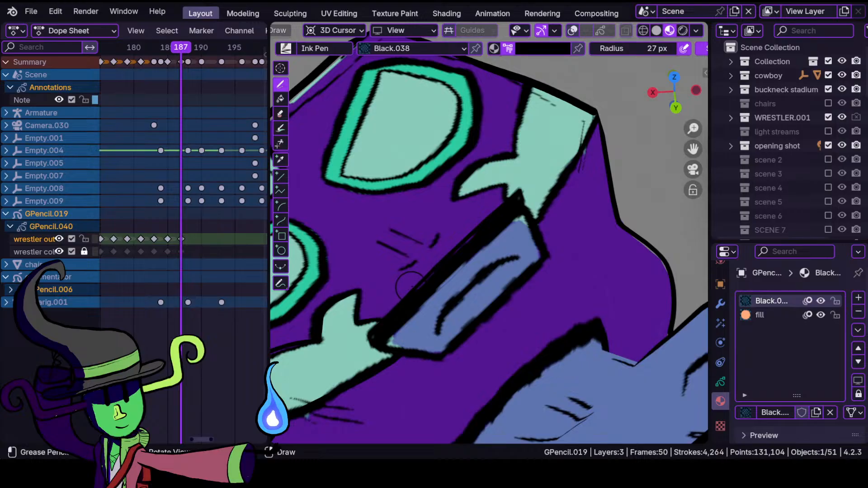
right_click(520, 190, "shift")
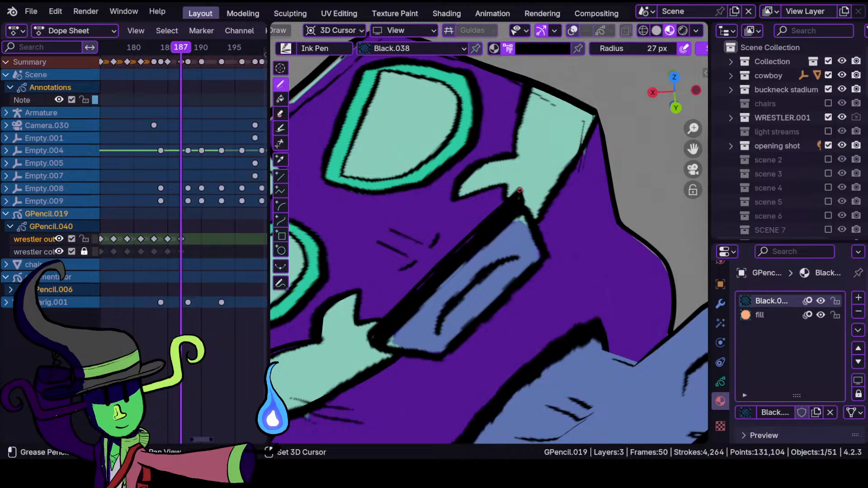
left_click(368, 333)
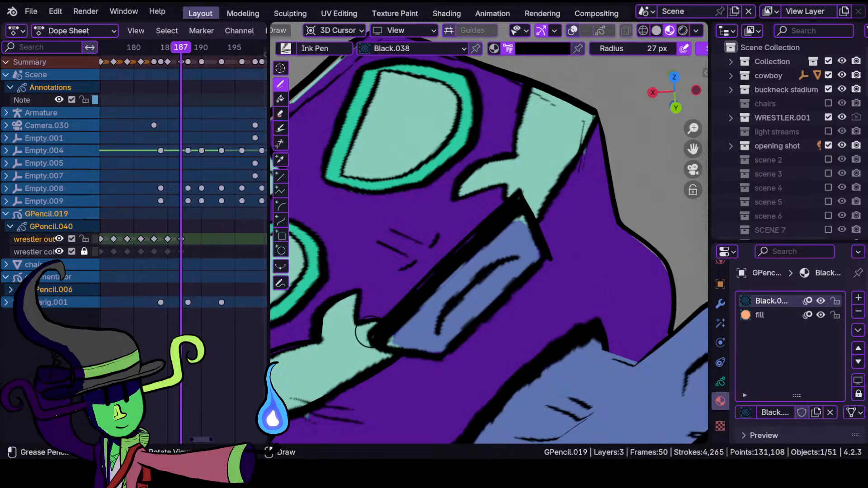
mouse_move(368, 337)
left_mouse_down("shift")
mouse_move(408, 357)
mouse_move(456, 362)
left_mouse_up("shift")
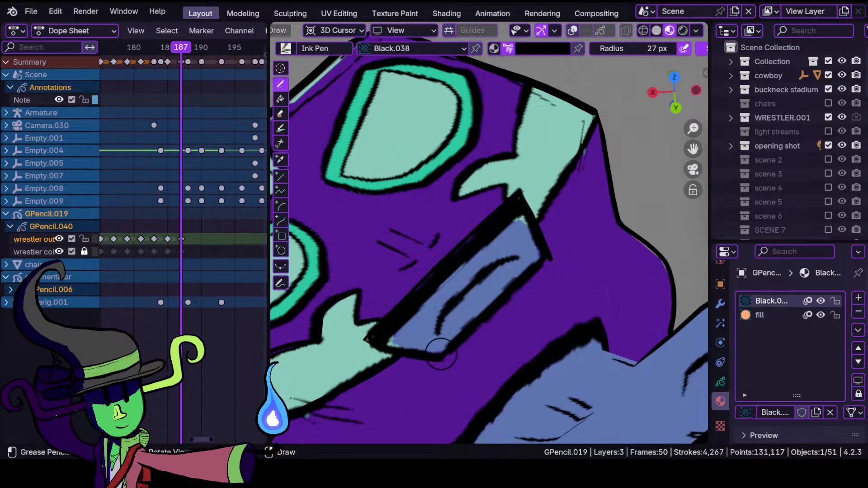
left_click_drag(492, 314, 503, 303, "shift")
left_click_drag(563, 247, 564, 246, "shift")
mouse_move(515, 255)
middle_mouse_down("ctrl")
mouse_move(518, 394)
mouse_move(519, 280)
mouse_move(511, 264)
middle_mouse_up("ctrl")
mouse_move(531, 264)
left_mouse_down("shift")
mouse_move(447, 319)
mouse_move(414, 384)
mouse_move(426, 345)
left_mouse_up("shift")
- Ink the light green mask shape between the blue rectangle and the head's rear upper corner, including its pointed branch
mouse_move(426, 344)
middle_mouse_down("ctrl")
mouse_move(443, 386)
mouse_move(488, 258)
middle_mouse_up("ctrl")
middle_click_drag(514, 136, 464, 262, "shift")
mouse_move(561, 215)
middle_mouse_down("ctrl")
mouse_move(561, 269)
mouse_move(559, 240)
middle_mouse_up("ctrl")
middle_click_drag(520, 293, 477, 330, "shift")
left_click_drag(479, 369, 588, 191, "shift")
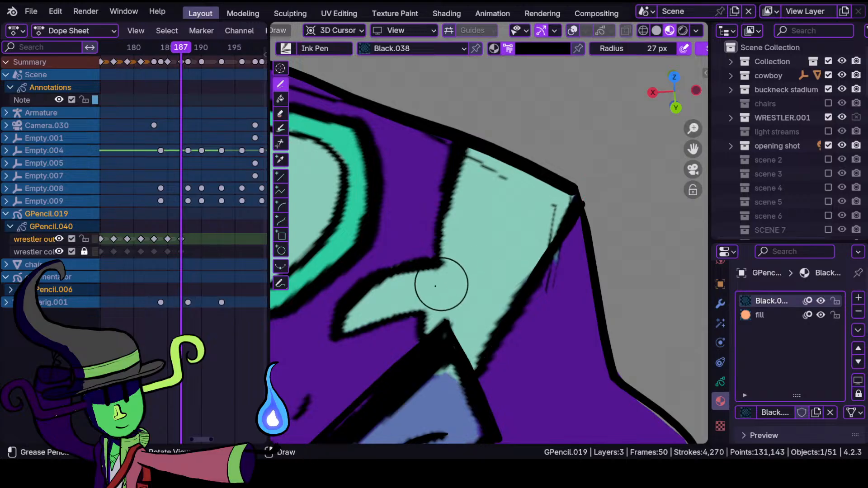
left_click_drag(423, 310, 343, 330)
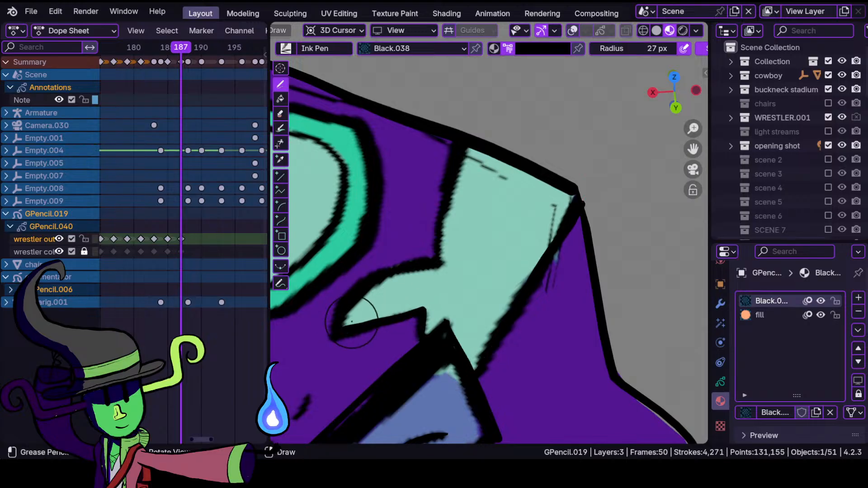
mouse_move(373, 269)
left_mouse_down()
mouse_move(439, 256)
mouse_move(460, 169)
left_mouse_up()
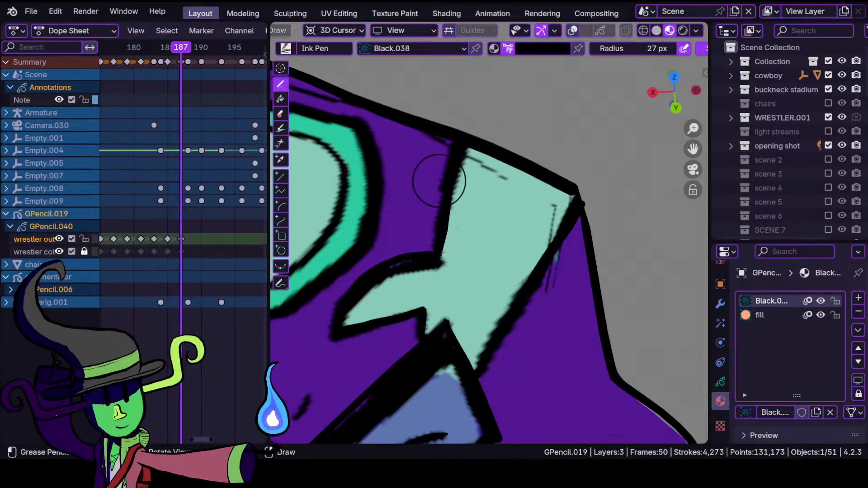
- Ink the outer and inner outlines of the upper green-rimmed eye on the wrestler's mask
middle_click_drag(421, 159, 429, 282, "ctrl")
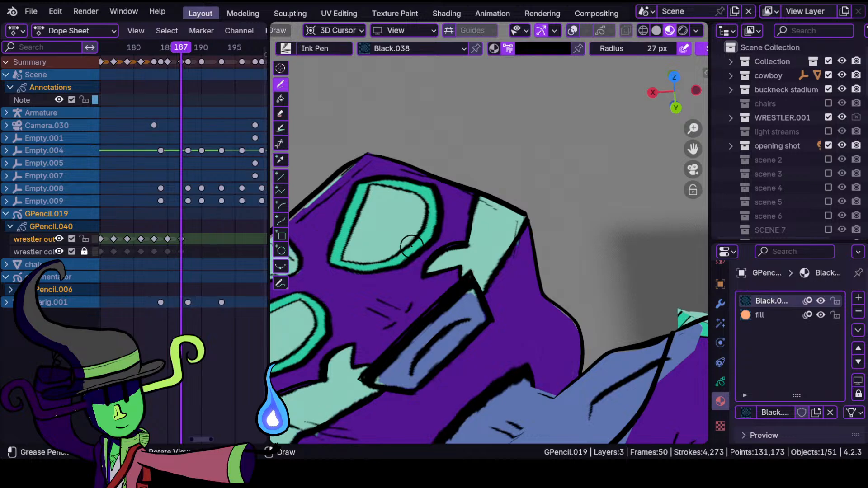
middle_click_drag(398, 253, 405, 308, "ctrl")
scroll(407, 249, "up", 5)
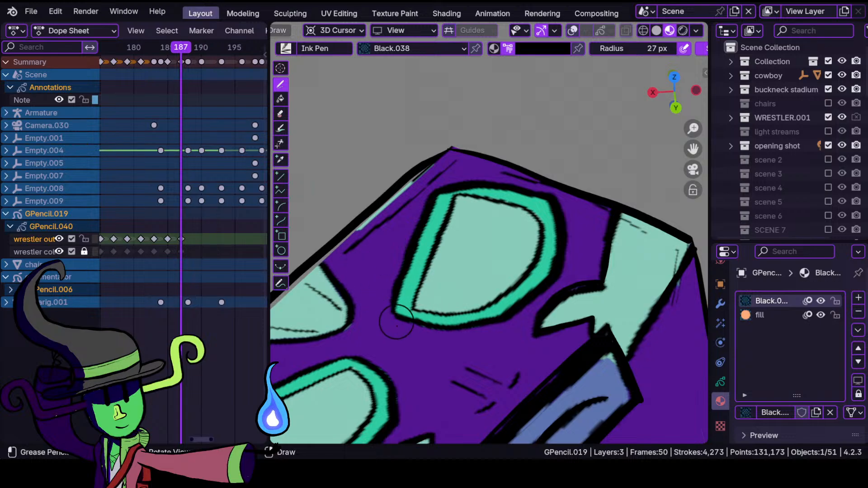
scroll(410, 334, "up", 3)
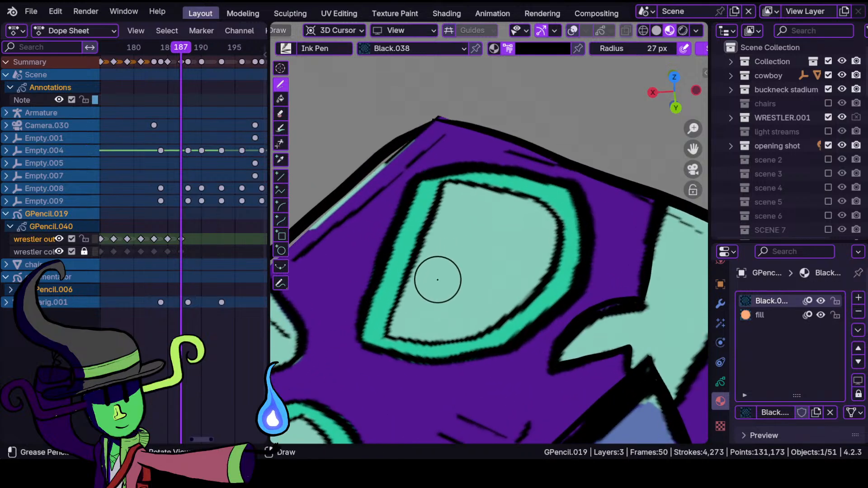
mouse_move(439, 279)
middle_mouse_down("ctrl")
mouse_move(440, 335)
mouse_move(440, 273)
mouse_move(437, 325)
mouse_move(425, 304)
middle_mouse_up("ctrl")
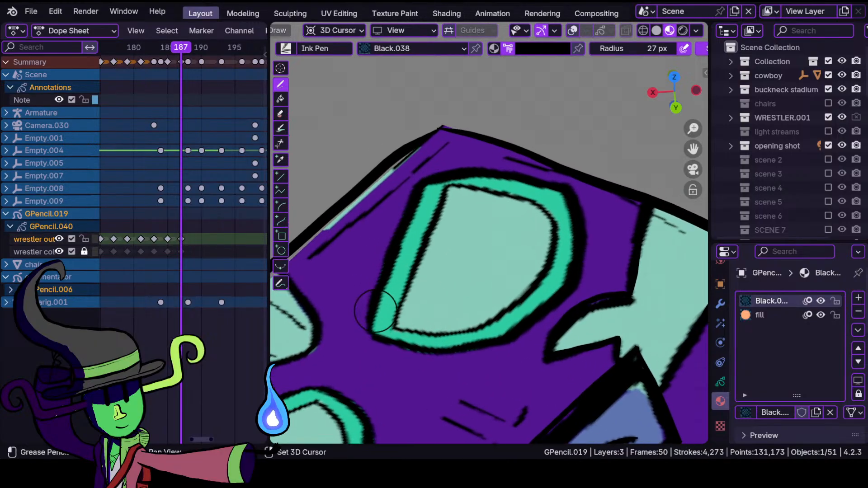
mouse_move(374, 334)
left_mouse_down()
mouse_move(377, 290)
mouse_move(424, 162)
left_mouse_up()
mouse_move(373, 333)
left_mouse_down("shift")
mouse_move(387, 343)
mouse_move(484, 348)
mouse_move(524, 332)
mouse_move(577, 275)
left_mouse_up("shift")
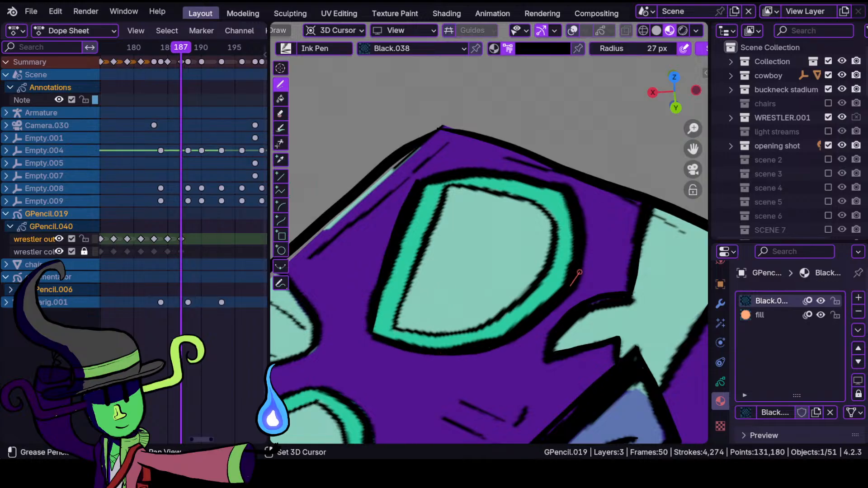
mouse_move(555, 177)
left_mouse_down("shift")
mouse_move(482, 174)
mouse_move(407, 194)
mouse_move(429, 236)
mouse_move(397, 324)
left_mouse_up("shift")
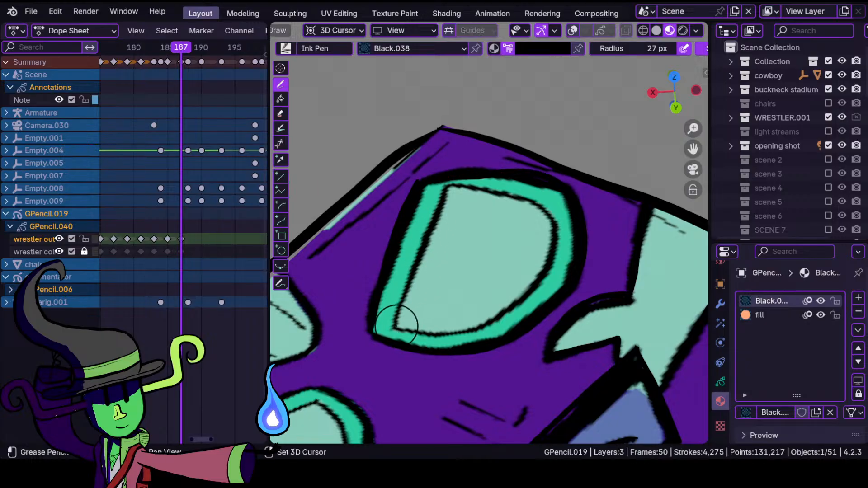
left_click_drag(435, 220, 442, 203, "shift")
mouse_move(453, 167)
left_mouse_down("shift")
mouse_move(413, 340)
mouse_move(397, 325)
mouse_move(428, 334)
mouse_move(518, 308)
mouse_move(549, 265)
mouse_move(552, 212)
mouse_move(512, 193)
mouse_move(431, 184)
left_mouse_up("shift")
middle_click_drag(446, 228, 441, 347, "ctrl")
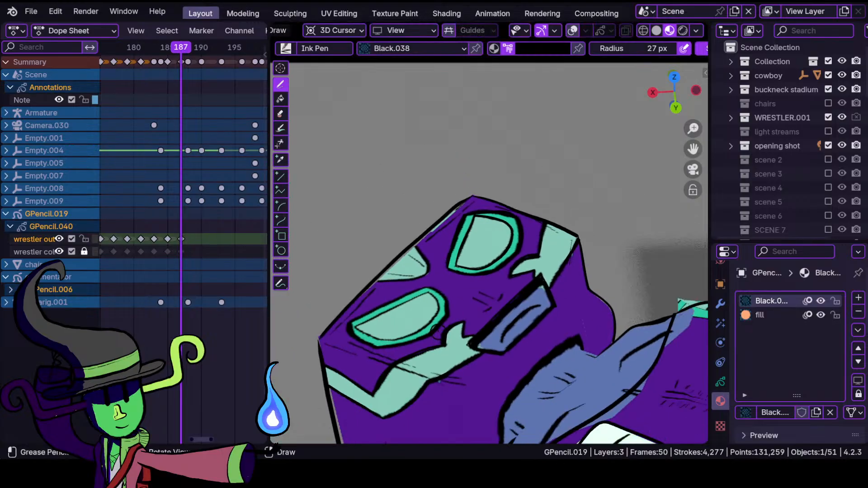
- Ink the outlines of the lower green-rimmed eye on the mask, including the inner light green shape
scroll(414, 341, "up", 5)
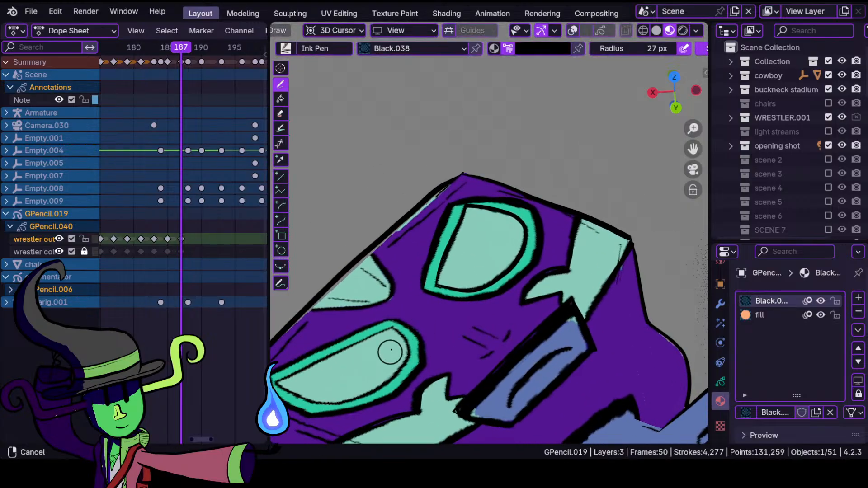
middle_click_drag(438, 306, 487, 252, "shift")
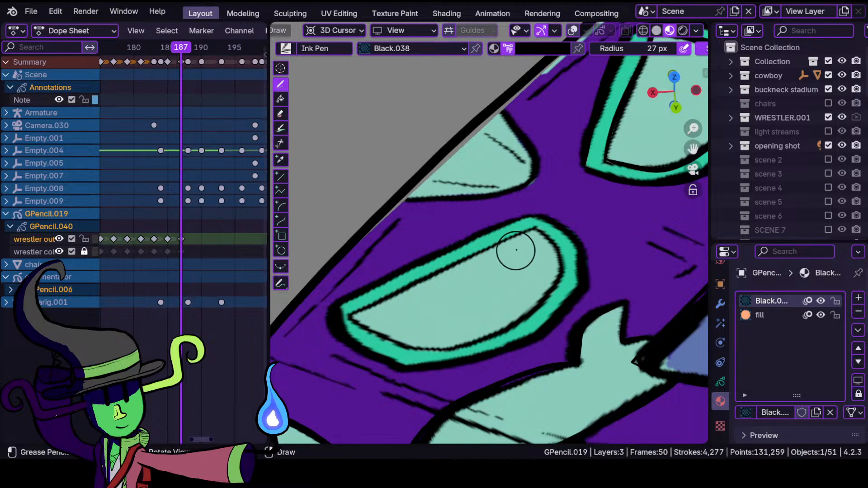
left_click_drag(535, 228, 337, 321, "shift")
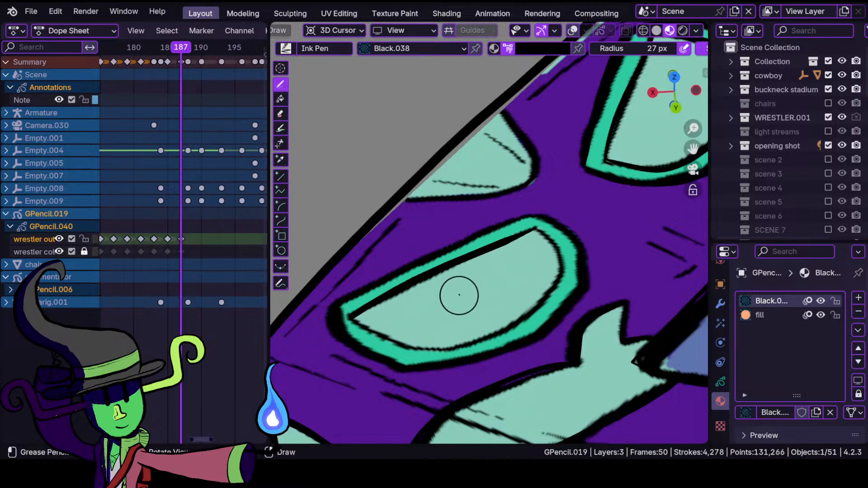
left_click_drag(537, 231, 553, 246, "shift")
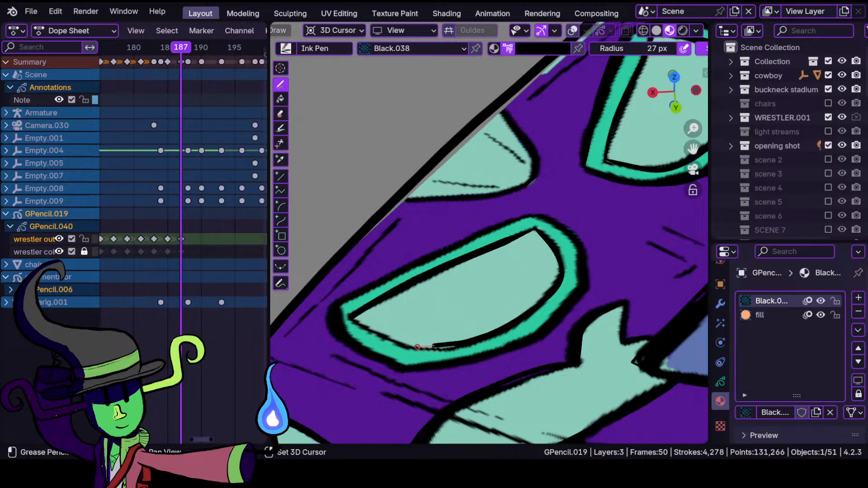
left_click_drag(337, 309, 339, 309, "shift")
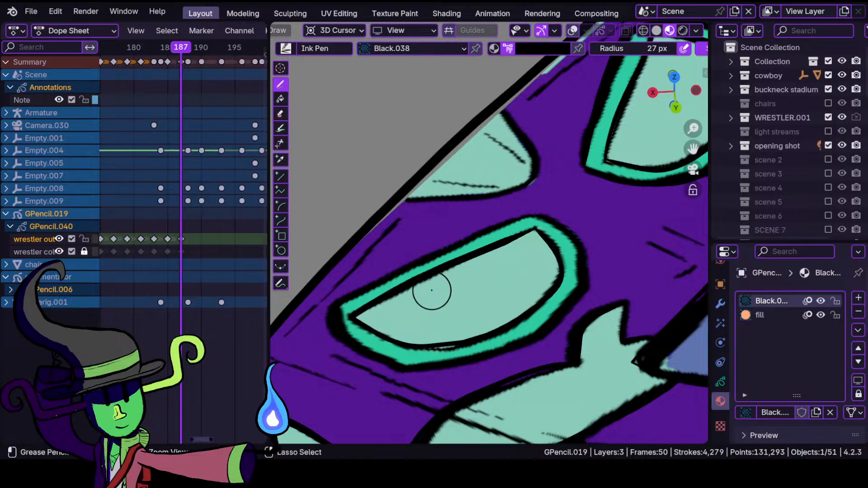
scroll(430, 291, "down", 4)
scroll(442, 310, "up", 4)
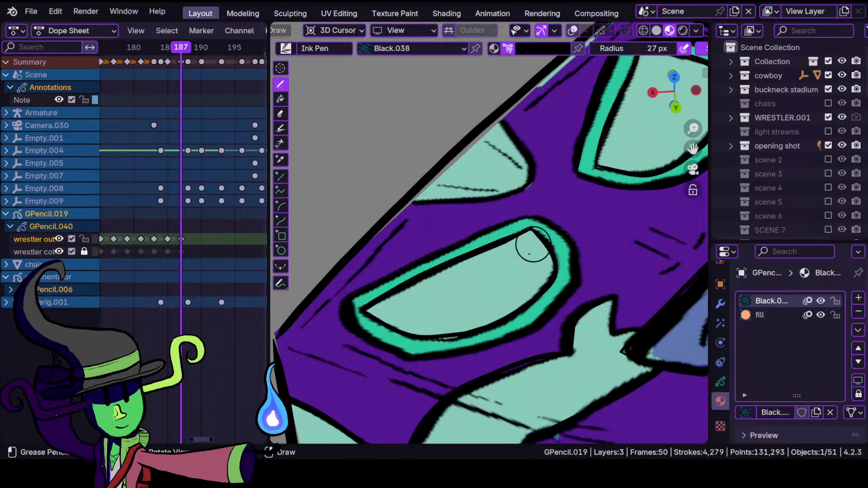
mouse_move(525, 212)
left_mouse_down("shift")
mouse_move(388, 262)
mouse_move(332, 311)
mouse_move(409, 357)
mouse_move(527, 326)
mouse_move(573, 281)
mouse_move(547, 220)
mouse_move(519, 201)
left_mouse_up("shift")
mouse_move(520, 201)
middle_mouse_down("ctrl")
mouse_move(471, 306)
mouse_move(465, 361)
middle_mouse_up("ctrl")
- Switch to Object Mode and add a cube mesh to the scene
key("KP_0")
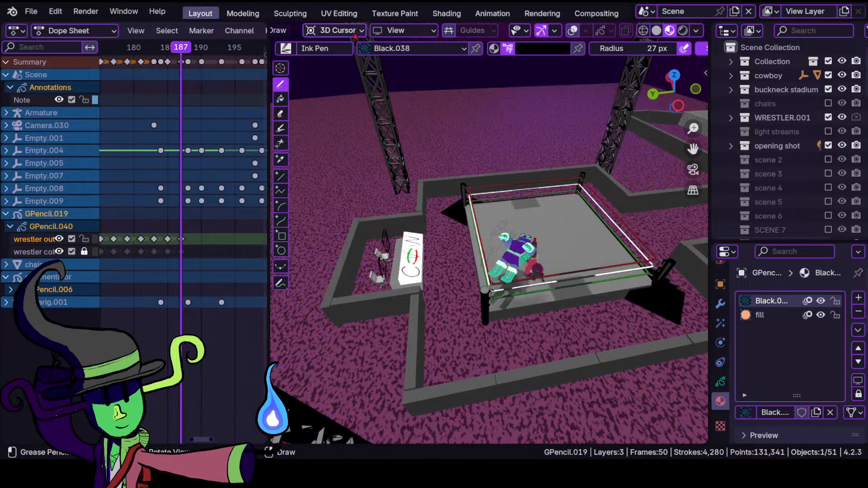
scroll(296, 31, "up", 4)
left_click(296, 31)
left_click(307, 46)
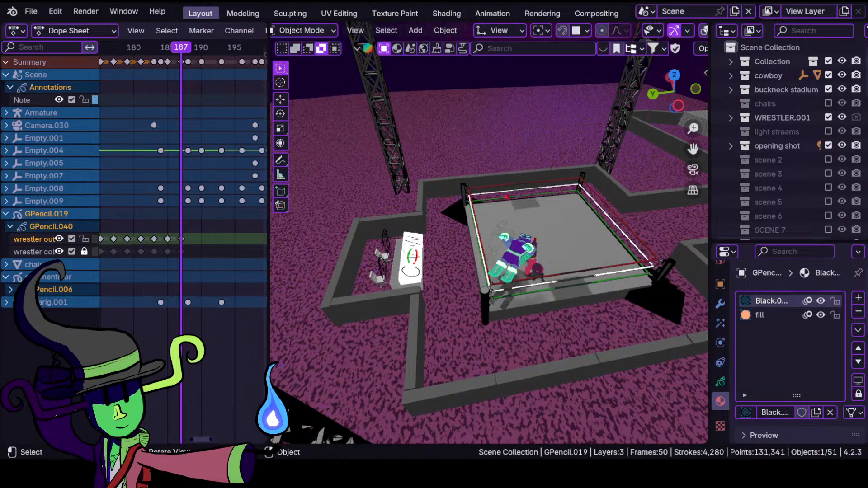
scroll(558, 271, "up", 3)
middle_click_drag(606, 231, 534, 267)
key("shift+a")
mouse_move(542, 188)
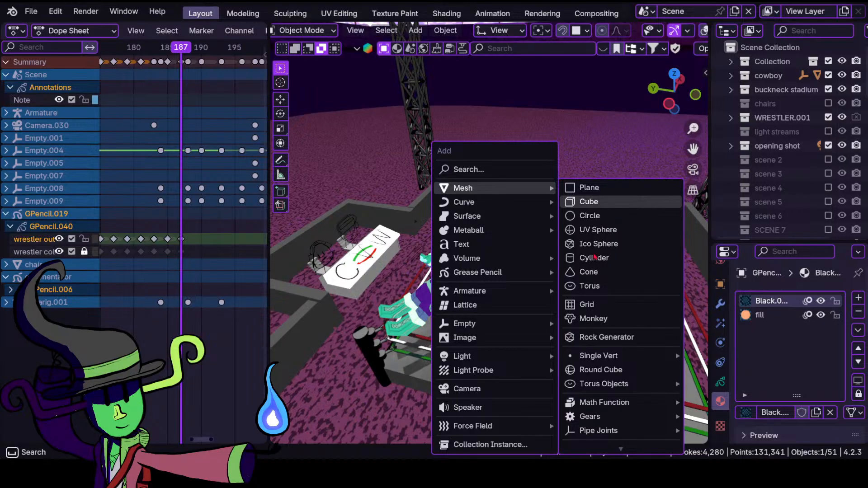
left_click(610, 208)
- Isolate the new cube in local view with solid shading and show the viewport overlays
scroll(479, 285, "down", 4)
middle_click_drag(475, 287, 533, 266)
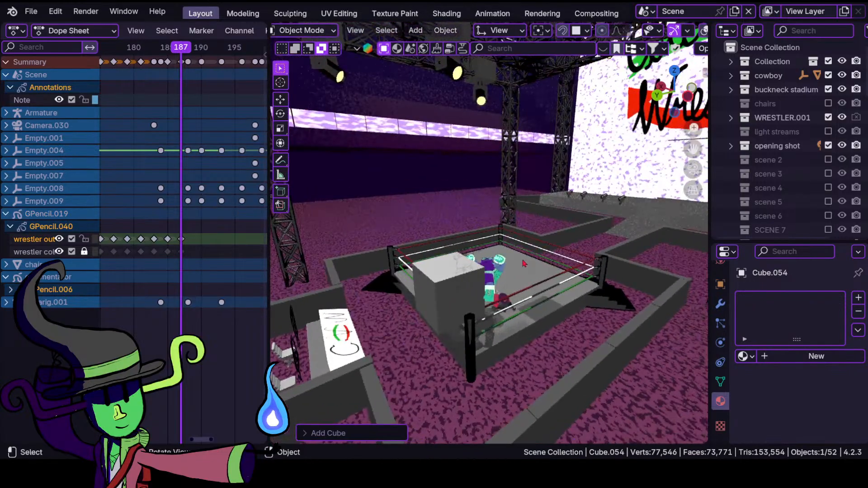
scroll(497, 289, "up", 3)
left_click(393, 334)
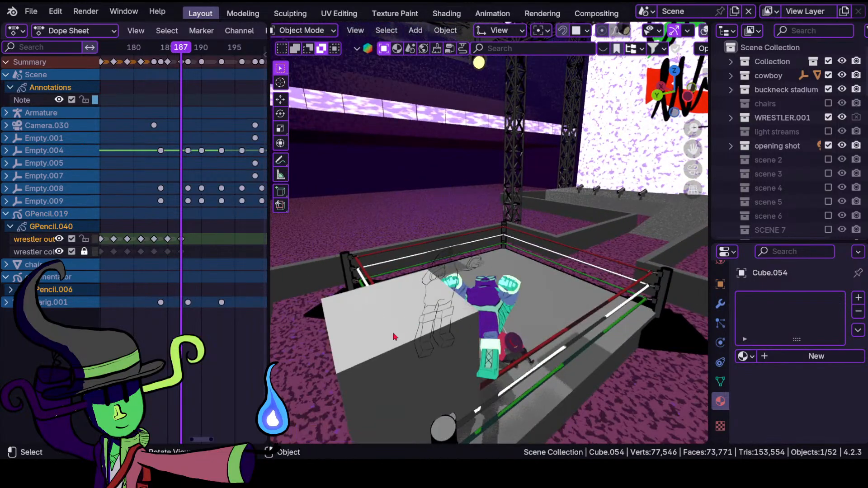
key("KP_Divide")
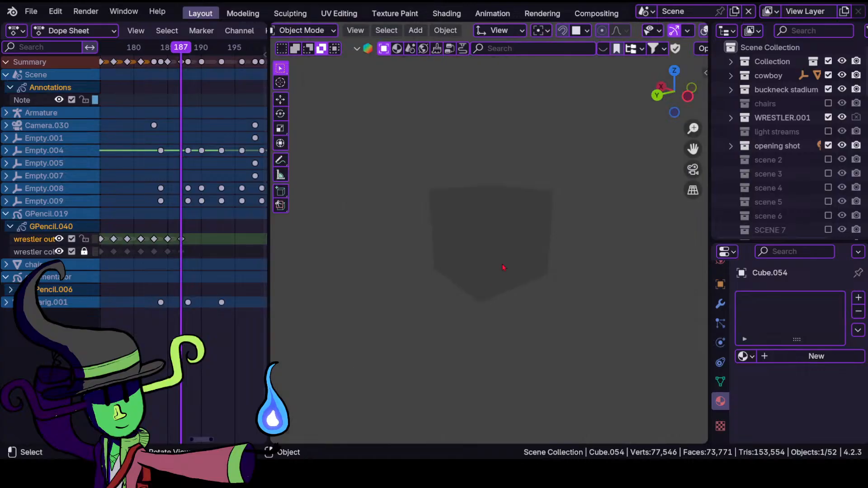
scroll(655, 30, "down", 5)
left_click(657, 31)
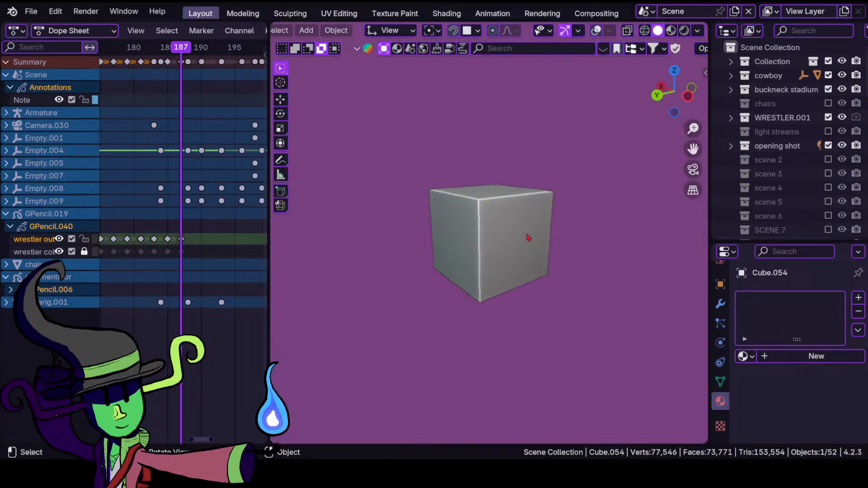
key("shift+alt+z")
scroll(545, 235, "down", 3)
scroll(541, 238, "up", 5)
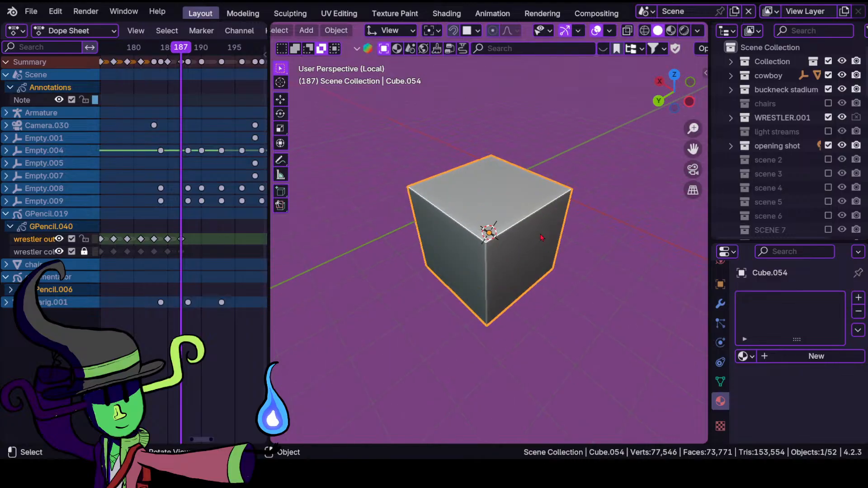
- Activate the Move tool for the cube and set the transform orientation to Global
scroll(541, 237, "down", 3)
middle_click_drag(541, 238, 503, 253)
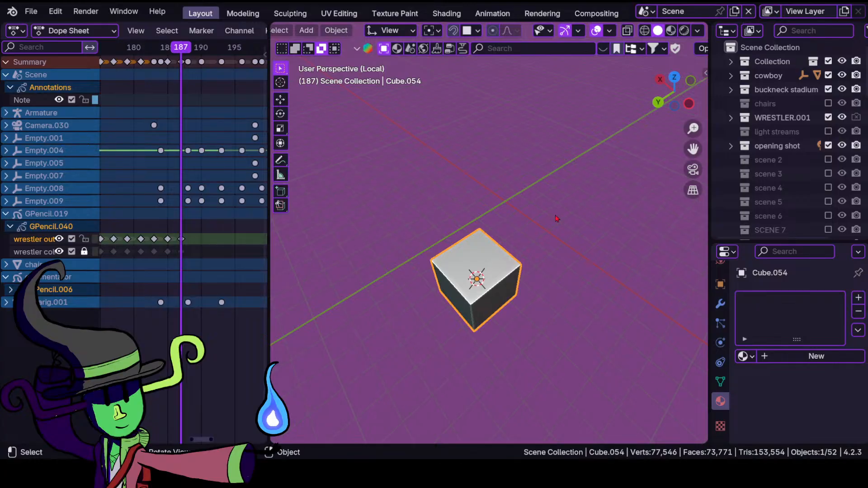
mouse_move(473, 279)
middle_mouse_down()
mouse_move(490, 285)
mouse_move(485, 277)
middle_mouse_up()
middle_click_drag(421, 309, 542, 319)
middle_click_drag(568, 356, 535, 347, "shift")
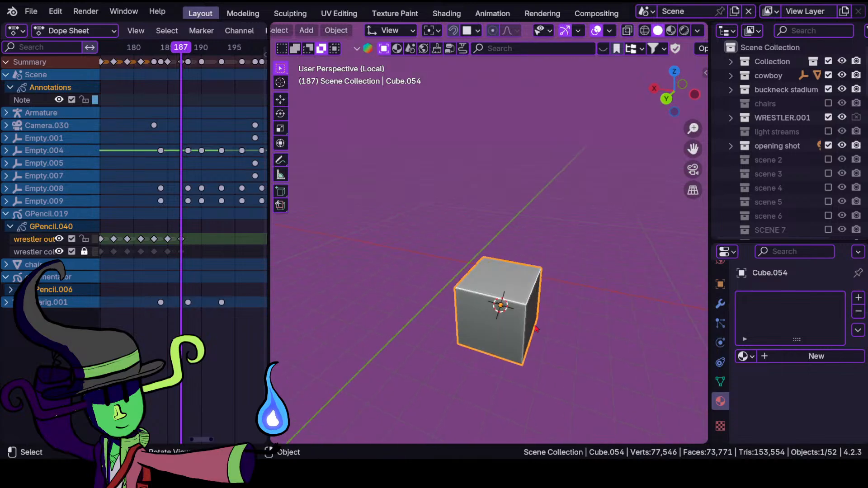
left_click(281, 99)
middle_click_drag(547, 319, 508, 273)
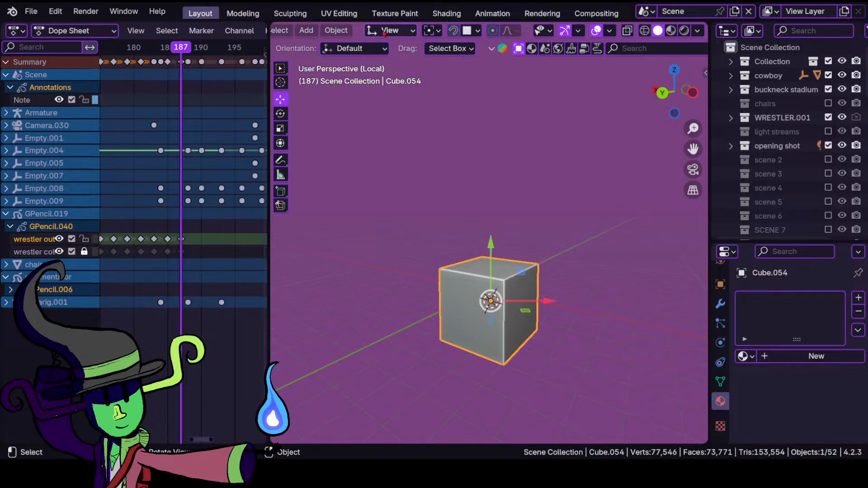
left_click(392, 31)
left_click(361, 73)
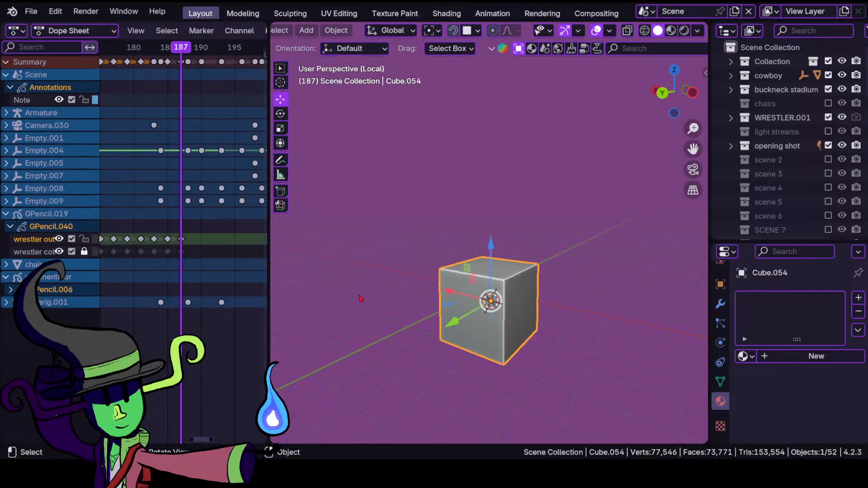
- Move the cube along the global X axis and raise it along Z above the 3D cursor
middle_click_drag(362, 298, 427, 319)
left_click_drag(401, 302, 457, 352)
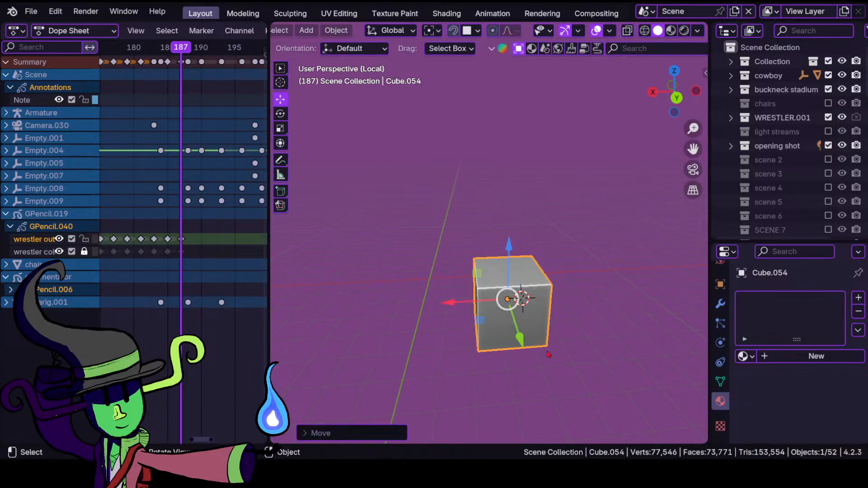
middle_click_drag(547, 356, 529, 332)
left_click_drag(503, 244, 507, 206)
middle_click_drag(571, 236, 523, 252)
left_click_drag(406, 300, 445, 328)
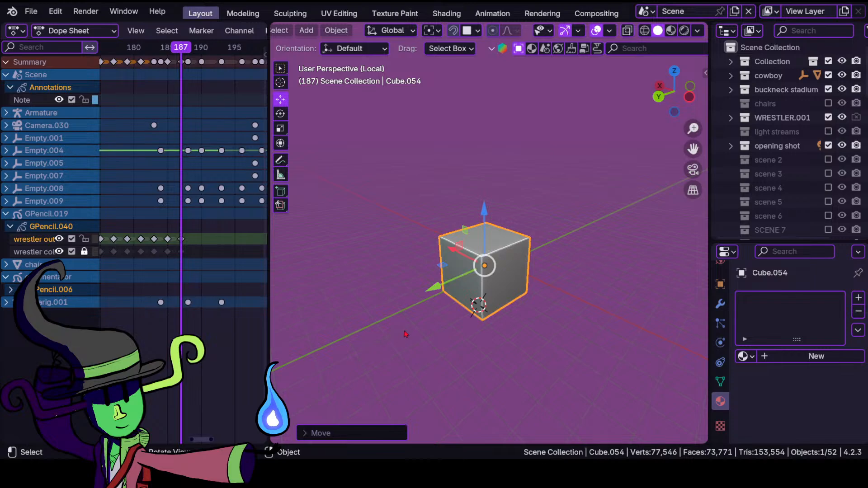
middle_click_drag(406, 333, 387, 315)
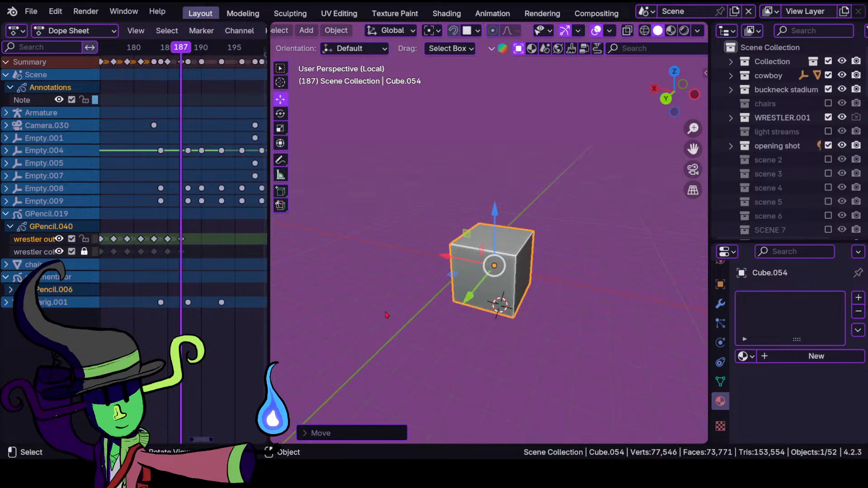
- Activate the Rotate tool and turn the cube about one full revolution around the global X axis
left_click(280, 113)
scroll(556, 334, "up", 4)
scroll(581, 351, "down", 3)
middle_click_drag(581, 351, 565, 335)
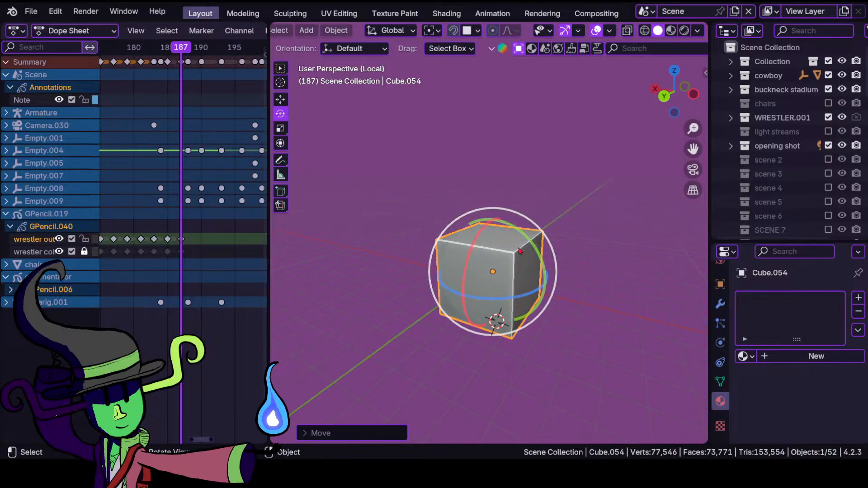
middle_click_drag(579, 256, 596, 248)
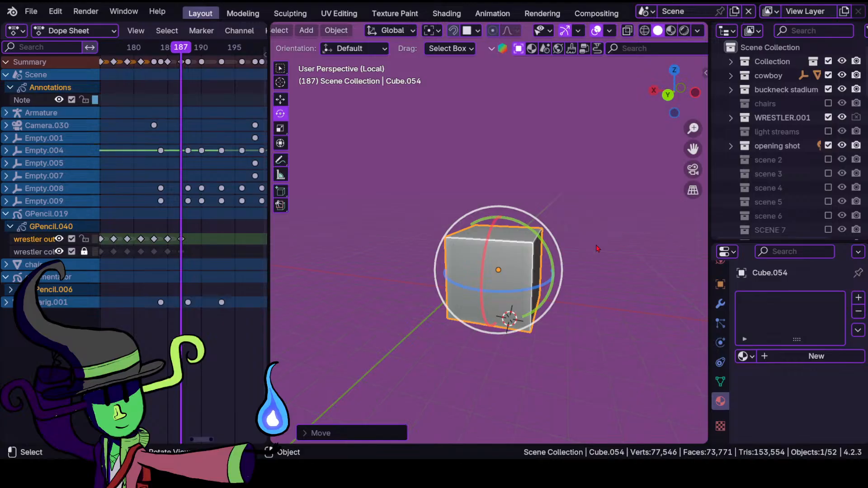
scroll(597, 244, "up", 1)
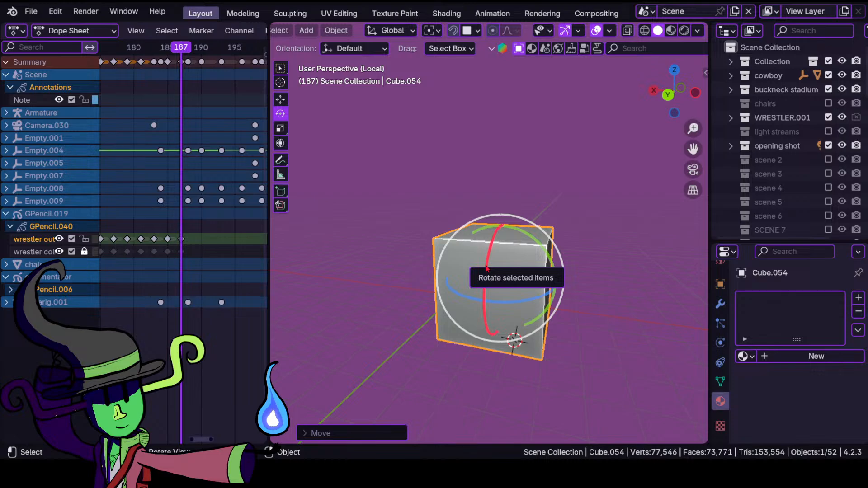
left_click_drag(487, 267, 441, 235)
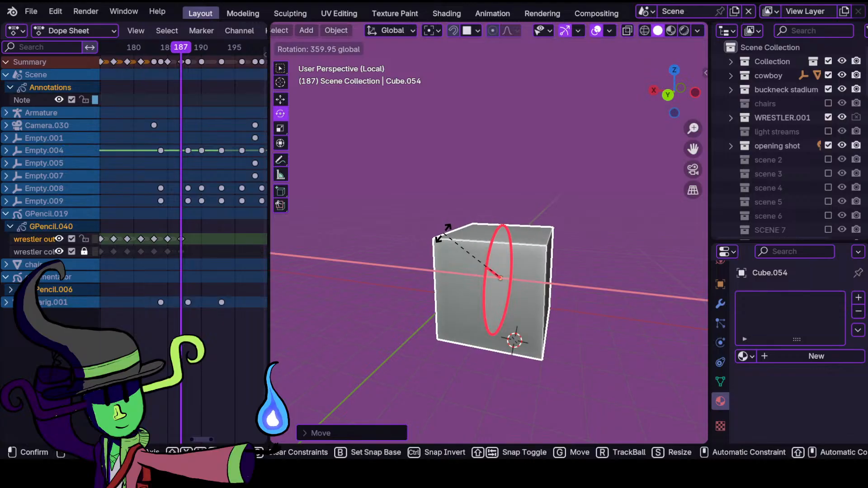
left_click_drag(441, 235, 444, 241)
- Spin the cube through several full turns around the global X axis and leave it tilted
middle_click_drag(595, 248, 572, 257)
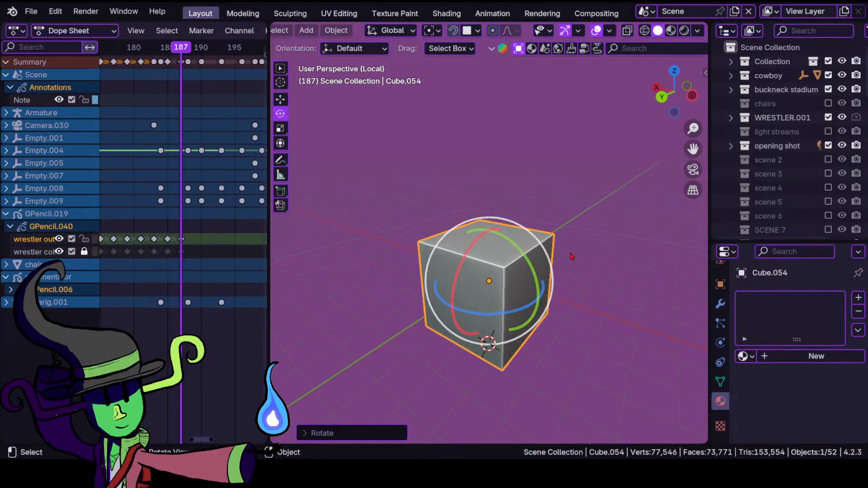
left_click_drag(461, 271, 453, 294)
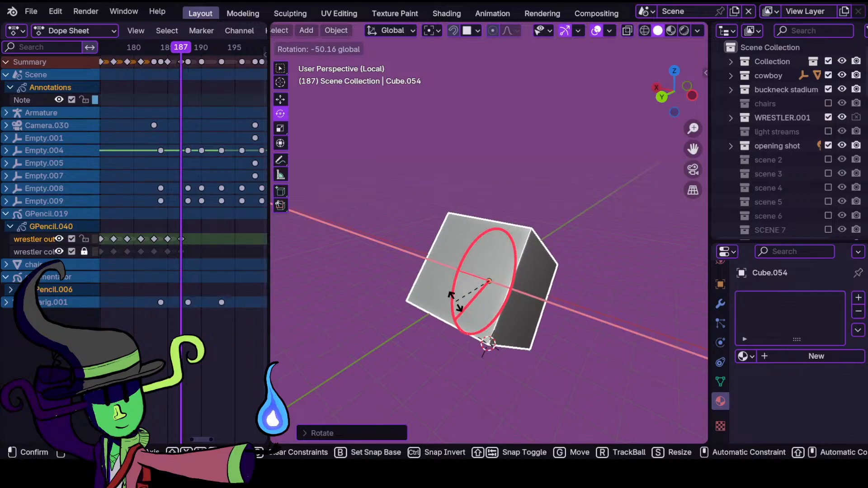
left_click_drag(454, 301, 548, 251)
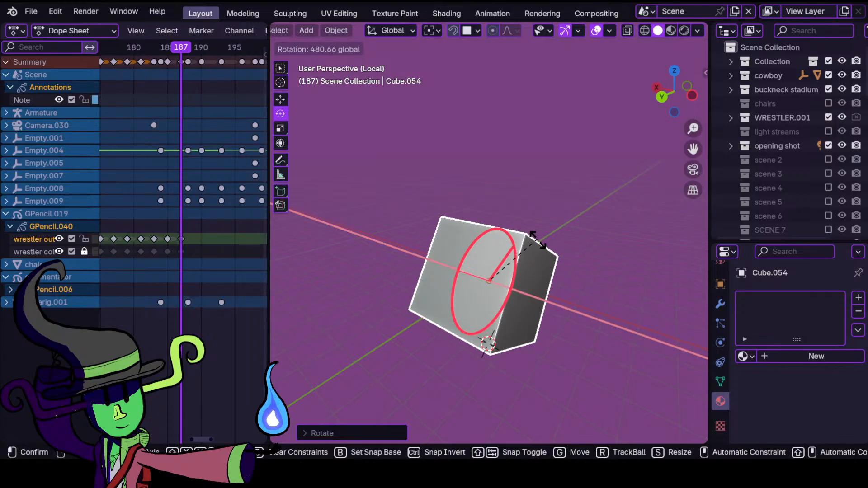
left_click_drag(540, 344, 396, 314)
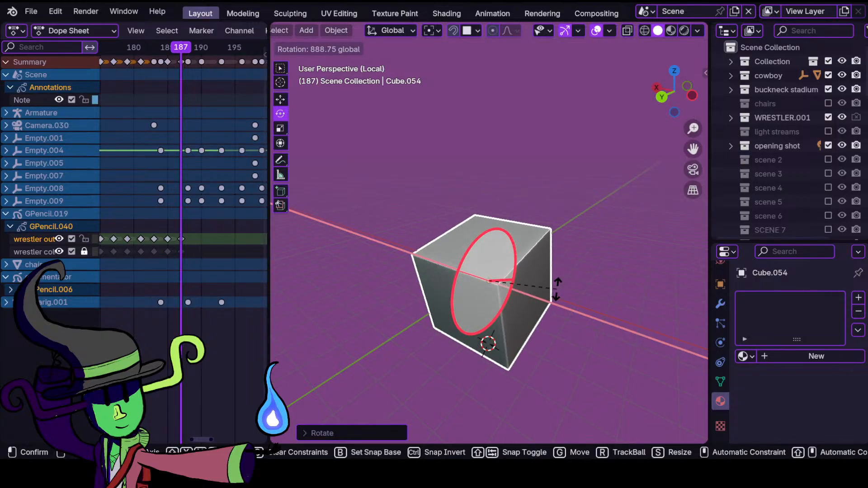
left_click_drag(487, 325, 462, 325)
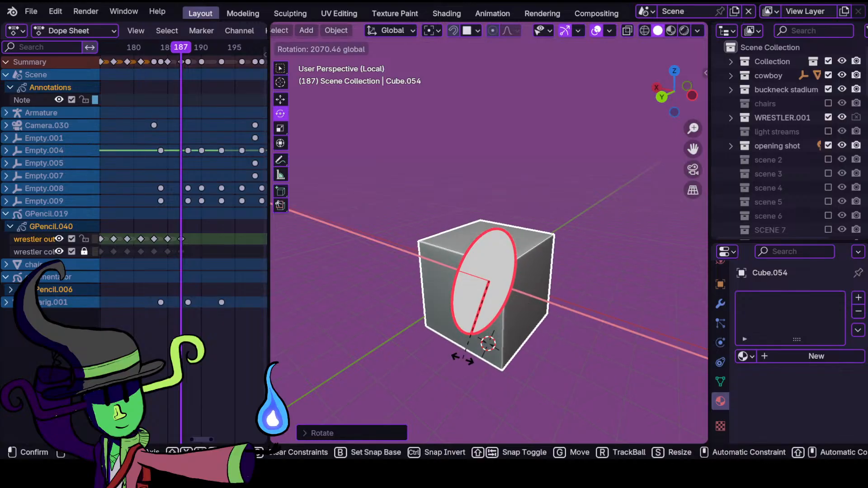
left_click(448, 332)
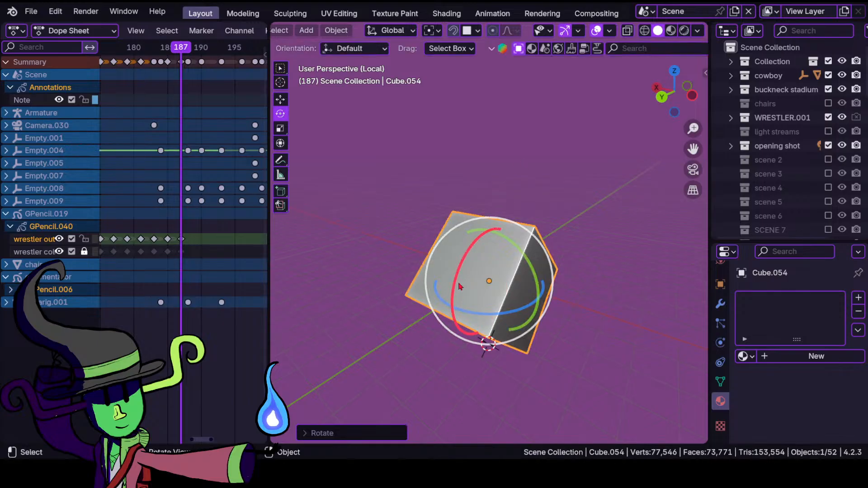
- Rotate the tilted cube again around the global X axis in repeated passes, including more than three full turns
left_click_drag(459, 270, 530, 235)
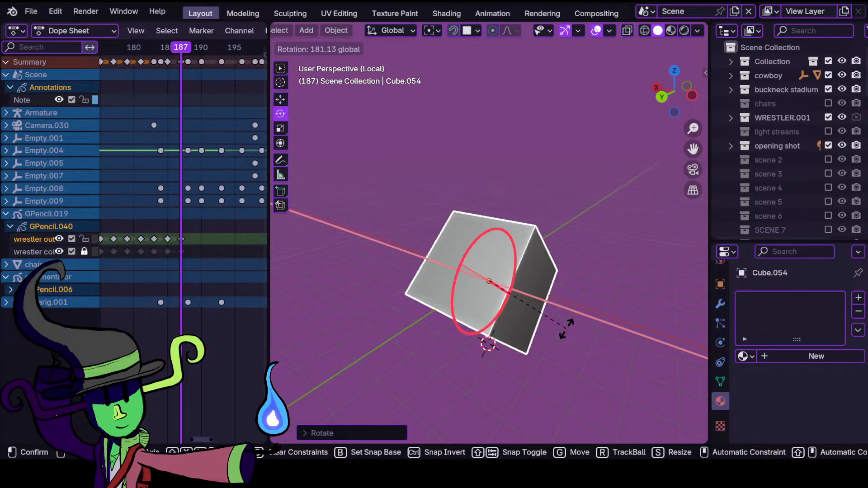
left_click_drag(557, 335, 461, 289)
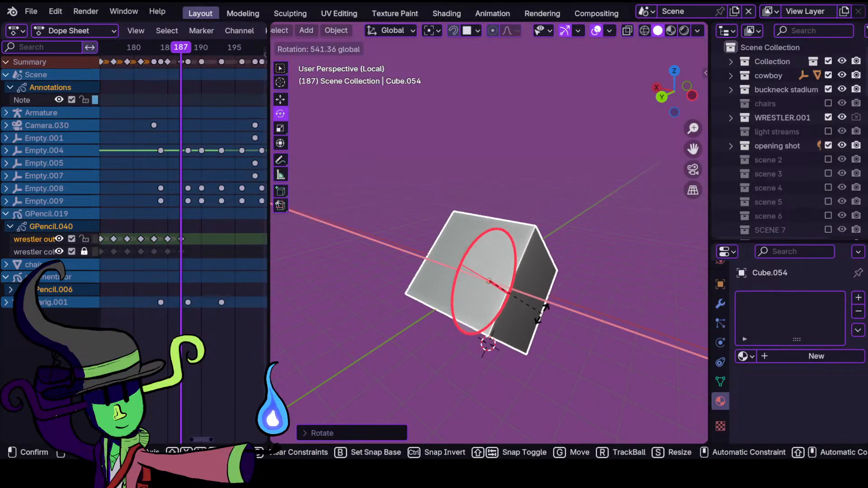
left_click_drag(535, 323, 489, 350)
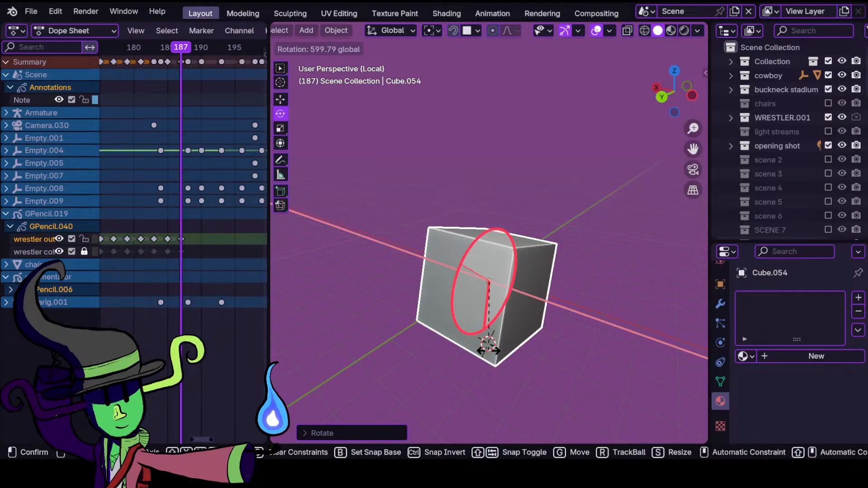
left_click_drag(488, 350, 455, 273)
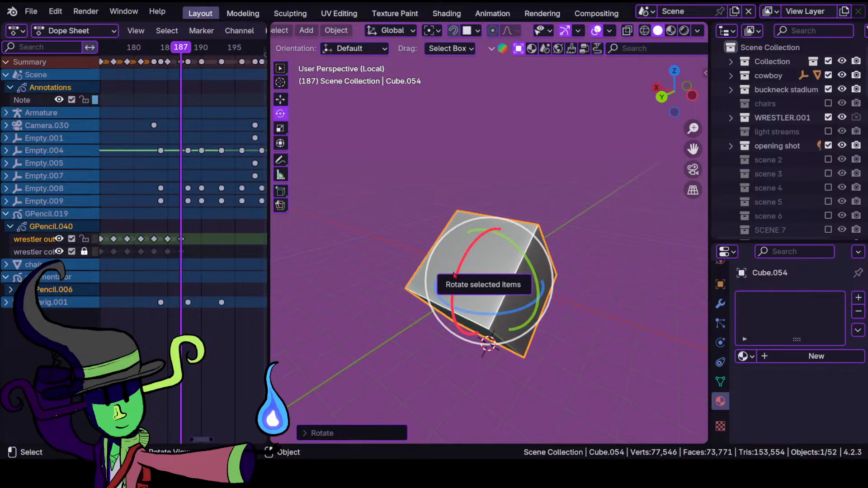
left_click_drag(462, 261, 444, 256)
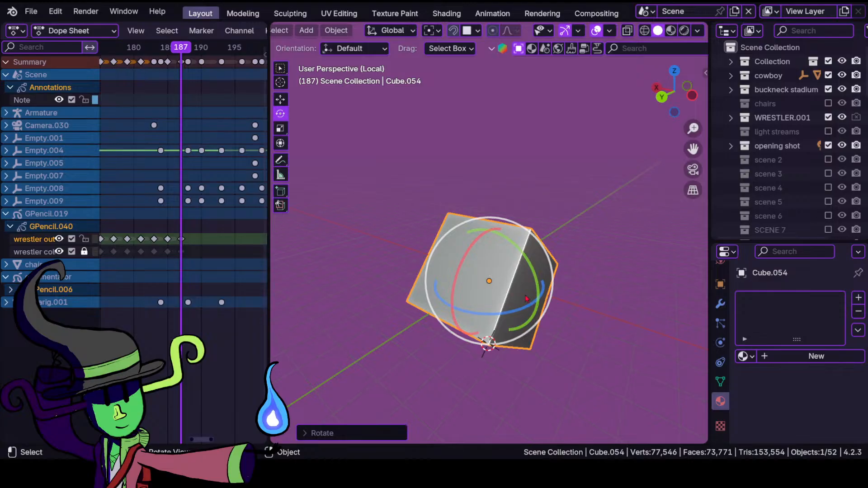
middle_click_drag(596, 314, 582, 309)
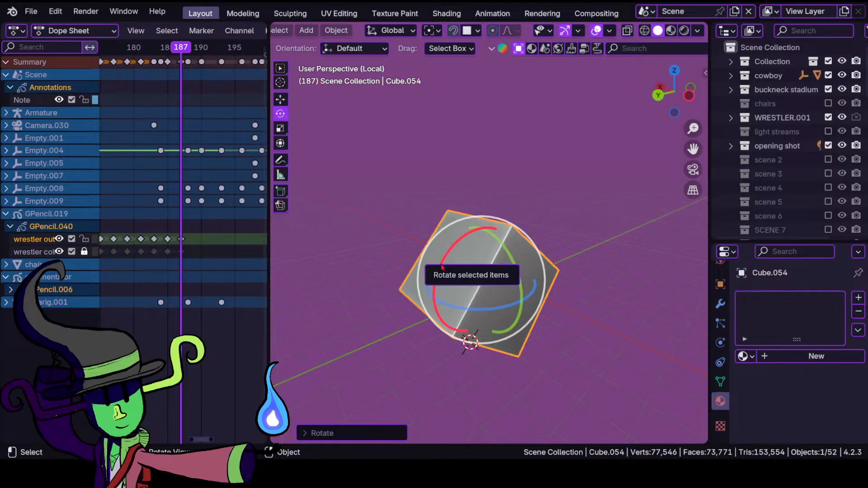
left_click_drag(450, 259, 547, 366)
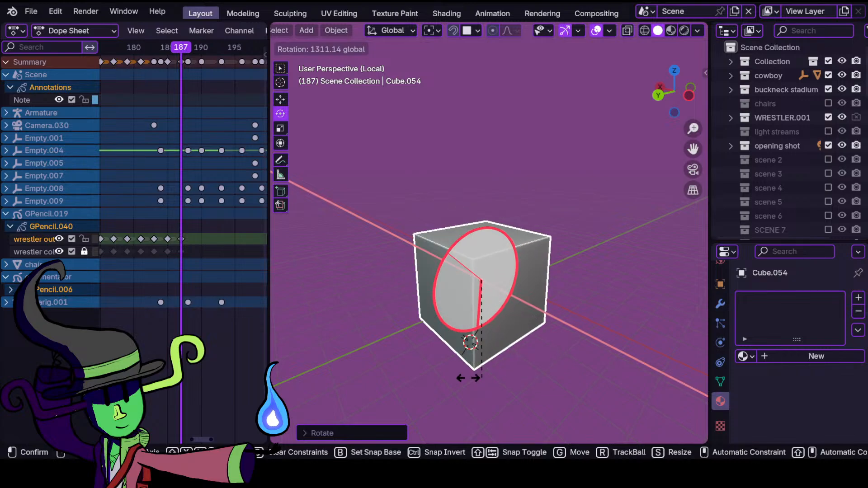
left_click(410, 244)
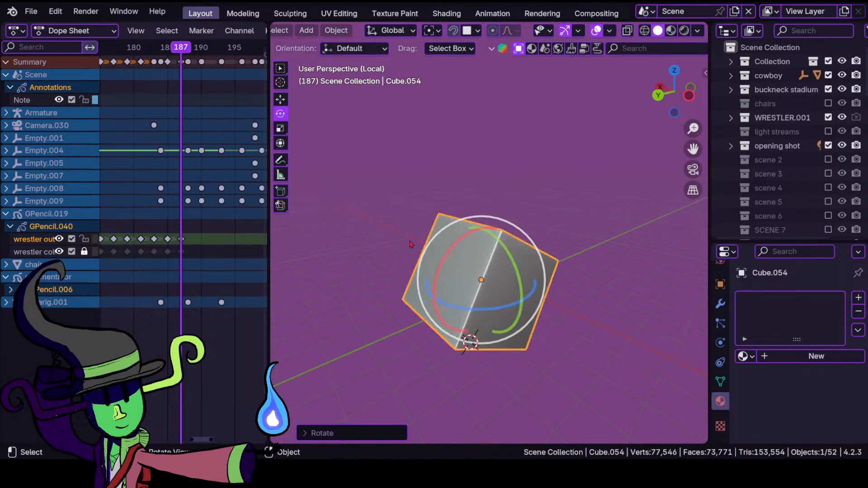
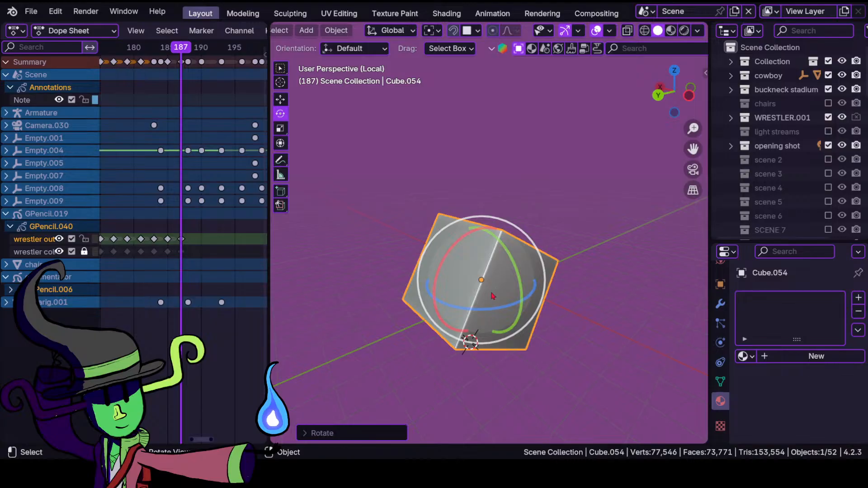
middle_click_drag(487, 271, 435, 294)
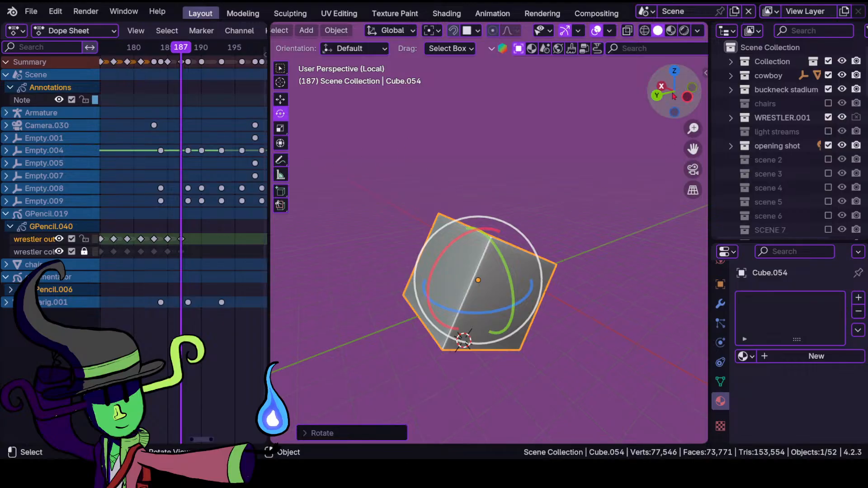
- Show the sidebar's 3D cursor settings and set all four cursor rotation values (W, X, Y, Z) to 0
left_click(702, 74)
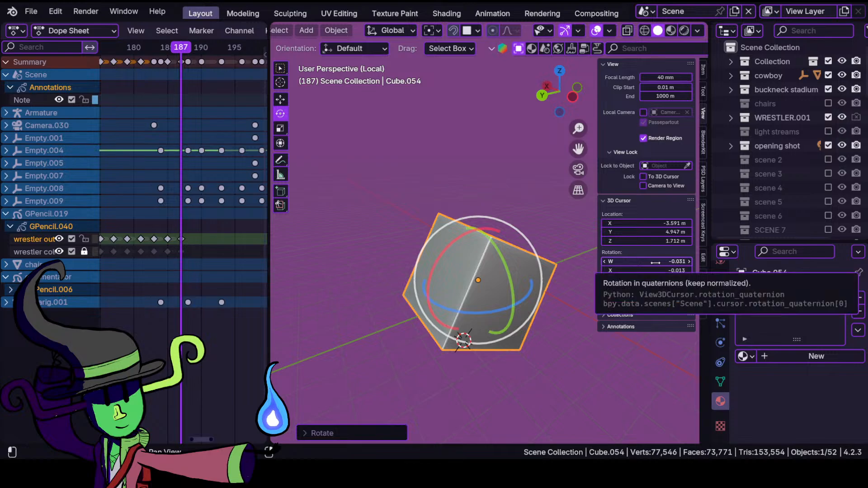
left_click_drag(655, 263, 656, 288)
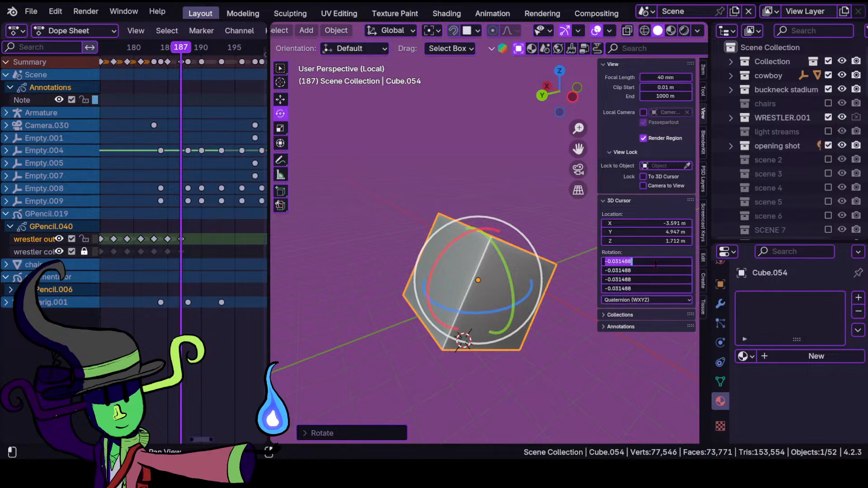
type("9")
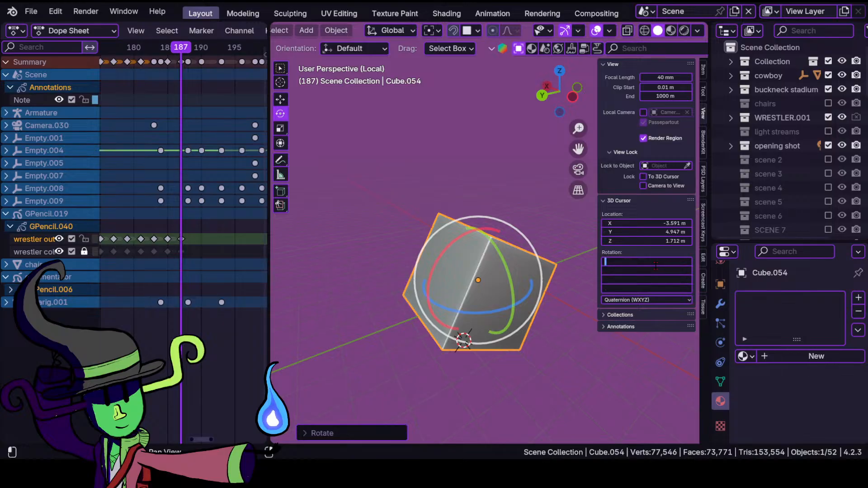
key("Return")
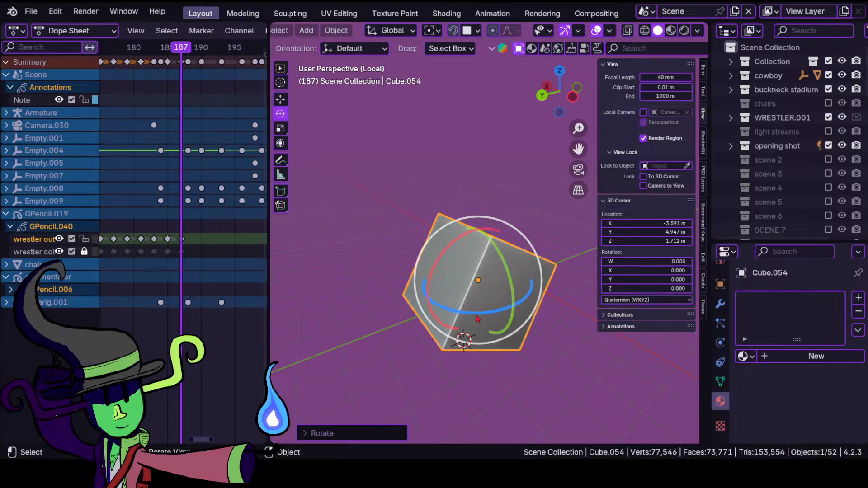
left_click_drag(436, 260, 433, 279)
key("ctrl+z")
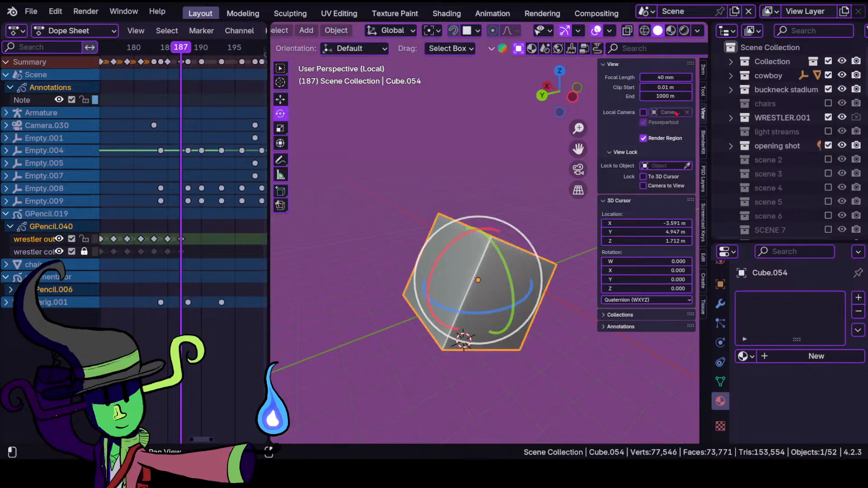
- Show the cube's transform values and set its X rotation to 0°
left_click(703, 71)
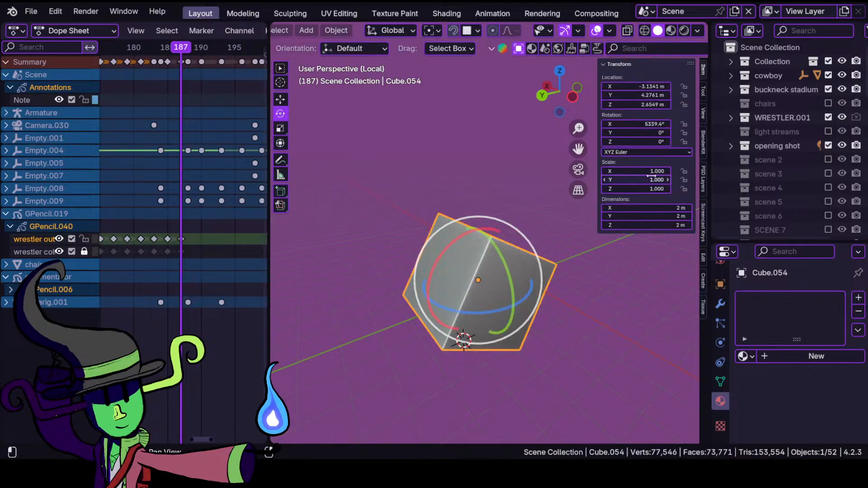
left_click(657, 124)
type("0")
key("Return")
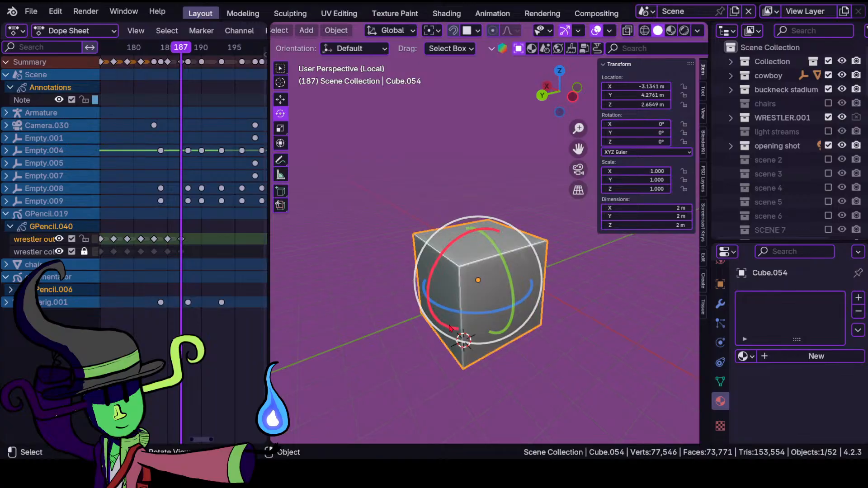
- Enter Edit Mode on the cube and select its two opposite faces along the X axis
middle_click_drag(451, 329, 505, 312)
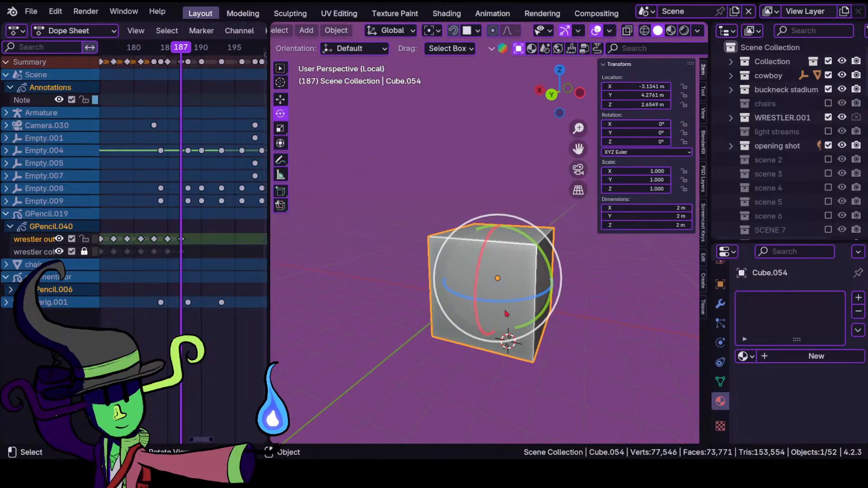
scroll(315, 31, "up", 5)
left_click(303, 31)
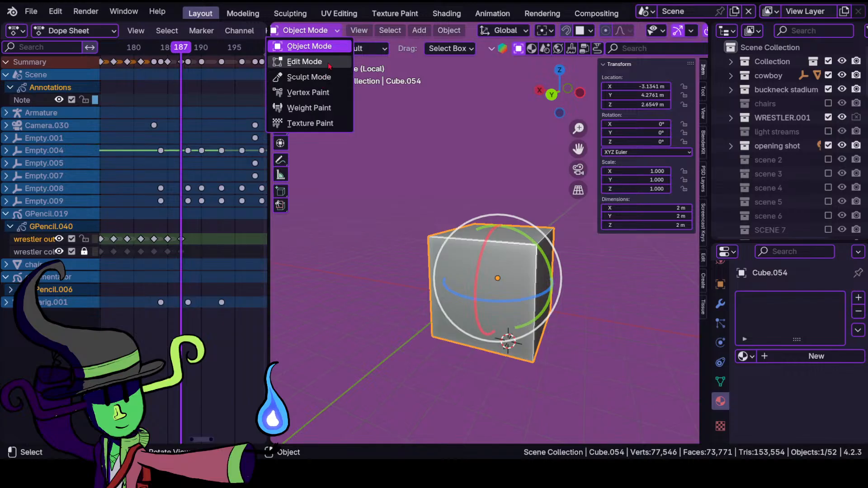
key("Return")
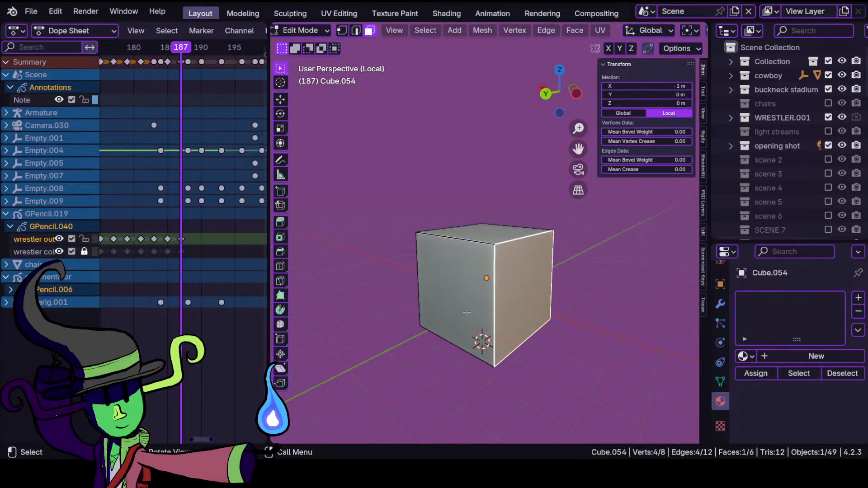
middle_click_drag(462, 319, 618, 299)
left_click(511, 281, "shift")
middle_click_drag(600, 265, 455, 309)
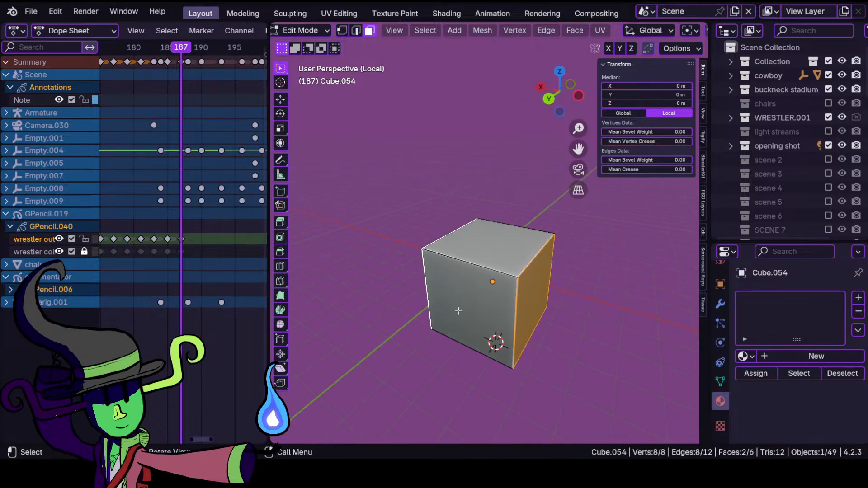
- Try to extrude the cube's two opposite faces upward along Z, and undo the extrusion
key("e")
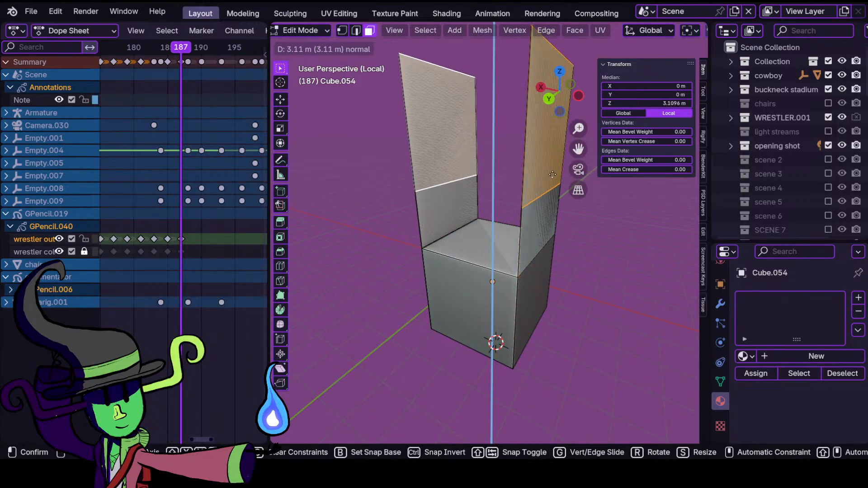
right_click(559, 259)
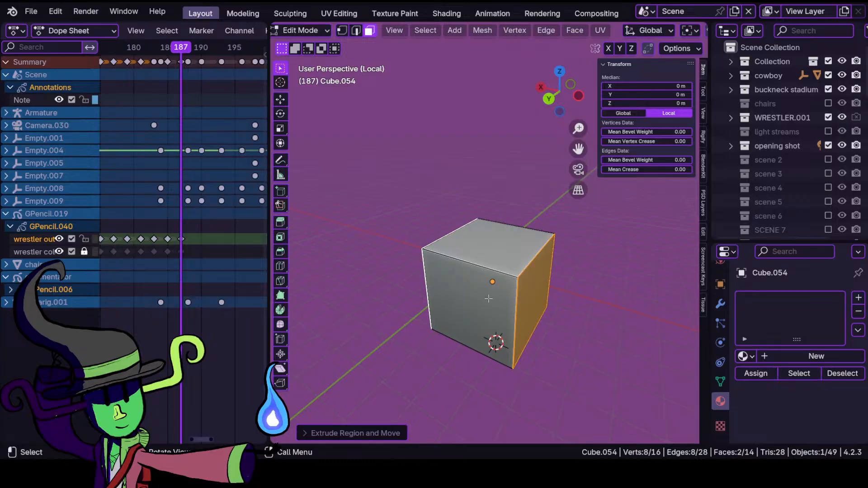
middle_click_drag(445, 316, 489, 306)
key("ctrl+z")
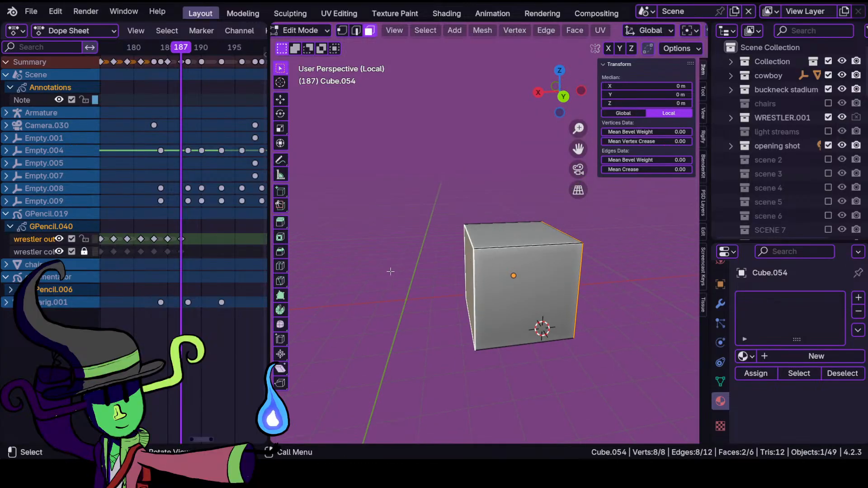
middle_click_drag(472, 260, 481, 311)
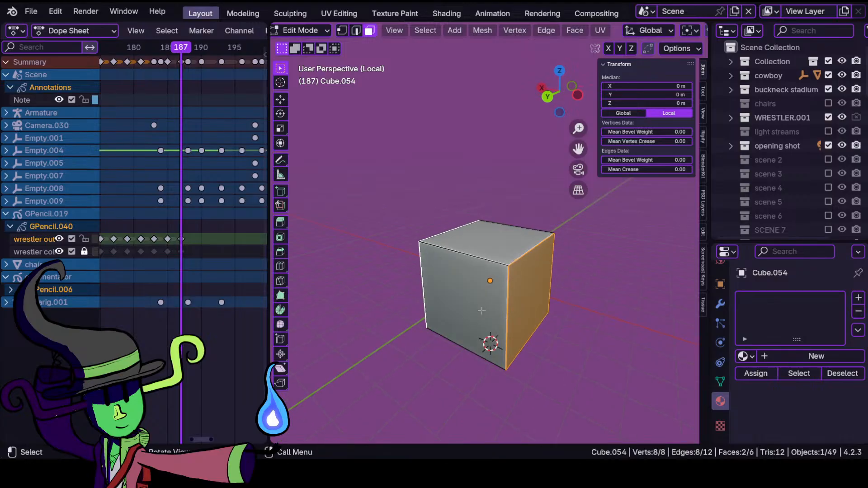
- Extrude the cube's two opposite faces along their normals by about 3.015 m, and undo the extrusion and the second face's selection
left_click(574, 30)
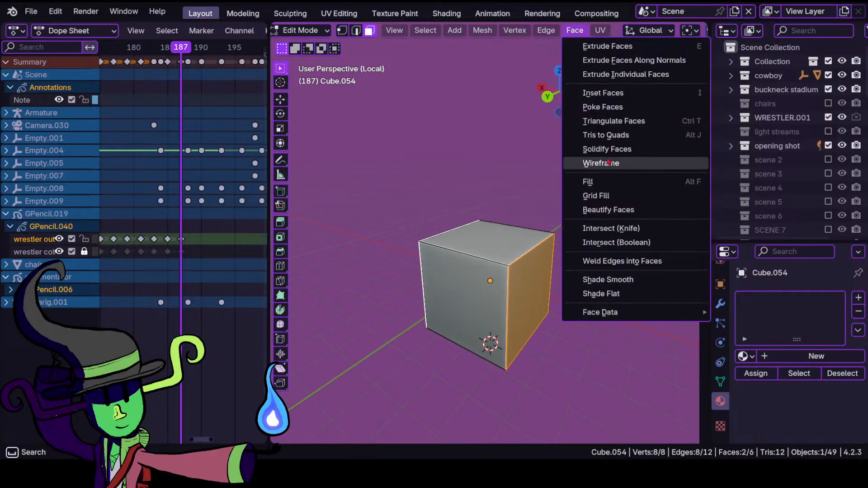
left_click(576, 32)
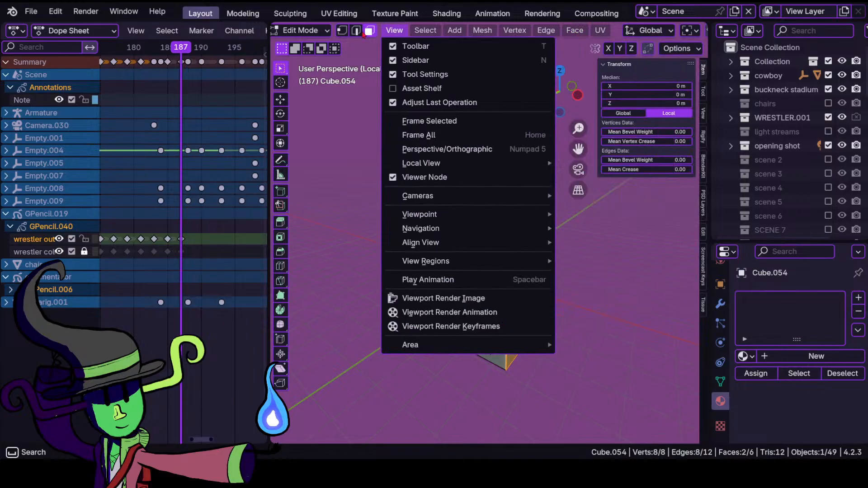
left_click(582, 31)
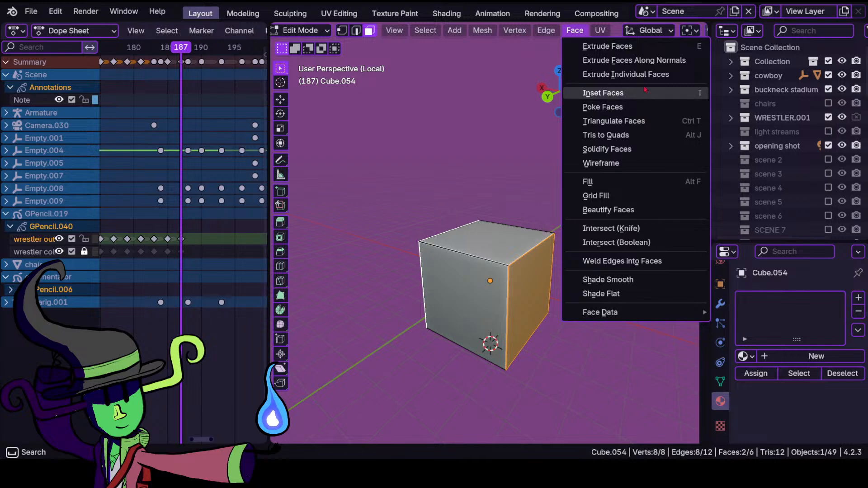
left_click(640, 61)
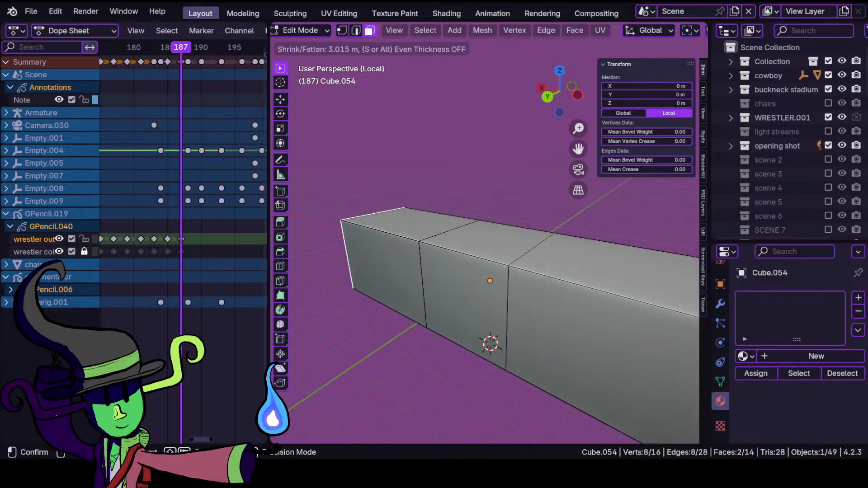
key("Return")
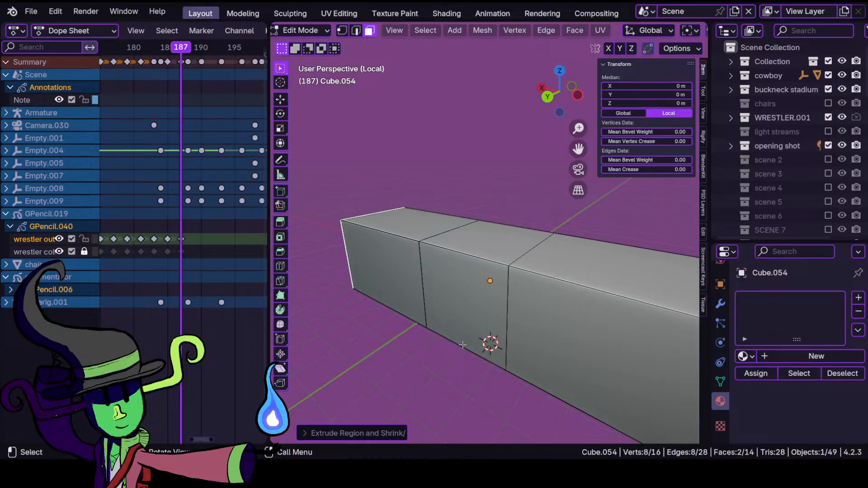
middle_click_drag(446, 334, 527, 323)
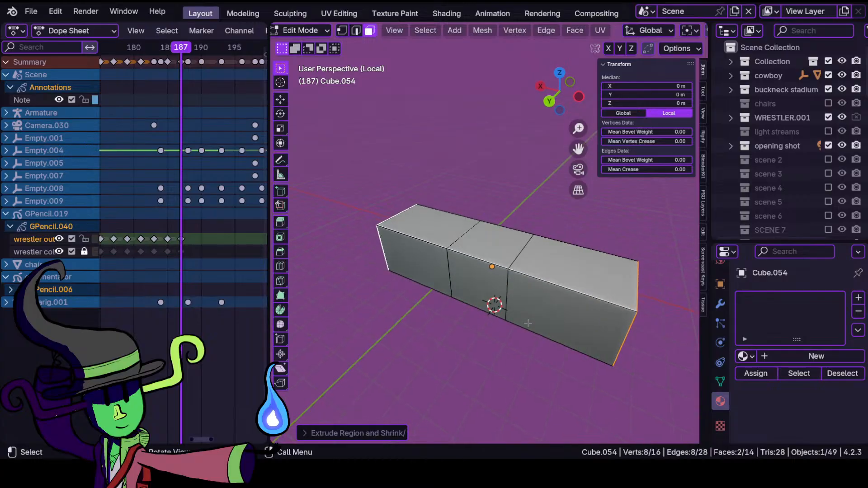
key("ctrl+z")
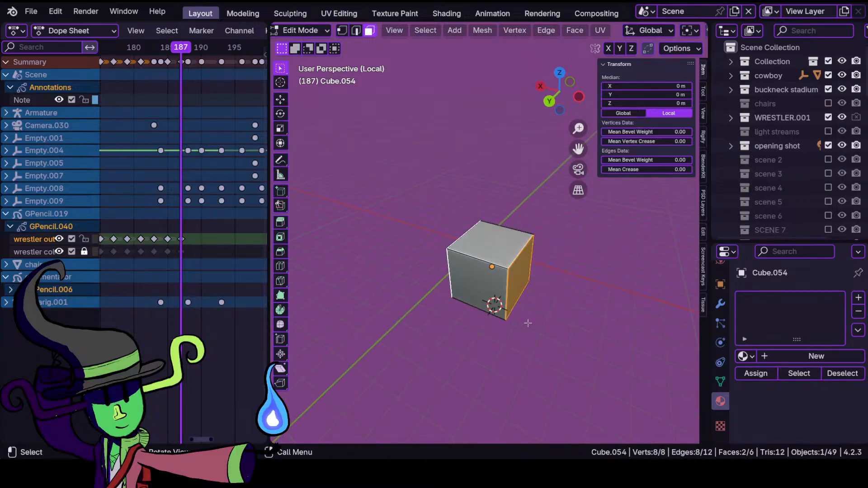
middle_click_drag(506, 292, 493, 287)
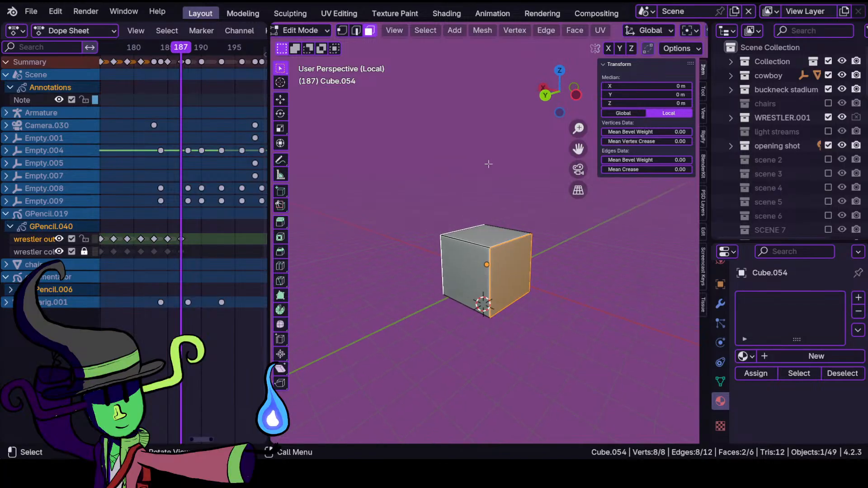
key("ctrl+z")
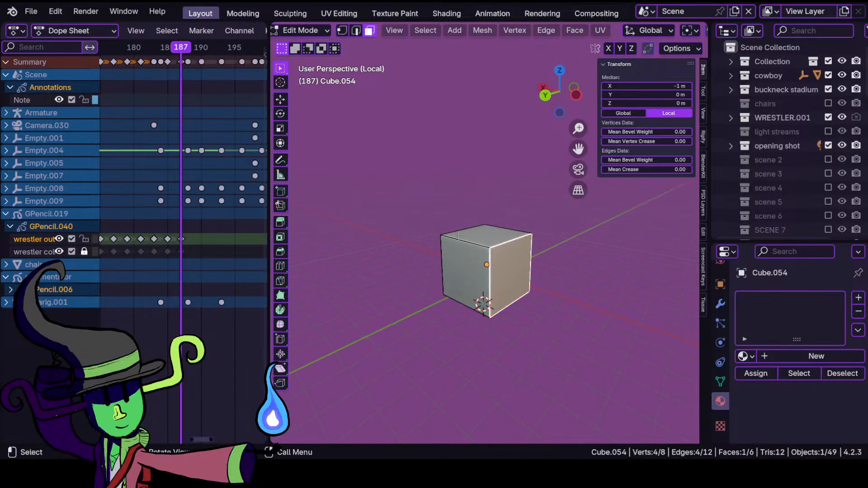
middle_click_drag(458, 236, 513, 292)
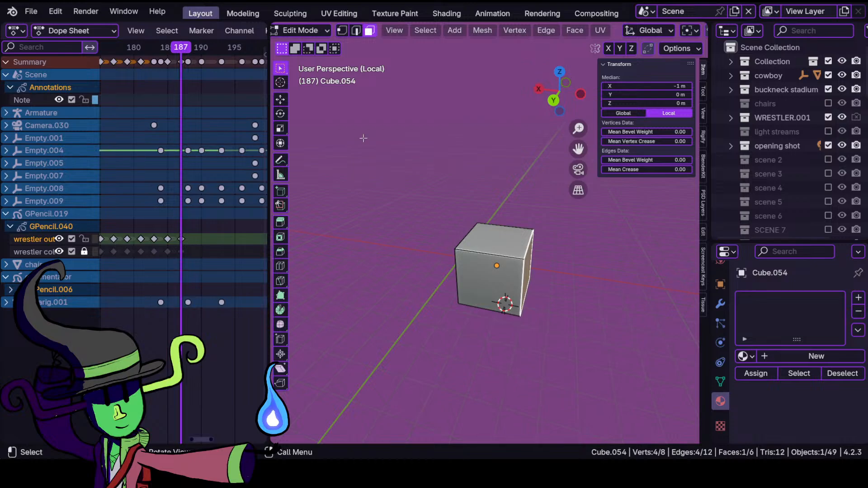
- Delete the demonstration cube in Object Mode, leave local view and return to the camera view of the full scene
key("Tab")
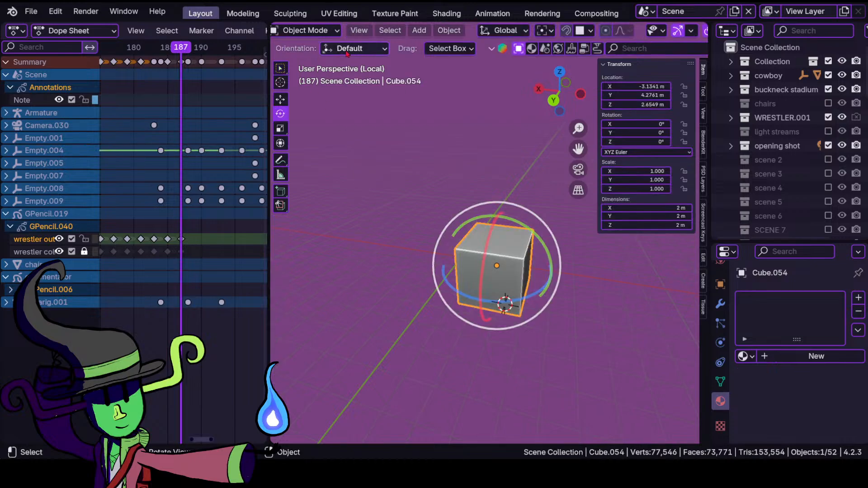
key("x")
left_click(540, 273)
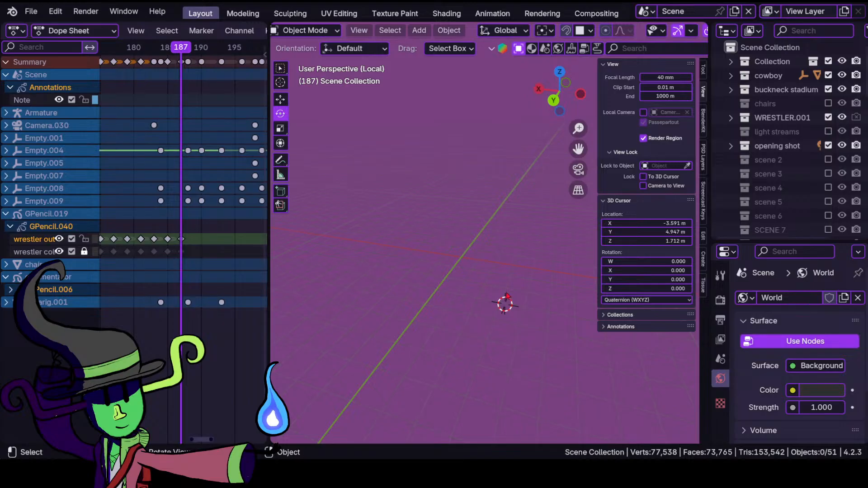
key("slash")
middle_click_drag(497, 340, 528, 317)
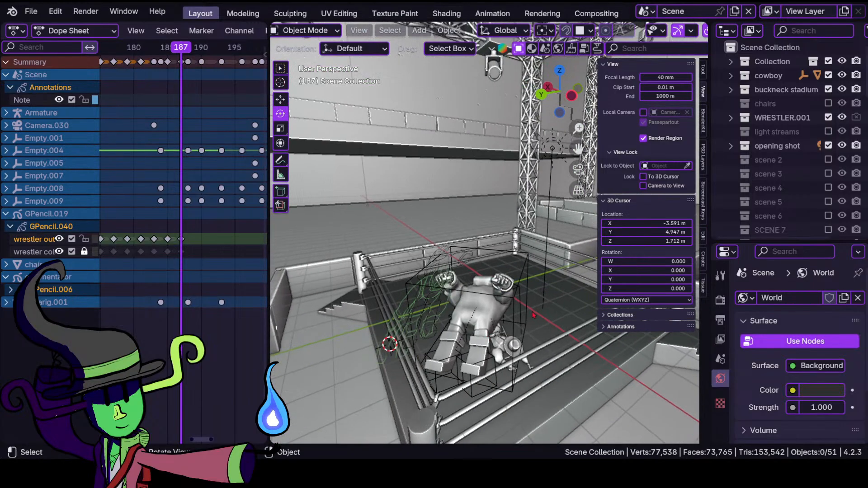
key("KP_0")
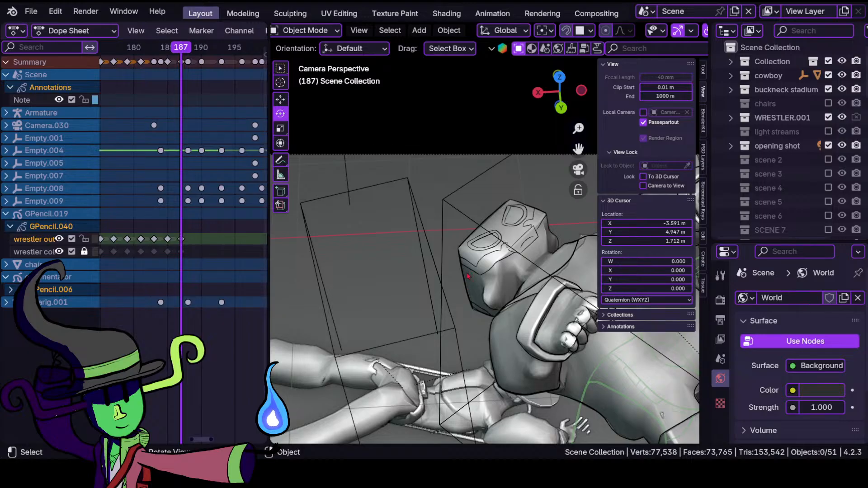
- Select the wrestler's outline object GPencil.019 and switch it to Draw Mode
scroll(470, 275, "up", 6)
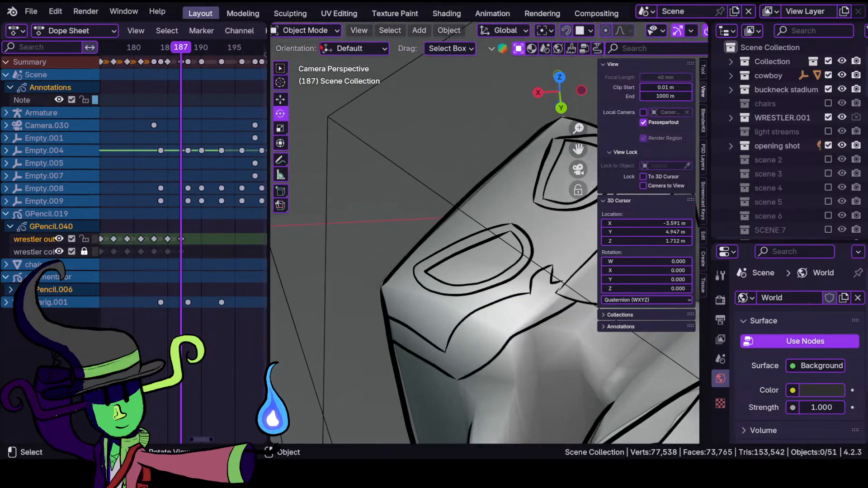
left_click(515, 259)
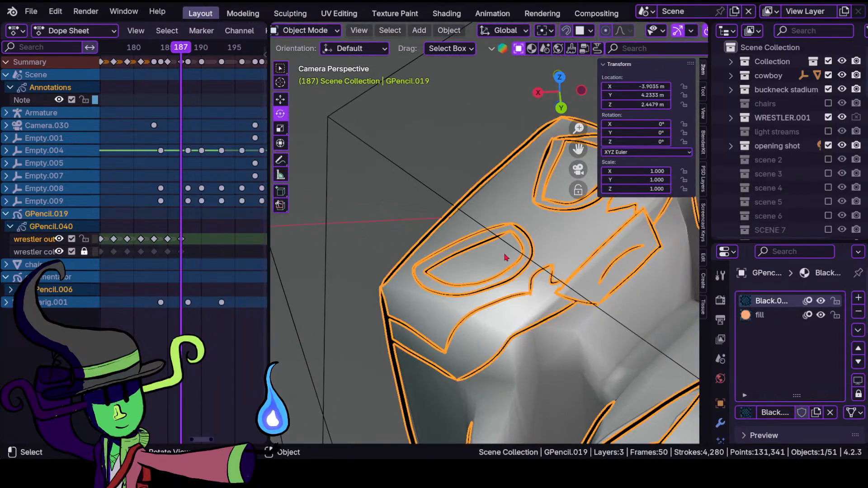
left_click(306, 30)
left_click(304, 92)
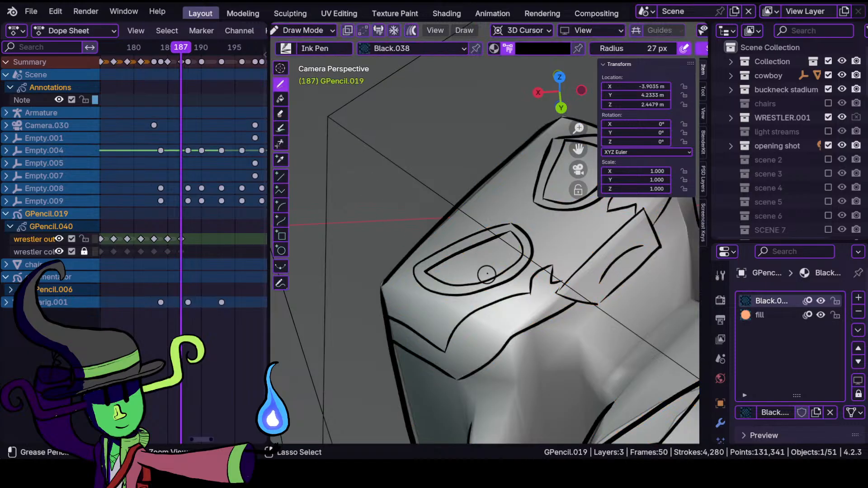
- Examine the inked outlines around the wrestler's neck, chest and fist with overlays hidden, and show the overlays again
scroll(482, 276, "down", 3)
mouse_move(482, 339)
middle_mouse_down("ctrl")
mouse_move(495, 283)
mouse_move(511, 259)
mouse_move(437, 266)
mouse_move(451, 351)
middle_mouse_up("ctrl")
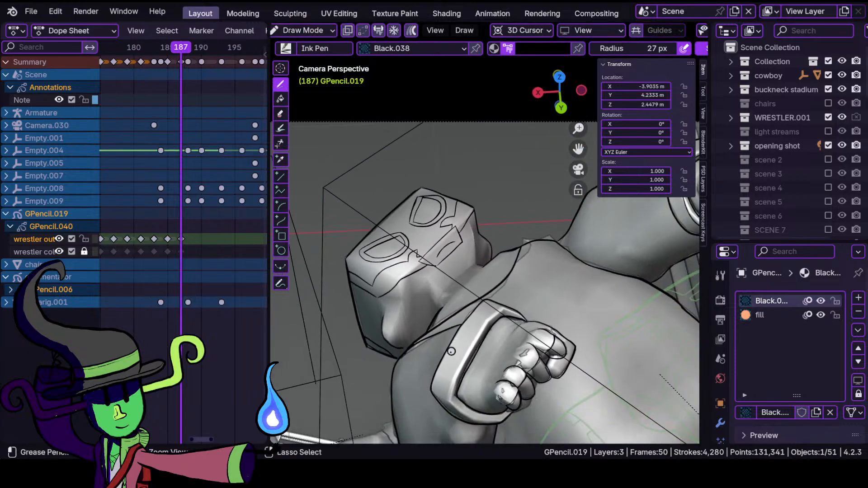
middle_click_drag(523, 277, 416, 208, "shift")
middle_click_drag(465, 246, 569, 315, "ctrl")
key("shift+alt+z")
middle_click_drag(470, 332, 475, 261, "ctrl")
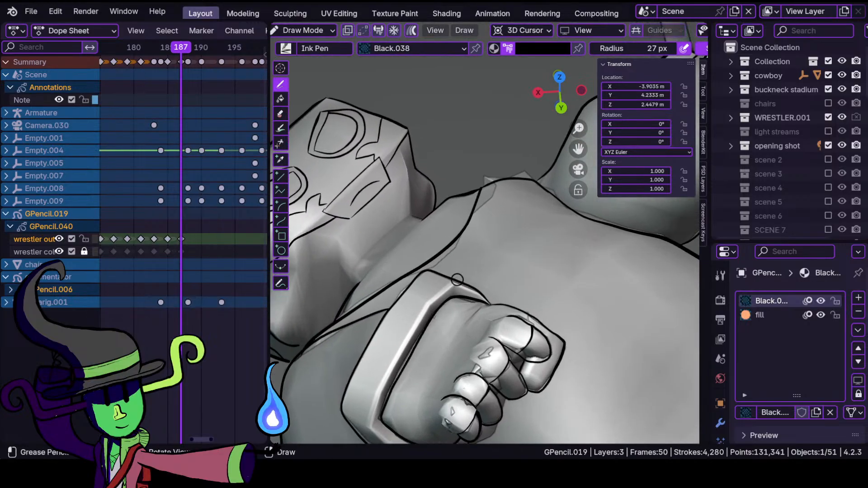
middle_click_drag(424, 301, 473, 261, "shift")
middle_click_drag(466, 282, 454, 246, "ctrl")
scroll(588, 31, "down", 5)
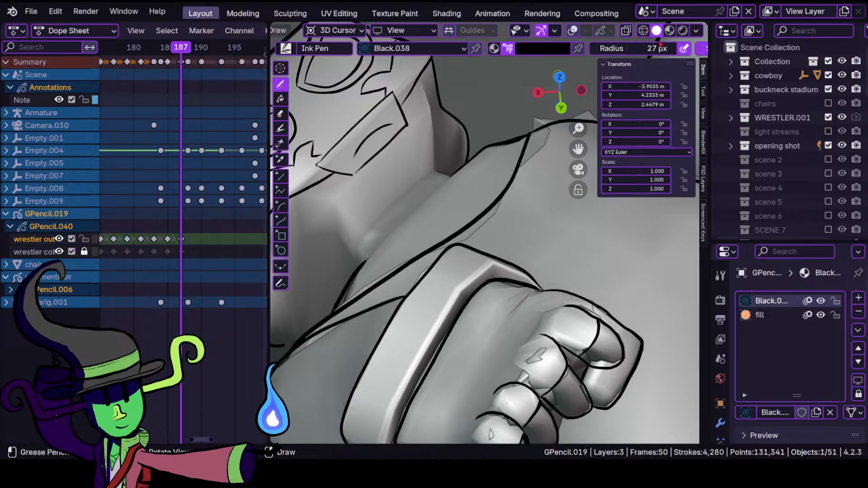
left_click(573, 31)
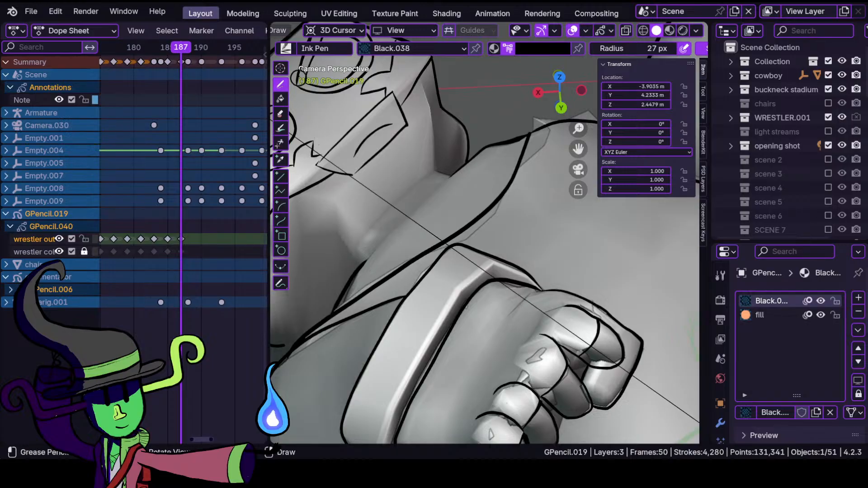
scroll(318, 36, "up", 5)
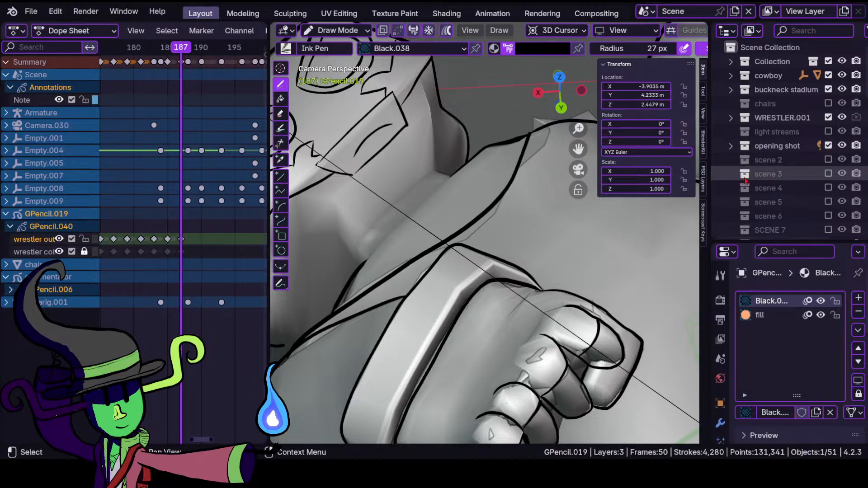
- Browse the scene collections down to scene 30 and its GPencil.019 object
scroll(787, 105, "down", 6)
scroll(786, 105, "down", 5)
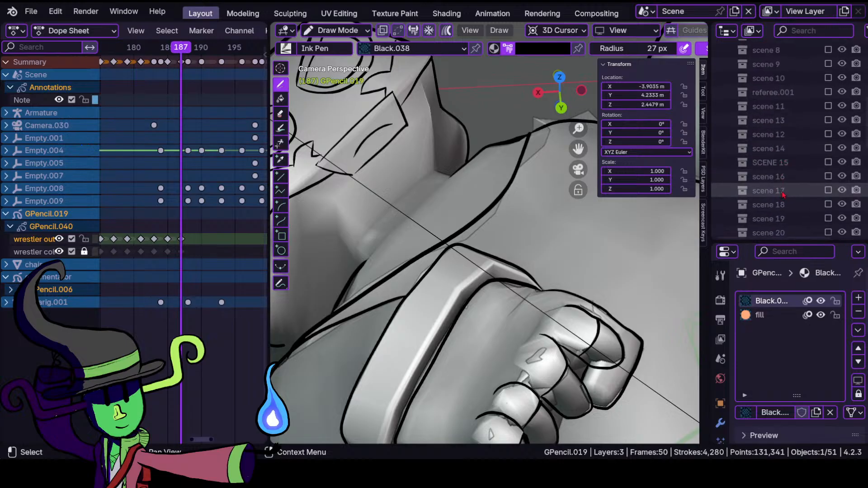
scroll(779, 174, "down", 12)
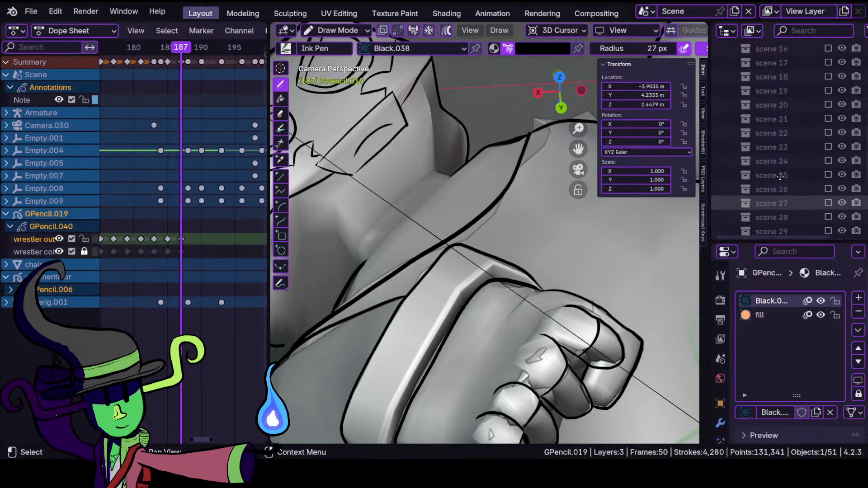
scroll(768, 199, "down", 2)
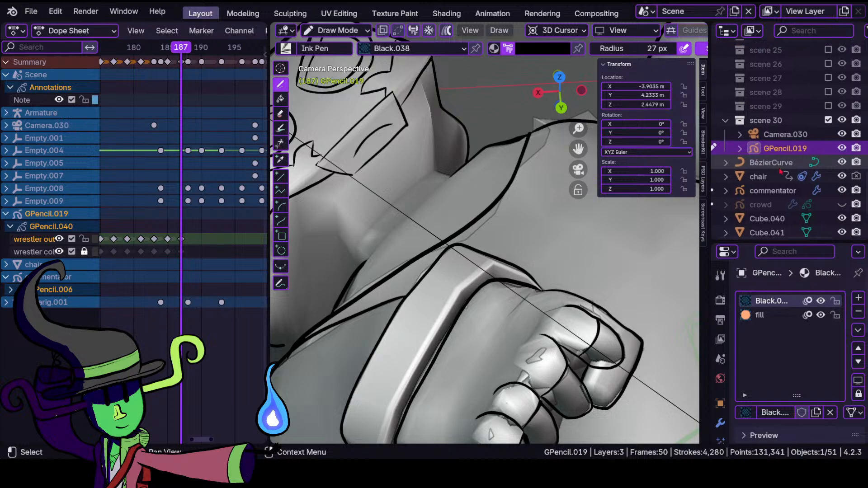
scroll(676, 36, "down", 5)
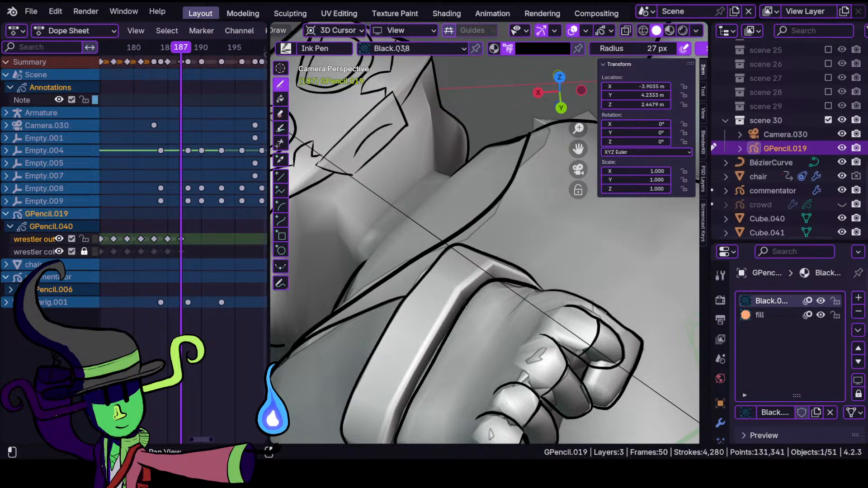
- Switch the viewport to Rendered shading and ink a short line across the green strip beside the white wristband
left_click(683, 30)
scroll(390, 292, "up", 3)
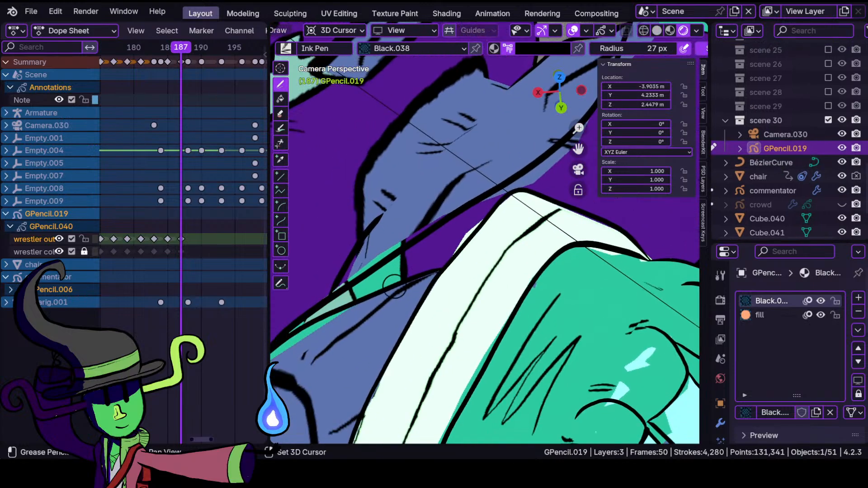
left_click_drag(402, 250, 408, 299, "shift")
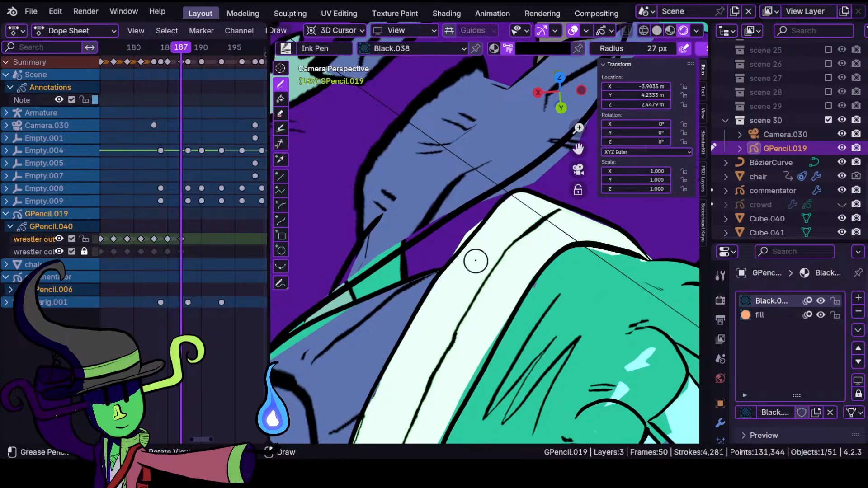
- Ink two outline strokes along the green strap piece at the top of the wrestler's shoulder
scroll(524, 228, "down", 6)
middle_click_drag(524, 228, 489, 281)
middle_click_drag(519, 312, 392, 303, "ctrl")
middle_click_drag(479, 255, 488, 339, "shift")
mouse_move(535, 277)
middle_mouse_down("shift")
mouse_move(467, 280)
mouse_move(484, 213)
middle_mouse_up("shift")
mouse_move(372, 281)
left_mouse_down()
mouse_move(497, 270)
mouse_move(607, 297)
left_mouse_up()
mouse_move(473, 251)
middle_mouse_down("ctrl")
mouse_move(438, 339)
mouse_move(433, 233)
middle_mouse_up("ctrl")
middle_click_drag(348, 258, 459, 256, "shift")
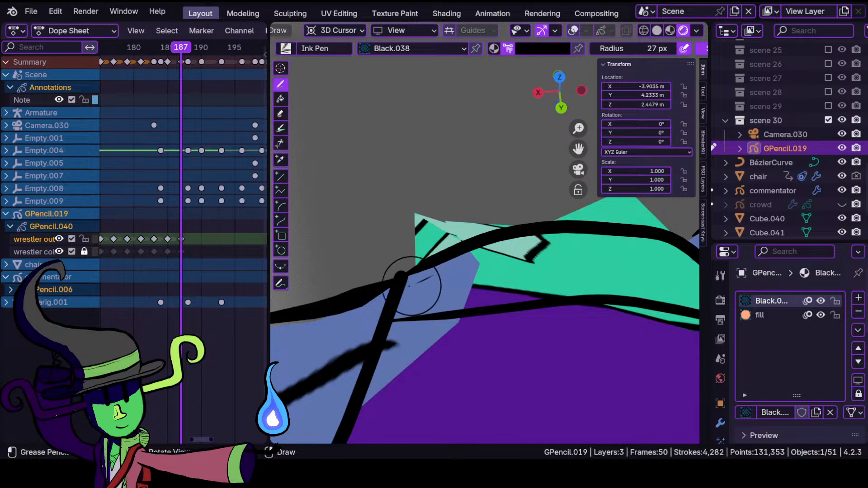
mouse_move(405, 278)
left_mouse_down()
mouse_move(537, 262)
mouse_move(549, 250)
mouse_move(532, 211)
left_mouse_up()
mouse_move(466, 208)
middle_mouse_down("ctrl")
mouse_move(452, 293)
mouse_move(470, 384)
middle_mouse_up("ctrl")
middle_click_drag(439, 311, 419, 262, "ctrl")
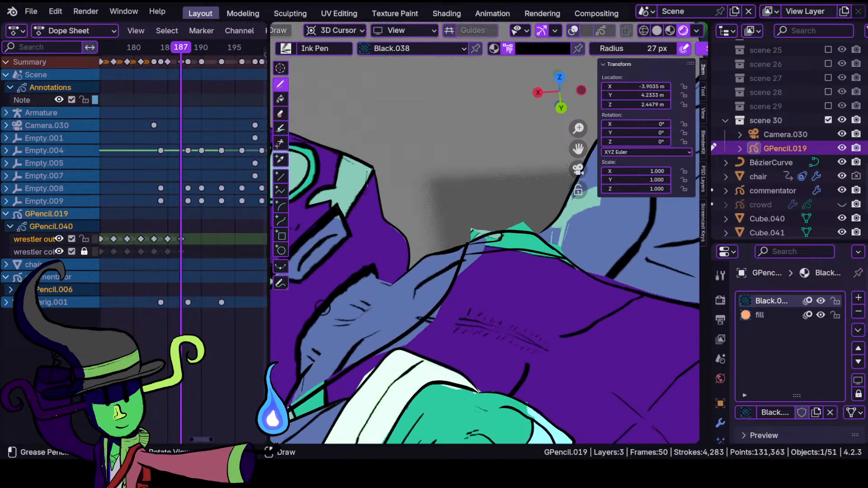
- Ink two short strokes on the narrow green strip between the wrestler's masked head and upper arm
middle_click_drag(326, 310, 500, 252, "shift")
mouse_move(477, 364)
middle_mouse_down("ctrl")
mouse_move(457, 298)
mouse_move(479, 202)
middle_mouse_up("ctrl")
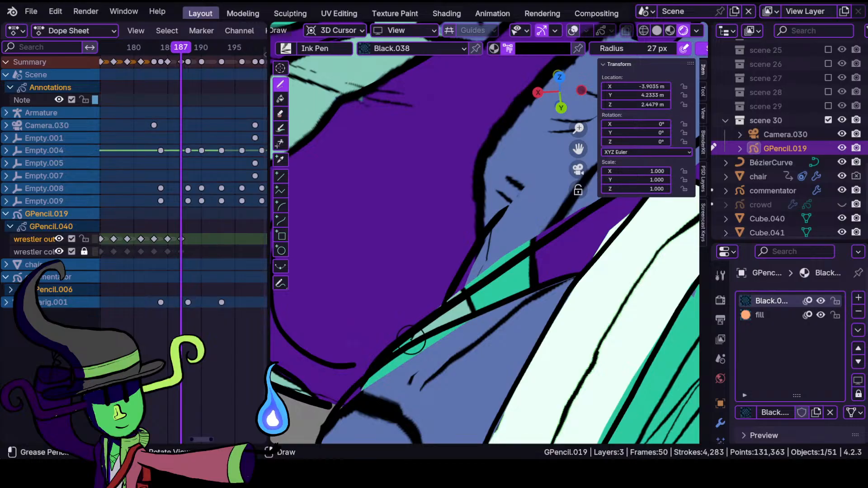
middle_click_drag(414, 361, 397, 340, "ctrl")
left_click_drag(390, 361, 392, 370)
left_click_drag(469, 328, 461, 315)
middle_click_drag(461, 325, 457, 372, "ctrl")
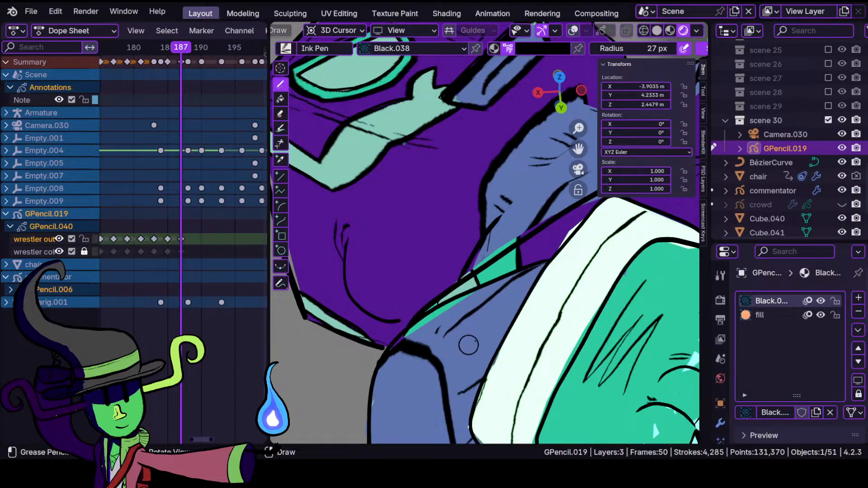
- Check the mask and neck outlines in Solid shading, and set the viewport to Material Preview shading
middle_click_drag(492, 237, 493, 334, "ctrl")
mouse_move(491, 301)
middle_mouse_down("ctrl")
mouse_move(506, 227)
mouse_move(461, 313)
mouse_move(517, 251)
mouse_move(483, 271)
middle_mouse_up("ctrl")
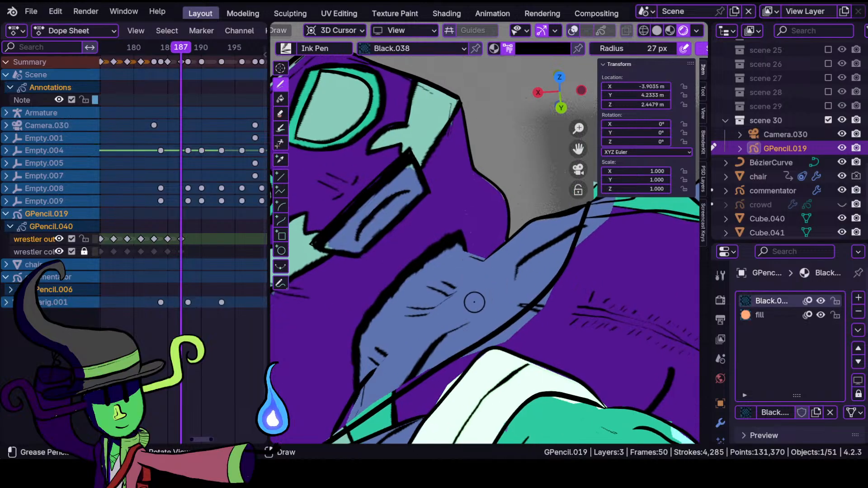
left_click(656, 30)
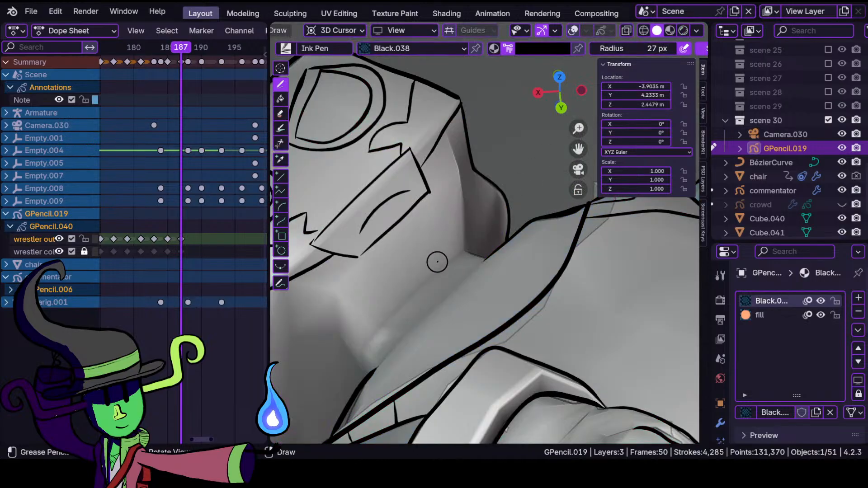
left_click(669, 30)
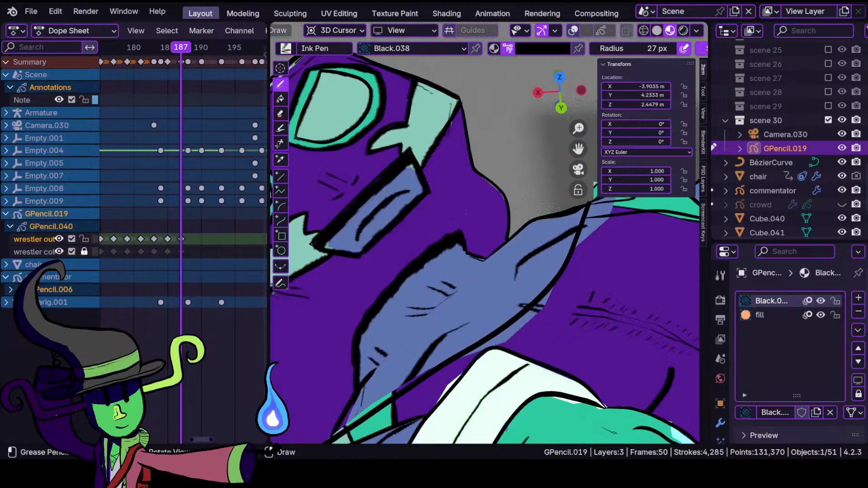
- Ink a stroke along the edge of the wrestler's blue neck beneath the masked head
mouse_move(459, 233)
left_mouse_down("shift")
mouse_move(395, 287)
mouse_move(356, 352)
mouse_move(362, 408)
left_mouse_up("shift")
mouse_move(383, 347)
middle_mouse_down("ctrl")
mouse_move(391, 391)
mouse_move(443, 240)
mouse_move(447, 274)
middle_mouse_up("ctrl")
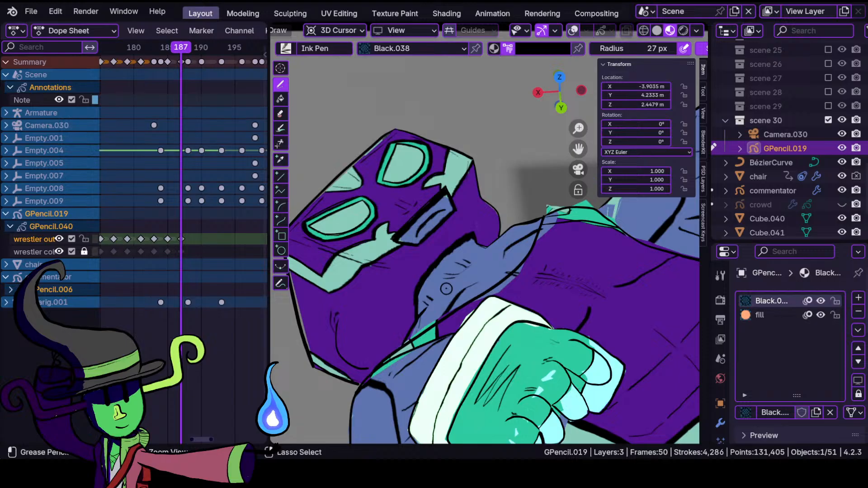
middle_click_drag(445, 289, 448, 253, "ctrl")
mouse_move(394, 290)
middle_mouse_down("ctrl")
mouse_move(380, 262)
mouse_move(419, 285)
mouse_move(456, 365)
mouse_move(387, 307)
mouse_move(482, 348)
mouse_move(447, 304)
middle_mouse_up("ctrl")
- Check the mask in Solid shading, return to Material Preview and ink the rounded edge of the light green patch beside its eye
left_click(657, 31)
mouse_move(385, 248)
middle_mouse_down("ctrl")
mouse_move(441, 287)
mouse_move(467, 196)
mouse_move(465, 213)
mouse_move(422, 254)
middle_mouse_up("ctrl")
left_click(670, 31)
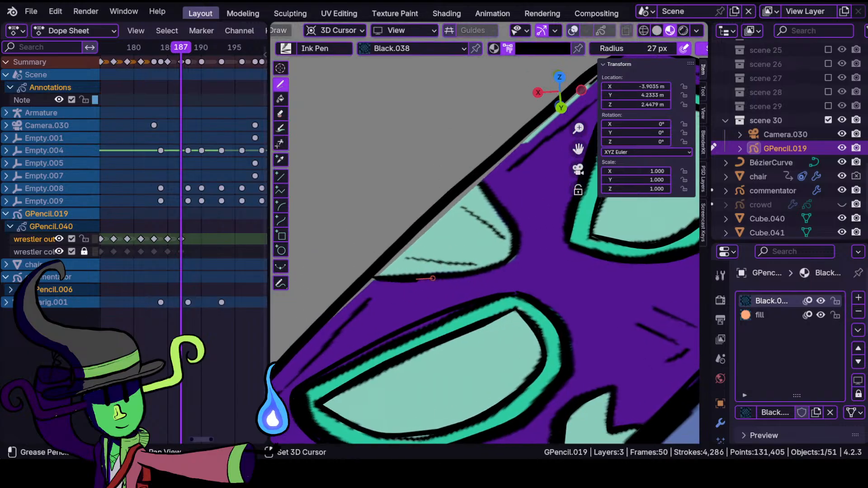
left_click_drag(526, 249, 470, 167, "shift")
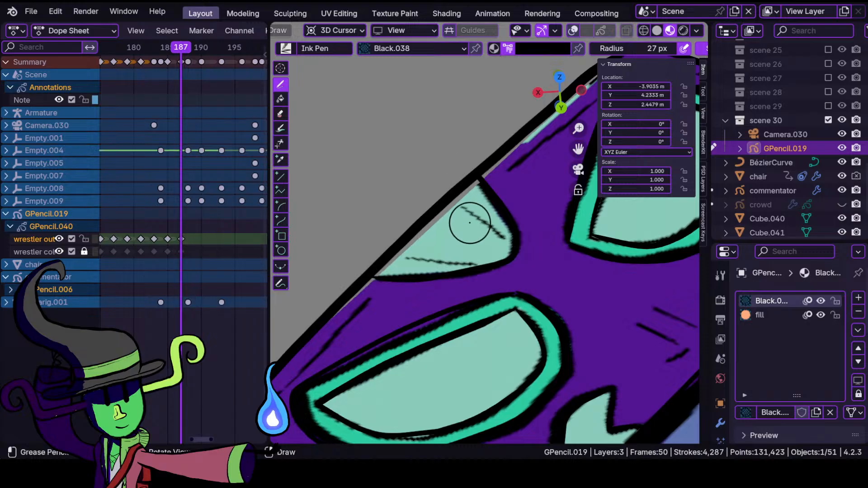
middle_click_drag(466, 225, 461, 335, "ctrl")
middle_click_drag(447, 290, 378, 226, "ctrl")
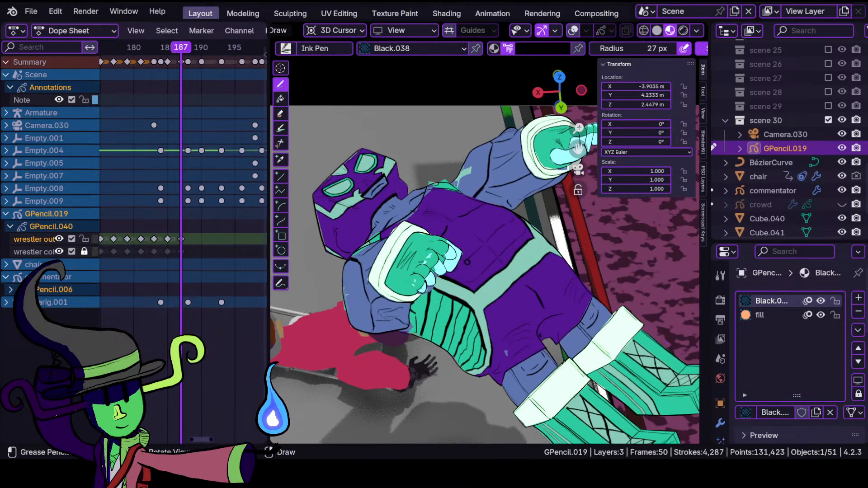
- Examine the wrestler's outlines in Solid shading, both outside the camera and close up on the head in camera view
left_click(657, 30)
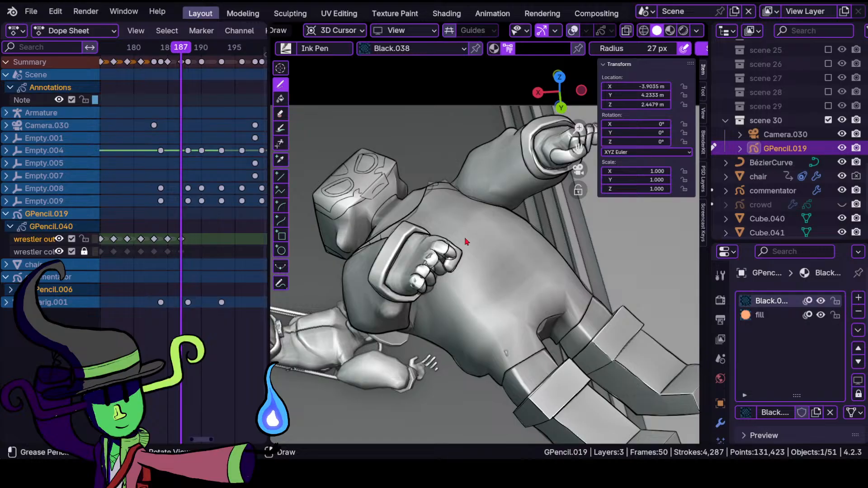
middle_click_drag(380, 331, 440, 226, "ctrl")
mouse_move(419, 273)
middle_mouse_down("ctrl")
mouse_move(450, 372)
mouse_move(402, 357)
mouse_move(418, 246)
mouse_move(401, 192)
mouse_move(393, 206)
mouse_move(510, 248)
mouse_move(499, 257)
middle_mouse_up("ctrl")
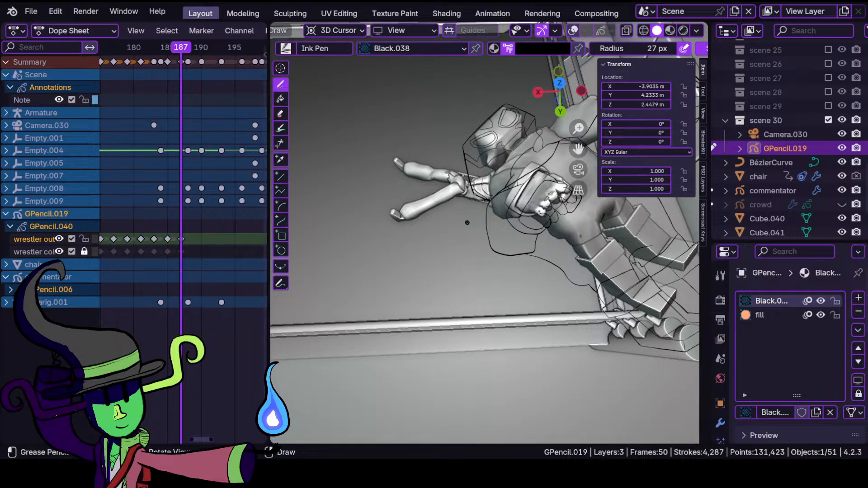
key("KP_0")
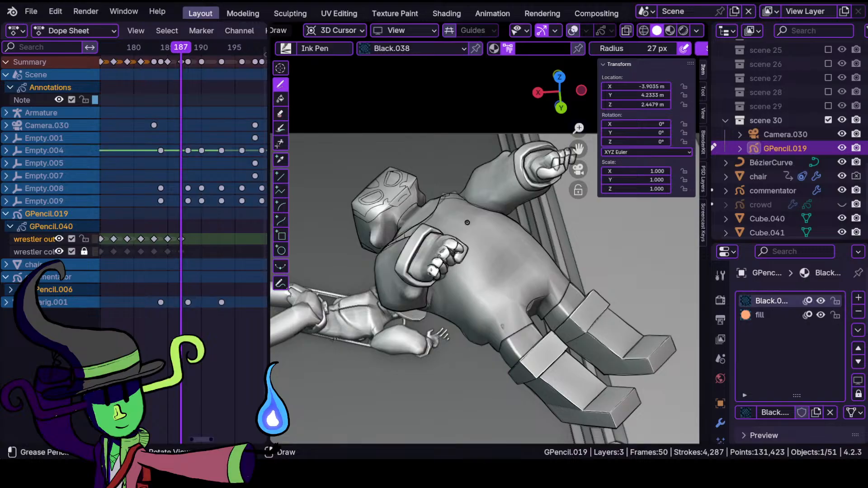
scroll(466, 222, "up", 6)
middle_click_drag(358, 205, 505, 244)
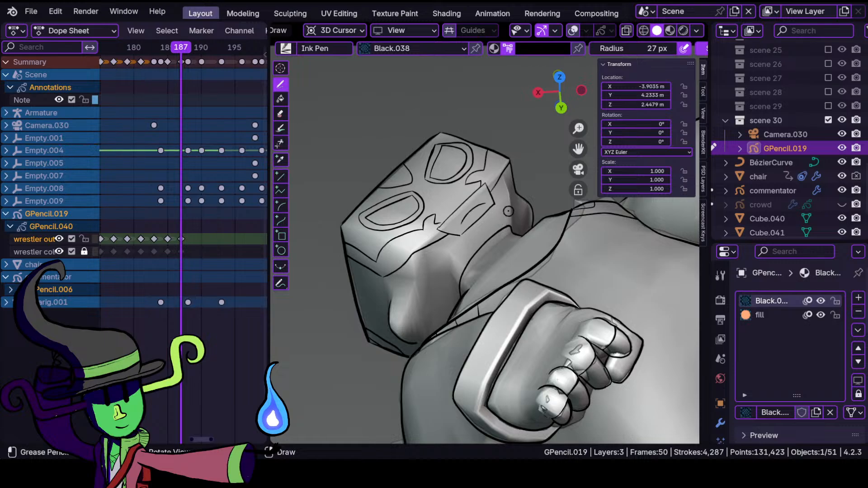
- Compare the wrestler's head and fist in Solid and Rendered shading, and look at the outlines outside the camera view
left_click(683, 30)
left_click(657, 30)
left_click(683, 31)
left_click(656, 30)
left_click(683, 32)
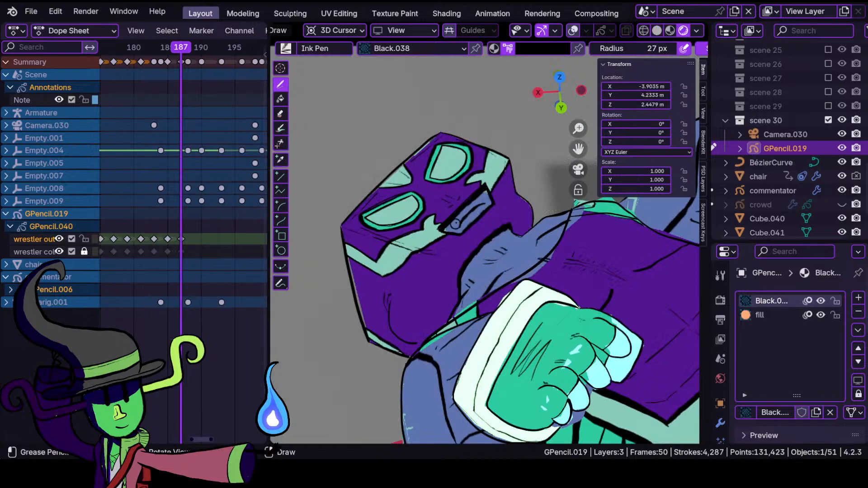
key("KP_0")
middle_click_drag(476, 278, 468, 247)
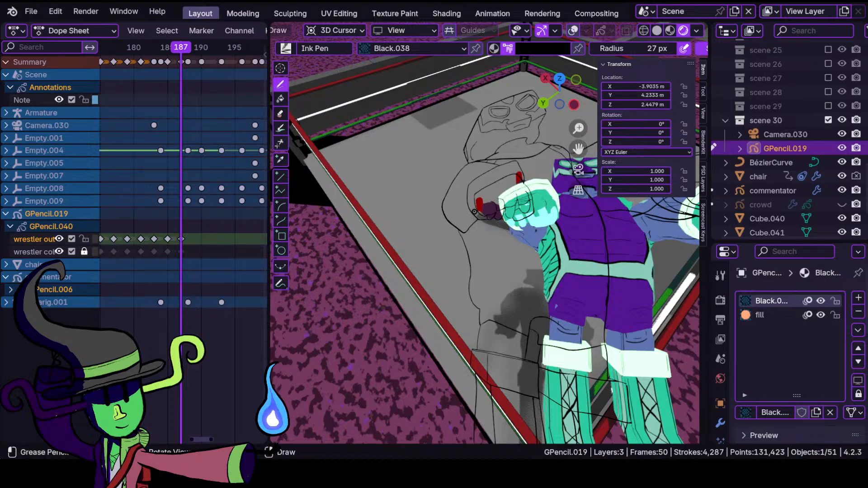
key("KP_0")
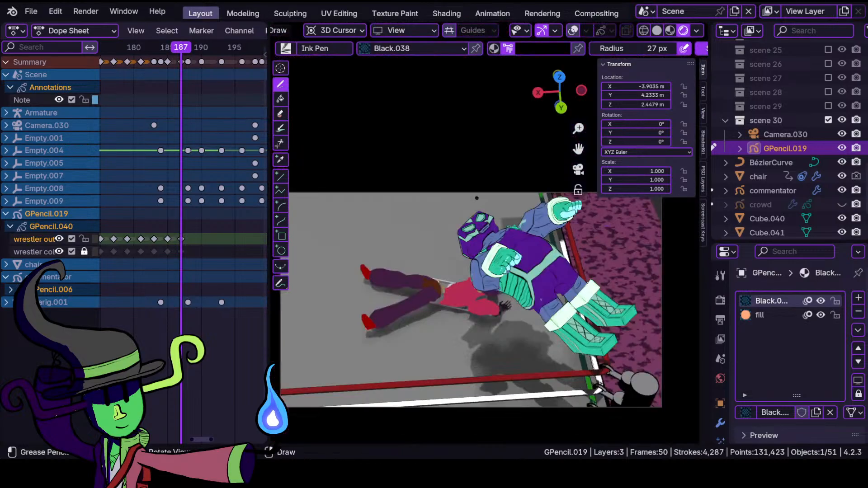
- Set Solid shading and ink two strokes along the inner rim of the wristband around the nearer fist
left_click(656, 31)
middle_click_drag(497, 284, 496, 218, "ctrl")
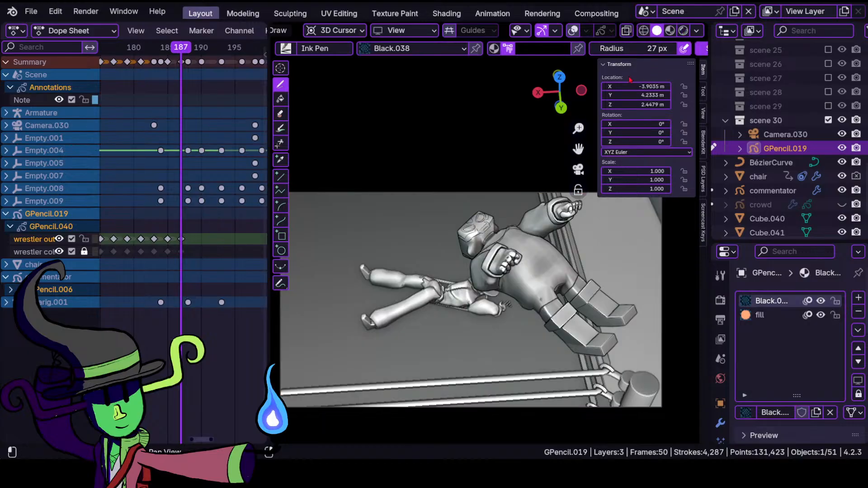
mouse_move(432, 314)
middle_mouse_down("ctrl")
mouse_move(443, 271)
mouse_move(477, 220)
middle_mouse_up("ctrl")
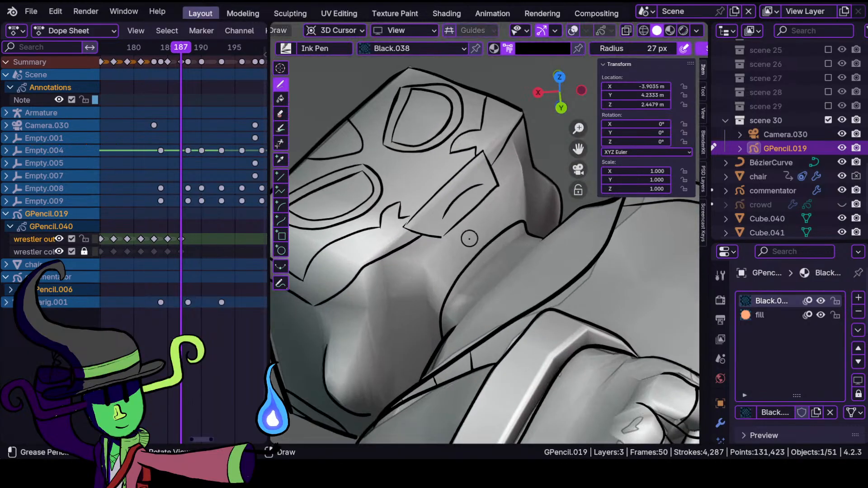
middle_click_drag(460, 260, 474, 217, "ctrl")
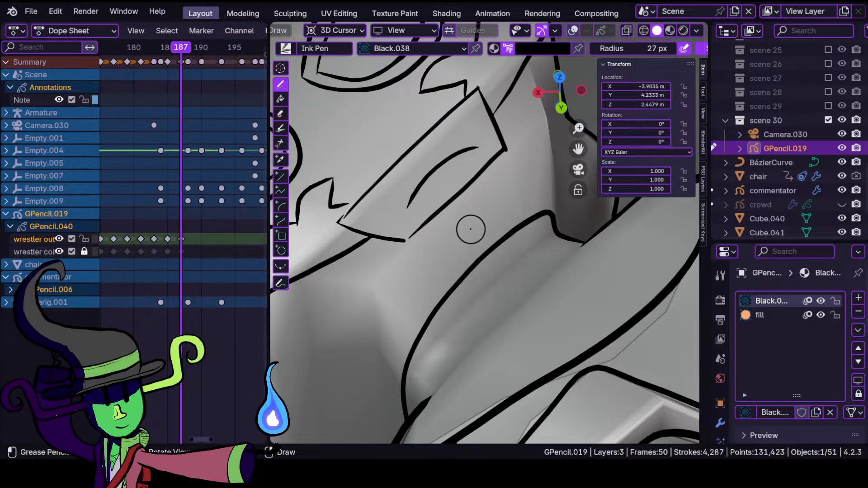
mouse_move(488, 210)
middle_mouse_down("ctrl")
mouse_move(472, 343)
mouse_move(481, 216)
mouse_move(486, 196)
mouse_move(502, 188)
mouse_move(498, 226)
mouse_move(508, 181)
middle_mouse_up("ctrl")
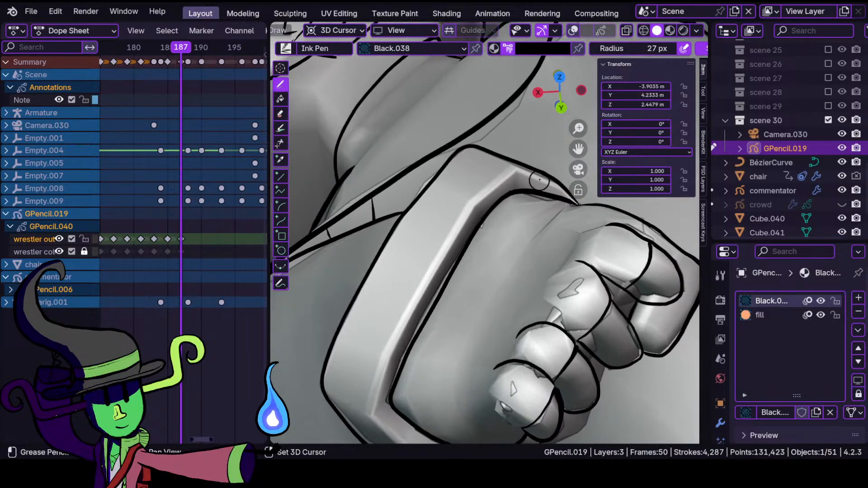
mouse_move(525, 170)
left_mouse_down()
mouse_move(486, 188)
mouse_move(451, 238)
mouse_move(409, 307)
mouse_move(370, 410)
left_mouse_up()
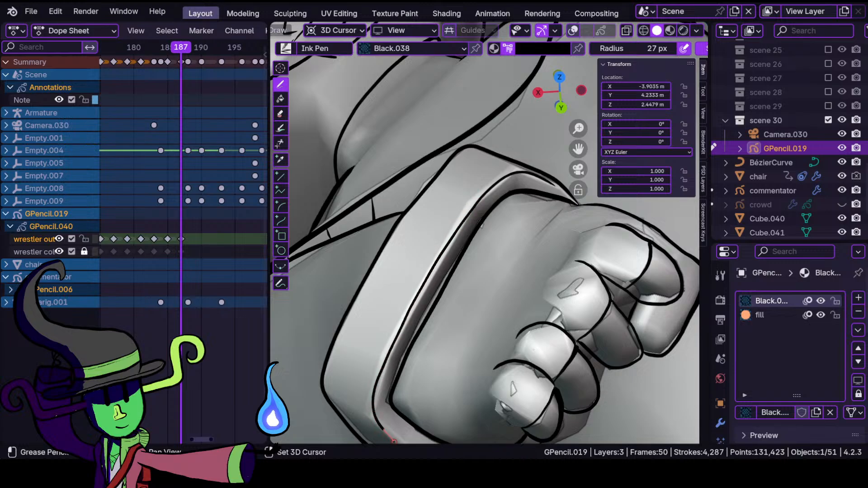
middle_click_drag(456, 291, 454, 360, "ctrl")
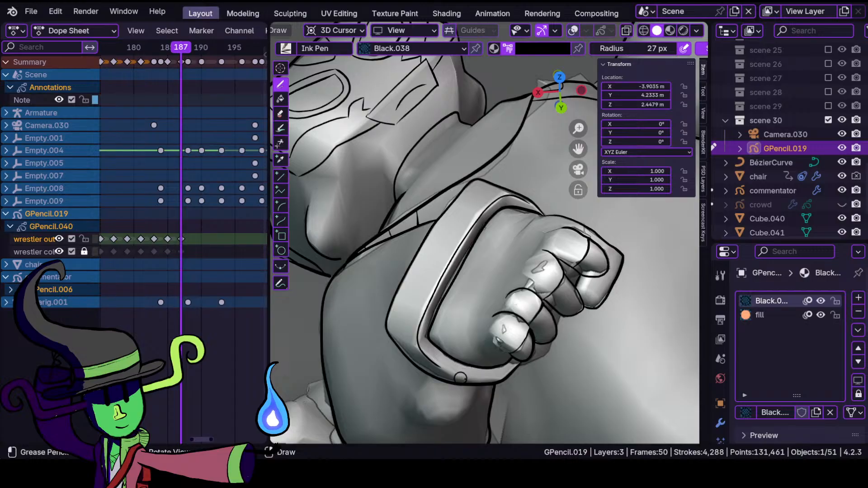
middle_click_drag(458, 380, 445, 304, "ctrl")
mouse_move(482, 382)
left_mouse_down("shift")
mouse_move(388, 351)
mouse_move(376, 334)
left_mouse_up("shift")
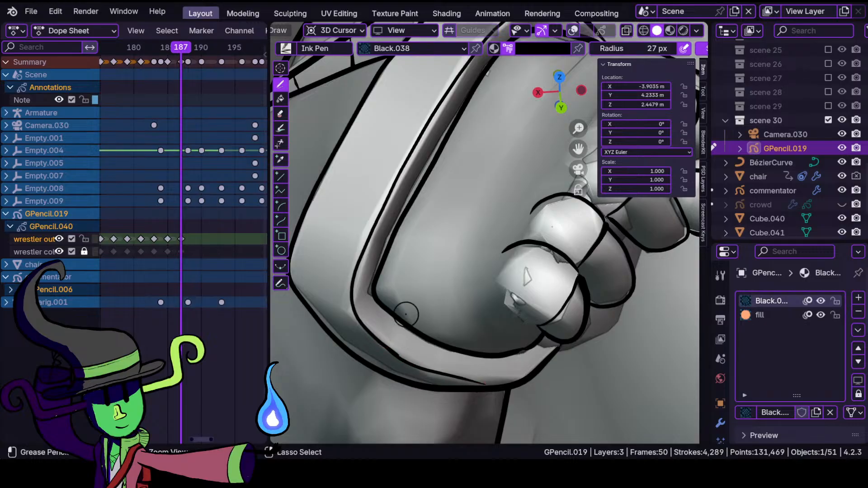
middle_click_drag(403, 316, 423, 378, "ctrl")
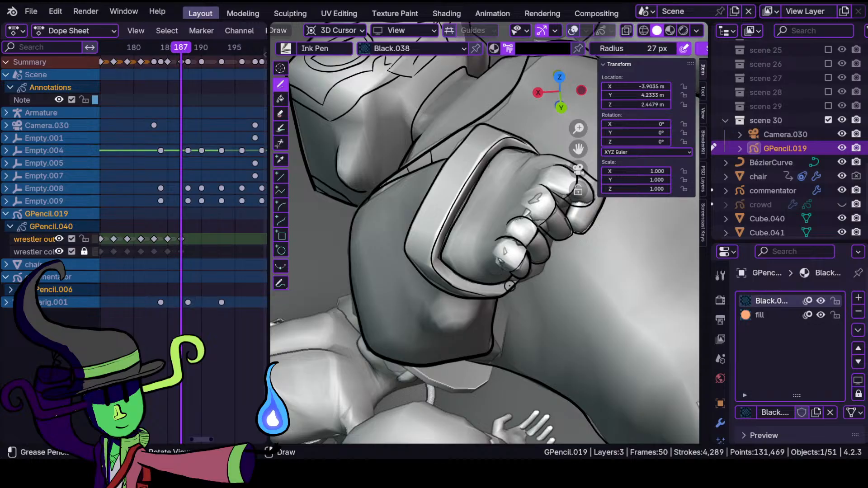
- Make the wrestler colour layer active and examine the fist, wristband and shoulder strap in Solid shading
left_click(34, 251)
middle_click_drag(496, 261, 496, 246, "ctrl")
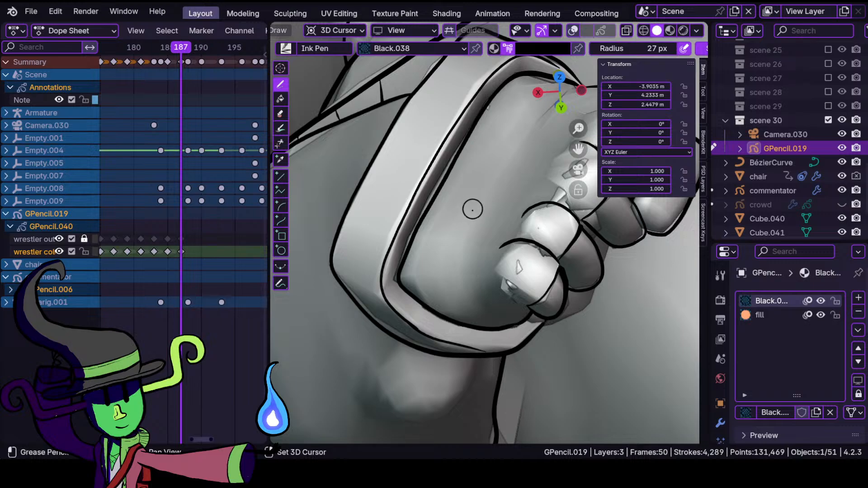
middle_click_drag(463, 192, 413, 338, "shift")
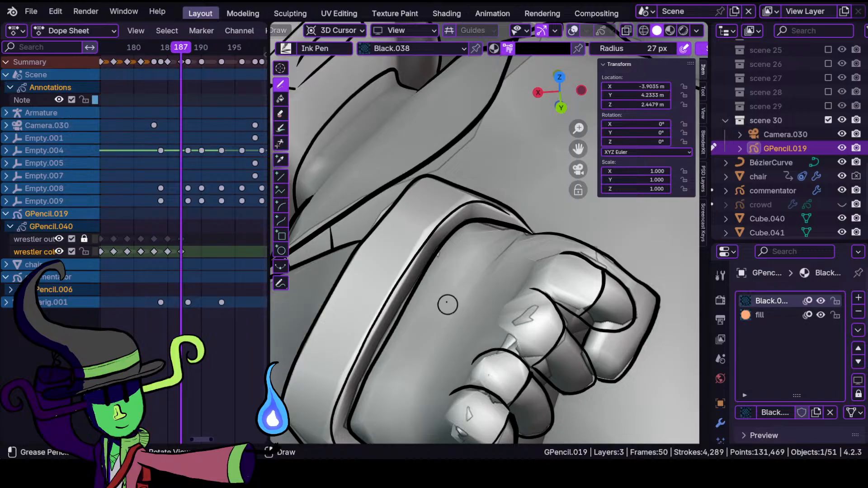
mouse_move(491, 230)
middle_mouse_down("ctrl")
mouse_move(493, 279)
mouse_move(501, 236)
middle_mouse_up("ctrl")
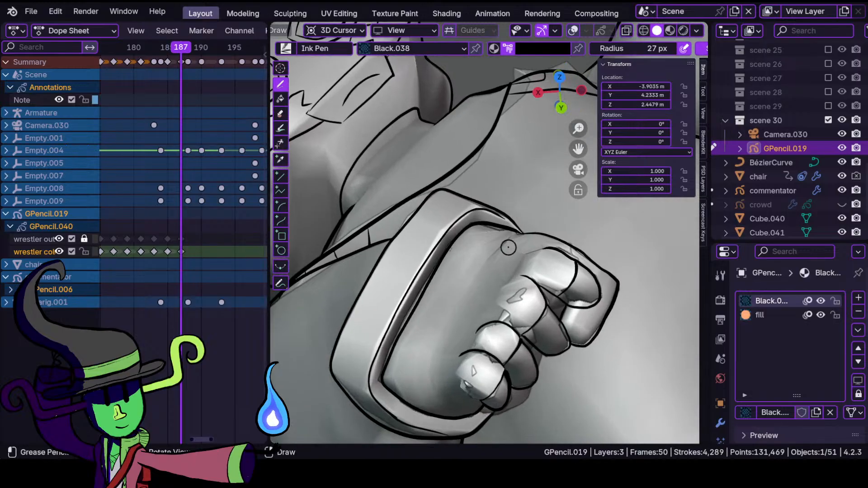
mouse_move(504, 239)
middle_mouse_down("ctrl")
mouse_move(488, 289)
mouse_move(479, 269)
mouse_move(490, 296)
mouse_move(428, 223)
mouse_move(442, 178)
mouse_move(374, 215)
mouse_move(474, 258)
middle_mouse_up("ctrl")
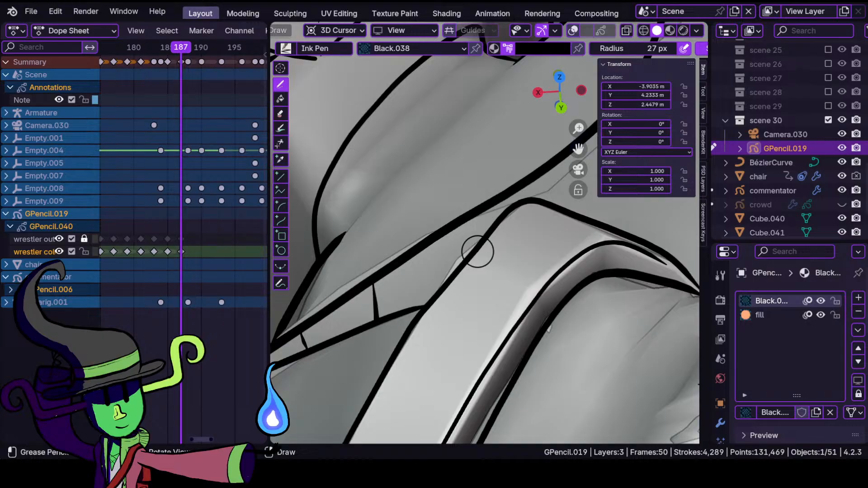
middle_click_drag(372, 257, 488, 226, "shift")
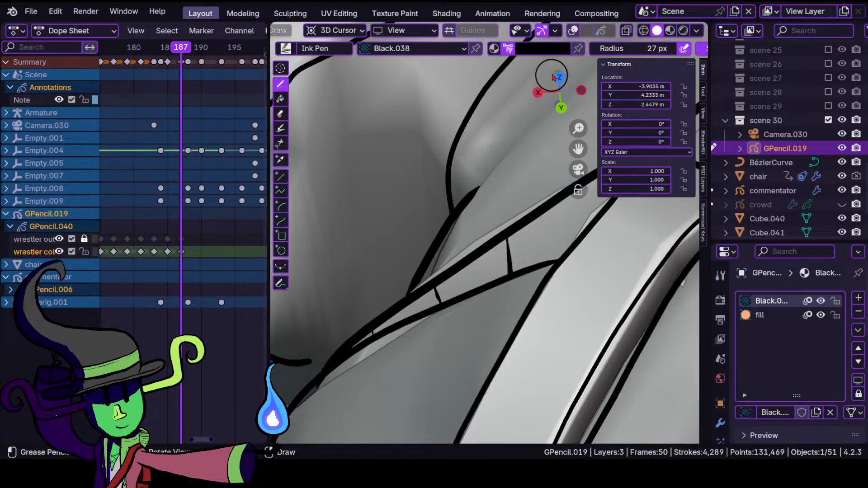
left_click(551, 48)
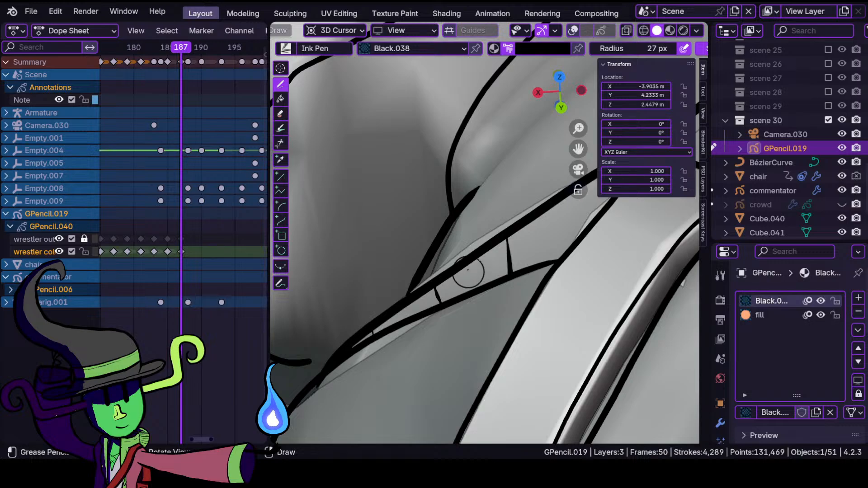
middle_click_drag(471, 235, 481, 258, "ctrl")
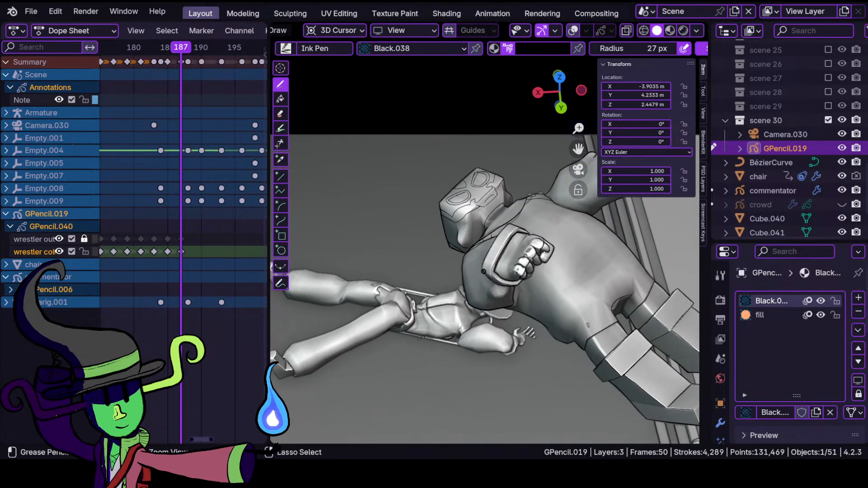
middle_click_drag(480, 306, 485, 272, "ctrl")
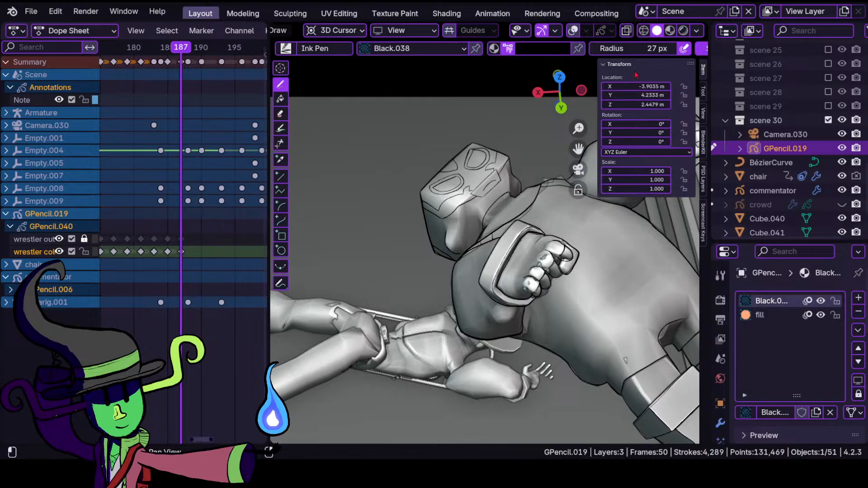
- Compare the wrestler in Rendered and Solid shading, inspecting the outlines of the head, torso and boots
left_click(682, 30)
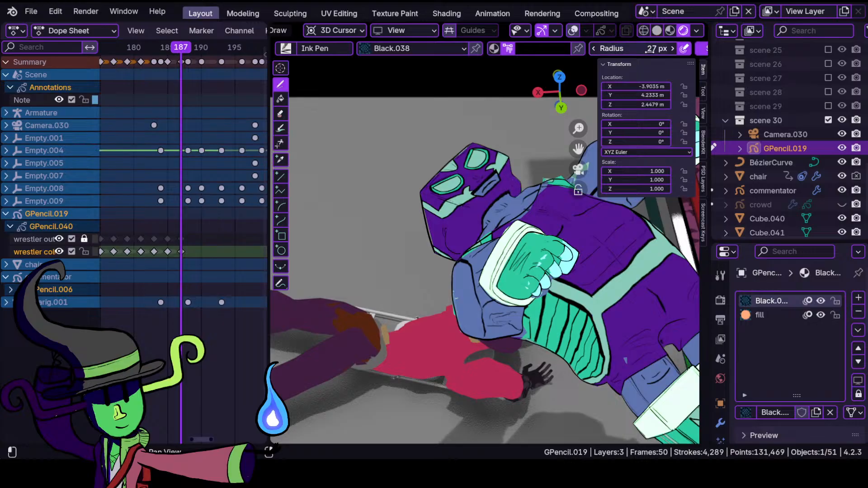
left_click(657, 31)
middle_click_drag(441, 293, 439, 254, "ctrl")
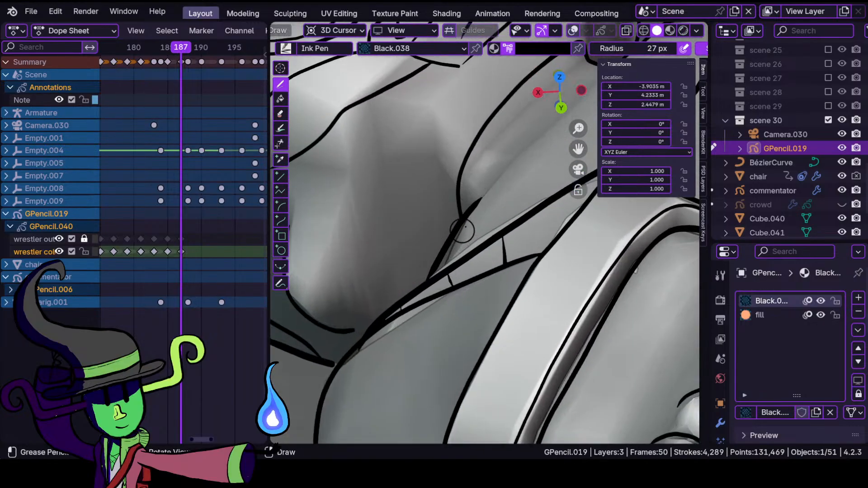
middle_click_drag(517, 184, 452, 272, "shift")
mouse_move(484, 228)
middle_mouse_down("ctrl")
mouse_move(500, 292)
mouse_move(515, 312)
middle_mouse_up("ctrl")
mouse_move(516, 312)
middle_mouse_down("shift")
mouse_move(442, 265)
mouse_move(454, 229)
middle_mouse_up("shift")
middle_click_drag(457, 272, 359, 195, "shift")
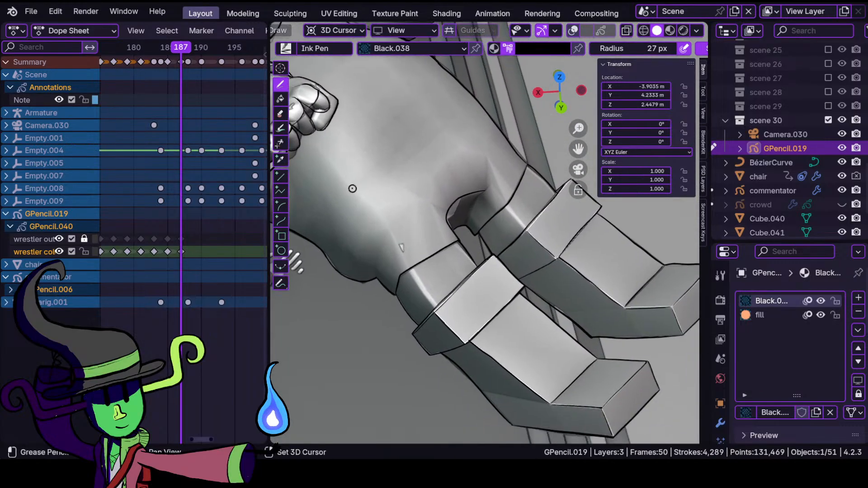
middle_click_drag(312, 145, 471, 360, "shift")
middle_click_drag(403, 286, 535, 167, "shift")
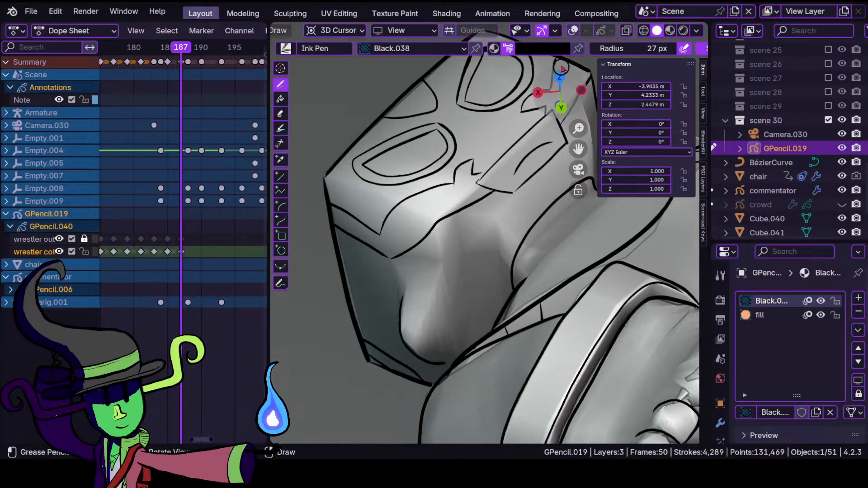
mouse_move(525, 210)
middle_mouse_down("ctrl")
mouse_move(518, 308)
mouse_move(544, 343)
mouse_move(521, 253)
middle_mouse_up("ctrl")
middle_click_drag(521, 266, 421, 200, "shift")
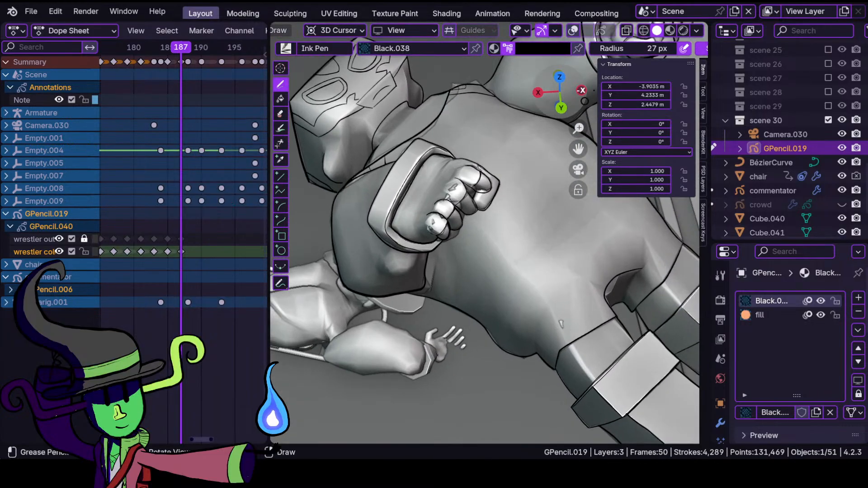
- Set Material Preview shading and ink strokes along both edges of the light green band bordering the striped belly panel
left_click(669, 31)
mouse_move(510, 276)
middle_mouse_down("ctrl")
mouse_move(510, 224)
mouse_move(487, 172)
middle_mouse_up("ctrl")
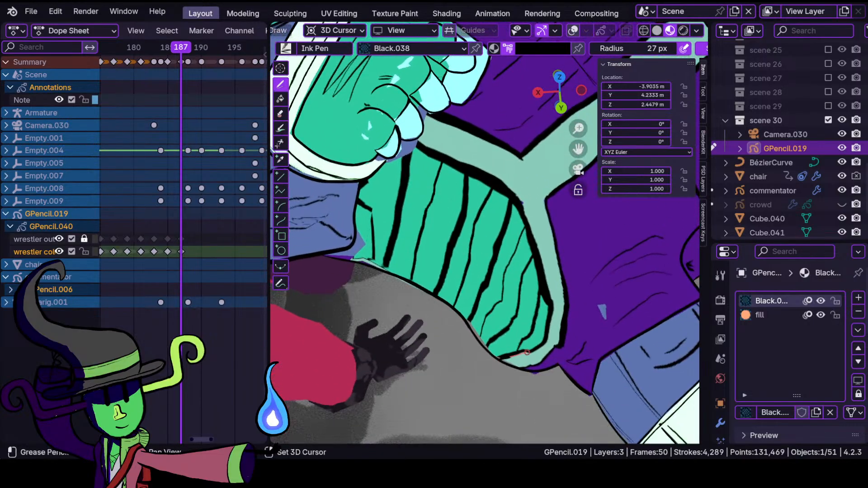
mouse_move(544, 337)
left_mouse_down("shift")
mouse_move(541, 248)
mouse_move(512, 198)
mouse_move(418, 147)
mouse_move(404, 124)
left_mouse_up("shift")
mouse_move(483, 255)
middle_mouse_down("ctrl")
mouse_move(491, 344)
mouse_move(494, 278)
mouse_move(418, 256)
middle_mouse_up("ctrl")
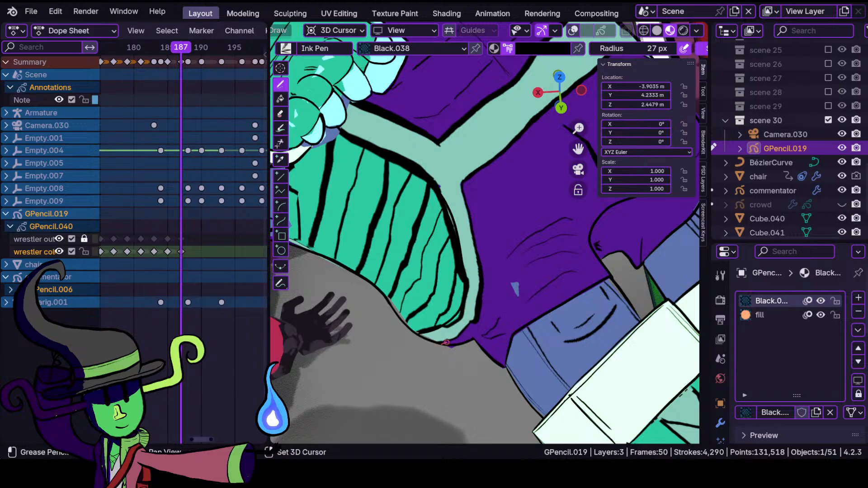
mouse_move(477, 318)
left_mouse_down("shift")
mouse_move(480, 271)
mouse_move(457, 164)
left_mouse_up("shift")
middle_click_drag(511, 216, 435, 329, "shift")
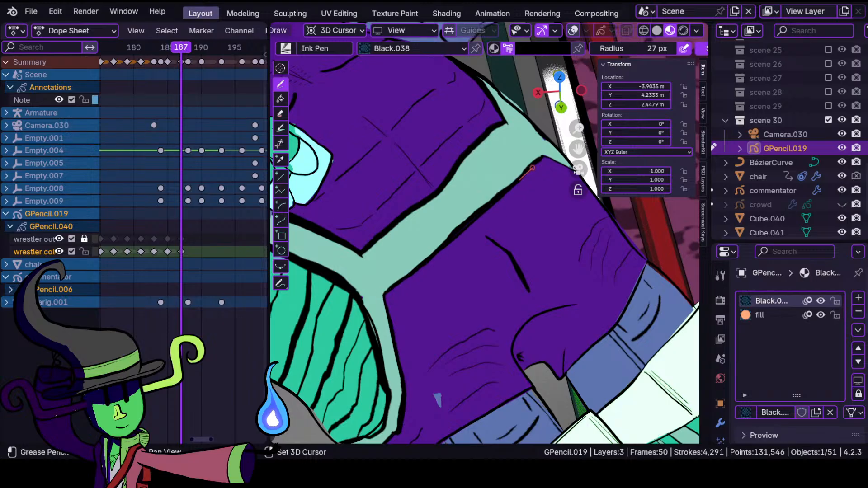
- Ink the light green band's edge along the purple trunks up to its corner, plus a short stroke from there to the hip outline
left_click_drag(553, 145, 554, 145, "shift")
middle_click_drag(503, 221, 507, 167, "ctrl")
middle_click_drag(583, 109, 436, 205, "shift")
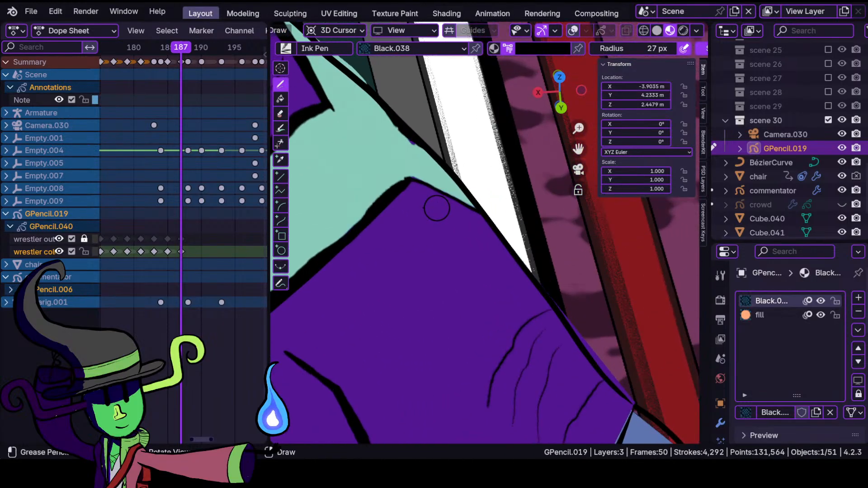
left_click_drag(419, 183, 501, 224, "shift")
middle_click_drag(440, 210, 422, 309, "ctrl")
mouse_move(378, 238)
middle_mouse_down("ctrl")
mouse_move(398, 286)
mouse_move(391, 234)
mouse_move(477, 305)
middle_mouse_up("ctrl")
middle_click_drag(454, 276, 501, 232, "shift")
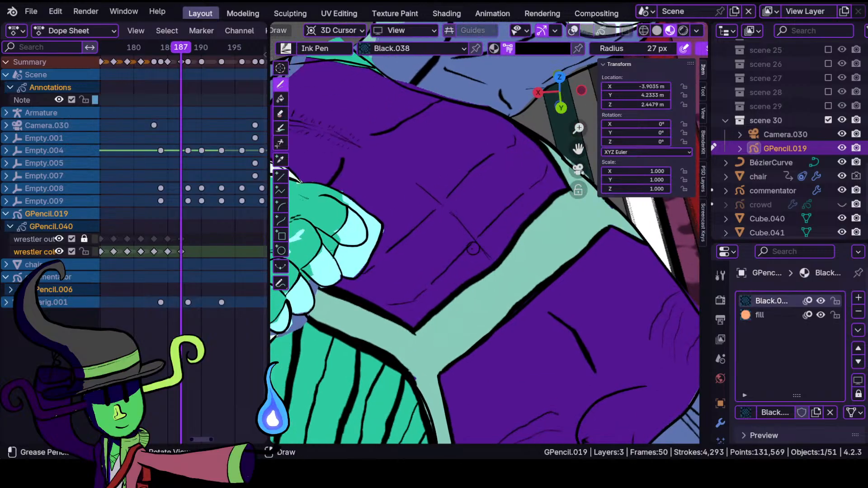
- Ink the chest-side edge of the light green band from its V-shaped point up to the torso outline beneath the far arm
left_click(656, 30)
left_click(670, 31)
scroll(486, 235, "up", 2)
middle_click_drag(484, 235, 438, 206, "shift")
mouse_move(330, 319)
left_mouse_down()
mouse_move(326, 334)
mouse_move(400, 273)
mouse_move(547, 126)
left_mouse_up()
mouse_move(547, 126)
middle_mouse_down("shift")
mouse_move(428, 299)
mouse_move(390, 228)
middle_mouse_up("shift")
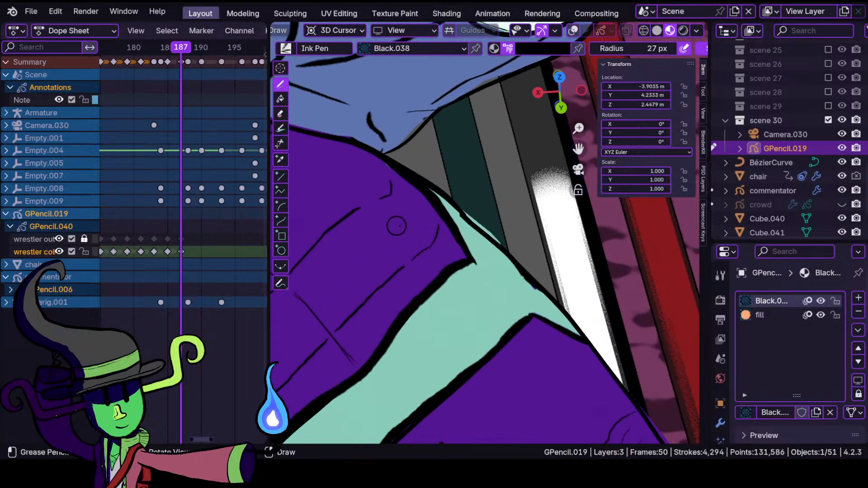
left_click_drag(466, 258, 442, 206, "shift")
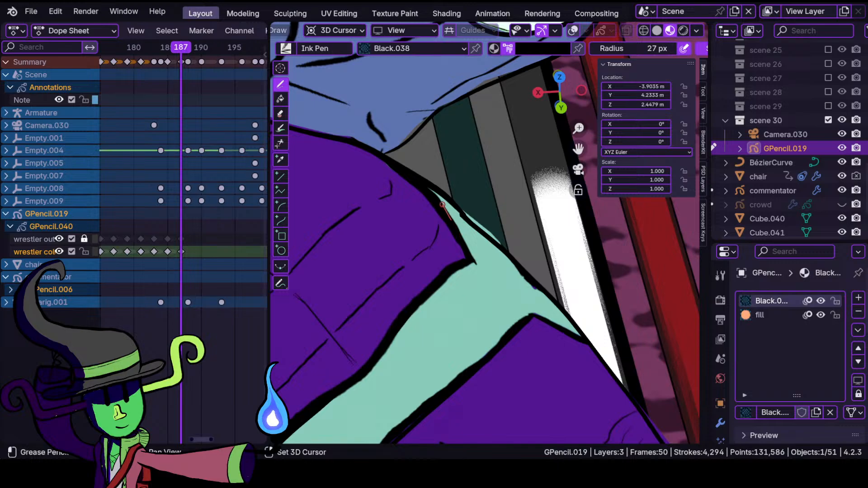
left_click_drag(422, 176, 414, 168, "shift")
mouse_move(415, 171)
middle_mouse_down("ctrl")
mouse_move(425, 304)
mouse_move(407, 261)
middle_mouse_up("ctrl")
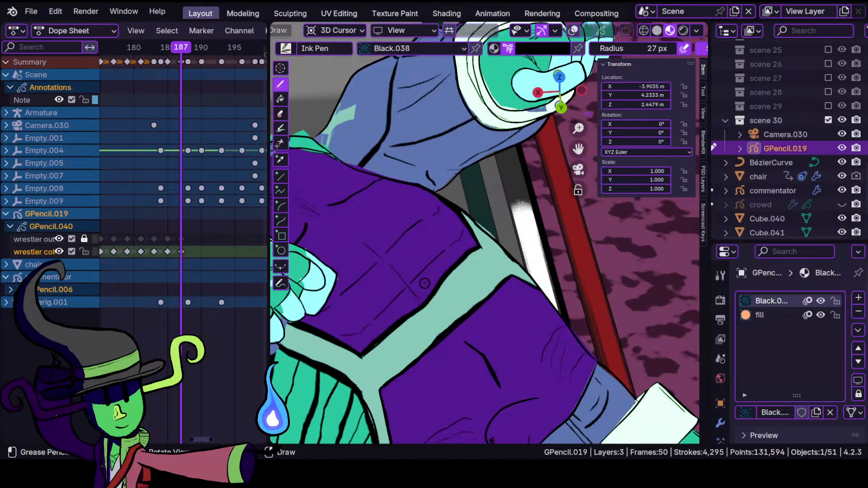
mouse_move(425, 249)
middle_mouse_down("ctrl")
mouse_move(427, 339)
mouse_move(425, 257)
mouse_move(448, 217)
mouse_move(501, 181)
middle_mouse_up("ctrl")
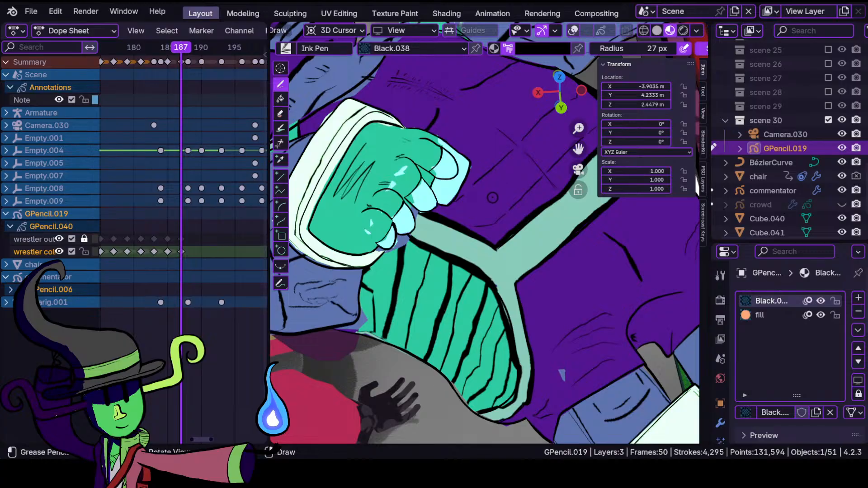
- In Solid shading, ink the band's chest-side edge from the V-shaped point to the nearer fist, and return to Material Preview
left_click(656, 31)
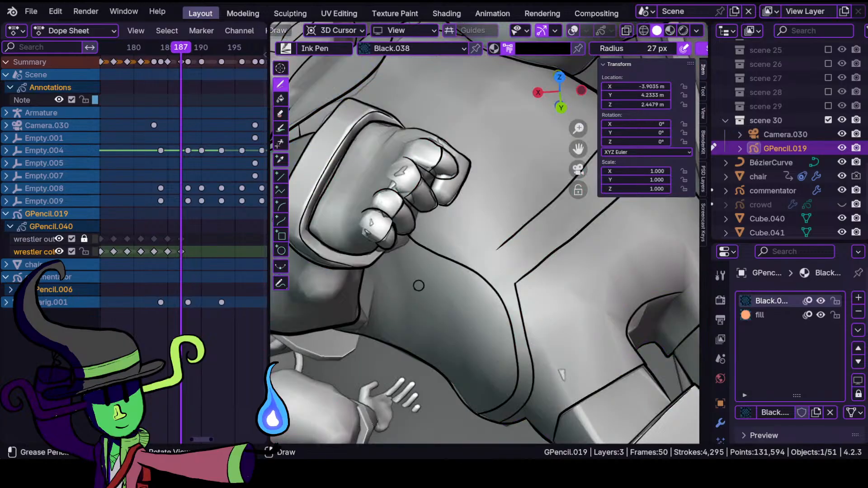
middle_click_drag(425, 332, 424, 269, "ctrl")
middle_click_drag(464, 245, 411, 294, "shift")
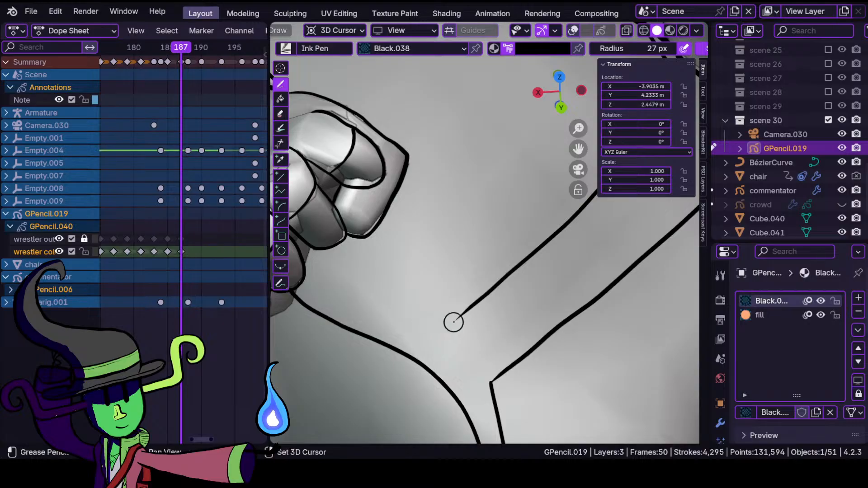
left_click_drag(455, 319, 306, 227)
left_click(670, 31)
middle_click_drag(381, 293, 371, 364, "ctrl")
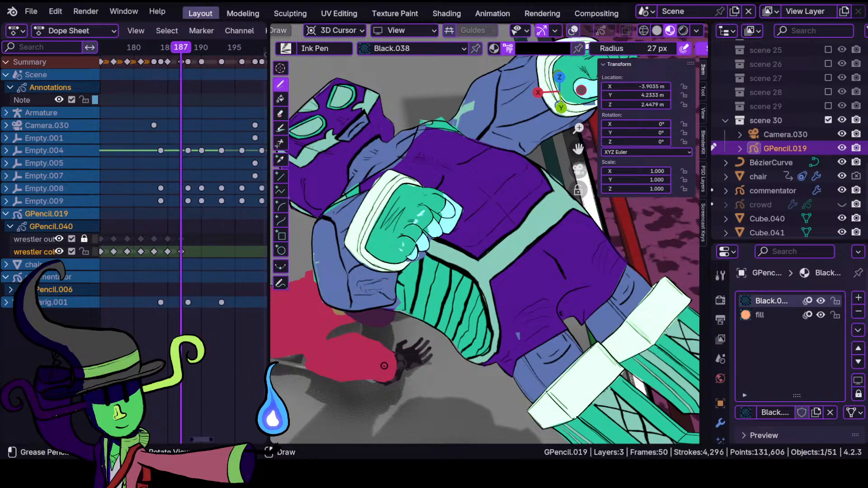
- Ink two stripe lines across the green belly panel, starting with the one nearest the fist
middle_click_drag(400, 398, 400, 296, "ctrl")
middle_click_drag(364, 368, 434, 323, "shift")
left_click_drag(407, 350, 438, 175)
middle_click_drag(474, 284, 436, 234, "shift")
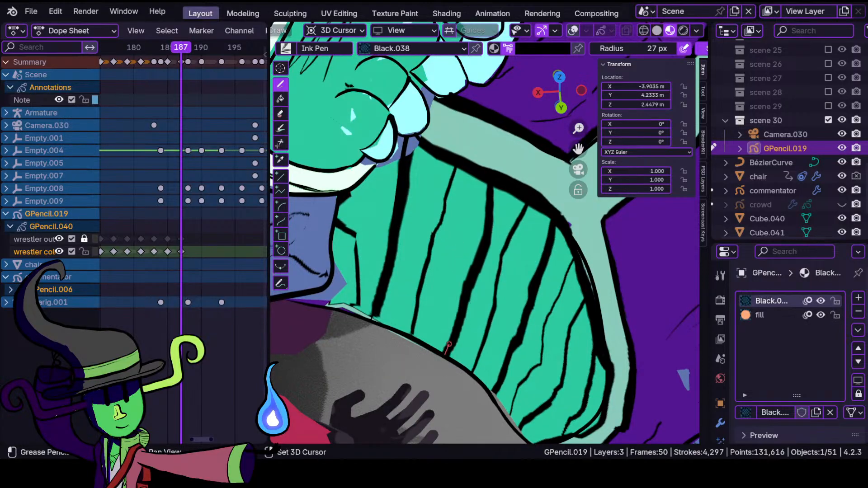
left_click_drag(475, 261, 493, 160)
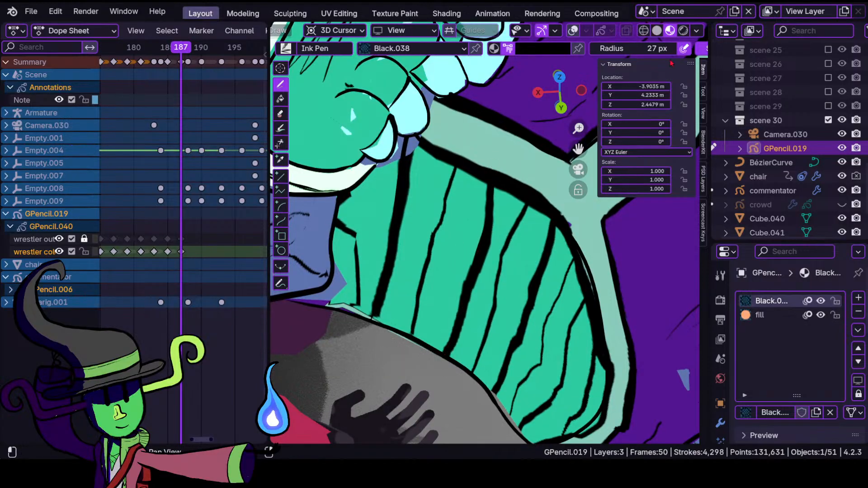
- Check the belly panel in Solid shading, return to Material Preview, and ink two more stripes toward the panel's rounded lower end
left_click(657, 31)
middle_click_drag(516, 212, 461, 228)
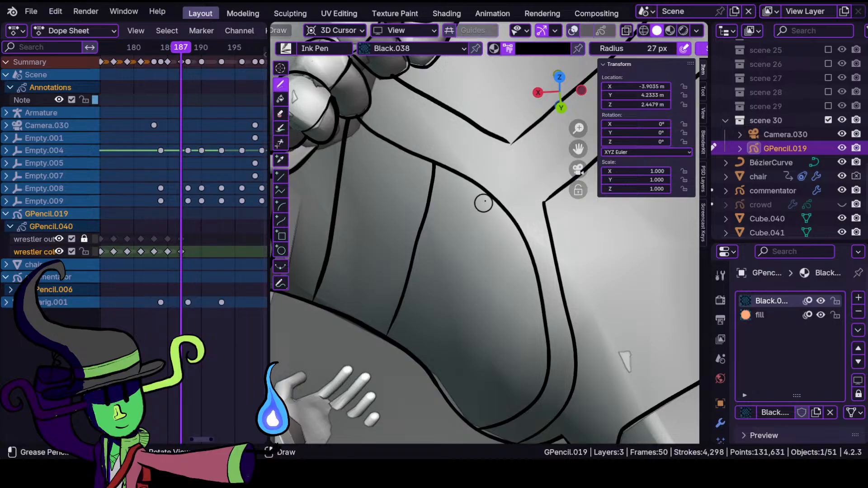
left_click(669, 31)
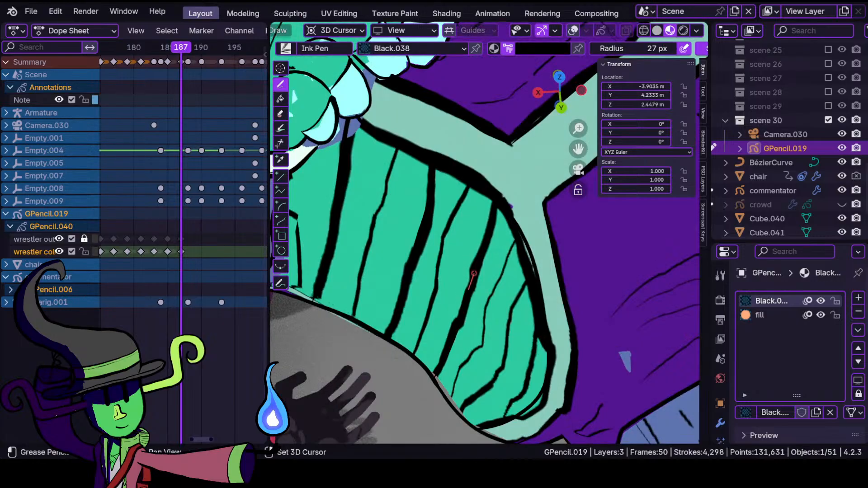
left_click_drag(489, 205, 494, 181, "shift")
mouse_move(487, 323)
middle_mouse_down("shift")
mouse_move(459, 272)
mouse_move(434, 253)
middle_mouse_up("shift")
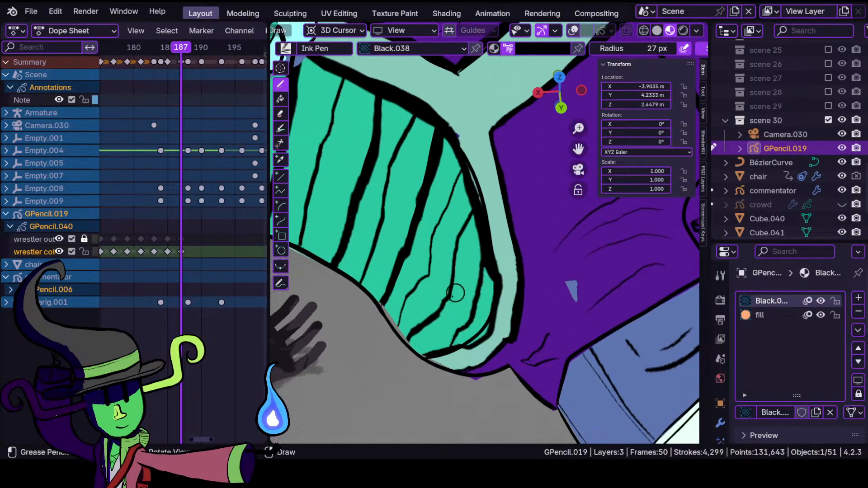
mouse_move(418, 328)
left_mouse_down("shift")
mouse_move(457, 273)
mouse_move(484, 174)
left_mouse_up("shift")
mouse_move(485, 176)
middle_mouse_down("ctrl")
mouse_move(466, 364)
mouse_move(473, 254)
middle_mouse_up("ctrl")
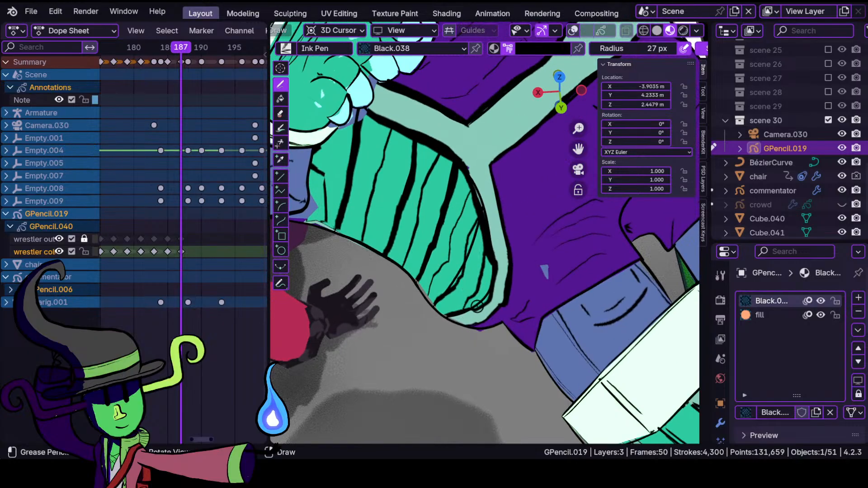
- Show the viewport overlays, set Solid shading and examine the wrestler's head, shoulder and nearer fist
middle_click_drag(470, 299, 478, 352, "ctrl")
key("shift+alt+z")
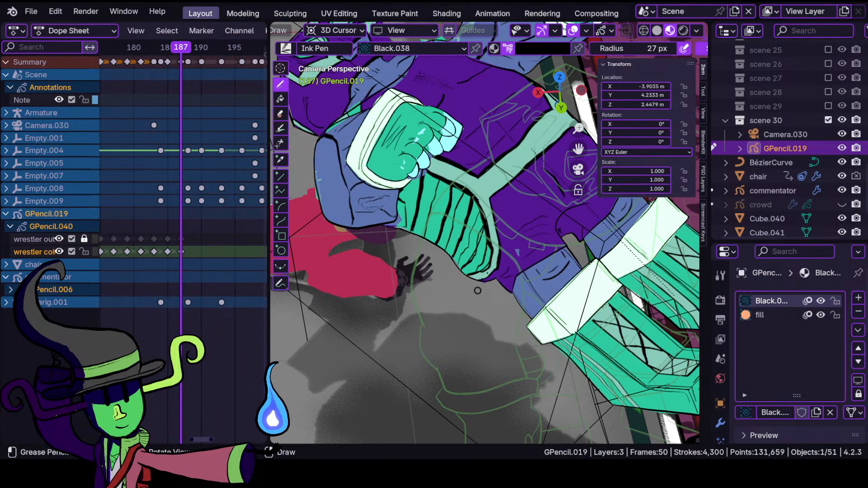
left_click(656, 31)
mouse_move(504, 192)
middle_mouse_down("ctrl")
mouse_move(458, 303)
mouse_move(462, 181)
mouse_move(430, 337)
mouse_move(538, 285)
middle_mouse_up("ctrl")
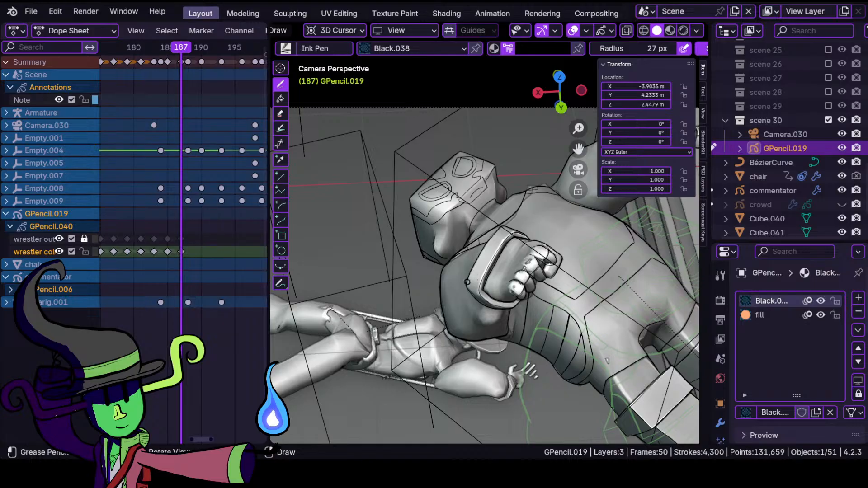
scroll(436, 285, "up", 2)
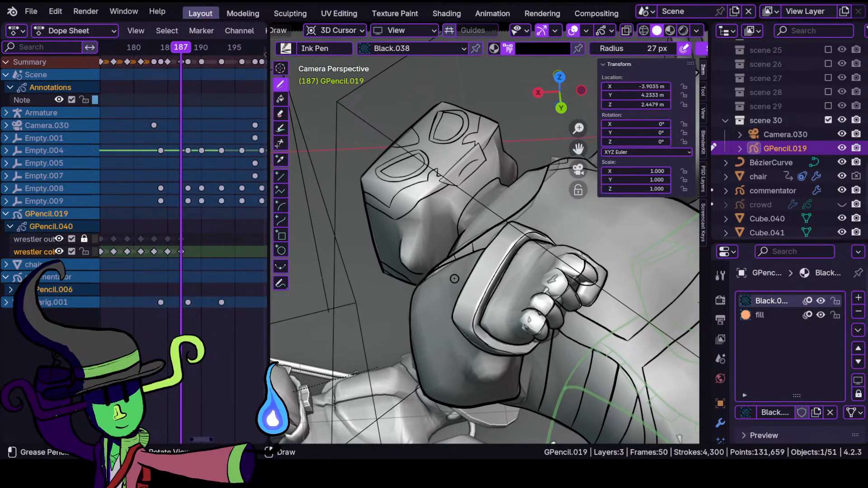
scroll(454, 284, "up", 2)
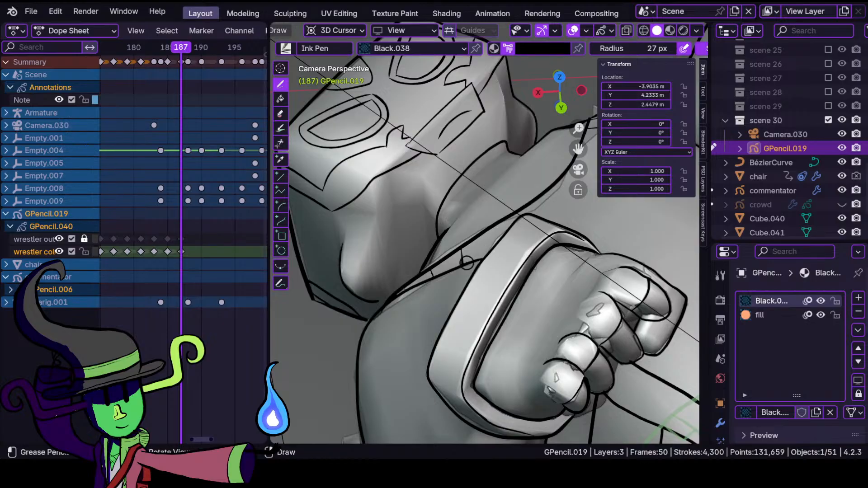
middle_click_drag(505, 267, 440, 326, "ctrl")
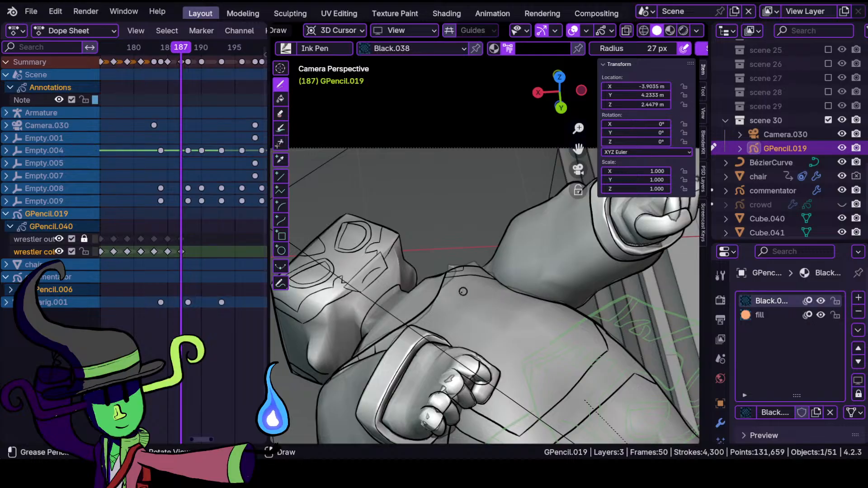
middle_click_drag(387, 328, 425, 257, "ctrl")
middle_click_drag(359, 312, 486, 273, "shift")
middle_click_drag(386, 296, 451, 285, "shift")
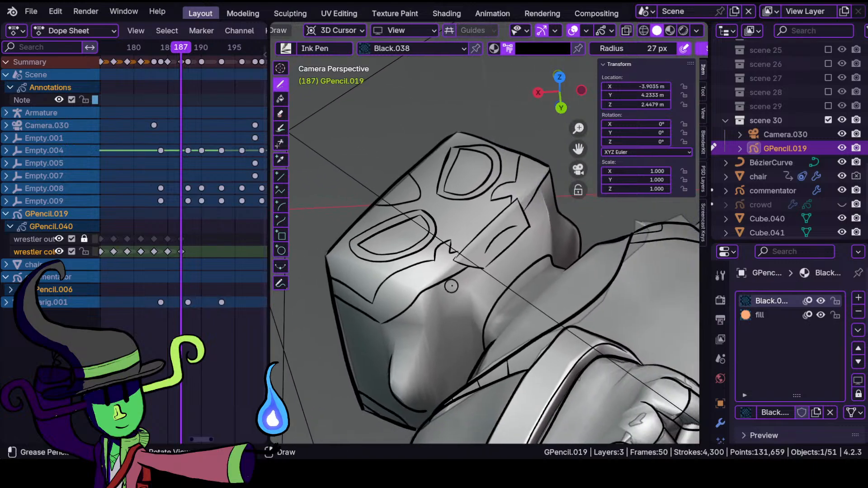
left_click(549, 49)
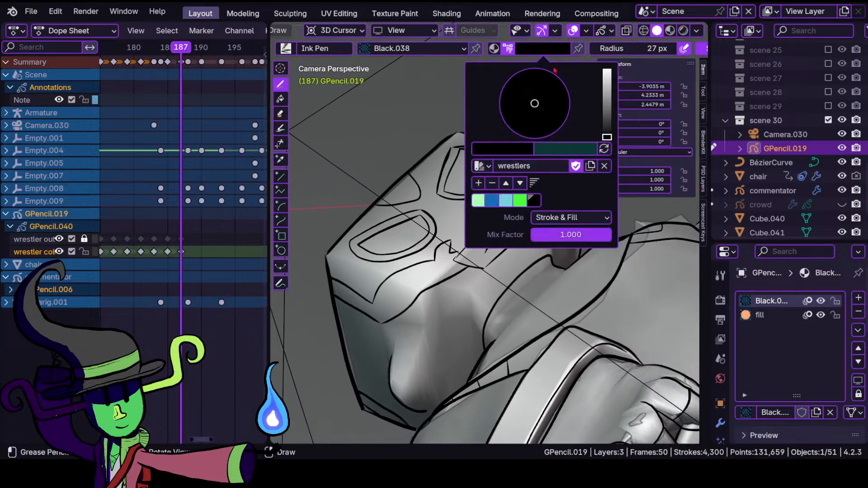
left_click(492, 201)
mouse_move(411, 323)
middle_mouse_down("ctrl")
mouse_move(459, 261)
mouse_move(449, 304)
mouse_move(473, 269)
middle_mouse_up("ctrl")
middle_click_drag(470, 290, 428, 273, "ctrl")
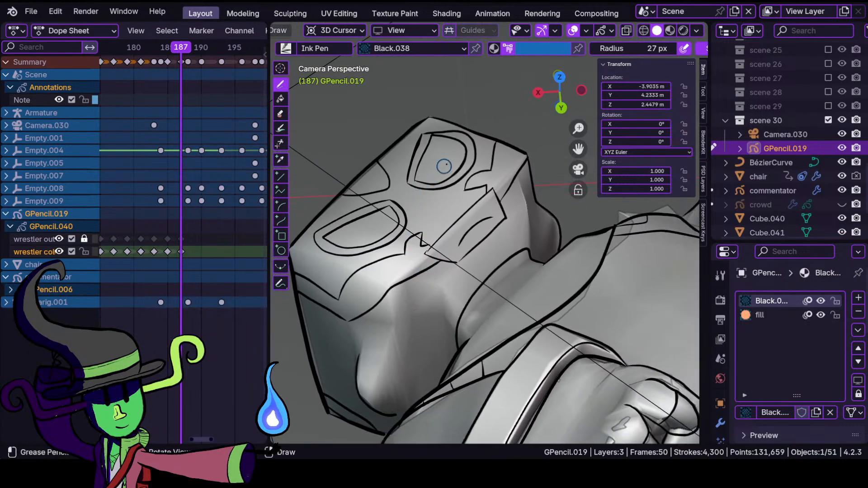
middle_click_drag(437, 171, 461, 187, "ctrl")
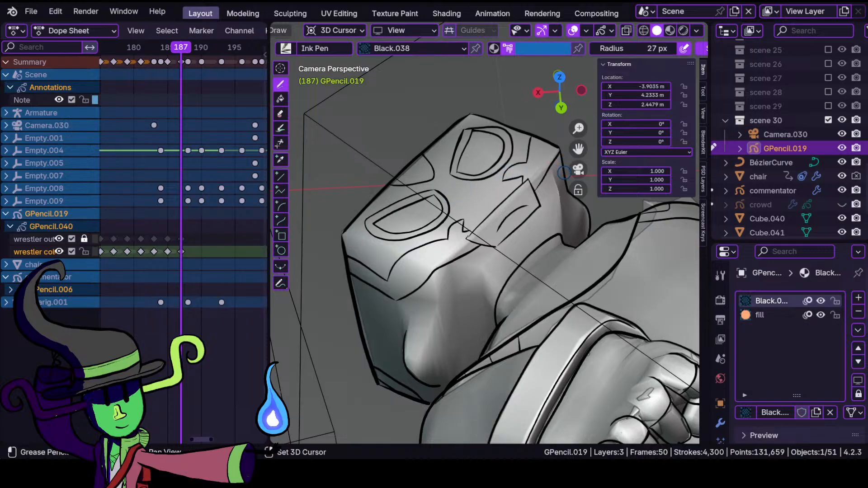
left_click_drag(530, 136, 529, 135, "shift")
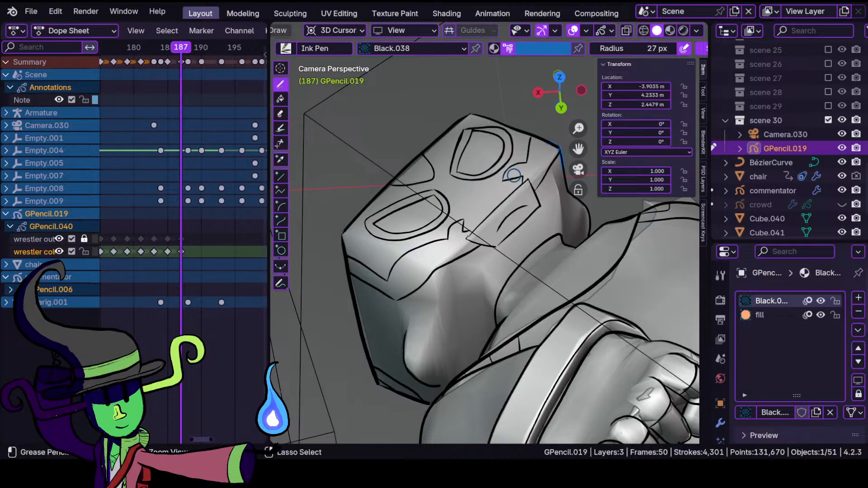
key("ctrl+z")
- Move the playhead to frame 189
mouse_move(482, 185)
middle_mouse_down("ctrl")
mouse_move(440, 280)
mouse_move(508, 268)
middle_mouse_up("ctrl")
middle_click_drag(522, 279, 408, 231, "shift")
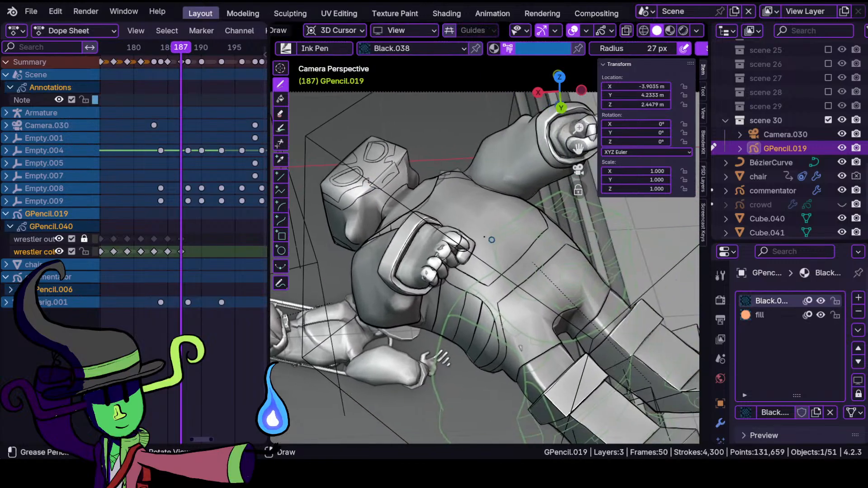
left_click(196, 53)
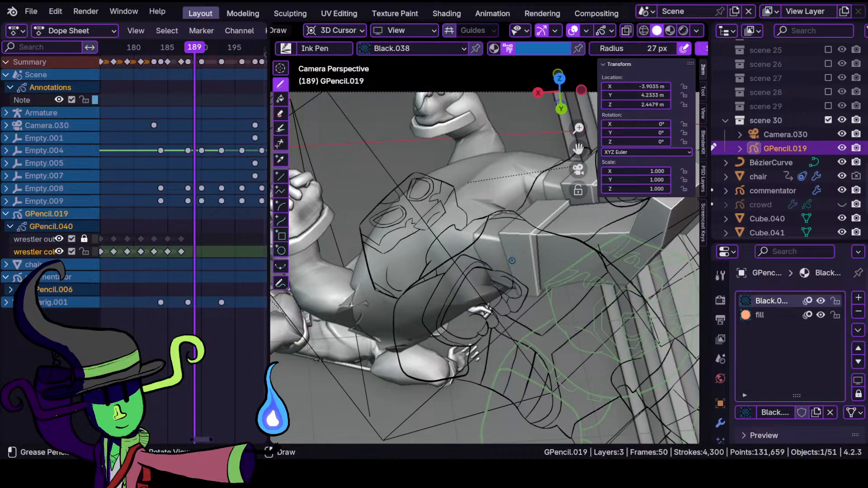
key("i")
left_click(510, 262)
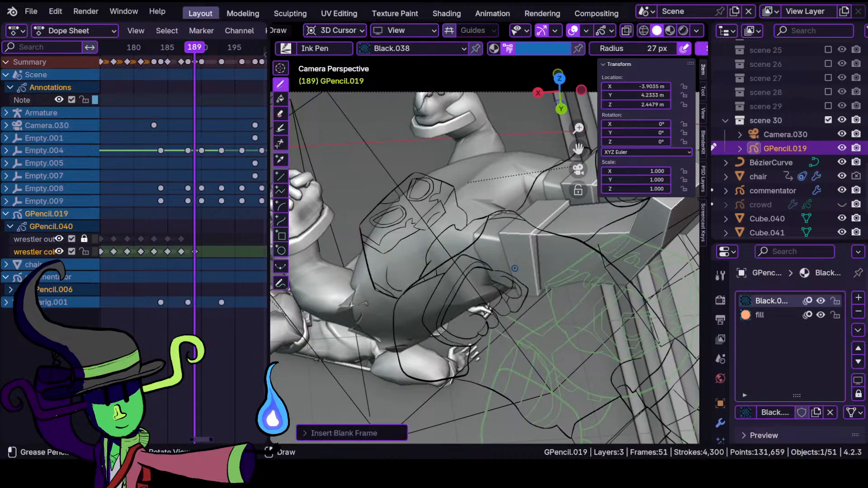
key("ctrl+z")
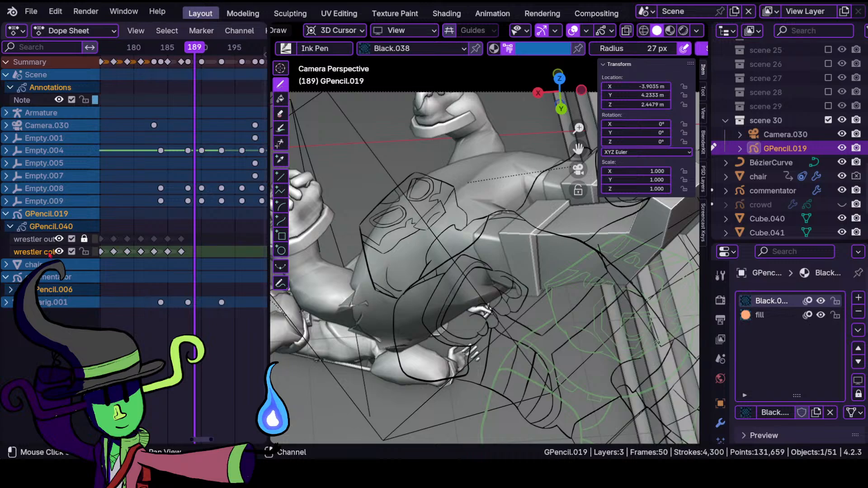
- Make the wrestler's outline layer active and insert a blank keyframe on it at frame 189
left_click(38, 240)
key("i")
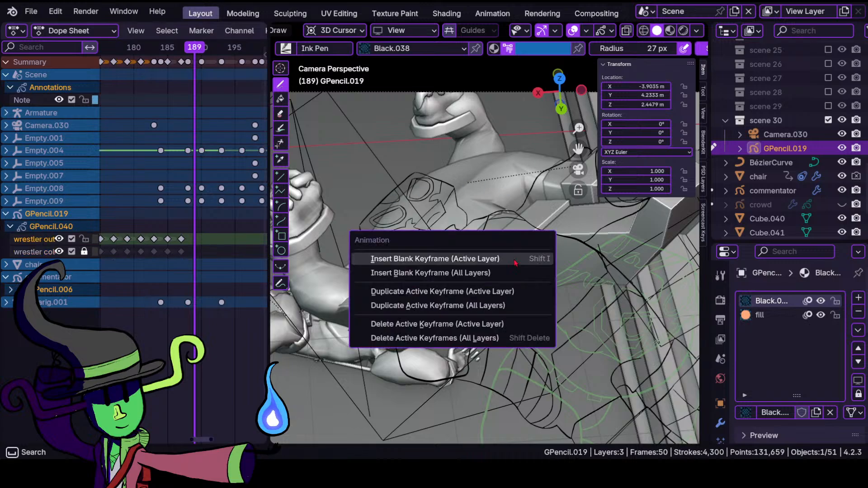
left_click(519, 258)
key("Home")
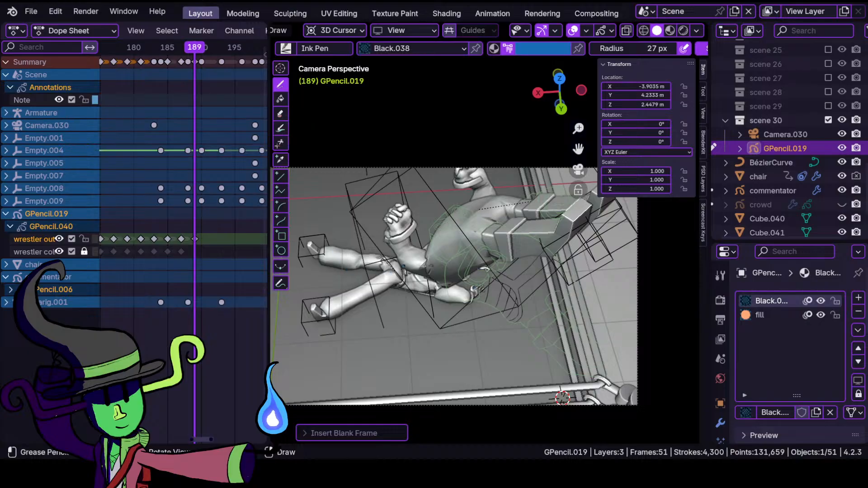
- Set the Ink Pen stroke colour to the black swatch of the wrestlers palette
middle_click_drag(401, 267, 529, 299, "ctrl")
middle_click_drag(410, 318, 438, 250, "ctrl")
middle_click_drag(428, 281, 389, 248, "ctrl")
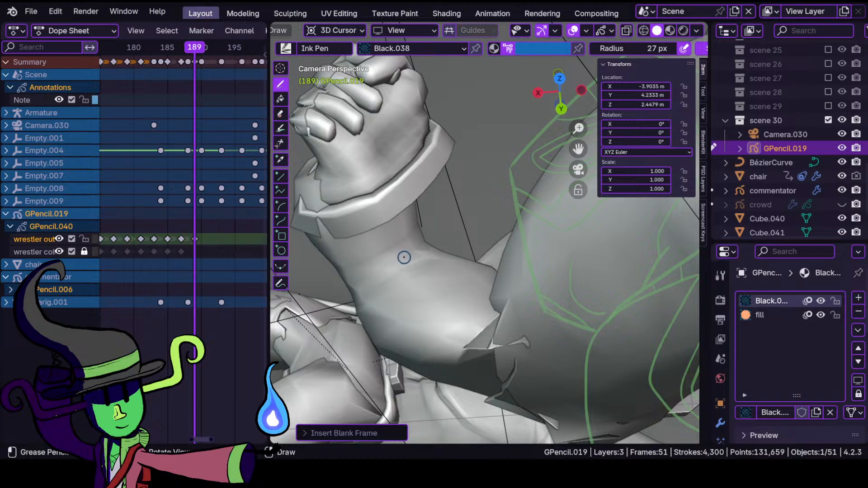
middle_click_drag(420, 225, 397, 228, "ctrl")
middle_click_drag(398, 180, 445, 189, "shift")
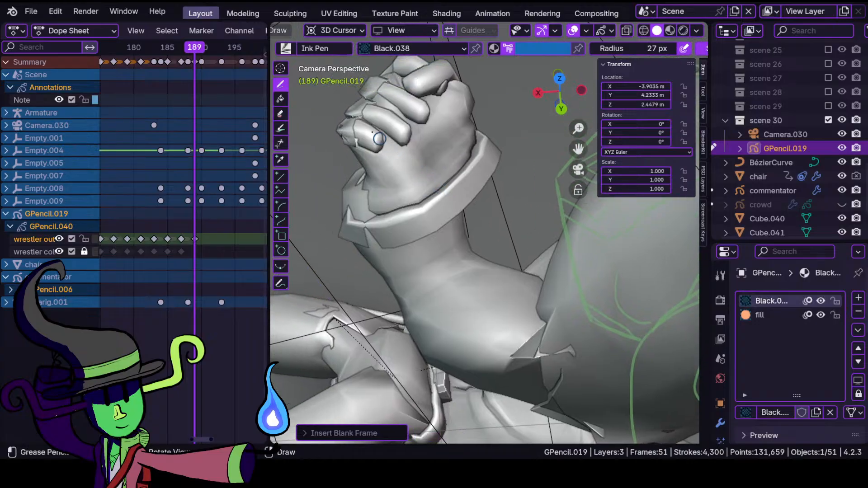
scroll(384, 31, "up", 5)
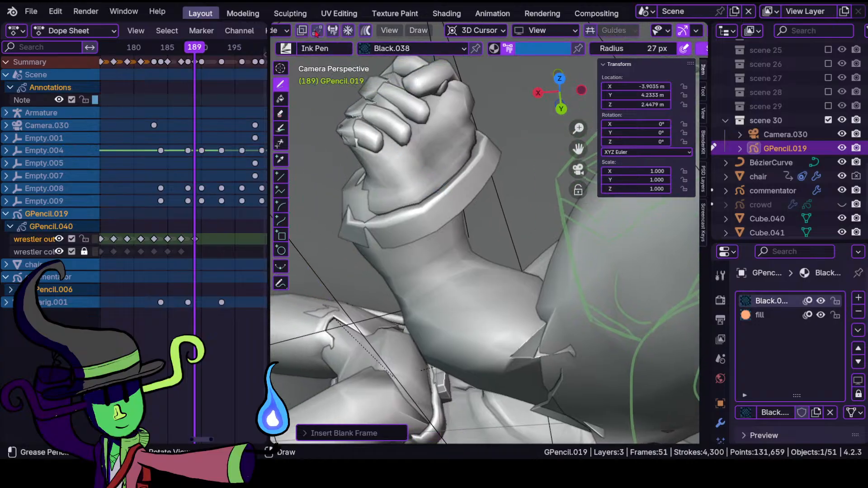
left_click(337, 31)
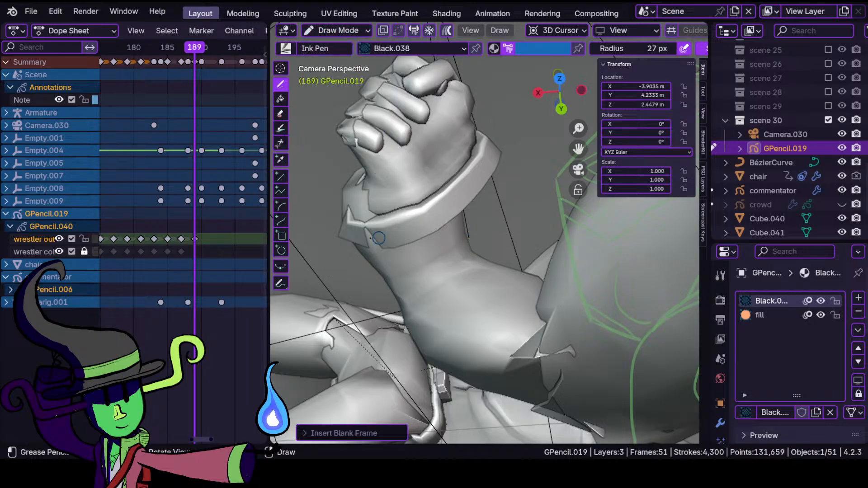
left_click(560, 52)
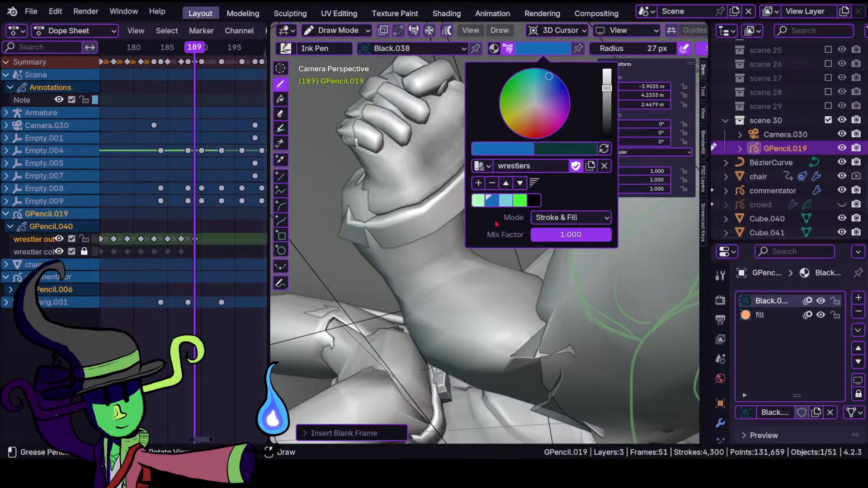
left_click(533, 201)
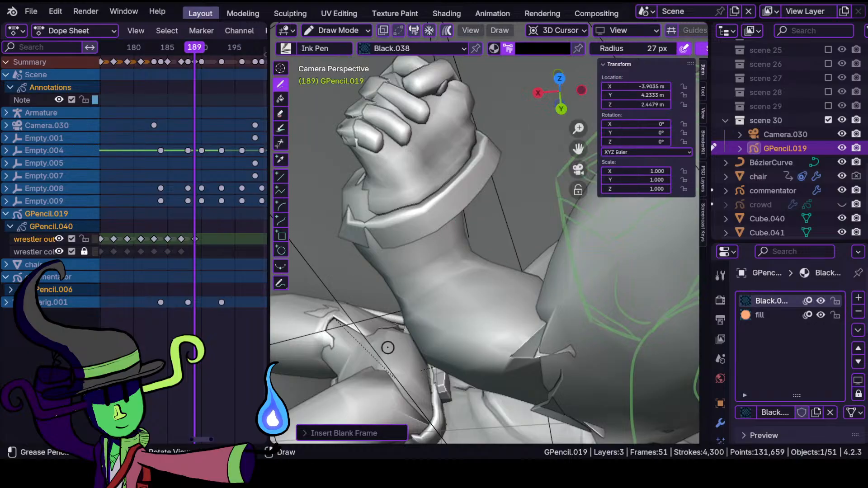
- Ink the upper and lower contours of the raised arm from the wristband to the torso
left_click_drag(482, 189, 474, 263, "shift")
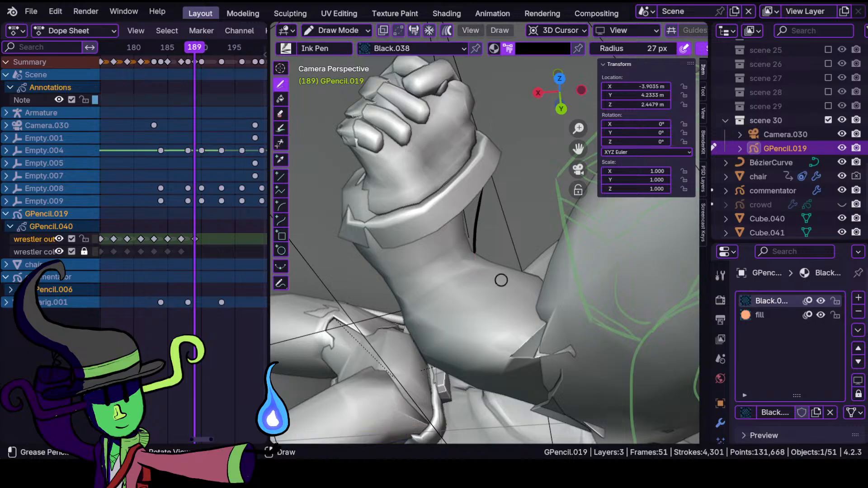
mouse_move(368, 248)
left_mouse_down("shift")
mouse_move(432, 367)
mouse_move(474, 391)
mouse_move(559, 402)
left_mouse_up("shift")
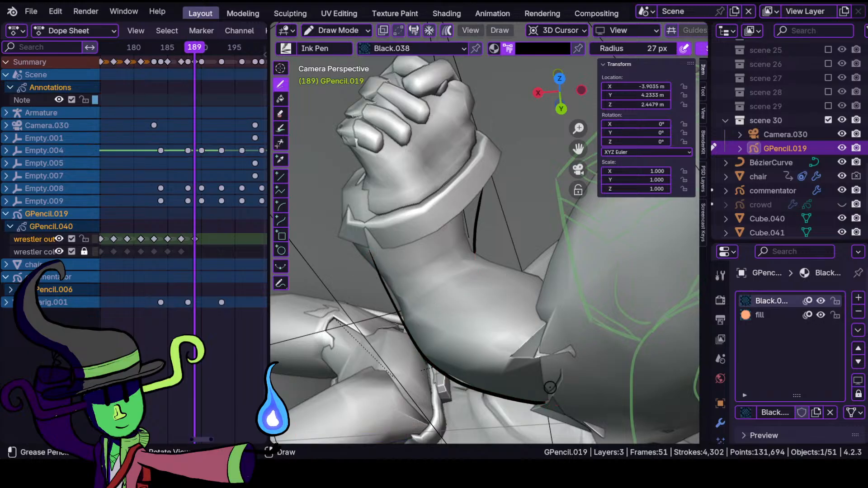
mouse_move(455, 282)
middle_mouse_down("ctrl")
mouse_move(471, 364)
mouse_move(471, 266)
mouse_move(422, 310)
mouse_move(442, 297)
middle_mouse_up("ctrl")
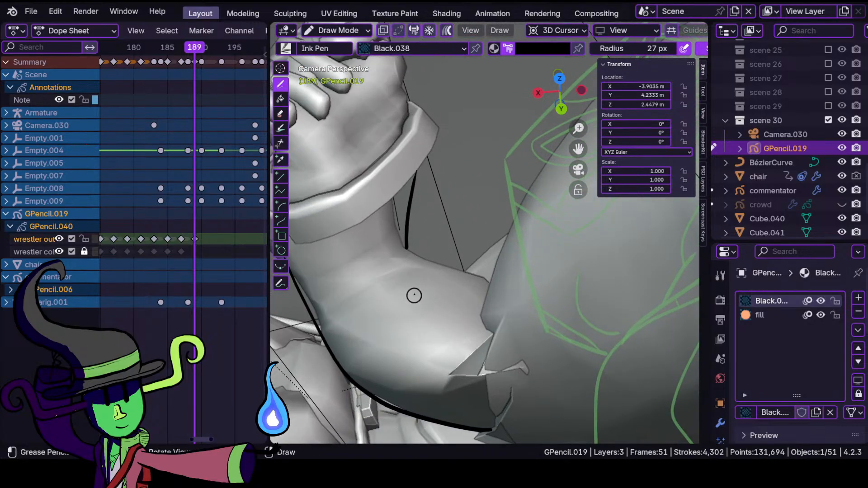
left_click_drag(406, 249, 507, 284, "shift")
mouse_move(475, 244)
middle_mouse_down("ctrl")
mouse_move(472, 334)
mouse_move(493, 258)
middle_mouse_up("ctrl")
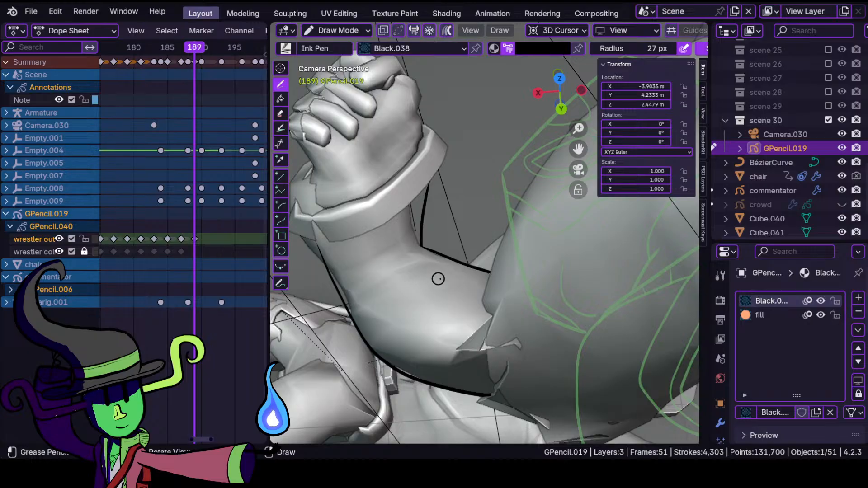
- Draw the curved line that separates the raised arm from the torso
mouse_move(493, 250)
middle_mouse_down("ctrl")
mouse_move(473, 326)
mouse_move(471, 281)
middle_mouse_up("ctrl")
middle_click_drag(487, 289, 471, 290, "shift")
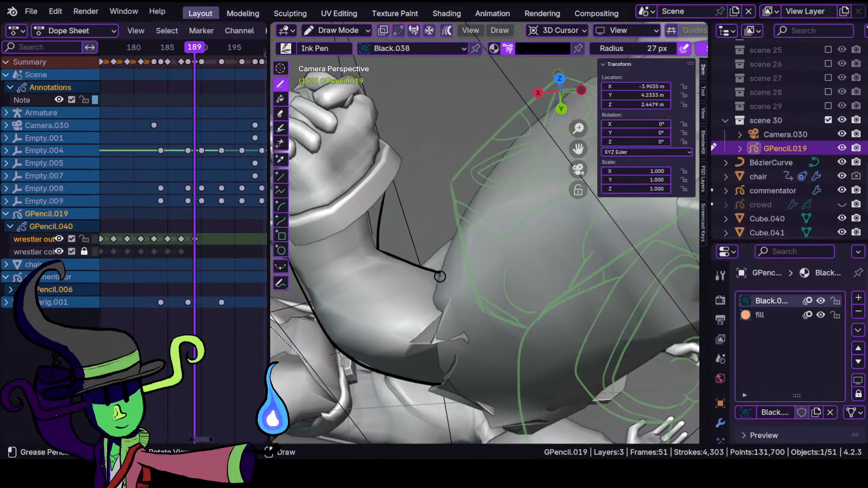
left_click_drag(435, 285, 428, 348)
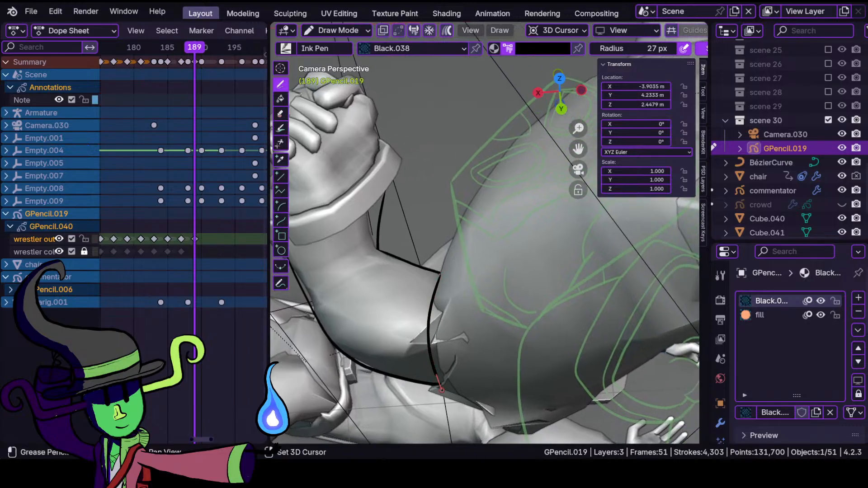
left_click_drag(451, 398, 451, 398, "shift")
- Trace the torso's contour upward from the arm and add the small edge in the gap between arm and torso
mouse_move(451, 392)
middle_mouse_down("ctrl")
mouse_move(448, 327)
mouse_move(467, 412)
mouse_move(435, 248)
mouse_move(419, 314)
mouse_move(421, 294)
mouse_move(435, 368)
mouse_move(414, 321)
middle_mouse_up("ctrl")
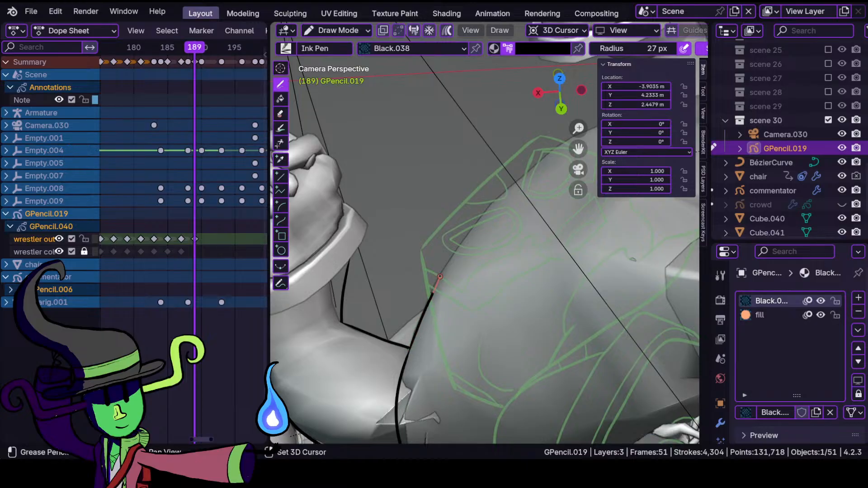
mouse_move(462, 237)
left_mouse_down()
mouse_move(507, 186)
mouse_move(596, 124)
left_mouse_up()
mouse_move(579, 129)
middle_mouse_down()
mouse_move(413, 304)
mouse_move(467, 226)
middle_mouse_up()
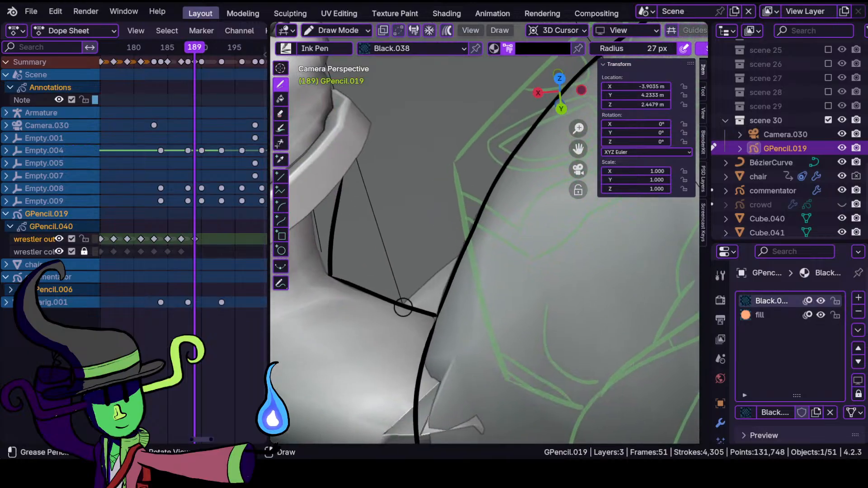
left_click_drag(402, 303, 456, 263)
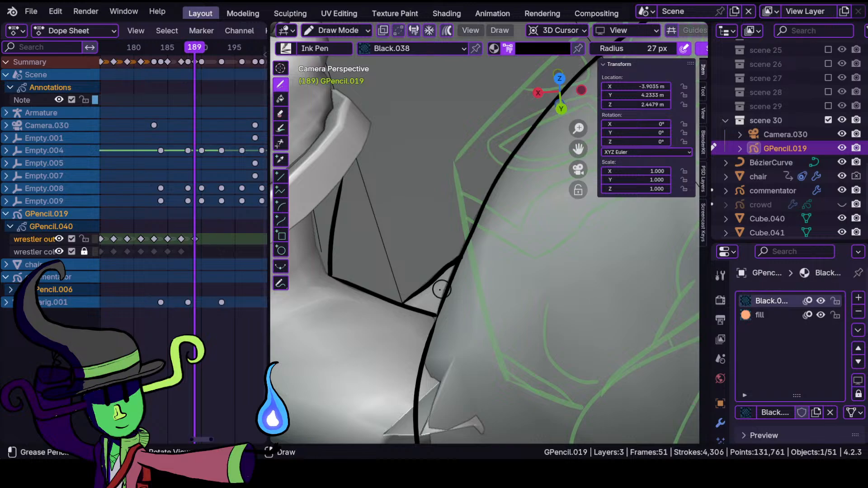
- Trace the torso's underside from the arm joint, above the lying figure's arm and hand, to the hips
mouse_move(455, 285)
middle_mouse_down("ctrl")
mouse_move(464, 376)
mouse_move(463, 285)
middle_mouse_up("ctrl")
middle_click_drag(476, 320, 407, 240, "shift")
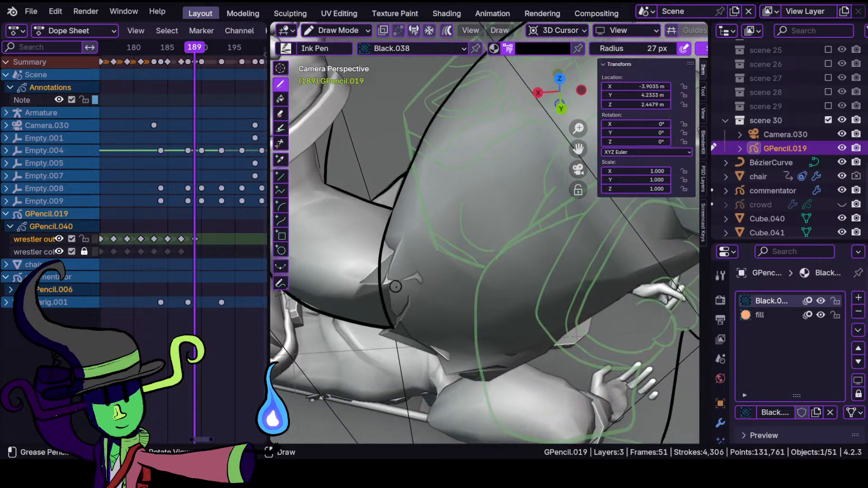
mouse_move(419, 299)
middle_mouse_down("ctrl")
mouse_move(420, 368)
mouse_move(452, 289)
middle_mouse_up("ctrl")
middle_click_drag(437, 328, 391, 300, "shift")
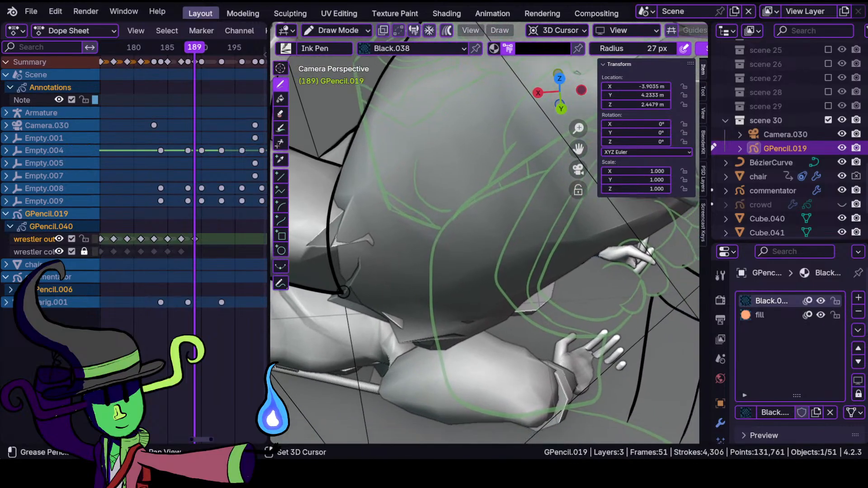
left_click_drag(347, 300, 387, 332)
left_click_drag(456, 344, 512, 308)
mouse_move(471, 273)
middle_mouse_down("ctrl")
mouse_move(470, 374)
mouse_move(435, 373)
middle_mouse_up("ctrl")
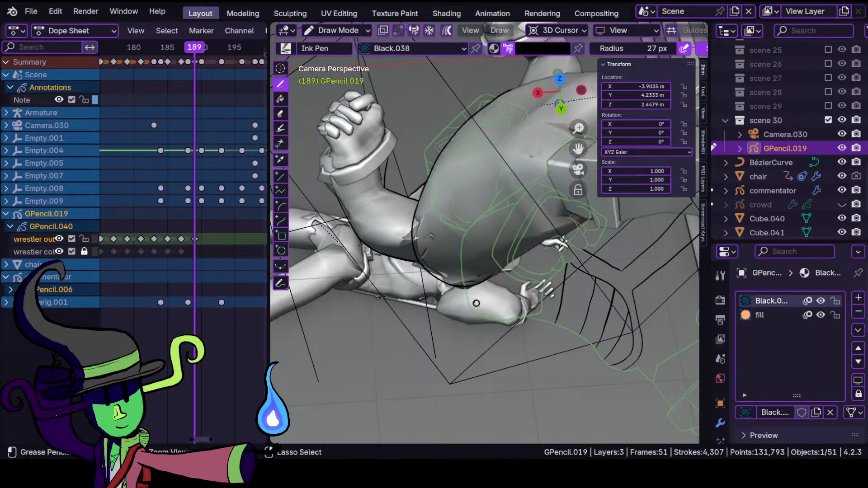
middle_click_drag(482, 316, 547, 226, "ctrl")
middle_click_drag(541, 255, 462, 274, "shift")
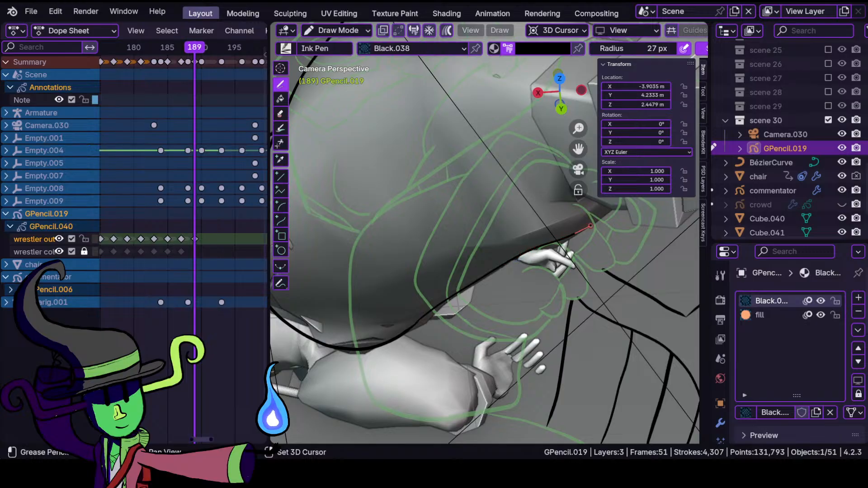
left_click_drag(617, 208, 628, 202)
- Trace the torso's top contour from the far leg back to the line already drawn beside the arm
middle_click_drag(531, 214, 509, 311, "ctrl")
mouse_move(499, 221)
middle_mouse_down("shift")
mouse_move(494, 341)
mouse_move(478, 343)
middle_mouse_up("shift")
middle_click_drag(494, 310, 445, 261, "ctrl")
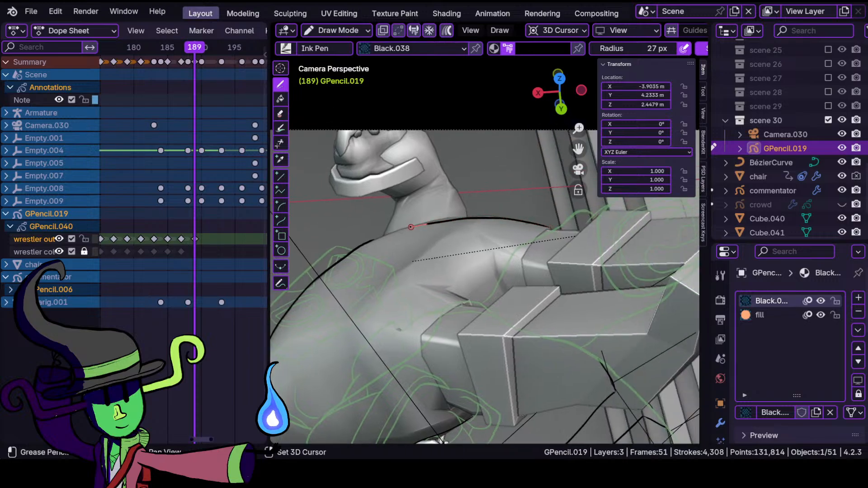
left_click_drag(347, 254, 345, 255, "shift")
- Draw the curves where the far and near legs join the torso, including the far thigh's short upper edge
mouse_move(417, 265)
middle_mouse_down("ctrl")
mouse_move(538, 197)
mouse_move(545, 147)
middle_mouse_up("ctrl")
middle_click_drag(529, 223, 450, 203, "shift")
mouse_move(544, 205)
left_mouse_down("shift")
mouse_move(516, 225)
mouse_move(484, 278)
mouse_move(502, 343)
left_mouse_up("shift")
mouse_move(500, 273)
middle_mouse_down()
mouse_move(475, 270)
mouse_move(486, 271)
middle_mouse_up()
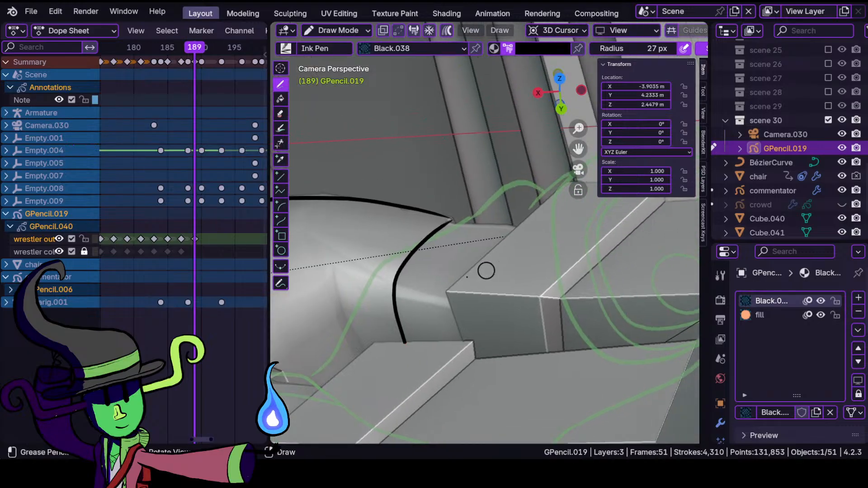
left_click_drag(515, 227, 433, 214, "shift")
mouse_move(439, 250)
middle_mouse_down()
mouse_move(455, 334)
mouse_move(498, 228)
mouse_move(460, 258)
mouse_move(449, 236)
middle_mouse_up()
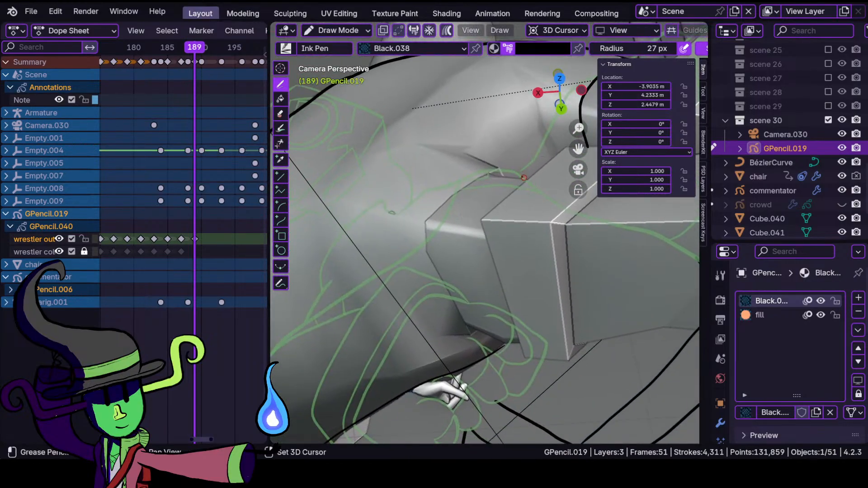
mouse_move(523, 178)
left_mouse_down("shift")
mouse_move(461, 190)
mouse_move(422, 243)
mouse_move(452, 298)
left_mouse_up("shift")
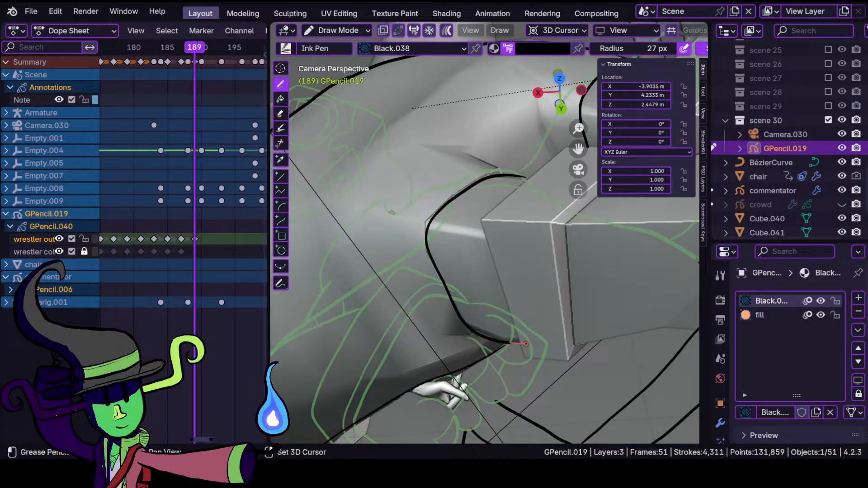
- Finish the curve where the near leg joins the torso and trace the top and back edges of the near thigh's cuff
mouse_move(535, 343)
left_mouse_down("shift")
mouse_move(502, 352)
mouse_move(506, 345)
left_mouse_up("shift")
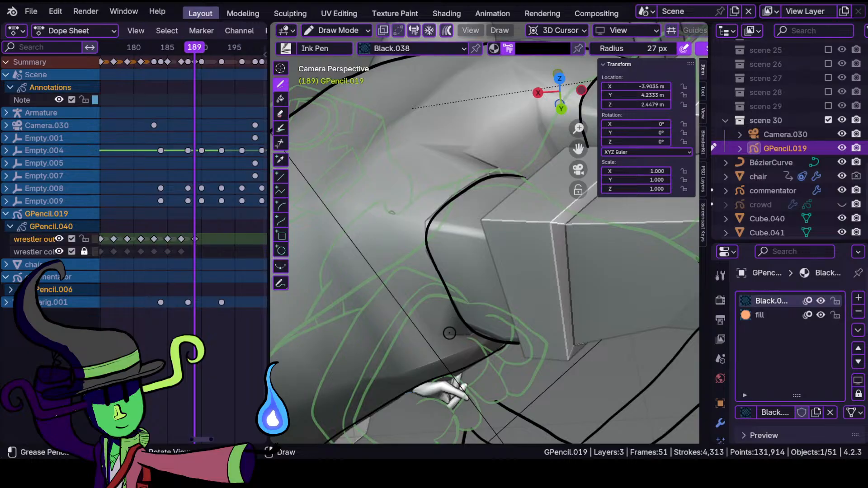
mouse_move(539, 253)
middle_mouse_down("shift")
mouse_move(461, 313)
mouse_move(486, 398)
mouse_move(471, 321)
middle_mouse_up("shift")
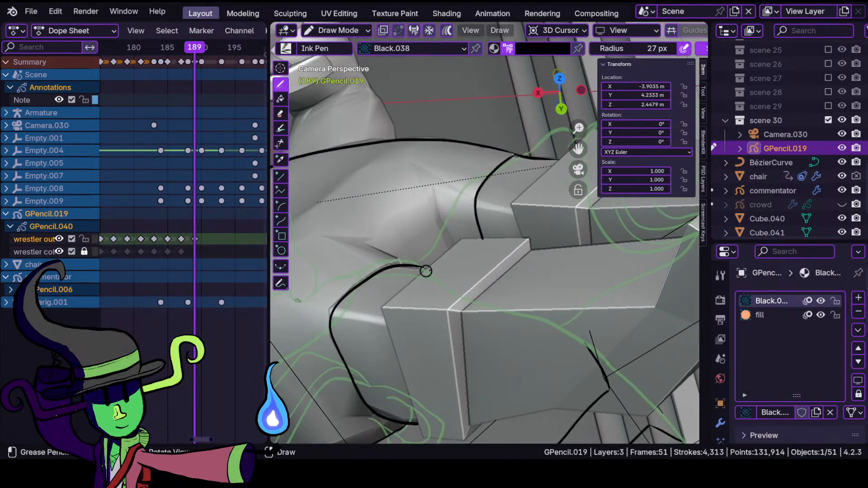
left_click_drag(531, 250, 529, 234, "shift")
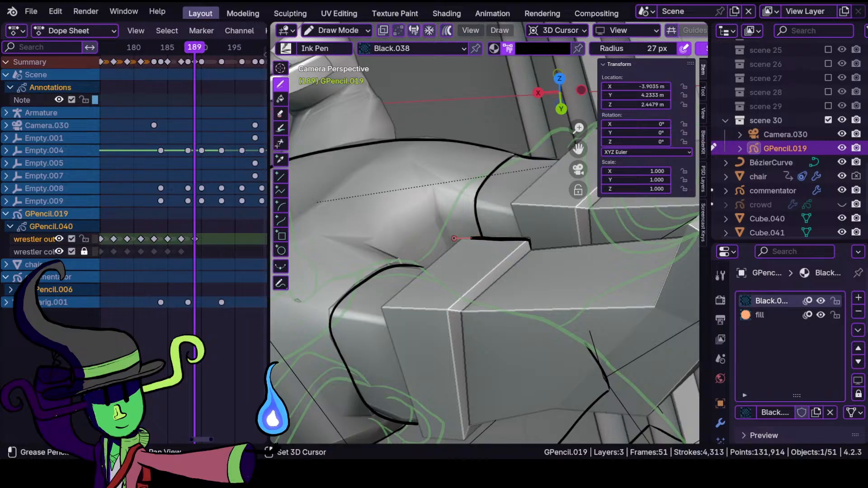
left_click_drag(442, 241, 442, 241, "shift")
left_click_drag(382, 310, 421, 270, "shift")
left_click_drag(470, 230, 470, 230, "shift")
mouse_move(433, 266)
middle_mouse_down("ctrl")
mouse_move(434, 250)
mouse_move(409, 275)
middle_mouse_up("ctrl")
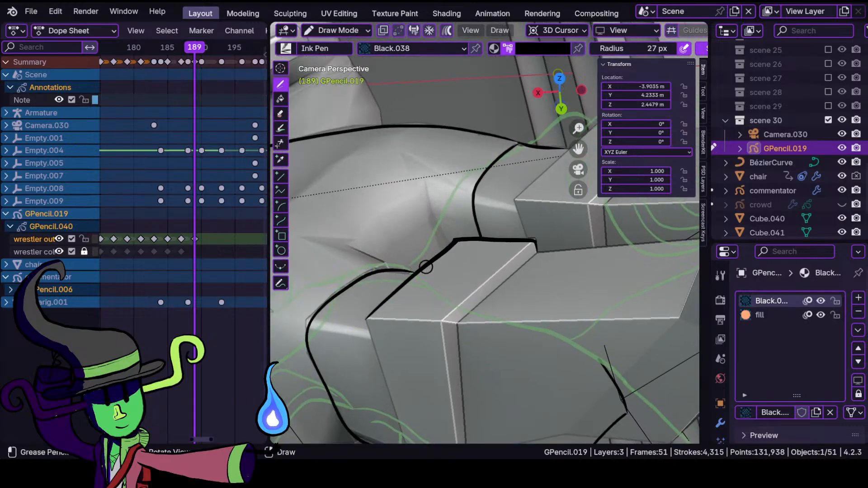
- Trace the torso-side edge of the near thigh's cuff down to its corner and along its bottom edge
mouse_move(393, 353)
middle_mouse_down("shift")
mouse_move(397, 315)
mouse_move(382, 306)
middle_mouse_up("shift")
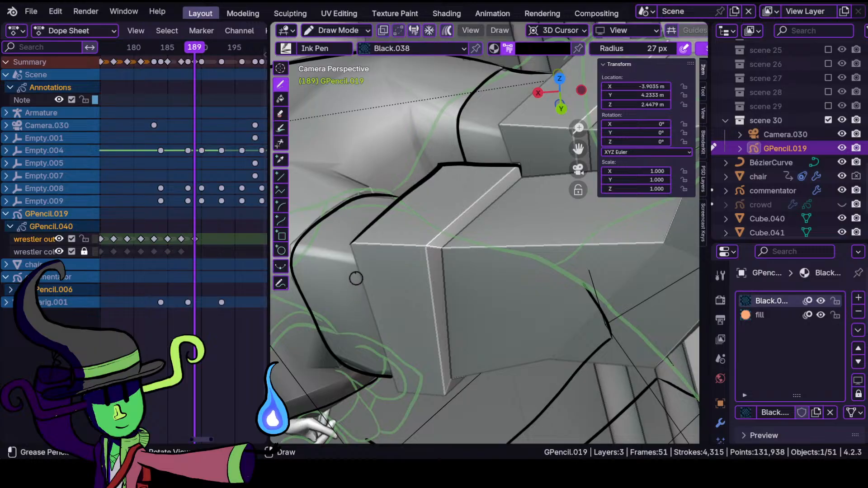
left_click_drag(357, 264, 370, 309, "shift")
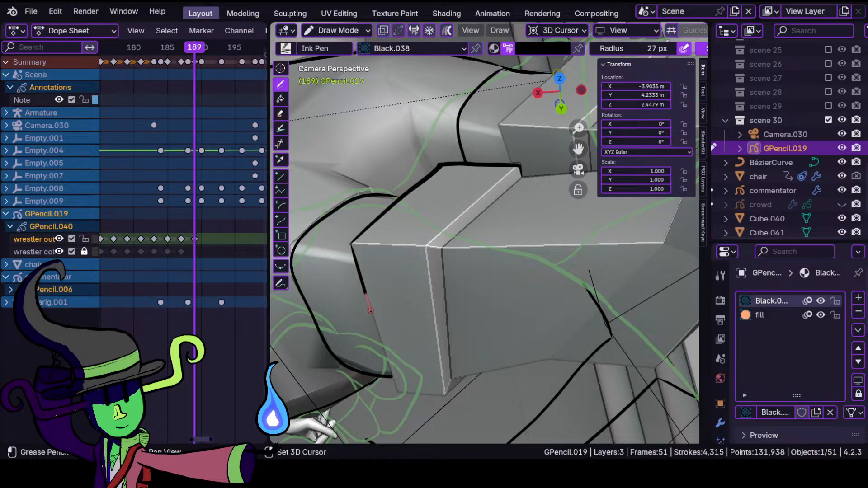
left_click_drag(403, 406, 403, 404, "shift")
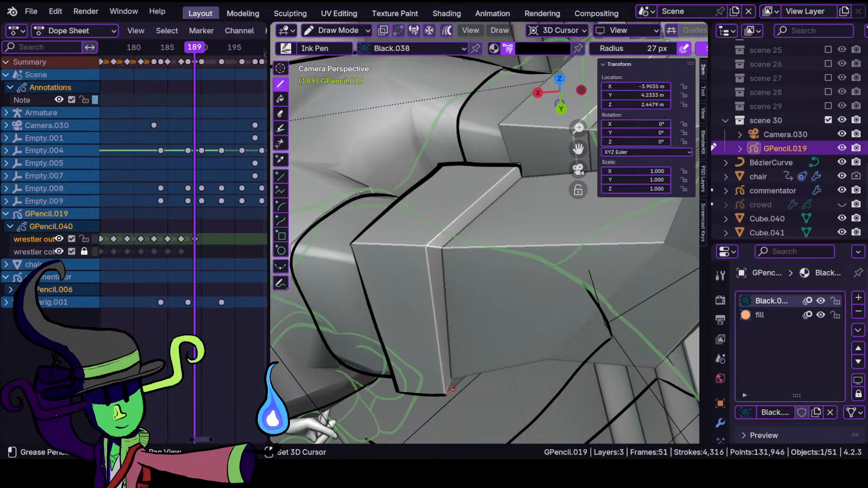
left_click_drag(479, 366, 480, 366, "shift")
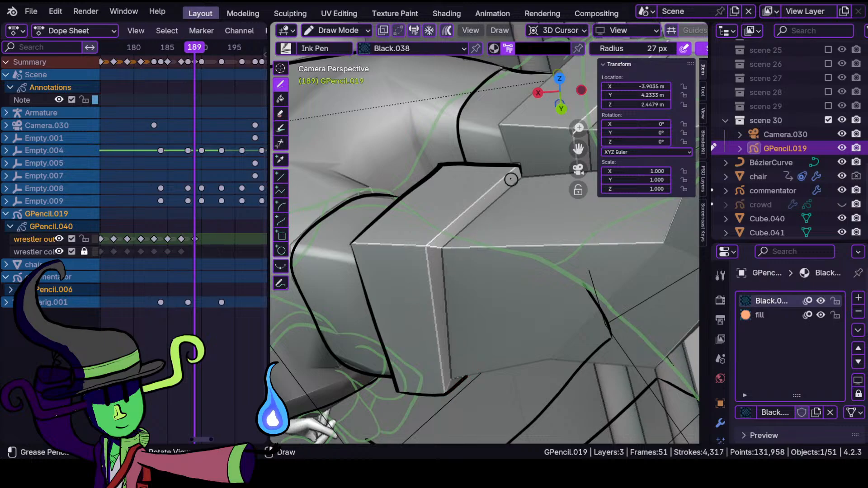
- Trace both edges of the cuff's narrow rim, diagonally across its upper face and down its front face
left_click_drag(472, 200, 427, 248, "shift")
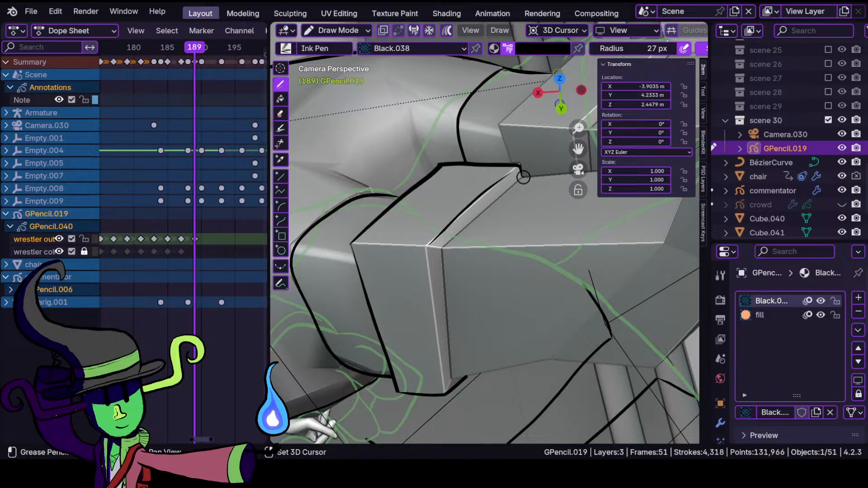
left_click_drag(485, 210, 429, 271, "shift")
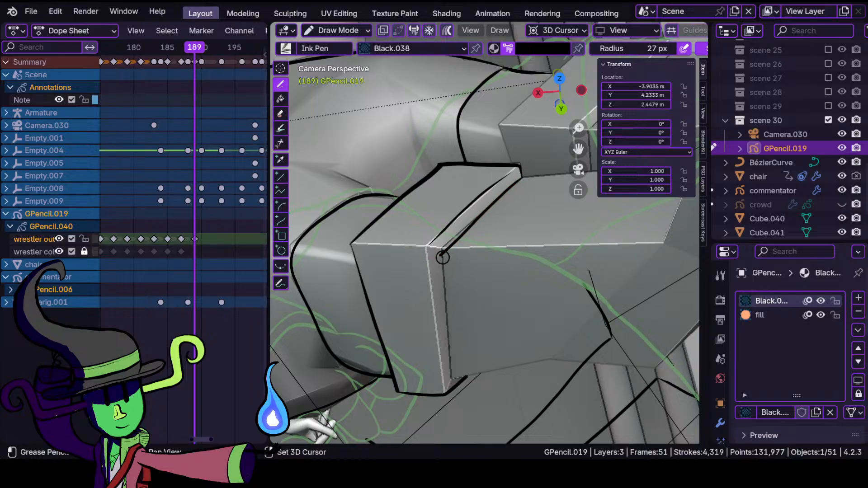
left_click_drag(454, 393, 454, 394, "shift")
middle_click_drag(449, 390, 445, 275, "ctrl")
left_click_drag(425, 378, 453, 376)
middle_click_drag(448, 381, 434, 386, "ctrl")
mouse_move(423, 307)
middle_mouse_down("ctrl")
mouse_move(436, 354)
mouse_move(446, 296)
middle_mouse_up("ctrl")
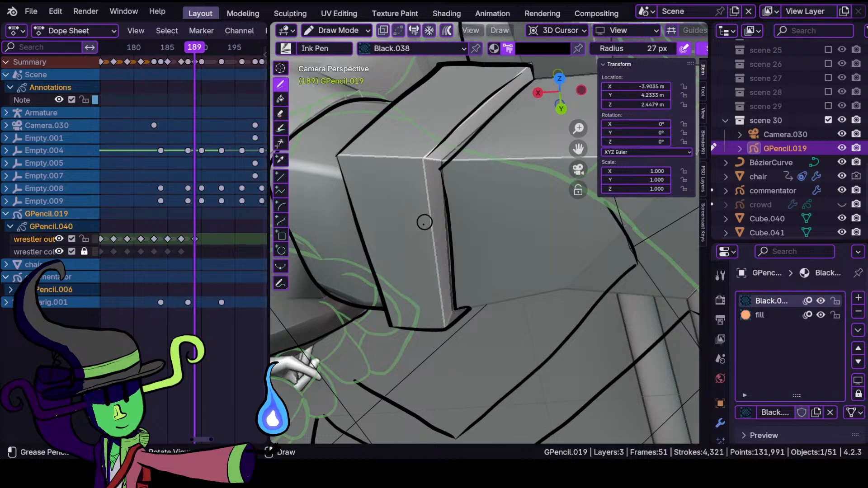
middle_click_drag(424, 222, 413, 283, "shift")
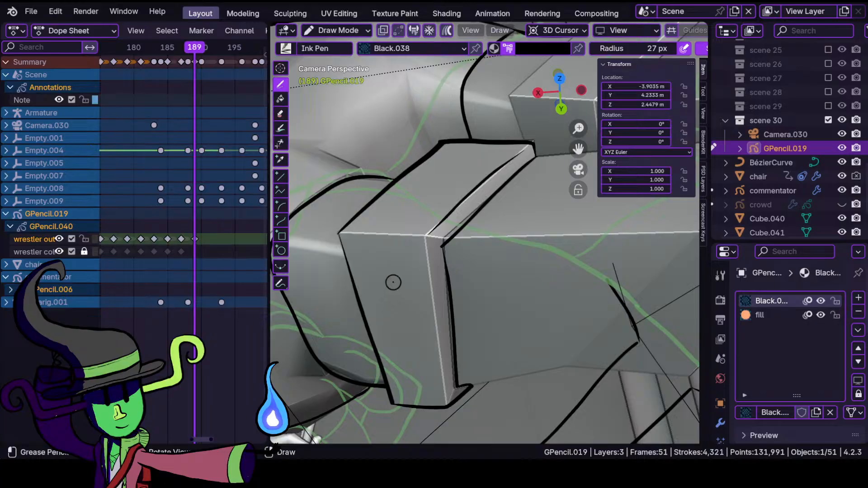
middle_click_drag(403, 306, 366, 283, "shift")
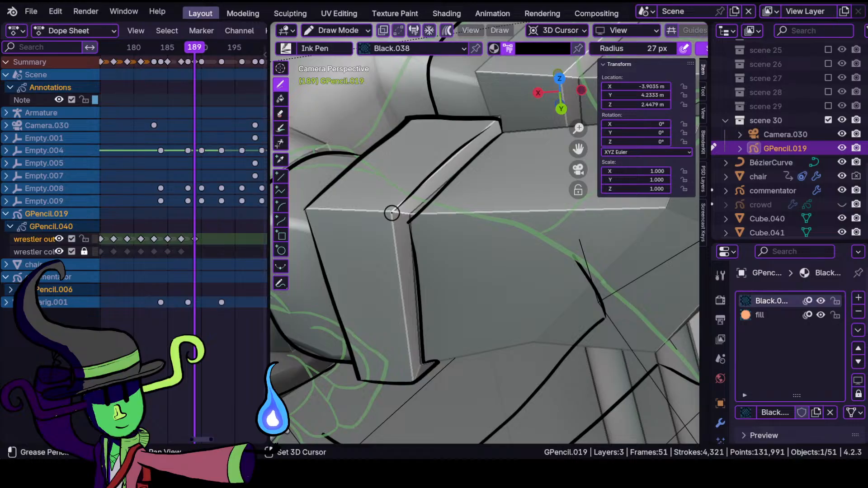
left_click_drag(415, 394, 416, 395, "shift")
- Trace the near leg's upper edge from the cuff towards the boot and begin the leg's underside from the cuff's lower corner
mouse_move(474, 275)
middle_mouse_down("ctrl")
mouse_move(473, 338)
mouse_move(508, 231)
mouse_move(412, 269)
middle_mouse_up("ctrl")
left_click_drag(401, 179, 401, 179, "shift")
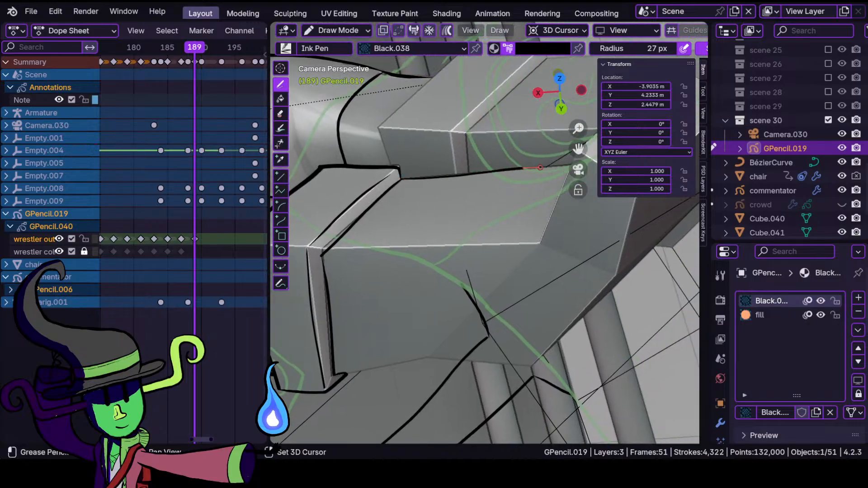
left_click_drag(586, 163, 587, 163, "shift")
mouse_move(452, 261)
middle_mouse_down("ctrl")
mouse_move(462, 338)
mouse_move(468, 277)
mouse_move(456, 250)
middle_mouse_up("ctrl")
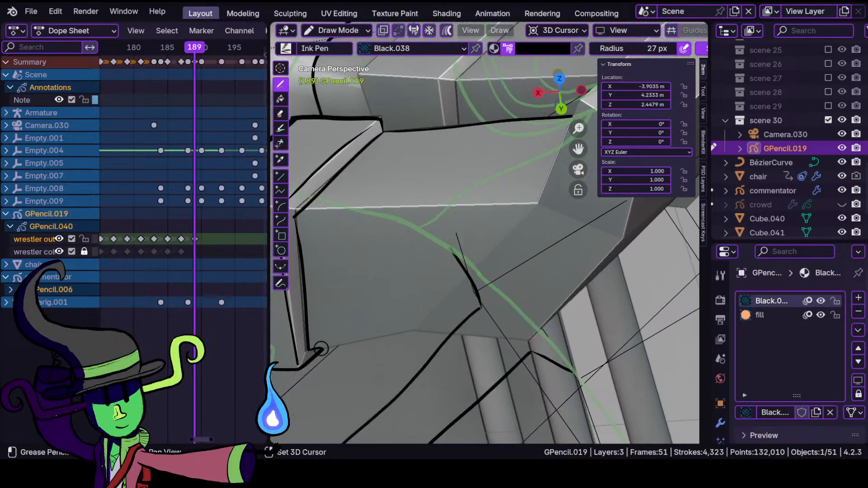
left_click_drag(370, 341, 435, 327, "shift")
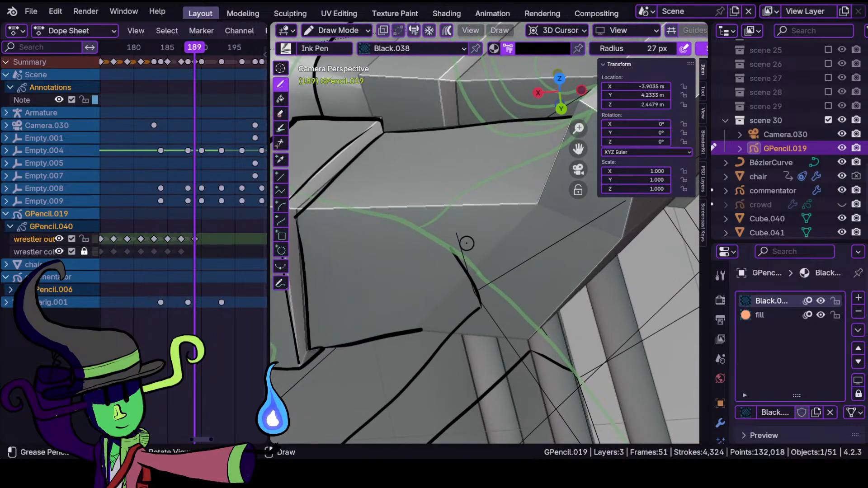
middle_click_drag(494, 271, 432, 254, "shift")
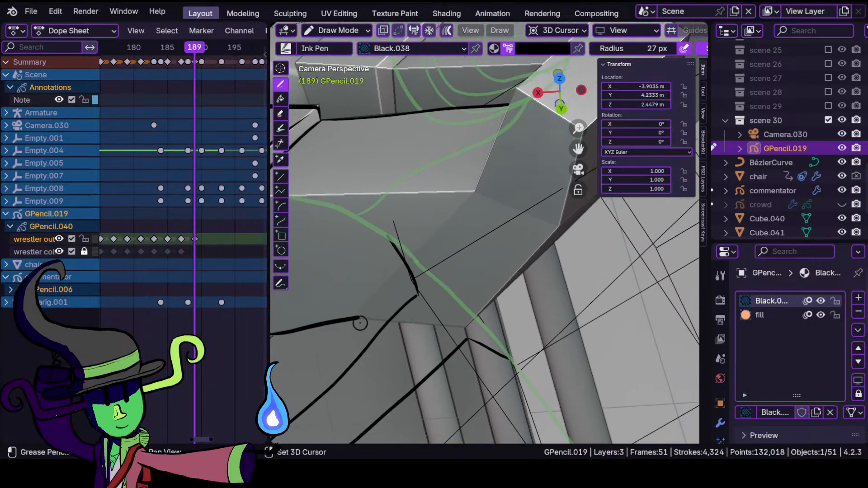
- Copy the stray striped torso strokes from the wrestler color layer at frame 189 and paste them into the wrestler outline layer at frame 187
scroll(373, 316, "down", 5)
scroll(420, 304, "down", 3)
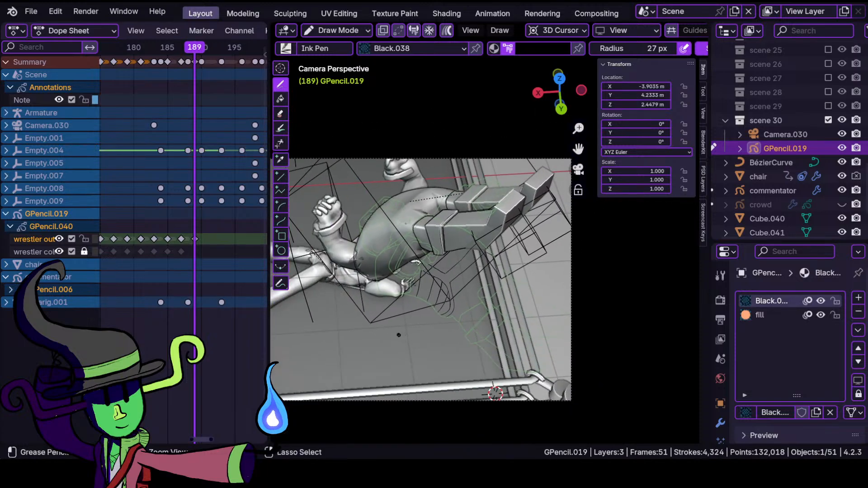
scroll(398, 335, "up", 2)
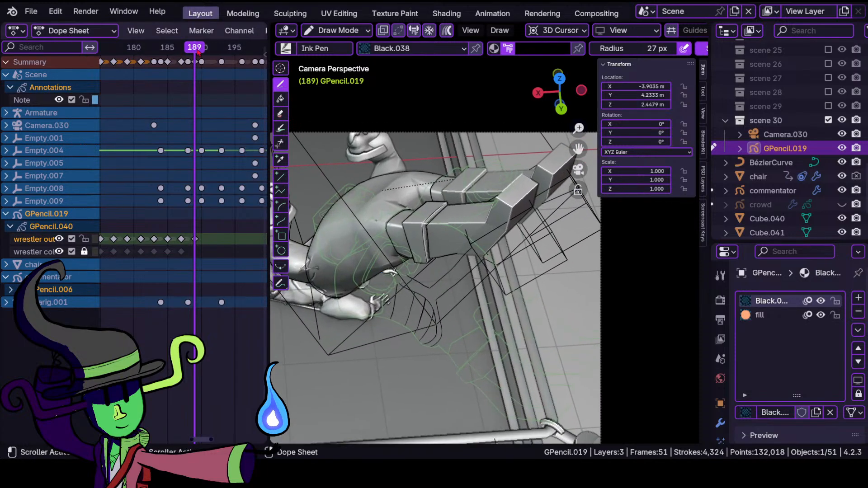
left_click_drag(198, 52, 197, 71)
mouse_move(361, 253)
middle_mouse_down("ctrl")
mouse_move(360, 199)
mouse_move(358, 332)
mouse_move(458, 238)
middle_mouse_up("ctrl")
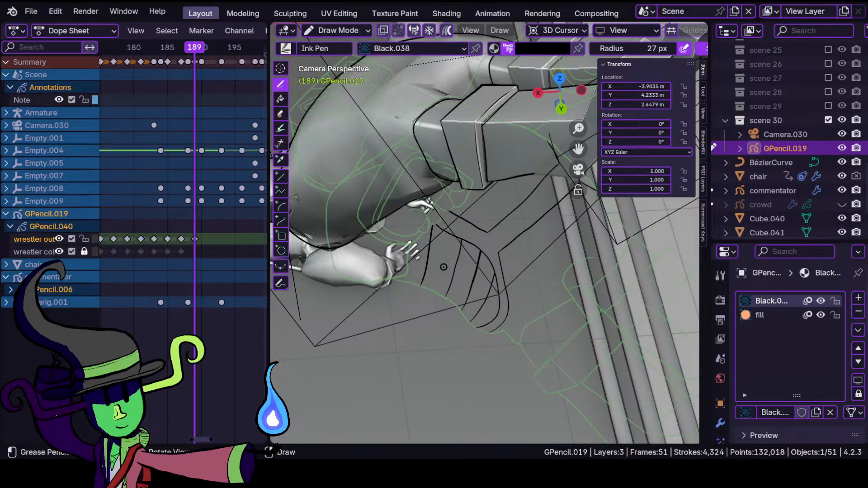
key("Tab")
left_click_drag(415, 209, 533, 321)
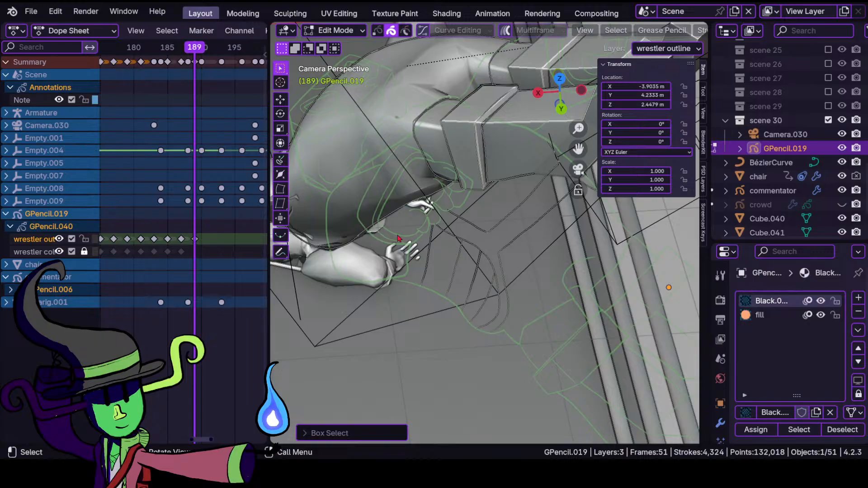
left_click(38, 252)
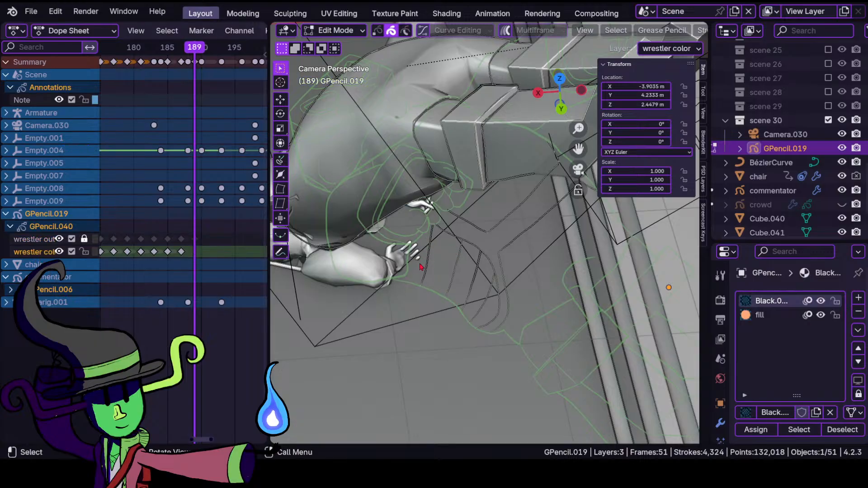
mouse_move(403, 209)
left_mouse_down()
mouse_move(518, 308)
mouse_move(536, 338)
left_mouse_up()
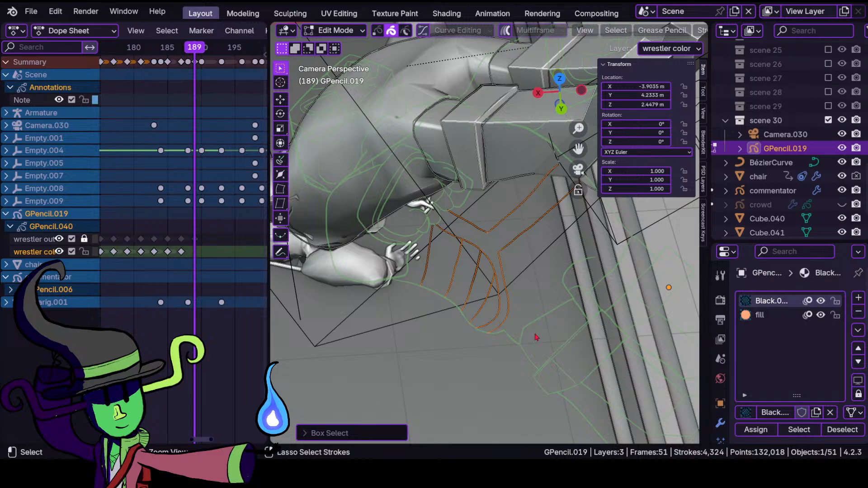
left_click(43, 239)
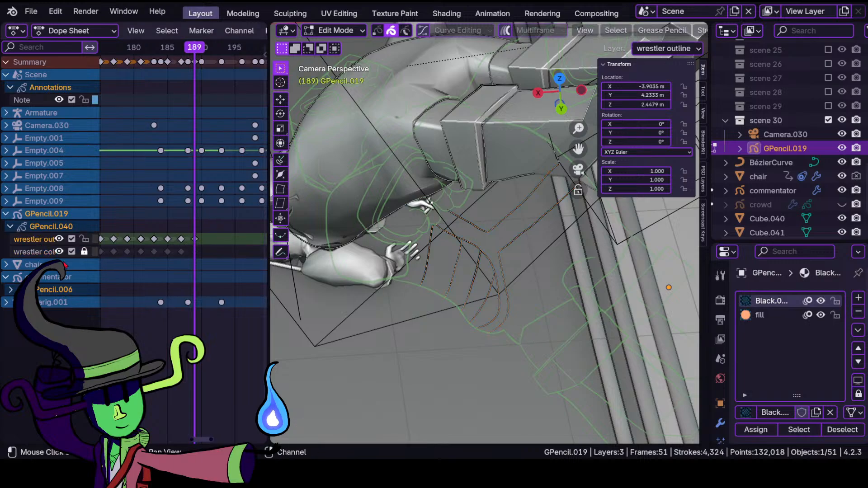
key("Down")
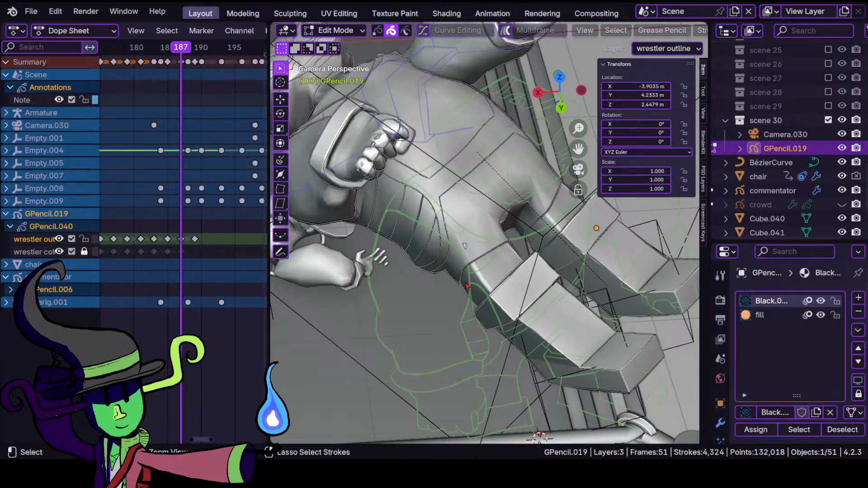
key("ctrl+v")
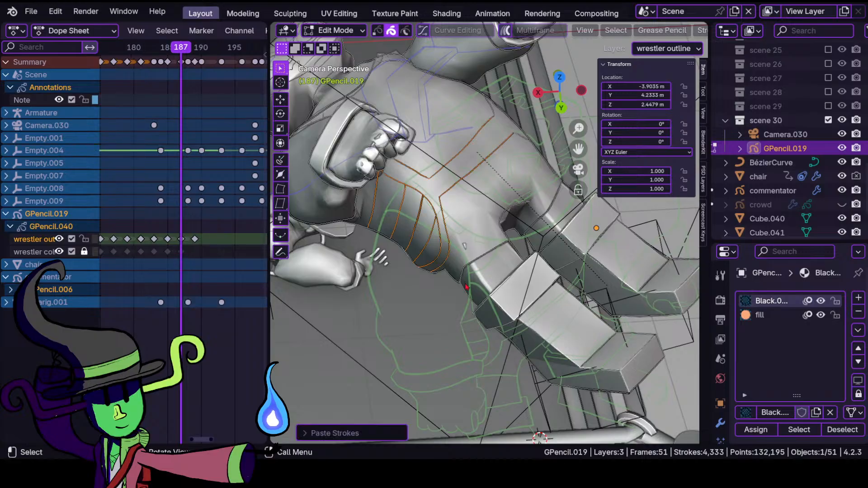
- Delete the original stray torso strokes from the wrestler color layer while at frame 189
left_click(50, 255)
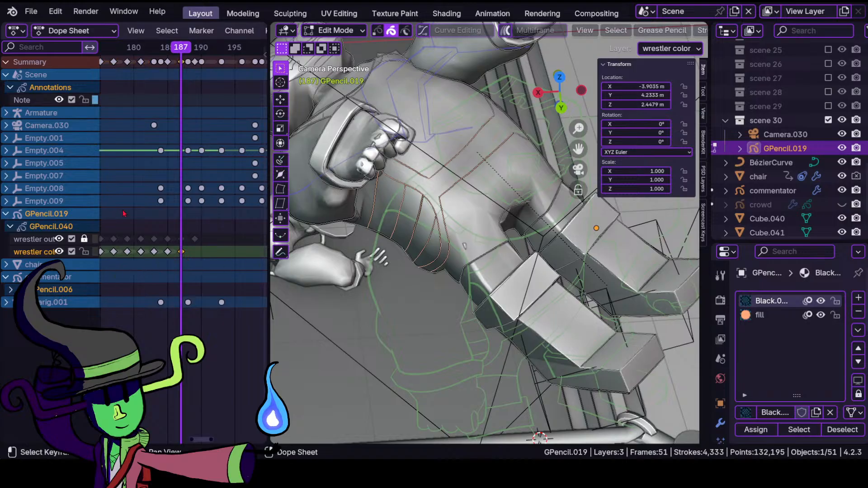
left_click(190, 51)
left_click(195, 50)
left_click(201, 51)
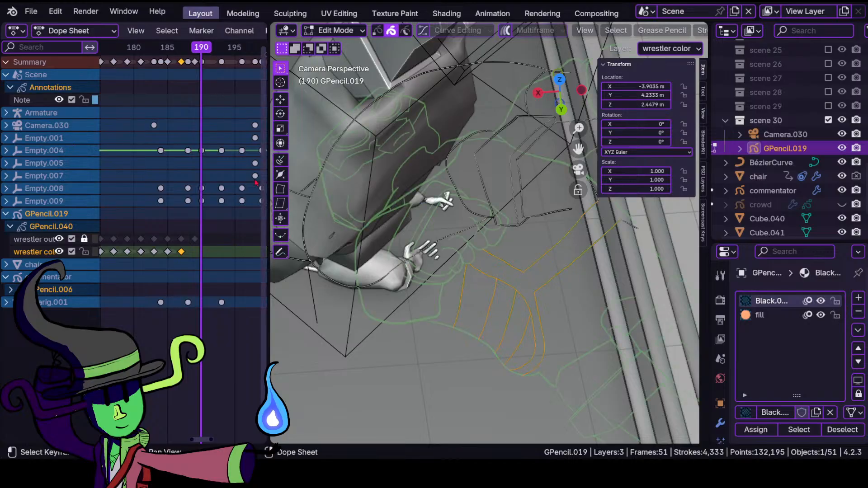
left_click(201, 48)
left_click(194, 48)
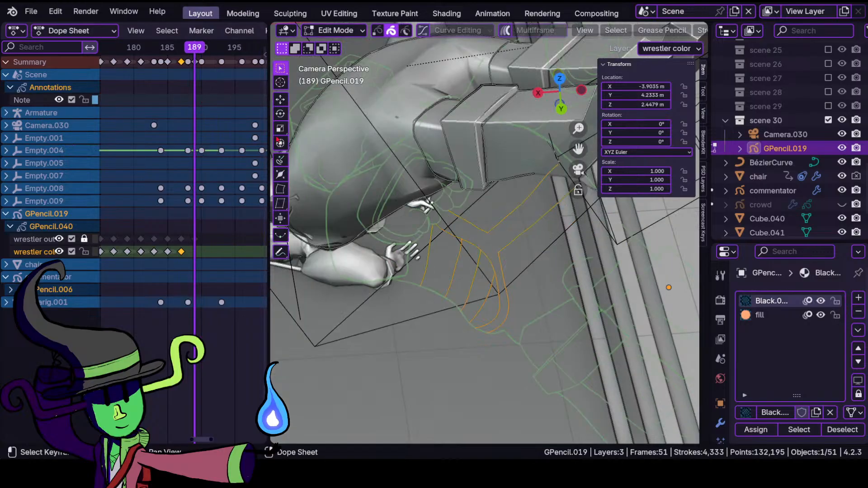
key("x")
left_click(483, 258)
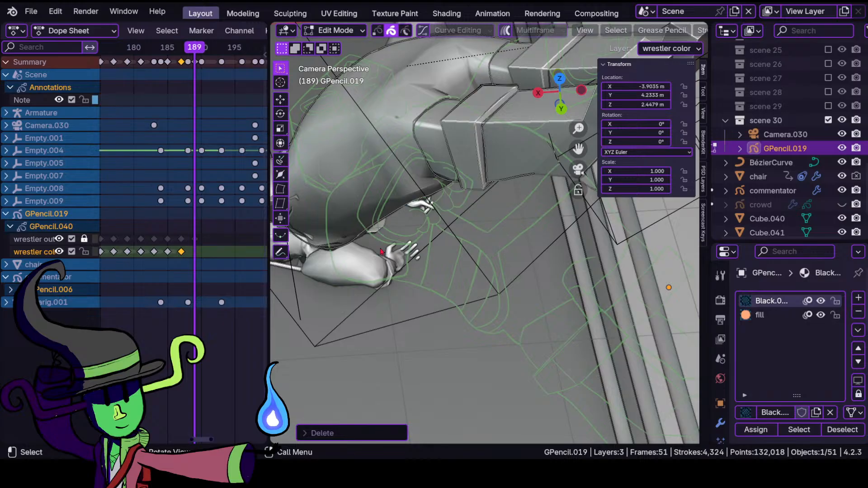
- Check the pasted strokes at frame 187 and return to frame 189 with the wrestler outline layer active
left_click_drag(194, 48, 186, 60)
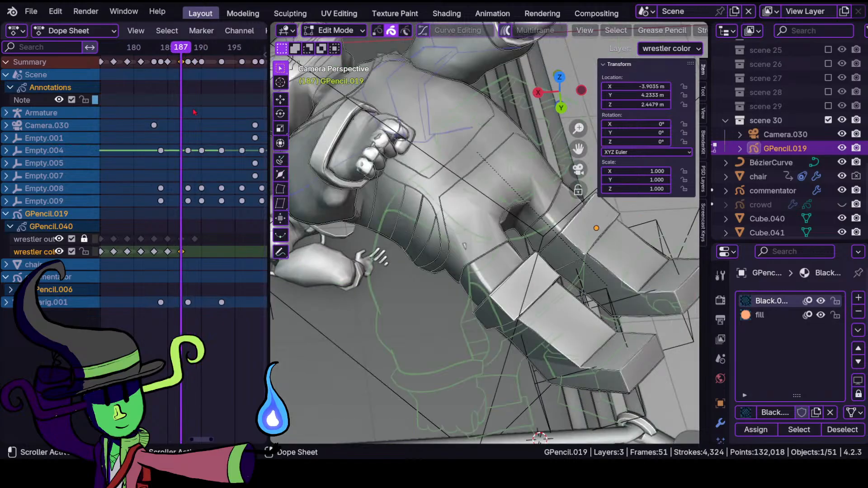
left_click(194, 48)
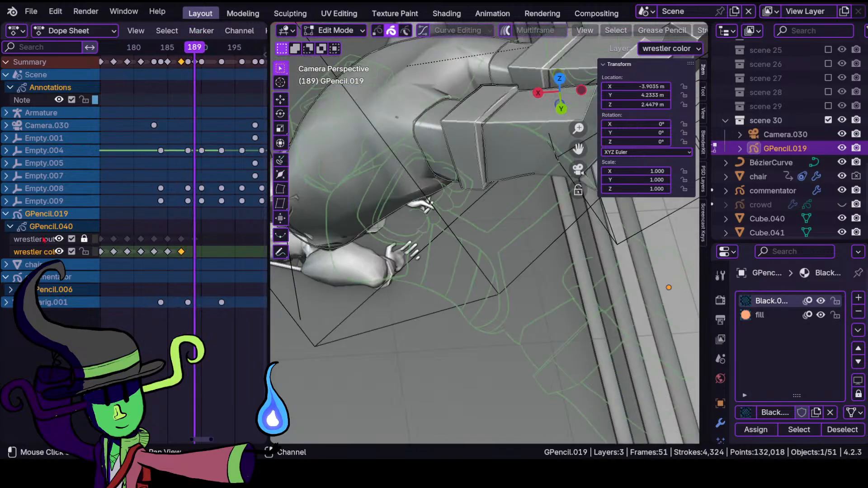
left_click(44, 240)
scroll(519, 208, "down", 4)
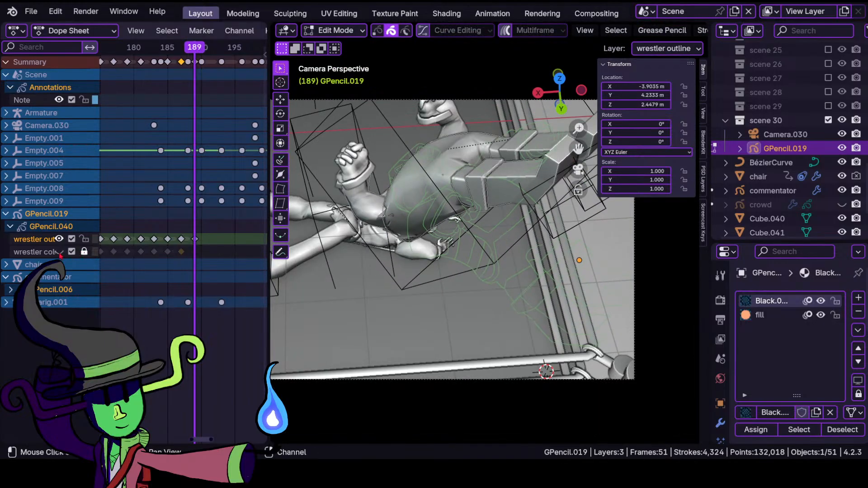
middle_click_drag(422, 294, 457, 190, "ctrl")
middle_click_drag(542, 154, 481, 248, "shift")
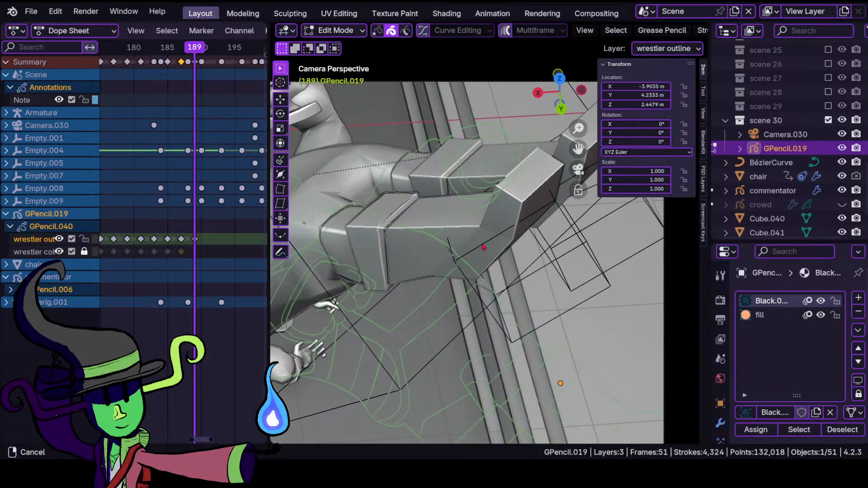
middle_click_drag(478, 312, 473, 250, "ctrl")
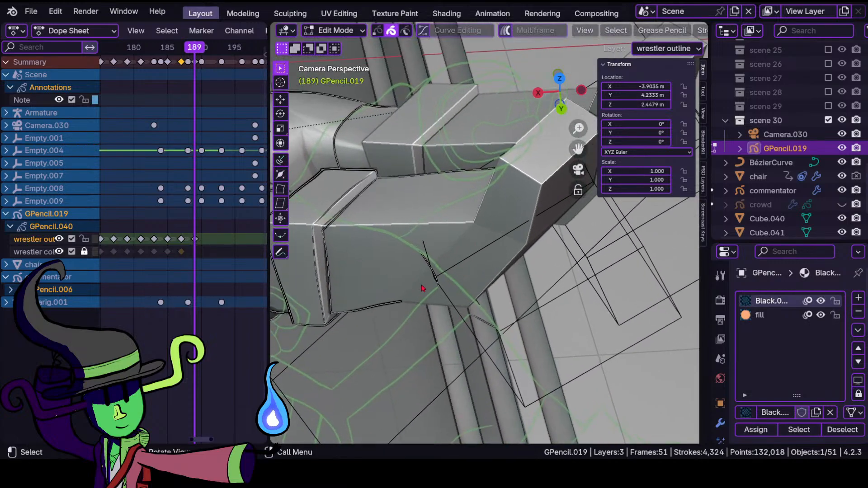
- Switch to Draw Mode, make the wrestler color layer active and erase its stray stroke on the near boot
left_click(335, 31)
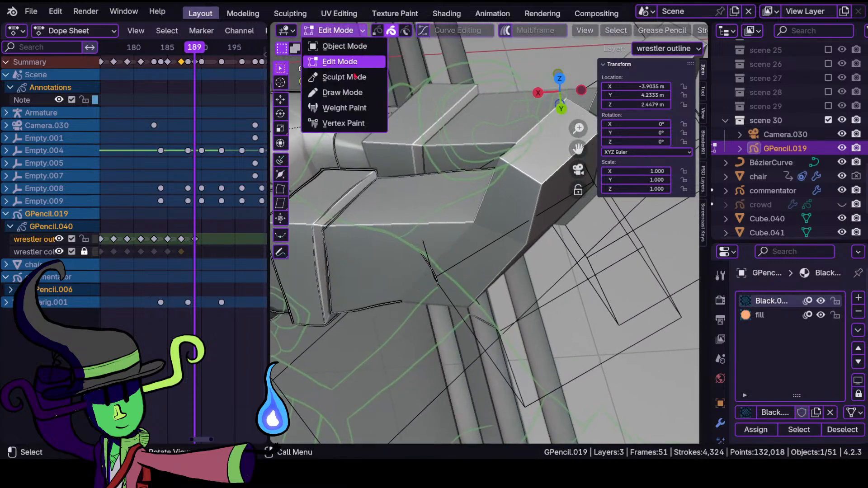
left_click(348, 93)
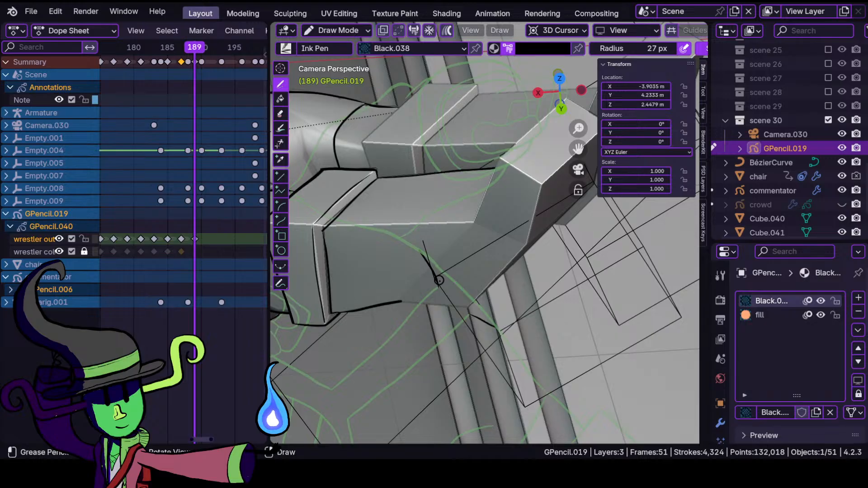
left_click(37, 253)
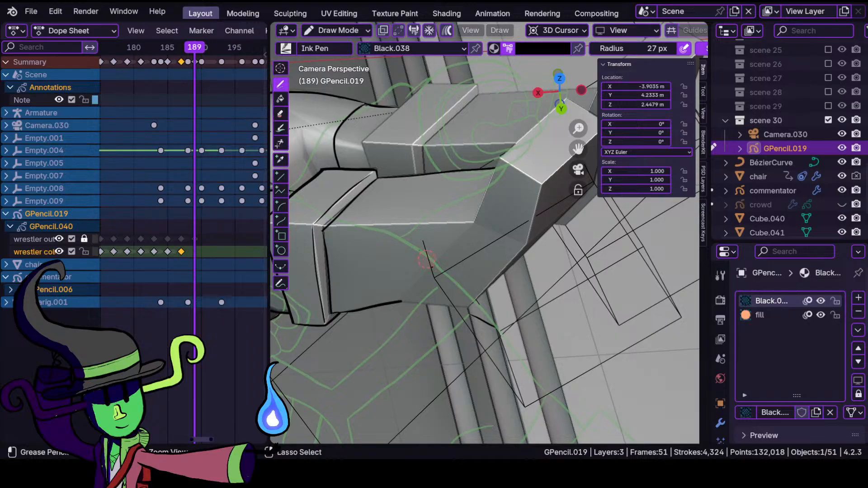
left_click(420, 245, "ctrl")
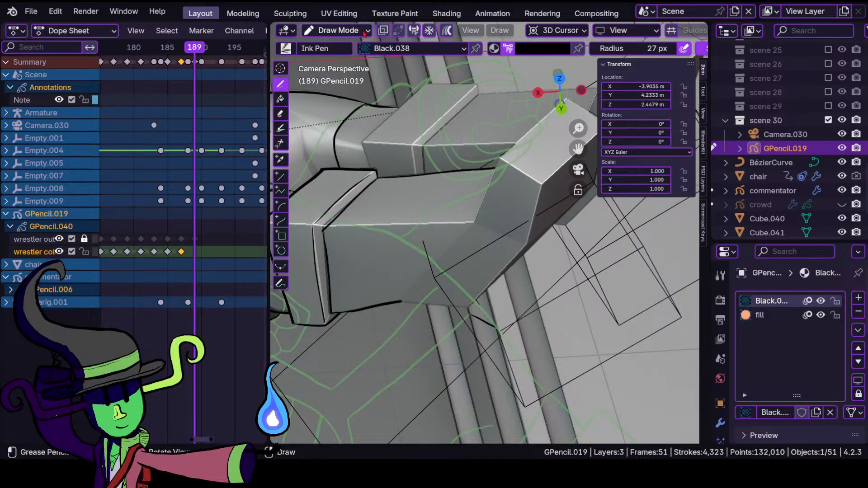
- Trace the near leg's lengthwise side edge from the cuff to the ankle and continue along the near boot's upper edge to its tip
middle_click_drag(510, 271, 402, 272)
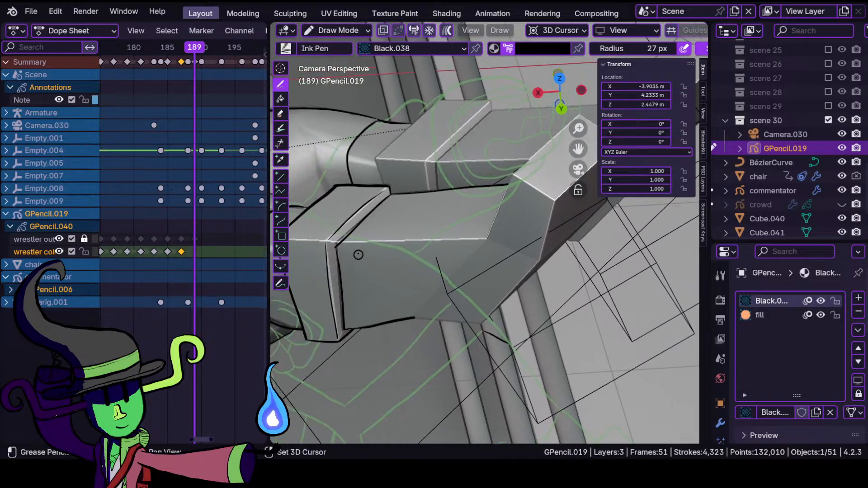
left_click_drag(395, 244, 497, 240)
middle_click_drag(523, 251, 408, 280)
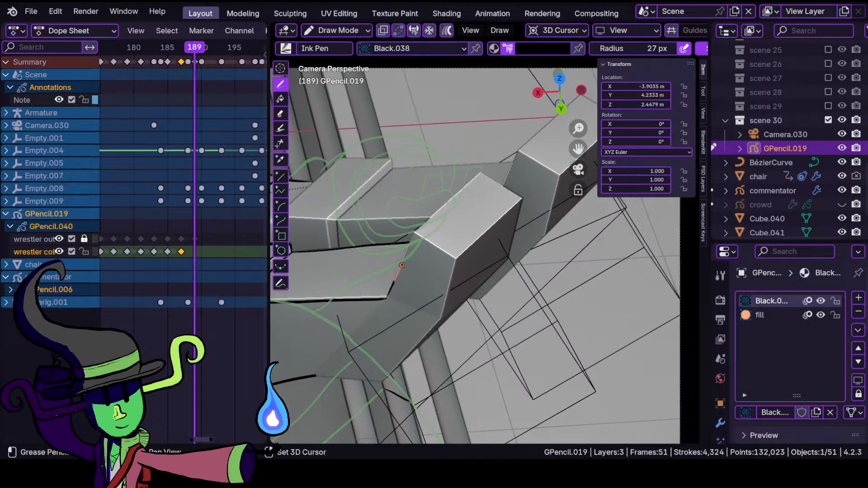
left_click_drag(421, 223, 497, 159)
- Extend the near leg's underside line to the heel and trace the near boot's lower edge from the heel towards its tip
middle_click_drag(434, 263, 406, 319, "ctrl")
middle_click_drag(405, 318, 443, 247, "shift")
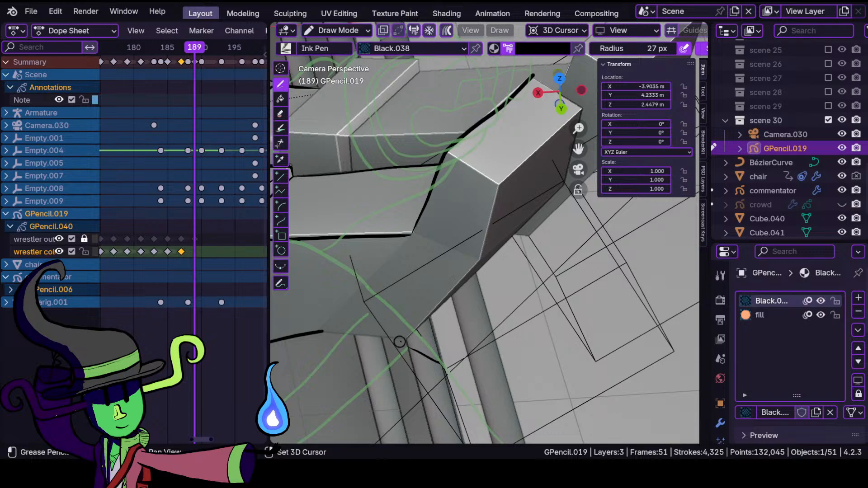
mouse_move(407, 338)
left_mouse_down()
mouse_move(319, 327)
mouse_move(422, 338)
left_mouse_up()
key("ctrl+z")
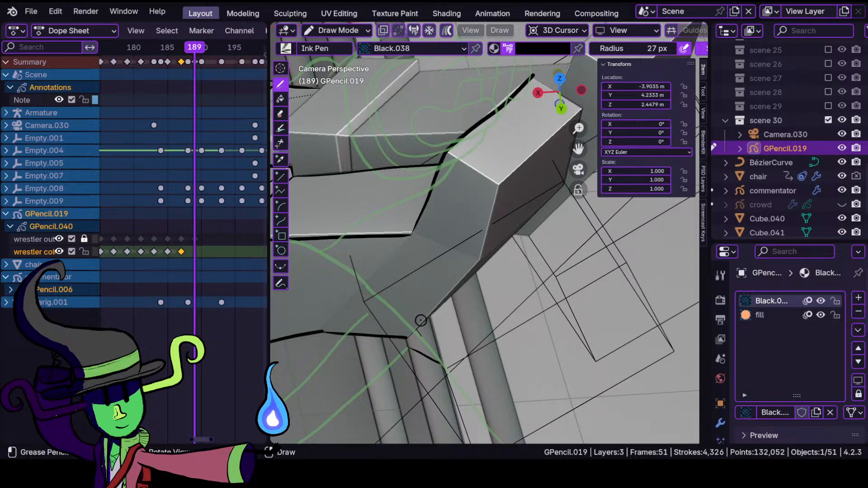
mouse_move(454, 274)
middle_mouse_down("ctrl")
mouse_move(456, 305)
mouse_move(435, 329)
middle_mouse_up("ctrl")
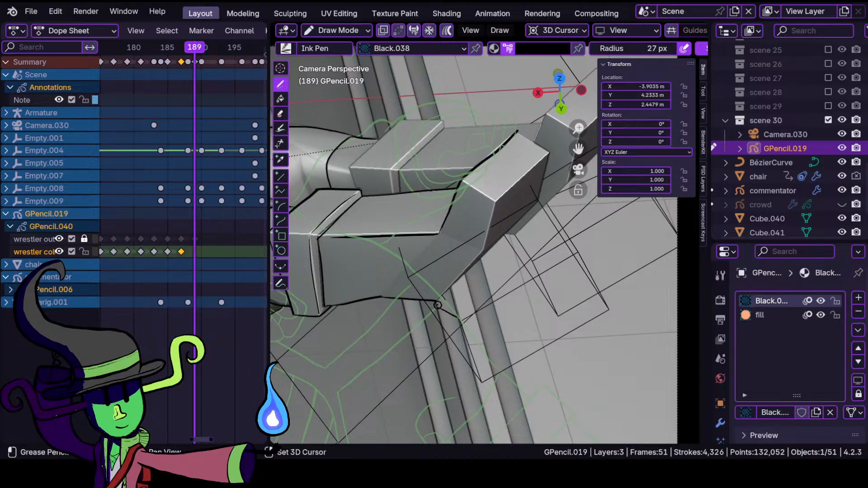
middle_click_drag(434, 300, 436, 271, "ctrl")
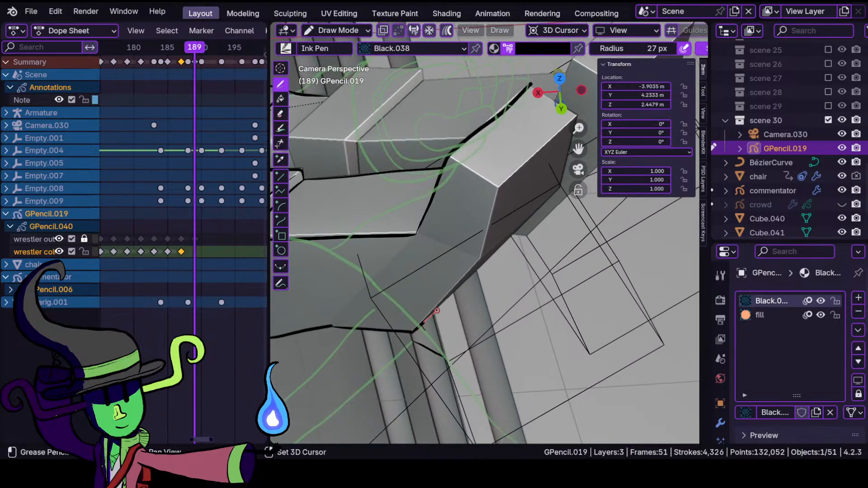
left_click_drag(465, 280, 496, 247)
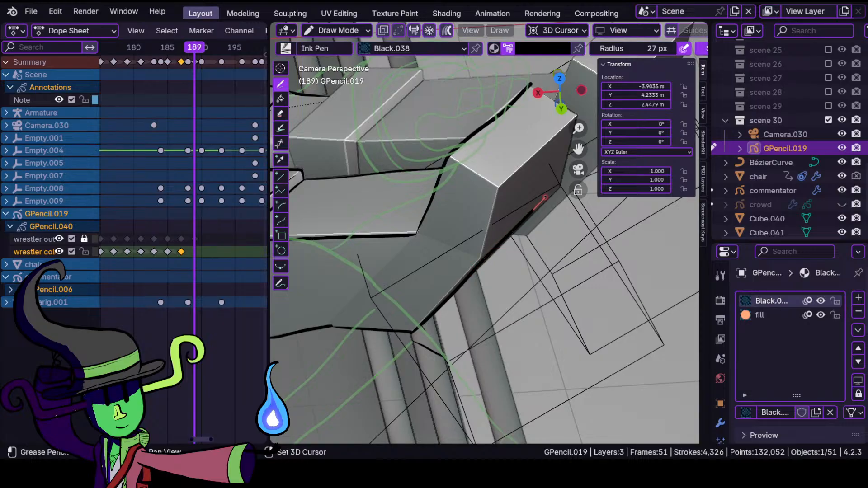
left_click_drag(570, 172, 570, 171)
- Close the near boot's outline by tracing the edges of its blunt tip between the upper and lower edges
middle_click_drag(501, 167, 407, 247, "shift")
middle_click_drag(434, 226, 474, 178, "ctrl")
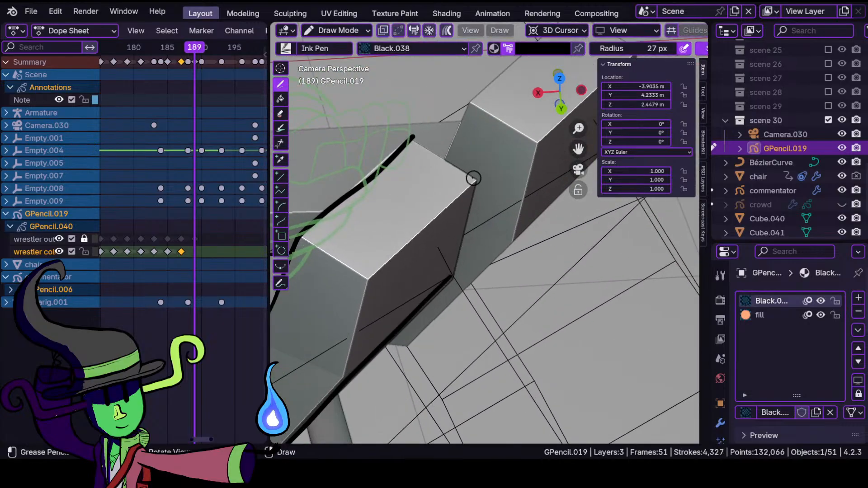
mouse_move(413, 137)
left_mouse_down()
mouse_move(476, 180)
mouse_move(449, 278)
left_mouse_up()
middle_click_drag(436, 256, 457, 336, "ctrl")
mouse_move(434, 298)
middle_mouse_down("ctrl")
mouse_move(429, 334)
mouse_move(426, 242)
middle_mouse_up("ctrl")
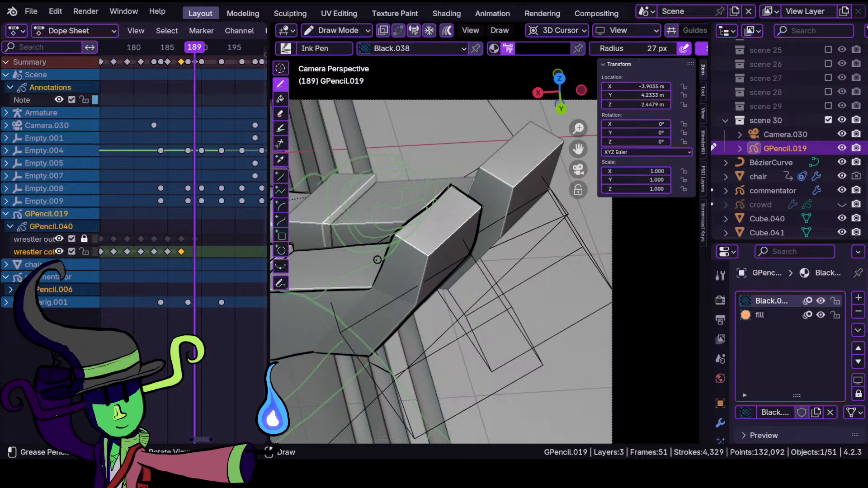
- Trace the far boot's heel and its lower edge from behind the near boot up to the tip
middle_click_drag(429, 297, 433, 240, "ctrl")
middle_click_drag(385, 346, 432, 226, "shift")
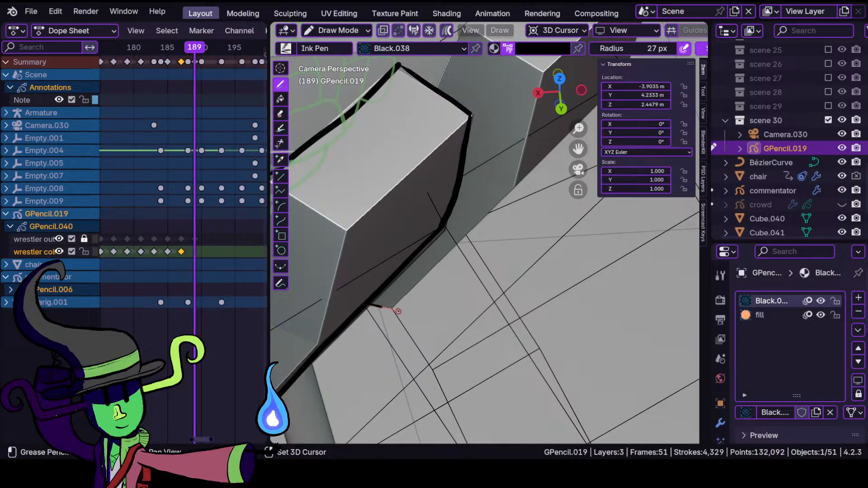
left_click_drag(407, 312, 411, 307, "shift")
mouse_move(445, 252)
middle_mouse_down("ctrl")
mouse_move(428, 310)
mouse_move(446, 272)
mouse_move(415, 333)
middle_mouse_up("ctrl")
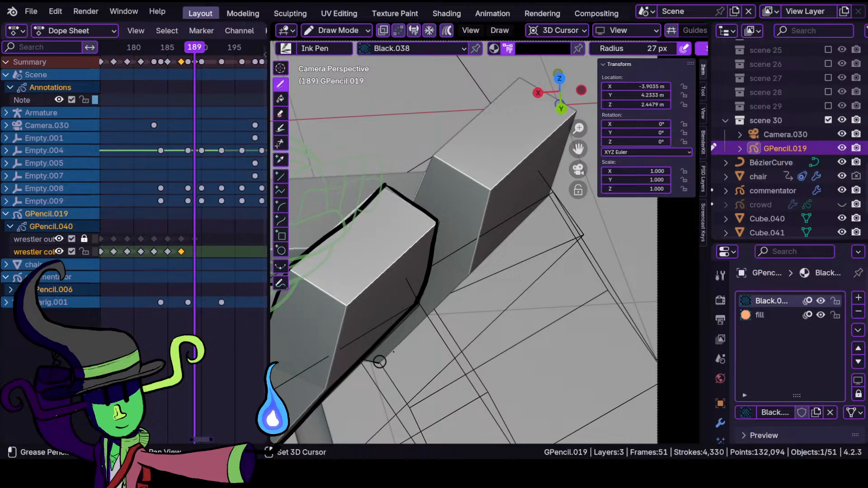
left_click_drag(380, 362, 559, 180, "shift")
scroll(447, 328, "down", 3)
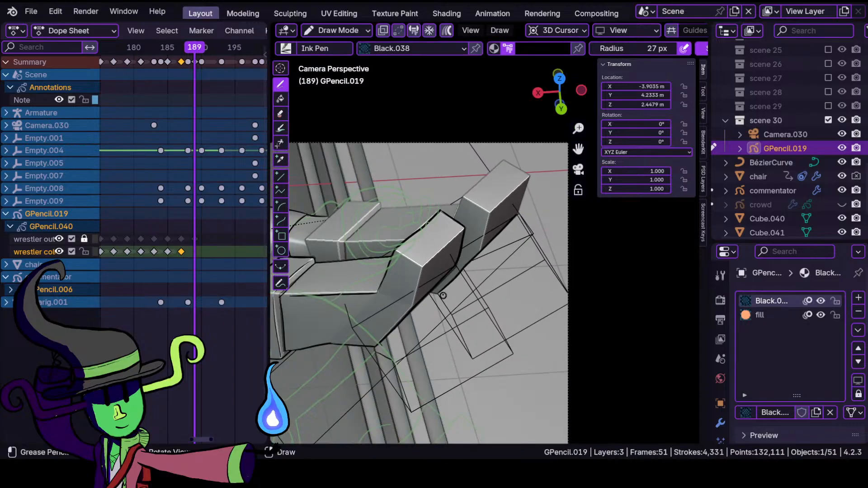
- Trace the far boot's upper edge from the ankle to the tip and close the outline around its blunt tip
scroll(443, 298, "up", 4)
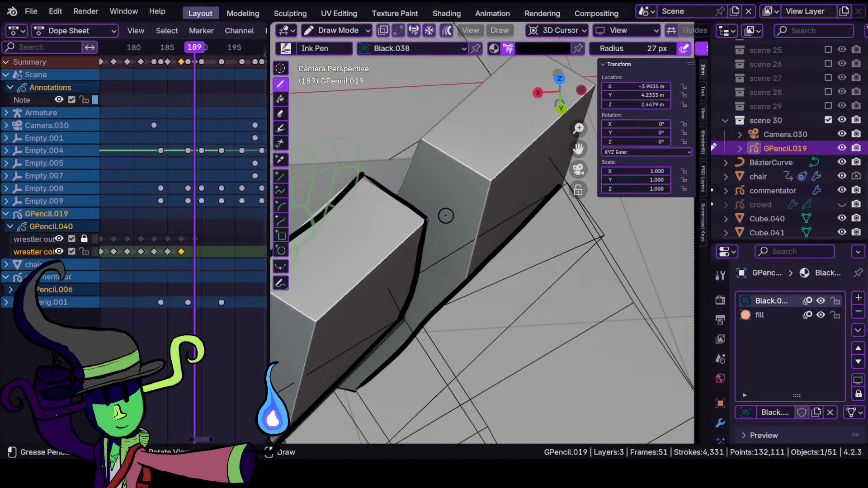
mouse_move(438, 184)
middle_mouse_down("ctrl")
mouse_move(430, 247)
mouse_move(455, 191)
mouse_move(391, 316)
mouse_move(443, 297)
middle_mouse_up("ctrl")
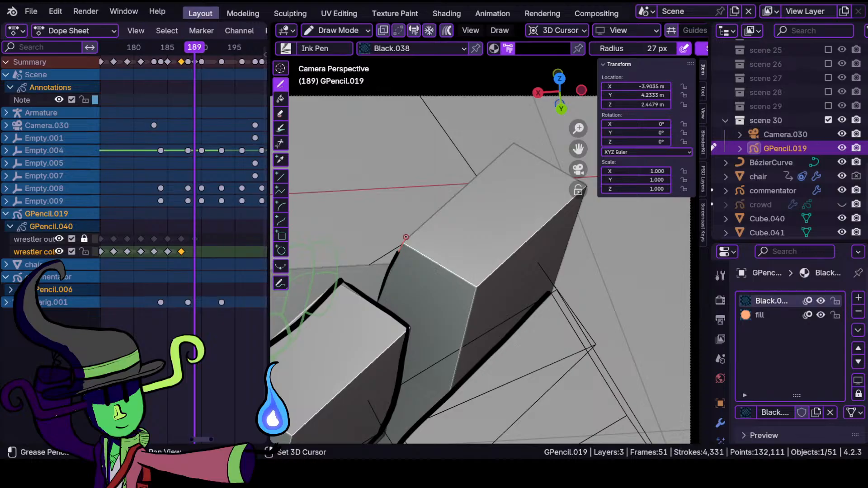
left_click_drag(417, 223, 529, 131)
middle_click_drag(467, 190, 376, 199, "shift")
left_click_drag(458, 302, 495, 194)
left_click_drag(423, 151, 502, 202)
middle_click_drag(436, 191, 412, 310, "ctrl")
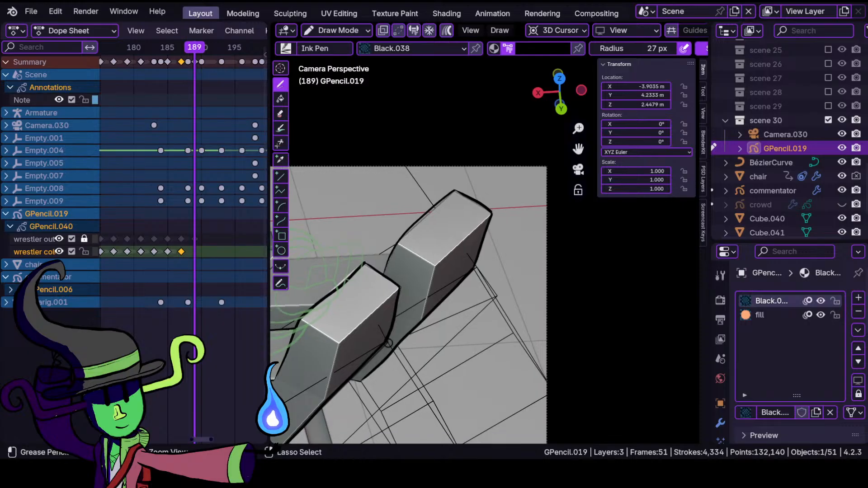
middle_click_drag(388, 343, 390, 254, "ctrl")
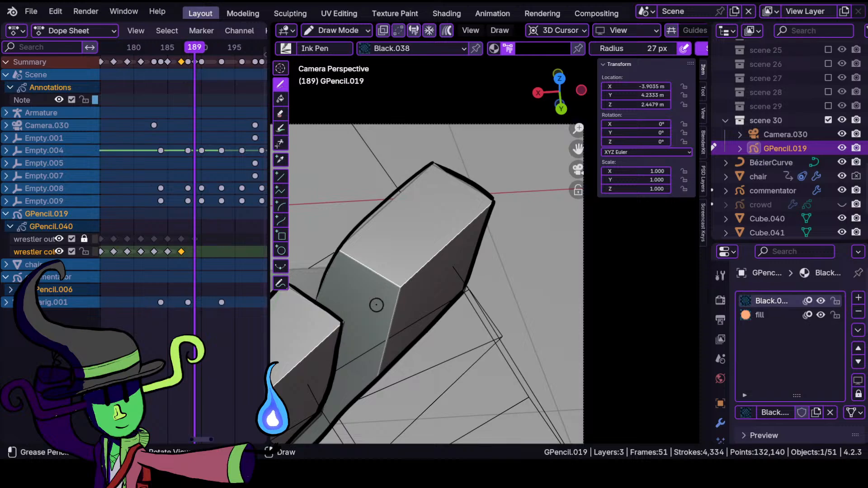
- Ink the far boot's inner edges, tracing the side corner edge and the front and long edges of its light face
key("shift")
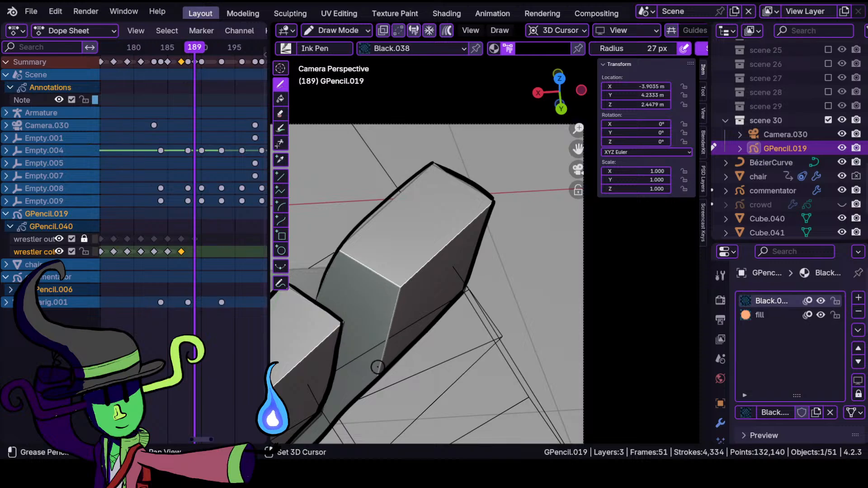
left_click_drag(386, 329, 405, 270, "shift")
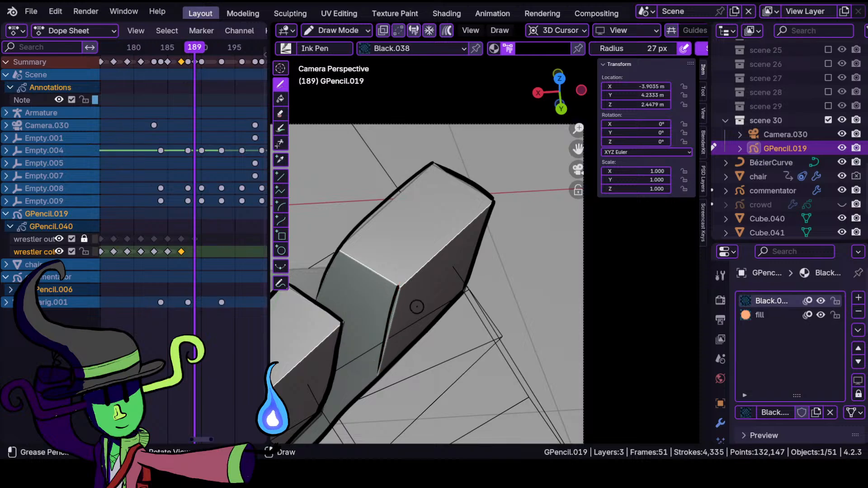
key("shift")
mouse_move(349, 255)
left_mouse_down("shift")
mouse_move(422, 283)
mouse_move(399, 286)
mouse_move(499, 195)
left_mouse_up("shift")
middle_click_drag(499, 195, 453, 276)
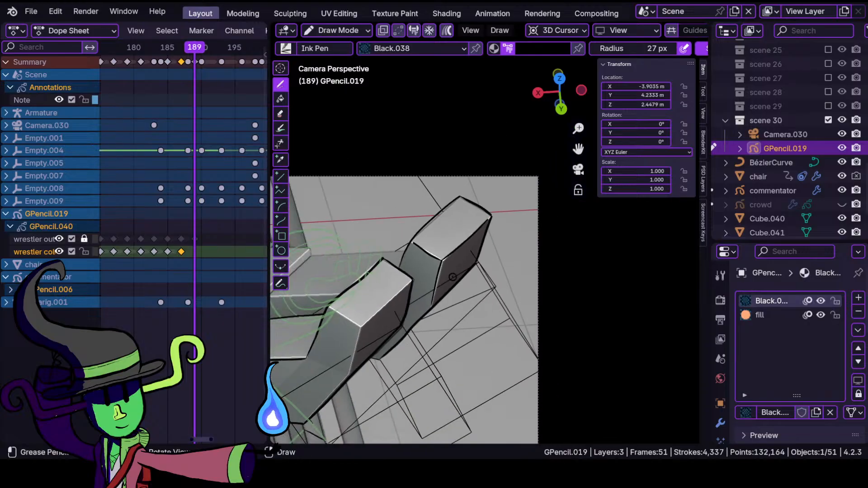
- Ink the near boot's inner edges, tracing the side corner edge and the front and long edges of its light face
mouse_move(361, 262)
middle_mouse_down("ctrl")
mouse_move(379, 312)
mouse_move(448, 255)
middle_mouse_up("ctrl")
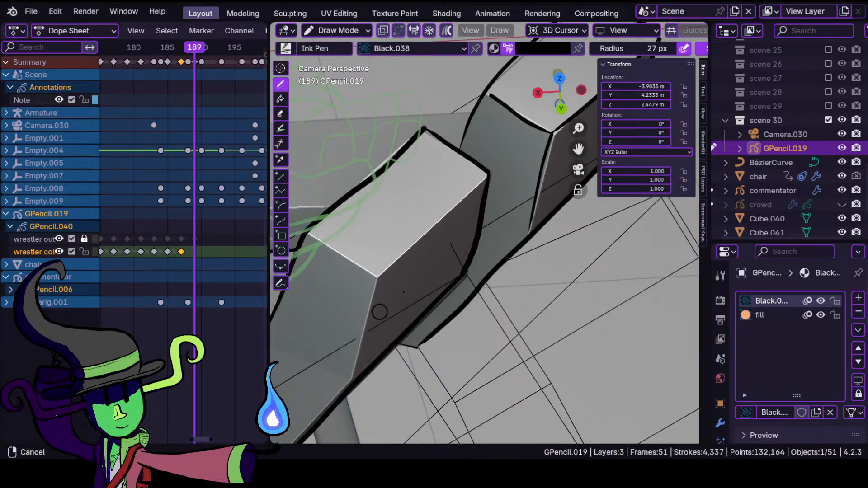
left_click_drag(419, 321, 448, 213, "shift")
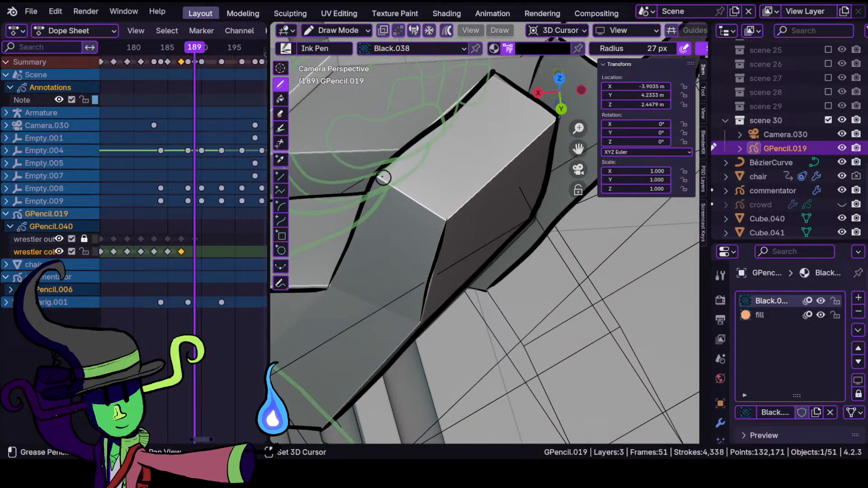
left_click_drag(378, 176, 457, 228, "shift")
middle_click_drag(457, 228, 401, 283, "shift")
left_click_drag(404, 280, 522, 170, "shift")
middle_click_drag(468, 195, 407, 324, "ctrl")
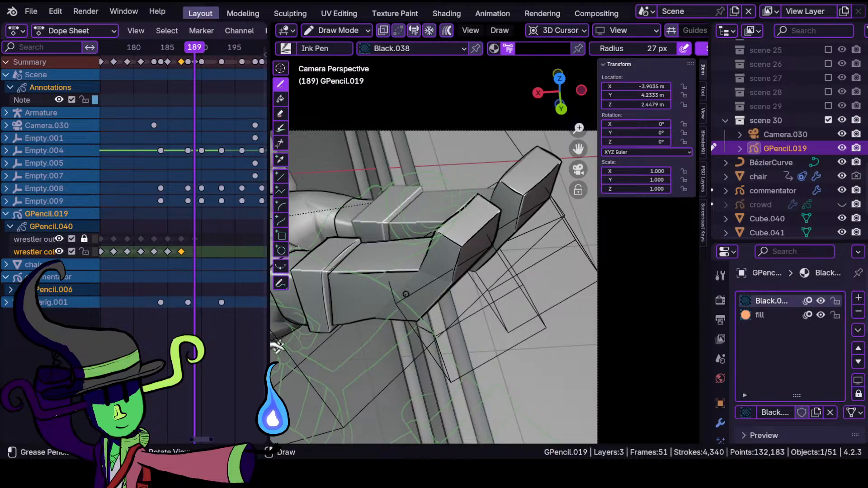
- Trace the far leg's cuff outline and the two edges of the narrow band along its boot side
middle_click_drag(372, 263, 392, 225, "ctrl")
middle_click_drag(391, 225, 468, 278, "shift")
middle_click_drag(468, 278, 476, 194, "ctrl")
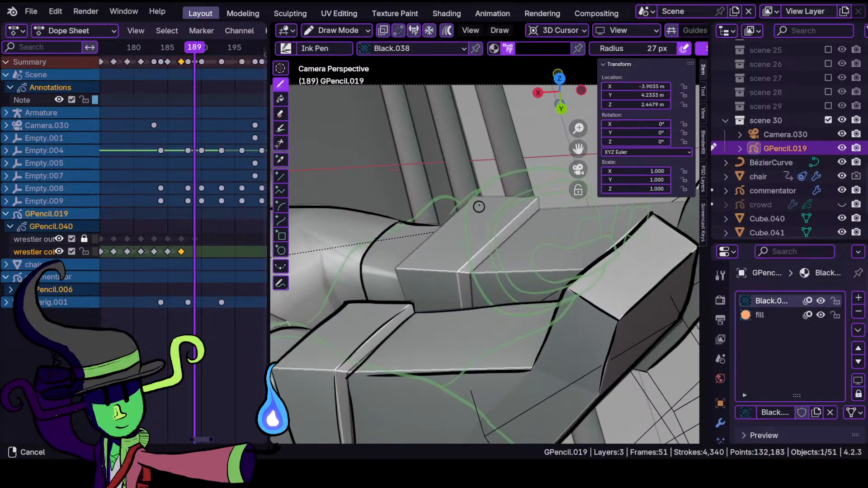
mouse_move(450, 204)
left_mouse_down("shift")
mouse_move(372, 283)
mouse_move(379, 278)
left_mouse_up("shift")
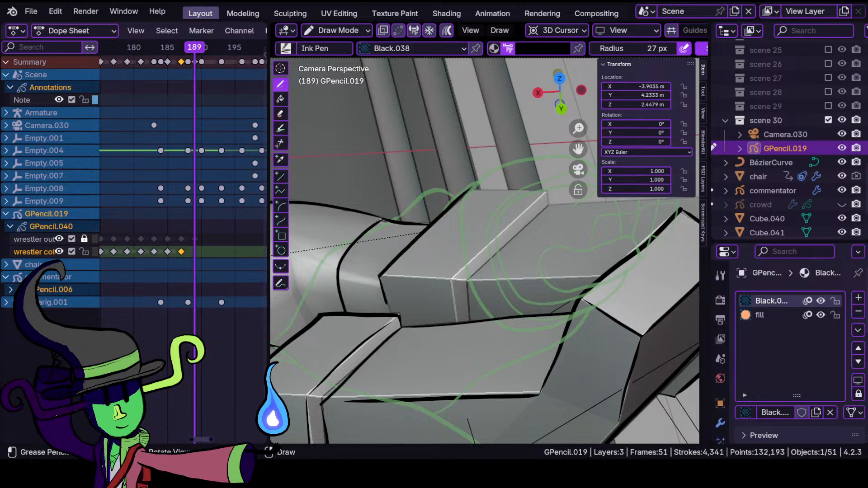
mouse_move(470, 322)
left_mouse_down("shift")
mouse_move(471, 279)
mouse_move(558, 195)
left_mouse_up("shift")
mouse_move(470, 188)
left_mouse_down("shift")
mouse_move(563, 191)
mouse_move(550, 204)
left_mouse_up("shift")
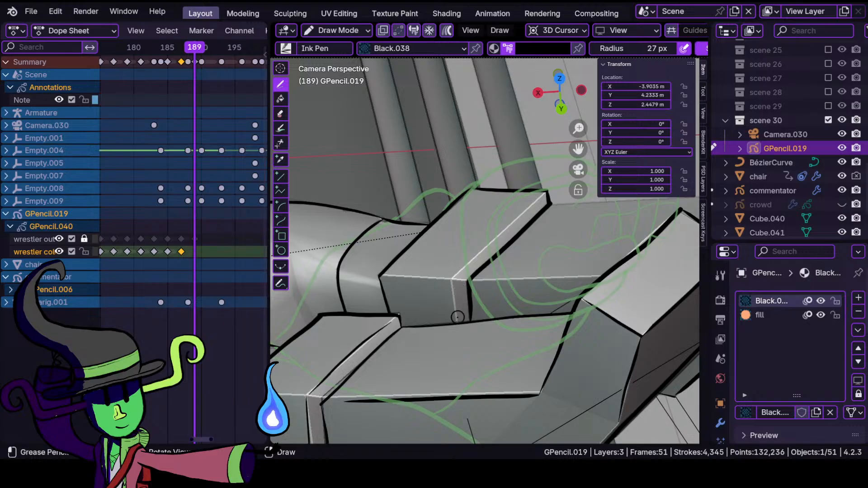
left_click_drag(456, 273, 561, 181, "shift")
- Hide the viewport overlays and trace the far leg's upper edge from the cuff to the far boot
mouse_move(522, 244)
middle_mouse_down("ctrl")
mouse_move(494, 312)
mouse_move(511, 260)
mouse_move(416, 306)
middle_mouse_up("ctrl")
key("alt+shift+z")
left_click_drag(389, 268, 583, 260, "shift")
middle_click_drag(441, 329, 403, 325)
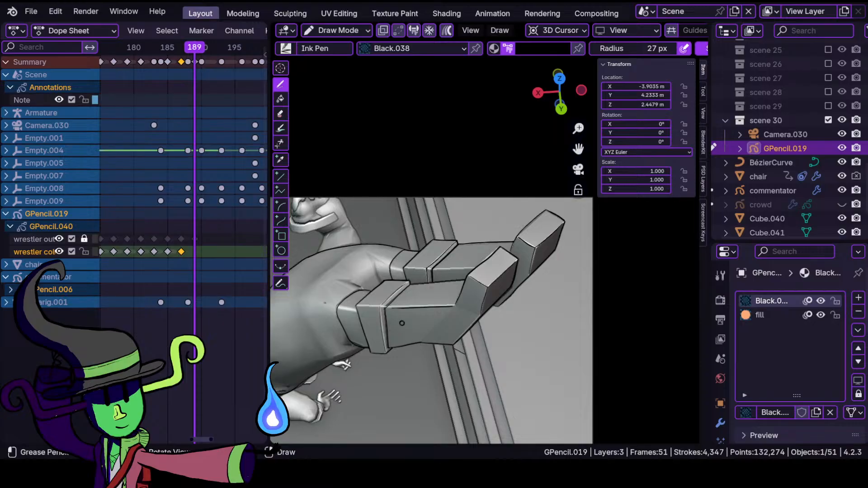
- Trace the far leg's lengthwise side edge up to the near boot and the matching side edge across the far cuff
middle_click_drag(469, 228, 447, 254, "ctrl")
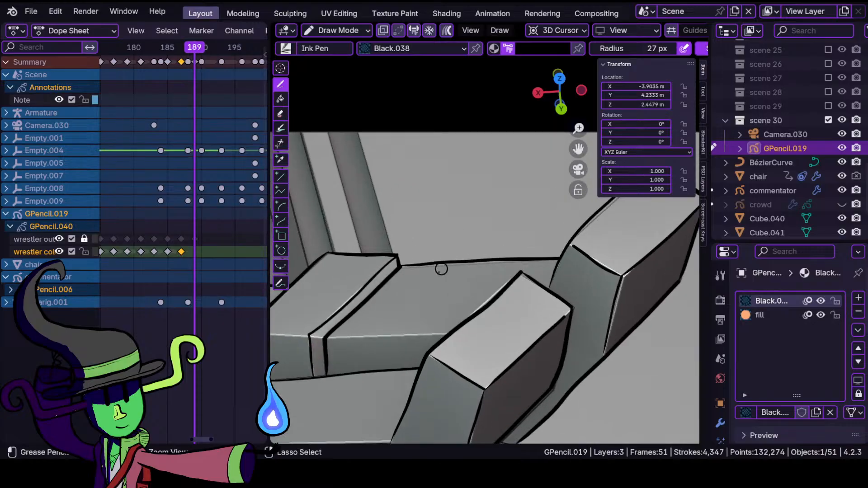
middle_click_drag(453, 358, 488, 269, "shift")
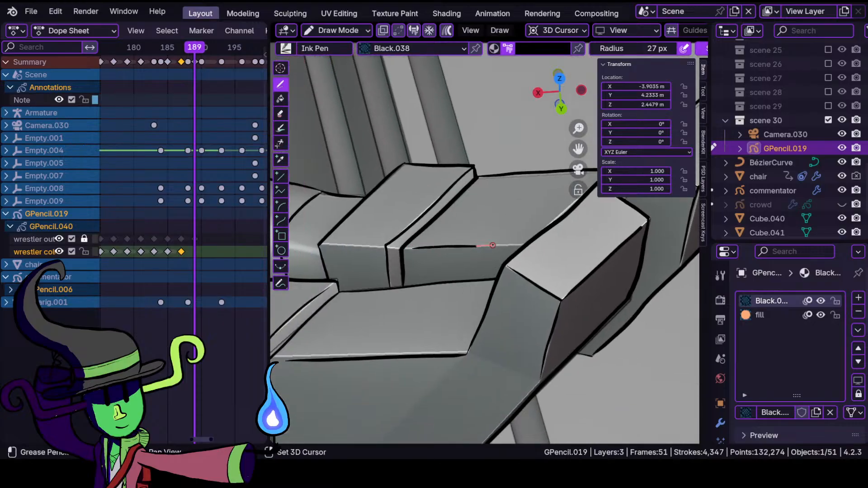
left_click_drag(544, 241, 545, 241)
middle_click_drag(376, 274, 513, 289, "shift")
middle_click_drag(470, 243, 467, 258, "ctrl")
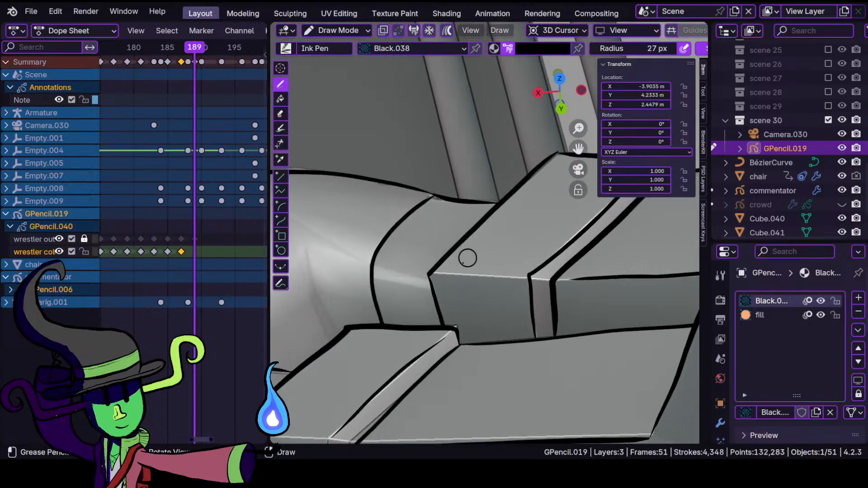
left_click_drag(438, 274, 537, 281)
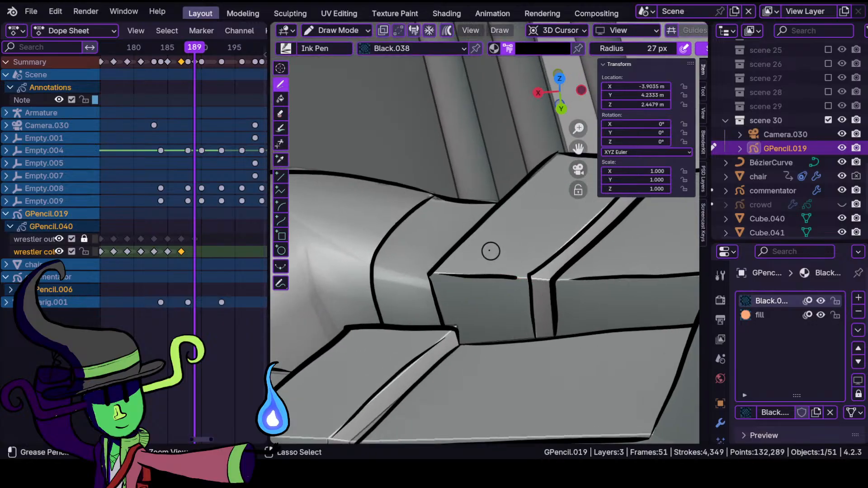
middle_click_drag(494, 254, 490, 203, "ctrl")
mouse_move(468, 337)
middle_mouse_down("shift")
mouse_move(471, 285)
mouse_move(573, 247)
middle_mouse_up("shift")
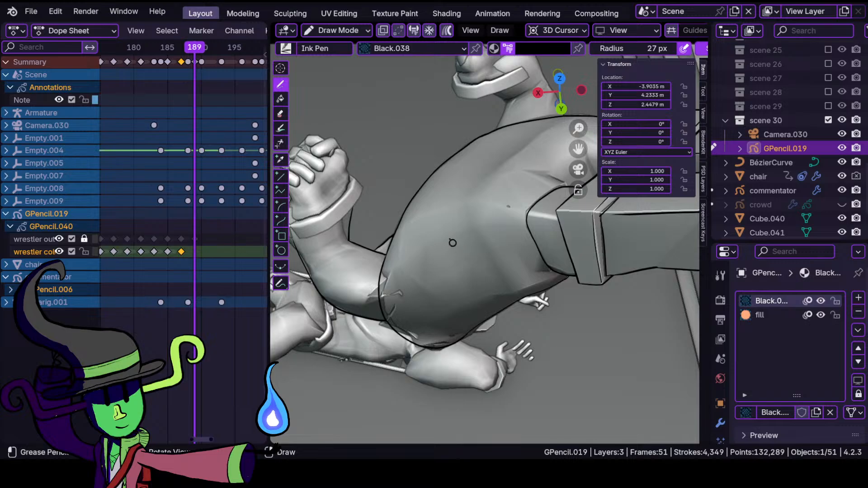
- Trace both side edges of the far raised forearm between the body outline and its wristband
middle_click_drag(474, 174, 421, 332, "shift")
mouse_move(427, 258)
middle_mouse_down("ctrl")
mouse_move(451, 292)
mouse_move(421, 402)
middle_mouse_up("ctrl")
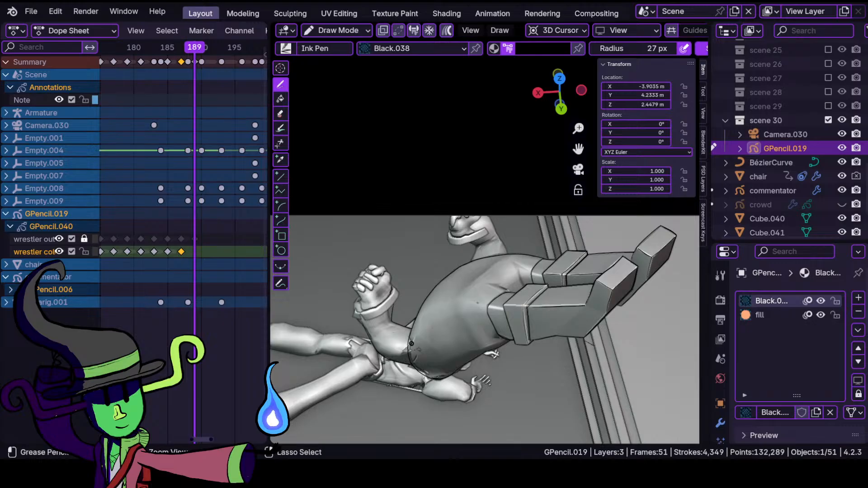
middle_click_drag(411, 344, 439, 264, "ctrl")
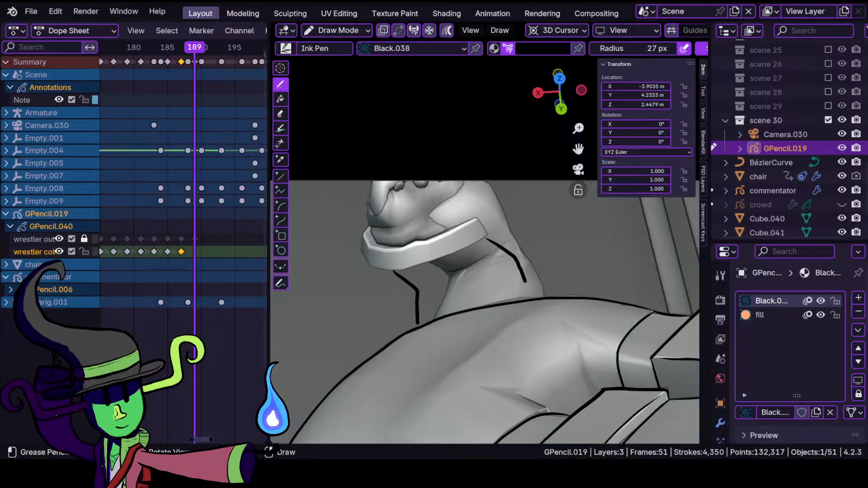
mouse_move(508, 240)
middle_mouse_down("ctrl")
mouse_move(508, 319)
mouse_move(484, 279)
mouse_move(433, 306)
middle_mouse_up("ctrl")
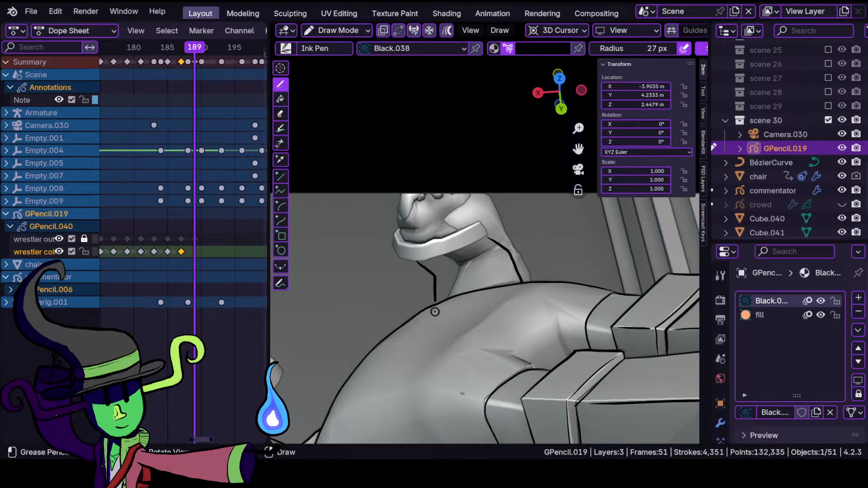
middle_click_drag(444, 306, 465, 299, "ctrl")
middle_click_drag(444, 370, 440, 256, "ctrl")
- Trace the far wristband's lower rim and end, the base of the hand along it, and the hand's side edges
mouse_move(378, 313)
left_mouse_down()
mouse_move(418, 340)
mouse_move(465, 331)
mouse_move(535, 310)
mouse_move(607, 264)
left_mouse_up()
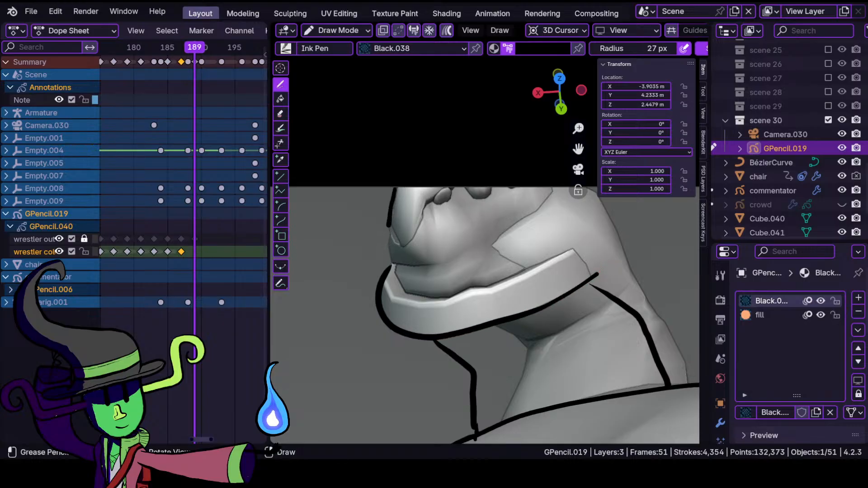
mouse_move(404, 292)
left_mouse_down()
mouse_move(468, 291)
mouse_move(534, 269)
left_mouse_up()
left_click_drag(569, 241, 569, 243)
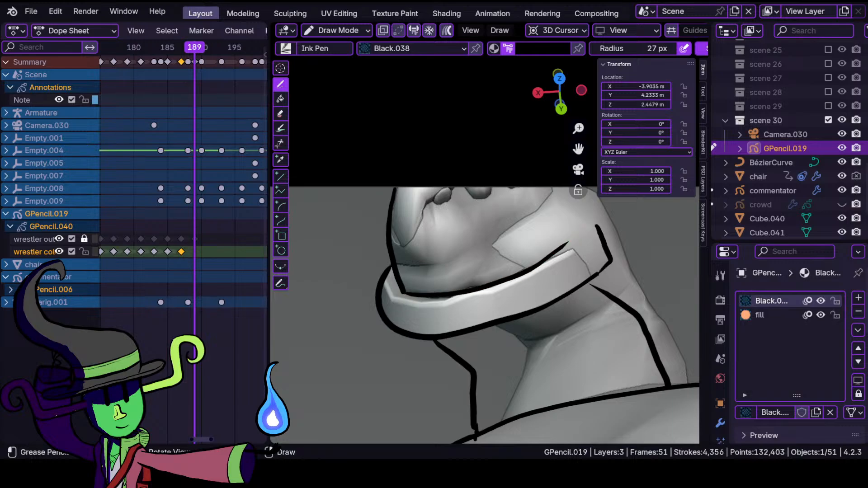
left_click_drag(571, 238, 571, 239)
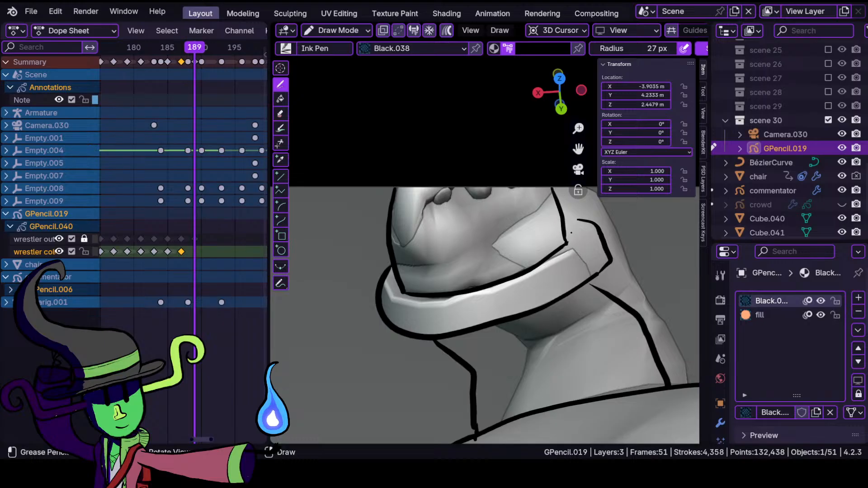
left_click_drag(567, 230, 565, 230)
- Trace the thumb and the curled fingertips on the far fist
scroll(406, 235, "up", 1)
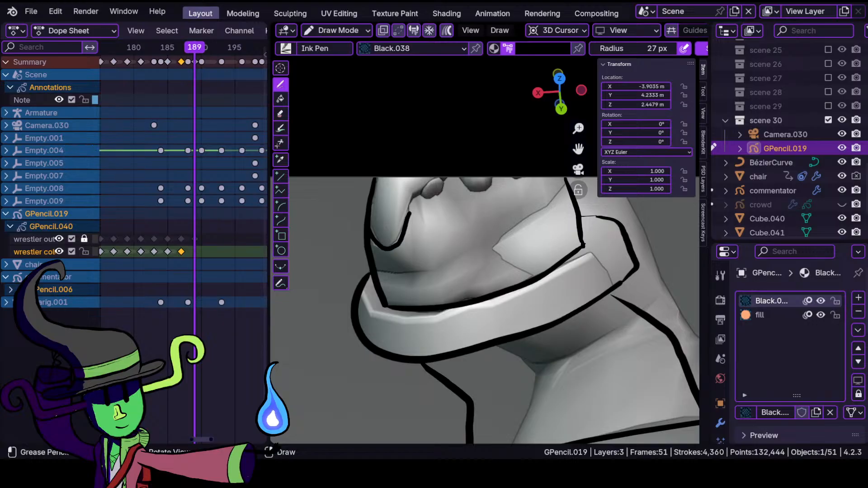
left_click_drag(420, 194, 397, 206)
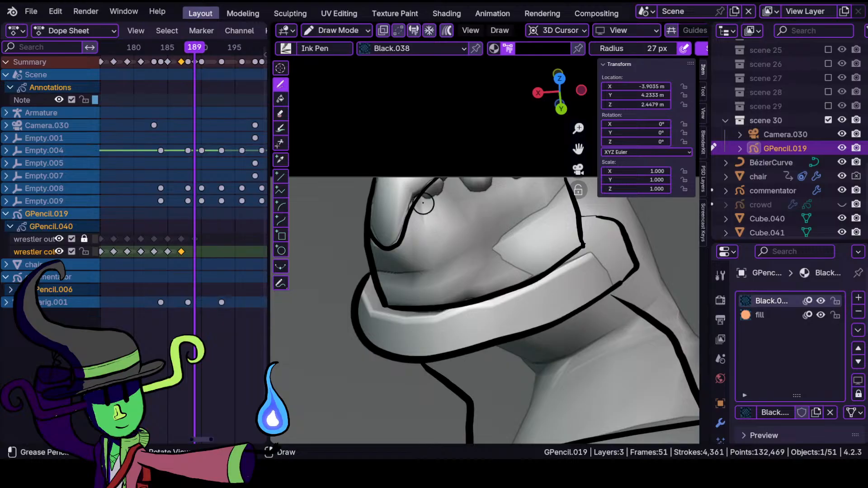
mouse_move(454, 189)
left_mouse_down()
mouse_move(463, 181)
mouse_move(452, 180)
left_mouse_up()
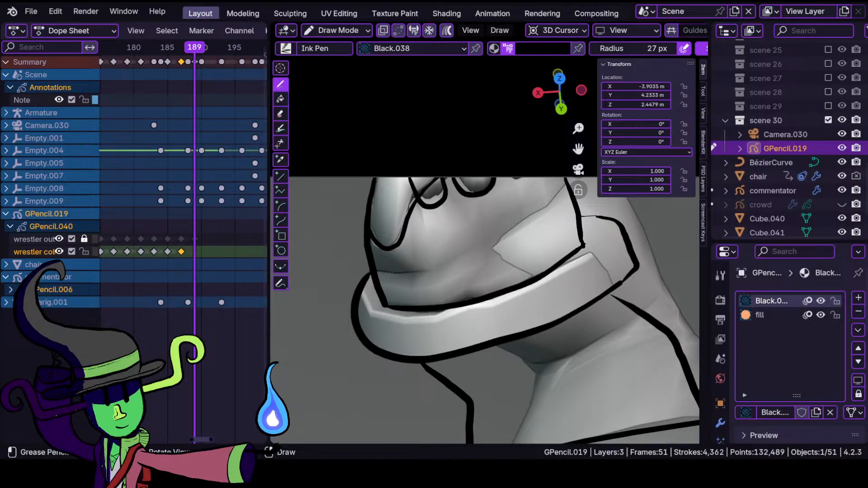
mouse_move(442, 201)
left_mouse_down()
mouse_move(433, 205)
mouse_move(423, 190)
mouse_move(430, 197)
left_mouse_up()
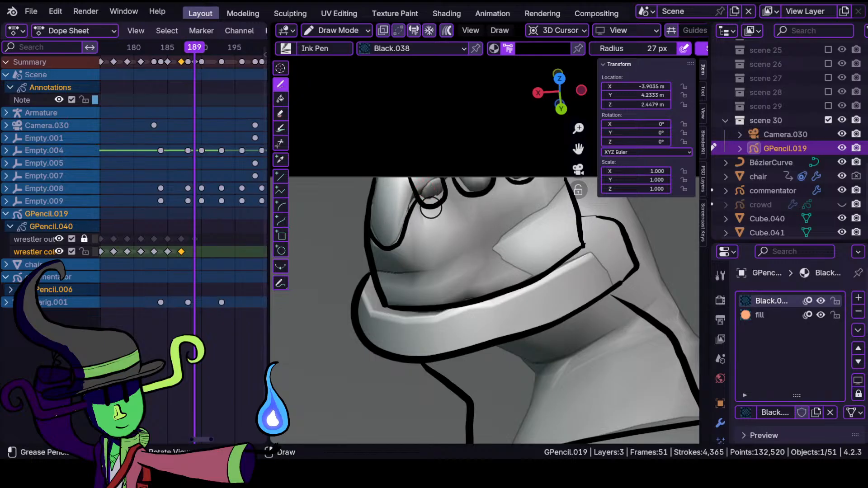
- Isolate the line drawing to check the far hand's ink lines, and bring the 3D model back into view
middle_click(482, 297)
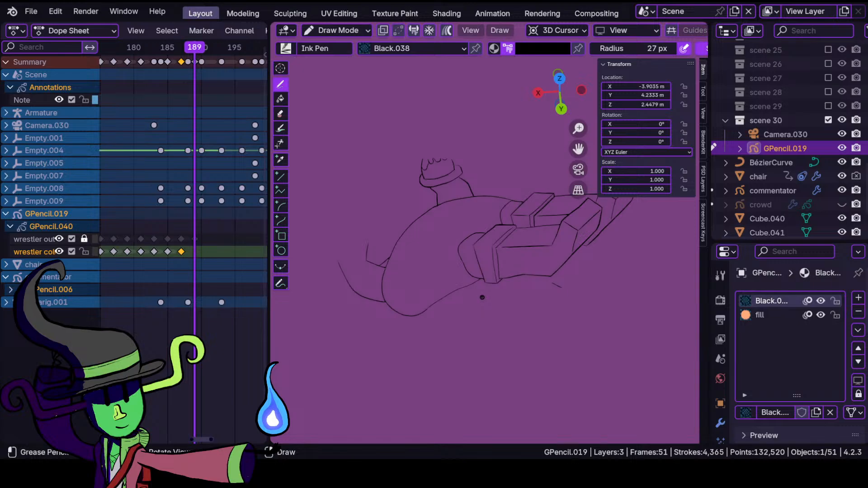
key("KP_0")
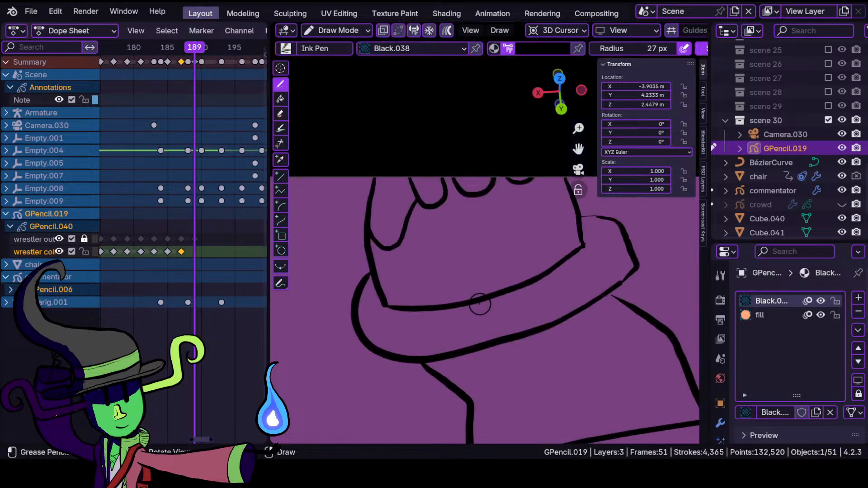
scroll(481, 232, "down", 5)
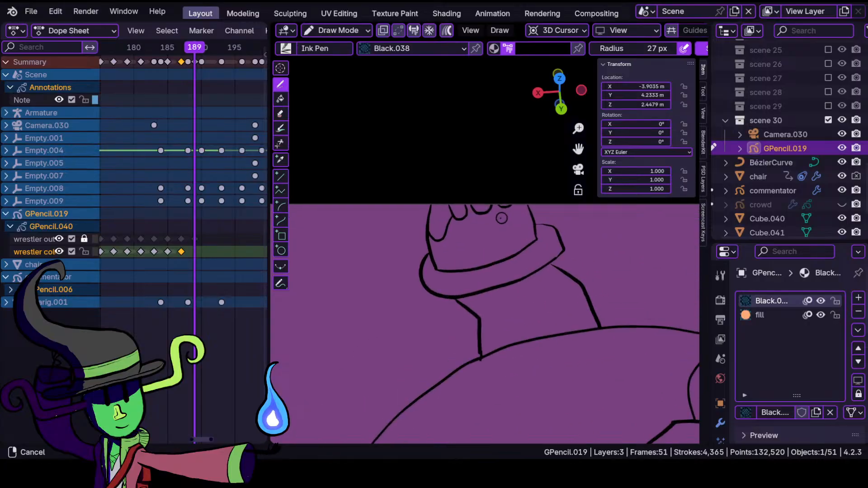
mouse_move(502, 218)
middle_mouse_down("ctrl")
mouse_move(472, 228)
mouse_move(422, 271)
middle_mouse_up("ctrl")
key("KP_Divide")
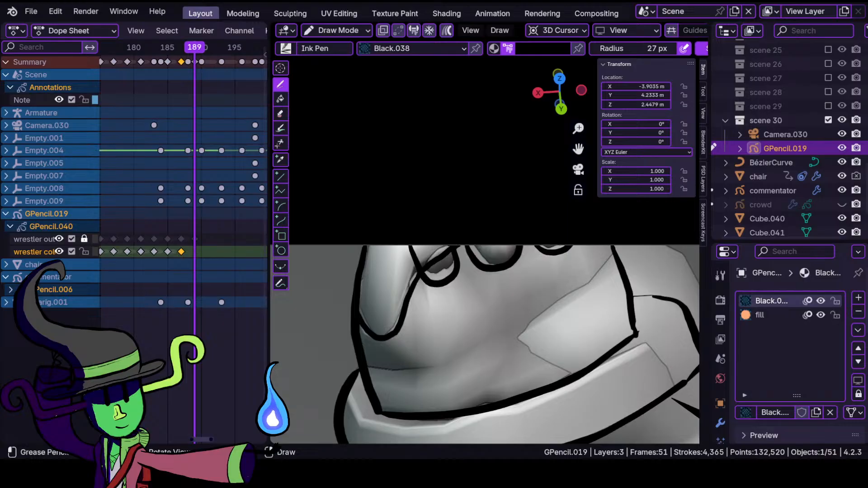
- Add short finishing strokes between the fingers at the top of the far fist, undoing the misplaced one
mouse_move(411, 248)
left_mouse_down()
mouse_move(424, 271)
mouse_move(410, 259)
left_mouse_up()
key("ctrl+z")
middle_click_drag(400, 281, 406, 384, "ctrl")
- Trace the near arm's wristband around its outer rim, from the back edge across the forearm to the opposite end
middle_click_drag(398, 370, 546, 283, "shift")
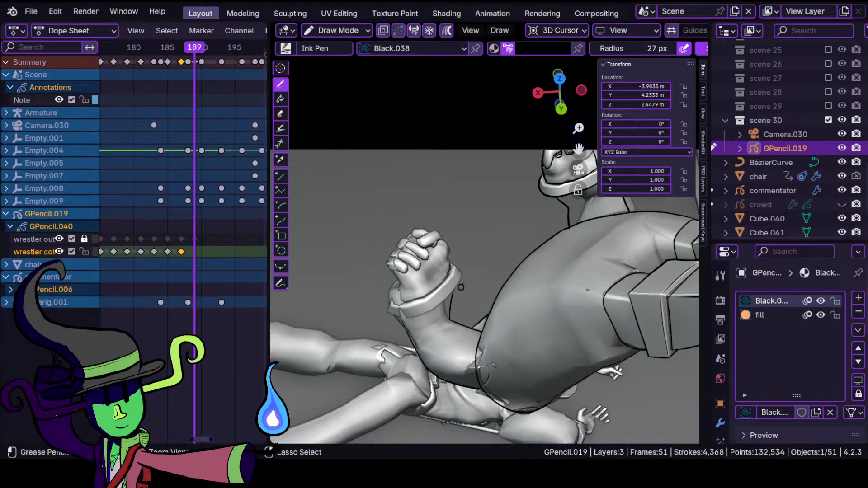
middle_click_drag(559, 276, 342, 275, "shift")
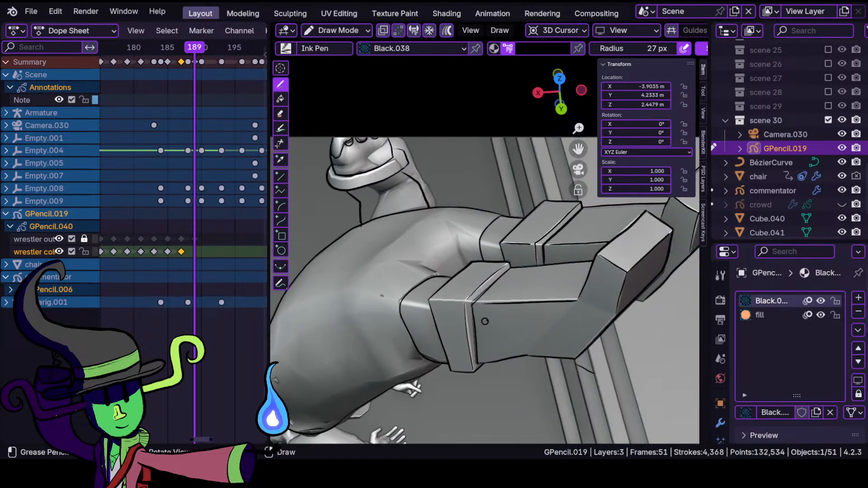
middle_click_drag(399, 267, 434, 247, "ctrl")
middle_click_drag(420, 307, 553, 175, "ctrl")
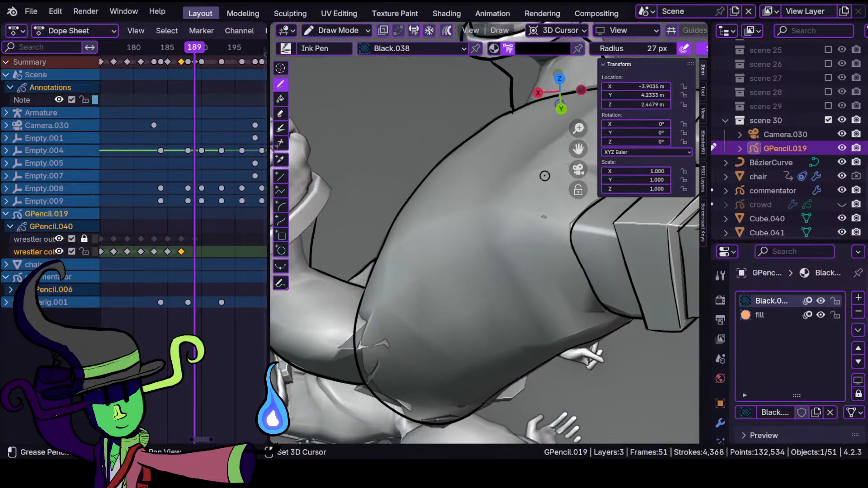
middle_click_drag(453, 235, 435, 235, "ctrl")
middle_click_drag(500, 295, 441, 232)
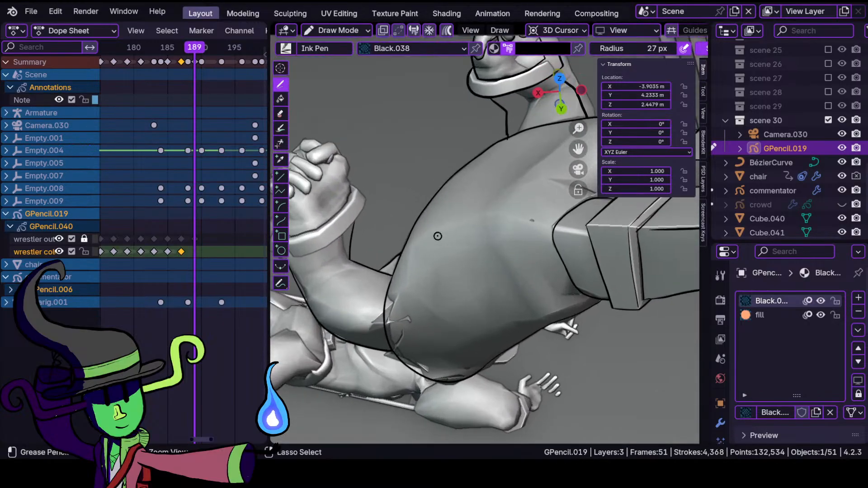
key("KP_0")
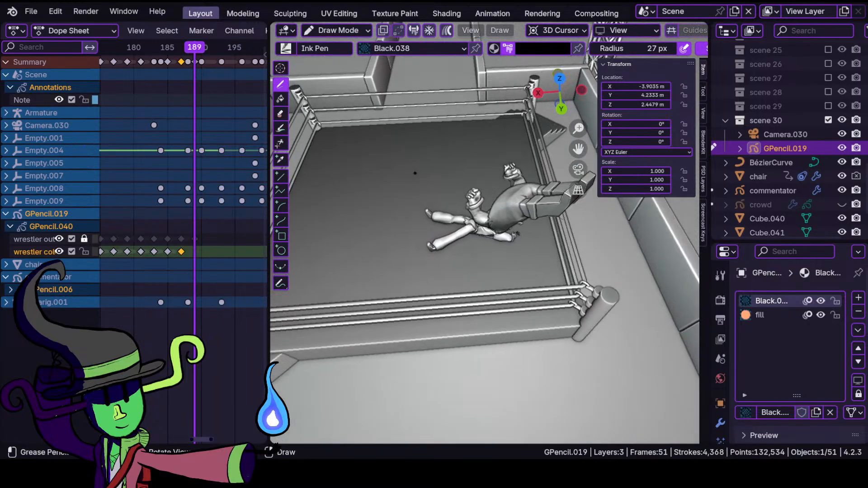
middle_click_drag(444, 263, 454, 212, "ctrl")
middle_click_drag(457, 217, 487, 215, "shift")
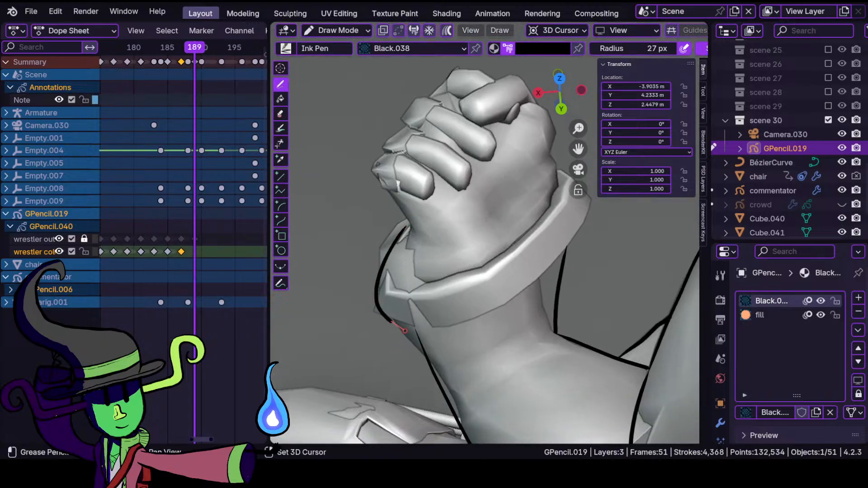
left_click_drag(485, 304, 530, 280)
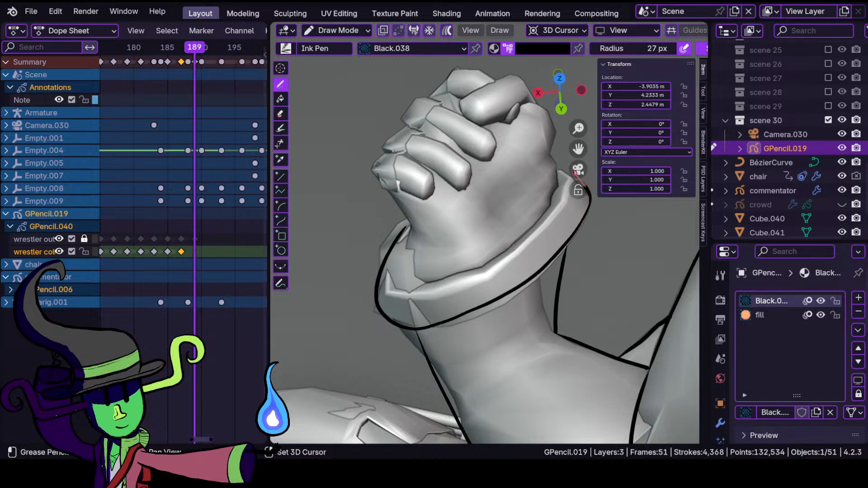
left_click_drag(550, 162, 554, 163)
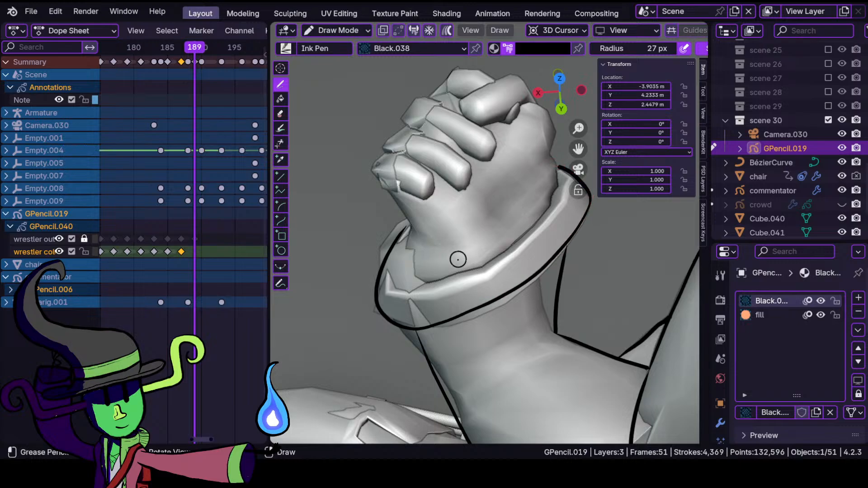
- Trace the near hand's base along the wristband's inner rim, continuing up both sides of the hand
middle_click_drag(442, 248, 406, 252, "ctrl")
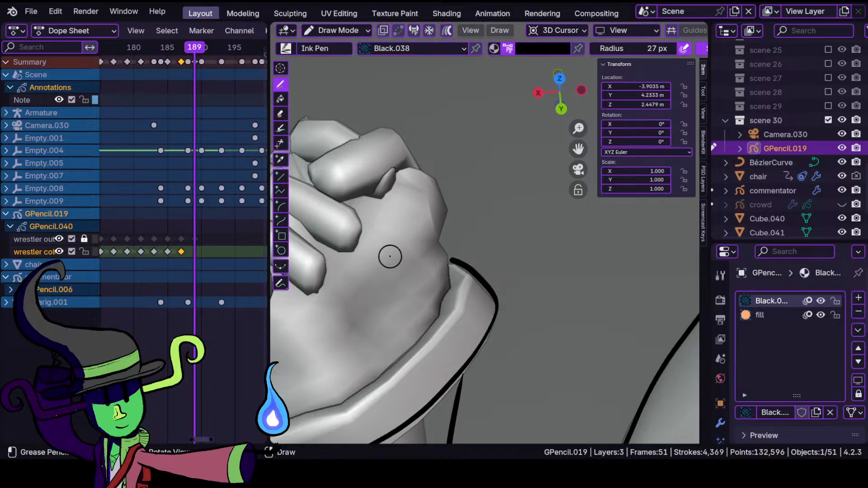
mouse_move(449, 255)
middle_mouse_down("ctrl")
mouse_move(429, 310)
mouse_move(436, 321)
mouse_move(438, 270)
middle_mouse_up("ctrl")
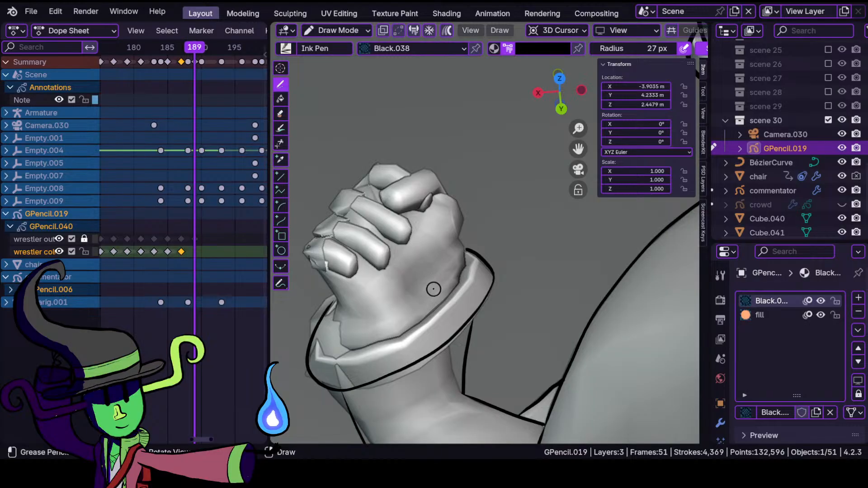
middle_click_drag(433, 300, 434, 285, "ctrl")
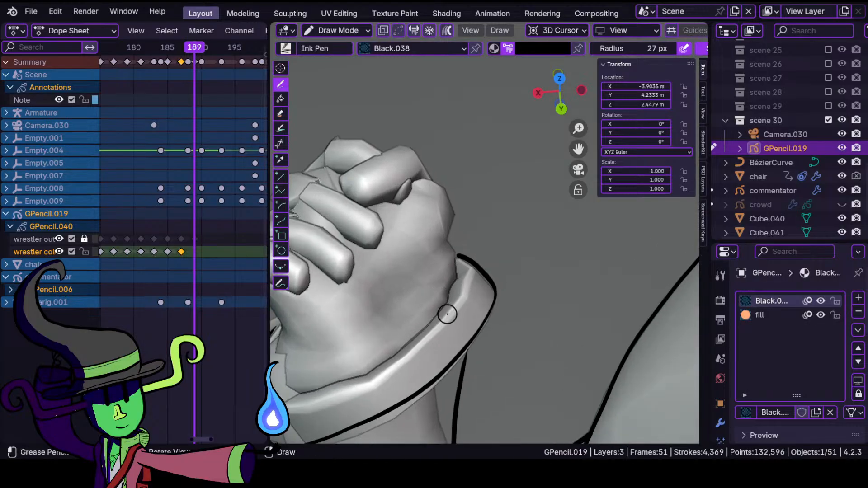
middle_click_drag(404, 308, 412, 275, "ctrl")
middle_click_drag(358, 314, 465, 258)
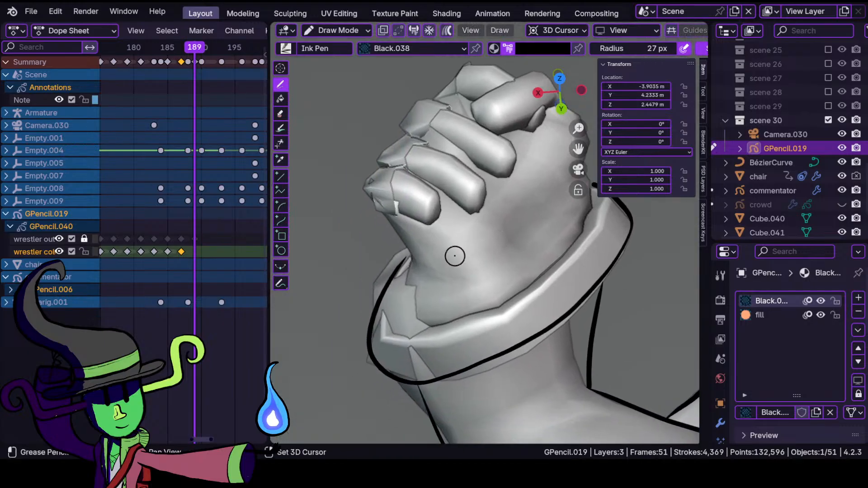
middle_click_drag(424, 257, 382, 271, "shift")
mouse_move(356, 352)
left_mouse_down()
mouse_move(373, 355)
mouse_move(436, 327)
mouse_move(536, 250)
left_mouse_up()
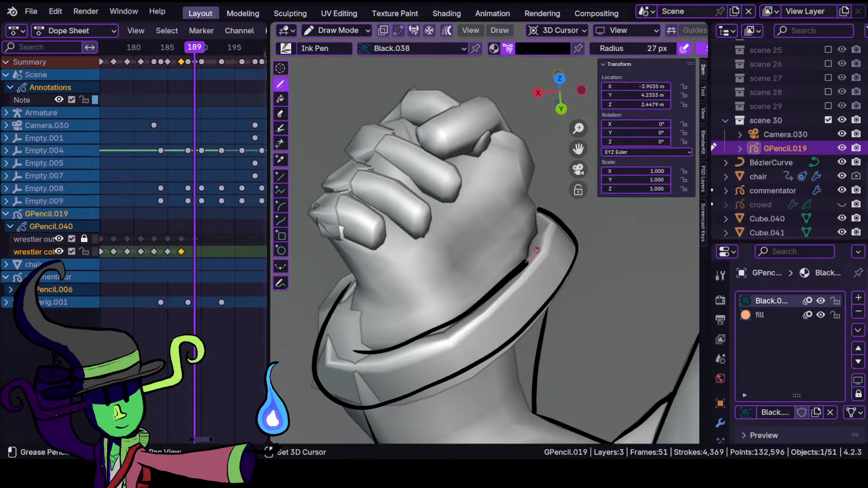
left_click_drag(518, 172, 519, 172)
scroll(297, 304, "up", 2)
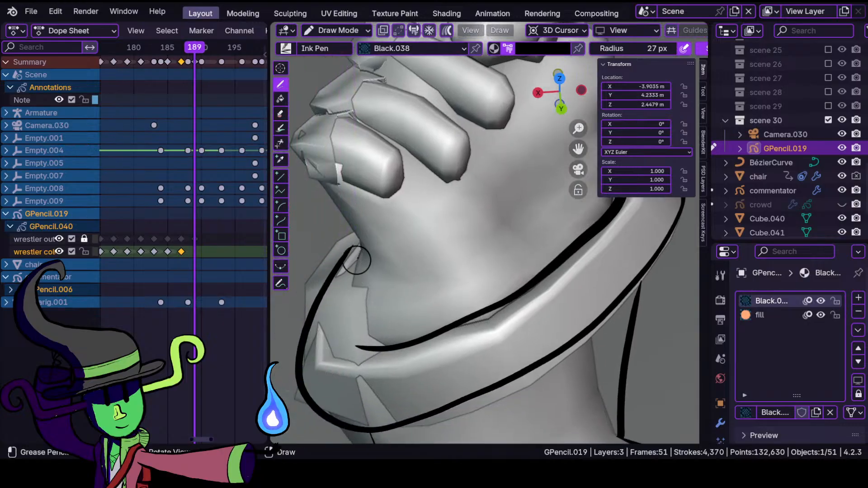
left_click_drag(359, 246, 351, 311)
left_click_drag(361, 342, 362, 344)
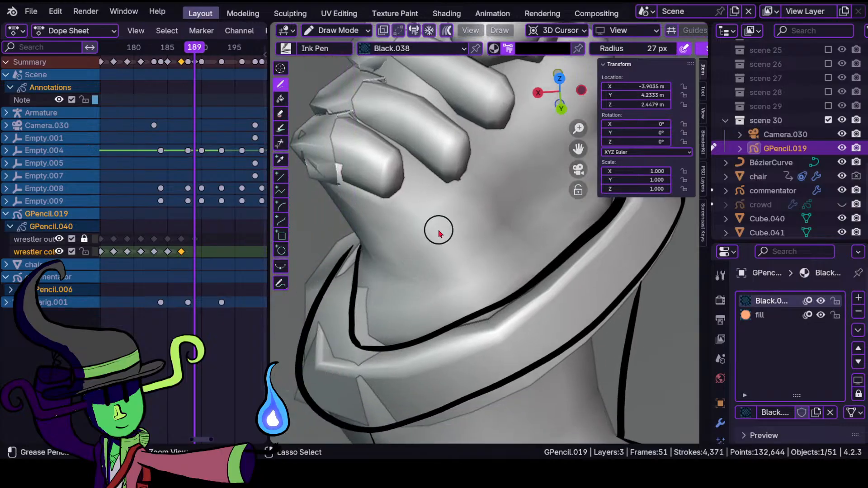
- Outline the thumb lying across the top of the near fist and connect its line to the hand's side edge
middle_click_drag(443, 235, 459, 345, "ctrl")
mouse_move(455, 253)
middle_mouse_down("ctrl")
mouse_move(468, 204)
mouse_move(398, 353)
mouse_move(425, 282)
middle_mouse_up("ctrl")
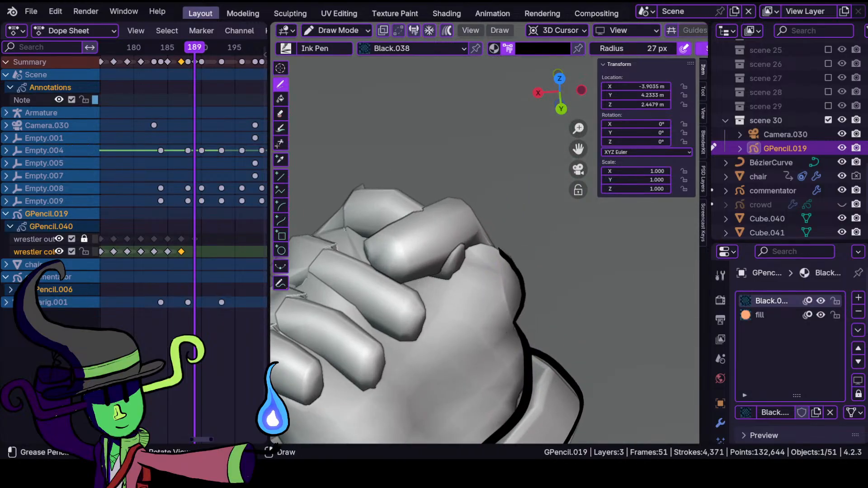
left_click_drag(362, 242, 411, 284)
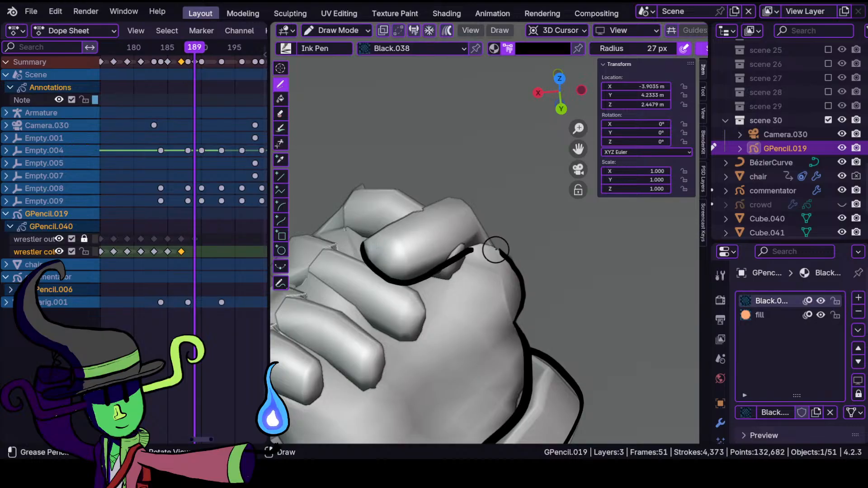
left_click_drag(500, 251, 474, 220)
left_click_drag(453, 192, 364, 241)
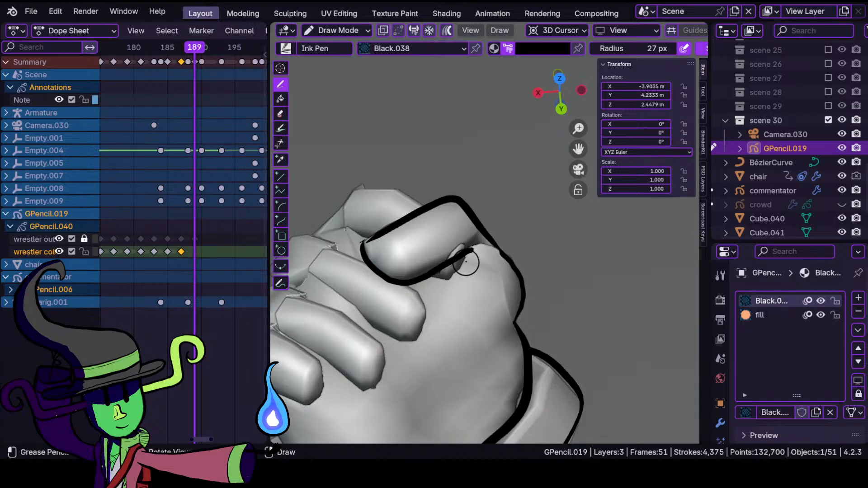
left_click_drag(500, 250, 441, 254)
- Trace the small rounded bulge just beneath the near fist's thumb
mouse_move(441, 253)
middle_mouse_down()
mouse_move(404, 320)
mouse_move(441, 244)
mouse_move(430, 271)
mouse_move(438, 329)
middle_mouse_up()
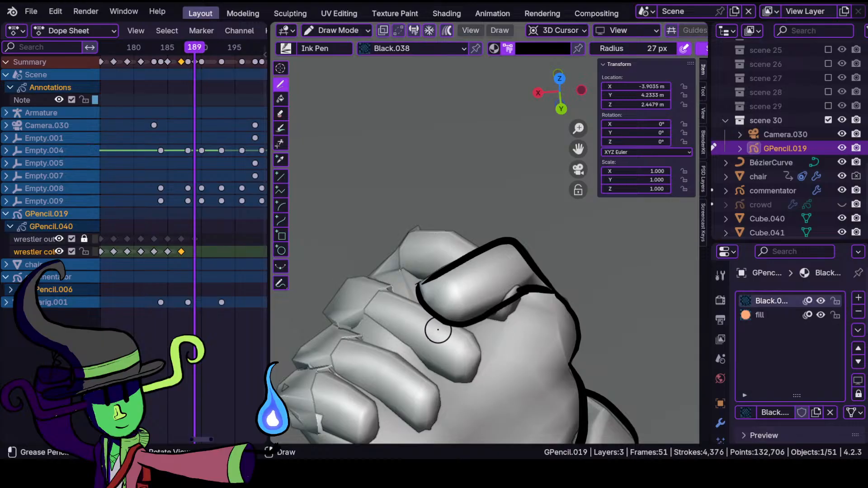
left_click_drag(486, 317, 507, 328, "shift")
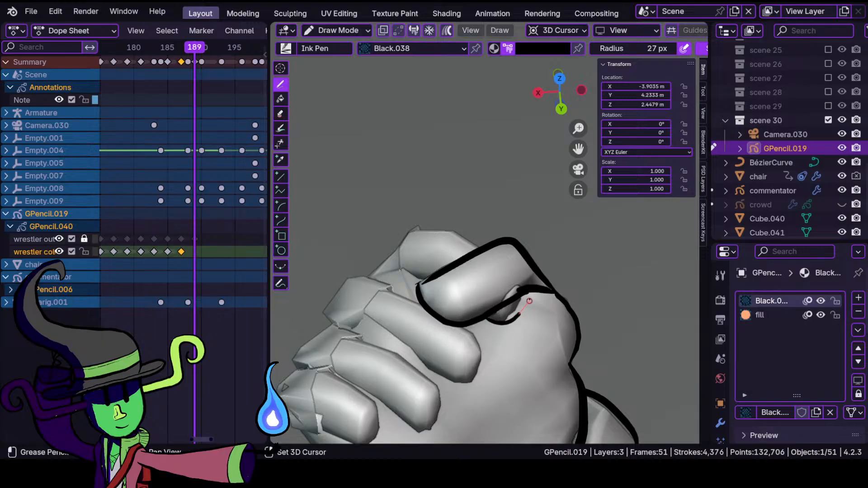
left_click_drag(523, 277, 520, 280, "shift")
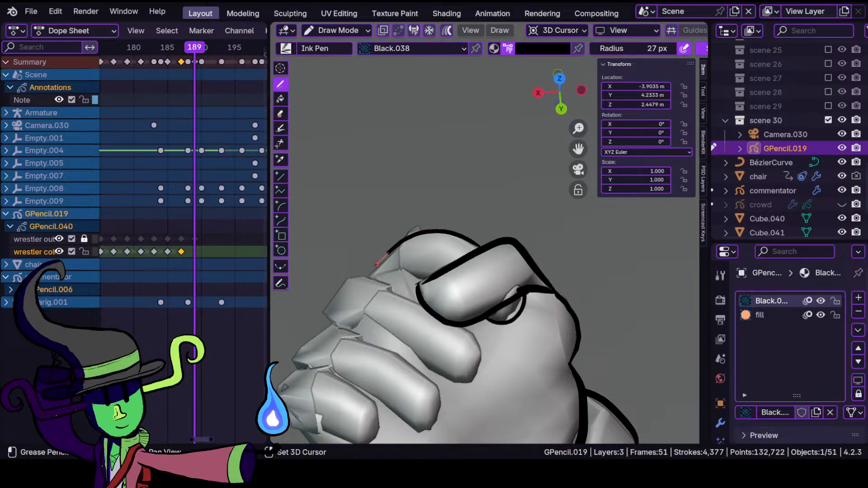
- Finish the outer edge of the near fist's first finger and trace its knuckle fold down to the thumb
left_click_drag(361, 293, 361, 295, "shift")
mouse_move(384, 278)
middle_mouse_down("ctrl")
mouse_move(414, 352)
mouse_move(416, 382)
middle_mouse_up("ctrl")
middle_click_drag(388, 334, 376, 248, "ctrl")
mouse_move(379, 280)
middle_mouse_down("ctrl")
mouse_move(408, 222)
mouse_move(425, 252)
middle_mouse_up("ctrl")
left_click_drag(407, 227, 412, 265)
mouse_move(412, 248)
middle_mouse_down("ctrl")
mouse_move(407, 333)
mouse_move(435, 280)
middle_mouse_up("ctrl")
mouse_move(389, 319)
middle_mouse_down("ctrl")
mouse_move(407, 277)
mouse_move(395, 290)
mouse_move(399, 345)
mouse_move(389, 291)
mouse_move(417, 270)
mouse_move(397, 277)
middle_mouse_up("ctrl")
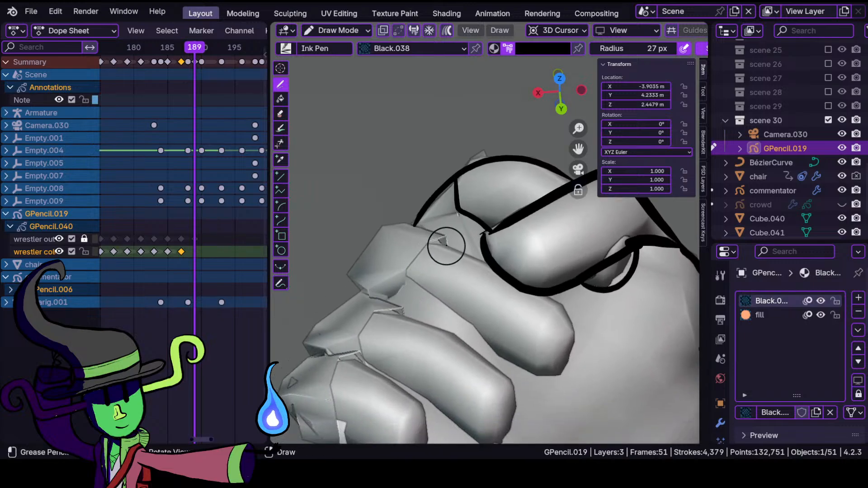
- Outline the near fist's second finger around its knuckle, underside and rounded tip, including the knuckle fold line
mouse_move(487, 260)
left_mouse_down("shift")
mouse_move(436, 229)
mouse_move(397, 223)
mouse_move(366, 253)
mouse_move(358, 293)
left_mouse_up("shift")
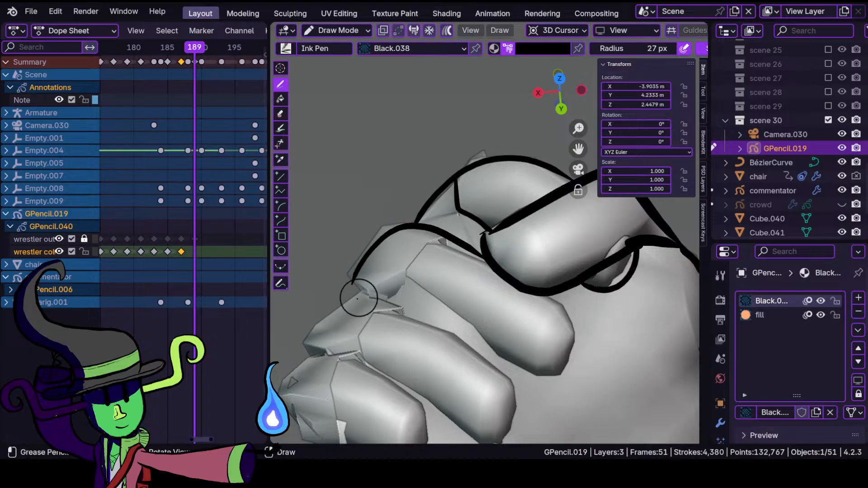
middle_click_drag(388, 273, 401, 359, "ctrl")
middle_click_drag(394, 323, 441, 304, "ctrl")
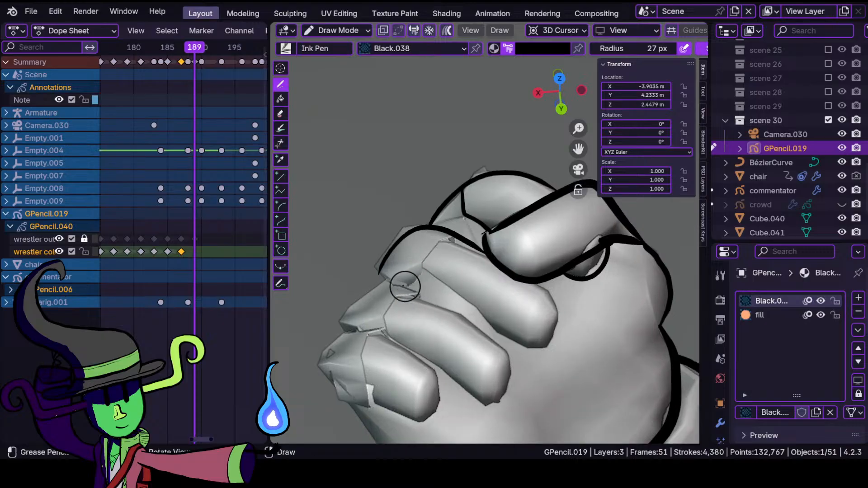
left_click(379, 272)
mouse_move(540, 290)
left_mouse_down()
mouse_move(540, 346)
mouse_move(501, 340)
mouse_move(421, 294)
mouse_move(438, 252)
left_mouse_up()
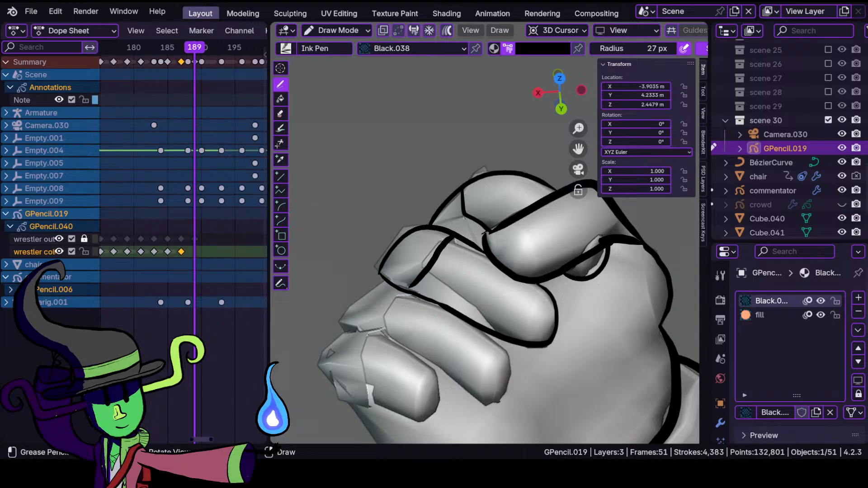
scroll(438, 300, "down", 5)
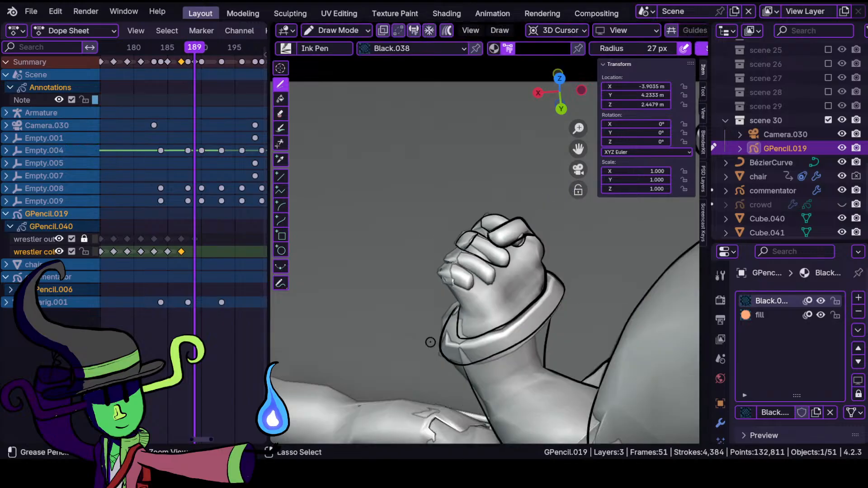
scroll(430, 342, "up", 6)
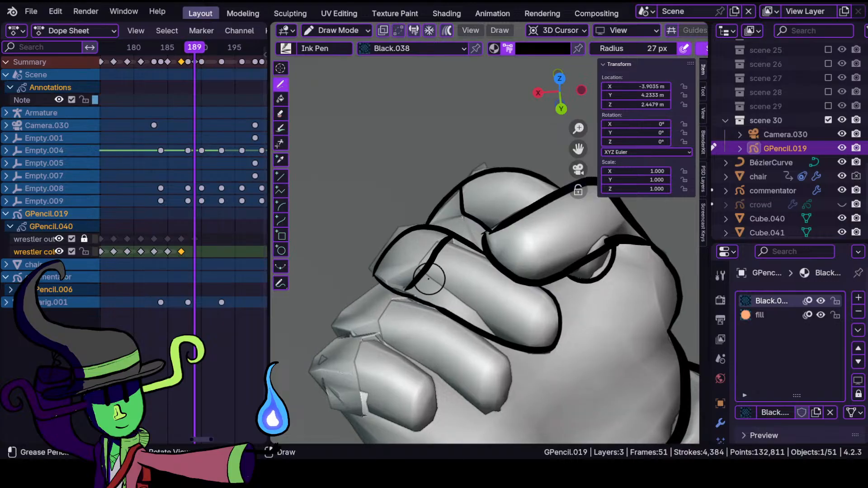
- Trace the near fist's third finger, from its outer knuckle edge around the folded segment's rounded tip
middle_click_drag(387, 303, 422, 258, "shift")
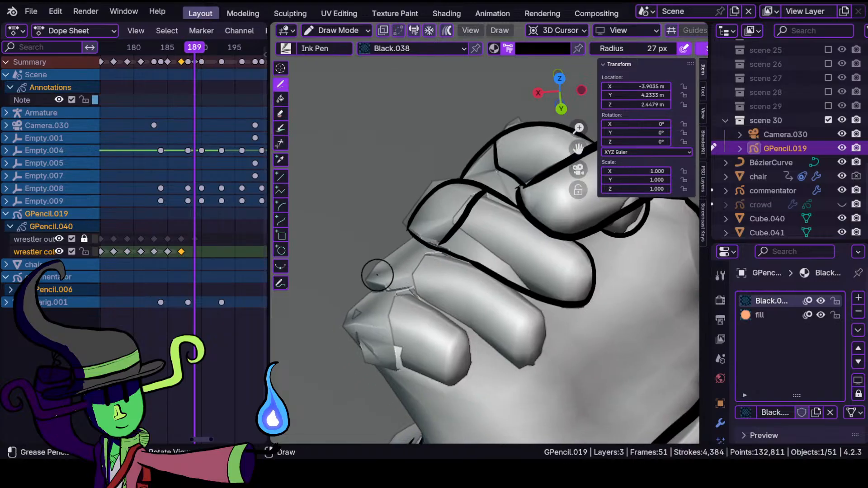
mouse_move(372, 270)
left_mouse_down("shift")
mouse_move(405, 228)
mouse_move(424, 224)
left_mouse_up("shift")
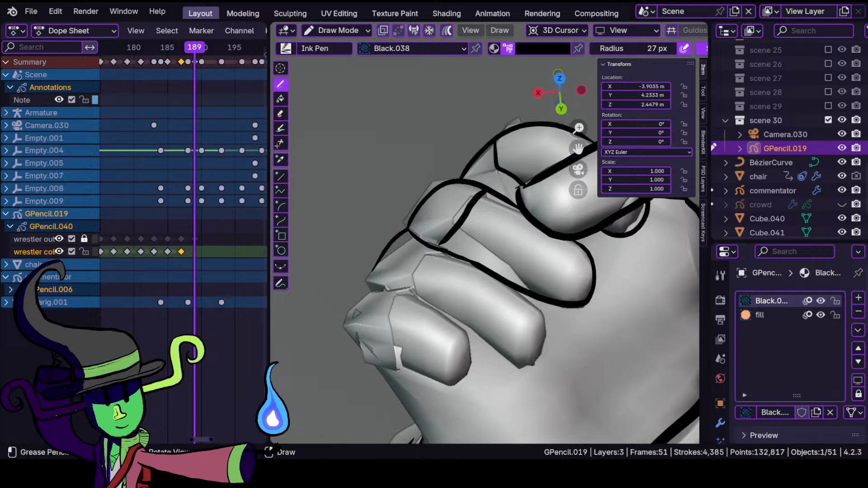
left_click_drag(418, 293, 419, 295)
mouse_move(510, 287)
left_mouse_down("shift")
mouse_move(530, 301)
mouse_move(547, 336)
mouse_move(530, 363)
mouse_move(511, 368)
mouse_move(402, 279)
left_mouse_up("shift")
mouse_move(439, 304)
middle_mouse_down("ctrl")
mouse_move(447, 368)
mouse_move(454, 290)
middle_mouse_up("ctrl")
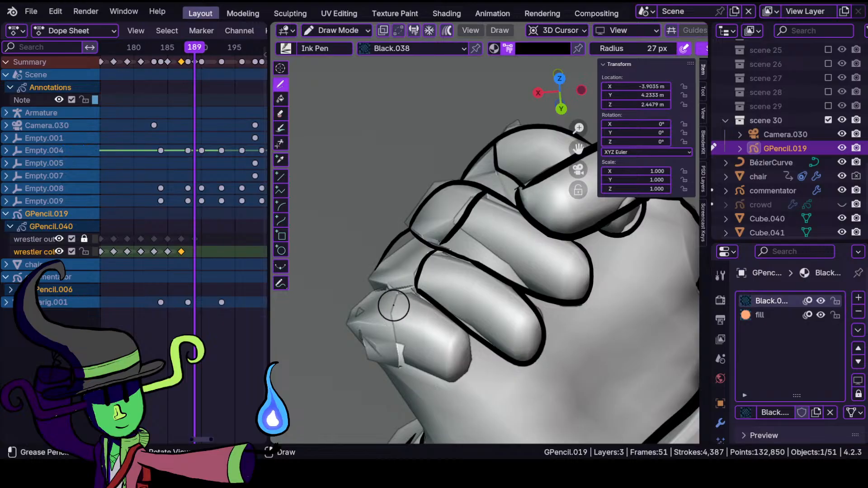
- Ink the hand's outer edge down to the wristband and outline the little finger with its fold and knuckle
mouse_move(361, 295)
middle_mouse_down("ctrl")
mouse_move(372, 353)
mouse_move(361, 296)
middle_mouse_up("ctrl")
middle_click_drag(360, 334, 384, 254, "shift")
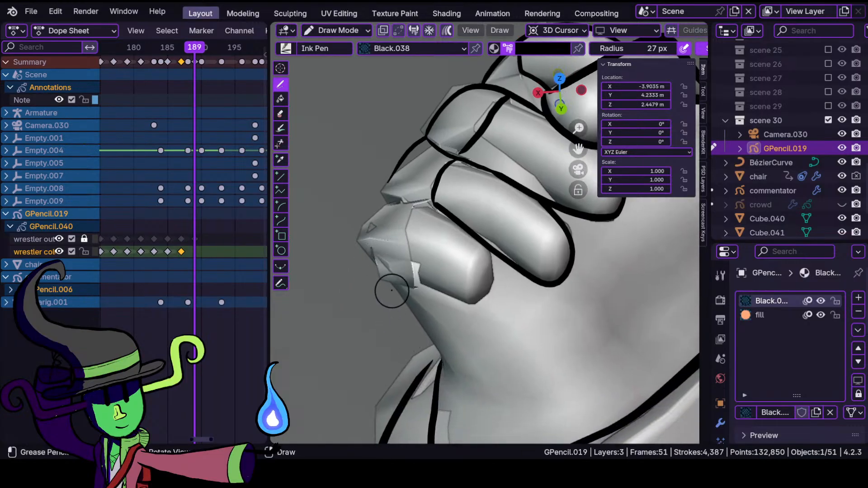
mouse_move(383, 271)
left_mouse_down("shift")
mouse_move(449, 368)
mouse_move(442, 354)
left_mouse_up("shift")
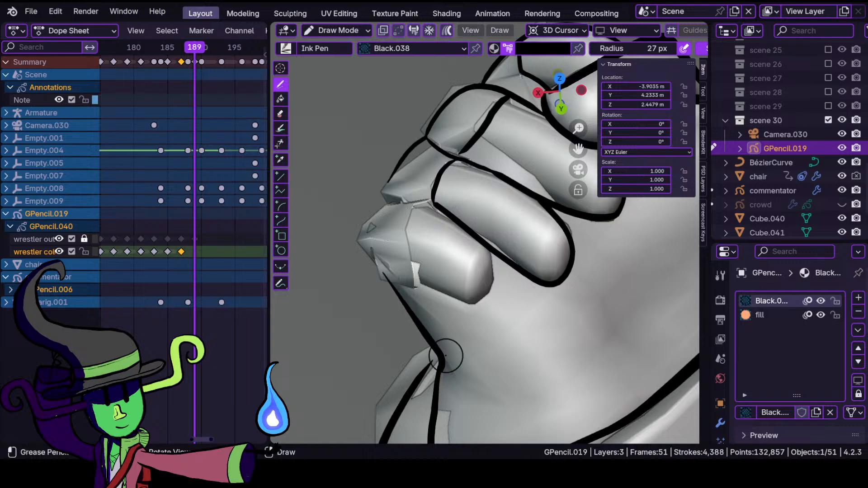
mouse_move(402, 278)
left_mouse_down()
mouse_move(465, 304)
mouse_move(497, 282)
mouse_move(492, 240)
left_mouse_up()
mouse_move(432, 203)
left_mouse_down()
mouse_move(405, 260)
mouse_move(411, 283)
left_mouse_up()
mouse_move(393, 177)
left_mouse_down()
mouse_move(367, 251)
mouse_move(384, 279)
left_mouse_up()
middle_click_drag(385, 279, 387, 284)
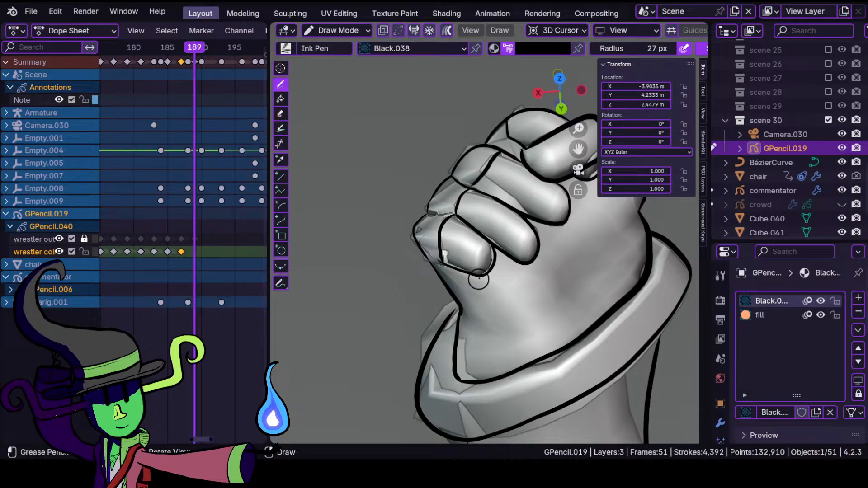
- Add two short ink strokes to the outline around the wrestler's far arm
mouse_move(489, 249)
middle_mouse_down("ctrl")
mouse_move(461, 357)
mouse_move(477, 391)
mouse_move(521, 267)
middle_mouse_up("ctrl")
mouse_move(521, 316)
middle_mouse_down("ctrl")
mouse_move(516, 242)
mouse_move(530, 330)
mouse_move(393, 289)
mouse_move(339, 293)
middle_mouse_up("ctrl")
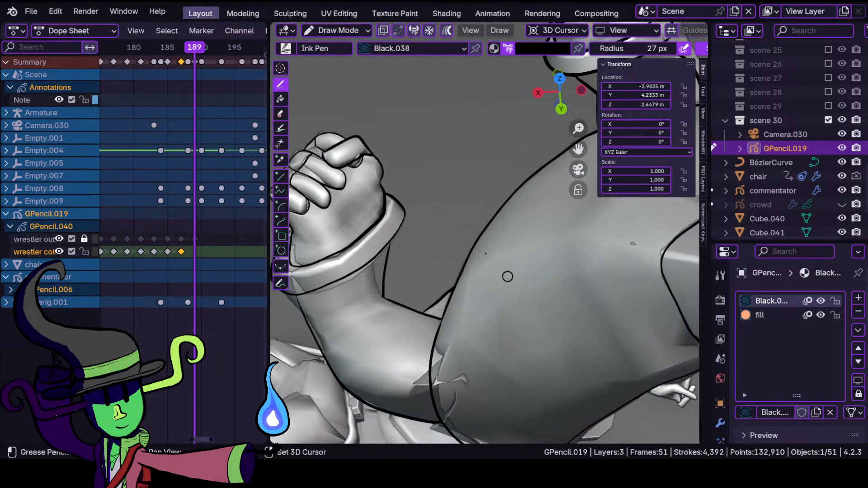
middle_click_drag(507, 276, 483, 264)
middle_click_drag(486, 230, 465, 371, "shift")
mouse_move(478, 267)
middle_mouse_down("ctrl")
mouse_move(482, 334)
mouse_move(472, 239)
mouse_move(474, 308)
middle_mouse_up("ctrl")
mouse_move(415, 296)
middle_mouse_down("ctrl")
mouse_move(465, 262)
mouse_move(472, 244)
middle_mouse_up("ctrl")
left_click_drag(427, 268, 476, 275)
middle_click_drag(434, 262, 435, 312, "ctrl")
middle_click_drag(464, 286, 477, 270, "ctrl")
left_click_drag(480, 399, 464, 416)
mouse_move(426, 331)
middle_mouse_down("ctrl")
mouse_move(462, 420)
mouse_move(404, 363)
middle_mouse_up("ctrl")
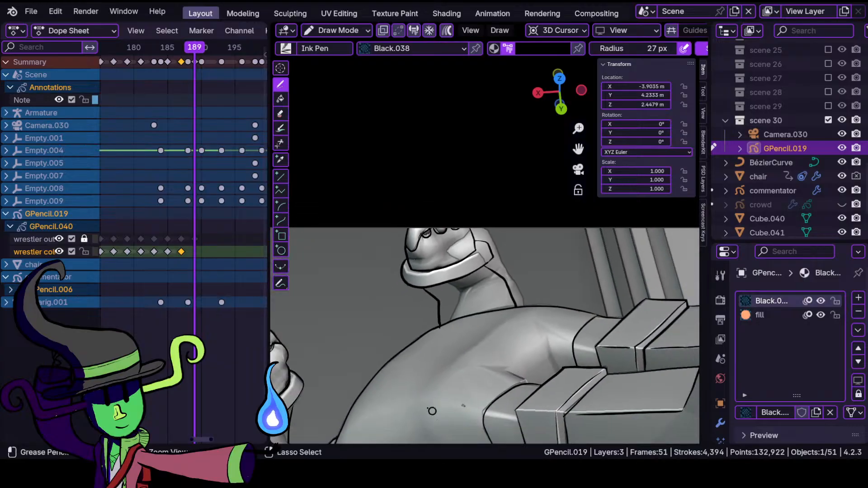
mouse_move(430, 313)
middle_mouse_down("ctrl")
mouse_move(410, 407)
mouse_move(477, 253)
middle_mouse_up("ctrl")
middle_click_drag(437, 331, 429, 267, "shift")
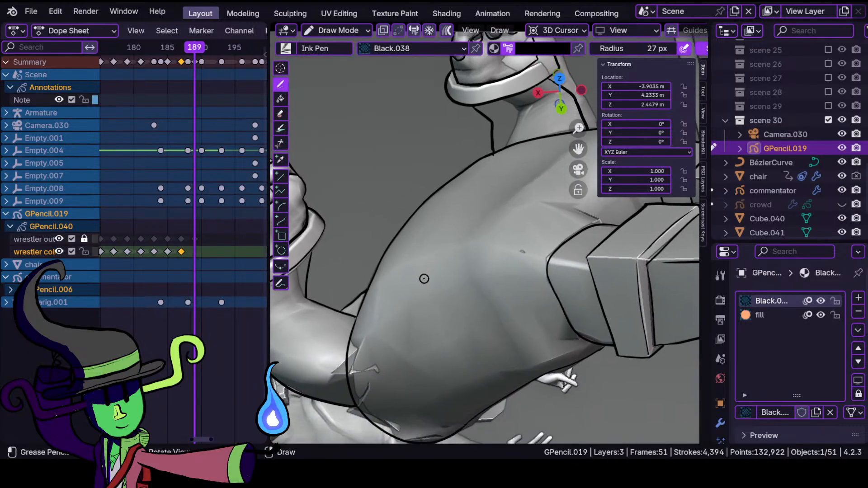
- Check which layer holds the new ink lines by toggling the wrestler color layer's visibility
left_click(34, 239)
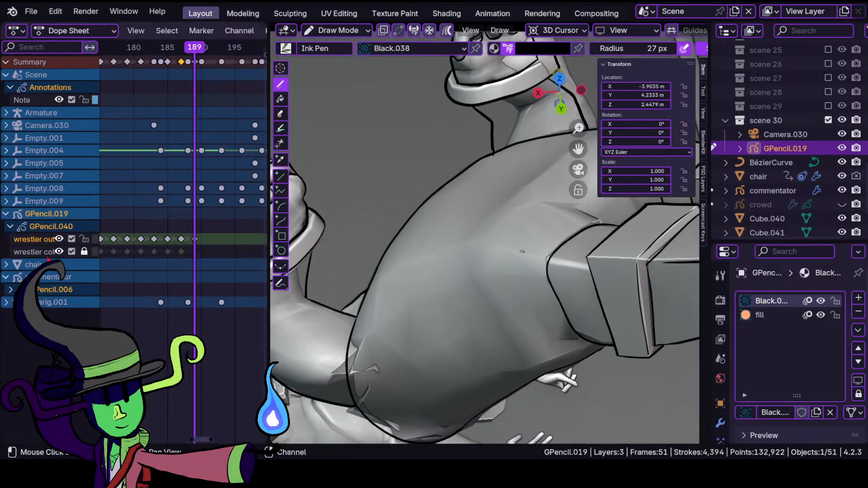
middle_click_drag(411, 230, 460, 240)
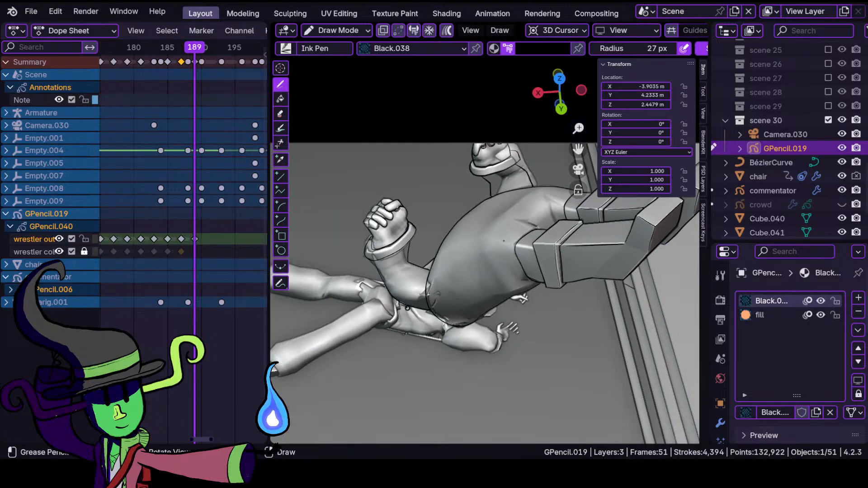
left_click(60, 252)
left_click(35, 251)
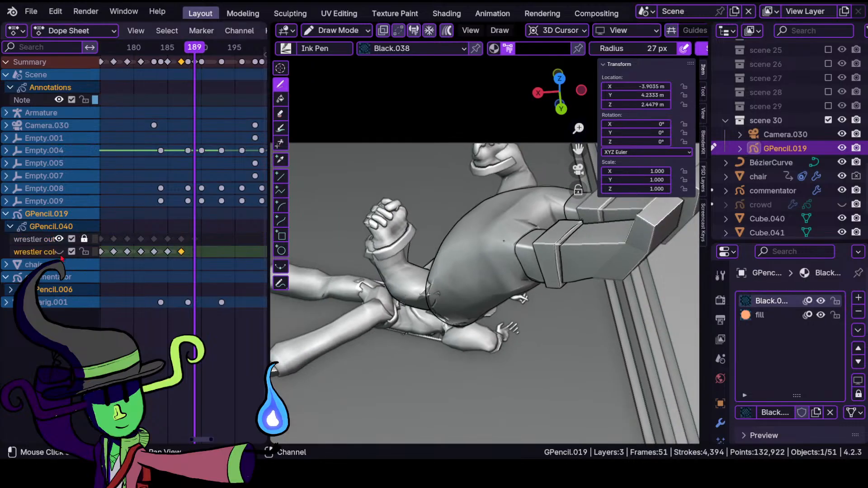
middle_click_drag(409, 311, 417, 315)
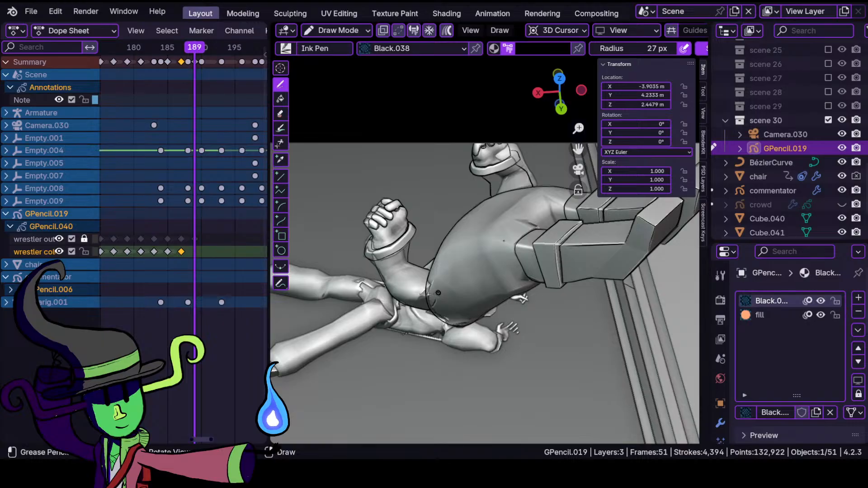
- Copy the frame 189 ink strokes in Edit Mode and paste them into the wrestler outline layer
key("Tab")
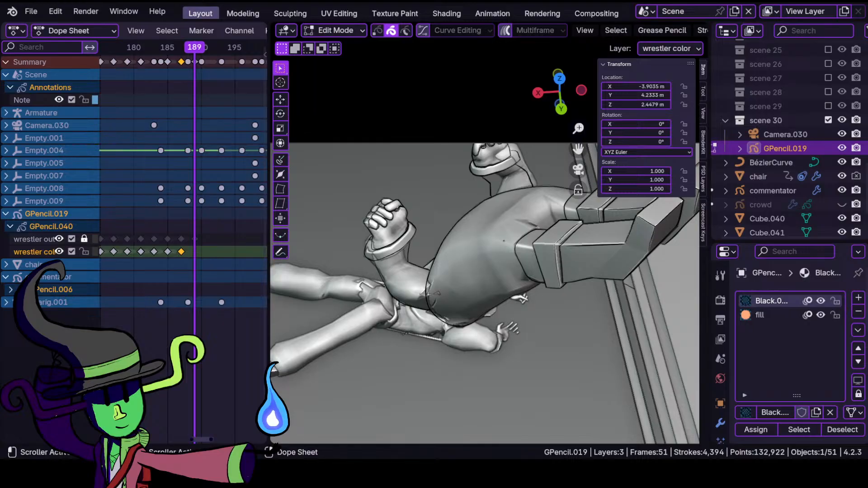
middle_click_drag(482, 261, 473, 278, "ctrl")
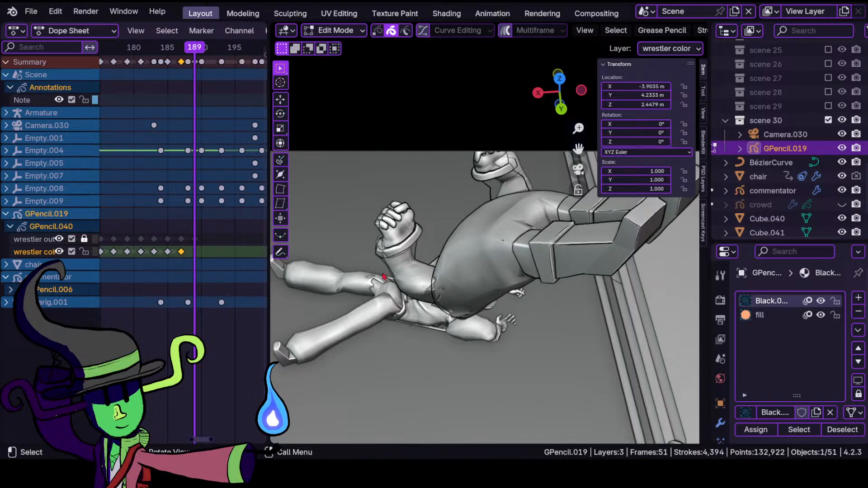
key("Tab")
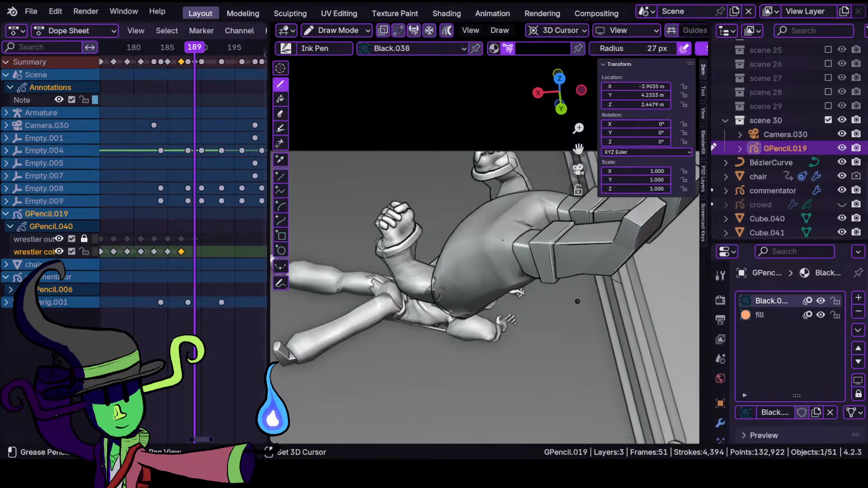
key("shift+alt+z")
key("Tab")
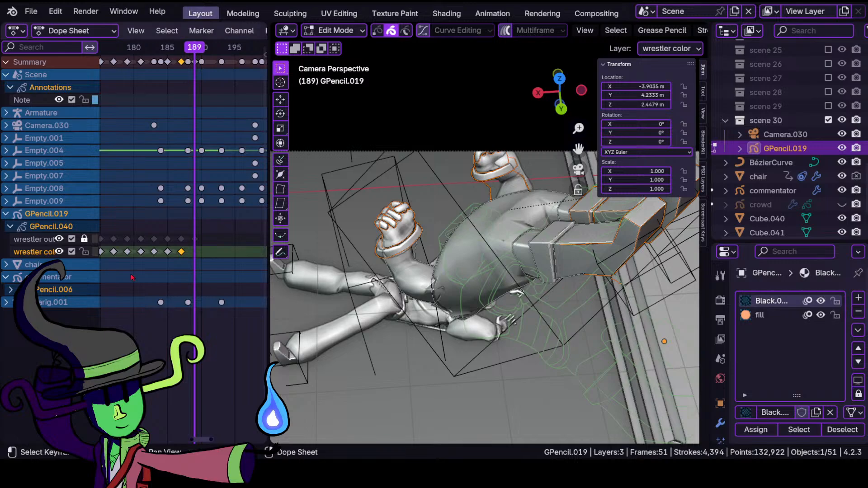
left_click(40, 240)
key("ctrl+v")
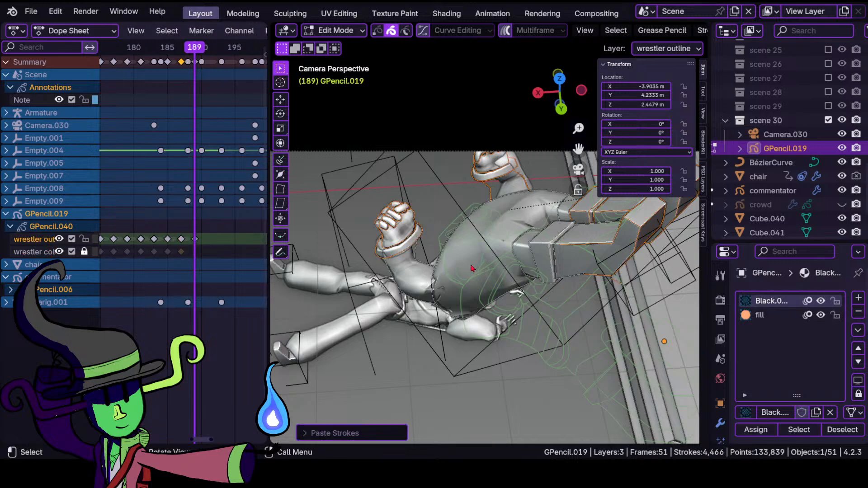
- Delete the misplaced ink strokes from the wrestler color layer
left_click(36, 252)
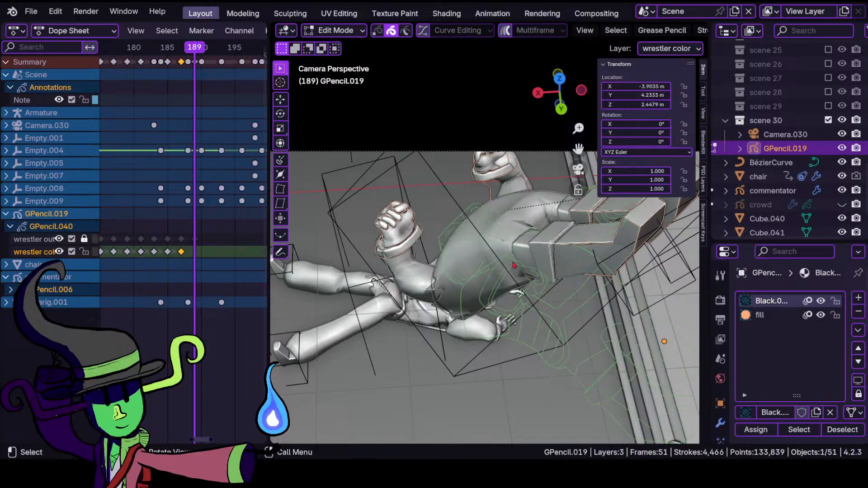
scroll(515, 264, "up", 4)
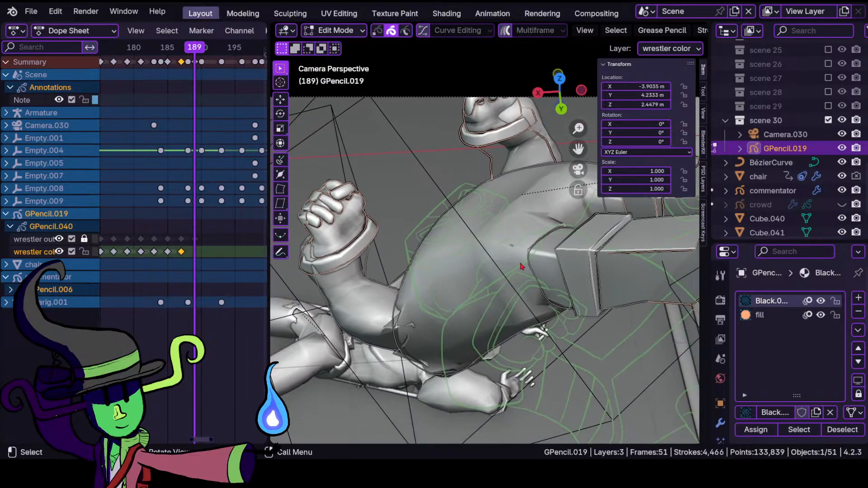
key("x")
left_click(519, 266)
scroll(486, 289, "down", 2)
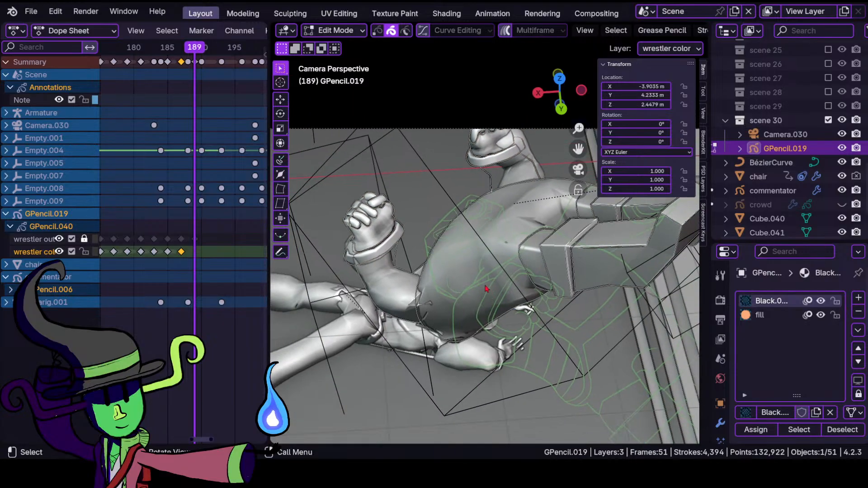
- Return to Draw Mode on the wrestler outline layer, with overlays hidden and Material Preview shading showing the costume colours
key("Tab")
left_click(38, 240)
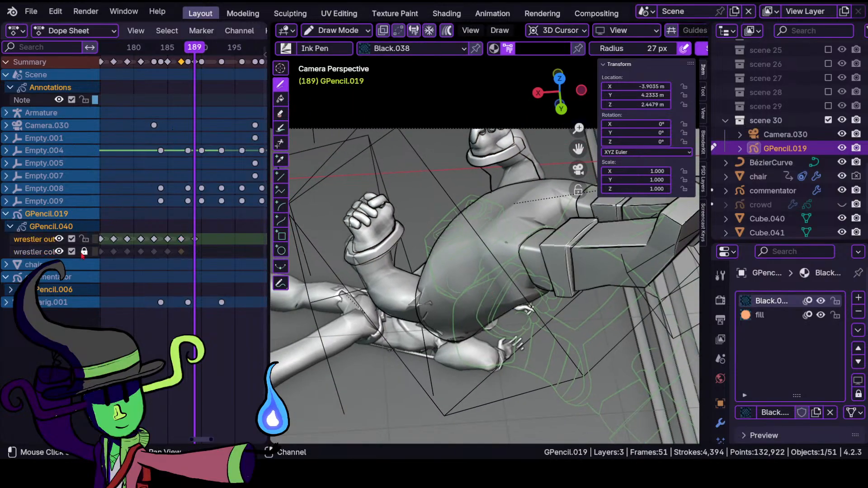
left_click(58, 239)
left_click(59, 239)
key("shift+alt+z")
middle_click_drag(479, 278, 419, 231, "ctrl")
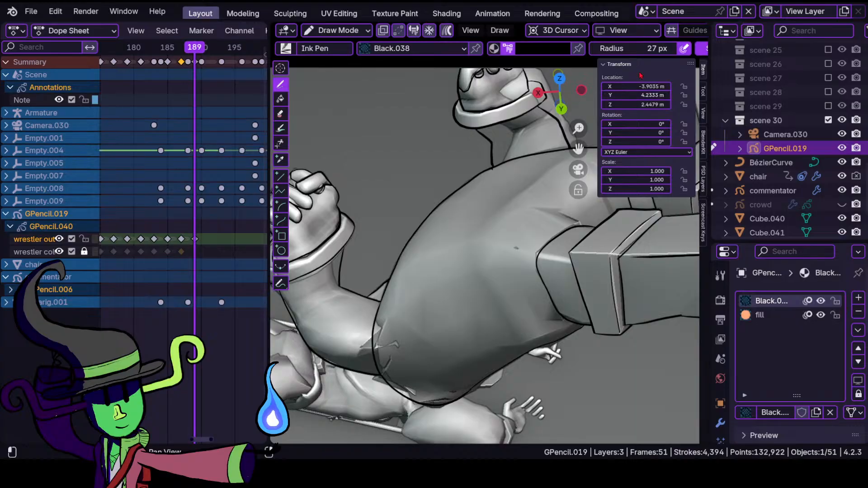
scroll(663, 25, "down", 5)
scroll(663, 23, "down", 2)
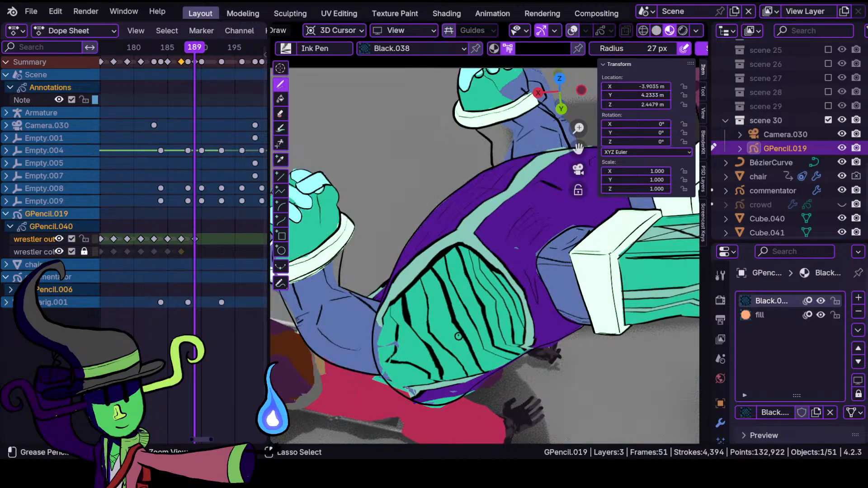
- Trace the border of the torso's green striped panel over its arched top and down both sides to the body outline
middle_click_drag(458, 334, 459, 277, "ctrl")
mouse_move(477, 175)
left_mouse_down()
mouse_move(555, 269)
mouse_move(569, 319)
mouse_move(566, 376)
left_mouse_up()
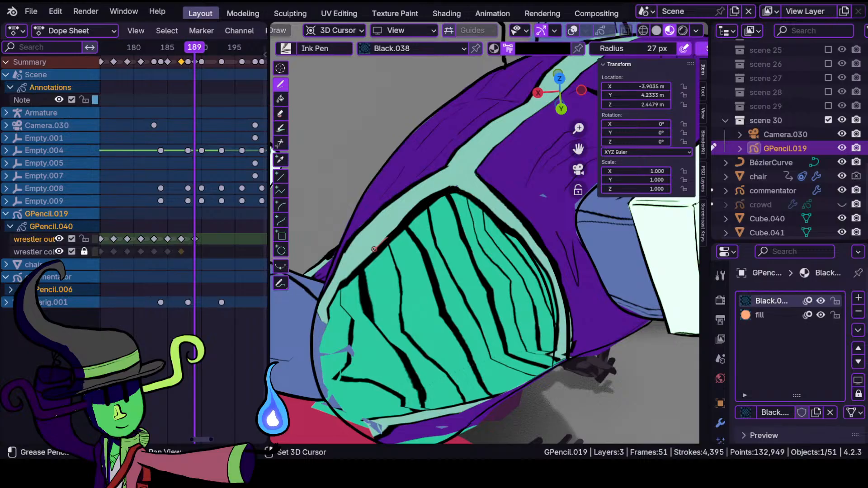
left_click_drag(319, 335, 319, 337, "shift")
middle_click_drag(393, 310, 398, 288, "ctrl")
middle_click_drag(389, 326, 571, 241, "shift")
key("alt+shift+z")
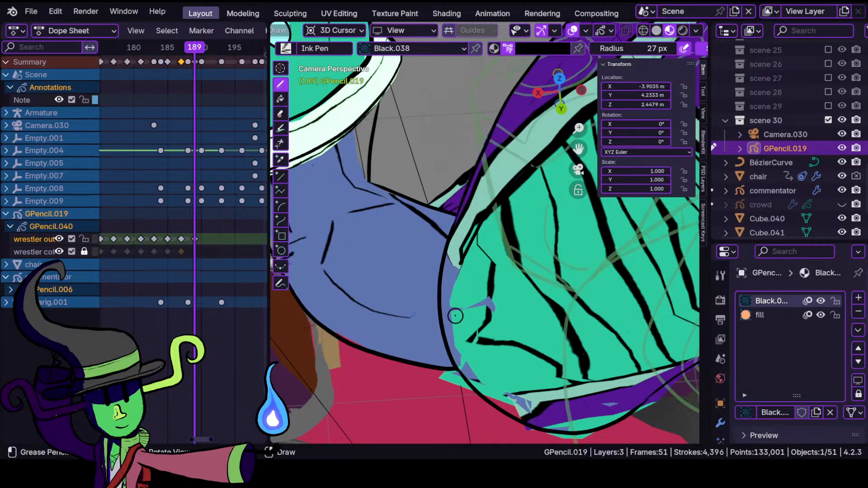
key("alt+shift+z")
middle_click_drag(452, 311, 460, 264, "ctrl")
left_click_drag(450, 273, 419, 322)
mouse_move(500, 243)
middle_mouse_down("ctrl")
mouse_move(509, 278)
mouse_move(434, 345)
mouse_move(437, 323)
mouse_move(385, 256)
middle_mouse_up("ctrl")
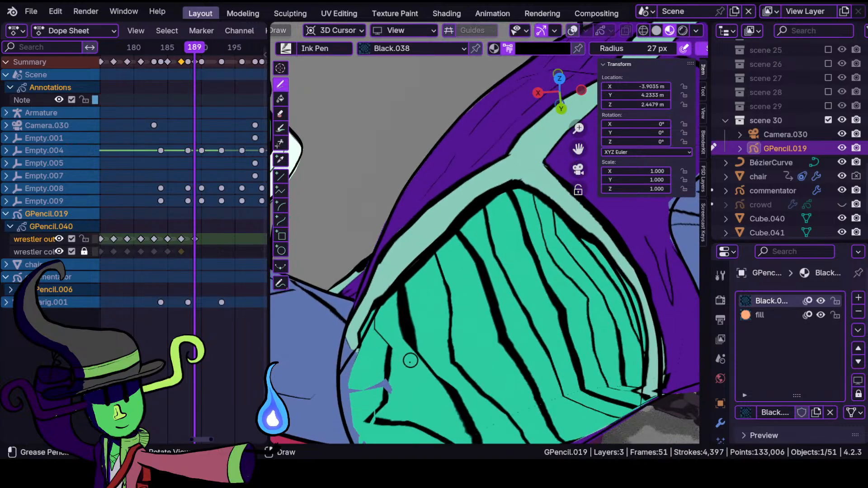
- Trace both edges of the light green trim strip running over the purple costume from the striped panel's peak to the far body outline
right_click(346, 322, "shift")
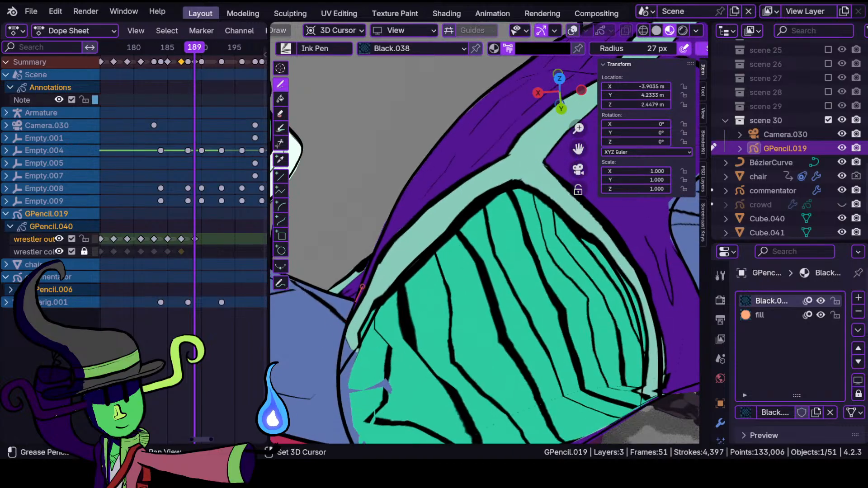
left_click_drag(524, 146, 517, 166, "shift")
mouse_move(511, 166)
middle_mouse_down("ctrl")
mouse_move(502, 240)
mouse_move(384, 364)
mouse_move(373, 342)
mouse_move(398, 281)
middle_mouse_up("ctrl")
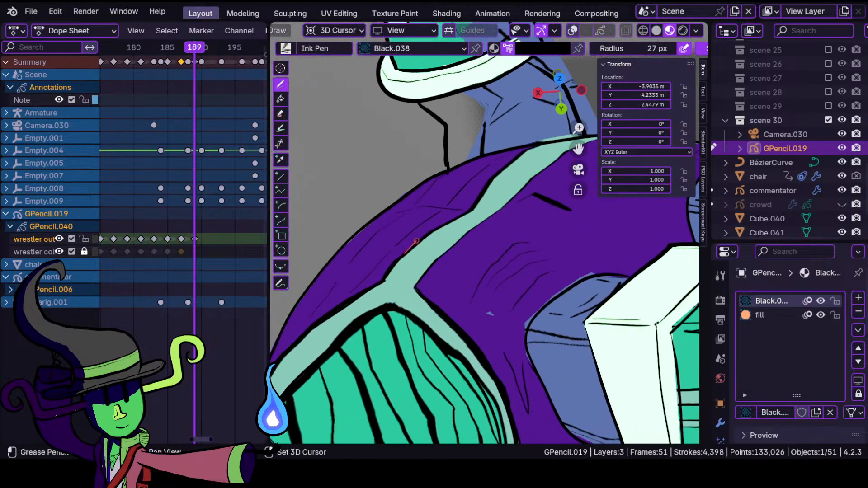
left_click_drag(542, 136, 544, 135)
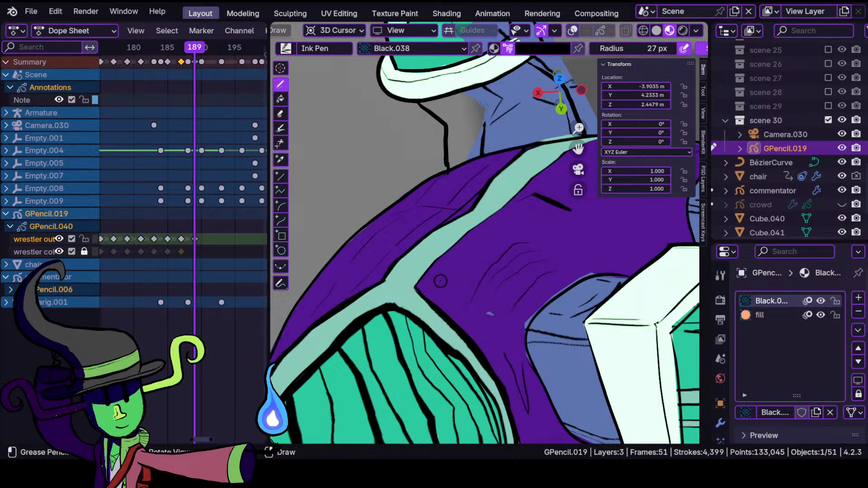
middle_click_drag(486, 242, 431, 293, "shift")
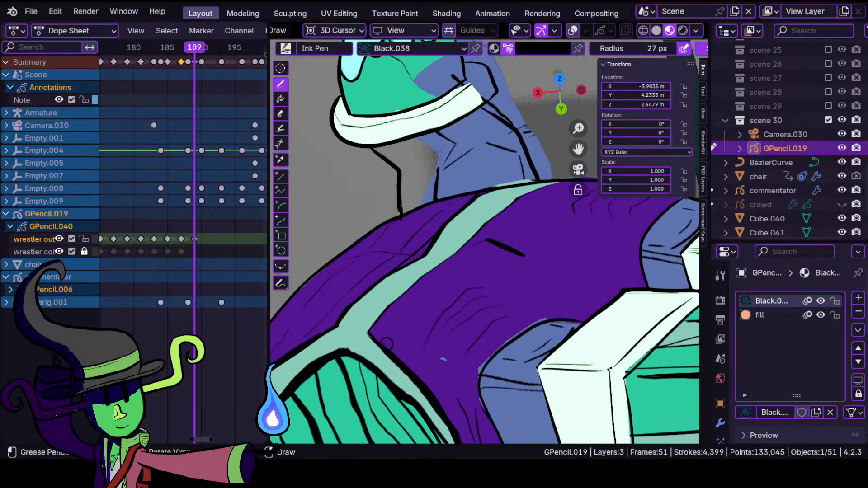
mouse_move(386, 312)
left_mouse_down()
mouse_move(508, 204)
mouse_move(574, 178)
left_mouse_up()
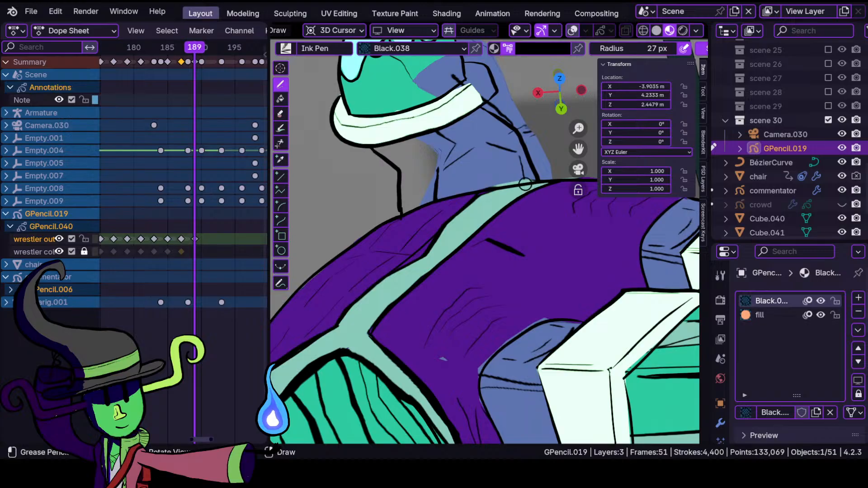
- Check the torso inking against the model in Solid shading and isolated in local view, ending in Material Preview
mouse_move(456, 257)
middle_mouse_down("ctrl")
mouse_move(464, 309)
mouse_move(450, 312)
mouse_move(452, 225)
middle_mouse_up("ctrl")
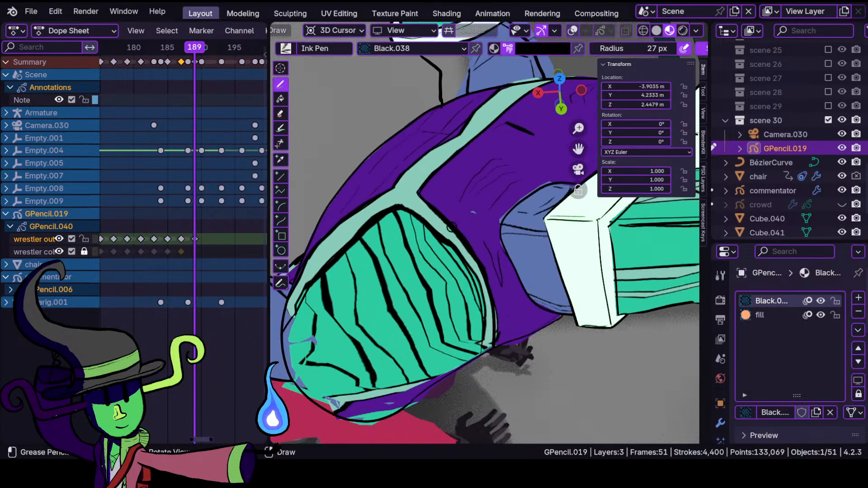
scroll(459, 245, "up", 2)
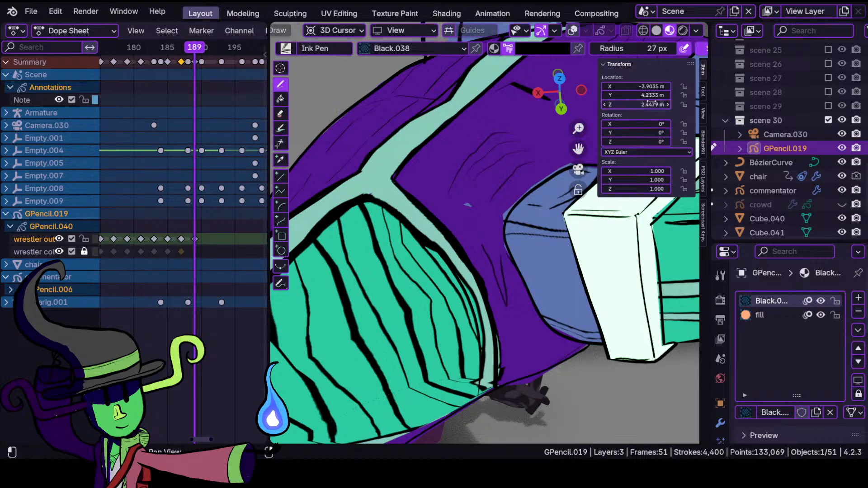
left_click(656, 30)
mouse_move(473, 214)
middle_mouse_down("ctrl")
mouse_move(451, 345)
mouse_move(417, 274)
mouse_move(358, 250)
mouse_move(432, 364)
mouse_move(458, 278)
middle_mouse_up("ctrl")
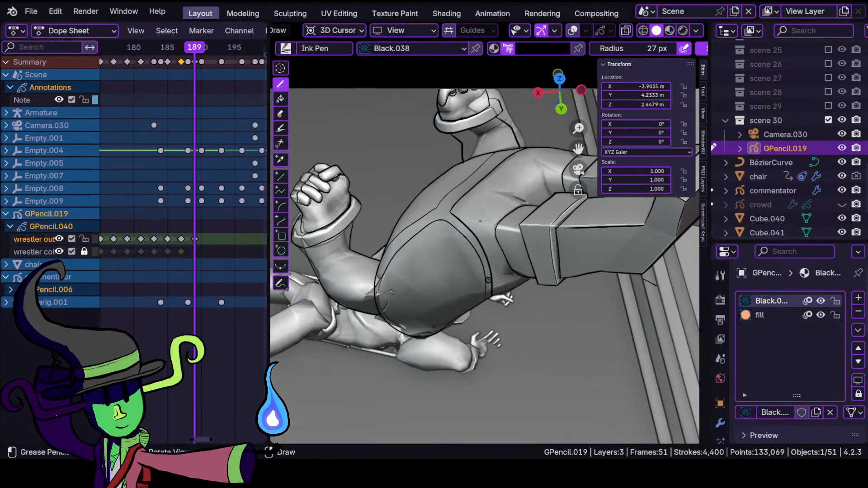
middle_click_drag(488, 221, 494, 260, "ctrl")
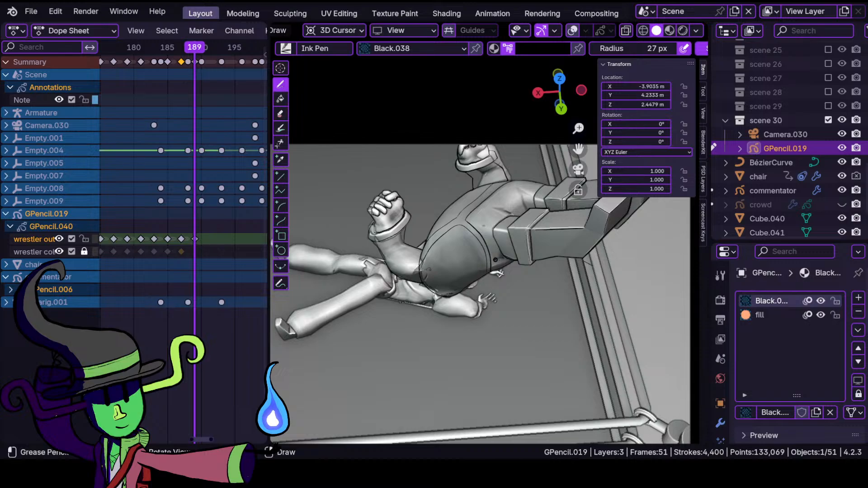
key("KP_Divide")
key("KP_Divide")
key("KP_Divide")
key("KP_Divide")
left_click(669, 30)
mouse_move(420, 384)
middle_mouse_down("ctrl")
mouse_move(416, 272)
mouse_move(443, 260)
middle_mouse_up("ctrl")
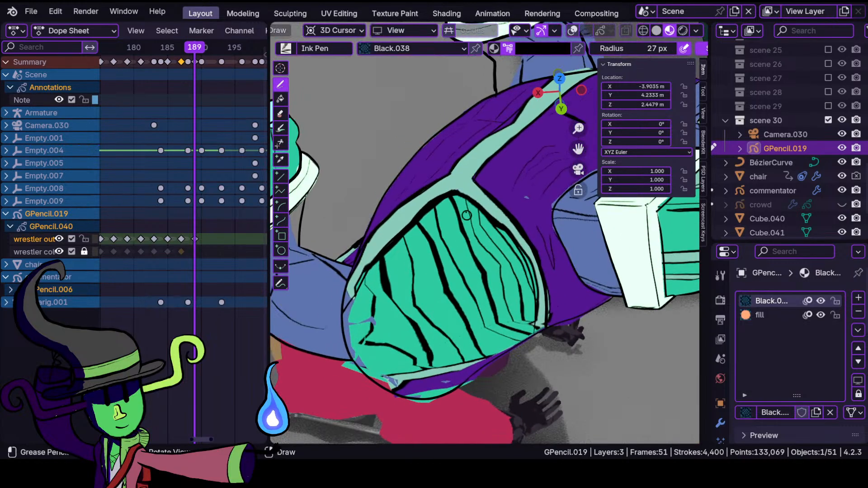
- Ink four long curved stripes down the torso's green panel, following its black stripe pattern
mouse_move(450, 197)
left_mouse_down()
mouse_move(493, 309)
mouse_move(541, 349)
left_mouse_up()
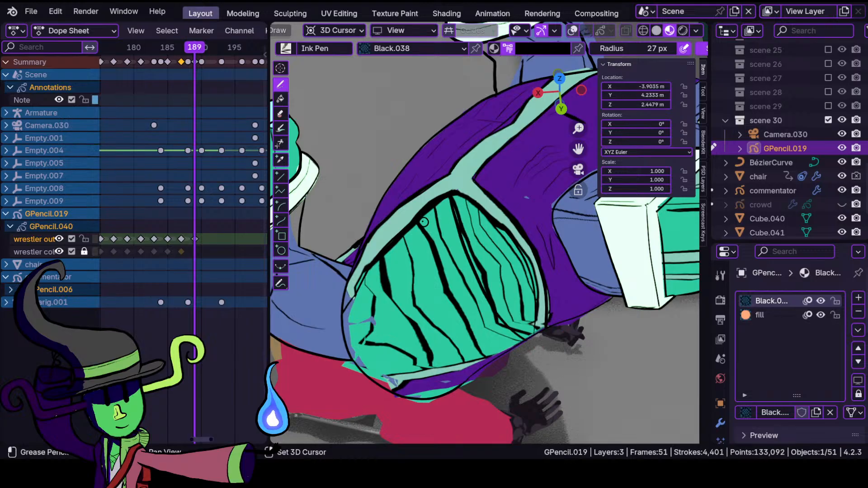
left_click_drag(451, 285, 494, 371)
mouse_move(381, 256)
left_mouse_down()
mouse_move(412, 337)
mouse_move(446, 380)
left_mouse_up()
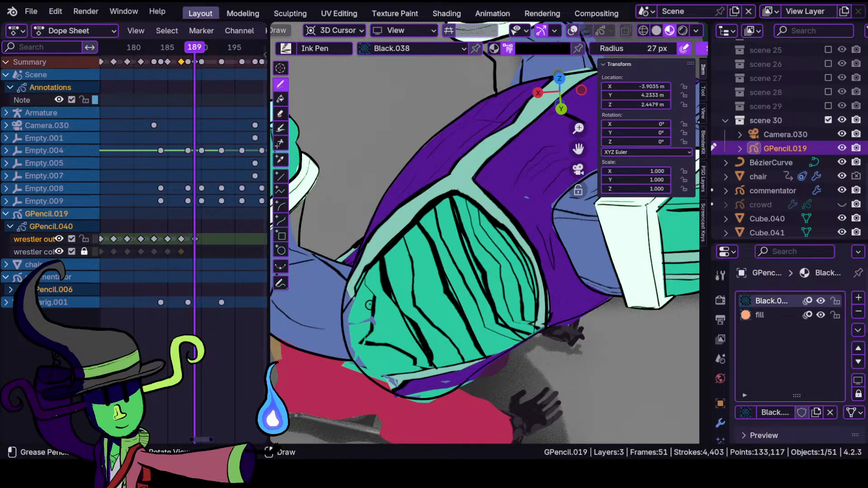
mouse_move(358, 292)
left_mouse_down()
mouse_move(387, 350)
mouse_move(421, 385)
left_mouse_up()
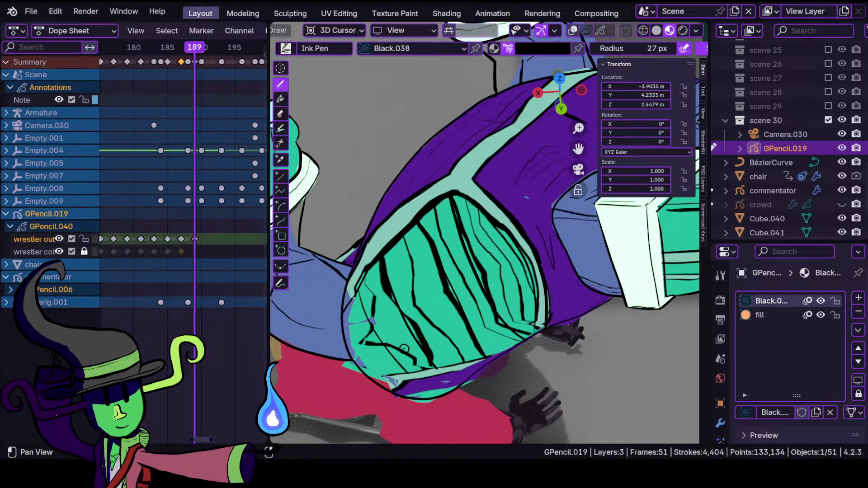
- Switch to Solid shading and ink the two edges of the trim band along the striped panel's lower end
left_click(656, 30)
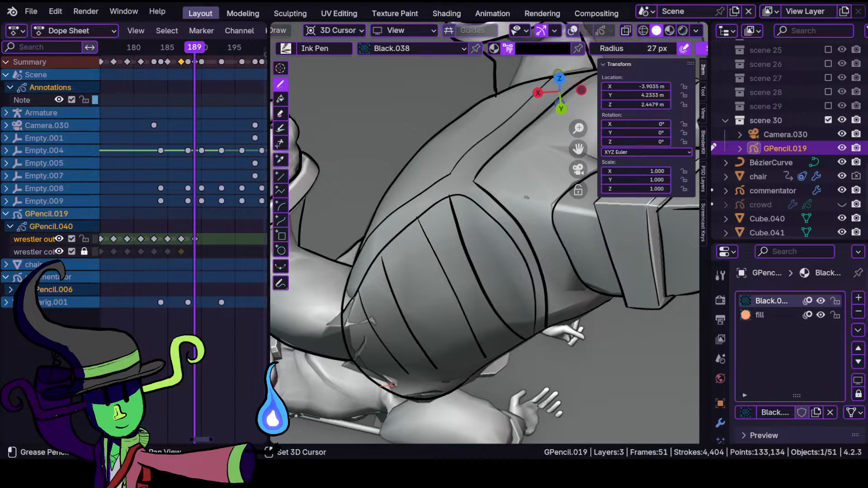
left_click_drag(446, 369, 512, 355)
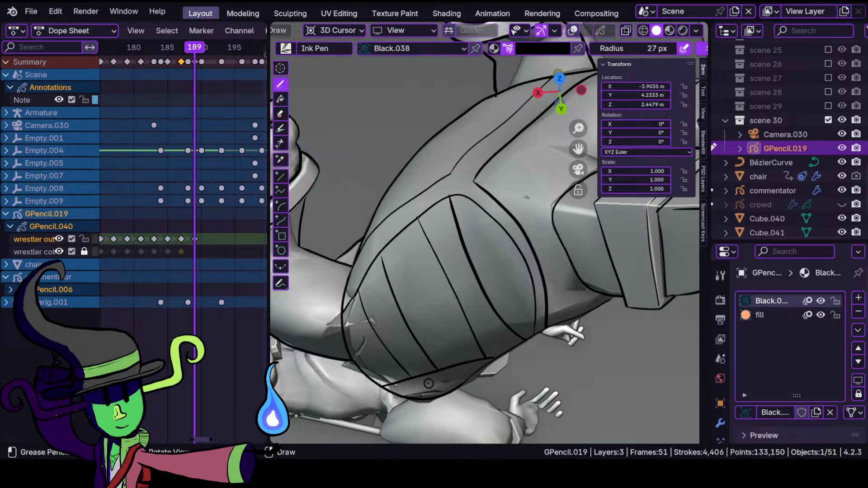
left_click_drag(392, 391, 495, 367, "shift")
- Review the isolated line art through the camera by playing and scrubbing the neighbouring frames, ending at frame 189
middle_click_drag(457, 245, 445, 348, "ctrl")
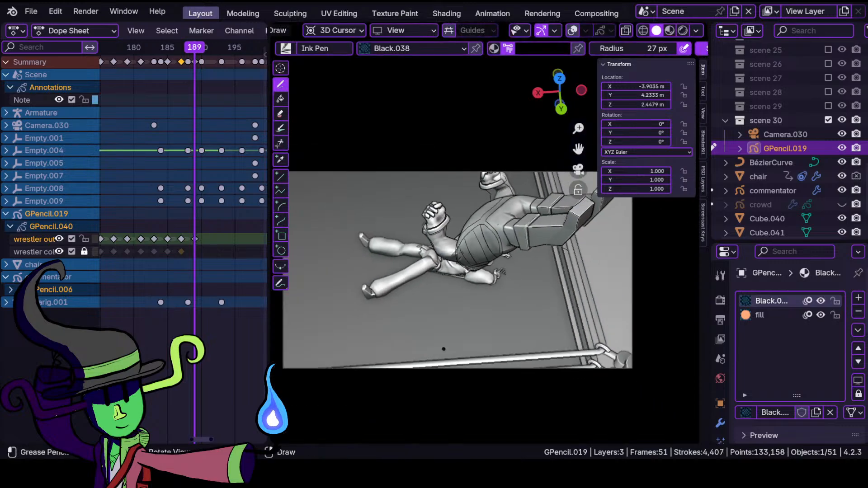
key("KP_0")
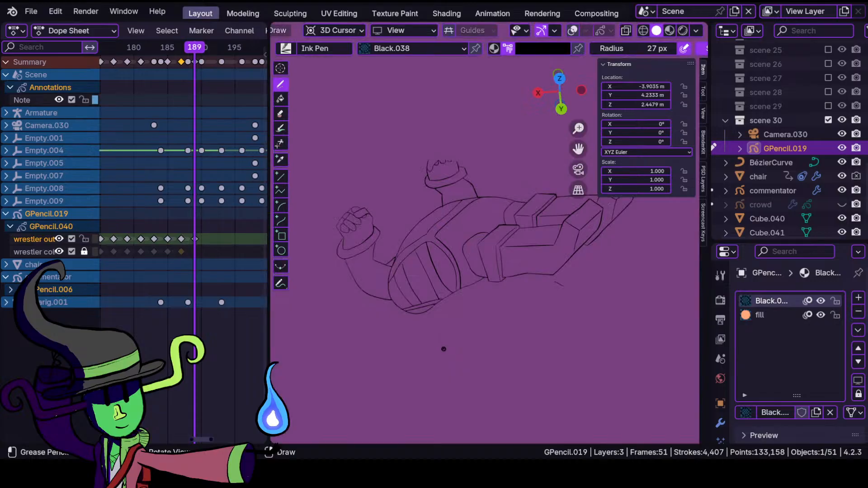
key("KP_0")
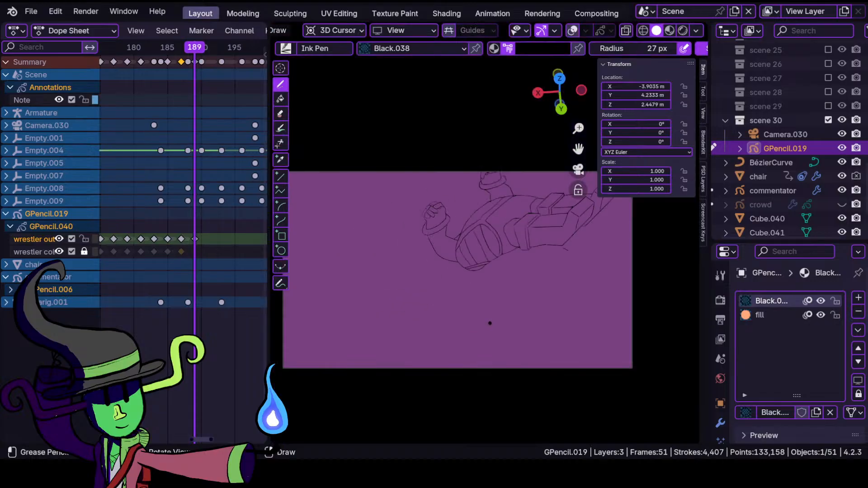
key("space")
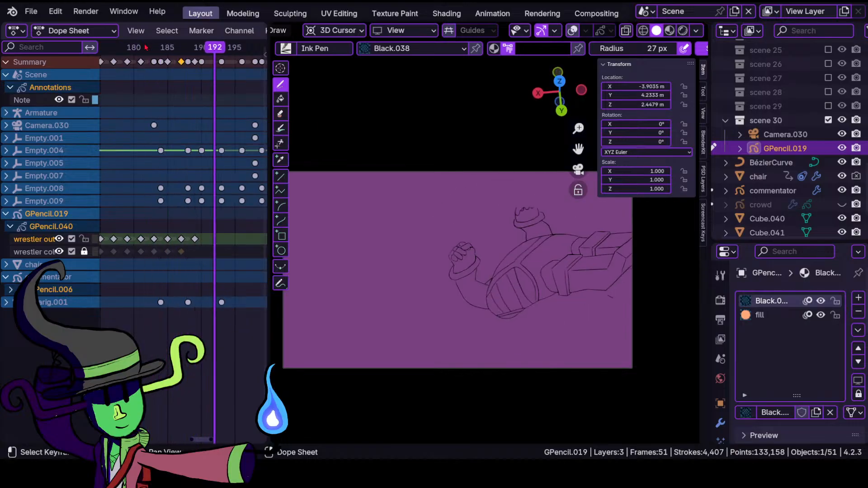
mouse_move(198, 52)
left_mouse_down()
mouse_move(181, 59)
mouse_move(203, 62)
left_mouse_up()
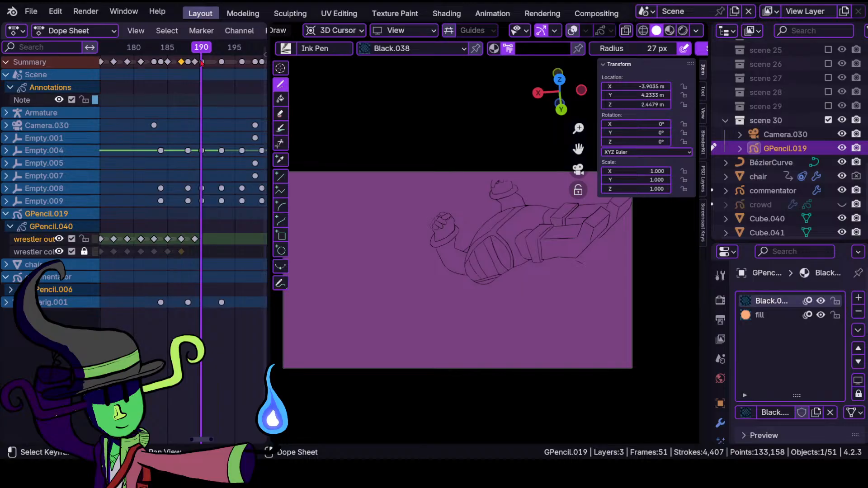
left_click_drag(202, 63, 198, 63)
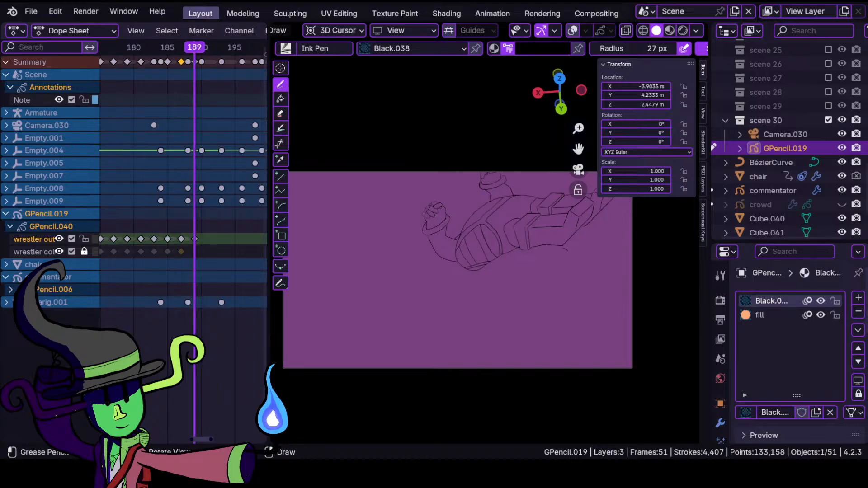
- Turn off Passepartout for the camera view
scroll(719, 357, "down", 4)
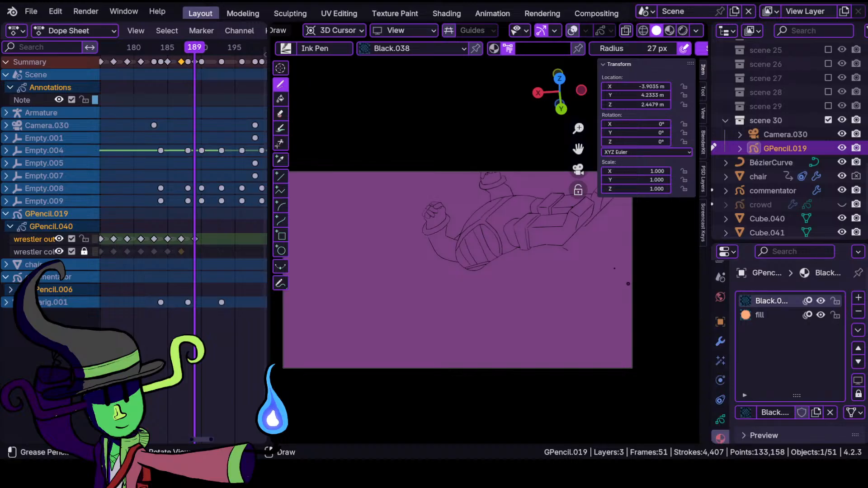
left_click(704, 92)
left_click(703, 68)
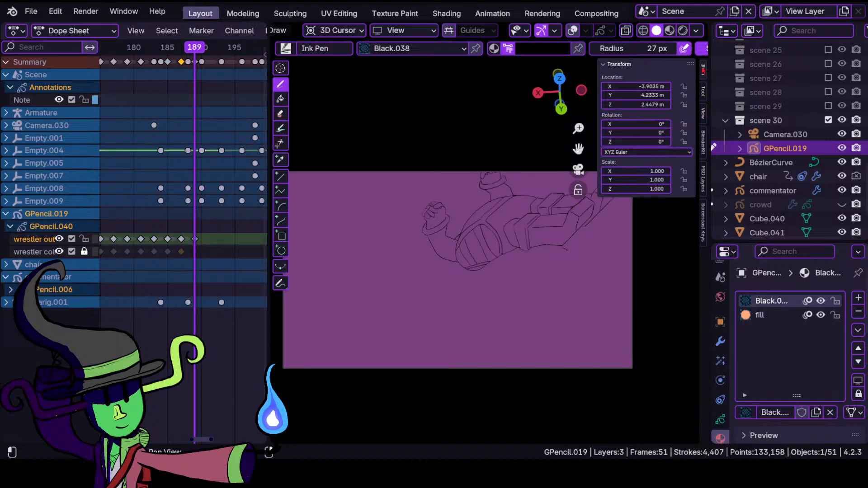
left_click(702, 114)
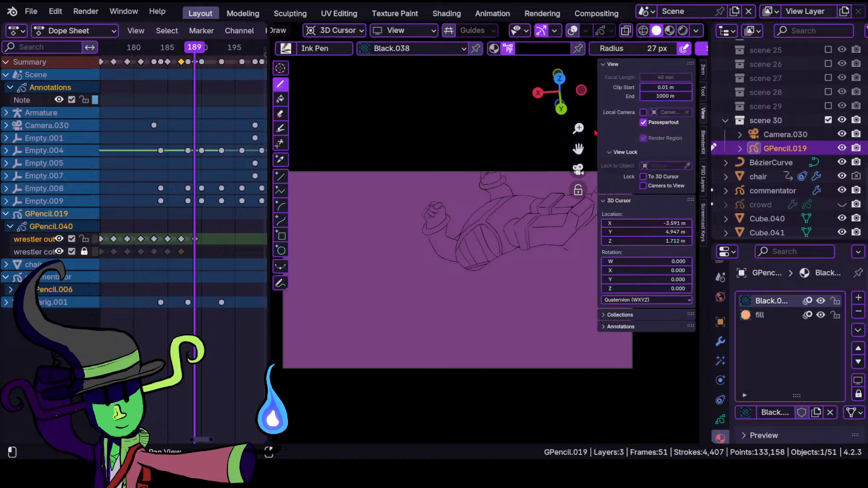
left_click(660, 123)
- Examine the isolated frame 189 ink drawing with overlays shown and hidden, looking for missing lines around the fists and torso
key("shift+alt+z")
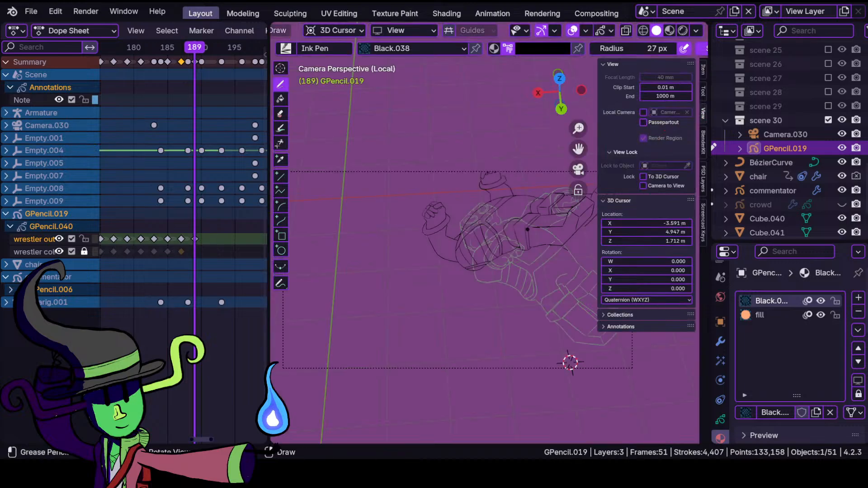
middle_click(527, 229)
scroll(527, 229, "up", 4)
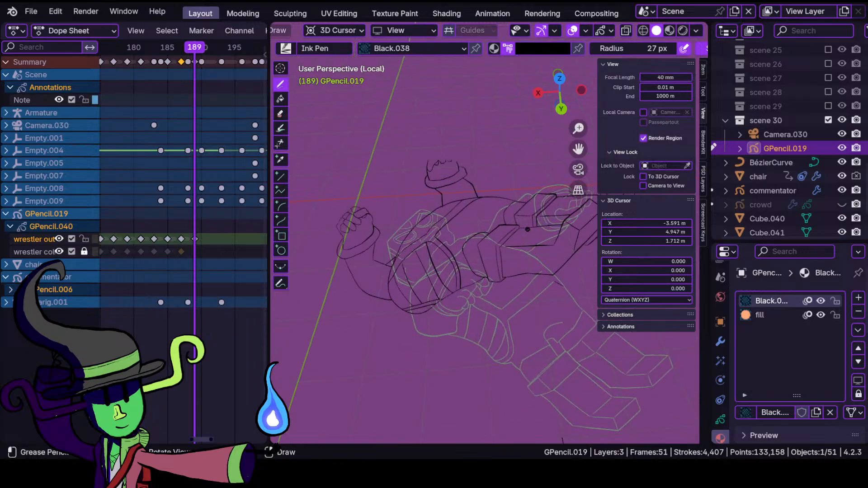
key("KP_0")
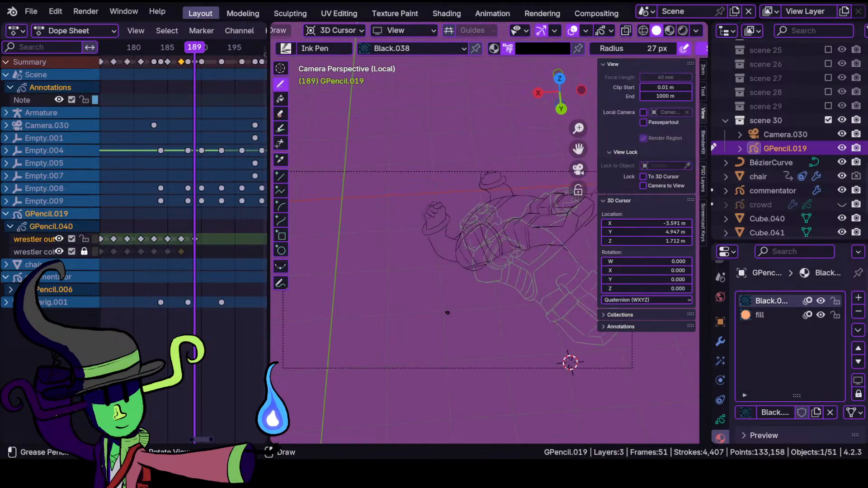
key("shift+alt+z")
key("shift+alt+z")
key("shift+alt+z")
middle_click_drag(471, 268, 478, 201, "ctrl")
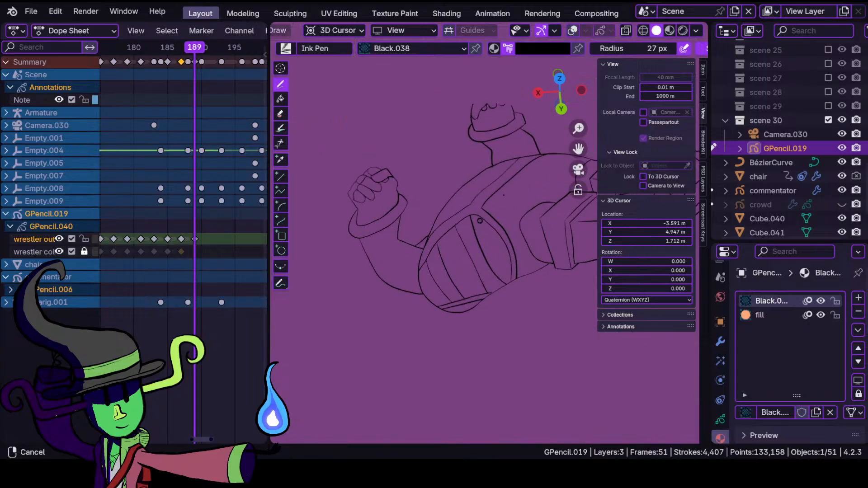
middle_click_drag(466, 165, 417, 316, "shift")
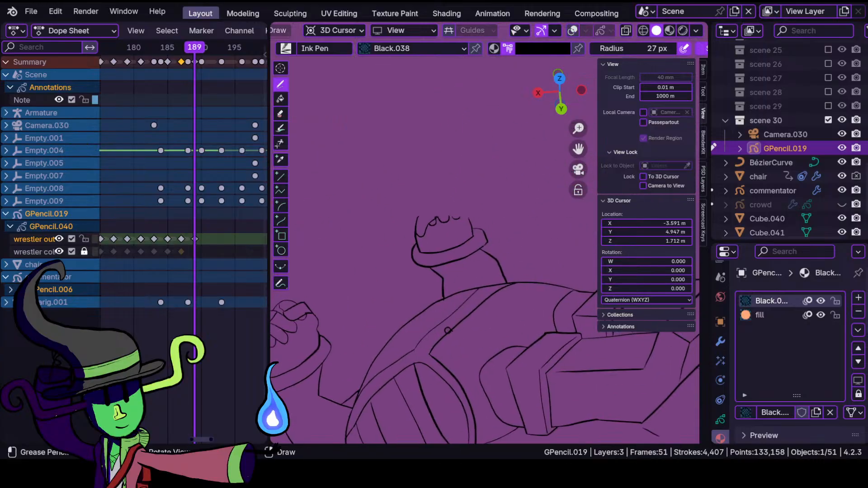
- Bring back the full scene and ink the upper contour of the far fist's thumb and the side of the finger beside it
key("KP_0")
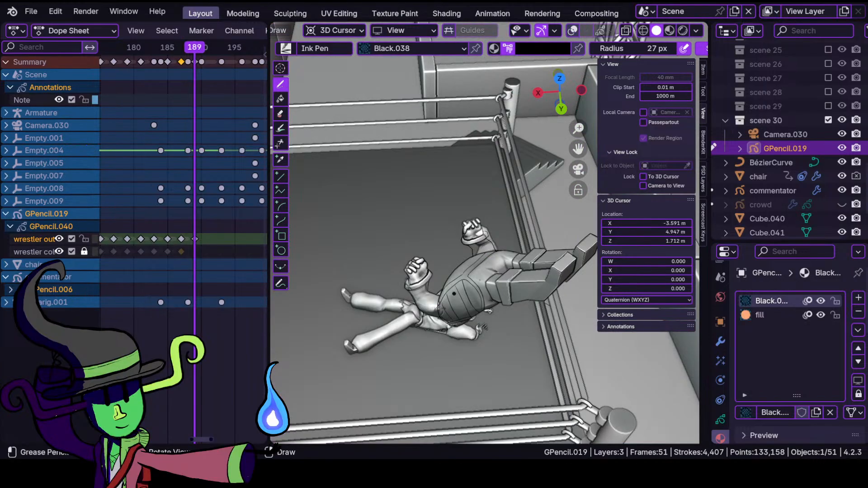
key("KP_0")
key("KP_0")
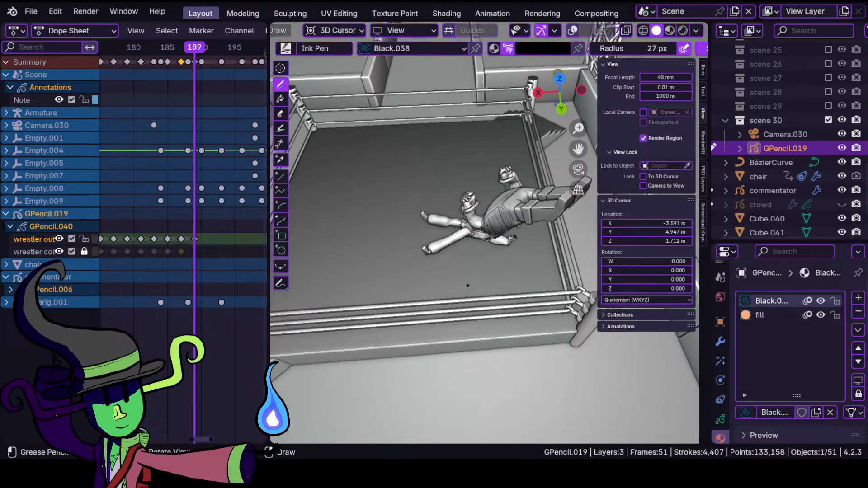
middle_click_drag(464, 279, 485, 146, "ctrl")
middle_click_drag(409, 219, 471, 311, "shift")
middle_click_drag(452, 275, 422, 246, "ctrl")
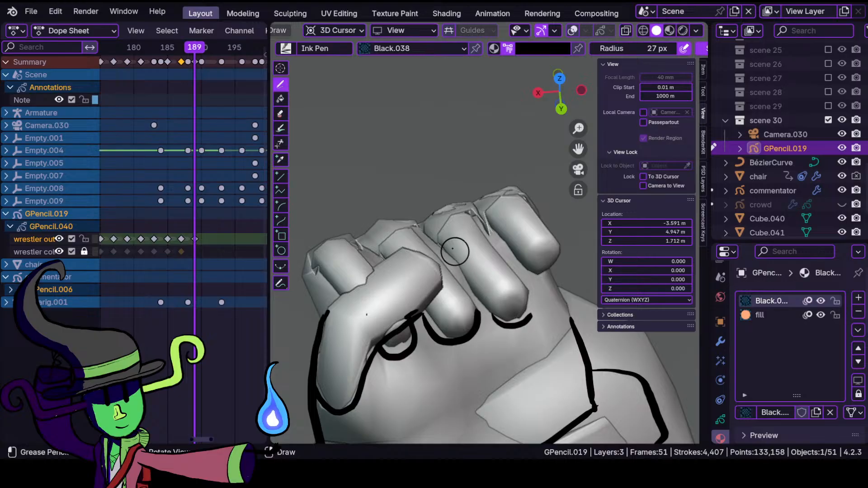
mouse_move(328, 311)
left_mouse_down()
mouse_move(397, 254)
mouse_move(432, 256)
mouse_move(434, 305)
left_mouse_up()
mouse_move(412, 225)
left_mouse_down()
mouse_move(457, 275)
mouse_move(481, 323)
left_mouse_up()
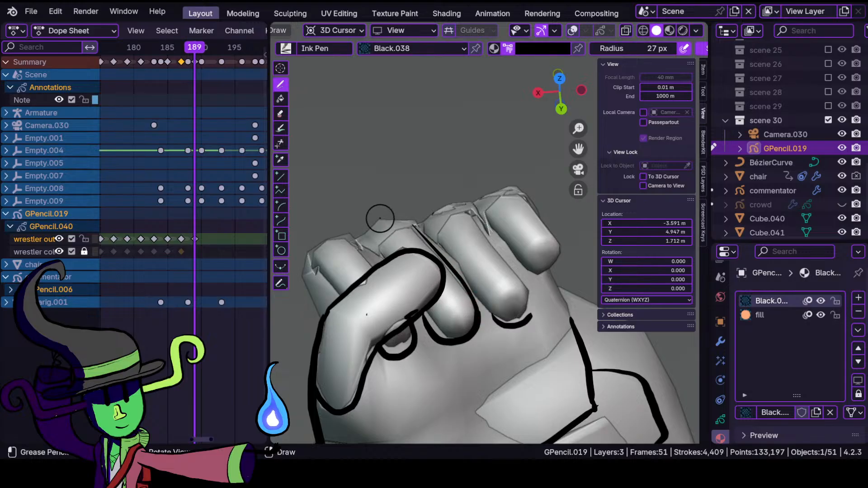
- Outline the outermost finger behind the far fist's thumb, over its knuckle and down both sides
mouse_move(349, 227)
middle_mouse_down()
mouse_move(391, 208)
mouse_move(397, 215)
middle_mouse_up()
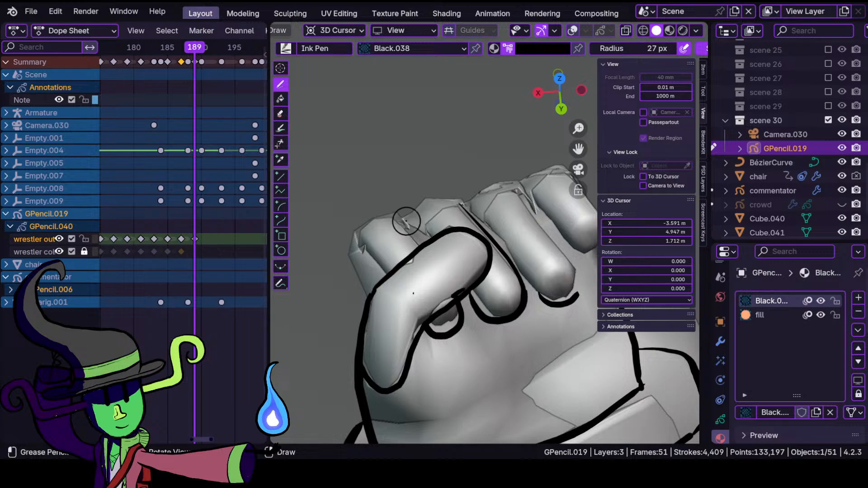
left_click_drag(402, 220, 417, 248)
left_click_drag(362, 236, 375, 261)
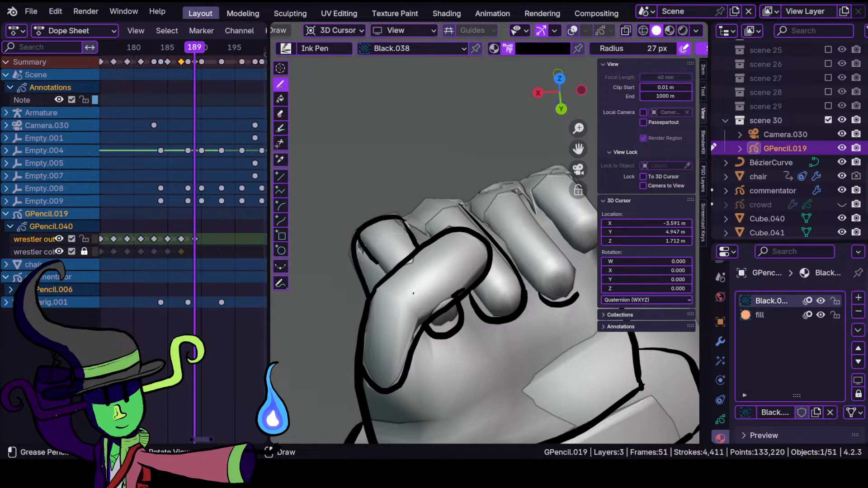
- Ink the upper edge of the finger behind the far fist's thumb and outline the neighbouring finger over its knuckle
mouse_move(404, 220)
left_mouse_down()
mouse_move(432, 200)
mouse_move(474, 212)
mouse_move(430, 221)
mouse_move(428, 231)
mouse_move(412, 224)
left_mouse_up()
middle_click_drag(511, 183, 427, 235, "shift")
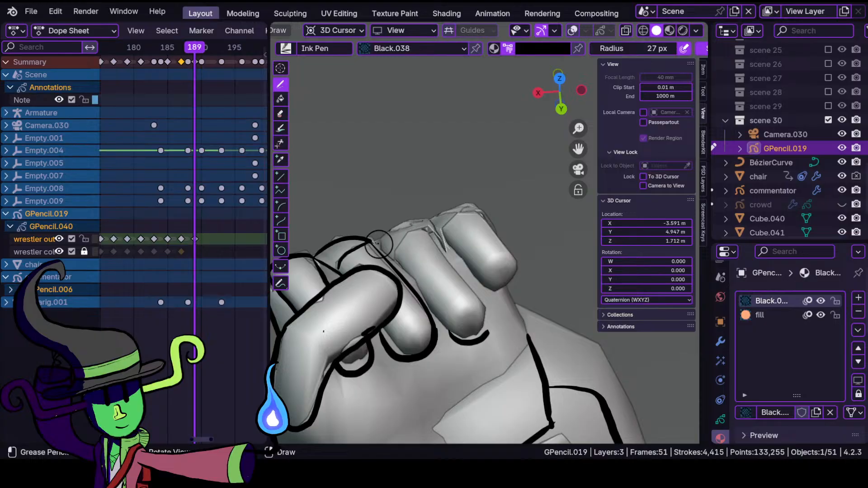
mouse_move(385, 233)
left_mouse_down("shift")
mouse_move(421, 221)
mouse_move(444, 247)
mouse_move(485, 310)
mouse_move(491, 333)
mouse_move(479, 348)
mouse_move(445, 328)
mouse_move(395, 268)
mouse_move(397, 247)
left_mouse_up("shift")
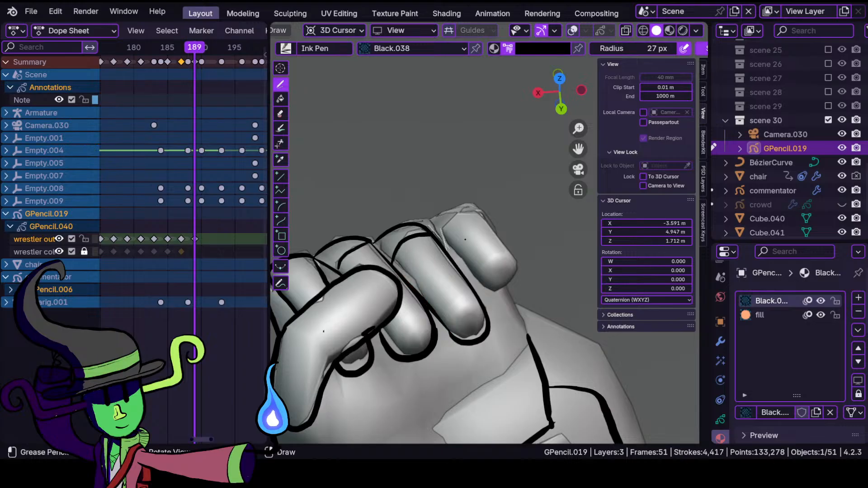
- Outline the last finger of the far fist and ink the hand's edge down to the wrist cuff
mouse_move(425, 222)
left_mouse_down("shift")
mouse_move(441, 209)
mouse_move(484, 206)
mouse_move(520, 265)
mouse_move(504, 301)
mouse_move(442, 250)
mouse_move(458, 219)
mouse_move(483, 214)
left_mouse_up("shift")
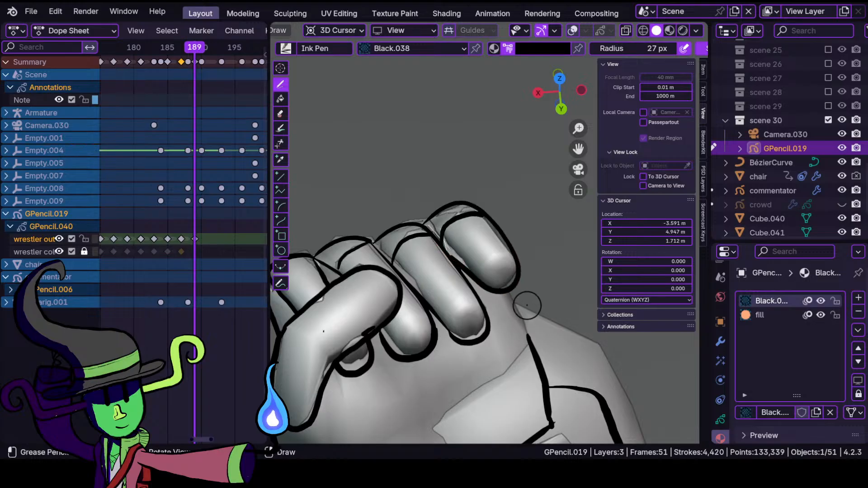
left_click_drag(508, 295, 540, 362, "shift")
middle_click_drag(538, 361, 519, 427, "ctrl")
middle_click_drag(494, 362, 502, 414, "ctrl")
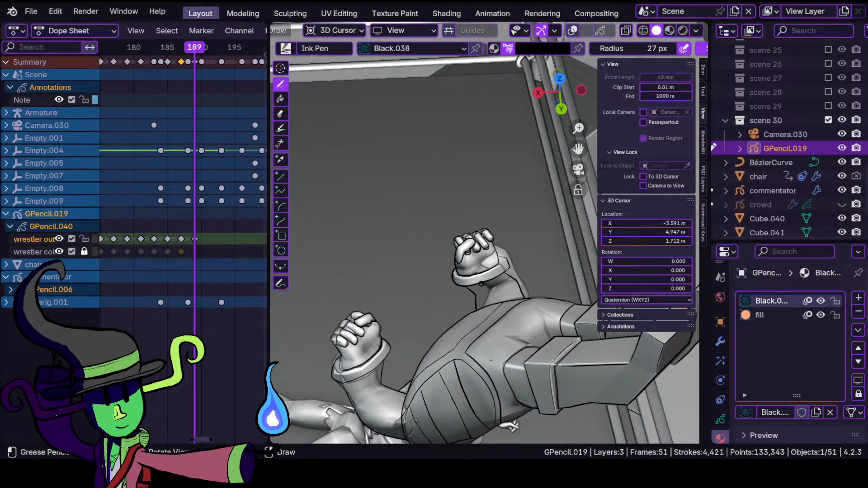
- Isolate the frame 189 drawing and examine its line work in and out of the camera view
key("KP_0")
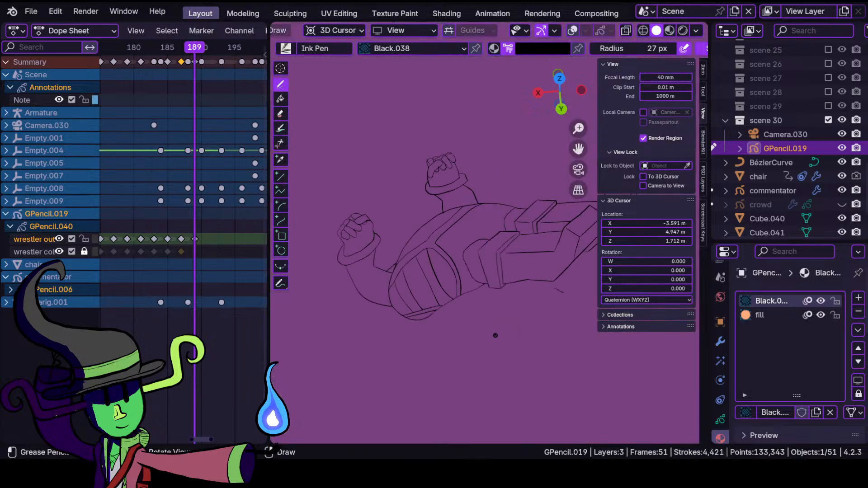
scroll(498, 280, "down", 3)
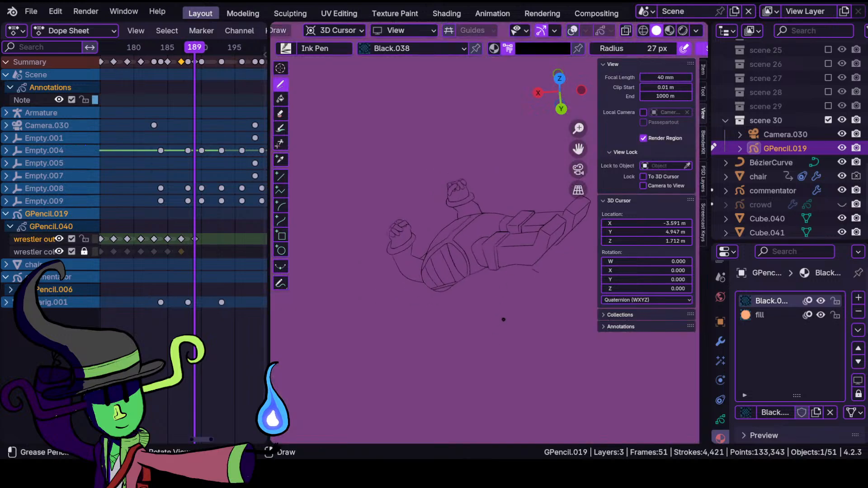
key("KP_0")
middle_click_drag(506, 276, 423, 325, "ctrl")
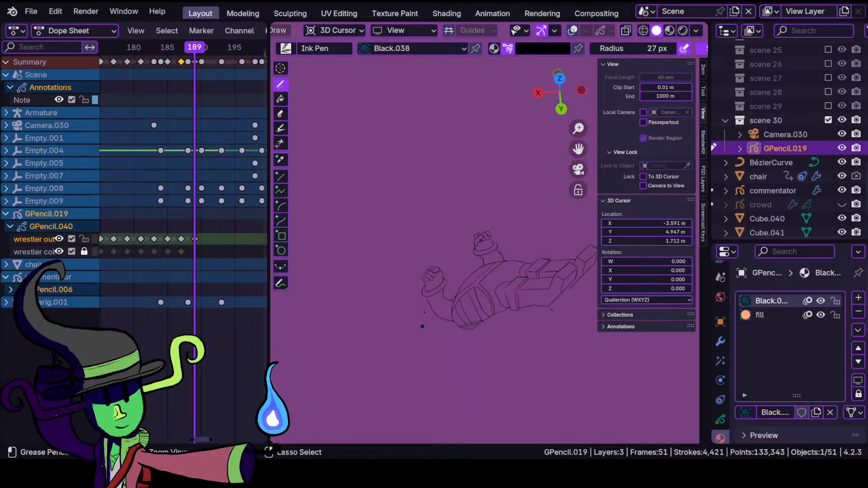
middle_click_drag(487, 243, 397, 258, "shift")
key("KP_0")
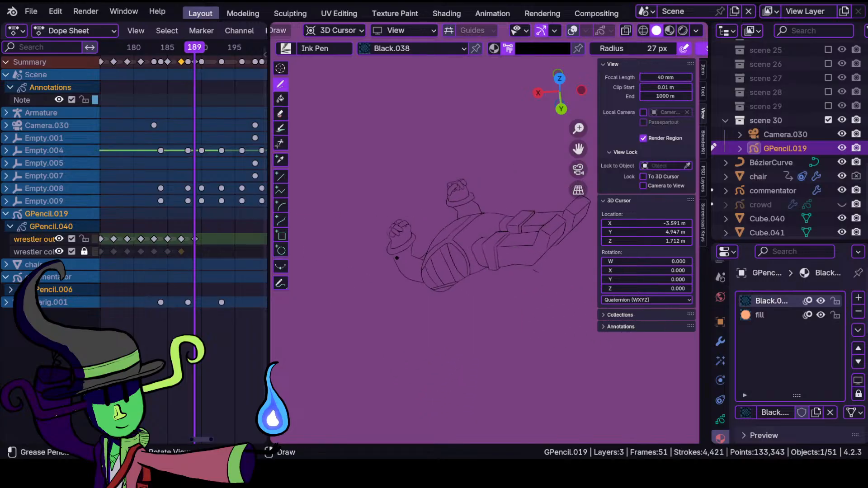
- Turn Passepartout back on for the camera view
key("KP_0")
key("KP_0")
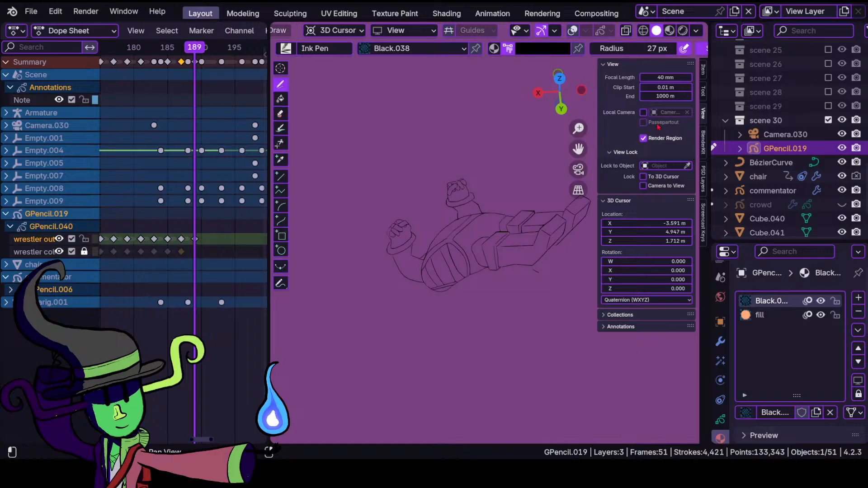
key("KP_0")
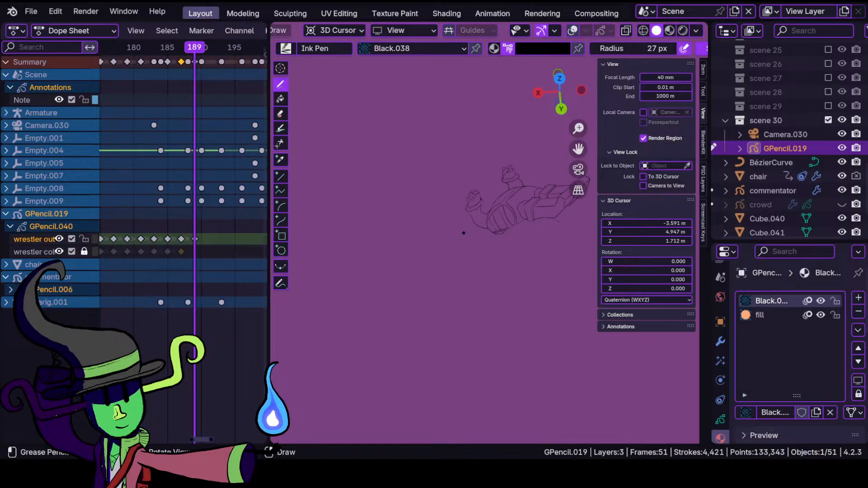
scroll(406, 253, "down", 2)
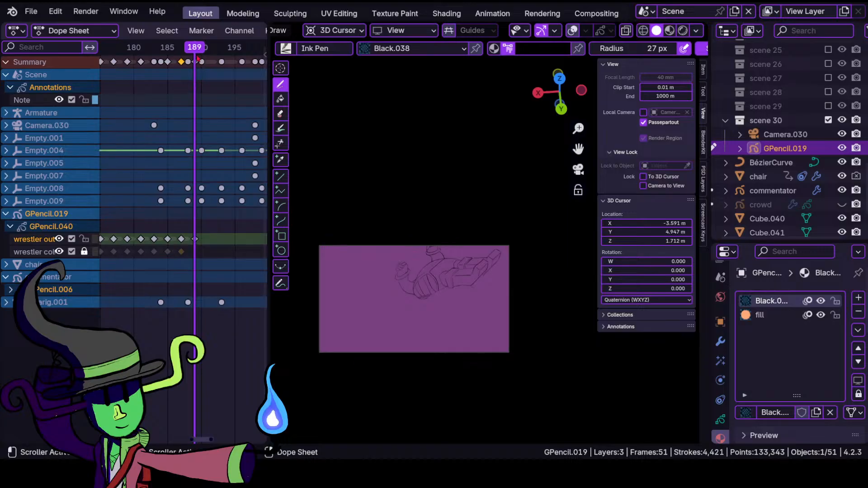
- Check frame 189 against the preceding frames, delete the stray stroke below the wrestler's leg and return to Draw Mode
left_click_drag(198, 58, 184, 59)
left_click_drag(184, 59, 193, 62)
scroll(468, 352, "up", 4)
mouse_move(469, 353)
middle_mouse_down("shift")
mouse_move(467, 311)
mouse_move(460, 274)
mouse_move(452, 273)
middle_mouse_up("shift")
key("Tab")
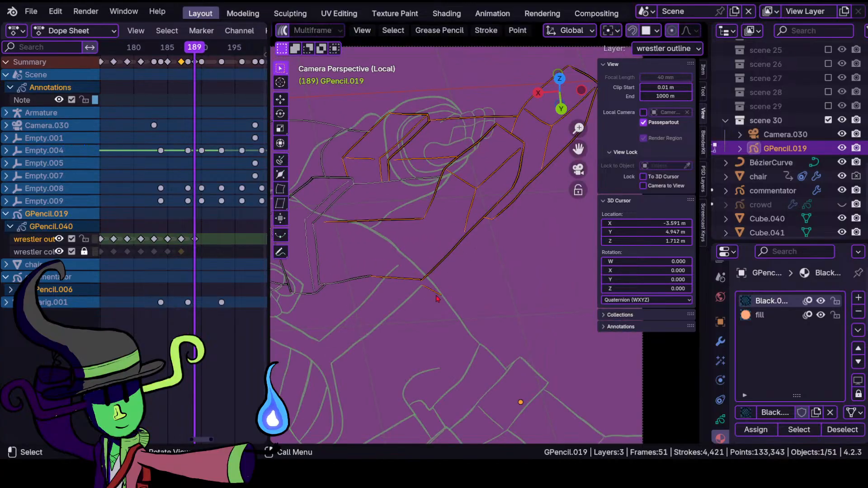
key("x")
left_click(441, 294)
scroll(442, 334, "down", 5)
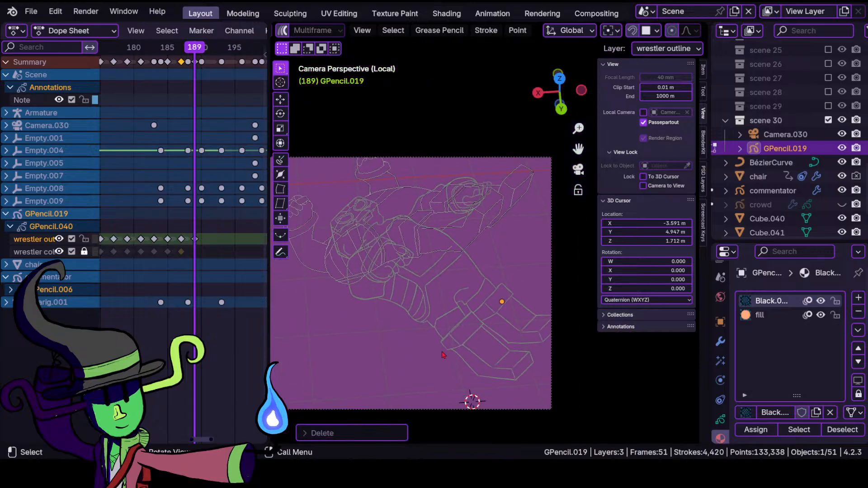
key("Tab")
- Bring back the full scene and play the animation from frame 120 to review the wrestler's motion
scroll(433, 329, "down", 3)
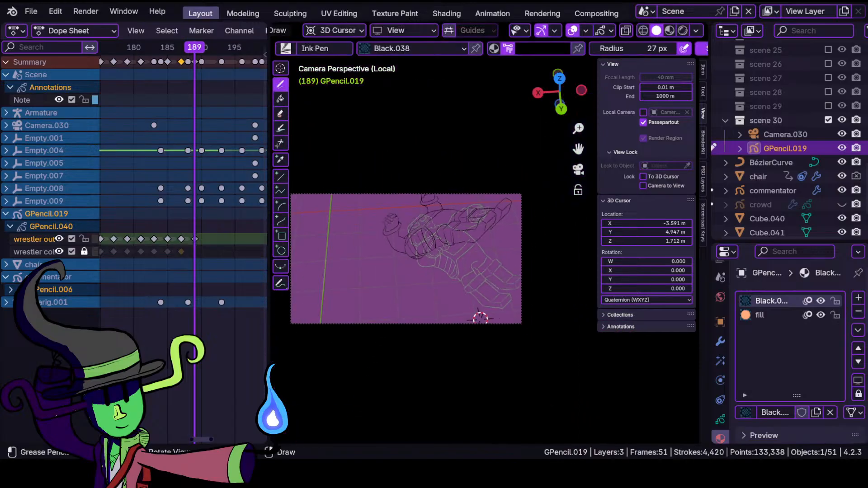
scroll(153, 166, "down", 5)
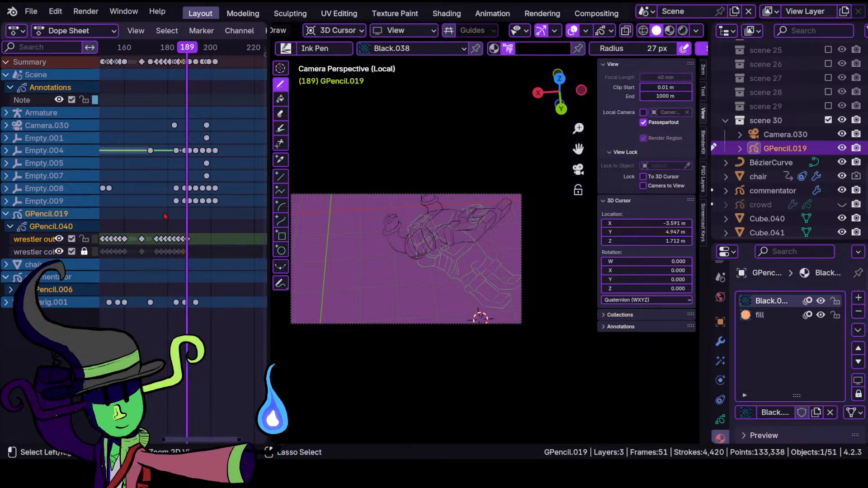
left_click(130, 51)
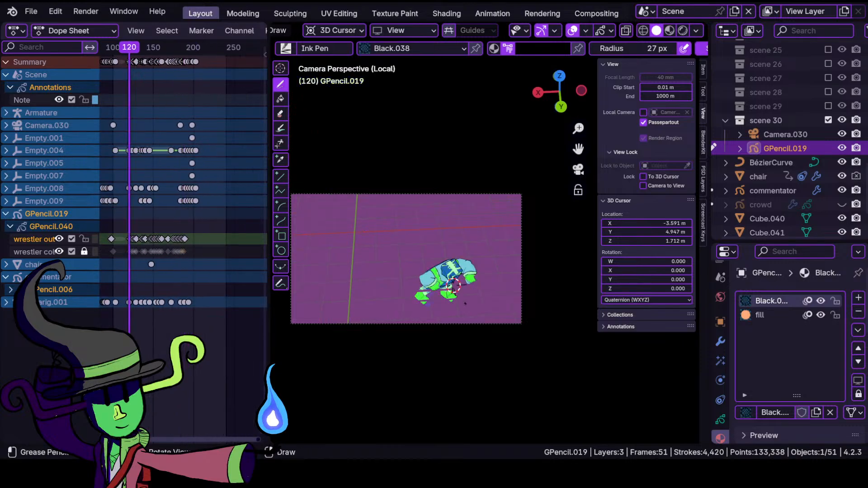
scroll(444, 315, "up", 2)
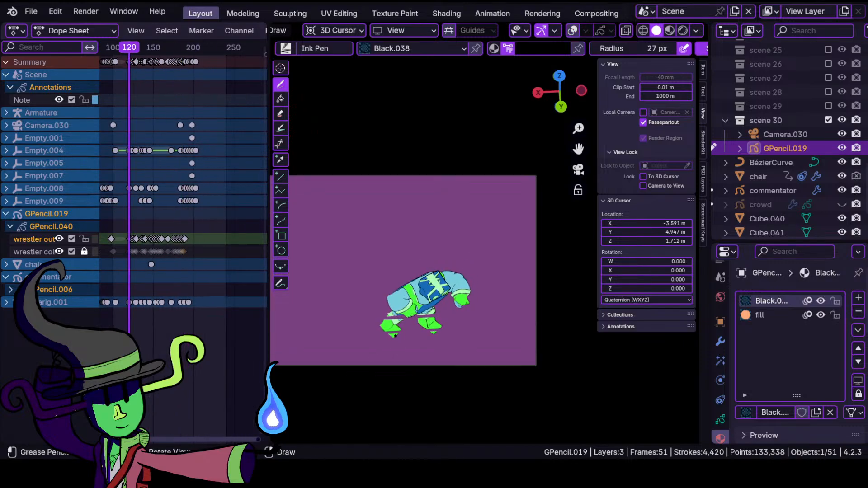
scroll(786, 135, "up", 6)
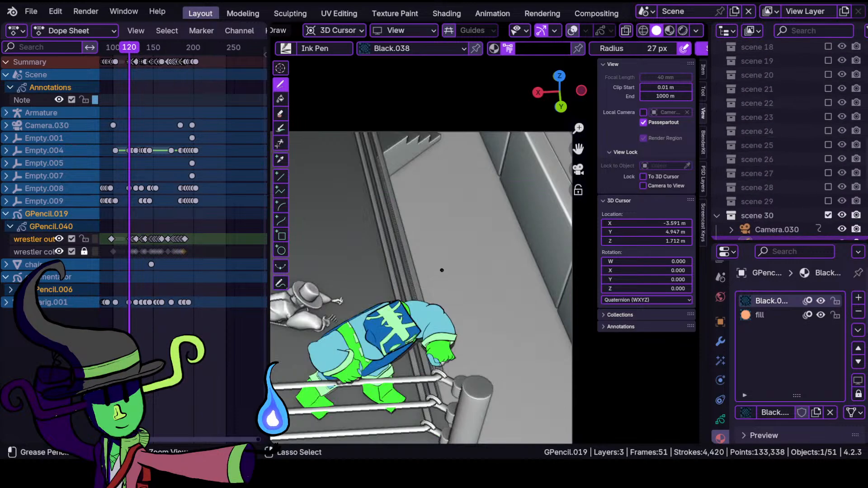
middle_click_drag(440, 271, 448, 321, "ctrl")
middle_click_drag(412, 342, 468, 319, "shift")
key("space")
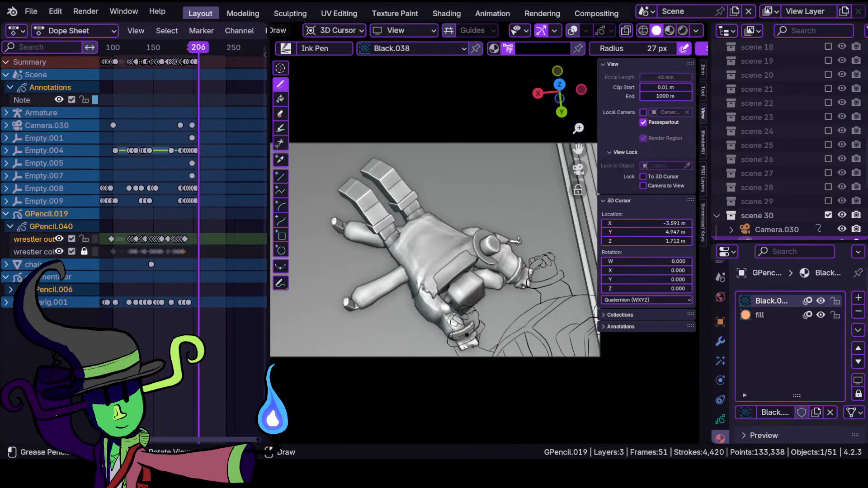
- Go to frame 191 and insert a blank Grease Pencil keyframe on the wrestler outline layer
middle_click_drag(183, 224, 231, 249, "ctrl")
left_click(205, 46)
left_click_drag(205, 48, 222, 50)
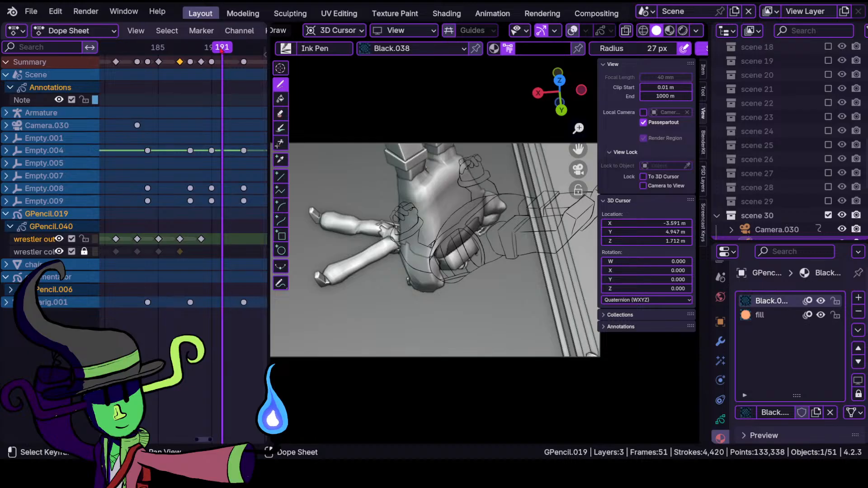
key("i")
left_click(504, 230)
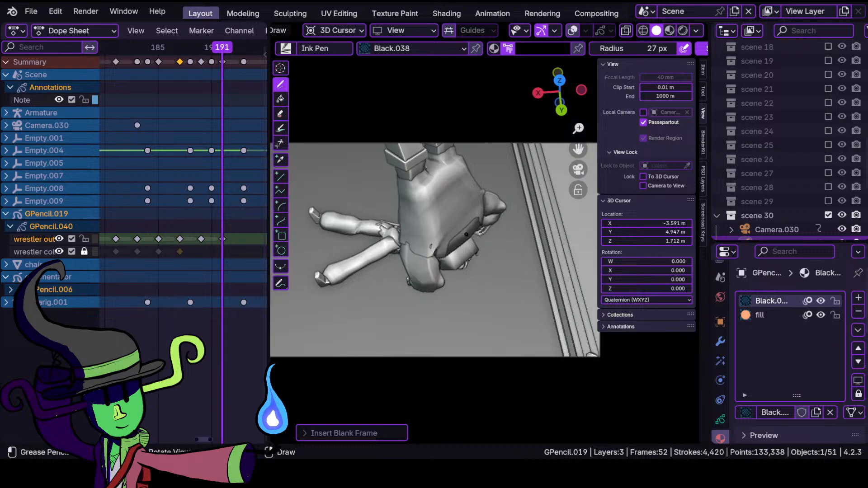
- Ink the outer edges of the wrestler's boxy head at frame 191 and the crease across its near end
scroll(407, 30, "up", 8)
left_click(338, 30)
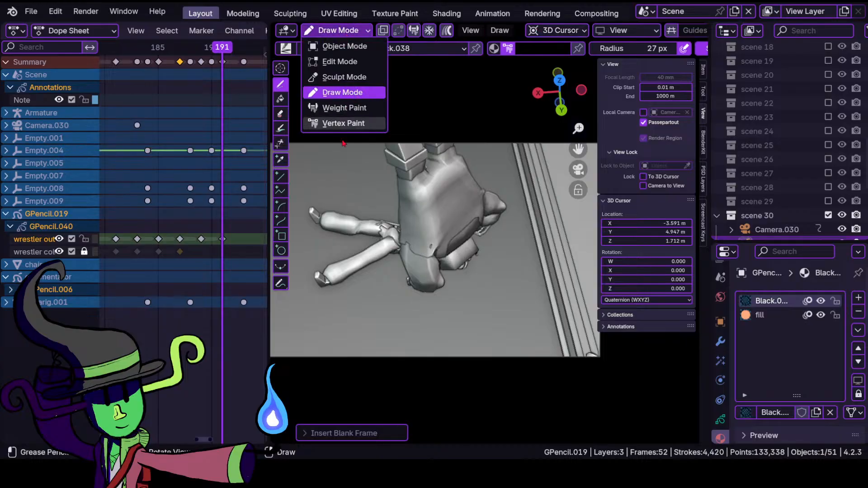
scroll(413, 221, "up", 6)
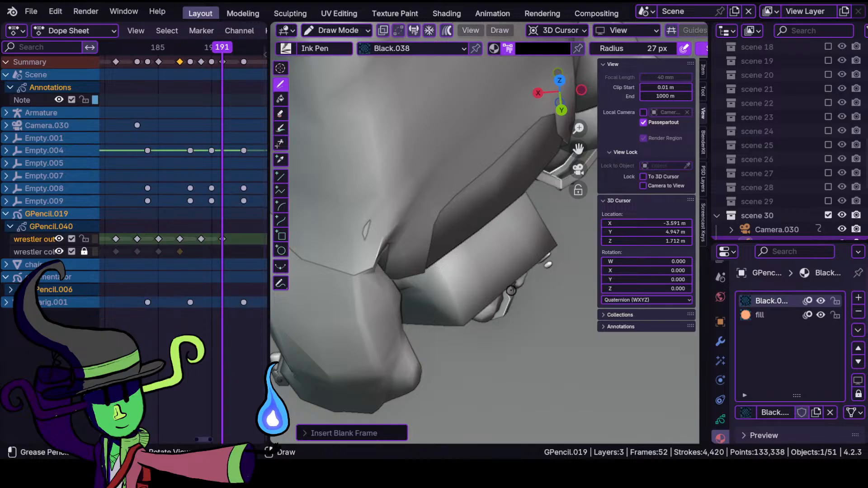
mouse_move(397, 285)
left_mouse_down()
mouse_move(402, 329)
mouse_move(480, 321)
mouse_move(566, 237)
mouse_move(557, 244)
mouse_move(515, 170)
left_mouse_up()
mouse_move(511, 195)
middle_mouse_down("ctrl")
mouse_move(495, 305)
mouse_move(472, 213)
middle_mouse_up("ctrl")
left_click_drag(441, 336, 411, 272)
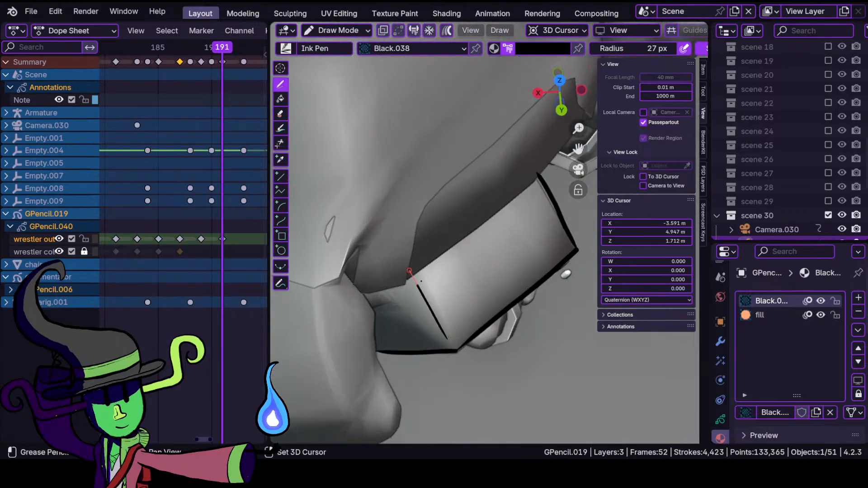
mouse_move(422, 273)
middle_mouse_down("ctrl")
mouse_move(435, 371)
mouse_move(423, 315)
middle_mouse_up("ctrl")
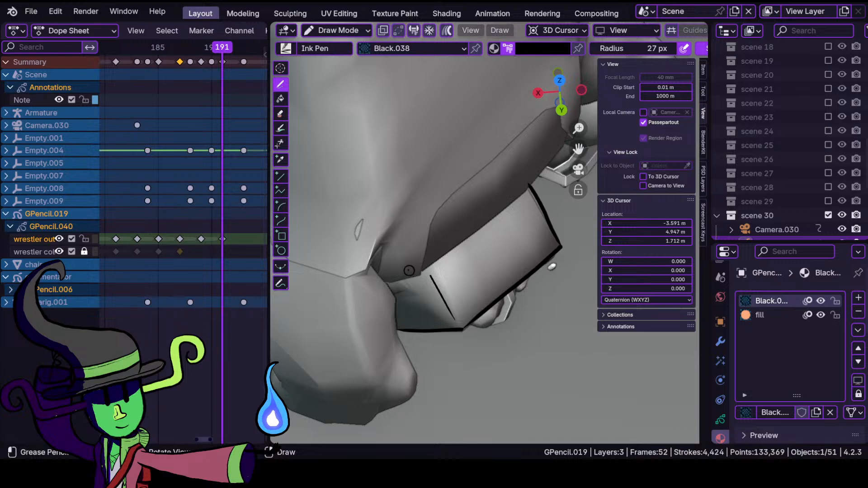
- Switch the viewport to rendered shading and ink the head's long upper edge where it meets the neck
scroll(619, 31, "down", 5)
left_click(683, 30)
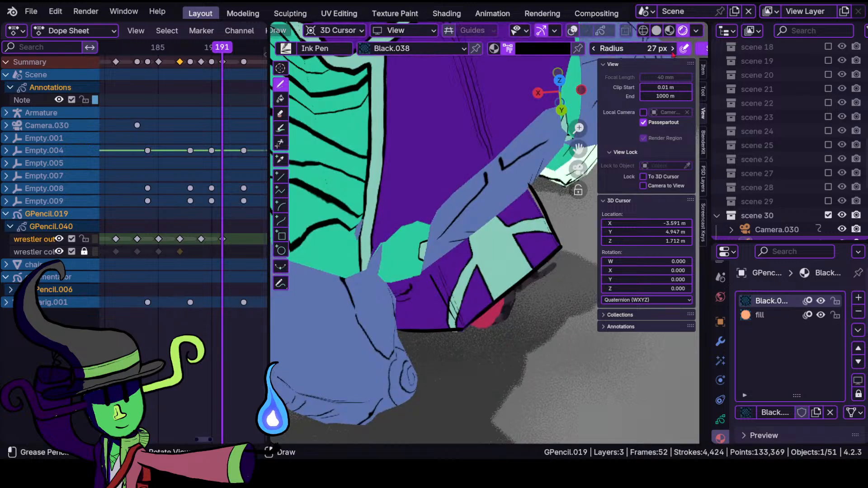
mouse_move(456, 183)
middle_mouse_down("ctrl")
mouse_move(413, 312)
mouse_move(491, 172)
middle_mouse_up("ctrl")
mouse_move(477, 208)
middle_mouse_down("shift")
mouse_move(413, 234)
mouse_move(416, 277)
mouse_move(402, 240)
middle_mouse_up("shift")
middle_click_drag(342, 277, 421, 248, "shift")
mouse_move(370, 292)
left_mouse_down()
mouse_move(448, 253)
mouse_move(564, 153)
left_mouse_up()
middle_click_drag(526, 203, 510, 165, "ctrl")
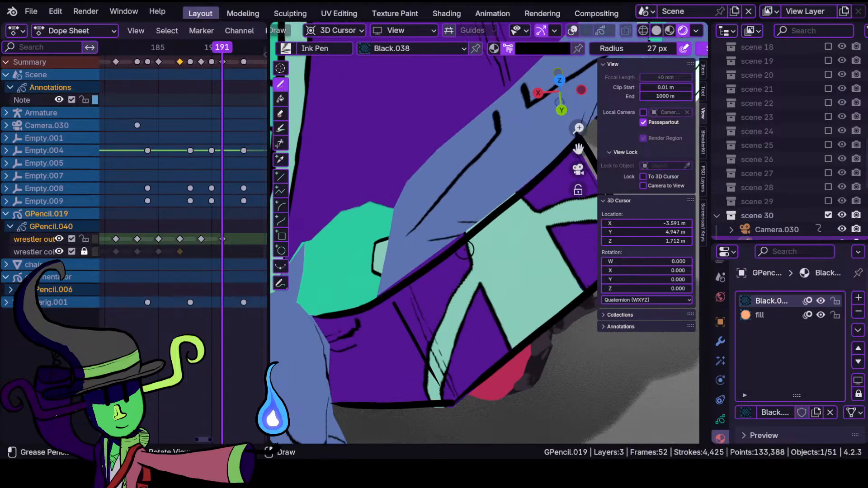
- Trace the curved mask stripe at the head's near end and both side edges of the wide light-green band
left_click_drag(461, 292, 436, 335)
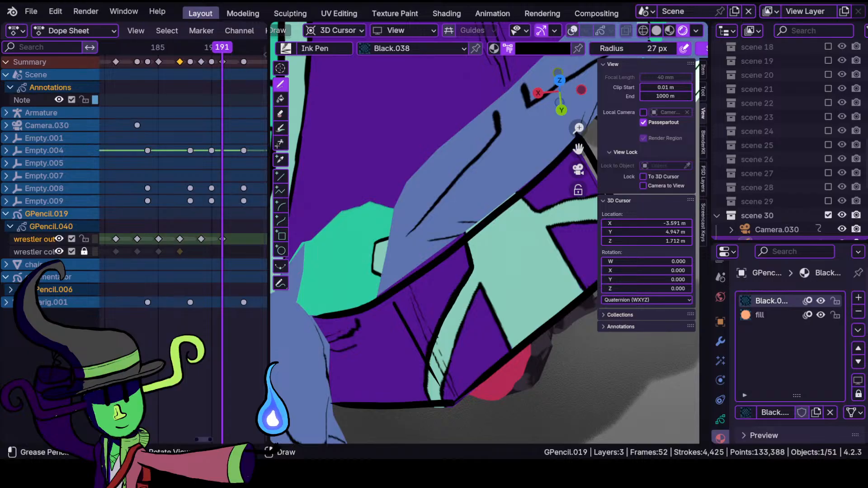
mouse_move(480, 282)
left_mouse_down()
mouse_move(449, 357)
mouse_move(426, 367)
left_mouse_up()
left_click_drag(480, 284, 493, 309)
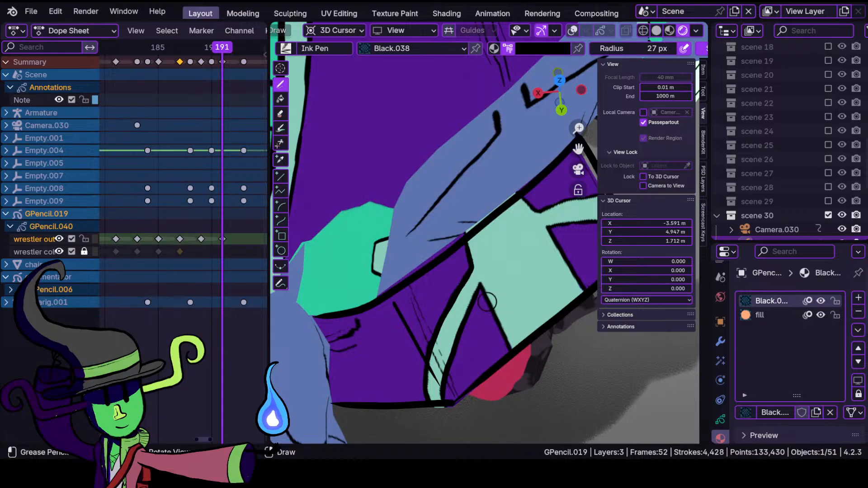
left_click_drag(548, 228, 582, 292)
- Trace the upper and lower edges of the mask stripe at the head's far end
middle_click_drag(583, 251, 506, 285, "shift")
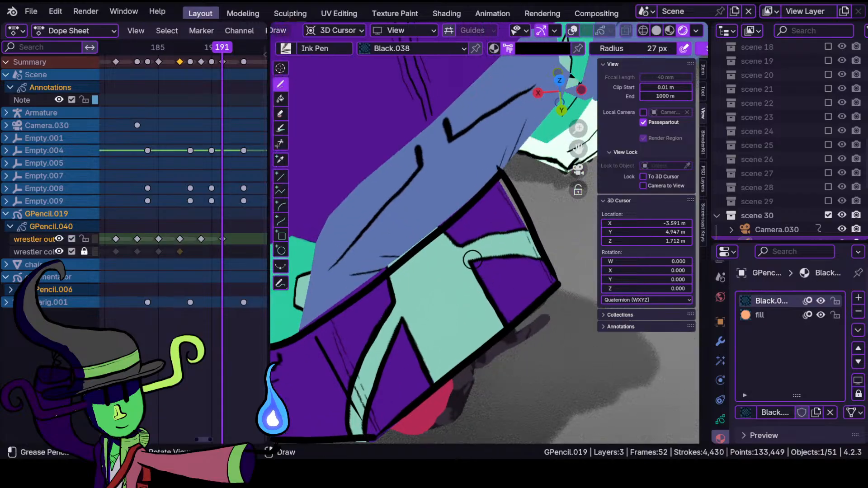
left_click_drag(472, 262, 544, 259)
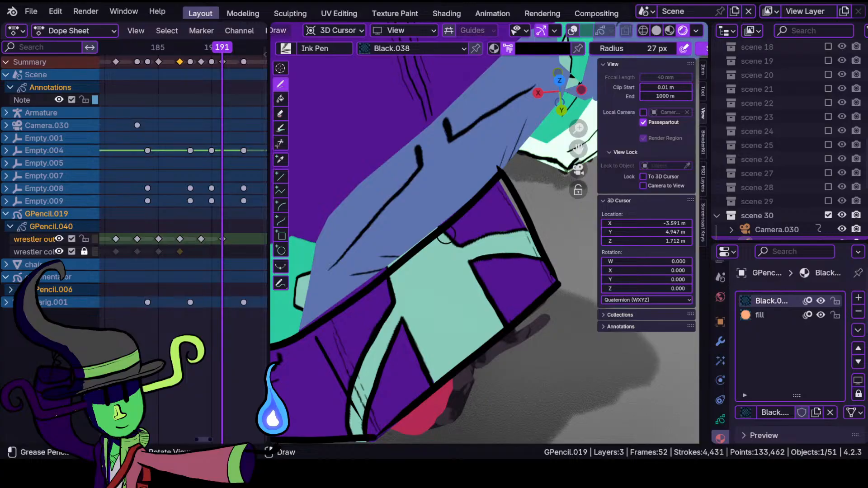
left_click_drag(462, 246, 532, 231)
mouse_move(475, 176)
middle_mouse_down("ctrl")
mouse_move(446, 290)
mouse_move(486, 230)
middle_mouse_up("ctrl")
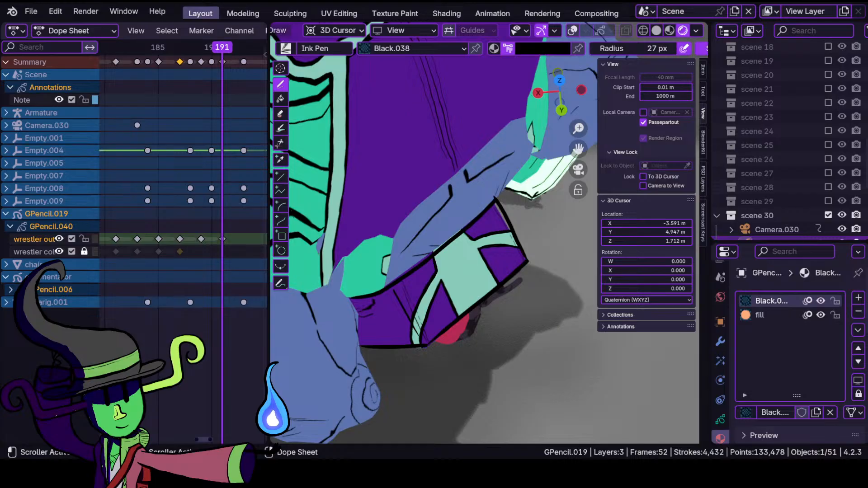
mouse_move(473, 270)
middle_mouse_down("ctrl")
mouse_move(490, 222)
mouse_move(470, 266)
middle_mouse_up("ctrl")
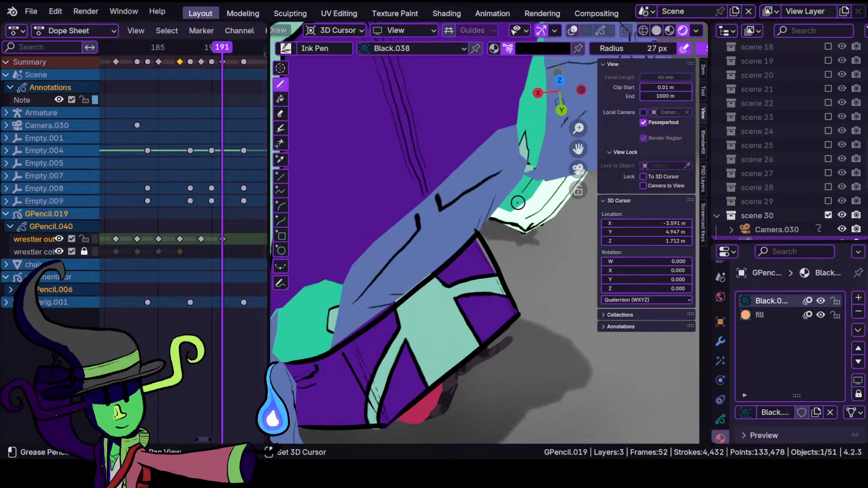
- Ink the body contour from the head's far corner up along the torso, switching the viewport to solid shading
middle_click_drag(518, 204, 505, 260, "shift")
left_click_drag(463, 285, 519, 211, "shift")
mouse_move(518, 213)
middle_mouse_down("ctrl")
mouse_move(512, 280)
mouse_move(465, 227)
mouse_move(484, 183)
middle_mouse_up("ctrl")
left_click(656, 30)
middle_click_drag(510, 180, 460, 265, "shift")
mouse_move(473, 78)
left_mouse_down("shift")
mouse_move(486, 174)
mouse_move(483, 269)
mouse_move(446, 340)
left_mouse_up("shift")
mouse_move(425, 289)
middle_mouse_down("ctrl")
mouse_move(387, 342)
mouse_move(455, 262)
mouse_move(459, 203)
middle_mouse_up("ctrl")
middle_click_drag(459, 204, 388, 304, "shift")
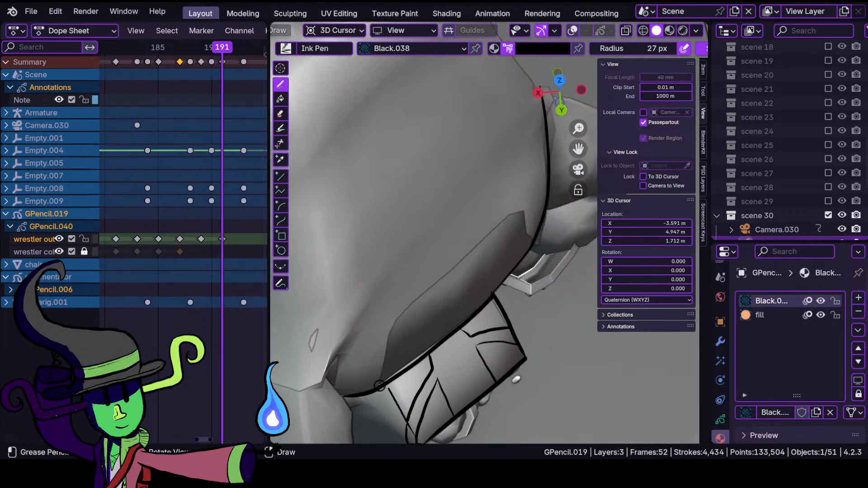
- Outline the dark neckline patch above the head, up its near side and along its upper edge
left_click_drag(379, 383, 389, 331)
left_click_drag(415, 297, 504, 221)
mouse_move(409, 294)
middle_mouse_down("ctrl")
mouse_move(391, 352)
mouse_move(432, 322)
mouse_move(439, 263)
mouse_move(405, 305)
mouse_move(442, 297)
middle_mouse_up("ctrl")
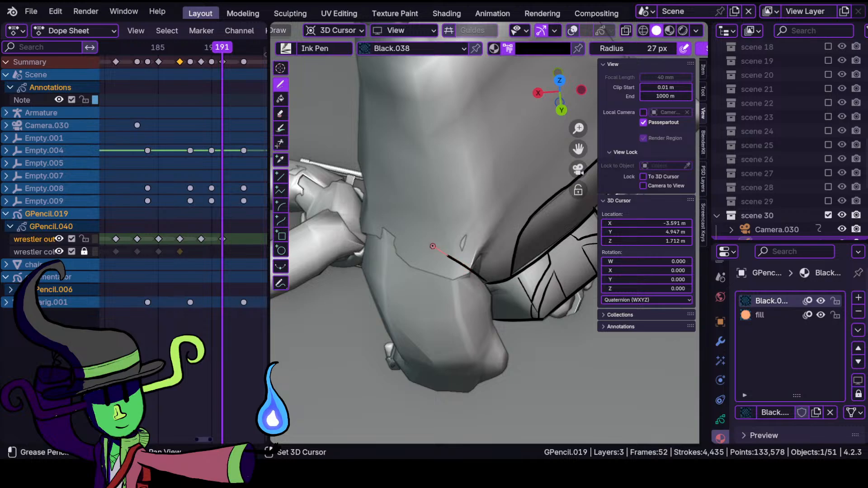
- Complete the ink contour along the torso's near side and lower edge, between the near arm and the dark neckline patch
left_click_drag(355, 221, 363, 224)
mouse_move(457, 231)
middle_mouse_down("ctrl")
mouse_move(456, 307)
mouse_move(429, 218)
mouse_move(445, 272)
mouse_move(442, 224)
middle_mouse_up("ctrl")
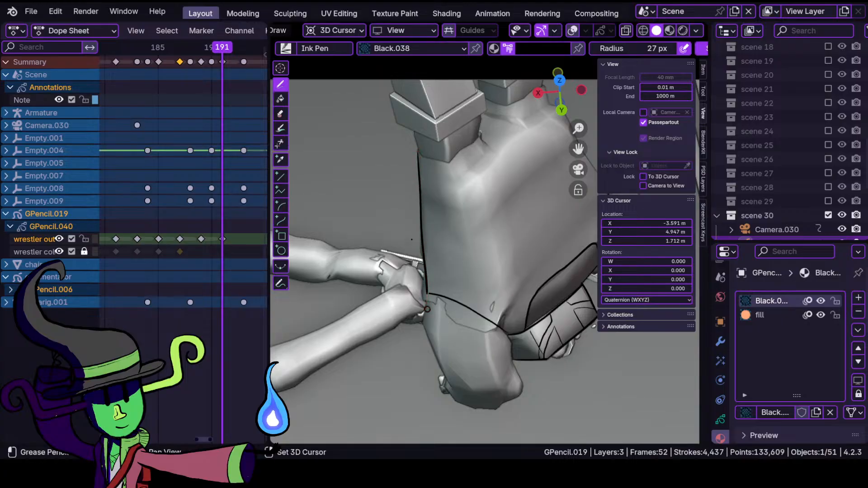
left_click_drag(427, 309, 427, 310, "shift")
middle_click_drag(427, 311, 425, 361, "ctrl")
mouse_move(224, 55)
left_mouse_down()
mouse_move(259, 55)
mouse_move(200, 60)
mouse_move(234, 63)
mouse_move(201, 62)
mouse_move(225, 62)
left_mouse_up()
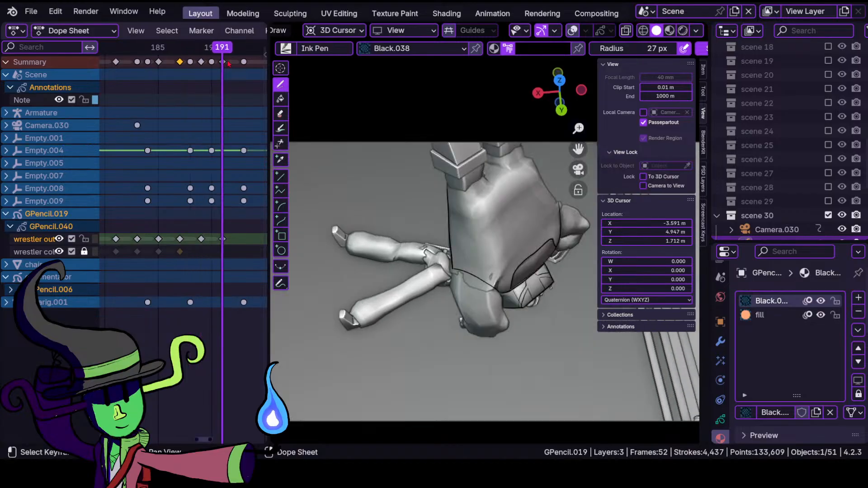
mouse_move(499, 230)
middle_mouse_down("ctrl")
mouse_move(484, 271)
mouse_move(440, 320)
mouse_move(444, 214)
middle_mouse_up("ctrl")
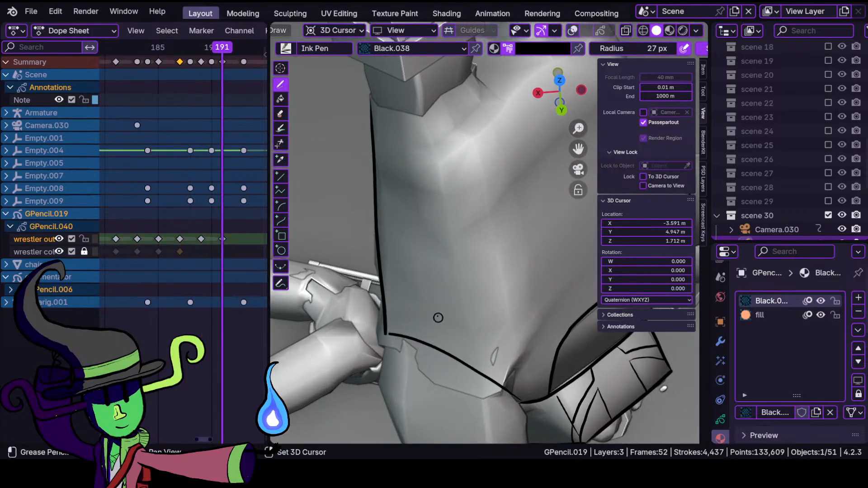
- Outline the near arm below the torso, covering its outer side, rounded lower end, small hand and inner edge
mouse_move(374, 221)
left_mouse_down()
mouse_move(364, 277)
mouse_move(411, 400)
left_mouse_up()
middle_click_drag(410, 400, 360, 229, "shift")
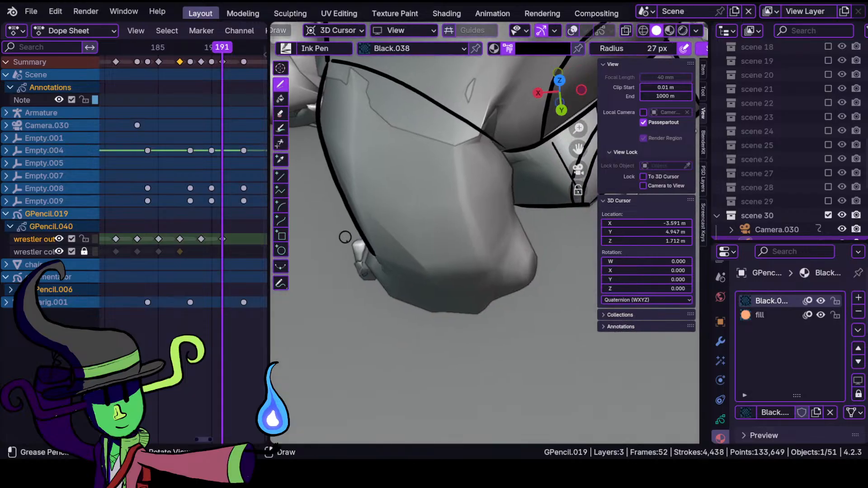
mouse_move(367, 250)
left_mouse_down()
mouse_move(385, 295)
mouse_move(435, 319)
left_mouse_up()
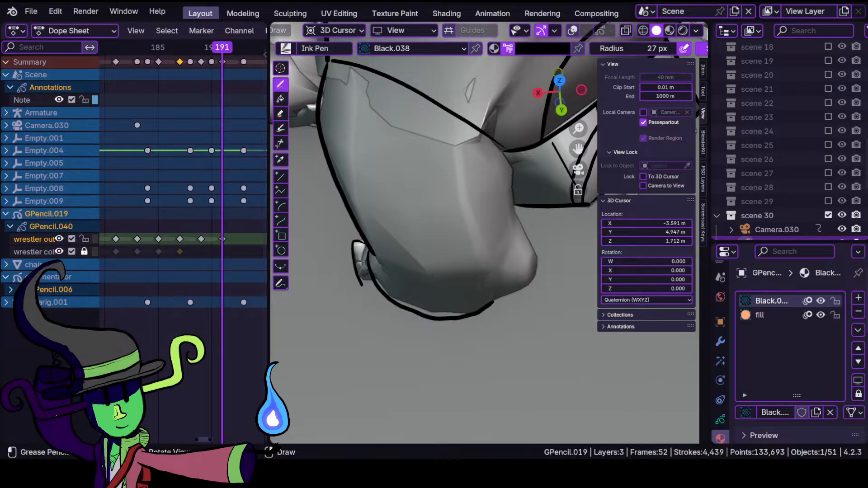
left_click_drag(365, 261, 357, 269)
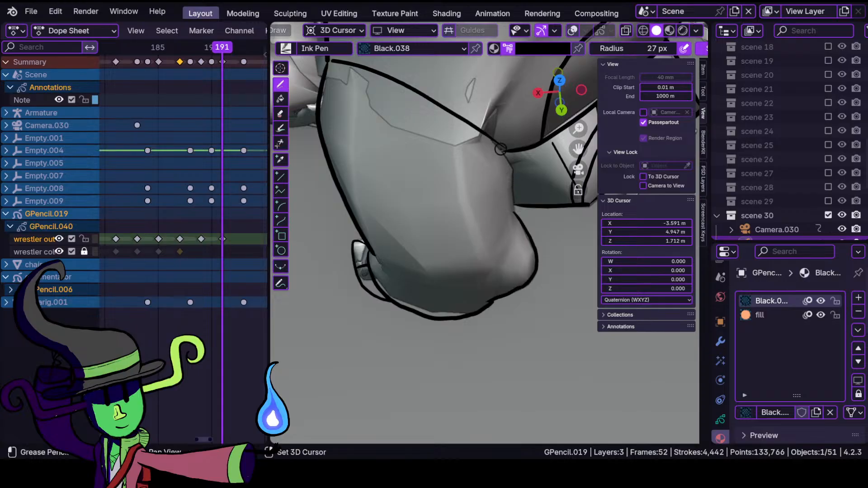
mouse_move(500, 148)
left_mouse_down("shift")
mouse_move(517, 206)
mouse_move(514, 229)
left_mouse_up("shift")
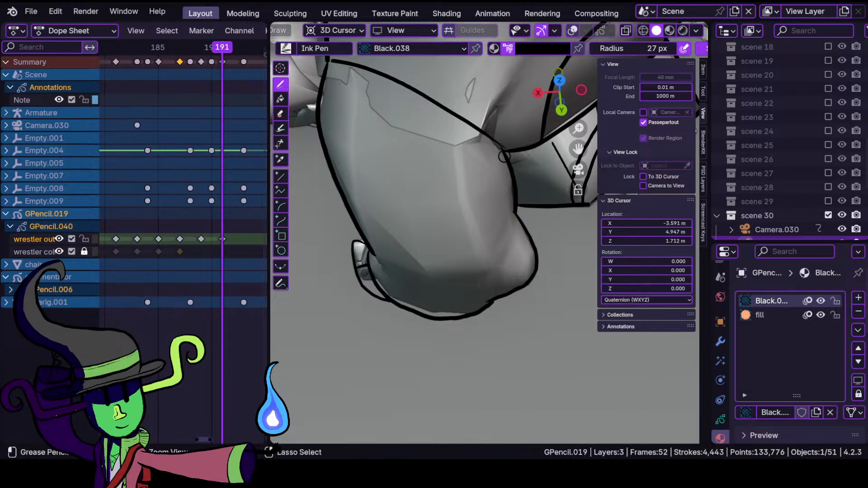
- Trace the far arm's underside and the small curved piece beneath it
middle_click_drag(508, 222, 504, 289, "ctrl")
mouse_move(538, 172)
middle_mouse_down("shift")
mouse_move(434, 294)
mouse_move(438, 245)
mouse_move(501, 171)
middle_mouse_up("shift")
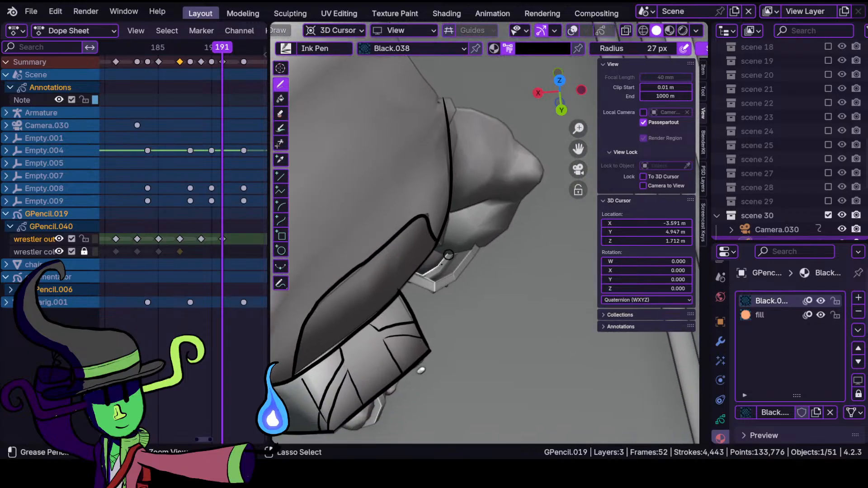
middle_click_drag(469, 262, 461, 217, "ctrl")
mouse_move(386, 287)
left_mouse_down("shift")
mouse_move(438, 289)
mouse_move(540, 178)
left_mouse_up("shift")
mouse_move(381, 301)
left_mouse_down("shift")
mouse_move(413, 316)
mouse_move(454, 287)
mouse_move(482, 236)
left_mouse_up("shift")
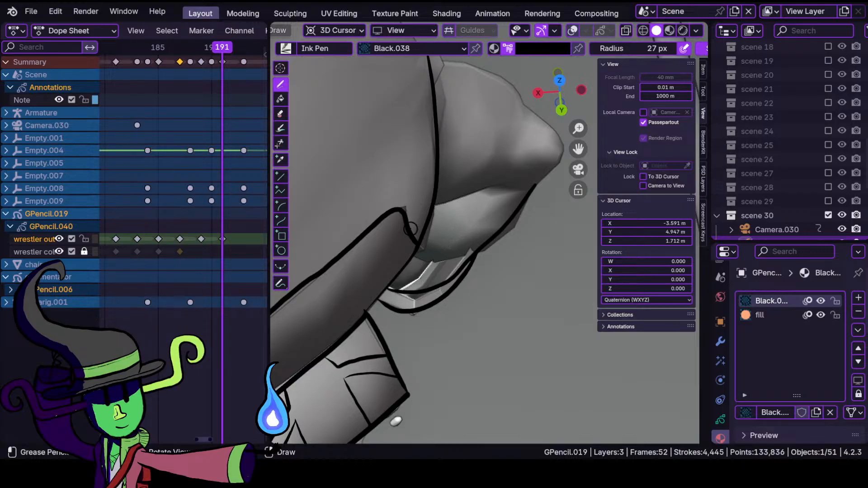
- Ink the far arm's upper contour and carry it around the pointed tip to its underside line
middle_click_drag(466, 250, 495, 267)
mouse_move(501, 201)
middle_mouse_down("shift")
mouse_move(494, 286)
mouse_move(485, 266)
middle_mouse_up("shift")
mouse_move(428, 187)
left_mouse_down()
mouse_move(476, 195)
mouse_move(511, 225)
mouse_move(544, 279)
left_mouse_up()
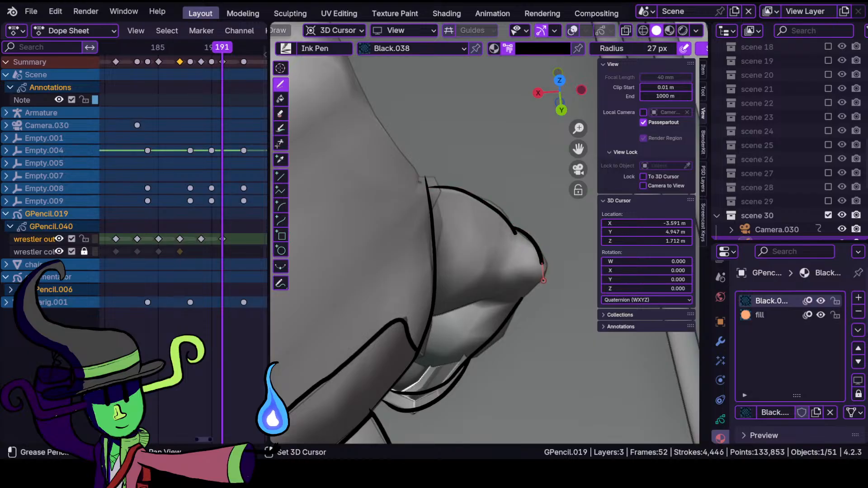
left_click_drag(507, 310, 515, 311)
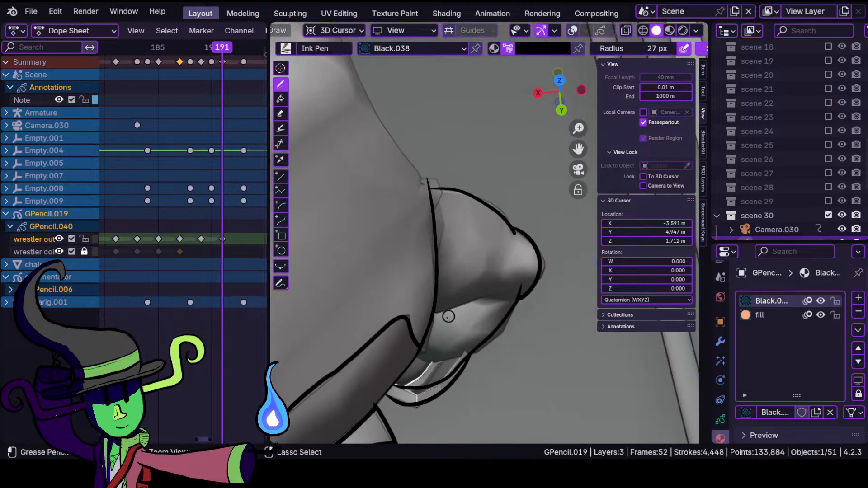
- Ink the torso's far side edge from the far leg down to the far shoulder
middle_click_drag(444, 287, 505, 382, "shift")
middle_click_drag(431, 228, 477, 323, "shift")
mouse_move(400, 163)
left_mouse_down()
mouse_move(482, 307)
mouse_move(528, 361)
mouse_move(541, 398)
left_mouse_up()
- Outline the rounded base beneath the near leg's square cuff, tracing its lower curve and both short sides
mouse_move(454, 301)
middle_mouse_down("ctrl")
mouse_move(410, 277)
mouse_move(430, 267)
mouse_move(449, 306)
mouse_move(448, 285)
middle_mouse_up("ctrl")
middle_click_drag(432, 297, 477, 242, "shift")
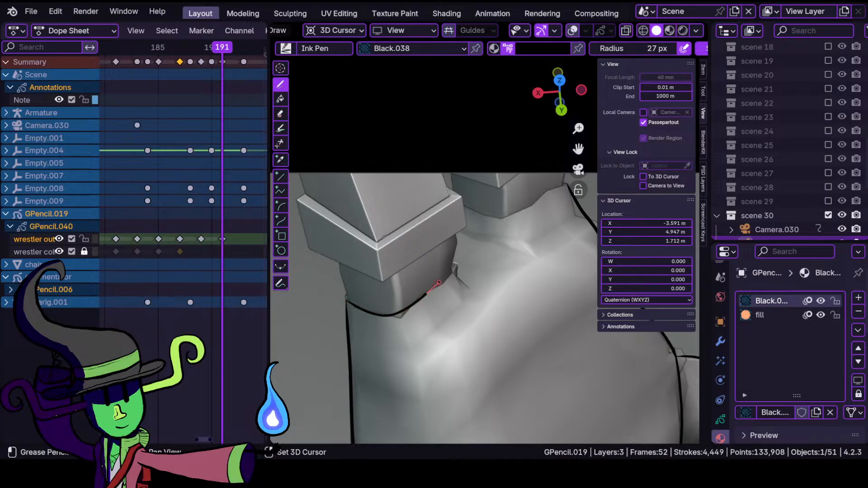
left_click_drag(459, 217, 459, 216)
left_click_drag(348, 316, 349, 317, "shift")
middle_click_drag(374, 290, 421, 310, "shift")
- Outline the near leg's square cuff along its near side, both lower edges and its far side
scroll(368, 257, "up", 2)
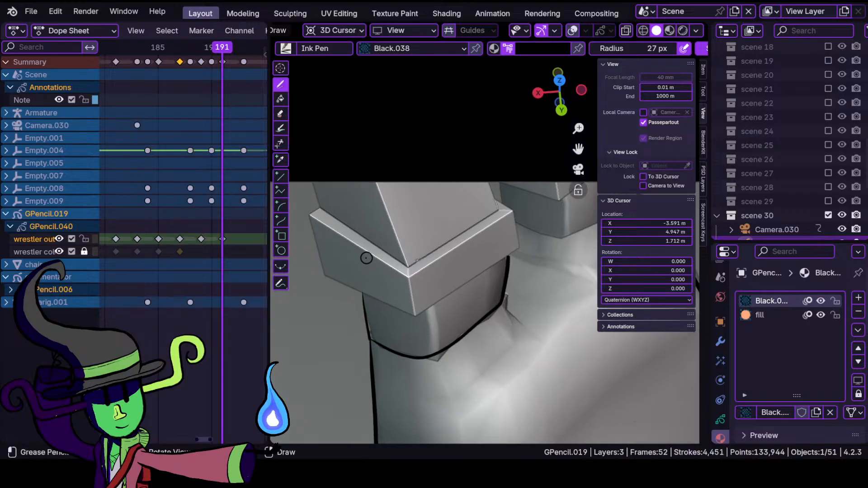
middle_click_drag(368, 257, 405, 253, "shift")
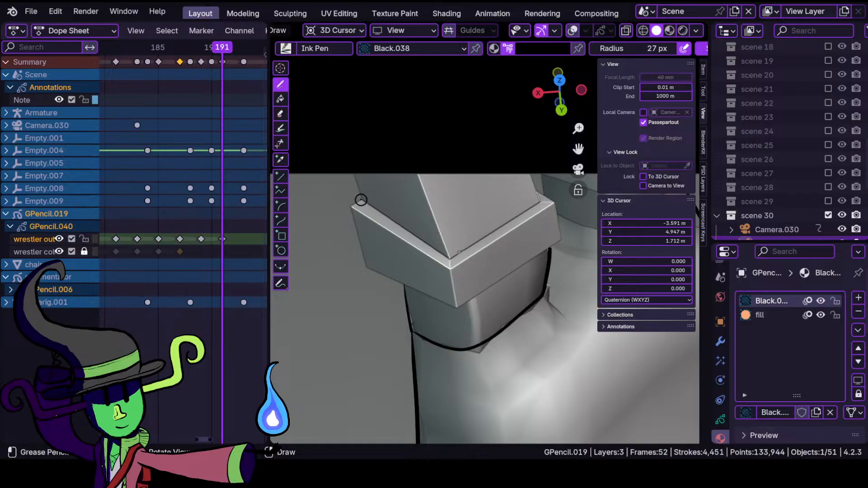
mouse_move(352, 206)
left_mouse_down()
mouse_move(362, 248)
mouse_move(446, 303)
mouse_move(470, 309)
left_mouse_up()
mouse_move(502, 254)
middle_mouse_down("shift")
mouse_move(449, 254)
mouse_move(459, 265)
middle_mouse_up("shift")
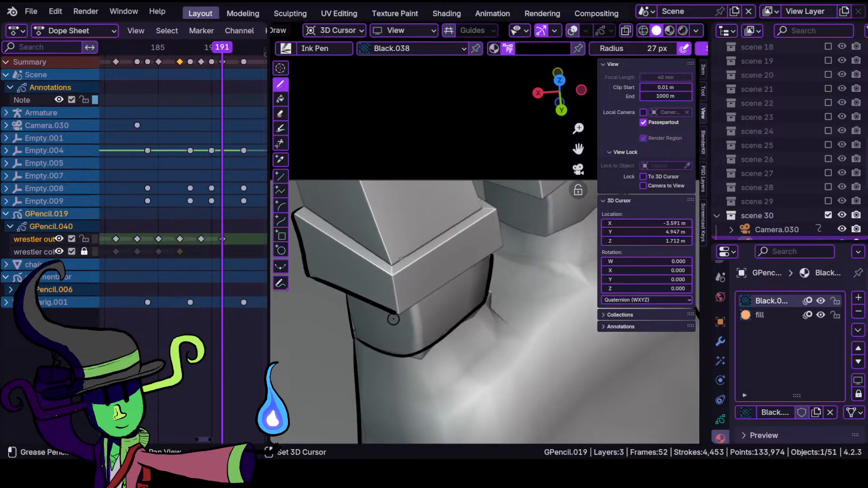
left_click_drag(416, 302, 513, 240, "shift")
mouse_move(513, 240)
middle_mouse_down()
mouse_move(500, 224)
mouse_move(428, 244)
mouse_move(385, 243)
middle_mouse_up()
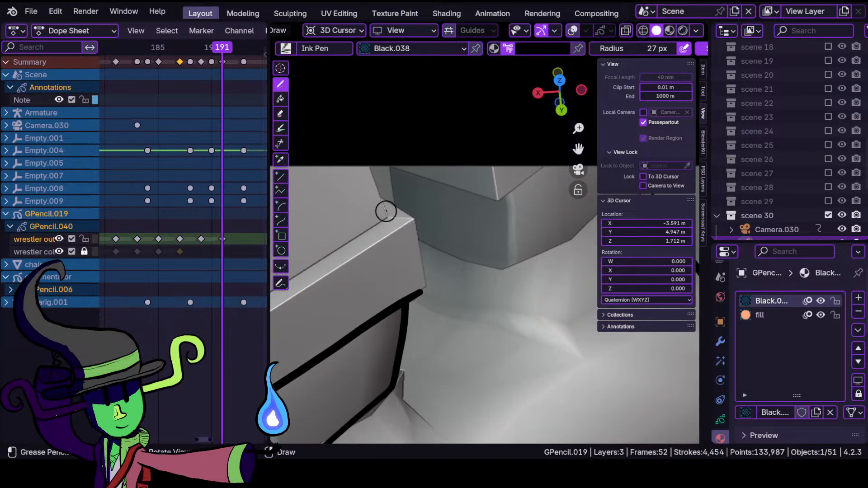
left_click_drag(381, 199, 427, 227, "shift")
left_click_drag(414, 222, 423, 291)
- Trace the near leg's two side edges and the V-shaped line where the leg enters the square cuff
middle_click_drag(397, 254, 409, 361, "ctrl")
mouse_move(358, 343)
middle_mouse_down("shift")
mouse_move(460, 362)
mouse_move(433, 368)
middle_mouse_up("shift")
mouse_move(433, 368)
middle_mouse_down("ctrl")
mouse_move(420, 285)
mouse_move(425, 314)
middle_mouse_up("ctrl")
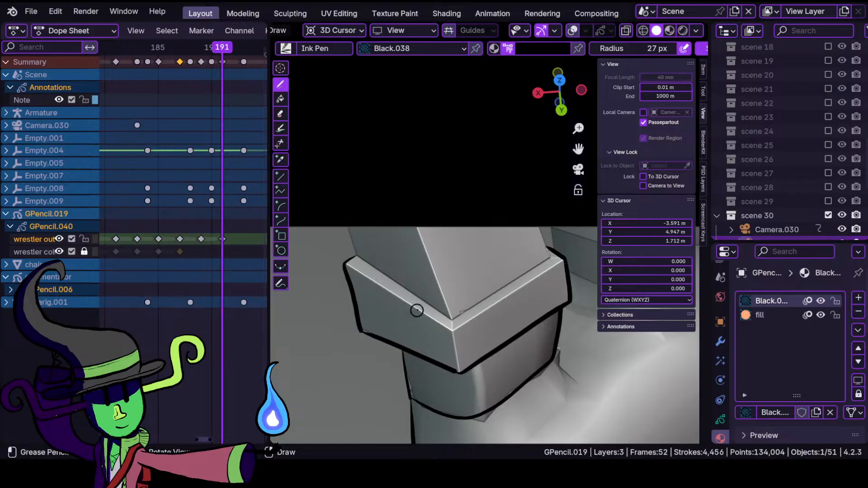
left_click_drag(451, 316, 493, 290, "shift")
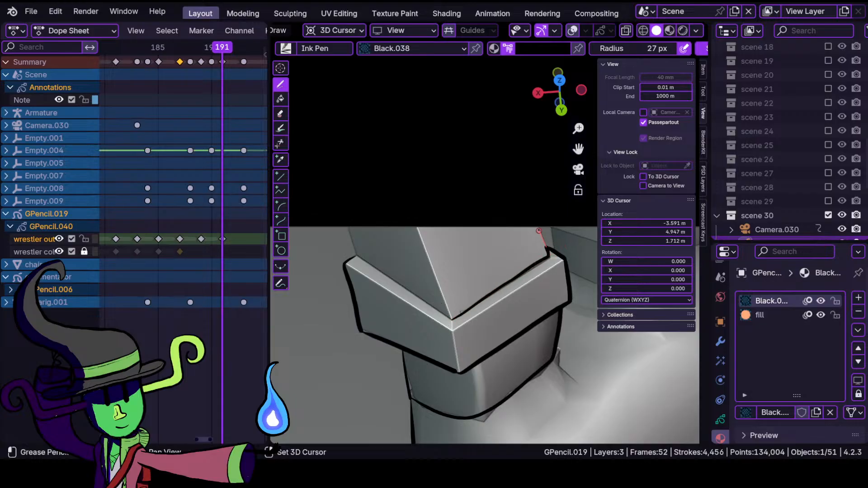
left_click_drag(532, 208, 534, 209, "shift")
left_click_drag(384, 280, 414, 300, "shift")
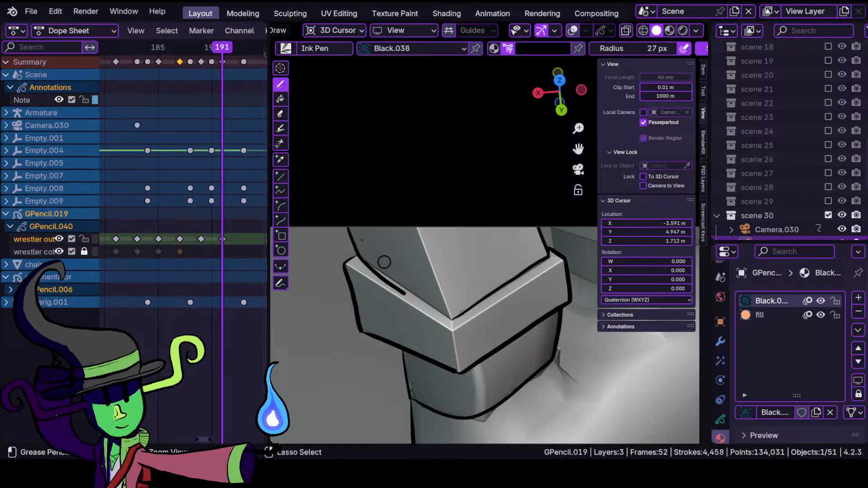
key("ctrl+z")
left_click_drag(350, 229, 357, 253, "shift")
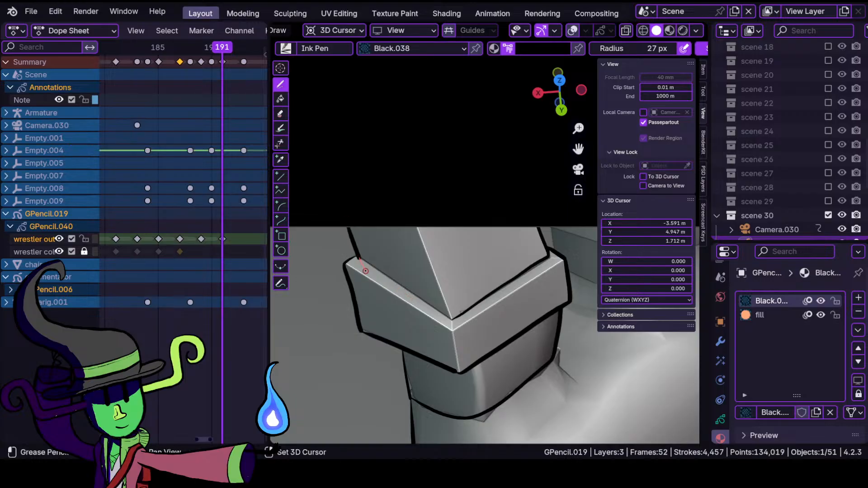
left_click_drag(428, 304, 469, 329, "shift")
- Ink the near cuff's vertical front corner and the bevel lines running from it along both upper edges
mouse_move(378, 351)
middle_mouse_down("ctrl")
mouse_move(391, 313)
mouse_move(376, 253)
middle_mouse_up("ctrl")
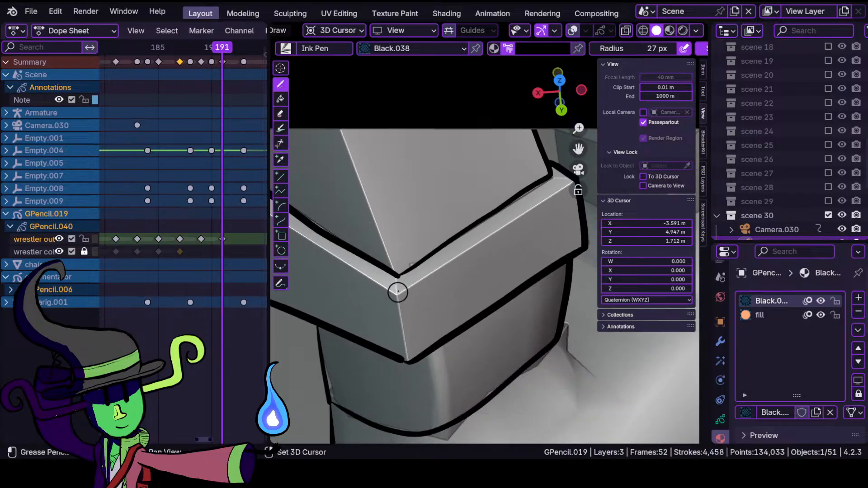
left_click_drag(397, 292, 412, 380)
scroll(434, 294, "down", 4)
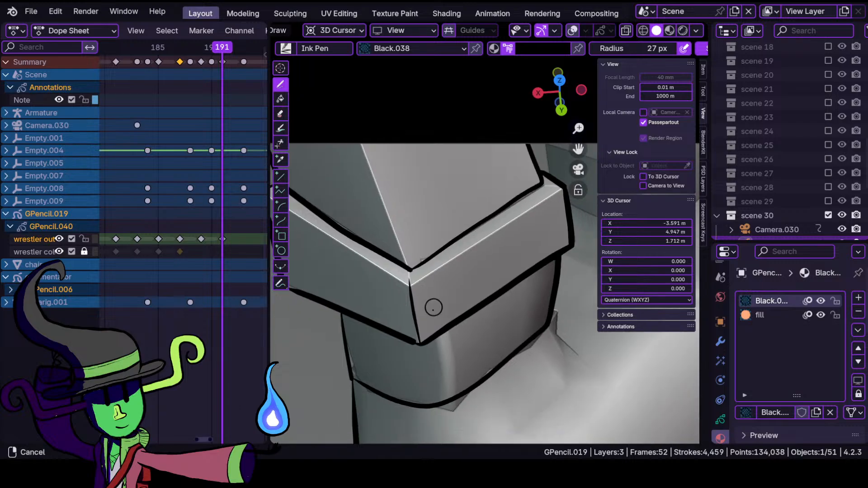
middle_click_drag(457, 284, 413, 309, "shift")
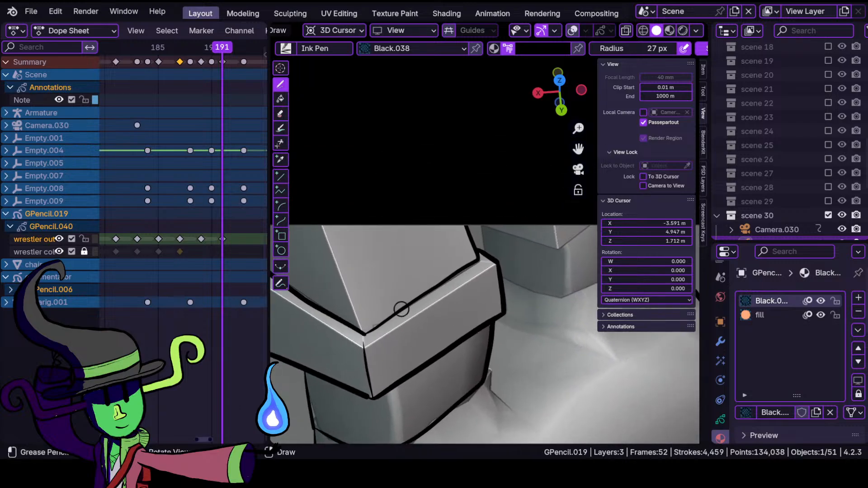
mouse_move(365, 348)
left_mouse_down()
mouse_move(416, 304)
mouse_move(511, 255)
left_mouse_up()
middle_click_drag(337, 283, 443, 244, "shift")
middle_click_drag(439, 248, 436, 222, "ctrl")
left_click_drag(476, 315, 316, 213, "shift")
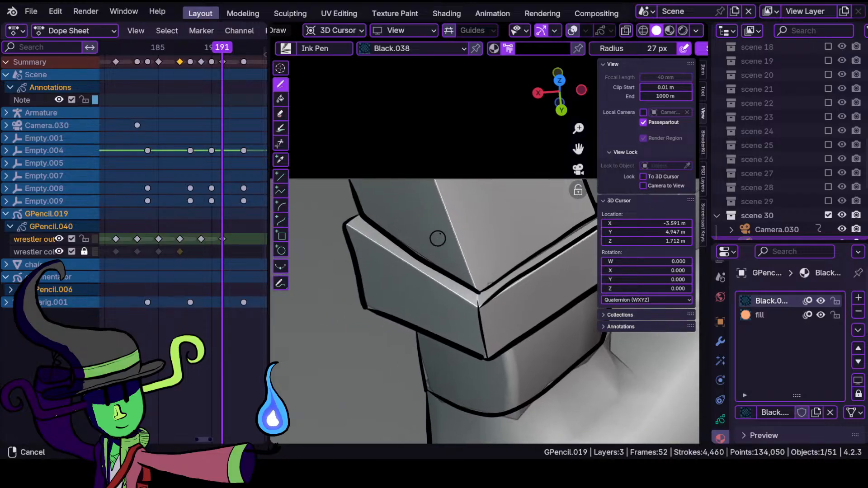
- Ink the lower edge of the far leg's cuff and its vertical front corner
mouse_move(490, 236)
middle_mouse_down("ctrl")
mouse_move(462, 353)
mouse_move(513, 246)
mouse_move(344, 316)
middle_mouse_up("ctrl")
middle_click_drag(493, 266, 374, 282, "shift")
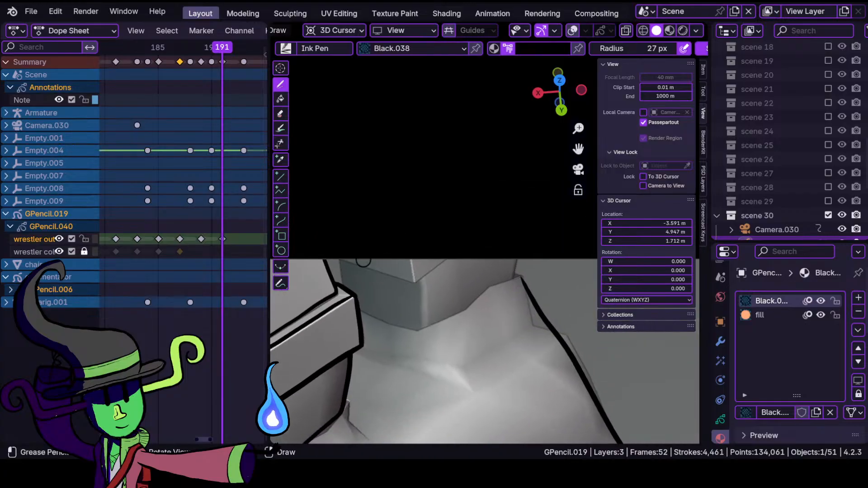
mouse_move(353, 262)
left_mouse_down()
mouse_move(414, 282)
mouse_move(448, 251)
left_mouse_up()
middle_click_drag(470, 242, 377, 271)
left_click_drag(384, 295, 384, 297)
middle_click_drag(350, 320, 431, 286, "shift")
left_click_drag(363, 239, 365, 272)
- Outline the base beneath the far leg's cuff, tracing its outer side and its lower edge against the torso
middle_click_drag(447, 241, 467, 345, "ctrl")
middle_click_drag(473, 316, 361, 307, "ctrl")
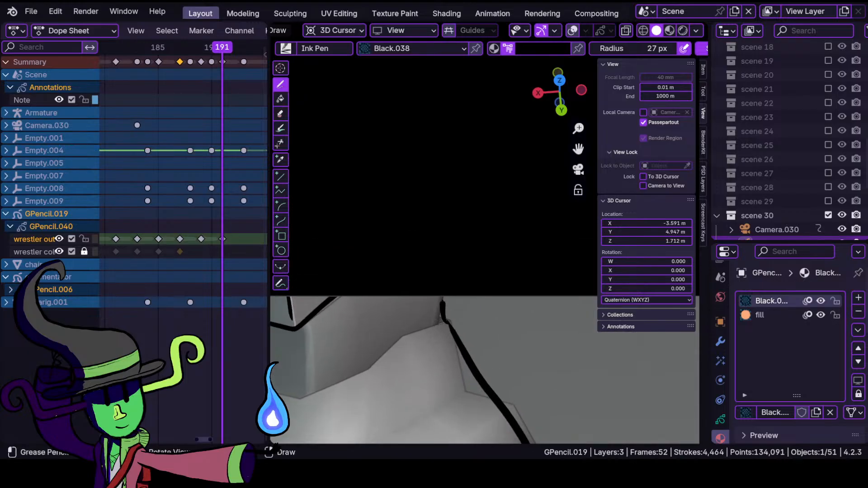
left_click_drag(442, 302, 443, 296)
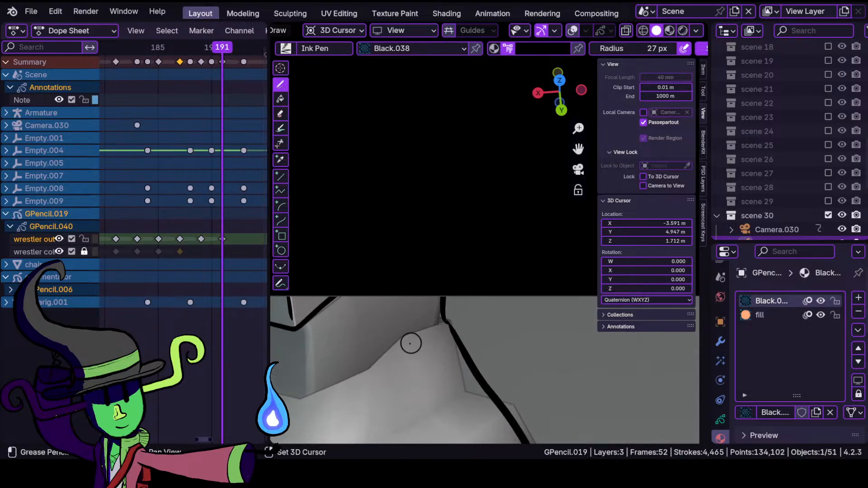
middle_click_drag(423, 341, 476, 261, "shift")
middle_click_drag(337, 314, 410, 330, "shift")
left_click_drag(343, 312, 444, 344)
middle_click_drag(471, 300, 427, 275, "shift")
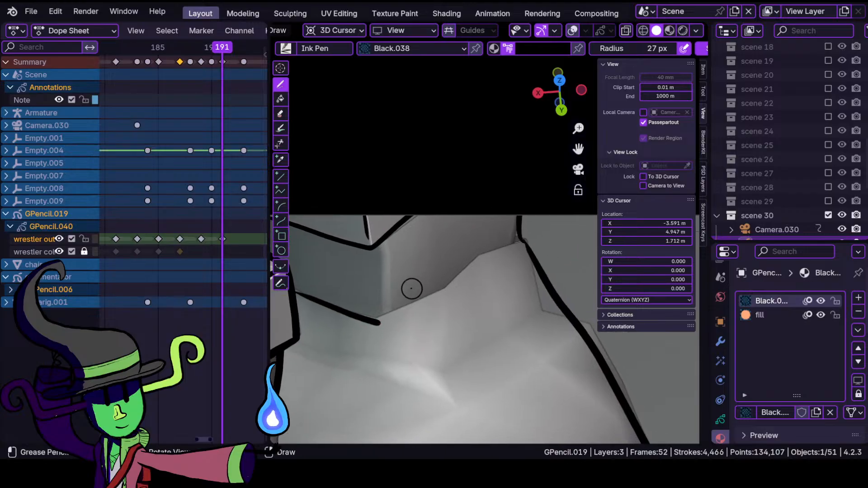
left_click_drag(383, 322, 534, 231)
- Add the remaining short detail strokes around the near leg's rounded base beneath its cuff
middle_click_drag(427, 250, 426, 362, "ctrl")
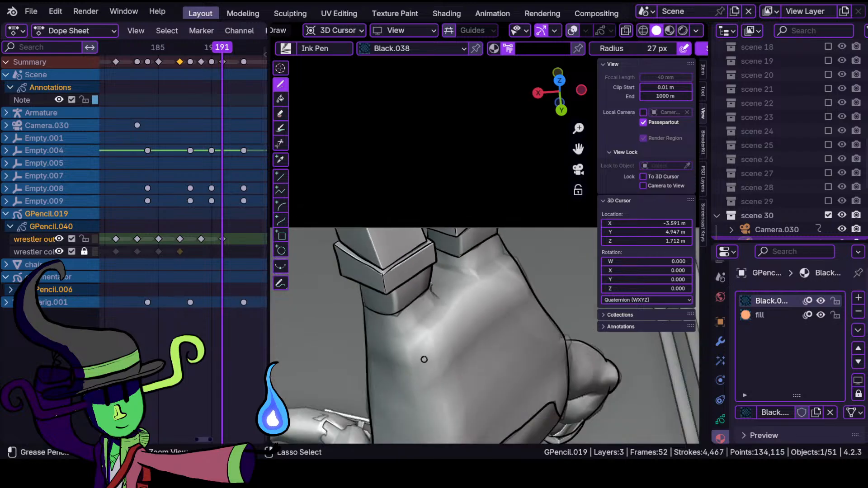
middle_click_drag(415, 323, 425, 312, "ctrl")
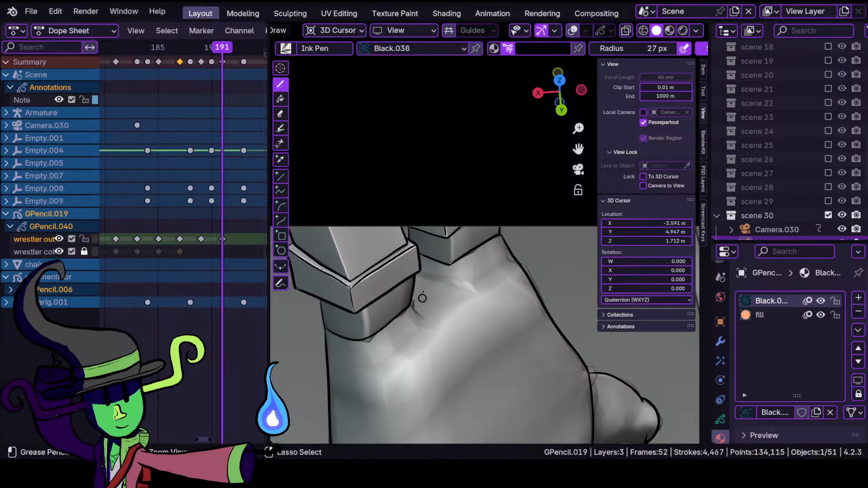
middle_click_drag(418, 296, 381, 280, "ctrl")
left_click_drag(392, 250, 399, 315, "shift")
middle_click_drag(405, 318, 409, 385, "ctrl")
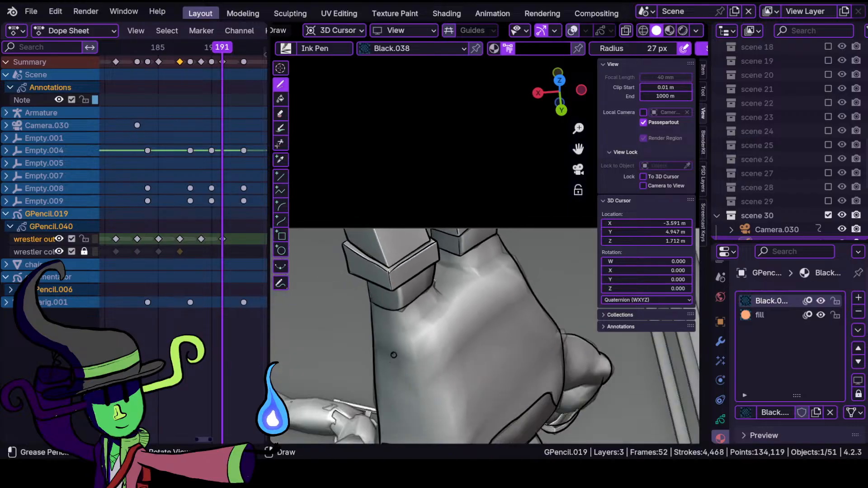
scroll(374, 334, "up", 7)
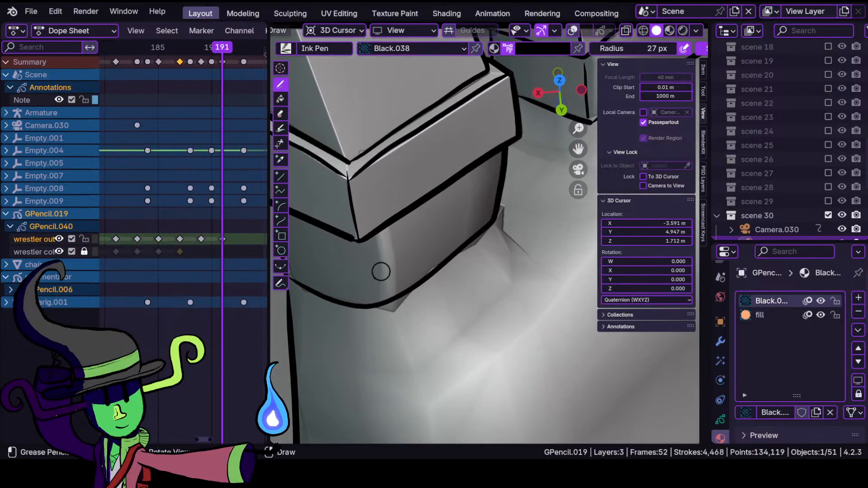
left_click_drag(364, 301, 360, 254)
- Switch the viewport to rendered shading and trace the teal patch beside the near end of the blue neckline area
mouse_move(366, 290)
middle_mouse_down("ctrl")
mouse_move(391, 376)
mouse_move(412, 344)
mouse_move(366, 258)
mouse_move(394, 253)
mouse_move(371, 242)
middle_mouse_up("ctrl")
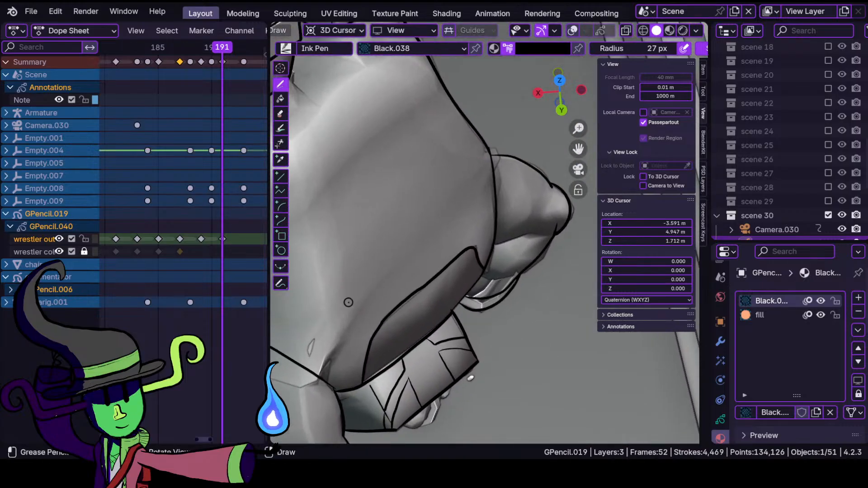
mouse_move(351, 308)
middle_mouse_down("shift")
mouse_move(475, 345)
mouse_move(424, 306)
mouse_move(392, 230)
middle_mouse_up("shift")
middle_click_drag(421, 267, 432, 210, "ctrl")
left_click(683, 30)
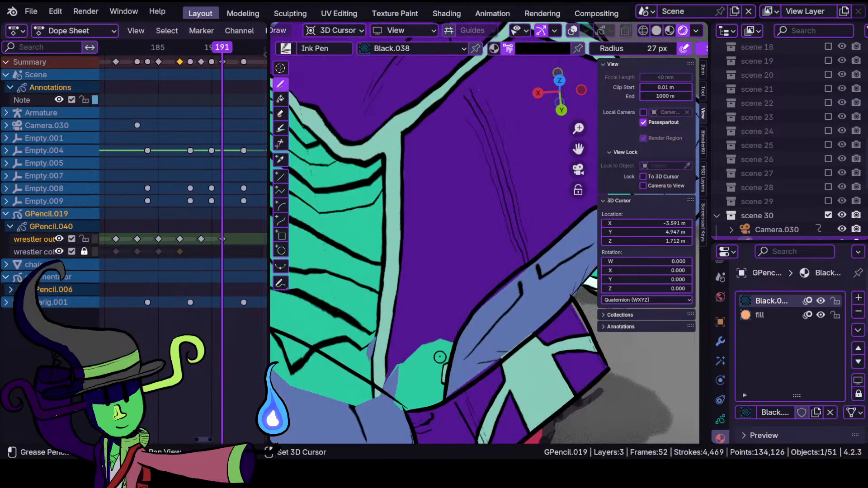
middle_click_drag(477, 249, 478, 219, "ctrl")
mouse_move(372, 336)
left_mouse_down()
mouse_move(455, 262)
mouse_move(508, 258)
left_mouse_up()
mouse_move(482, 289)
left_mouse_down()
mouse_move(470, 289)
mouse_move(468, 337)
mouse_move(477, 336)
left_mouse_up()
middle_click_drag(529, 211, 342, 344, "shift")
mouse_move(484, 241)
middle_mouse_down("shift")
mouse_move(476, 235)
mouse_move(481, 310)
middle_mouse_up("shift")
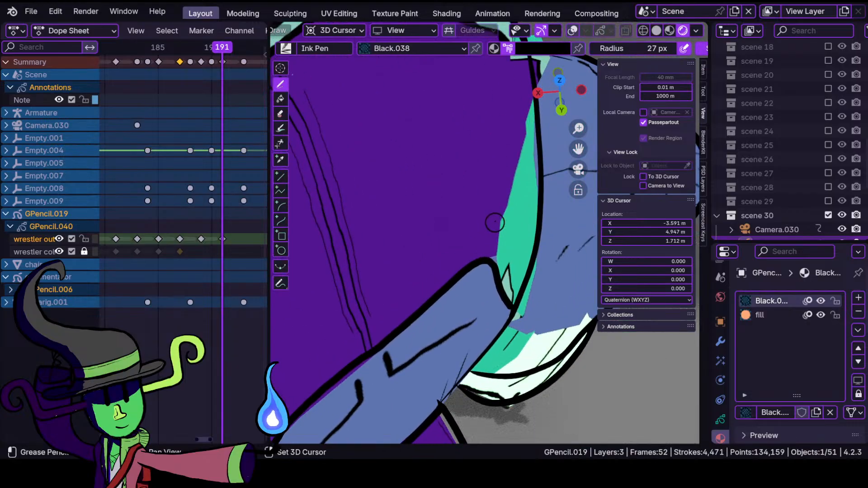
- Ink the inner edge of the teal side patch and the striped panel's vertical edge against the pale trim
middle_click_drag(515, 217, 461, 271, "shift")
mouse_move(501, 156)
left_mouse_down()
mouse_move(440, 338)
mouse_move(477, 365)
left_mouse_up()
middle_click_drag(436, 290, 407, 366, "ctrl")
mouse_move(366, 312)
middle_mouse_down("shift")
mouse_move(425, 341)
mouse_move(407, 316)
mouse_move(433, 215)
middle_mouse_up("shift")
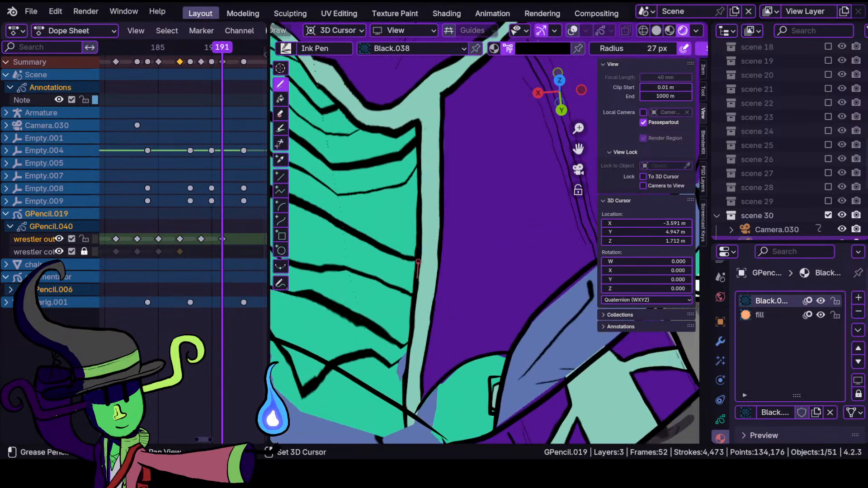
left_click_drag(417, 202, 417, 104)
- Ink the striped panel's curved upper edge along the underside of the pale trim
mouse_move(405, 203)
middle_mouse_down("ctrl")
mouse_move(400, 241)
mouse_move(432, 329)
middle_mouse_up("ctrl")
middle_click_drag(432, 328, 417, 256, "ctrl")
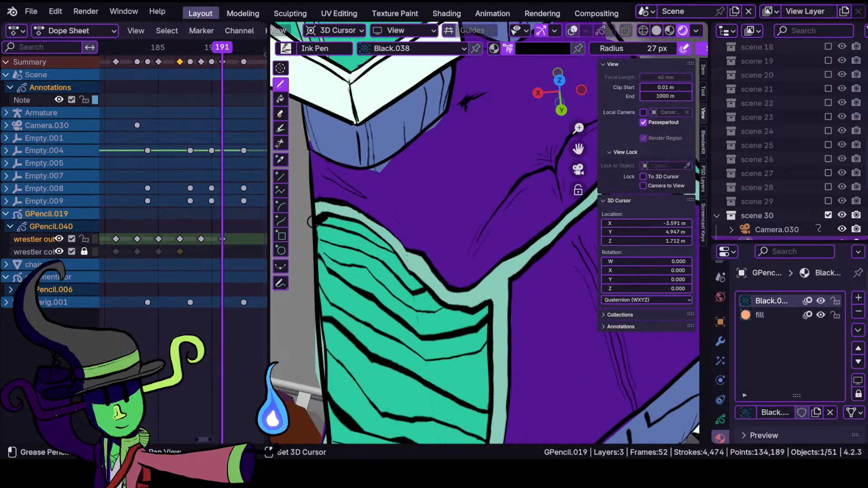
mouse_move(344, 221)
left_mouse_down()
mouse_move(448, 298)
mouse_move(507, 301)
left_mouse_up()
mouse_move(461, 294)
middle_mouse_down("ctrl")
mouse_move(471, 356)
mouse_move(434, 319)
middle_mouse_up("ctrl")
mouse_move(435, 375)
middle_mouse_down("ctrl")
mouse_move(433, 341)
mouse_move(443, 353)
middle_mouse_up("ctrl")
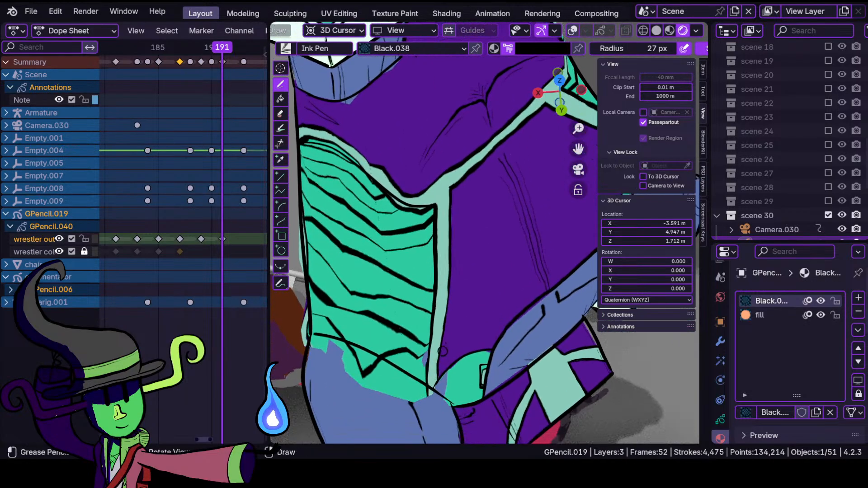
- Ink the edge of the vertical pale trim strip against the purple torso, redrawing the first attempt
left_click(656, 31)
left_click(682, 30)
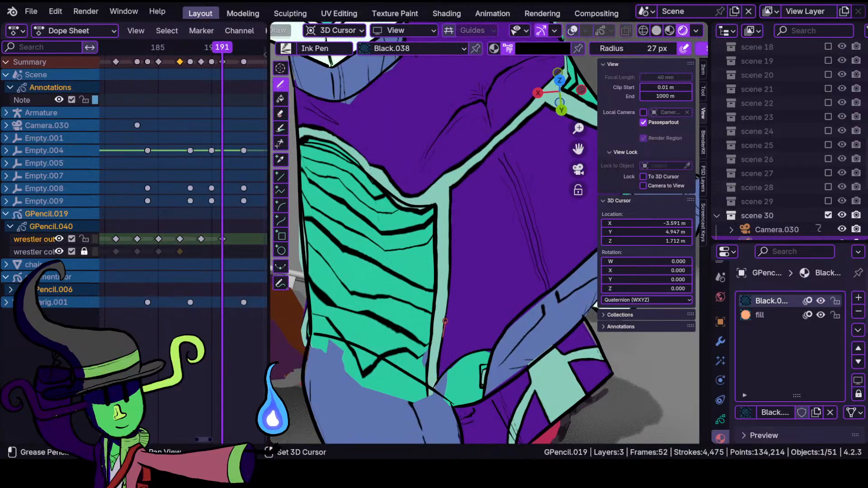
left_click_drag(457, 167, 451, 211)
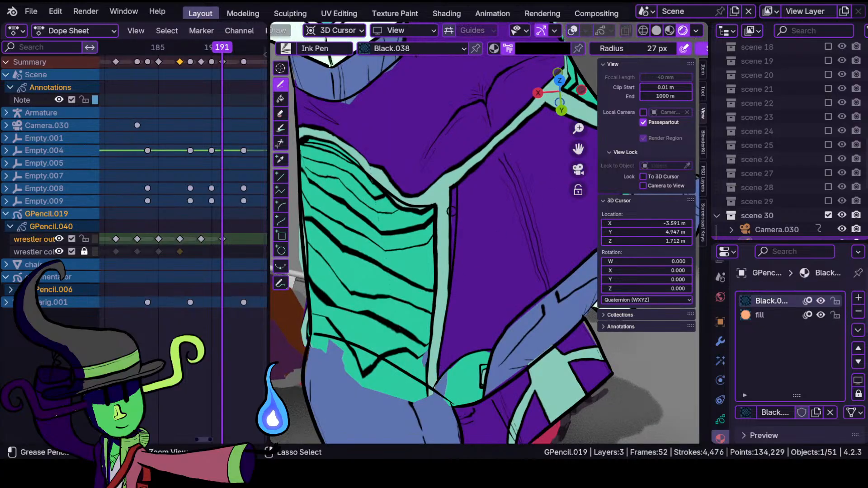
key("ctrl+z")
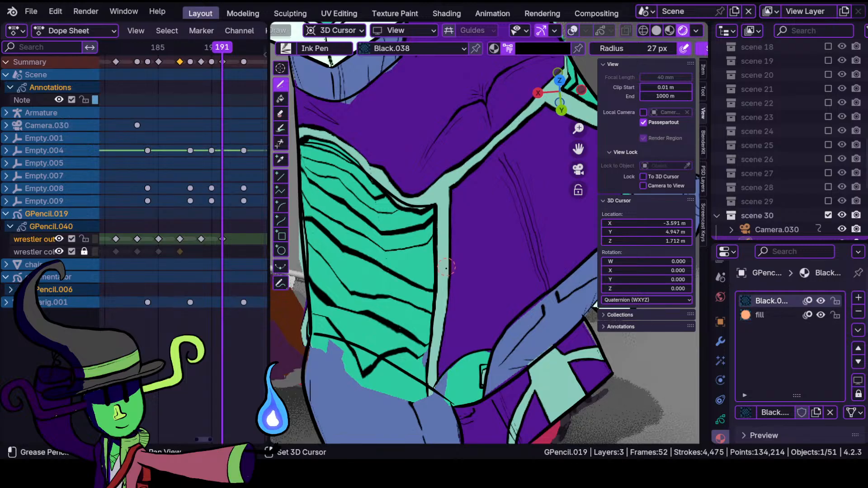
left_click_drag(451, 187, 446, 323)
left_click_drag(434, 396, 435, 397)
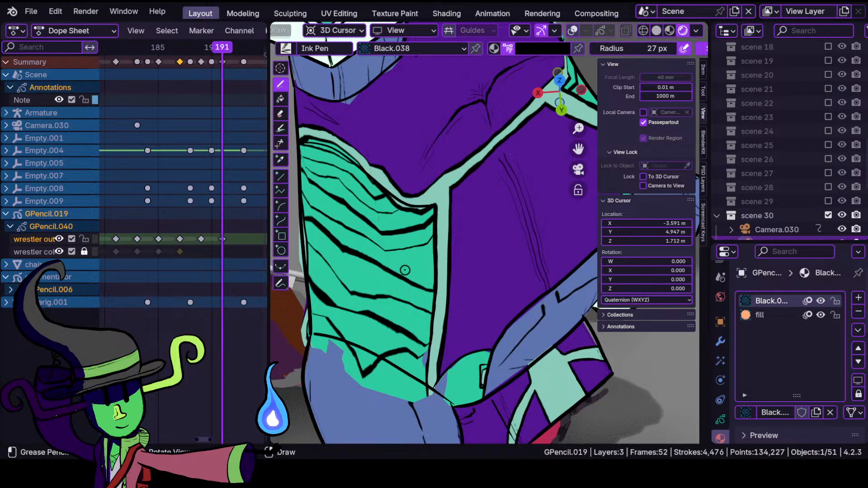
- Ink the pale trim's upper edge from above the striped panel through the dip and diagonally up to the torso's far side
mouse_move(426, 212)
middle_mouse_down("shift")
mouse_move(393, 235)
mouse_move(362, 215)
middle_mouse_up("shift")
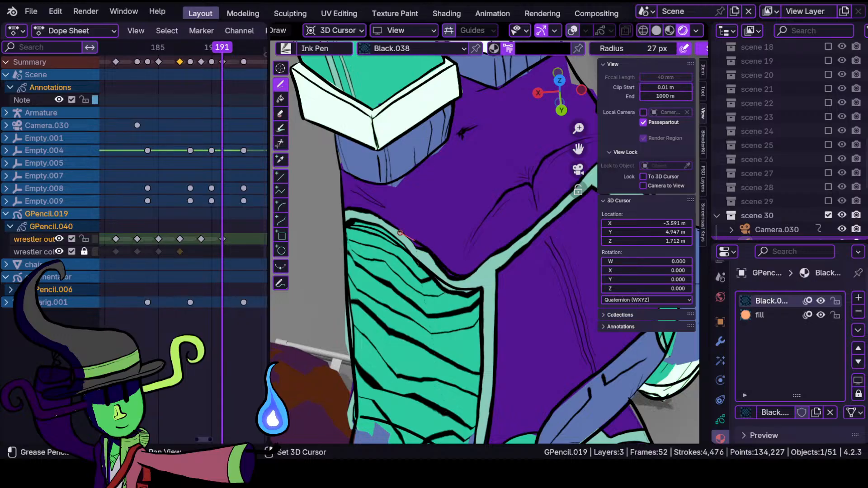
left_click_drag(329, 211, 328, 212, "shift")
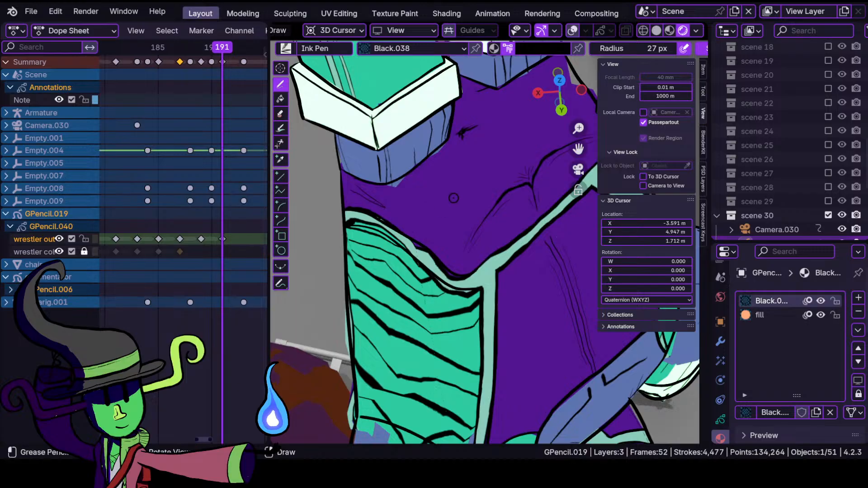
key("KP_0")
key("shift+alt+z")
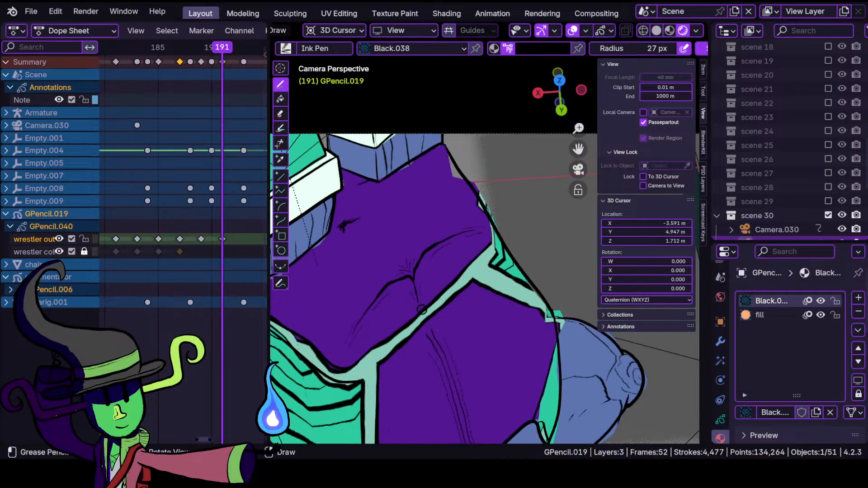
left_click(657, 32)
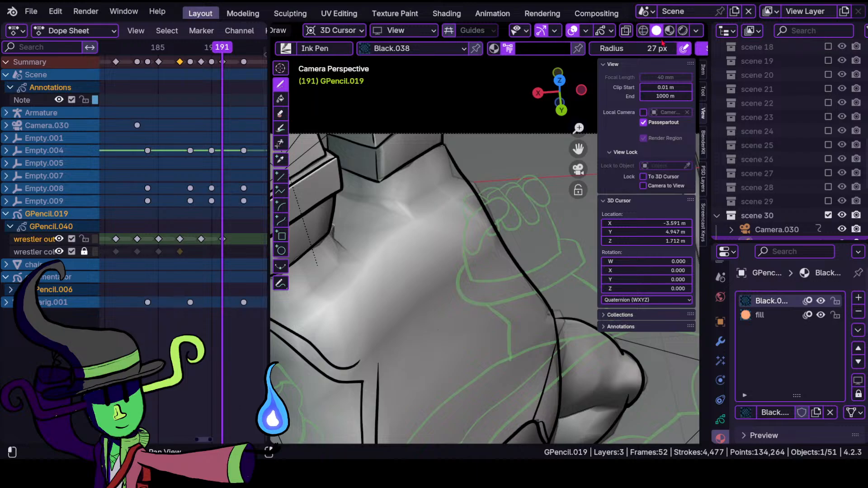
left_click(671, 33)
middle_click_drag(396, 354, 389, 312, "ctrl")
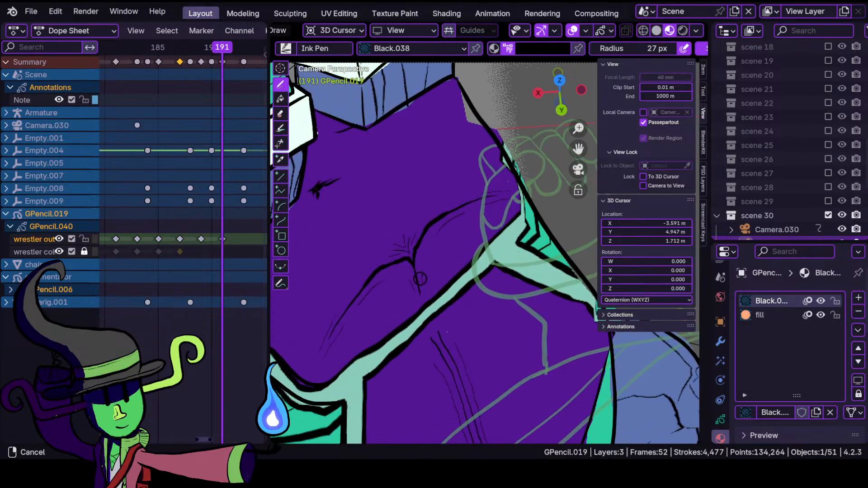
left_click_drag(336, 371, 527, 202)
left_click_drag(523, 171, 511, 139)
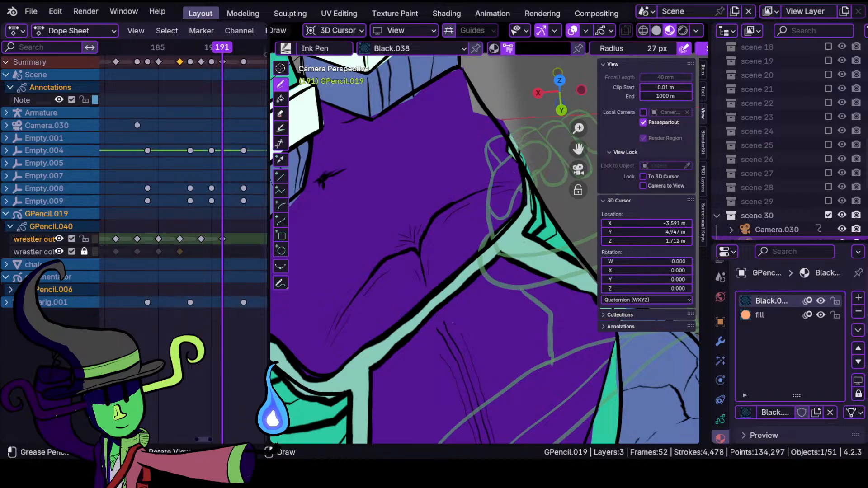
- Ink the diagonal trim's lower edge and both edges of the short branch running to the torso's far contour
left_click(657, 32)
left_click(671, 32)
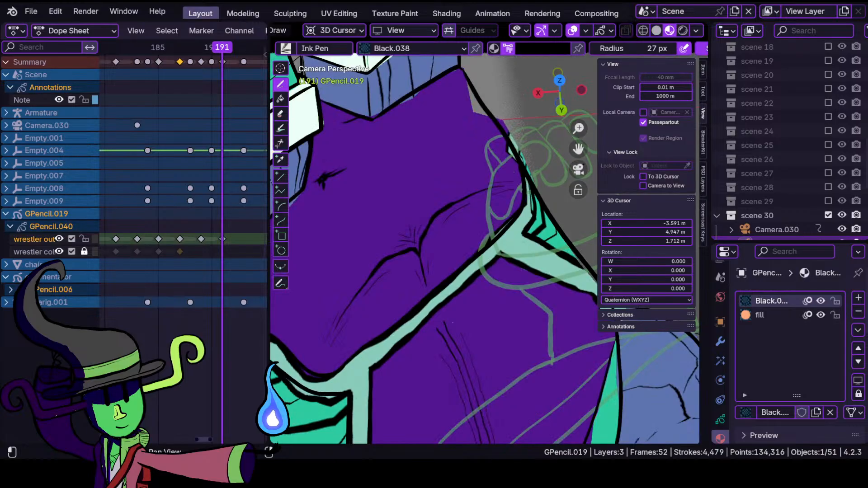
middle_click_drag(470, 318, 425, 284)
left_click(656, 30)
left_click(669, 30)
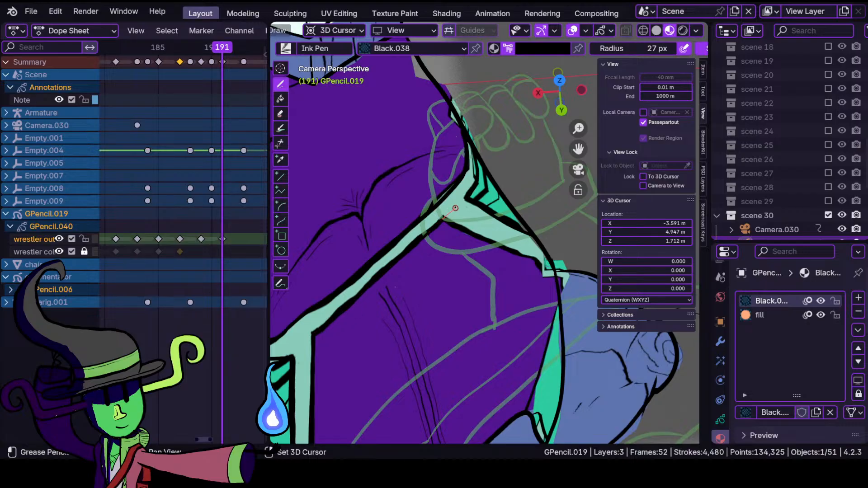
left_click_drag(445, 220, 570, 280)
middle_click_drag(510, 221, 491, 288, "ctrl")
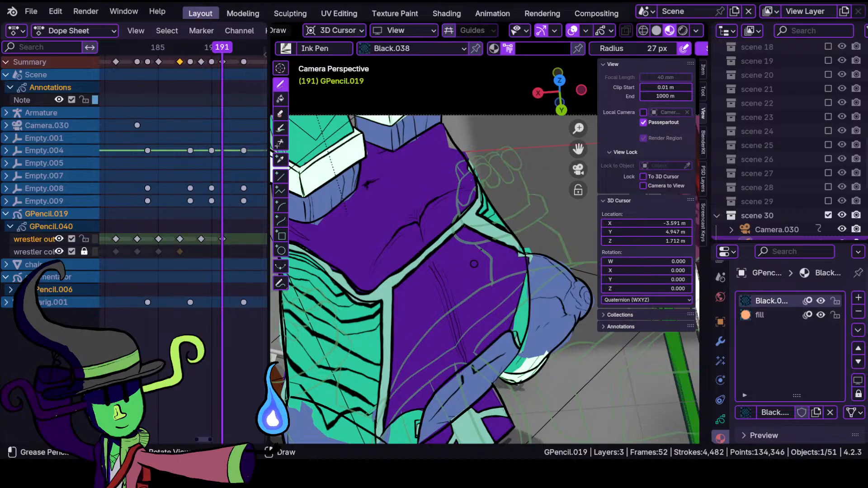
- Ink three curved stripes across the teal panel on the near side of the torso
left_click(657, 31)
mouse_move(378, 357)
middle_mouse_down("ctrl")
mouse_move(368, 320)
mouse_move(529, 204)
middle_mouse_up("ctrl")
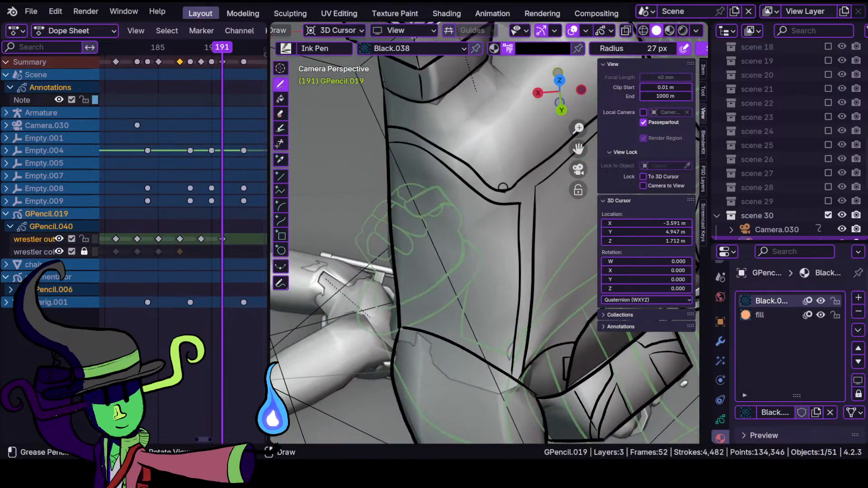
middle_click_drag(529, 235, 535, 183, "ctrl")
left_click(669, 30)
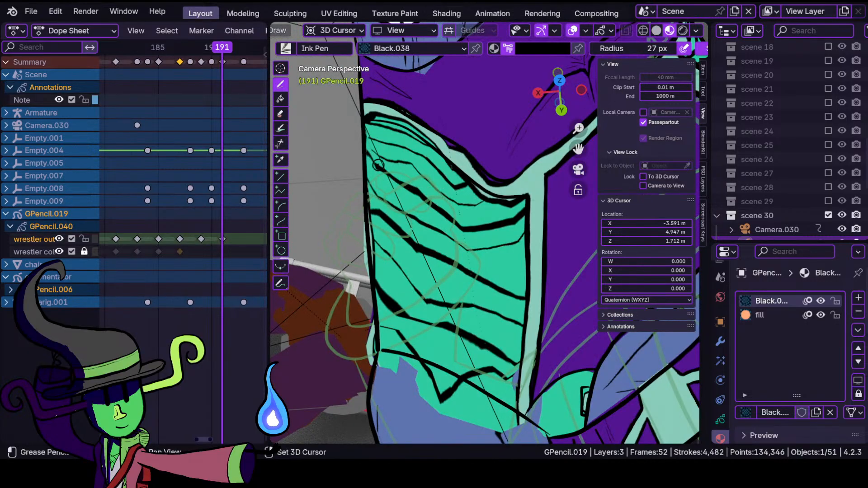
mouse_move(365, 157)
left_mouse_down("shift")
mouse_move(425, 210)
mouse_move(483, 230)
left_mouse_up("shift")
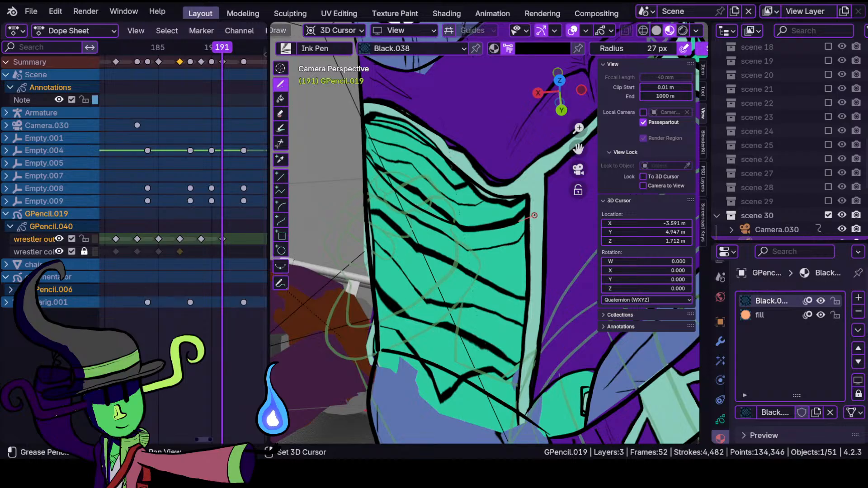
left_click_drag(540, 210, 542, 211, "shift")
mouse_move(375, 218)
left_mouse_down("shift")
mouse_move(457, 270)
mouse_move(531, 302)
left_mouse_up("shift")
middle_click_drag(447, 293, 427, 259, "shift")
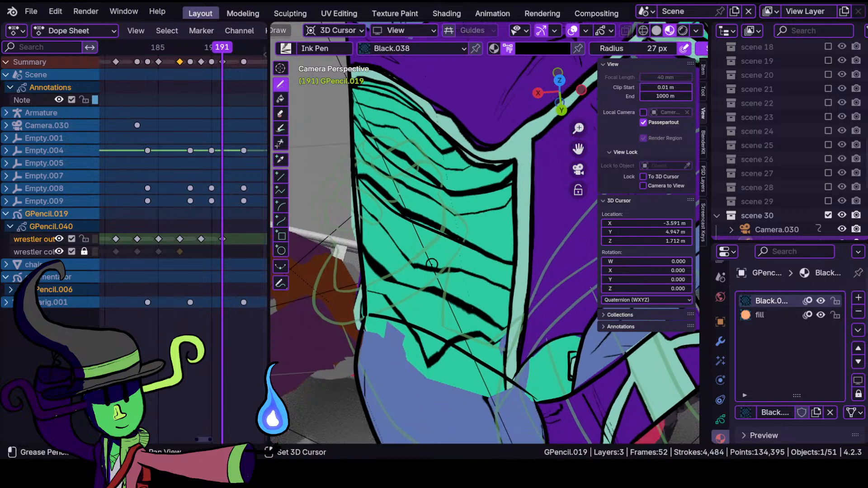
left_click_drag(403, 289, 525, 325)
- Compare the solid and material preview shading, and ink a short stripe inside the small teal patch on the torso's far side
left_click(656, 30)
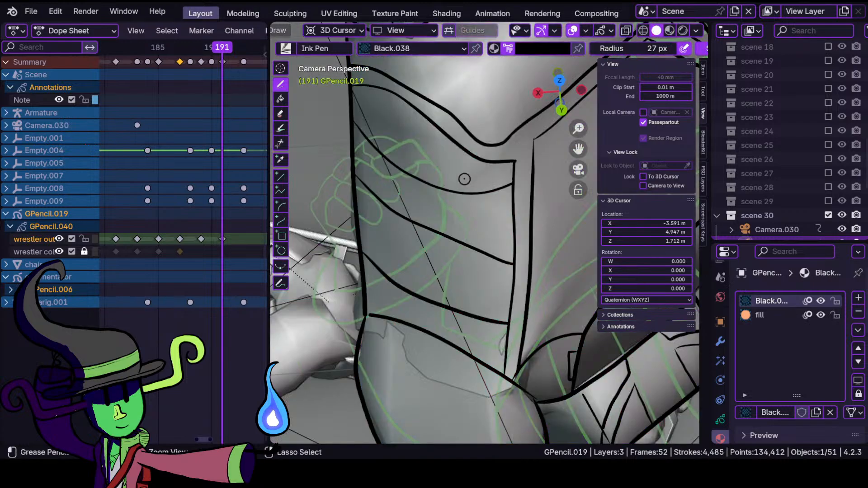
scroll(439, 337, "down", 3)
scroll(439, 336, "up", 2)
scroll(439, 336, "up", 4)
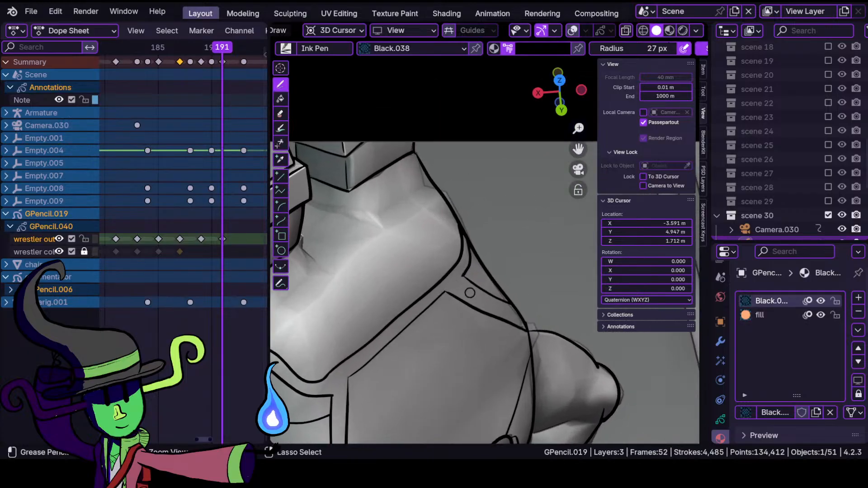
left_click(669, 31)
mouse_move(504, 220)
middle_mouse_down("ctrl")
mouse_move(478, 240)
mouse_move(476, 289)
middle_mouse_up("ctrl")
left_click_drag(442, 344, 450, 339)
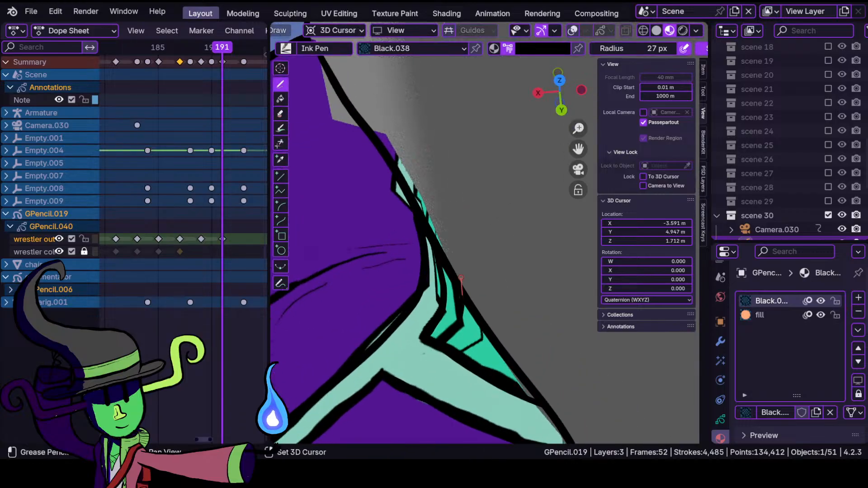
- Save the blend file and look over the inked torso, cuffs and striped panel
middle_click_drag(461, 277, 461, 376, "ctrl")
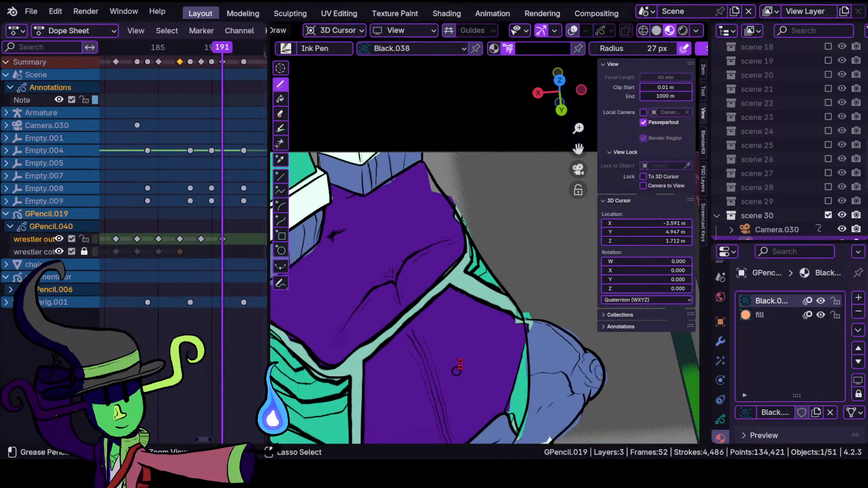
middle_click_drag(472, 312, 475, 238, "ctrl")
middle_click_drag(476, 238, 481, 356, "ctrl")
middle_click_drag(373, 301, 481, 346, "shift")
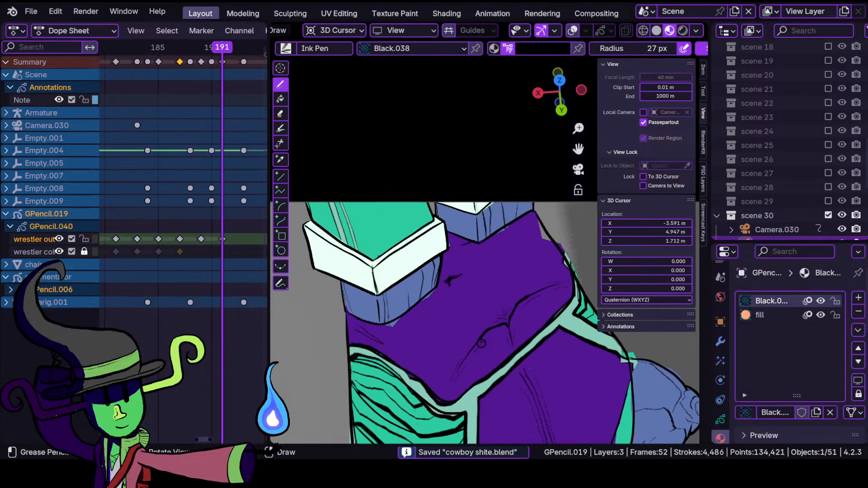
middle_click_drag(456, 281, 439, 264, "ctrl")
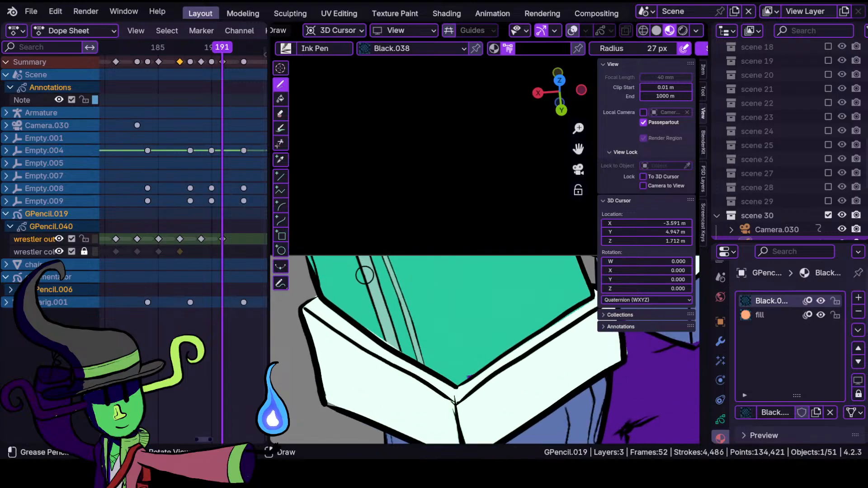
middle_click_drag(364, 275, 366, 374, "ctrl")
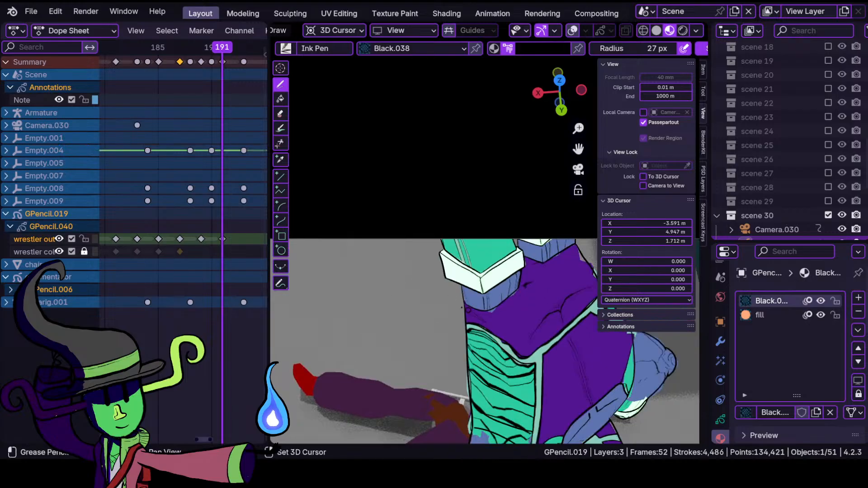
middle_click_drag(461, 307, 382, 217, "shift")
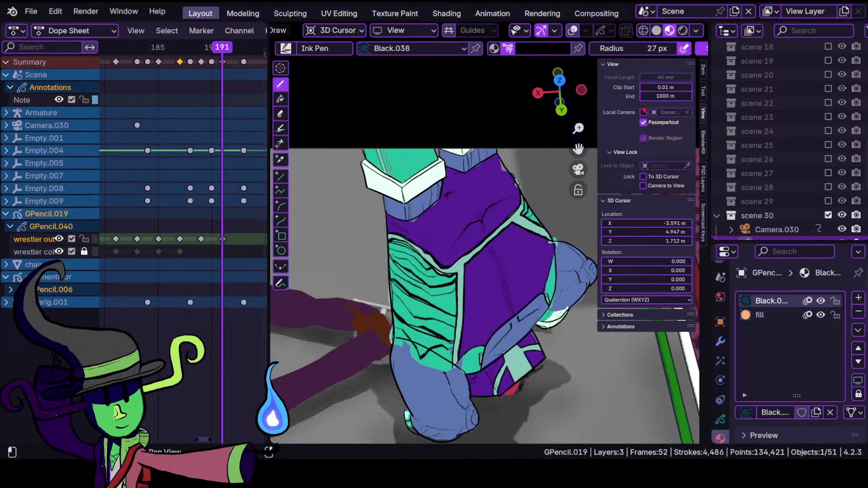
- Isolate the line drawing in local view with solid shading and overlays on, and check it through the camera
left_click(656, 30)
middle_click_drag(500, 261, 492, 279)
key("KP_0")
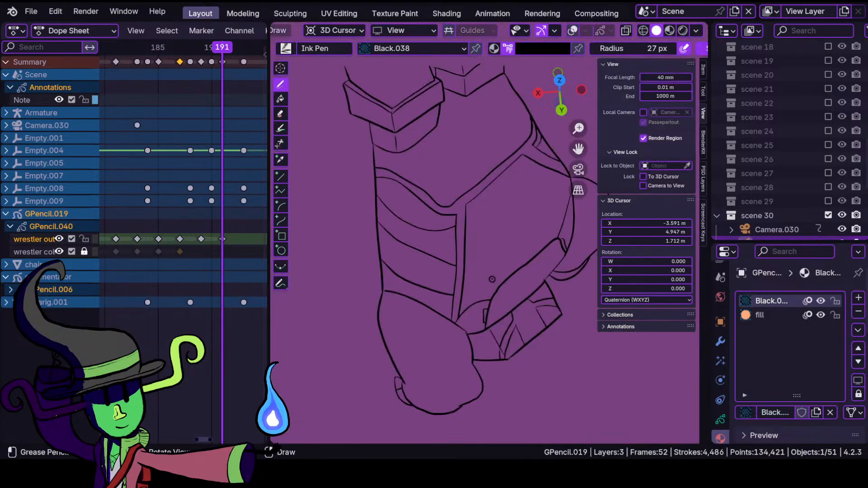
key("shift+alt+z")
key("KP_0")
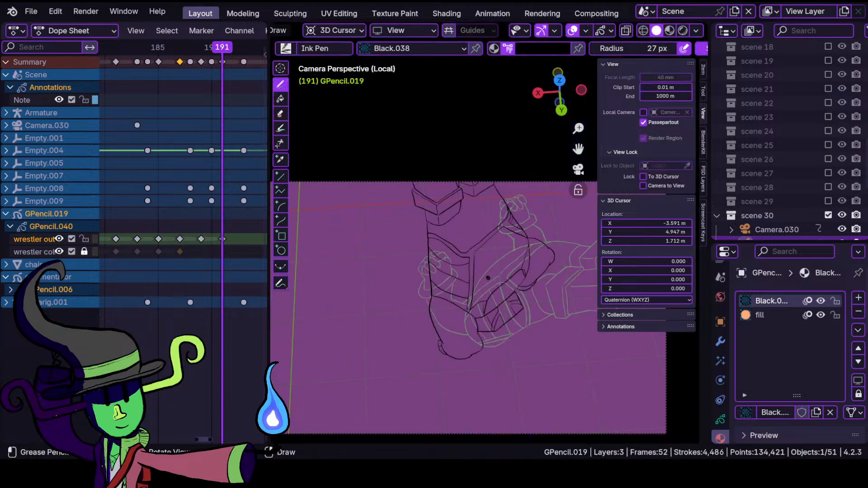
mouse_move(227, 50)
left_mouse_down()
mouse_move(242, 52)
mouse_move(220, 55)
left_mouse_up()
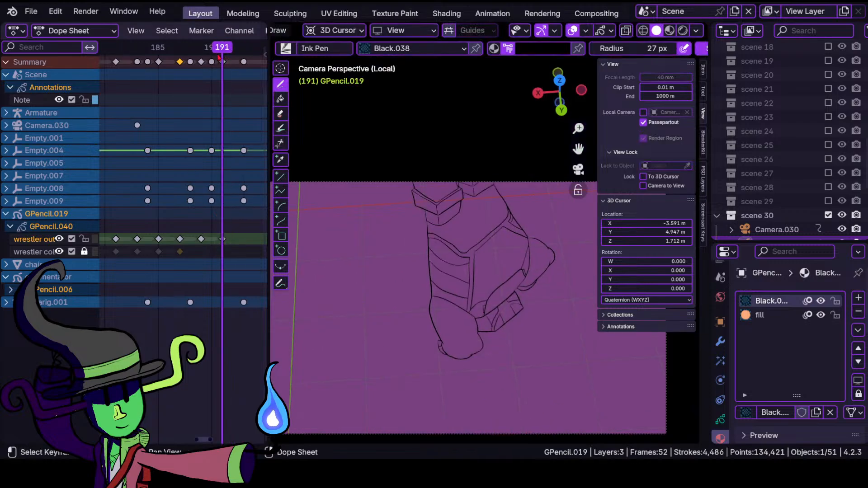
- Turn off the camera passepartout and leave local view to expose the near leg beyond the camera frame
left_click(643, 122)
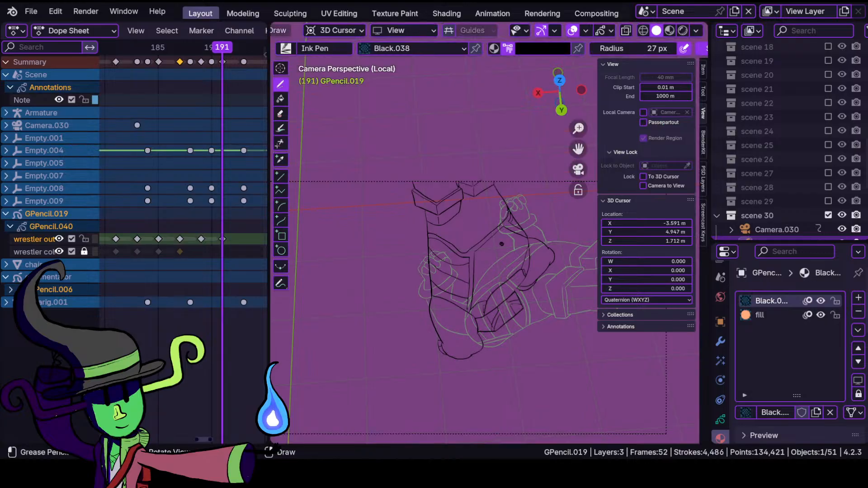
key("KP_Divide")
middle_click_drag(403, 232, 479, 267, "ctrl")
middle_click_drag(407, 325, 403, 291, "ctrl")
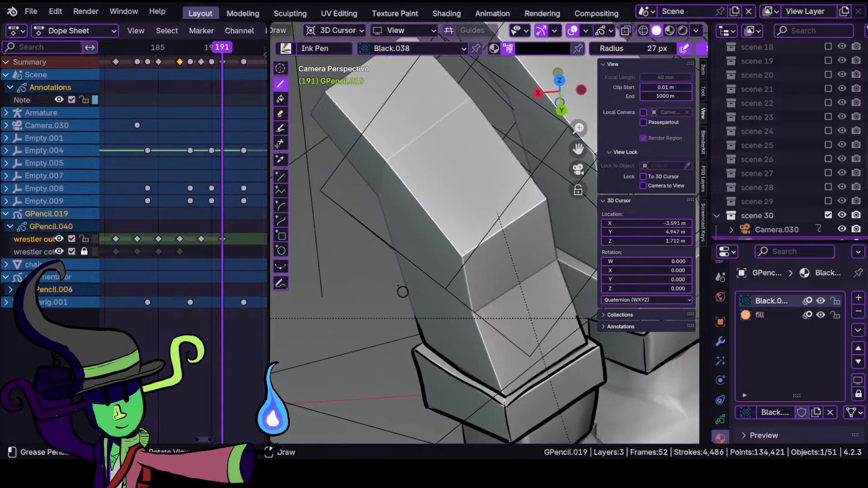
- Ink the near leg's outer contour above its cuff in two strokes, from the cuff up to the leg's far corner
left_click_drag(379, 200, 422, 344, "shift")
middle_click_drag(344, 194, 356, 250, "shift")
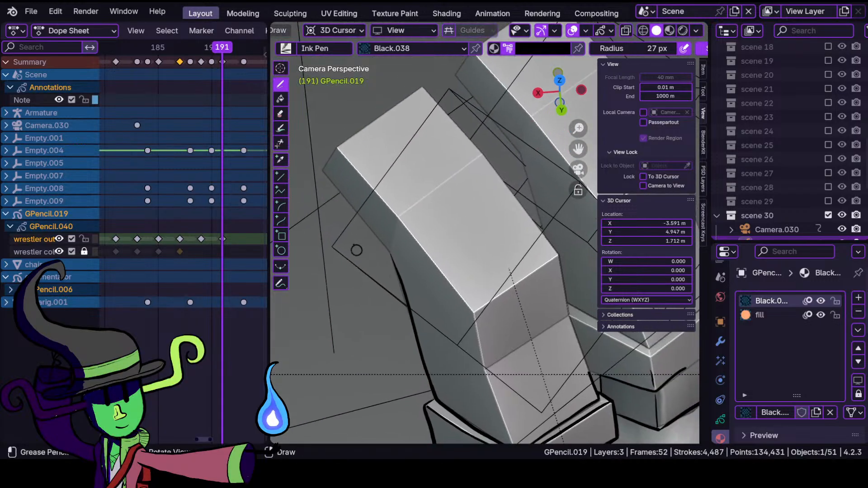
left_click_drag(322, 170, 391, 259)
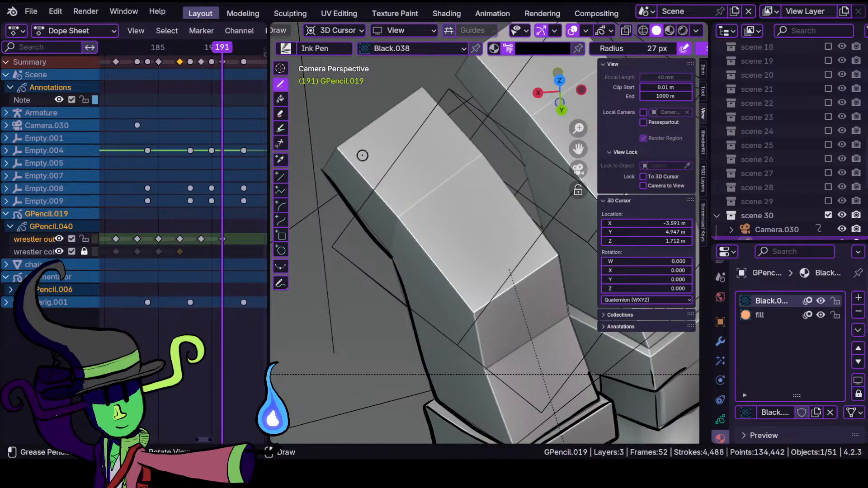
- Ink the near leg's far end edge and the side contour facing the other leg, continuing past the bend down to the cuff
left_click_drag(331, 155, 413, 91)
middle_click_drag(478, 206, 434, 192, "shift")
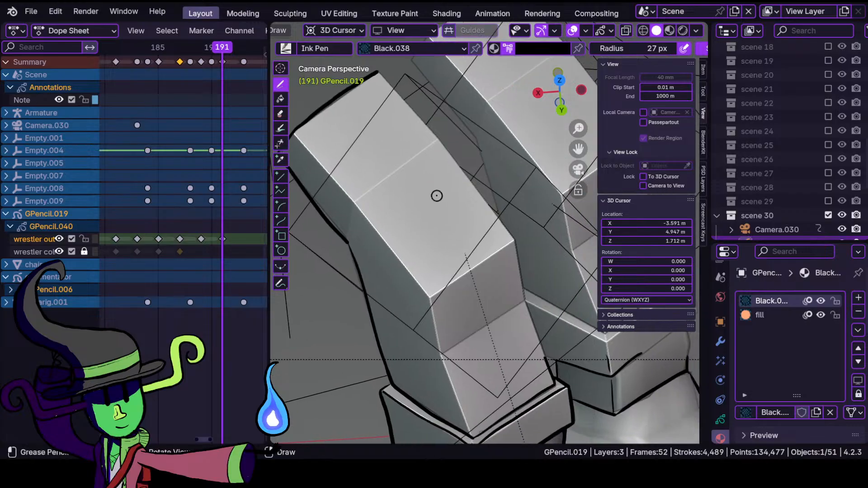
mouse_move(515, 239)
left_mouse_down("shift")
mouse_move(409, 98)
mouse_move(368, 59)
left_mouse_up("shift")
middle_click_drag(479, 281, 494, 237, "ctrl")
middle_click_drag(499, 355, 432, 285, "shift")
left_click_drag(461, 178, 504, 349, "shift")
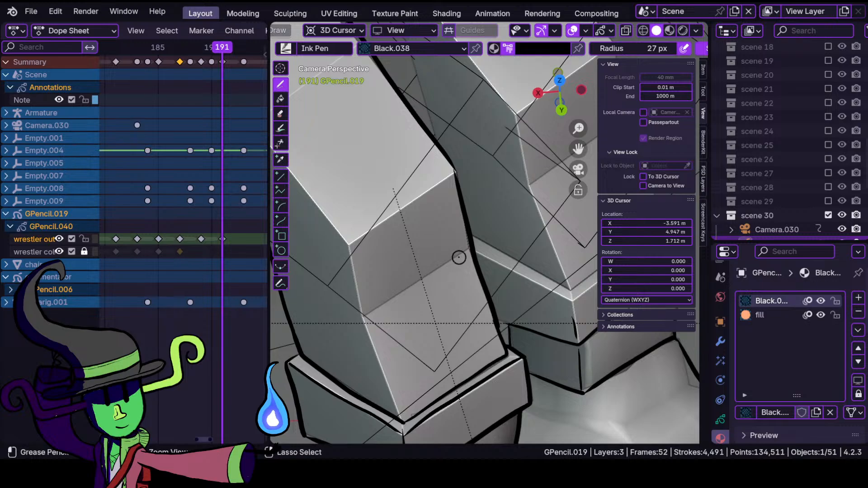
- Ink the near leg's inner edges: the crease across the bend, the front corner down to the cuff, and the long upper edge
middle_click_drag(457, 259, 488, 293, "ctrl")
middle_click_drag(407, 257, 436, 181, "ctrl")
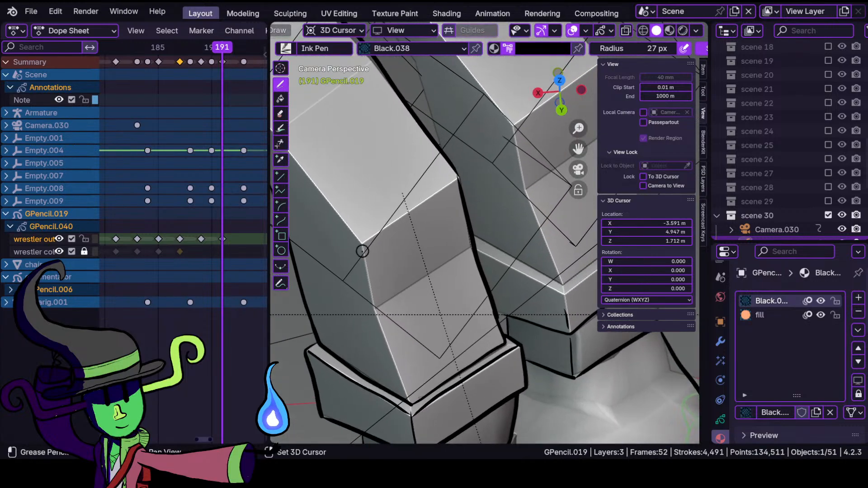
middle_click_drag(362, 248, 446, 239, "shift")
left_click_drag(447, 233, 542, 167, "shift")
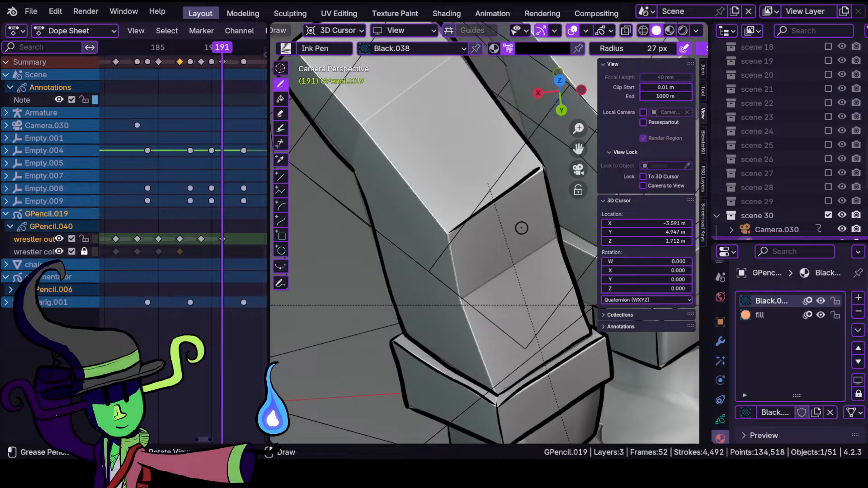
left_click_drag(449, 238, 498, 402, "shift")
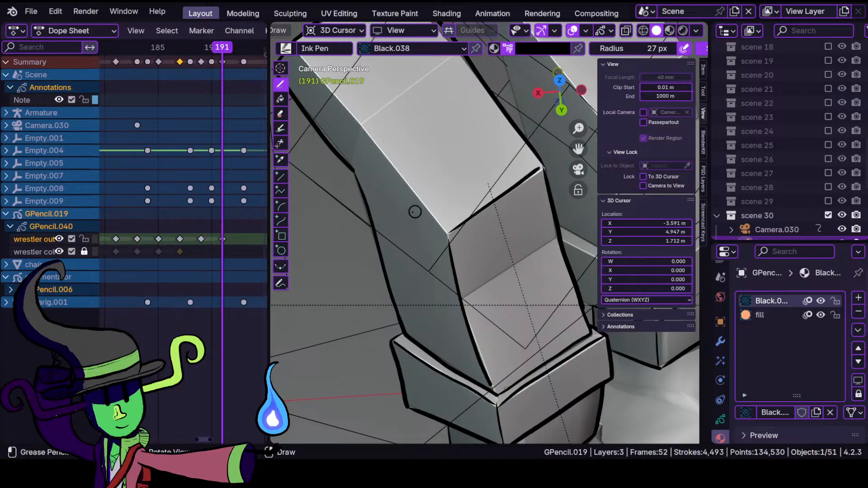
middle_click_drag(432, 267, 465, 375, "shift")
left_click_drag(475, 340, 475, 338, "shift")
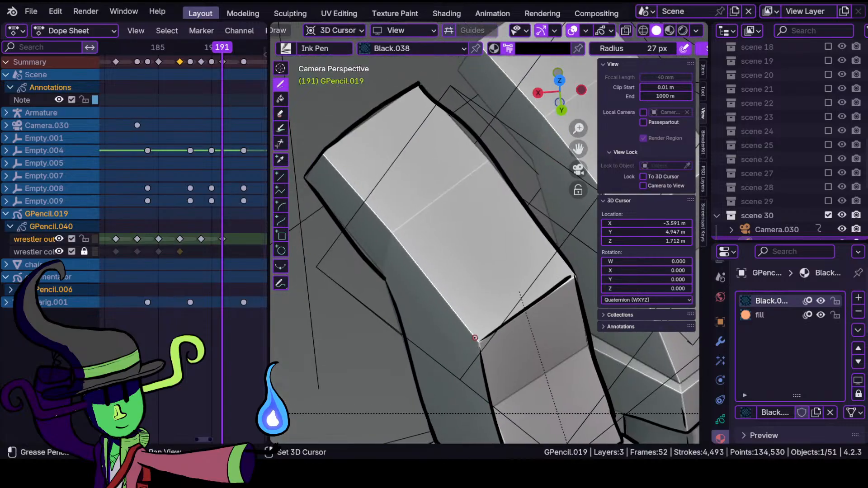
left_click_drag(446, 301, 421, 268, "shift")
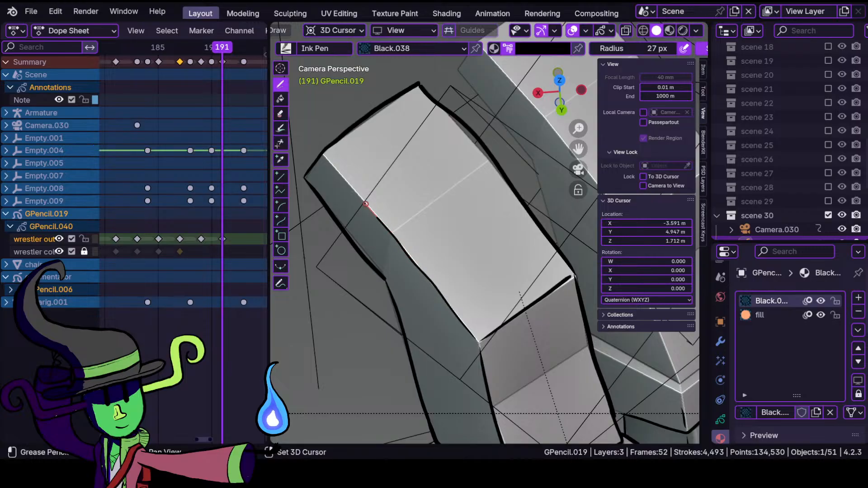
left_click_drag(316, 143, 318, 146, "shift")
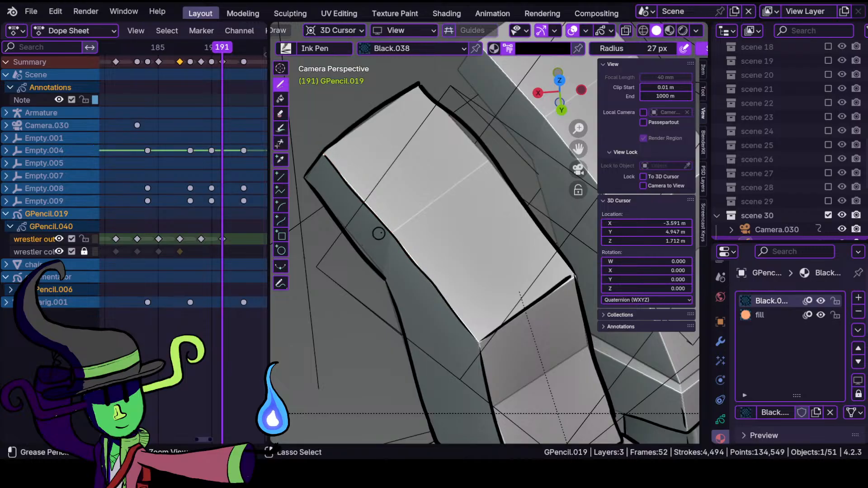
- Ink the far leg's end edge and its side contour down to where the near leg overlaps it
scroll(400, 314, "down", 5)
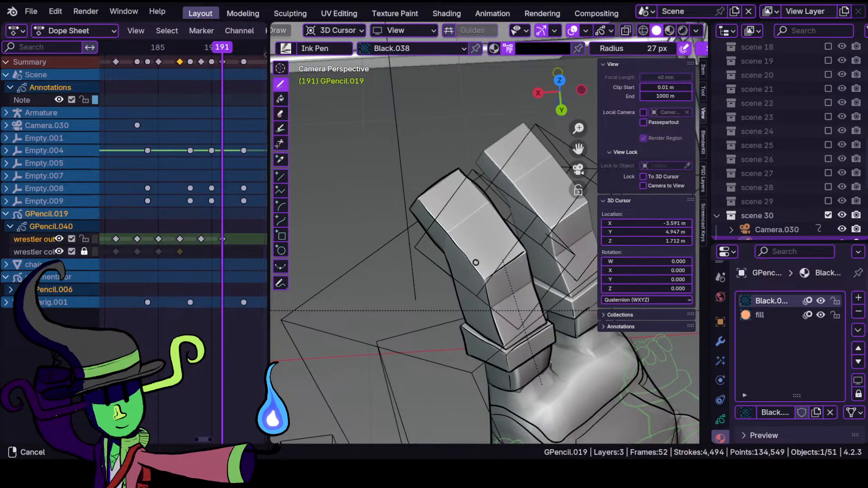
scroll(462, 281, "up", 8)
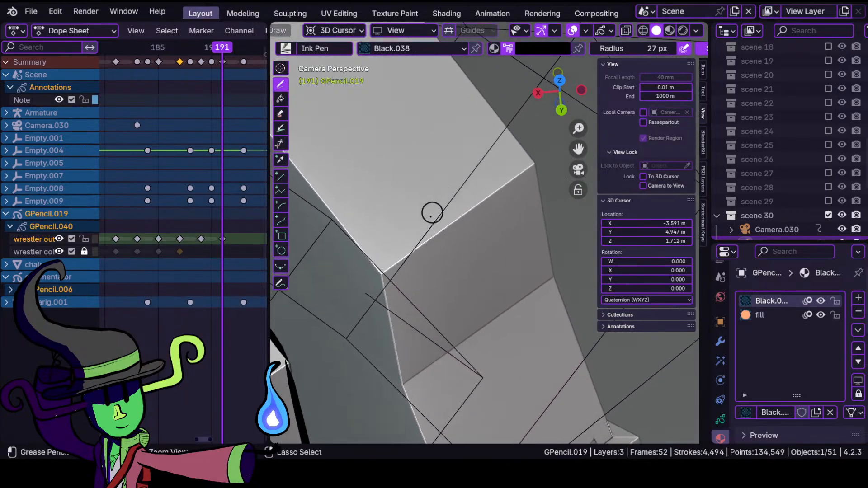
scroll(449, 314, "down", 6)
scroll(430, 281, "up", 6)
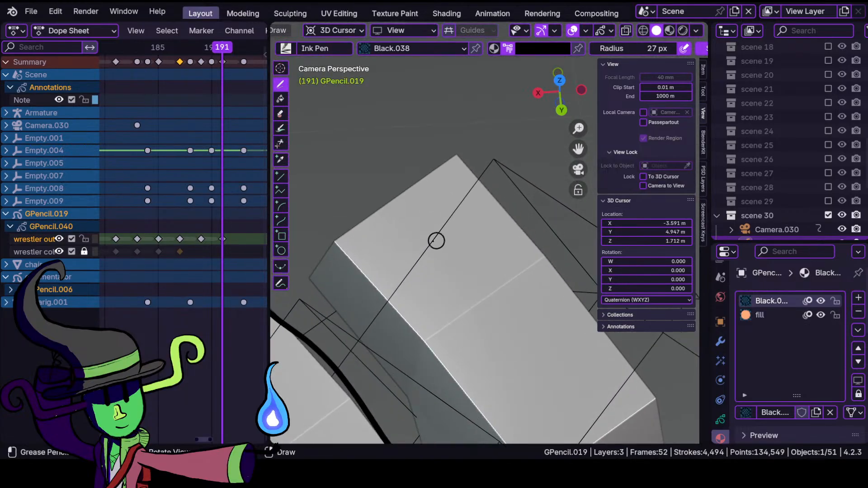
mouse_move(307, 277)
left_mouse_down("shift")
mouse_move(335, 236)
mouse_move(469, 145)
left_mouse_up("shift")
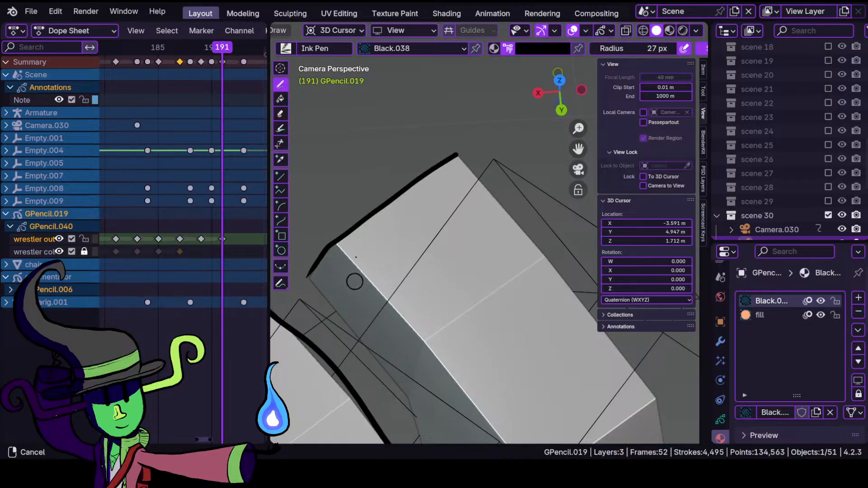
middle_click_drag(353, 288, 381, 188, "shift")
mouse_move(337, 175)
left_mouse_down("shift")
mouse_move(406, 291)
mouse_move(446, 318)
left_mouse_up("shift")
mouse_move(434, 252)
middle_mouse_down("ctrl")
mouse_move(455, 279)
mouse_move(403, 190)
middle_mouse_up("ctrl")
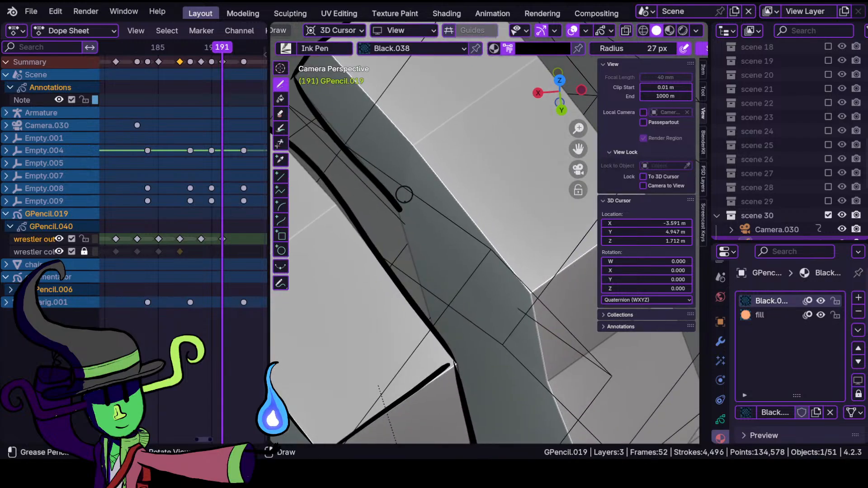
mouse_move(394, 222)
left_mouse_down("shift")
mouse_move(401, 208)
mouse_move(444, 347)
left_mouse_up("shift")
- Ink the short outer contour beneath the far leg's cuff, plus the cuff's outer corner and lower edge
mouse_move(499, 237)
middle_mouse_down("ctrl")
mouse_move(515, 253)
mouse_move(535, 215)
mouse_move(400, 184)
middle_mouse_up("ctrl")
middle_click_drag(469, 357, 469, 346, "ctrl")
middle_click_drag(468, 346, 480, 169, "shift")
mouse_move(534, 287)
middle_mouse_down("shift")
mouse_move(463, 296)
mouse_move(482, 262)
middle_mouse_up("shift")
mouse_move(482, 256)
left_mouse_down()
mouse_move(493, 292)
mouse_move(485, 325)
left_mouse_up()
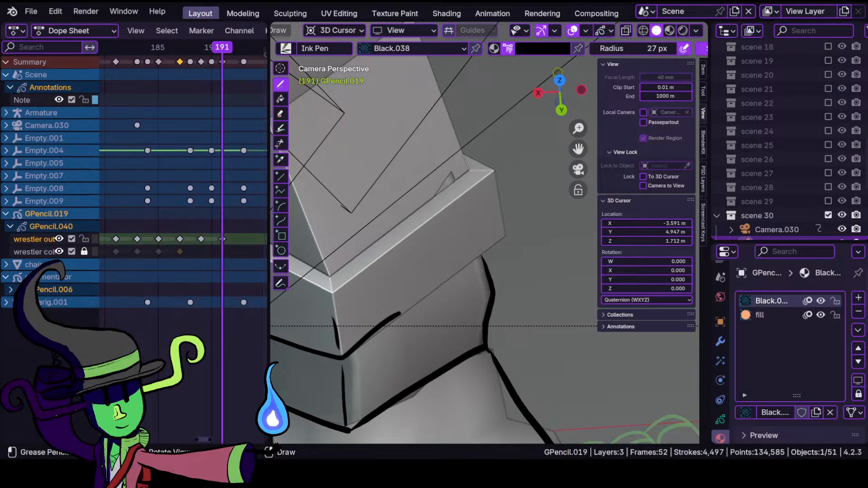
scroll(438, 290, "down", 2)
scroll(442, 281, "up", 2)
middle_click_drag(443, 277, 436, 300, "shift")
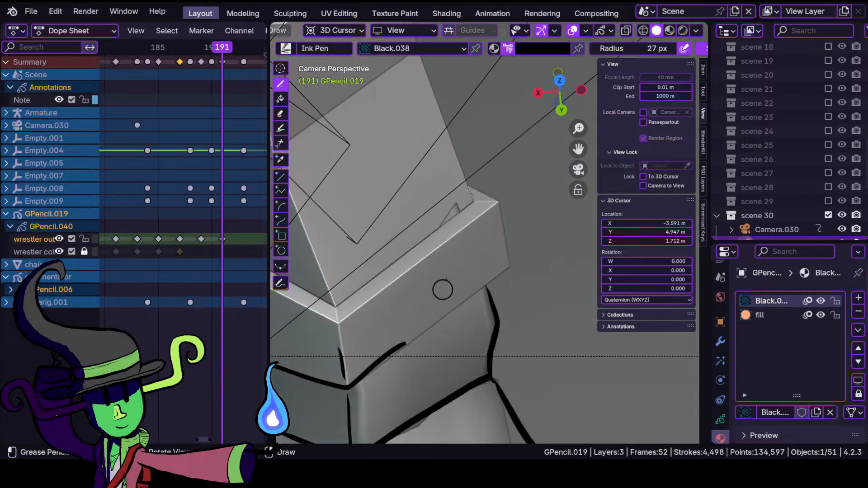
left_click_drag(467, 184, 499, 198)
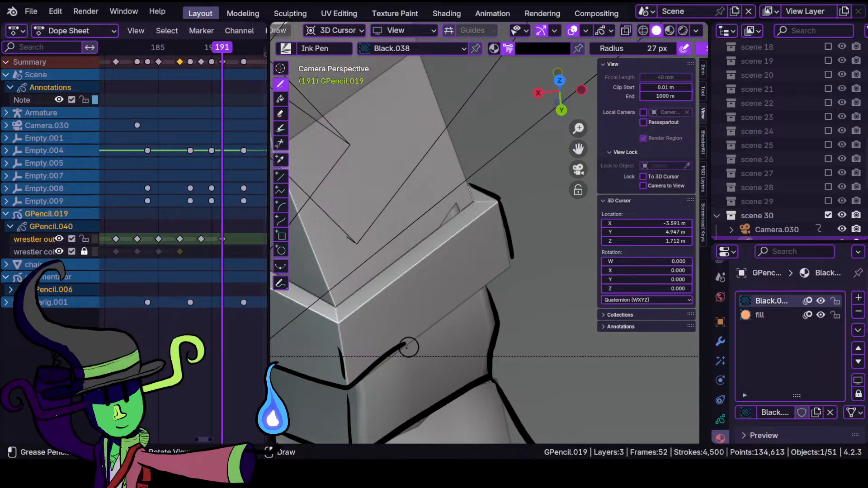
left_click_drag(404, 344, 512, 260)
mouse_move(426, 246)
middle_mouse_down("ctrl")
mouse_move(433, 346)
mouse_move(403, 303)
mouse_move(419, 274)
middle_mouse_up("ctrl")
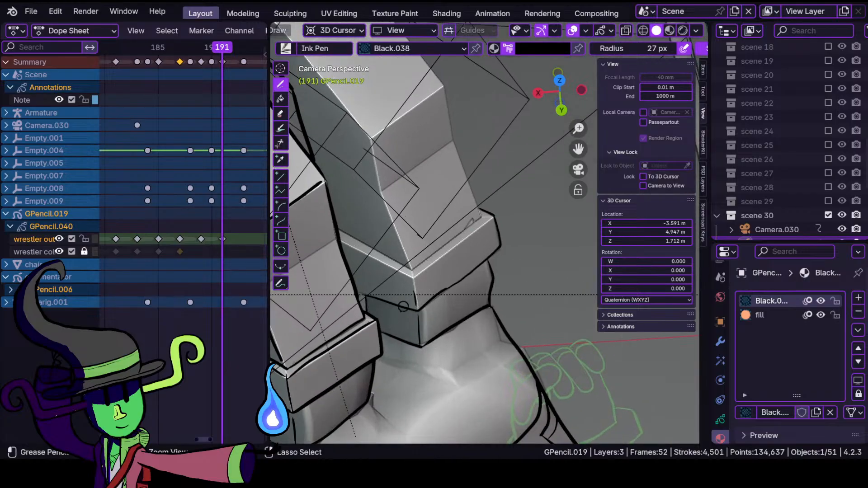
- Ink the far cuff's inner and outer upper rims and complete its front corner line
mouse_move(415, 305)
middle_mouse_down("shift")
mouse_move(470, 348)
mouse_move(452, 319)
middle_mouse_up("shift")
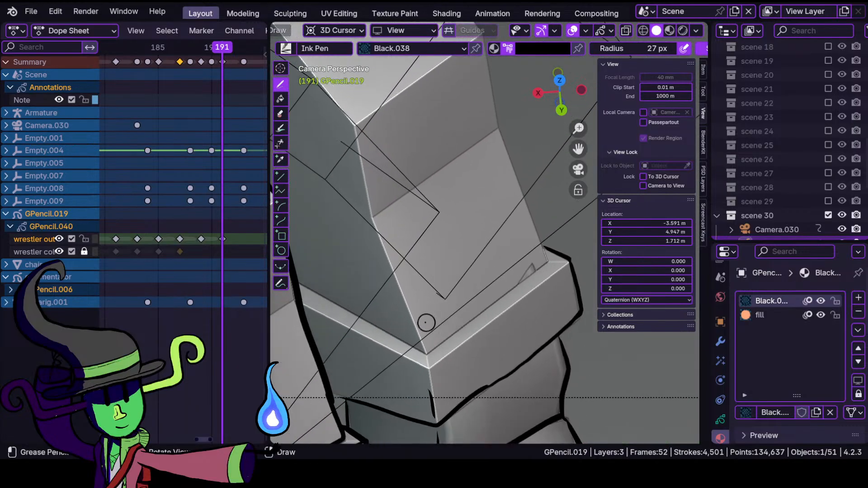
mouse_move(329, 302)
left_mouse_down("shift")
mouse_move(427, 357)
mouse_move(559, 249)
left_mouse_up("shift")
mouse_move(503, 256)
middle_mouse_down("ctrl")
mouse_move(466, 310)
mouse_move(480, 263)
middle_mouse_up("ctrl")
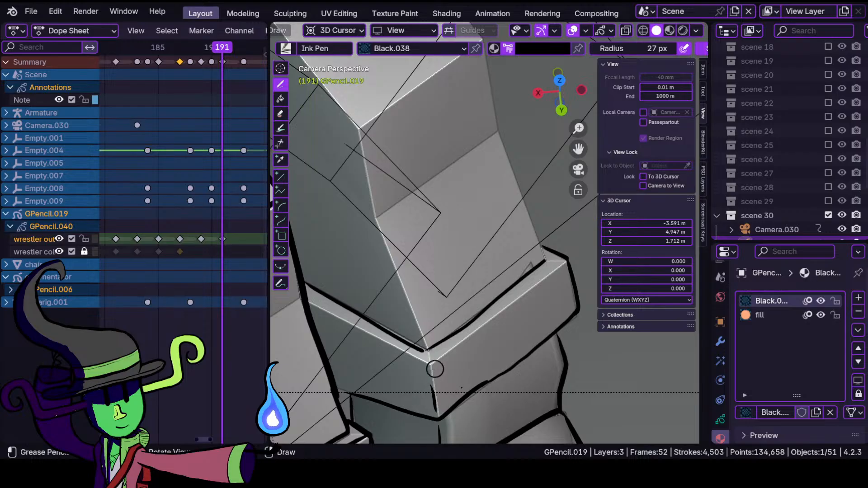
left_click_drag(442, 357, 572, 257)
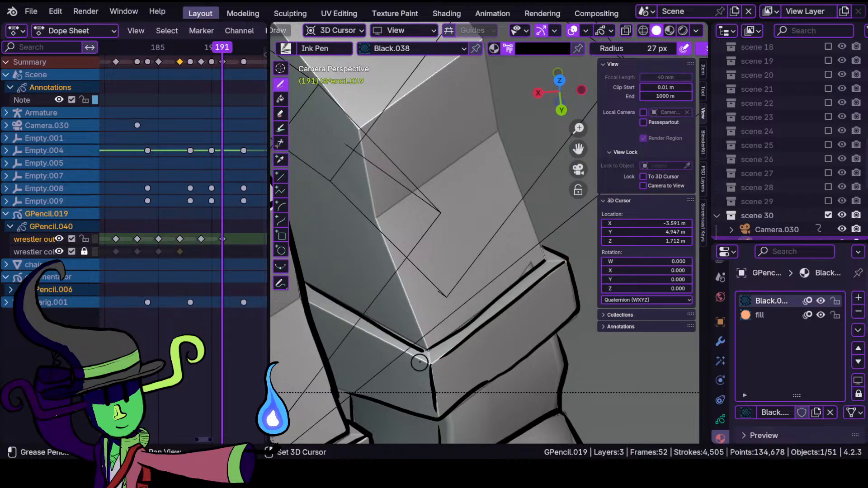
left_click_drag(397, 350, 289, 293)
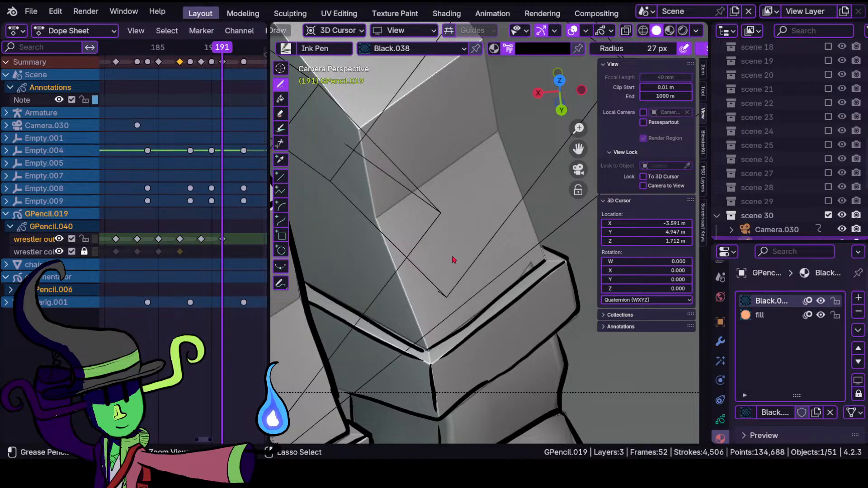
- Ink the far leg's outer contour above the cuff in two strokes, one on each side of the bend
scroll(467, 307, "down", 2)
middle_click_drag(470, 315, 470, 267, "ctrl")
middle_click_drag(499, 241, 447, 337, "shift")
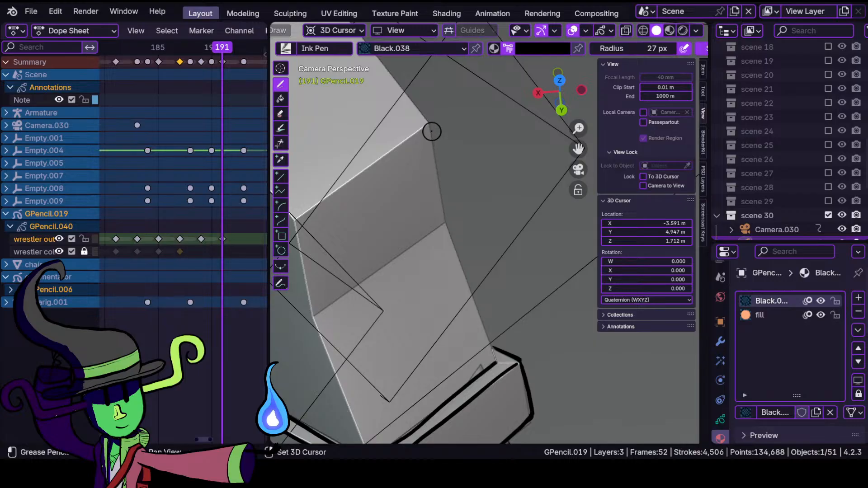
mouse_move(429, 123)
left_mouse_down()
mouse_move(447, 232)
mouse_move(500, 375)
left_mouse_up()
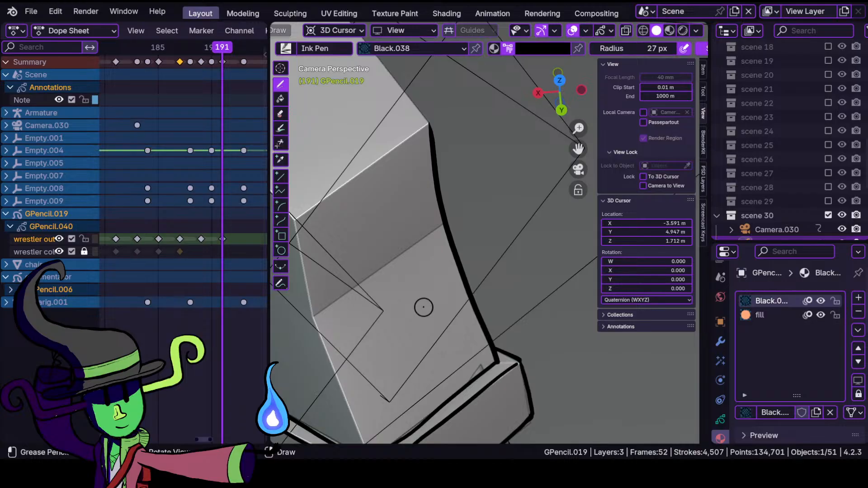
middle_click_drag(392, 175, 489, 351, "shift")
middle_click_drag(400, 223, 427, 271, "shift")
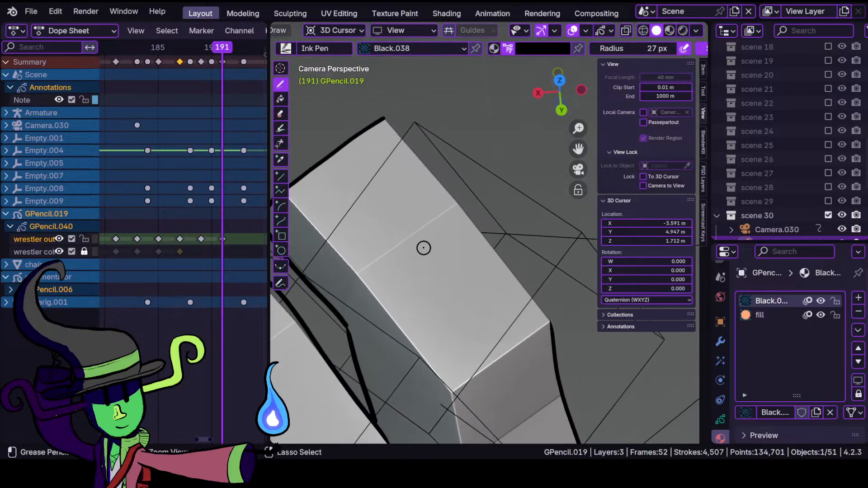
mouse_move(383, 119)
left_mouse_down("shift")
mouse_move(413, 144)
mouse_move(559, 337)
left_mouse_up("shift")
mouse_move(468, 310)
middle_mouse_down("ctrl")
mouse_move(480, 370)
mouse_move(460, 258)
middle_mouse_up("ctrl")
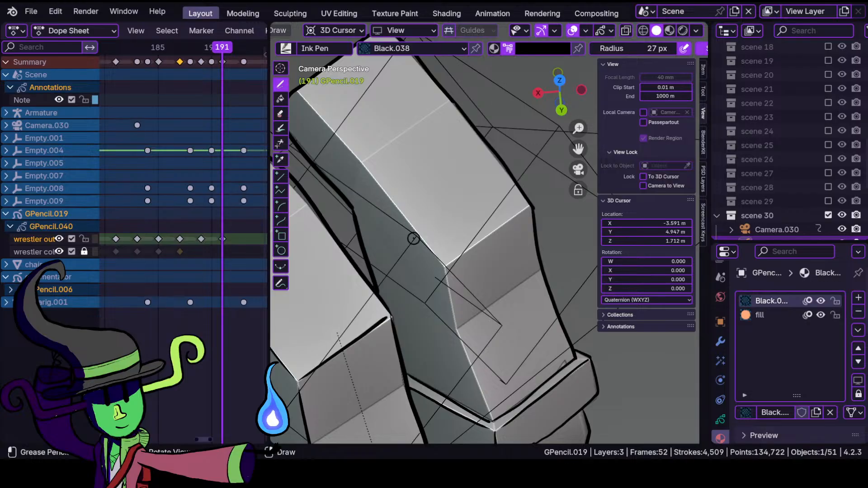
- Ink the far leg's inner edges: the front corner down to the cuff, the long upper edge, and the crease across the bend
left_click_drag(445, 266, 494, 426)
mouse_move(433, 237)
middle_mouse_down("shift")
mouse_move(462, 330)
mouse_move(459, 286)
middle_mouse_up("shift")
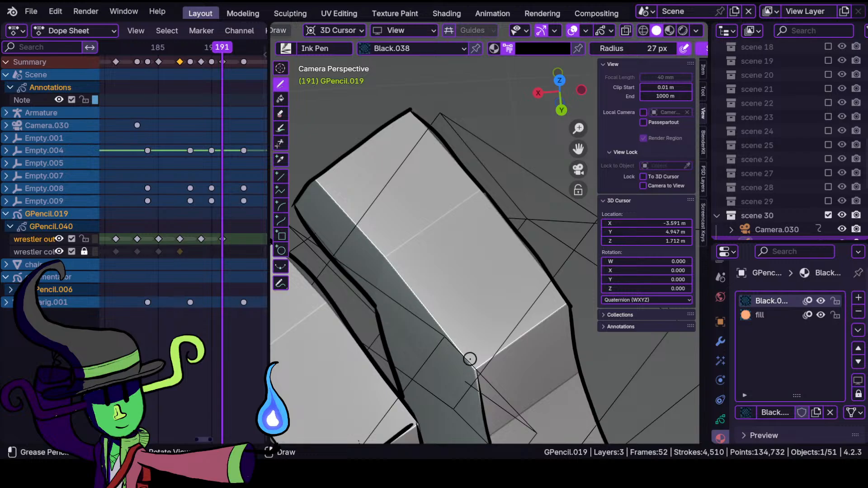
mouse_move(476, 368)
left_mouse_down("shift")
mouse_move(350, 206)
mouse_move(317, 182)
left_mouse_up("shift")
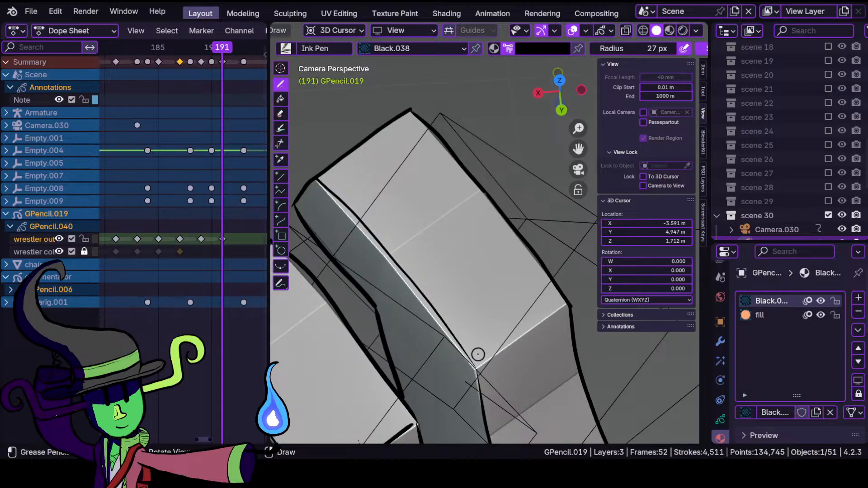
left_click_drag(478, 364, 568, 306, "shift")
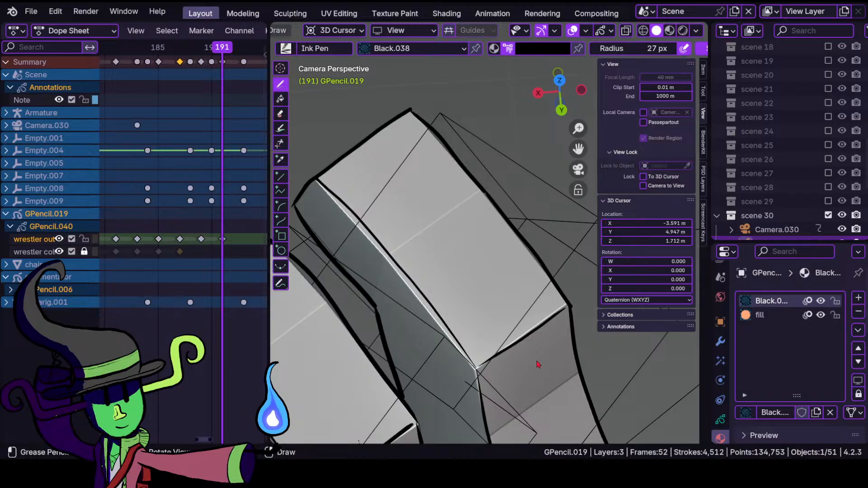
- Save the blend file and compare the finished leg lines in local view against the full scene
scroll(425, 299, "down", 5)
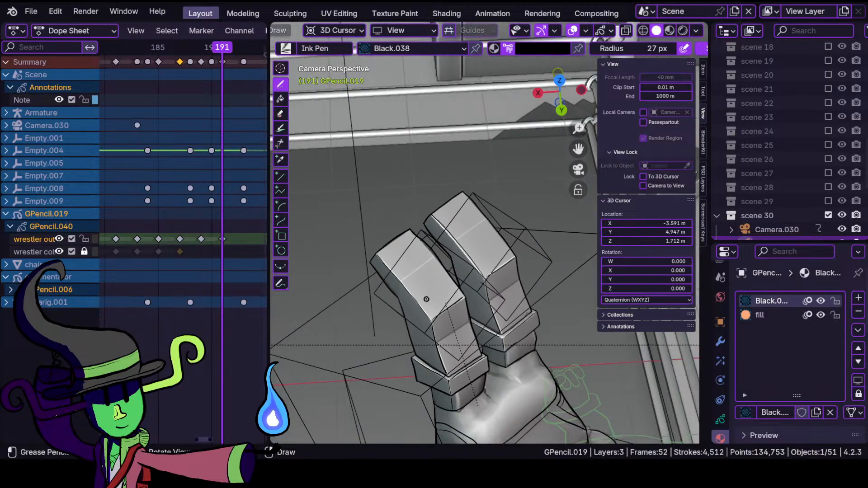
key("ctrl+s")
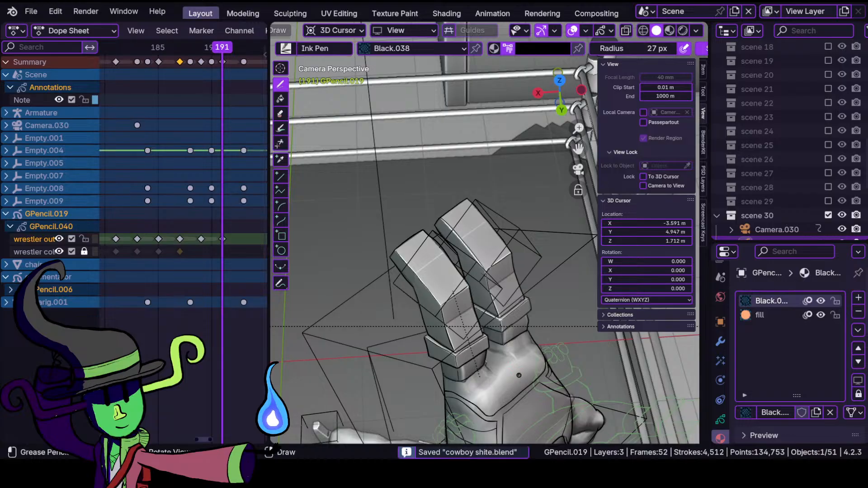
middle_click_drag(514, 374, 464, 282, "shift")
key("KP_Divide")
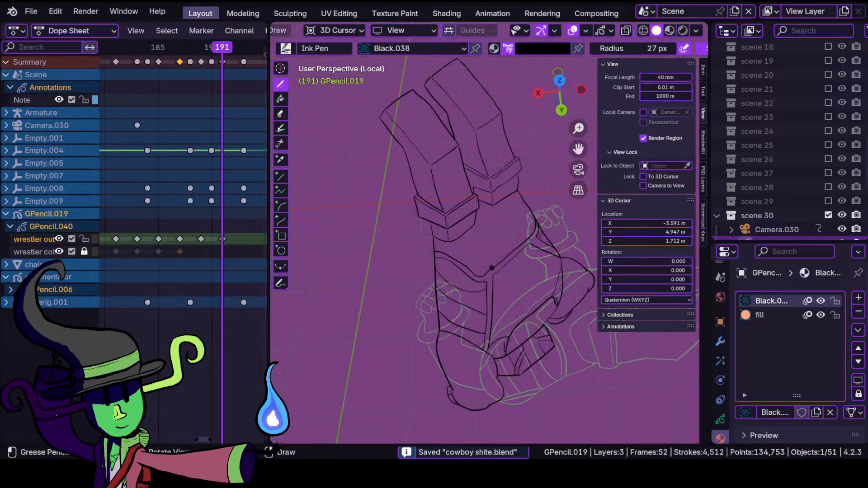
key("KP_Divide")
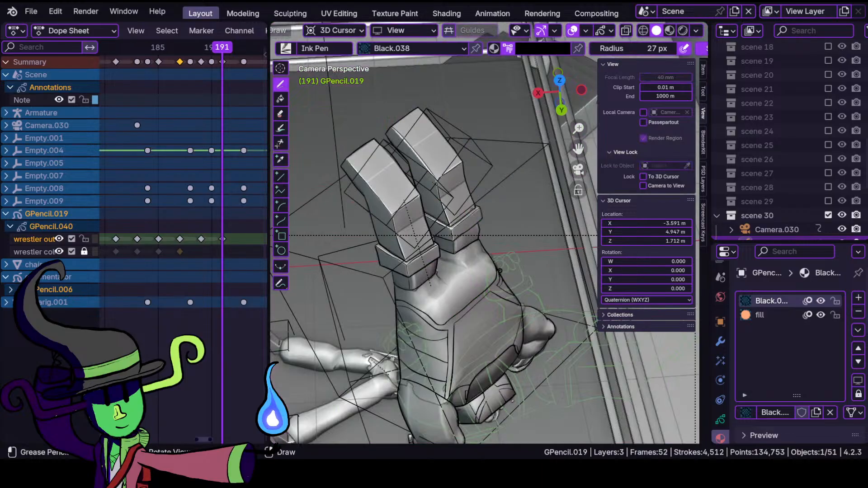
key("KP_Divide")
- Play the isolated wrestler animation from frame 110 to review the drawn frames
scroll(112, 289, "down", 8)
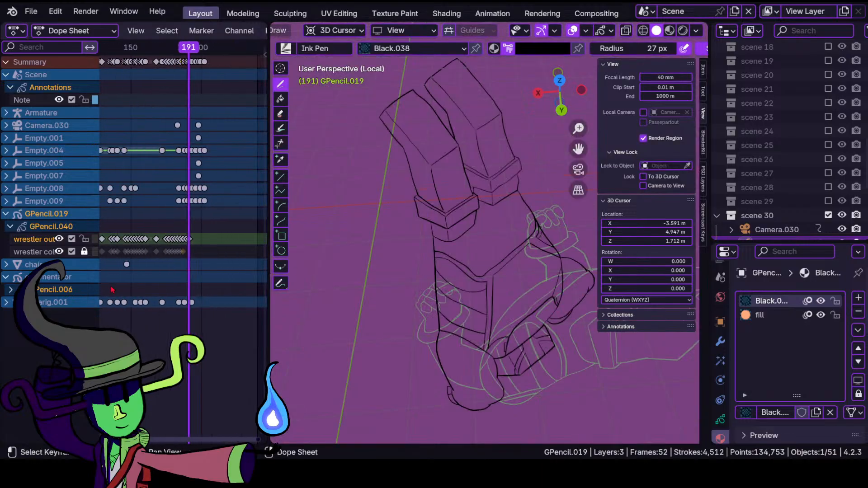
scroll(112, 290, "down", 8)
left_click_drag(136, 47, 130, 47)
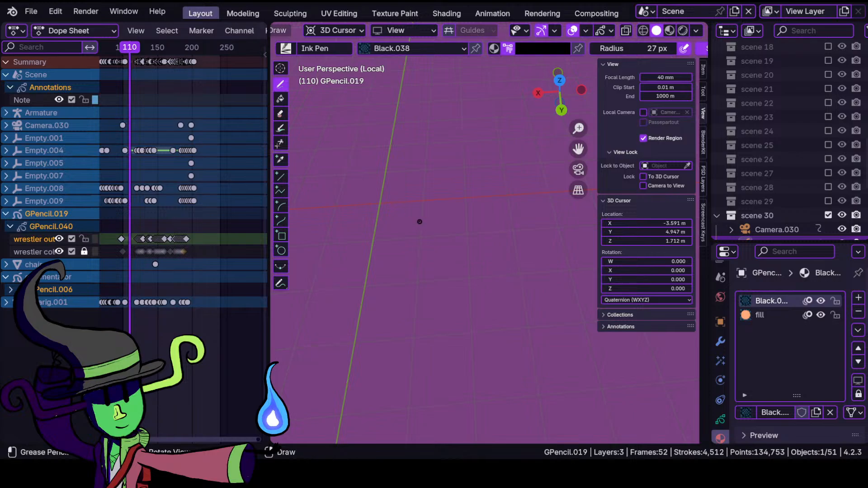
key("space")
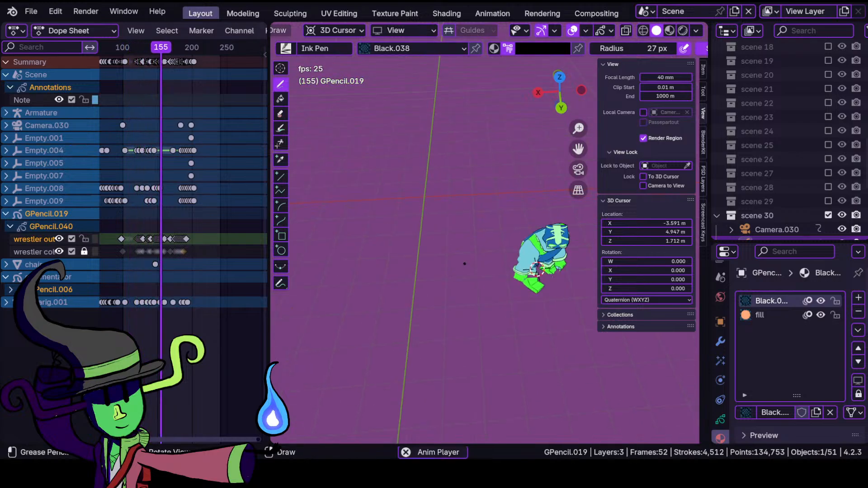
- Look through the scene camera, enable its passepartout, and replay the isolated wrestler animation from about frame 100
key("KP_0")
key("space")
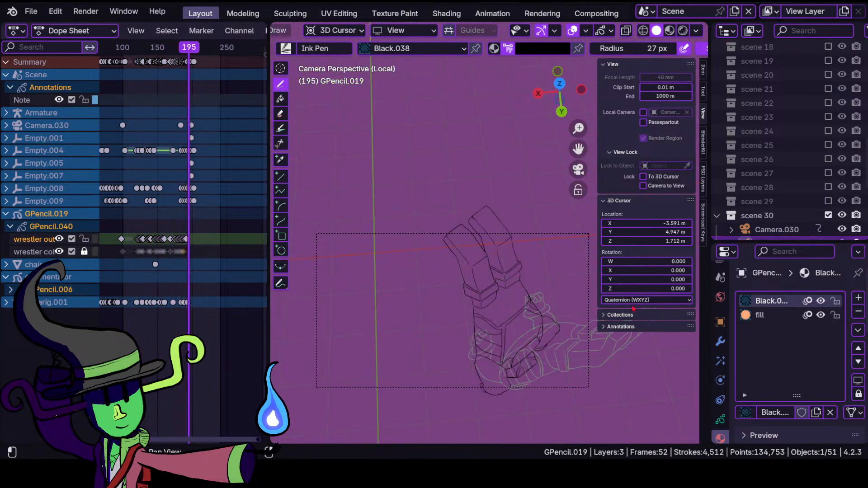
left_click(643, 122)
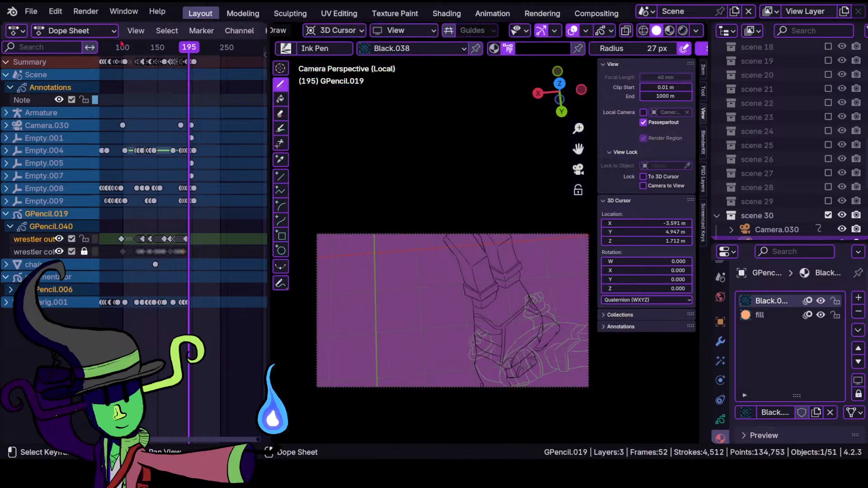
left_click(121, 45)
key("space")
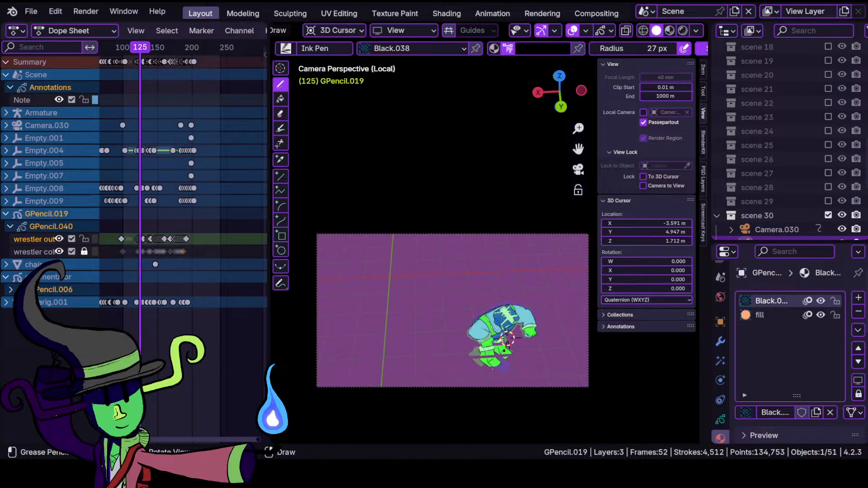
- Leave local view and exclude the WRESTLER.001 collection from the view layer
scroll(777, 136, "up", 12)
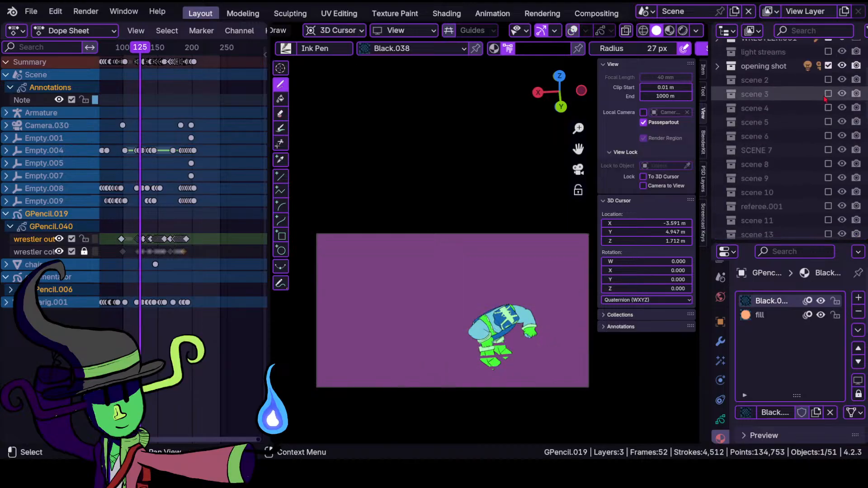
key("KP_Divide")
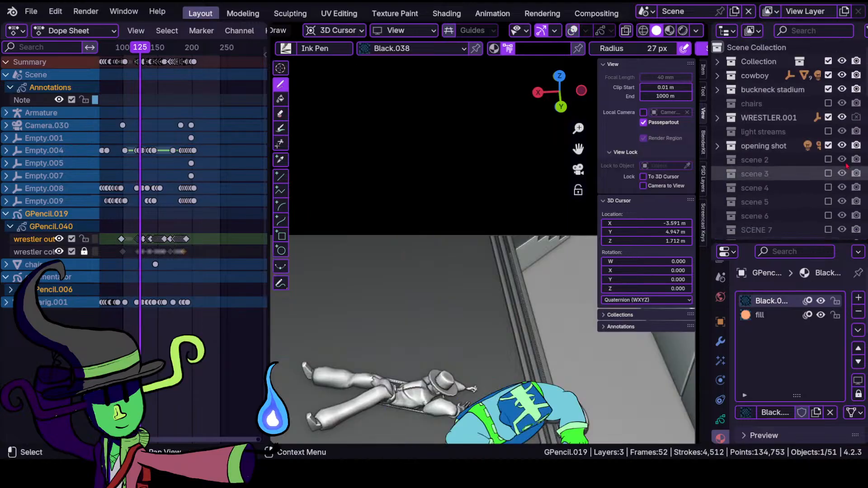
left_click(827, 119)
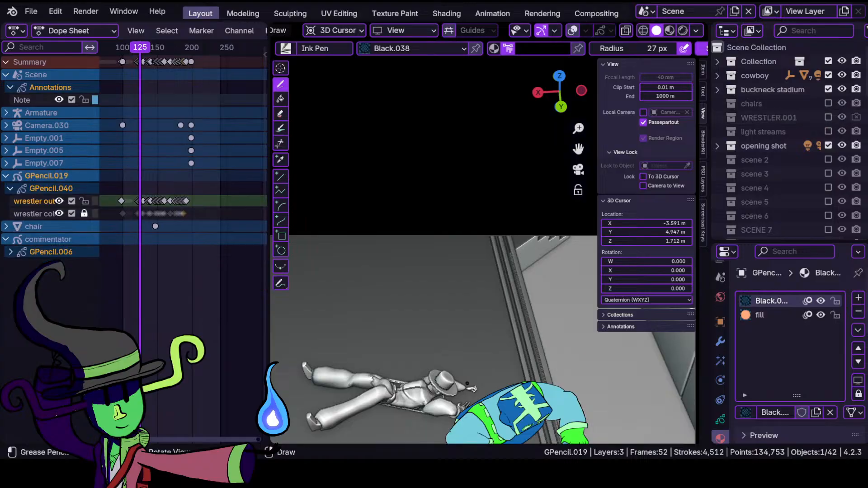
- Play the drawn wrestler animation within the full ring scene from frame 125 to review it through the camera
scroll(474, 373, "down", 4)
middle_click_drag(475, 374, 481, 328, "shift")
scroll(481, 328, "up", 2)
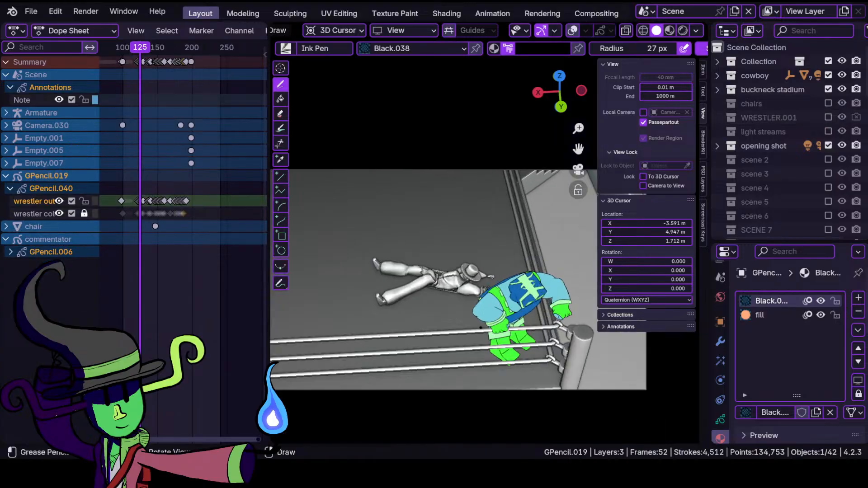
key("space")
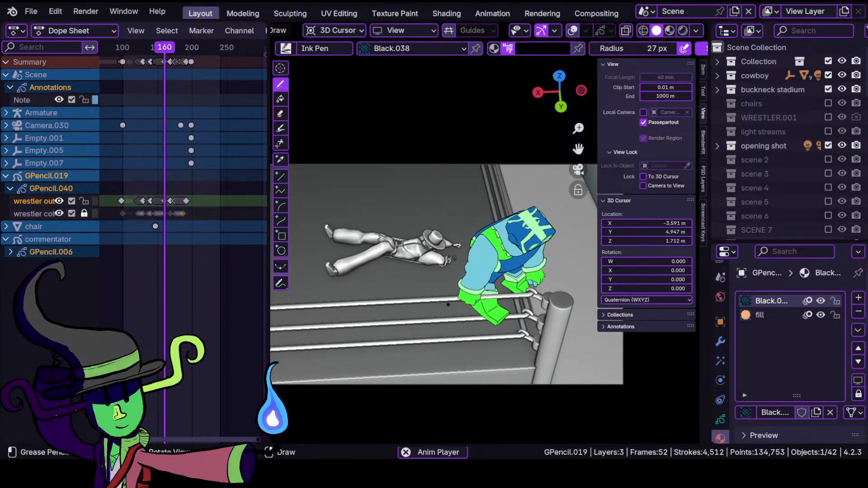
key("space")
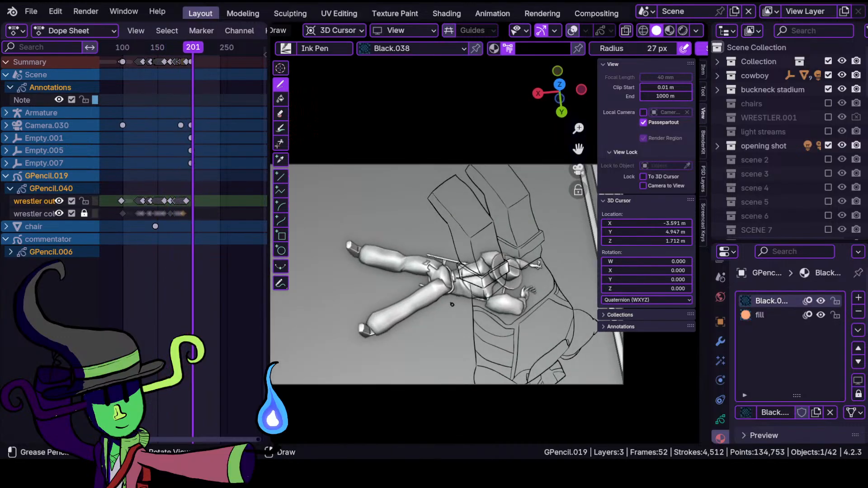
- Go to frame 186 and collapse the viewport sidebar to clear space around the uncoloured wrestler drawing
left_click_drag(189, 52, 182, 86)
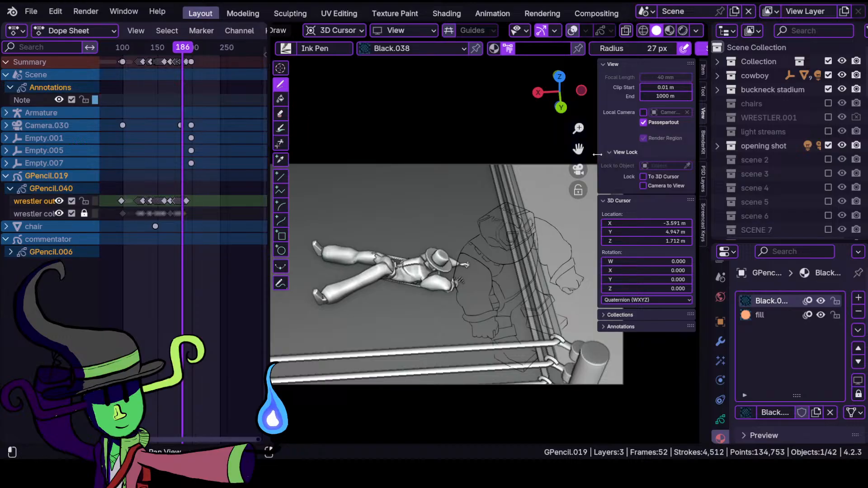
left_click_drag(597, 155, 850, 170)
scroll(539, 290, "up", 8)
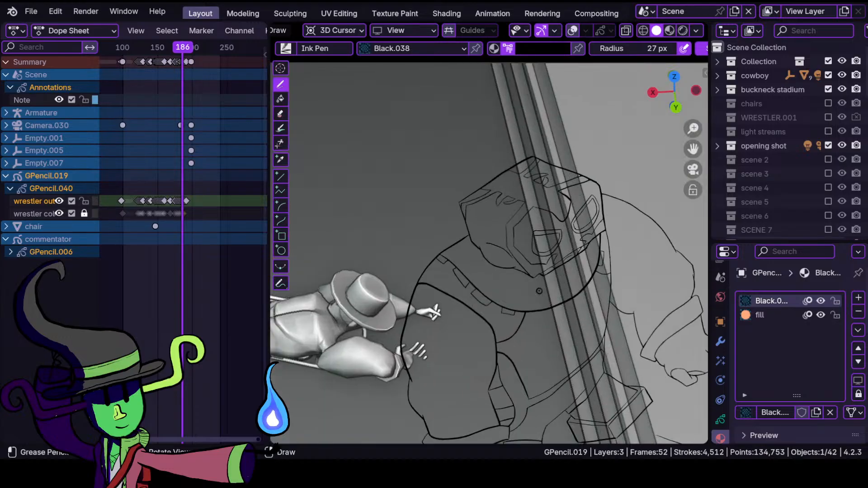